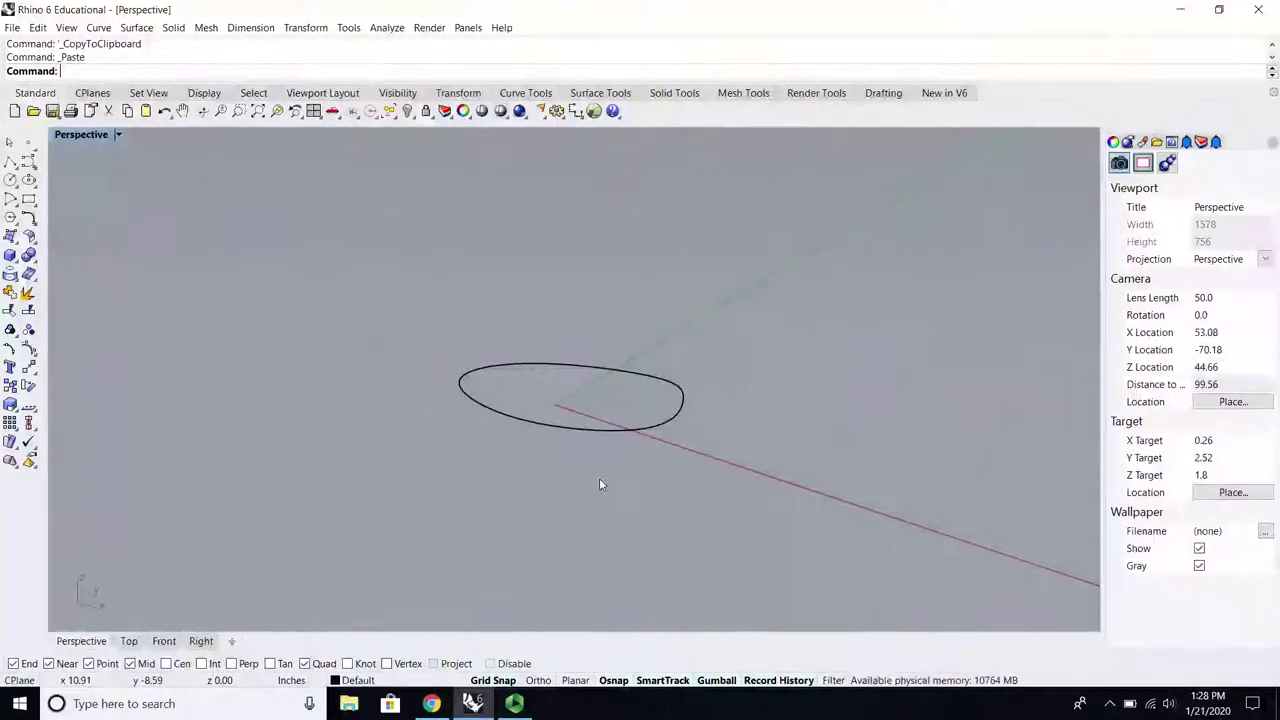
# Step: Draw an interpolated profile curve about 42 inches tall in the Front view, from the vertical axis outward and down to the closed base curve
pyautogui.scroll(-6, 427, 399)
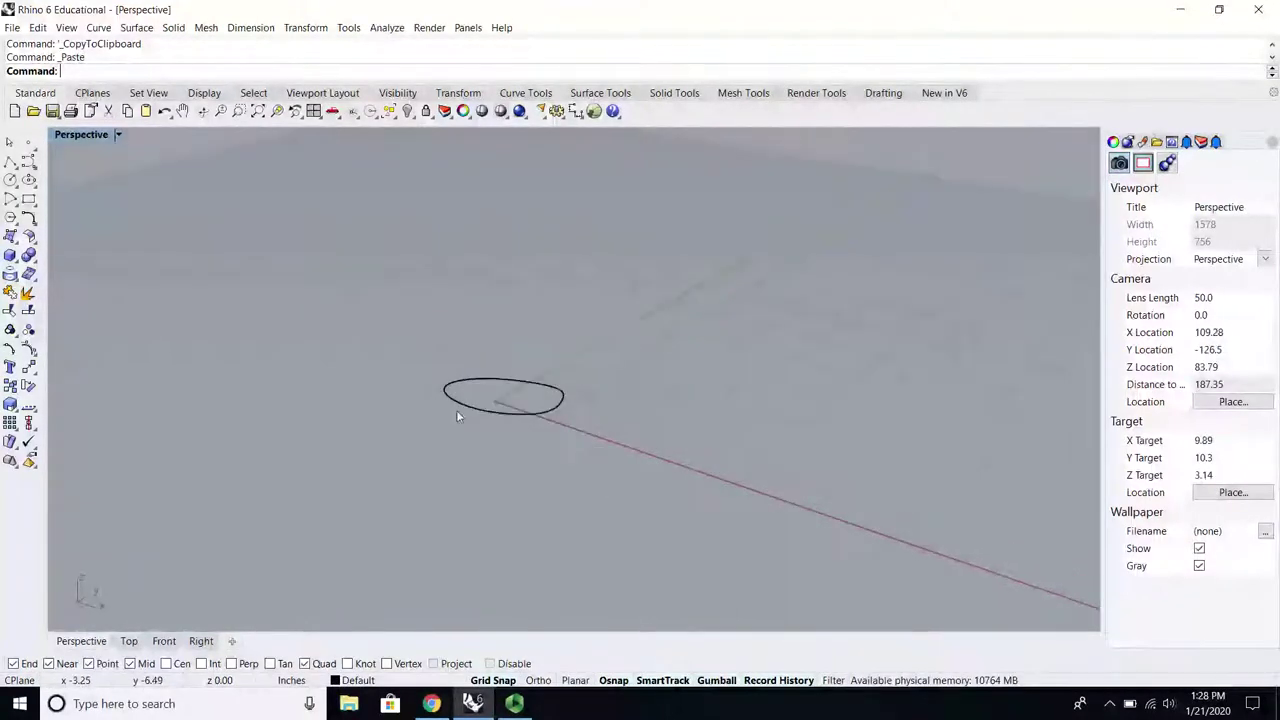
pyautogui.moveTo(456, 414); pyautogui.dragTo(483, 420, button='right')
pyautogui.scroll(6, 481, 320)
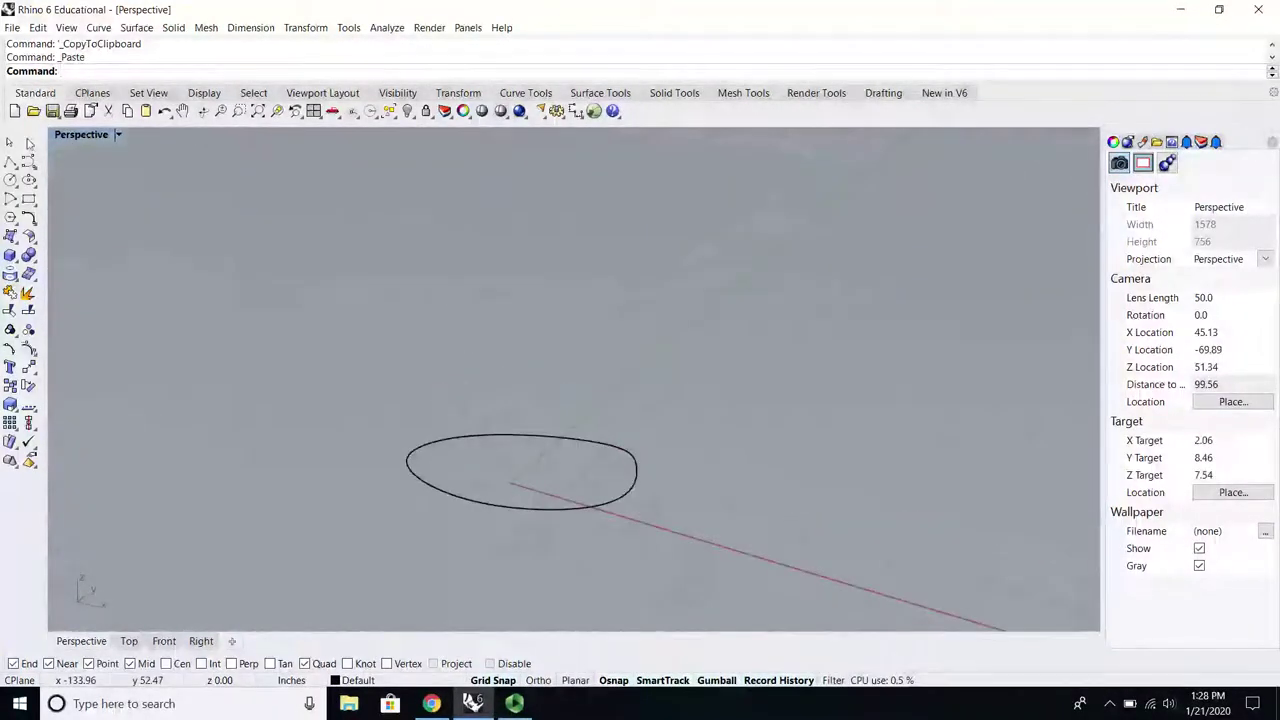
pyautogui.doubleClick(61, 140)
pyautogui.moveTo(322, 300); pyautogui.dragTo(344, 345, button='right')
pyautogui.click(28, 161)
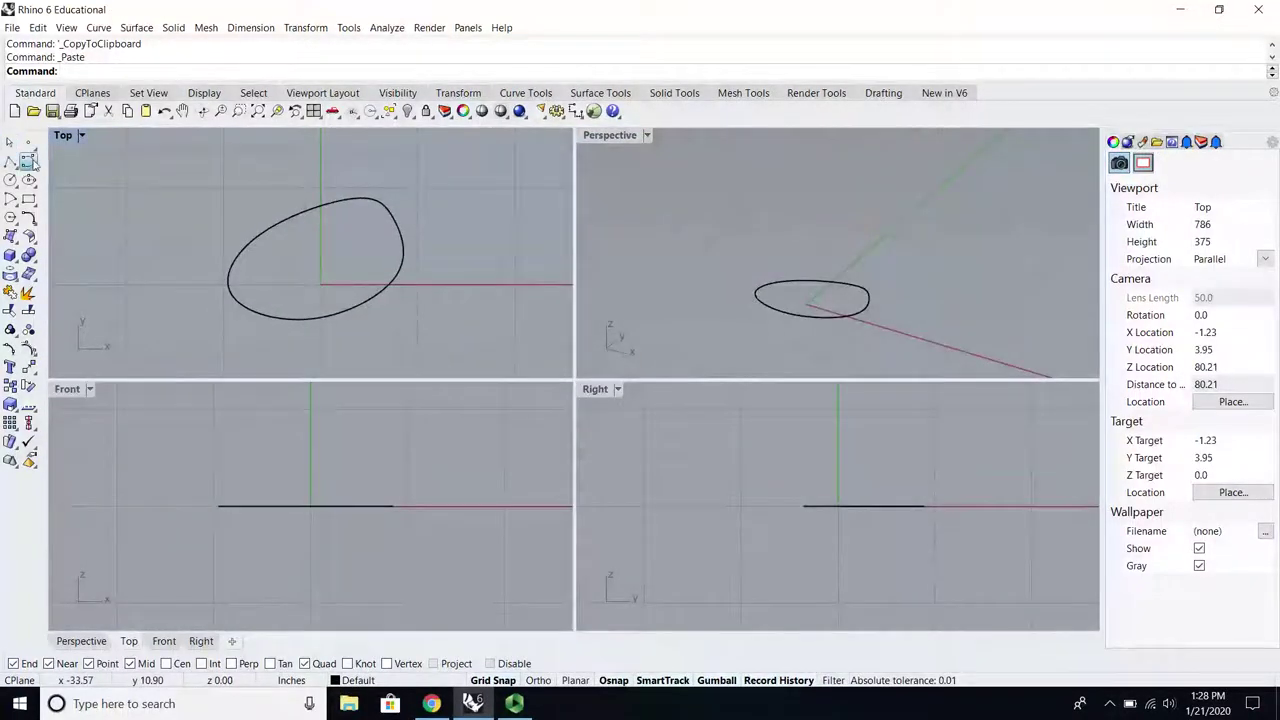
pyautogui.click(65, 188)
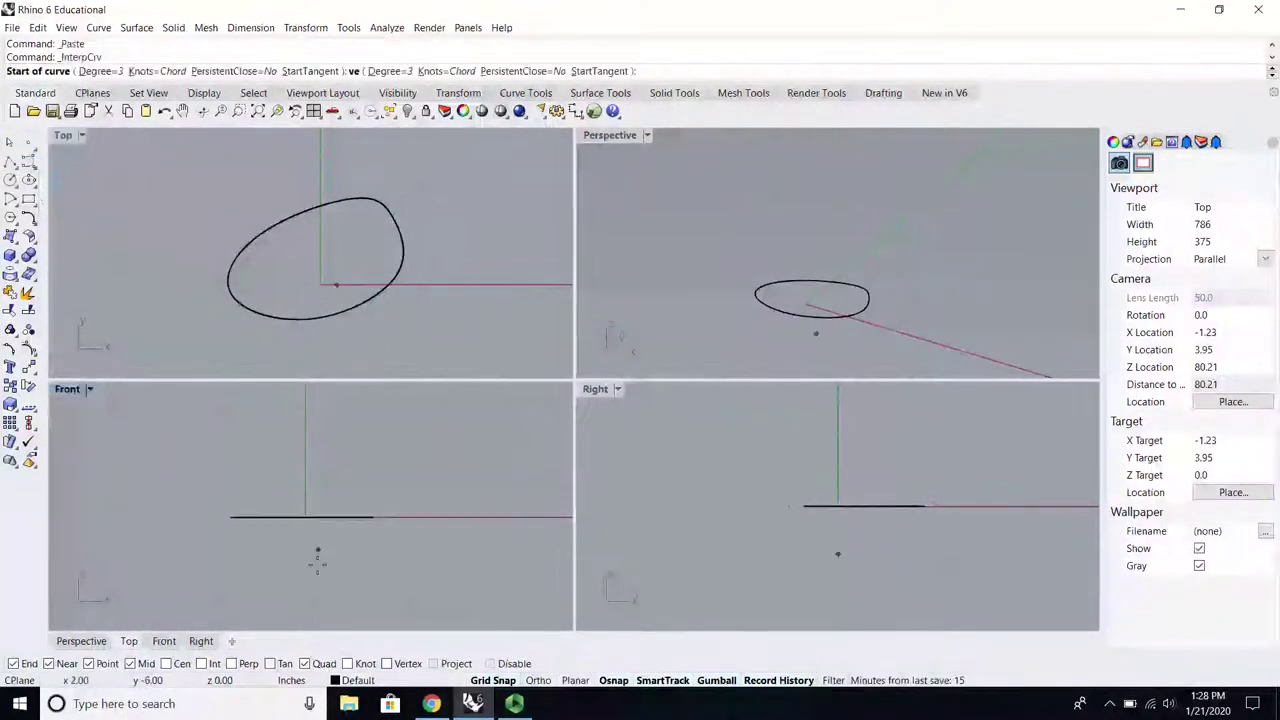
pyautogui.scroll(-3, 320, 471)
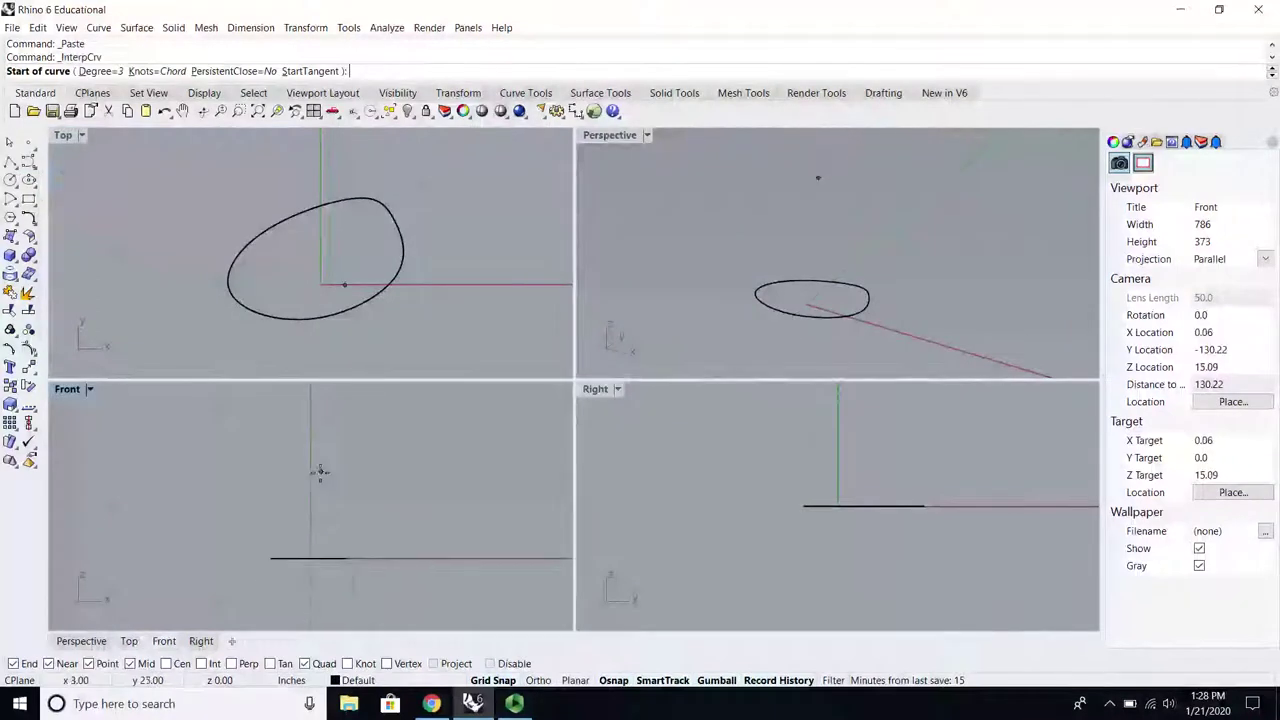
pyautogui.click(310, 413)
pyautogui.click(341, 416)
pyautogui.click(351, 451)
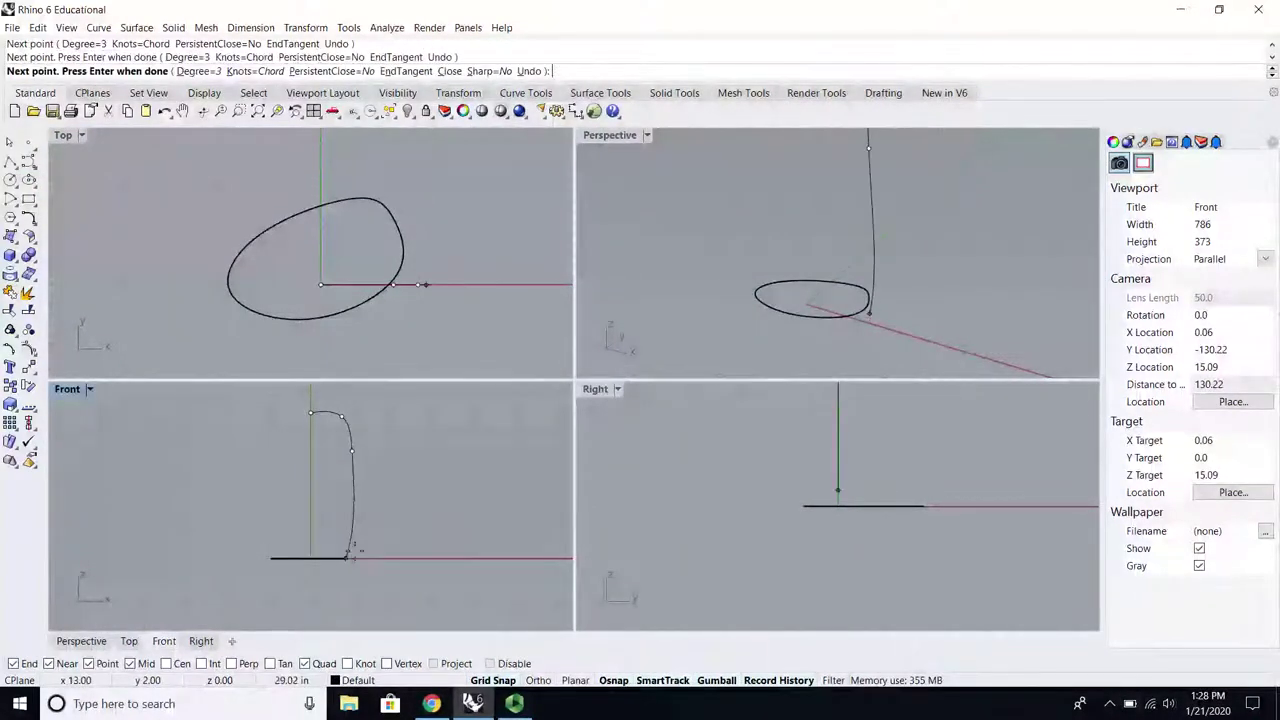
pyautogui.click(346, 547)
pyautogui.press('Return')
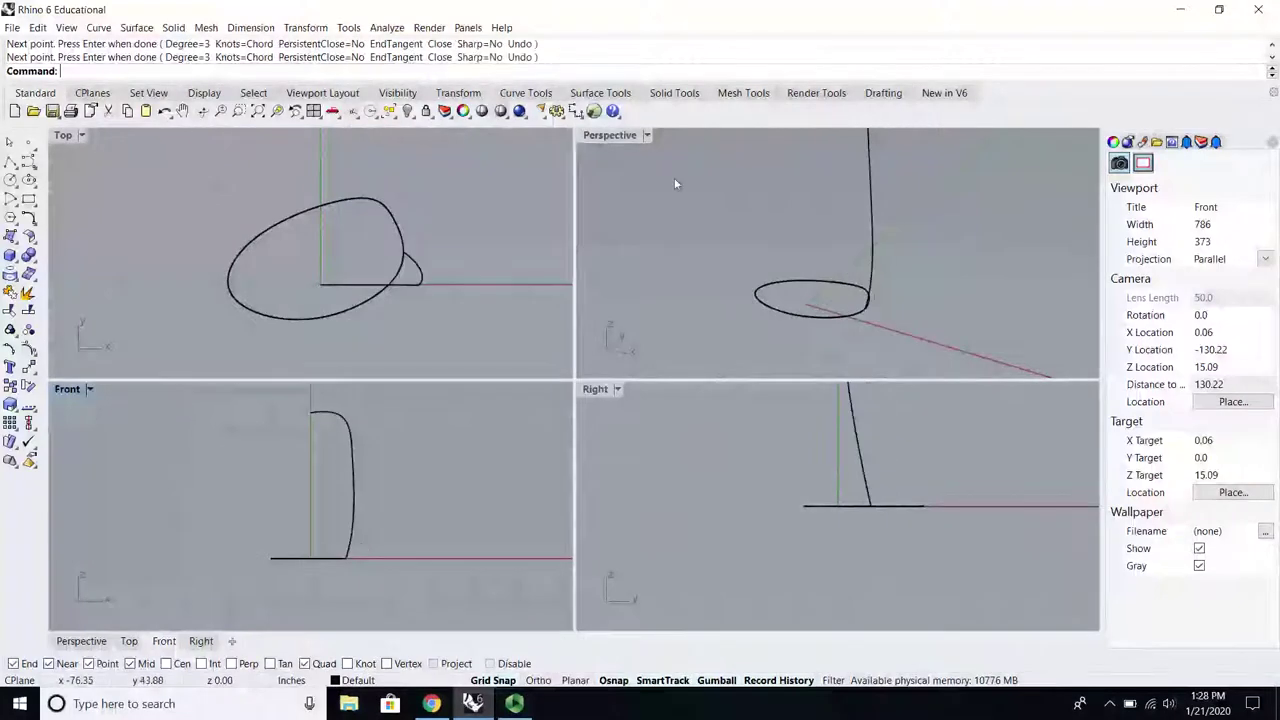
# Step: Revolve the profile curve a full circle around a vertical axis through its upper end
pyautogui.doubleClick(604, 136)
pyautogui.moveTo(589, 360)
pyautogui.mouseDown(button='right')
pyautogui.moveTo(646, 323)
pyautogui.moveTo(693, 412)
pyautogui.moveTo(800, 531)
pyautogui.moveTo(794, 509)
pyautogui.moveTo(709, 434)
pyautogui.moveTo(613, 379)
pyautogui.moveTo(614, 348)
pyautogui.moveTo(614, 375)
pyautogui.moveTo(582, 376)
pyautogui.mouseUp(button='right')
pyautogui.scroll(4, 612, 374)
pyautogui.scroll(3, 583, 390)
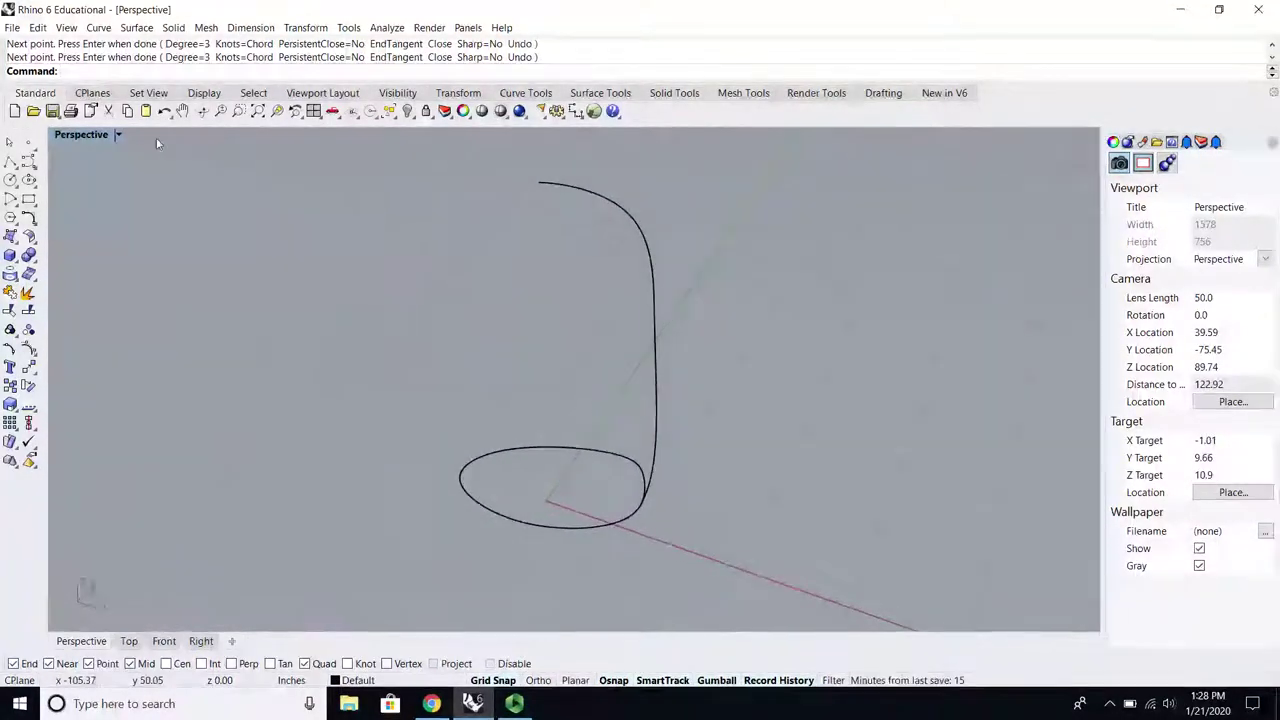
pyautogui.click(148, 30)
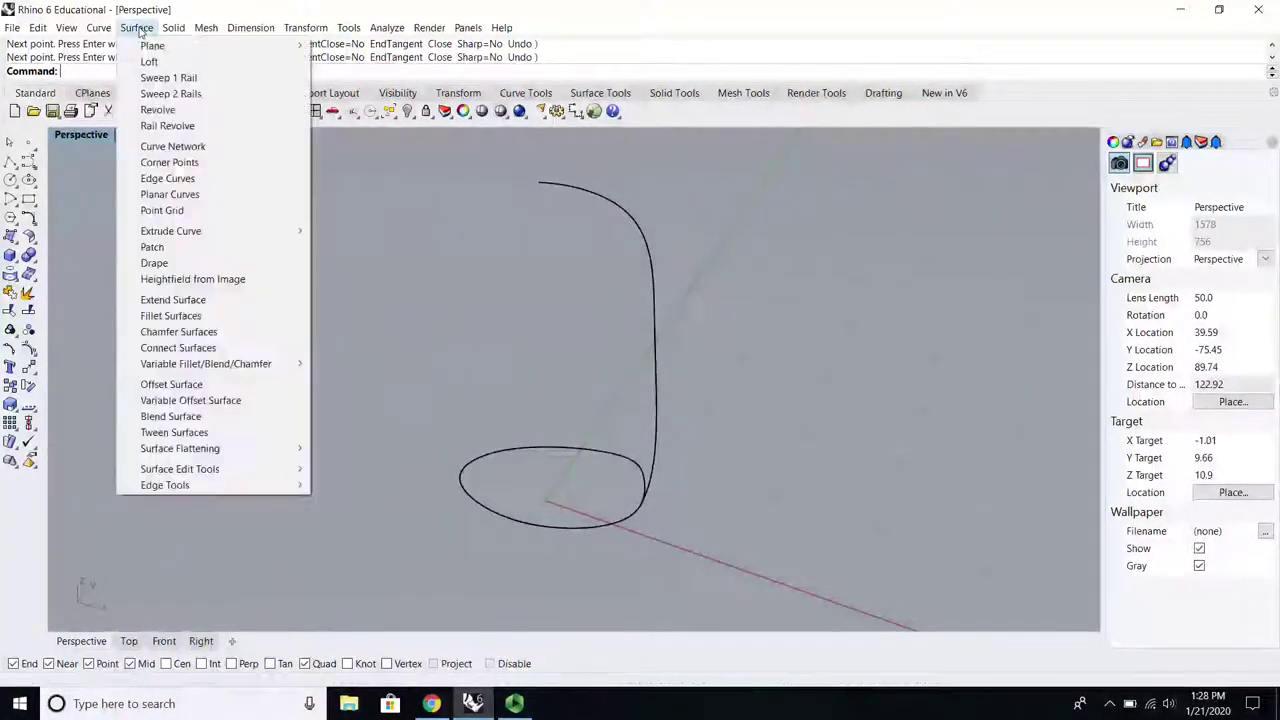
pyautogui.click(175, 106)
pyautogui.click(662, 222)
pyautogui.press('Return')
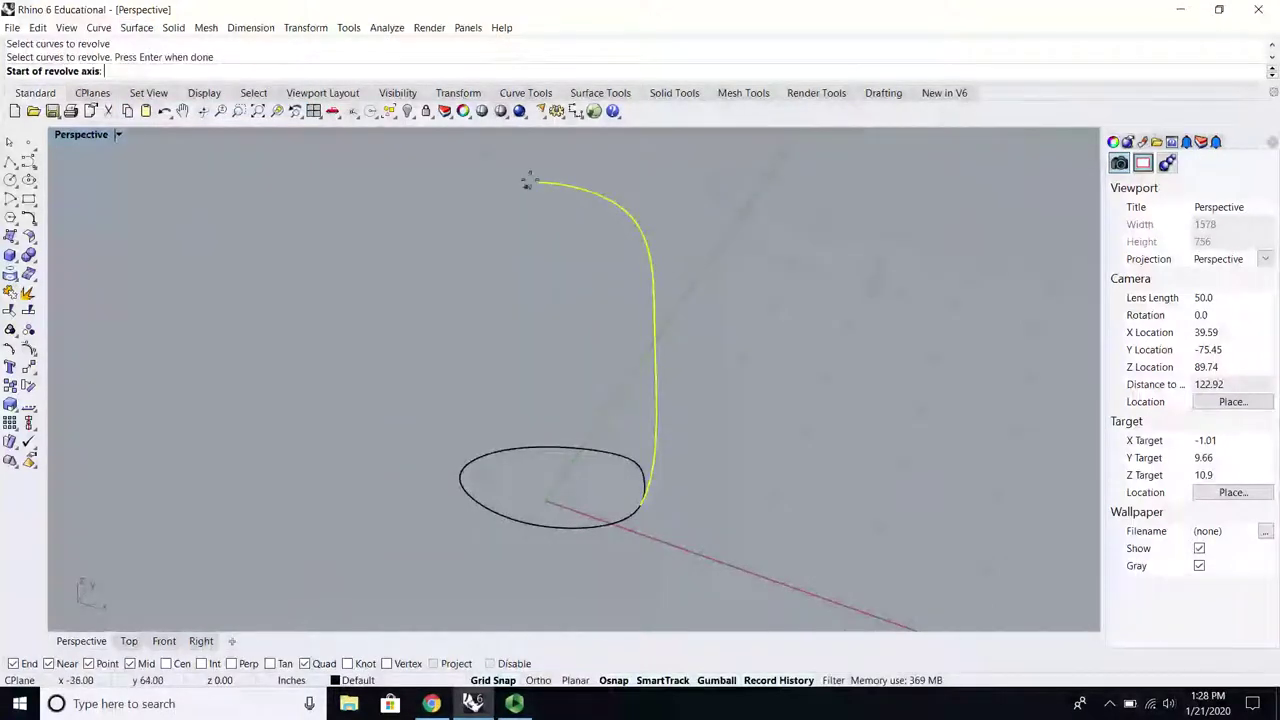
pyautogui.click(536, 178)
pyautogui.doubleClick(128, 132)
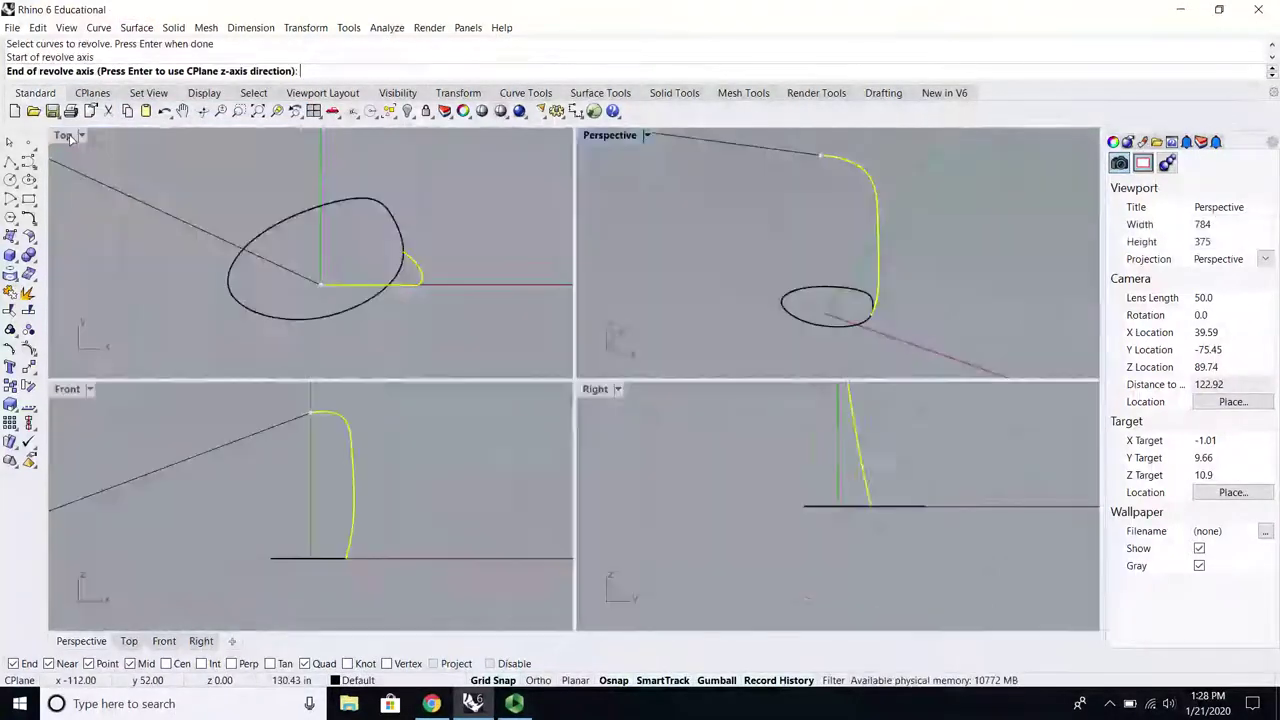
pyautogui.click(310, 521)
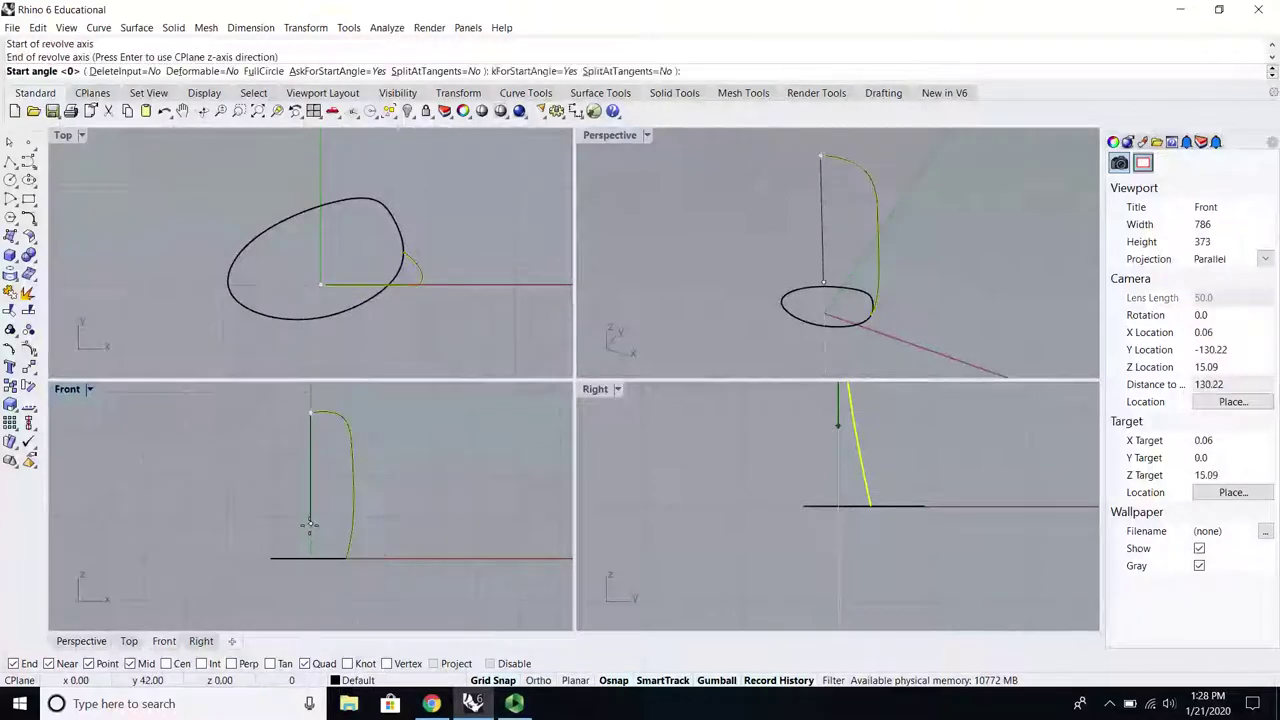
pyautogui.click(264, 71)
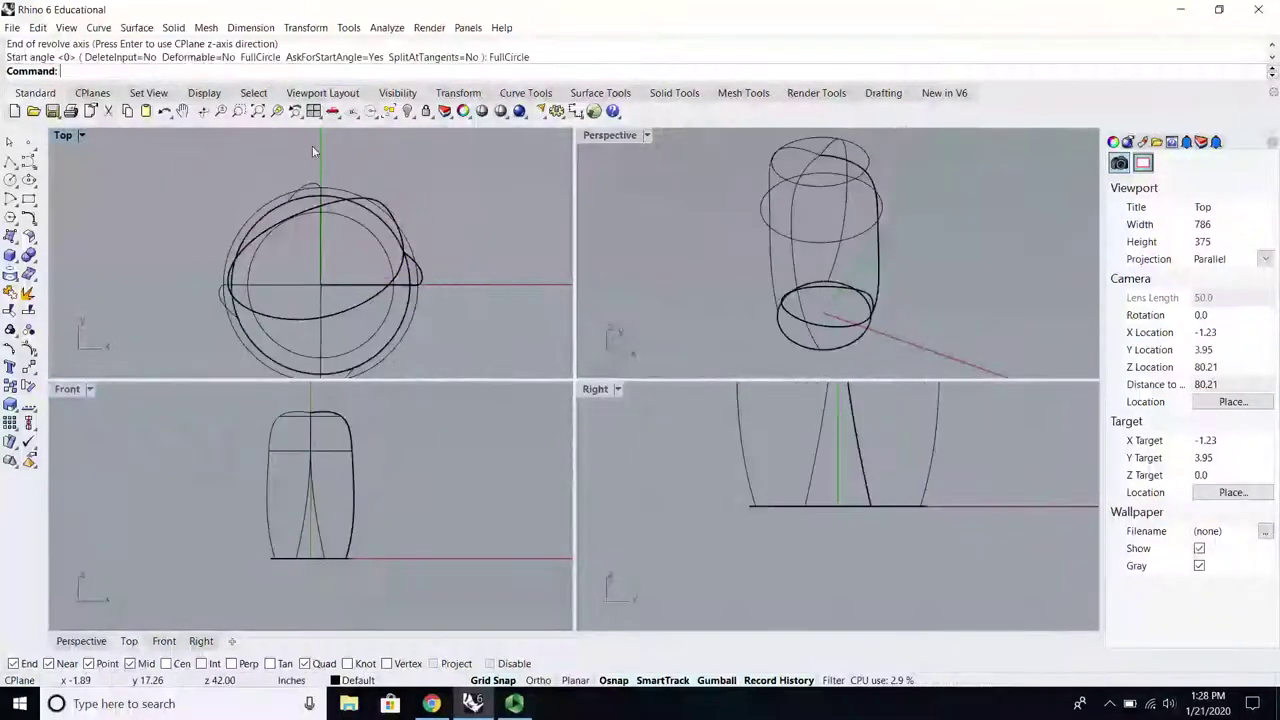
# Step: Display the Perspective view as Shaded and examine the revolved surface against the base curve from above and below
pyautogui.click(610, 135)
pyautogui.click(617, 191)
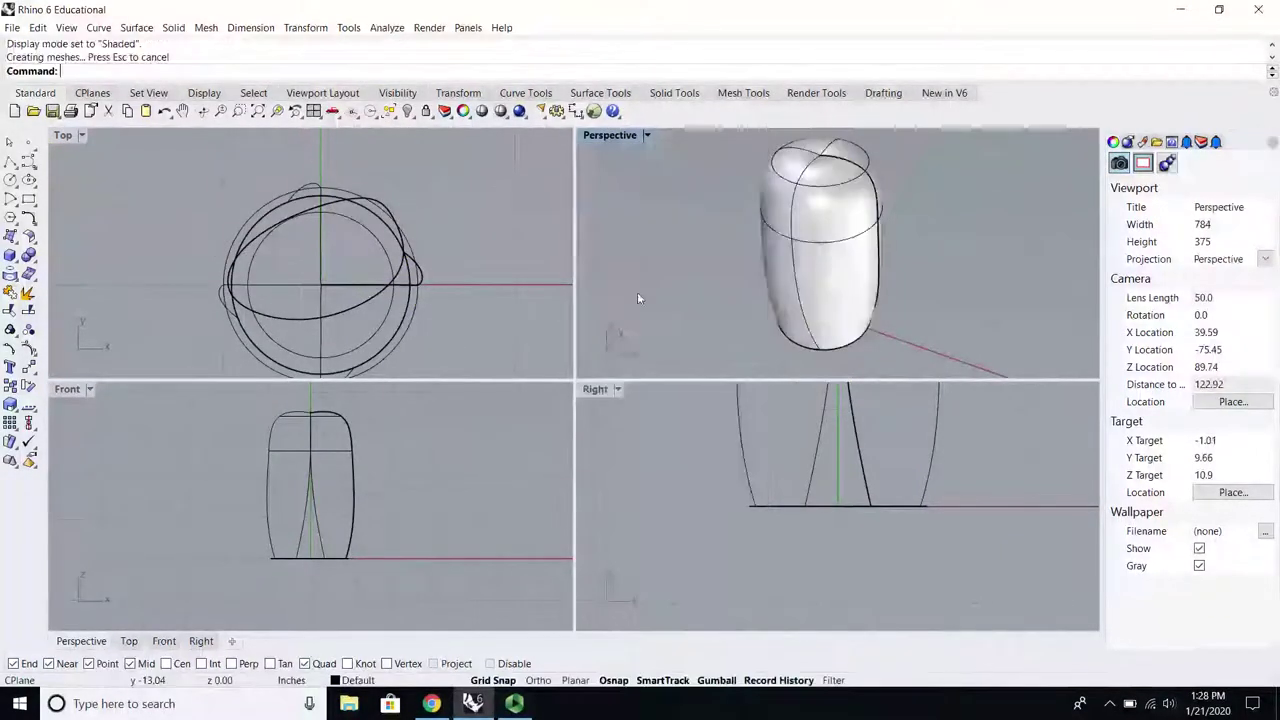
pyautogui.scroll(-4, 617, 255)
pyautogui.scroll(8, 743, 246)
pyautogui.moveTo(894, 297); pyautogui.dragTo(757, 268, button='right')
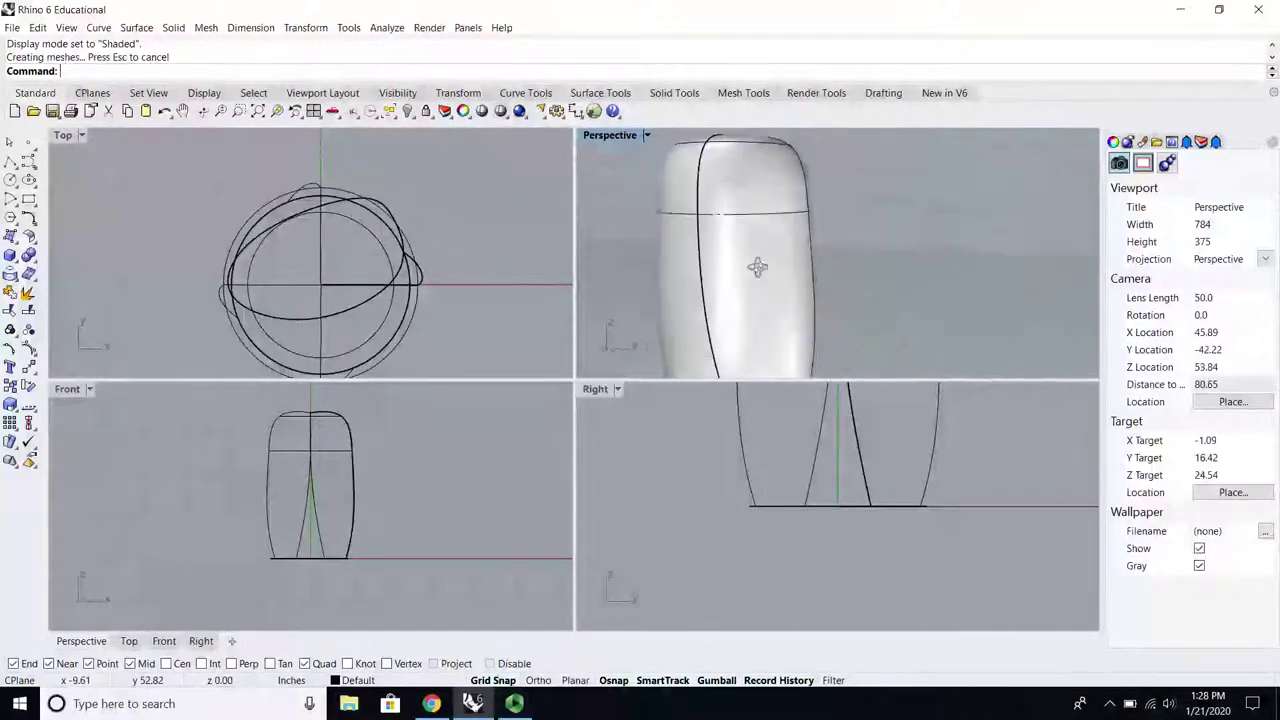
pyautogui.scroll(-8, 742, 266)
pyautogui.scroll(8, 729, 331)
pyautogui.moveTo(729, 331); pyautogui.dragTo(749, 214, button='right')
pyautogui.scroll(6, 771, 306)
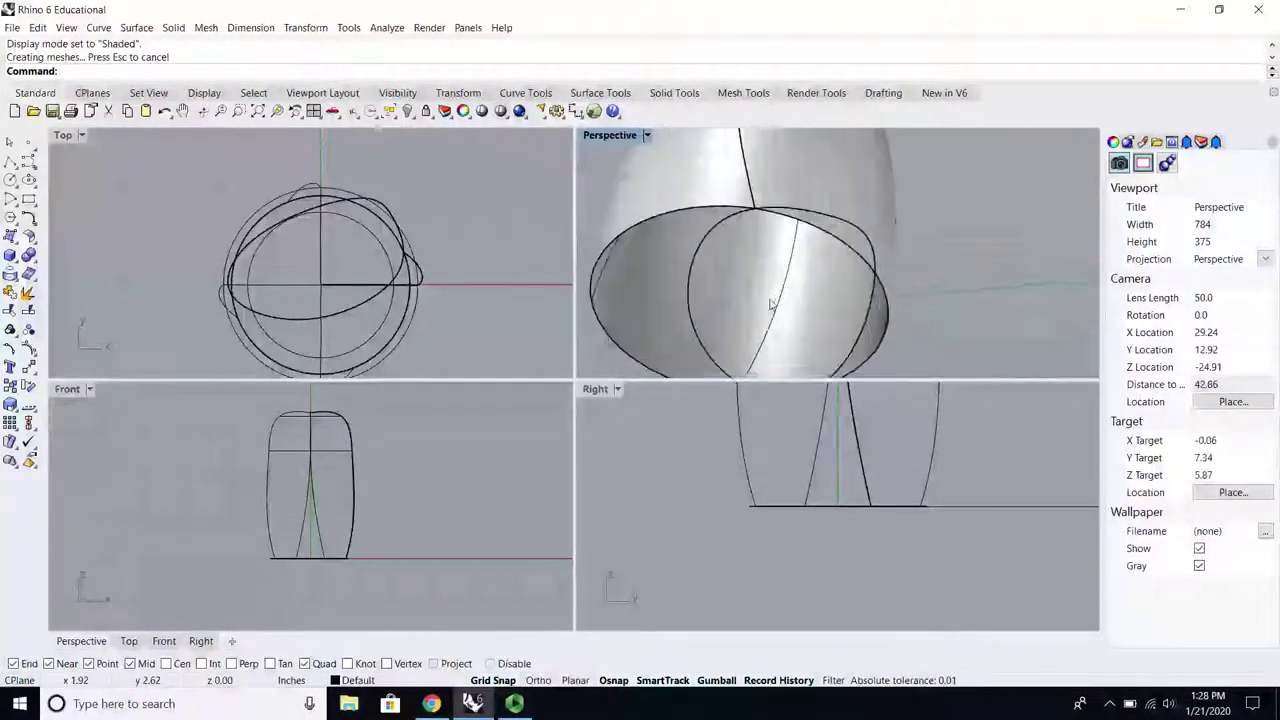
pyautogui.moveTo(771, 306); pyautogui.dragTo(640, 337, button='right')
pyautogui.scroll(-10, 778, 281)
pyautogui.scroll(6, 775, 278)
pyautogui.scroll(-4, 771, 306)
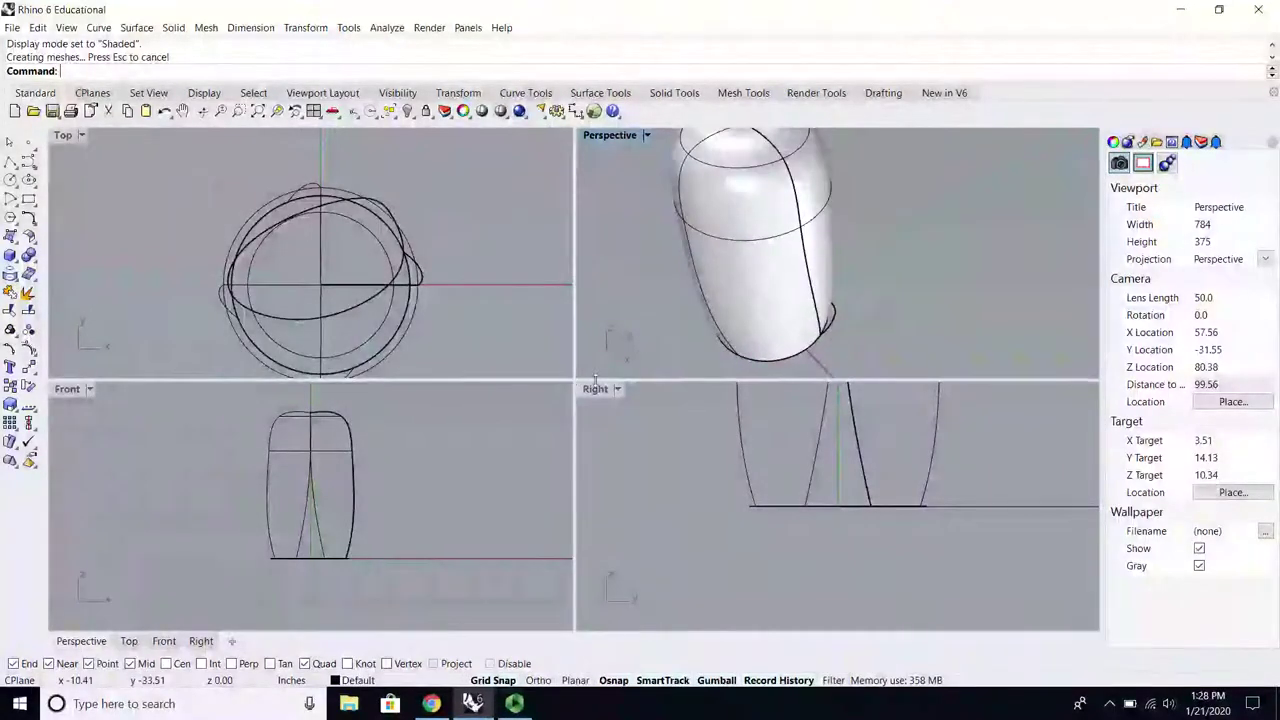
# Step: Enlarge the Perspective viewport and set its display mode to Edges Des Nudos
pyautogui.click(604, 443)
pyautogui.moveTo(604, 443); pyautogui.dragTo(608, 508)
pyautogui.scroll(-5, 893, 481)
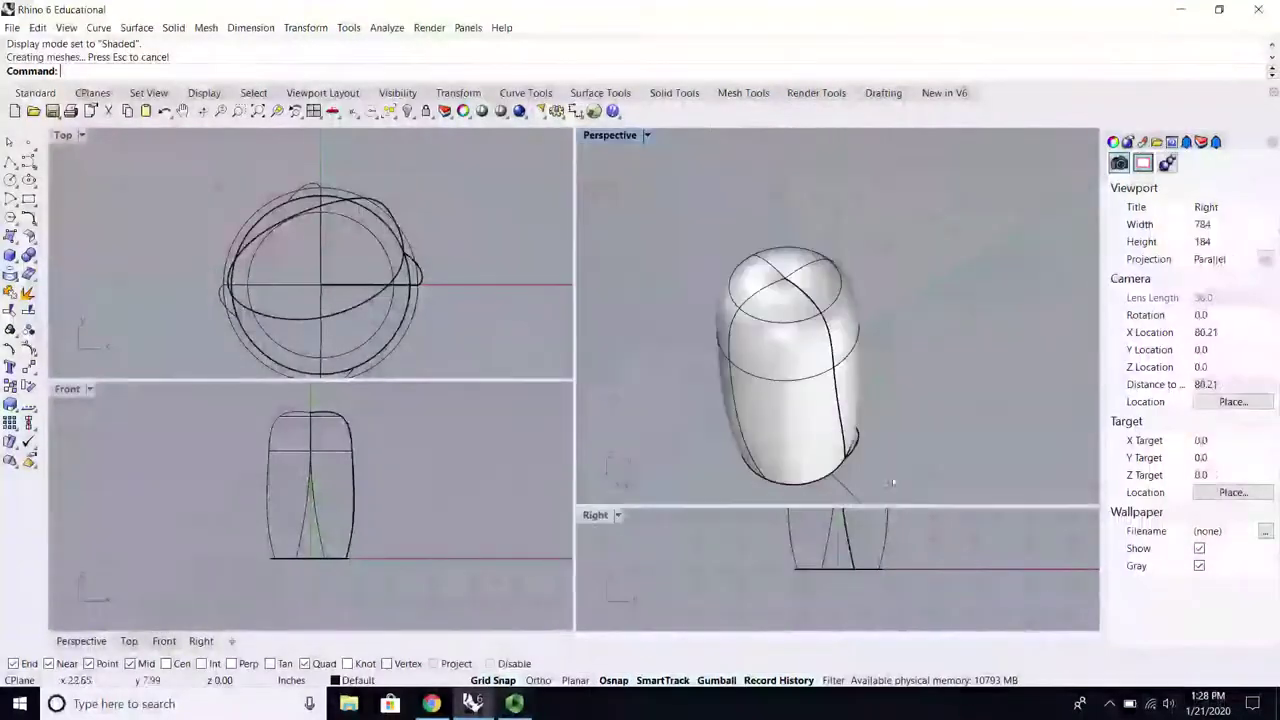
pyautogui.click(633, 139)
pyautogui.click(667, 344)
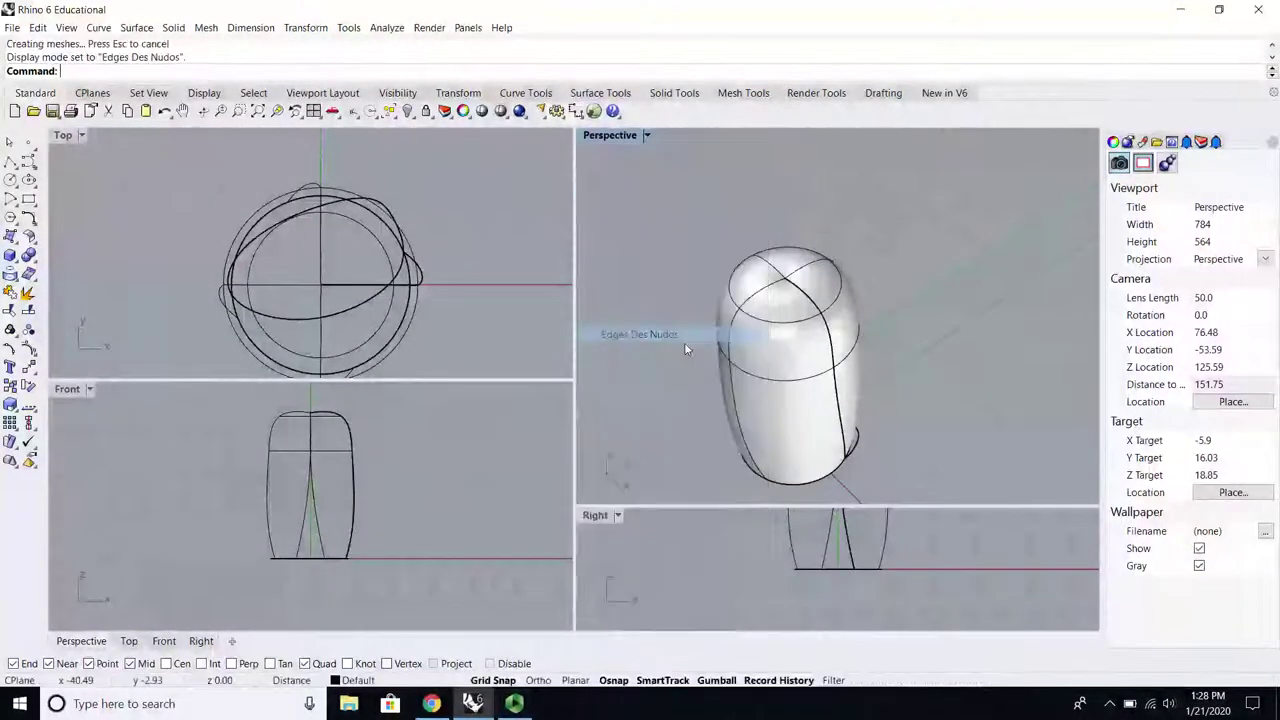
# Step: Delete the revolved surface, keeping the profile and base curves
pyautogui.scroll(3, 800, 435)
pyautogui.moveTo(800, 435); pyautogui.dragTo(792, 325, button='right')
pyautogui.click(792, 318)
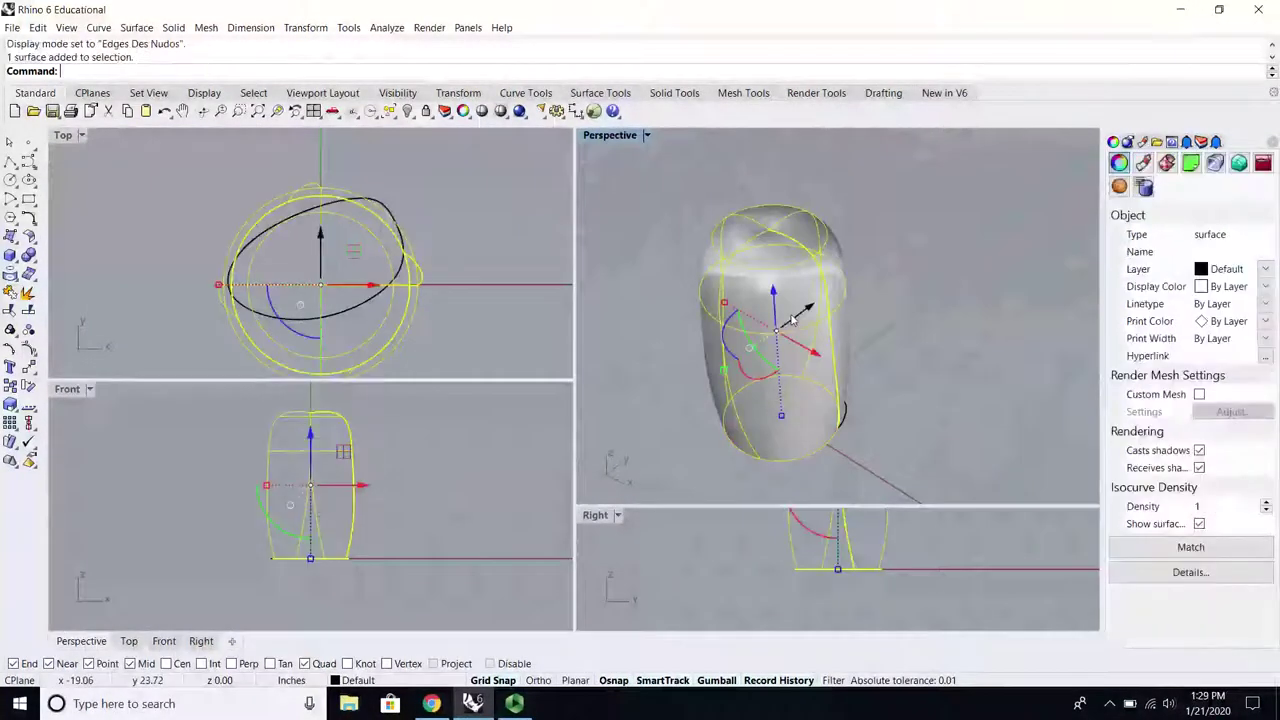
pyautogui.press('Delete')
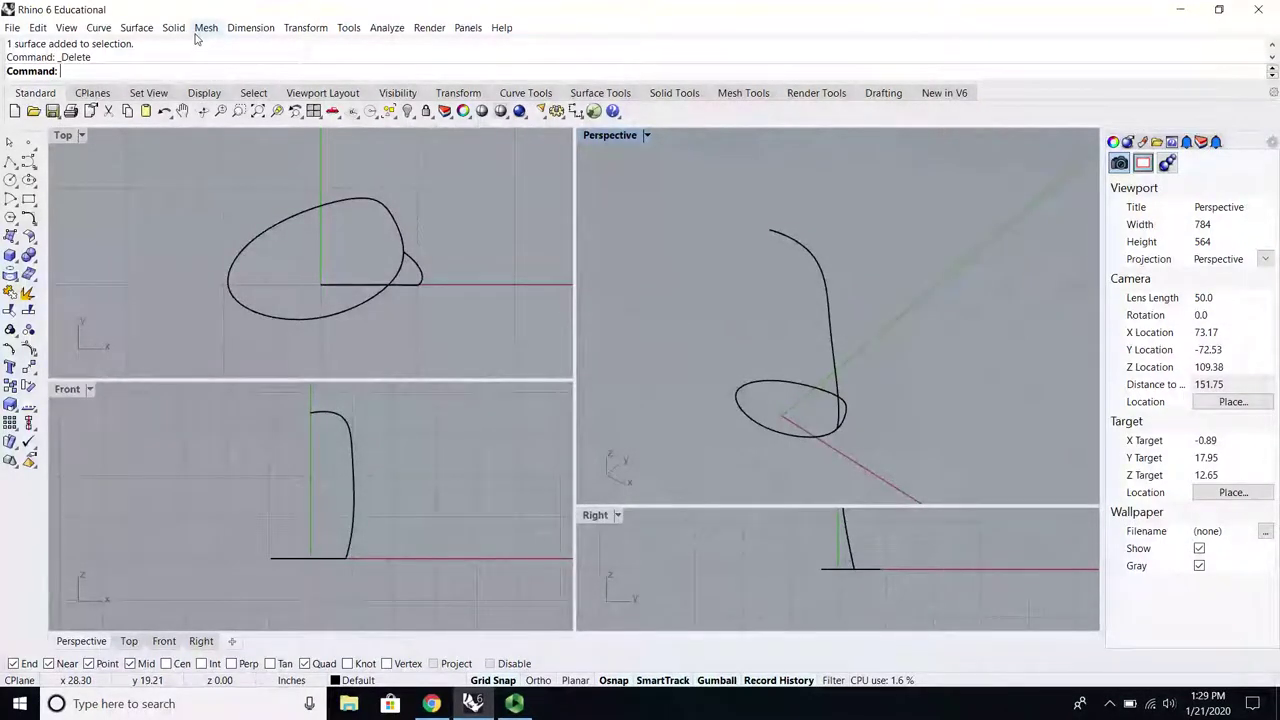
# Step: Try a Rail Revolve with the closed base curve as profile and the upright curve as rail, about a vertical axis
pyautogui.click(136, 27)
pyautogui.click(175, 123)
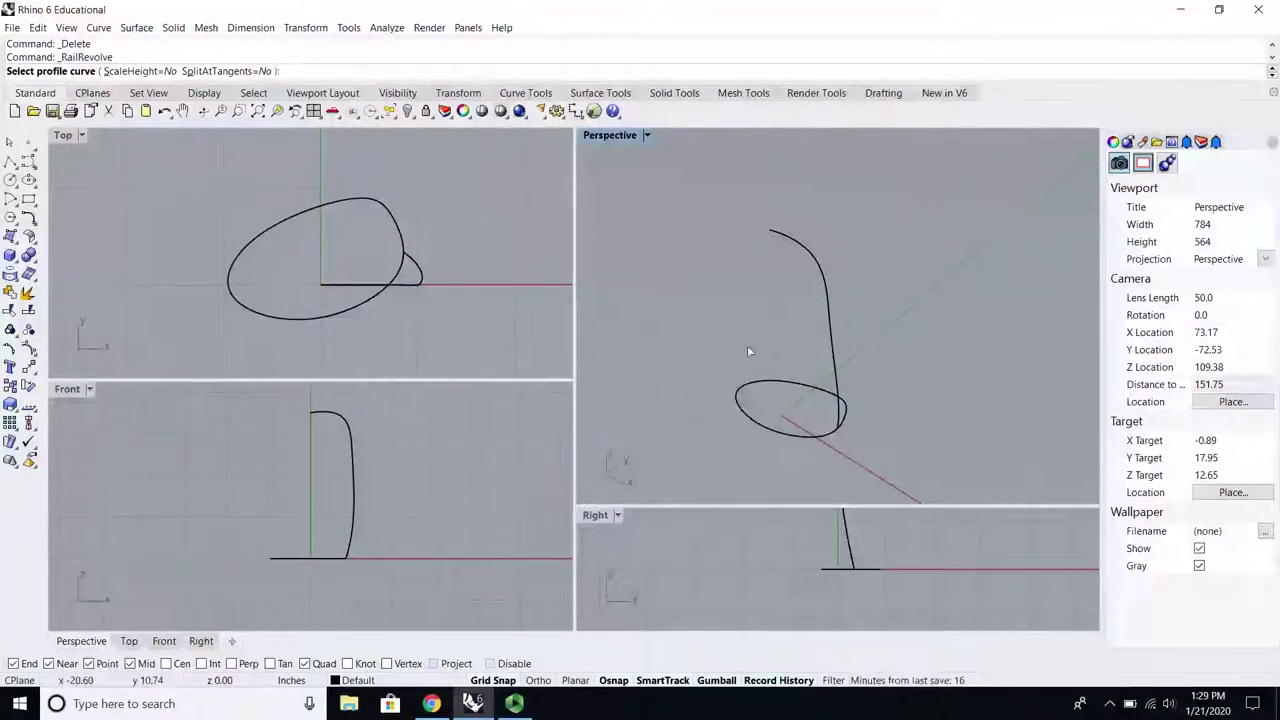
pyautogui.click(777, 380)
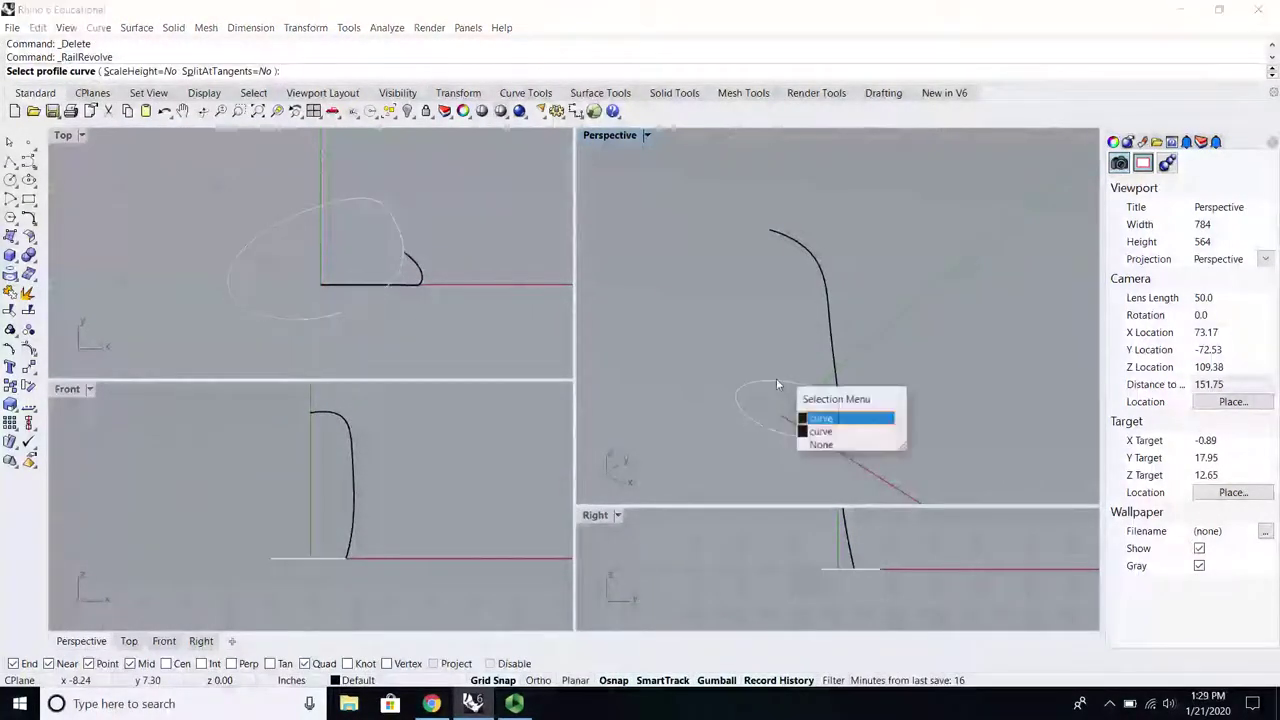
pyautogui.click(822, 431)
pyautogui.click(822, 270)
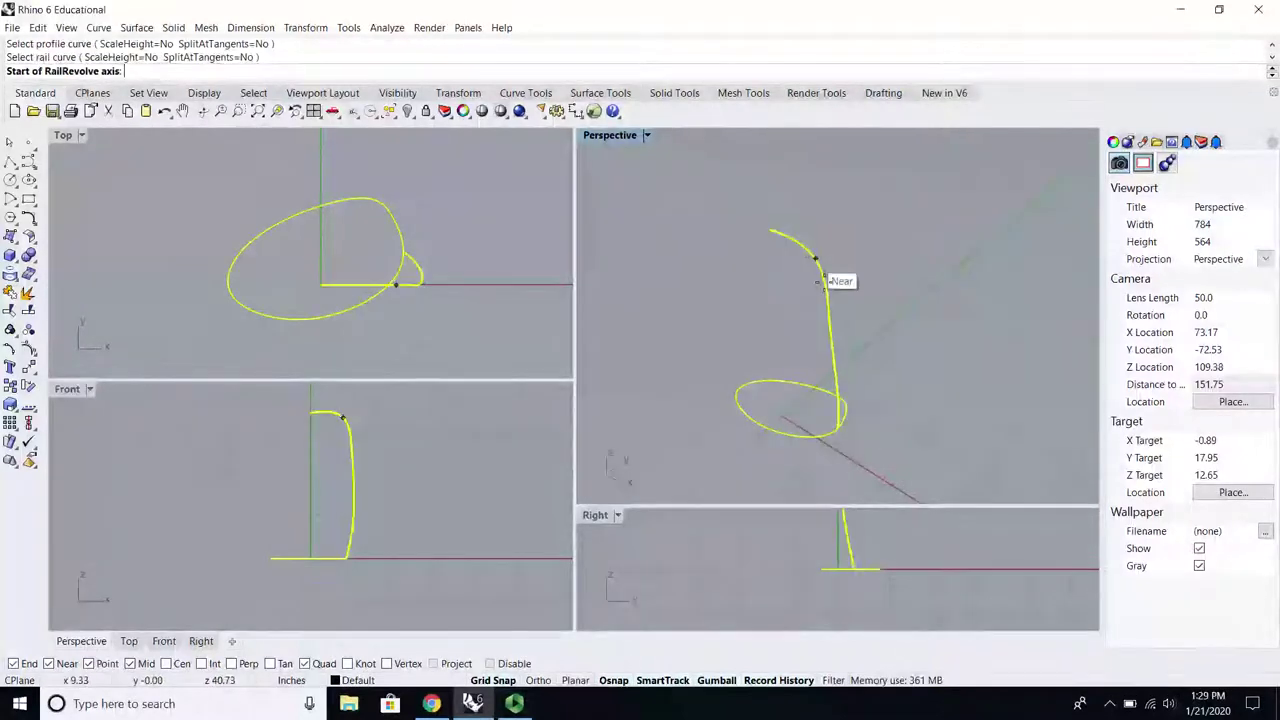
pyautogui.click(769, 231)
pyautogui.click(311, 515)
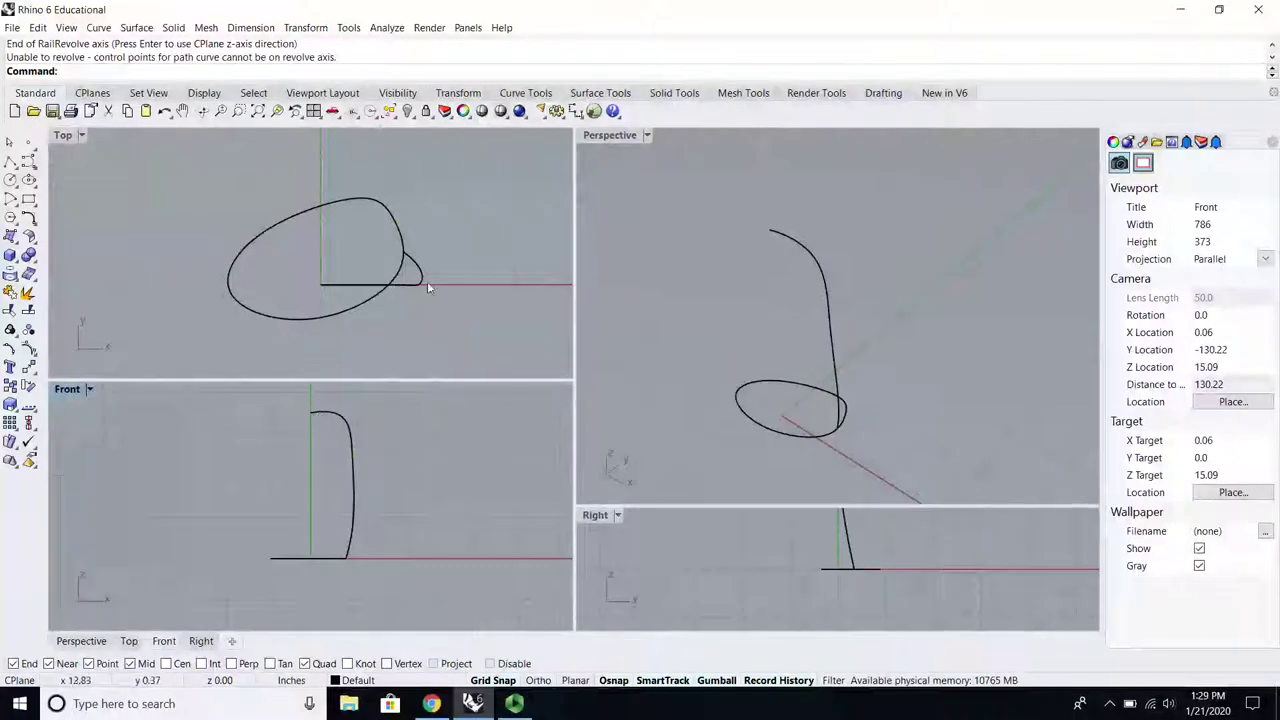
# Step: Rail Revolve the upright profile curve along the closed base curve, about a vertical axis through the profile's upper end
pyautogui.press('Return')
pyautogui.click(798, 244)
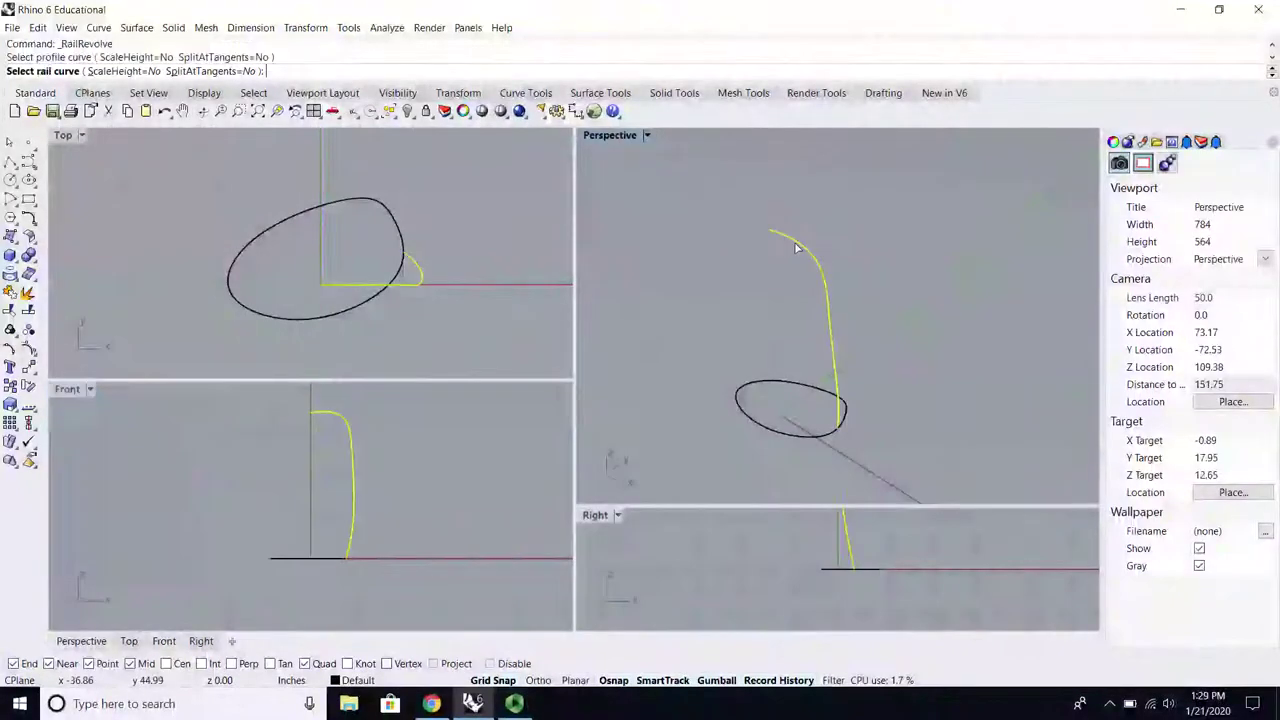
pyautogui.click(362, 310)
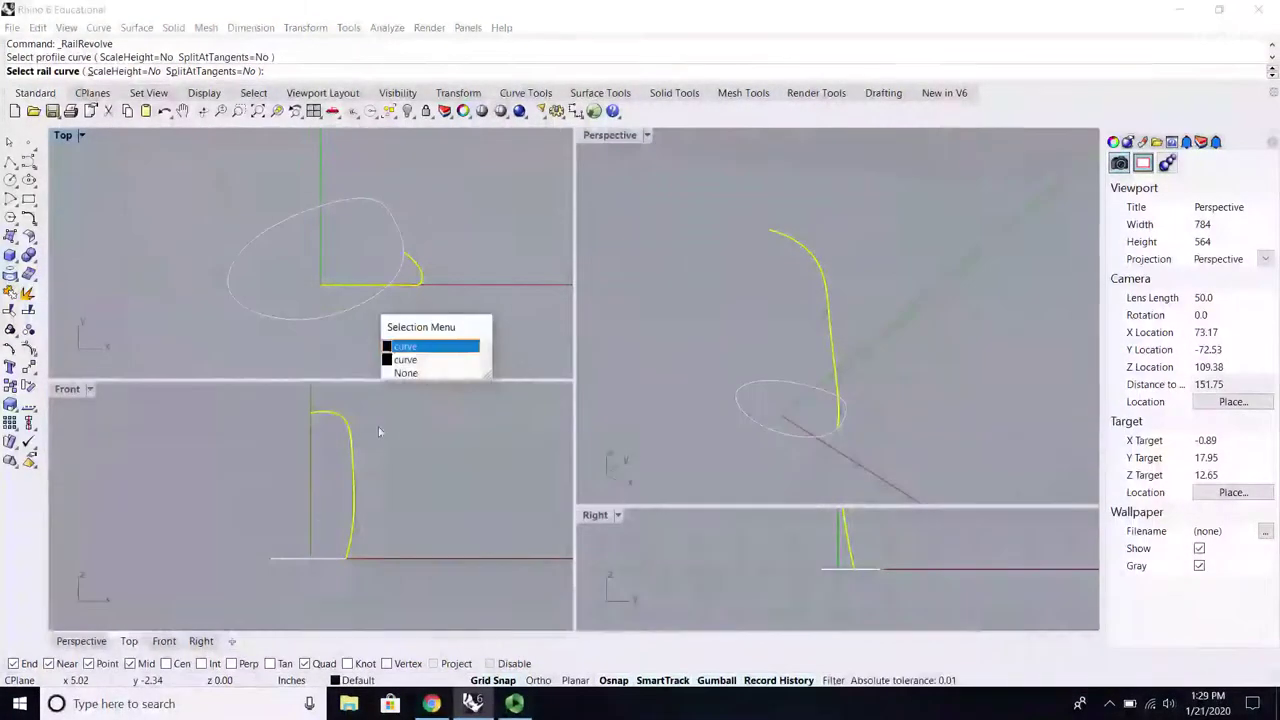
pyautogui.click(402, 358)
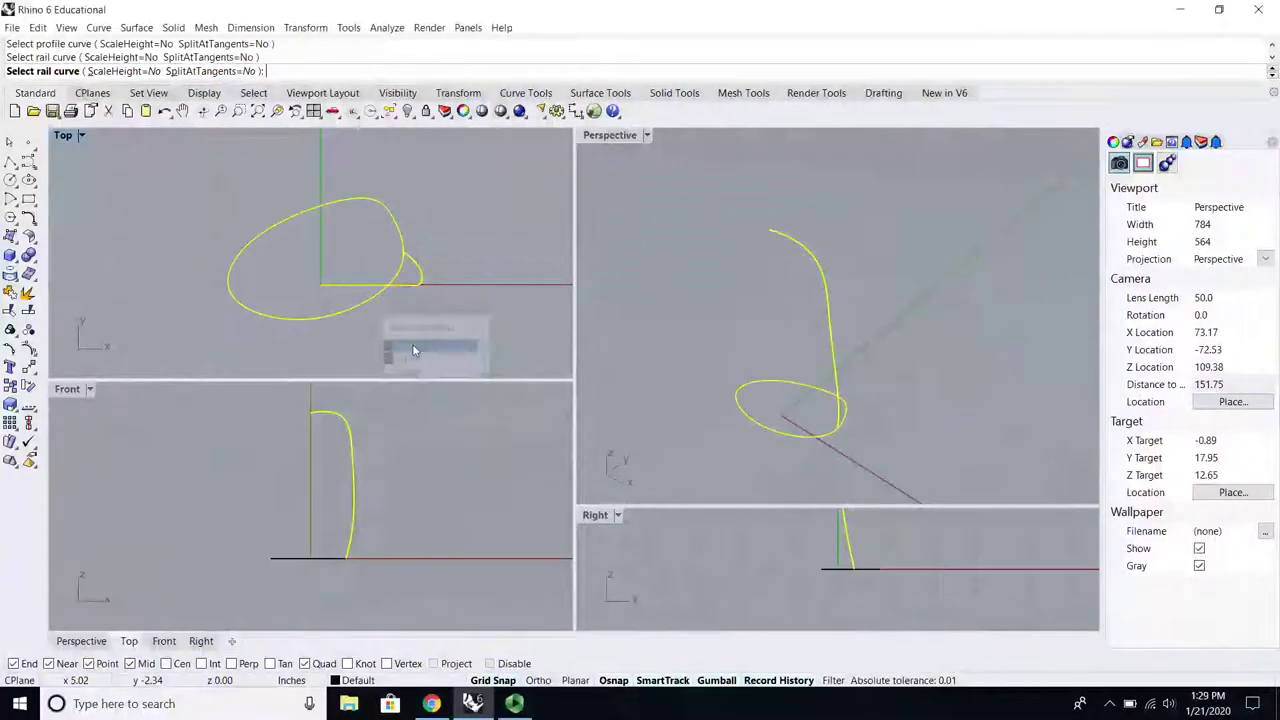
pyautogui.click(310, 412)
pyautogui.click(310, 540)
# Step: Examine the rail-revolved surface from above, the side and underneath, checking its fit to the base curve
pyautogui.moveTo(683, 295); pyautogui.dragTo(831, 369, button='right')
pyautogui.scroll(6, 797, 191)
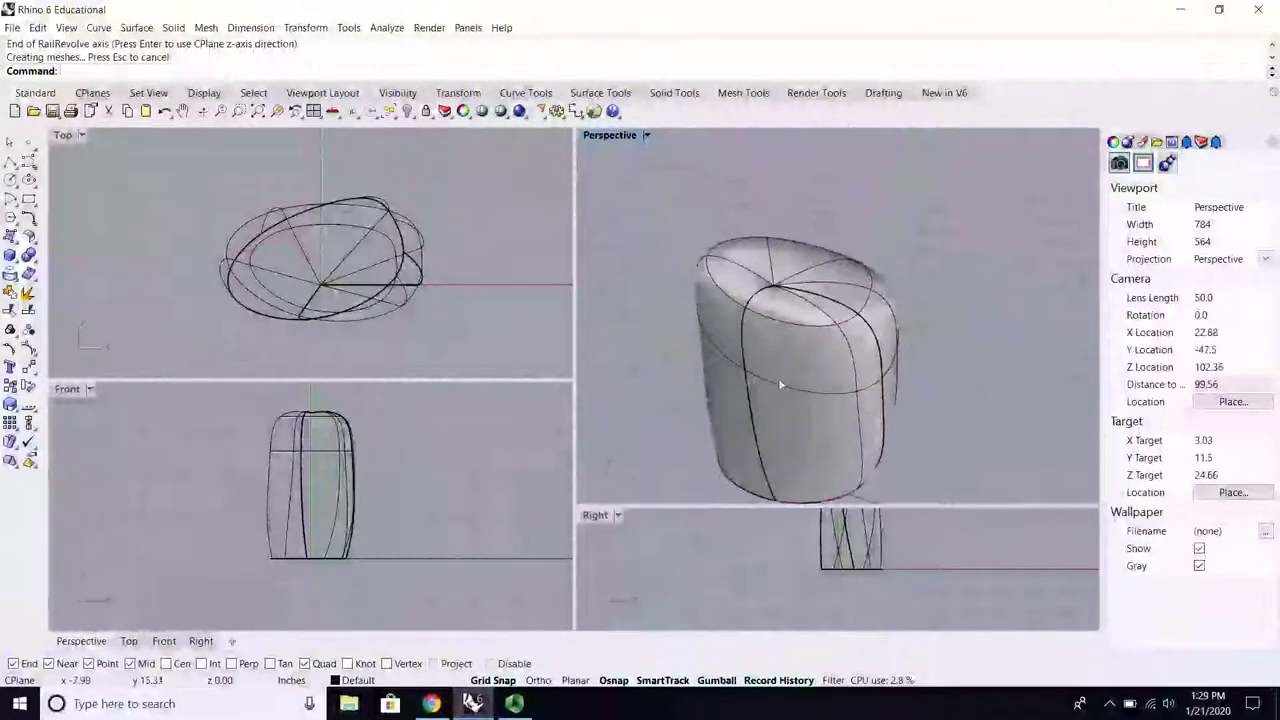
pyautogui.scroll(-4, 653, 354)
pyautogui.scroll(4, 728, 420)
pyautogui.moveTo(737, 428); pyautogui.dragTo(738, 416, button='right')
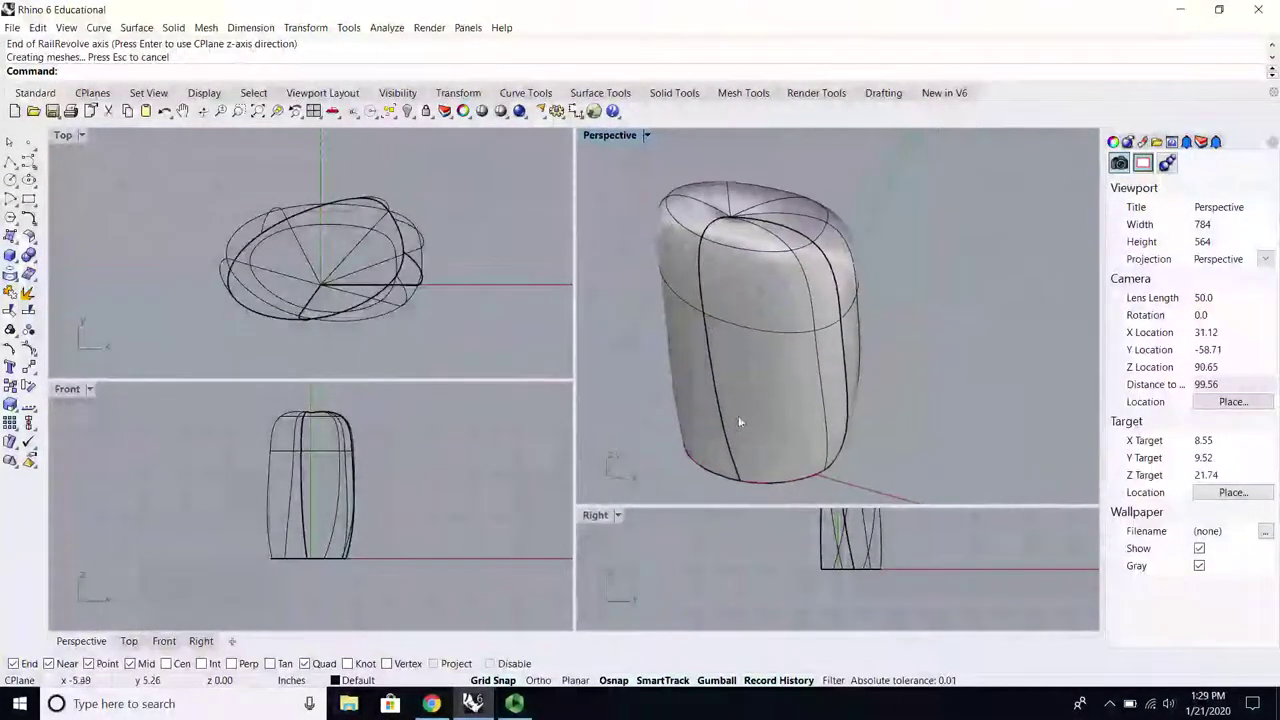
pyautogui.scroll(-2, 738, 417)
pyautogui.scroll(4, 754, 467)
pyautogui.moveTo(755, 467); pyautogui.dragTo(758, 323, button='right')
pyautogui.scroll(-4, 758, 323)
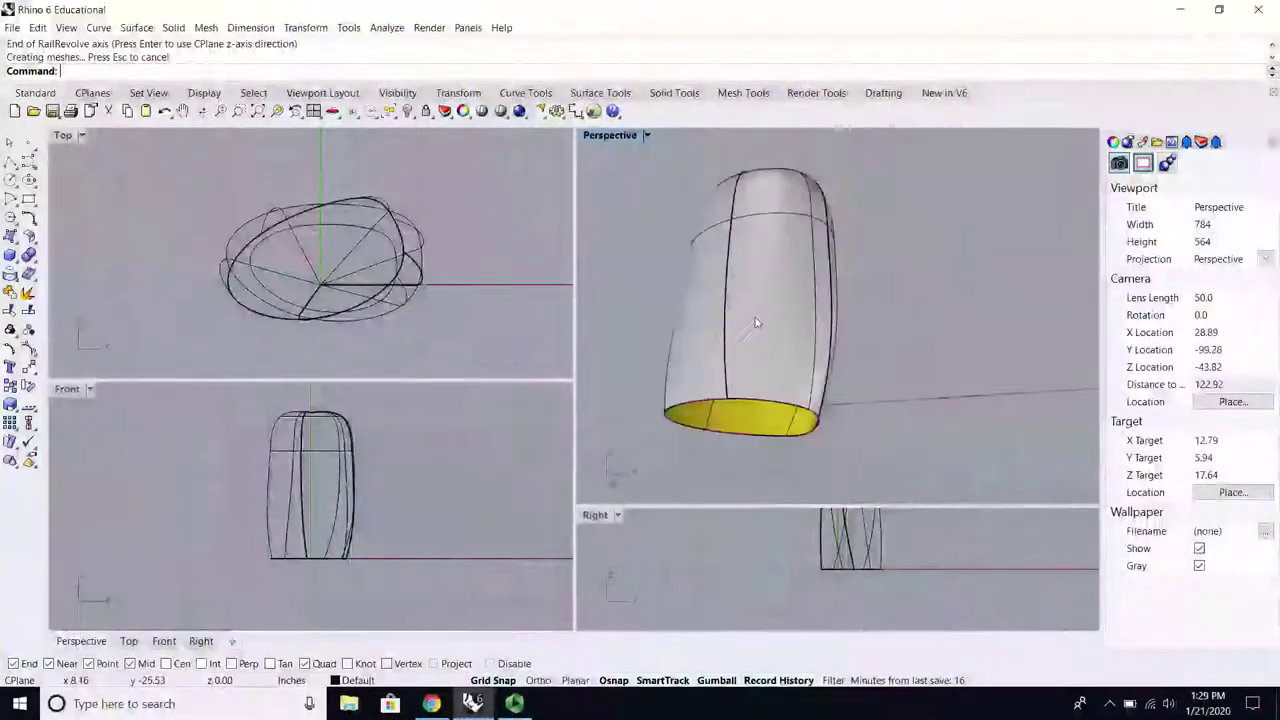
pyautogui.scroll(2, 736, 415)
pyautogui.moveTo(736, 412); pyautogui.dragTo(769, 429, button='right')
pyautogui.scroll(-4, 731, 333)
pyautogui.moveTo(731, 329); pyautogui.dragTo(723, 393, button='right')
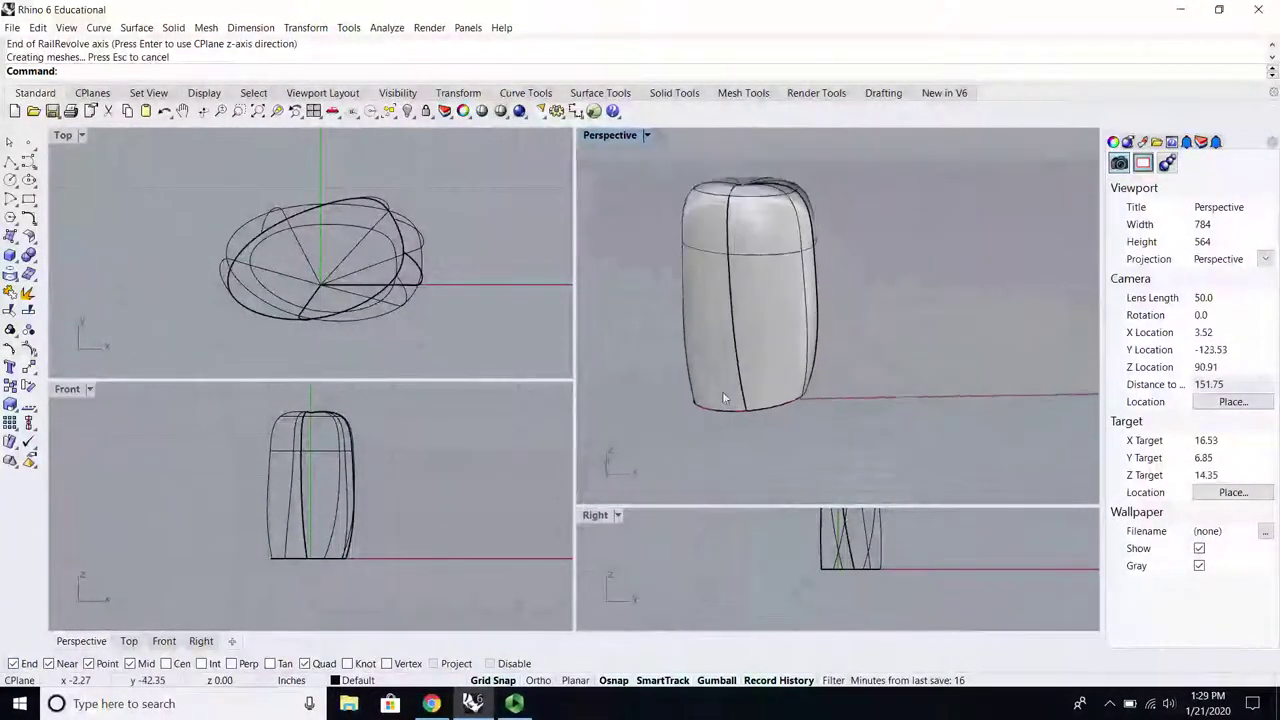
pyautogui.click(726, 232)
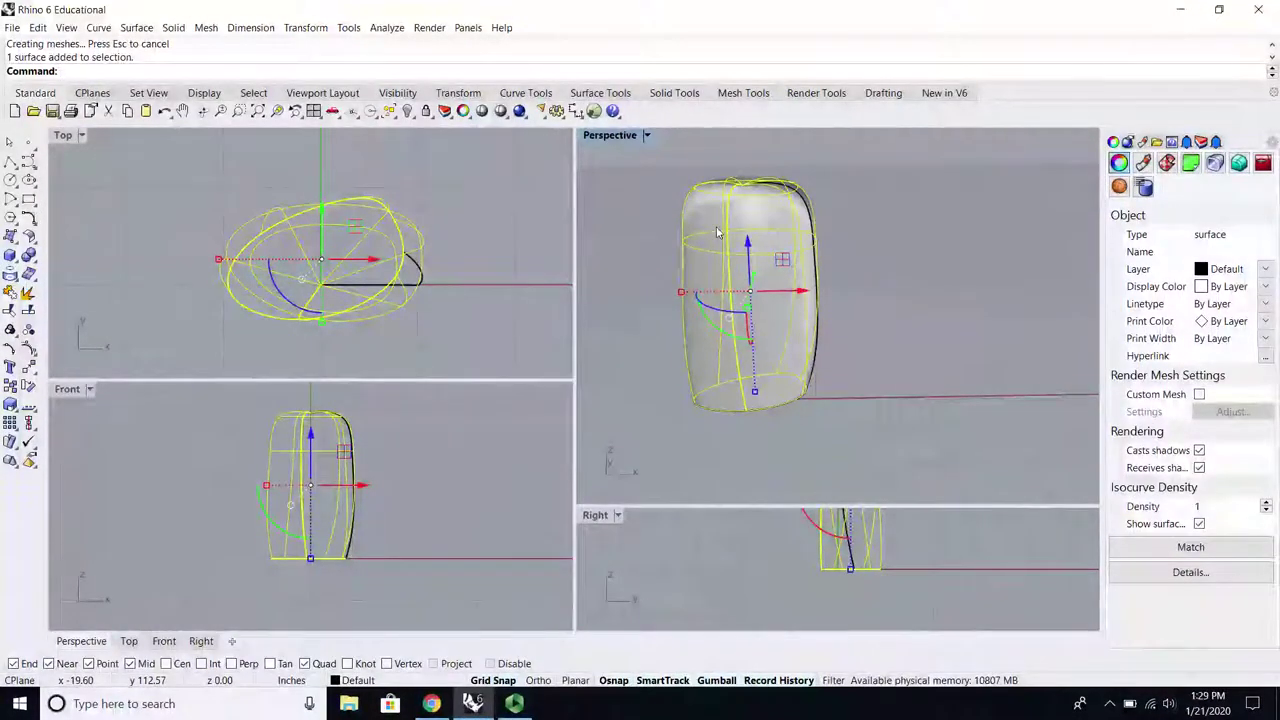
pyautogui.click(852, 233)
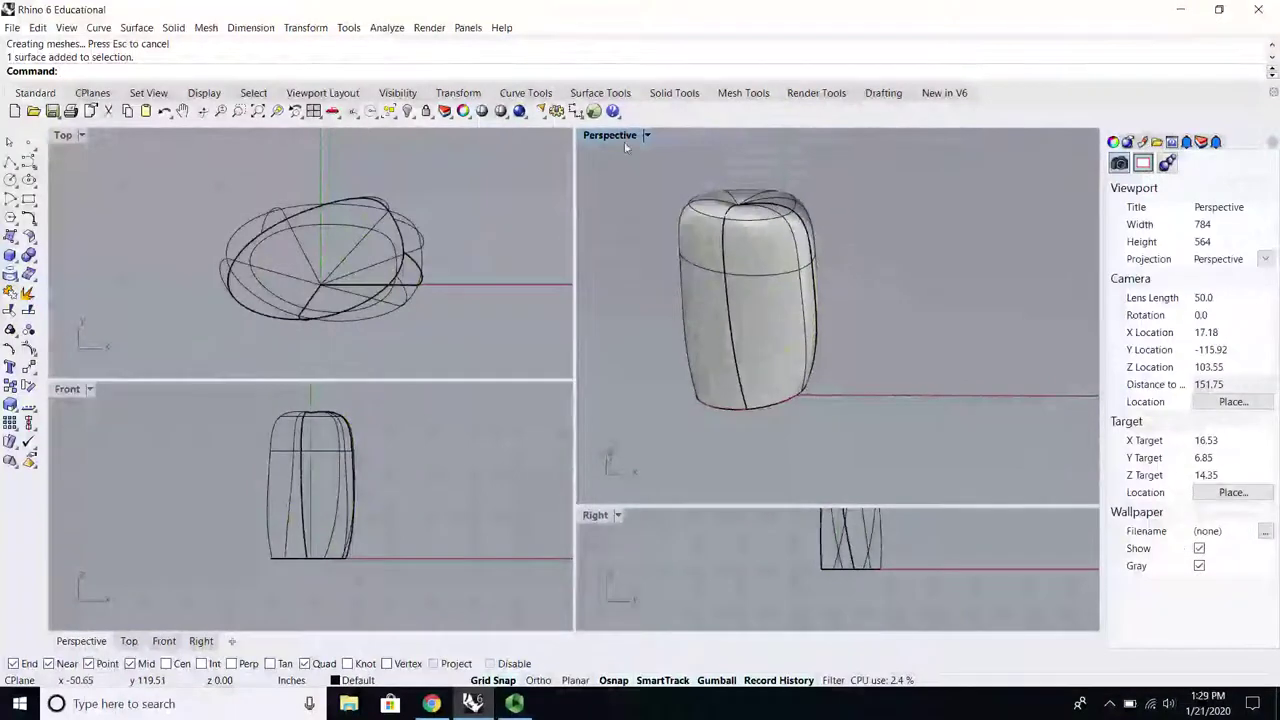
# Step: Draw a straight curve parallel to the Y axis across the whole shape in the Top view, starting at 0,16
pyautogui.doubleClick(610, 135)
pyautogui.moveTo(610, 133); pyautogui.dragTo(118, 163, button='right')
pyautogui.doubleClick(81, 134)
pyautogui.click(28, 160)
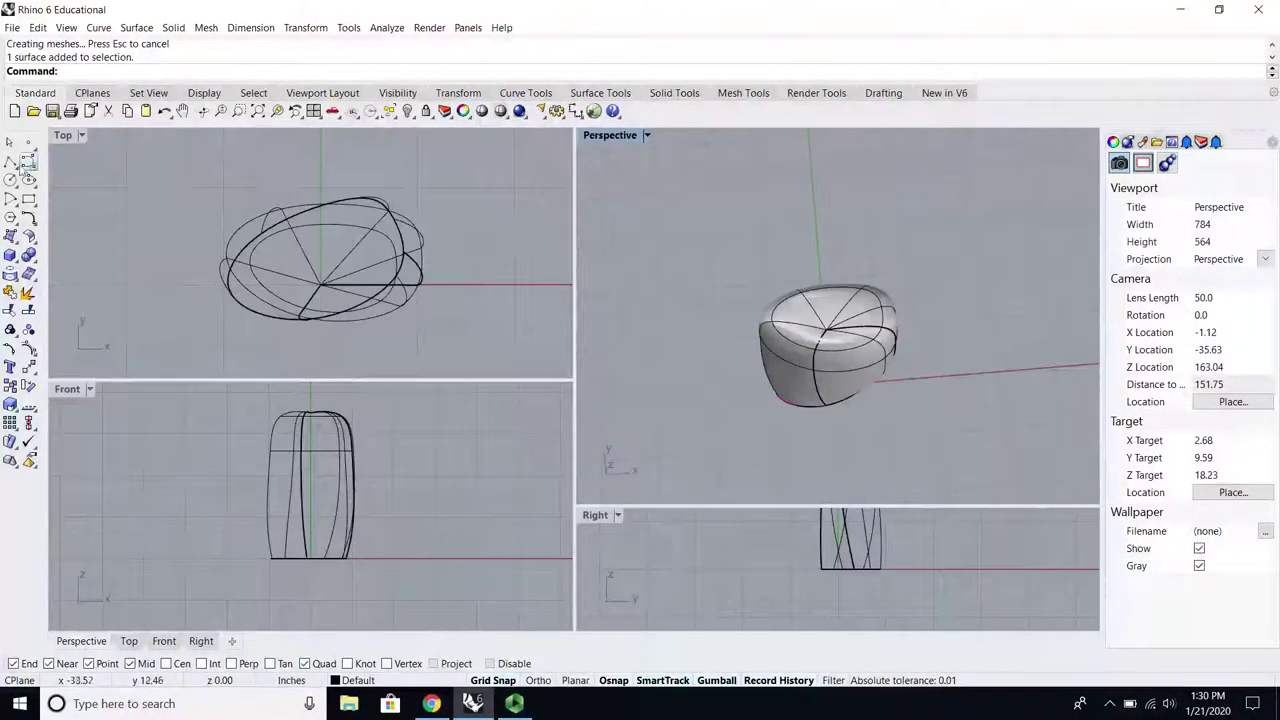
pyautogui.click(321, 155)
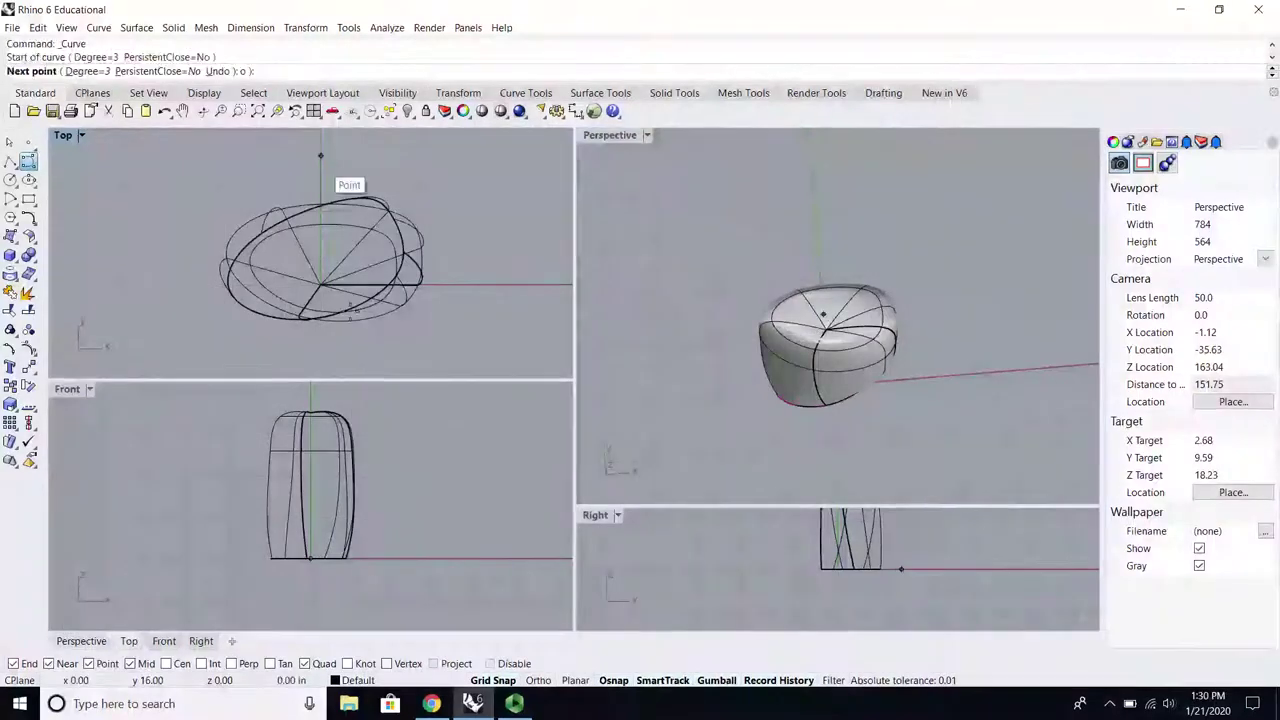
pyautogui.click(320, 366)
pyautogui.press('Return')
# Step: Draw a second straight curve parallel to the X axis in the Top view, crossing the first over the shape
pyautogui.press('Return')
pyautogui.click(158, 260)
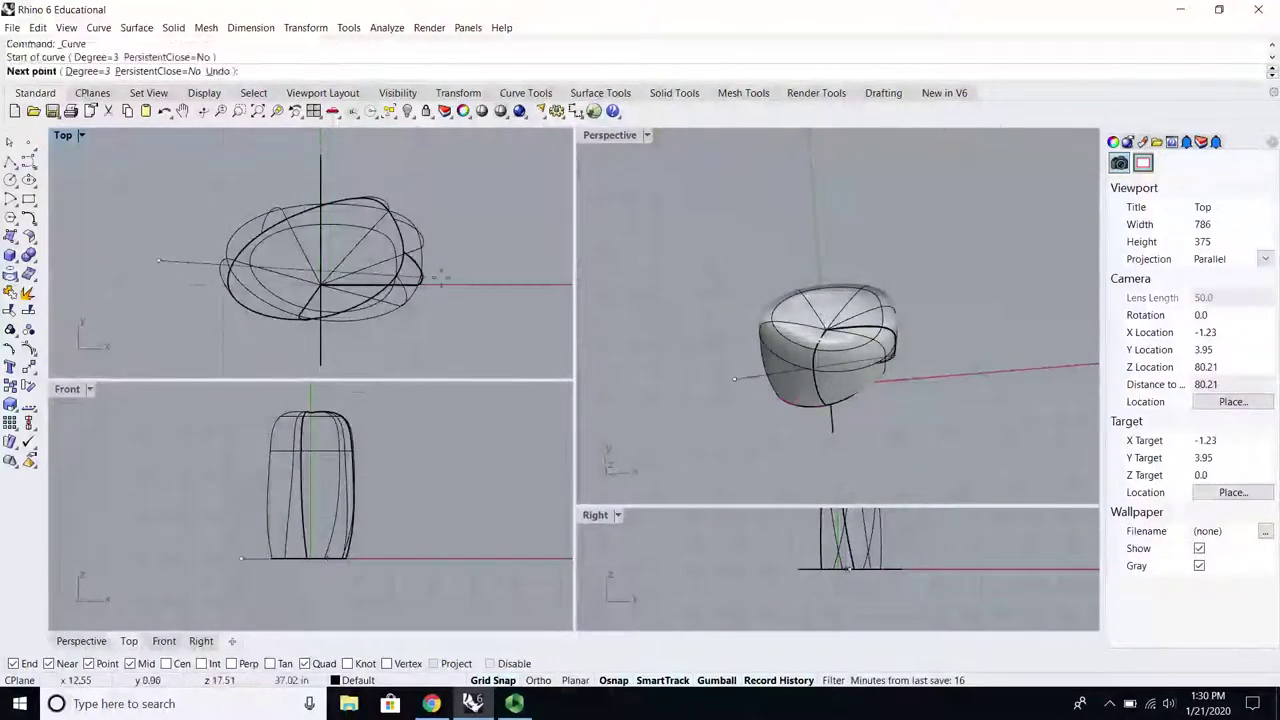
pyautogui.click(563, 260)
pyautogui.press('Return')
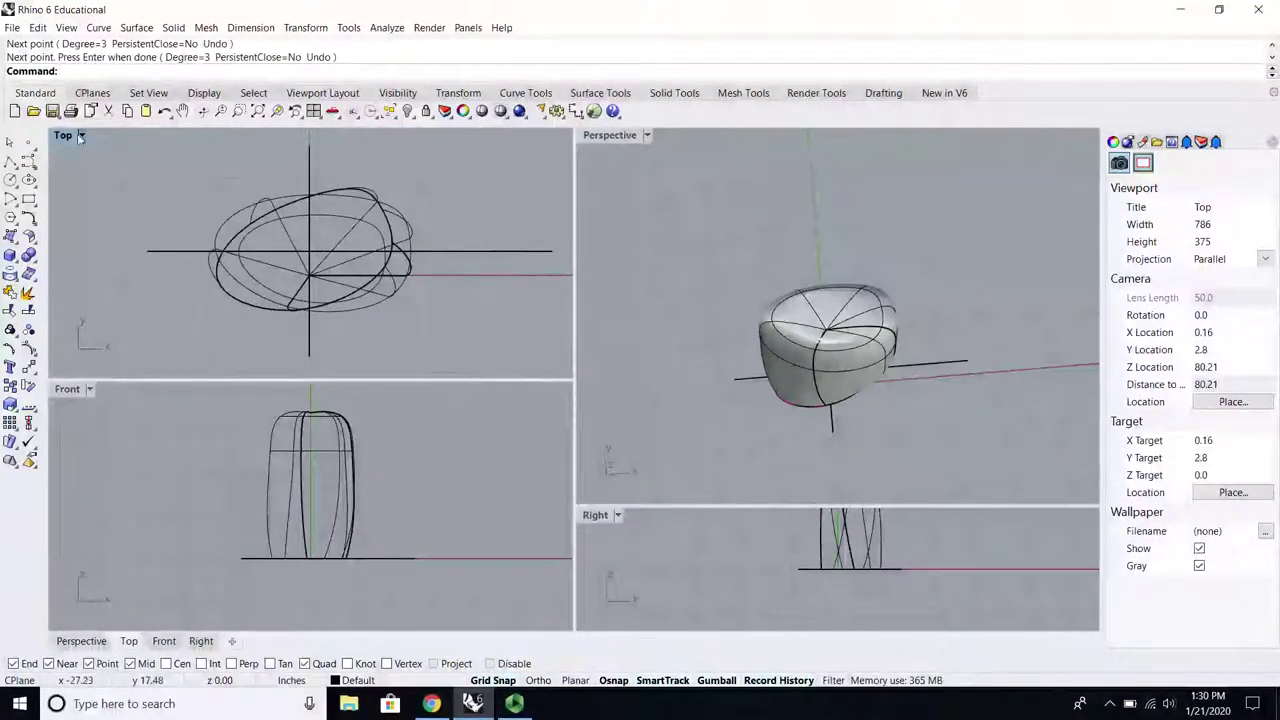
# Step: Project both crossing straight curves from the Top view onto the rail-revolved surface
pyautogui.scroll(-1, 207, 216)
pyautogui.click(289, 168)
pyautogui.moveTo(187, 215); pyautogui.dragTo(168, 291)
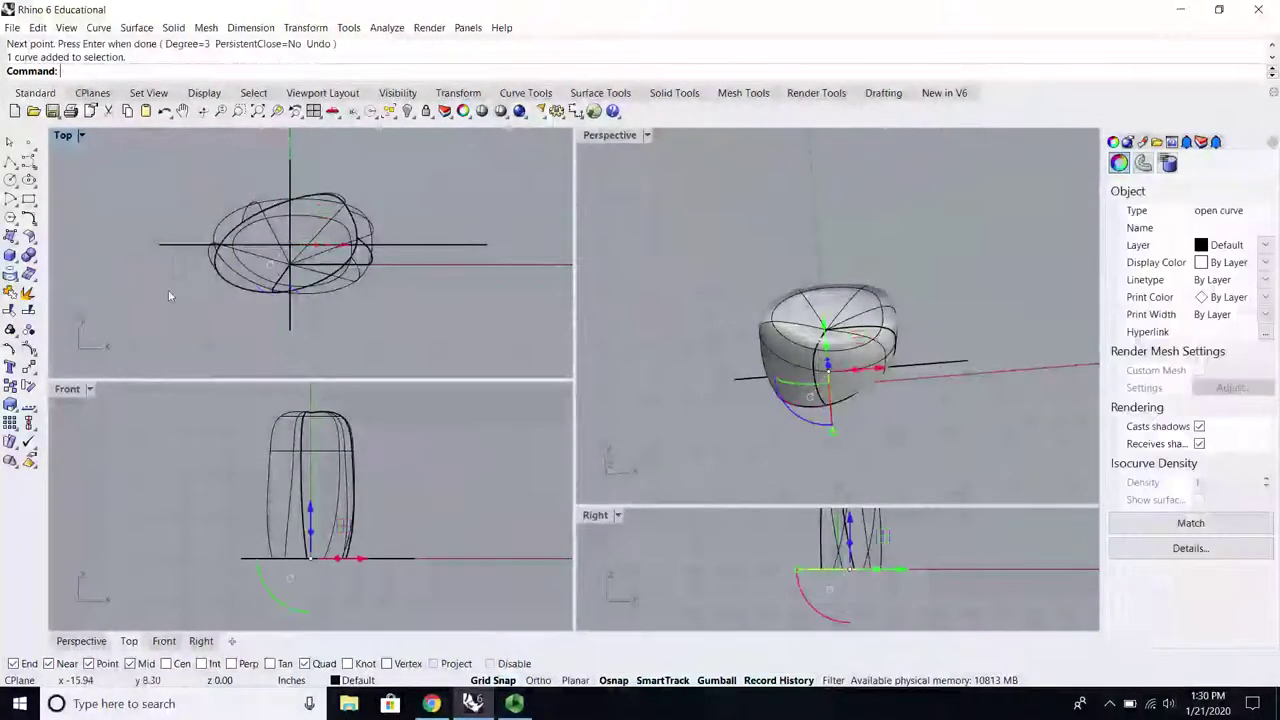
pyautogui.click(336, 311)
pyautogui.scroll(5, 786, 329)
pyautogui.moveTo(786, 329); pyautogui.dragTo(830, 288, button='right')
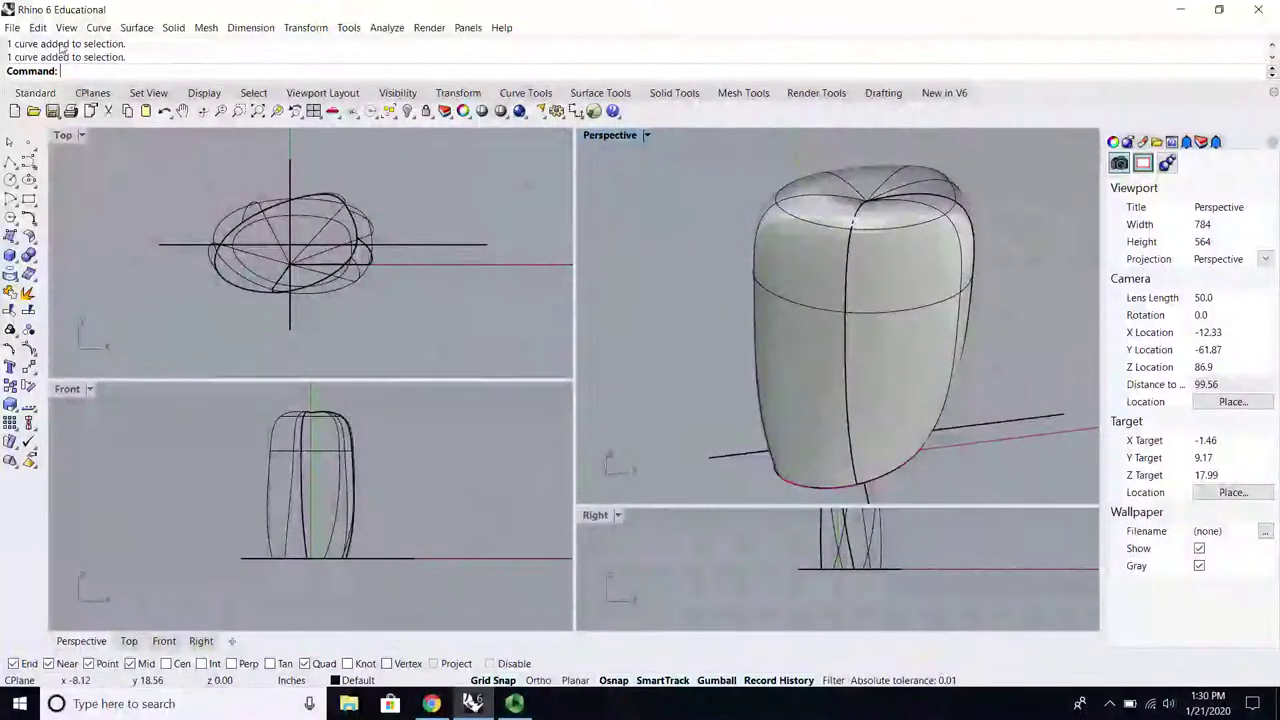
pyautogui.click(98, 27)
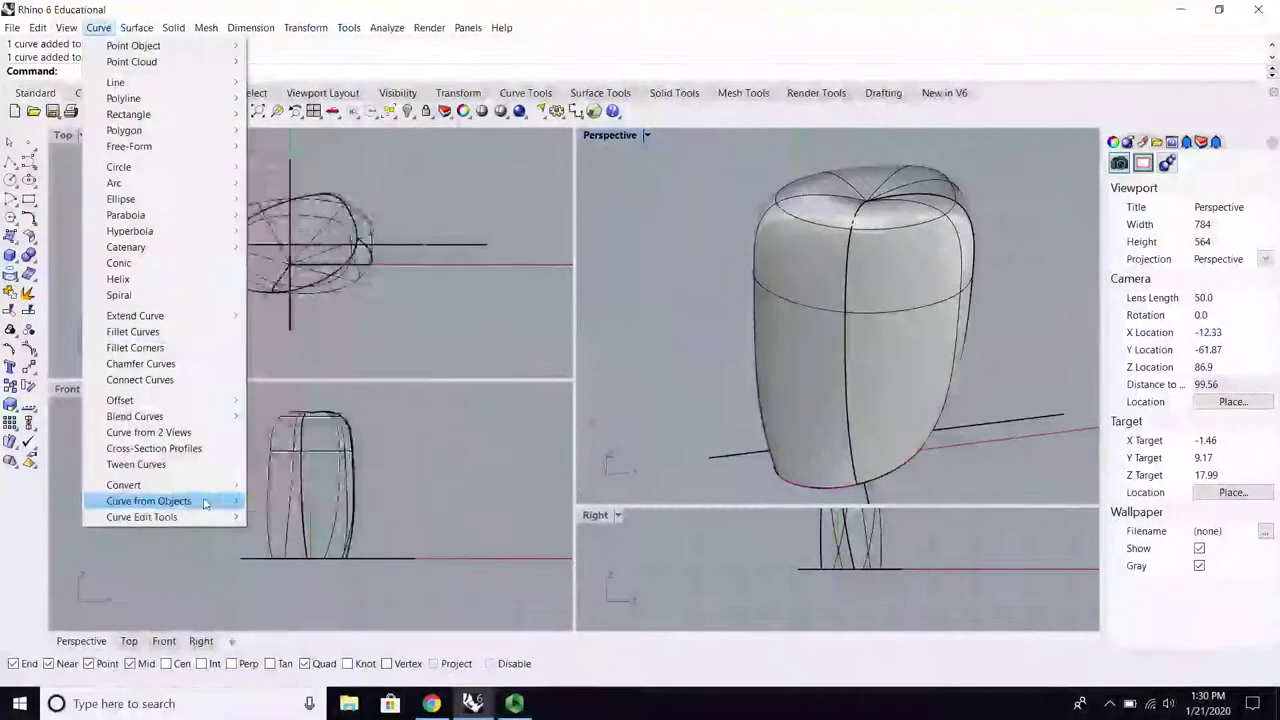
pyautogui.moveTo(204, 503)
pyautogui.click(304, 163)
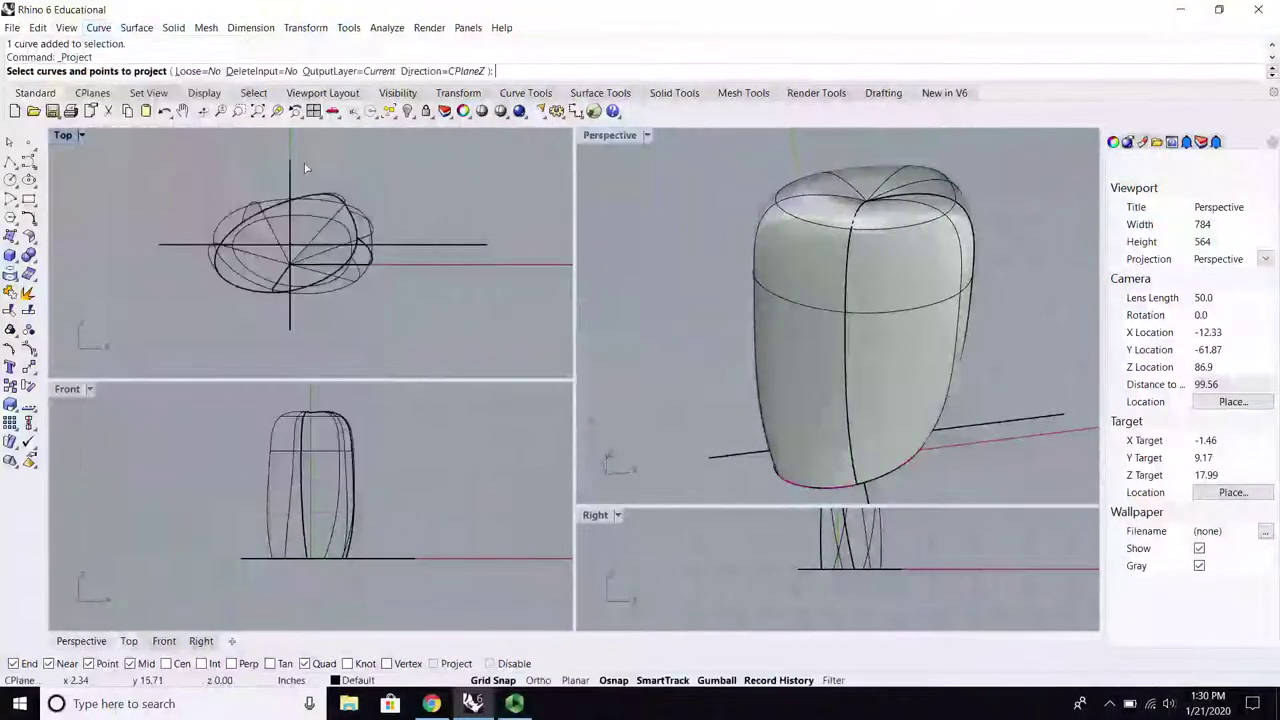
pyautogui.click(410, 244)
pyautogui.press('Return')
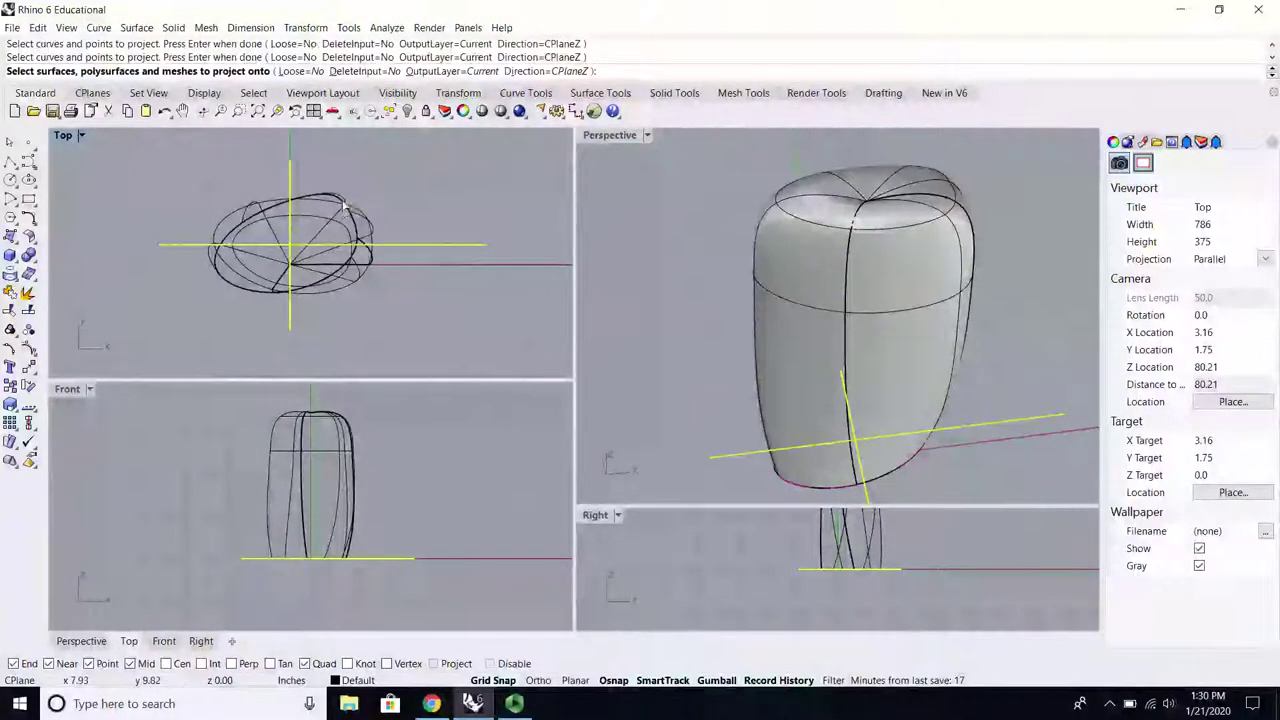
pyautogui.click(343, 207)
pyautogui.press('Return')
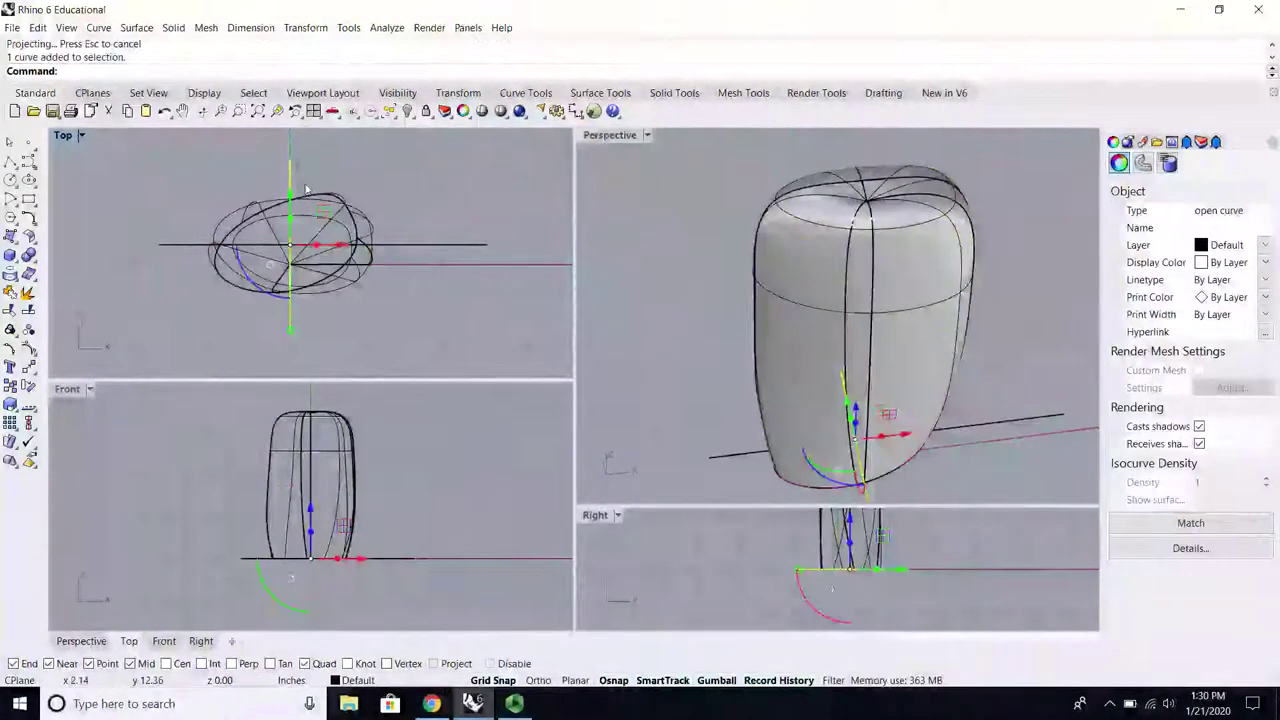
# Step: Delete the two straight curves and the rail-revolved surface, keeping the projected curves and the base curve
pyautogui.press('Delete')
pyautogui.press('Return')
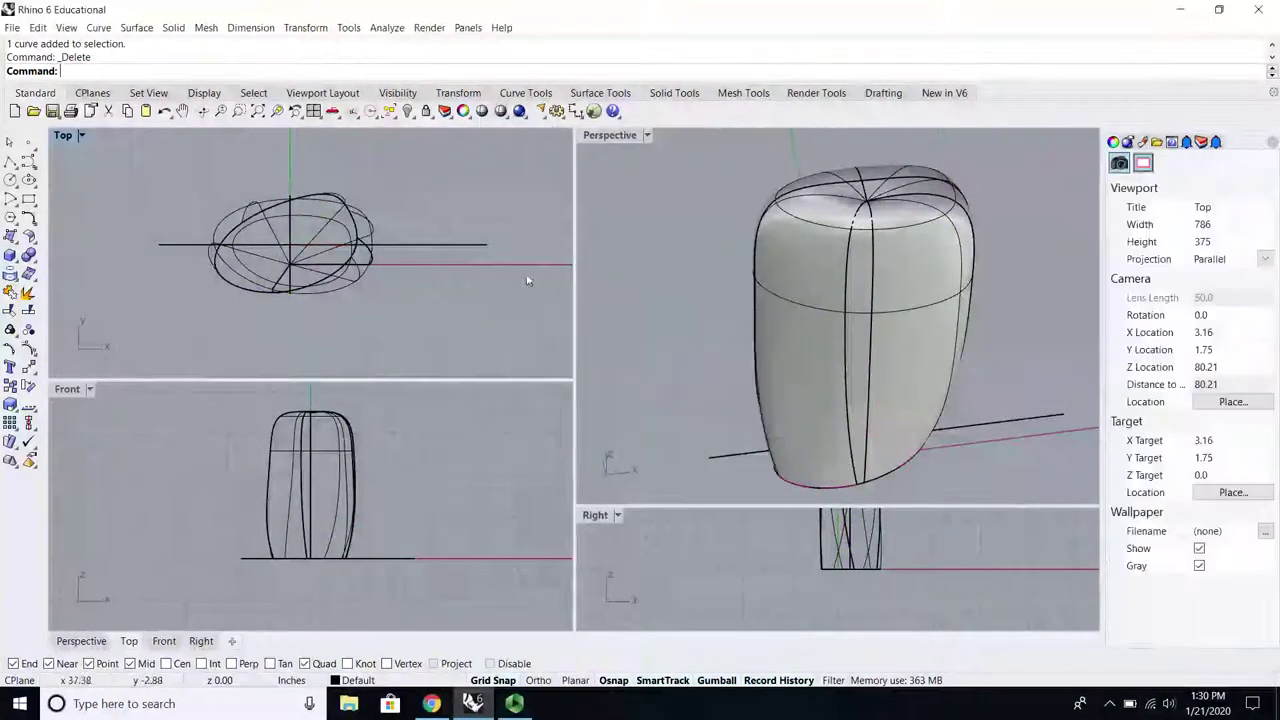
pyautogui.click(466, 250)
pyautogui.press('Delete')
pyautogui.click(660, 416)
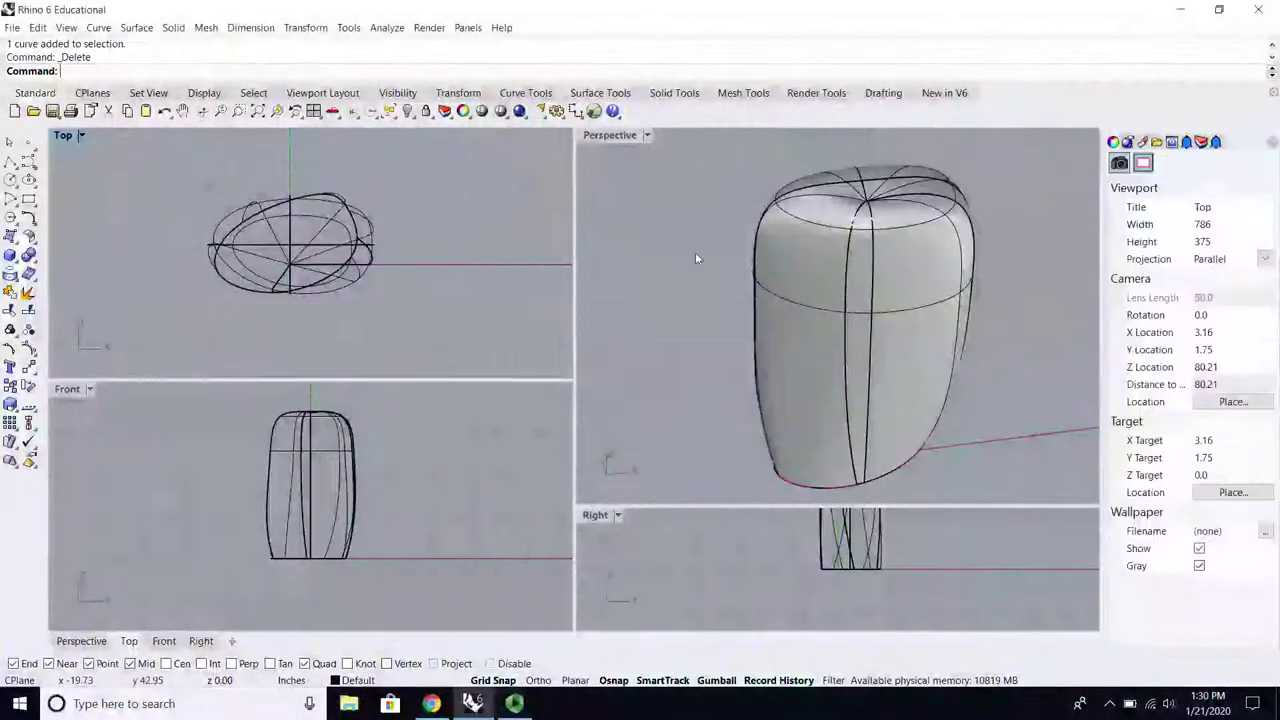
pyautogui.click(817, 289)
pyautogui.press('Delete')
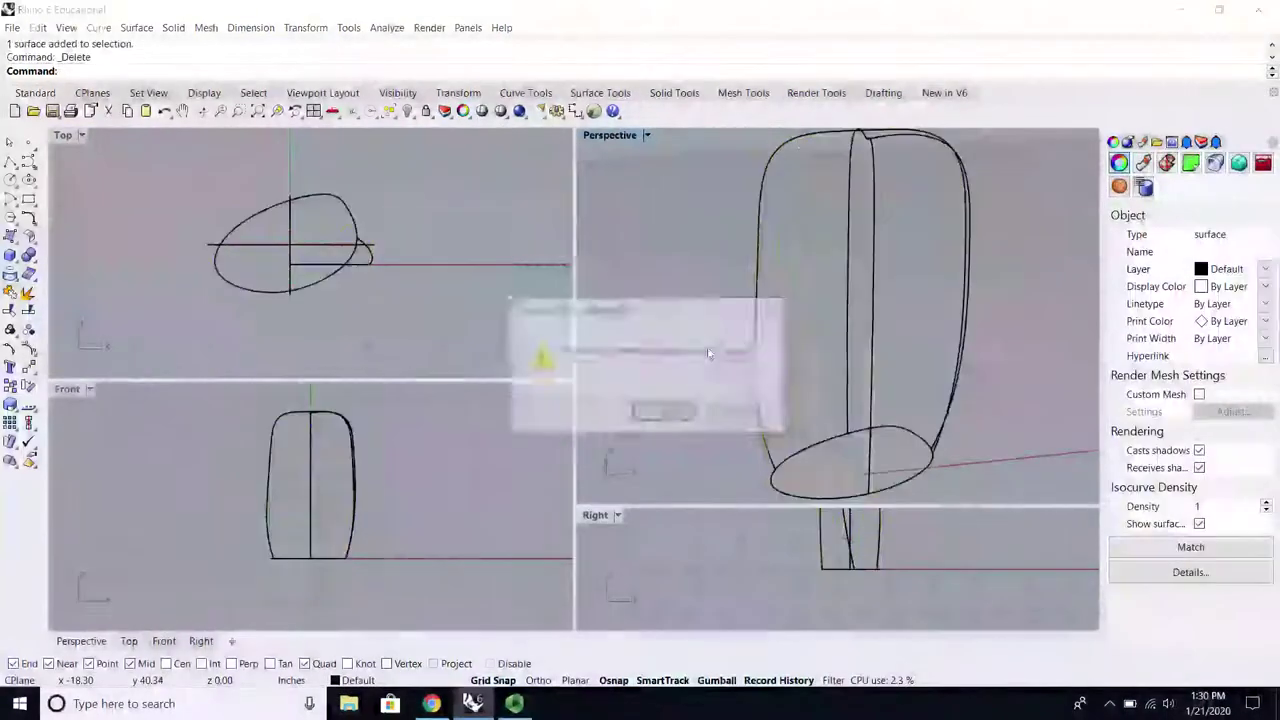
pyautogui.click(660, 413)
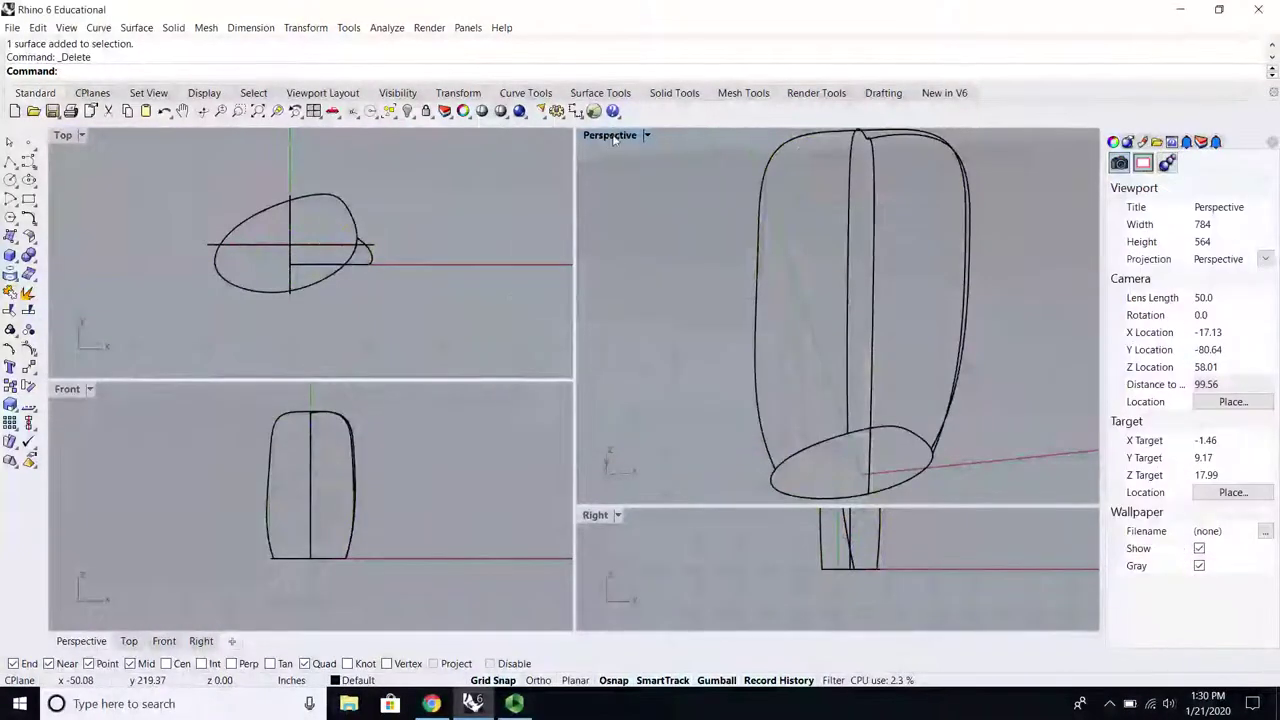
# Step: Delete the original upright profile curve, leaving only the two projected curves and the base curve
pyautogui.doubleClick(610, 135)
pyautogui.moveTo(608, 354); pyautogui.dragTo(350, 250, button='right')
pyautogui.scroll(-4, 592, 231)
pyautogui.scroll(5, 590, 175)
pyautogui.click(490, 258)
pyautogui.press('Delete')
pyautogui.scroll(3, 356, 243)
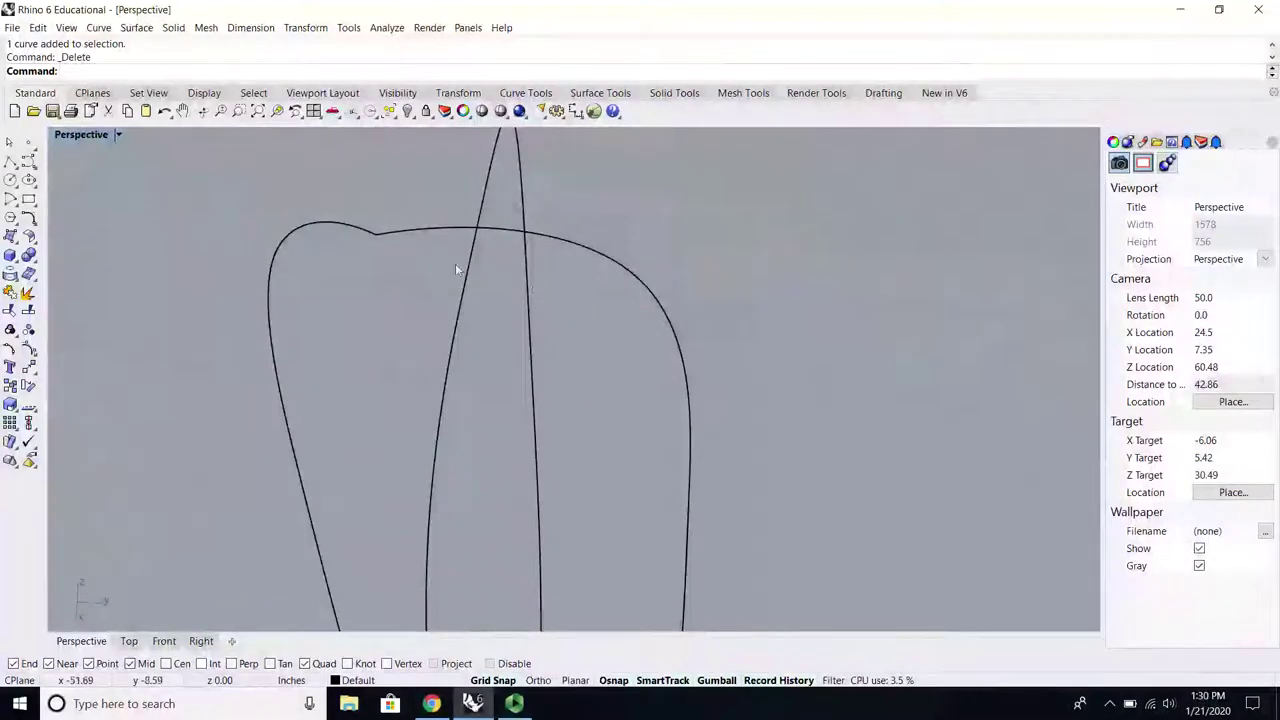
pyautogui.moveTo(455, 269); pyautogui.dragTo(486, 268, button='right')
pyautogui.scroll(-4, 464, 312)
# Step: Draw a circle in the Top view centred where the two projected curves cross, well inside the base curve
pyautogui.doubleClick(97, 134)
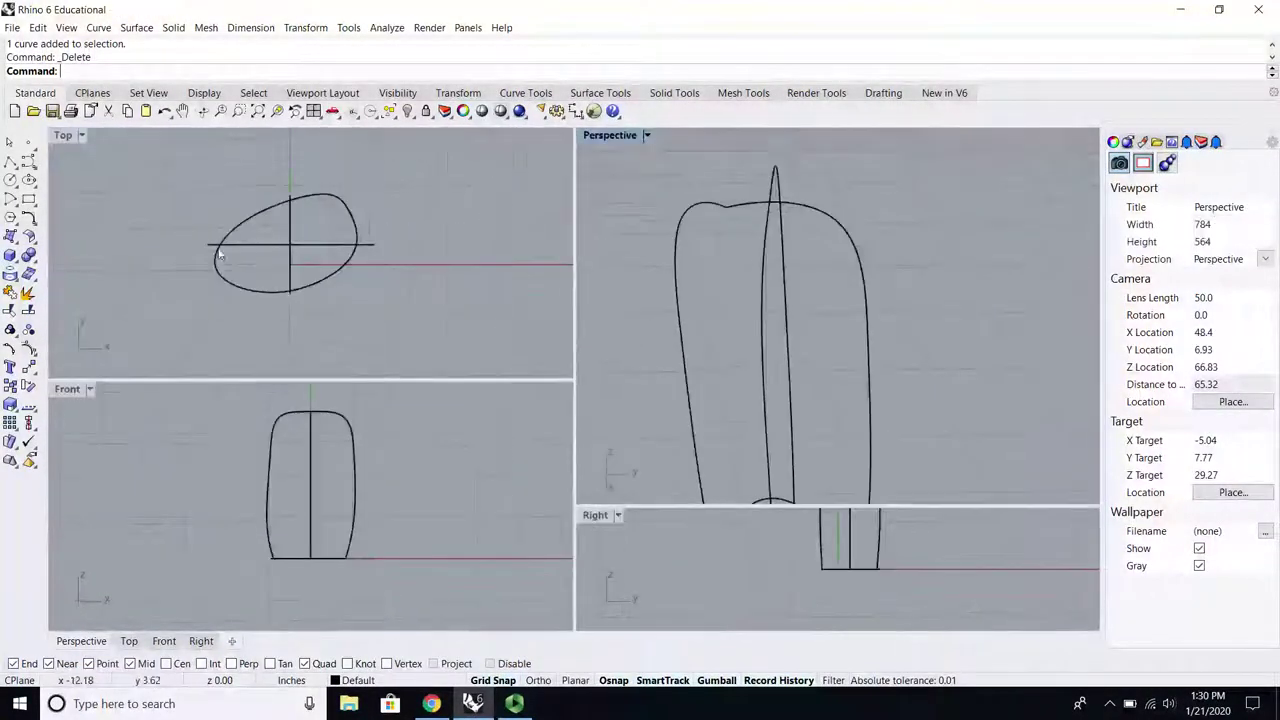
pyautogui.scroll(4, 280, 264)
pyautogui.click(10, 180)
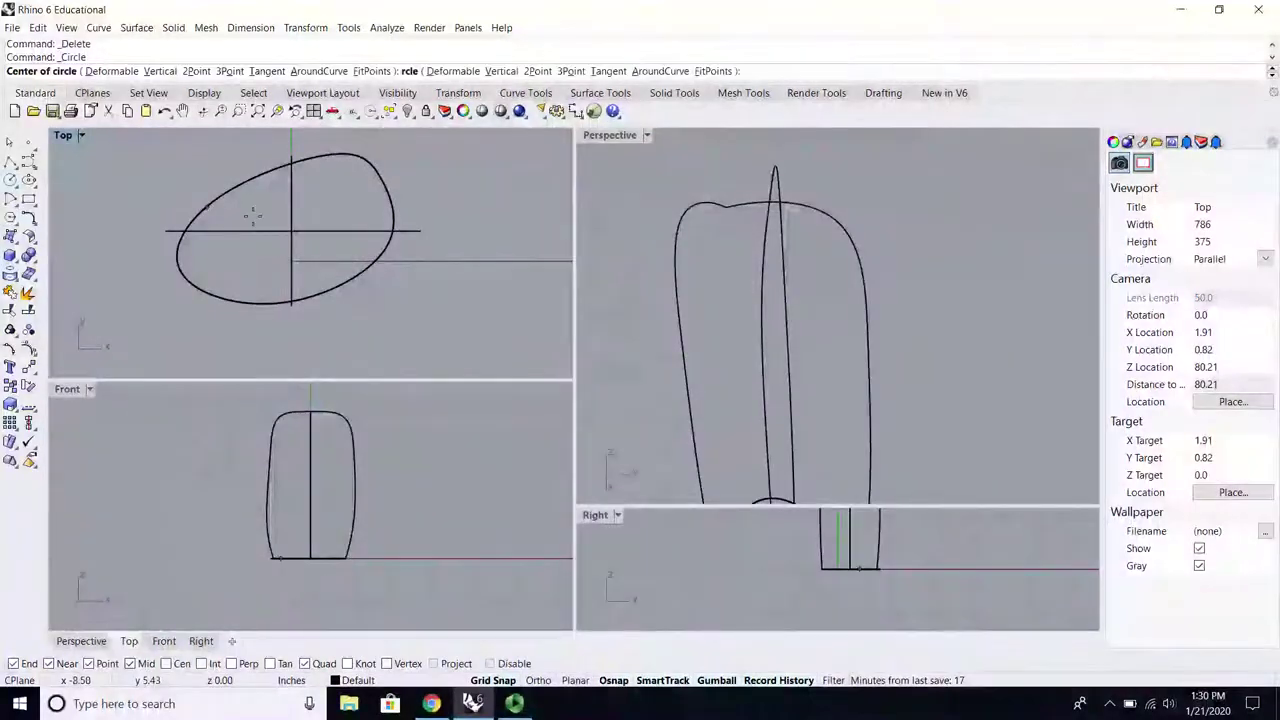
pyautogui.click(291, 231)
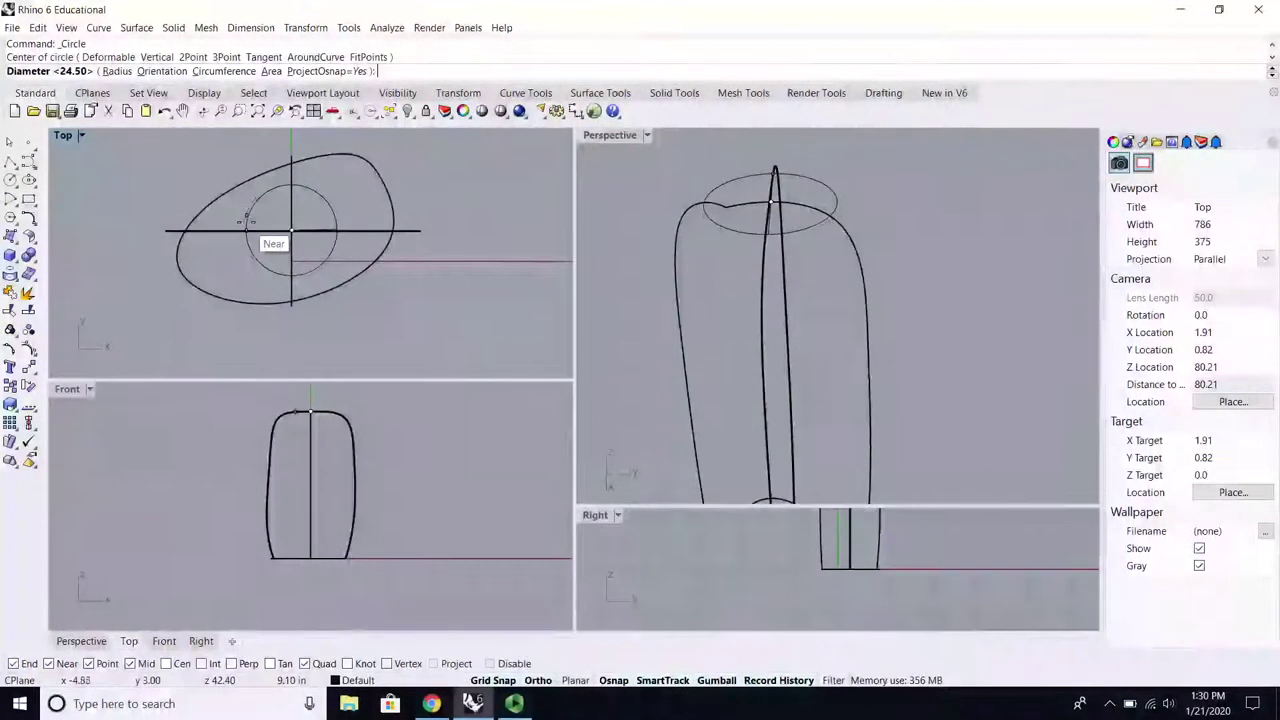
pyautogui.click(253, 227)
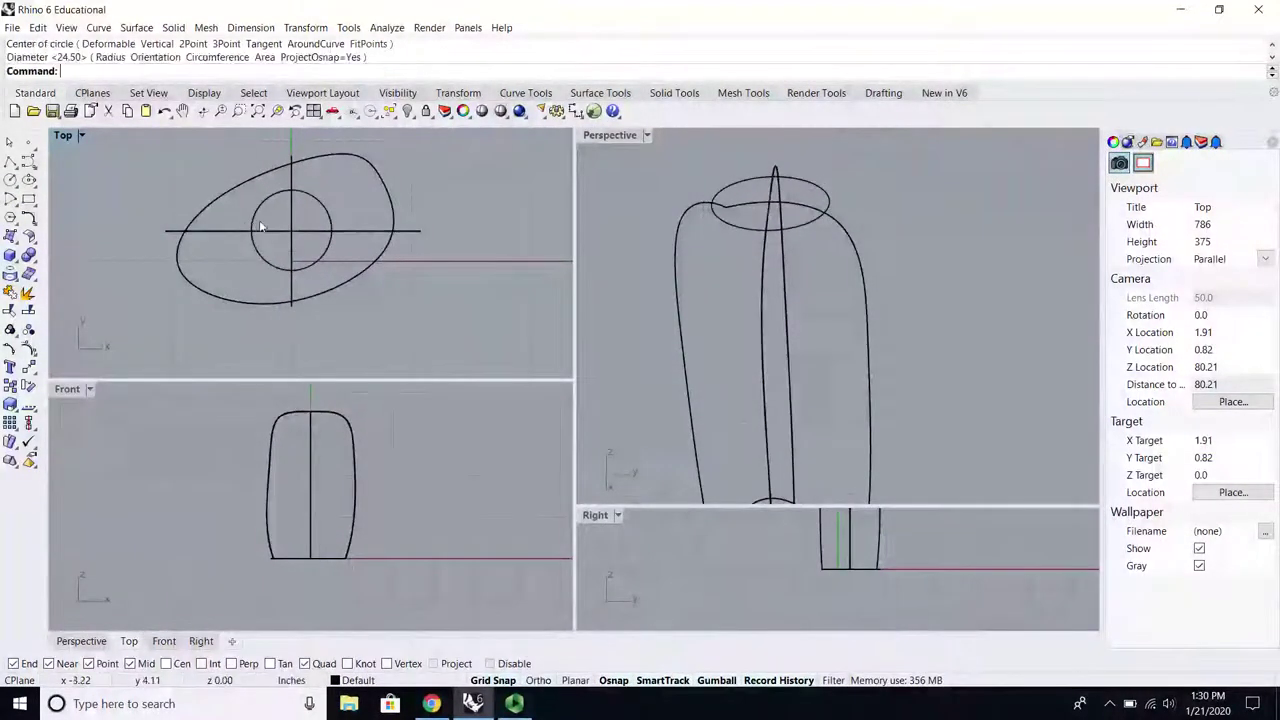
# Step: Try to split the two projected curves with the circle as the cutting object
pyautogui.scroll(2, 260, 227)
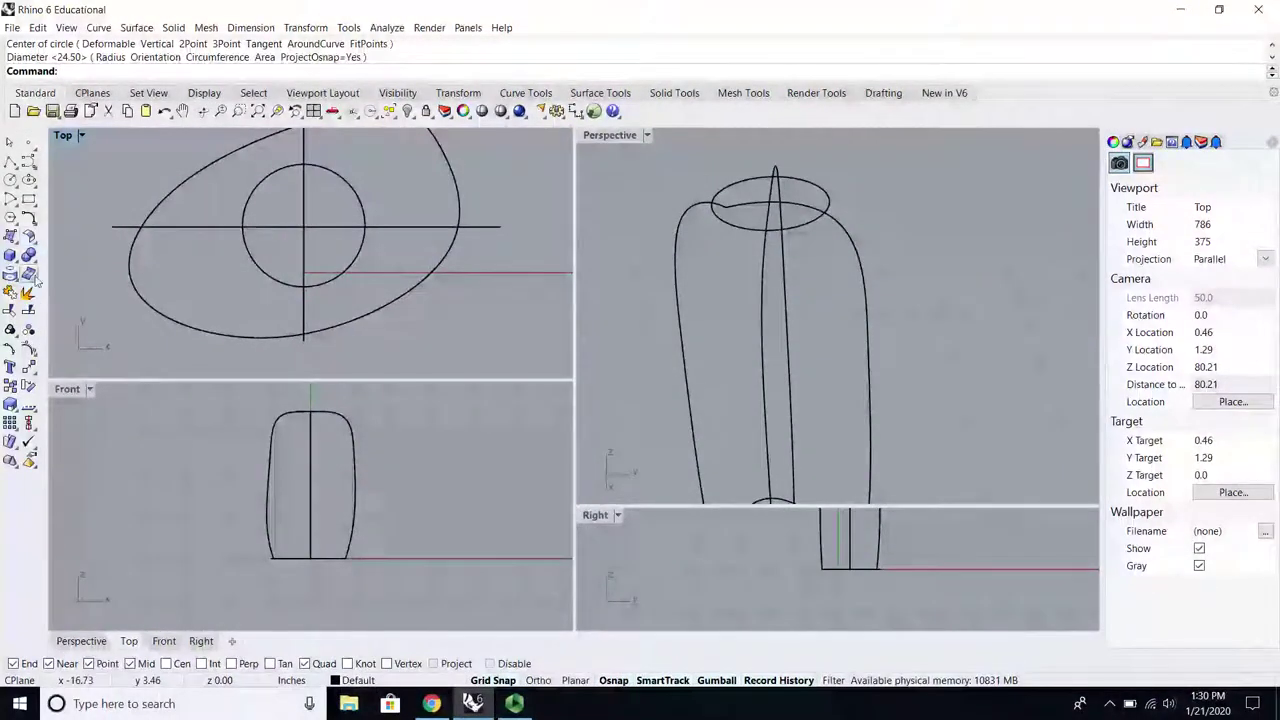
pyautogui.click(29, 291)
pyautogui.moveTo(319, 211); pyautogui.dragTo(287, 248)
pyautogui.press('Return')
pyautogui.click(352, 189)
pyautogui.press('Return')
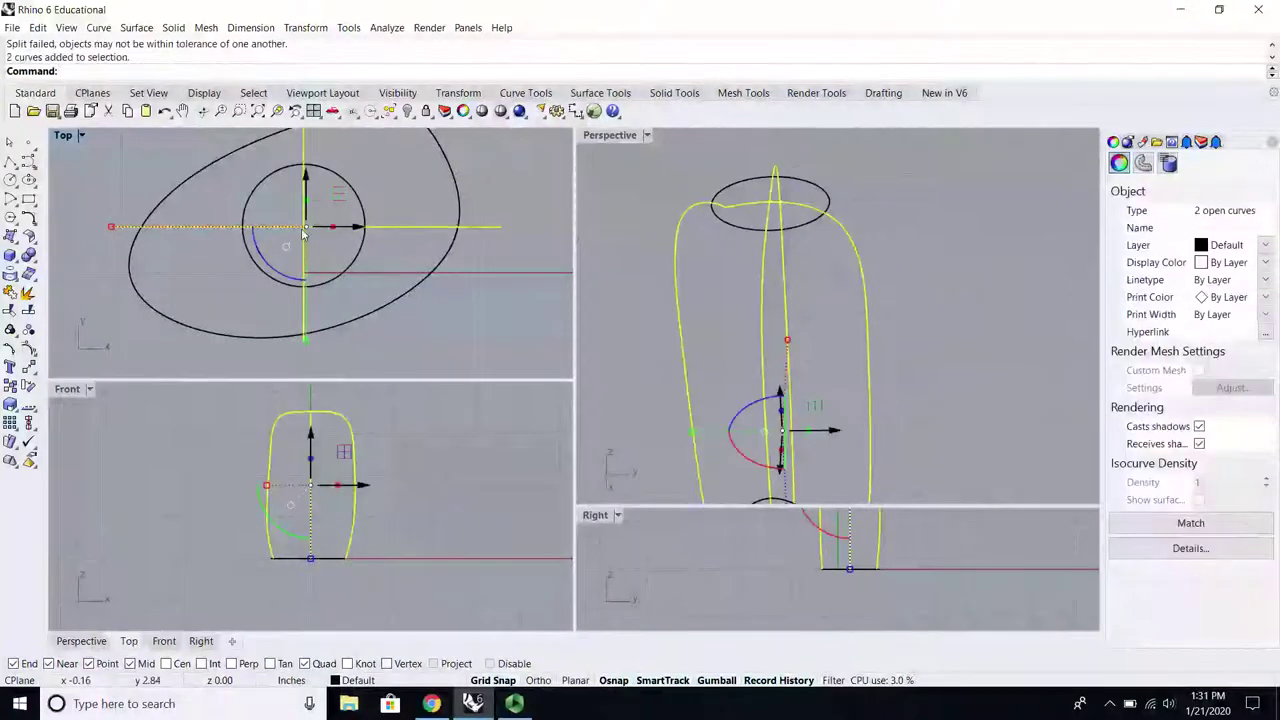
# Step: Raise the circle above the projected curves and extrude it vertically downward through their upper part
pyautogui.click(737, 206)
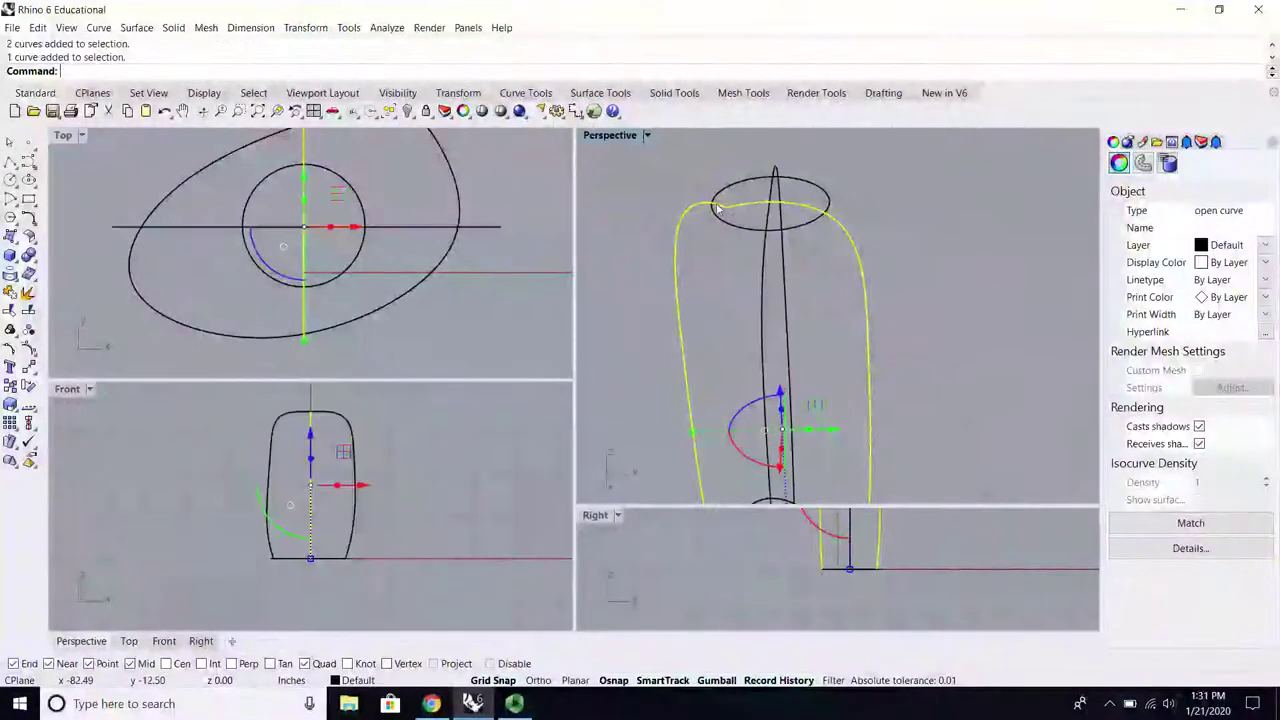
pyautogui.click(716, 193)
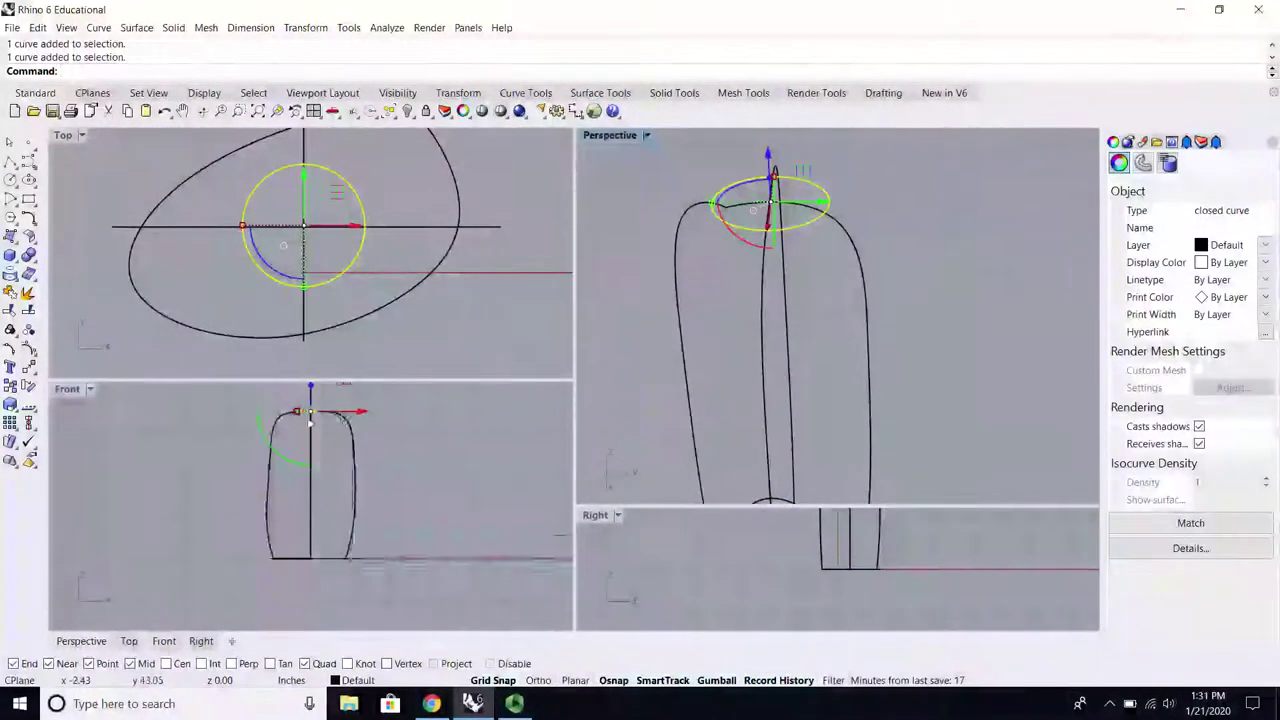
pyautogui.scroll(-2, 311, 438)
pyautogui.moveTo(311, 438); pyautogui.dragTo(304, 479, button='right')
pyautogui.moveTo(305, 404); pyautogui.dragTo(309, 466)
pyautogui.moveTo(308, 468); pyautogui.dragTo(312, 470)
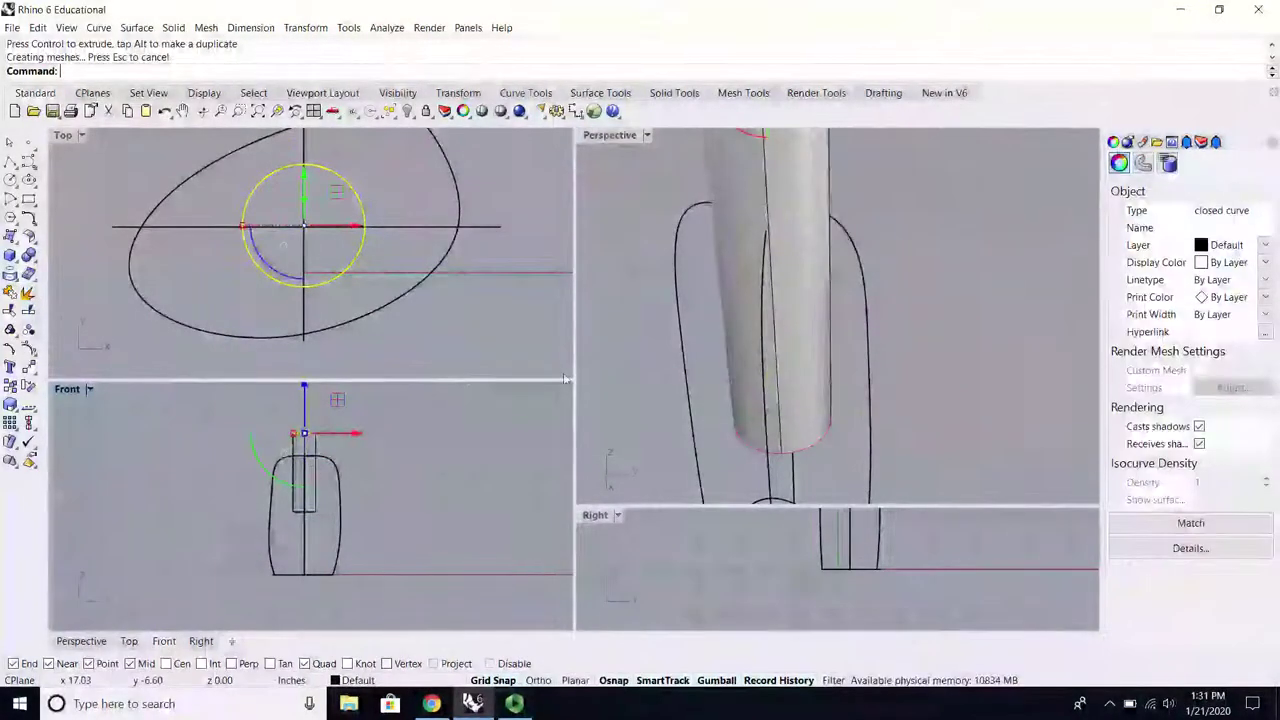
pyautogui.click(604, 276)
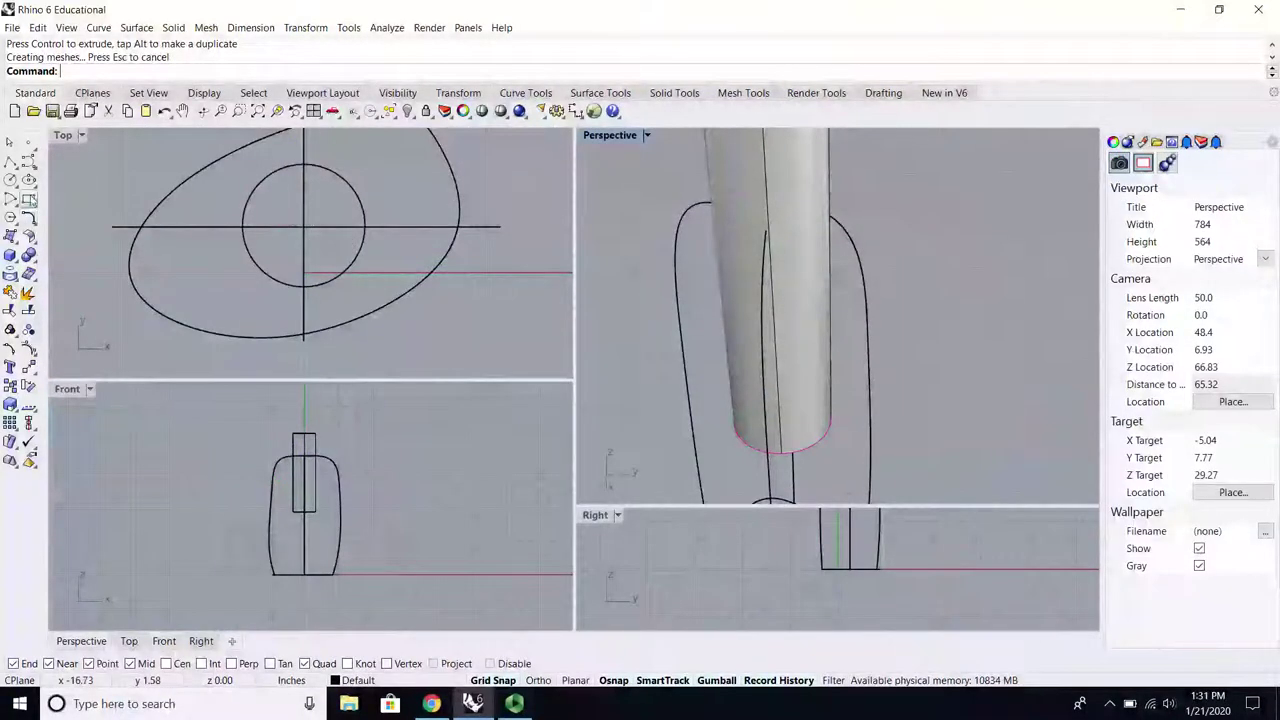
# Step: Split the two projected curves using the extruded circle surface as the cutting object
pyautogui.click(28, 310)
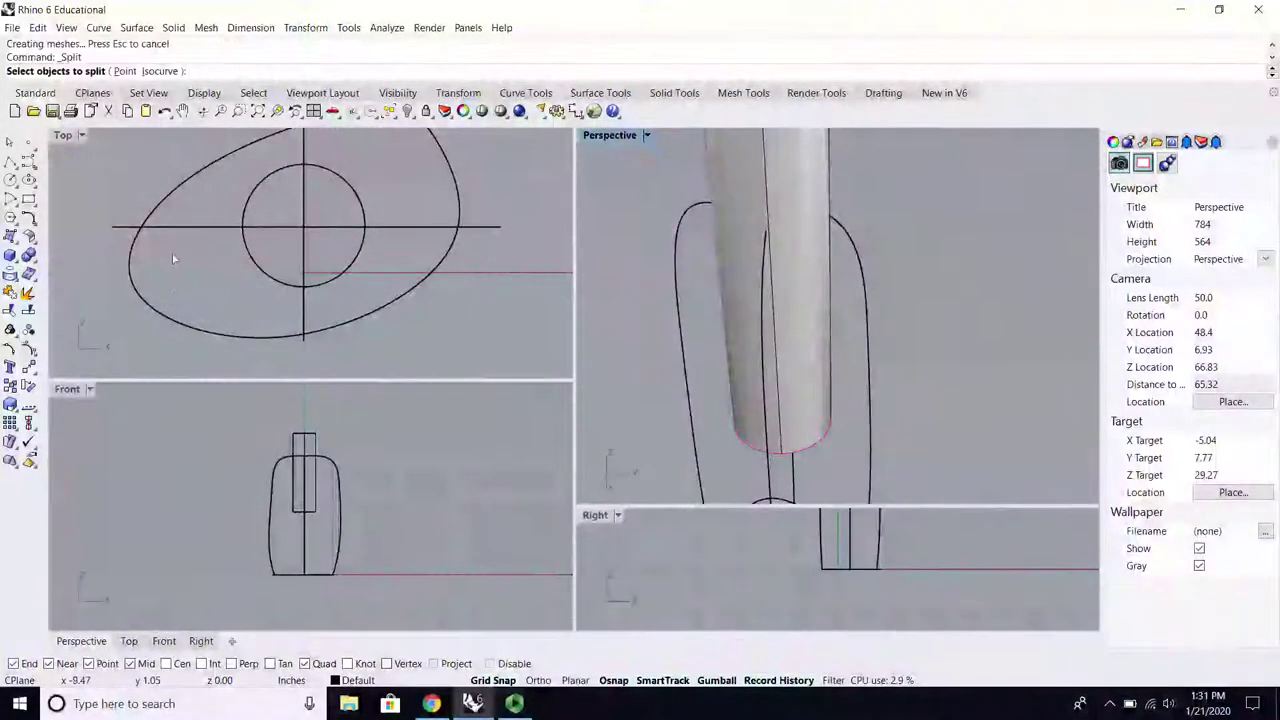
pyautogui.click(303, 229)
pyautogui.click(303, 162)
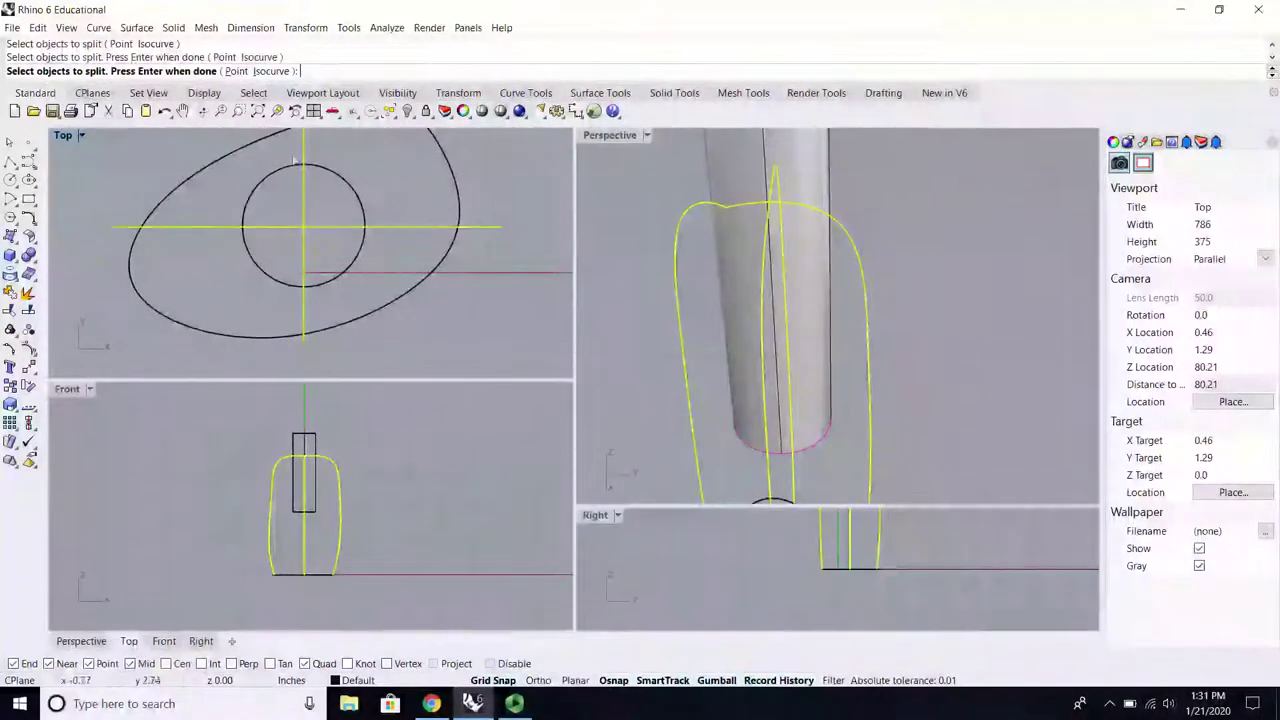
pyautogui.press('Return')
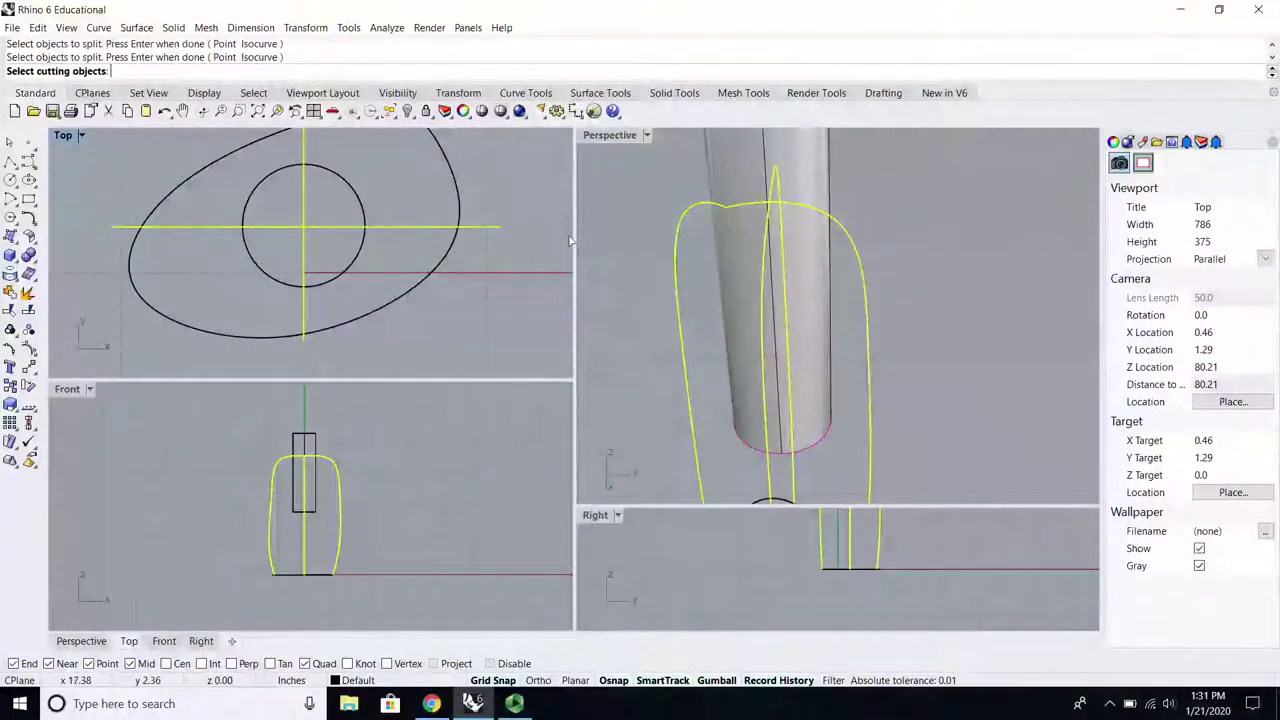
pyautogui.click(722, 176)
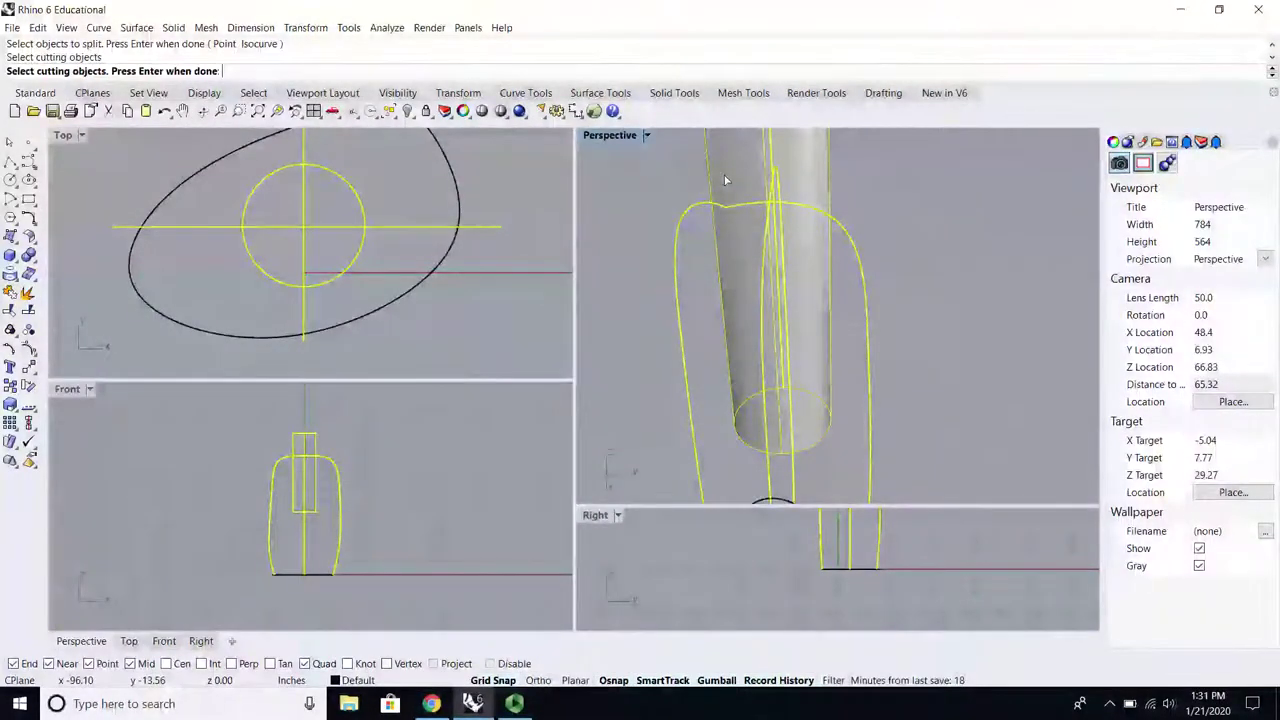
pyautogui.press('Return')
pyautogui.click(659, 413)
# Step: Delete the extruded cylinder and the two curve pieces it cut out at the top of the shape
pyautogui.click(729, 229)
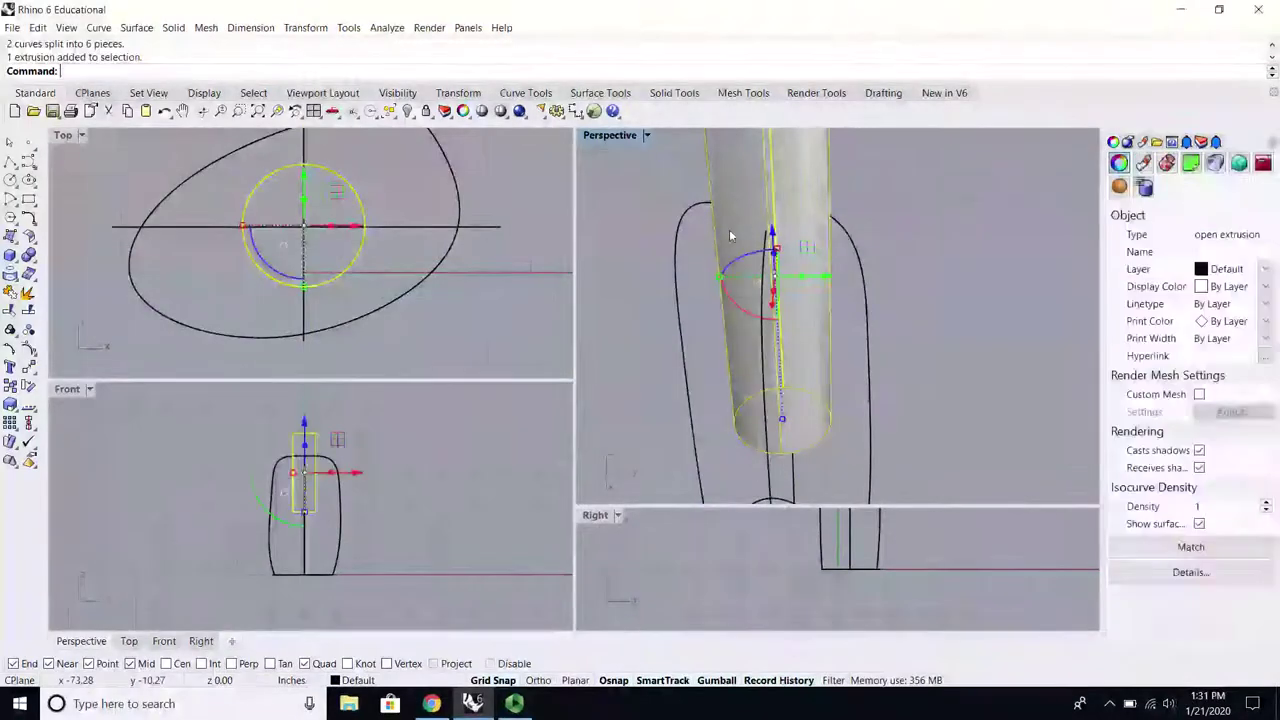
pyautogui.press('Delete')
pyautogui.click(770, 225)
pyautogui.press('Delete')
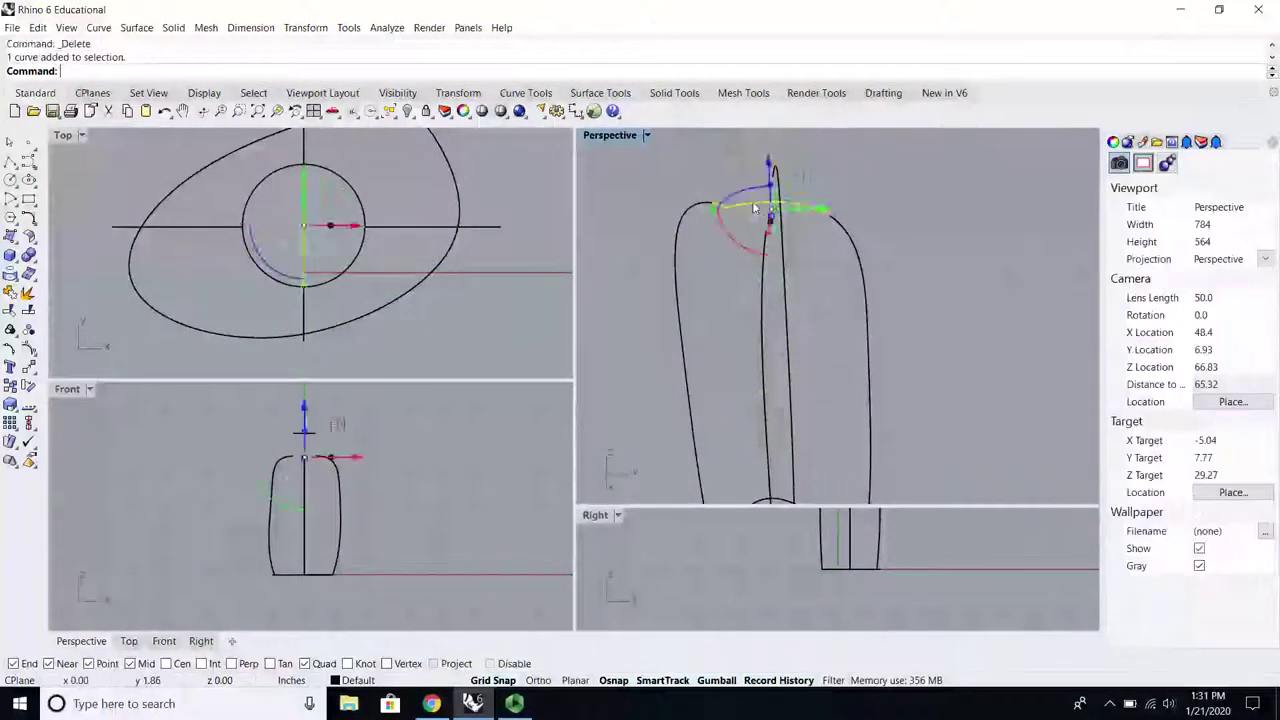
# Step: Start a Rail Revolve with one projected side curve as the profile and the irregular base curve as the rail
pyautogui.moveTo(829, 271); pyautogui.dragTo(645, 166, button='right')
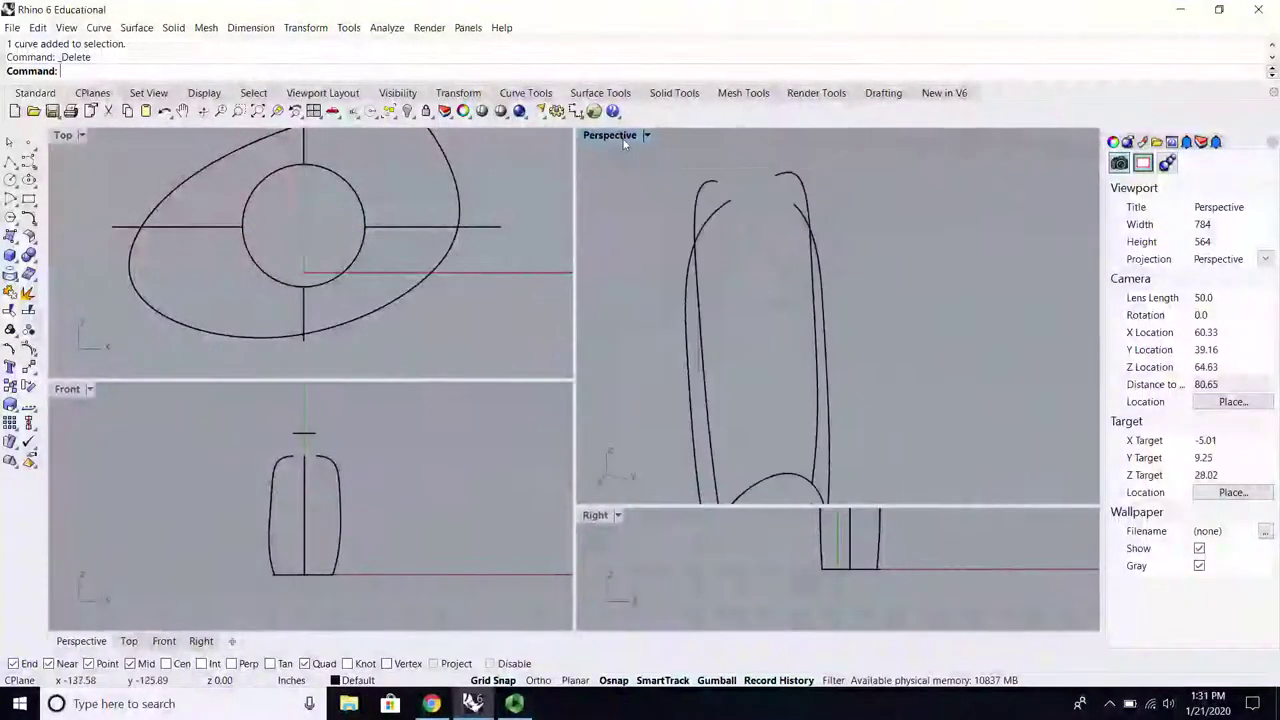
pyautogui.doubleClick(621, 136)
pyautogui.moveTo(613, 272); pyautogui.dragTo(527, 420, button='right')
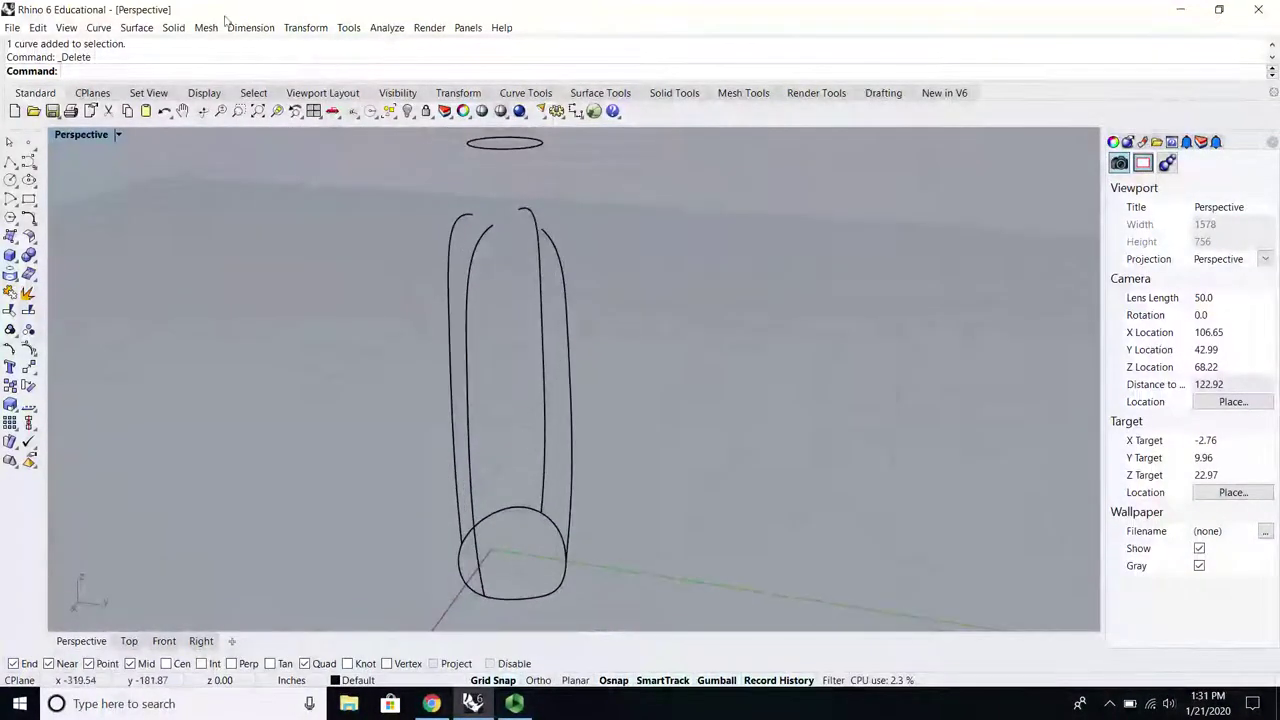
pyautogui.click(173, 27)
pyautogui.moveTo(257, 302)
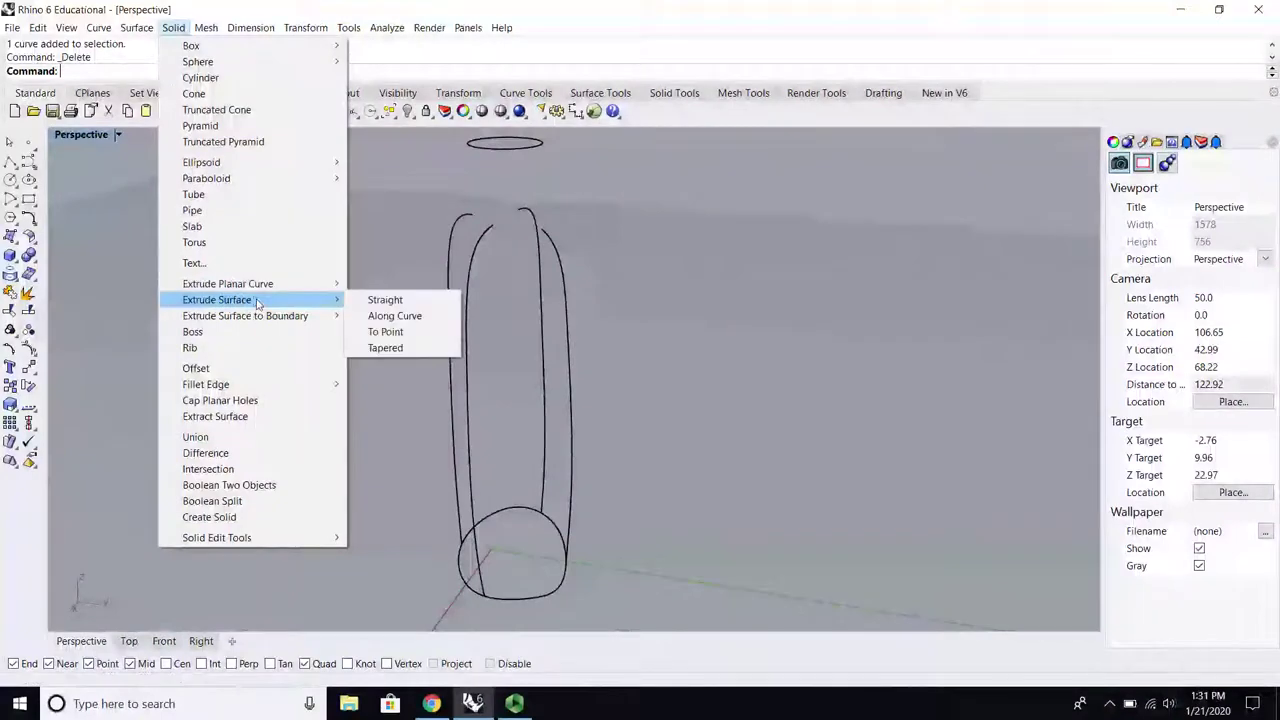
pyautogui.moveTo(136, 27)
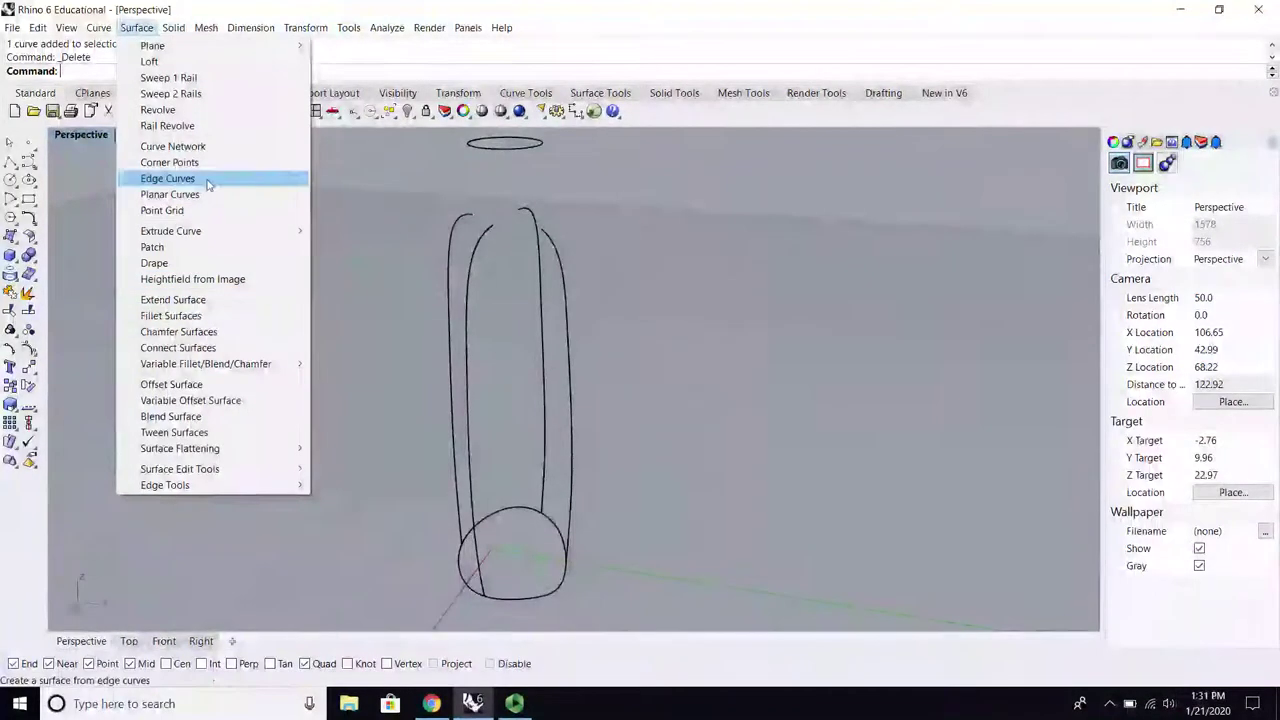
pyautogui.click(170, 125)
pyautogui.scroll(2, 505, 281)
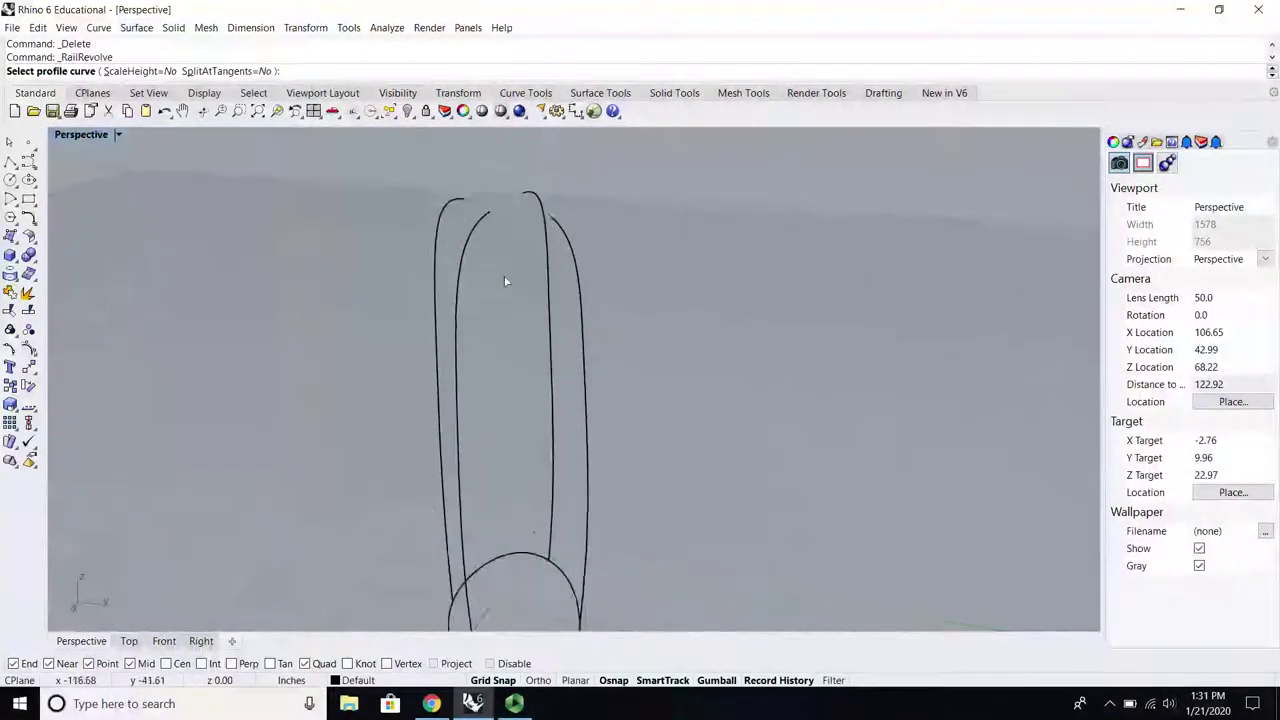
pyautogui.scroll(3, 505, 281)
pyautogui.click(446, 190)
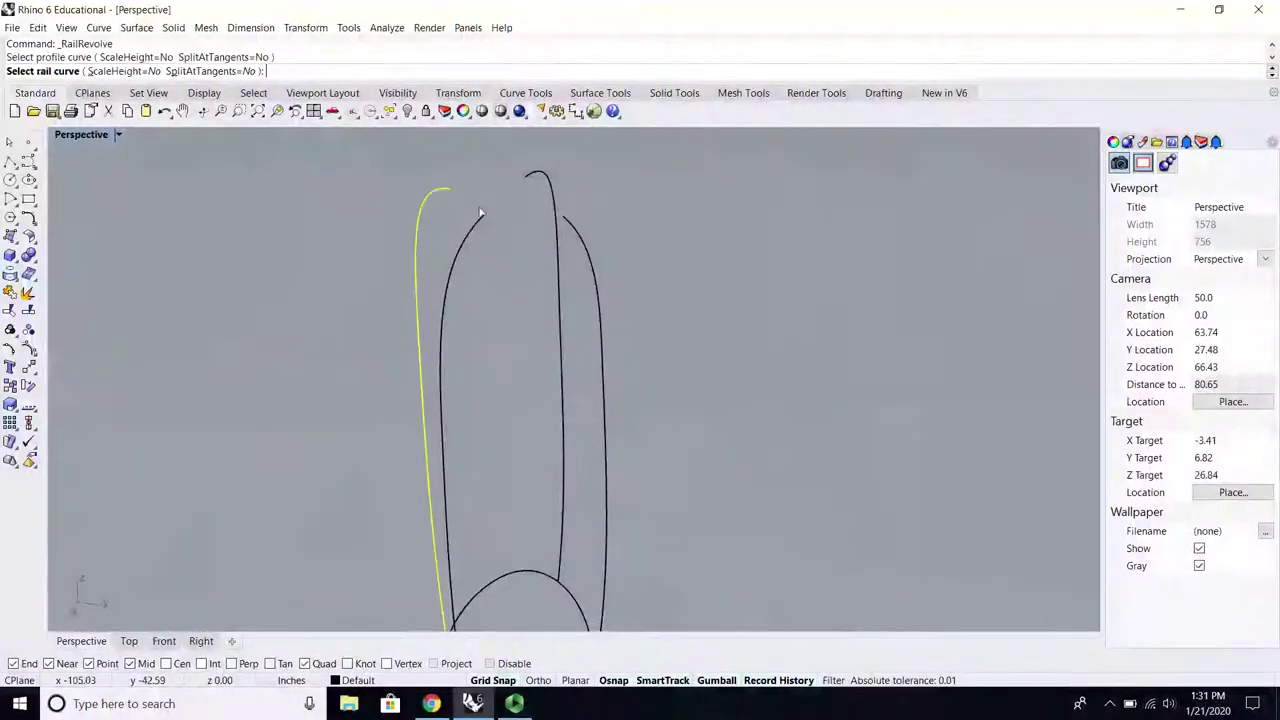
pyautogui.scroll(-3, 518, 461)
pyautogui.click(525, 502)
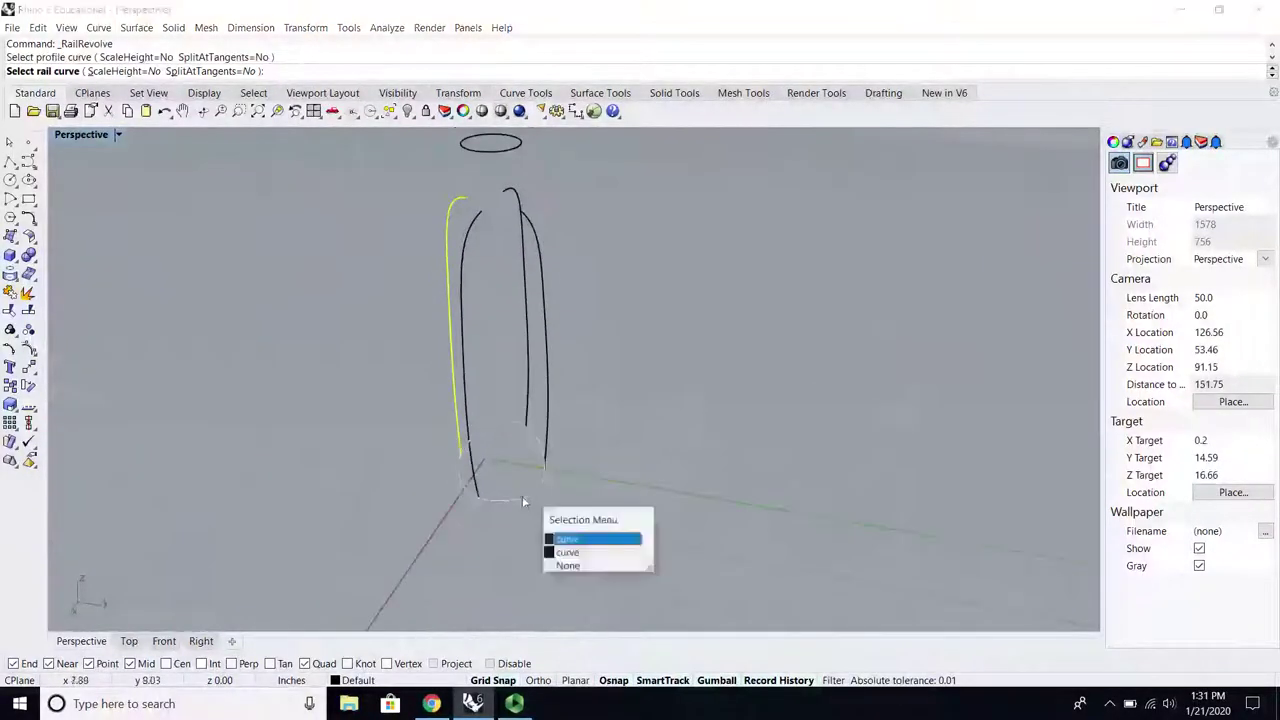
pyautogui.click(567, 552)
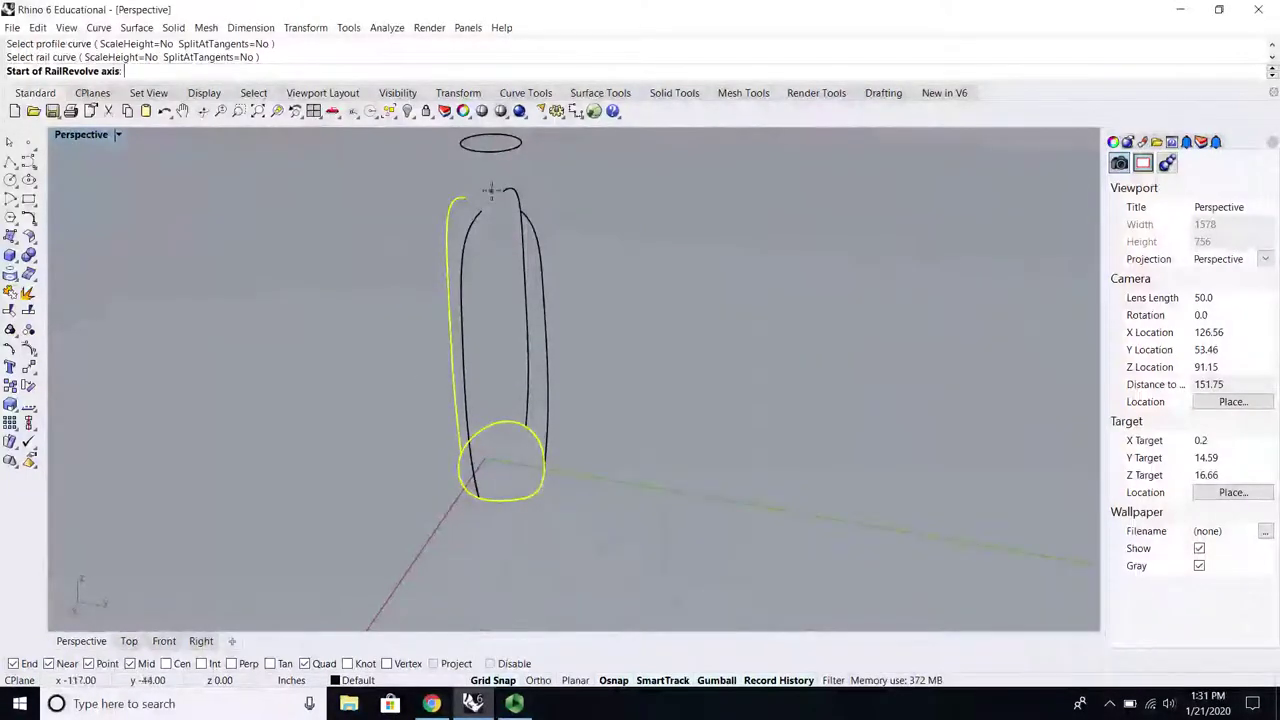
# Step: Set the Rail Revolve axis in the Right view as a vertical line down the middle of the shape
pyautogui.doubleClick(74, 135)
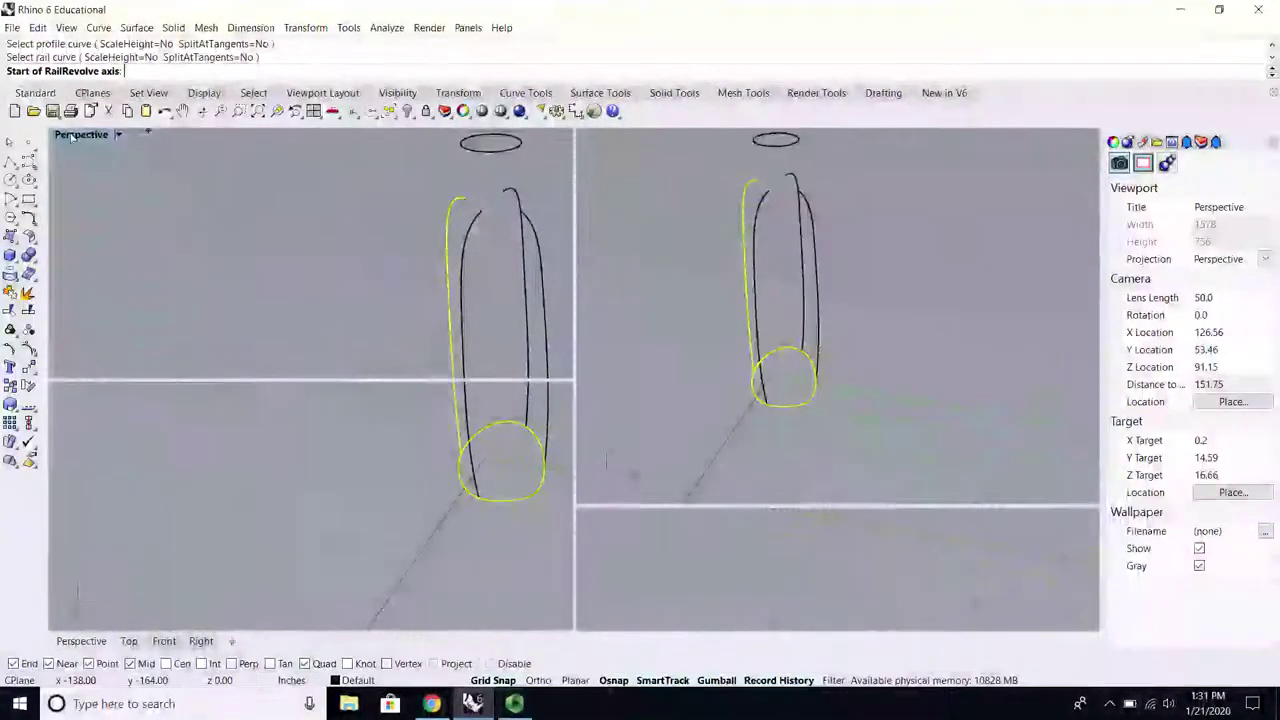
pyautogui.scroll(3, 309, 403)
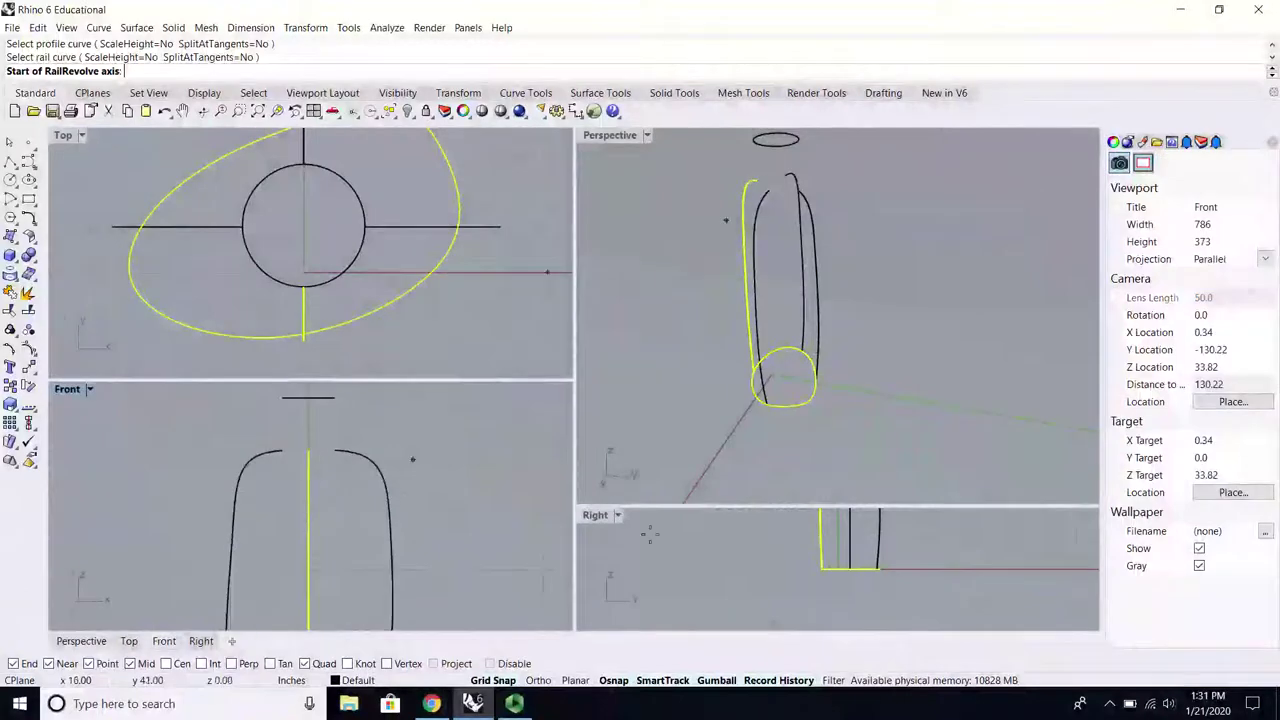
pyautogui.scroll(3, 811, 560)
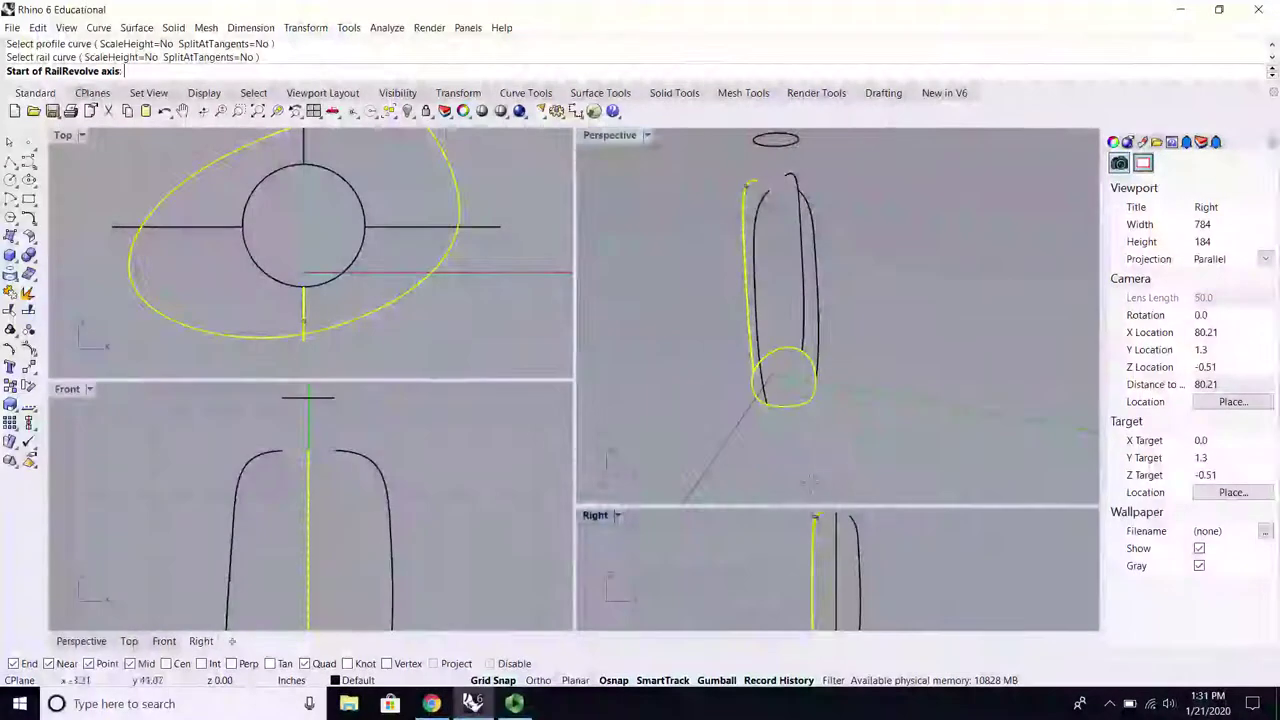
pyautogui.doubleClick(596, 517)
pyautogui.scroll(3, 614, 403)
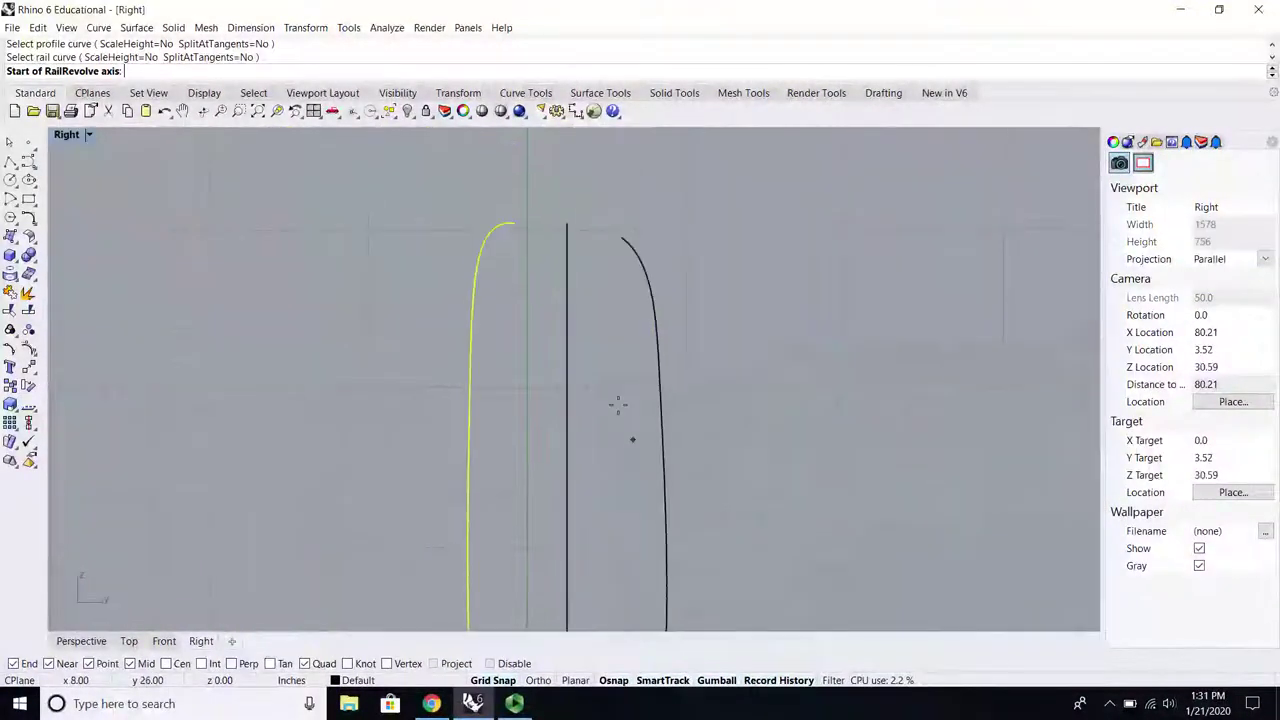
pyautogui.click(600, 227)
pyautogui.click(571, 430)
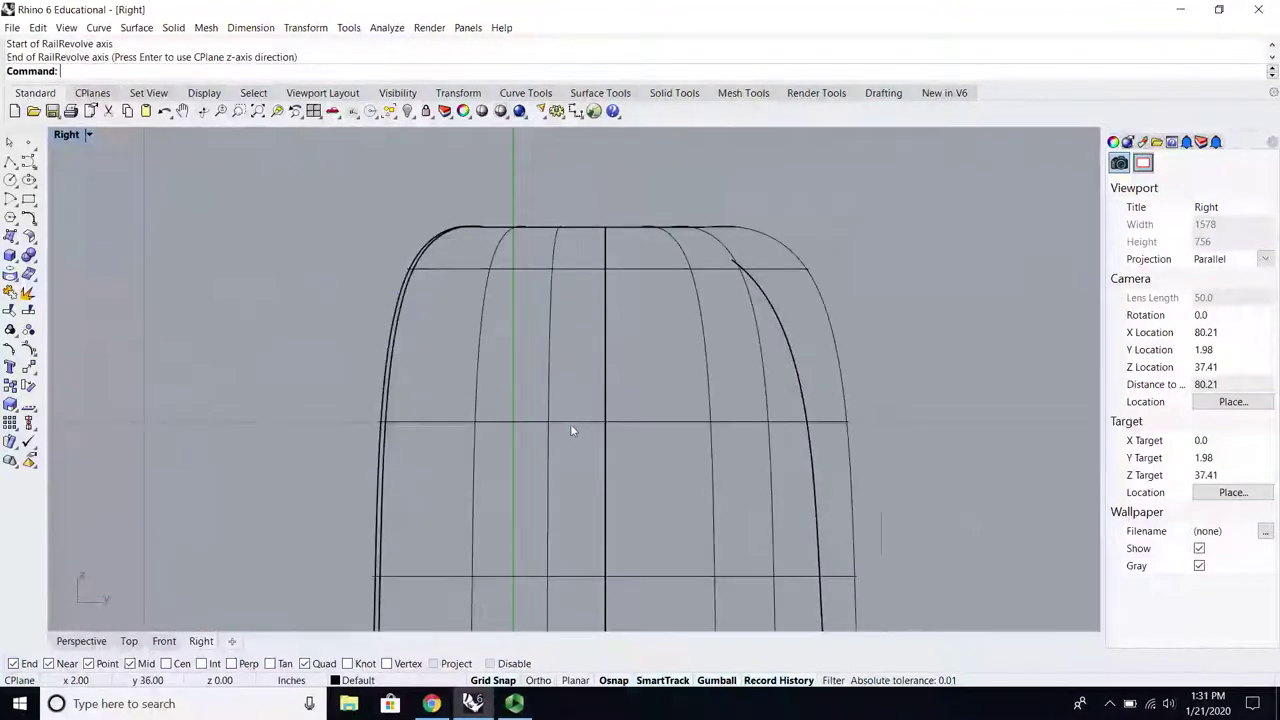
# Step: Examine the rail-revolved surface from several sides, comparing its open top and walls with the four profile curves
pyautogui.doubleClick(86, 140)
pyautogui.doubleClick(612, 134)
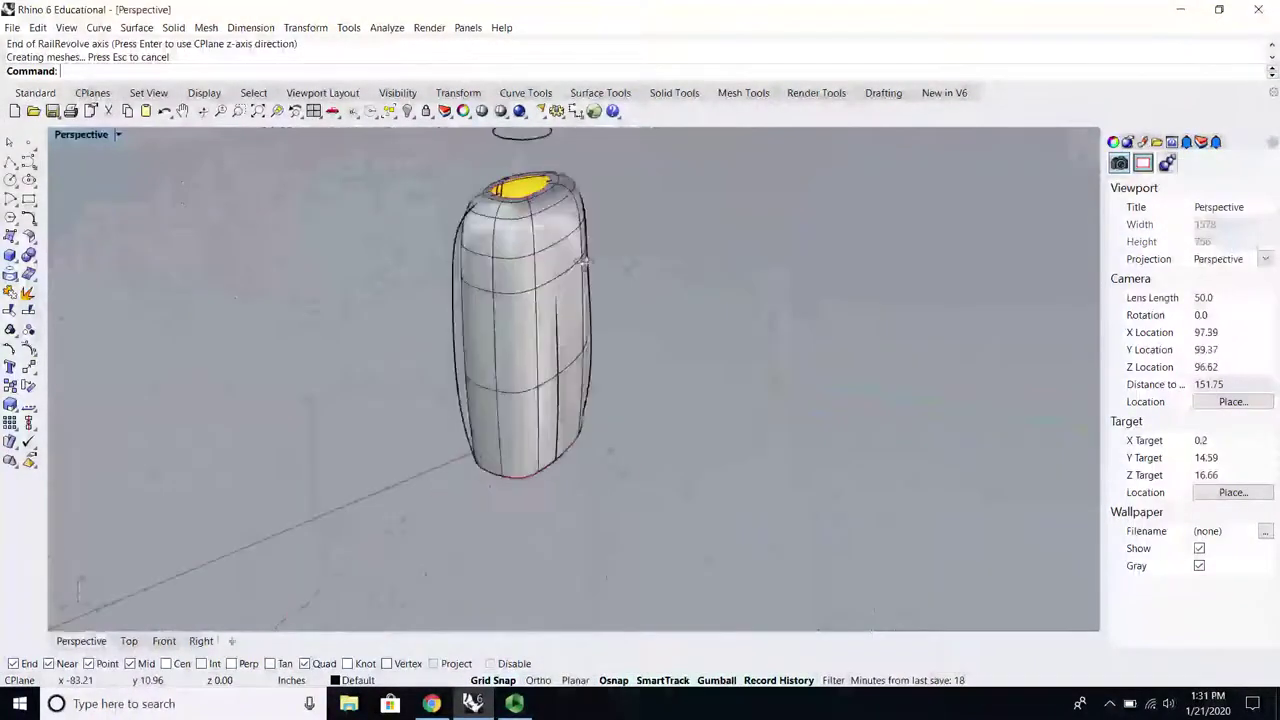
pyautogui.moveTo(584, 262); pyautogui.dragTo(523, 235, button='right')
pyautogui.scroll(8, 522, 175)
pyautogui.moveTo(525, 180); pyautogui.dragTo(514, 223, button='right')
pyautogui.scroll(-8, 514, 223)
pyautogui.moveTo(571, 455); pyautogui.dragTo(646, 320, button='right')
pyautogui.moveTo(915, 325); pyautogui.dragTo(794, 322, button='right')
pyautogui.scroll(4, 571, 261)
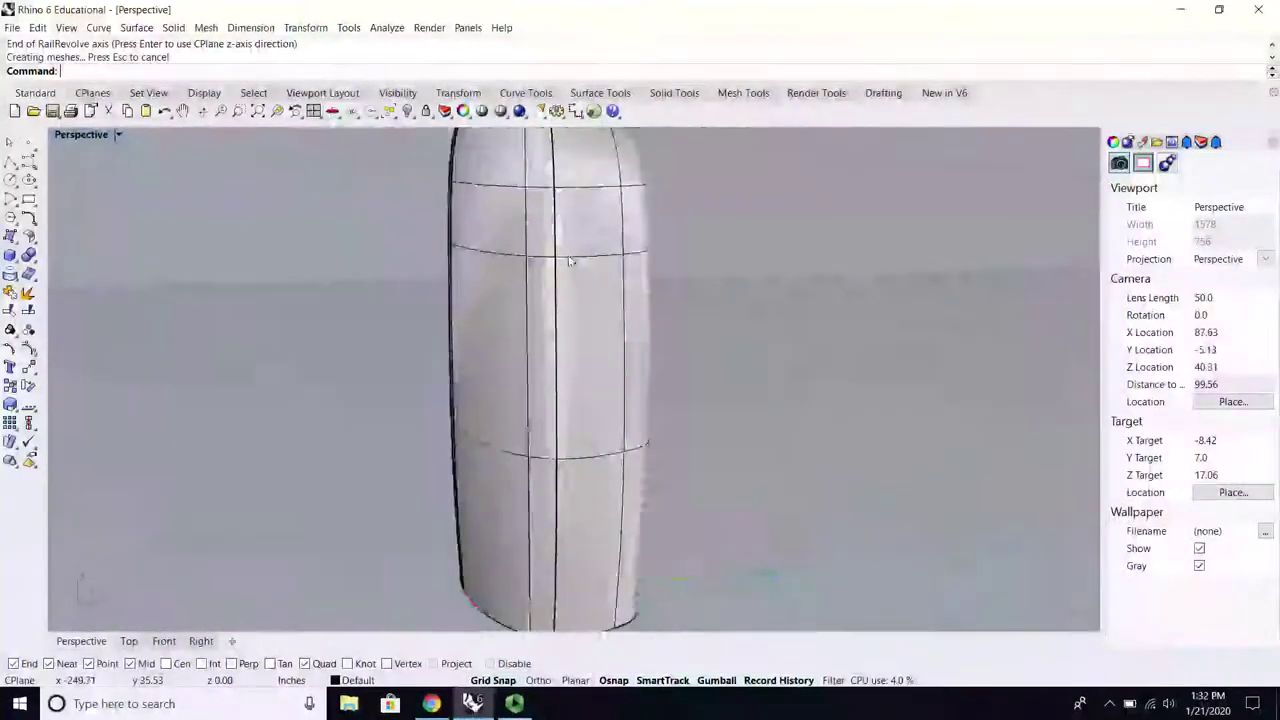
pyautogui.moveTo(571, 261); pyautogui.dragTo(472, 300, button='right')
pyautogui.scroll(-5, 628, 306)
pyautogui.scroll(3, 692, 295)
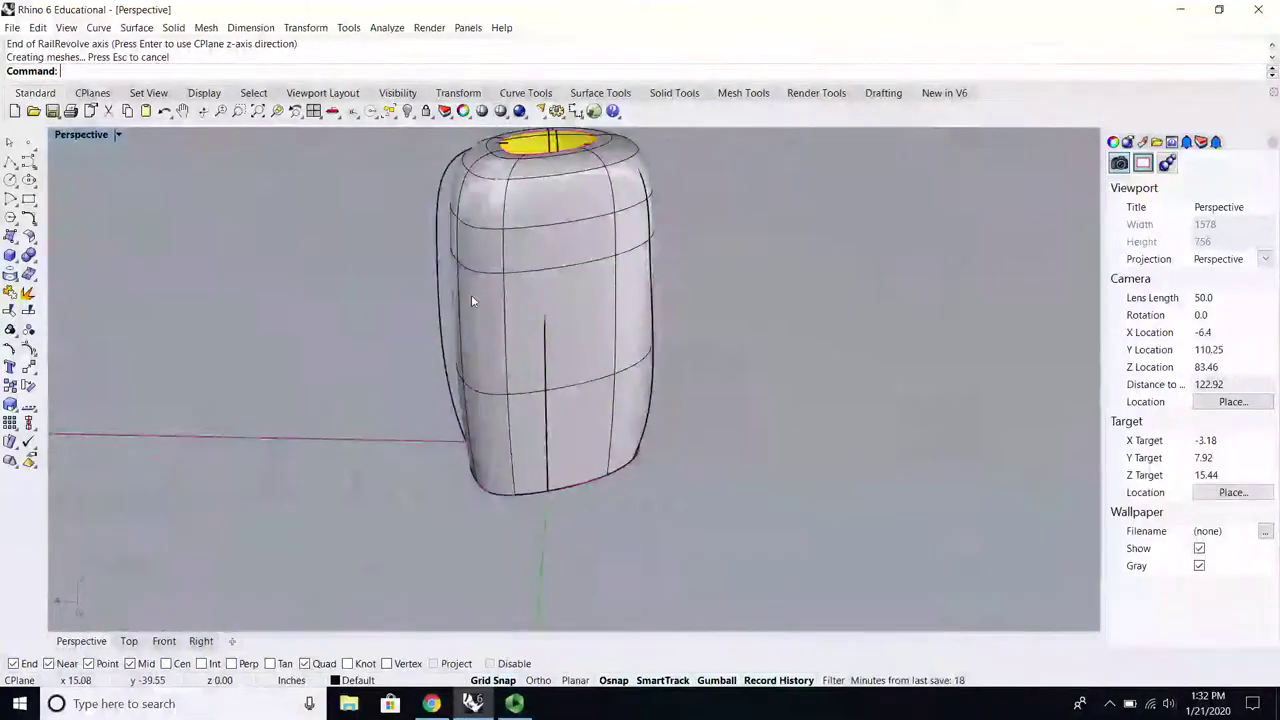
# Step: Delete the rail-revolved surface and the circle floating above the profile curves
pyautogui.click(478, 290)
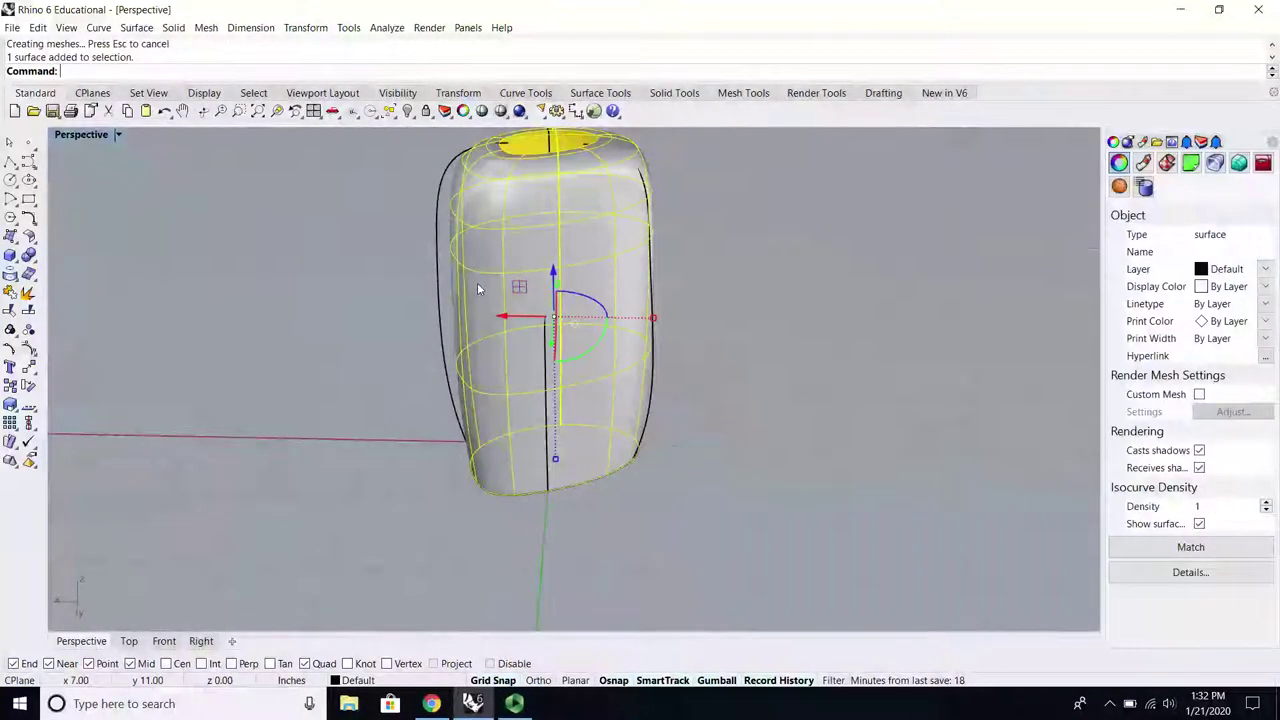
pyautogui.press('Delete')
pyautogui.moveTo(477, 282); pyautogui.dragTo(505, 172, button='right')
pyautogui.moveTo(505, 172); pyautogui.dragTo(492, 204)
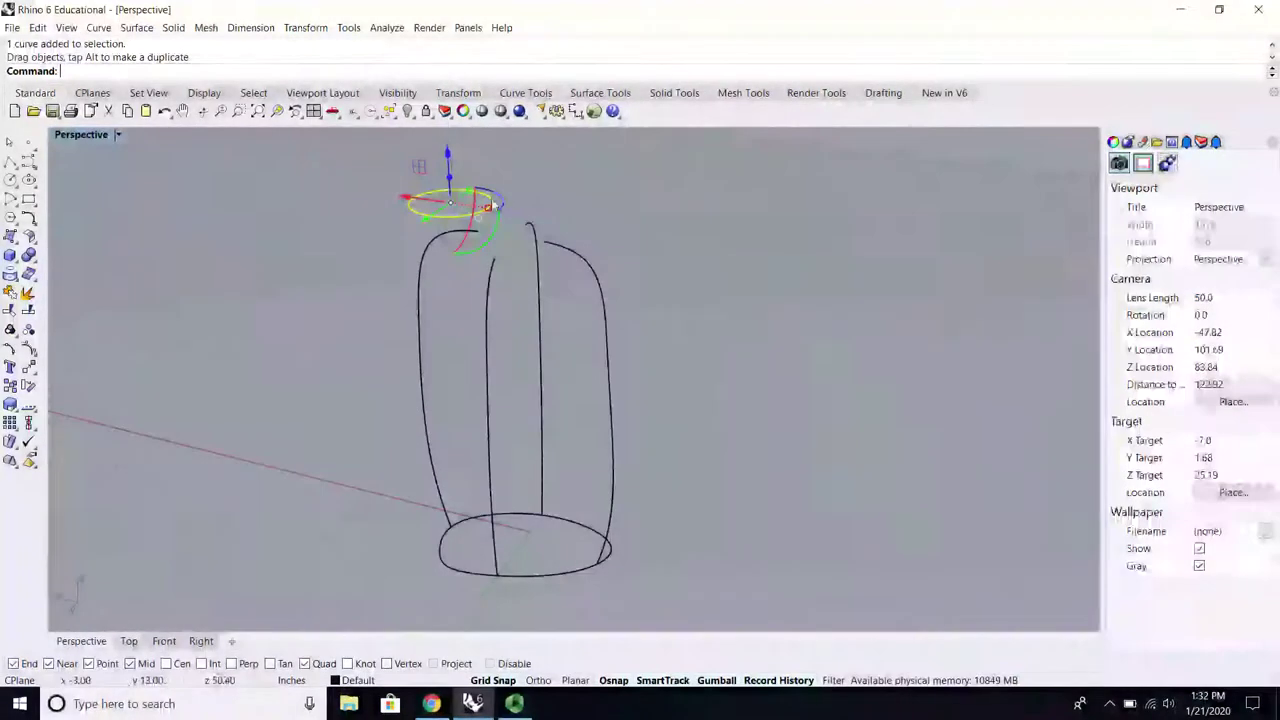
pyautogui.press('Delete')
pyautogui.keyDown('shift'); pyautogui.moveTo(506, 383); pyautogui.dragTo(545, 335, button='right'); pyautogui.keyUp('shift')
pyautogui.click(598, 346)
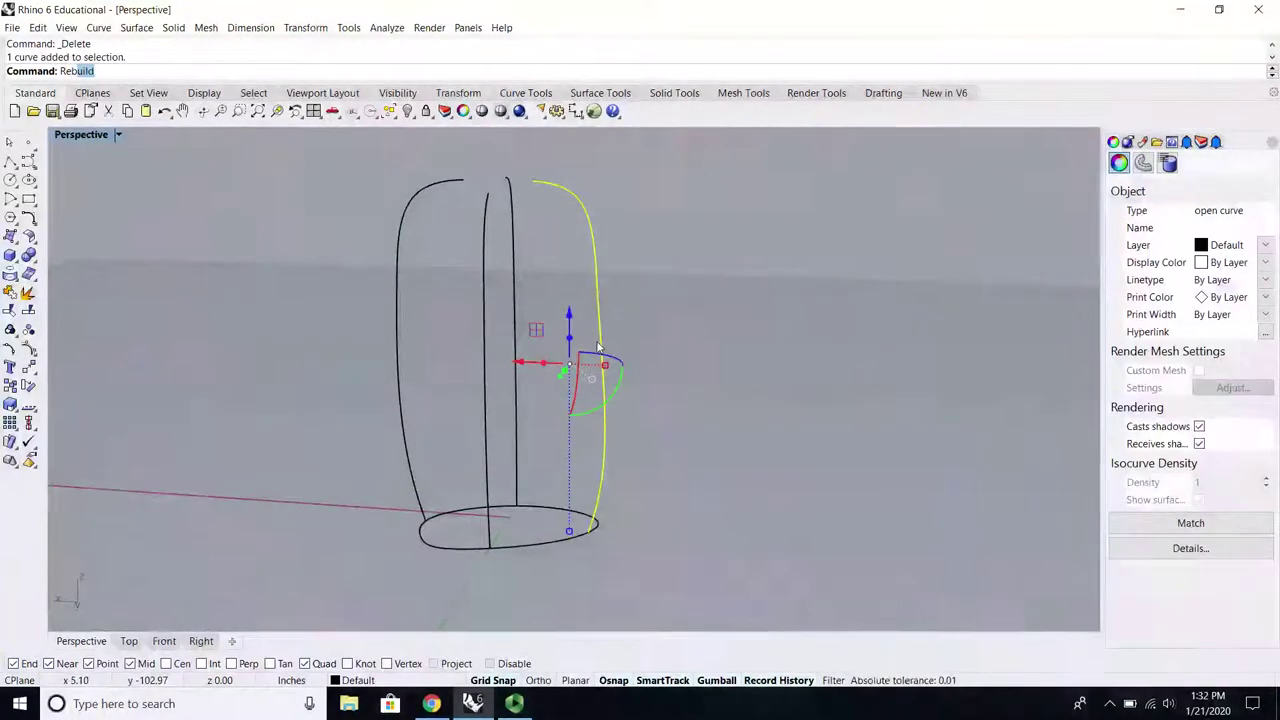
pyautogui.press('Return')
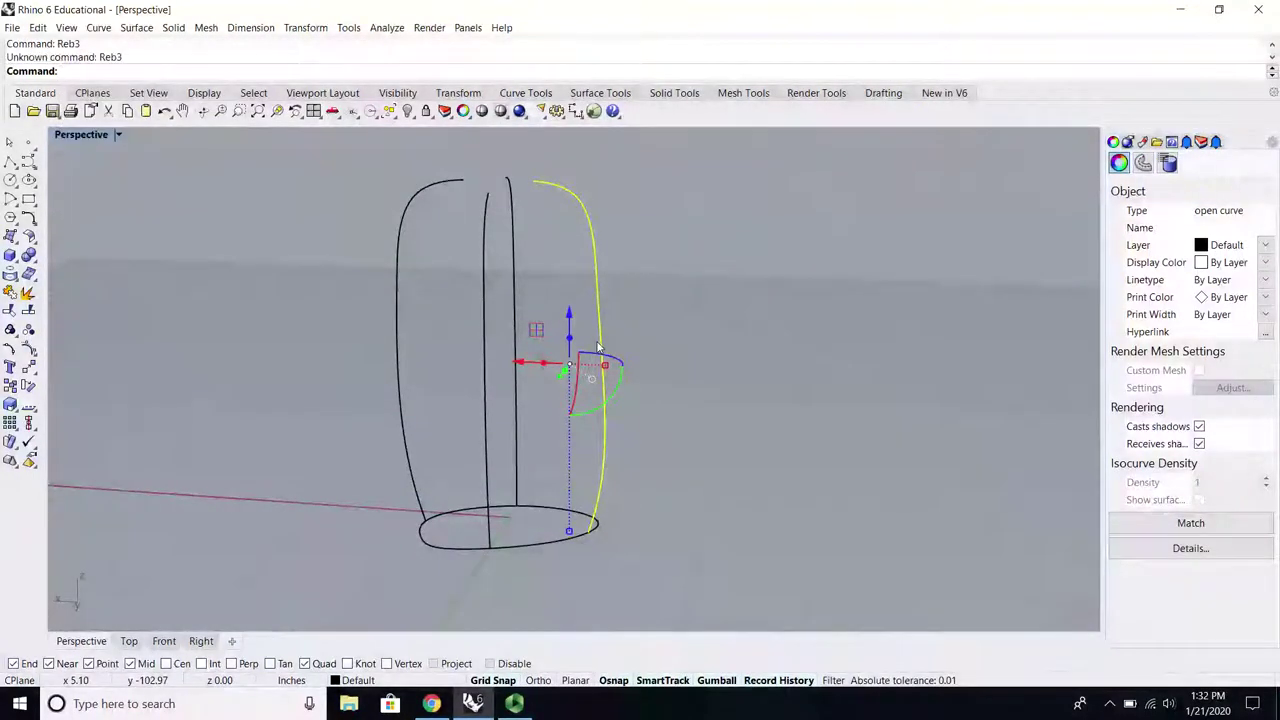
pyautogui.press('Return')
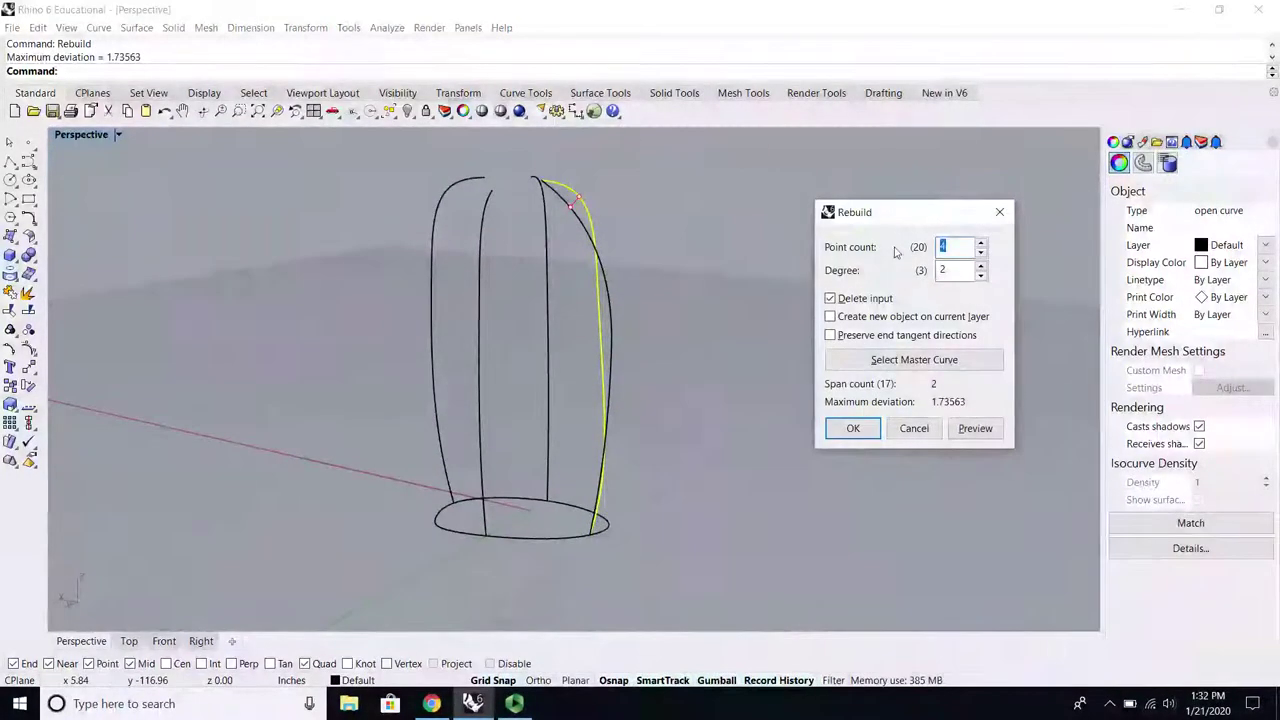
pyautogui.press('Return')
pyautogui.click(666, 215)
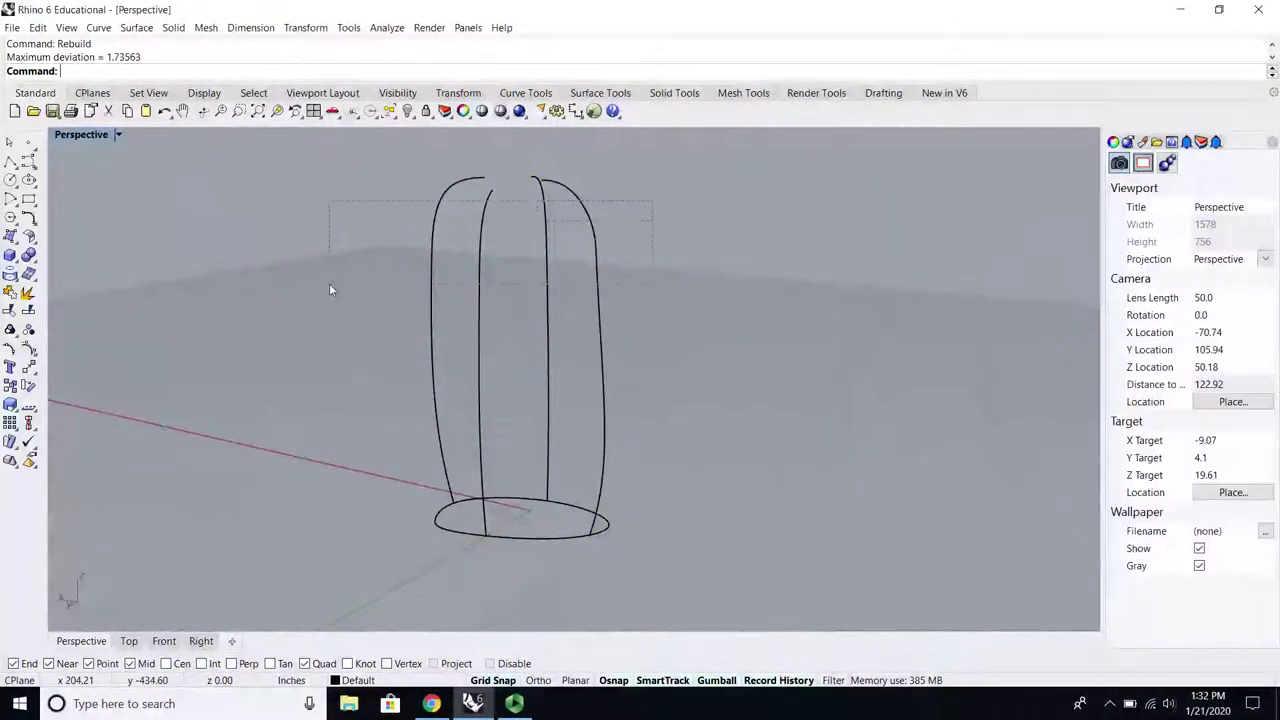
# Step: Rebuild all four profile curves together with a point count of 10 and degree 2
pyautogui.moveTo(330, 284); pyautogui.dragTo(328, 287)
pyautogui.press('Return')
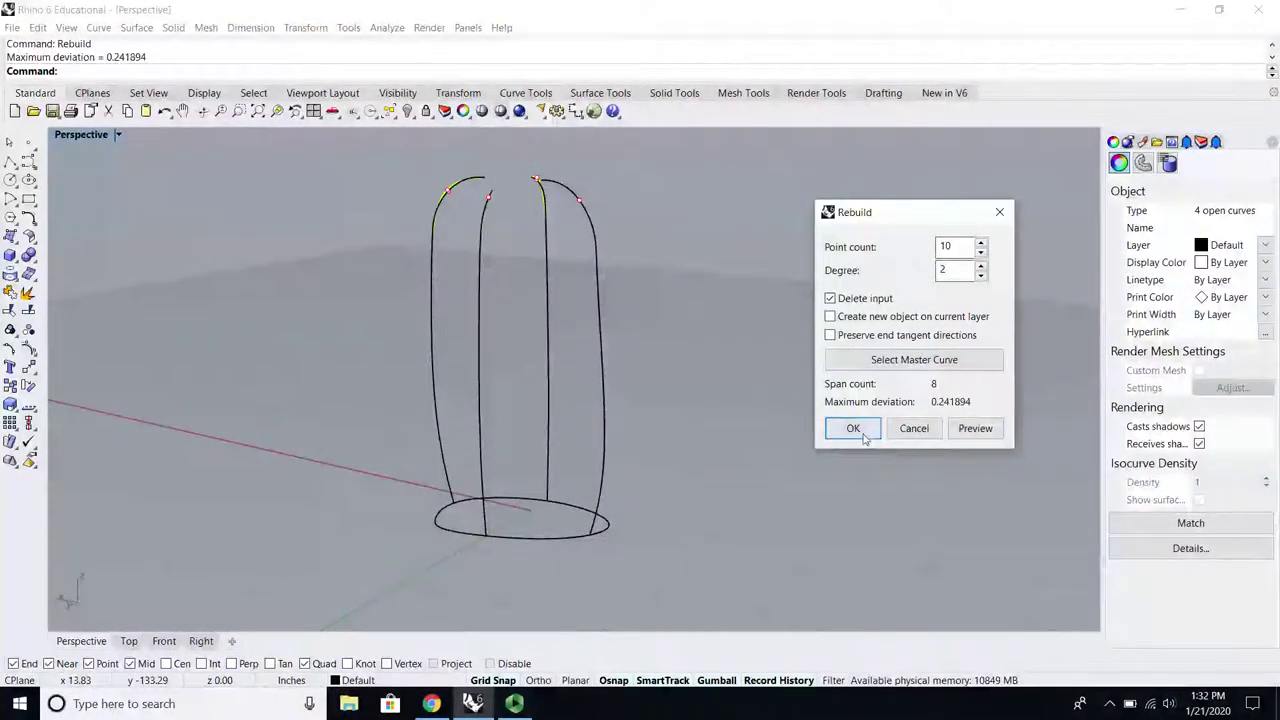
pyautogui.click(860, 432)
# Step: Show the control points of one outer profile curve and move its middle points inward to form a waist
pyautogui.scroll(5, 549, 246)
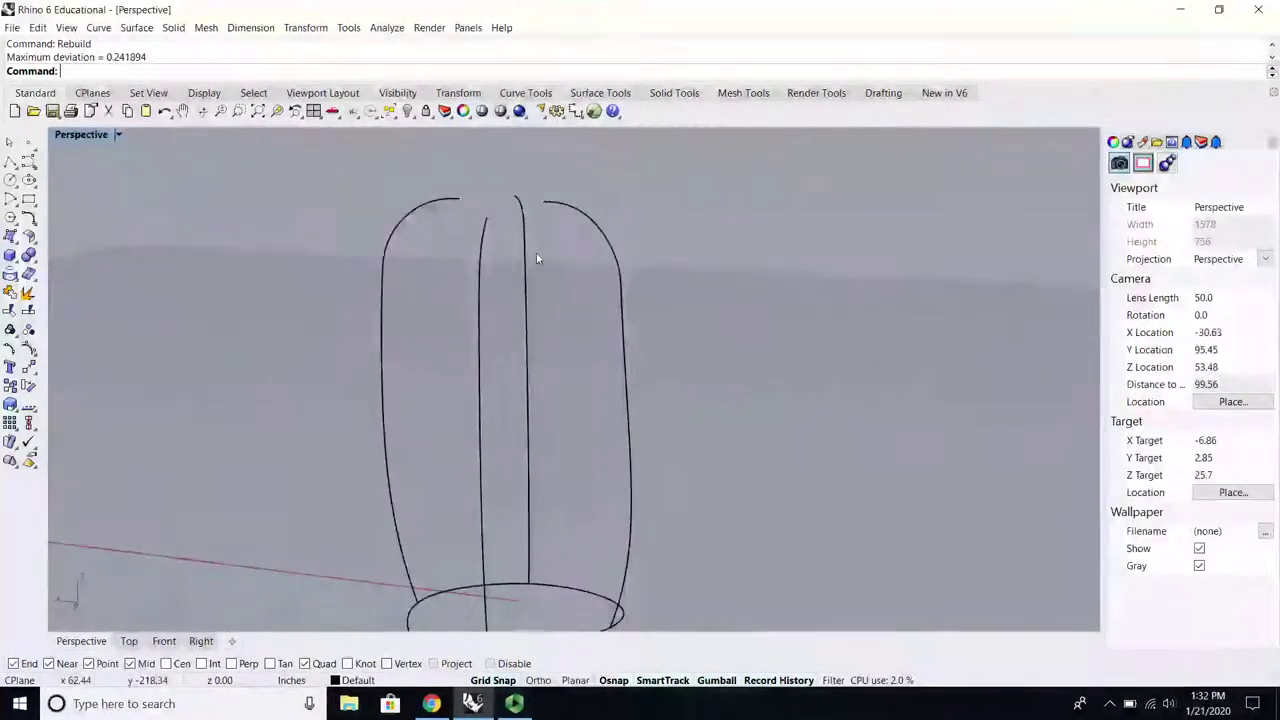
pyautogui.scroll(-6, 520, 265)
pyautogui.scroll(5, 520, 334)
pyautogui.scroll(-6, 532, 340)
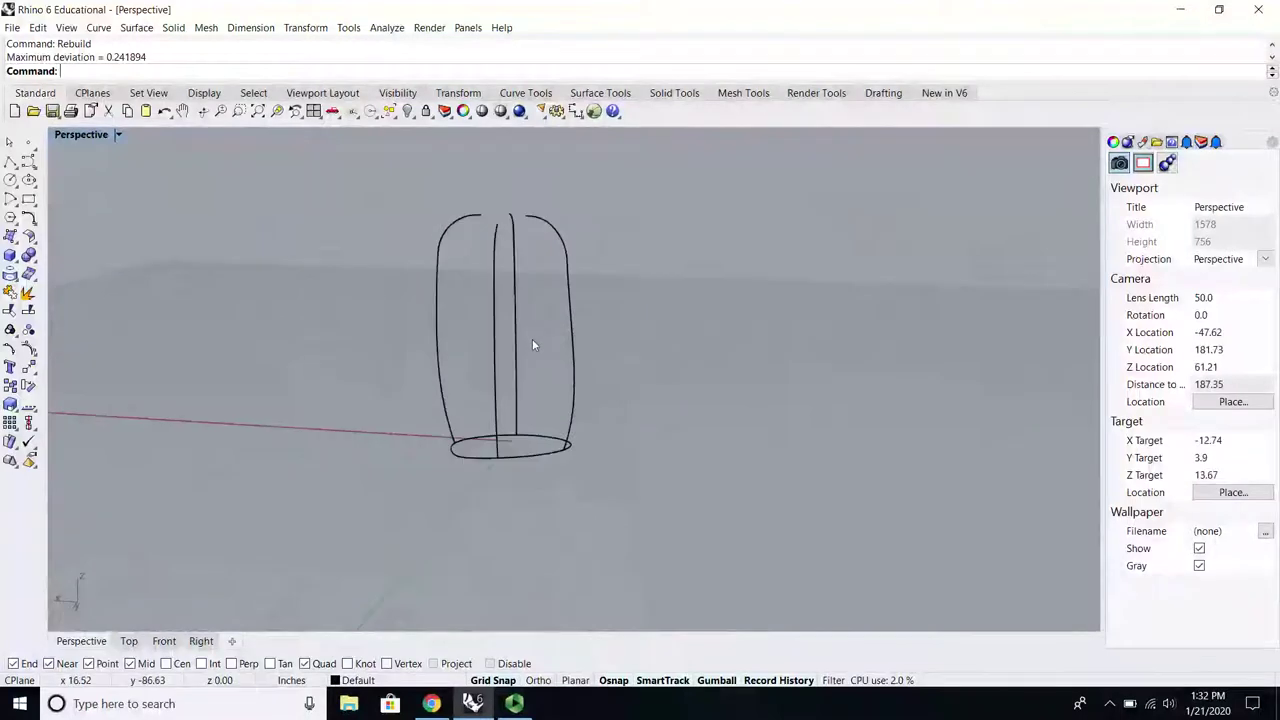
pyautogui.moveTo(532, 340); pyautogui.dragTo(464, 318, button='right')
pyautogui.scroll(4, 514, 282)
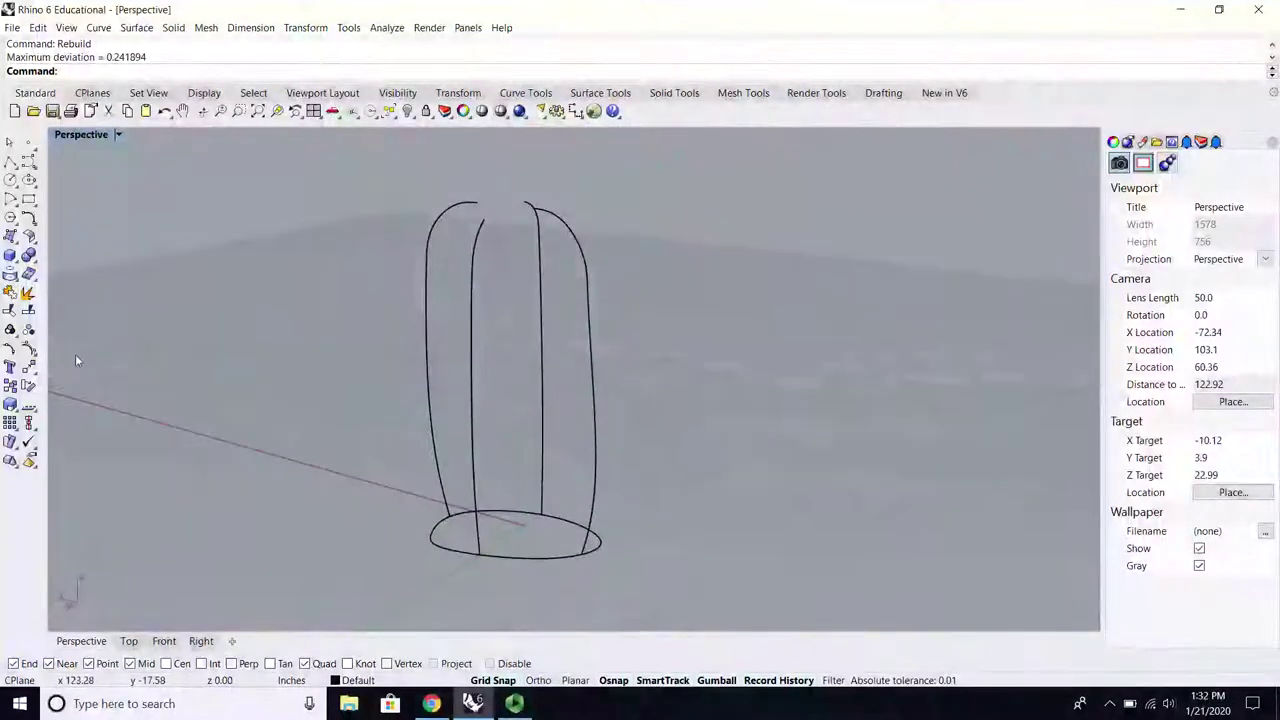
pyautogui.click(588, 336)
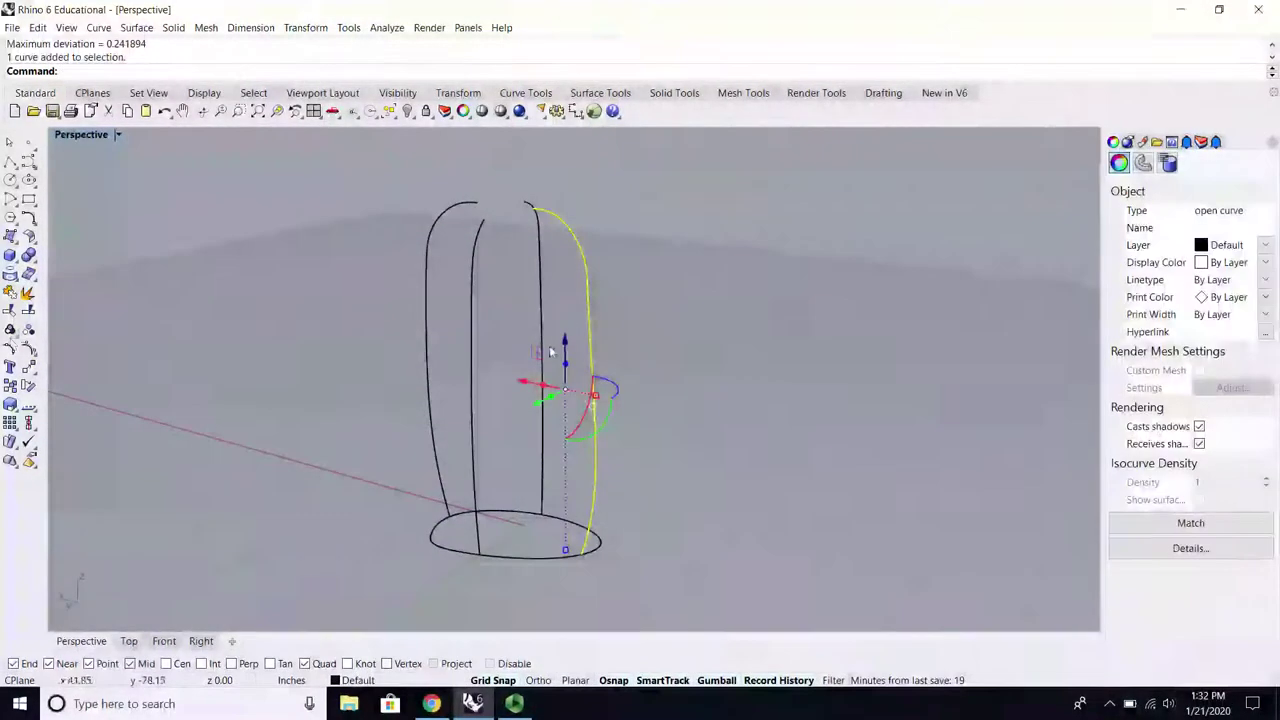
pyautogui.click(28, 352)
pyautogui.scroll(2, 516, 391)
pyautogui.moveTo(611, 369); pyautogui.dragTo(703, 311, button='right')
pyautogui.moveTo(703, 311); pyautogui.dragTo(586, 475)
pyautogui.moveTo(564, 404); pyautogui.dragTo(534, 405)
pyautogui.moveTo(524, 398); pyautogui.dragTo(471, 420, button='right')
# Step: Show the control points of the opposite profile curve and move its middle points outward into a bulge
pyautogui.click(366, 407)
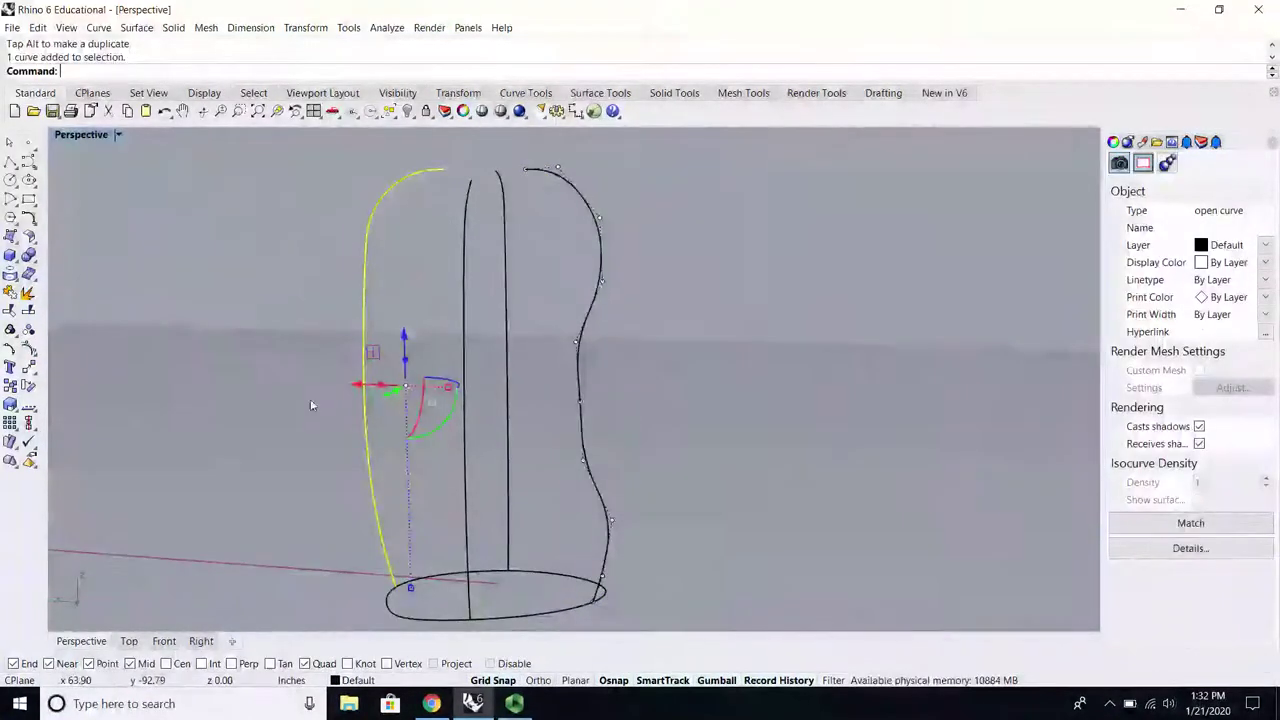
pyautogui.click(28, 350)
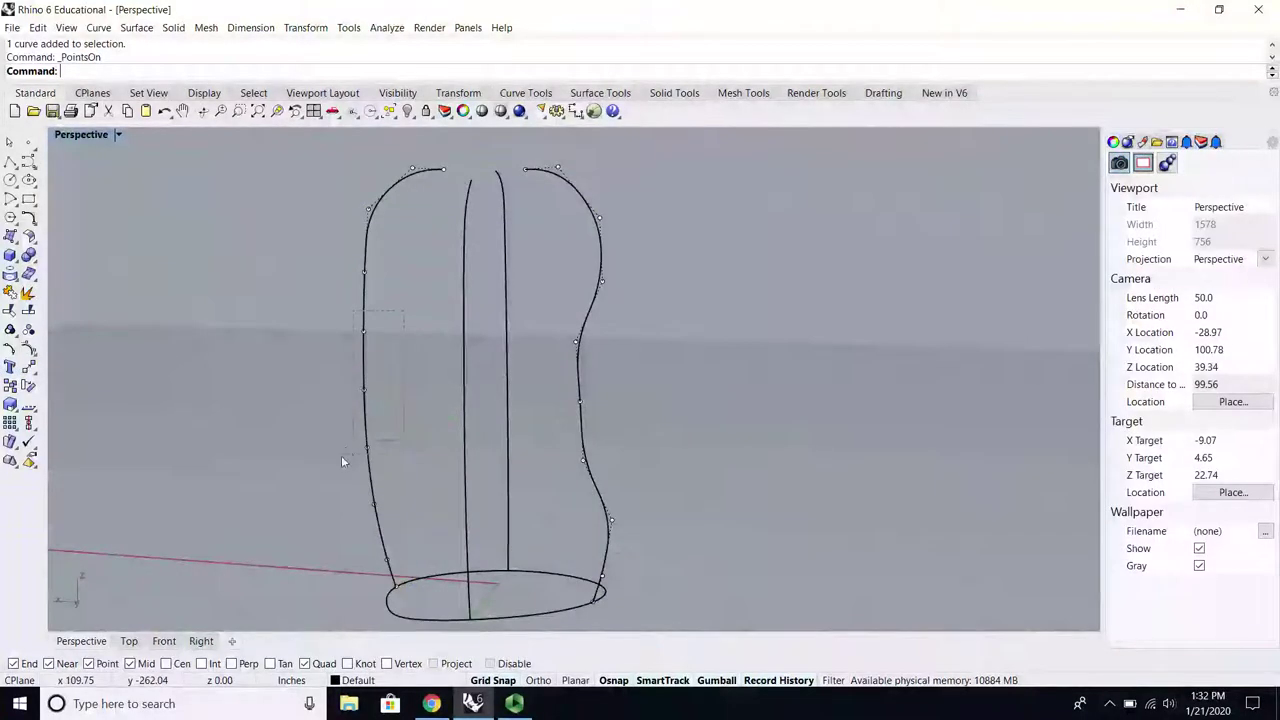
pyautogui.moveTo(341, 456); pyautogui.dragTo(340, 458)
pyautogui.moveTo(318, 390); pyautogui.dragTo(288, 391)
# Step: Show the control points of the two remaining profile curves and pull one point outward on each, an upper one and a lower one
pyautogui.moveTo(290, 393); pyautogui.dragTo(415, 405, button='right')
pyautogui.click(518, 405)
pyautogui.keyDown('shift'); pyautogui.click(652, 392); pyautogui.keyUp('shift')
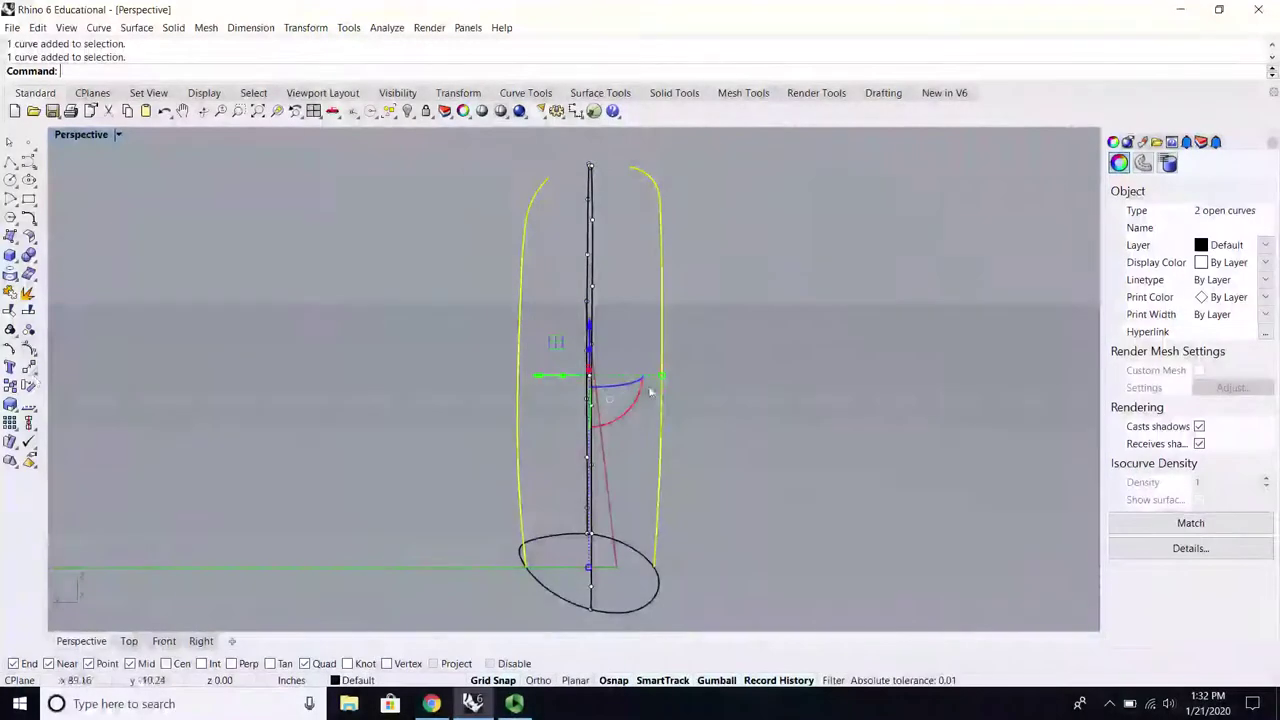
pyautogui.click(28, 346)
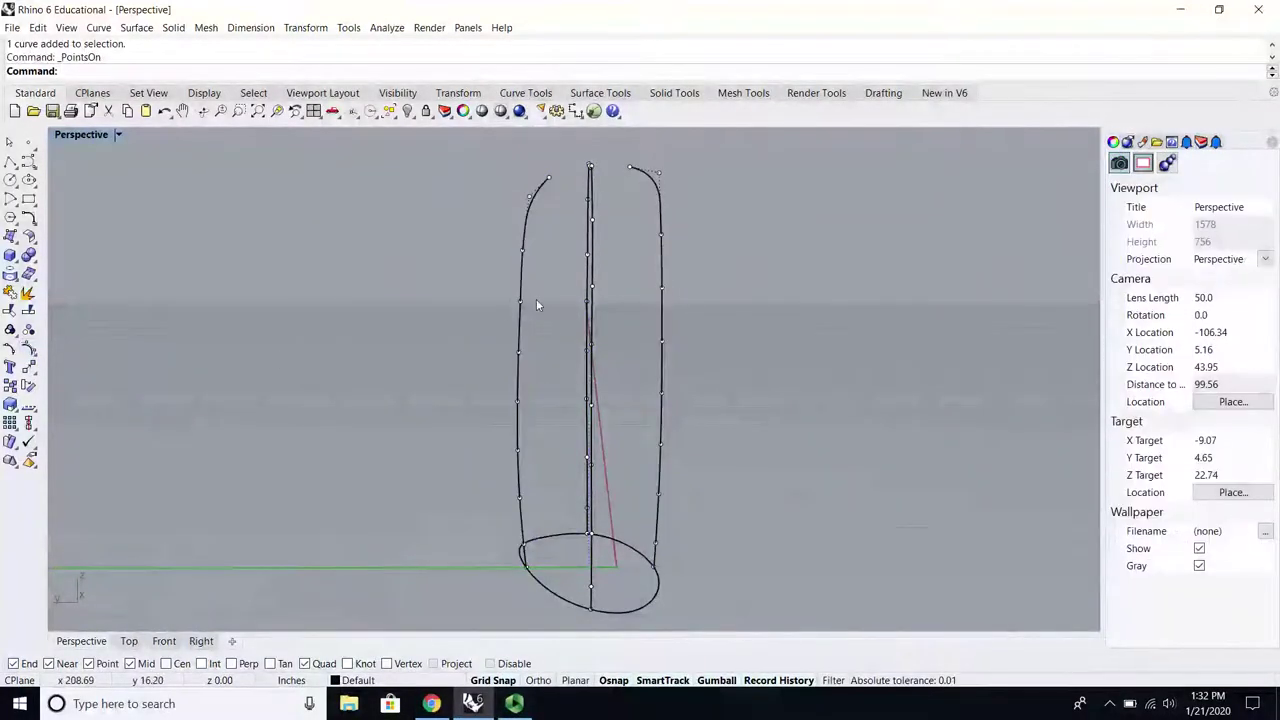
pyautogui.moveTo(519, 300); pyautogui.dragTo(452, 302)
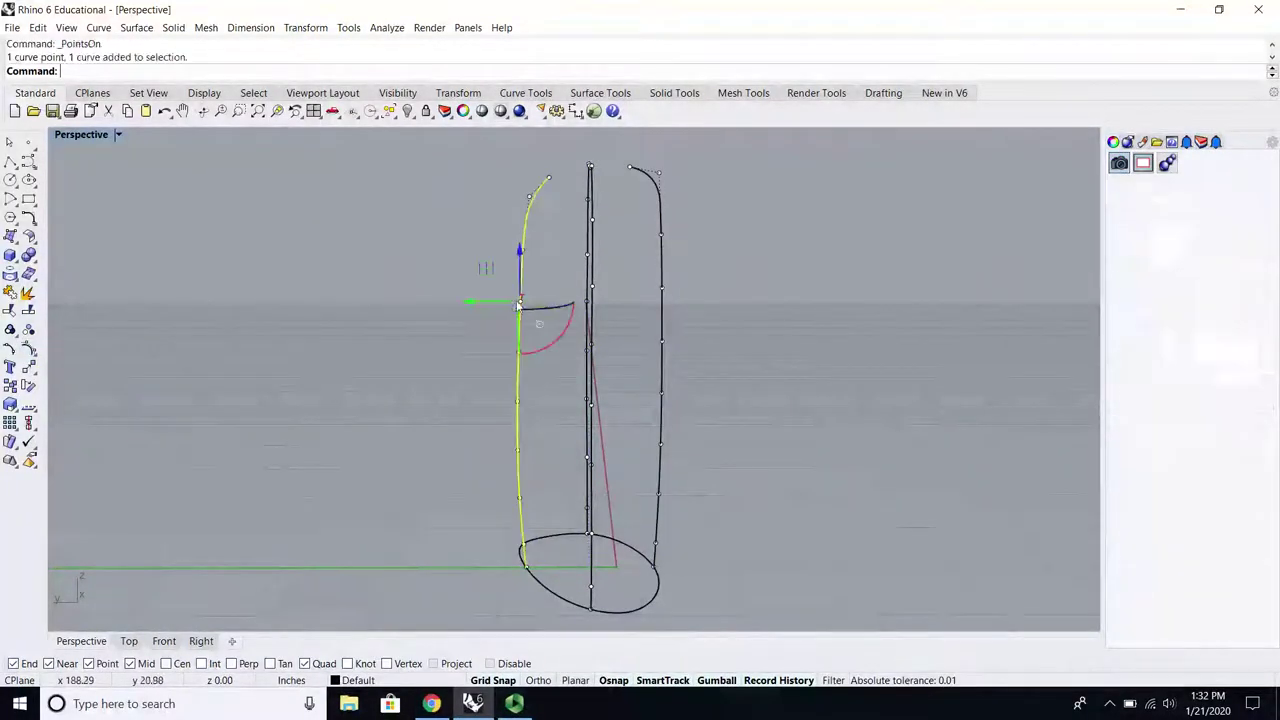
pyautogui.click(661, 445)
pyautogui.moveTo(620, 444); pyautogui.dragTo(702, 446)
pyautogui.click(723, 414)
# Step: Turn off the control points on all profile curves
pyautogui.moveTo(560, 400); pyautogui.dragTo(794, 398, button='right')
pyautogui.scroll(-2, 794, 398)
pyautogui.rightClick(29, 350)
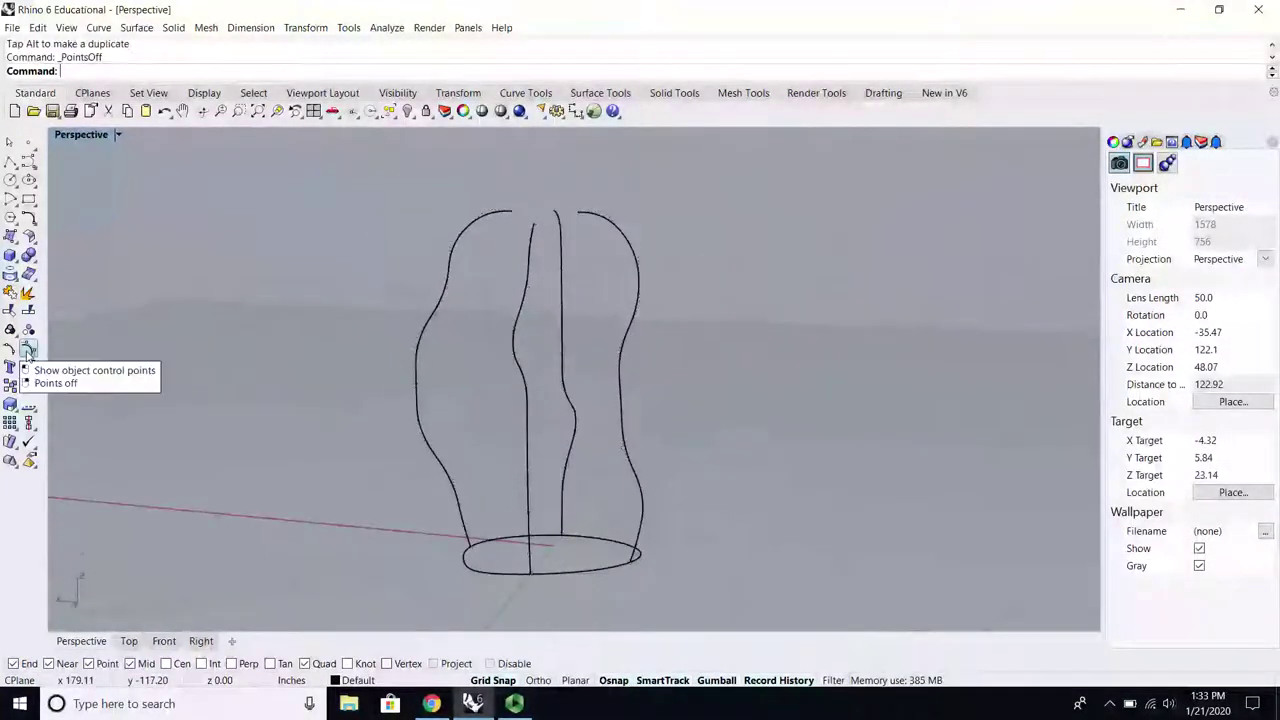
pyautogui.scroll(-4, 337, 360)
pyautogui.scroll(4, 494, 403)
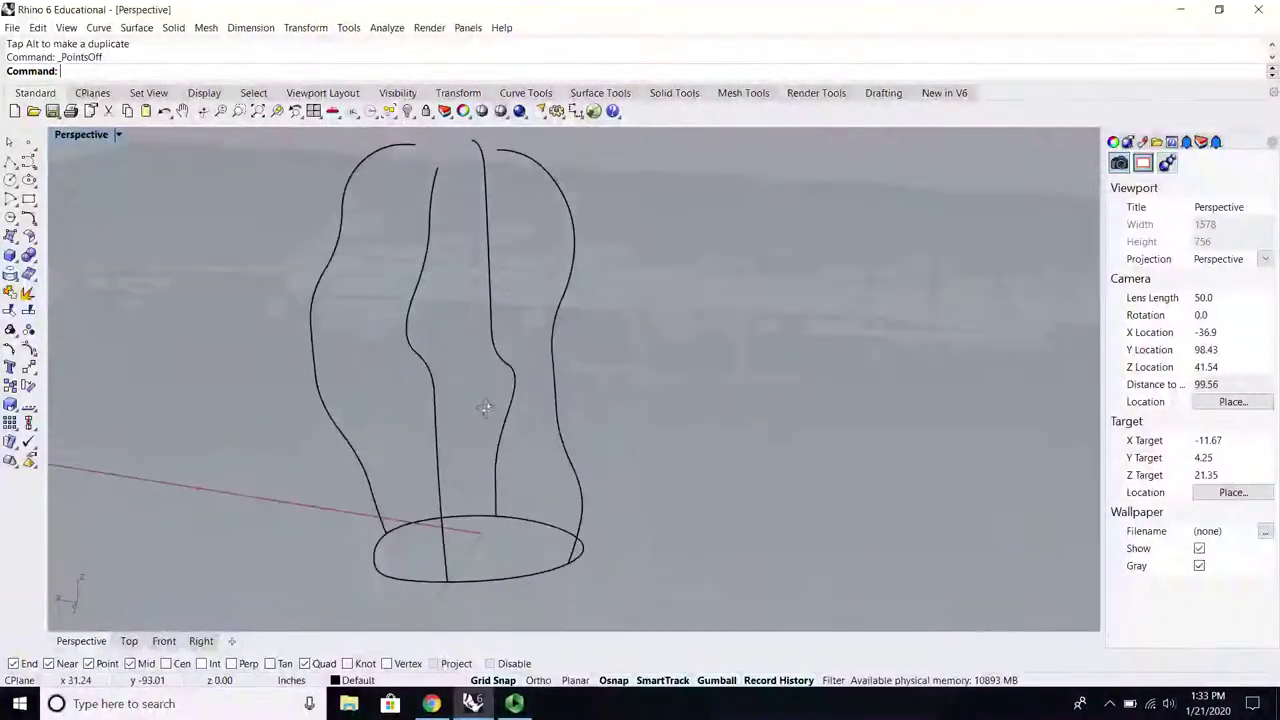
pyautogui.scroll(-3, 485, 391)
pyautogui.scroll(2, 453, 465)
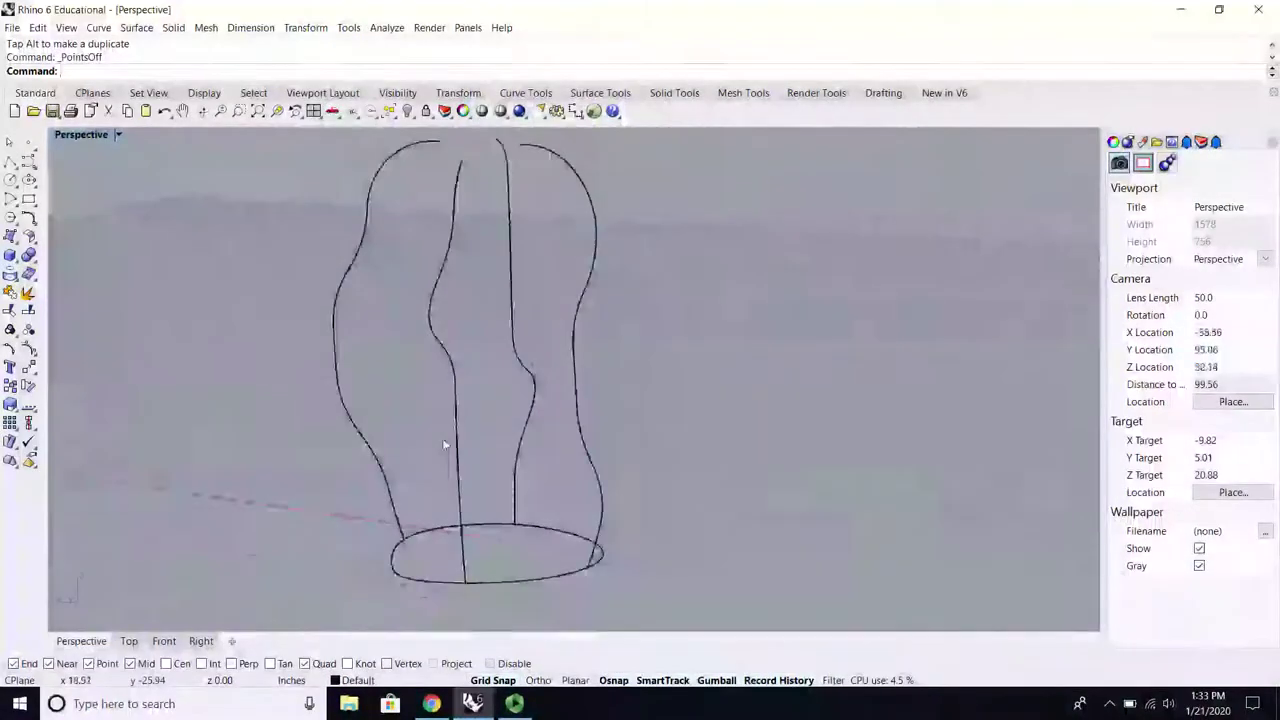
# Step: Start a loft through the four profile curves standing around the irregular base curve
pyautogui.moveTo(443, 443); pyautogui.dragTo(539, 548, button='right')
pyautogui.moveTo(550, 463); pyautogui.dragTo(590, 486, button='right')
pyautogui.scroll(-2, 577, 404)
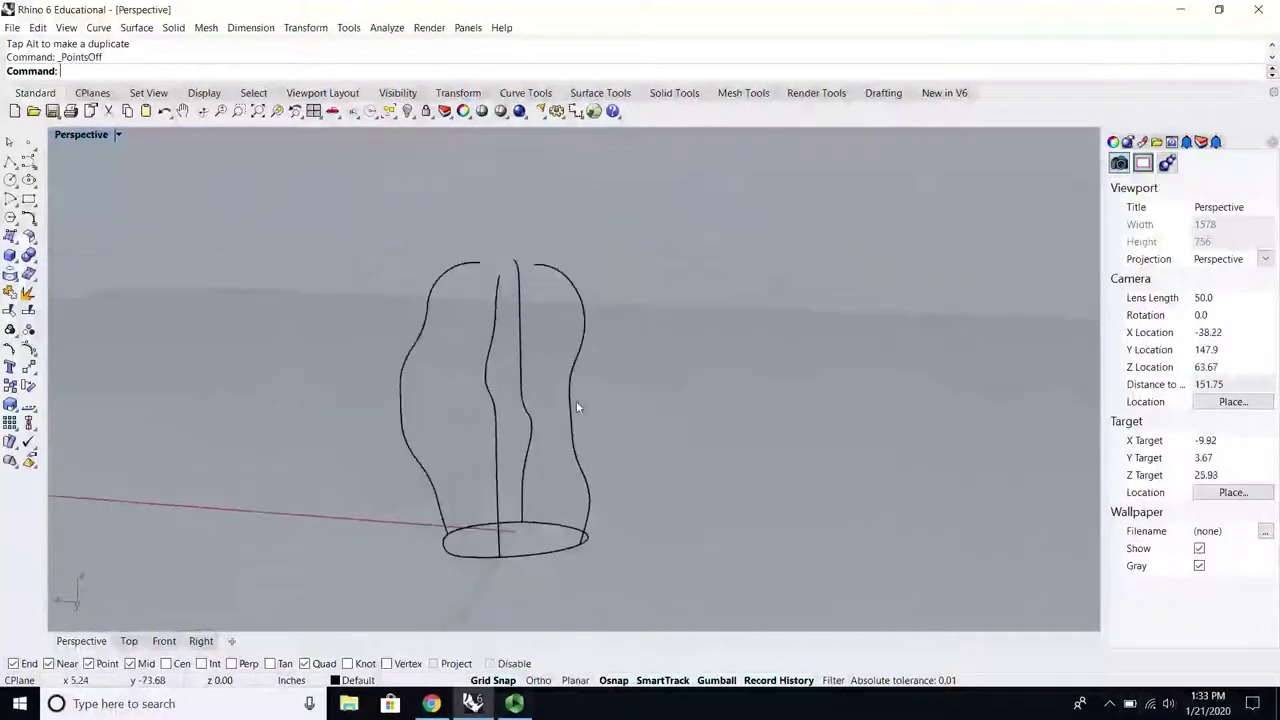
pyautogui.scroll(1, 576, 402)
pyautogui.moveTo(560, 394); pyautogui.dragTo(492, 396, button='right')
pyautogui.click(148, 28)
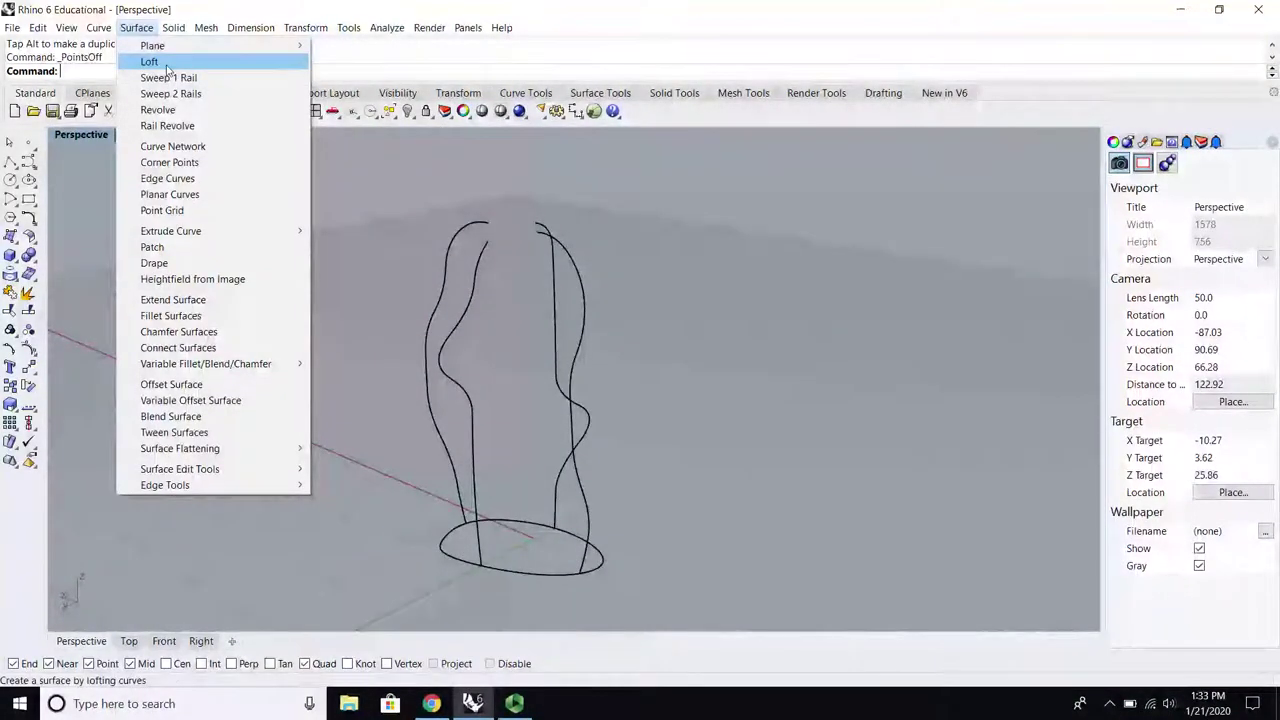
pyautogui.click(149, 61)
pyautogui.scroll(3, 494, 249)
pyautogui.click(480, 251)
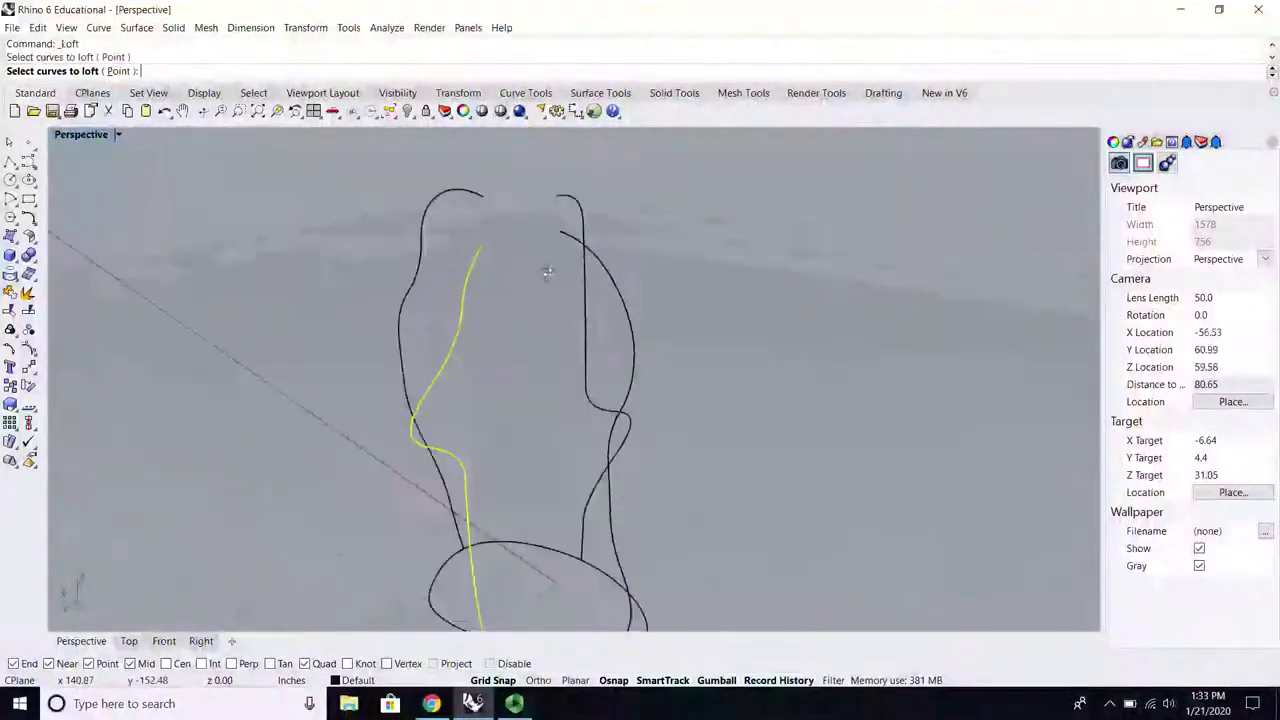
pyautogui.moveTo(547, 272); pyautogui.dragTo(565, 243, button='right')
pyautogui.click(565, 241)
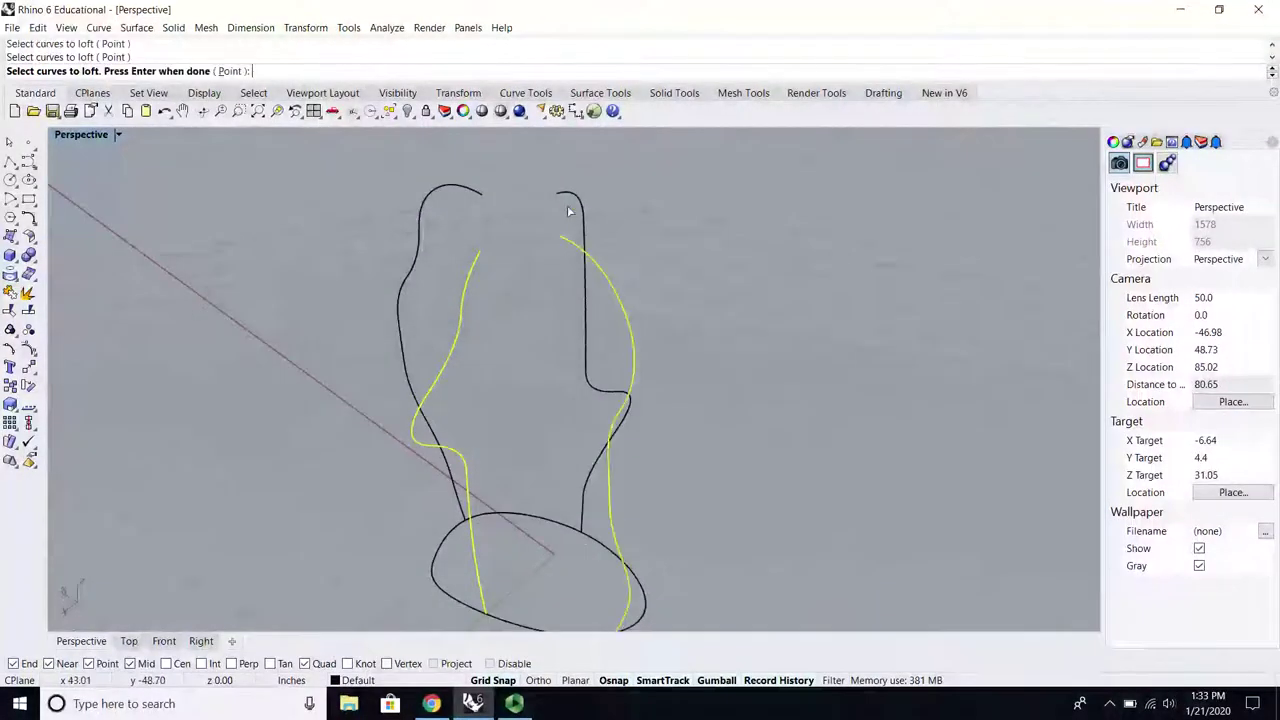
pyautogui.click(455, 186)
pyautogui.press('Return')
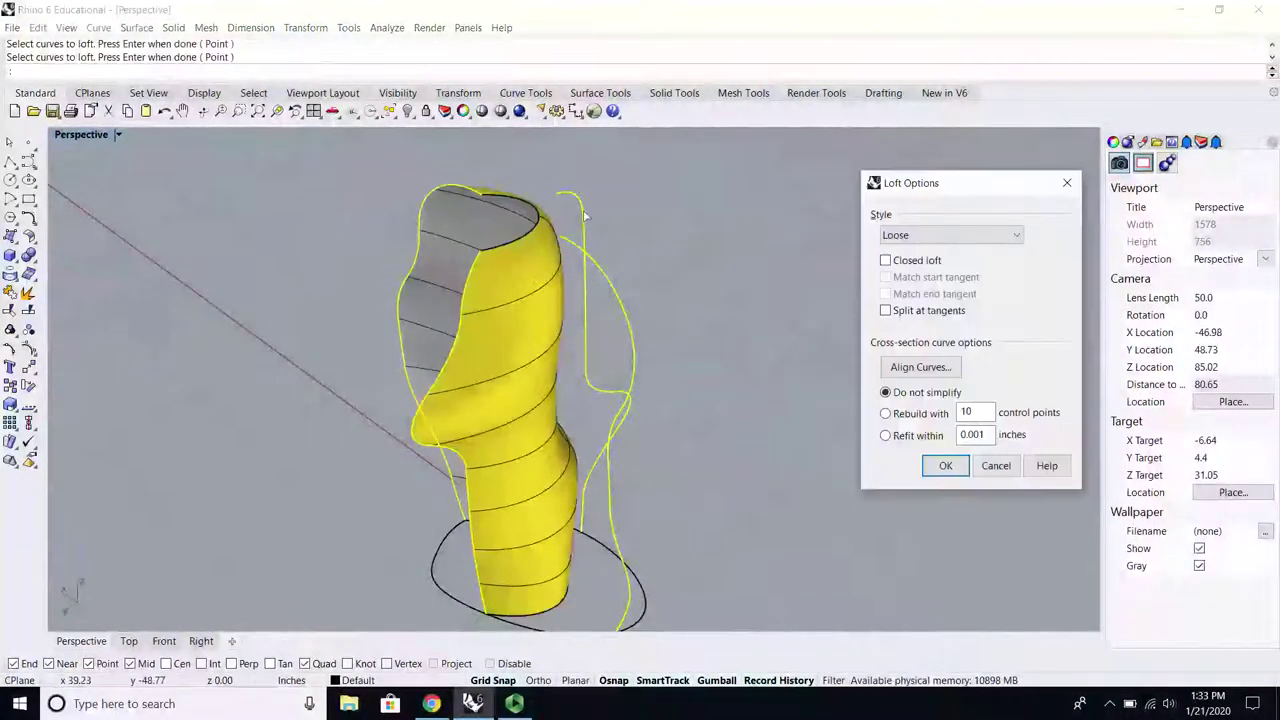
# Step: Make the loft through the four profiles a closed loft
pyautogui.click(896, 262)
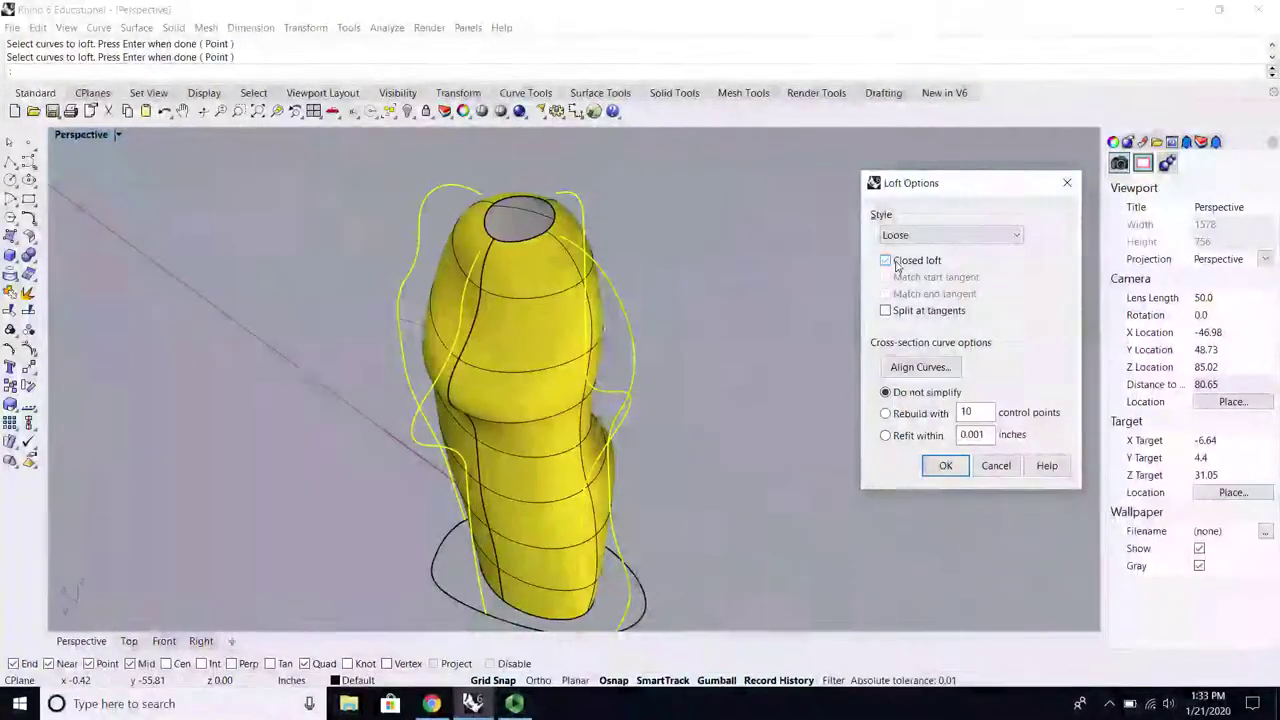
pyautogui.click(897, 265)
pyautogui.click(897, 265)
pyautogui.moveTo(682, 268); pyautogui.dragTo(467, 297, button='right')
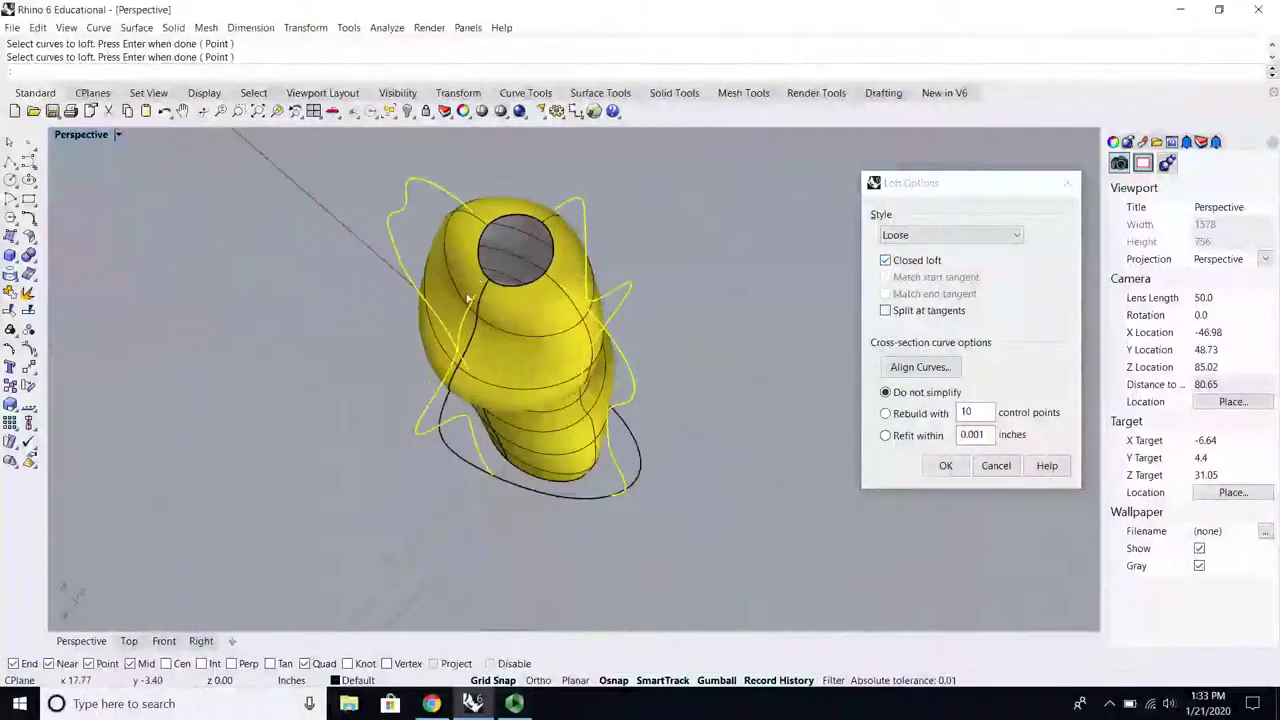
# Step: Try the Normal loft style and switch to the Tight style, checking the preview from several sides
pyautogui.click(945, 235)
pyautogui.click(940, 250)
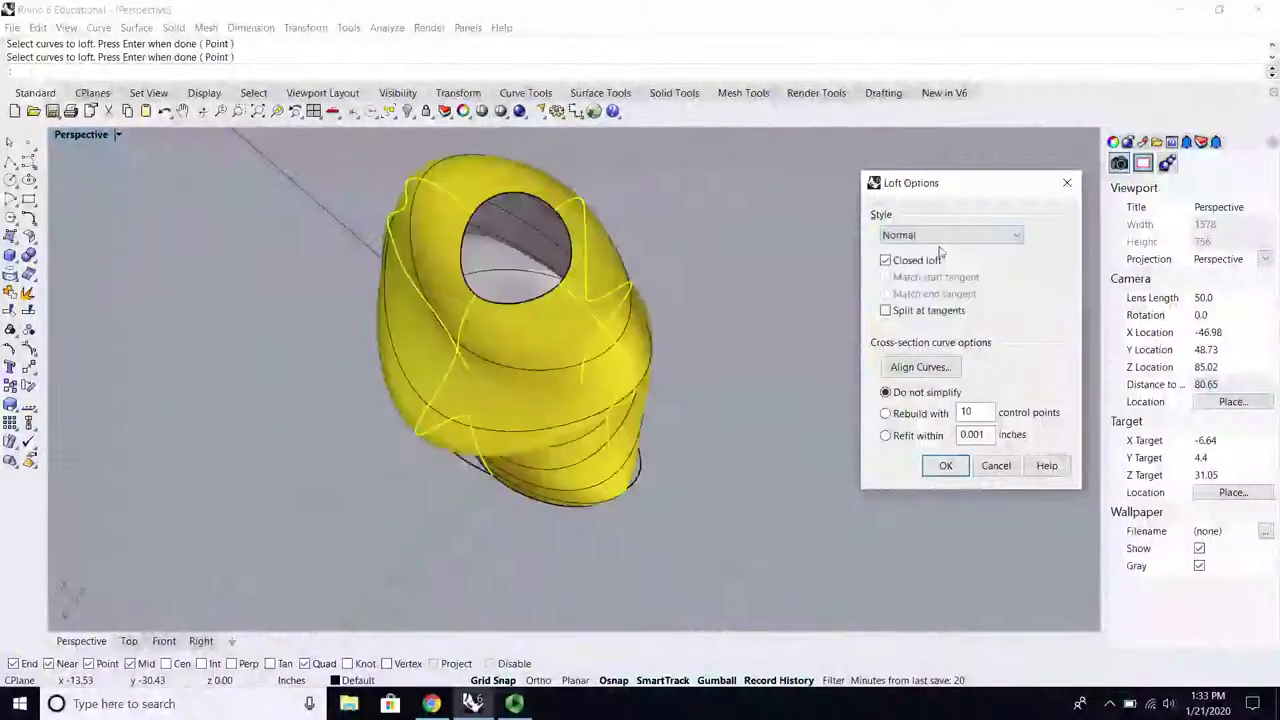
pyautogui.click(925, 234)
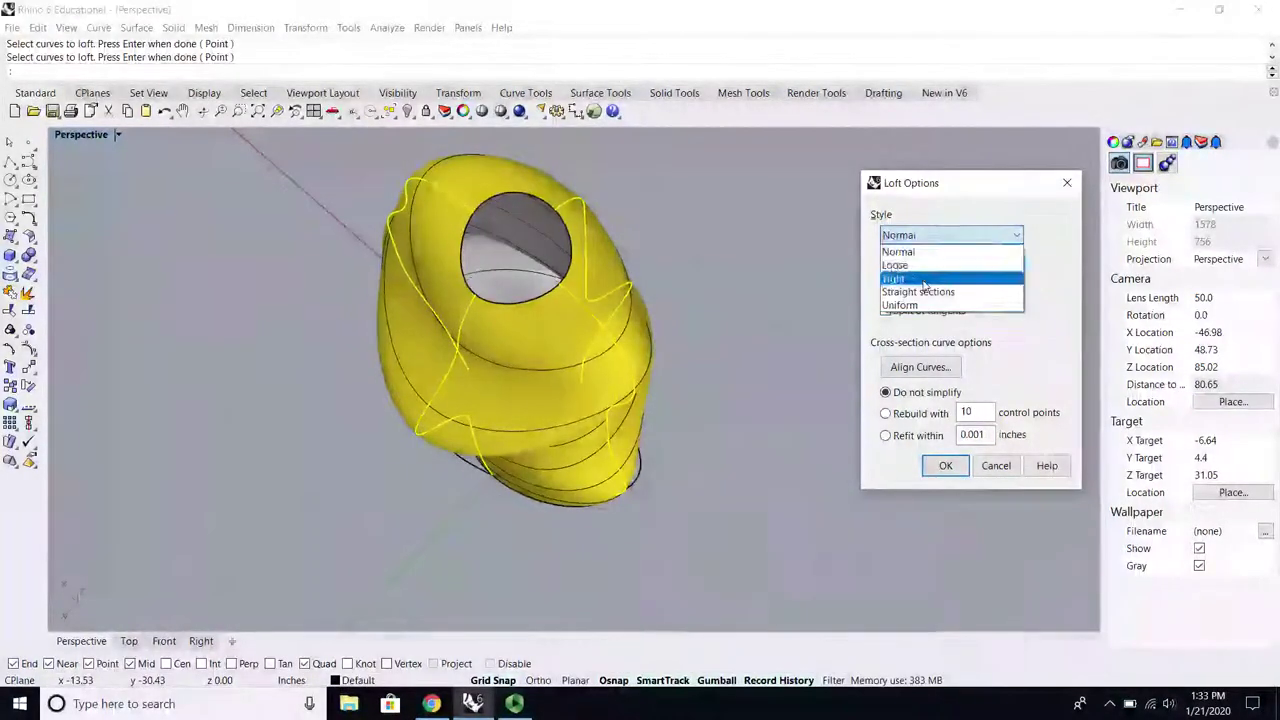
pyautogui.click(912, 278)
pyautogui.moveTo(711, 423); pyautogui.dragTo(408, 458, button='right')
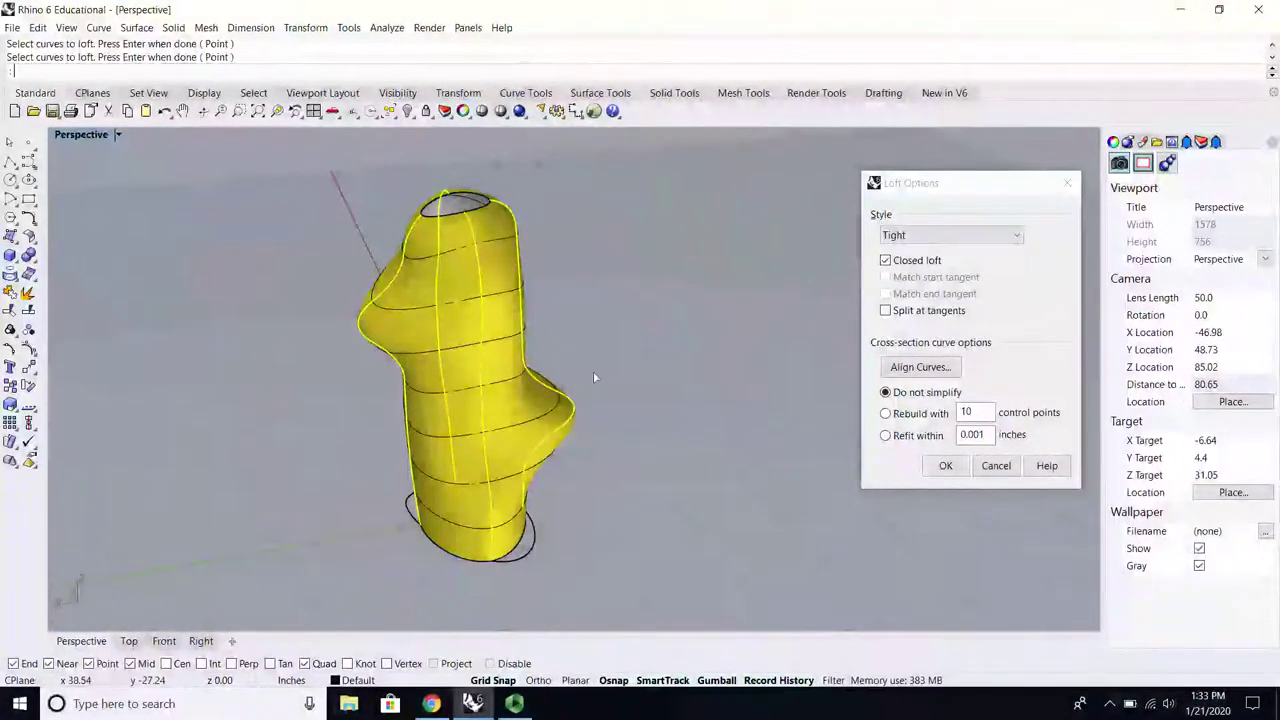
pyautogui.moveTo(593, 372); pyautogui.dragTo(480, 451, button='right')
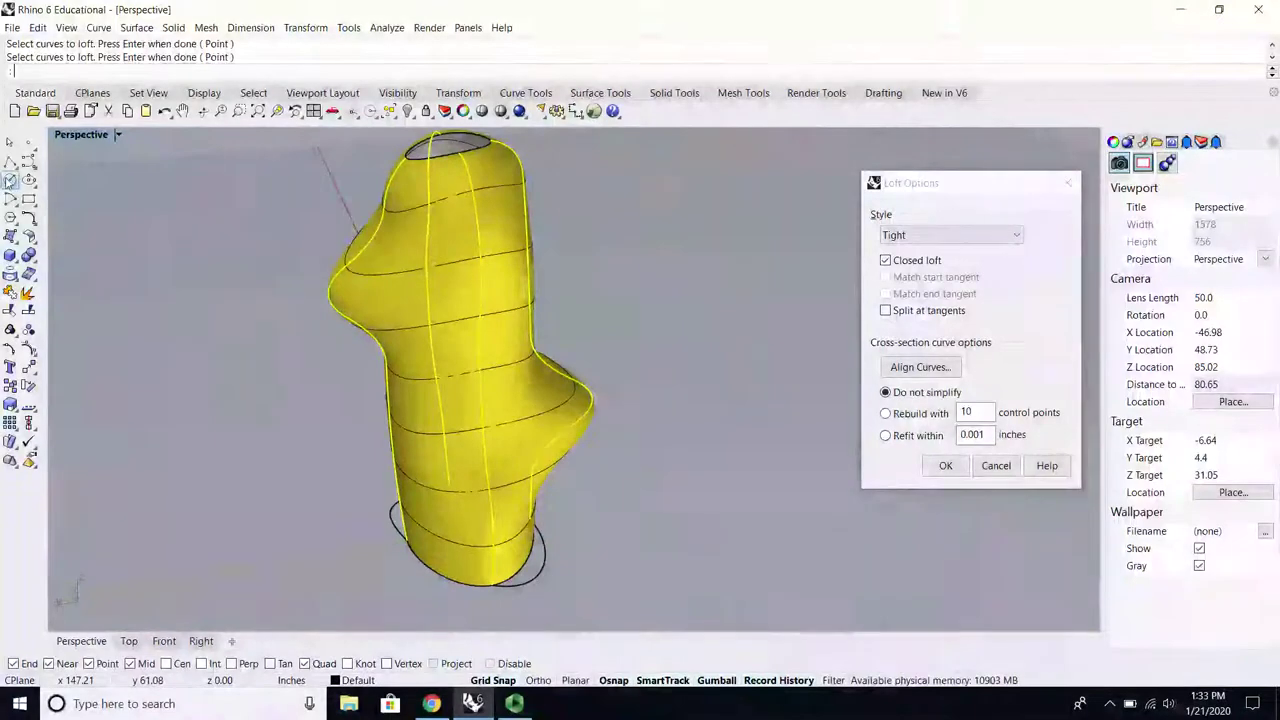
# Step: Draw a circle on the ground plane beside the profile curves
pyautogui.click(10, 180)
pyautogui.click(823, 455)
pyautogui.click(766, 487)
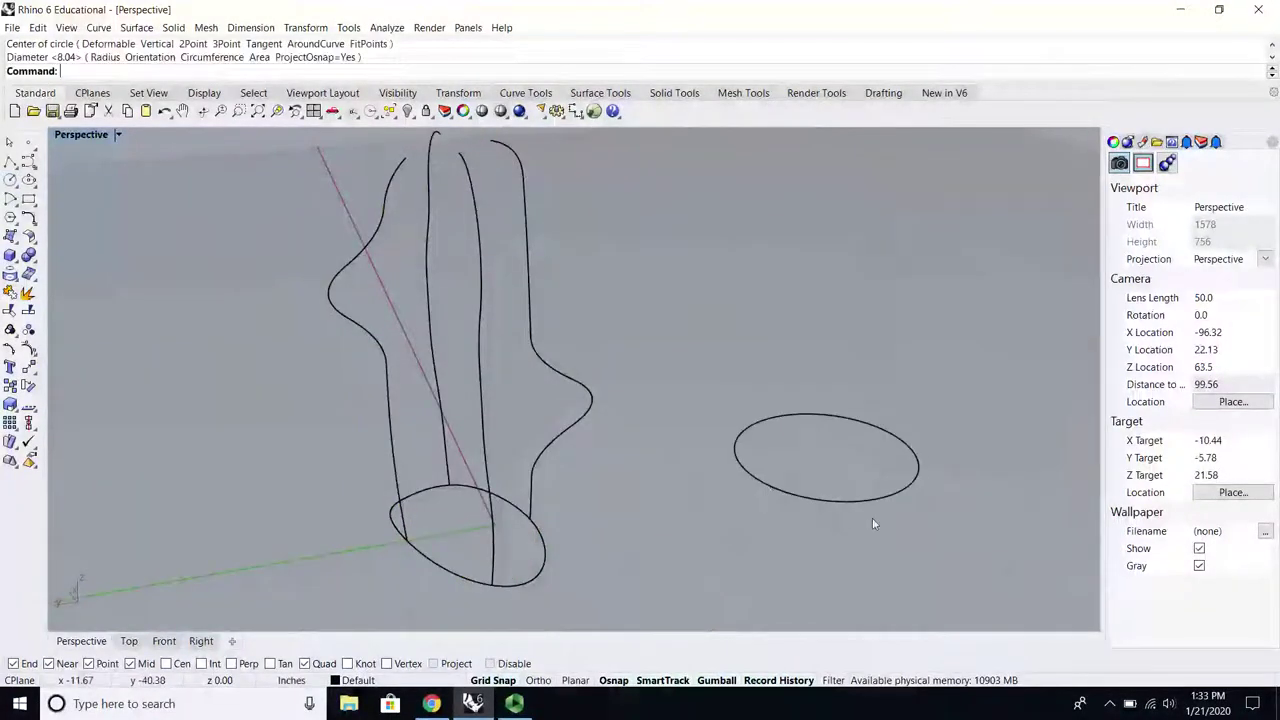
pyautogui.click(872, 501)
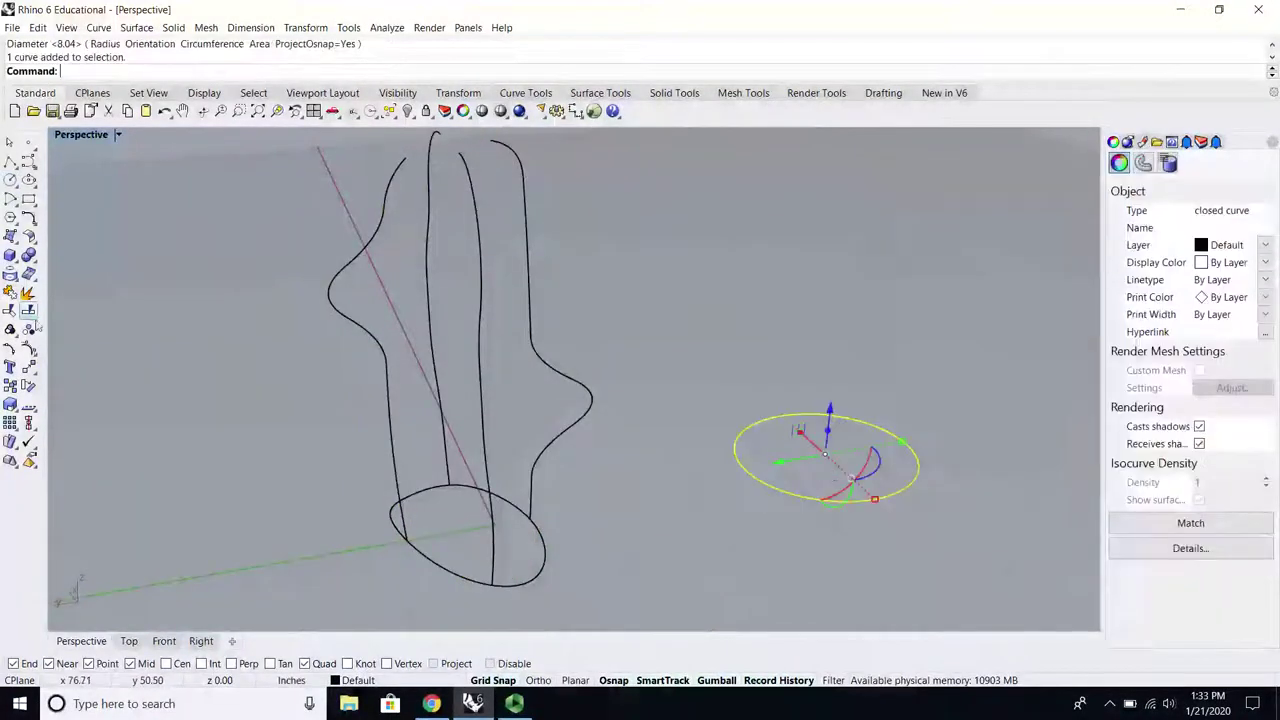
# Step: Draw a rectangle around the circle and move it so that the circle sits near its middle
pyautogui.click(27, 203)
pyautogui.click(686, 398)
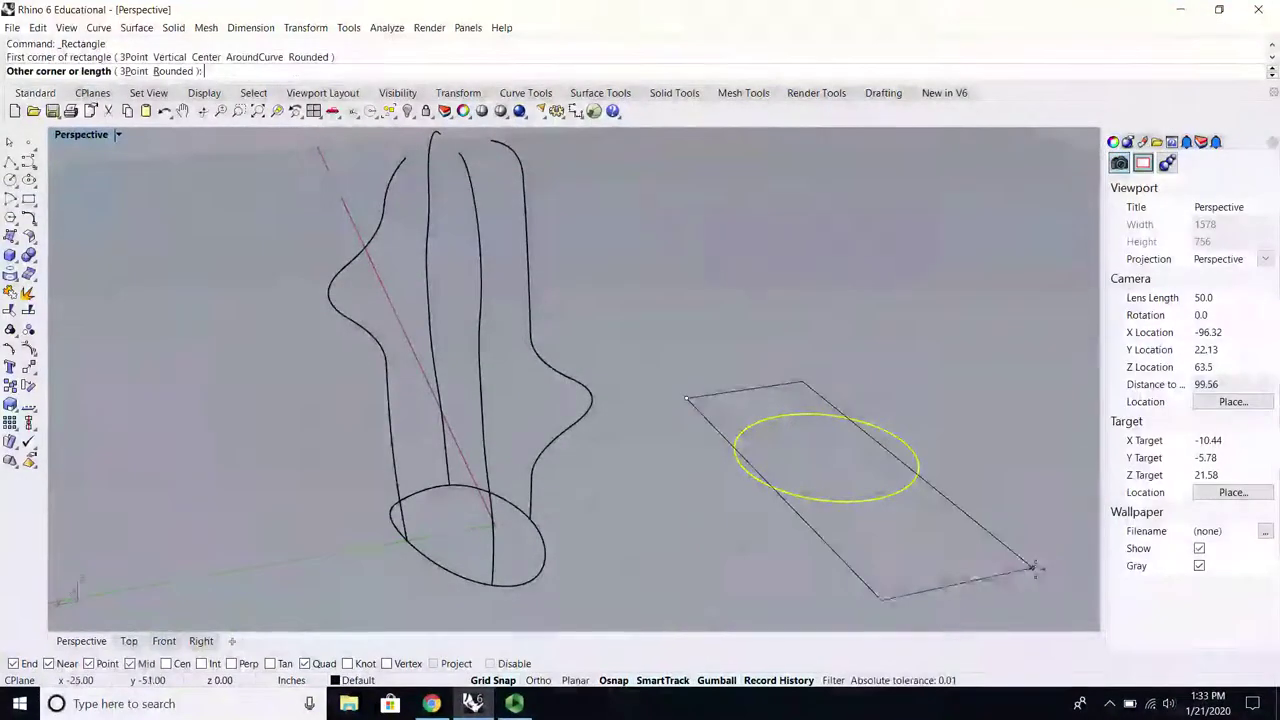
pyautogui.click(1057, 512)
pyautogui.moveTo(1046, 518); pyautogui.dragTo(1008, 531)
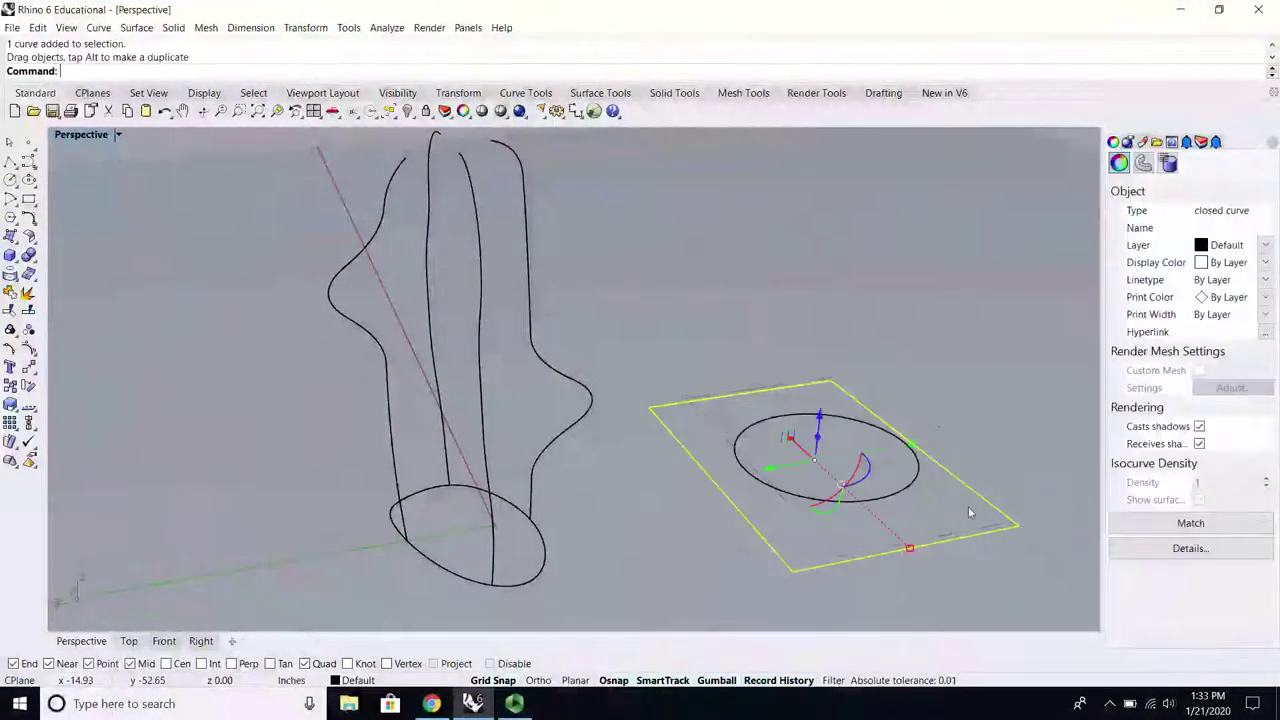
# Step: Raise the circle vertically above the rectangle
pyautogui.click(878, 499)
pyautogui.moveTo(831, 410); pyautogui.dragTo(848, 240)
pyautogui.click(828, 208)
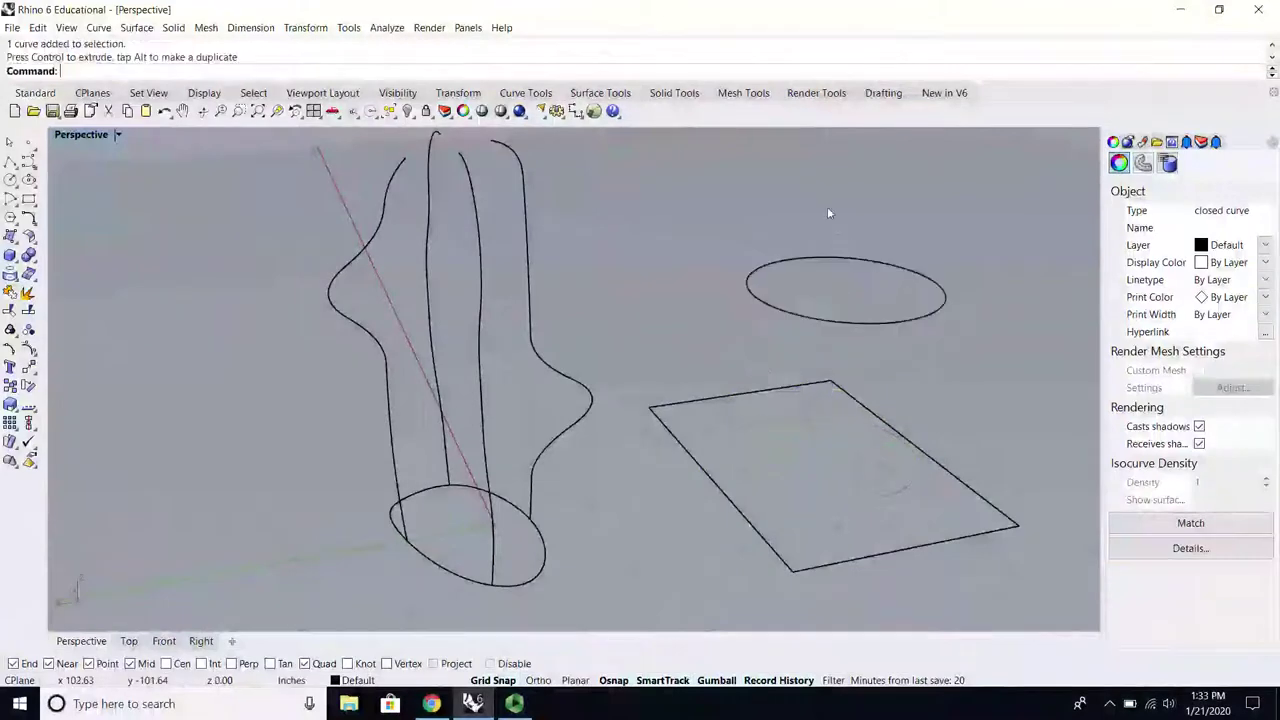
# Step: Loft a surface between the raised circle and the rectangle, accepting the suggested seam points
pyautogui.click(138, 27)
pyautogui.click(176, 60)
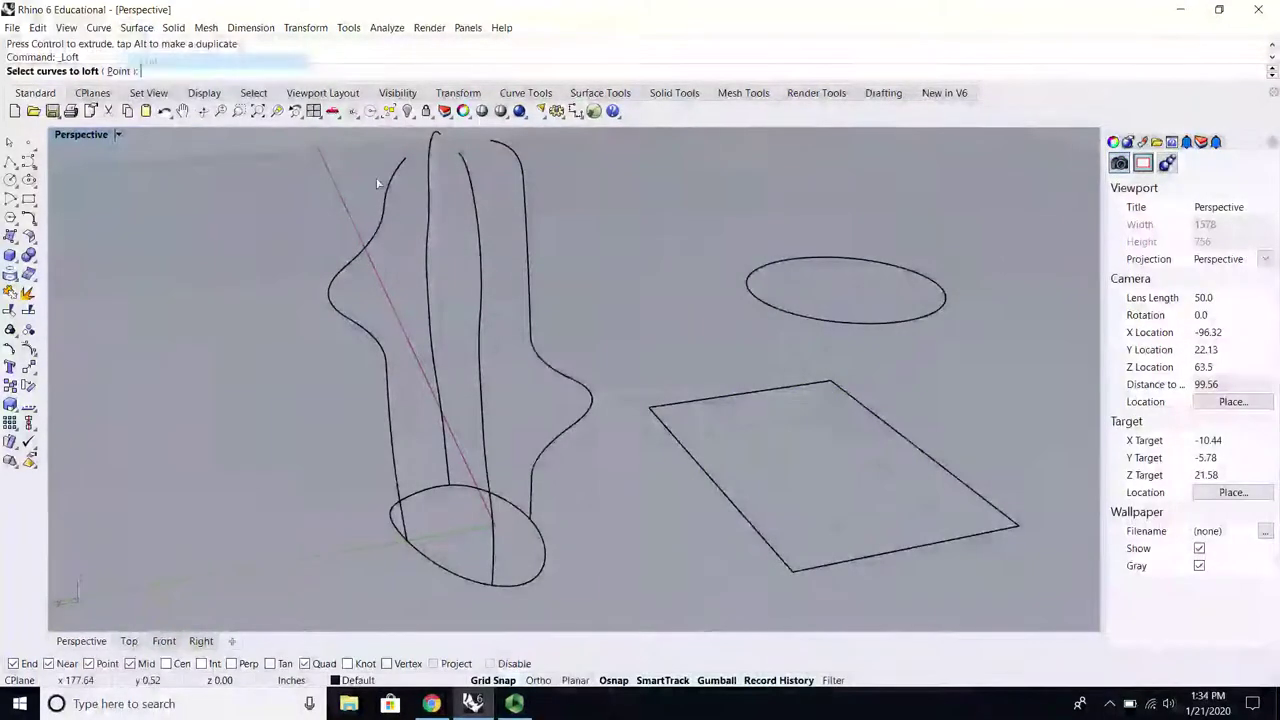
pyautogui.click(893, 258)
pyautogui.click(860, 402)
pyautogui.press('Return')
pyautogui.moveTo(928, 416); pyautogui.dragTo(766, 360, button='right')
pyautogui.scroll(-10, 766, 360)
pyautogui.scroll(10, 868, 443)
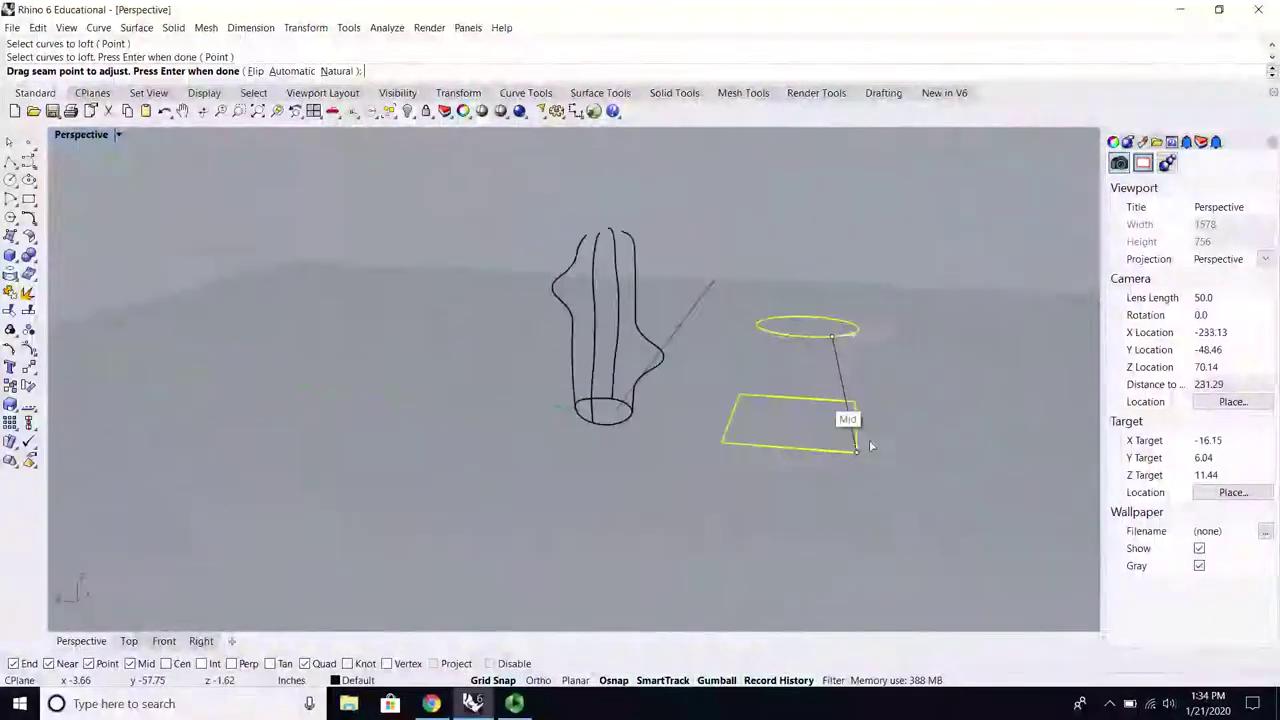
pyautogui.moveTo(869, 443); pyautogui.dragTo(986, 453, button='right')
pyautogui.press('Return')
pyautogui.click(938, 472)
# Step: Examine the circle-to-rectangle loft and the neighbouring profile curves from several angles
pyautogui.scroll(-6, 916, 469)
pyautogui.scroll(2, 728, 338)
pyautogui.scroll(-4, 722, 342)
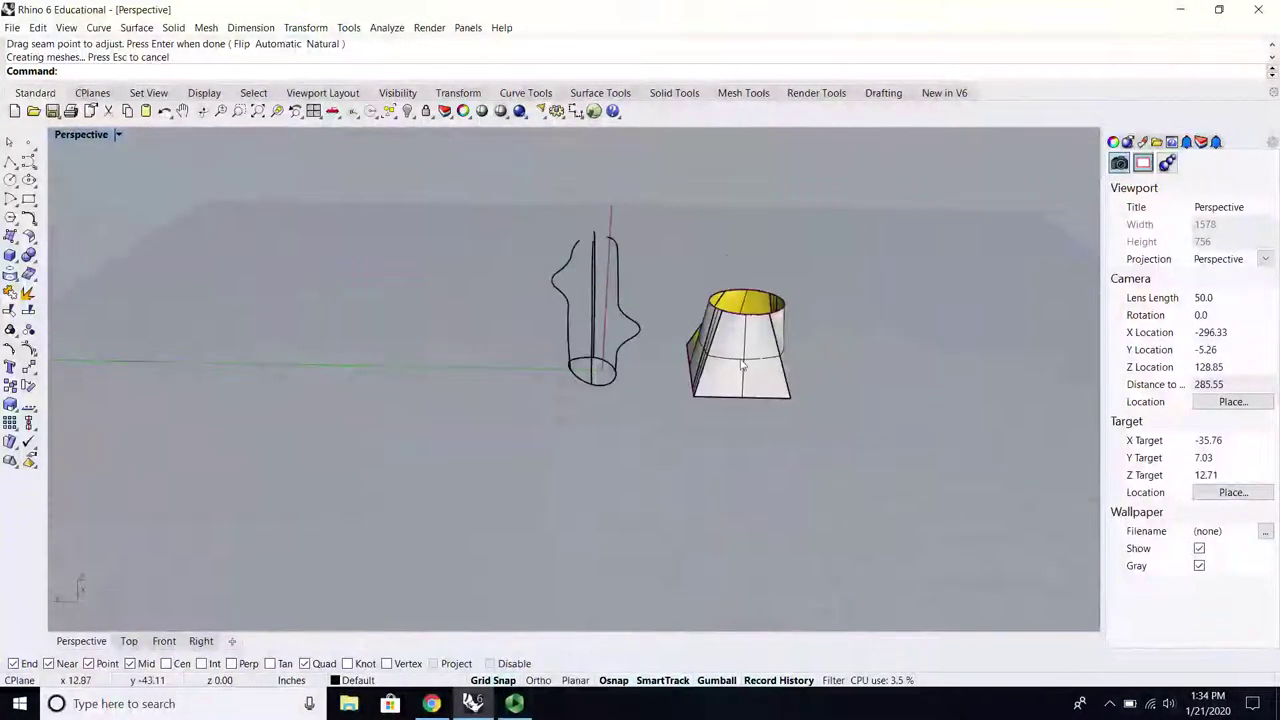
pyautogui.scroll(8, 586, 310)
pyautogui.moveTo(586, 308); pyautogui.dragTo(651, 294, button='right')
pyautogui.scroll(-1, 563, 314)
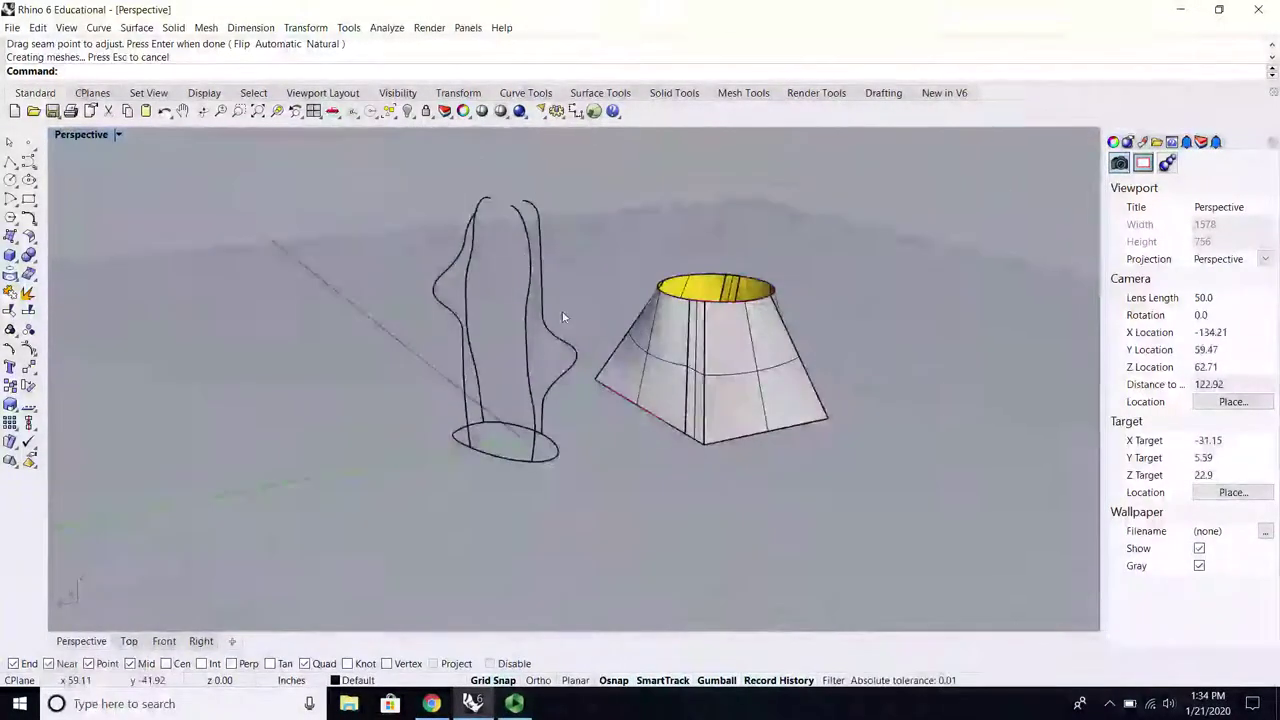
pyautogui.scroll(1, 480, 232)
pyautogui.scroll(4, 480, 232)
pyautogui.moveTo(388, 234); pyautogui.dragTo(435, 224, button='right')
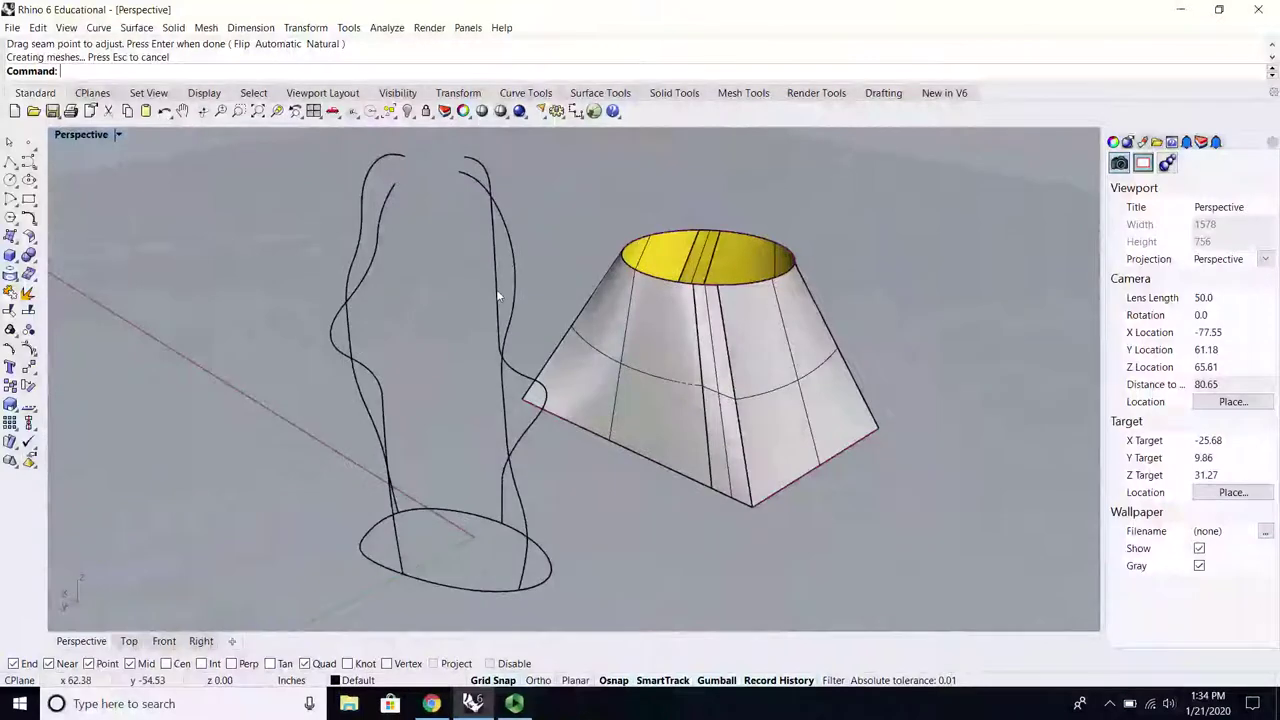
pyautogui.scroll(-2, 496, 289)
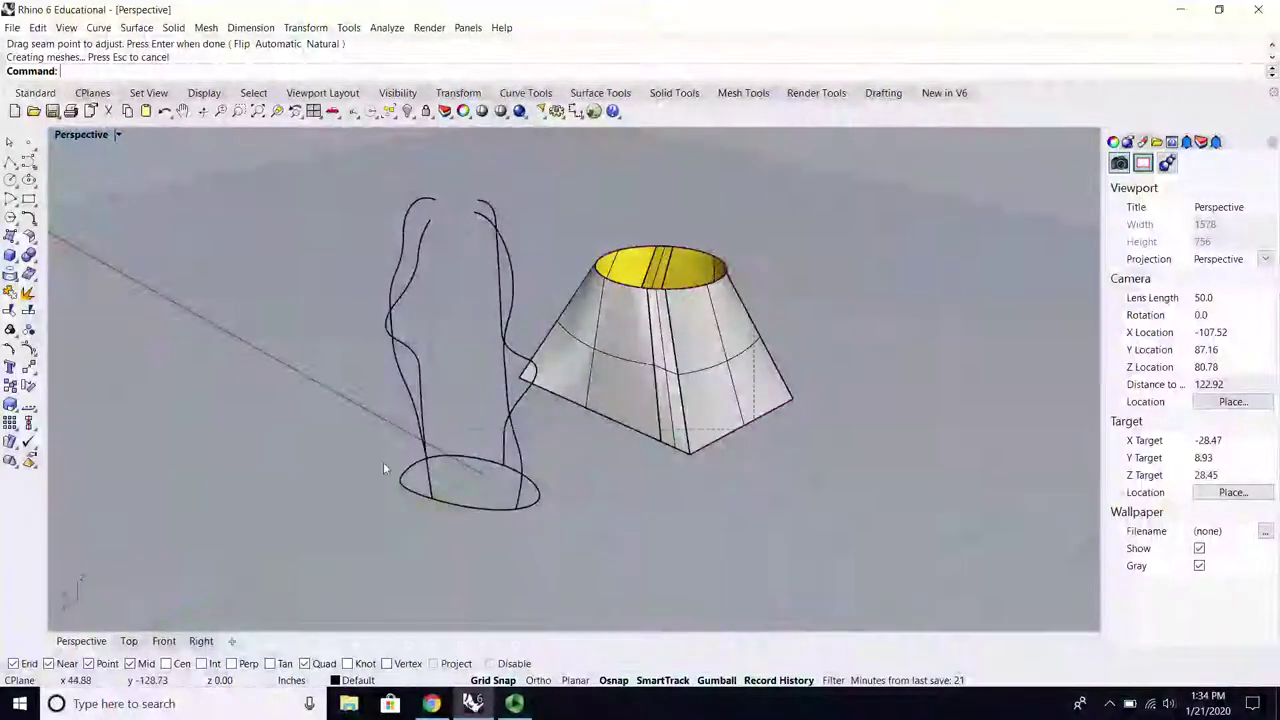
# Step: Delete every object in the model and show the Top view maximized
pyautogui.hotkey('ctrl', 'a')
pyautogui.press('Delete')
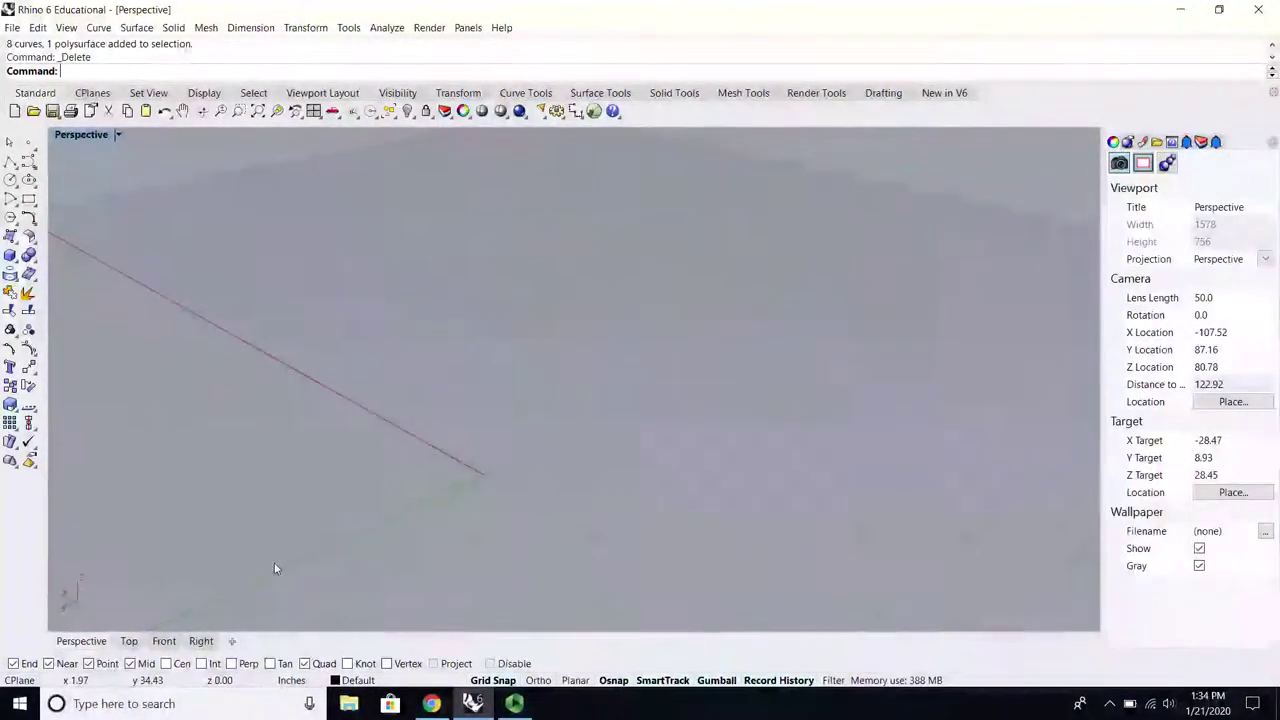
pyautogui.doubleClick(89, 134)
pyautogui.doubleClick(64, 137)
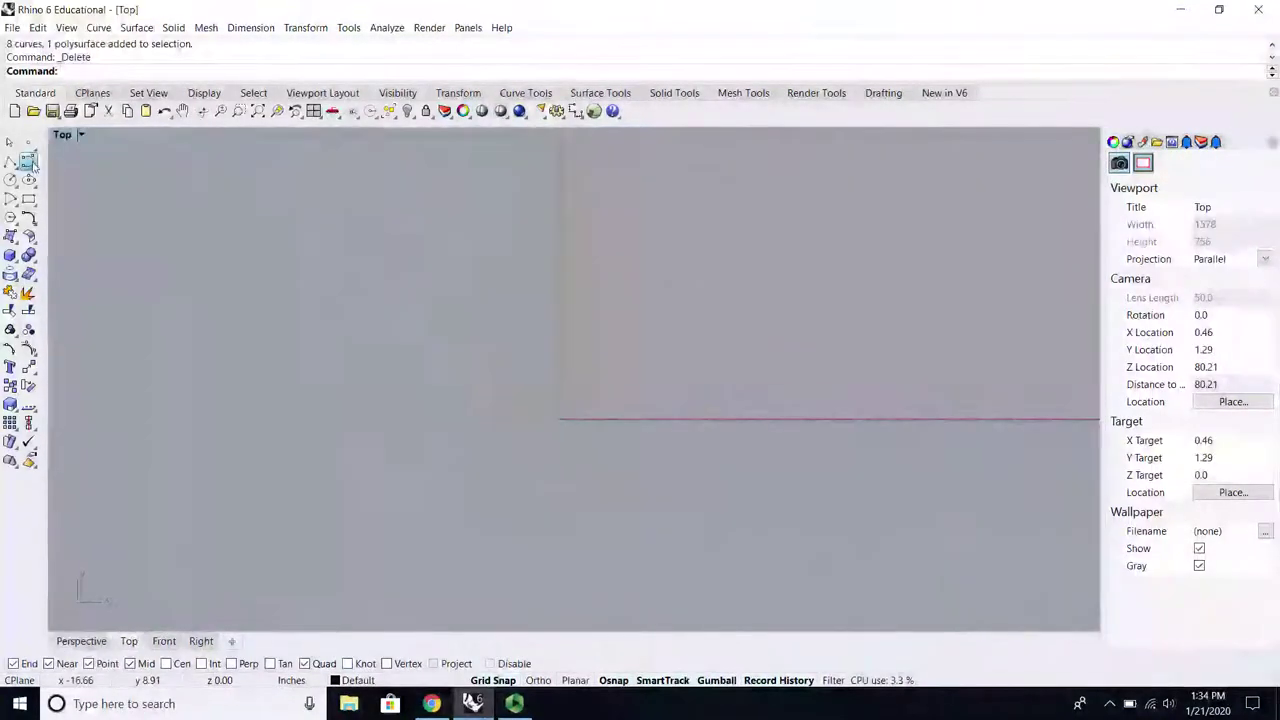
# Step: Draw a three-point curve that rises from the origin along the Y axis and bends toward negative X
pyautogui.click(28, 160)
pyautogui.click(440, 457)
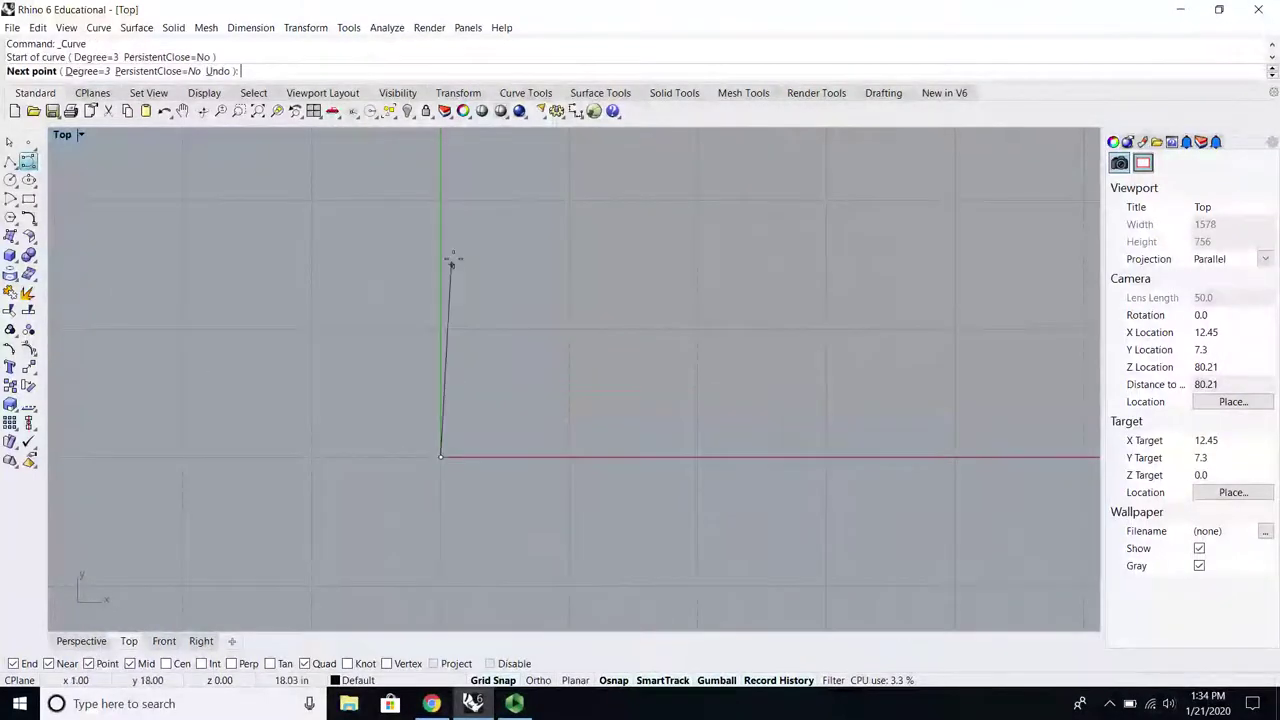
pyautogui.click(440, 188)
pyautogui.click(291, 188)
pyautogui.press('Return')
# Step: Duplicate the bent curve and move the copy along the X axis in the positive direction
pyautogui.click(429, 340)
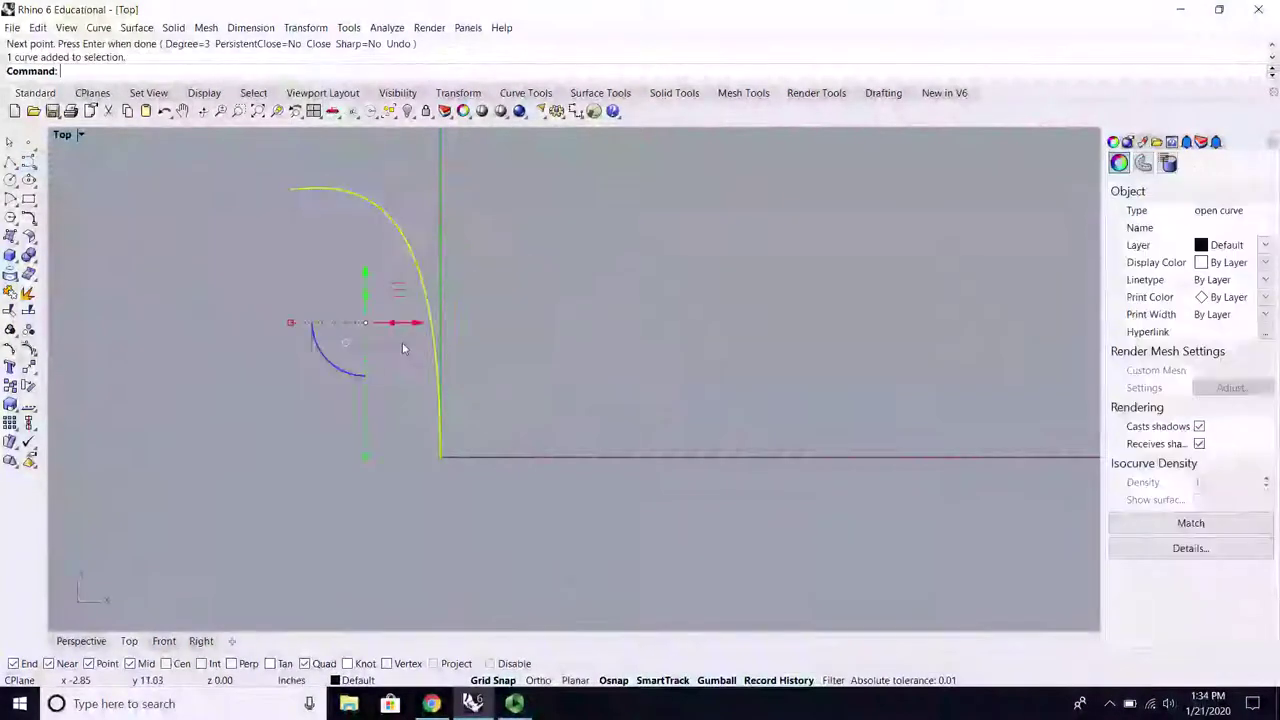
pyautogui.hotkey('ctrl', 'c')
pyautogui.hotkey('ctrl', 'v')
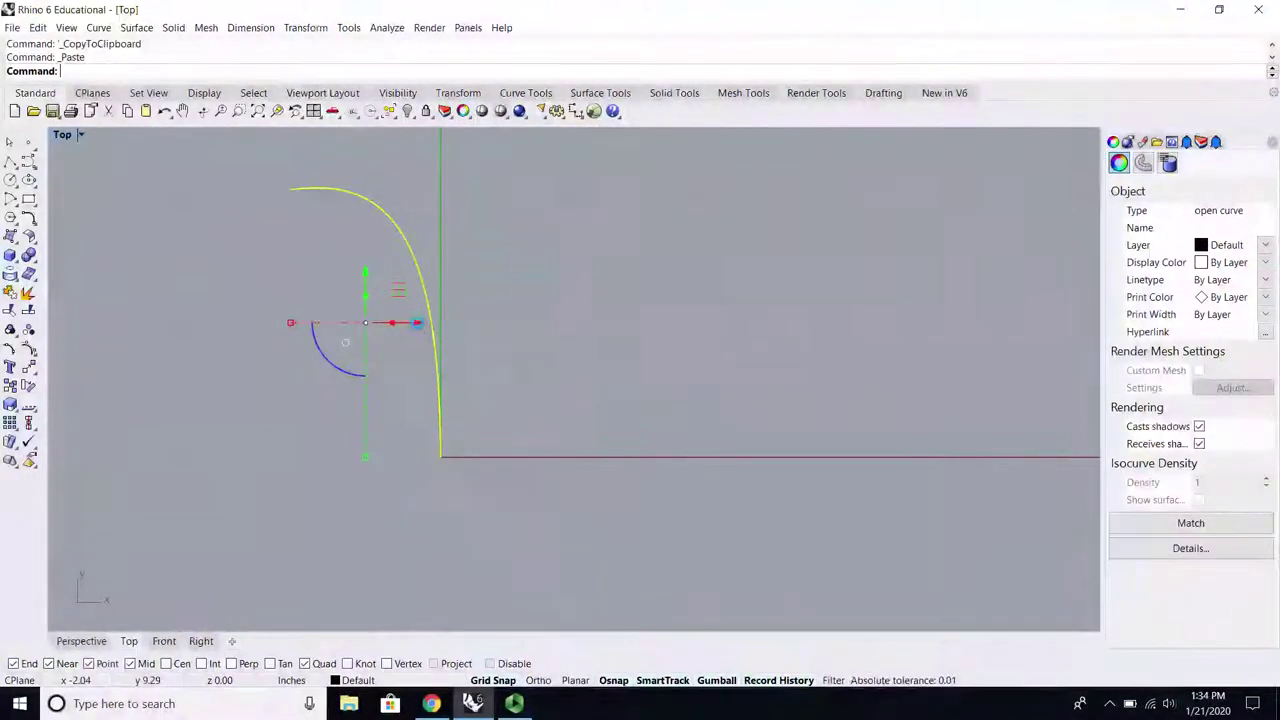
pyautogui.moveTo(417, 322); pyautogui.dragTo(685, 322)
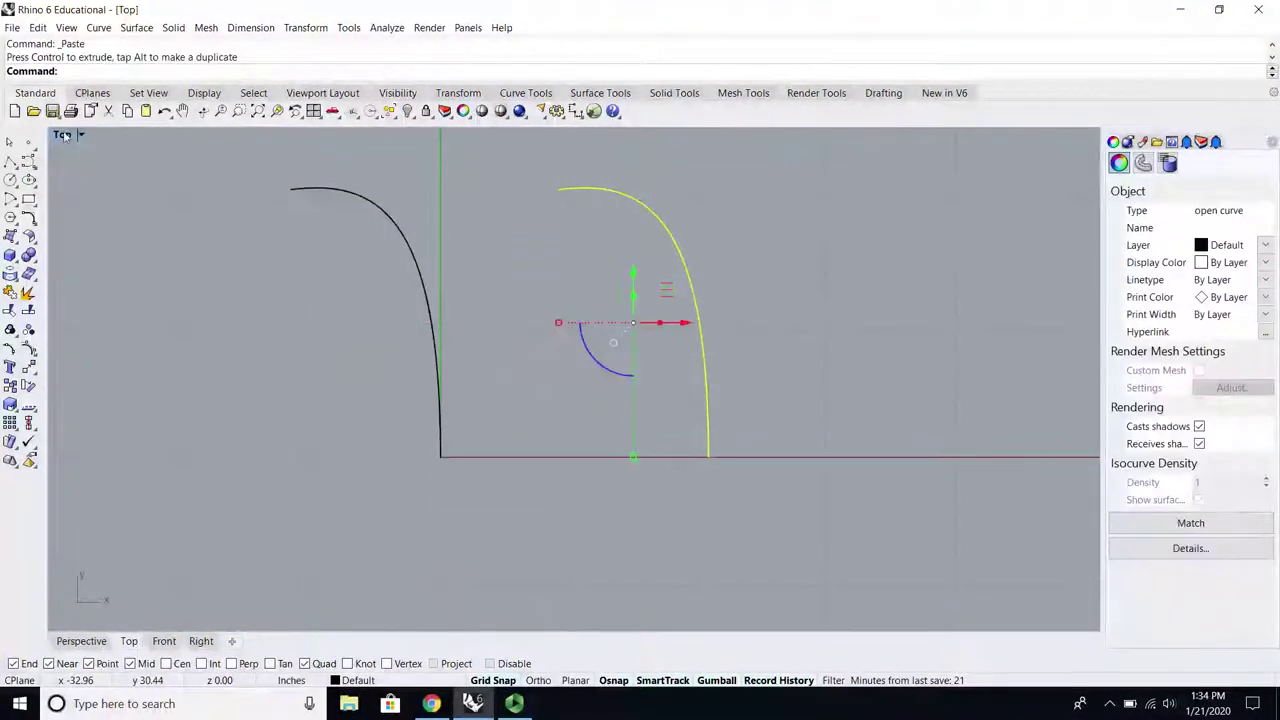
# Step: Return to the four-view layout and start a control-point curve at the copied bent curve's end on the X axis
pyautogui.doubleClick(62, 135)
pyautogui.click(643, 257)
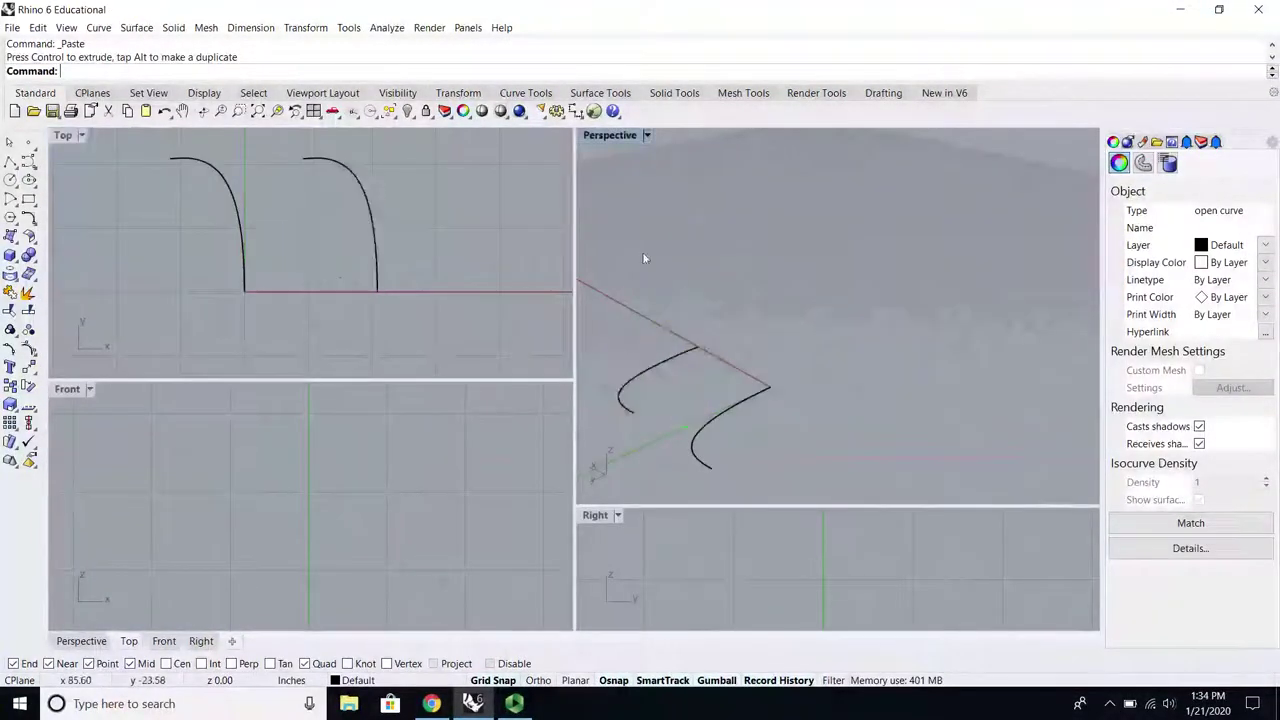
pyautogui.click(28, 161)
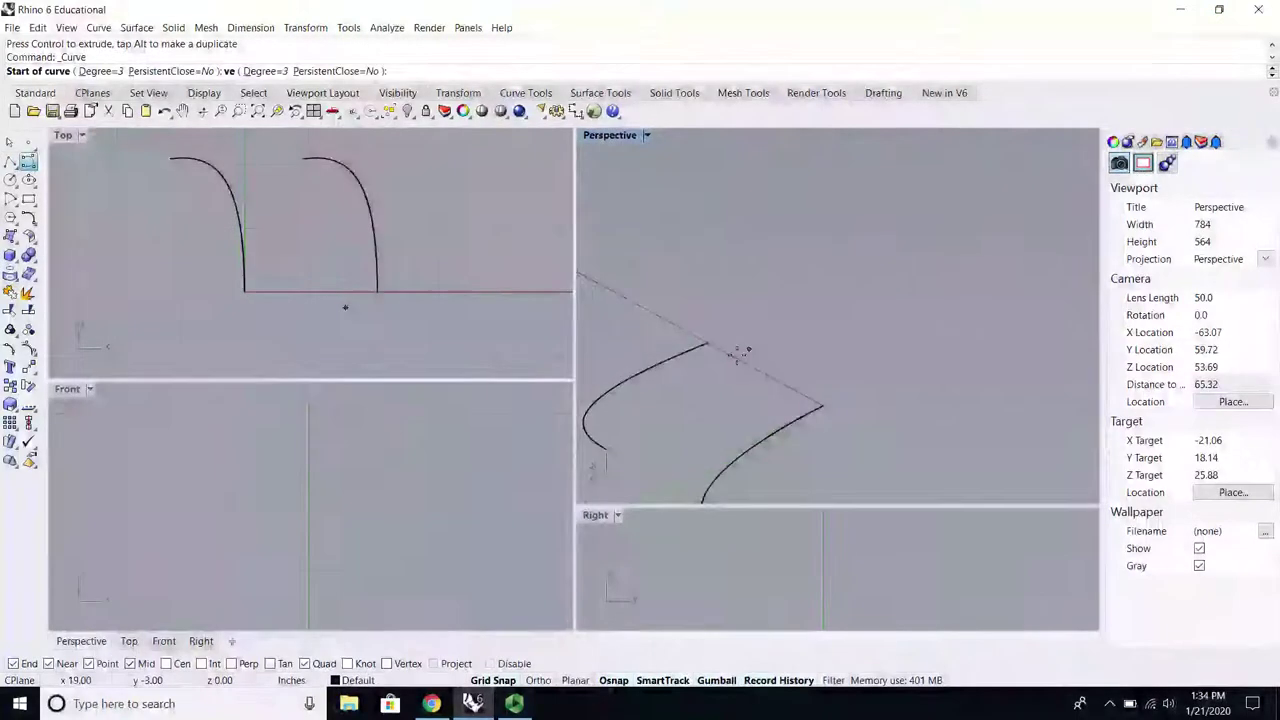
pyautogui.click(708, 343)
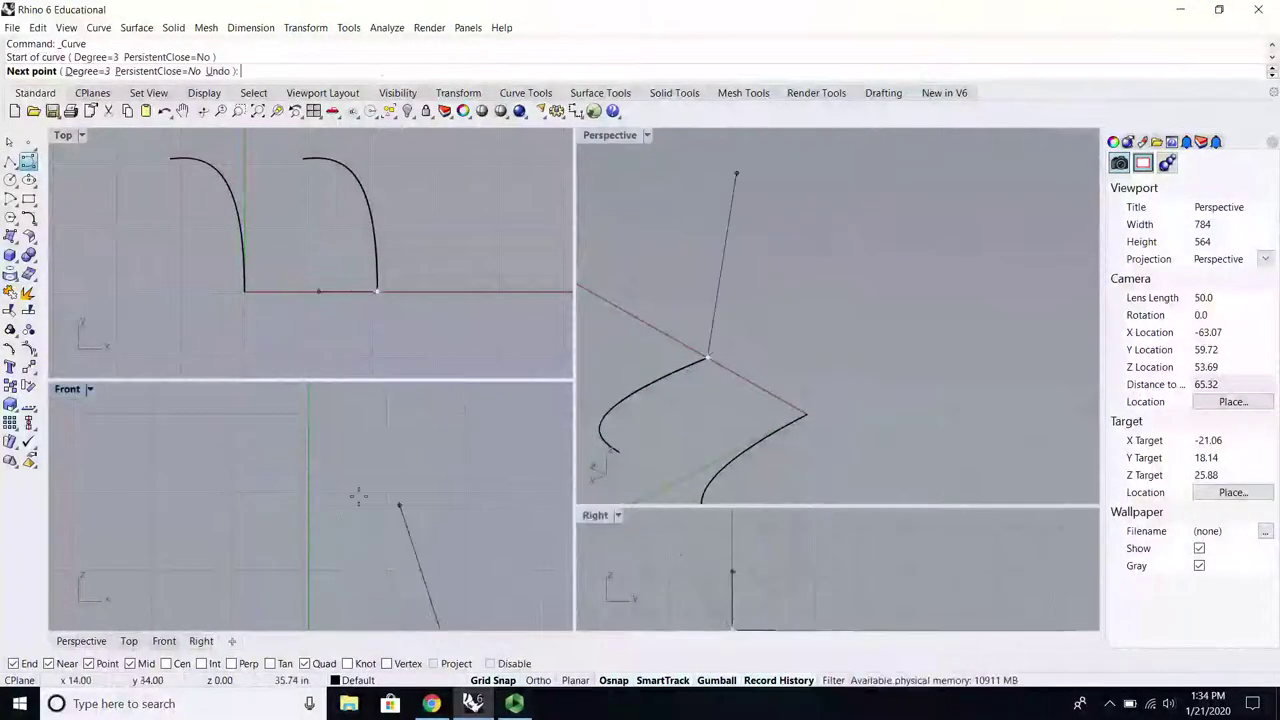
pyautogui.scroll(14, 368, 498)
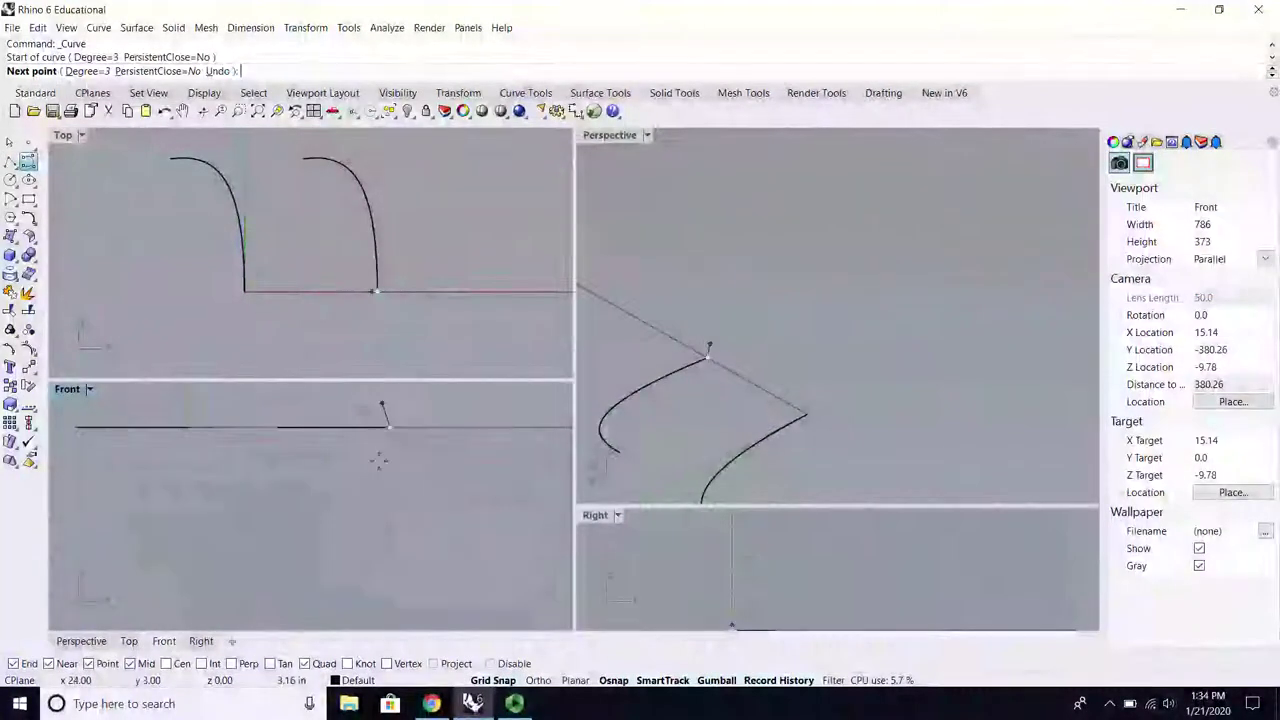
pyautogui.moveTo(388, 403); pyautogui.dragTo(391, 511, button='right')
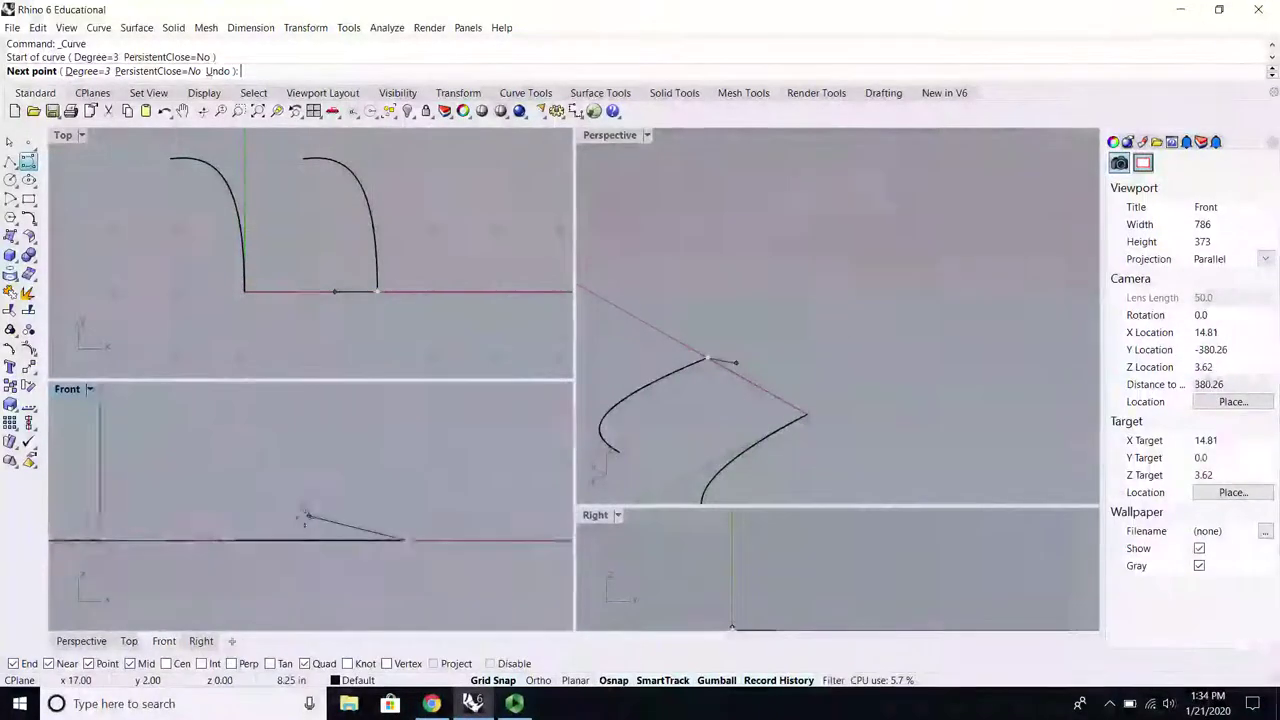
pyautogui.scroll(10, 325, 519)
pyautogui.click(392, 562)
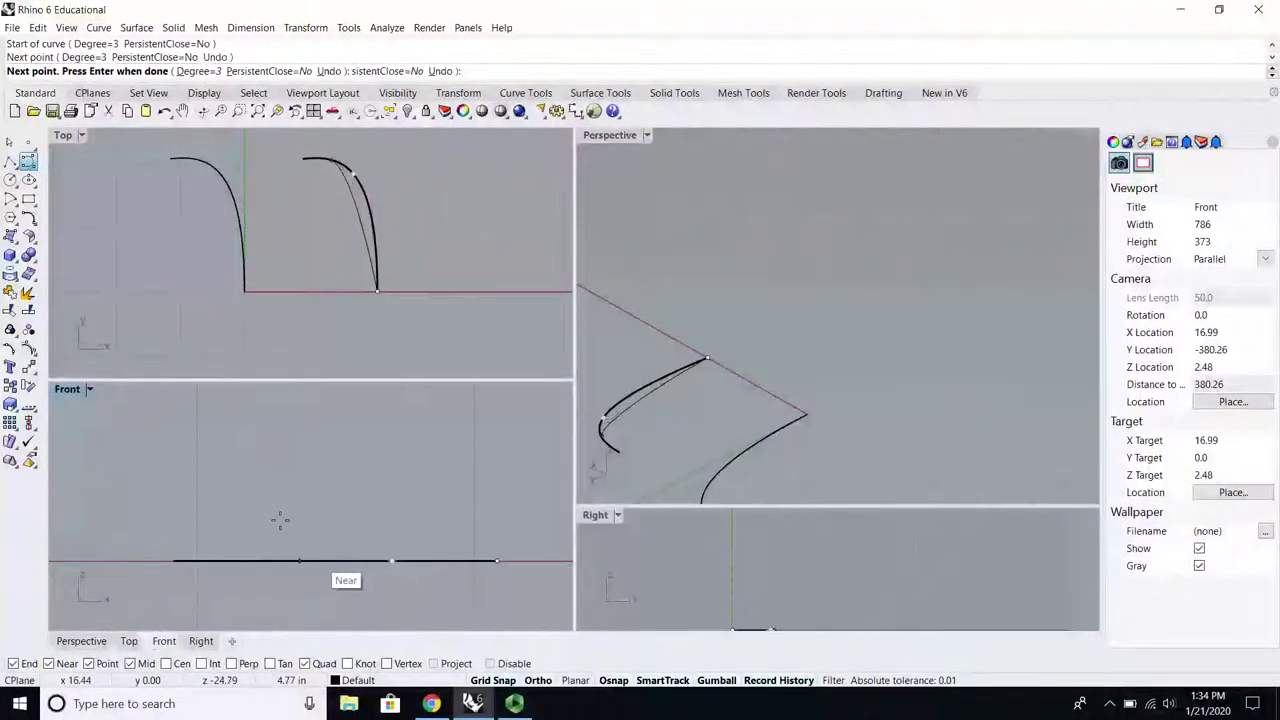
pyautogui.click(300, 559)
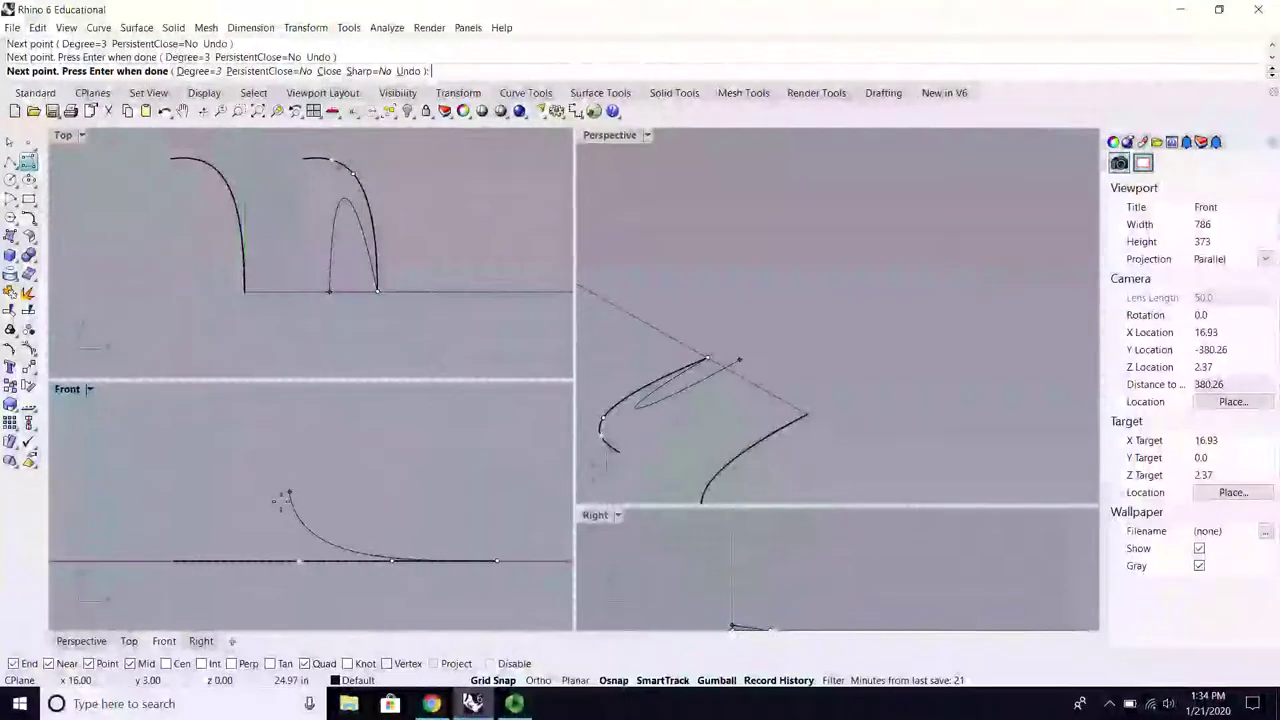
pyautogui.hotkey('ctrl', 'z')
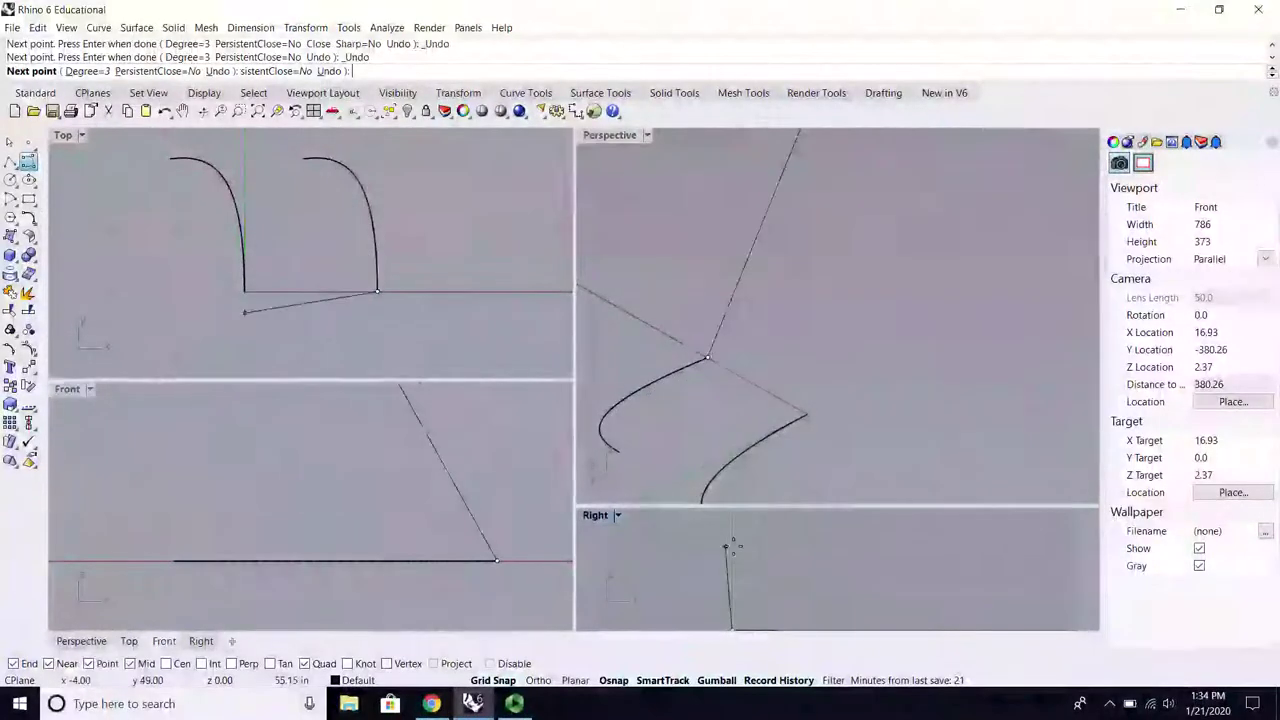
pyautogui.hotkey('ctrl', 'z')
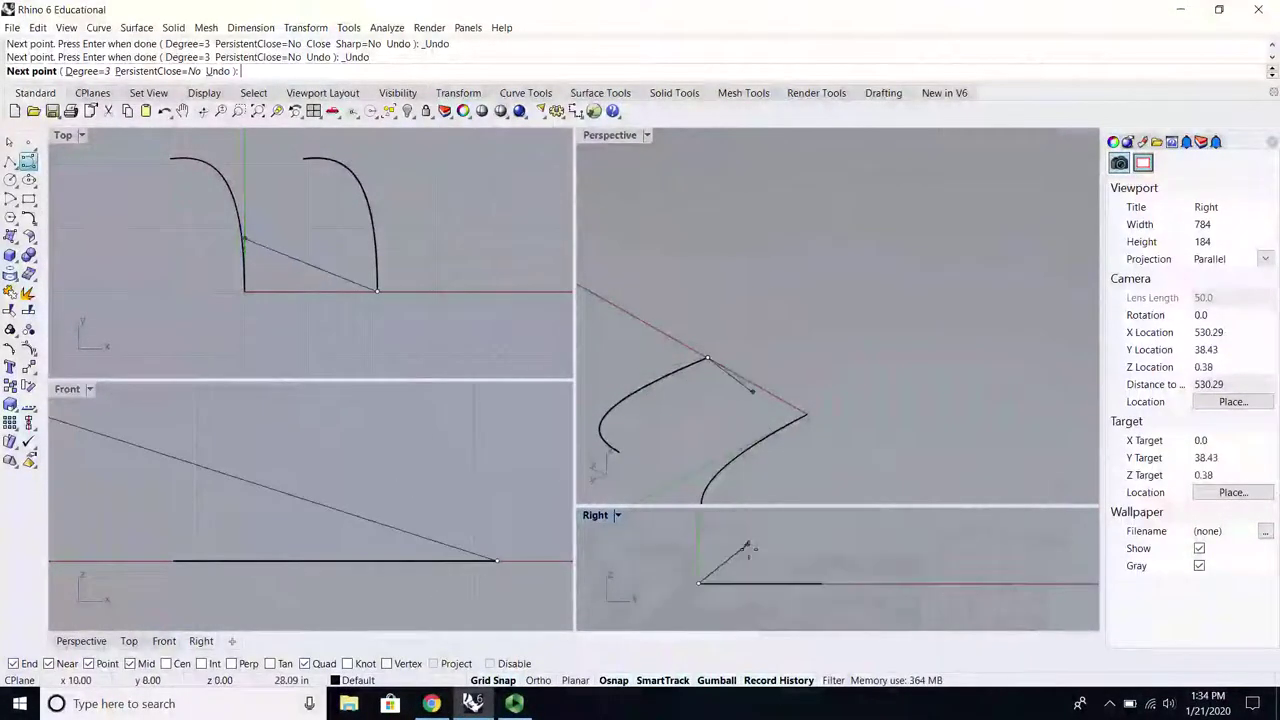
# Step: Complete the curve in the Right view with two points along the base line and an end point directly above the last one
pyautogui.scroll(2, 748, 582)
pyautogui.click(718, 584)
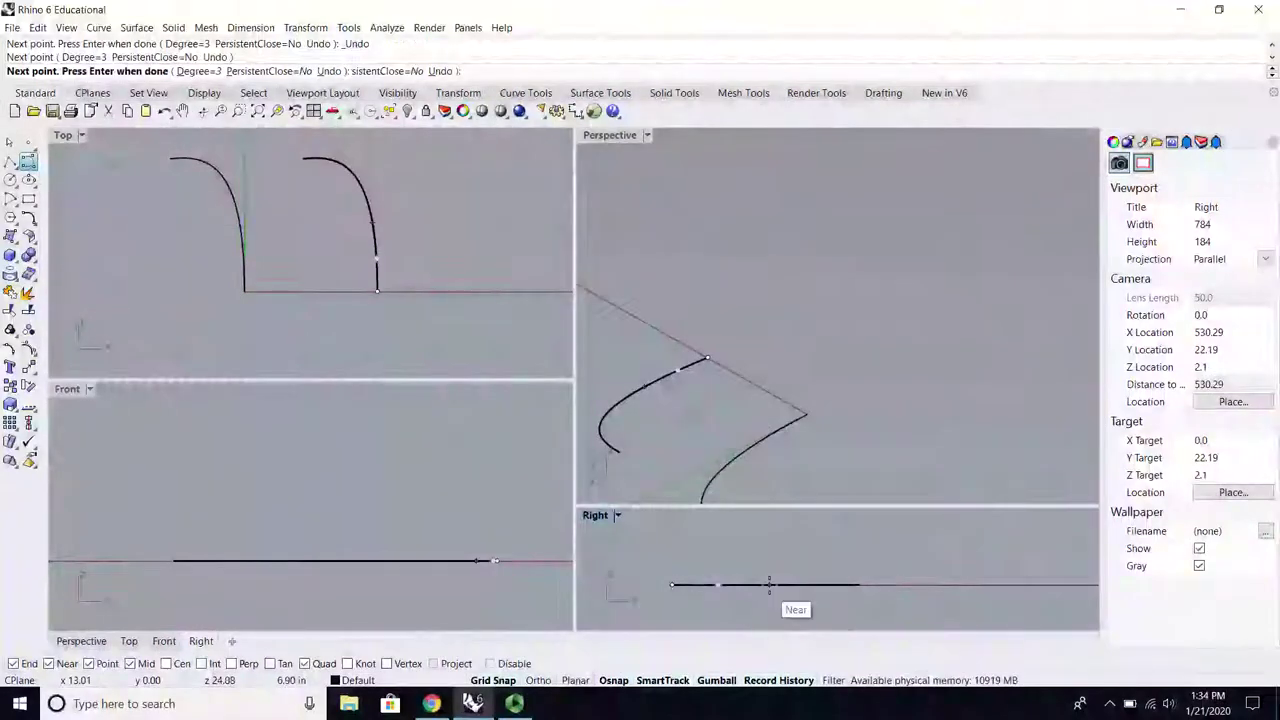
pyautogui.click(769, 584)
pyautogui.click(761, 540)
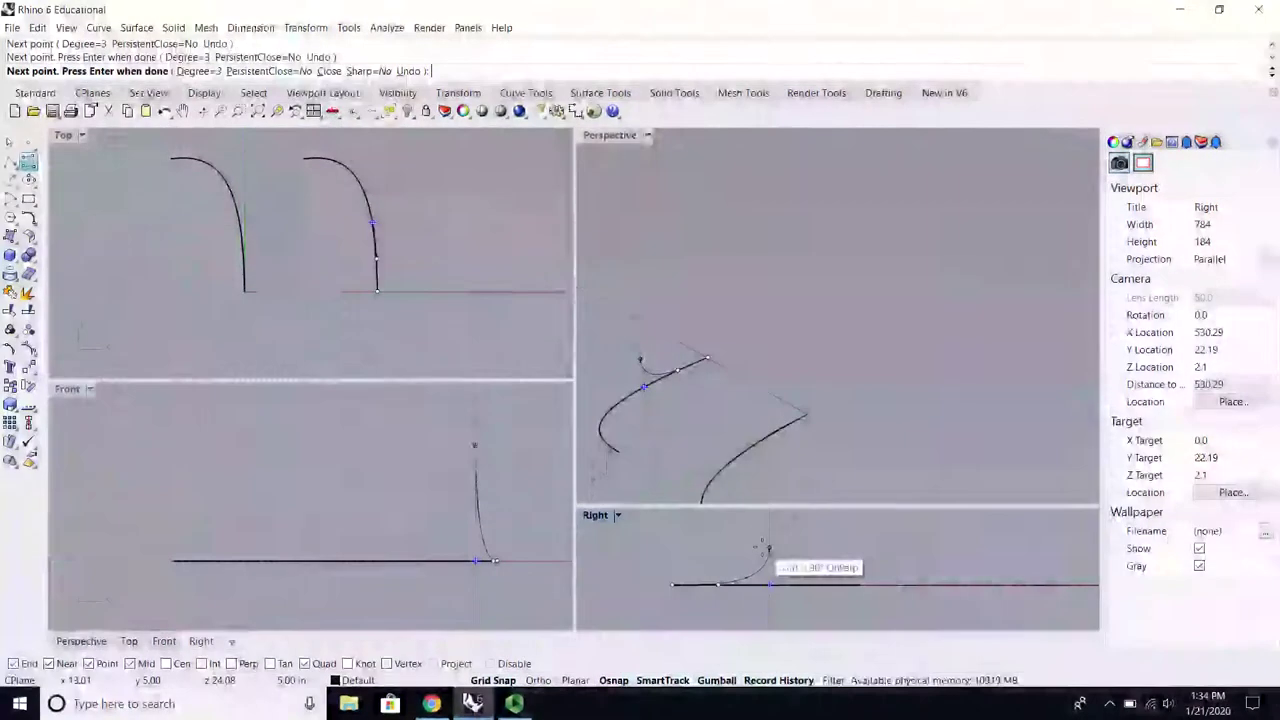
pyautogui.press('Return')
# Step: Maximize the Perspective view and examine how the small hooked curve sits relative to the two bent curves
pyautogui.doubleClick(602, 136)
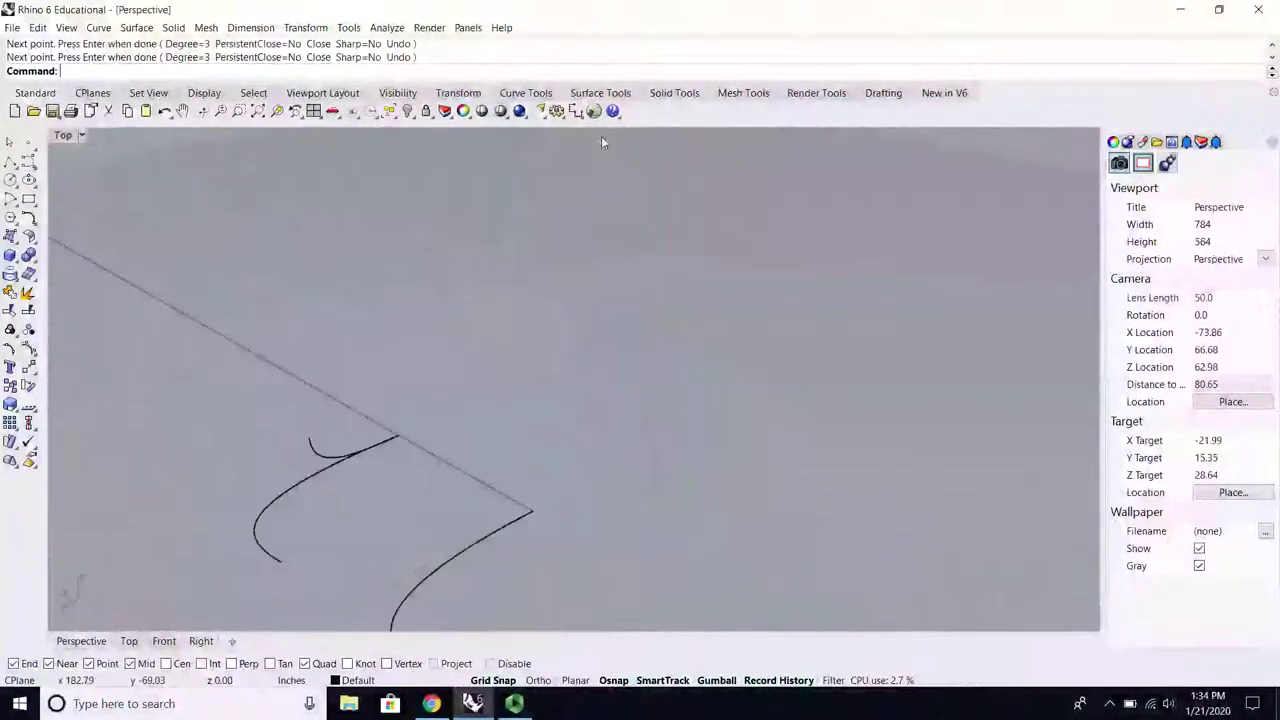
pyautogui.scroll(-4, 460, 432)
pyautogui.scroll(6, 450, 436)
pyautogui.moveTo(420, 441); pyautogui.dragTo(645, 380, button='right')
pyautogui.scroll(-2, 472, 449)
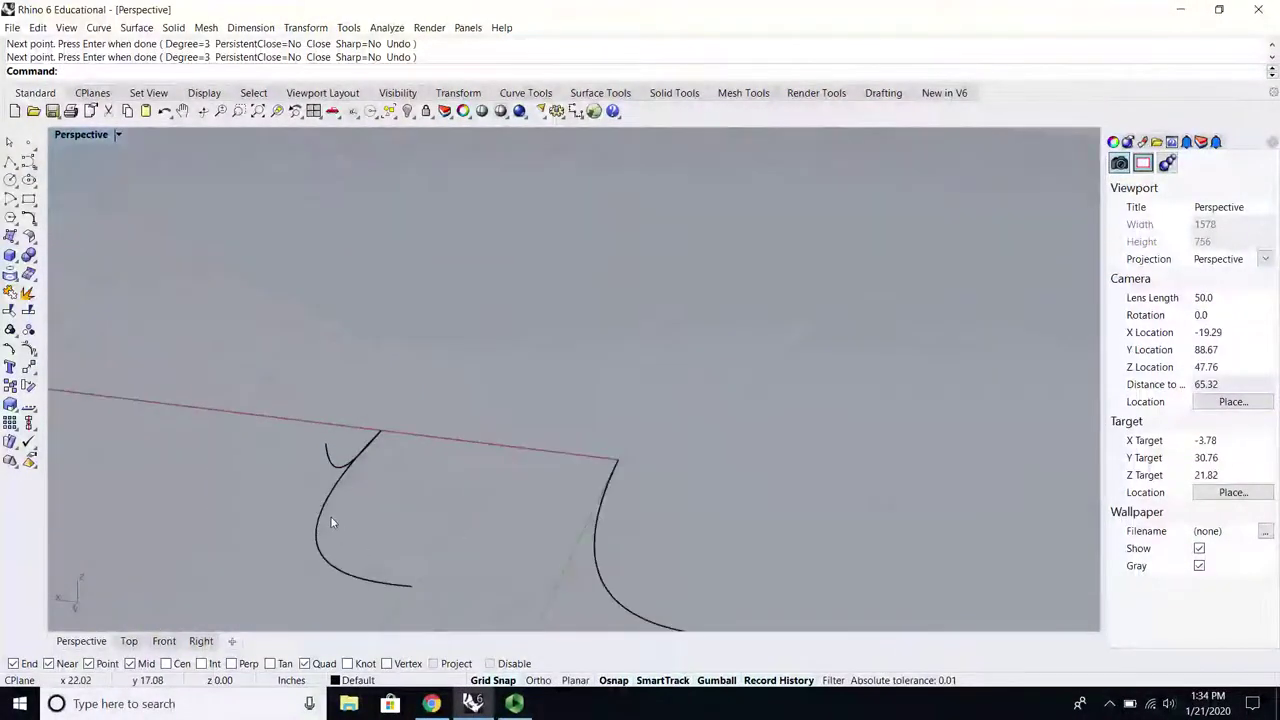
pyautogui.click(341, 468)
pyautogui.click(380, 505)
pyautogui.scroll(-8, 384, 495)
pyautogui.moveTo(459, 504); pyautogui.dragTo(358, 487, button='right')
pyautogui.scroll(4, 484, 470)
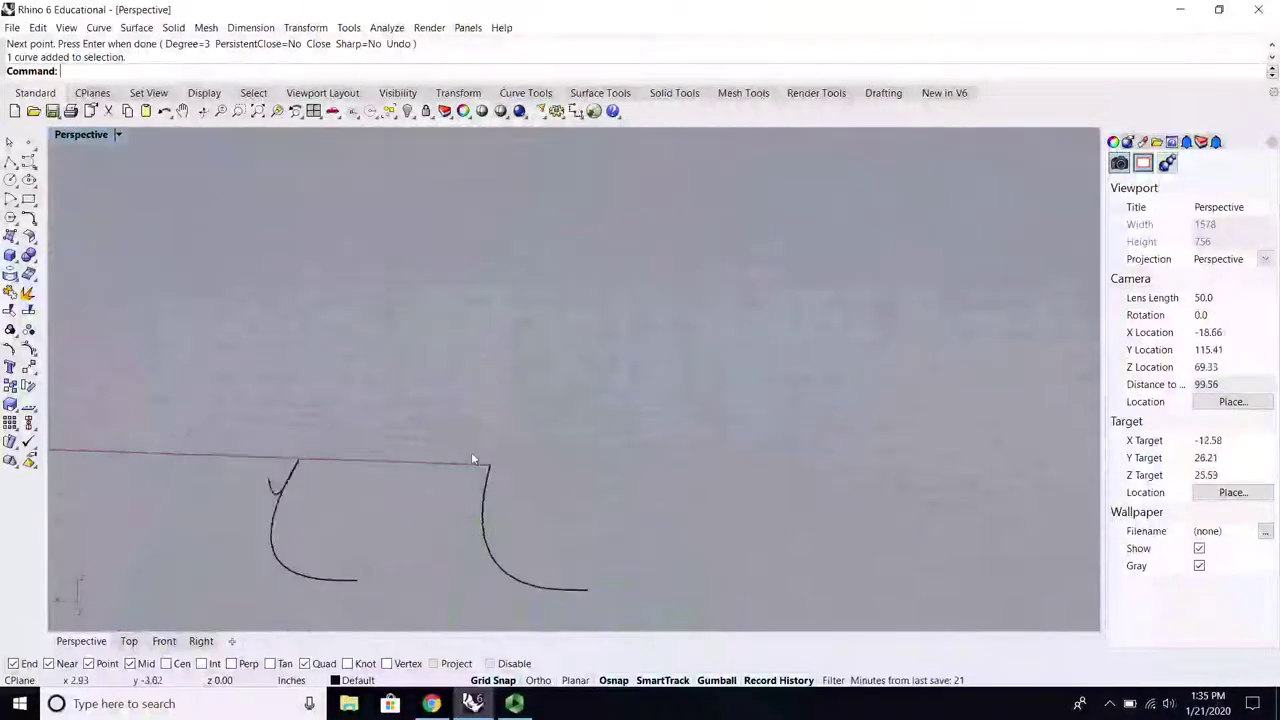
pyautogui.moveTo(472, 454); pyautogui.dragTo(506, 457, button='right')
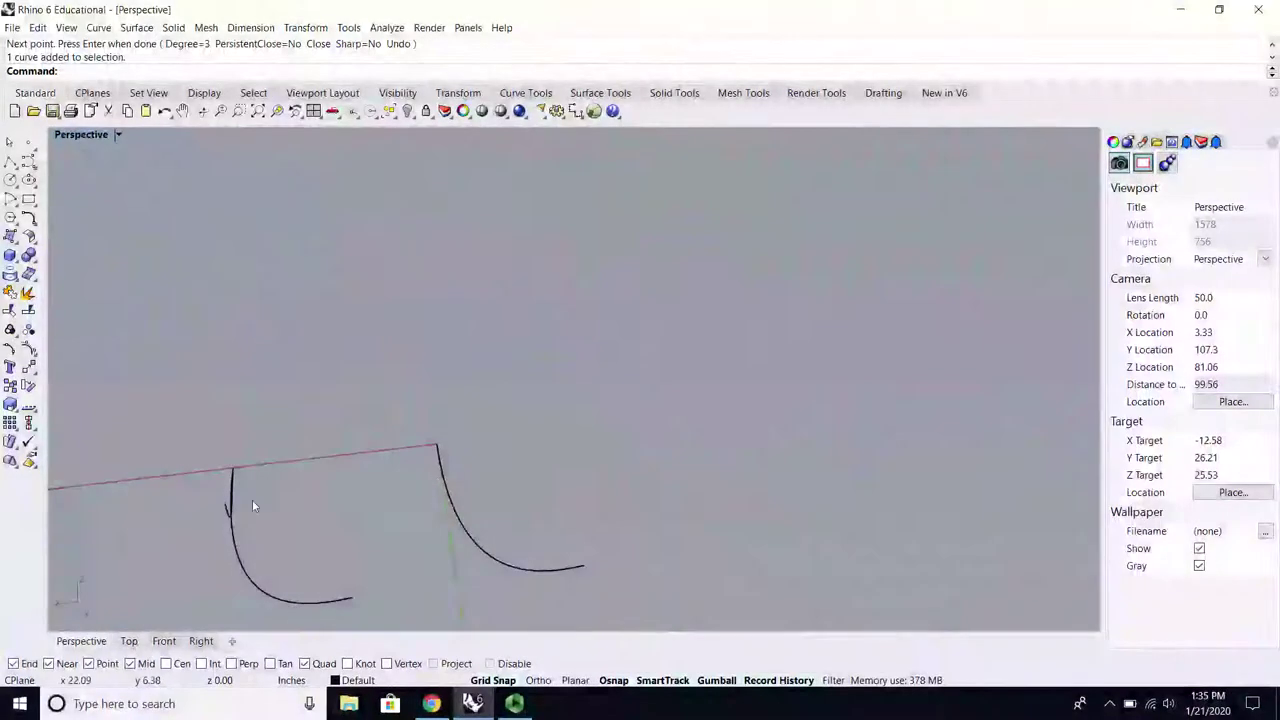
pyautogui.moveTo(252, 505); pyautogui.dragTo(266, 549, button='right')
# Step: Rotate the small hooked curve about its end on the X axis so it runs along that axis toward the origin
pyautogui.click(267, 555)
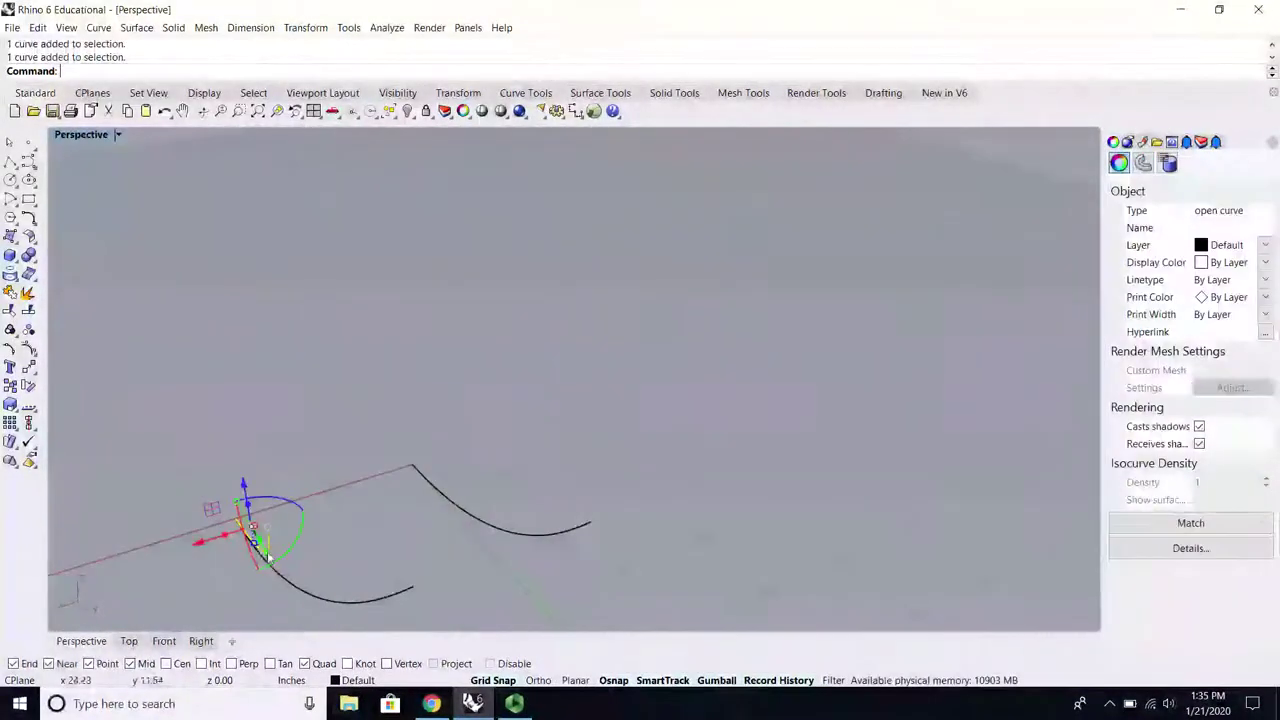
pyautogui.click(277, 112)
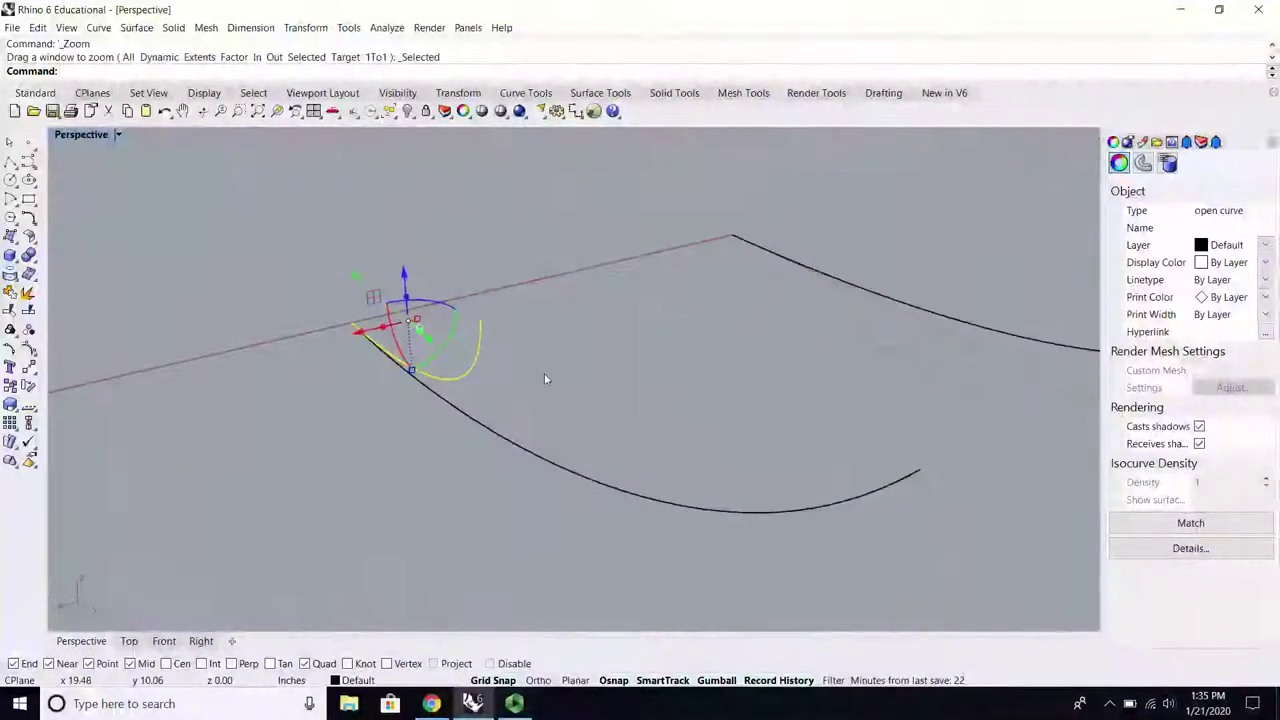
pyautogui.moveTo(544, 379)
pyautogui.mouseDown(button='right')
pyautogui.moveTo(651, 277)
pyautogui.moveTo(520, 434)
pyautogui.moveTo(572, 401)
pyautogui.moveTo(556, 378)
pyautogui.mouseUp(button='right')
pyautogui.click(550, 385)
pyautogui.click(491, 407)
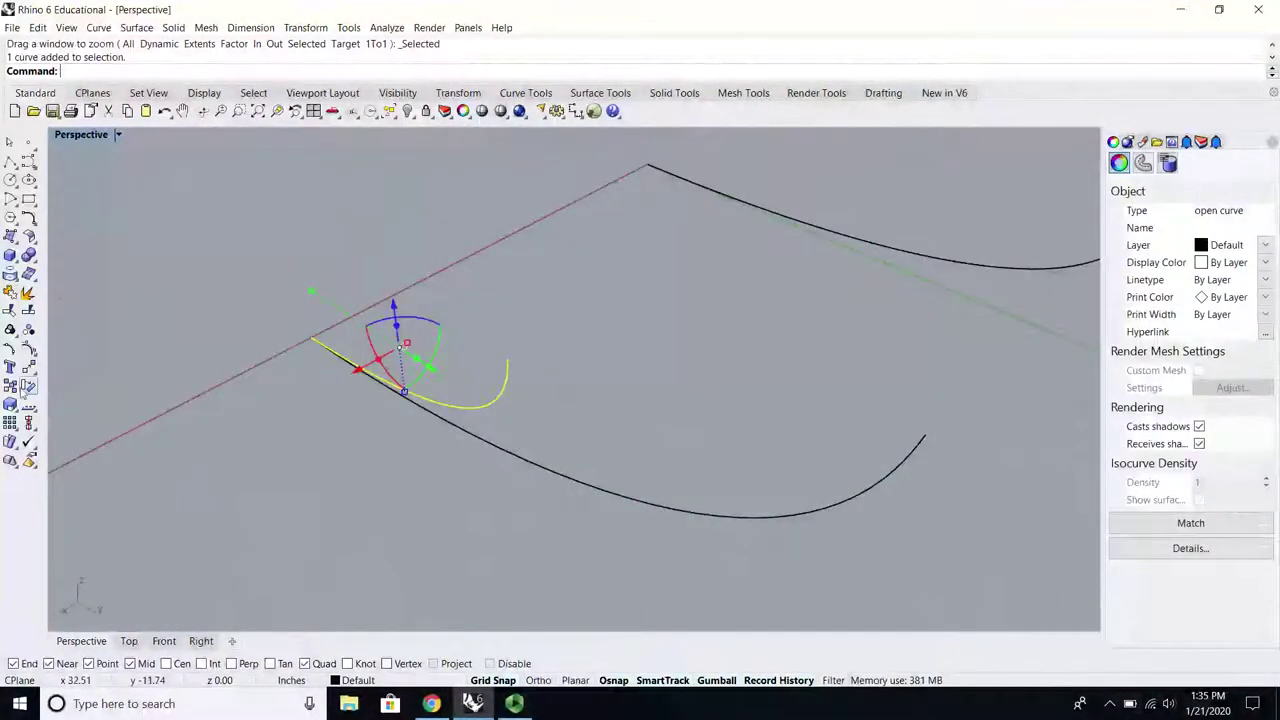
pyautogui.click(28, 368)
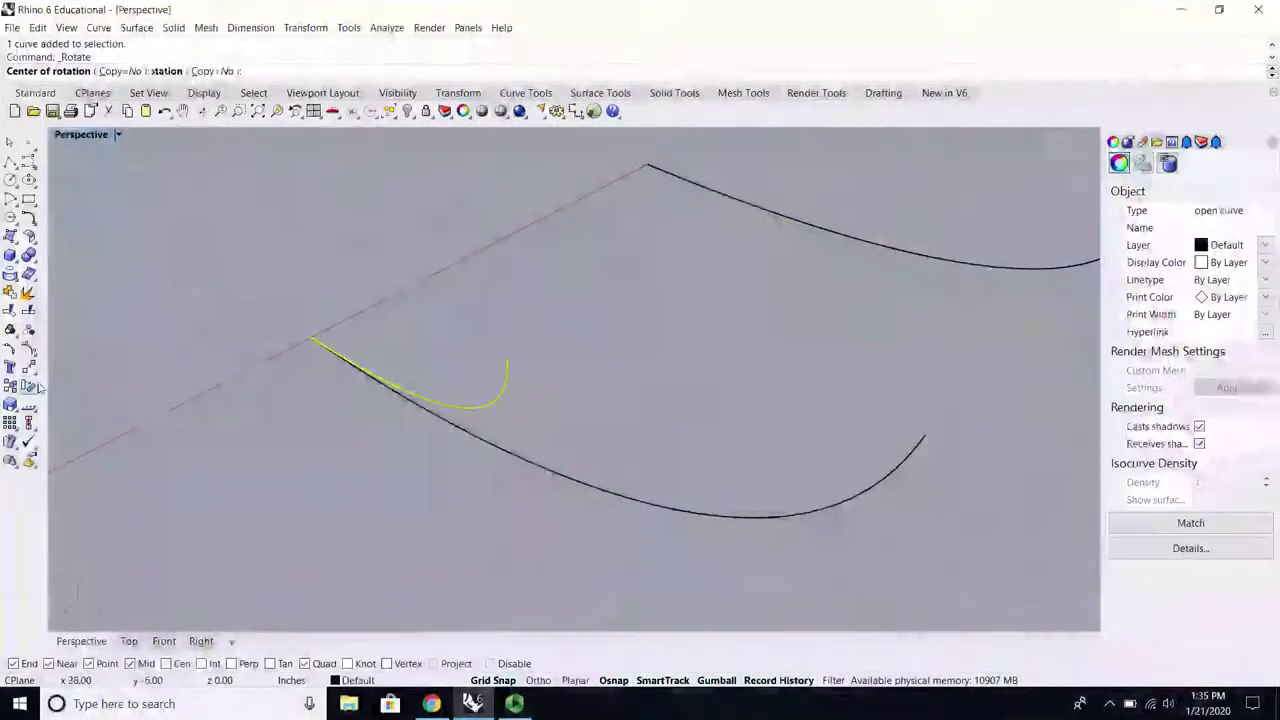
pyautogui.click(312, 338)
pyautogui.click(218, 385)
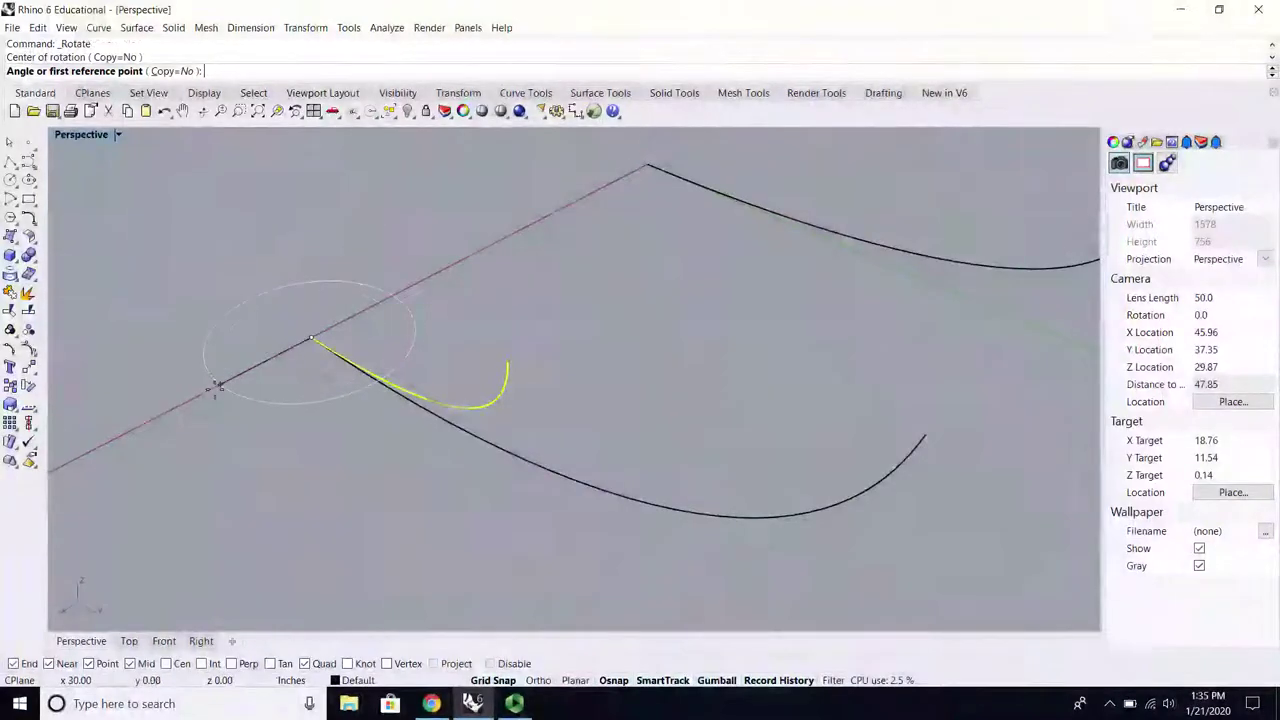
pyautogui.click(540, 484)
# Step: Copy the rotated hooked curve from its end on the X axis to the base of the bent curve at the origin
pyautogui.moveTo(546, 526); pyautogui.dragTo(614, 393, button='right')
pyautogui.click(484, 299)
pyautogui.scroll(-3, 343, 389)
pyautogui.moveTo(343, 389); pyautogui.dragTo(354, 403, button='right')
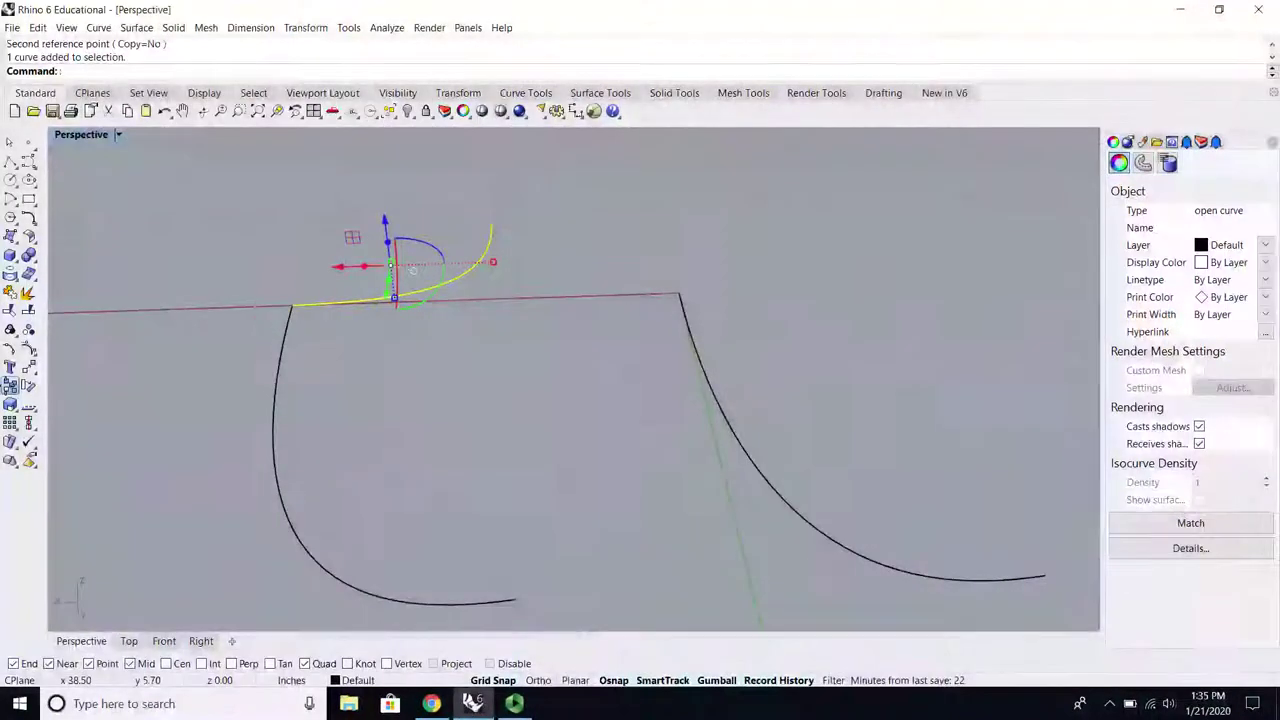
pyautogui.click(10, 386)
pyautogui.click(292, 305)
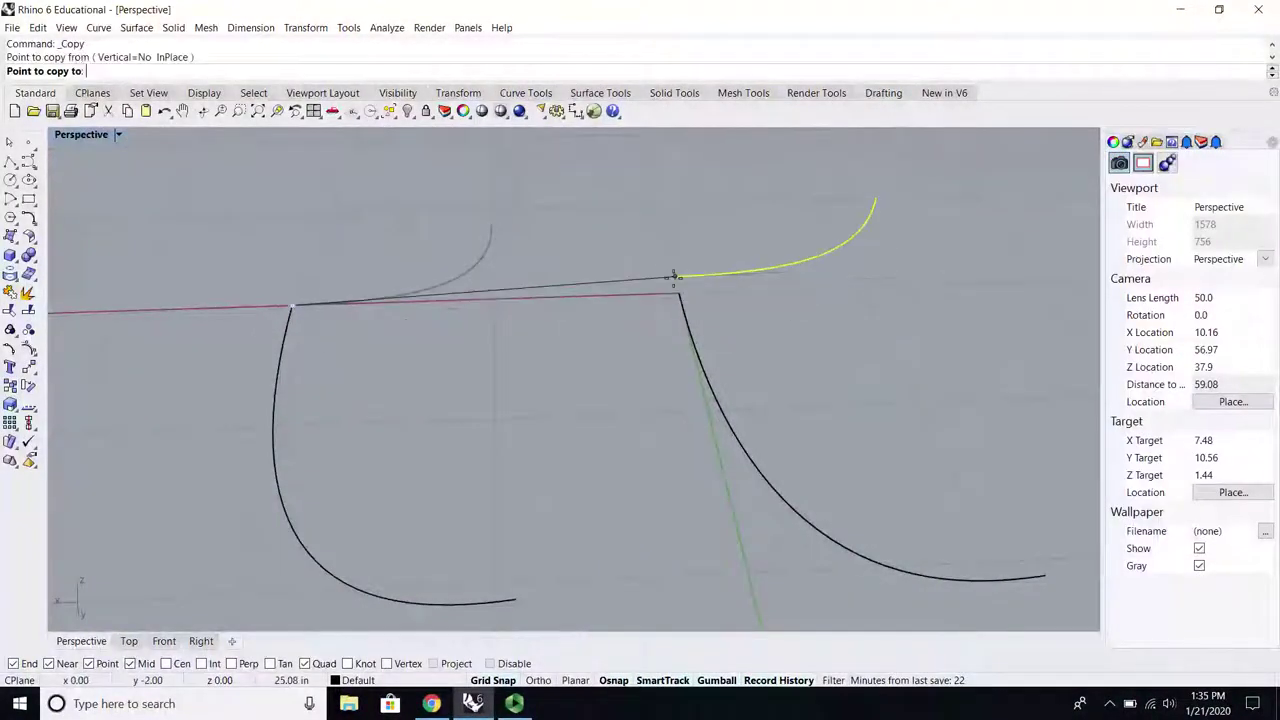
pyautogui.click(684, 300)
pyautogui.moveTo(684, 300); pyautogui.dragTo(586, 354, button='right')
pyautogui.click(500, 371)
# Step: Extrude the hooked curve at the origin along the bent curve that meets it, using Extrude Curve Along Curve
pyautogui.scroll(-3, 586, 354)
pyautogui.scroll(3, 646, 397)
pyautogui.moveTo(647, 397); pyautogui.dragTo(600, 390, button='right')
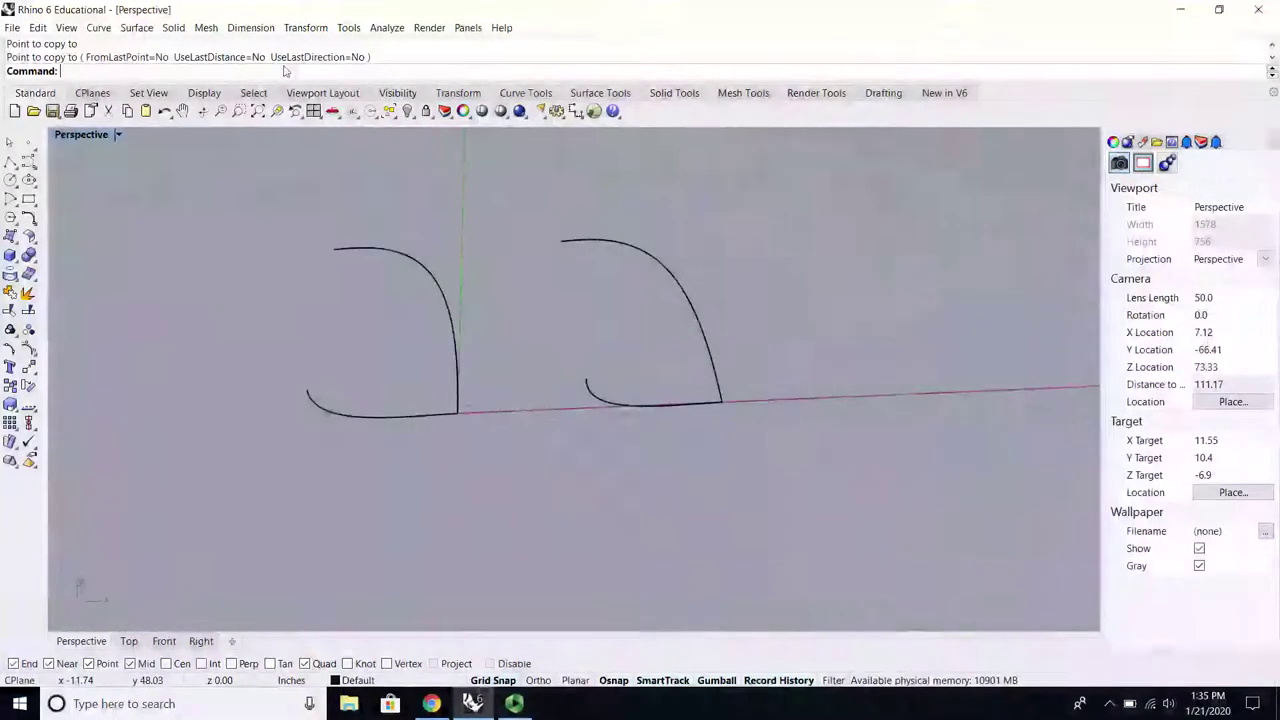
pyautogui.click(148, 29)
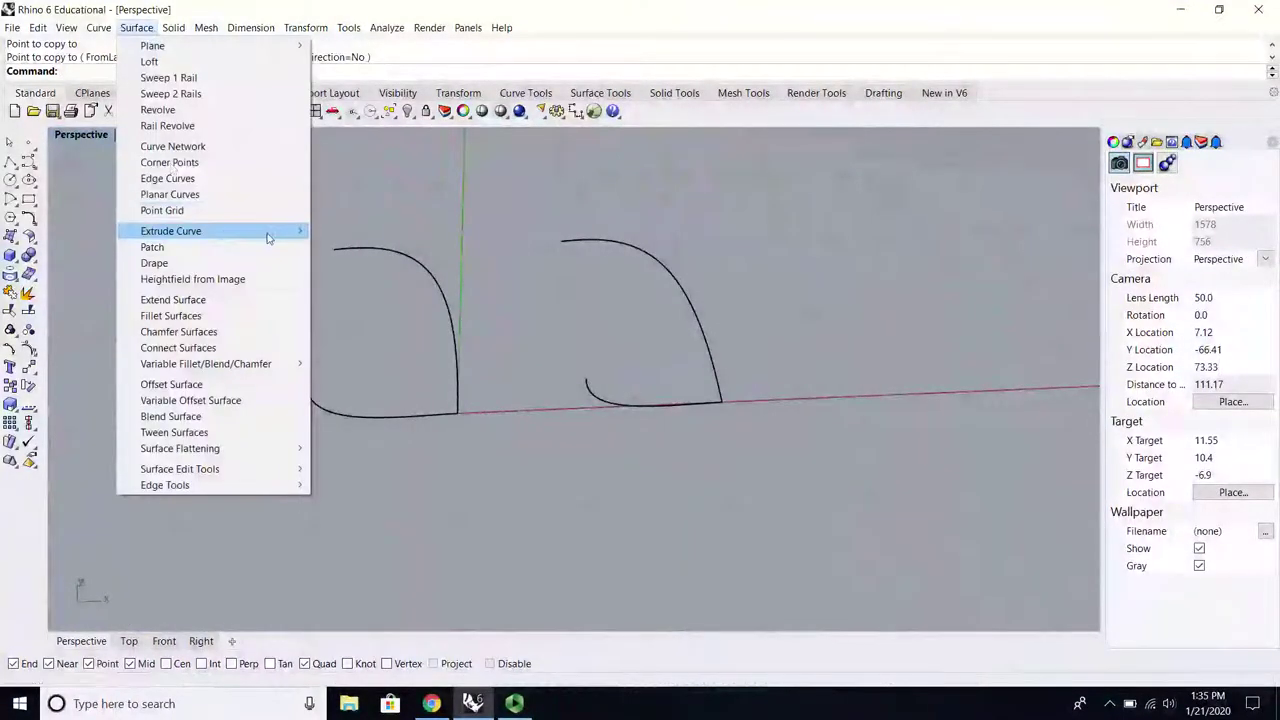
pyautogui.moveTo(268, 234)
pyautogui.click(355, 247)
pyautogui.scroll(2, 260, 285)
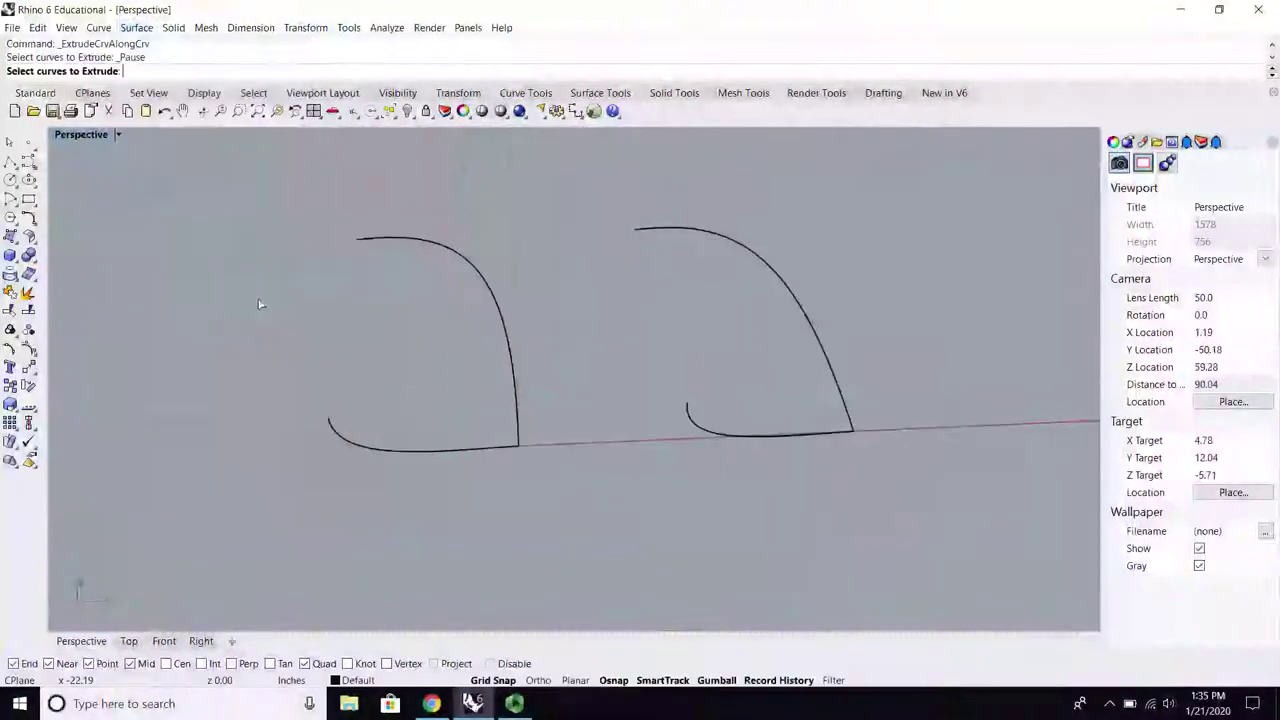
pyautogui.scroll(2, 367, 435)
pyautogui.scroll(-2, 372, 436)
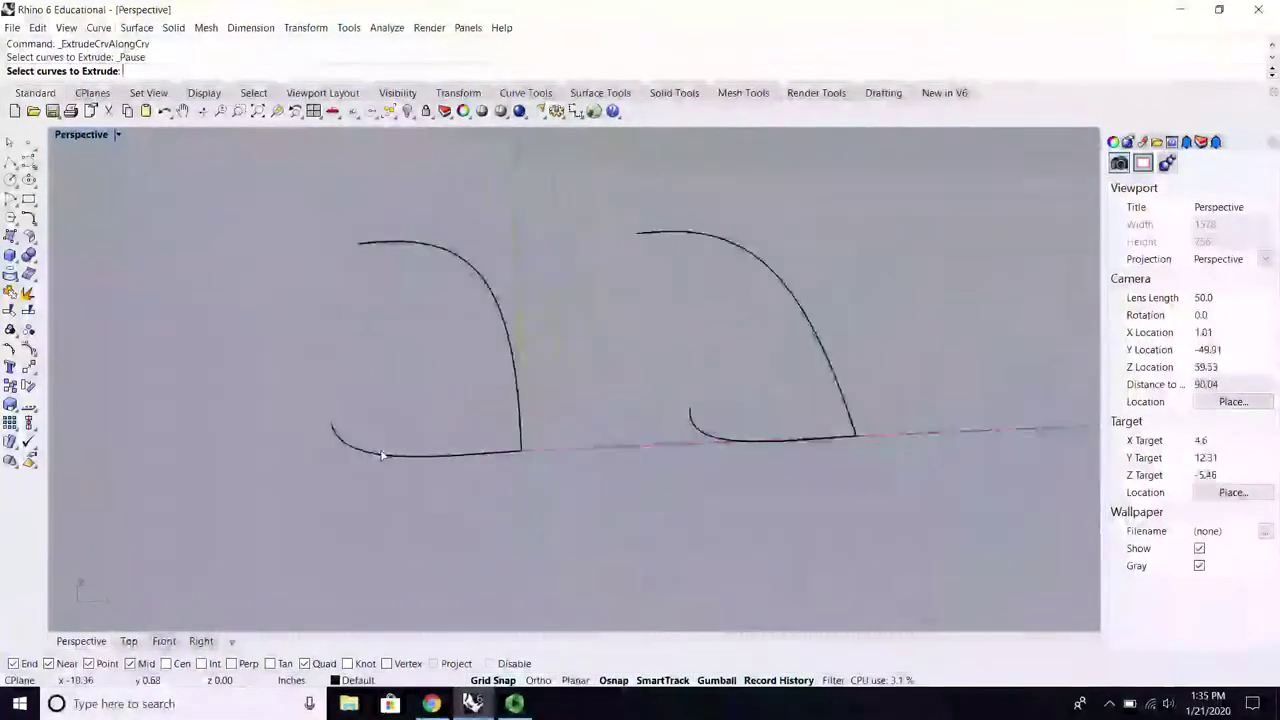
pyautogui.scroll(2, 342, 262)
pyautogui.scroll(-2, 354, 363)
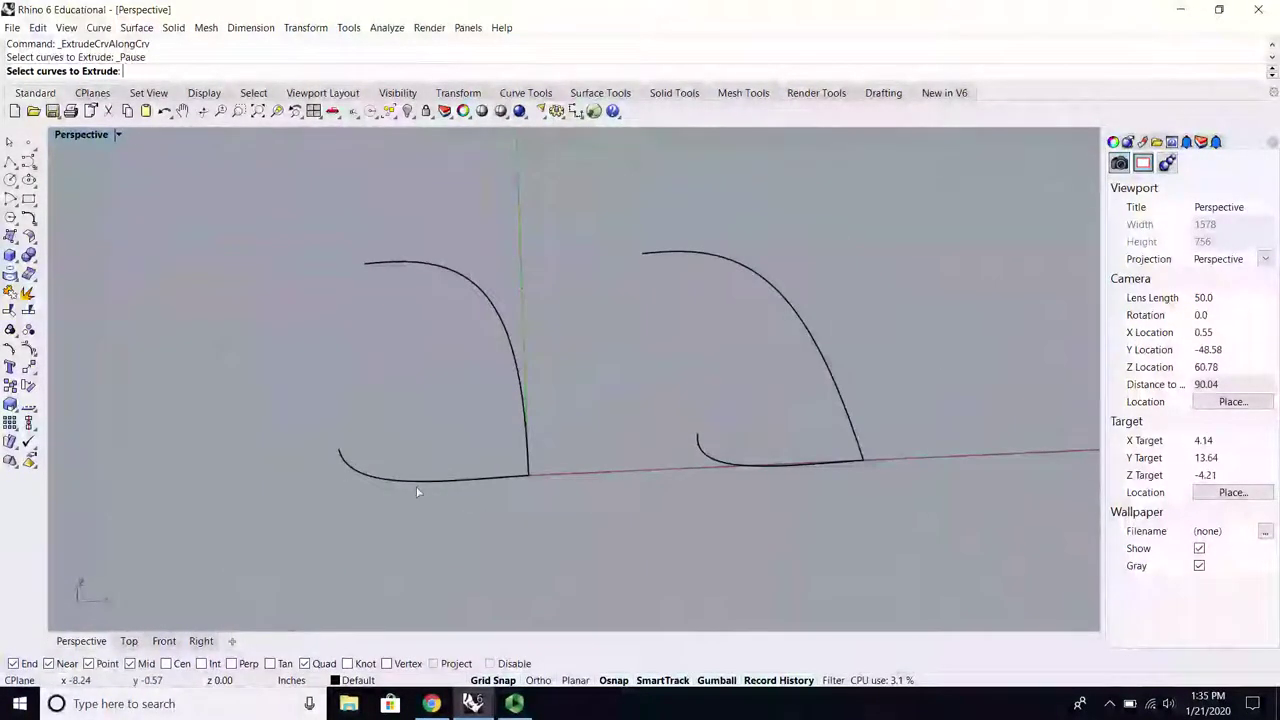
pyautogui.click(448, 478)
pyautogui.press('Return')
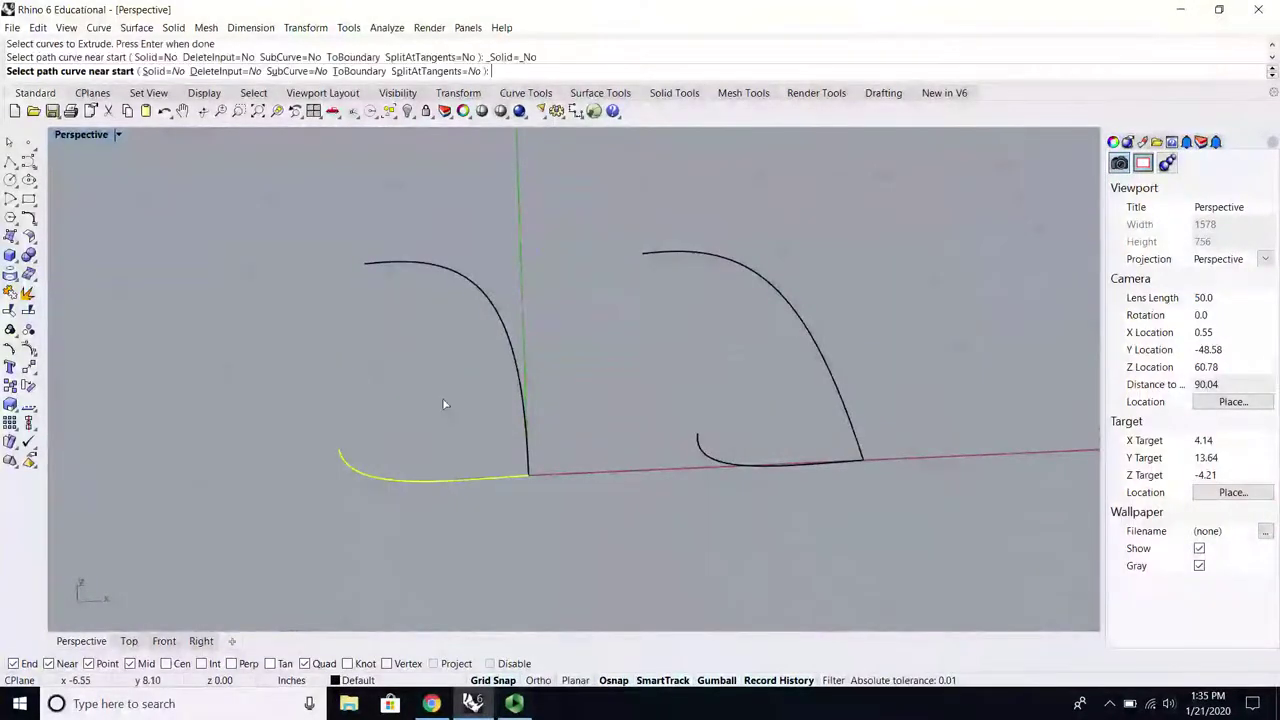
pyautogui.click(513, 349)
# Step: Create a Sweep 1 Rail surface with the second bent curve as rail and its hooked curve as cross section
pyautogui.moveTo(513, 349); pyautogui.dragTo(374, 352, button='right')
pyautogui.moveTo(534, 266); pyautogui.dragTo(281, 27, button='right')
pyautogui.click(150, 30)
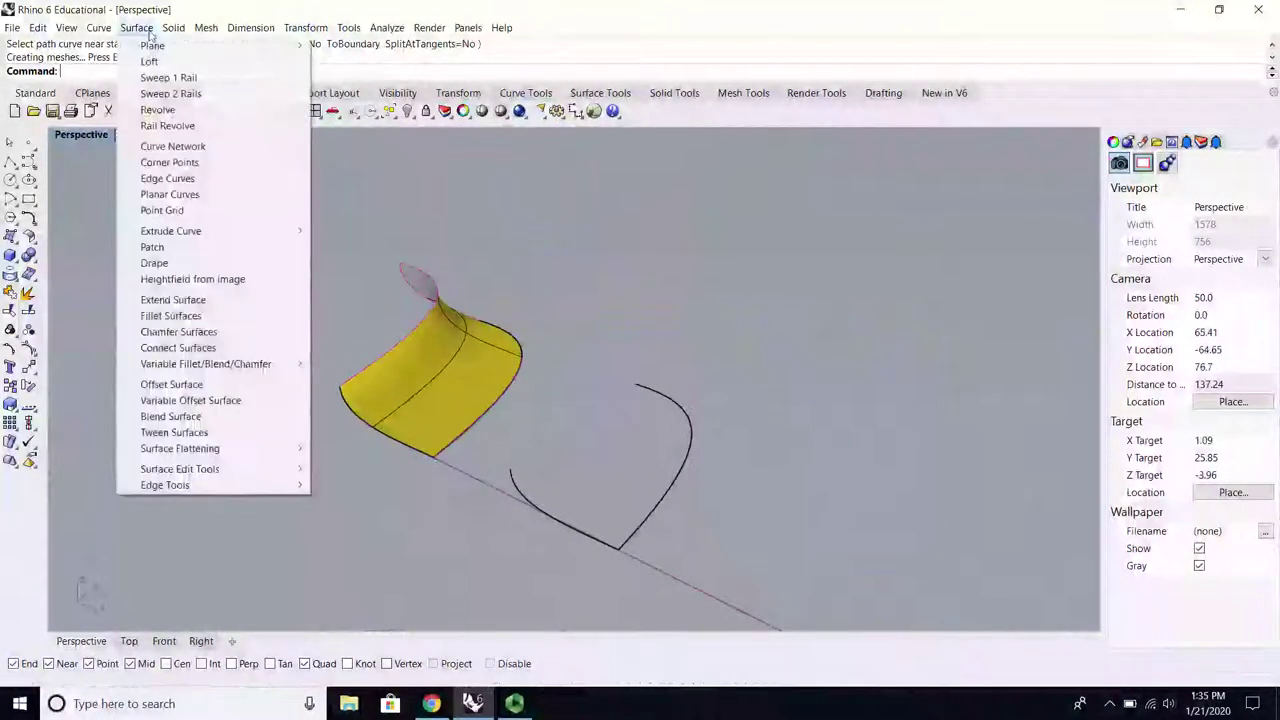
pyautogui.click(185, 77)
pyautogui.keyDown('shift'); pyautogui.moveTo(727, 612); pyautogui.dragTo(613, 508, button='right'); pyautogui.keyUp('shift')
pyautogui.scroll(2, 457, 324)
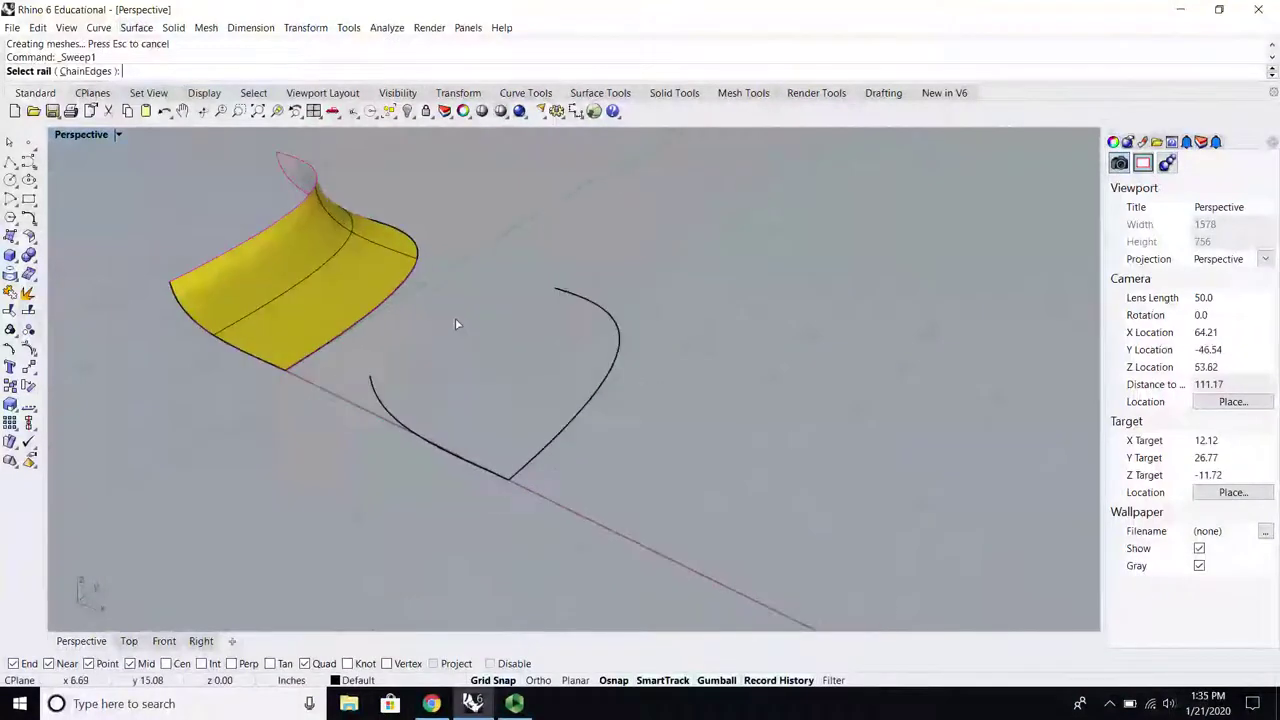
pyautogui.click(557, 443)
pyautogui.click(419, 440)
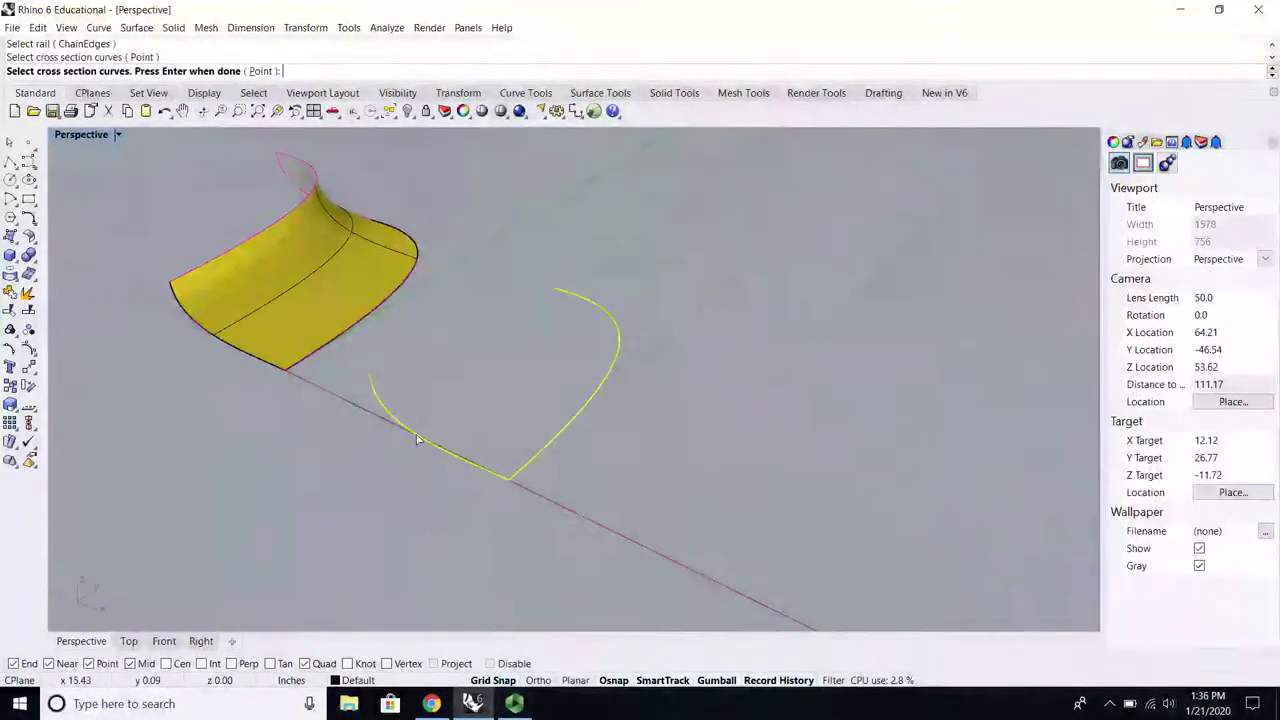
pyautogui.press('Return')
pyautogui.click(858, 518)
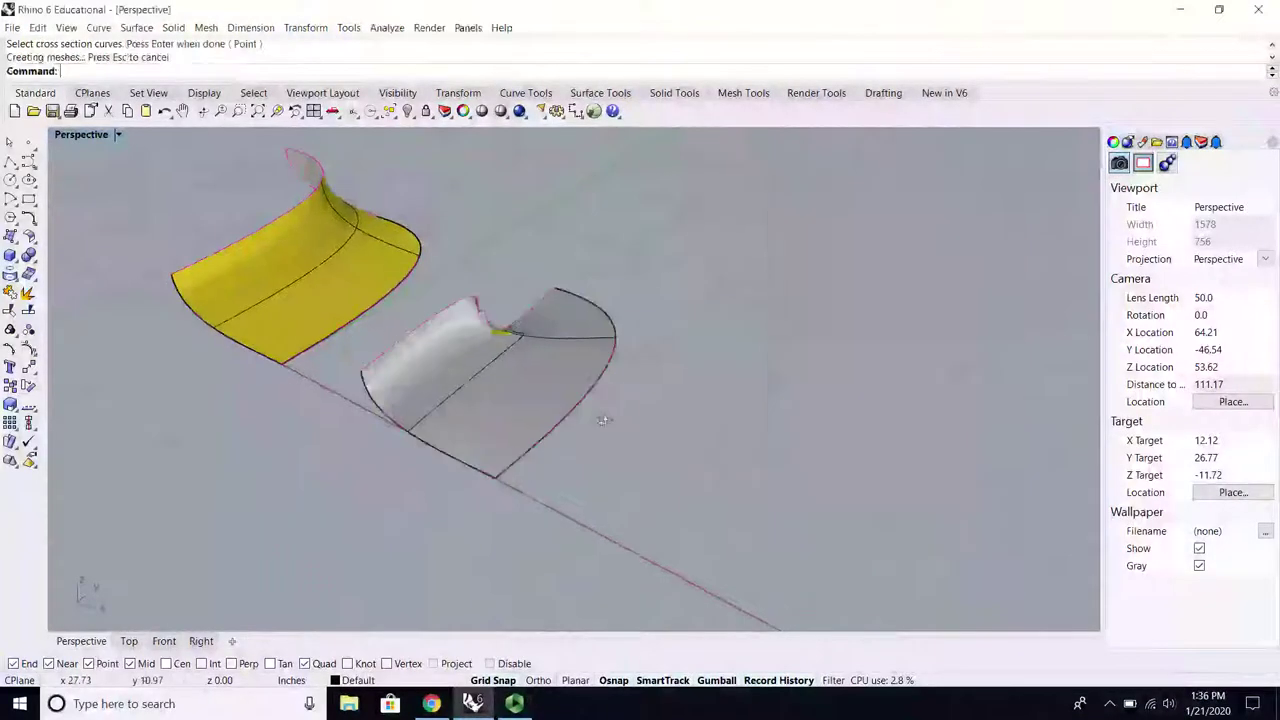
# Step: Mirror the second bent curve across a vertical plane through its base on the X axis, keeping a copy bending away from its surface
pyautogui.moveTo(602, 420); pyautogui.dragTo(529, 479, button='right')
pyautogui.scroll(4, 388, 413)
pyautogui.moveTo(391, 414); pyautogui.dragTo(294, 254, button='right')
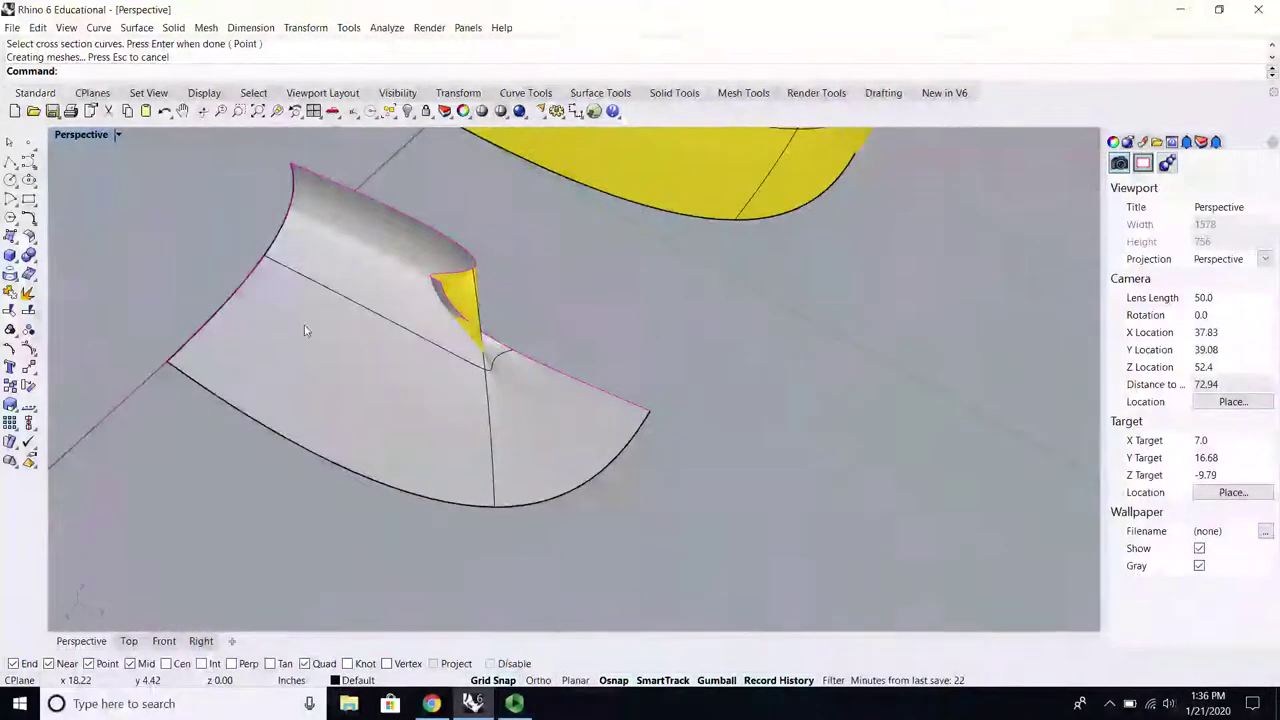
pyautogui.moveTo(490, 408); pyautogui.dragTo(743, 406, button='right')
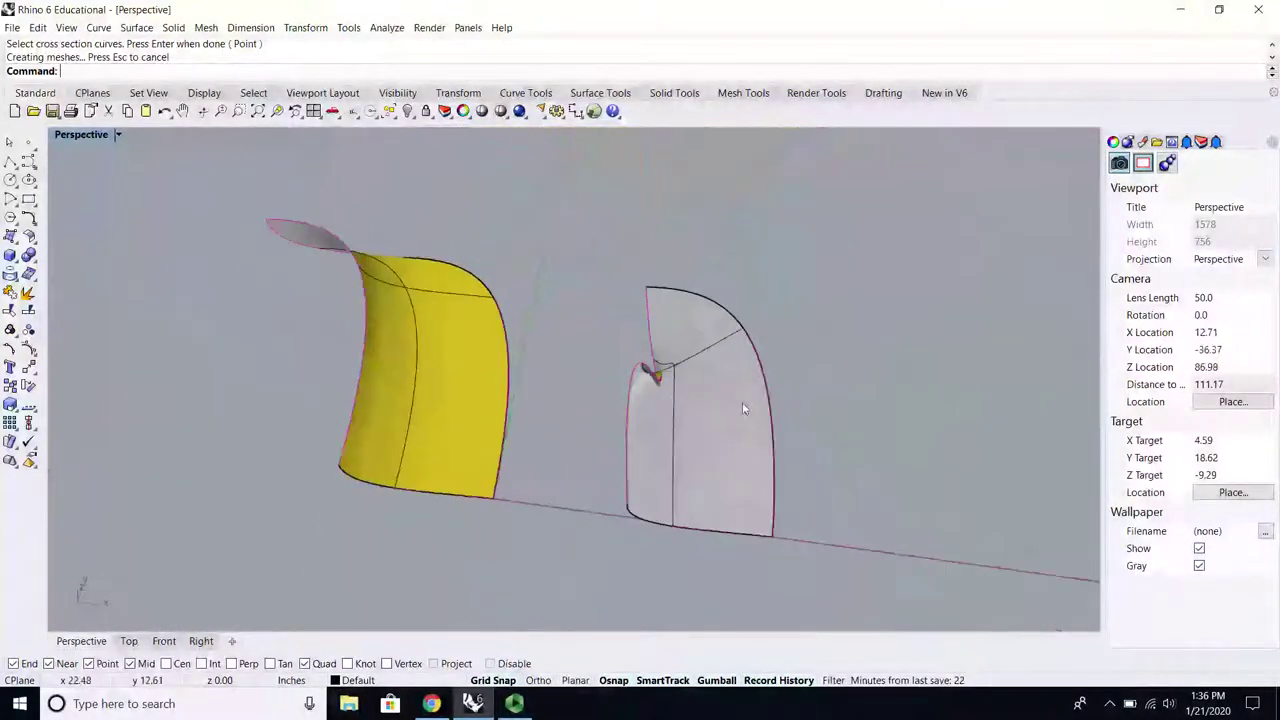
pyautogui.click(679, 295)
pyautogui.click(722, 333)
pyautogui.write('Mirror')
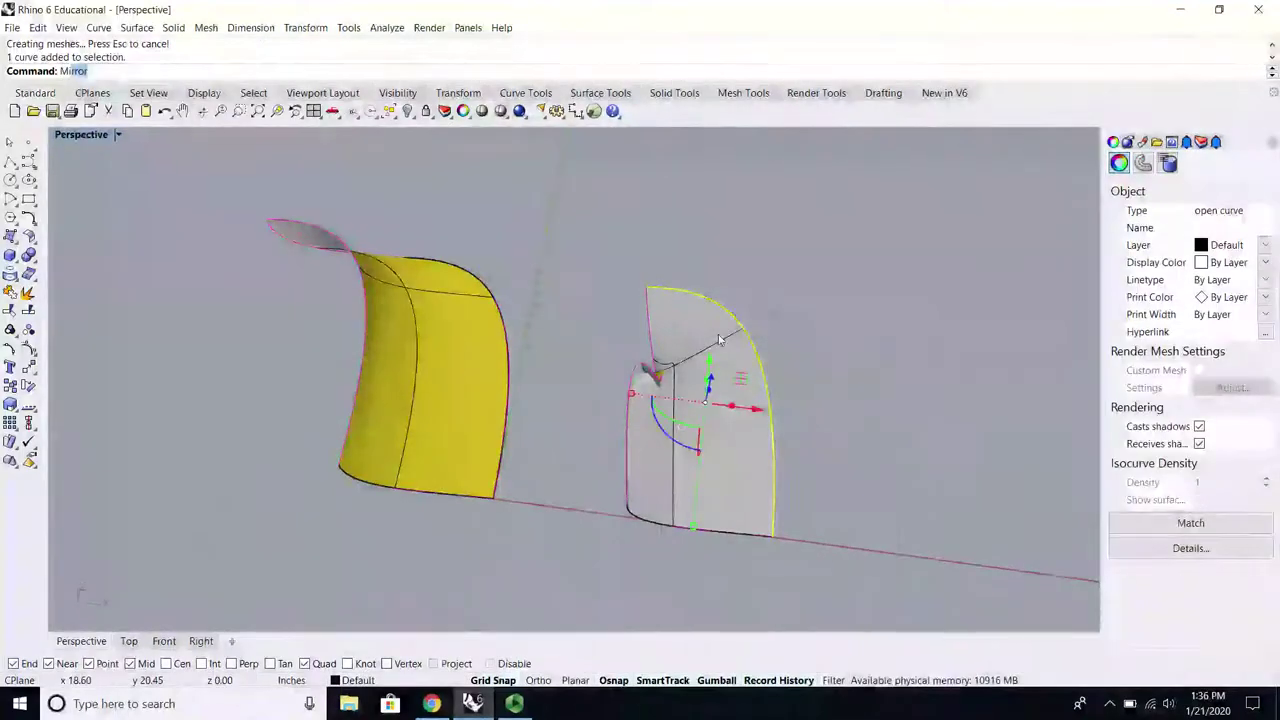
pyautogui.press('Return')
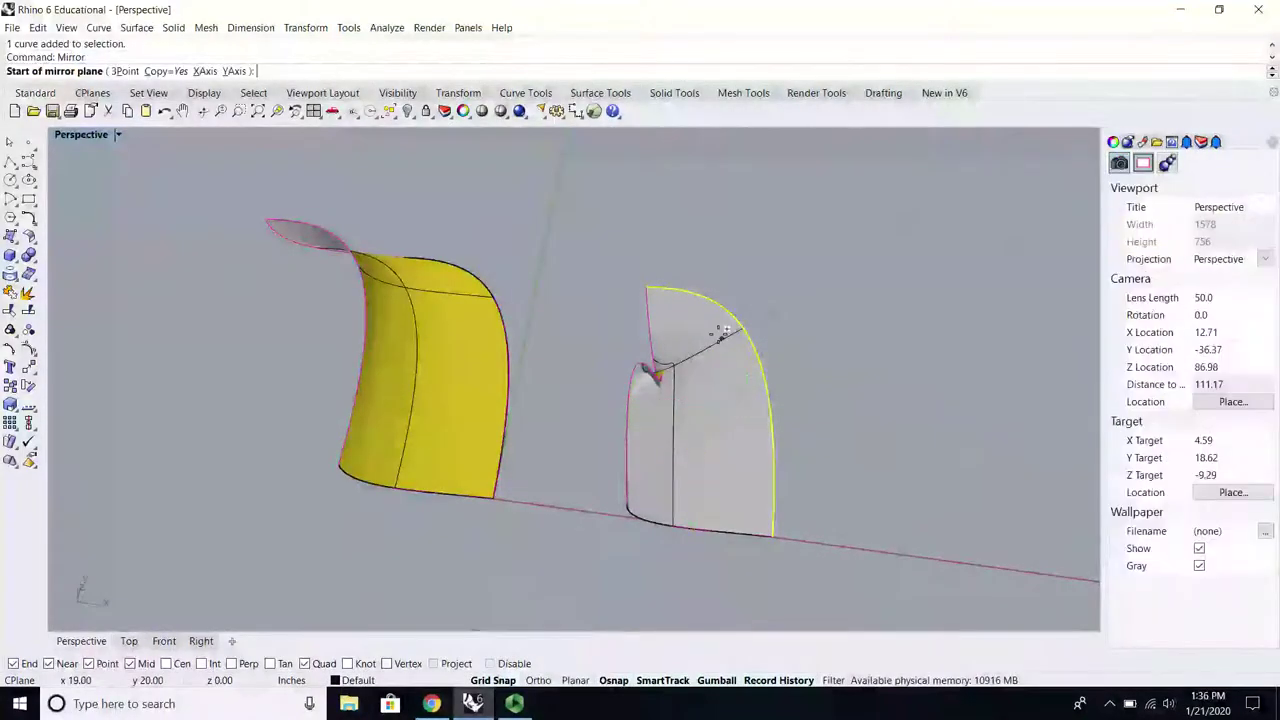
pyautogui.click(781, 541)
pyautogui.click(817, 272)
# Step: Mirror the bent curve at the origin across the Y axis with a copy, so it bends away from the yellow surface
pyautogui.click(487, 307)
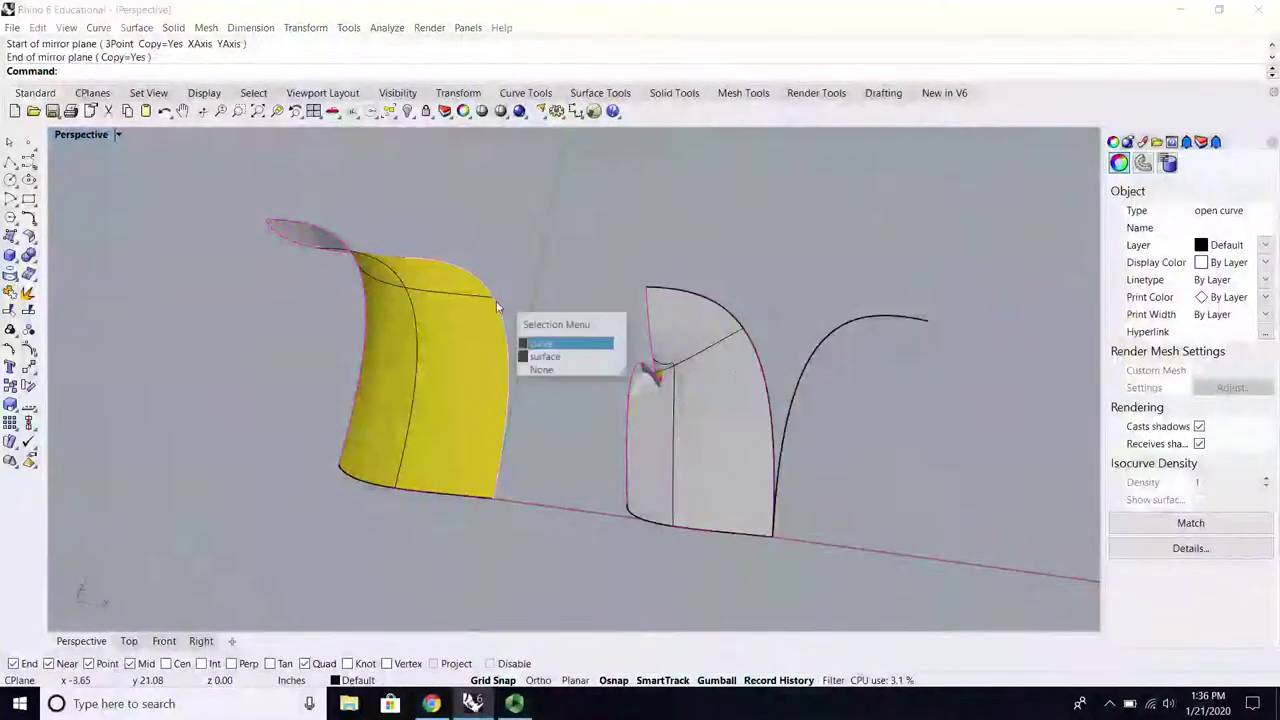
pyautogui.click(545, 342)
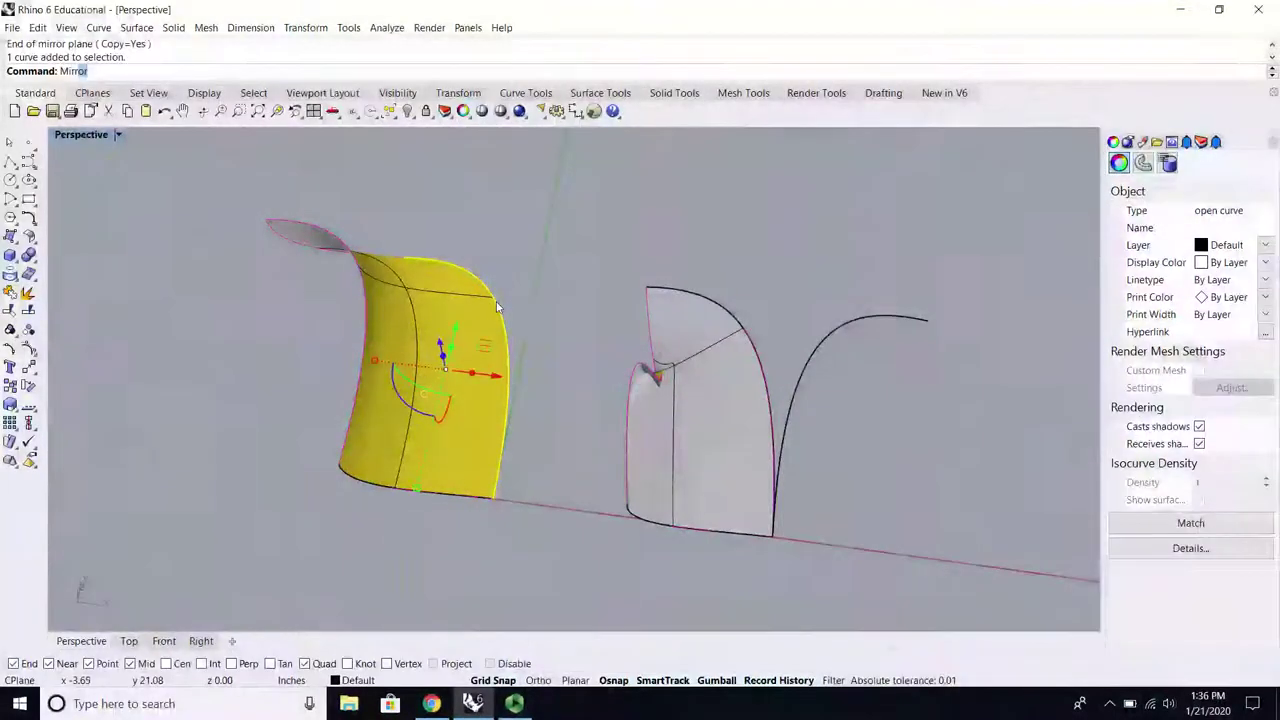
pyautogui.press('Return')
pyautogui.click(497, 497)
pyautogui.click(530, 254)
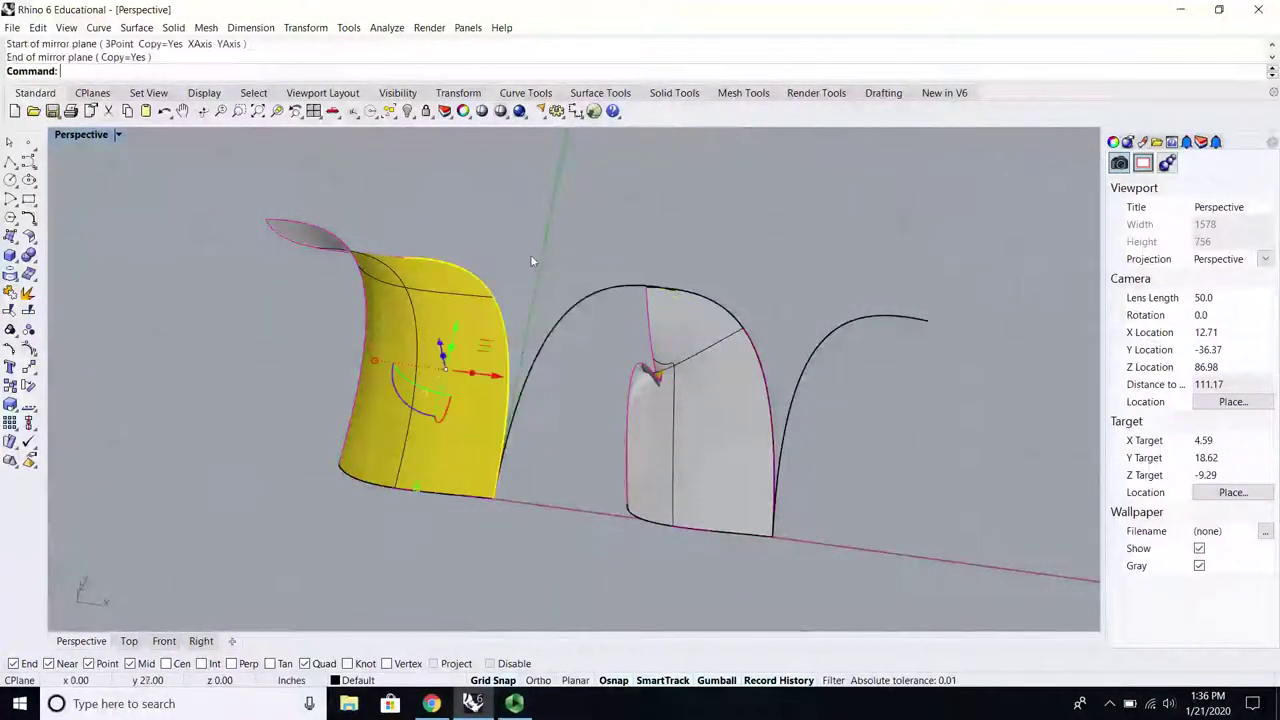
# Step: Delete the swept and extruded surfaces together with the two original bent curves
pyautogui.click(708, 352)
pyautogui.press('Delete')
pyautogui.click(752, 355)
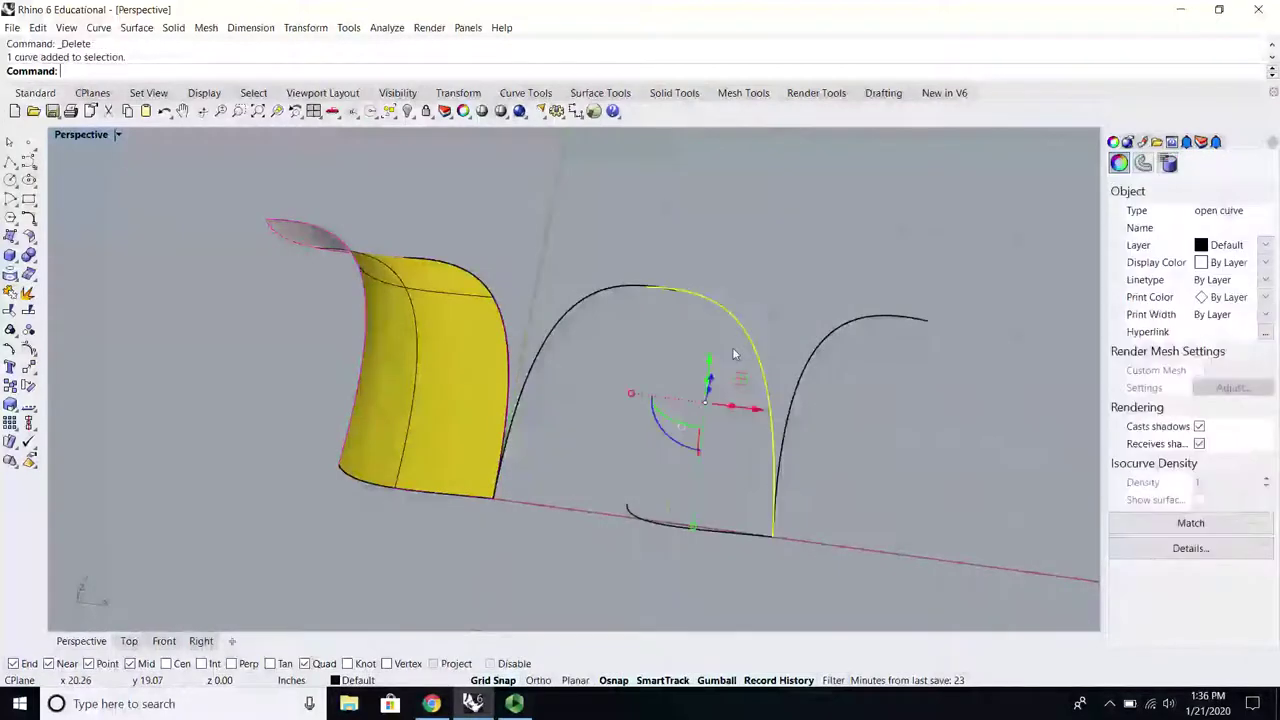
pyautogui.press('Delete')
pyautogui.click(640, 415)
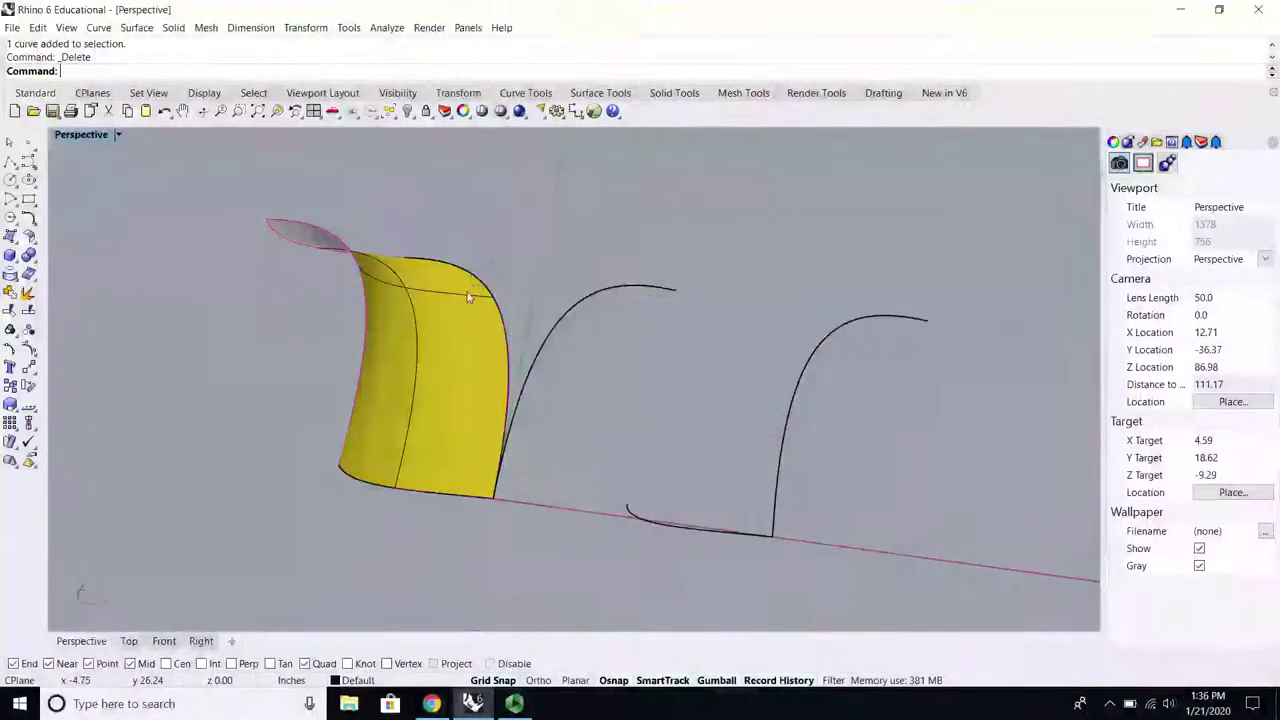
pyautogui.click(463, 292)
pyautogui.press('Delete')
pyautogui.click(660, 413)
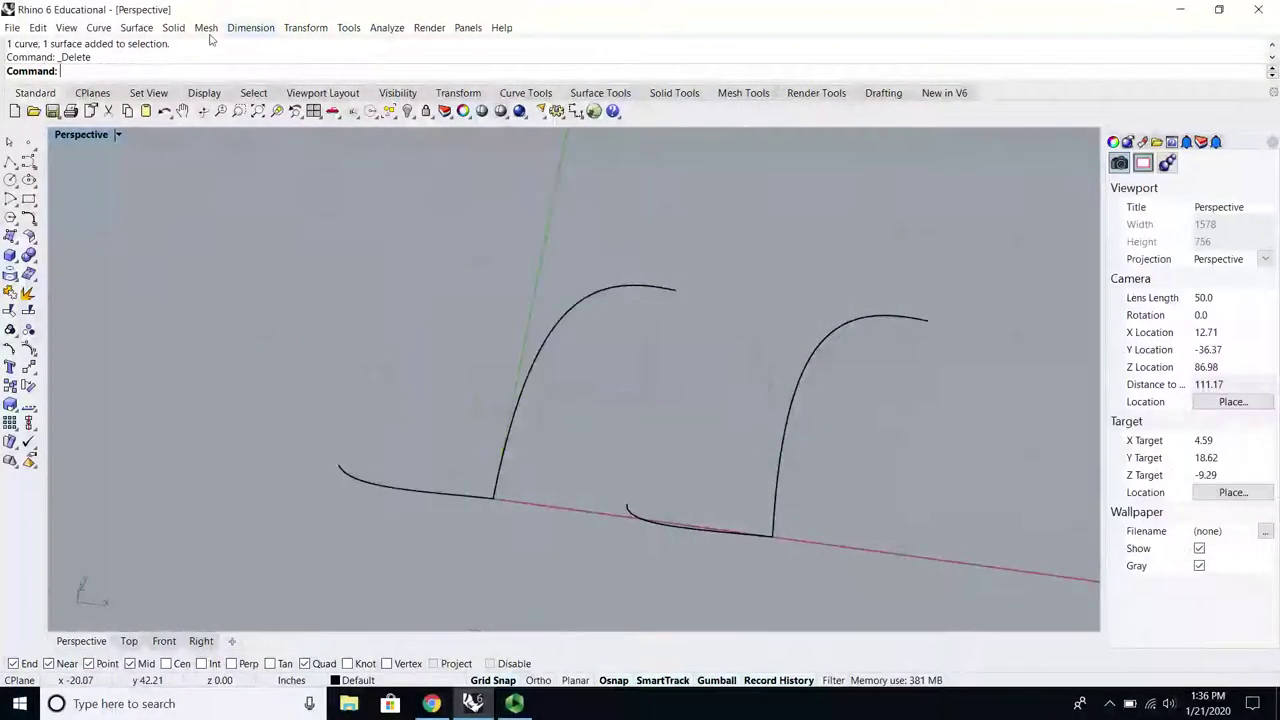
# Step: Extrude the hooked curve at the origin along the mirrored bent curve that meets it, using Extrude Curve Along Curve
pyautogui.click(136, 27)
pyautogui.moveTo(285, 237)
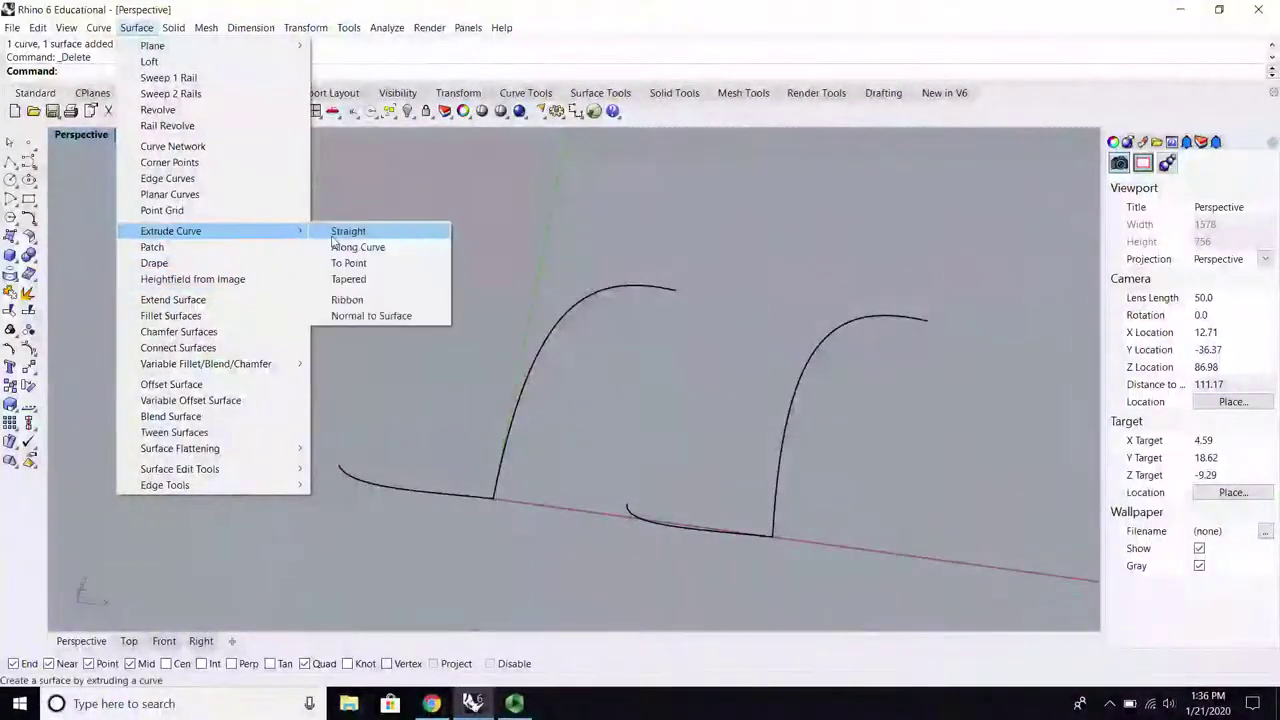
pyautogui.click(355, 247)
pyautogui.click(384, 497)
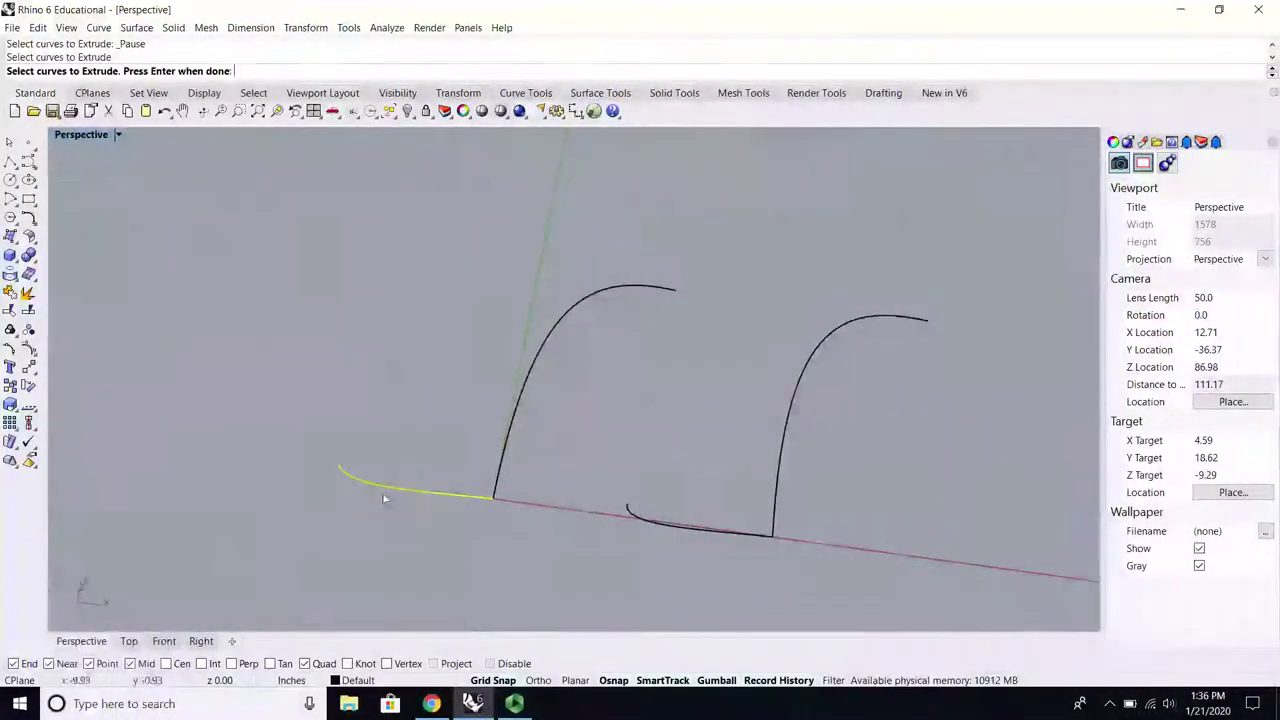
pyautogui.press('Return')
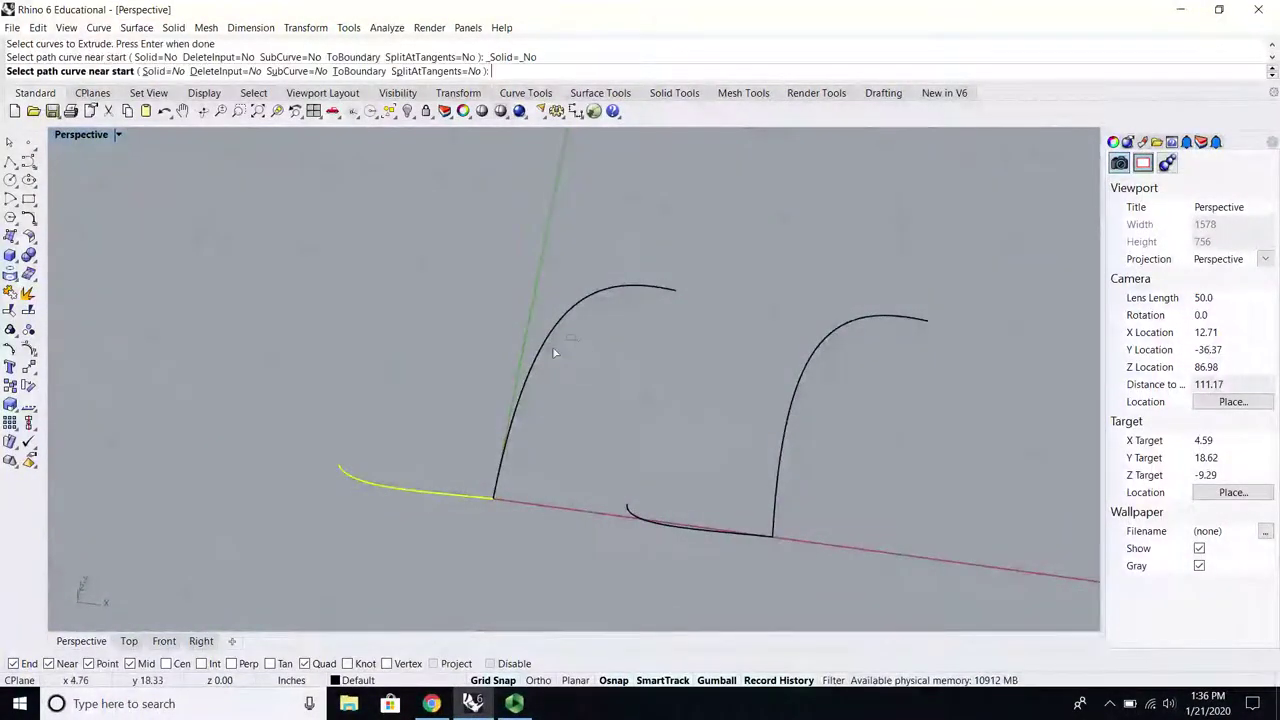
pyautogui.click(557, 349)
pyautogui.press('Return')
# Step: Create a Sweep 1 Rail surface with the second mirrored bent curve as rail and its hooked curve as cross section, using Freeform frame style
pyautogui.moveTo(506, 371); pyautogui.dragTo(407, 458, button='right')
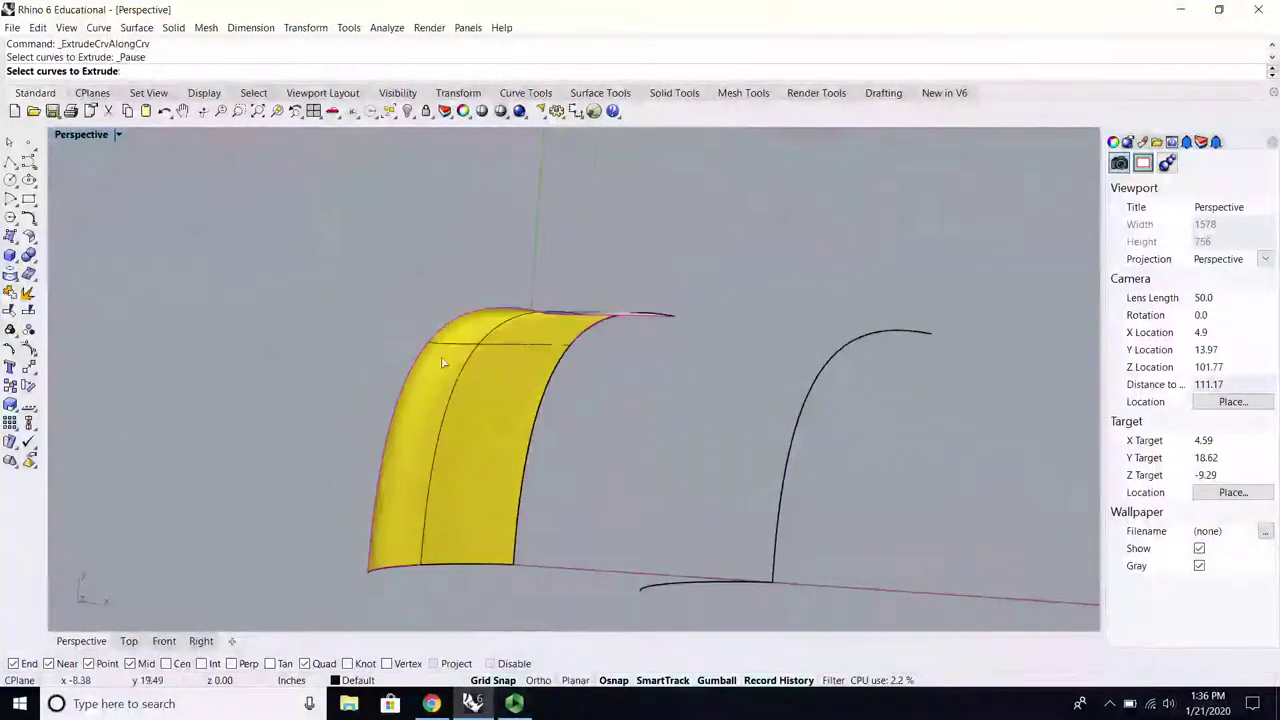
pyautogui.scroll(4, 443, 362)
pyautogui.scroll(-10, 345, 347)
pyautogui.scroll(4, 576, 433)
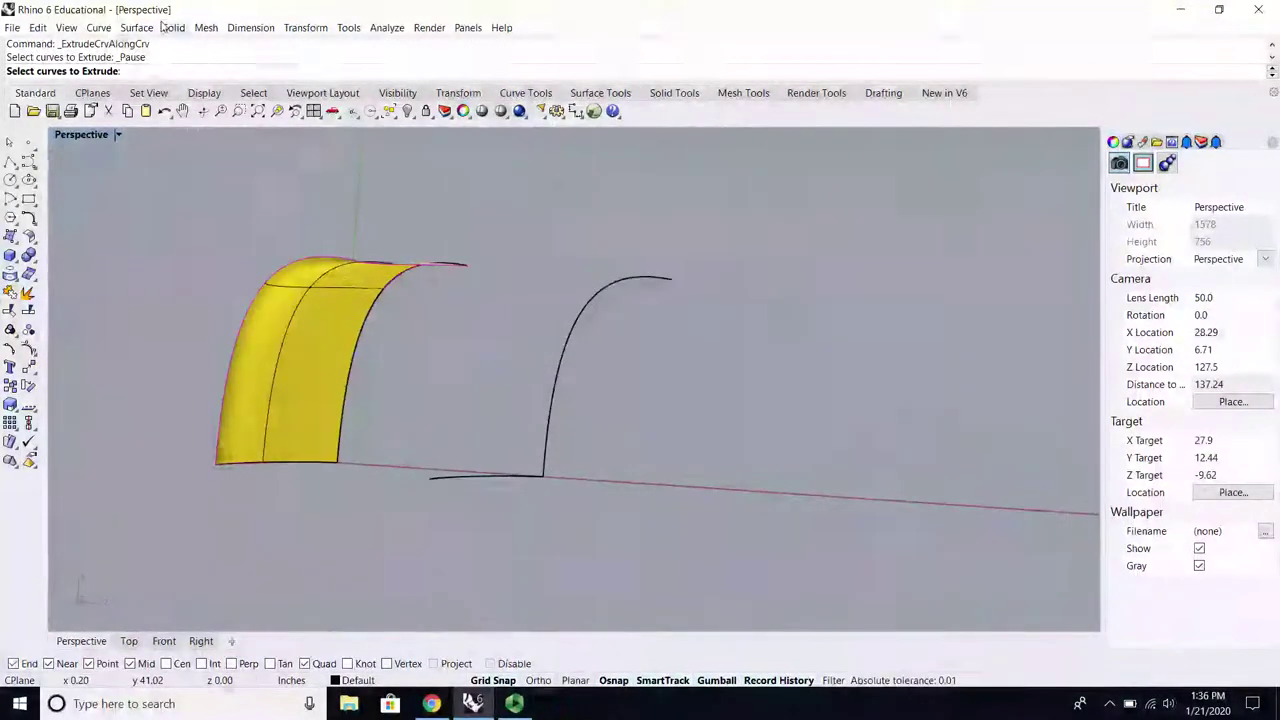
pyautogui.click(136, 27)
pyautogui.click(171, 74)
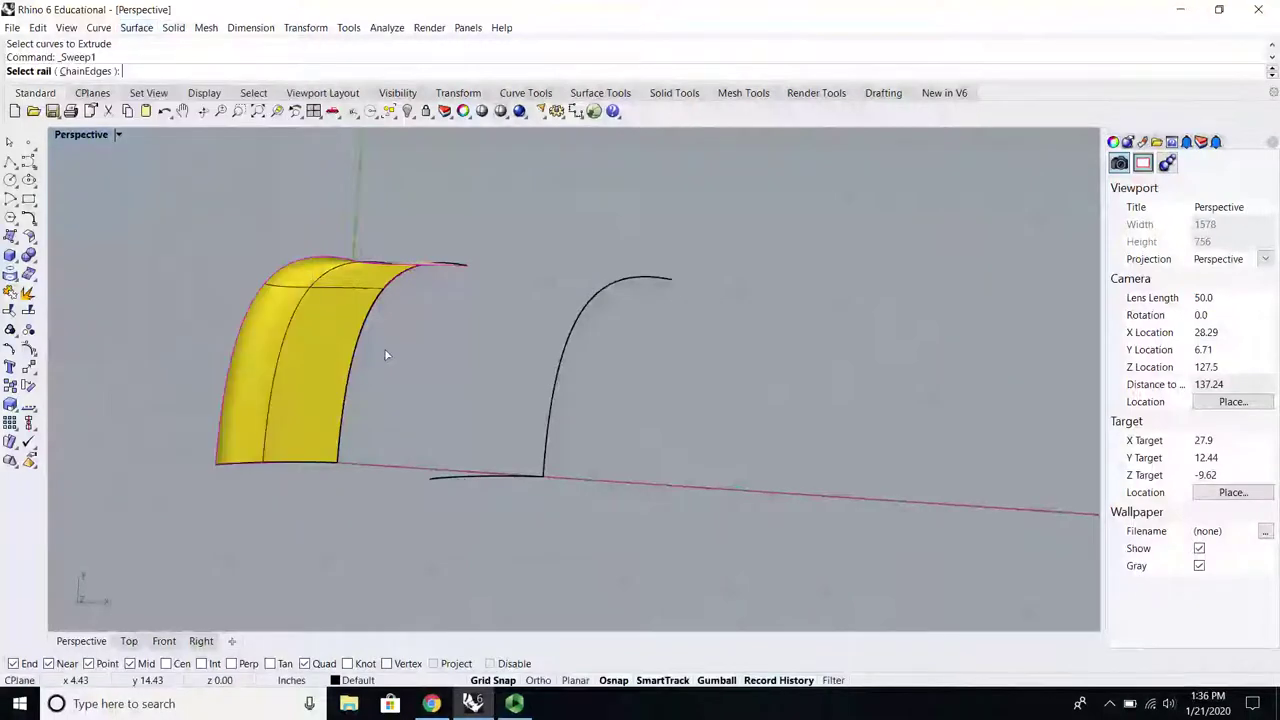
pyautogui.click(555, 398)
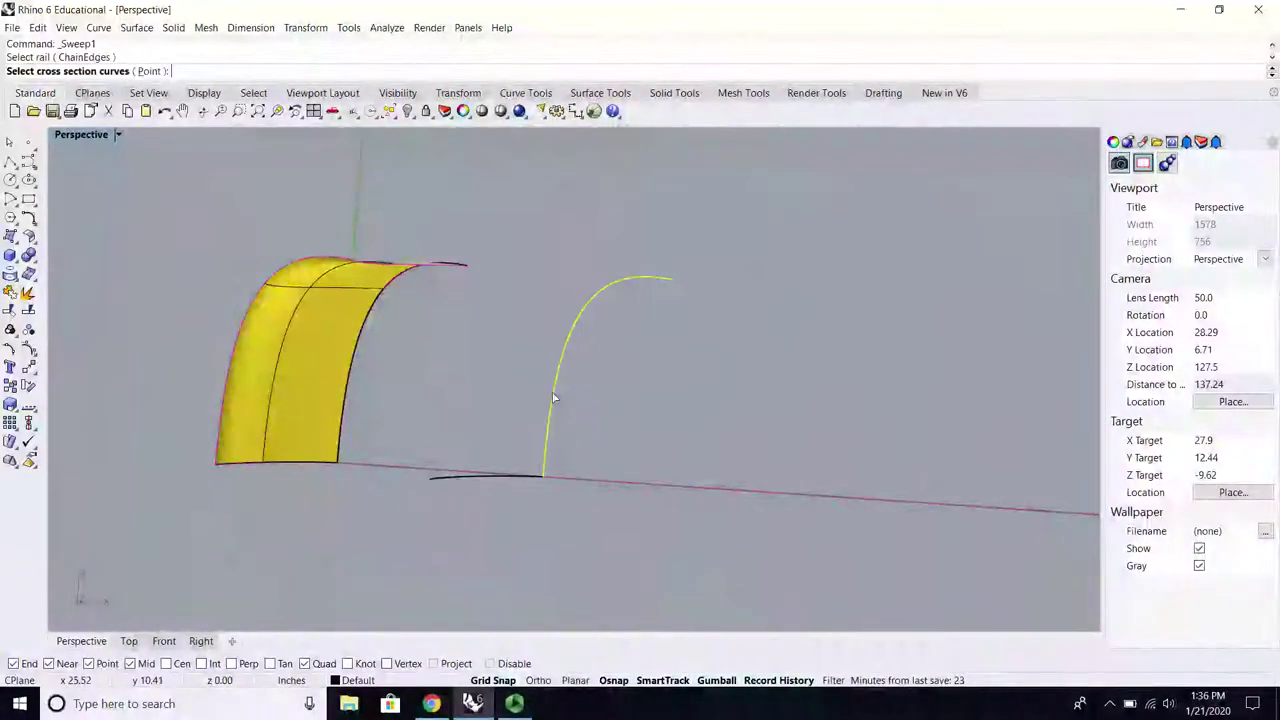
pyautogui.scroll(2, 503, 456)
pyautogui.click(484, 487)
pyautogui.press('Return')
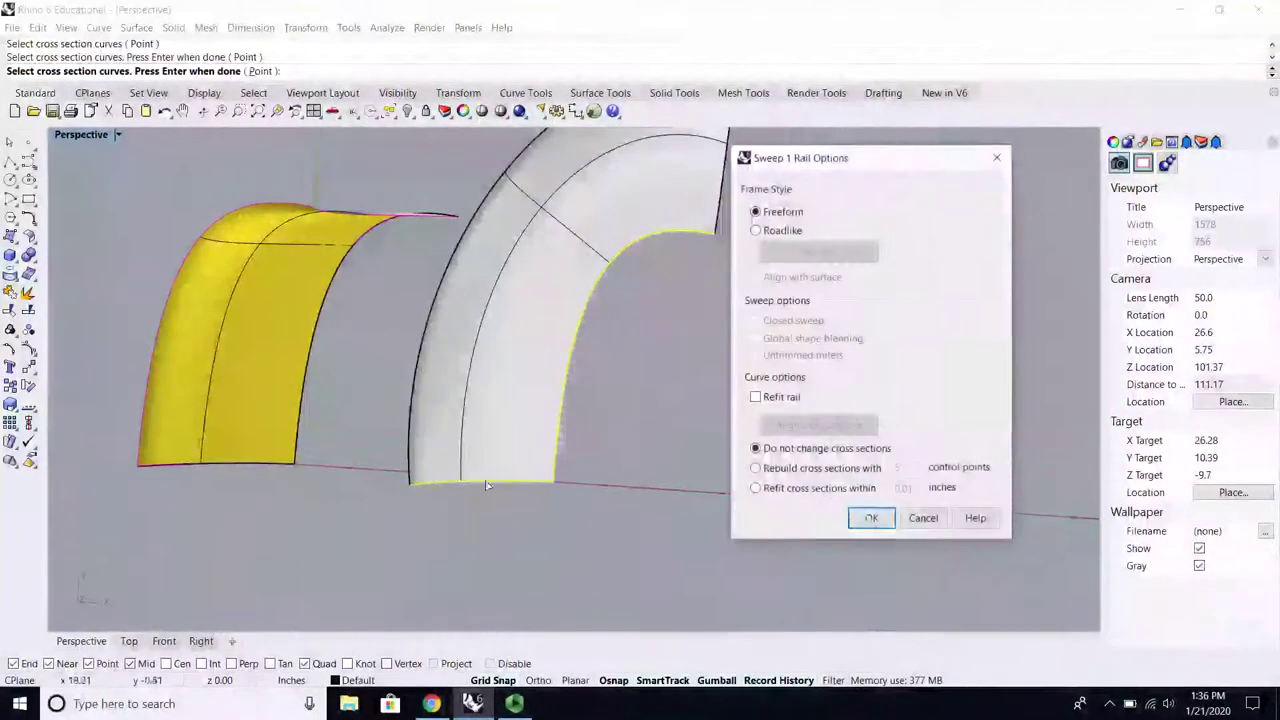
pyautogui.click(871, 518)
# Step: Compare the swept surface with the extruded one and delete the swept surface
pyautogui.scroll(-3, 658, 470)
pyautogui.scroll(3, 631, 331)
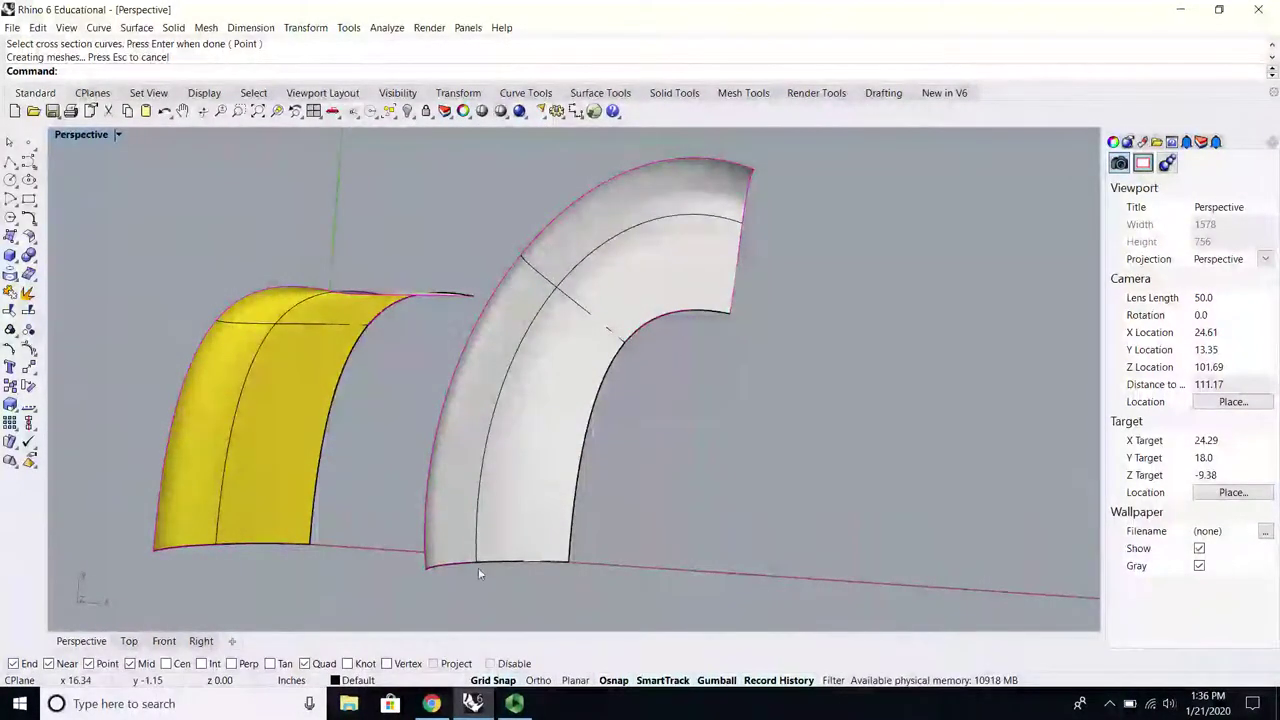
pyautogui.moveTo(451, 380); pyautogui.dragTo(558, 401, button='right')
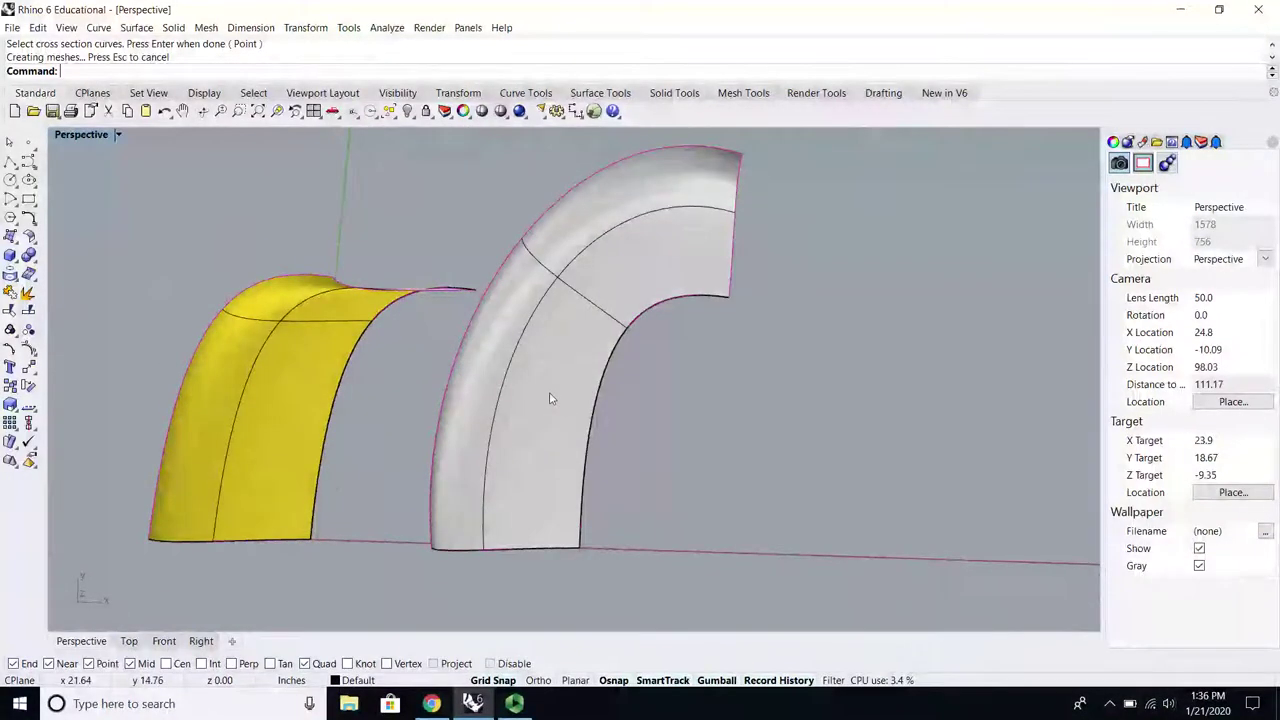
pyautogui.click(562, 328)
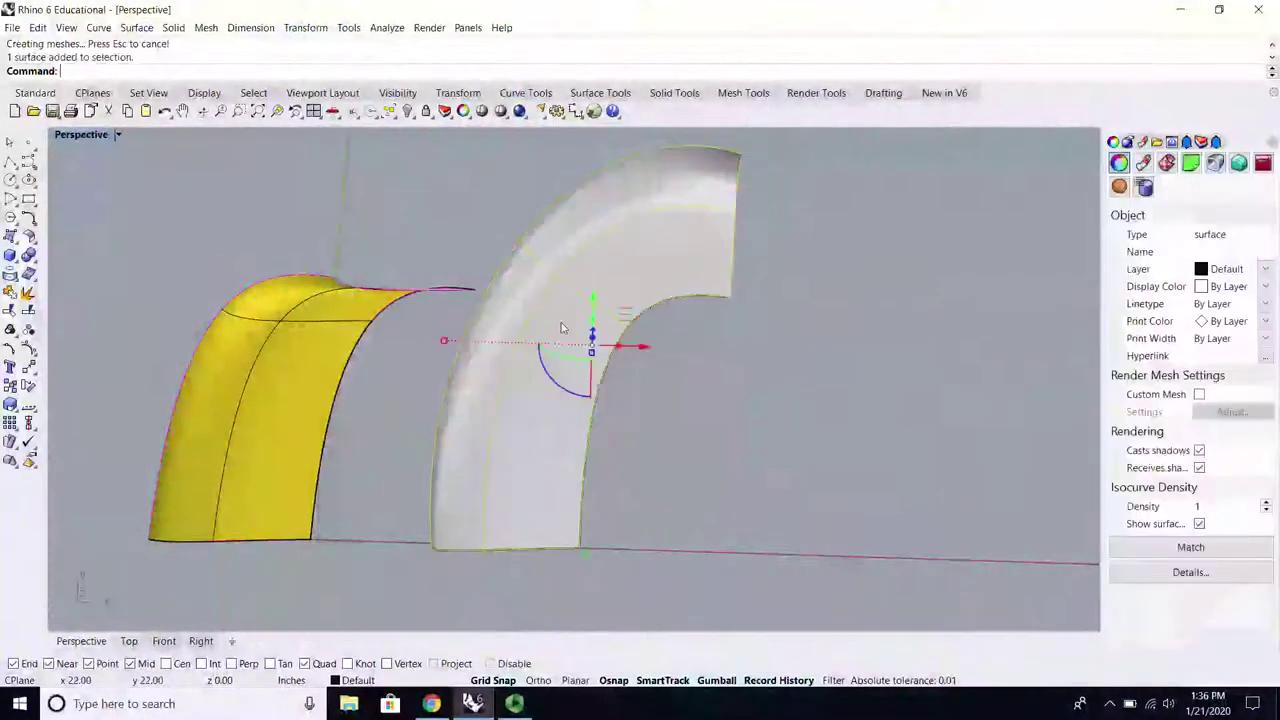
pyautogui.press('Delete')
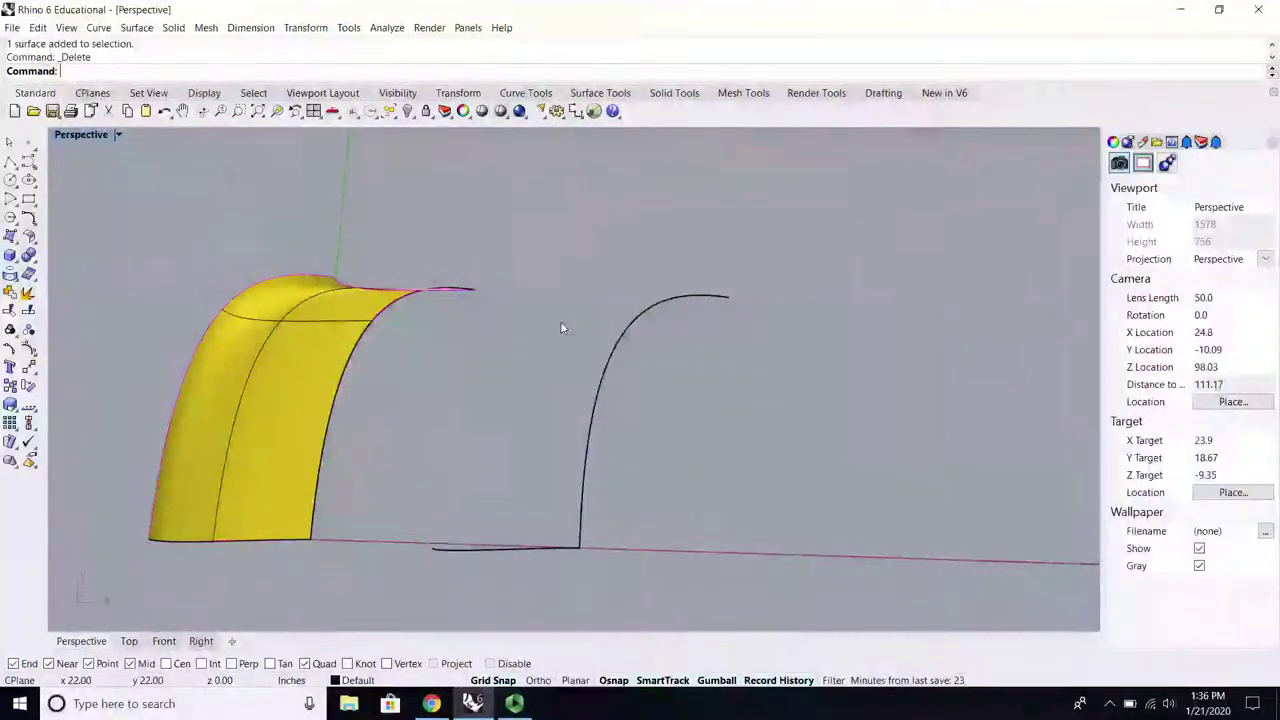
# Step: Draw a straight polyline segment from near the middle of the second bent curve out toward the extruded surface
pyautogui.doubleClick(63, 141)
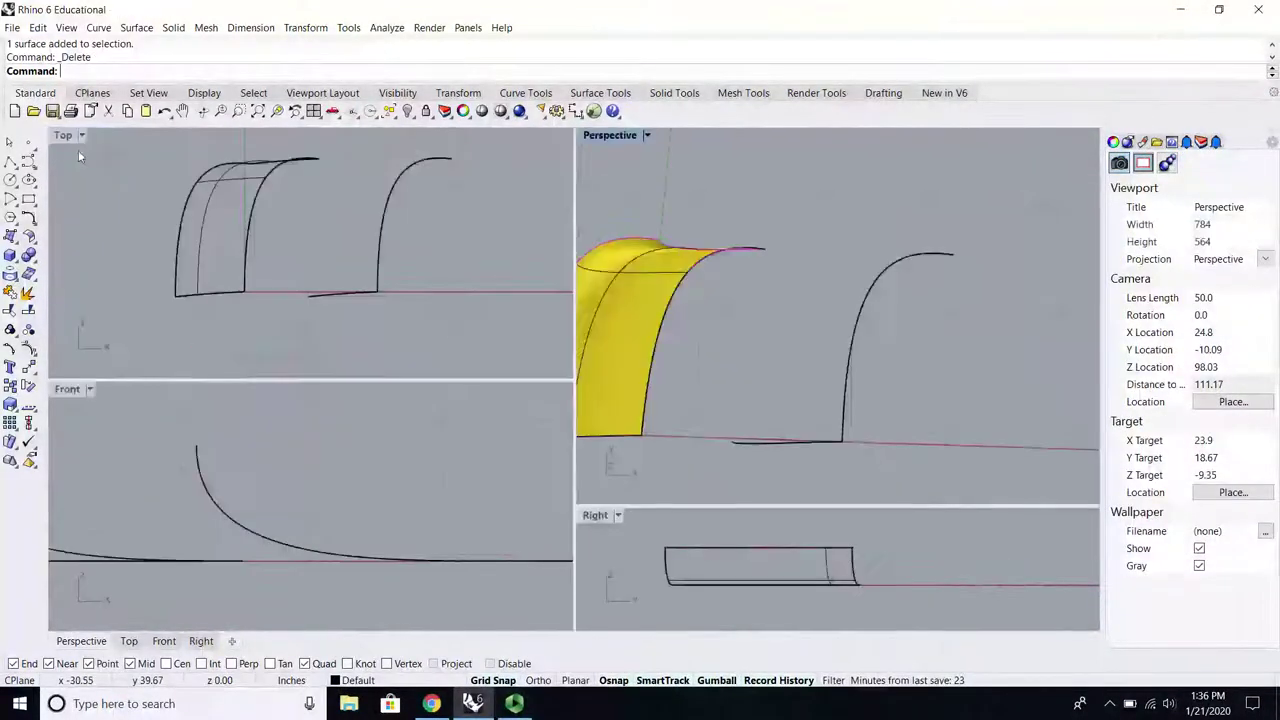
pyautogui.doubleClick(612, 140)
pyautogui.moveTo(612, 139); pyautogui.dragTo(537, 220, button='right')
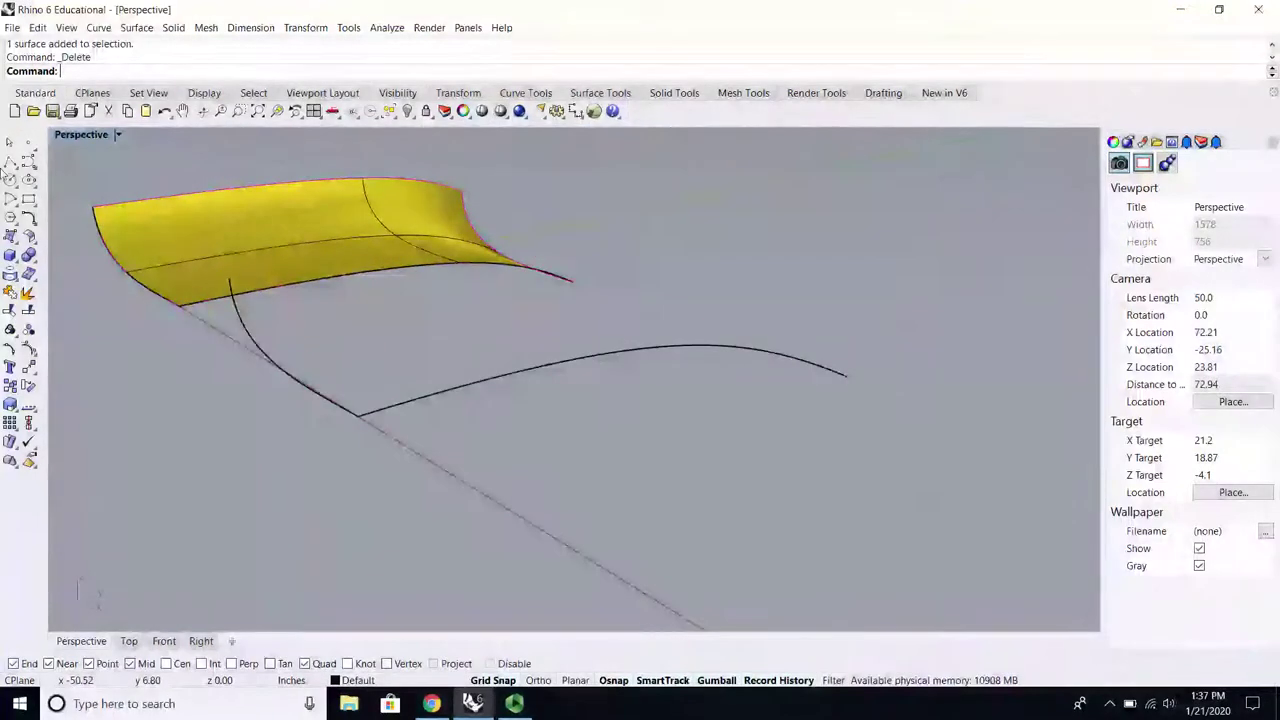
pyautogui.click(11, 162)
pyautogui.moveTo(534, 275); pyautogui.dragTo(534, 365, button='right')
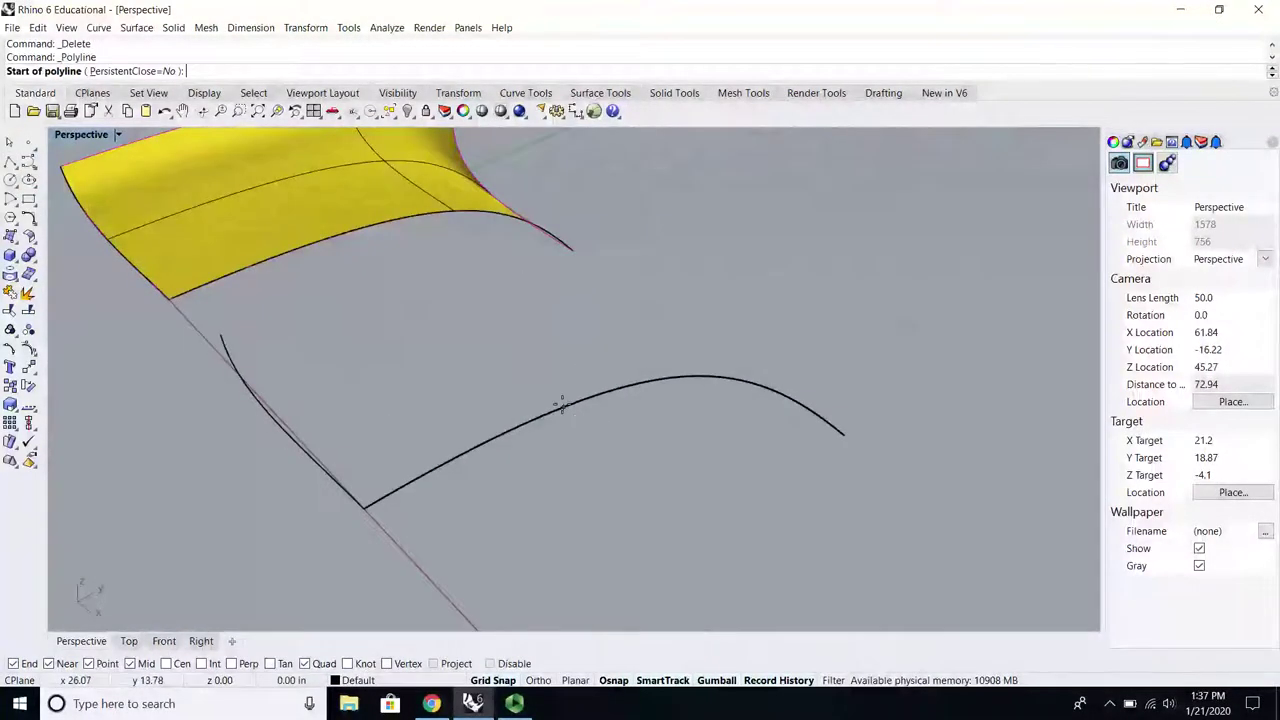
pyautogui.click(562, 405)
pyautogui.click(514, 262)
pyautogui.press('Return')
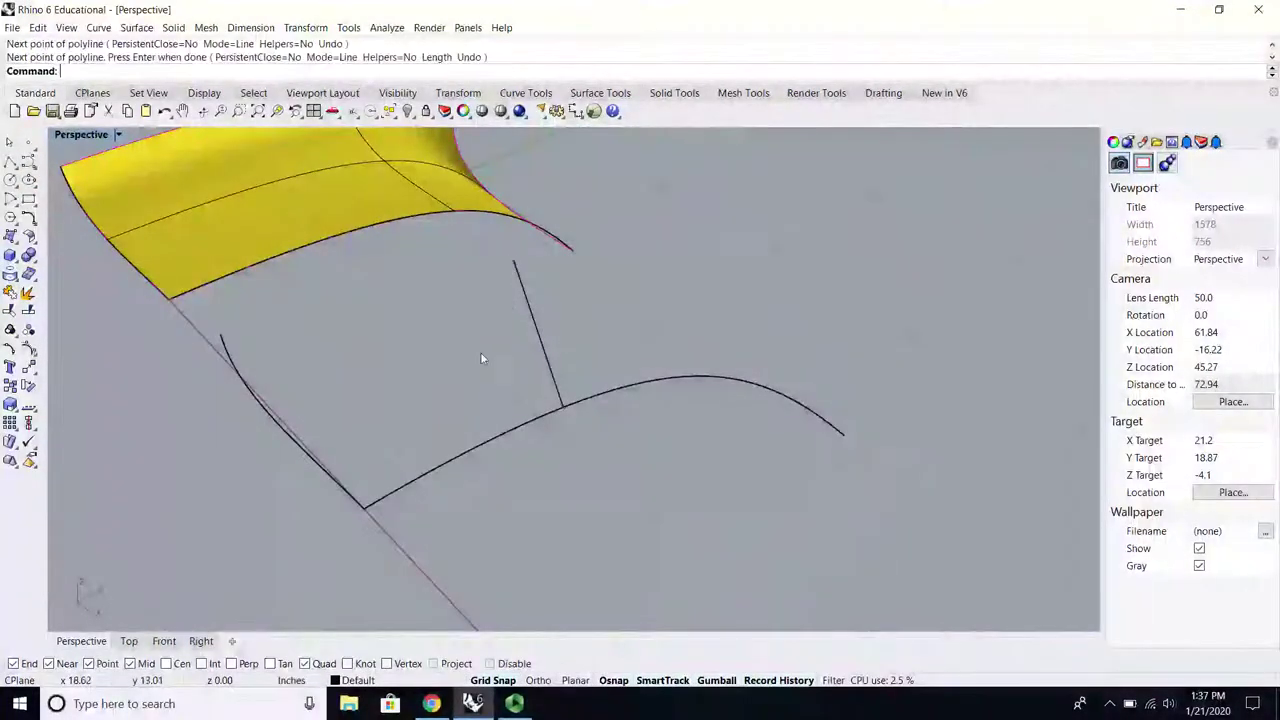
# Step: Draw a second, shorter straight segment from the bent curve, starting nearer its far end
pyautogui.moveTo(480, 358); pyautogui.dragTo(701, 350, button='right')
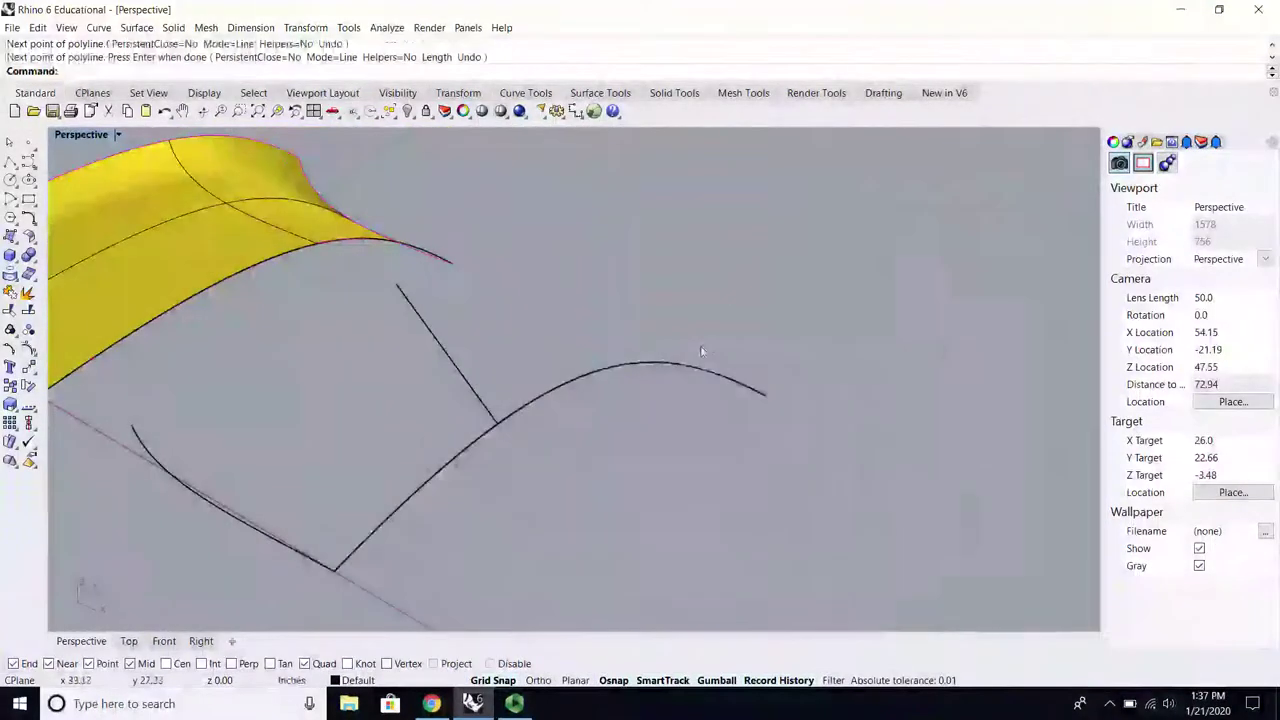
pyautogui.press('Return')
pyautogui.click(624, 365)
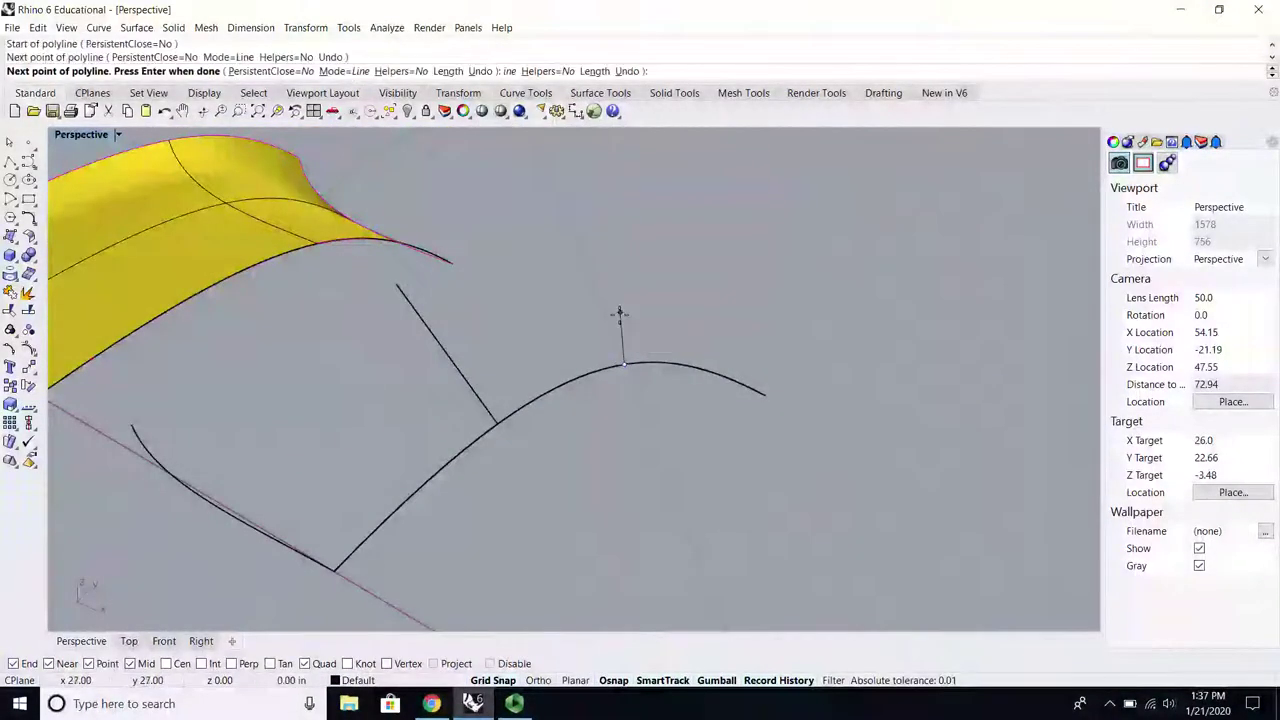
pyautogui.press('Return')
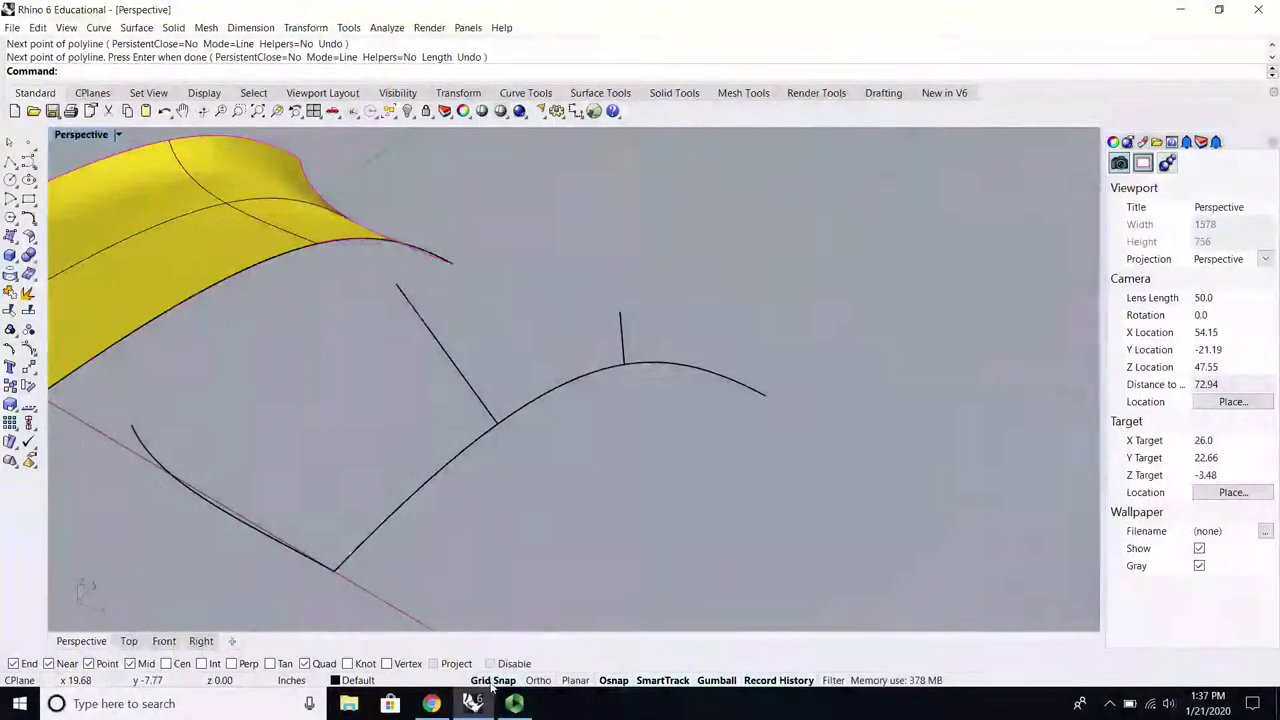
# Step: Turn off Grid Snap and copy the second hooked curve from its base on the X axis to the far end of the bent curve
pyautogui.moveTo(417, 592); pyautogui.dragTo(366, 482, button='right')
pyautogui.click(303, 565)
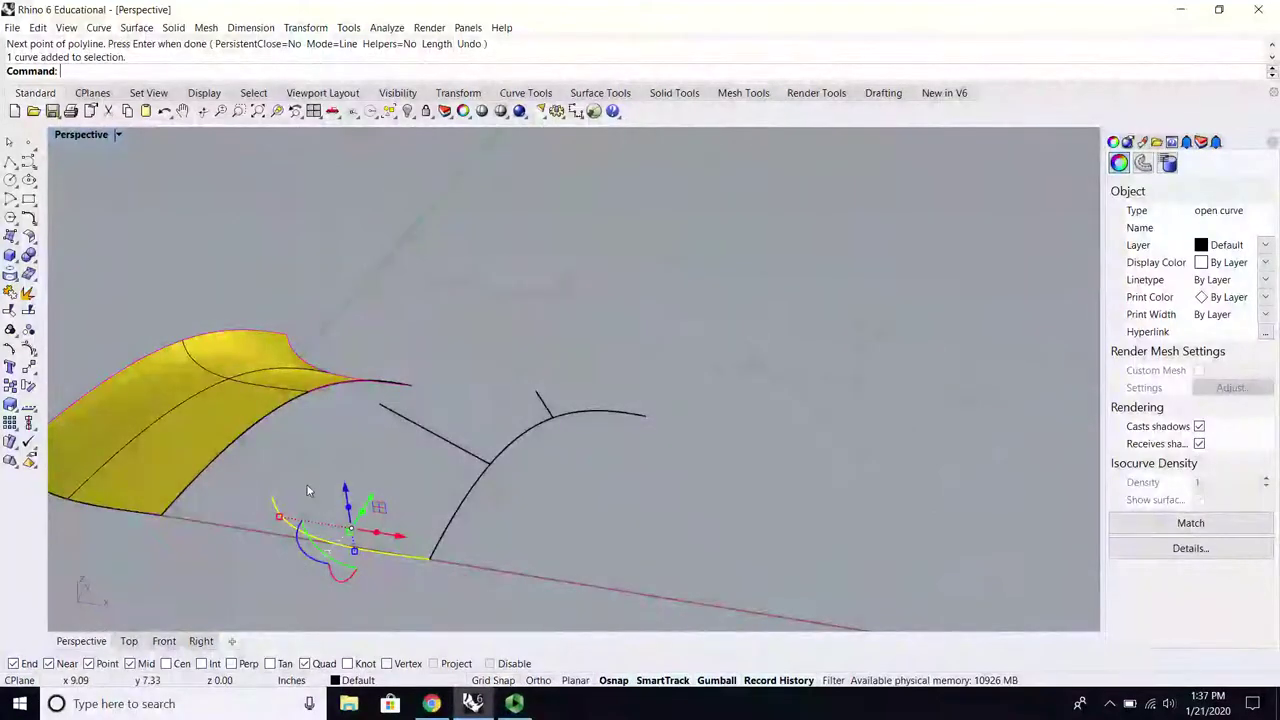
pyautogui.click(9, 386)
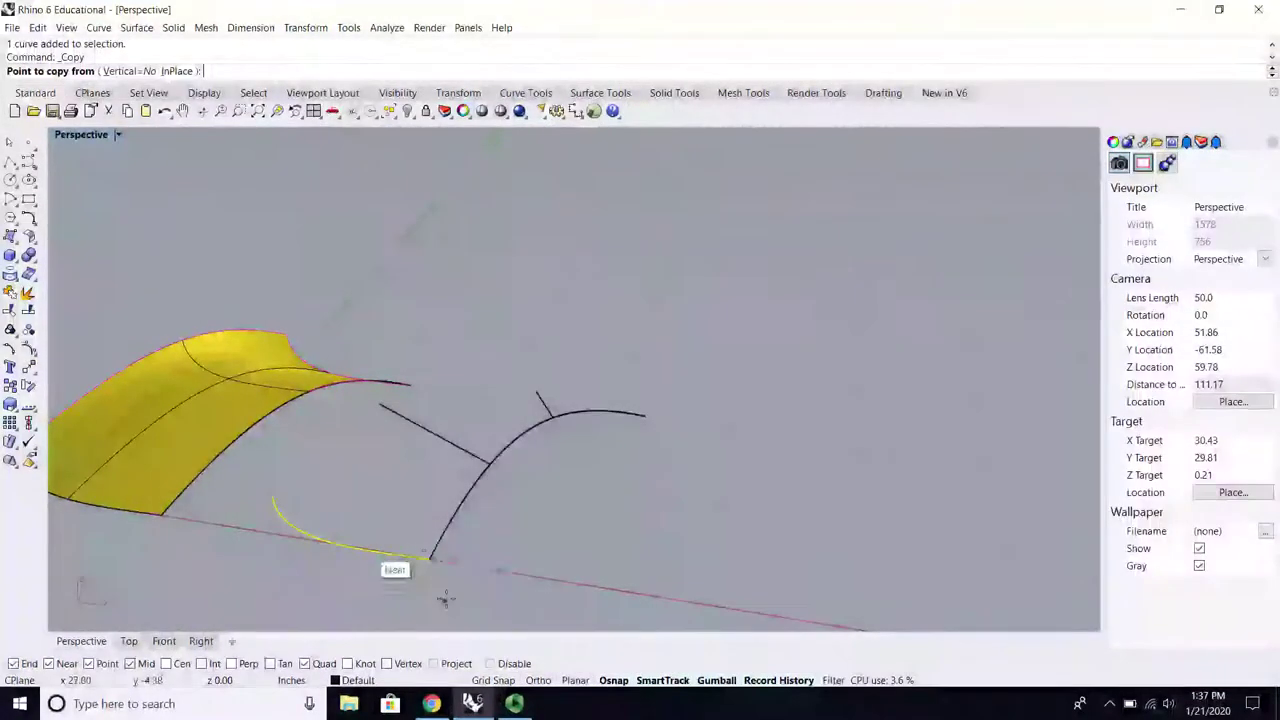
pyautogui.click(431, 558)
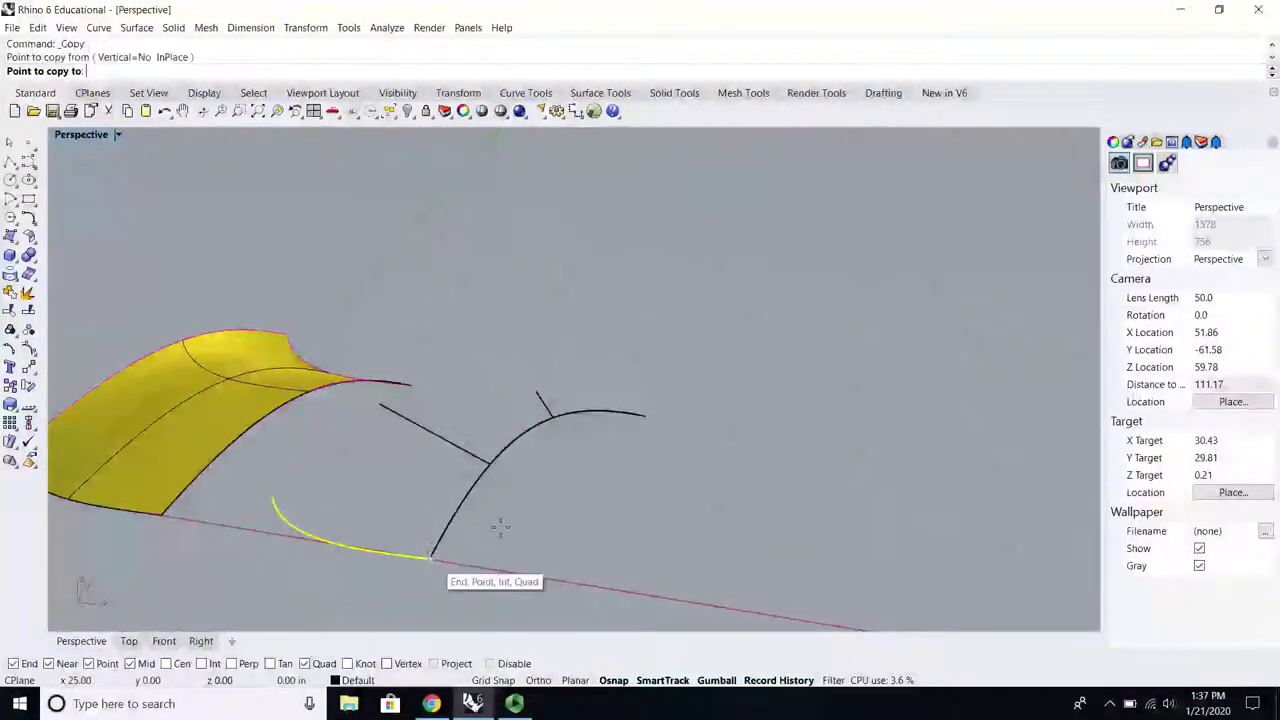
pyautogui.click(645, 415)
# Step: Rotate the copied hooked curve about its base at the bent curve's far end so it points outward, accepting the history warning
pyautogui.click(27, 386)
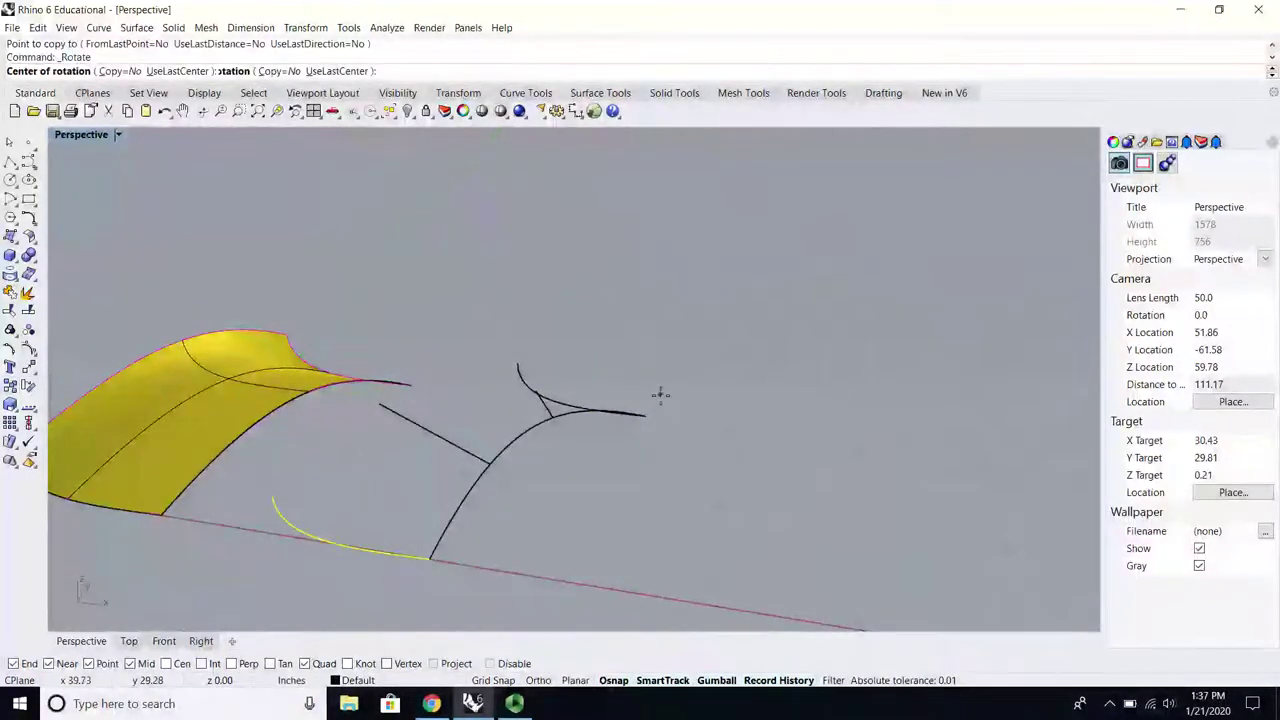
pyautogui.press('Escape')
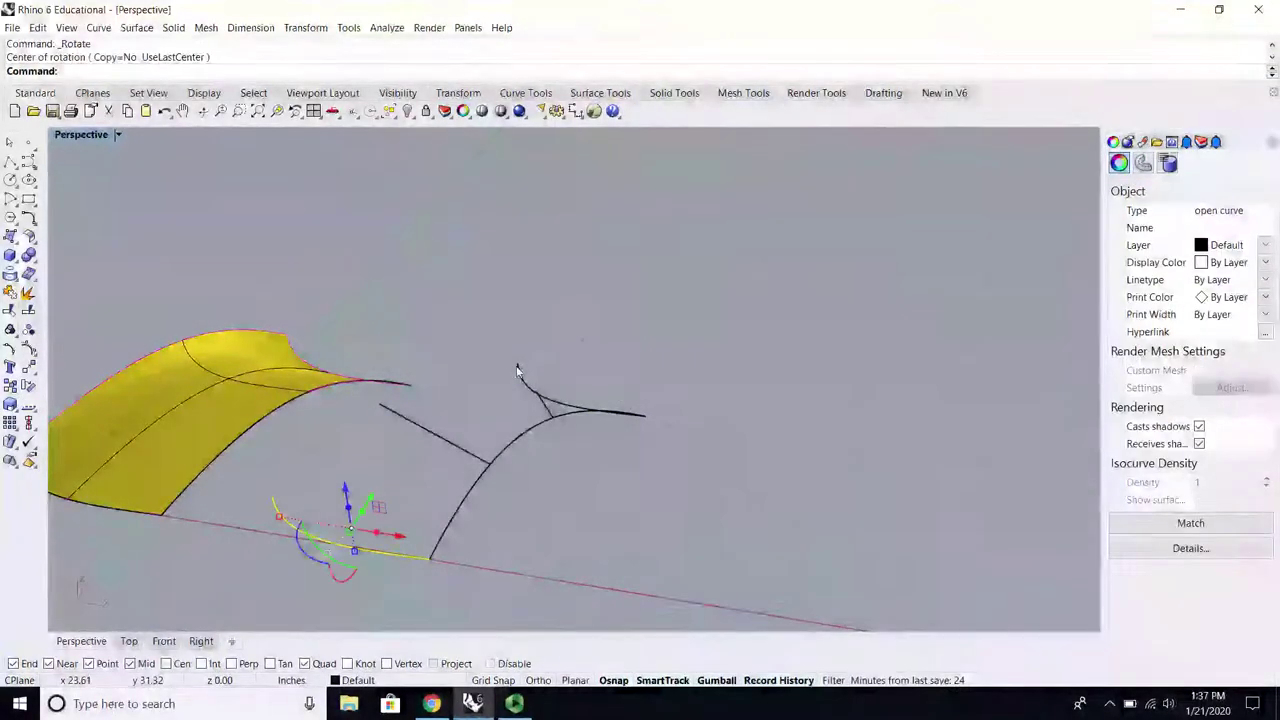
pyautogui.click(518, 369)
pyautogui.rightClick(530, 368)
pyautogui.click(646, 415)
pyautogui.click(594, 501)
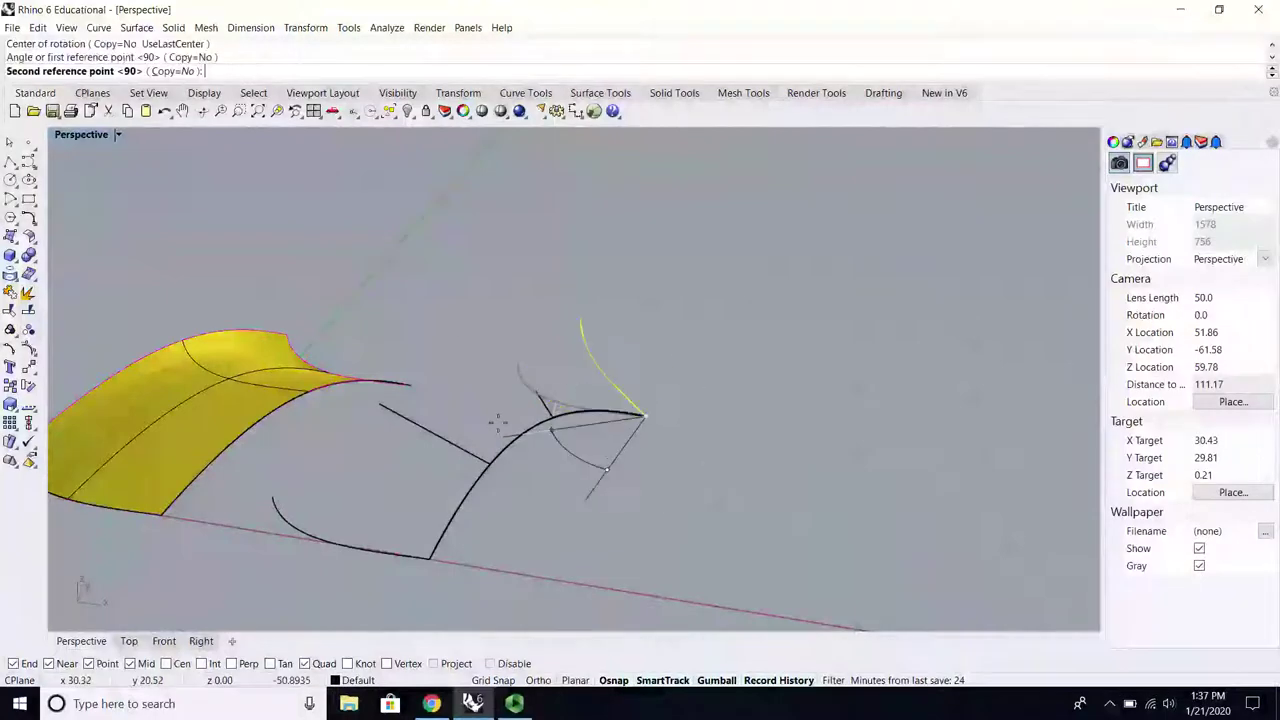
pyautogui.click(488, 279)
pyautogui.click(488, 278)
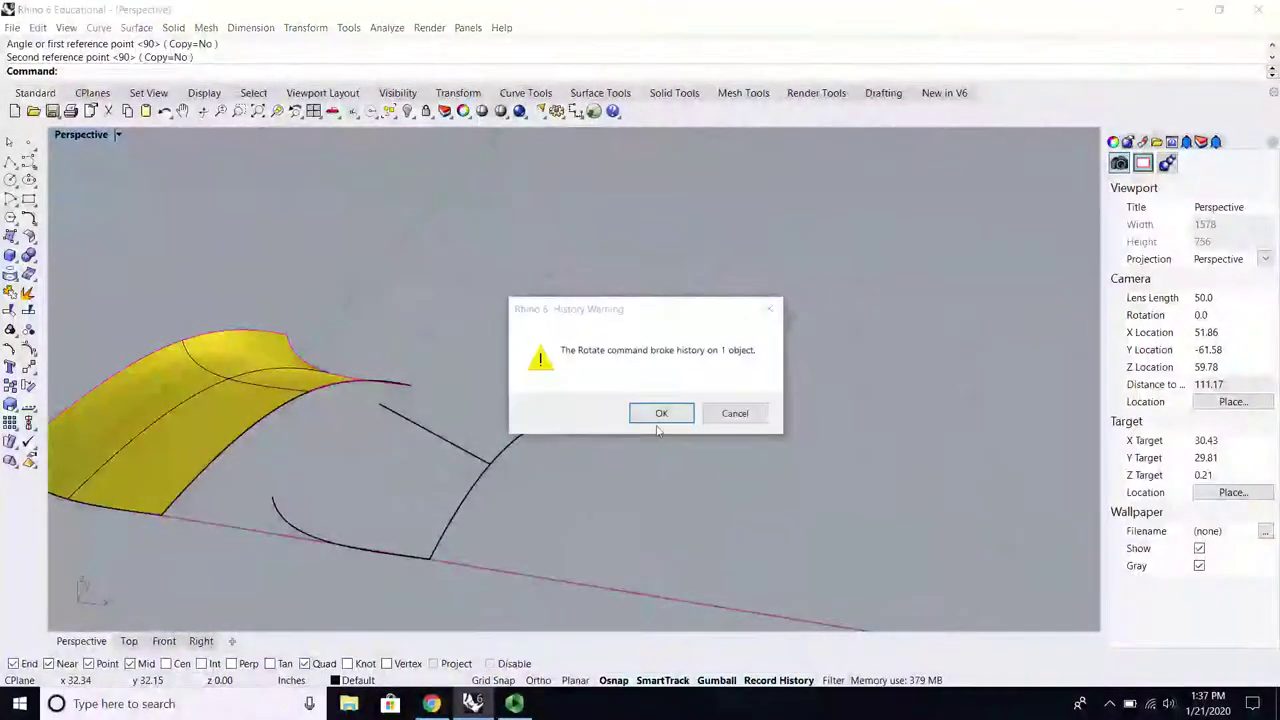
pyautogui.click(660, 411)
pyautogui.click(470, 535)
# Step: Create a Sweep 1 Rail surface along the bent curve through both hooked curves and both straight segments, with Freeform style and unchanged cross sections
pyautogui.scroll(2, 470, 535)
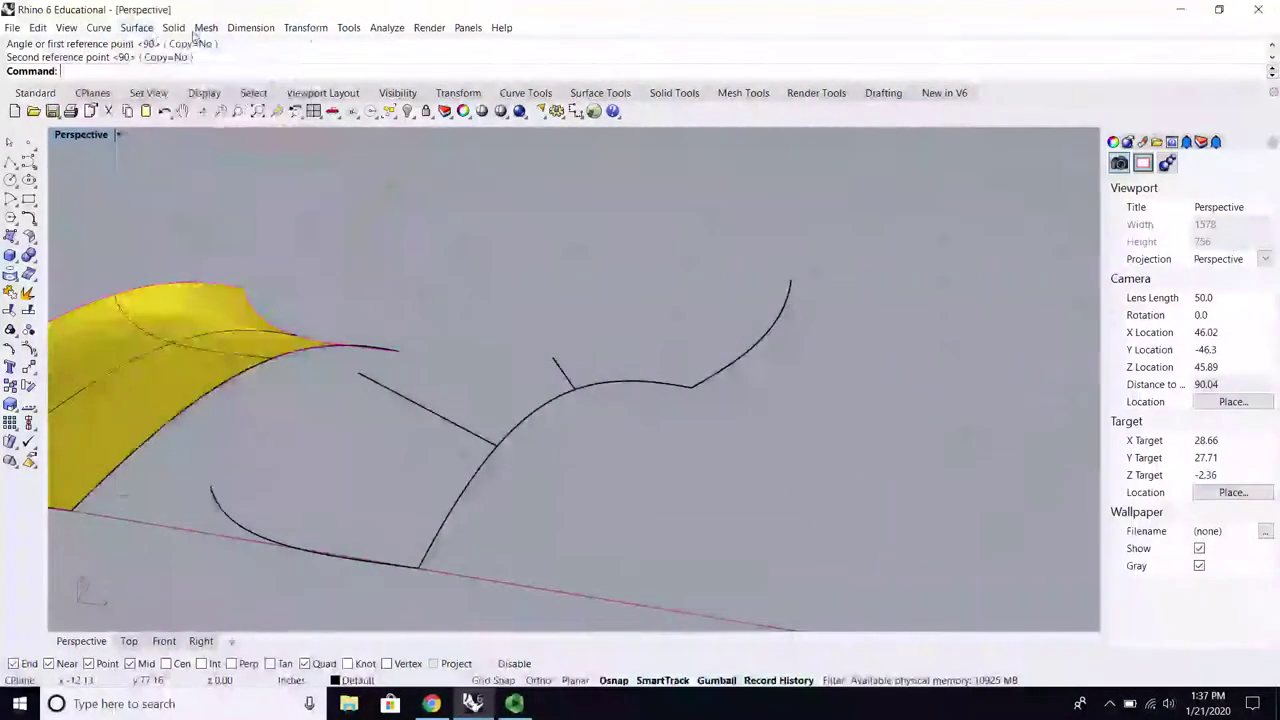
pyautogui.click(137, 27)
pyautogui.click(166, 80)
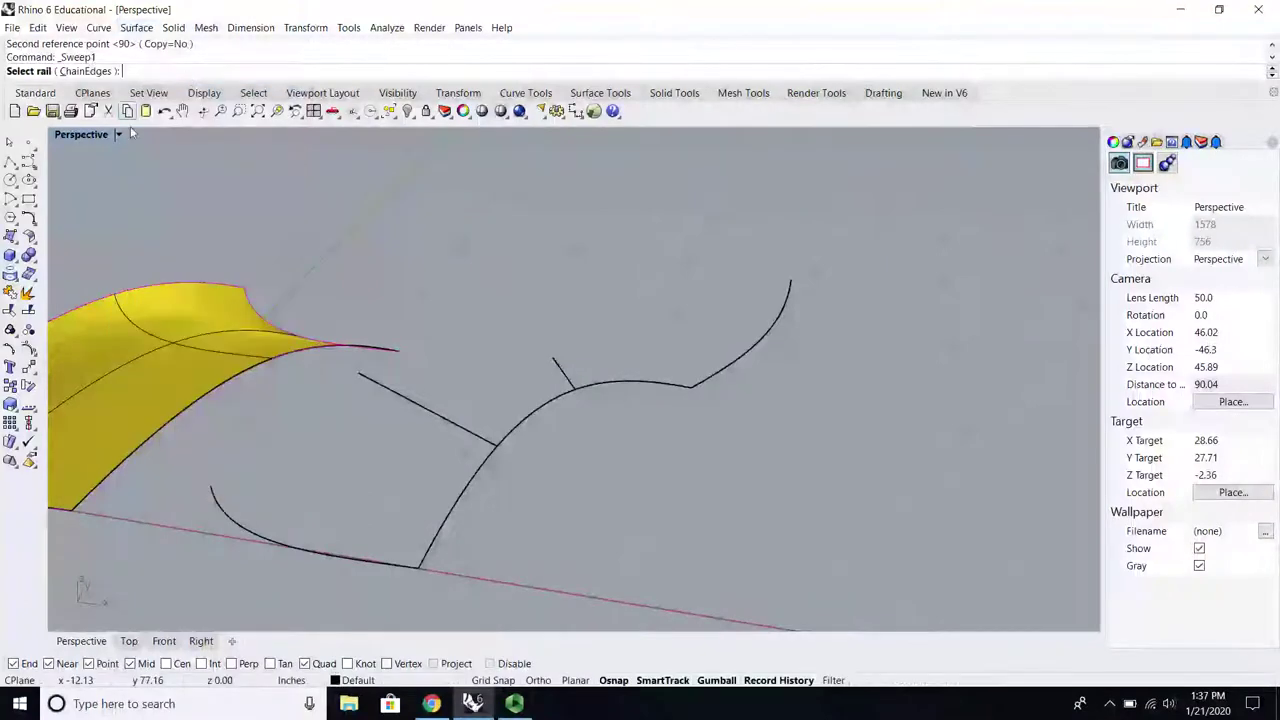
pyautogui.click(464, 497)
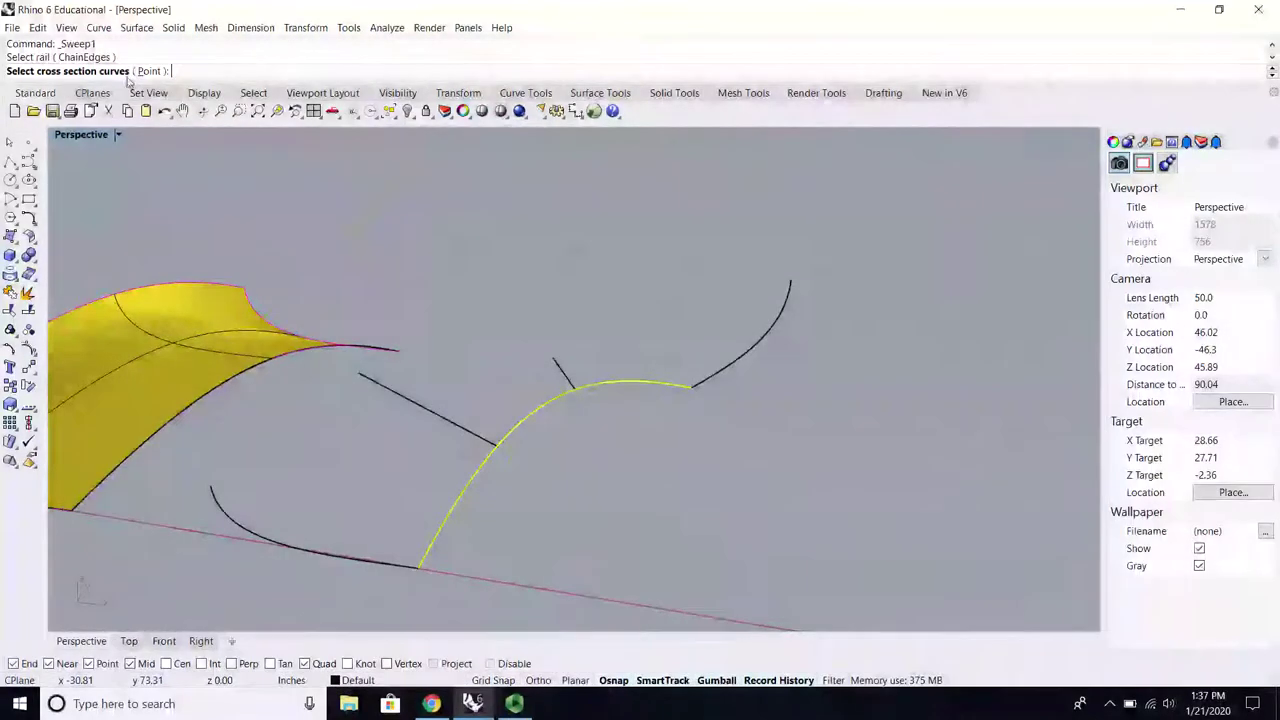
pyautogui.click(340, 482)
pyautogui.click(470, 431)
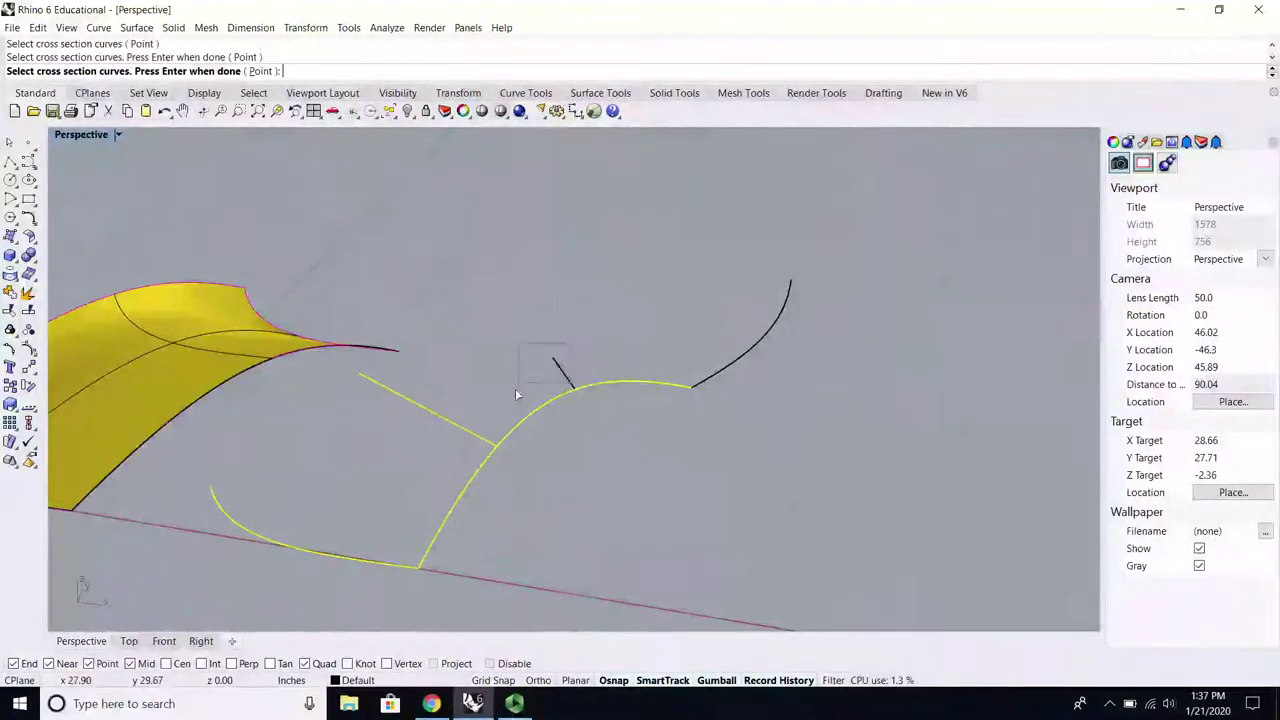
pyautogui.click(783, 337)
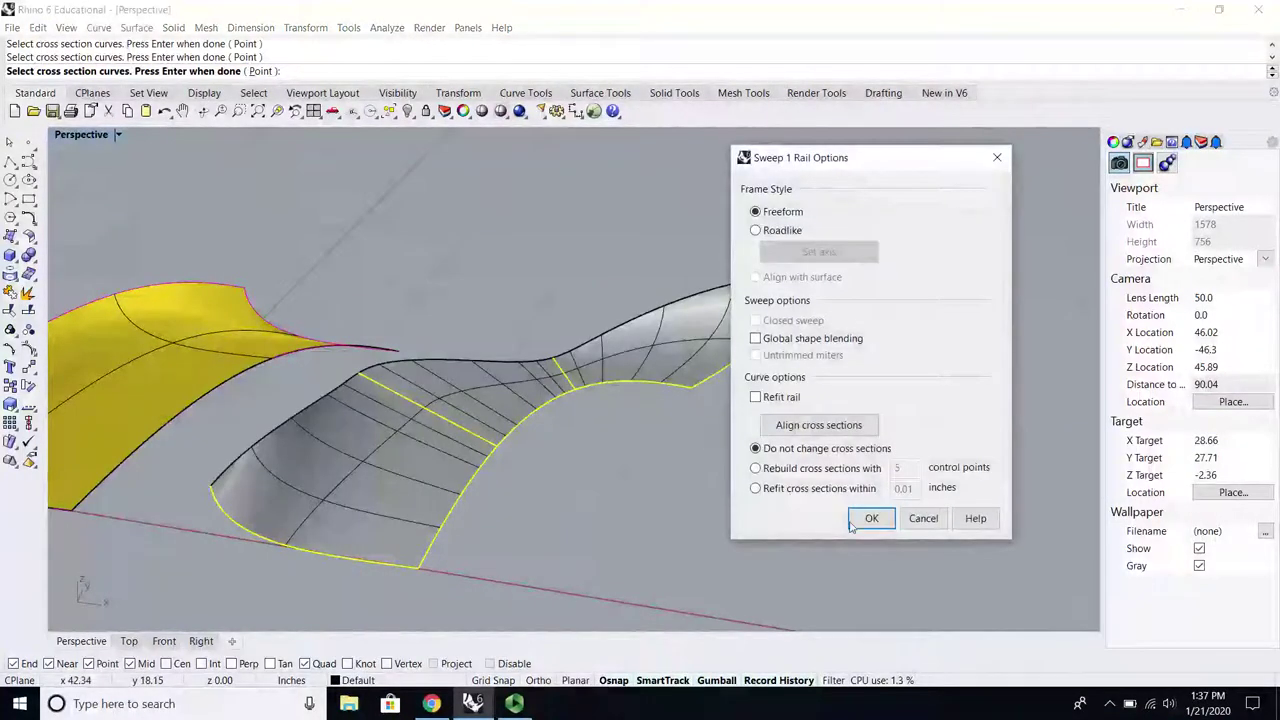
pyautogui.click(853, 526)
# Step: Inspect the multi-section sweep beside the extruded surface and delete the extruded surface with its rail curve
pyautogui.moveTo(479, 468)
pyautogui.mouseDown(button='right')
pyautogui.moveTo(586, 432)
pyautogui.moveTo(494, 470)
pyautogui.moveTo(423, 480)
pyautogui.moveTo(241, 402)
pyautogui.moveTo(476, 318)
pyautogui.moveTo(335, 461)
pyautogui.moveTo(418, 424)
pyautogui.moveTo(469, 446)
pyautogui.mouseUp(button='right')
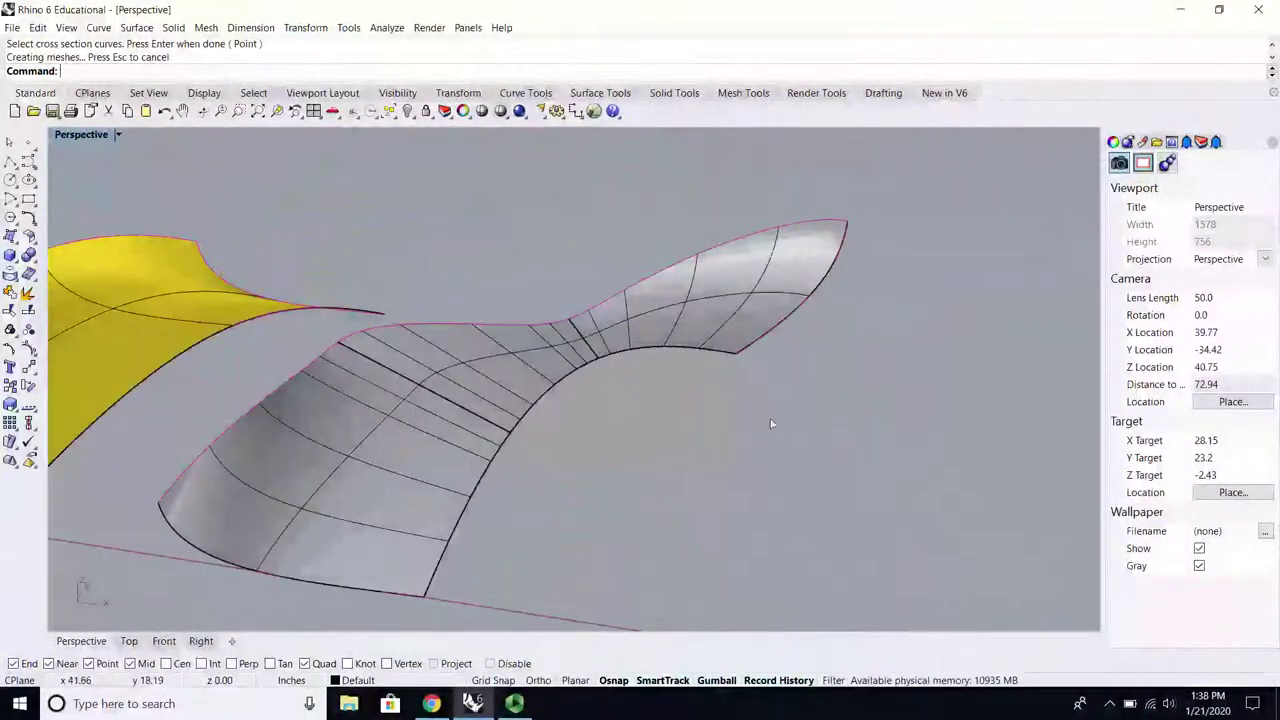
pyautogui.click(716, 353)
pyautogui.click(572, 193)
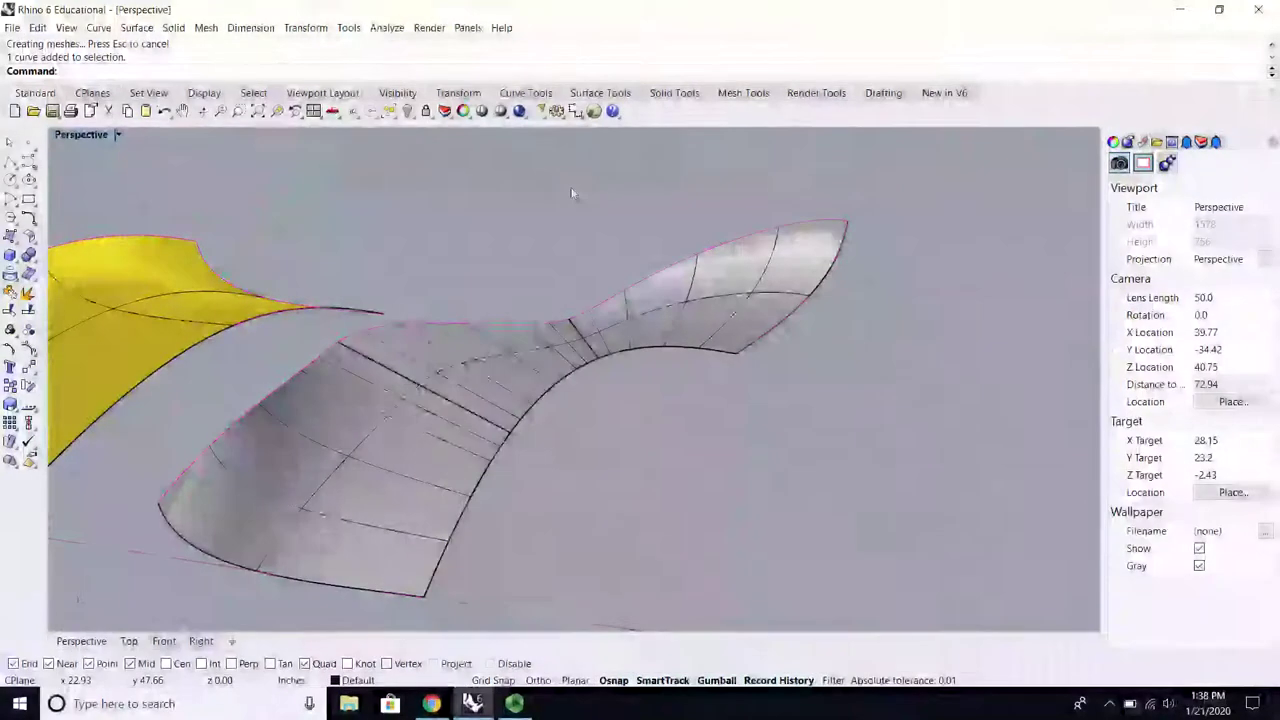
pyautogui.scroll(-4, 688, 248)
pyautogui.scroll(4, 332, 350)
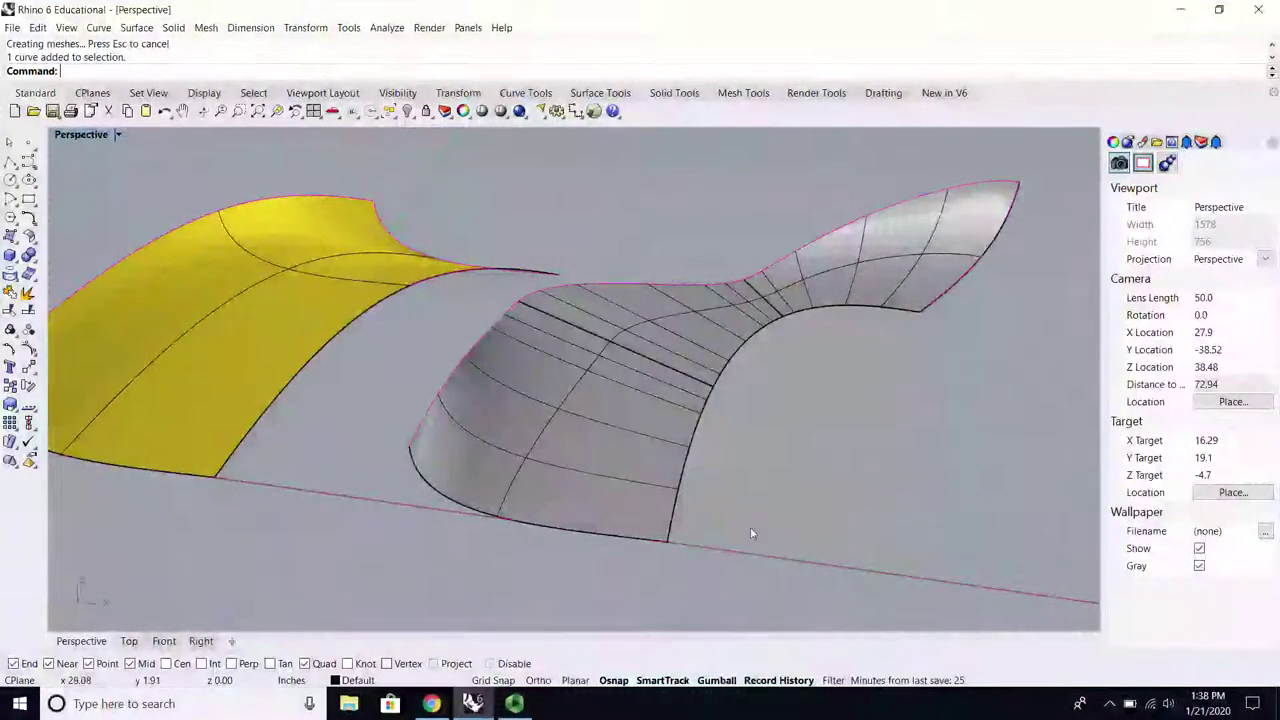
pyautogui.scroll(-4, 734, 483)
pyautogui.scroll(4, 834, 497)
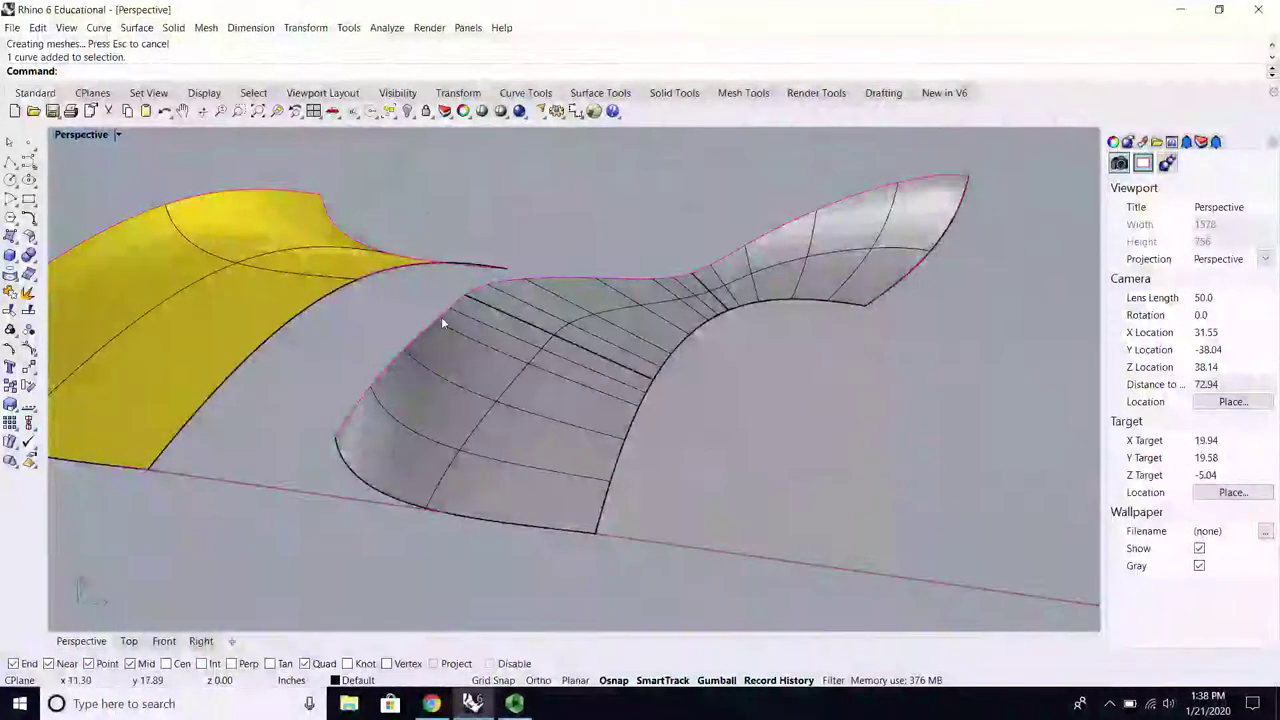
pyautogui.click(372, 273)
pyautogui.press('Delete')
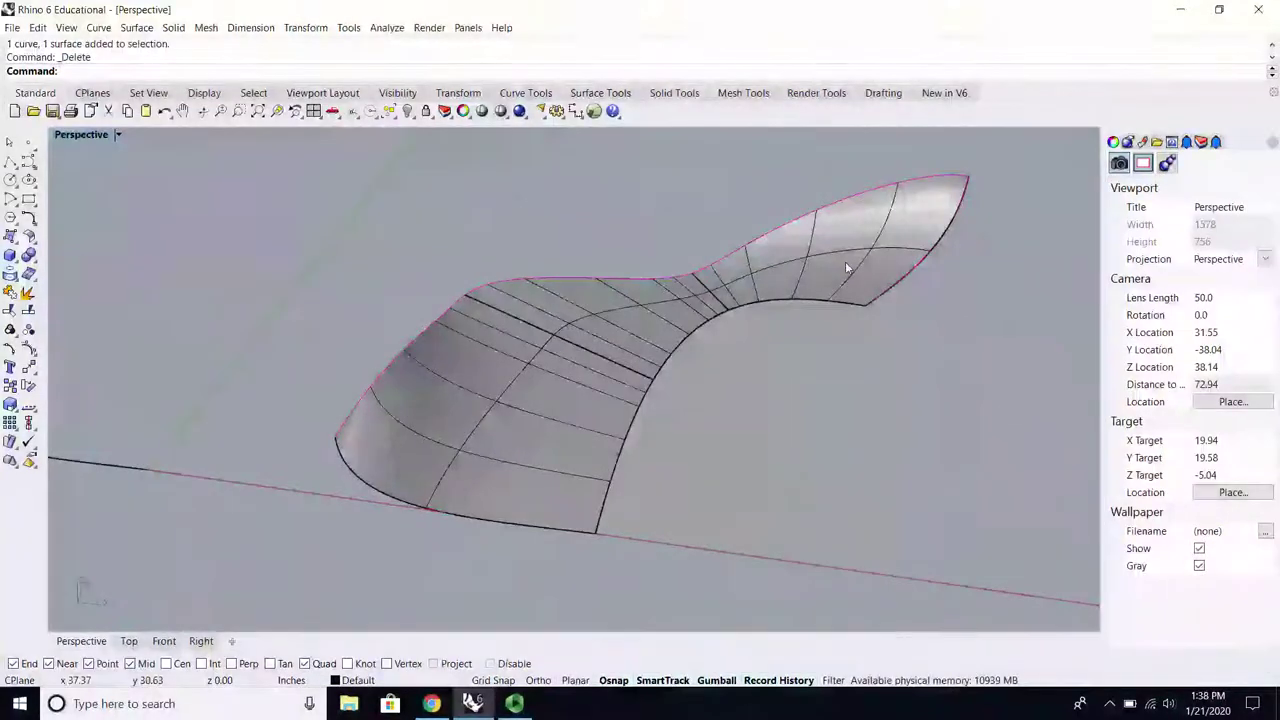
# Step: Turn on control points for the short straight cross section and move its outer end point to reshape the sweep's narrow part
pyautogui.click(714, 295)
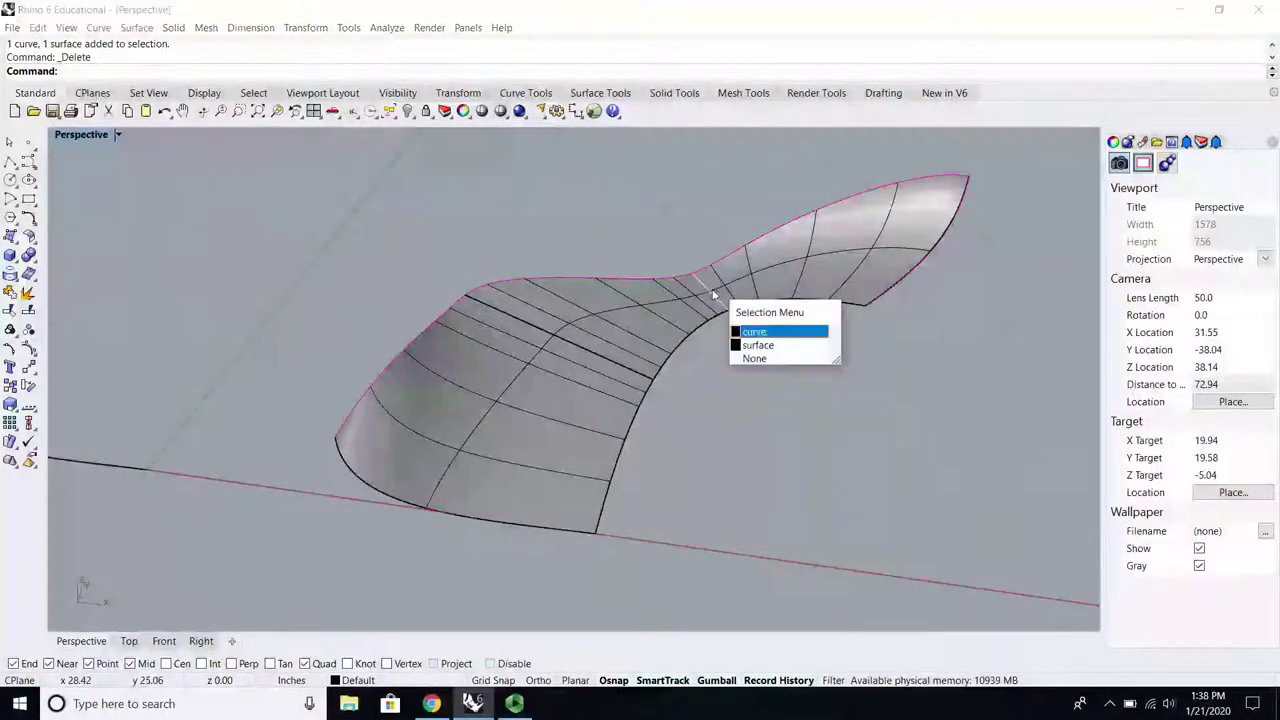
pyautogui.click(757, 332)
pyautogui.scroll(3, 765, 355)
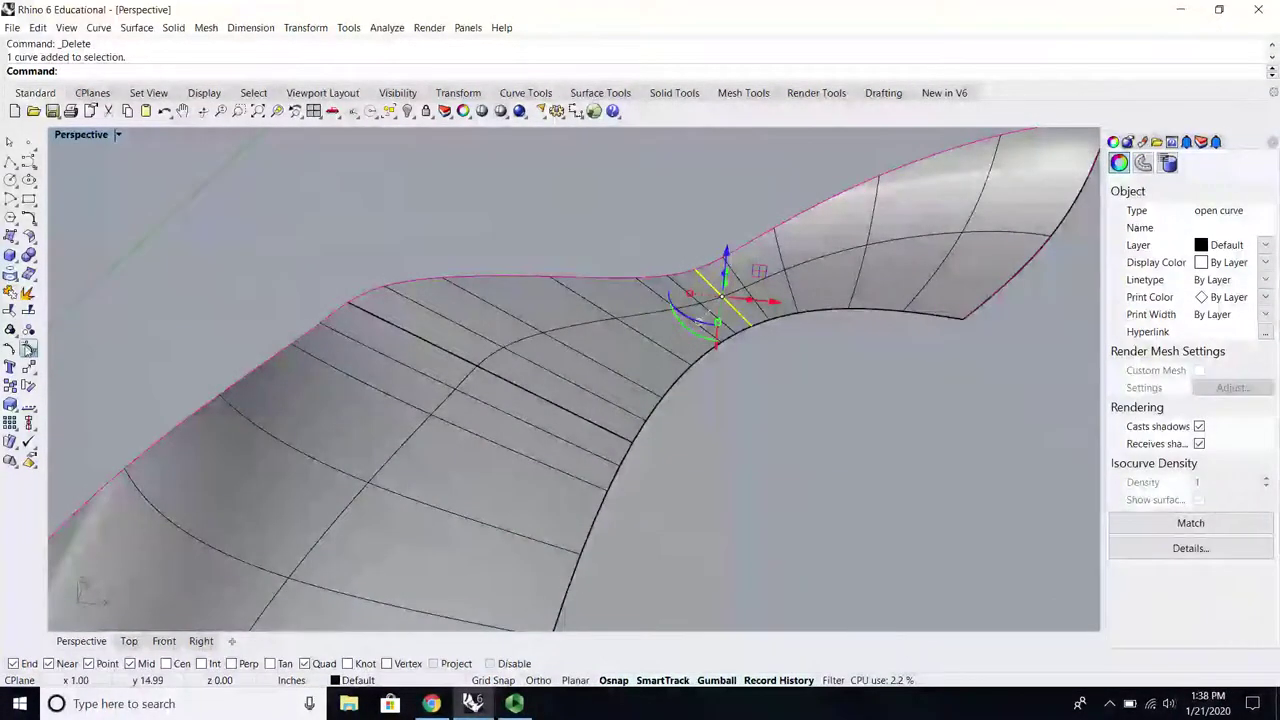
pyautogui.press('F10')
pyautogui.click(694, 272)
pyautogui.moveTo(700, 268); pyautogui.dragTo(762, 334, button='right')
pyautogui.moveTo(763, 334); pyautogui.dragTo(778, 348)
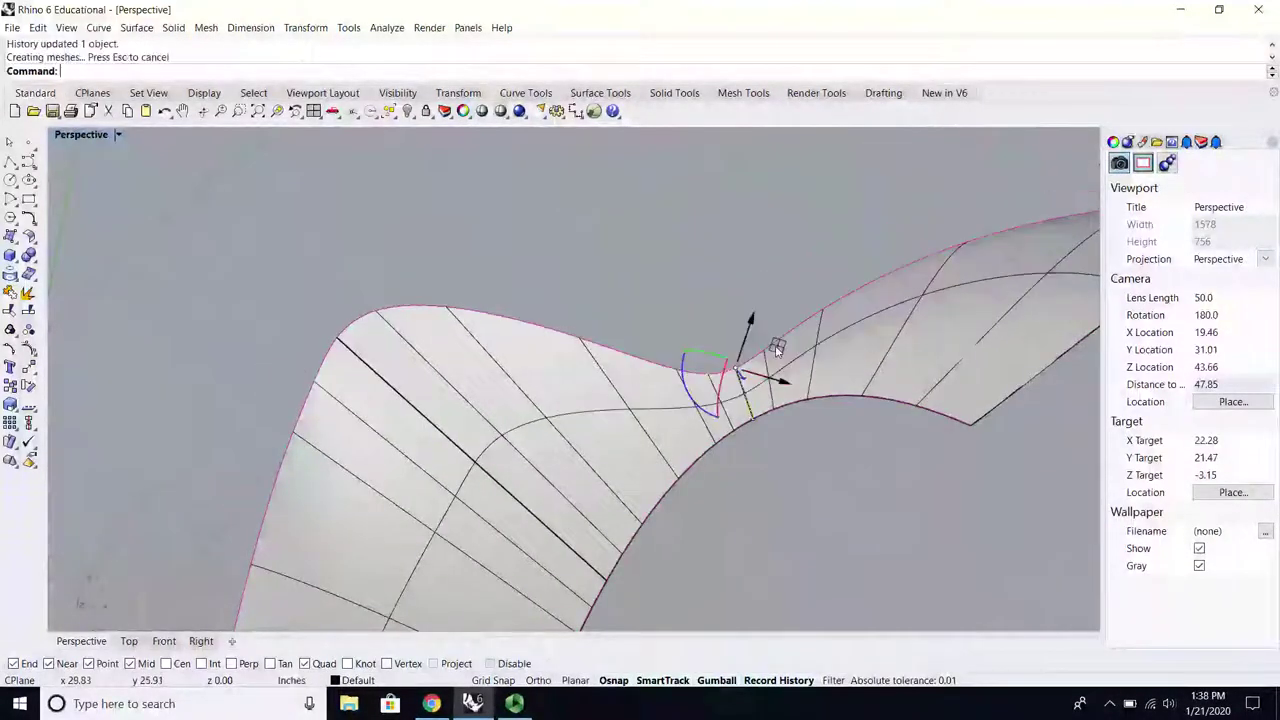
pyautogui.scroll(-6, 778, 348)
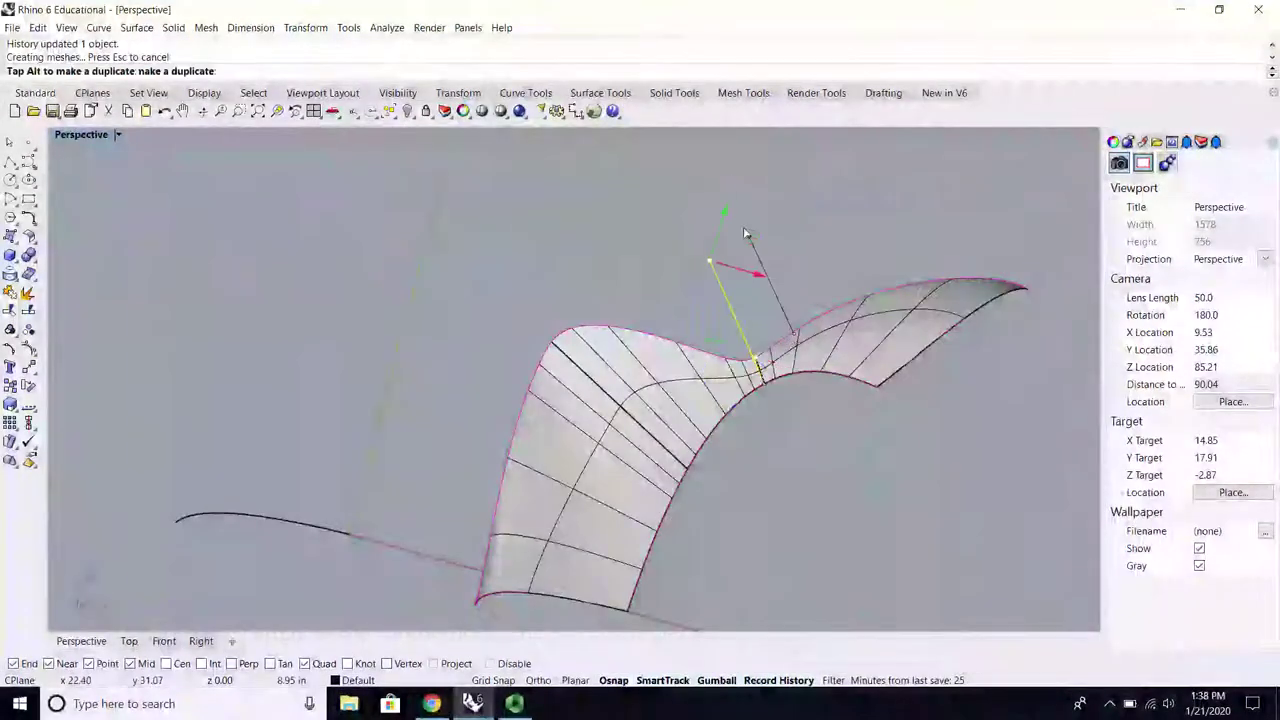
pyautogui.moveTo(727, 197); pyautogui.dragTo(775, 376)
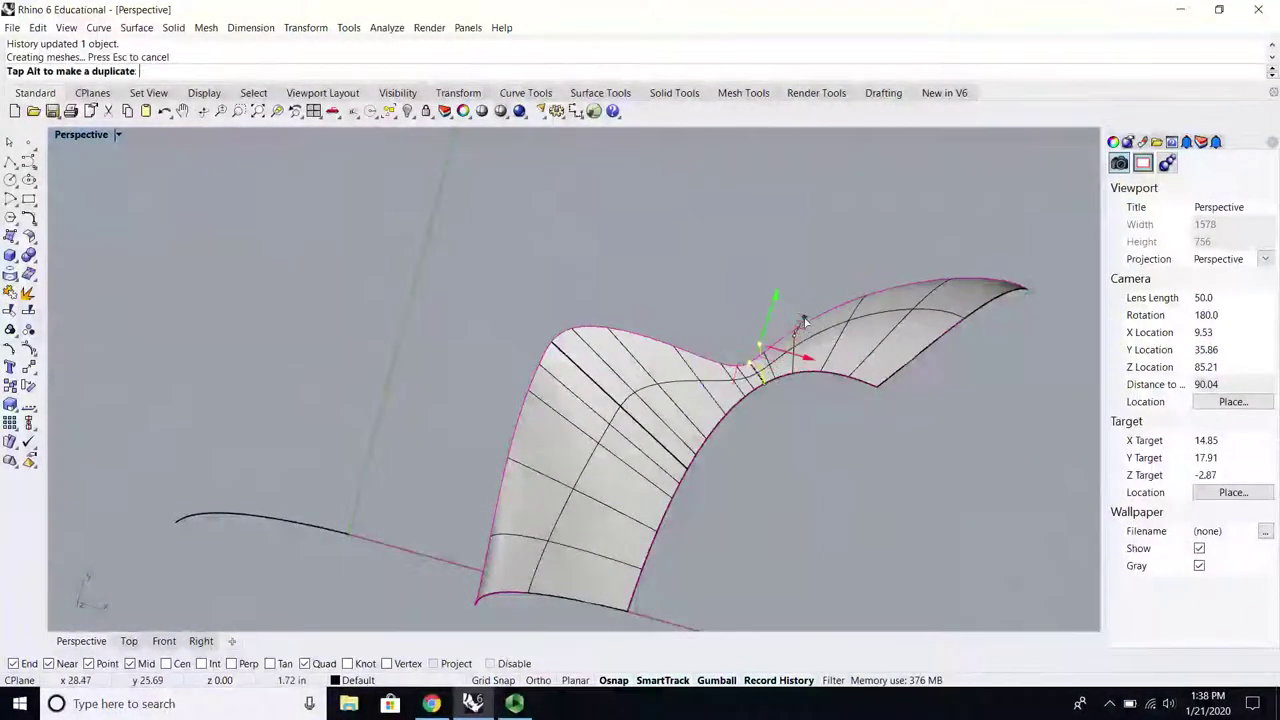
pyautogui.moveTo(800, 330); pyautogui.dragTo(948, 342, button='right')
pyautogui.scroll(8, 946, 343)
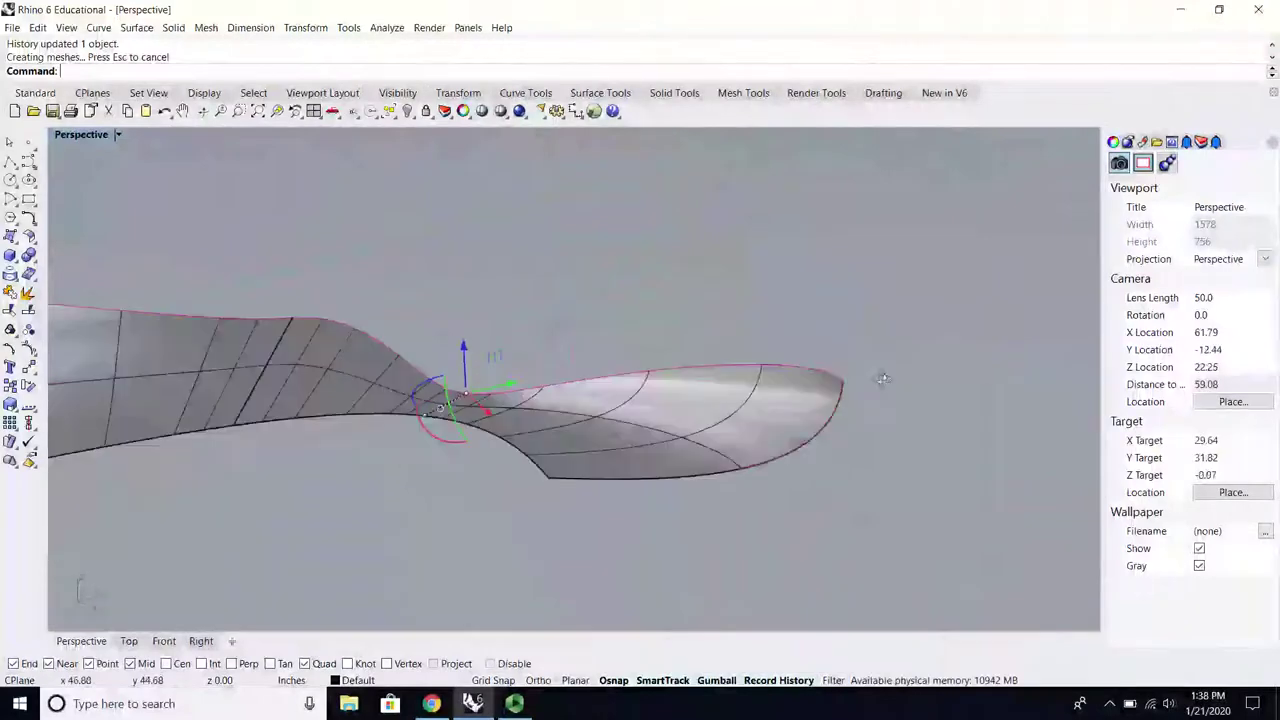
# Step: Turn on the control points of the hooked cross-section curve at the far end of the sweep
pyautogui.moveTo(880, 377); pyautogui.dragTo(683, 393, button='right')
pyautogui.moveTo(461, 444); pyautogui.dragTo(405, 465, button='right')
pyautogui.click(363, 458)
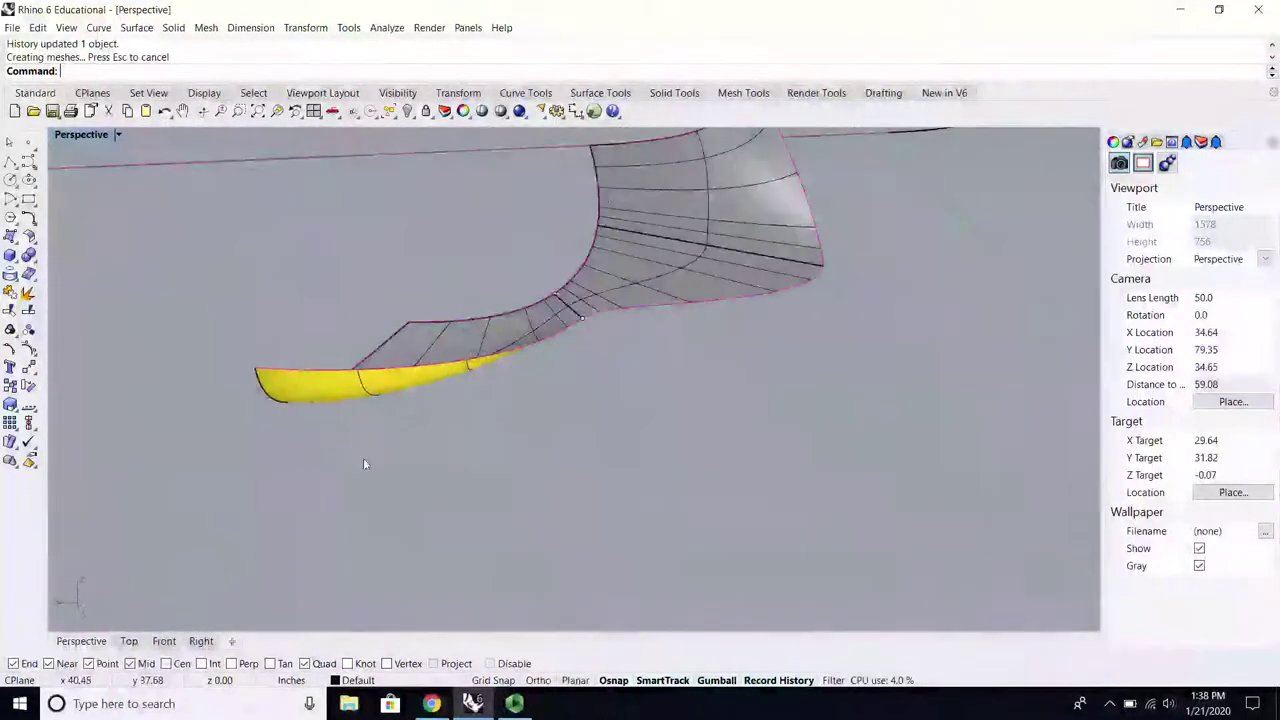
pyautogui.click(272, 395)
pyautogui.press('Escape')
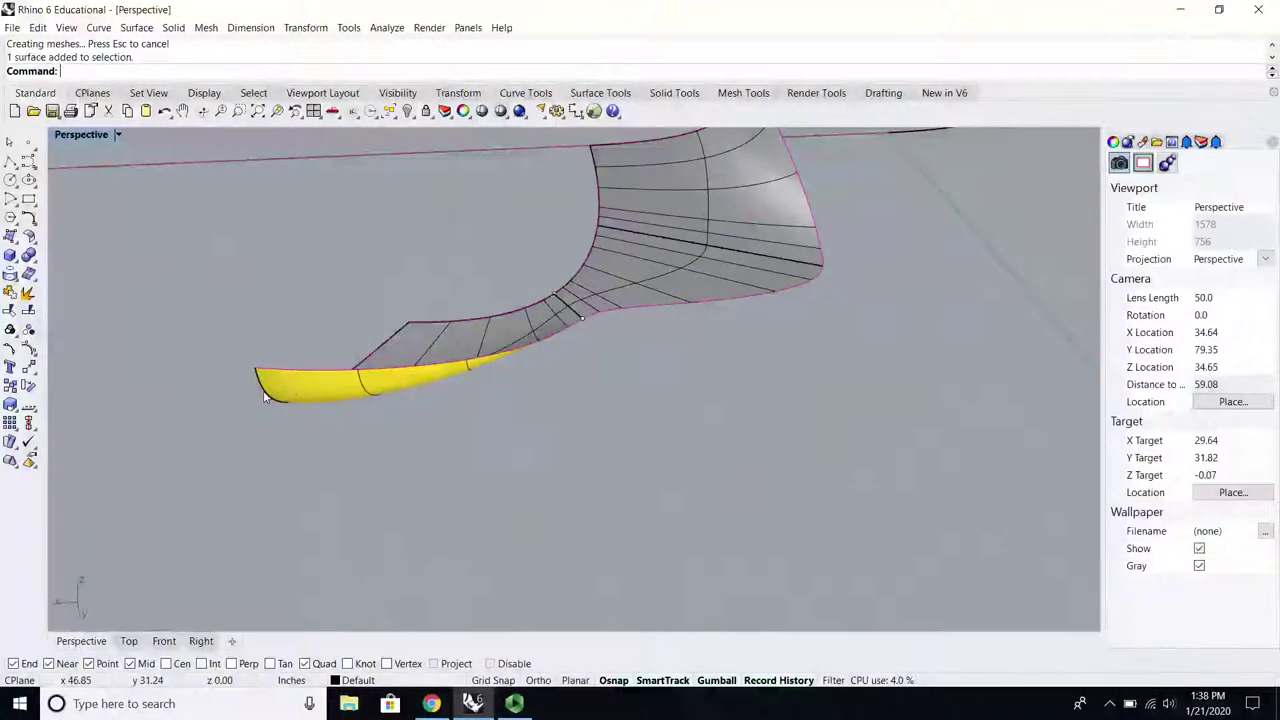
pyautogui.click(268, 398)
pyautogui.click(320, 431)
pyautogui.press('F10')
pyautogui.scroll(2, 316, 375)
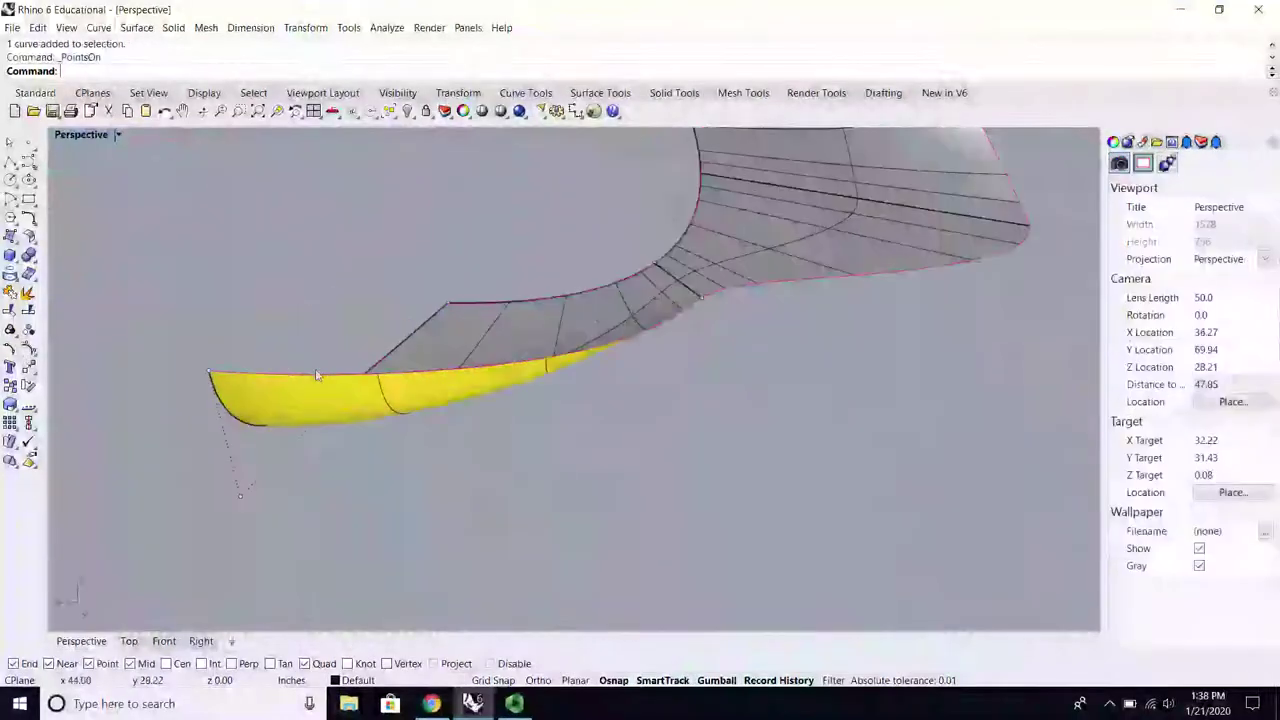
# Step: Move the far hooked curve's outlying control point outward, shift it inward and down to reshape the sweep's end, and hide all control points
pyautogui.click(239, 498)
pyautogui.scroll(-2, 287, 453)
pyautogui.keyDown('shift'); pyautogui.moveTo(287, 453); pyautogui.dragTo(315, 411, button='right'); pyautogui.keyUp('shift')
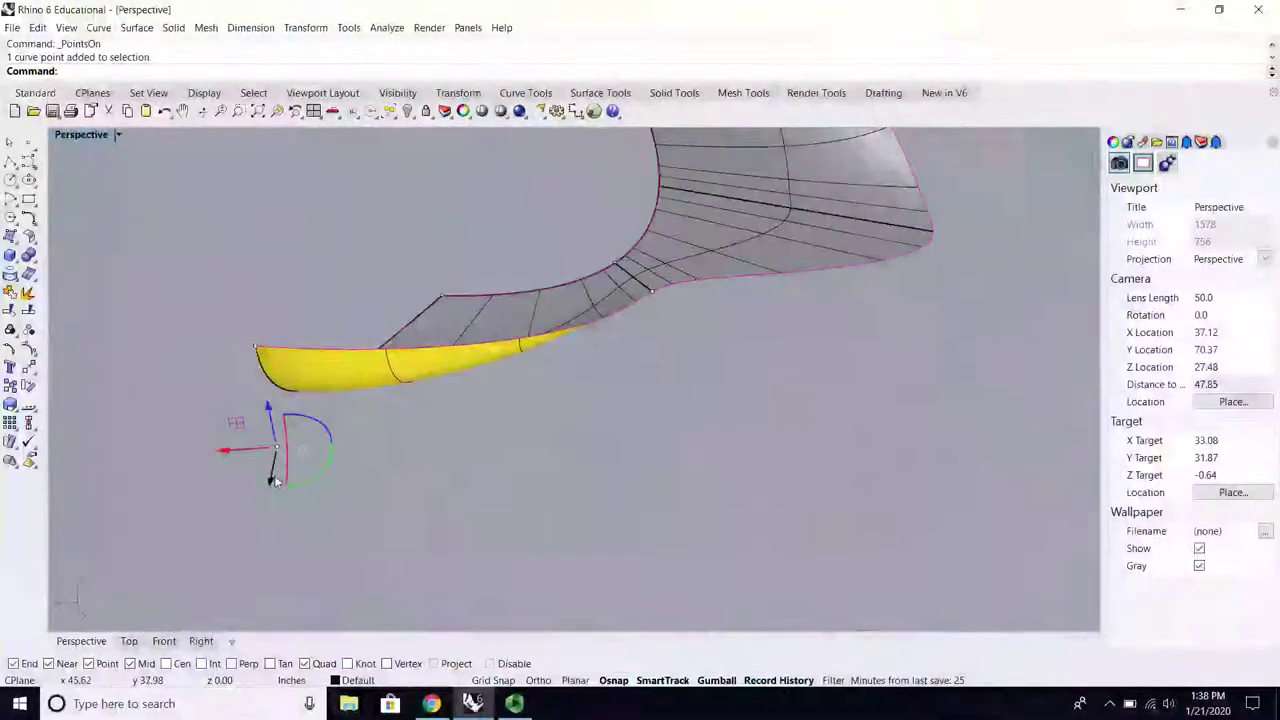
pyautogui.moveTo(277, 482); pyautogui.dragTo(257, 560)
pyautogui.moveTo(262, 535); pyautogui.dragTo(507, 443, button='right')
pyautogui.scroll(-4, 507, 443)
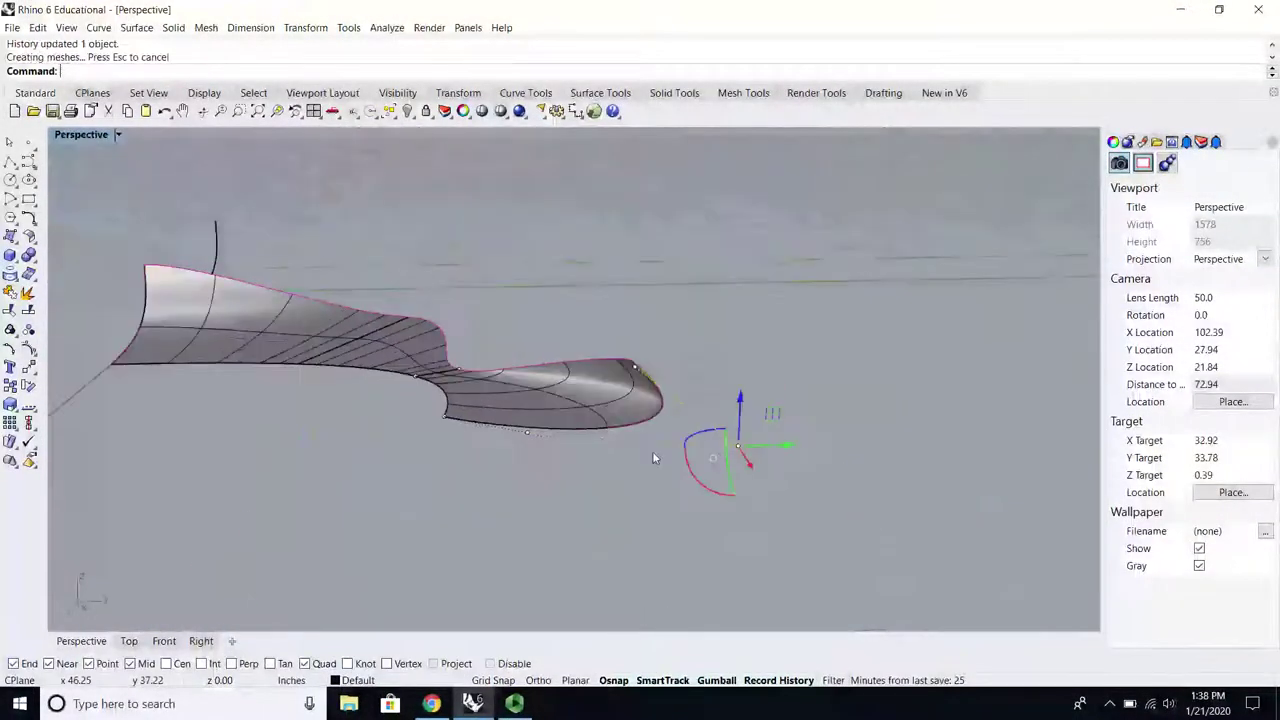
pyautogui.moveTo(774, 415); pyautogui.dragTo(698, 479)
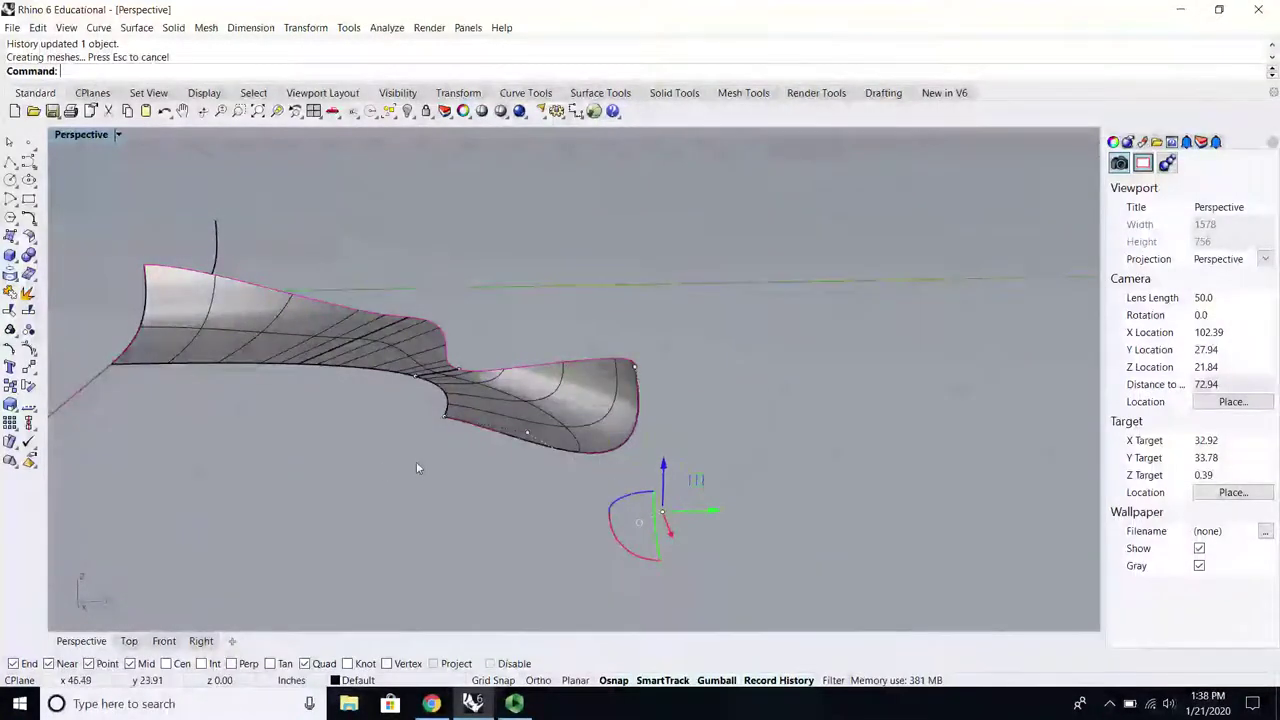
pyautogui.moveTo(330, 469); pyautogui.dragTo(450, 455, button='right')
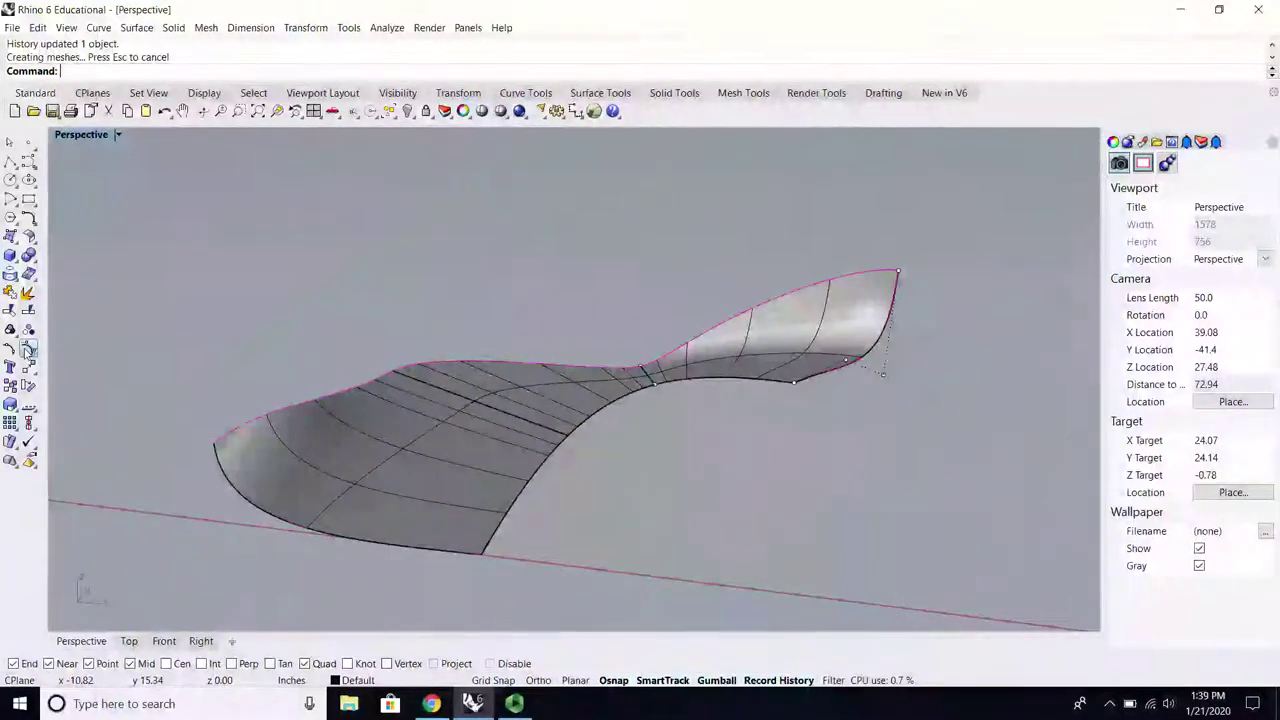
pyautogui.rightClick(29, 349)
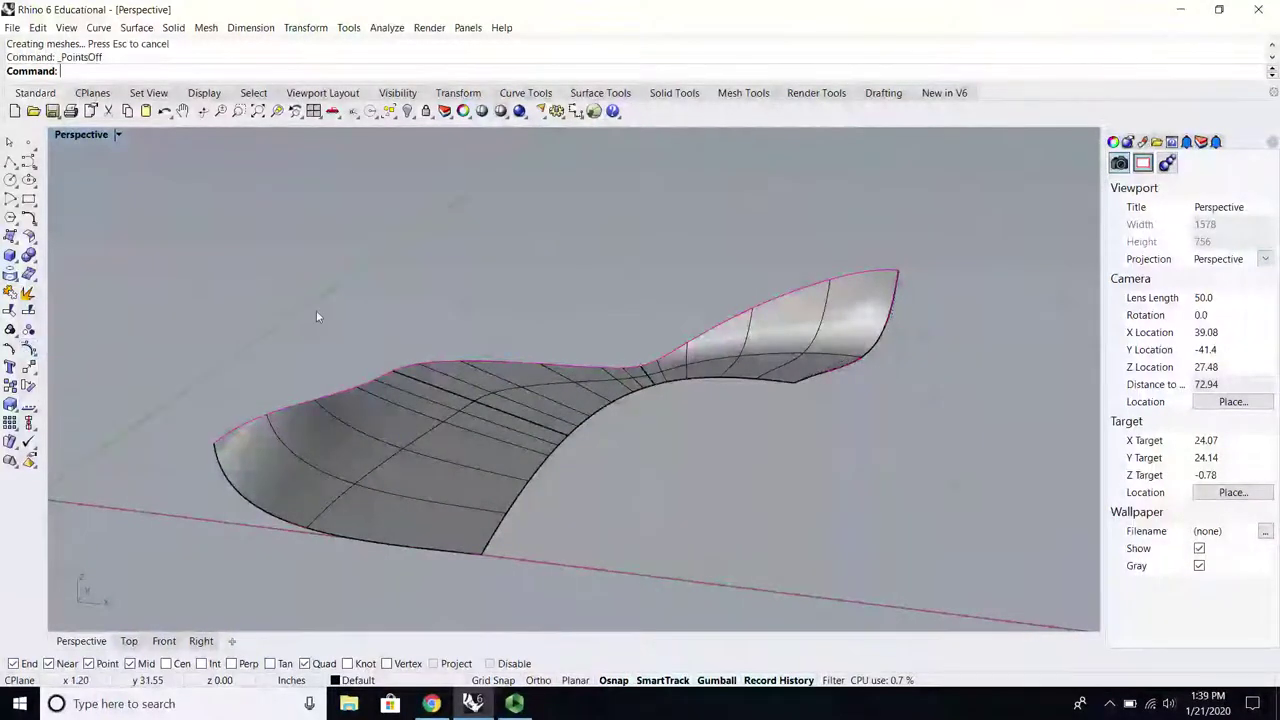
# Step: Delete the swept surface together with its rail and cross-section curves, accepting the history warning
pyautogui.scroll(-2, 501, 375)
pyautogui.hotkey('ctrl', 'a')
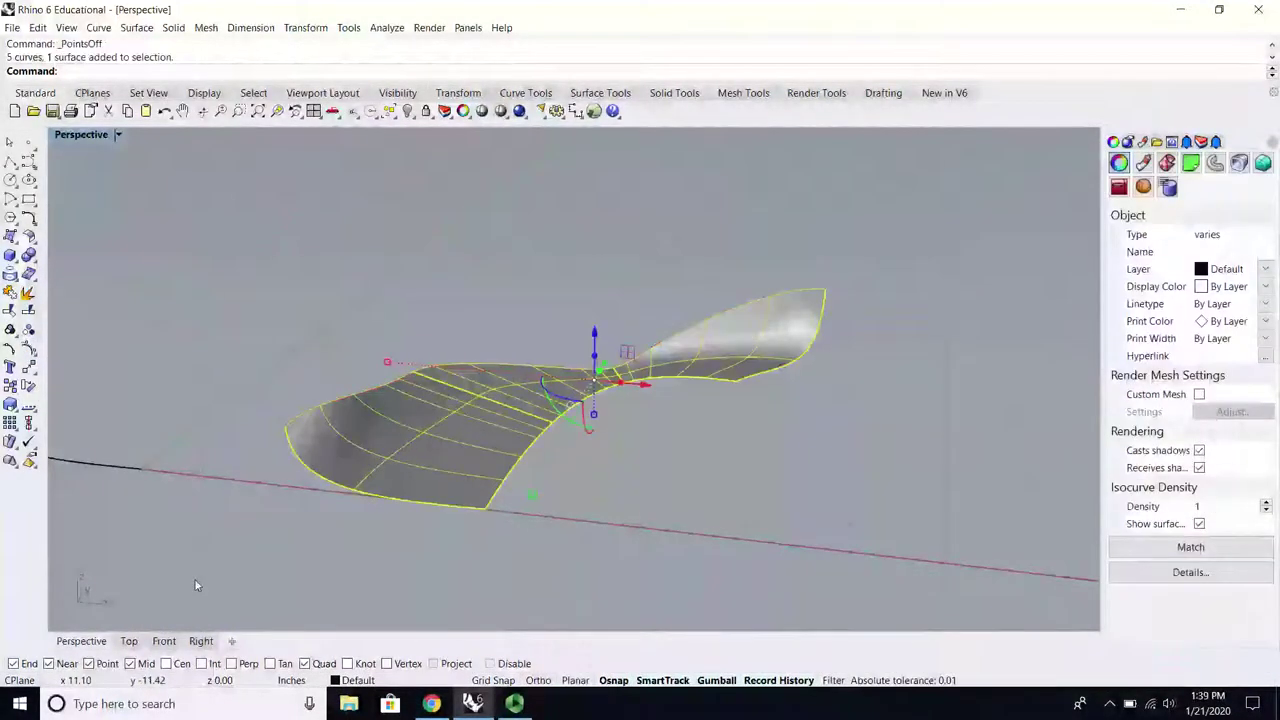
pyautogui.press('Delete')
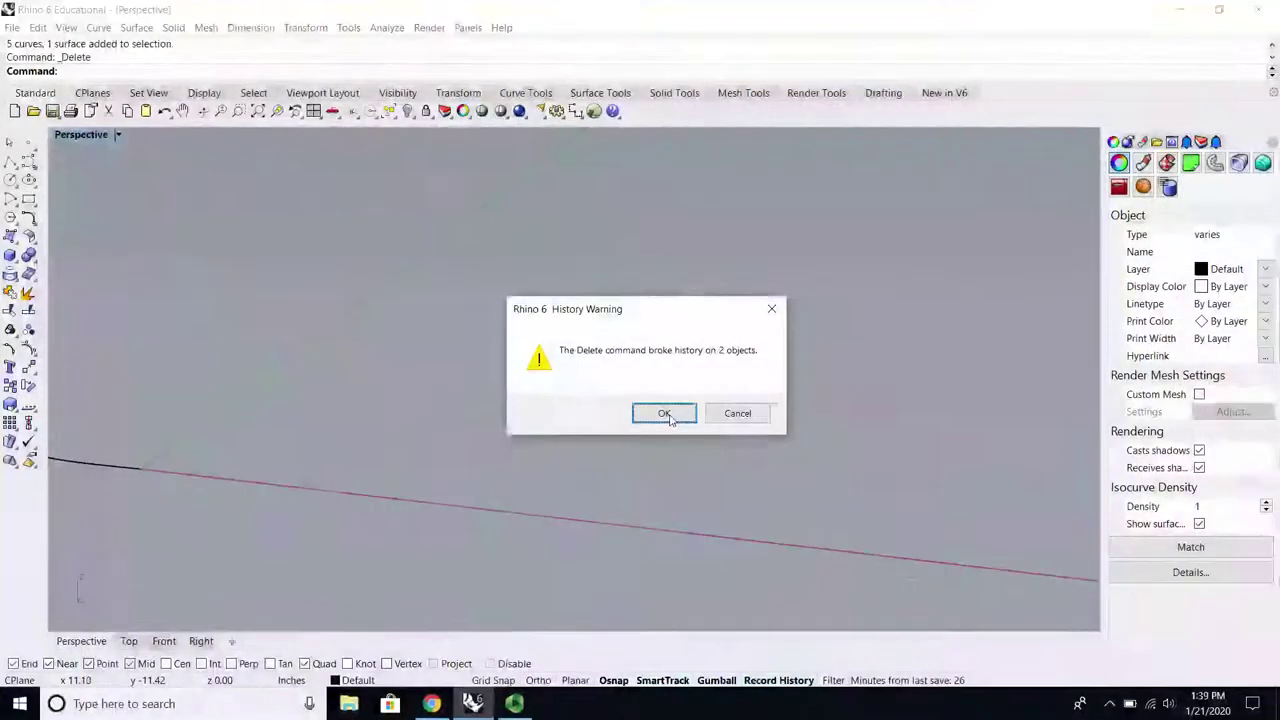
pyautogui.click(664, 413)
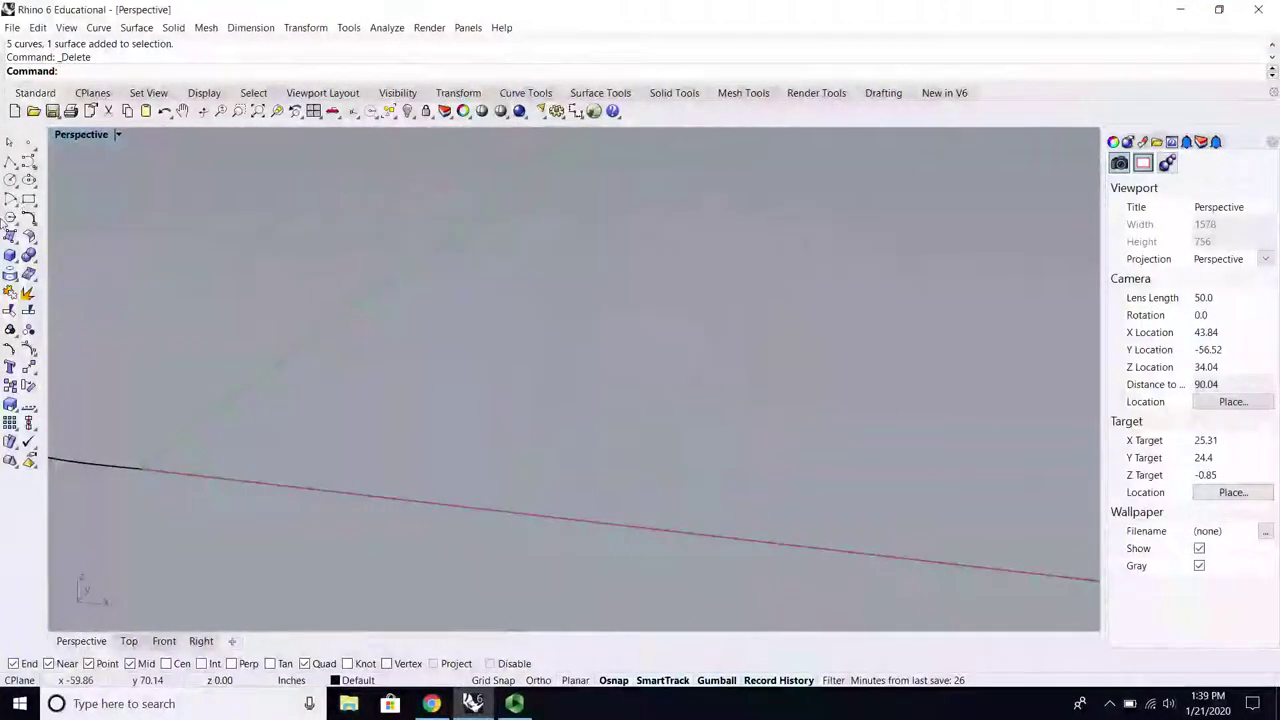
# Step: Create a sphere centred at the origin with a radius of about 19.6 inches
pyautogui.click(11, 257)
pyautogui.click(67, 261)
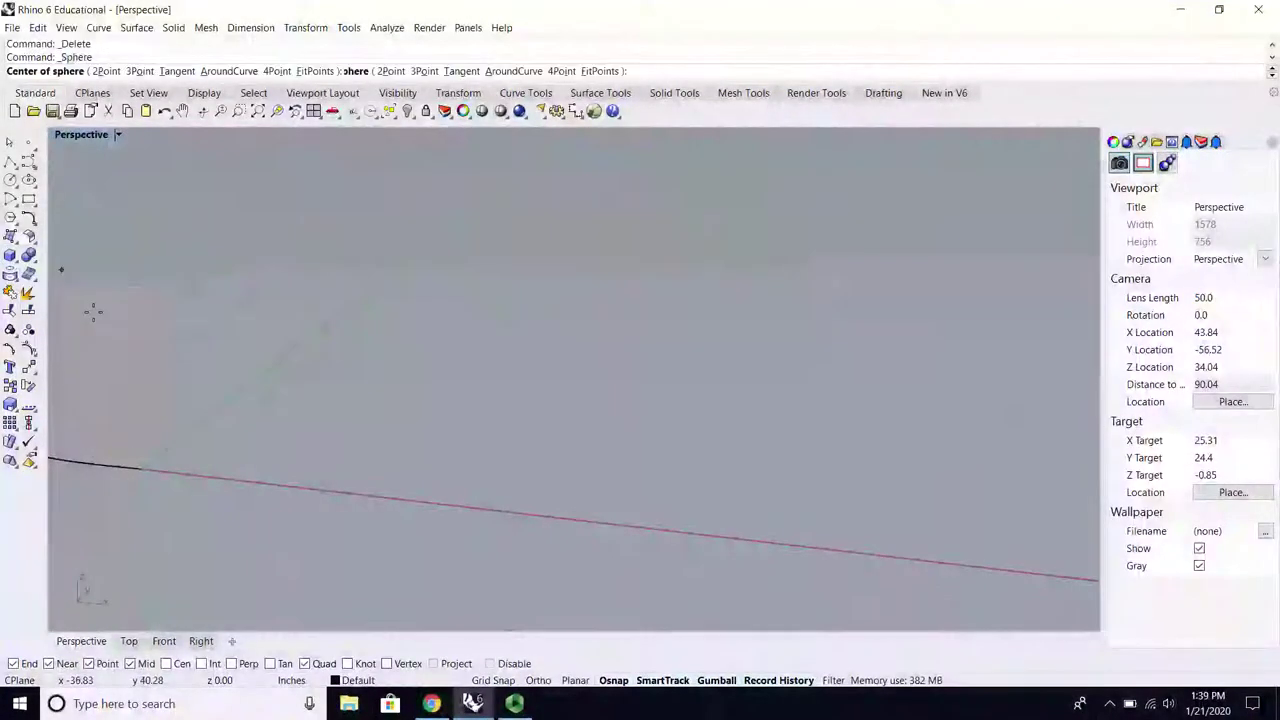
pyautogui.click(175, 476)
pyautogui.scroll(-5, 235, 487)
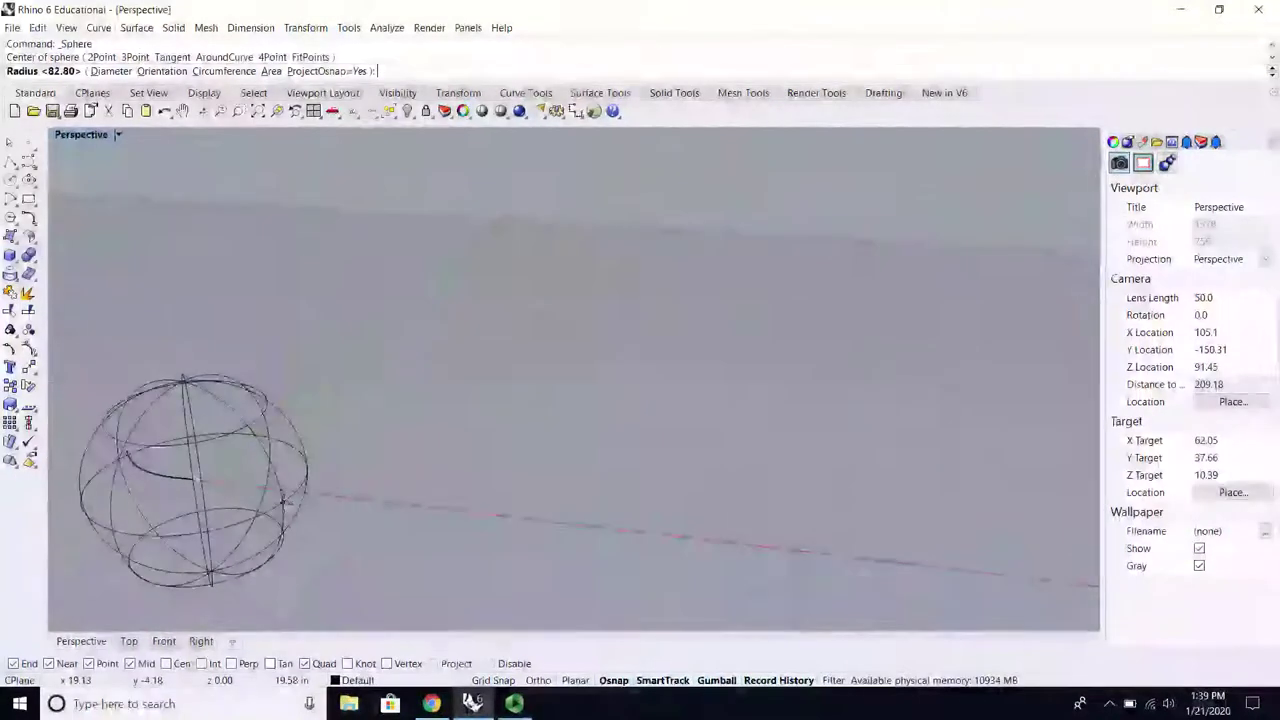
pyautogui.click(288, 506)
# Step: Delete the leftover hooked curve inside the sphere and switch from the maximized Perspective view to the four-viewport layout
pyautogui.click(140, 472)
pyautogui.moveTo(148, 368); pyautogui.dragTo(117, 490)
pyautogui.keyDown('ctrl'); pyautogui.click(180, 442); pyautogui.keyUp('ctrl')
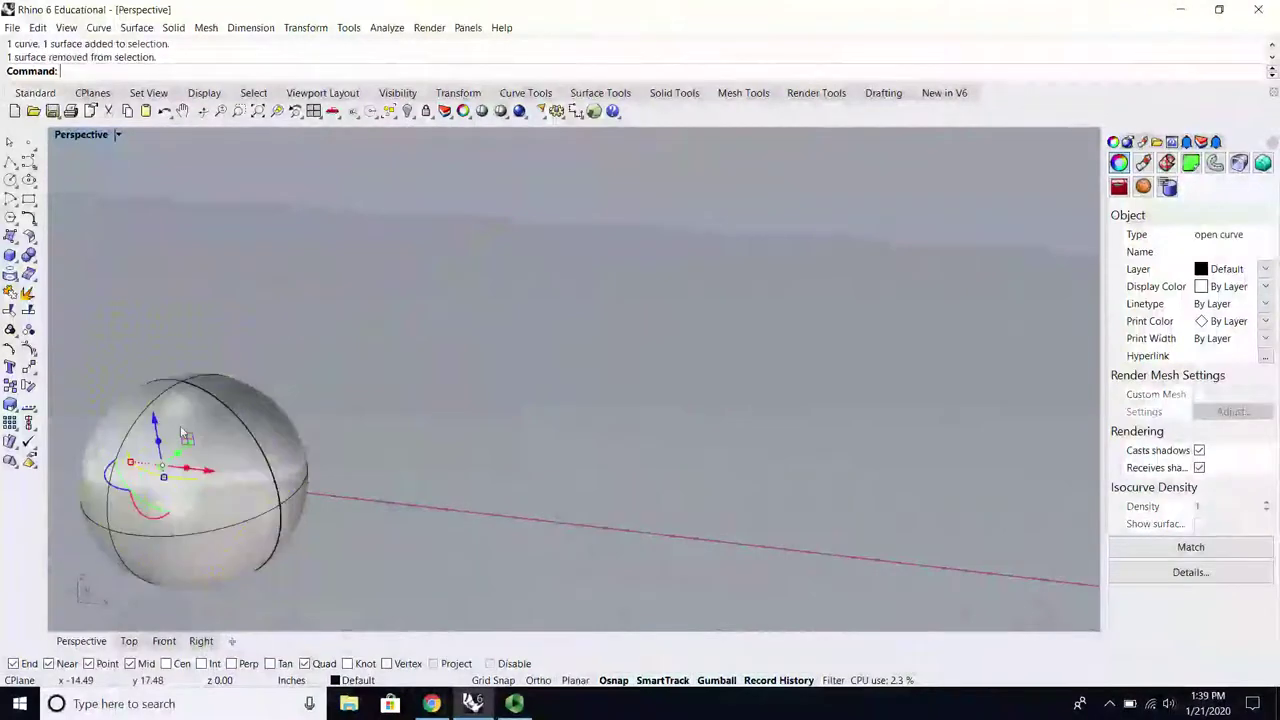
pyautogui.press('Delete')
pyautogui.moveTo(180, 425); pyautogui.dragTo(121, 207, button='right')
pyautogui.doubleClick(88, 136)
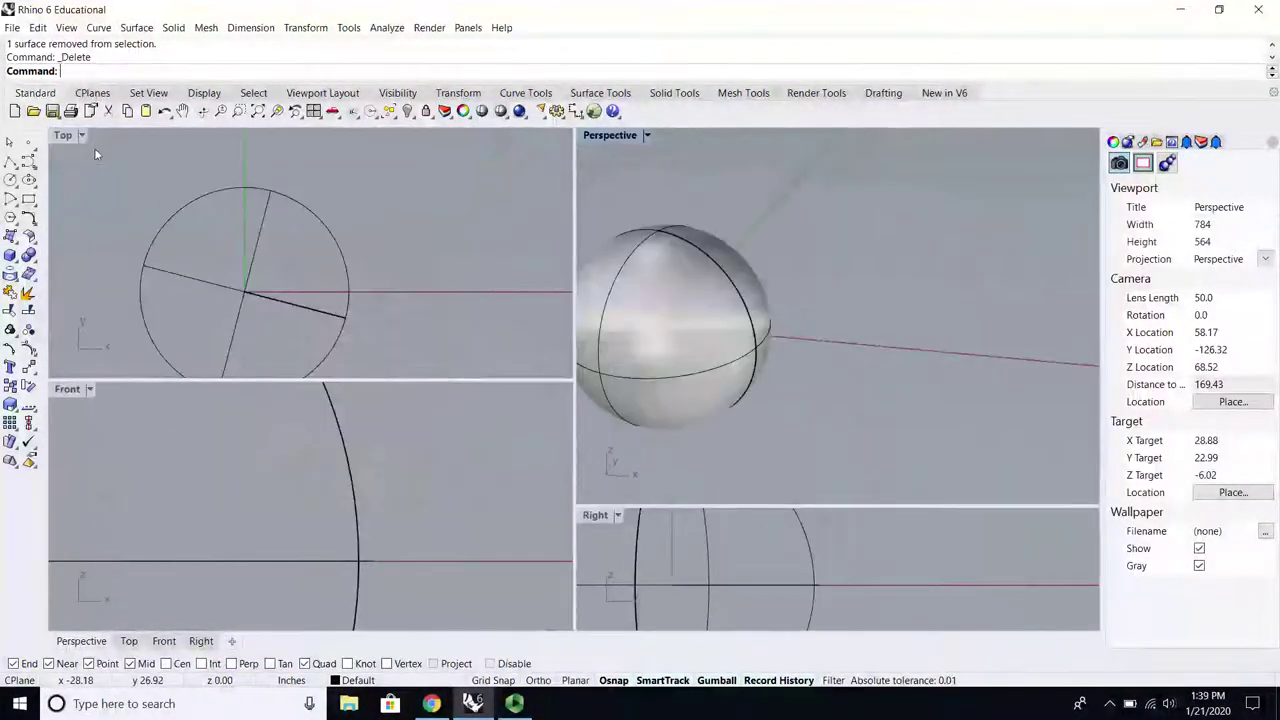
# Step: Maximize the Top viewport and frame the sphere with empty space beside it
pyautogui.doubleClick(64, 135)
pyautogui.moveTo(424, 410); pyautogui.dragTo(399, 382, button='right')
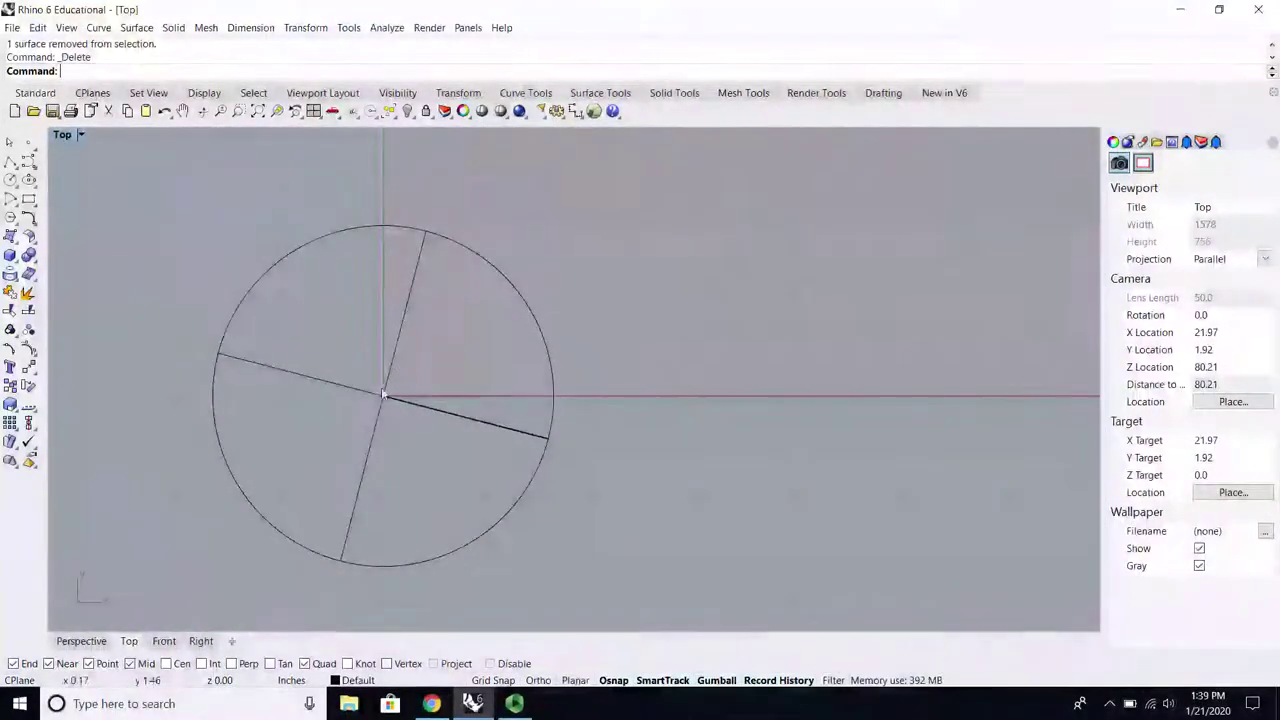
pyautogui.scroll(2, 359, 414)
pyautogui.moveTo(359, 414)
pyautogui.mouseDown(button='right')
pyautogui.moveTo(403, 390)
pyautogui.moveTo(371, 435)
pyautogui.mouseUp(button='right')
pyautogui.scroll(-2, 403, 392)
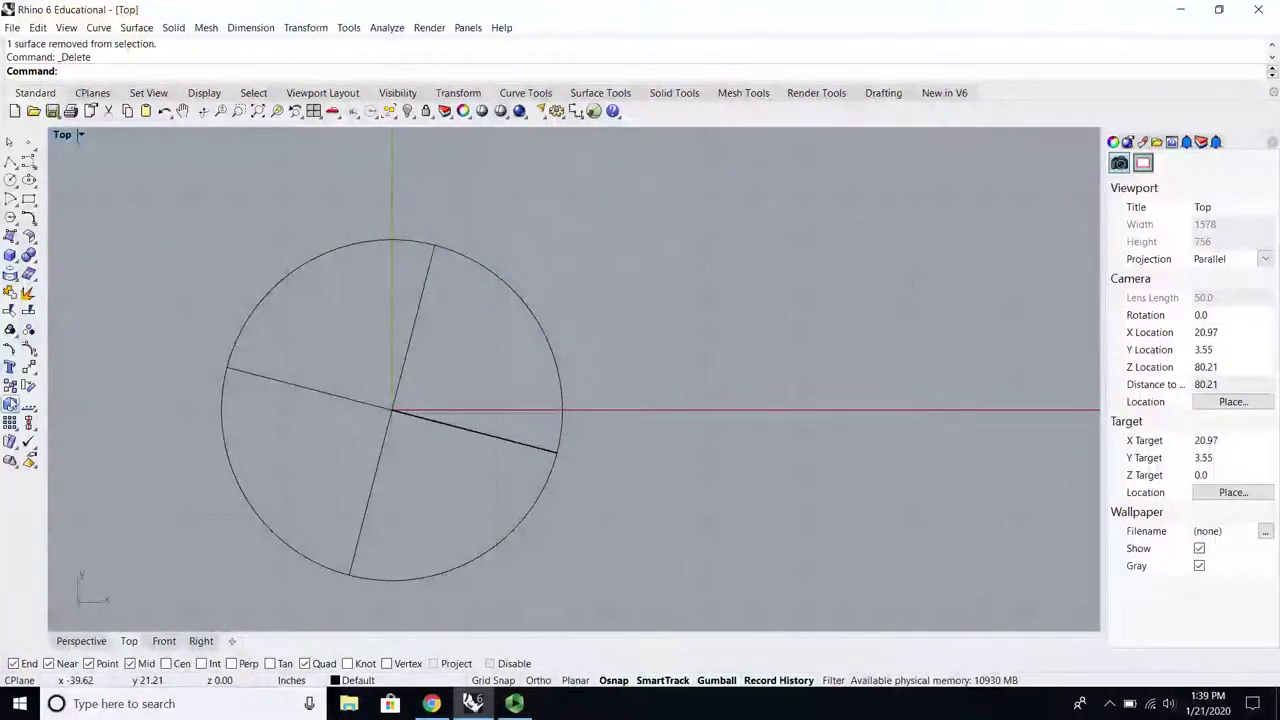
pyautogui.moveTo(461, 420); pyautogui.dragTo(384, 382, button='right')
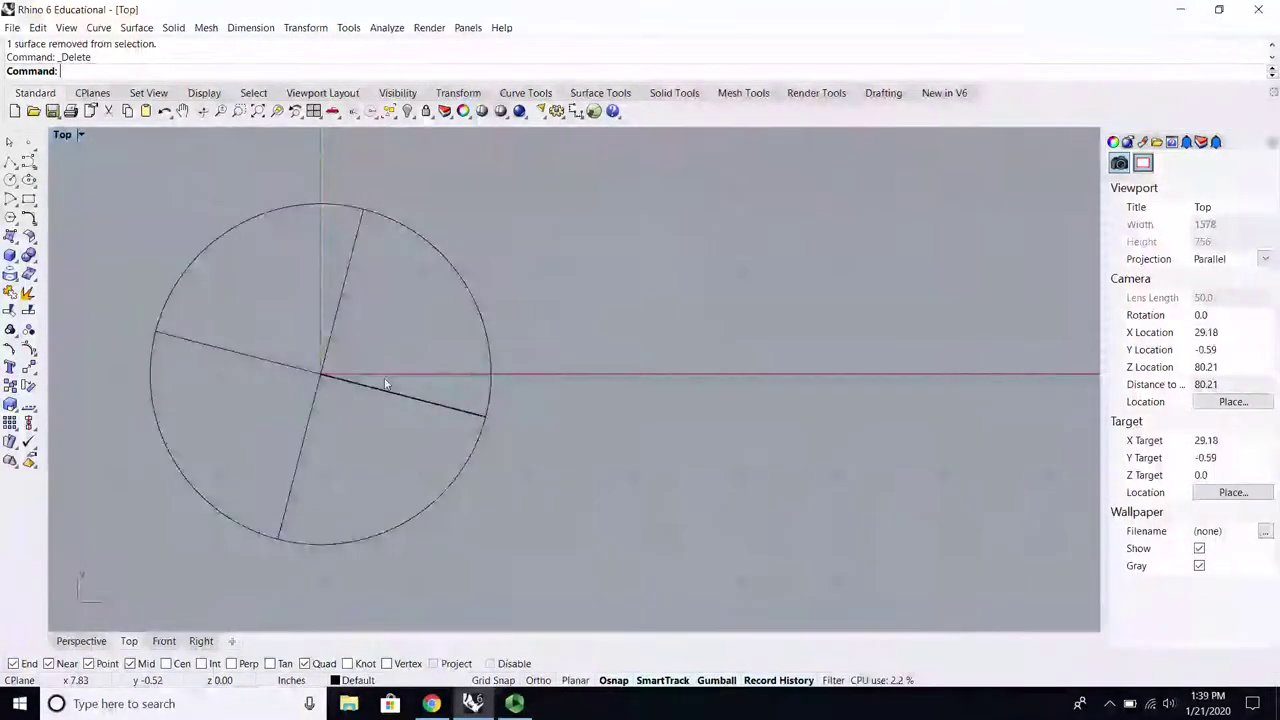
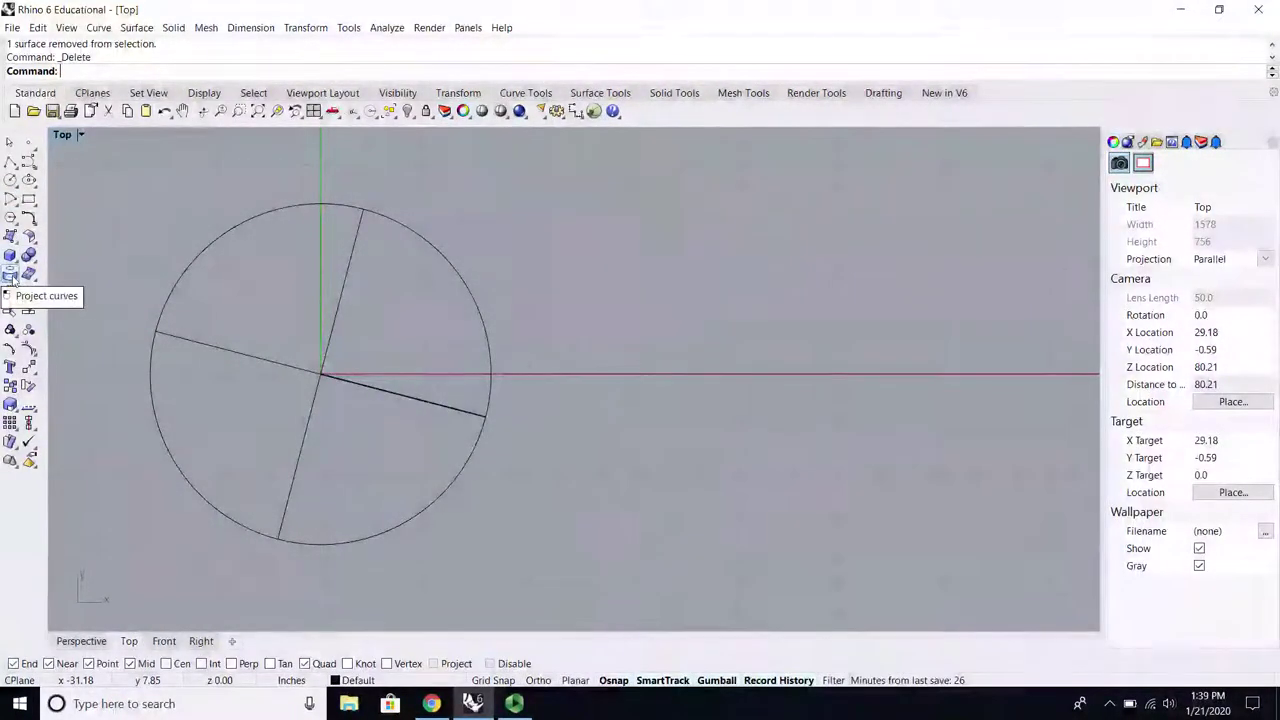
# Step: Create the letter "B" as a text object in Arial, 1 inch high with Curves output, and place it beside the sphere
pyautogui.click(11, 366)
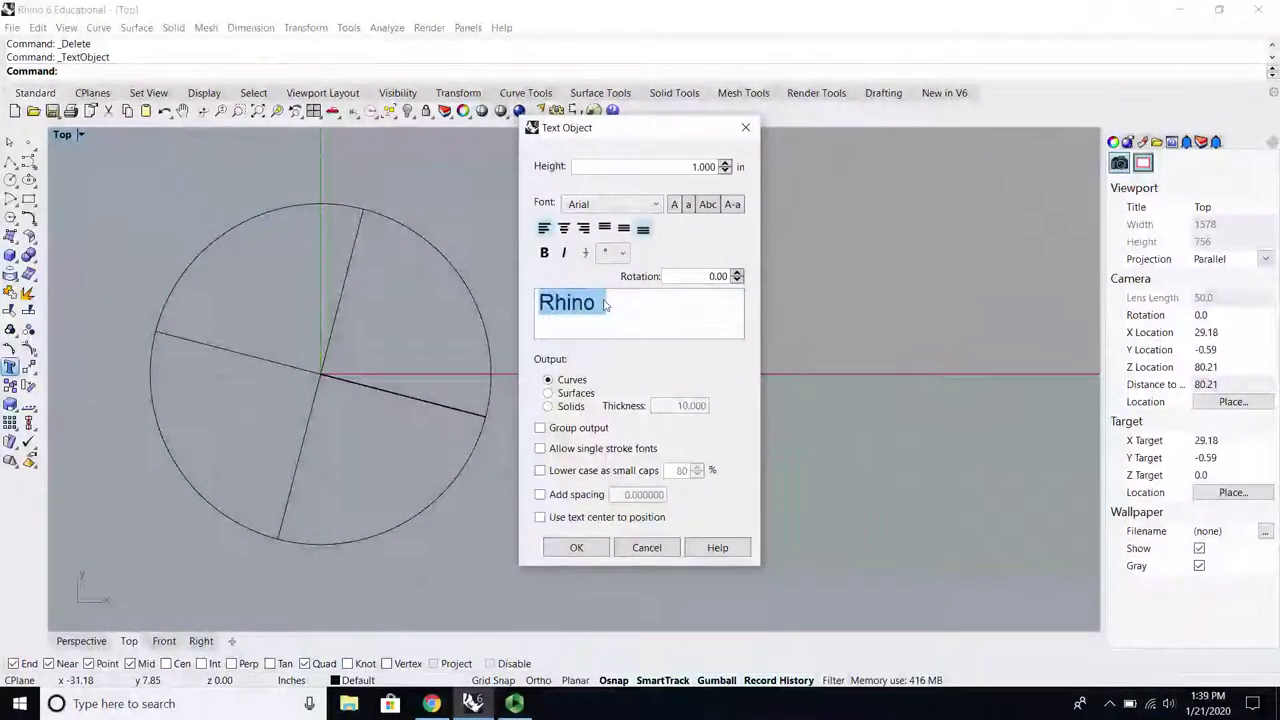
pyautogui.write('B')
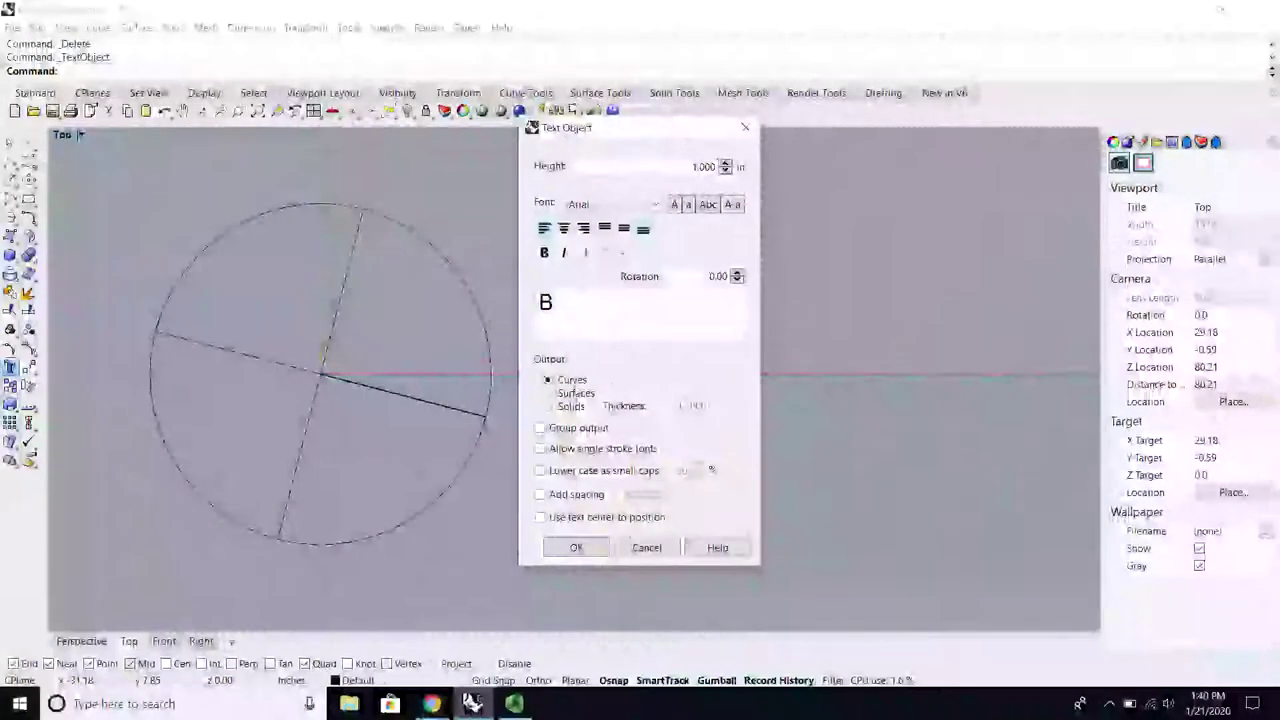
pyautogui.click(574, 394)
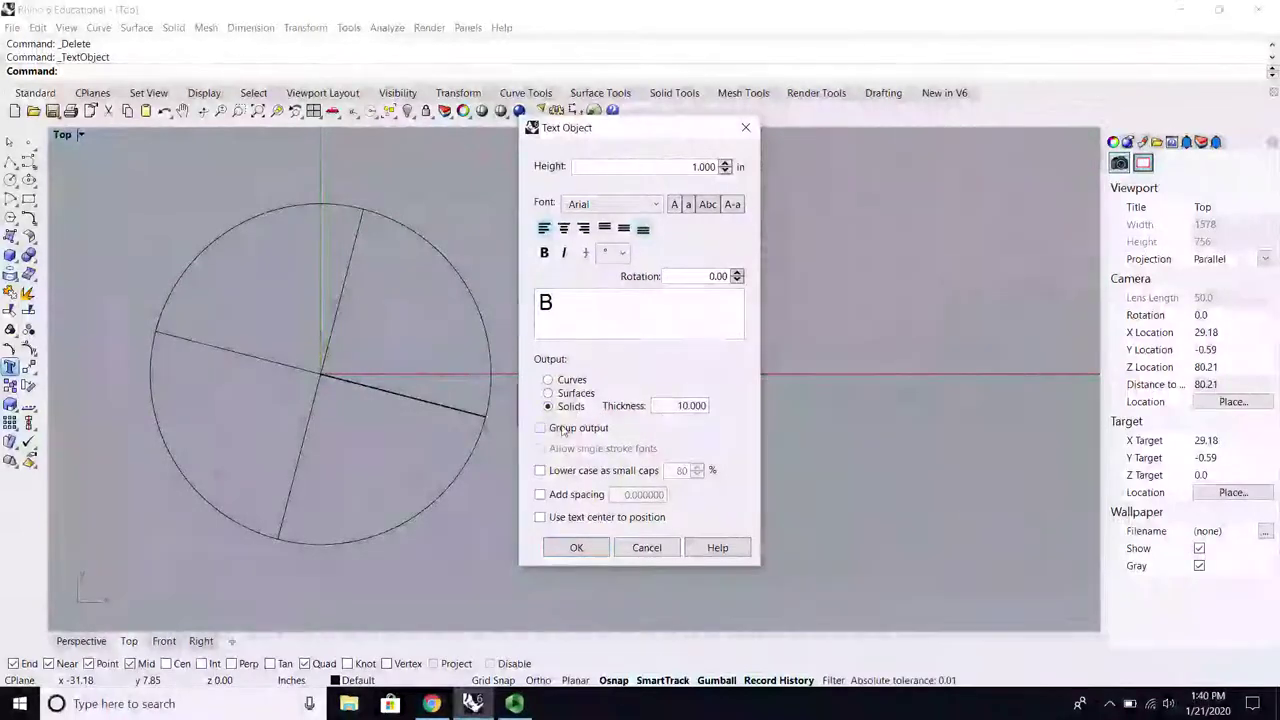
pyautogui.click(548, 380)
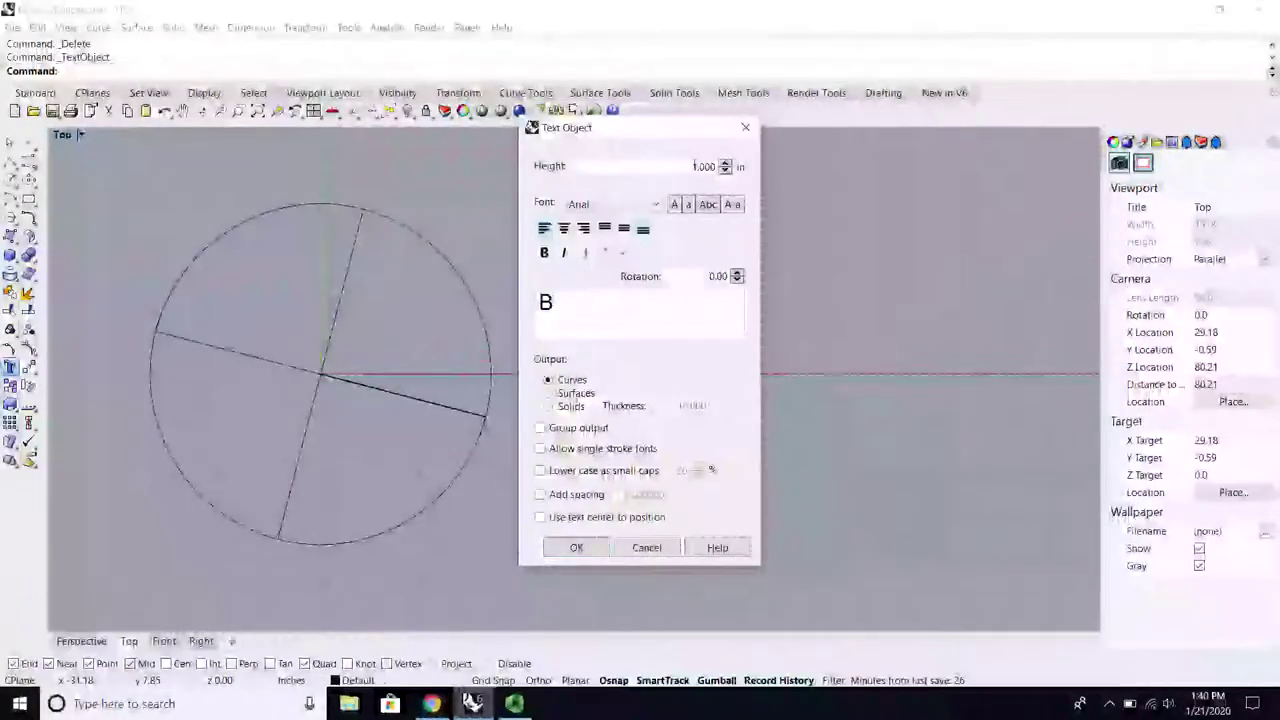
pyautogui.click(577, 547)
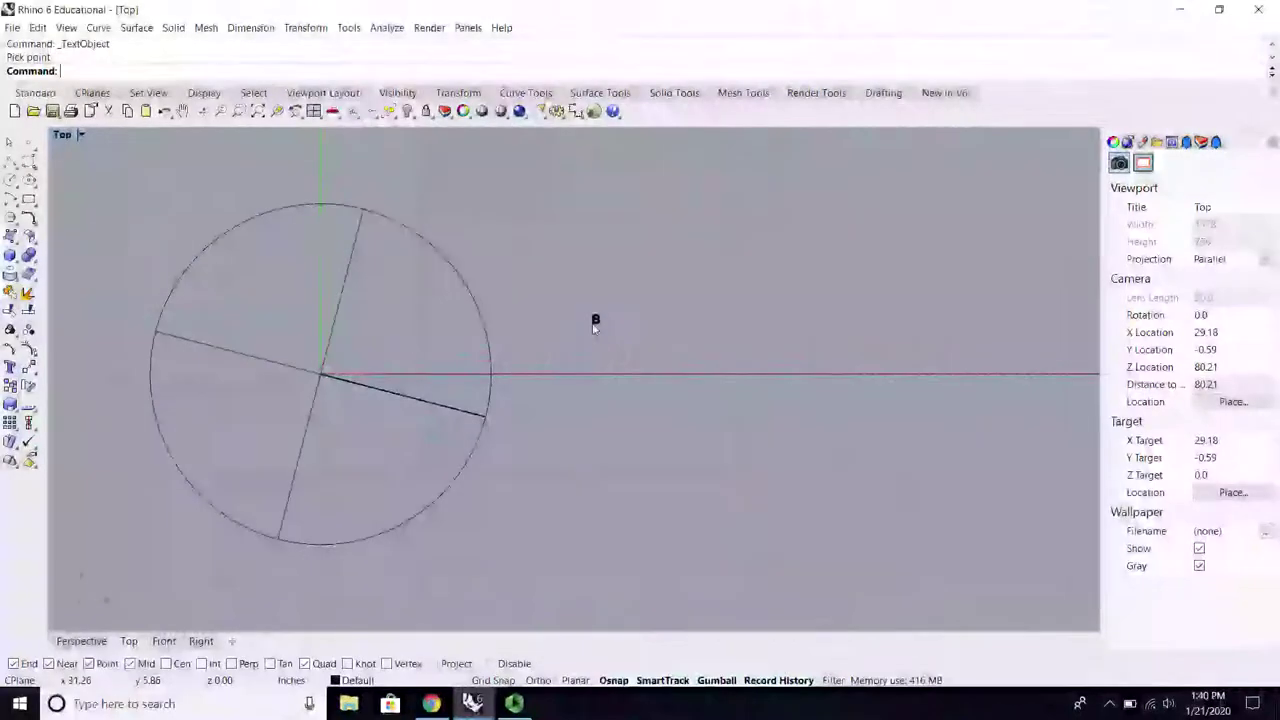
pyautogui.scroll(4, 595, 322)
pyautogui.click(595, 322)
pyautogui.scroll(-6, 583, 330)
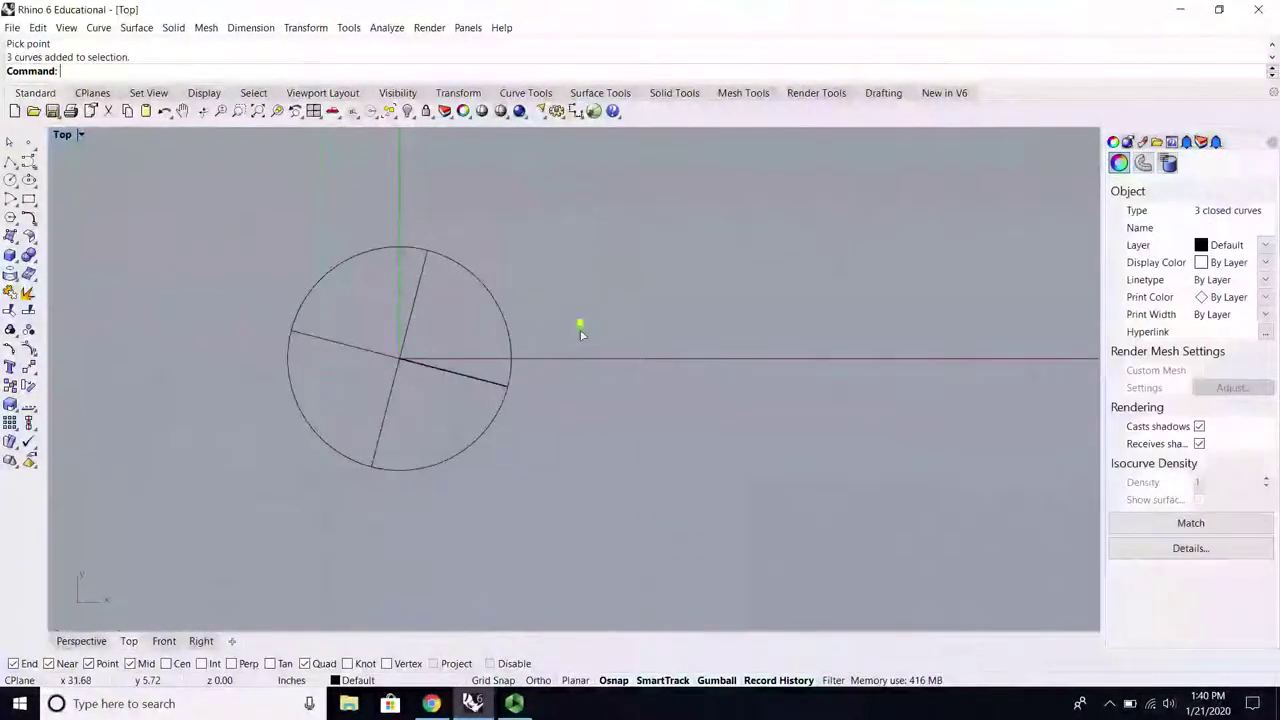
# Step: Scale the B curves up uniformly to slightly taller than the sphere, move them clear of it, and briefly show their control points
pyautogui.keyDown('shift'); pyautogui.moveTo(581, 331); pyautogui.dragTo(590, 440); pyautogui.keyUp('shift')
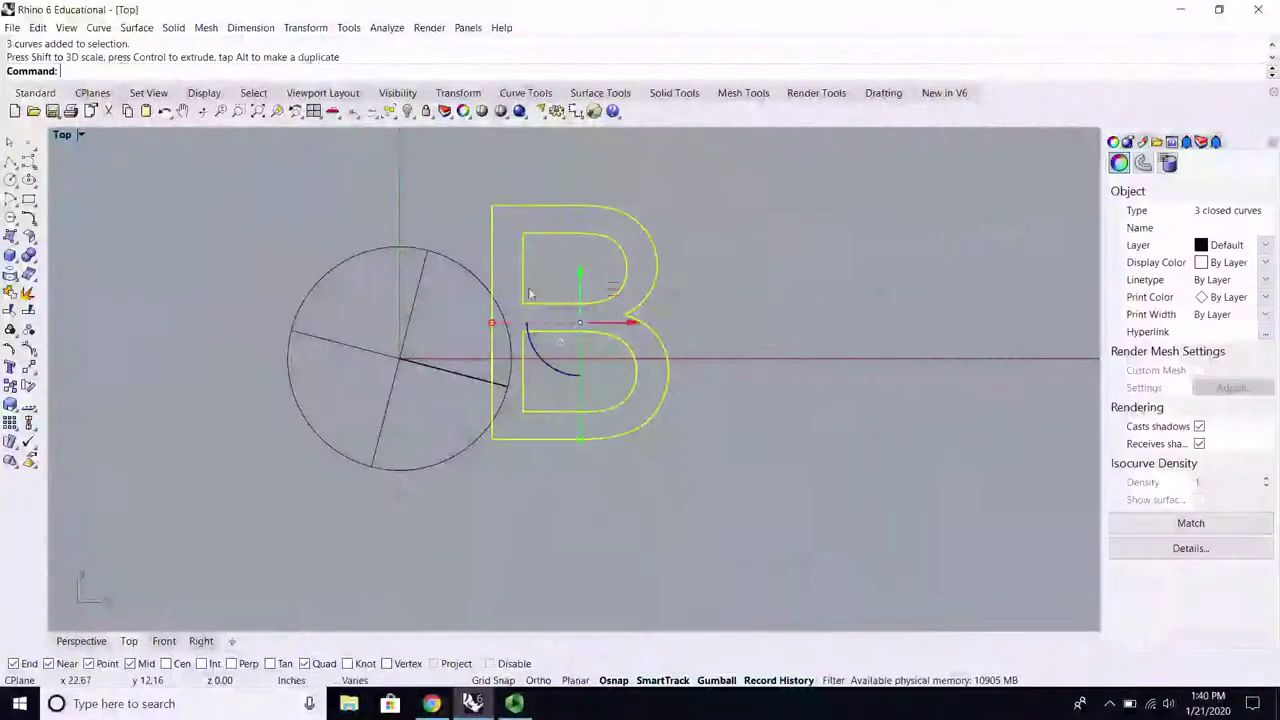
pyautogui.press('Escape')
pyautogui.moveTo(557, 274); pyautogui.dragTo(550, 346)
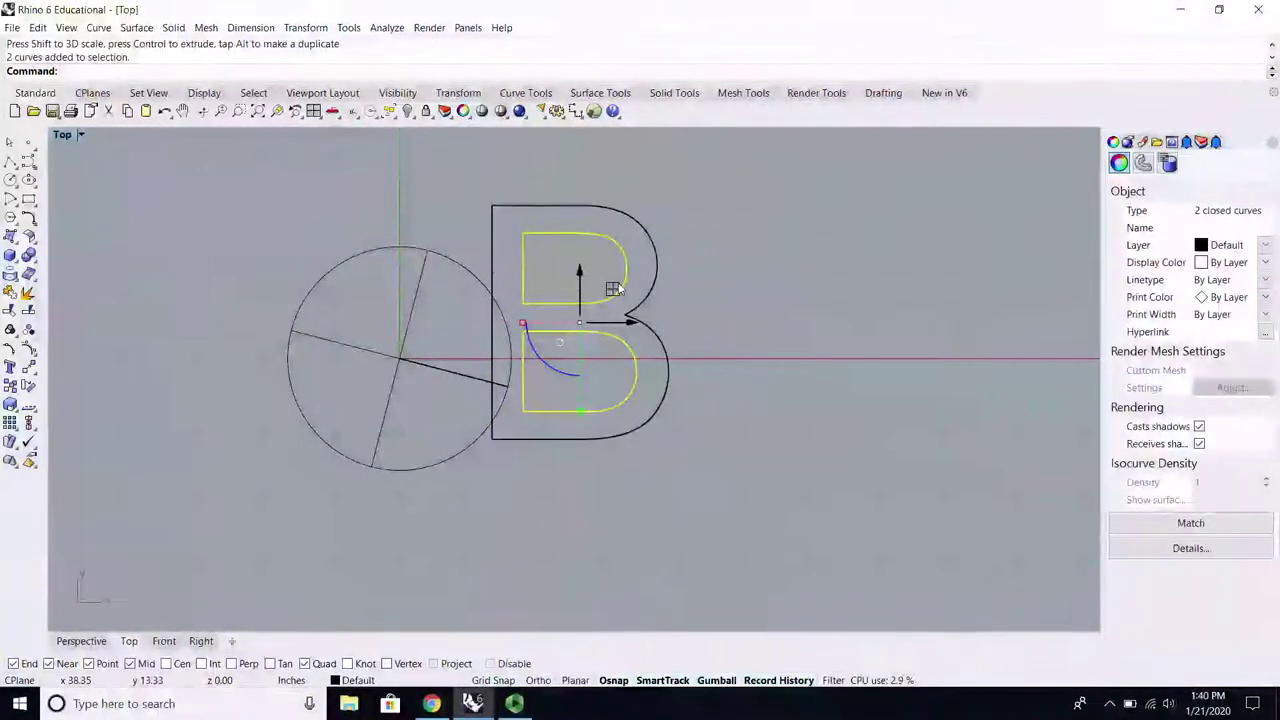
pyautogui.moveTo(696, 275); pyautogui.dragTo(603, 374)
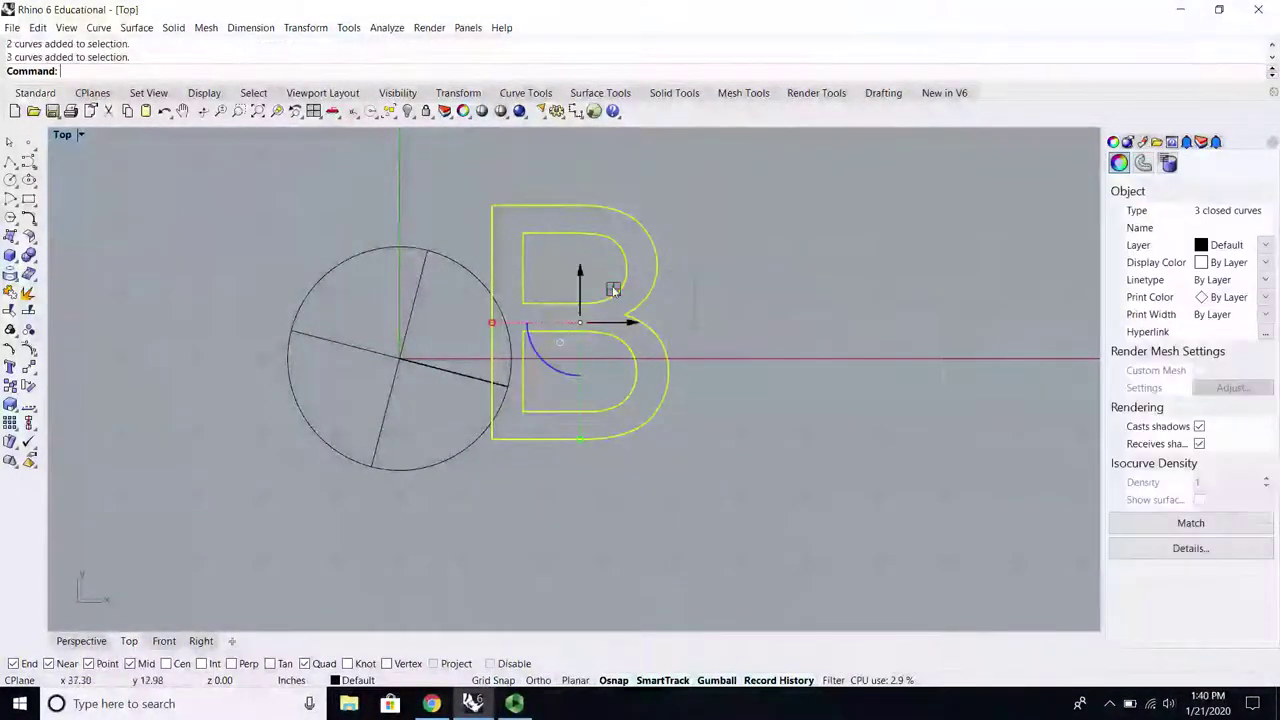
pyautogui.moveTo(613, 289); pyautogui.dragTo(656, 318)
pyautogui.press('F10')
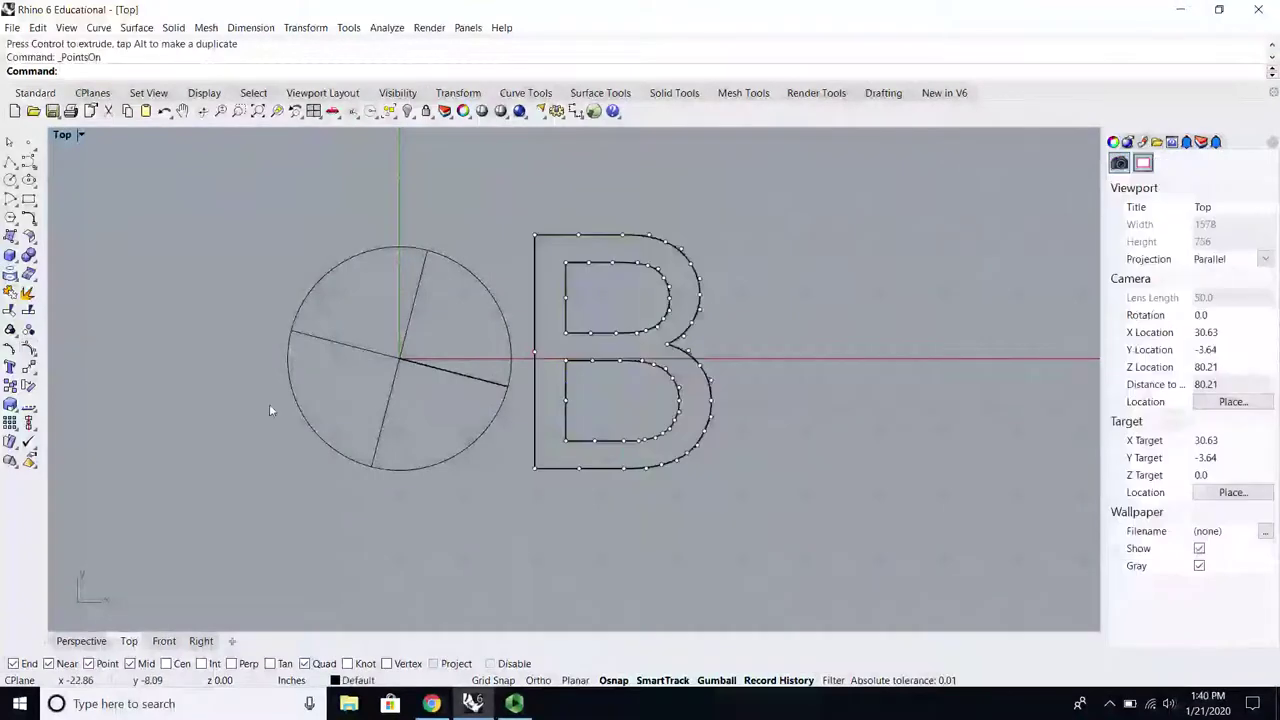
pyautogui.rightClick(31, 351)
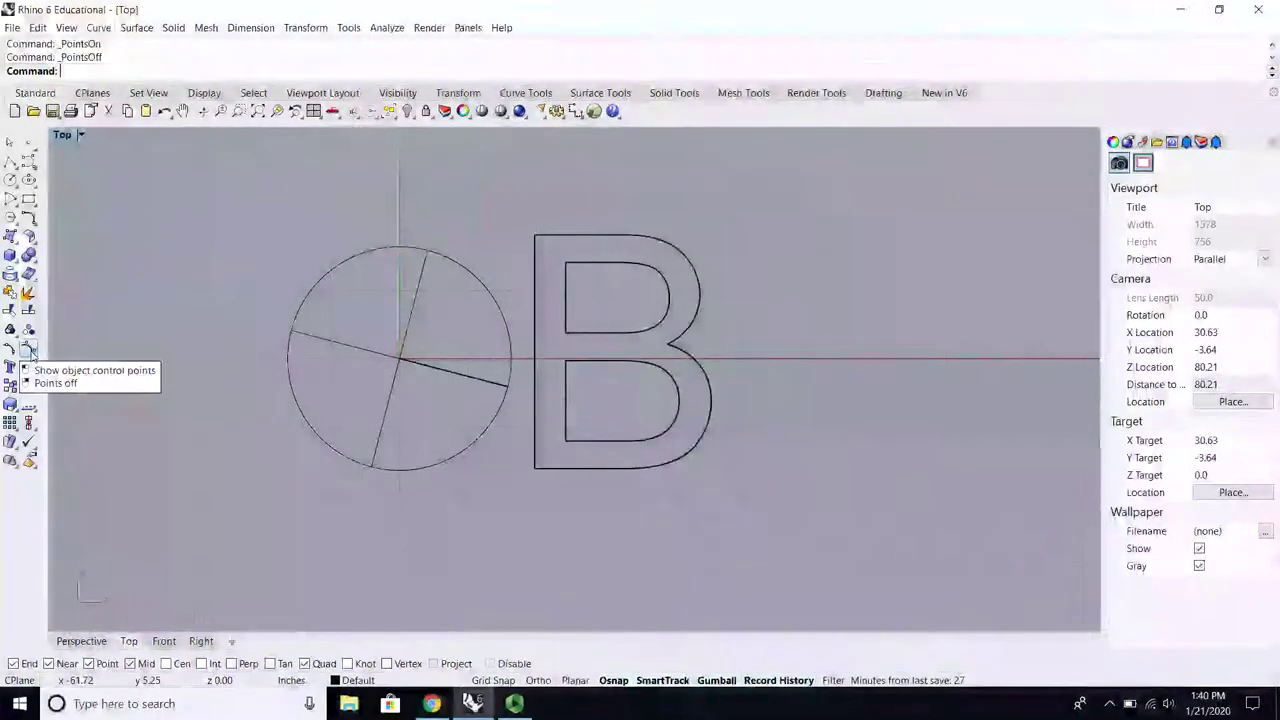
# Step: Move the B's outer outline to the opposite side of the sphere and delete its two inner loops
pyautogui.moveTo(690, 272); pyautogui.dragTo(250, 294)
pyautogui.moveTo(690, 313); pyautogui.dragTo(647, 387)
pyautogui.press('Delete')
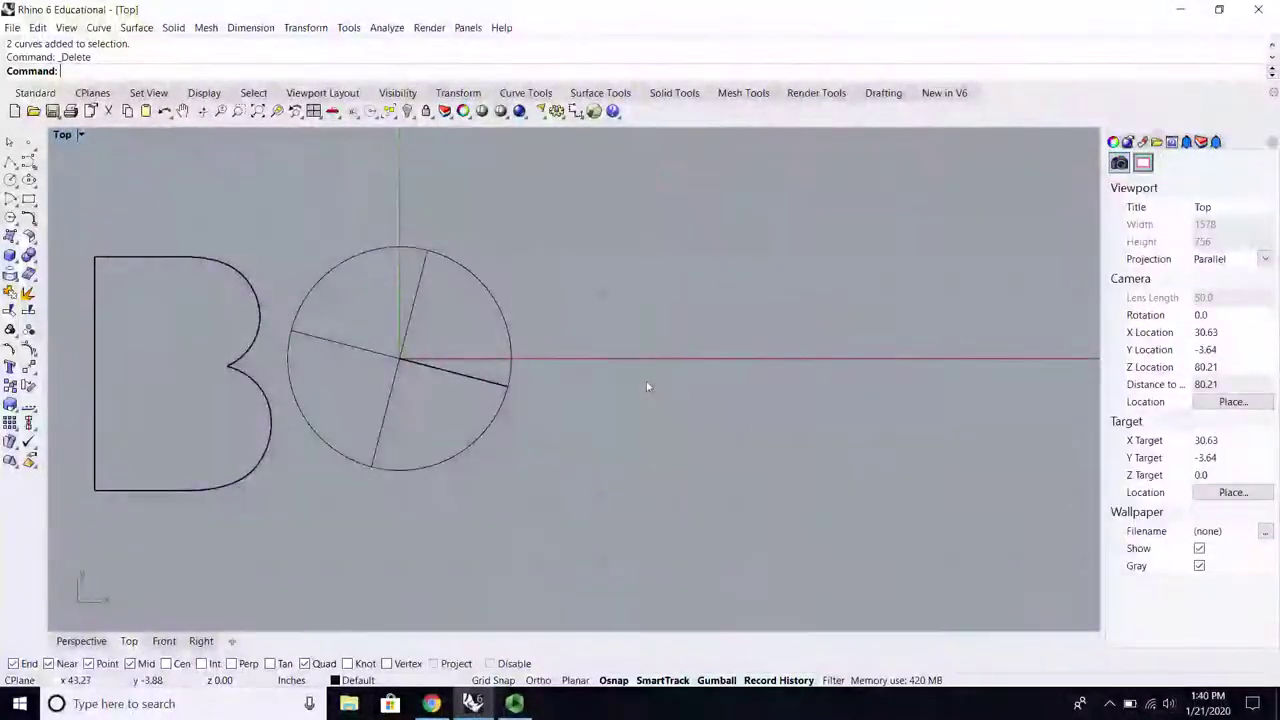
# Step: Rebuild the B outline with 10 points and degree 2, deleting the input curve
pyautogui.click(267, 479)
pyautogui.press('Return')
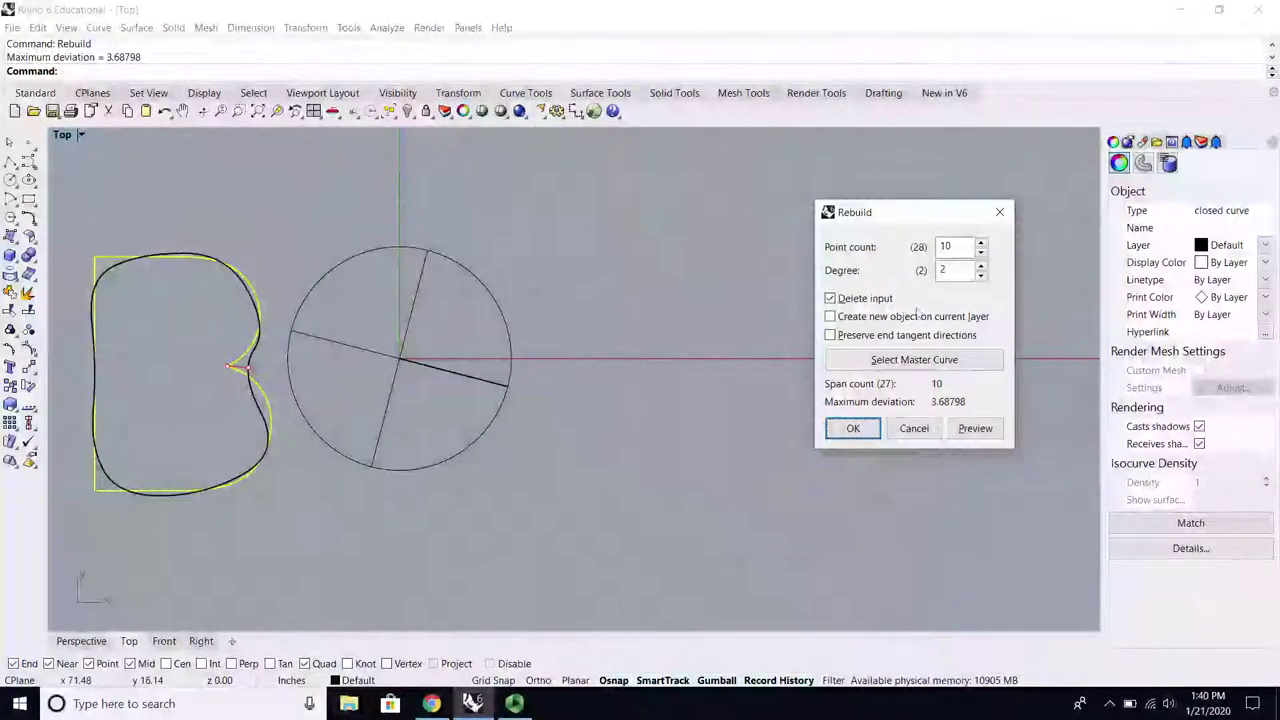
pyautogui.click(868, 436)
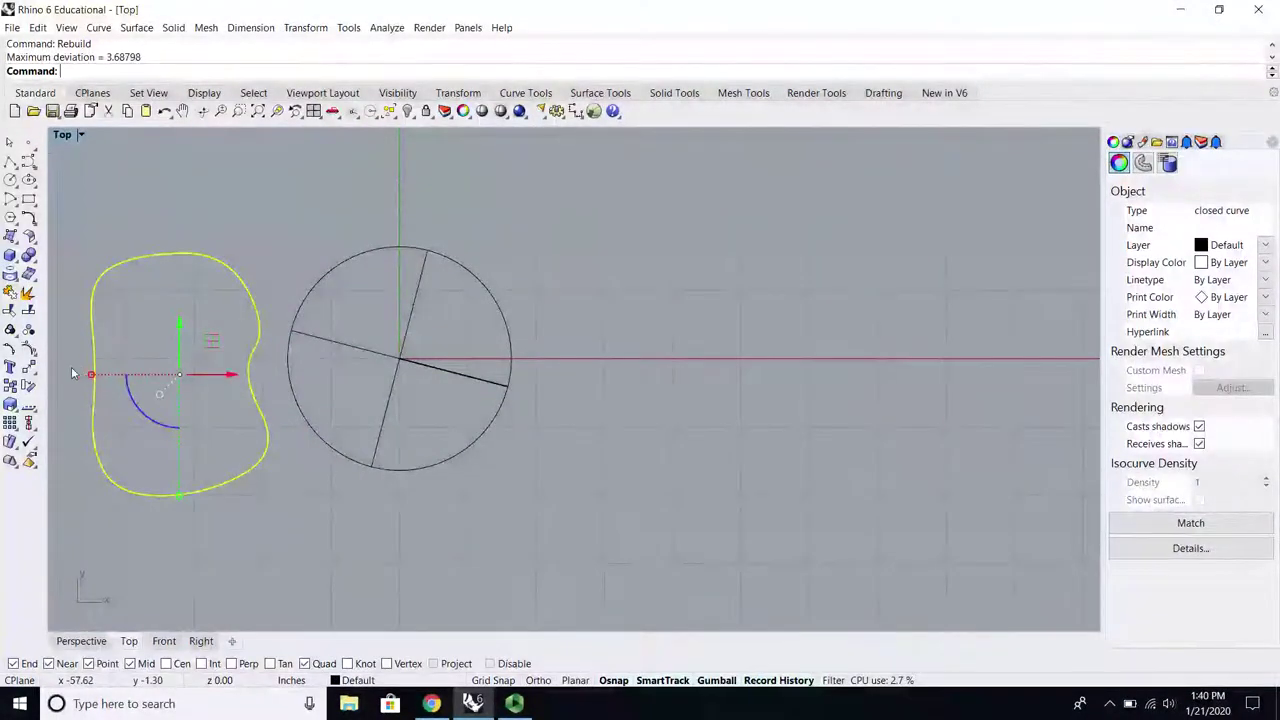
# Step: Scale the rebuilt outline down to fit within the sphere's silhouette and centre it on the sphere
pyautogui.moveTo(93, 376); pyautogui.dragTo(419, 310)
pyautogui.scroll(2, 417, 307)
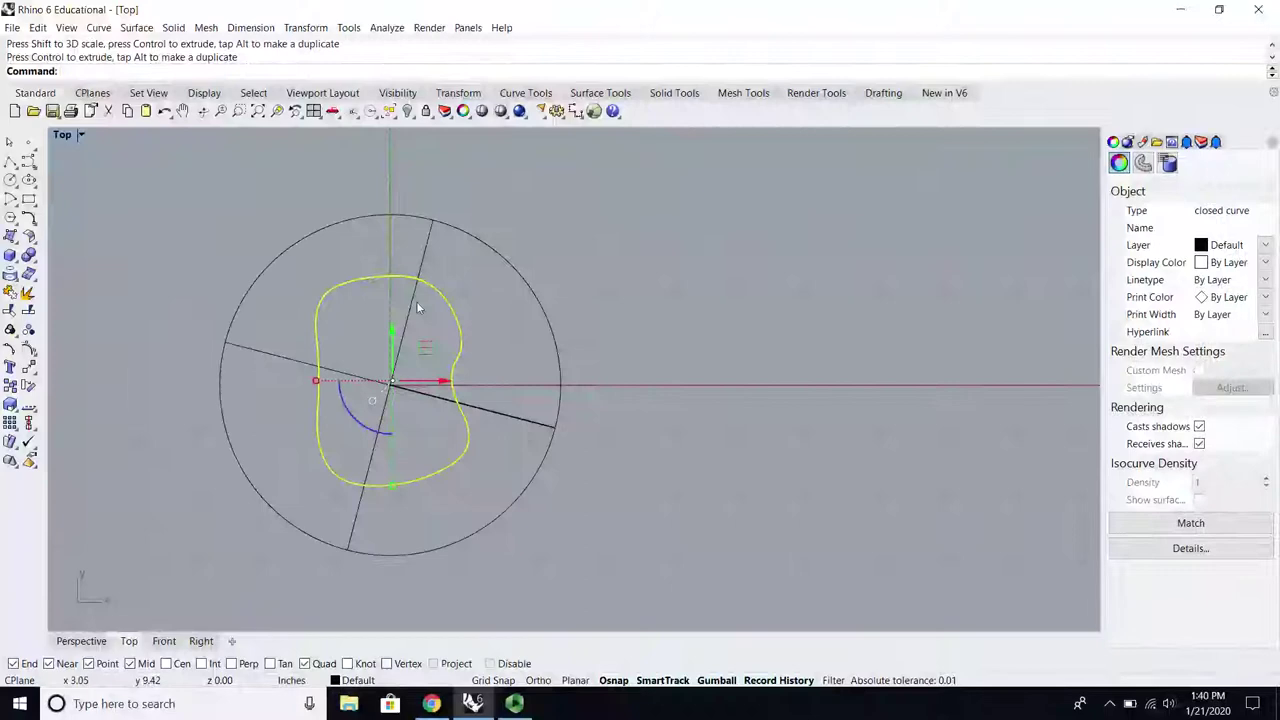
# Step: Restore the four-viewport layout and raise the closed curve straight up until it floats well above the sphere
pyautogui.doubleClick(62, 136)
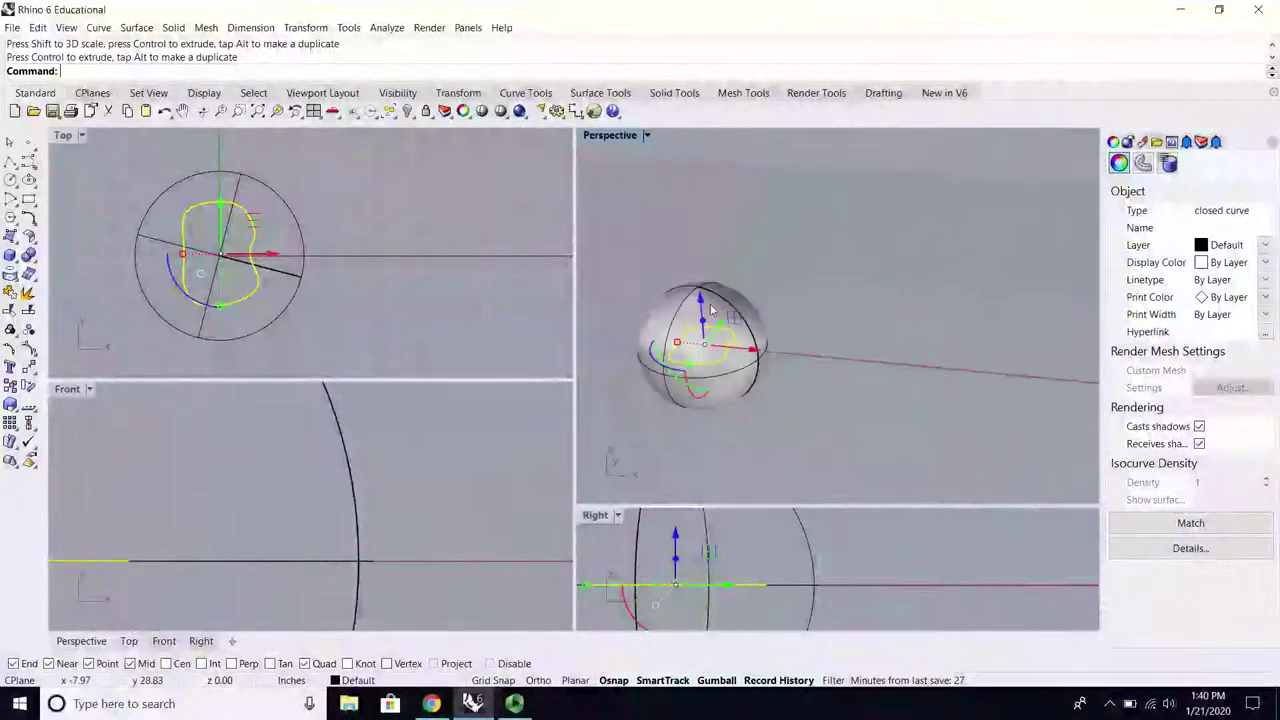
pyautogui.moveTo(701, 299); pyautogui.dragTo(689, 170)
pyautogui.scroll(4, 726, 261)
pyautogui.click(735, 268)
pyautogui.scroll(-4, 735, 290)
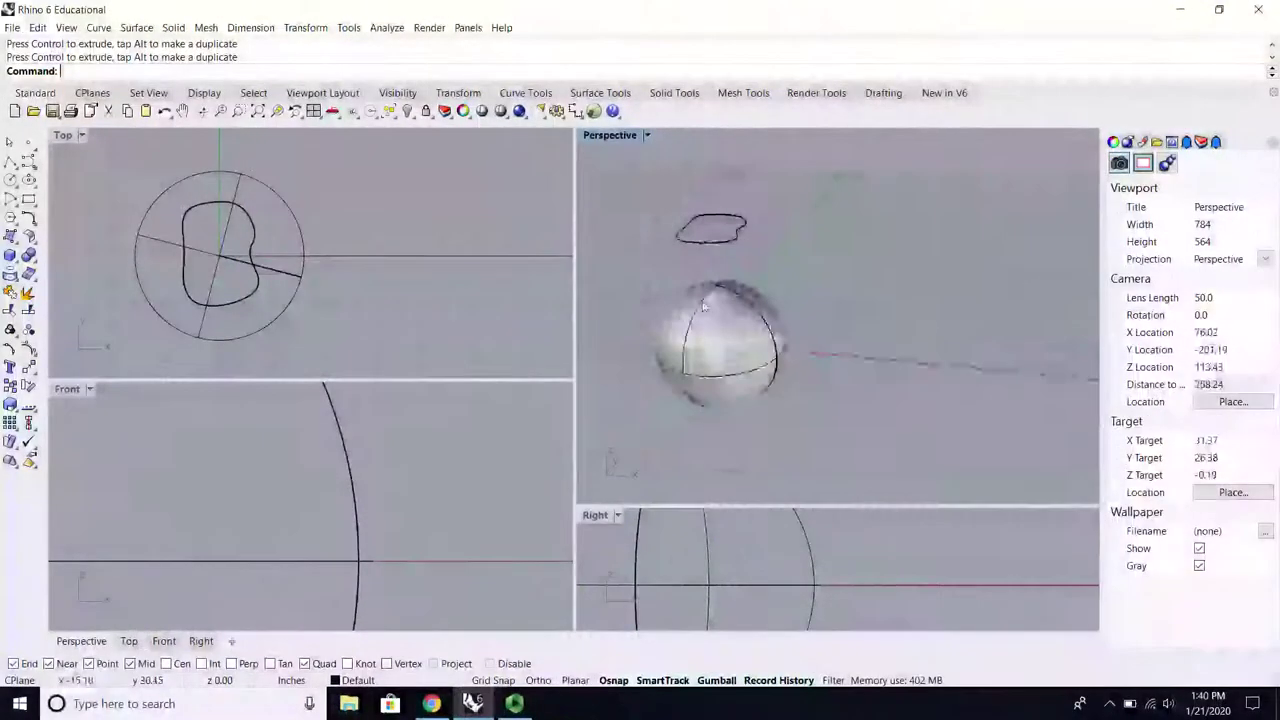
pyautogui.scroll(3, 703, 305)
pyautogui.moveTo(727, 348); pyautogui.dragTo(662, 182, button='right')
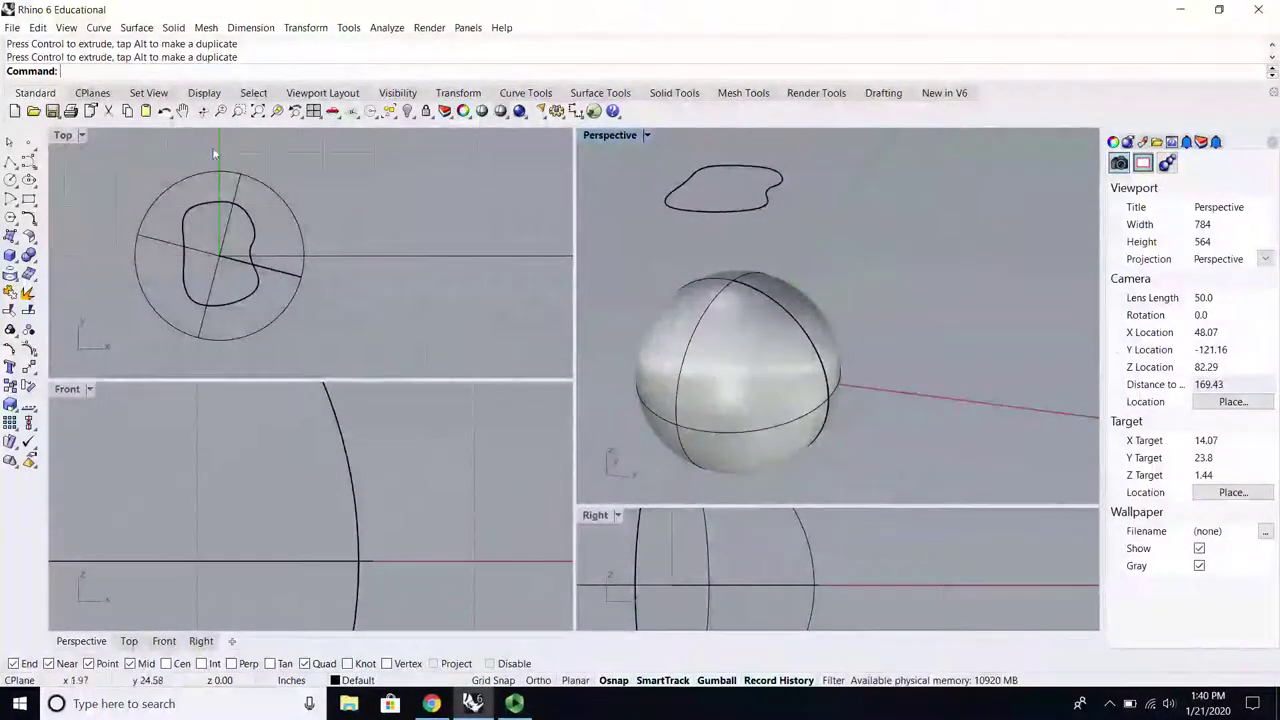
# Step: Extrude the raised closed curve straight down into the sphere, and delete that extrusion
pyautogui.click(118, 155)
pyautogui.click(750, 211)
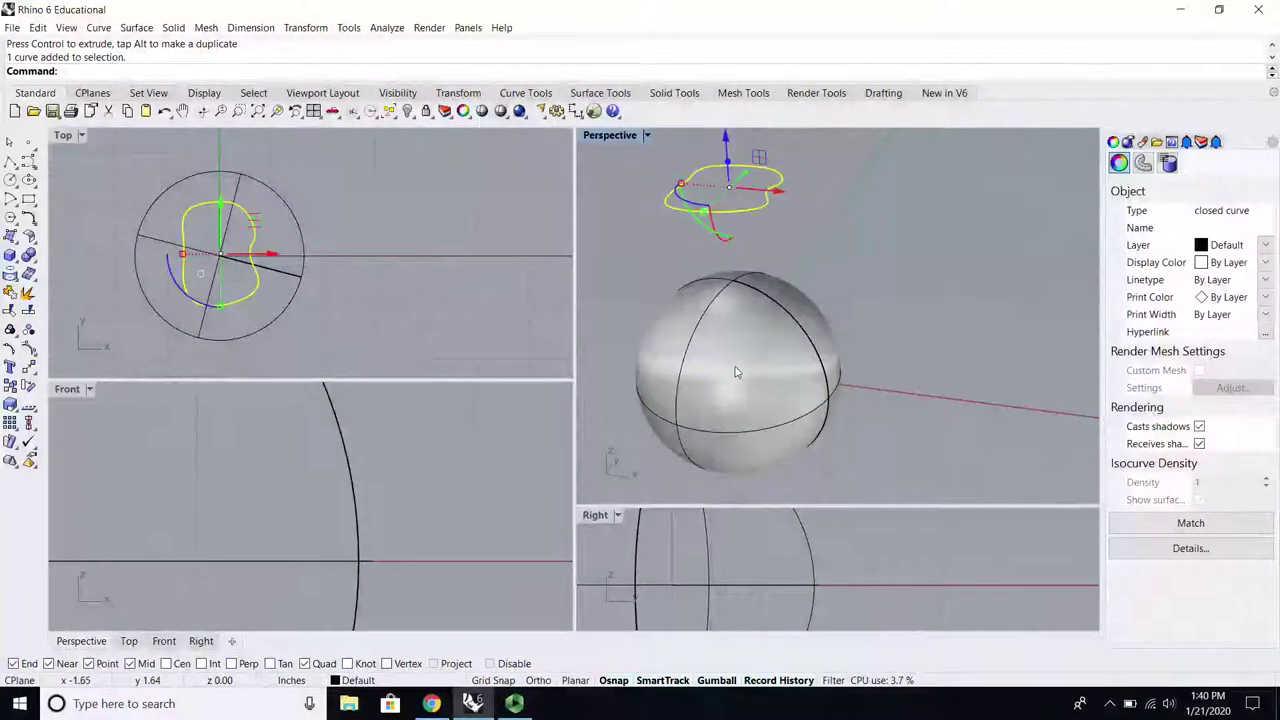
pyautogui.scroll(-2, 737, 372)
pyautogui.click(790, 302)
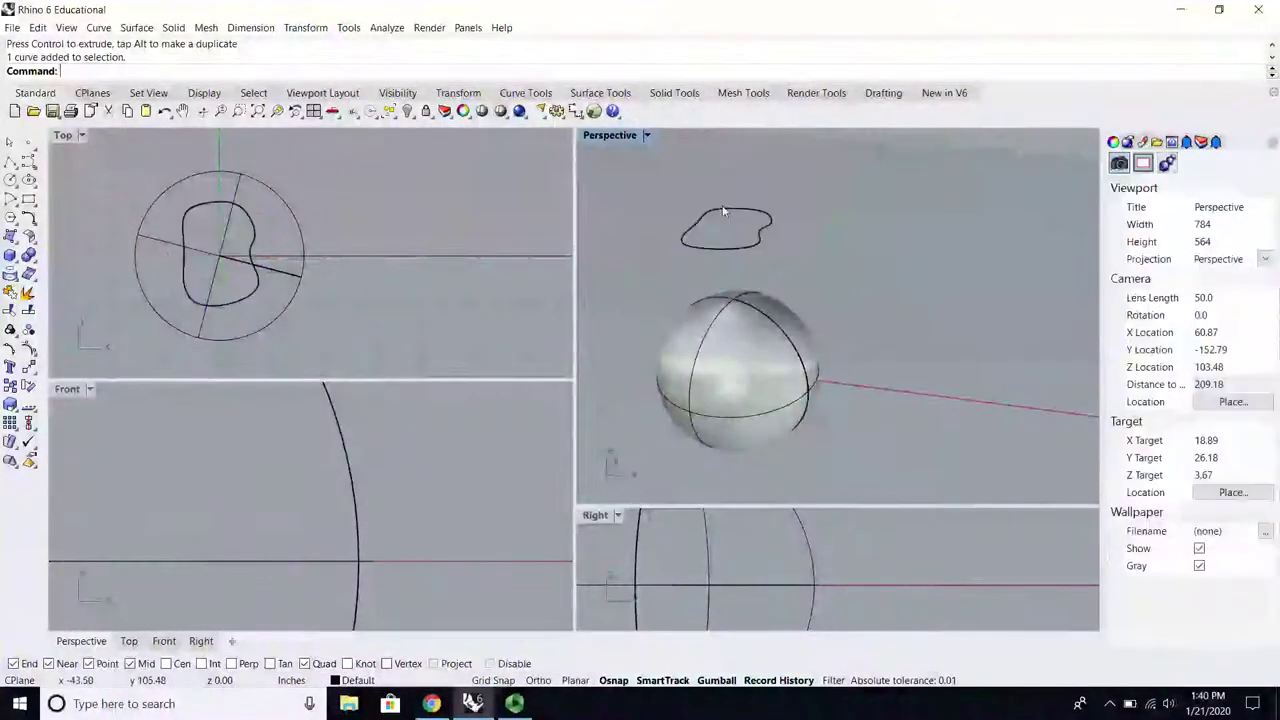
pyautogui.click(724, 211)
pyautogui.moveTo(733, 200); pyautogui.dragTo(747, 356)
pyautogui.scroll(5, 731, 333)
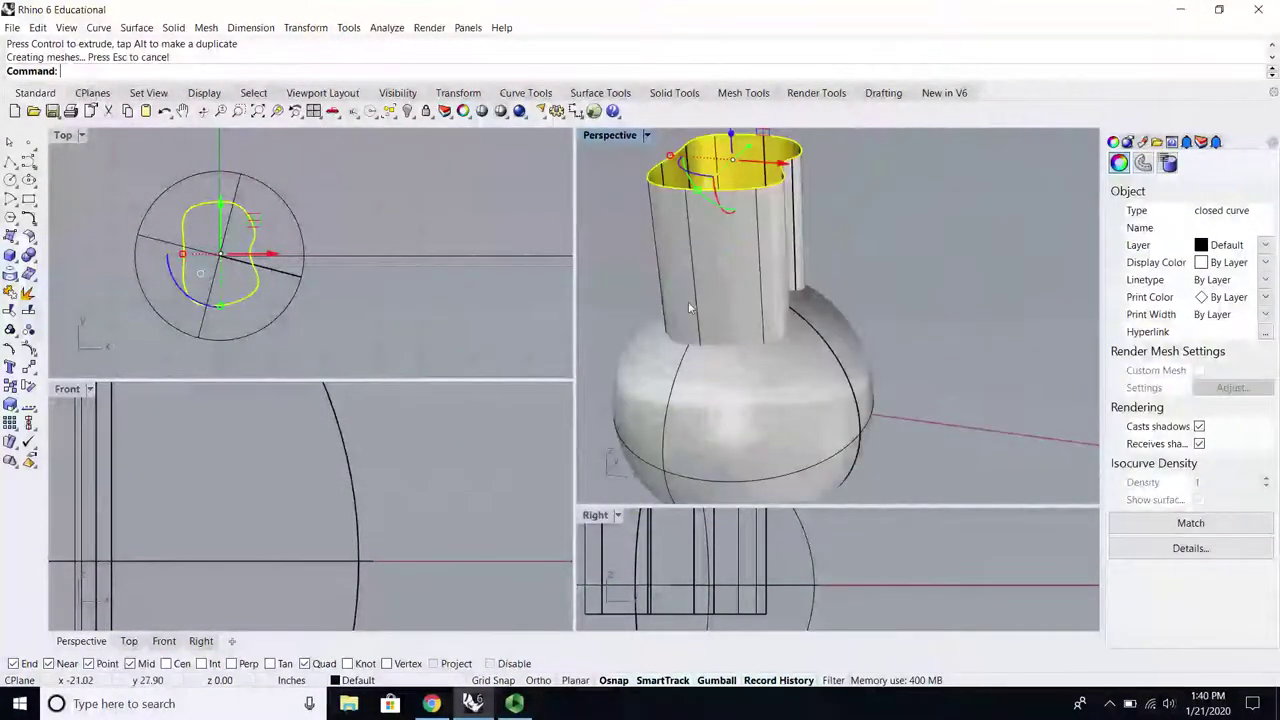
pyautogui.click(781, 281)
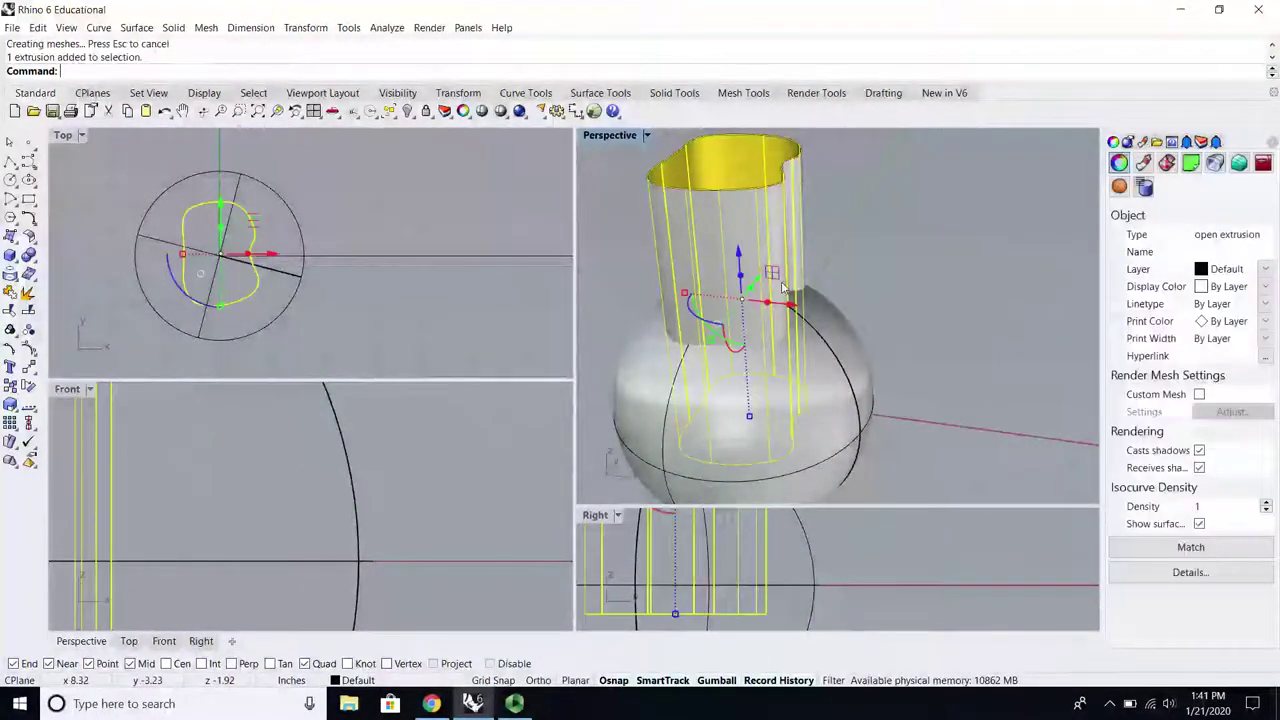
pyautogui.press('Delete')
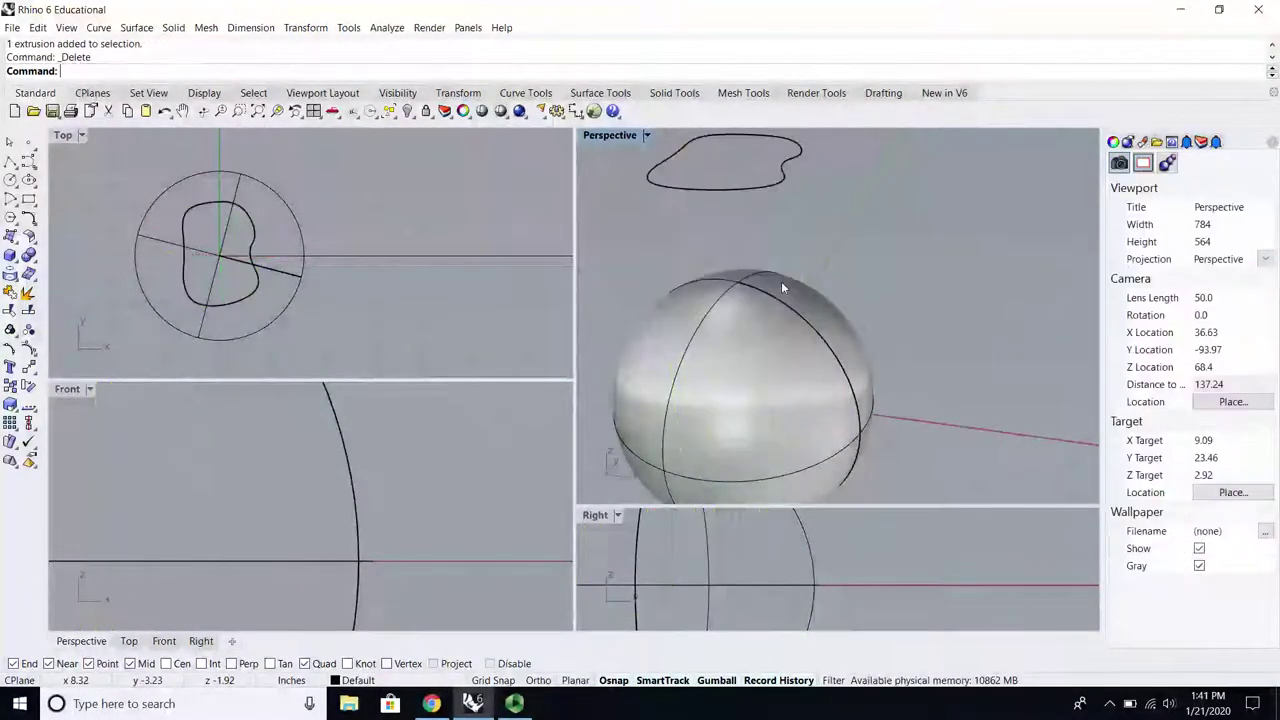
# Step: Try to project the raised closed curve onto the sphere from the Front viewport, using the CPlaneZ direction and keeping the input
pyautogui.click(97, 28)
pyautogui.moveTo(238, 506)
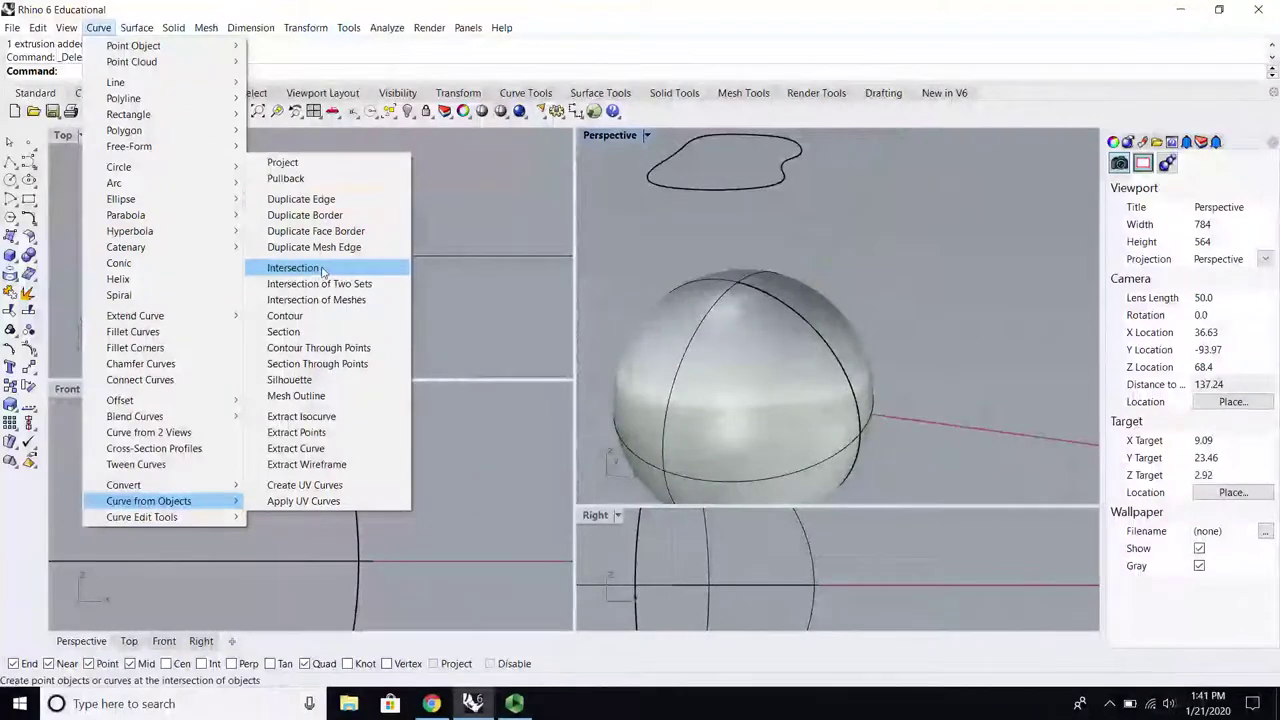
pyautogui.click(314, 163)
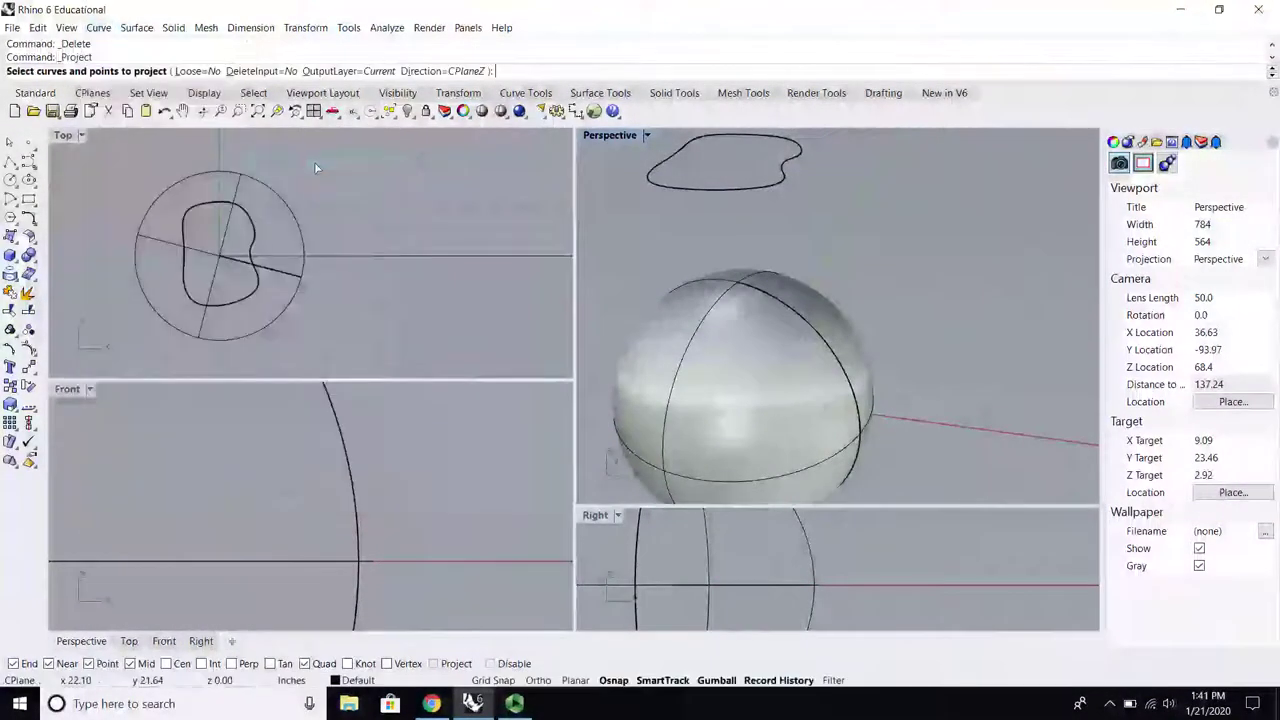
pyautogui.click(68, 139)
pyautogui.scroll(-9, 298, 455)
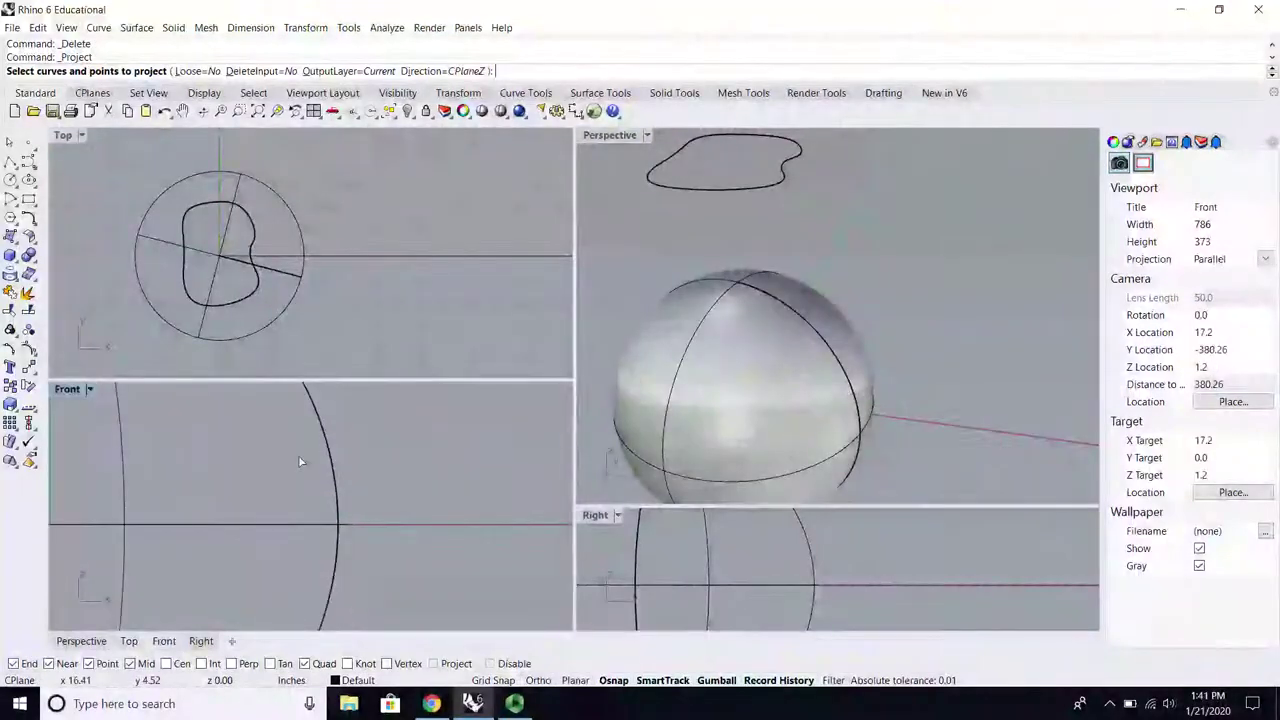
pyautogui.moveTo(293, 448); pyautogui.dragTo(368, 496, button='right')
pyautogui.scroll(-8, 364, 494)
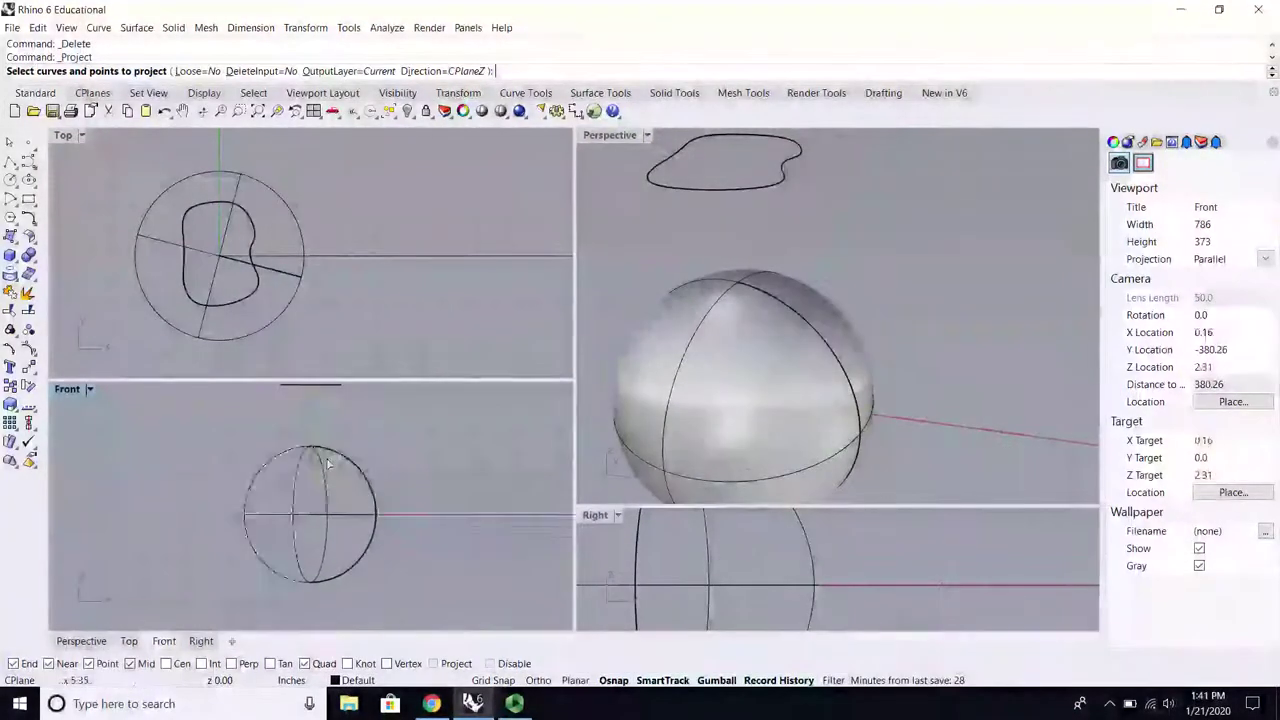
pyautogui.moveTo(324, 457); pyautogui.dragTo(329, 480, button='right')
pyautogui.moveTo(241, 465); pyautogui.dragTo(226, 472, button='right')
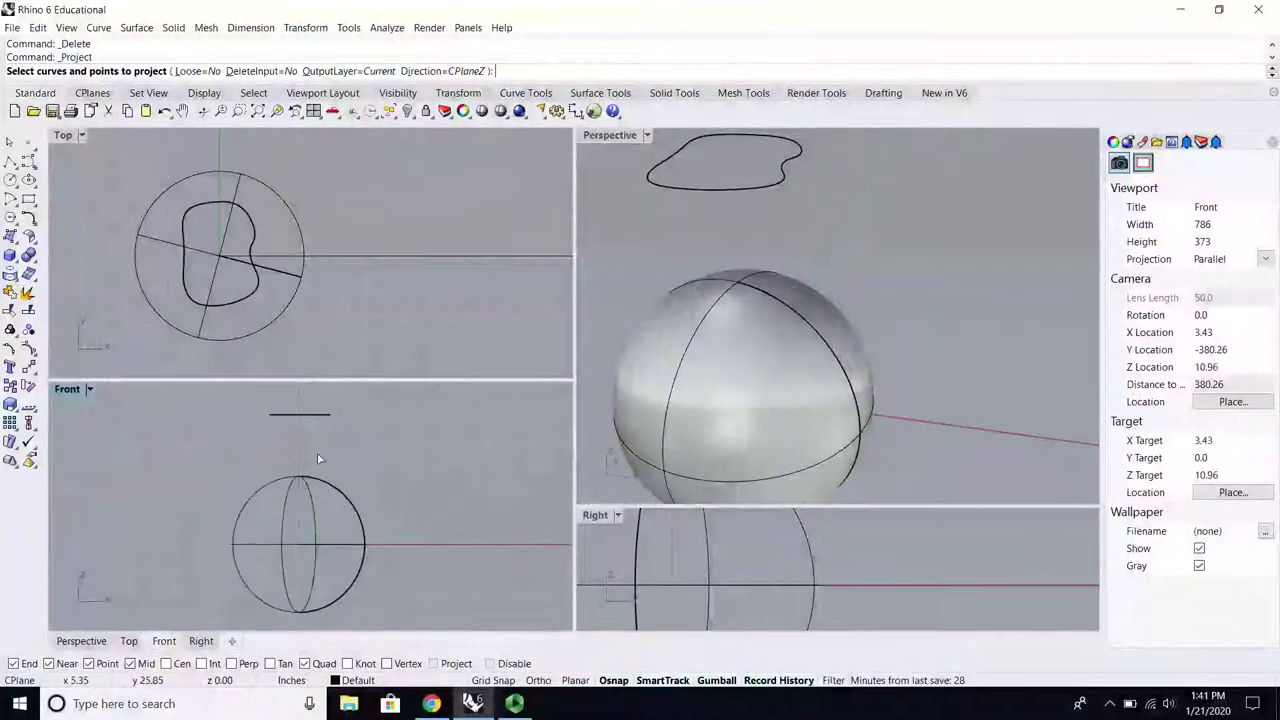
pyautogui.click(284, 424)
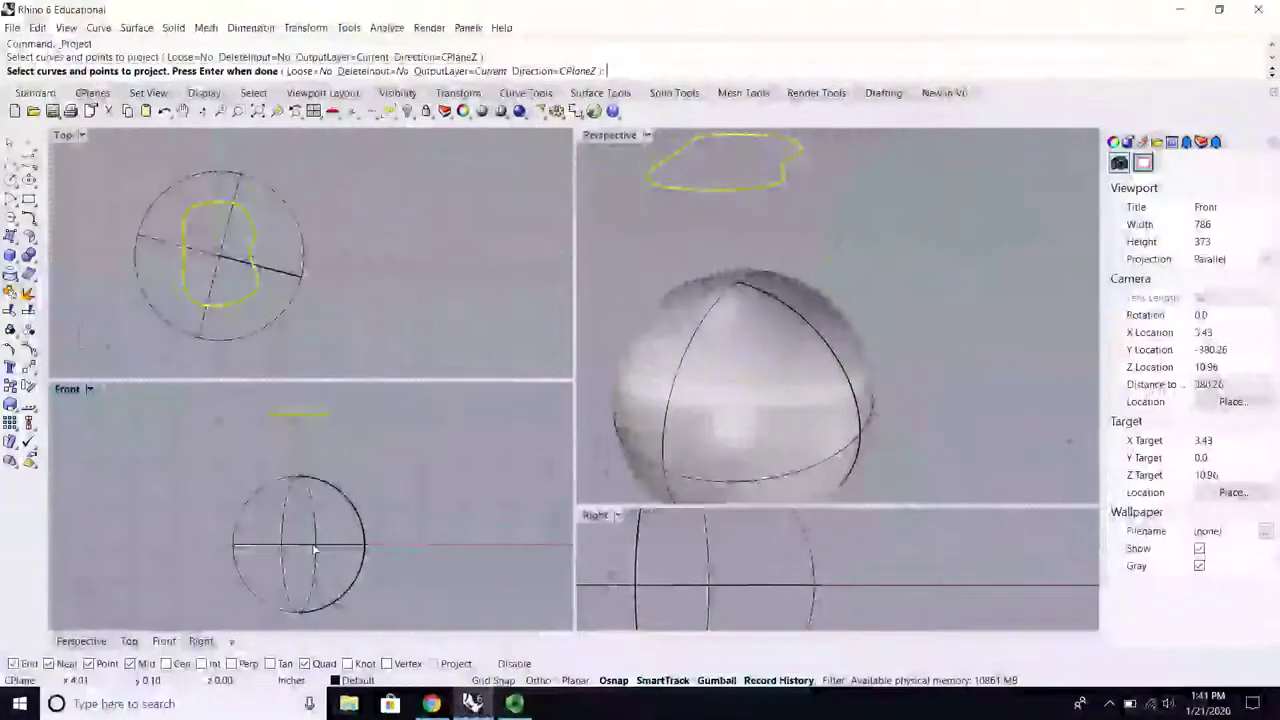
pyautogui.press('Return')
pyautogui.click(316, 545)
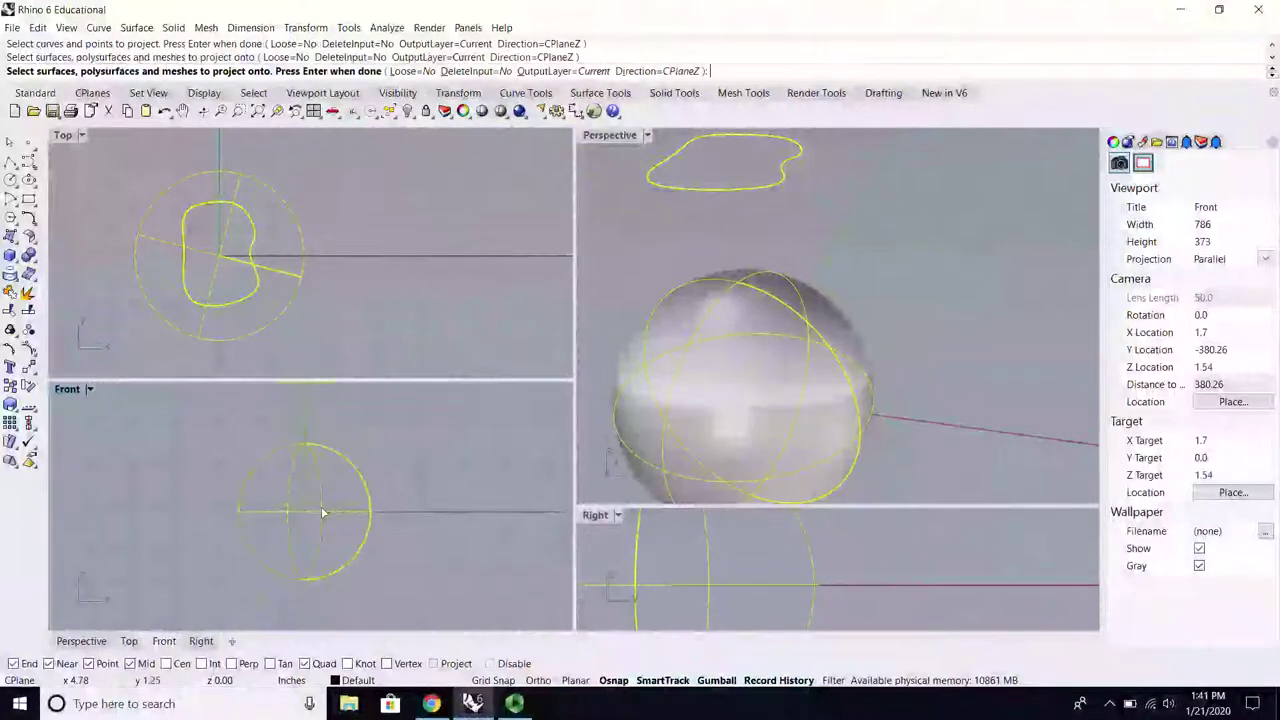
pyautogui.press('Return')
pyautogui.scroll(-3, 315, 538)
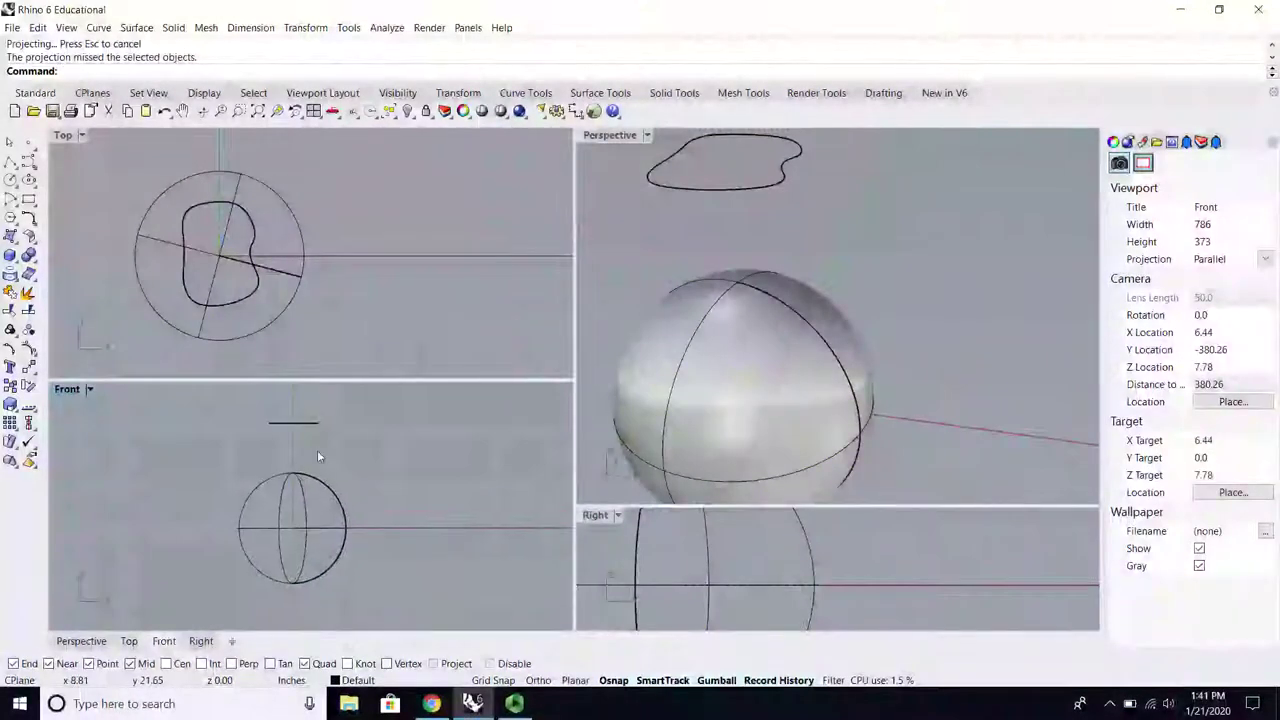
# Step: Extrude the raised closed curve straight down until it passes completely through the sphere
pyautogui.click(693, 190)
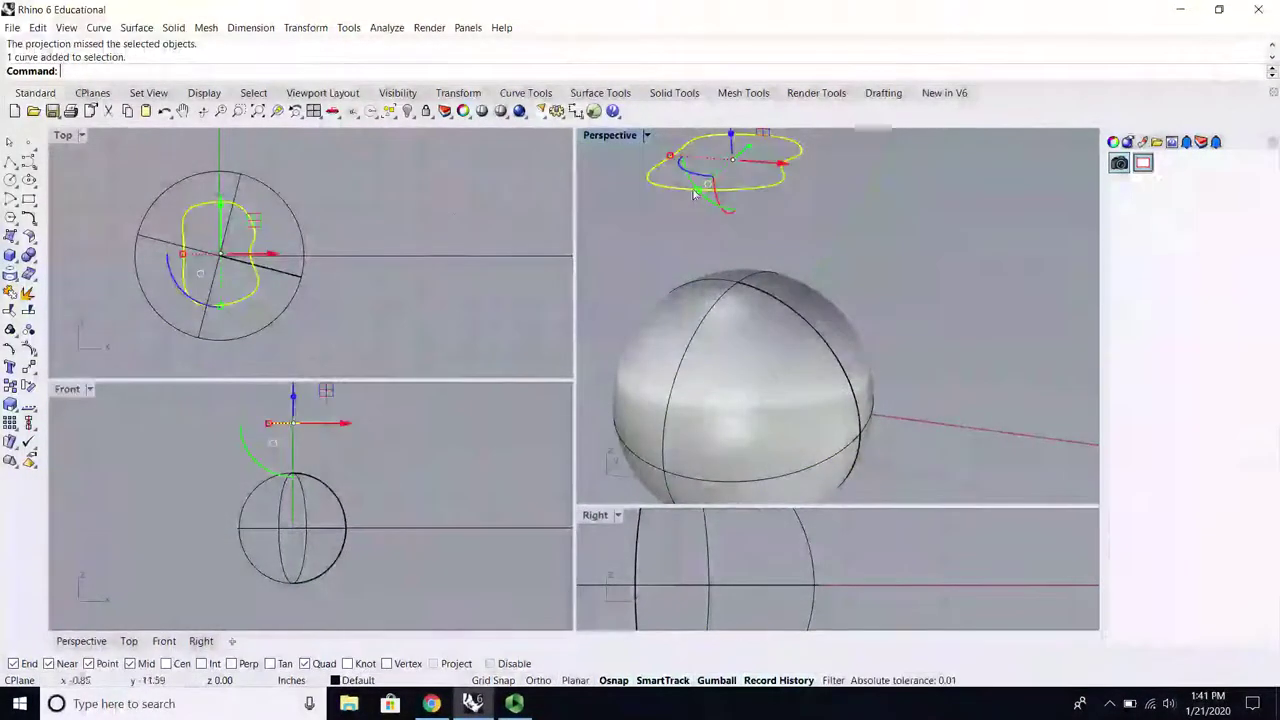
pyautogui.scroll(-2, 370, 262)
pyautogui.moveTo(308, 422); pyautogui.dragTo(283, 454, button='right')
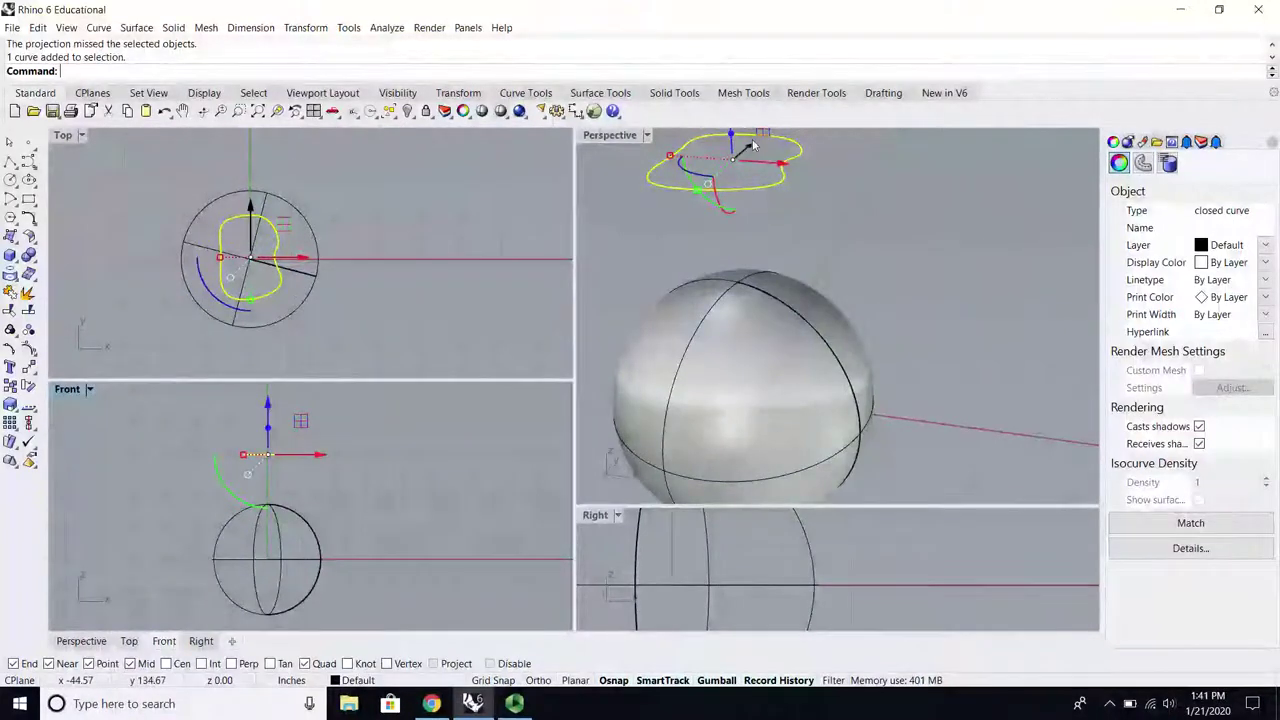
pyautogui.scroll(-5, 708, 180)
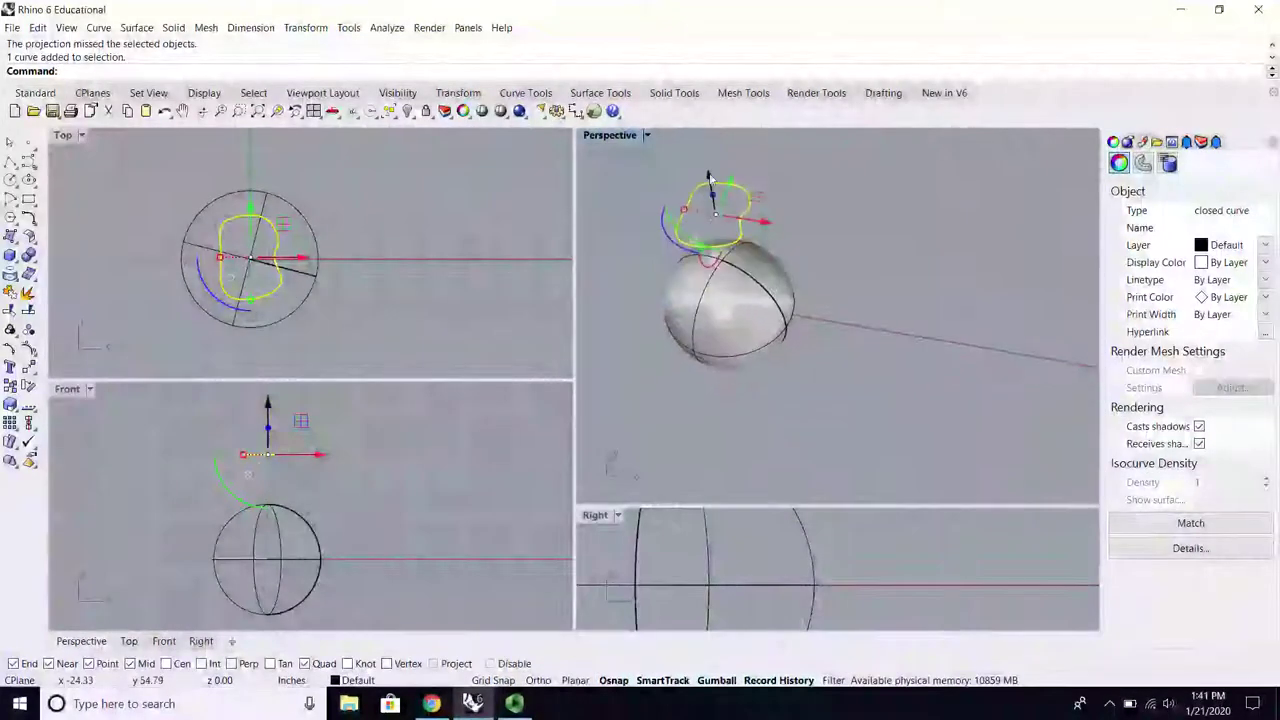
pyautogui.moveTo(708, 180); pyautogui.dragTo(795, 497)
pyautogui.moveTo(734, 369); pyautogui.dragTo(708, 308, button='right')
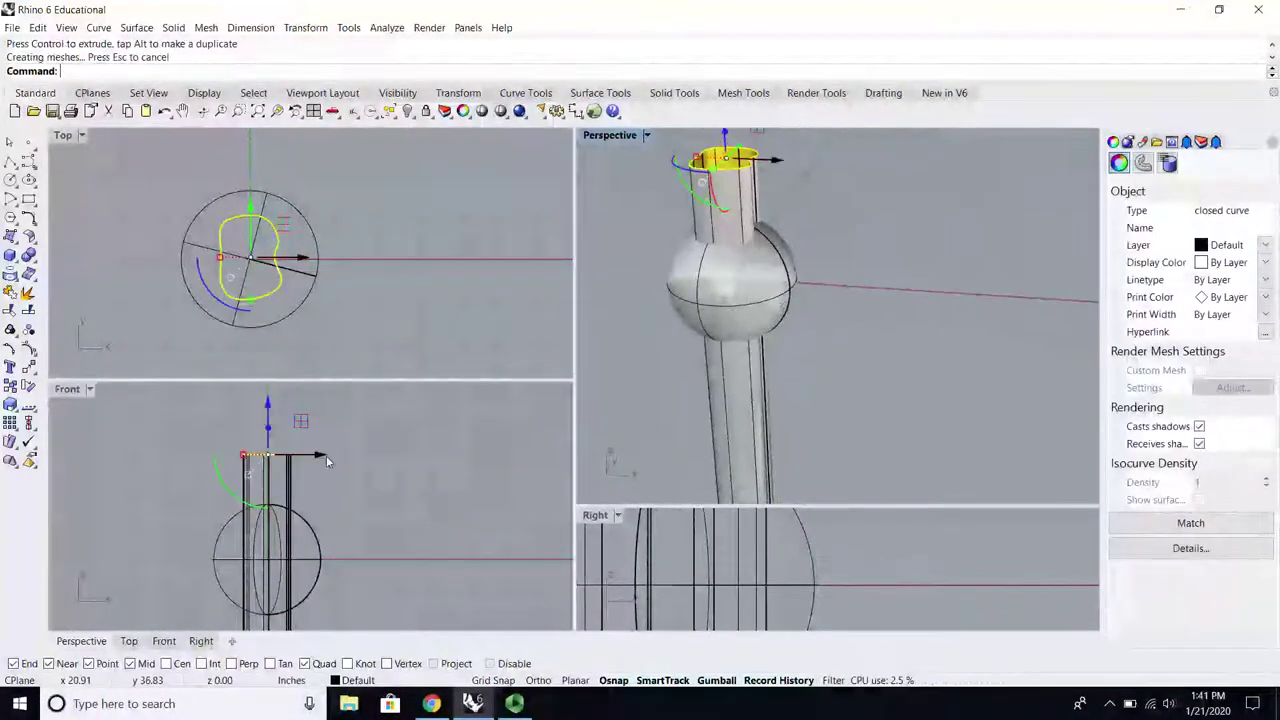
pyautogui.scroll(3, 285, 169)
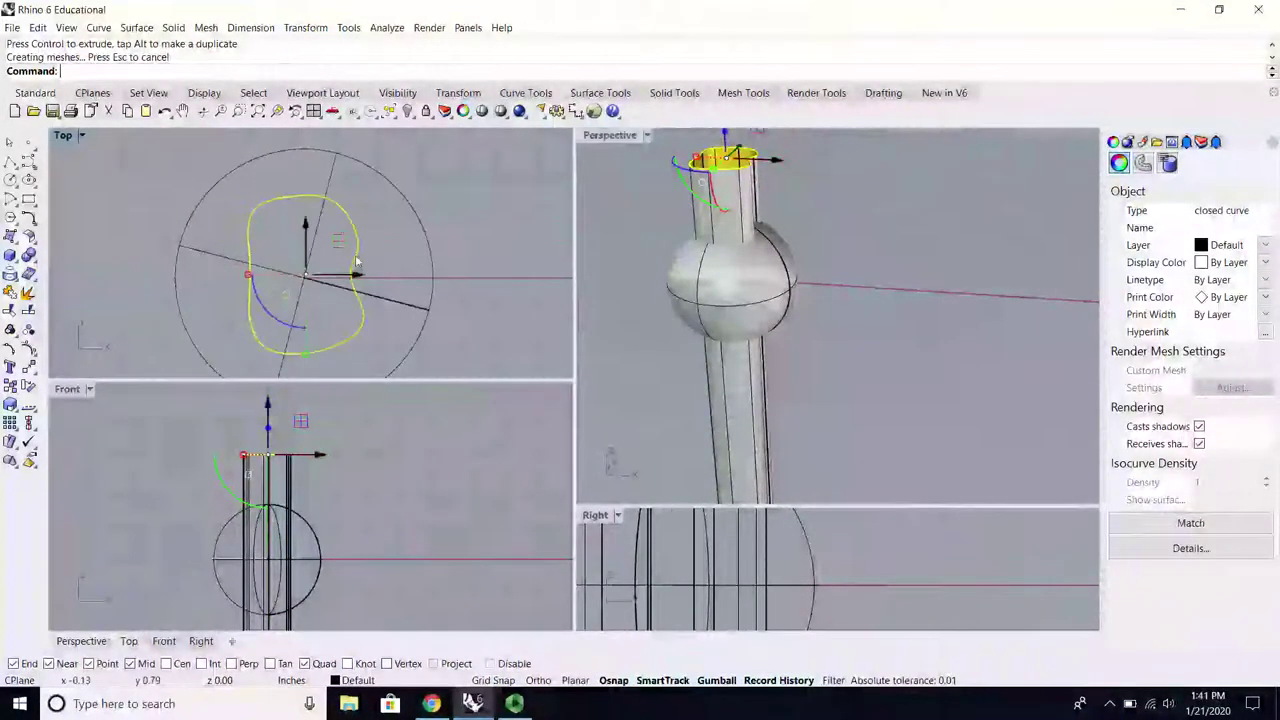
# Step: Delete the extruded tube that runs through the sphere, keeping the closed curve and the sphere
pyautogui.click(343, 209)
pyautogui.click(395, 248)
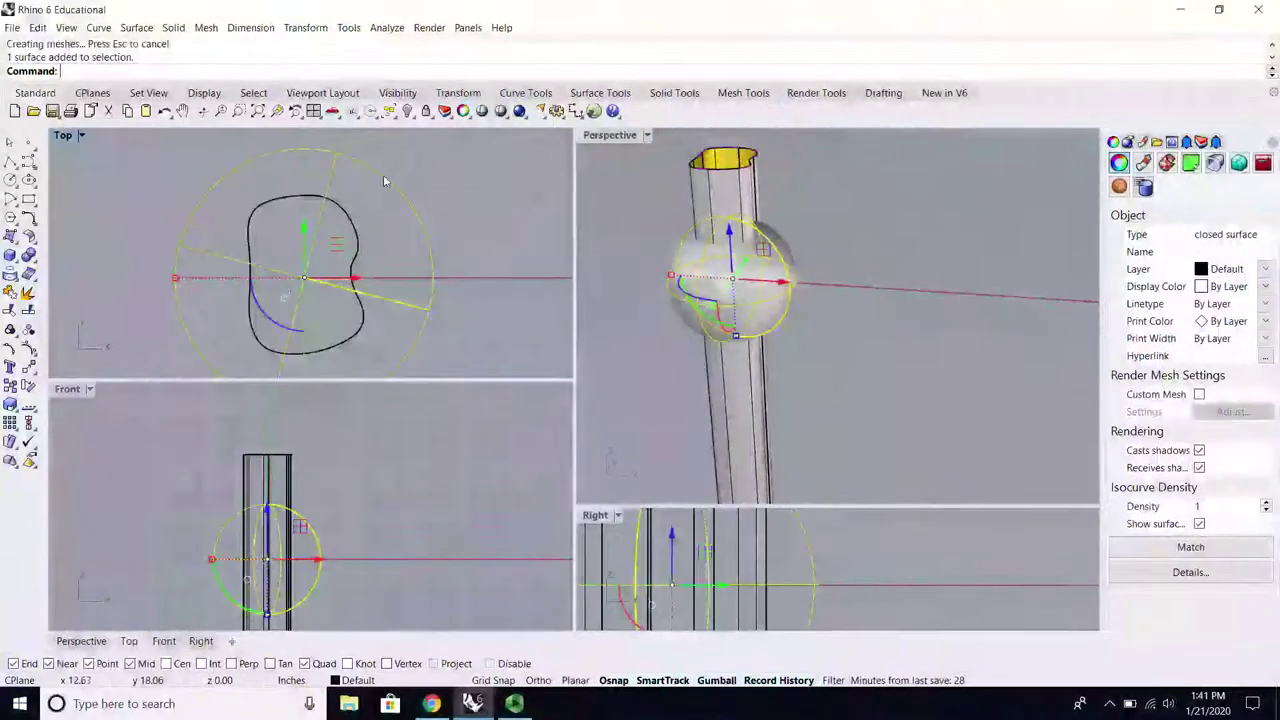
pyautogui.click(449, 200)
pyautogui.click(748, 218)
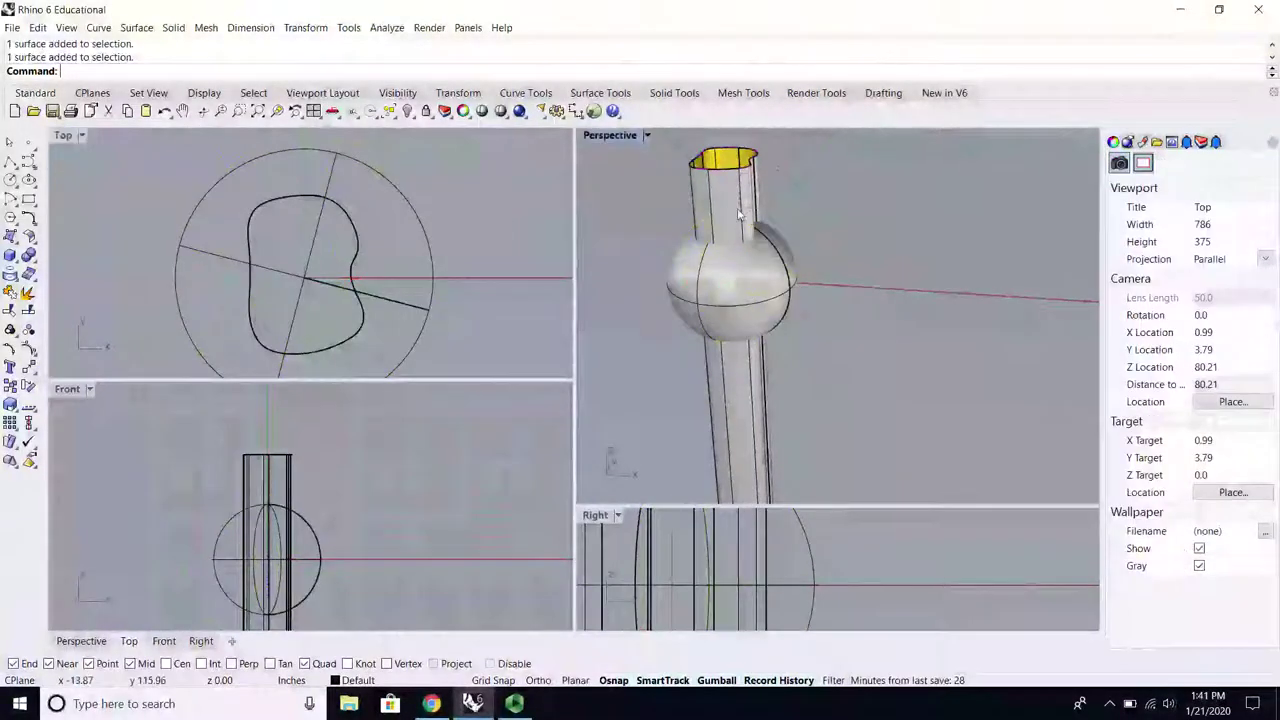
pyautogui.press('Delete')
# Step: Examine the raised closed curve edge-on in the Front viewport and its full outline over the sphere in the Top viewport
pyautogui.click(275, 454)
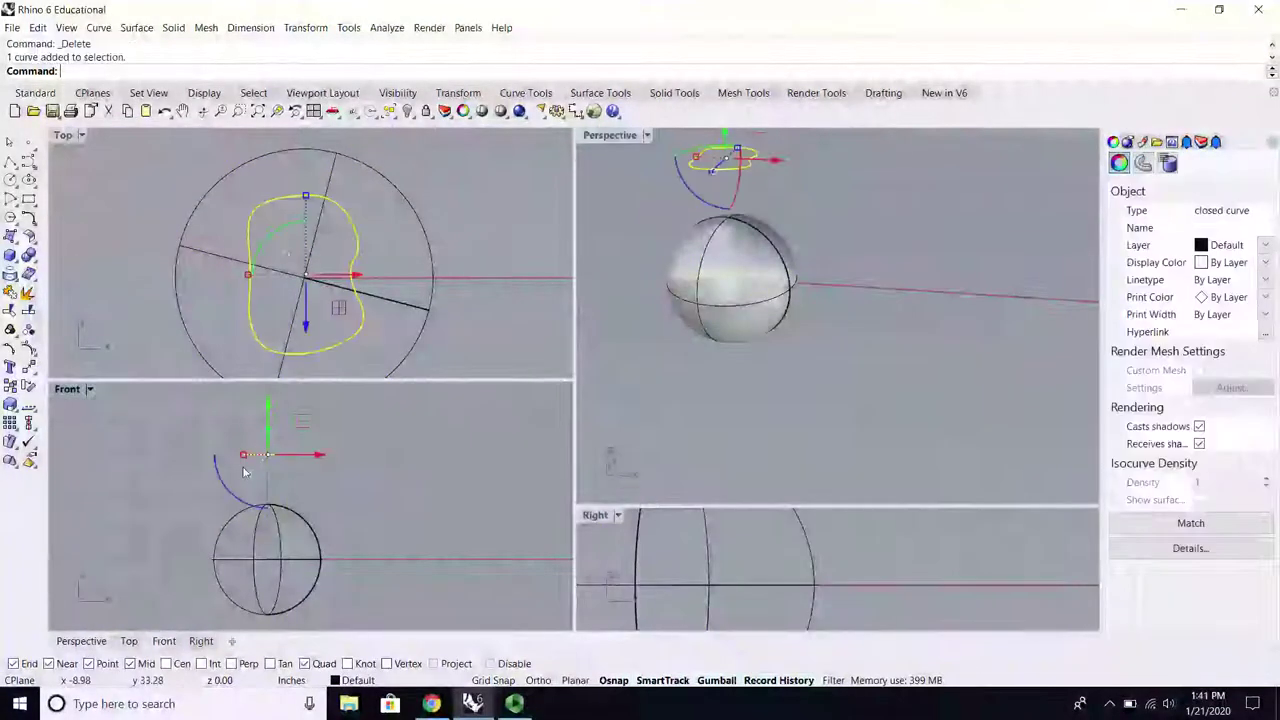
pyautogui.scroll(2, 265, 463)
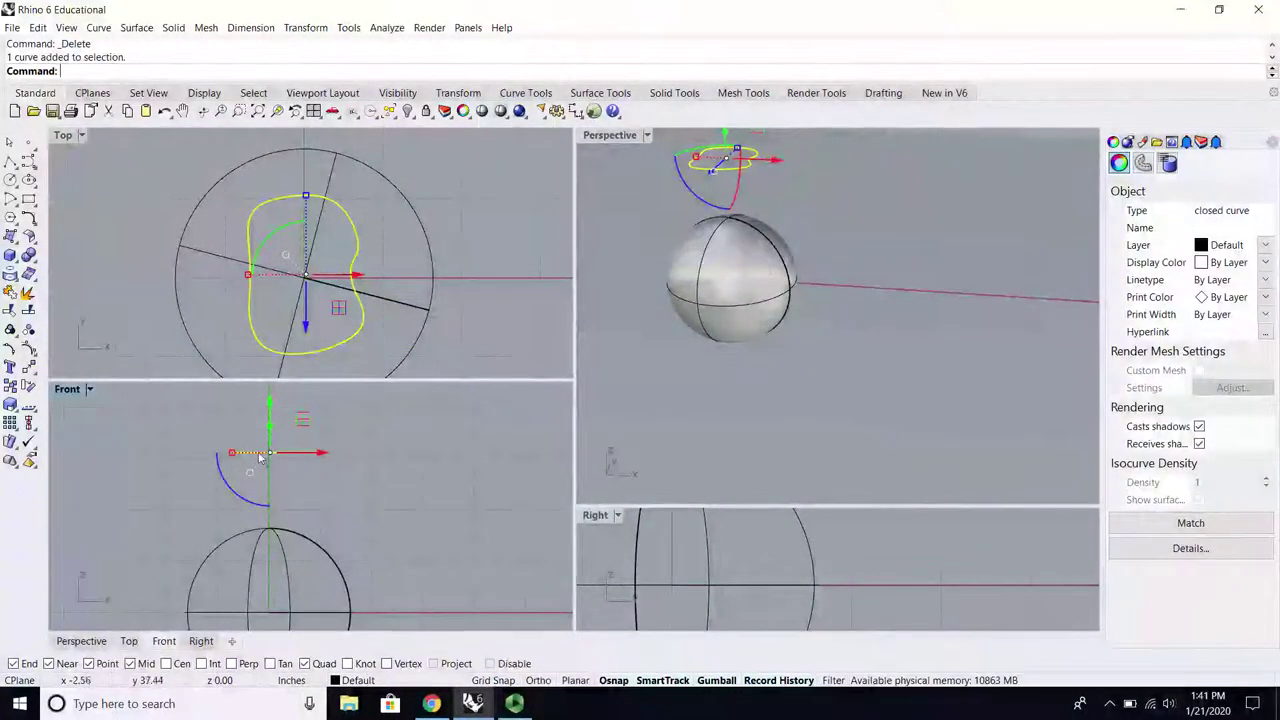
pyautogui.scroll(2, 267, 458)
pyautogui.press('Escape')
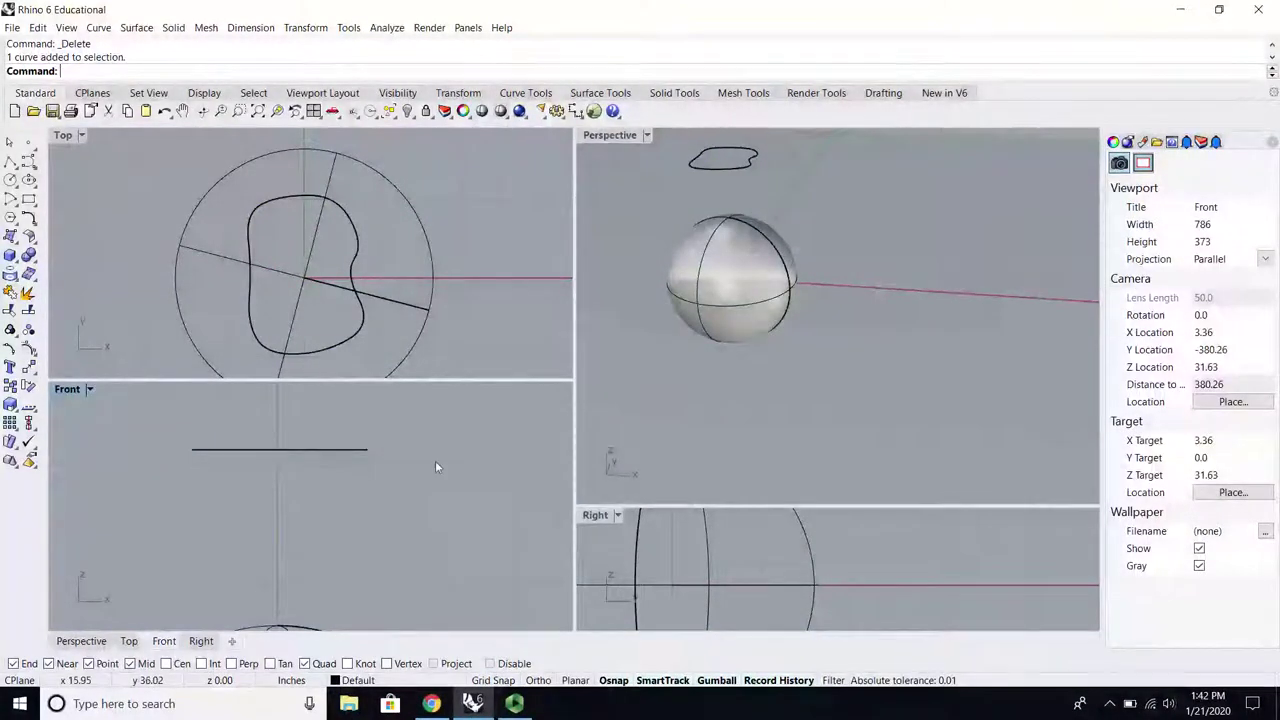
pyautogui.scroll(-1, 172, 456)
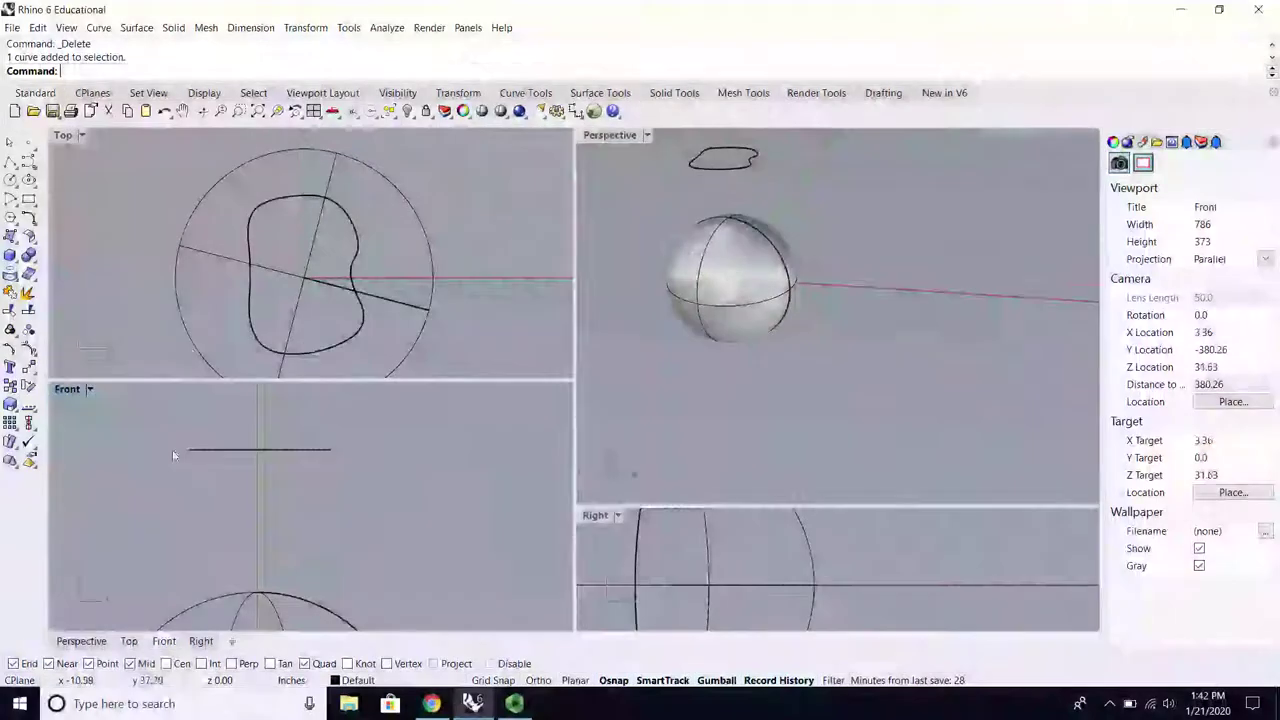
pyautogui.click(70, 148)
pyautogui.scroll(-2, 171, 234)
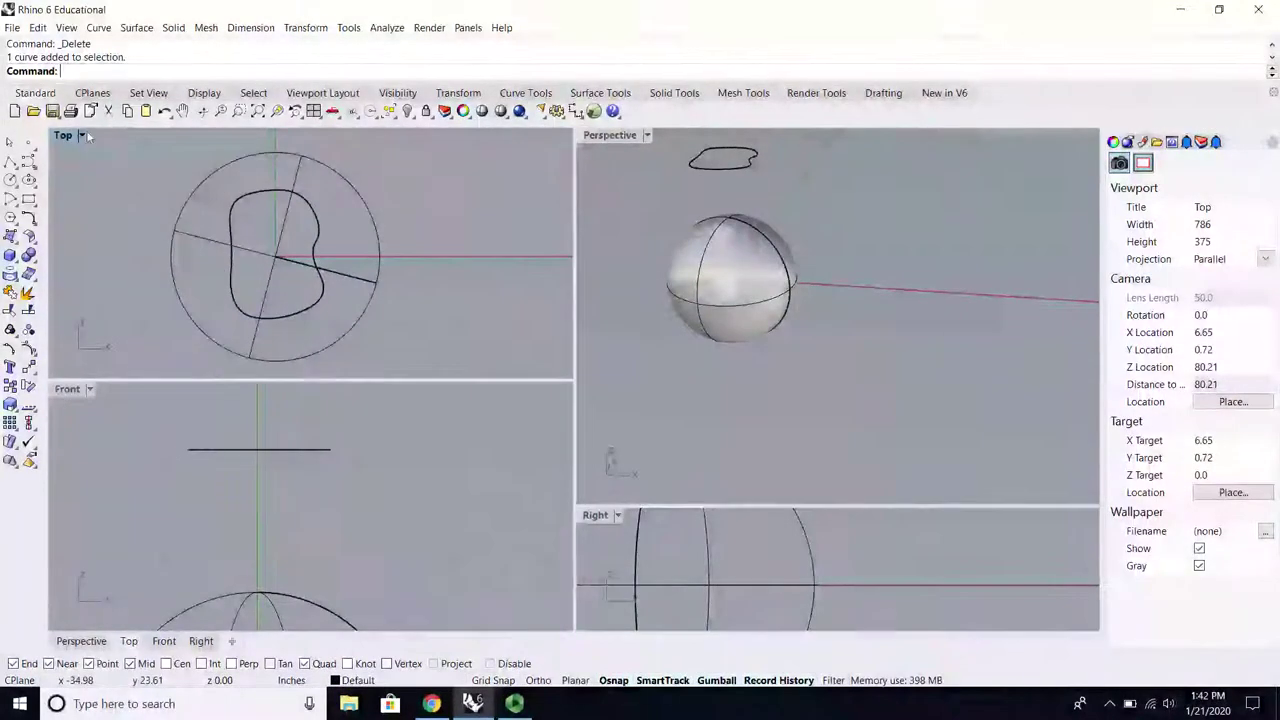
pyautogui.click(306, 200)
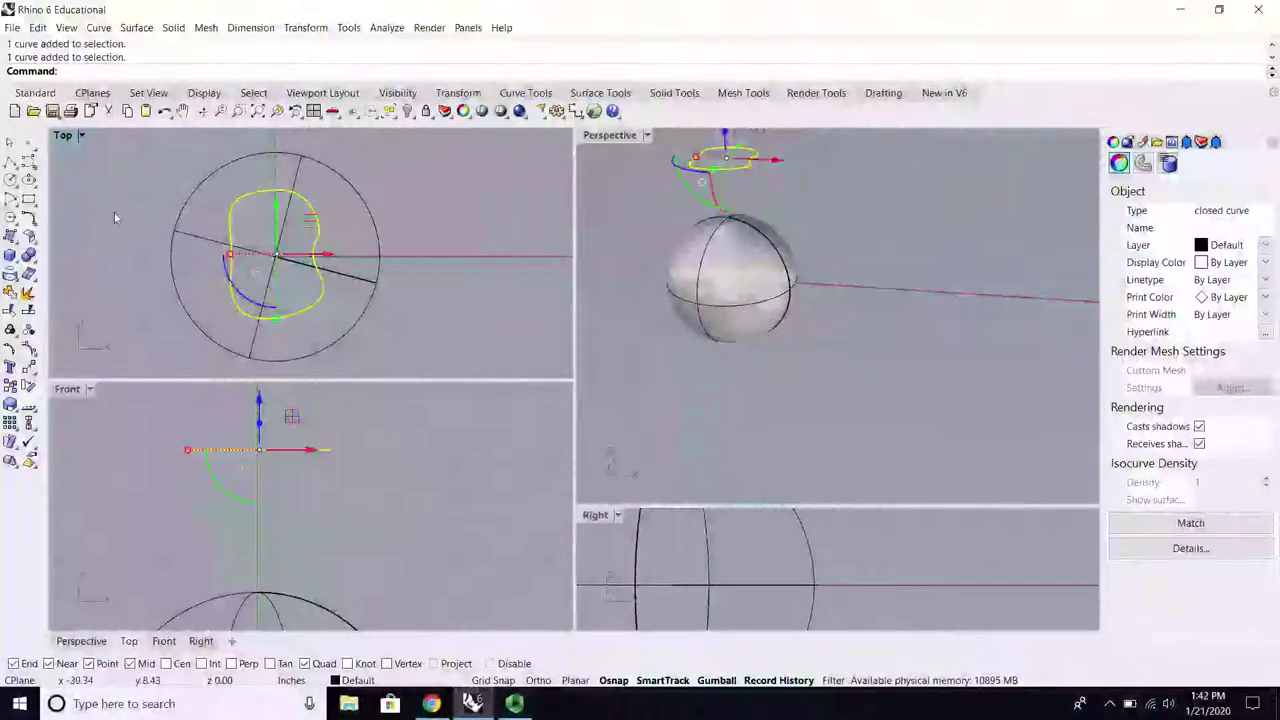
pyautogui.click(114, 211)
# Step: Project the raised closed curve onto the sphere from the Top viewport, using the CPlaneZ direction and keeping the input
pyautogui.click(98, 27)
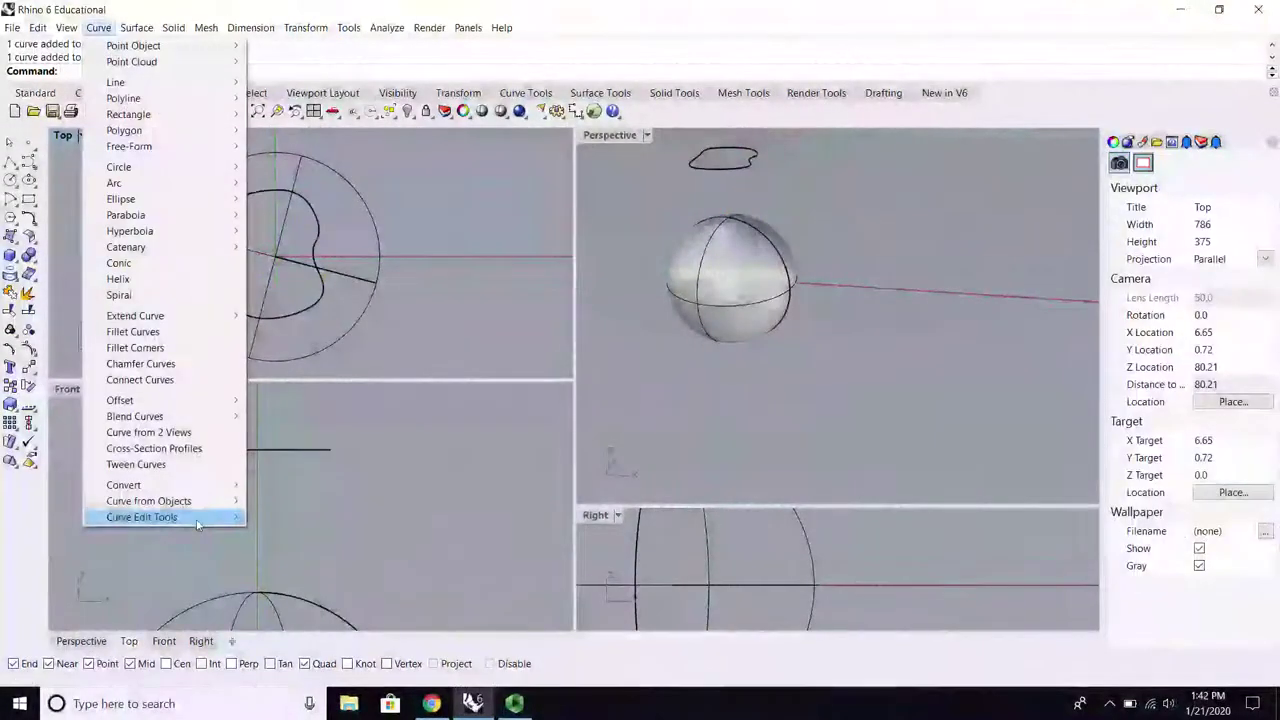
pyautogui.moveTo(170, 501)
pyautogui.click(282, 161)
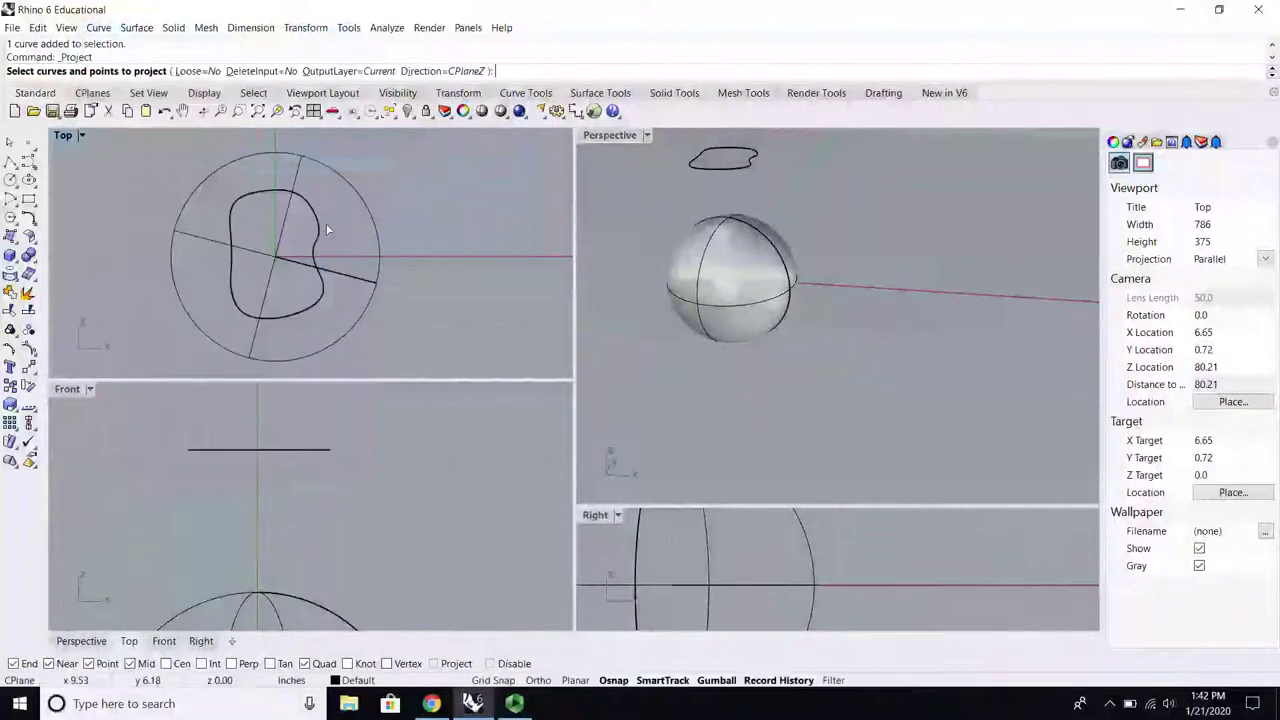
pyautogui.click(320, 234)
pyautogui.press('Return')
pyautogui.click(340, 277)
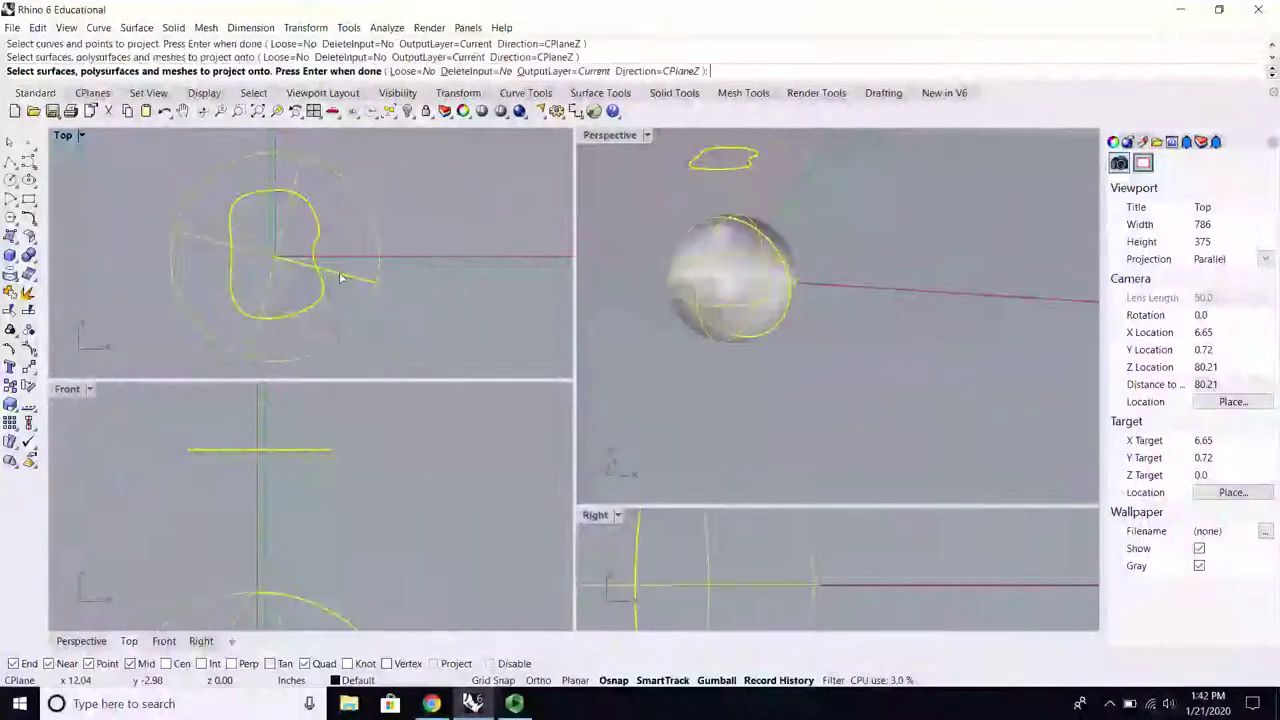
pyautogui.press('Return')
# Step: Maximize the Perspective viewport on the projected curves and clear the selection
pyautogui.doubleClick(619, 136)
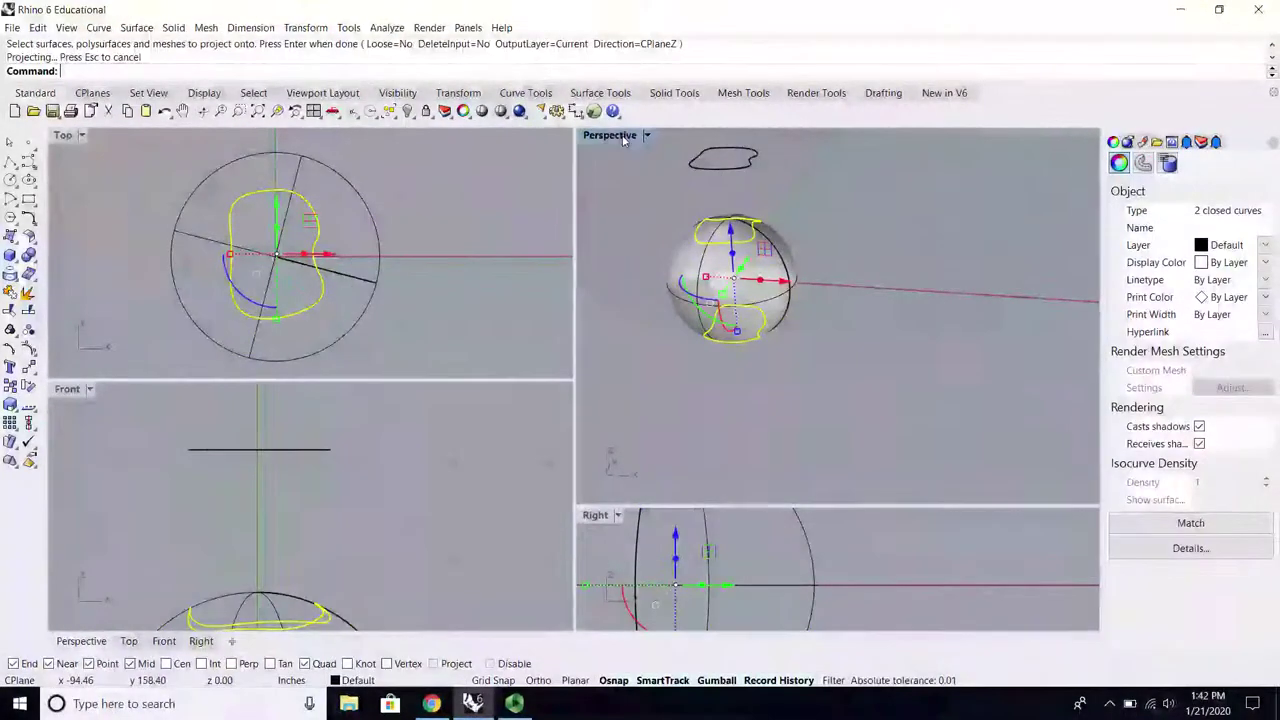
pyautogui.scroll(2, 703, 300)
pyautogui.click(616, 271)
pyautogui.moveTo(616, 271); pyautogui.dragTo(607, 312, button='right')
pyautogui.scroll(6, 342, 292)
pyautogui.moveTo(342, 294)
pyautogui.mouseDown(button='right')
pyautogui.moveTo(350, 326)
pyautogui.moveTo(344, 311)
pyautogui.mouseUp(button='right')
# Step: Split the sphere using the upper projected curve as the cutting object
pyautogui.click(36, 313)
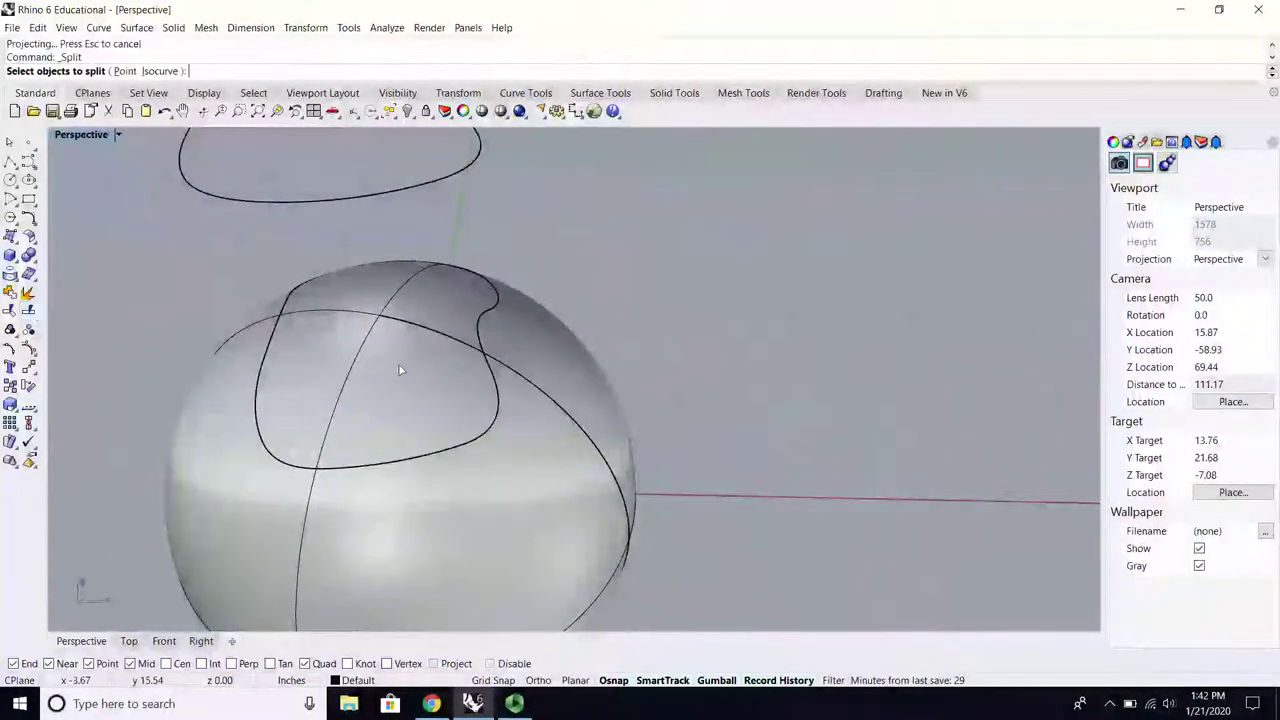
pyautogui.click(437, 358)
pyautogui.press('Return')
pyautogui.click(483, 322)
pyautogui.press('Return')
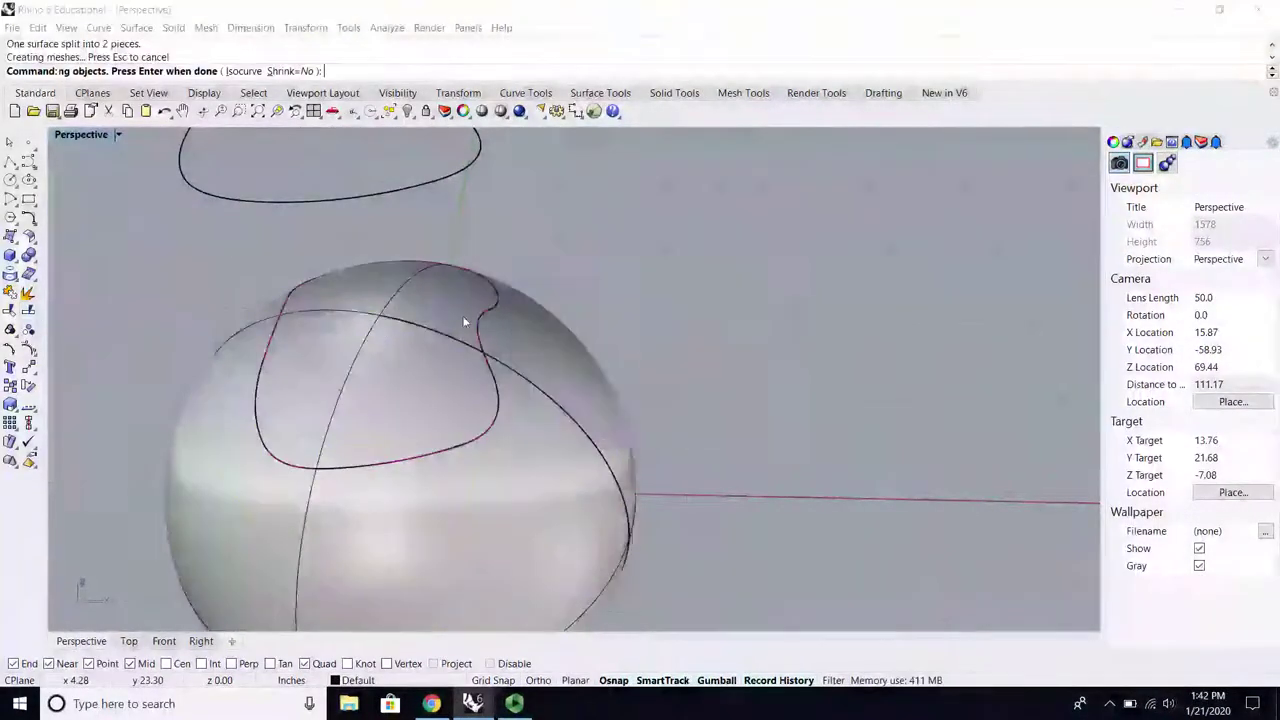
pyautogui.click(668, 416)
# Step: Raise the cut-out upper piece of the sphere above the opening and inspect the gap from several angles
pyautogui.click(471, 372)
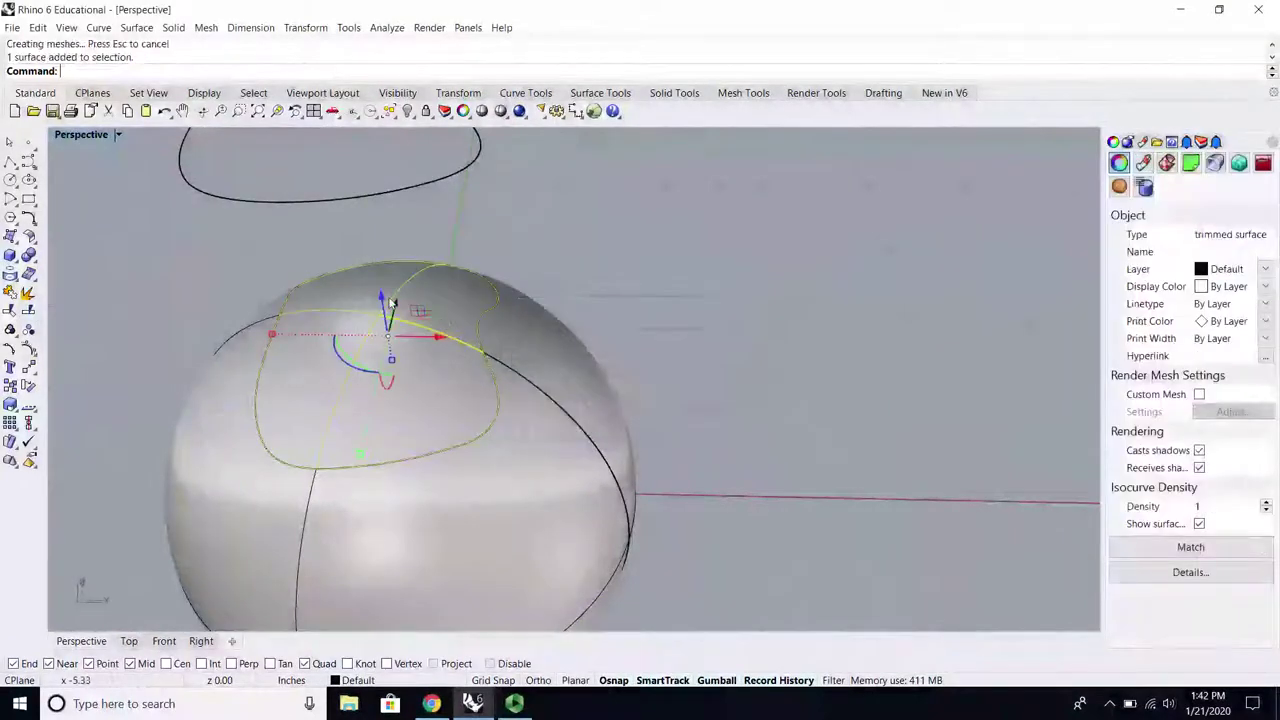
pyautogui.moveTo(390, 300); pyautogui.dragTo(376, 228)
pyautogui.moveTo(376, 240); pyautogui.dragTo(312, 206, button='right')
pyautogui.scroll(-4, 398, 204)
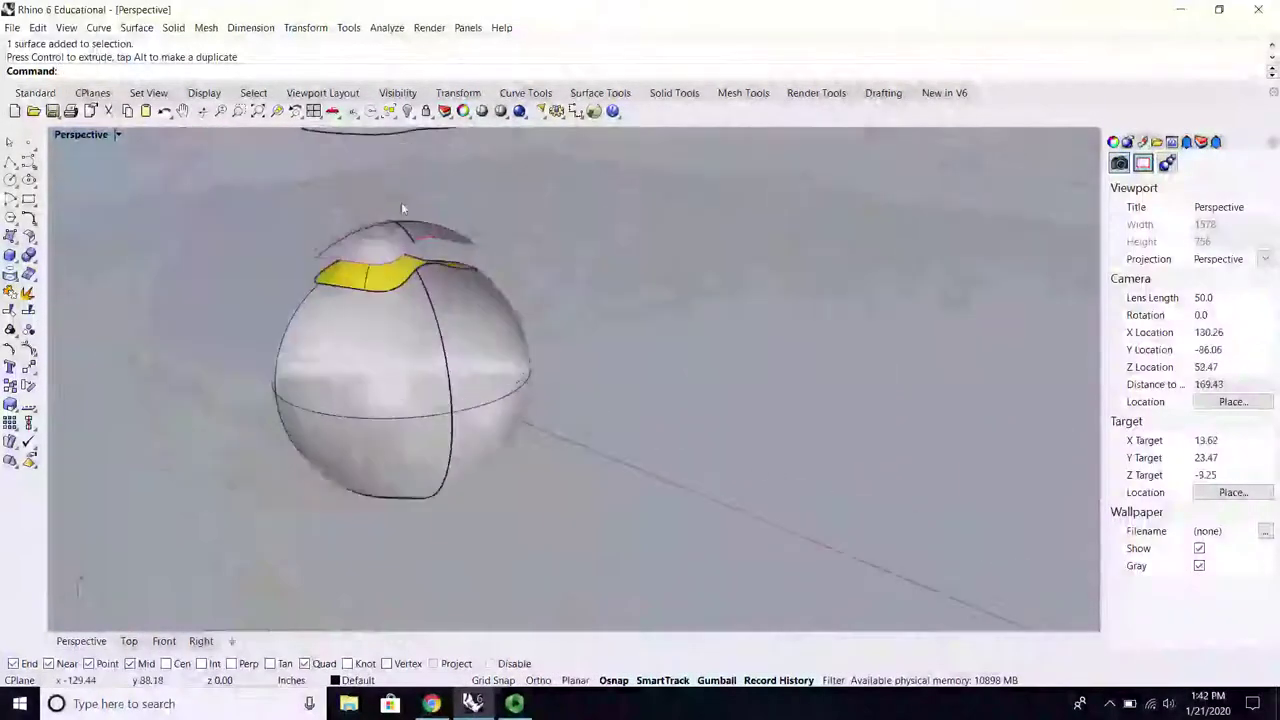
pyautogui.scroll(7, 403, 206)
pyautogui.moveTo(408, 268); pyautogui.dragTo(531, 346, button='right')
pyautogui.scroll(-4, 509, 317)
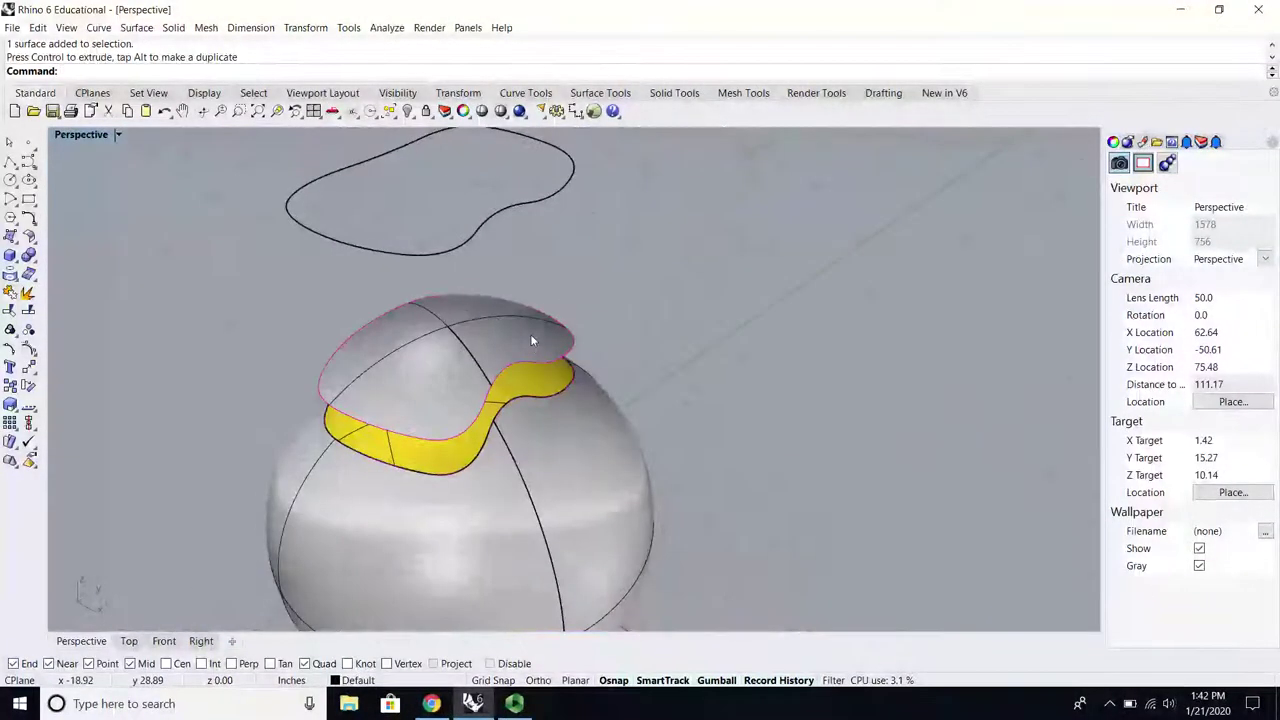
pyautogui.scroll(-2, 609, 318)
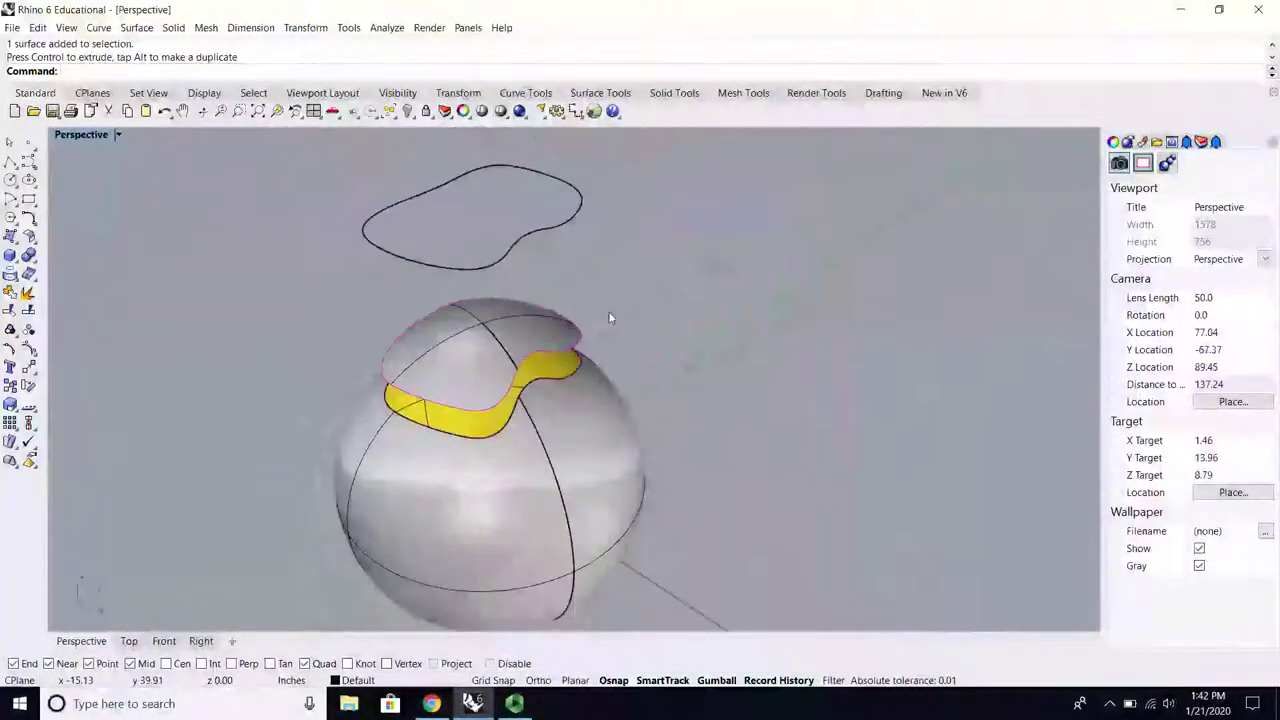
# Step: Undo the move of the cut-out piece and the split of the sphere, leaving nothing selected
pyautogui.hotkey('ctrl', 'z')
pyautogui.hotkey('ctrl', 'z')
pyautogui.hotkey('ctrl', 'z')
pyautogui.hotkey('ctrl', 'z')
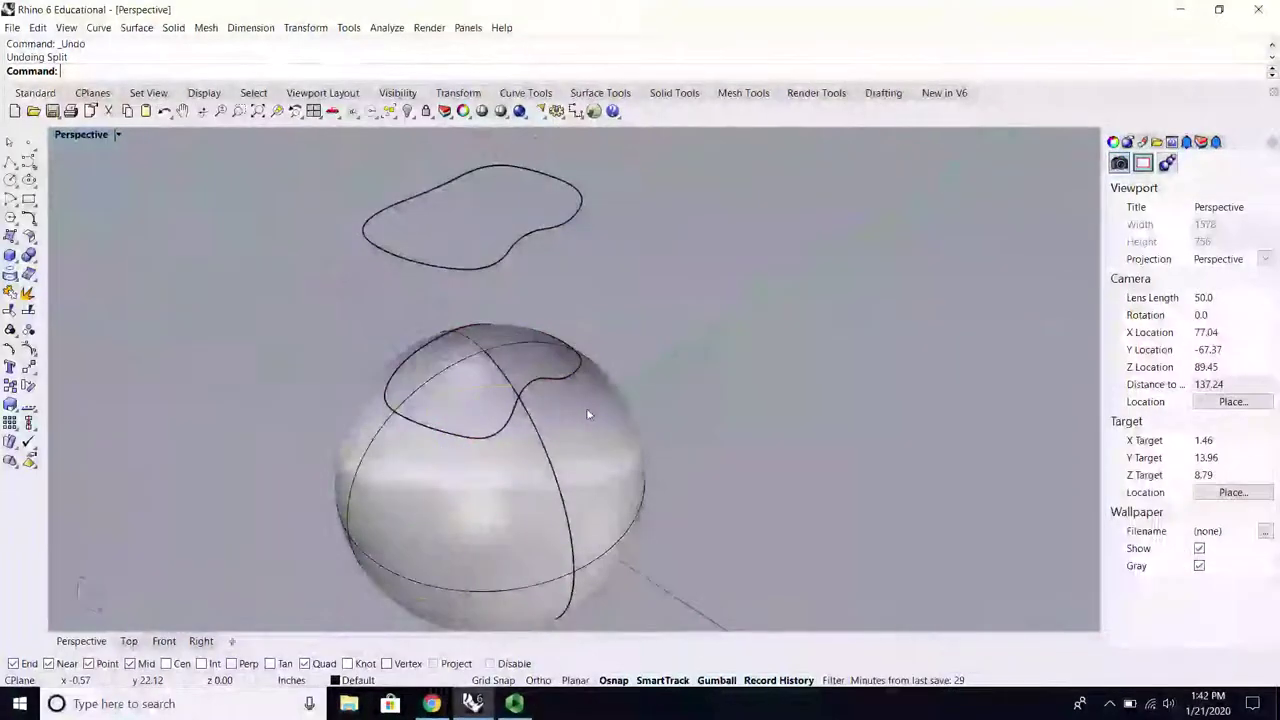
pyautogui.click(611, 383)
pyautogui.click(487, 278)
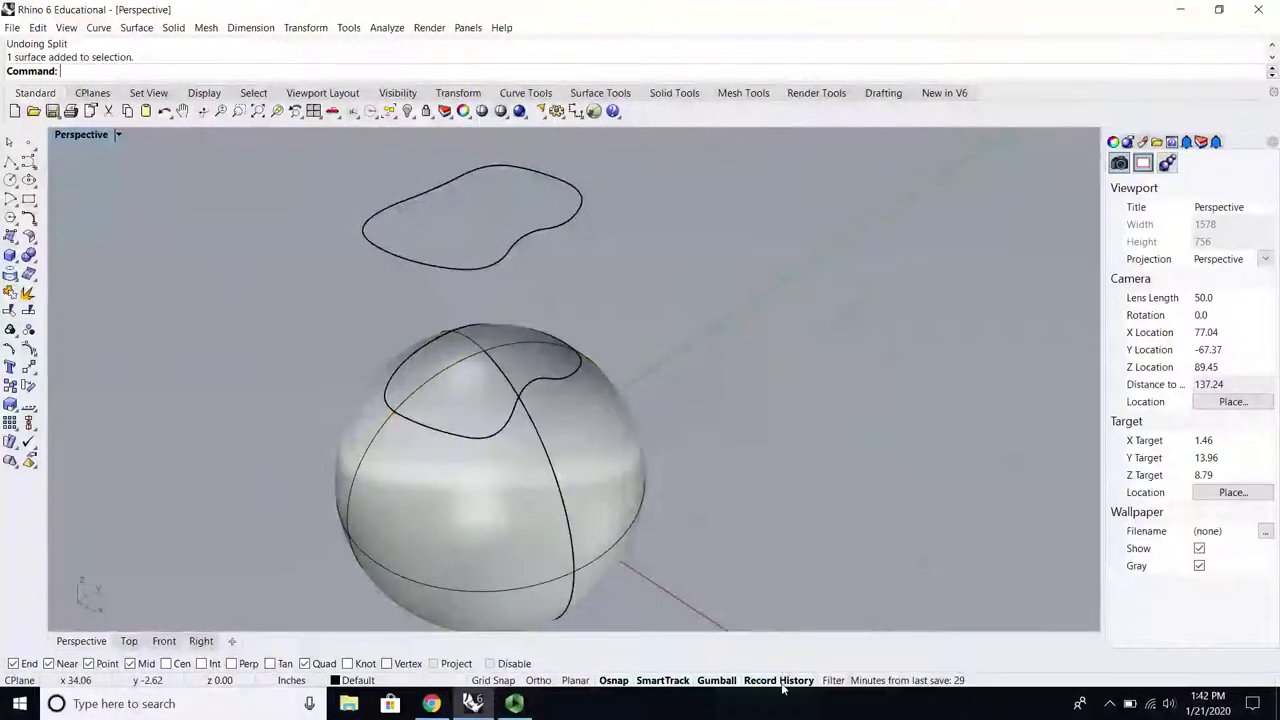
# Step: Show the control points of the closed curve above the sphere and pull the point at its concave notch further inward
pyautogui.click(468, 266)
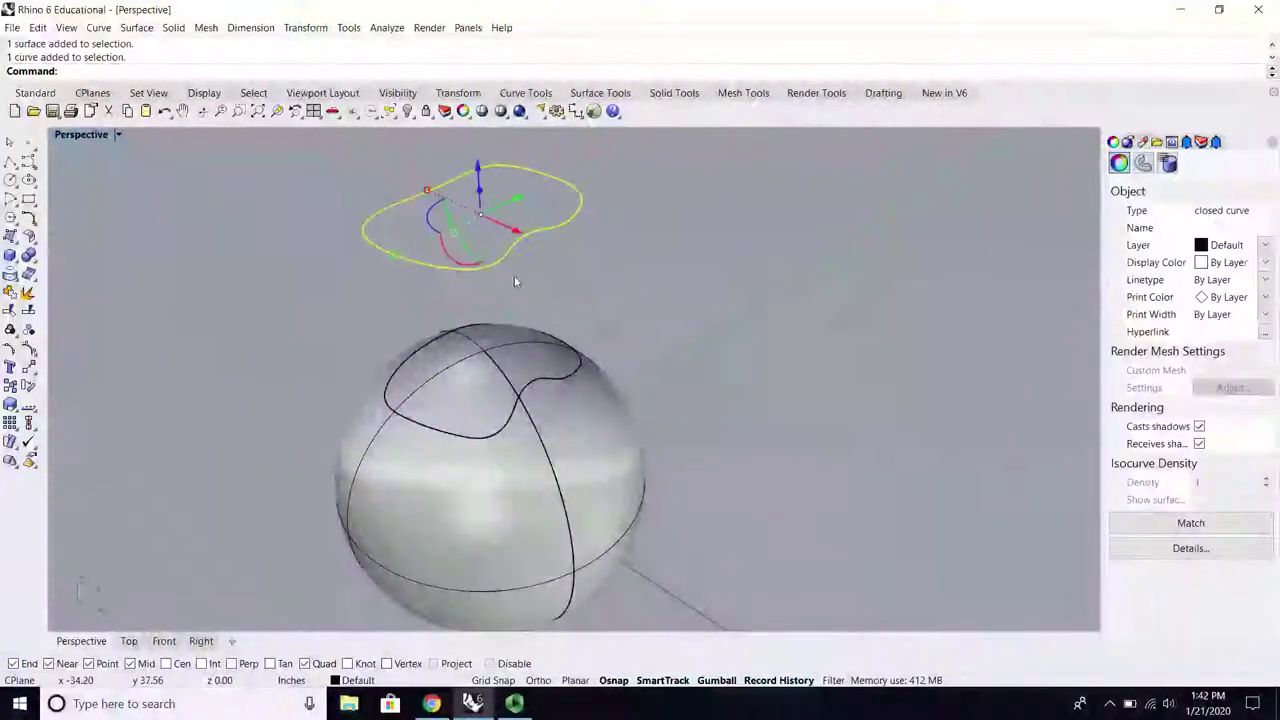
pyautogui.scroll(2, 488, 280)
pyautogui.click(29, 349)
pyautogui.scroll(3, 519, 216)
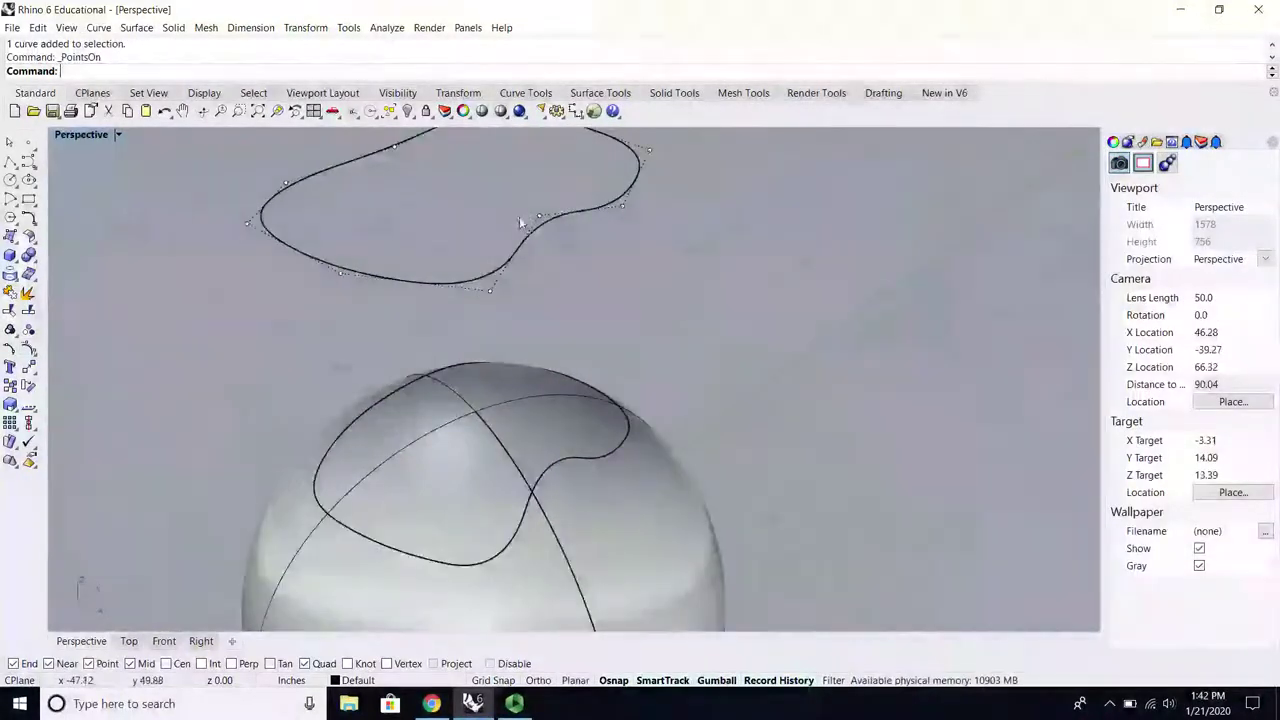
pyautogui.click(521, 223)
pyautogui.scroll(-3, 576, 240)
pyautogui.moveTo(566, 244); pyautogui.dragTo(539, 233)
# Step: Move the control points at the front-left and back-left corners of the upper curve outward
pyautogui.moveTo(543, 334); pyautogui.dragTo(603, 430, button='right')
pyautogui.click(499, 345)
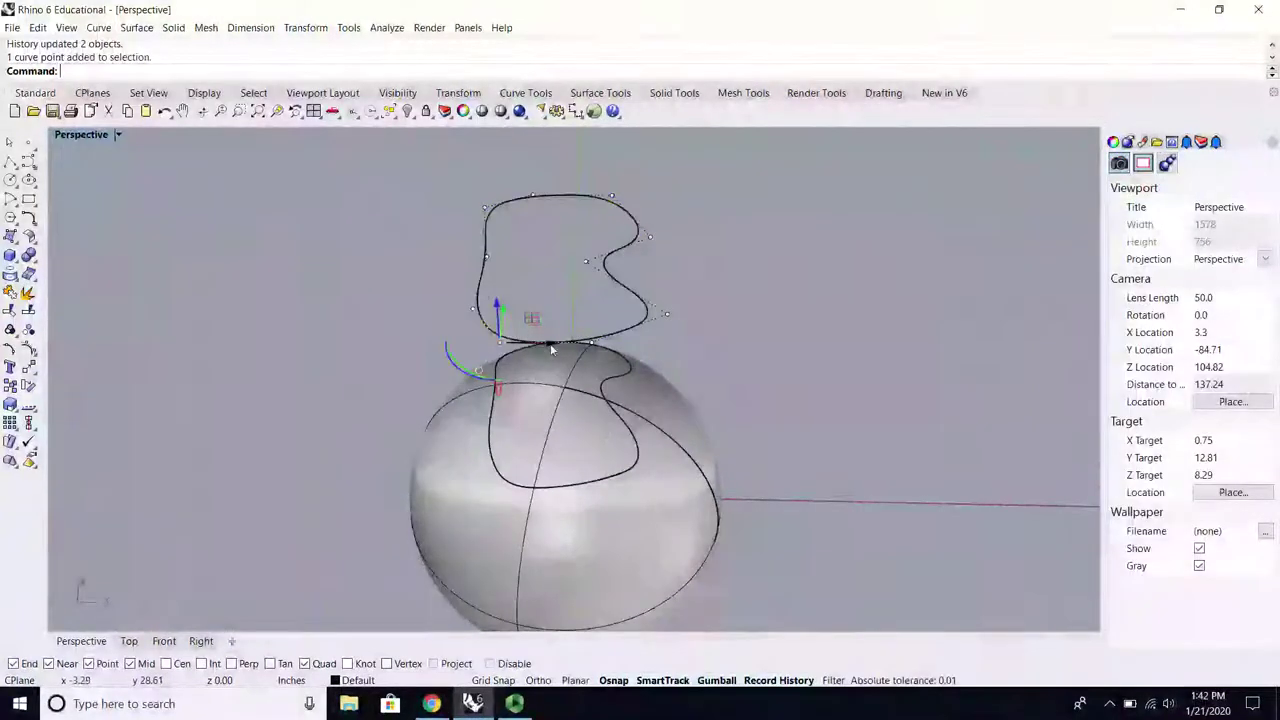
pyautogui.moveTo(551, 345); pyautogui.dragTo(529, 350)
pyautogui.click(476, 311)
pyautogui.moveTo(517, 208); pyautogui.dragTo(509, 254, button='right')
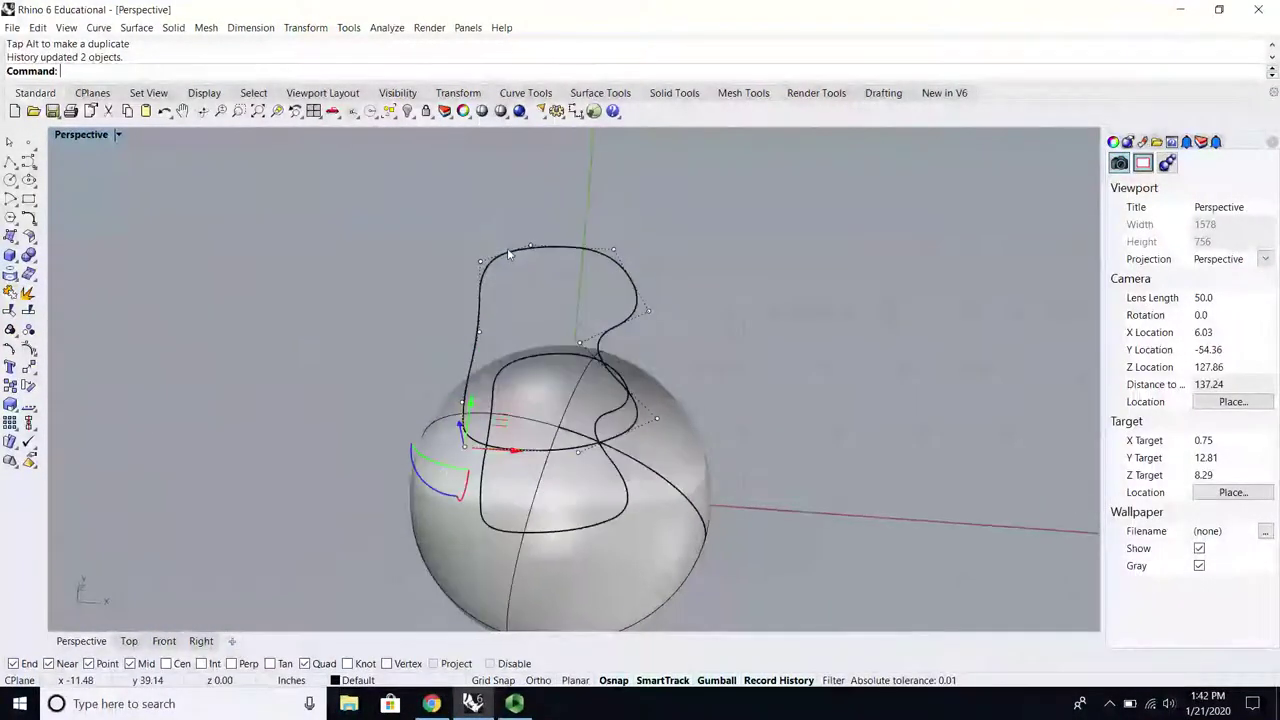
pyautogui.click(482, 262)
pyautogui.moveTo(482, 262); pyautogui.dragTo(483, 246)
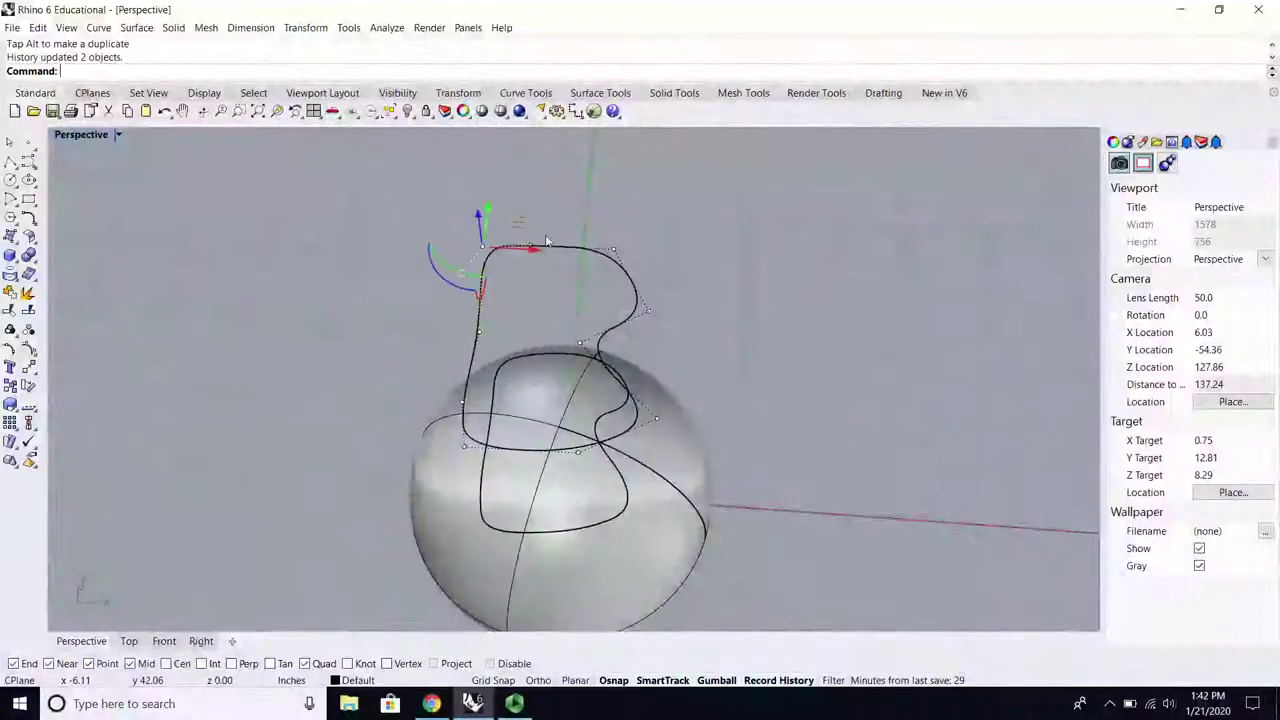
# Step: Pull the curve's front-right control point outward along X and shift the two notch-side points together toward the back along Y
pyautogui.moveTo(664, 298); pyautogui.dragTo(651, 302, button='right')
pyautogui.click(651, 306)
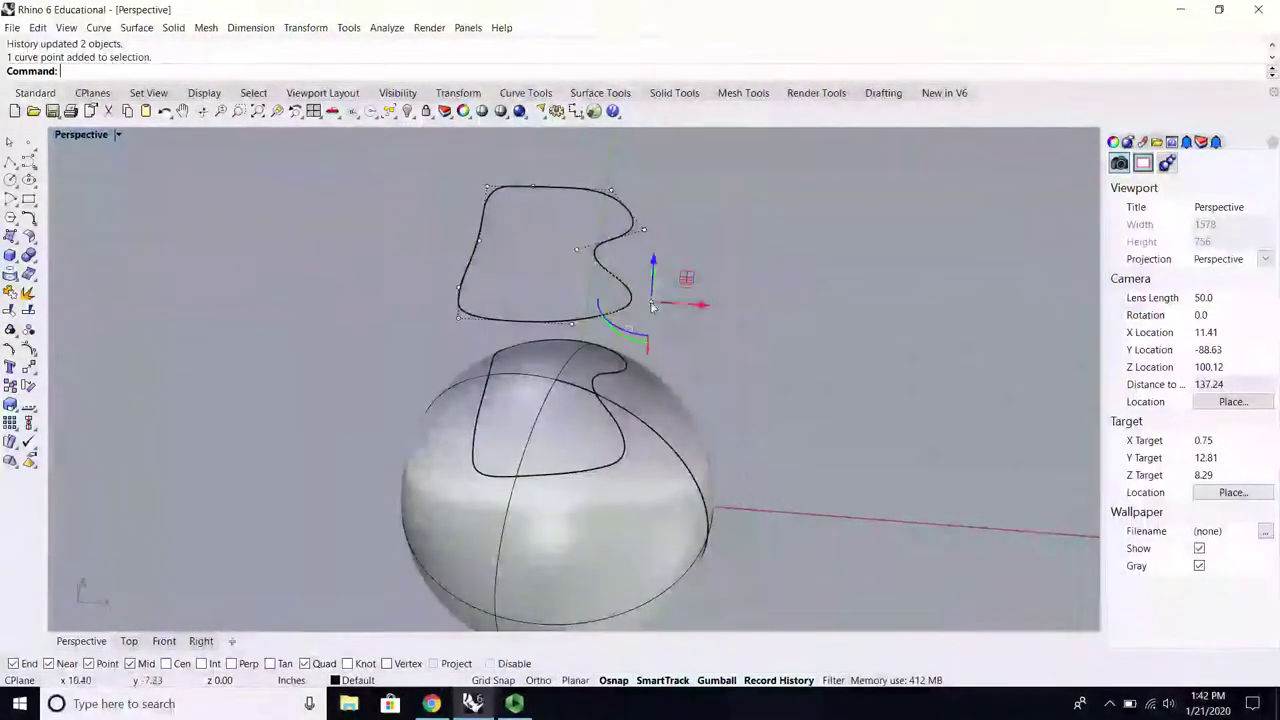
pyautogui.moveTo(689, 309); pyautogui.dragTo(714, 312)
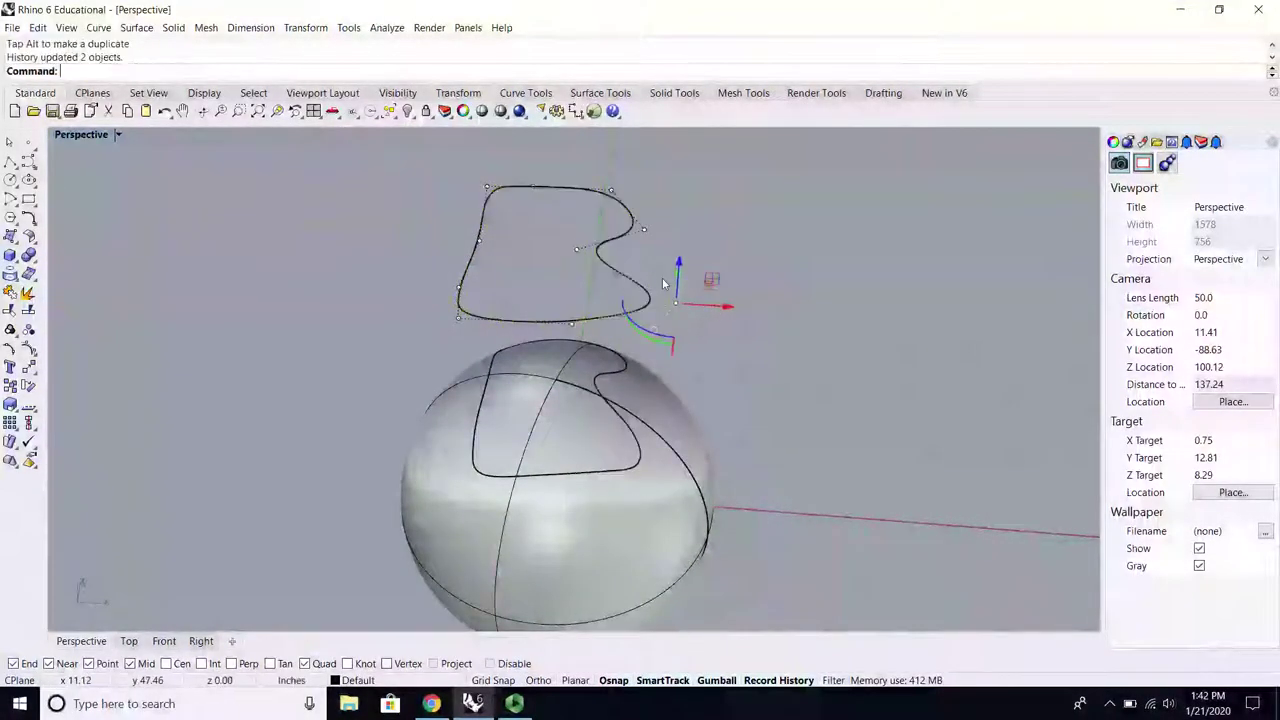
pyautogui.click(577, 248)
pyautogui.keyDown('shift'); pyautogui.click(645, 228); pyautogui.keyUp('shift')
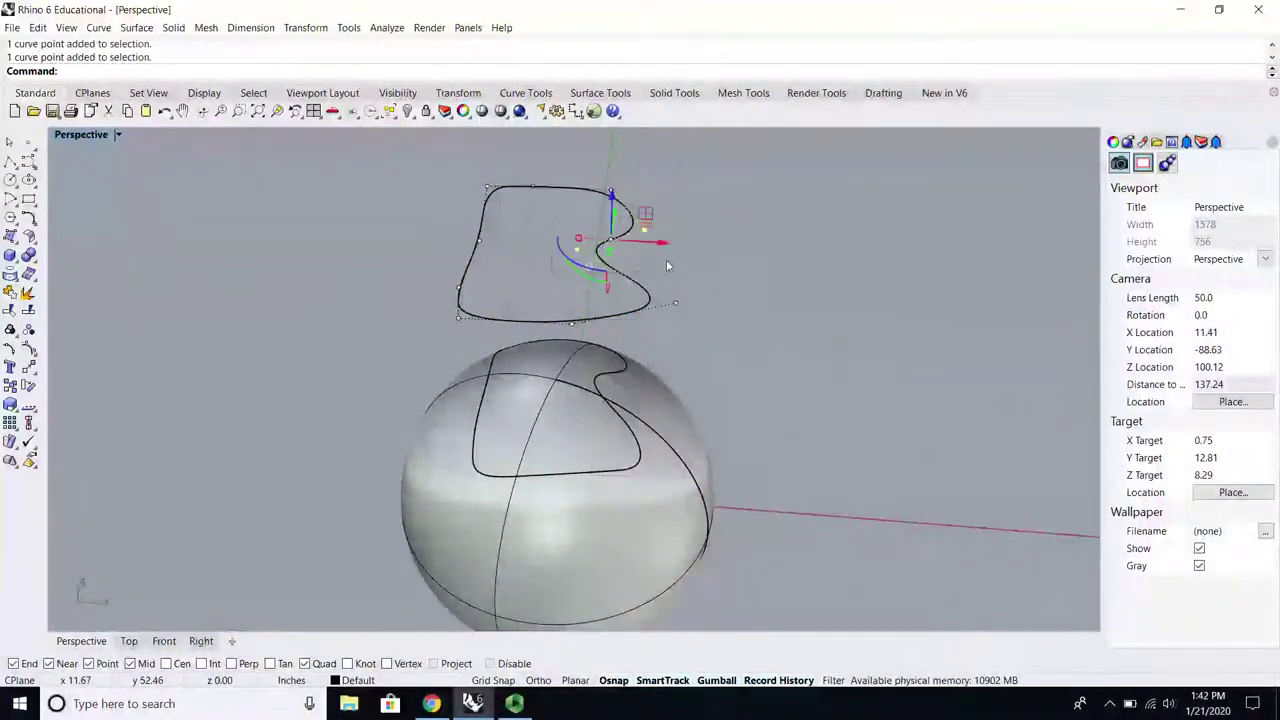
pyautogui.moveTo(614, 215); pyautogui.dragTo(614, 203)
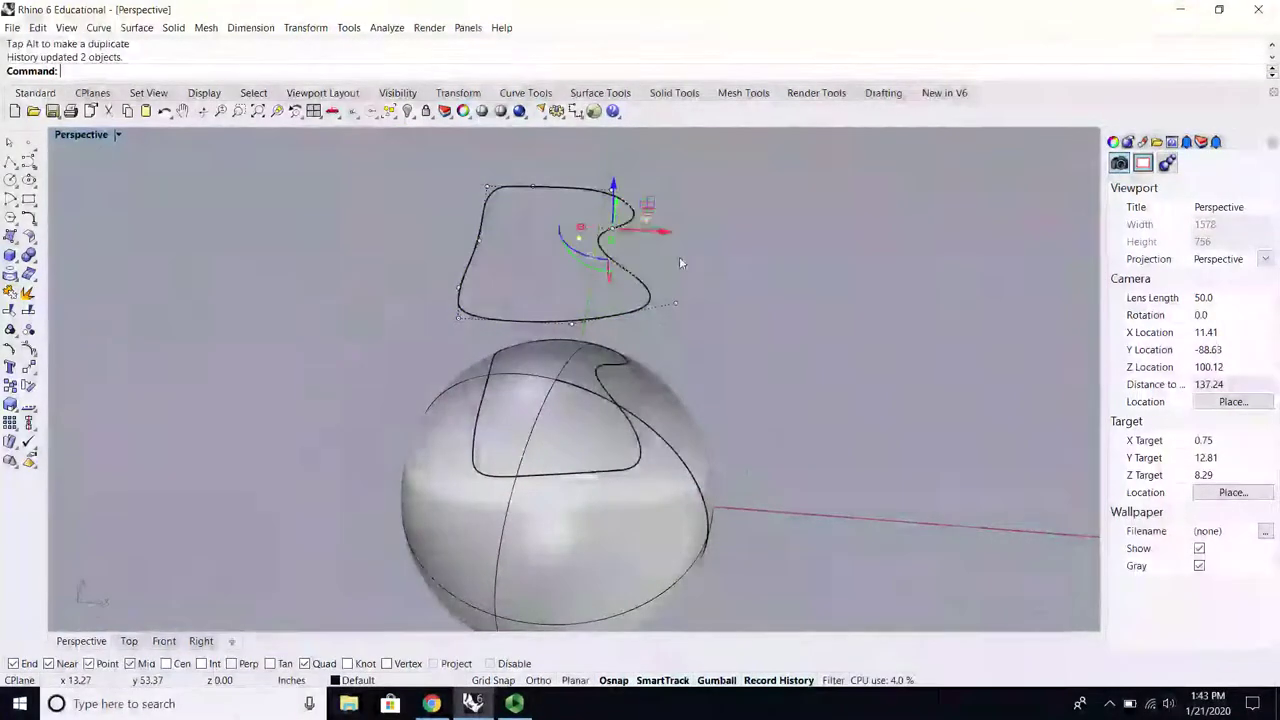
pyautogui.click(704, 274)
# Step: Move the control point in the middle of the upper curve's front edge slightly outward along Y
pyautogui.moveTo(758, 294); pyautogui.dragTo(690, 338, button='right')
pyautogui.click(527, 363)
pyautogui.scroll(3, 541, 355)
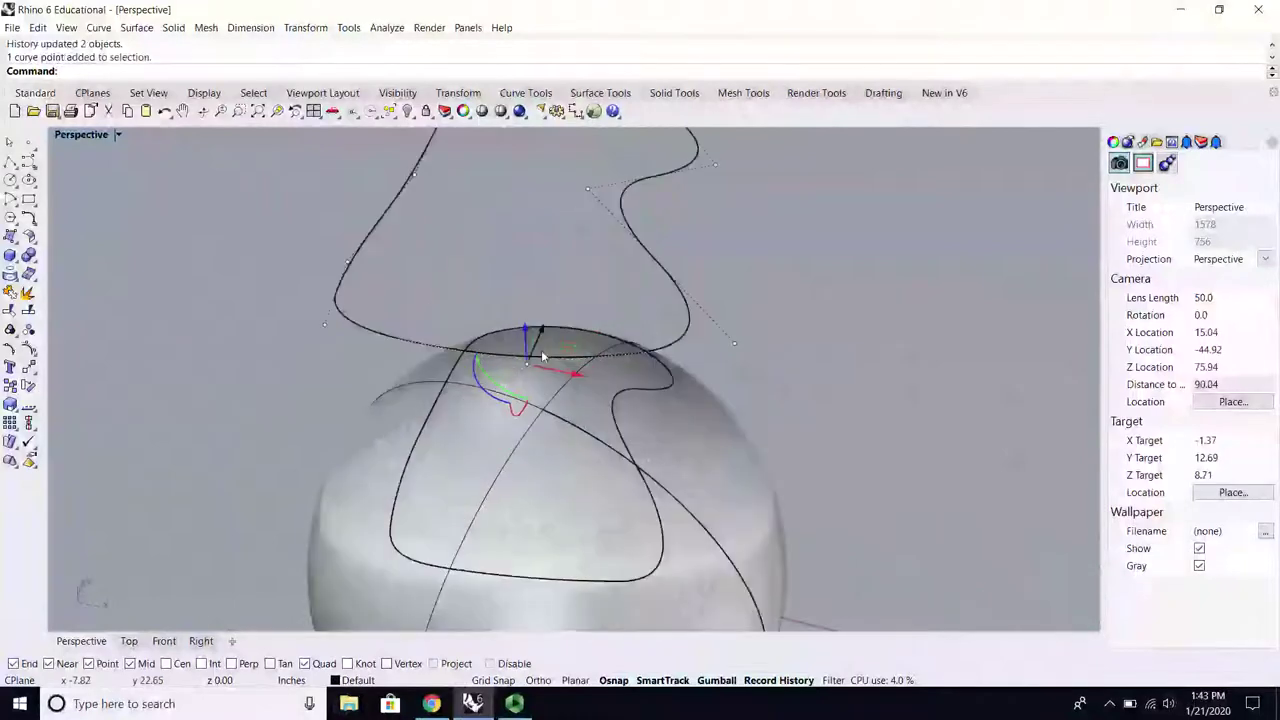
pyautogui.moveTo(544, 331); pyautogui.dragTo(536, 349)
pyautogui.click(497, 294)
pyautogui.scroll(-6, 491, 289)
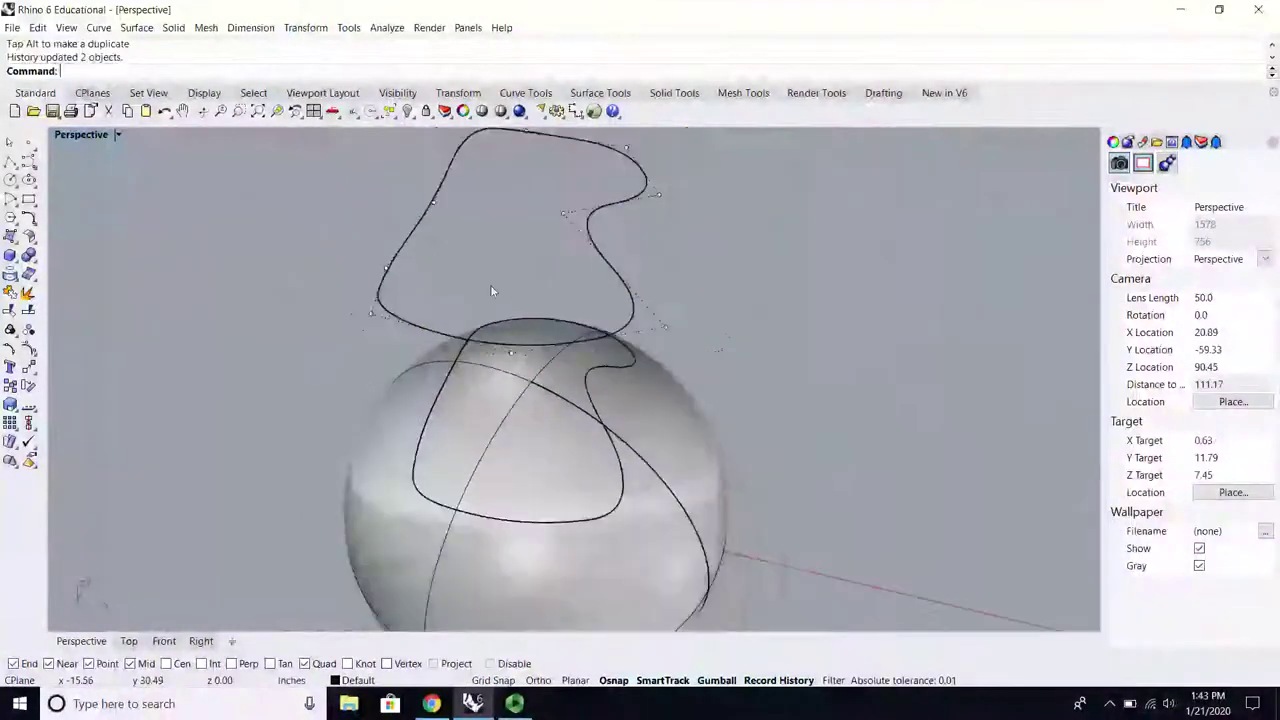
# Step: Check the reshaped curve against its projection on the sphere and turn off its control points
pyautogui.moveTo(697, 289); pyautogui.dragTo(572, 243, button='right')
pyautogui.scroll(4, 469, 174)
pyautogui.moveTo(446, 240); pyautogui.dragTo(546, 240, button='right')
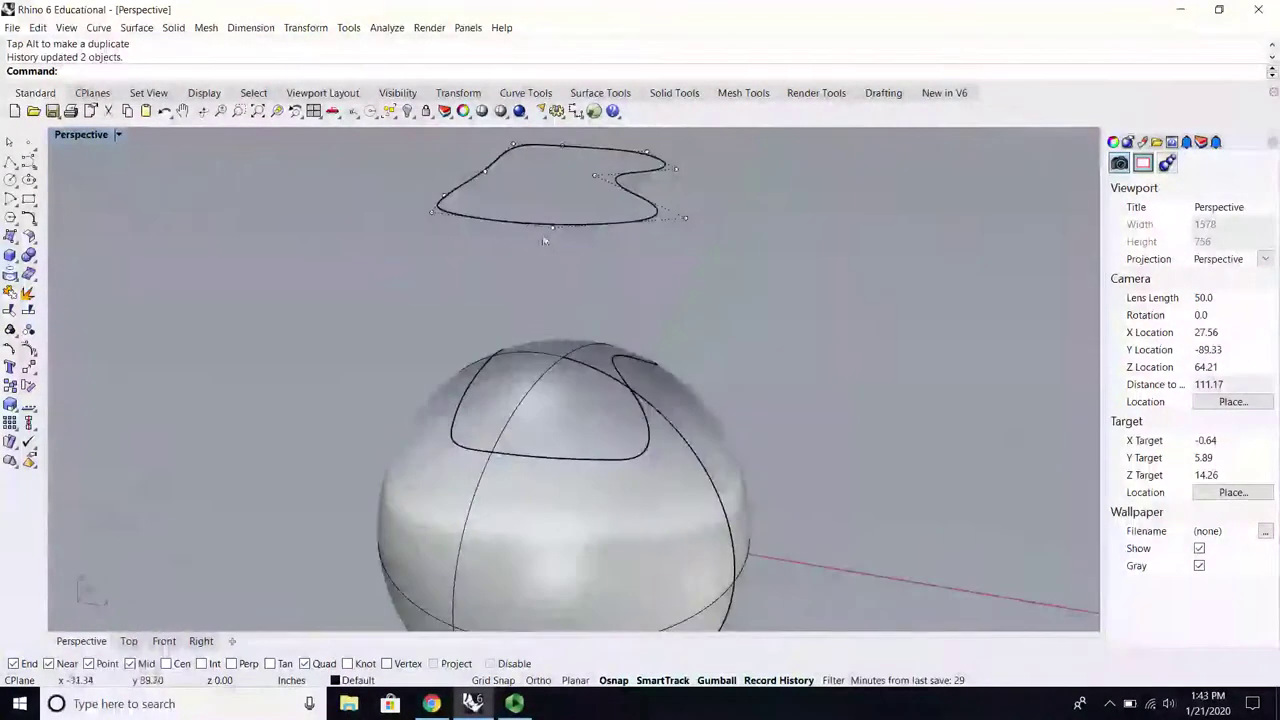
pyautogui.moveTo(552, 305); pyautogui.dragTo(594, 260, button='right')
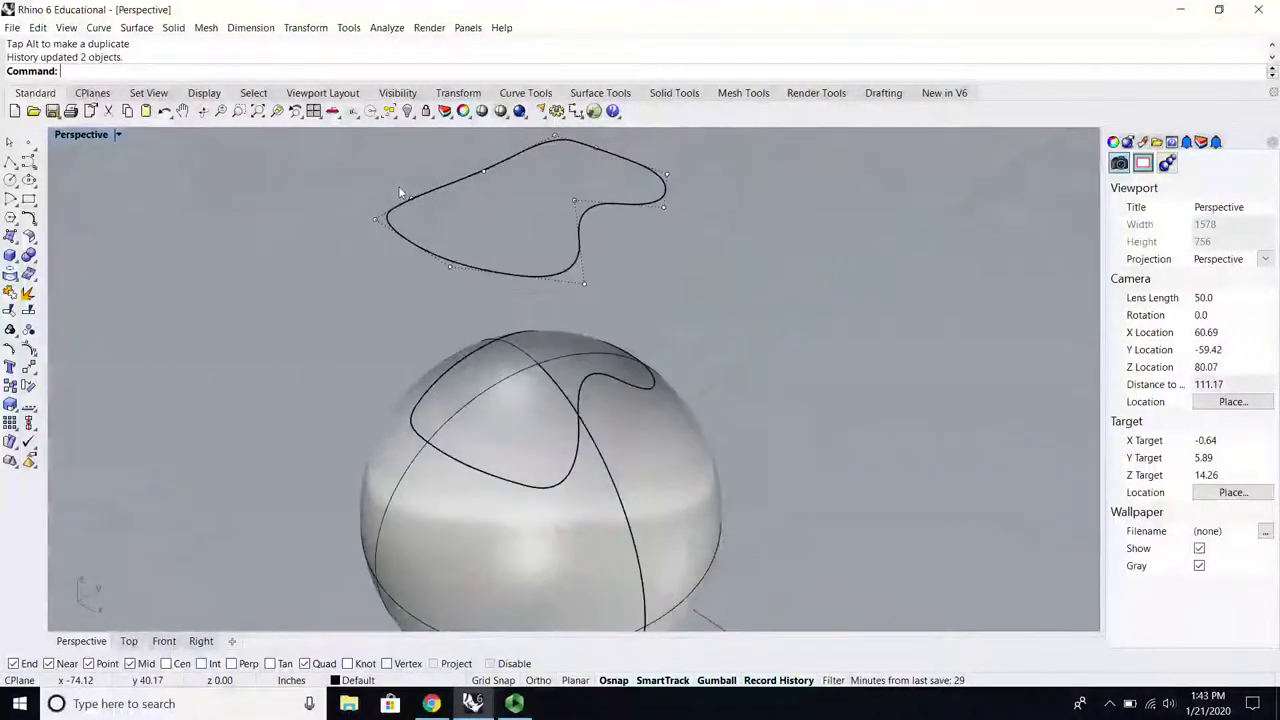
pyautogui.moveTo(400, 192); pyautogui.dragTo(557, 329, button='right')
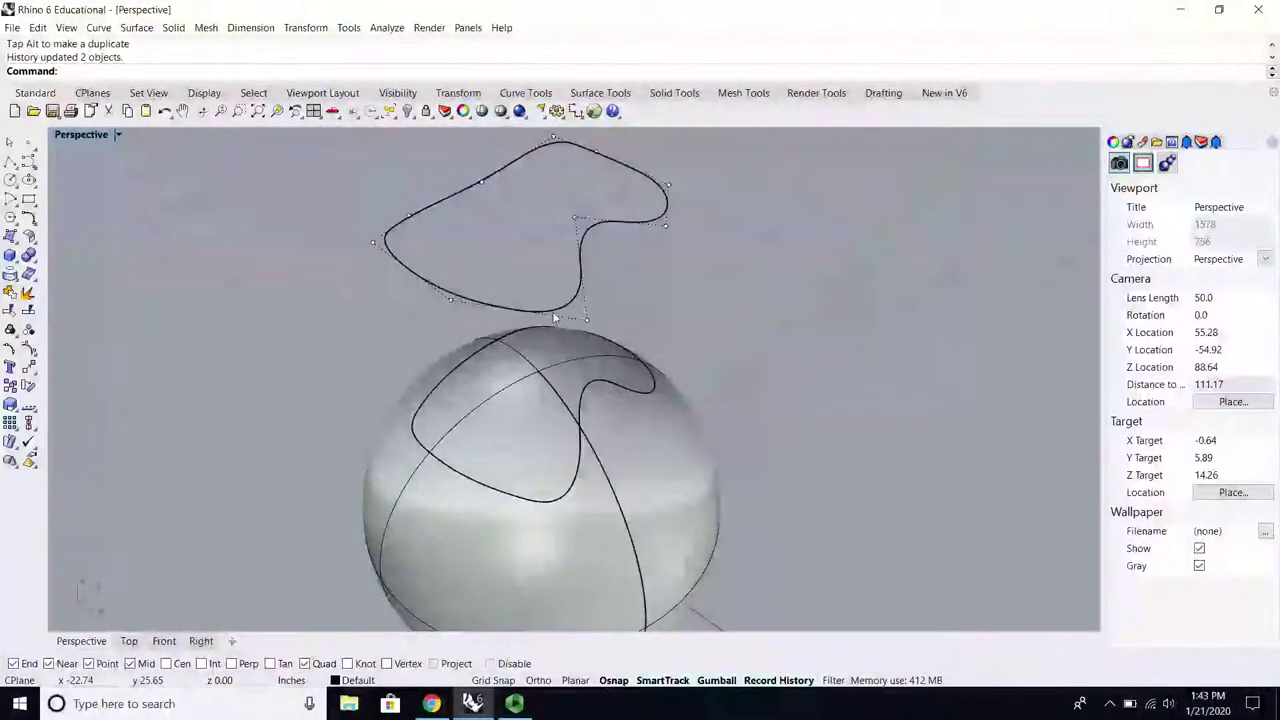
pyautogui.rightClick(27, 349)
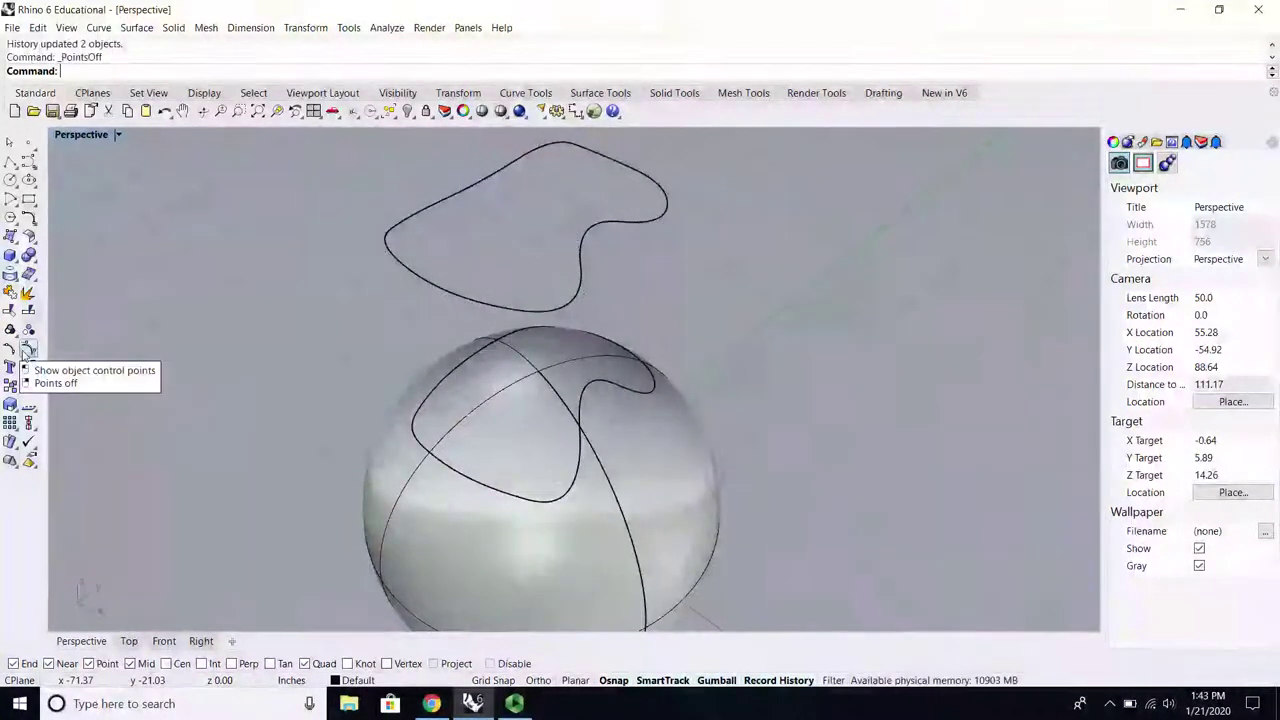
# Step: Display the control points of the projected curve on the sphere to examine them, and hide them again
pyautogui.click(421, 451)
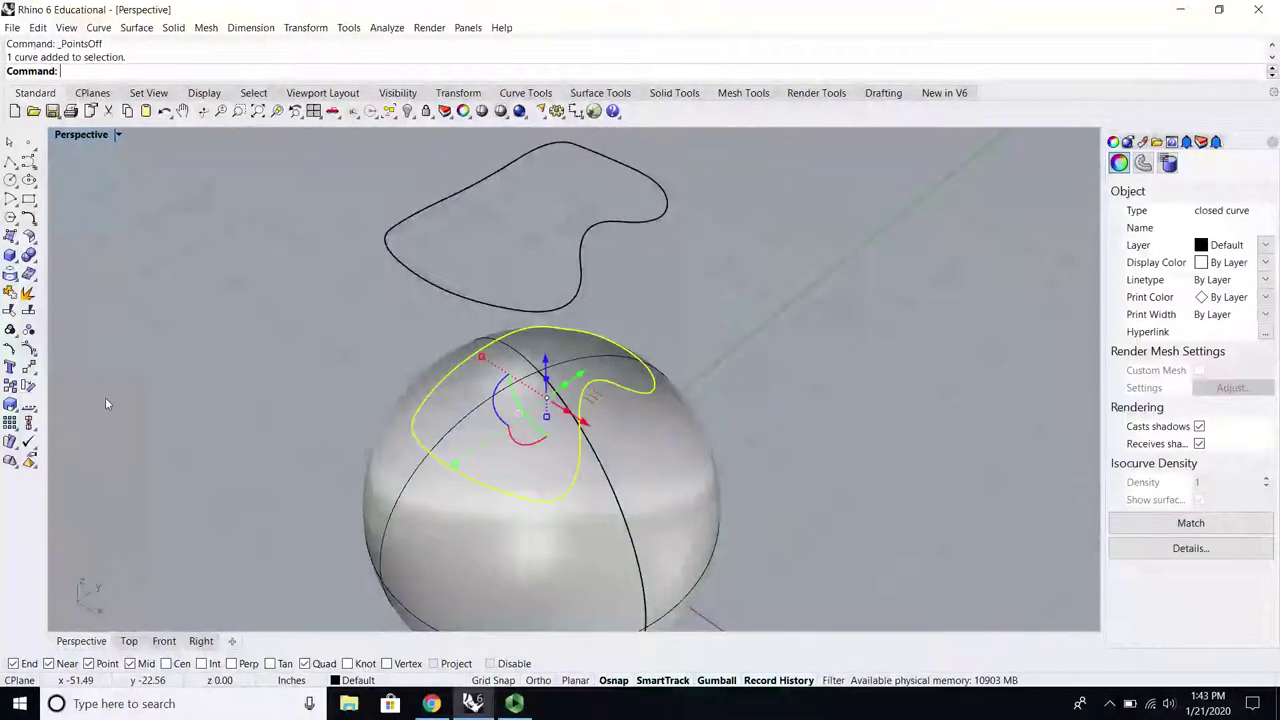
pyautogui.click(29, 352)
pyautogui.scroll(6, 554, 437)
pyautogui.moveTo(554, 440); pyautogui.dragTo(512, 420, button='right')
pyautogui.scroll(-8, 510, 424)
pyautogui.scroll(2, 560, 245)
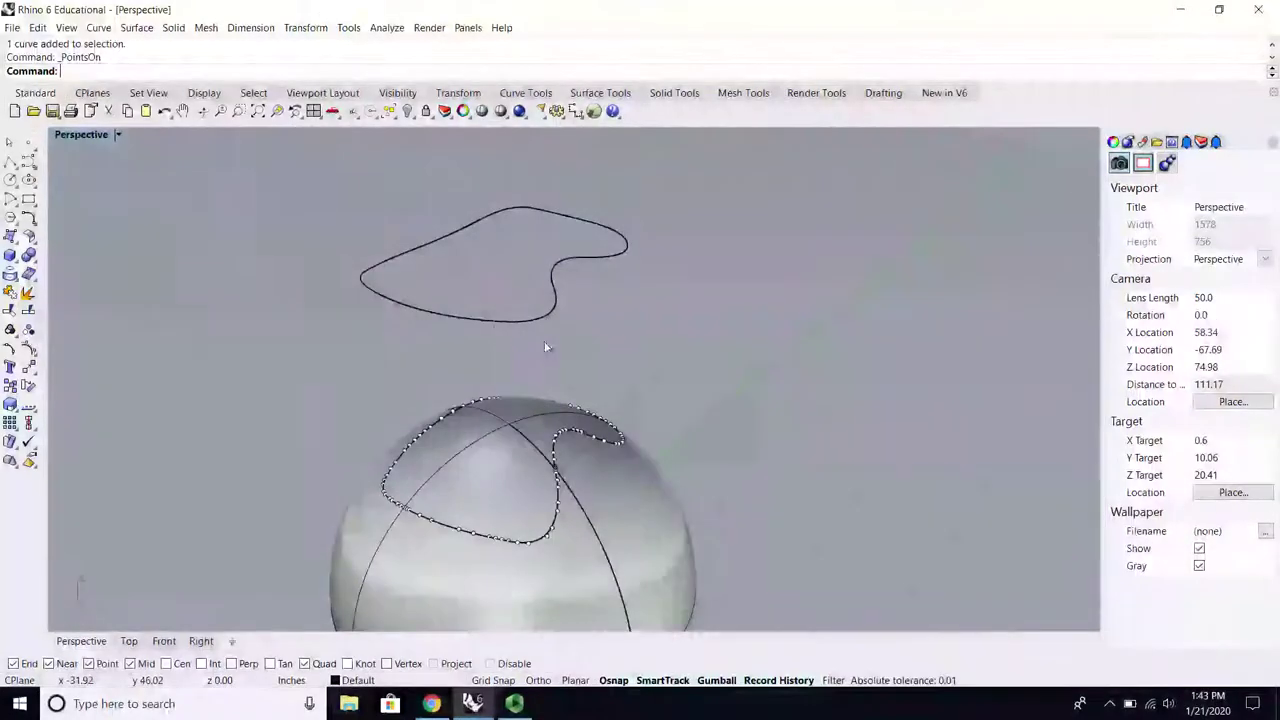
pyautogui.click(517, 321)
pyautogui.press('Escape')
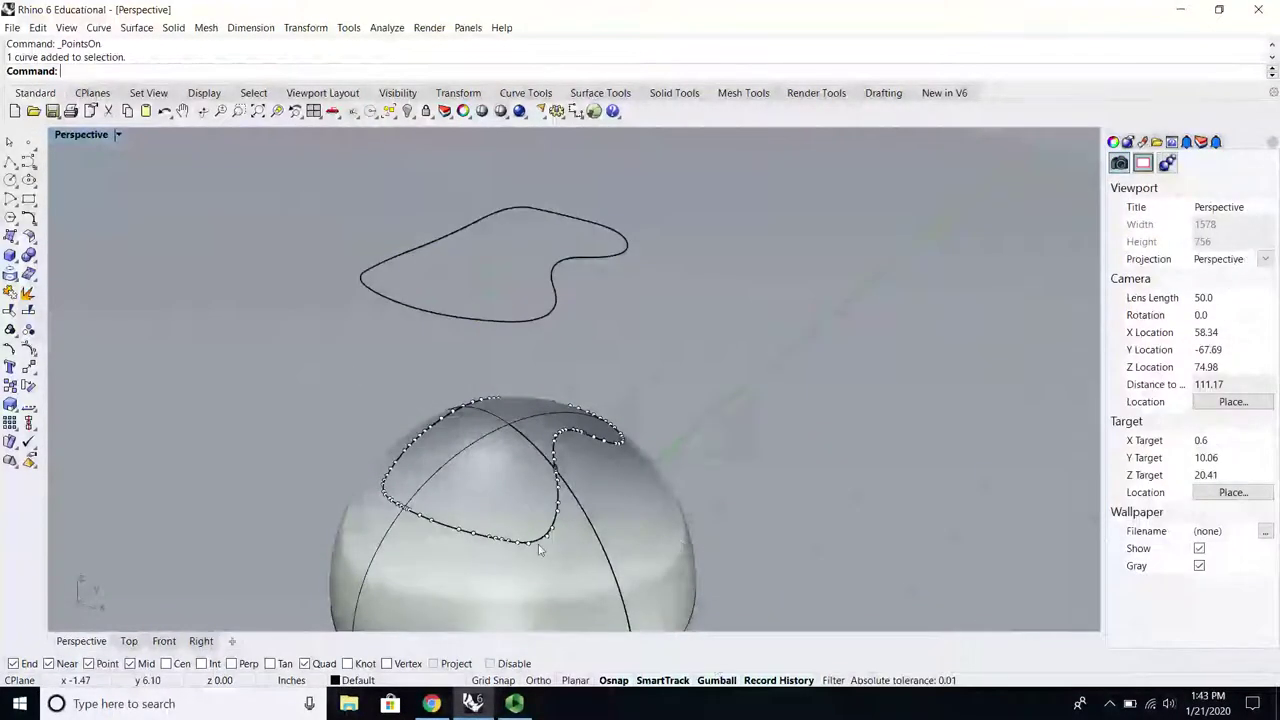
pyautogui.scroll(4, 540, 549)
pyautogui.rightClick(30, 351)
pyautogui.scroll(-4, 108, 341)
pyautogui.moveTo(290, 396); pyautogui.dragTo(278, 434, button='right')
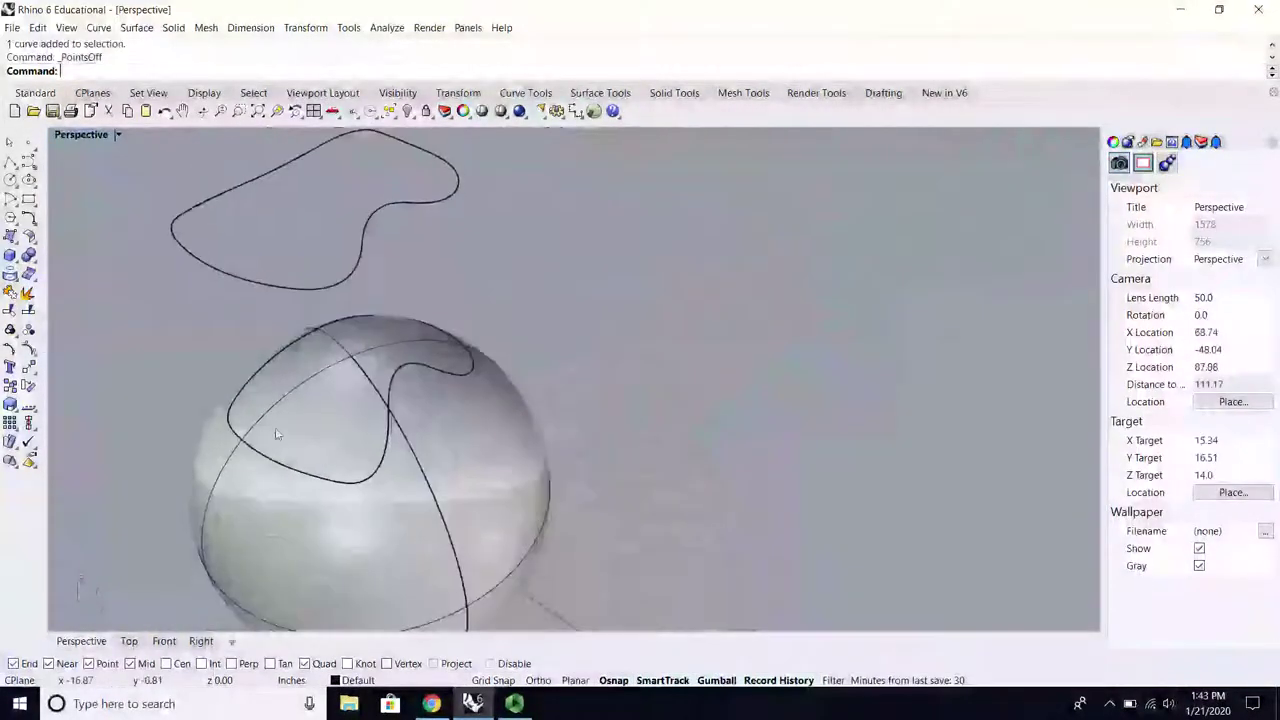
# Step: Split the sphere with the projected curve and delete the part of the sphere outside the curve
pyautogui.scroll(2, 277, 434)
pyautogui.click(30, 311)
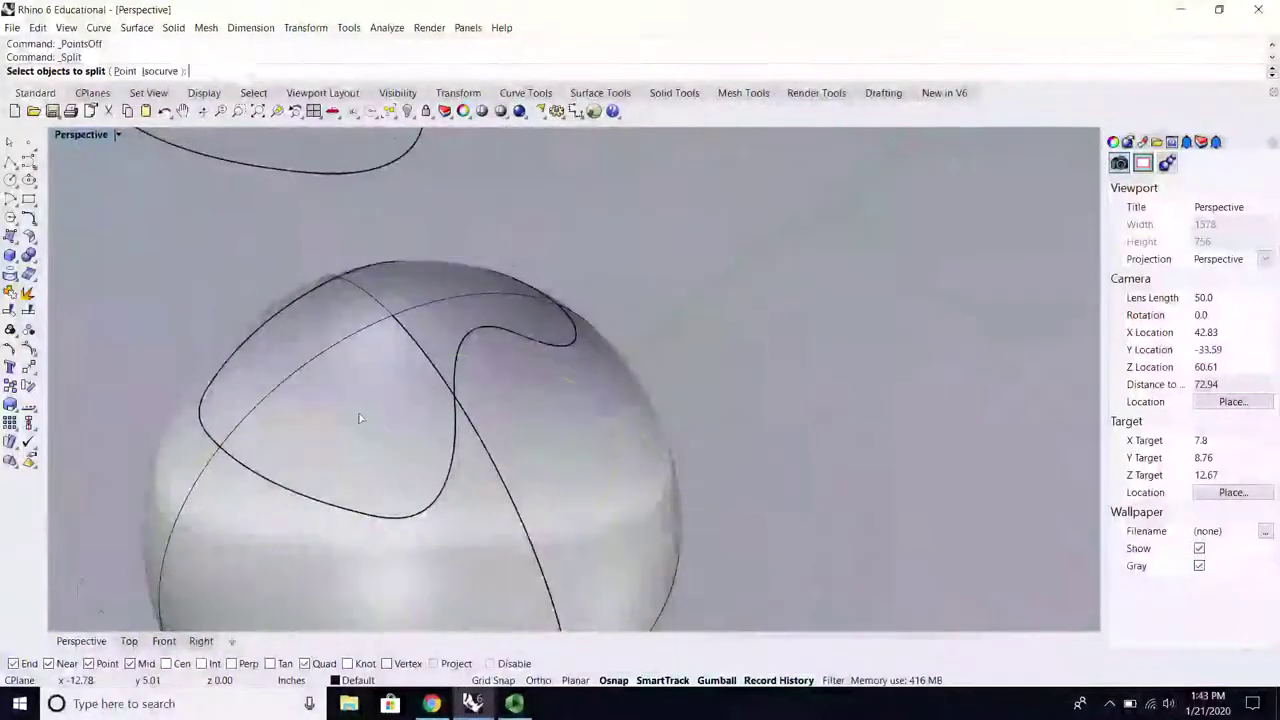
pyautogui.click(360, 385)
pyautogui.press('Return')
pyautogui.click(463, 336)
pyautogui.press('Return')
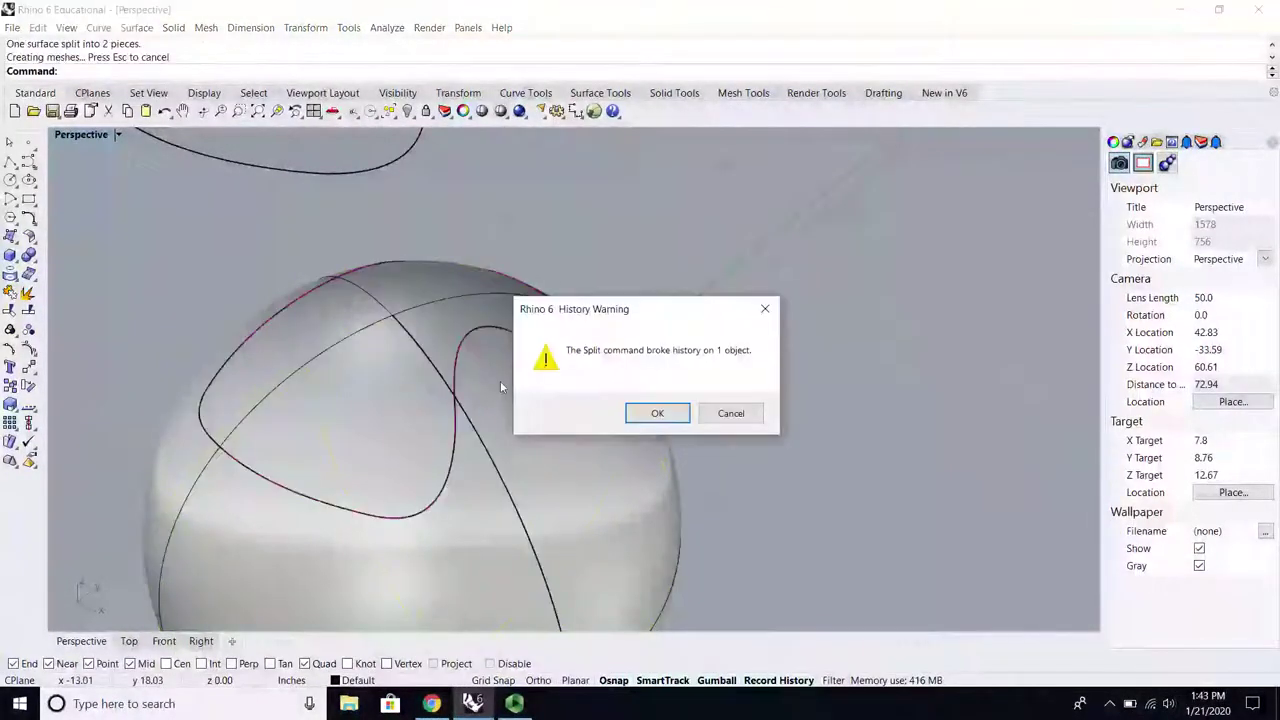
pyautogui.click(654, 411)
pyautogui.click(593, 445)
pyautogui.press('Delete')
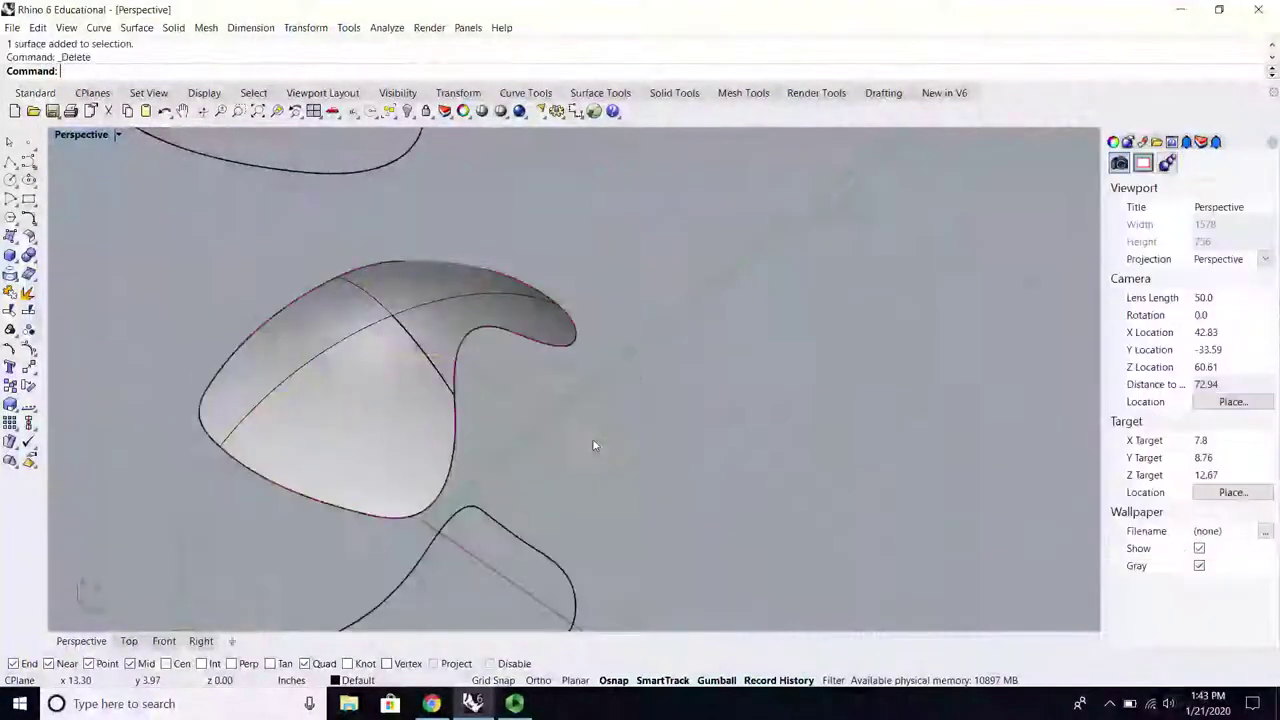
pyautogui.moveTo(594, 443); pyautogui.dragTo(437, 354, button='right')
pyautogui.click(437, 354)
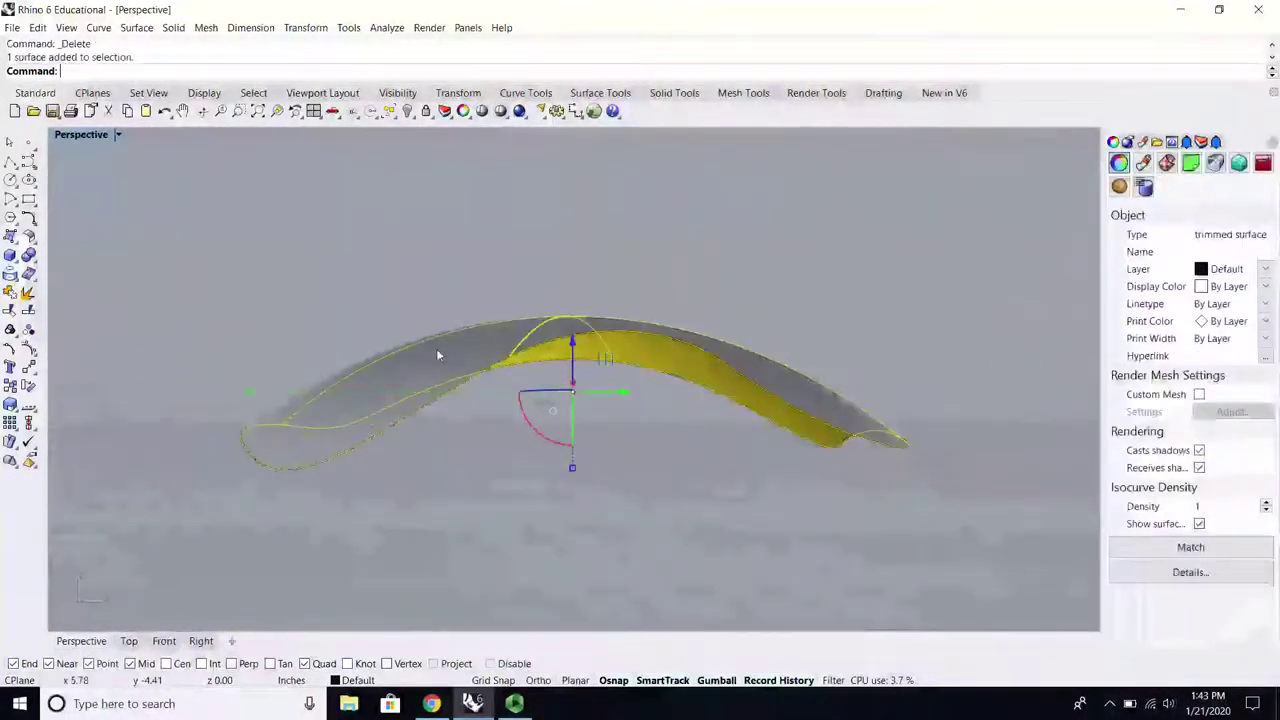
pyautogui.click(175, 27)
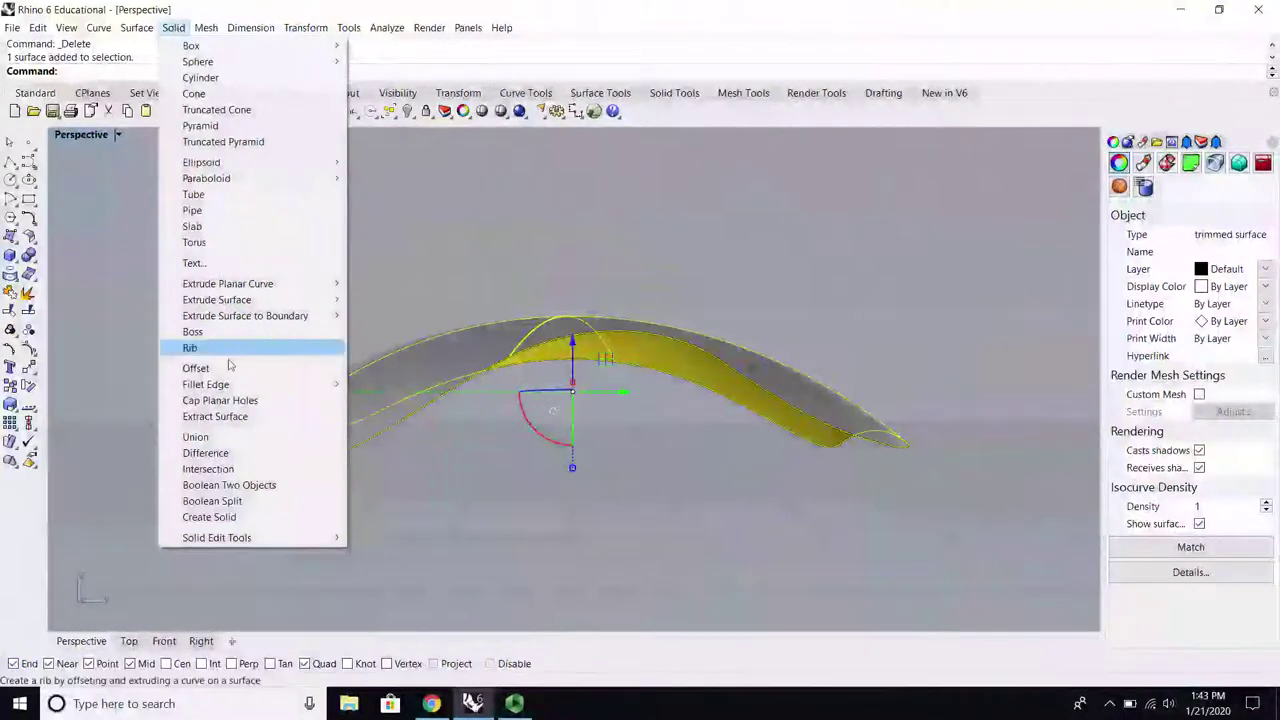
pyautogui.moveTo(136, 27)
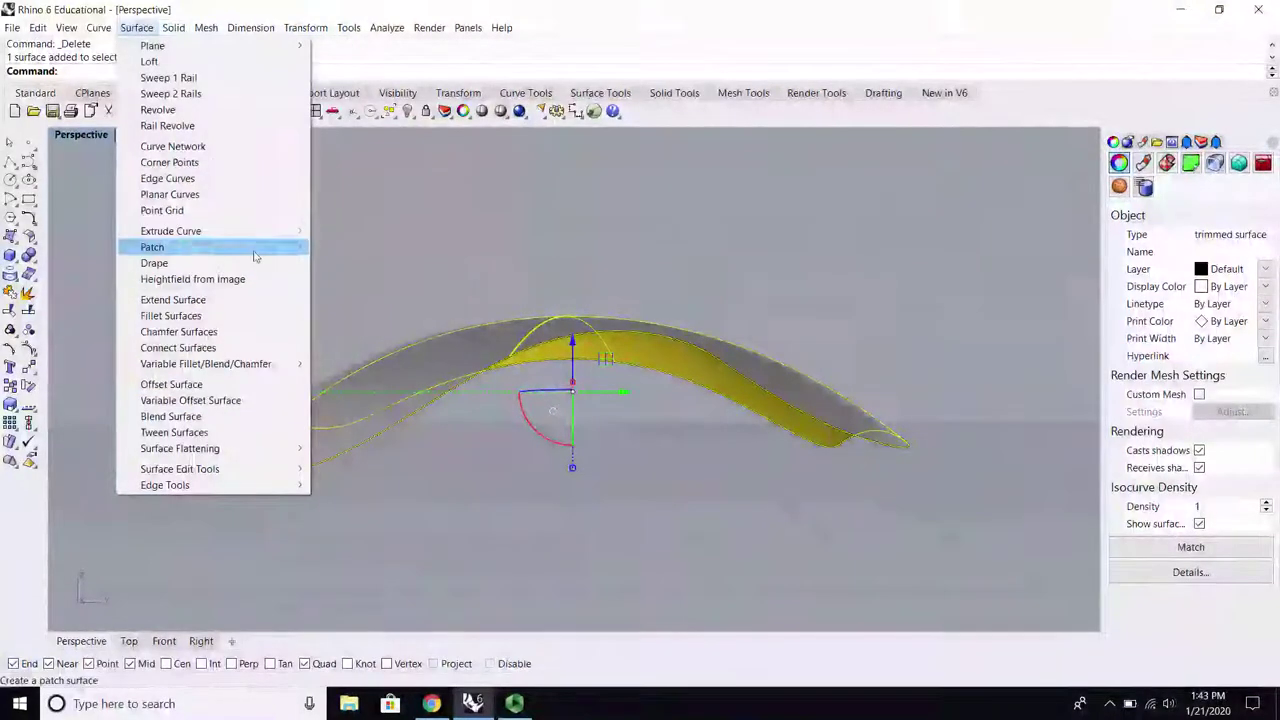
pyautogui.moveTo(200, 231)
pyautogui.click(345, 231)
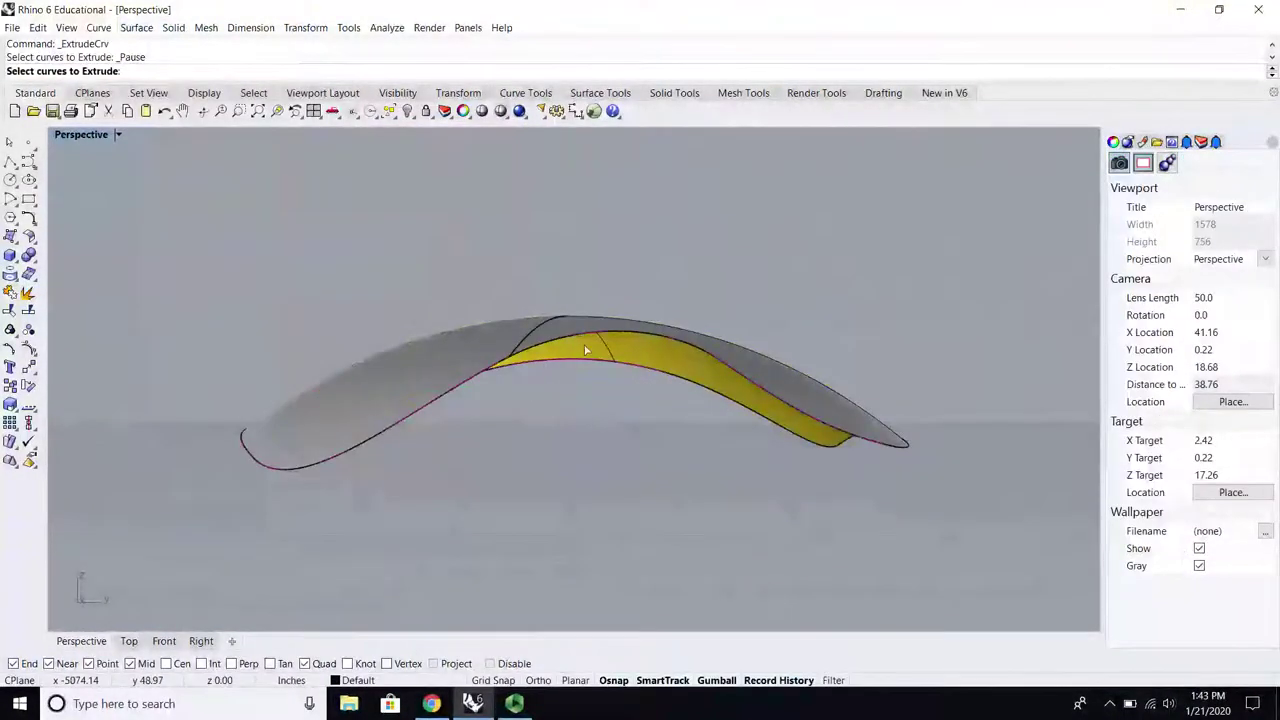
# Step: Extrude the trimmed sphere surface straight downward by a short distance
pyautogui.click(138, 27)
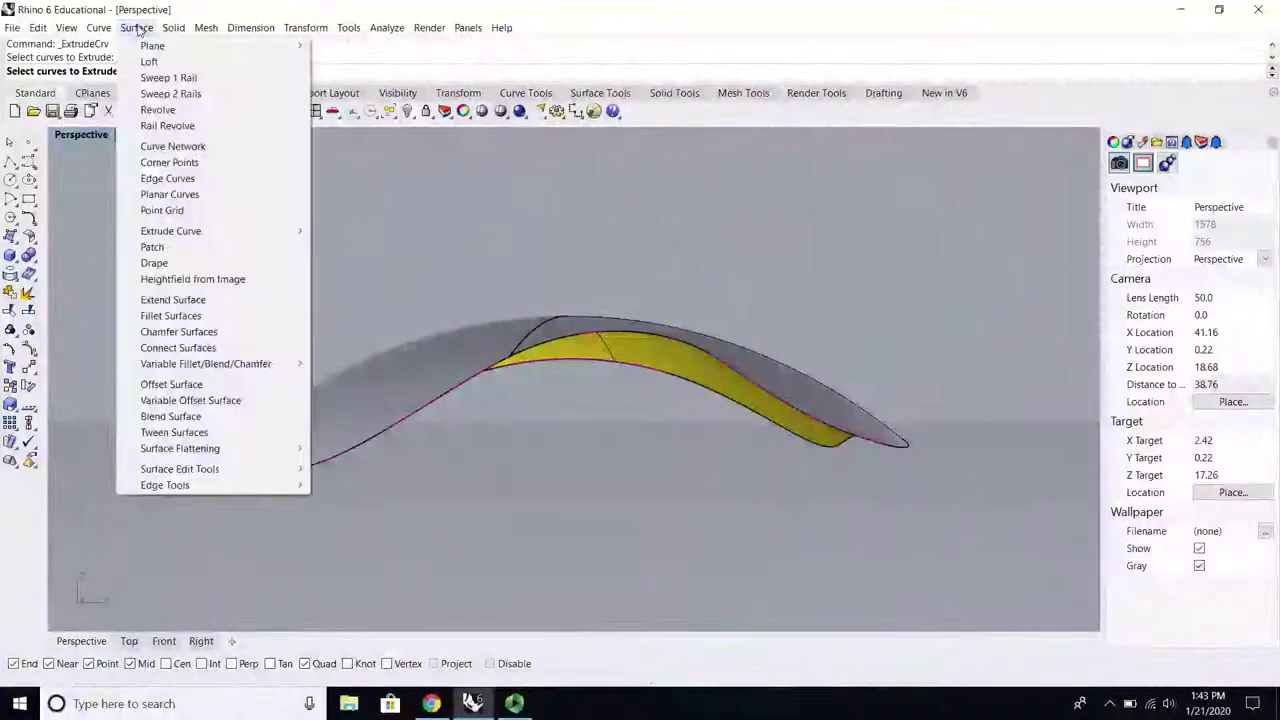
pyautogui.moveTo(176, 31)
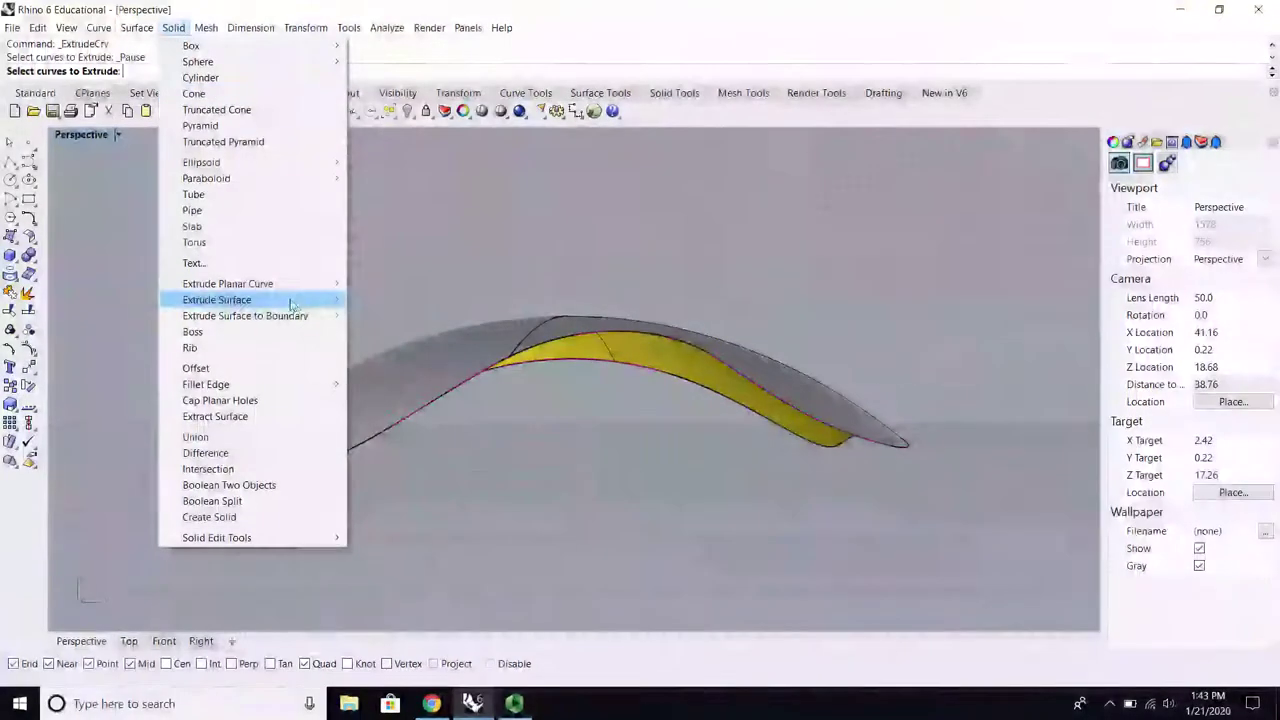
pyautogui.moveTo(295, 306)
pyautogui.click(385, 300)
pyautogui.click(584, 347)
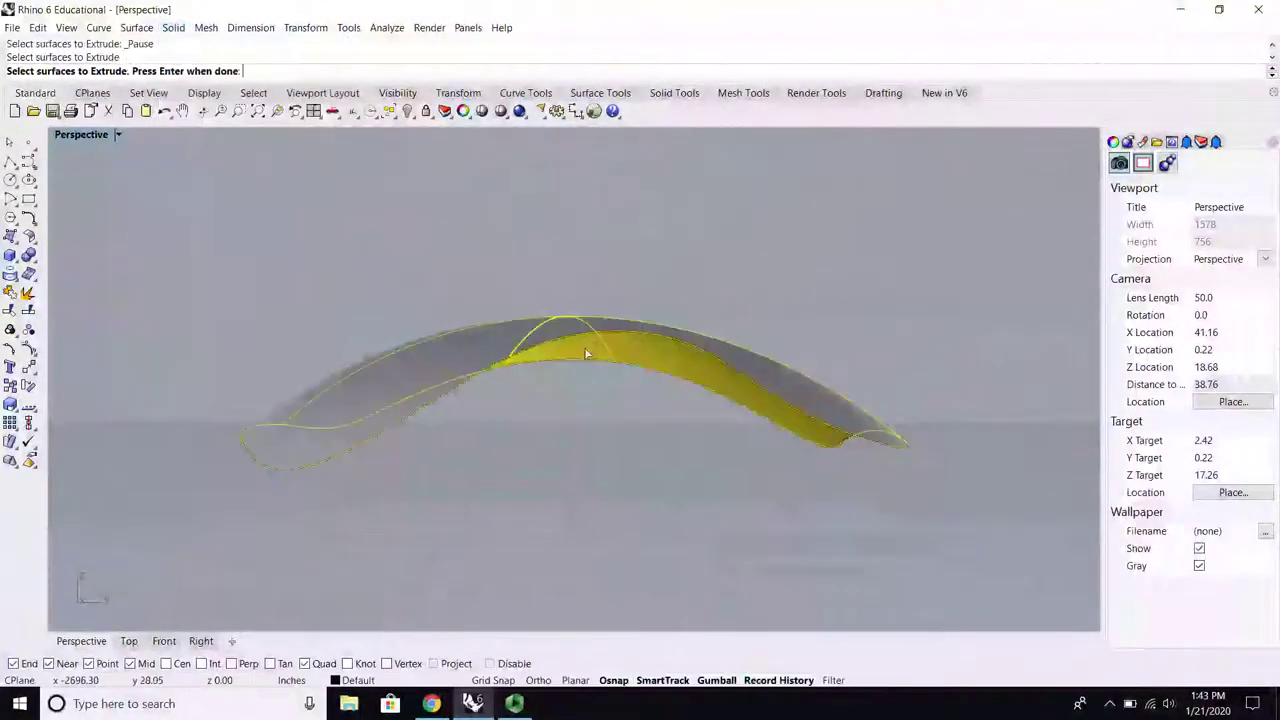
pyautogui.press('Return')
pyautogui.click(573, 440)
# Step: Delete the extruded polysurface, keeping the original trimmed surface
pyautogui.moveTo(514, 434); pyautogui.dragTo(436, 443, button='right')
pyautogui.click(422, 441)
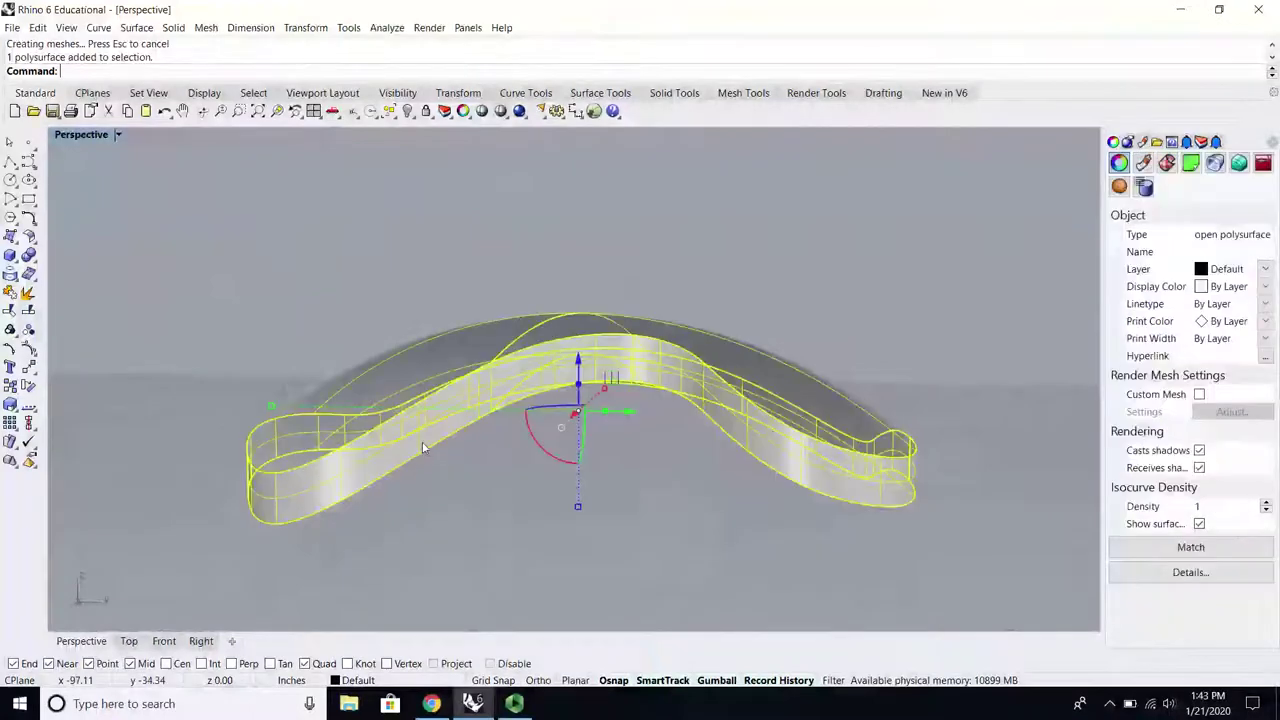
pyautogui.press('Delete')
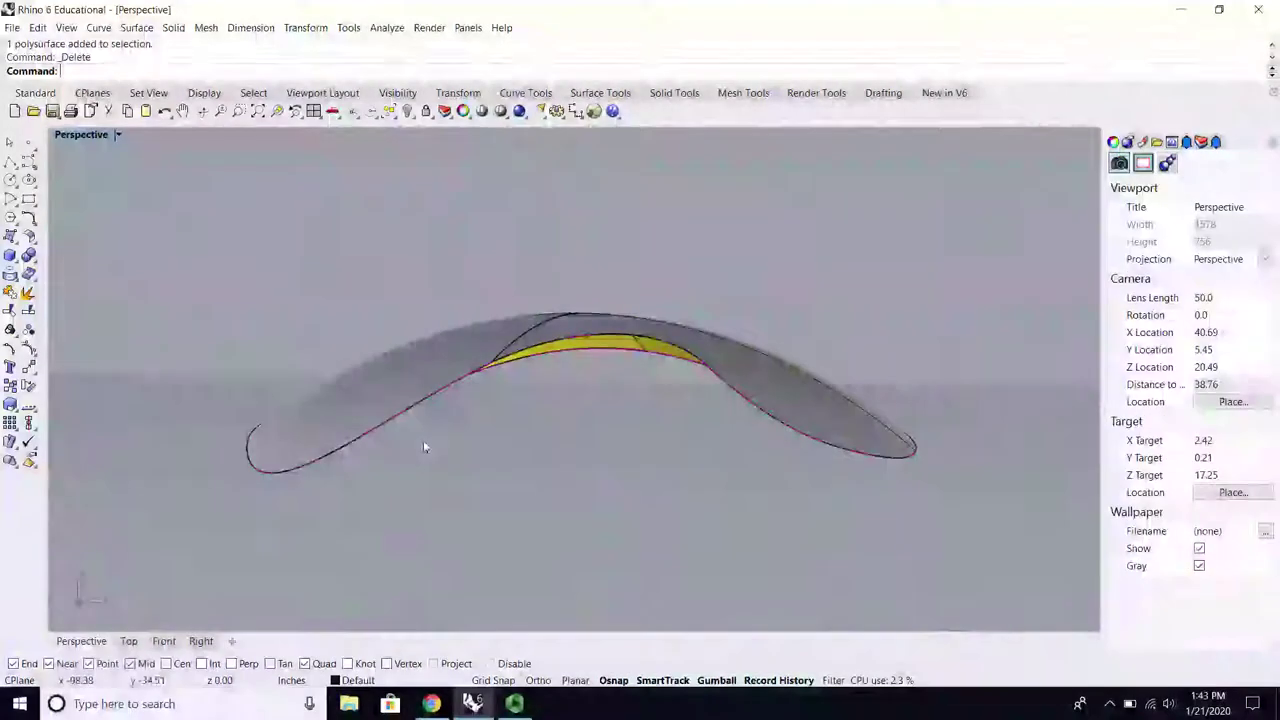
# Step: Offset the trimmed sphere surface into a solid with a distance of 1, flipping the offset direction to the underside
pyautogui.click(174, 28)
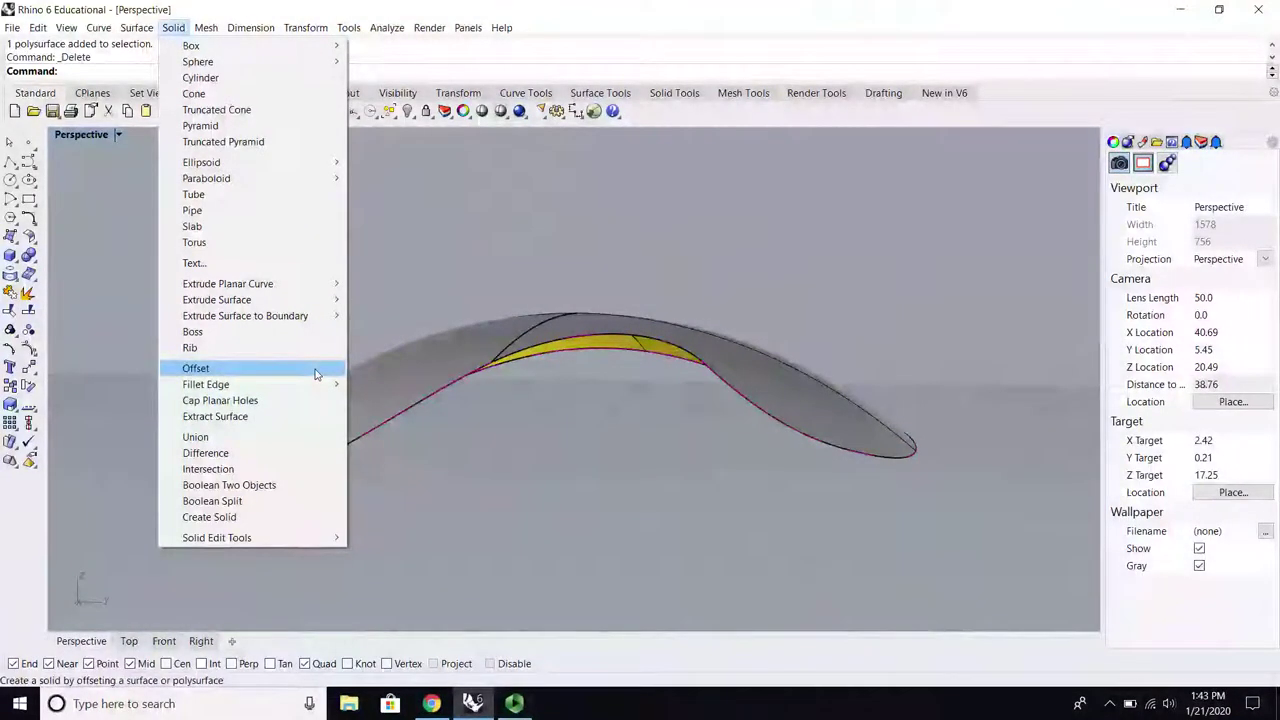
pyautogui.click(196, 368)
pyautogui.click(446, 363)
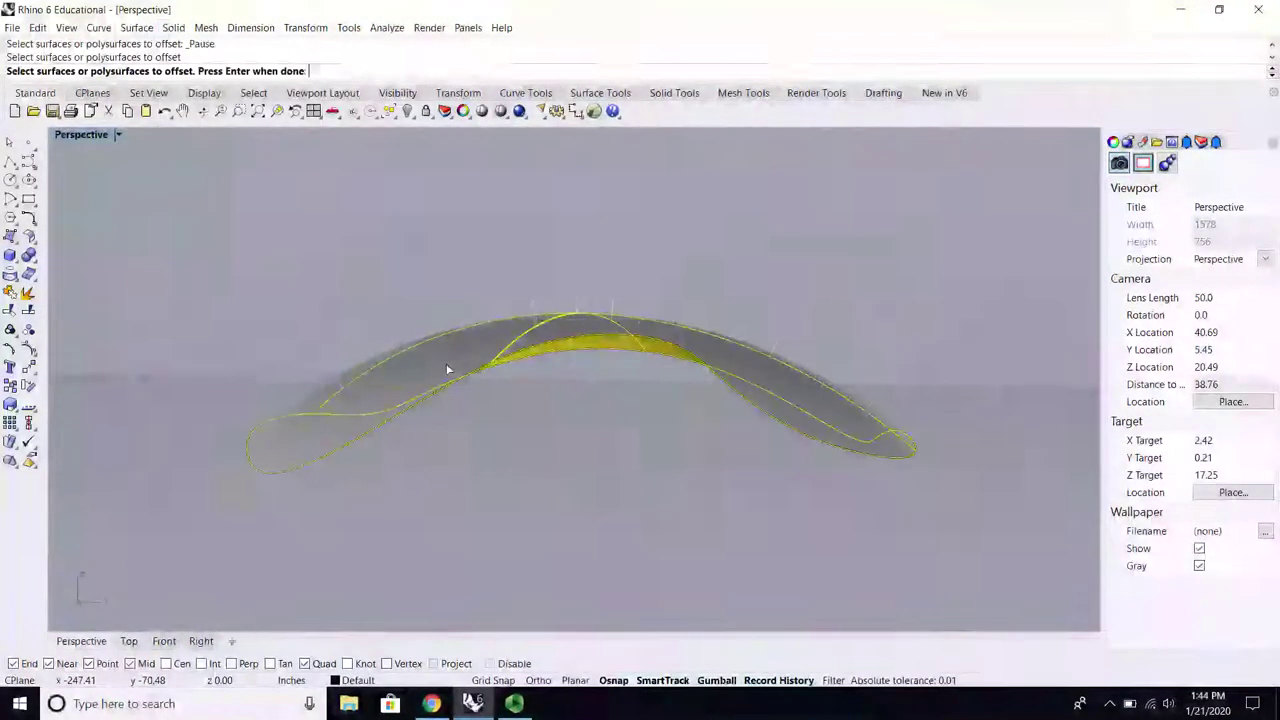
pyautogui.press('Return')
pyautogui.scroll(4, 452, 396)
pyautogui.moveTo(448, 394); pyautogui.dragTo(325, 385, button='right')
pyautogui.scroll(-4, 254, 370)
pyautogui.scroll(2, 312, 390)
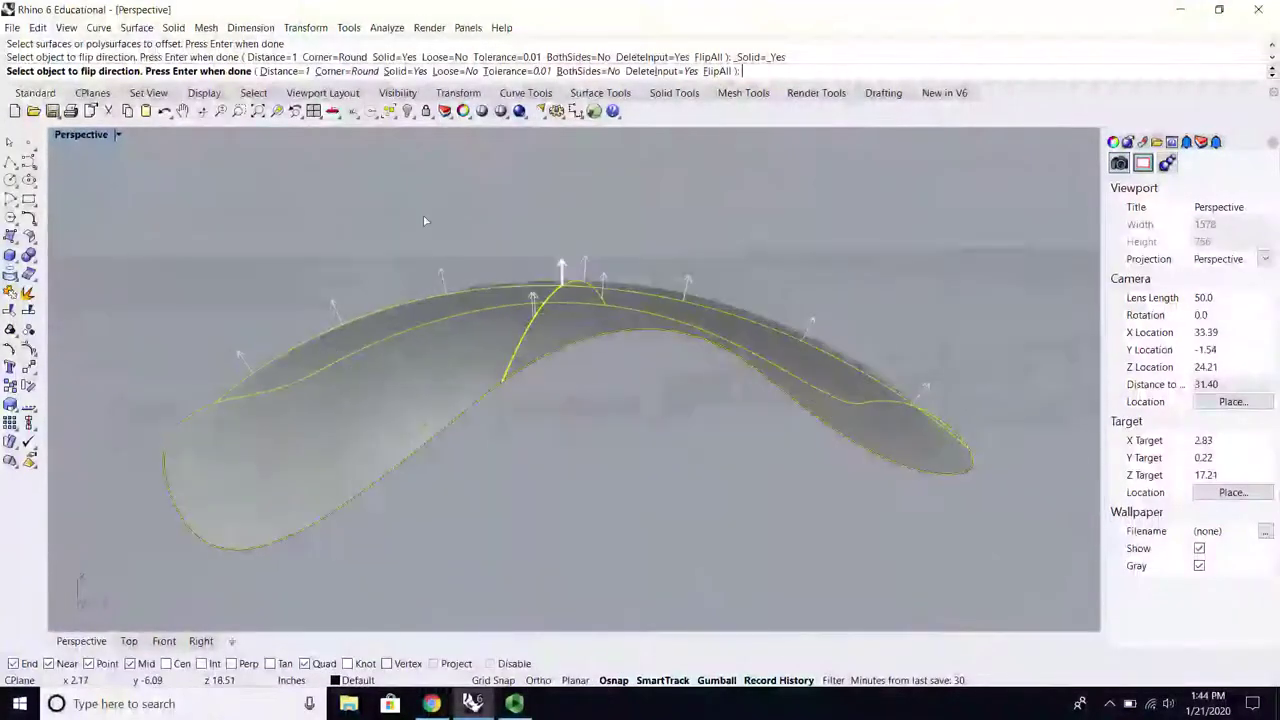
pyautogui.click(713, 72)
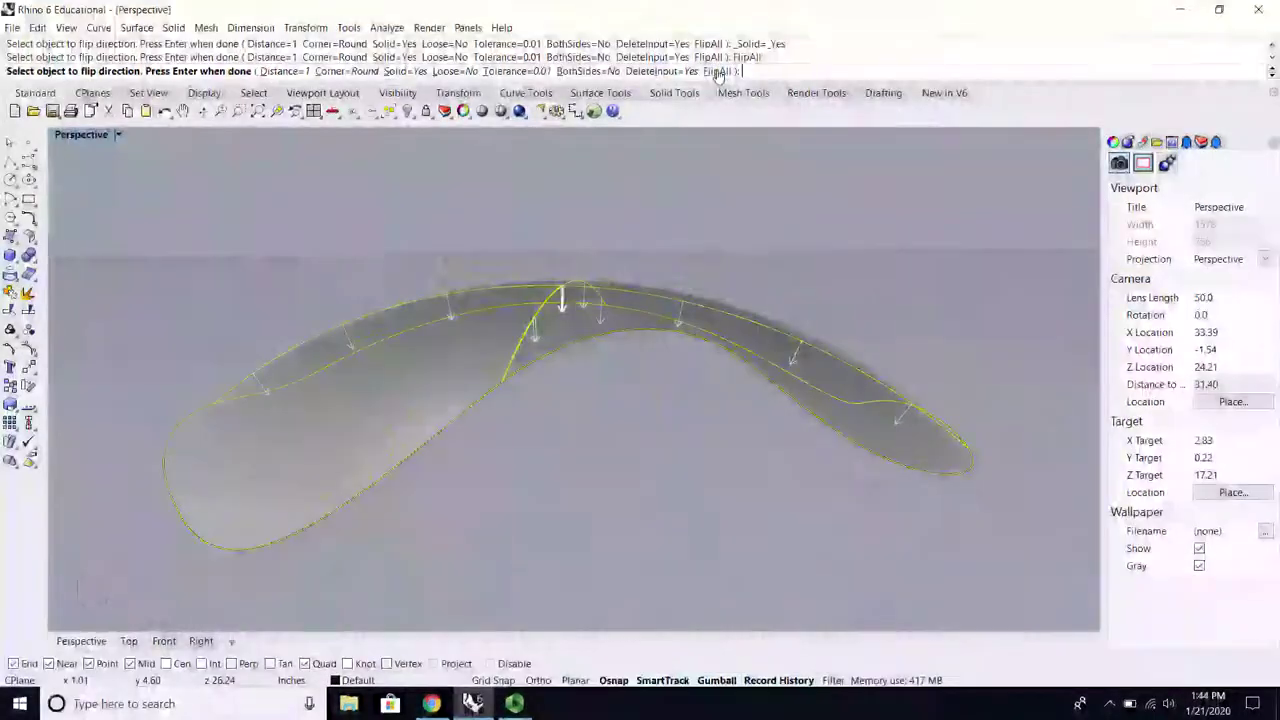
pyautogui.press('Return')
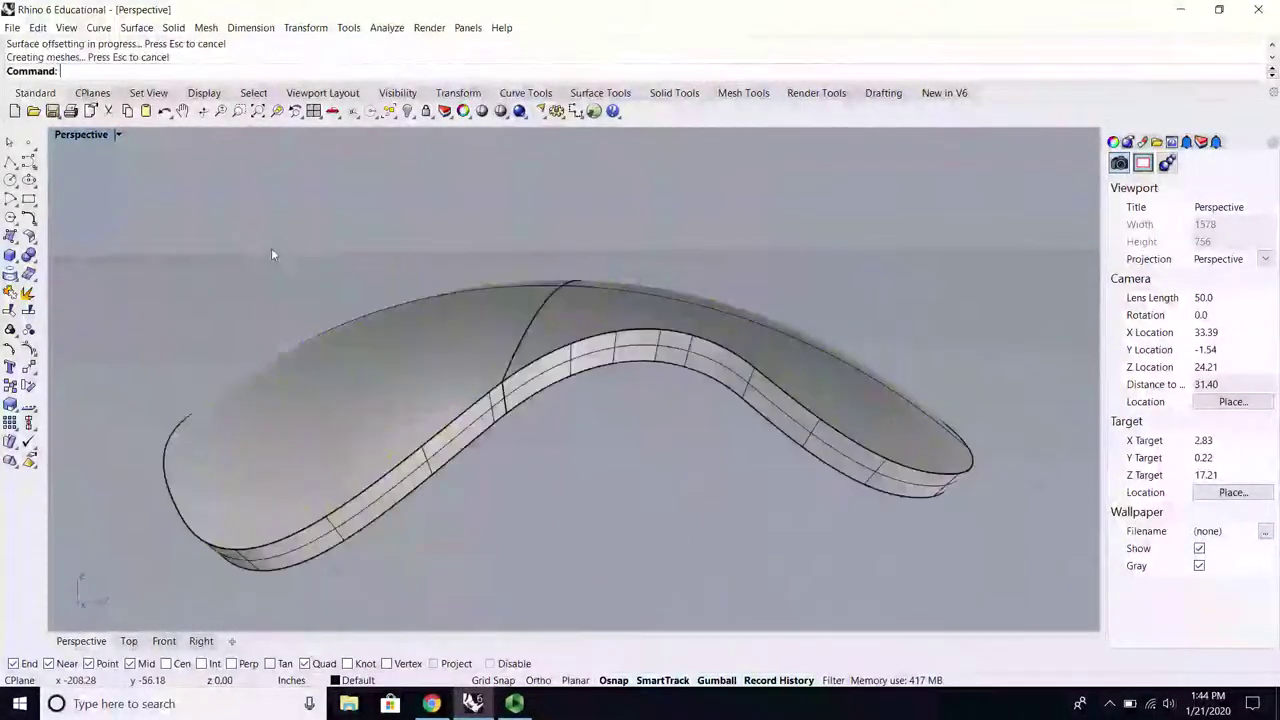
# Step: Examine the thickened solid together with the flat curves above and below it
pyautogui.moveTo(291, 277); pyautogui.dragTo(463, 389, button='right')
pyautogui.scroll(-10, 525, 463)
pyautogui.scroll(4, 527, 465)
pyautogui.scroll(-4, 465, 392)
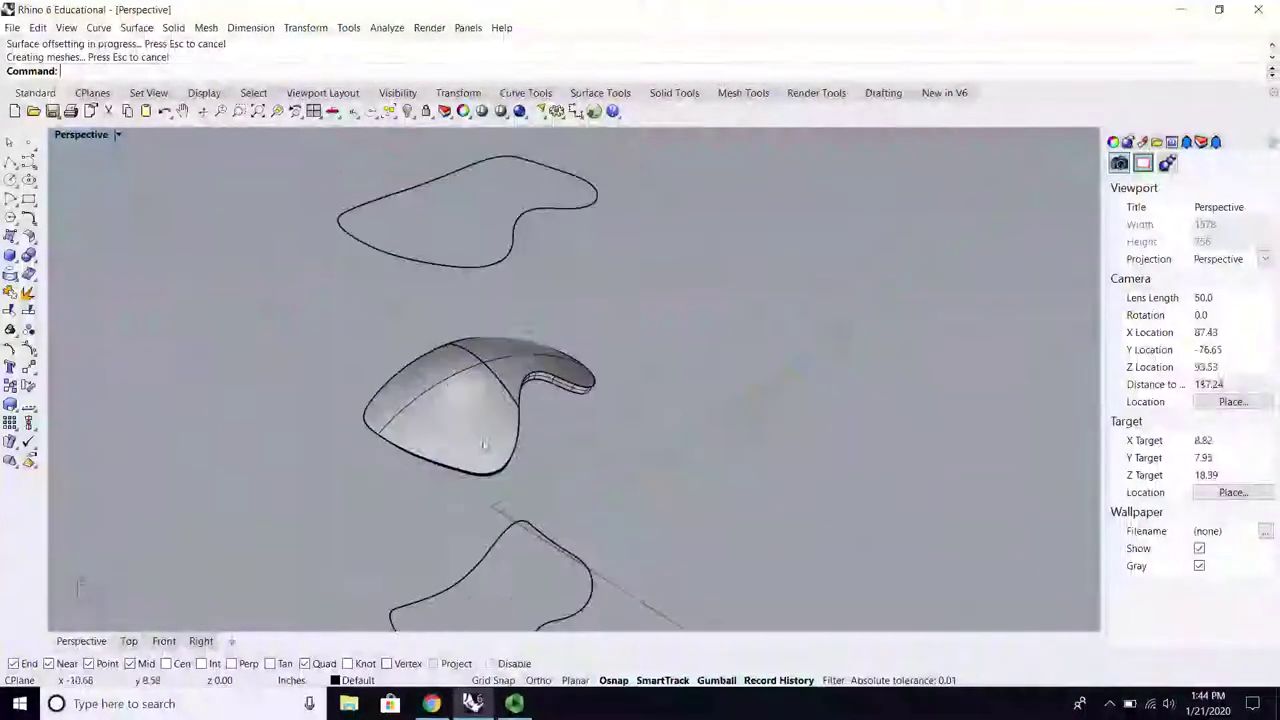
pyautogui.click(494, 264)
pyautogui.scroll(-4, 437, 287)
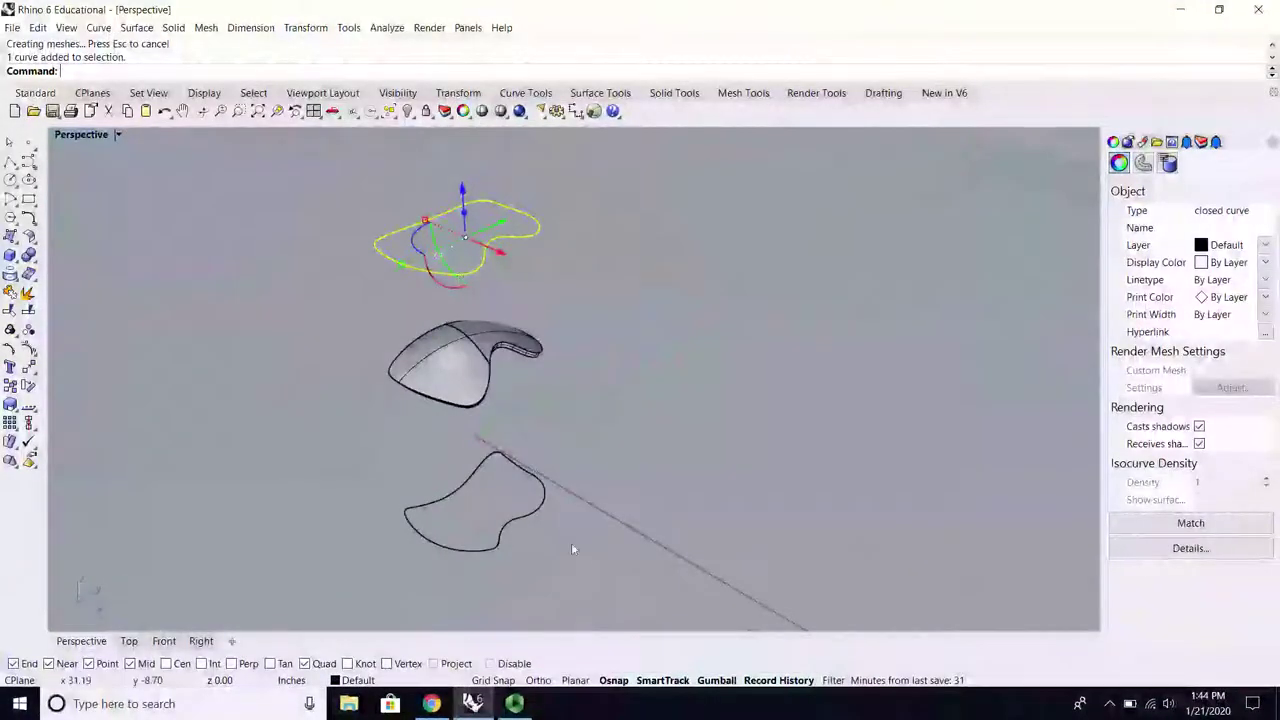
pyautogui.click(498, 408)
pyautogui.click(506, 443)
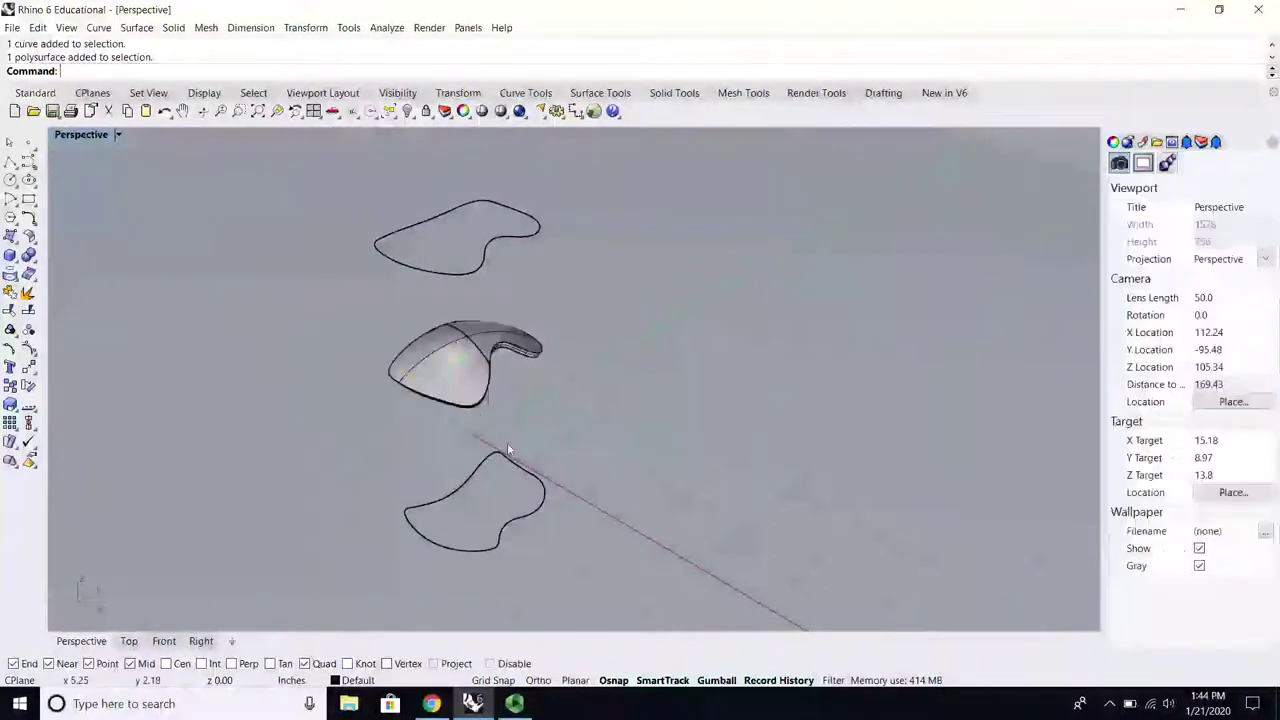
pyautogui.scroll(-2, 508, 447)
pyautogui.moveTo(508, 447)
pyautogui.mouseDown(button='right')
pyautogui.moveTo(530, 480)
pyautogui.moveTo(492, 436)
pyautogui.mouseUp(button='right')
pyautogui.scroll(8, 496, 405)
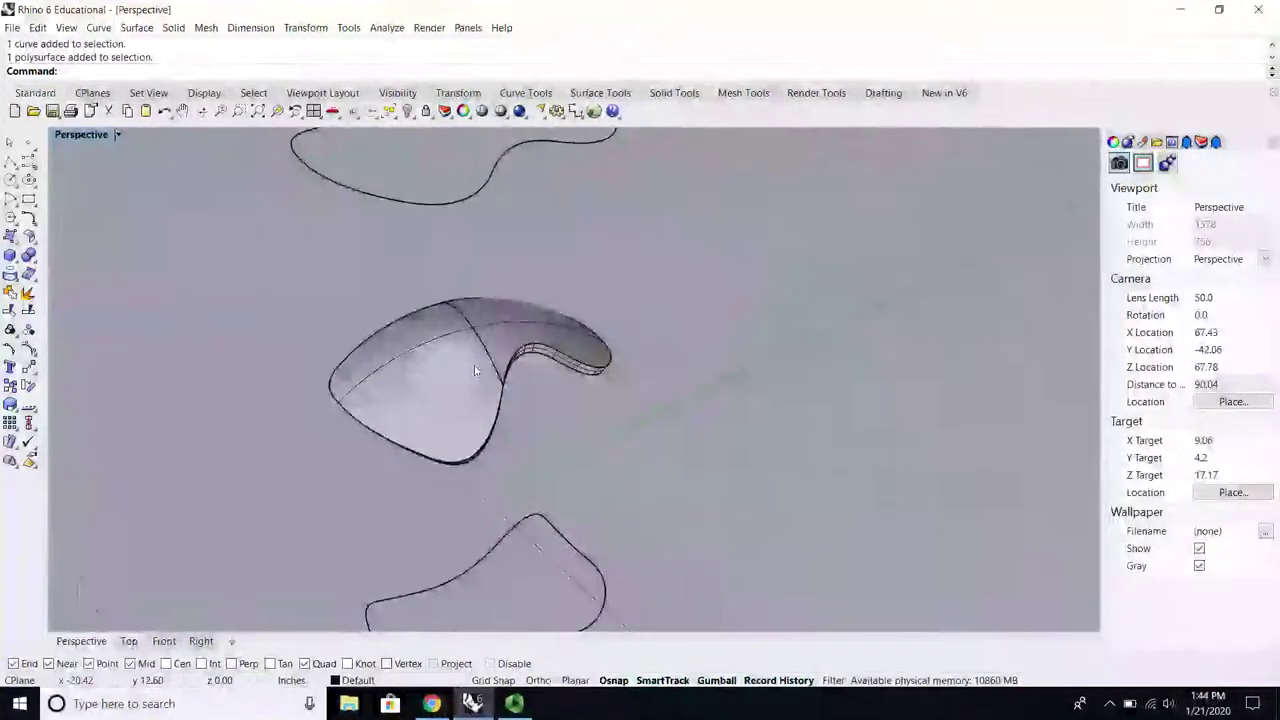
pyautogui.scroll(-4, 475, 370)
pyautogui.moveTo(476, 376); pyautogui.dragTo(606, 283, button='right')
pyautogui.scroll(-2, 462, 371)
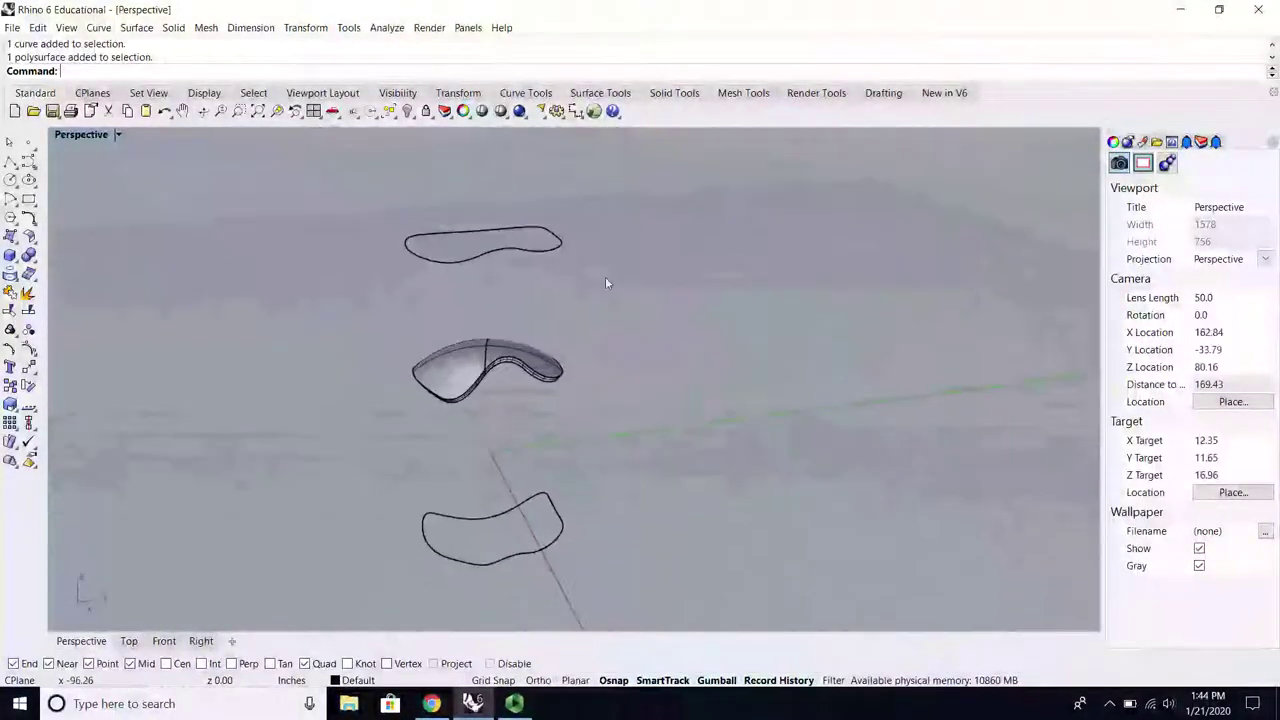
pyautogui.hotkey('ctrl', 'a')
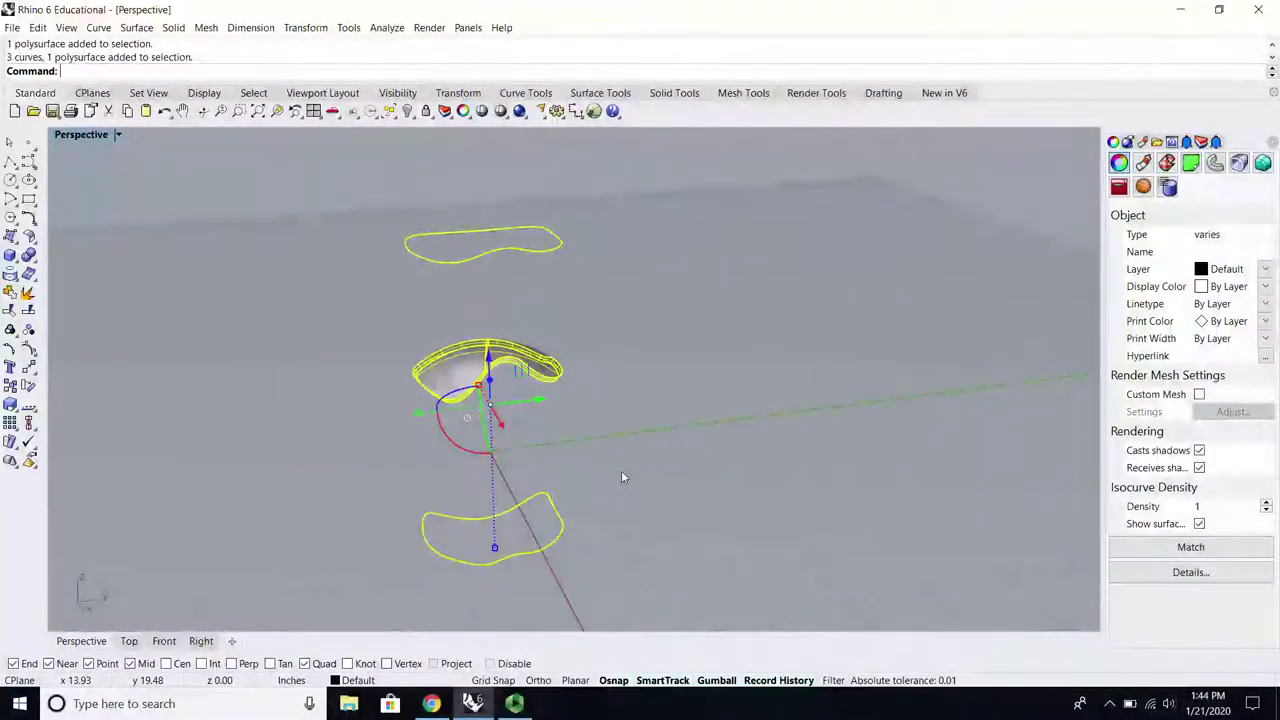
pyautogui.click(531, 319)
# Step: Switch to Chrome and open the YouTube video "Rhino 3D CAD Technique #16: Sweep 2 Rails in Rhino 6 (2018)" in a new tab
pyautogui.click(432, 703)
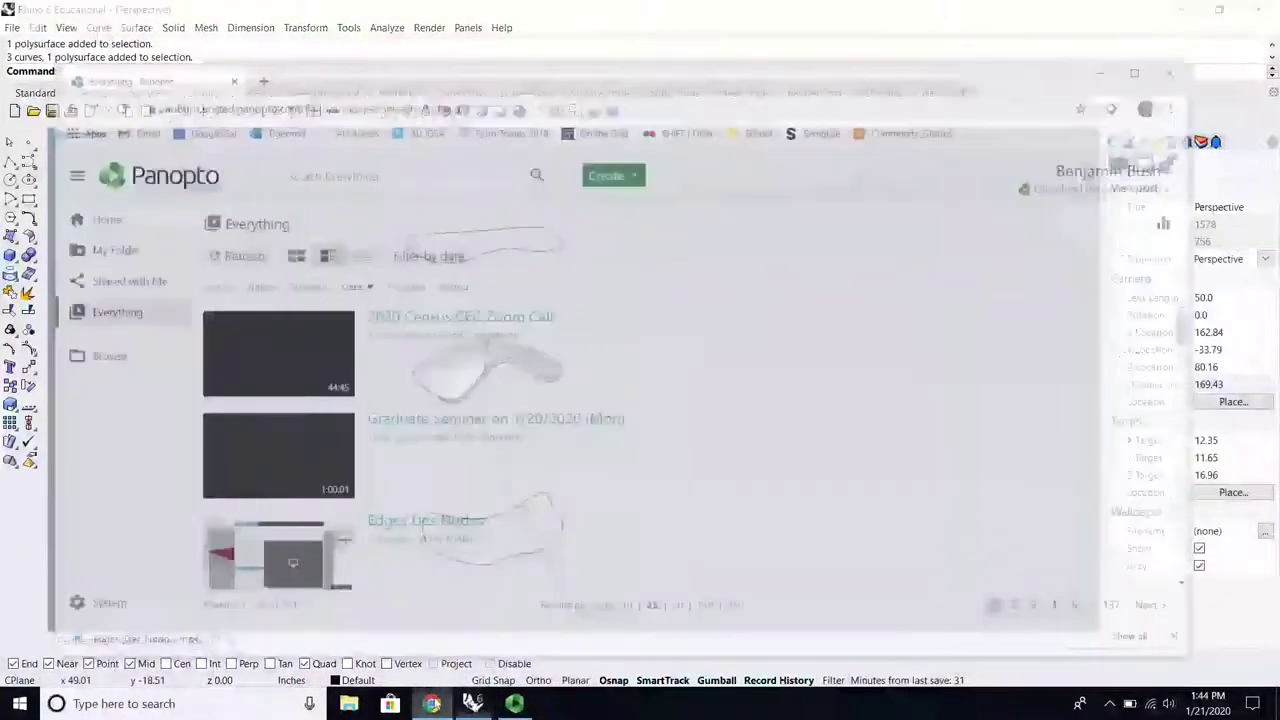
pyautogui.click(244, 22)
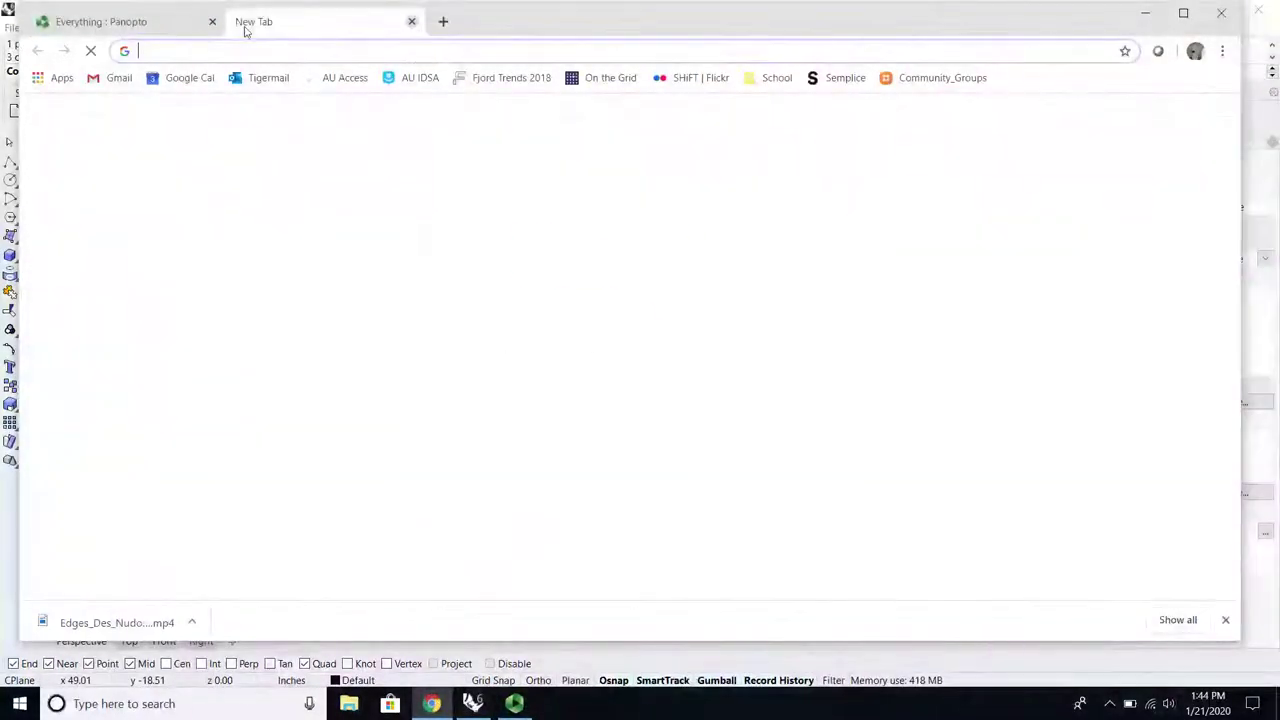
pyautogui.write('you')
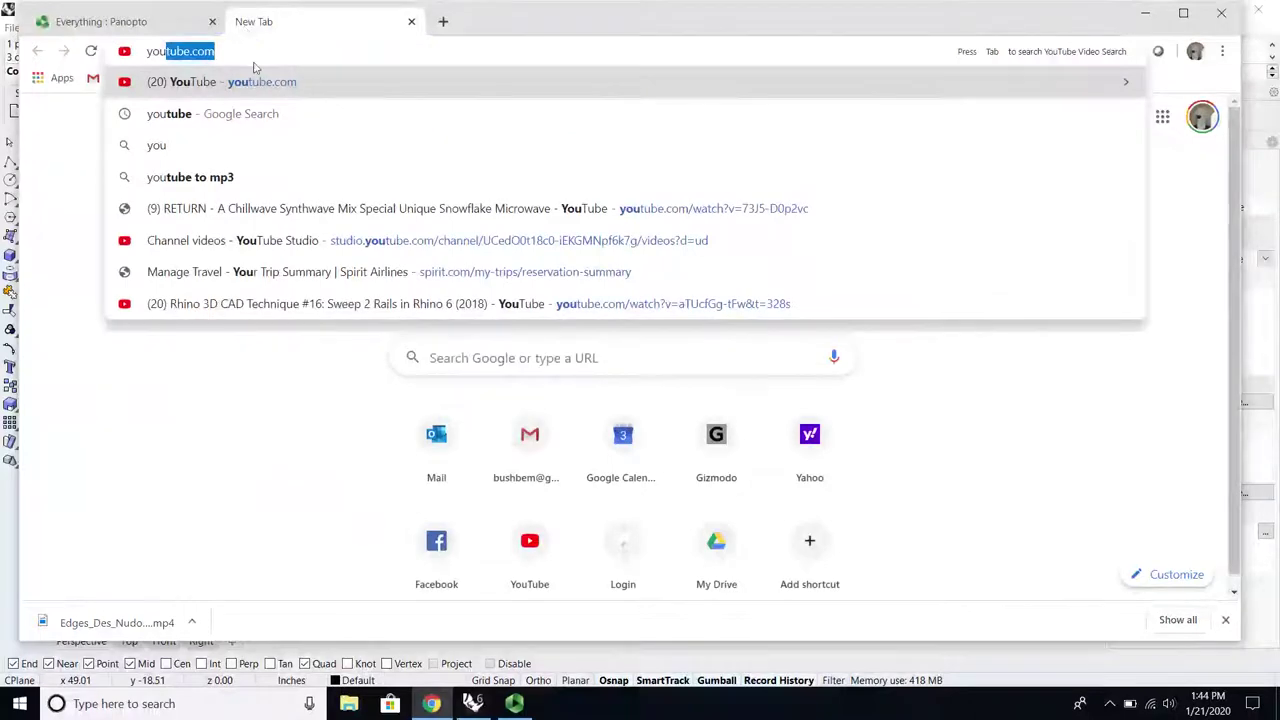
pyautogui.click(345, 305)
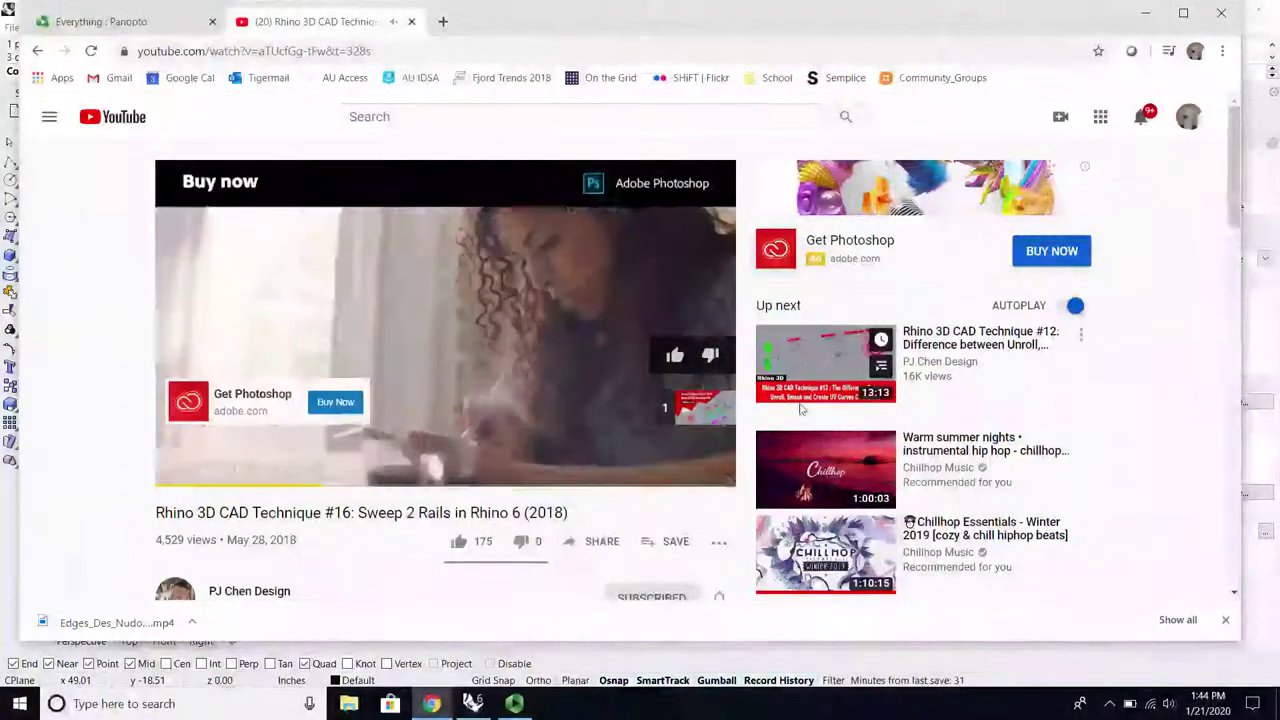
# Step: Skip the ad and pause the video on the curved model, then minimize the browser to return to Rhino
pyautogui.moveTo(815, 395)
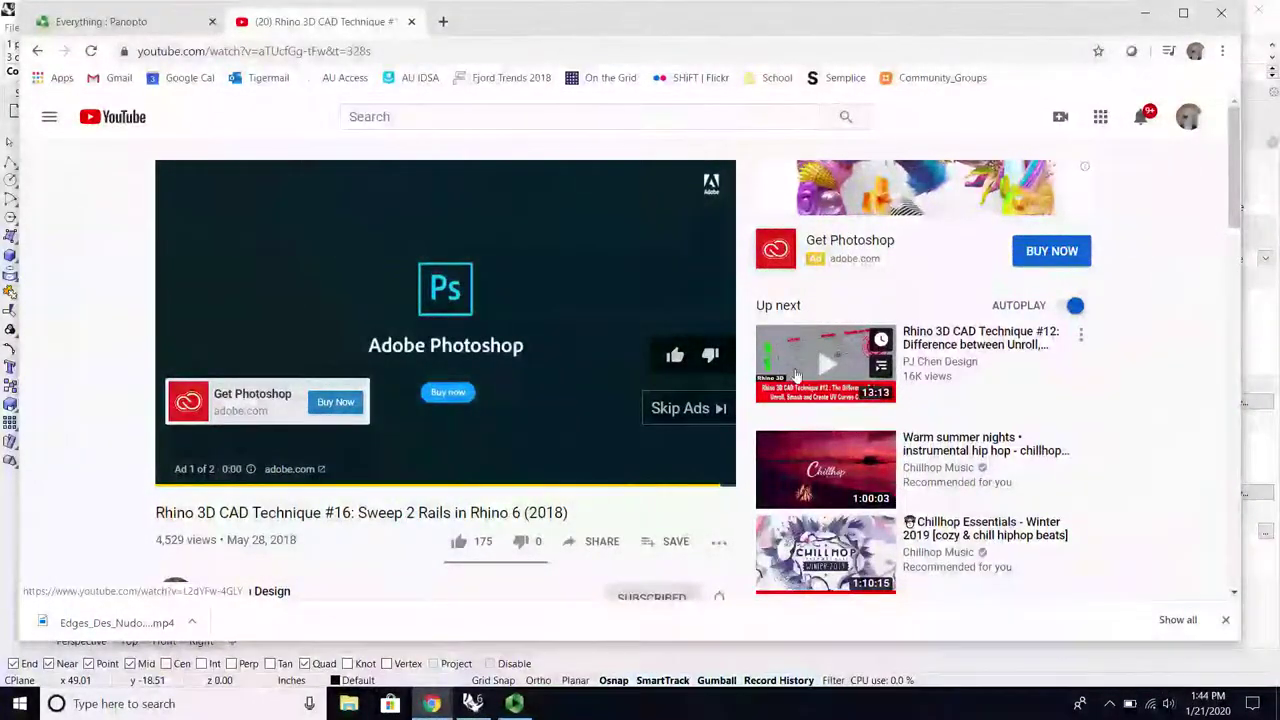
pyautogui.click(712, 407)
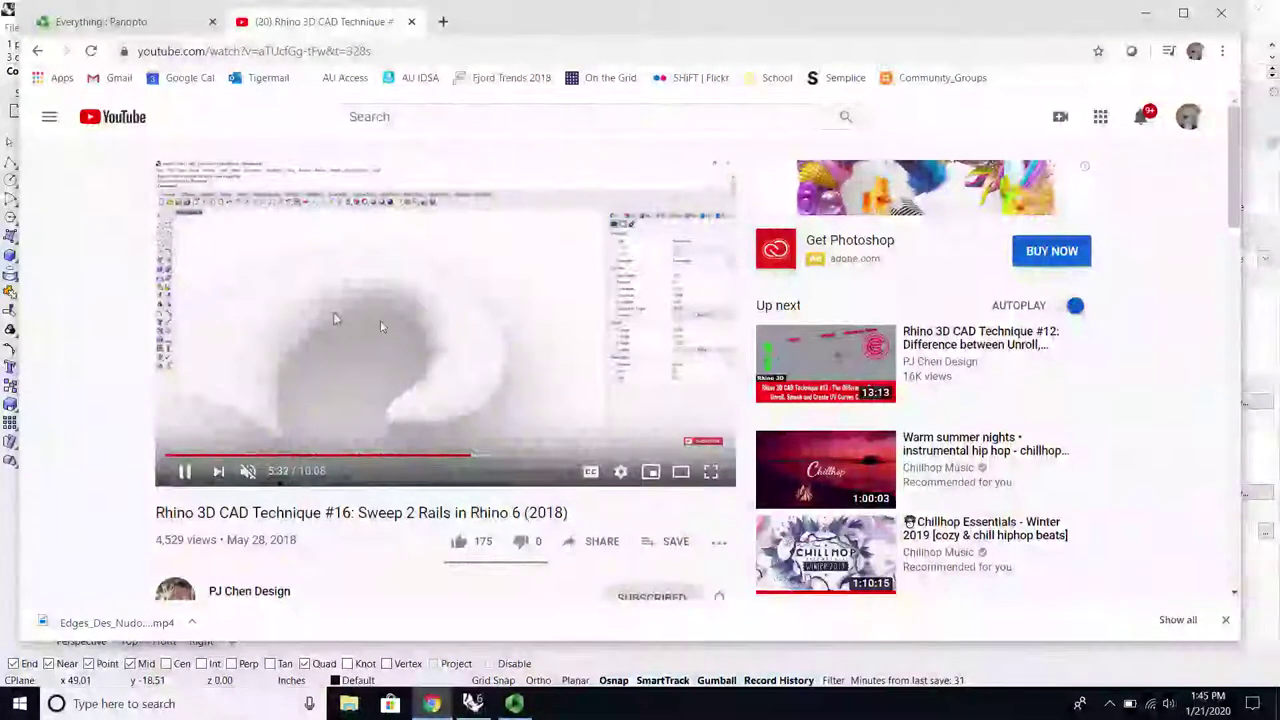
pyautogui.click(184, 471)
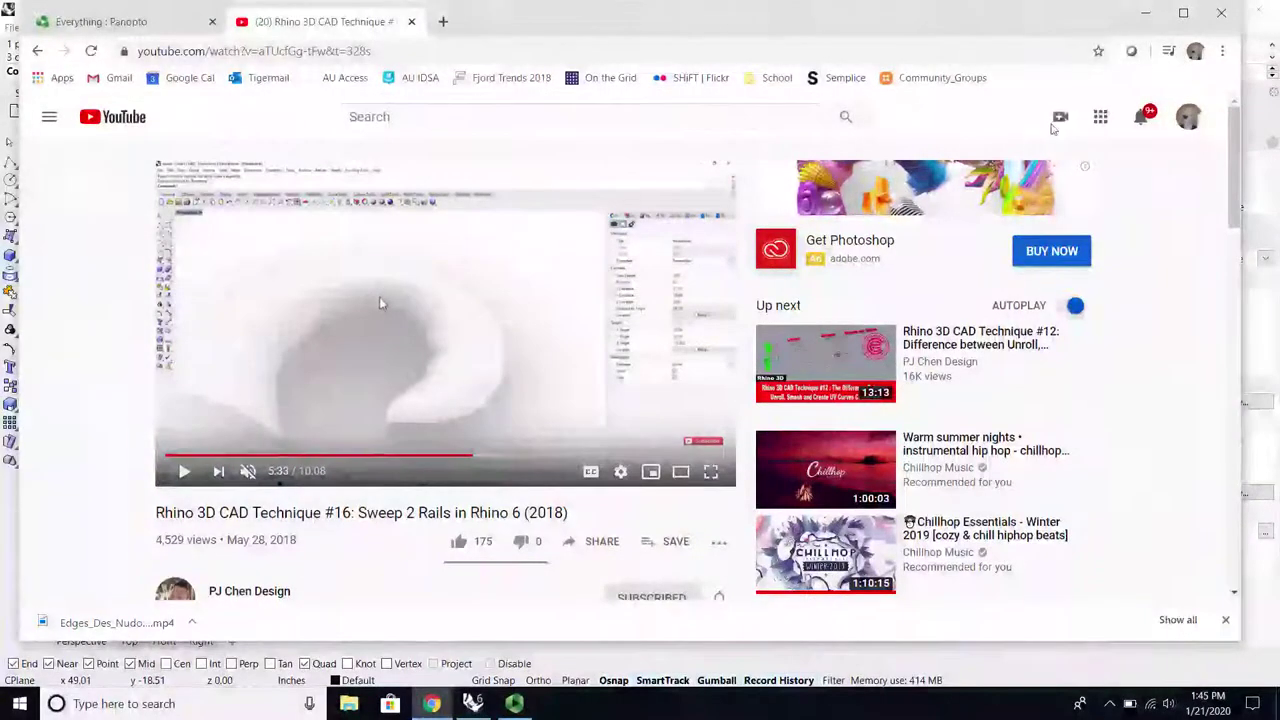
pyautogui.click(1145, 13)
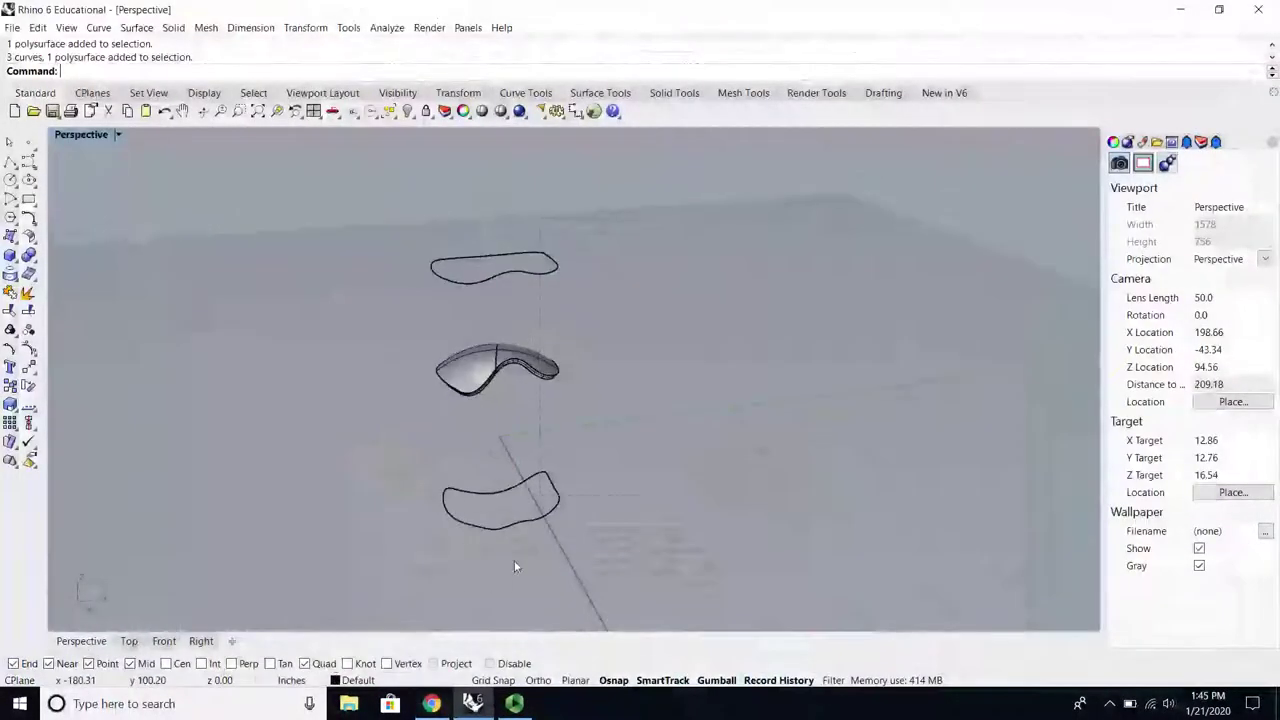
# Step: Delete all the curves and the offset solid from the scene
pyautogui.press('Delete')
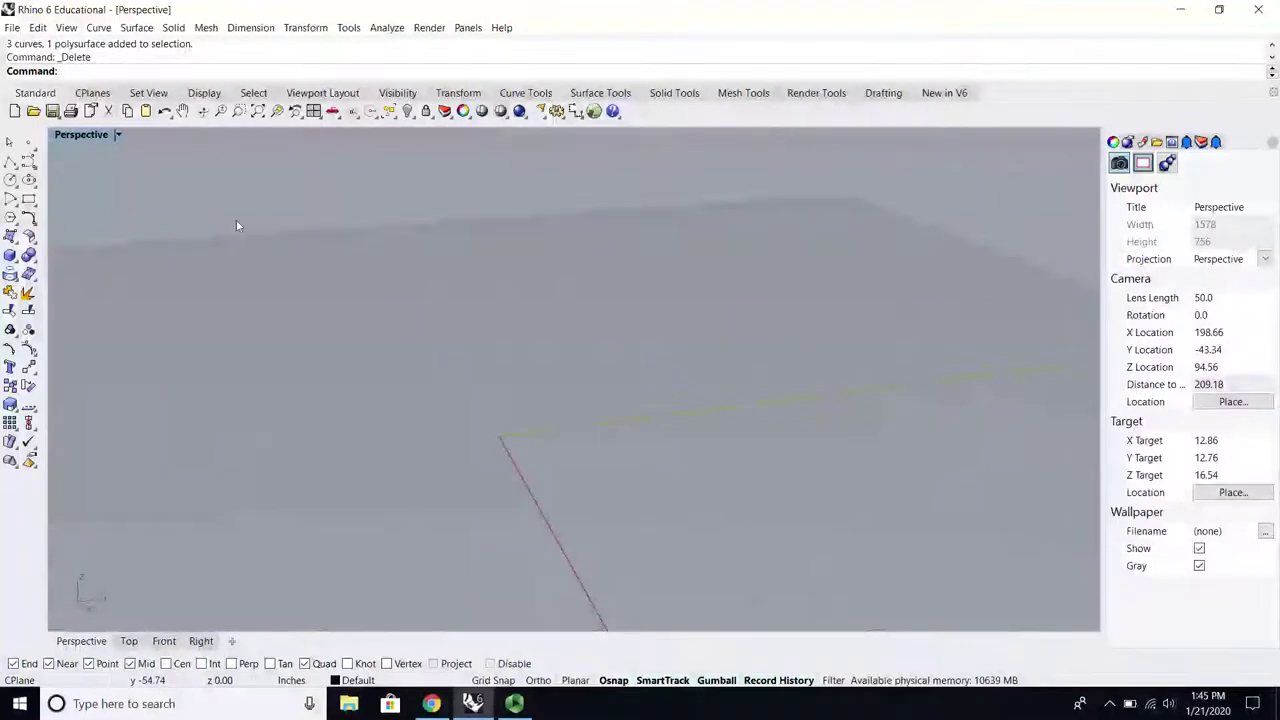
pyautogui.scroll(4, 575, 464)
pyautogui.moveTo(548, 457); pyautogui.dragTo(588, 456, button='right')
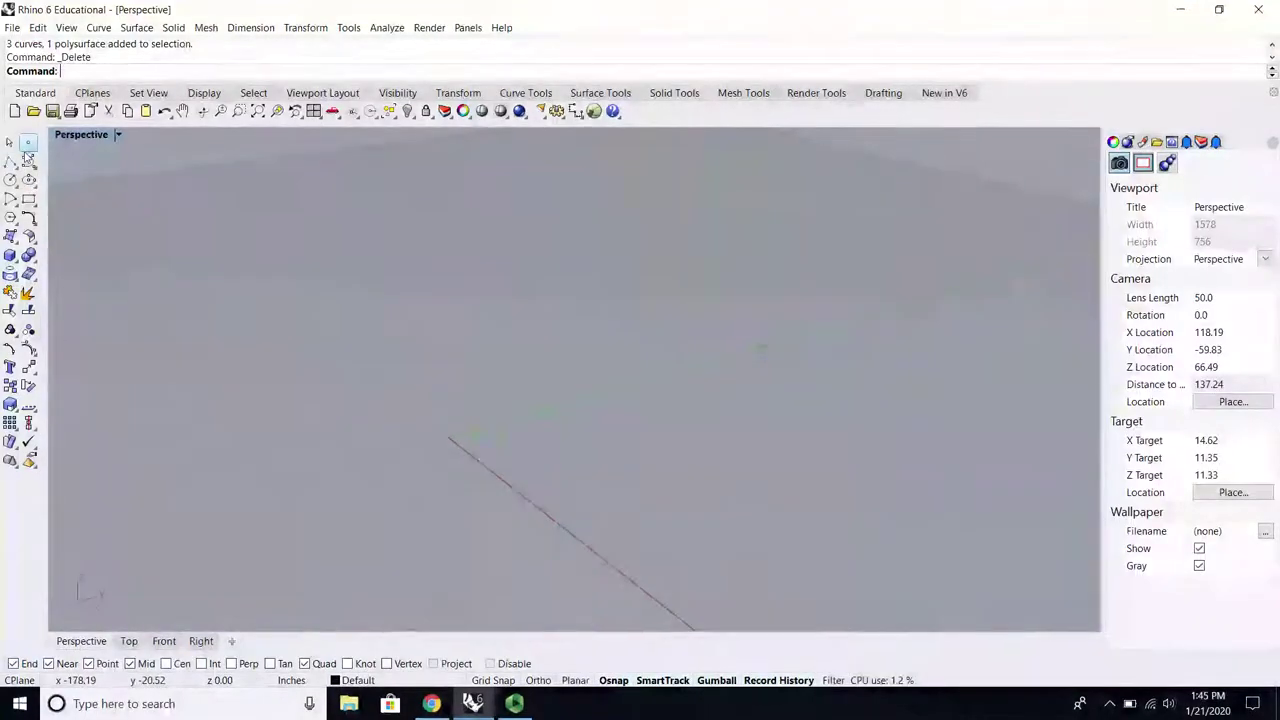
pyautogui.click(28, 161)
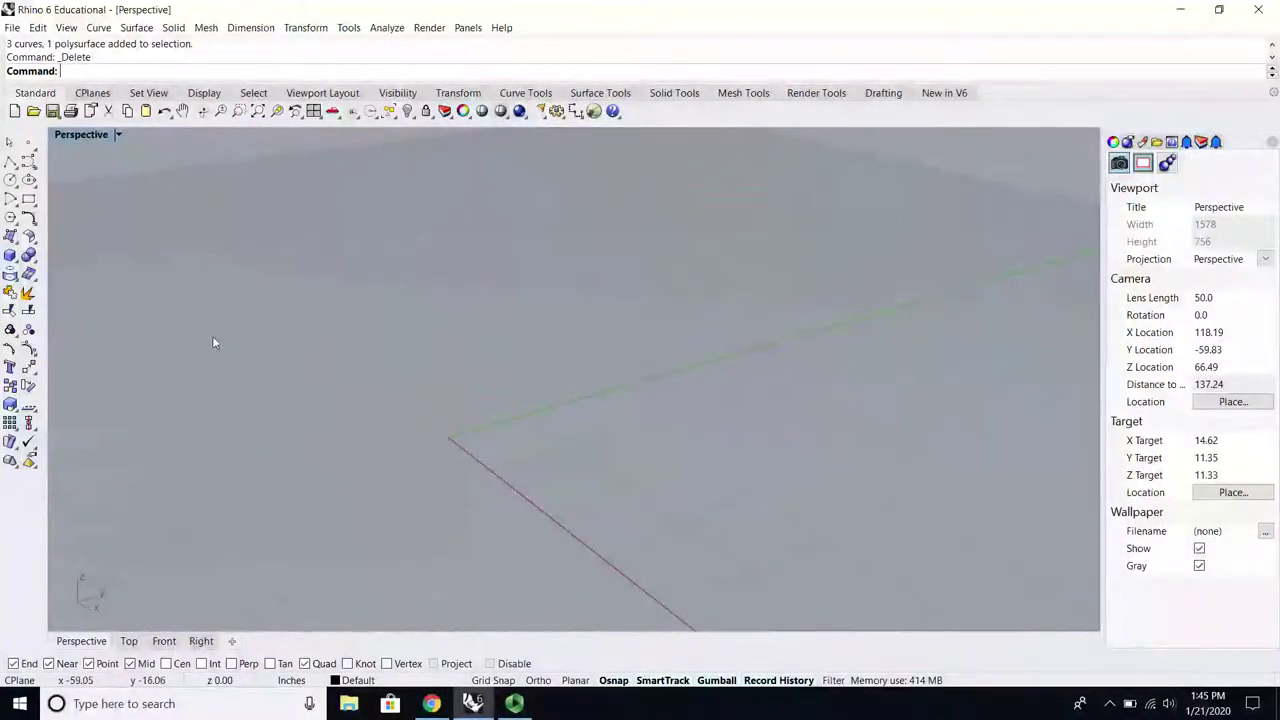
# Step: Maximize the Top view and start a degree 3 control point curve
pyautogui.doubleClick(84, 134)
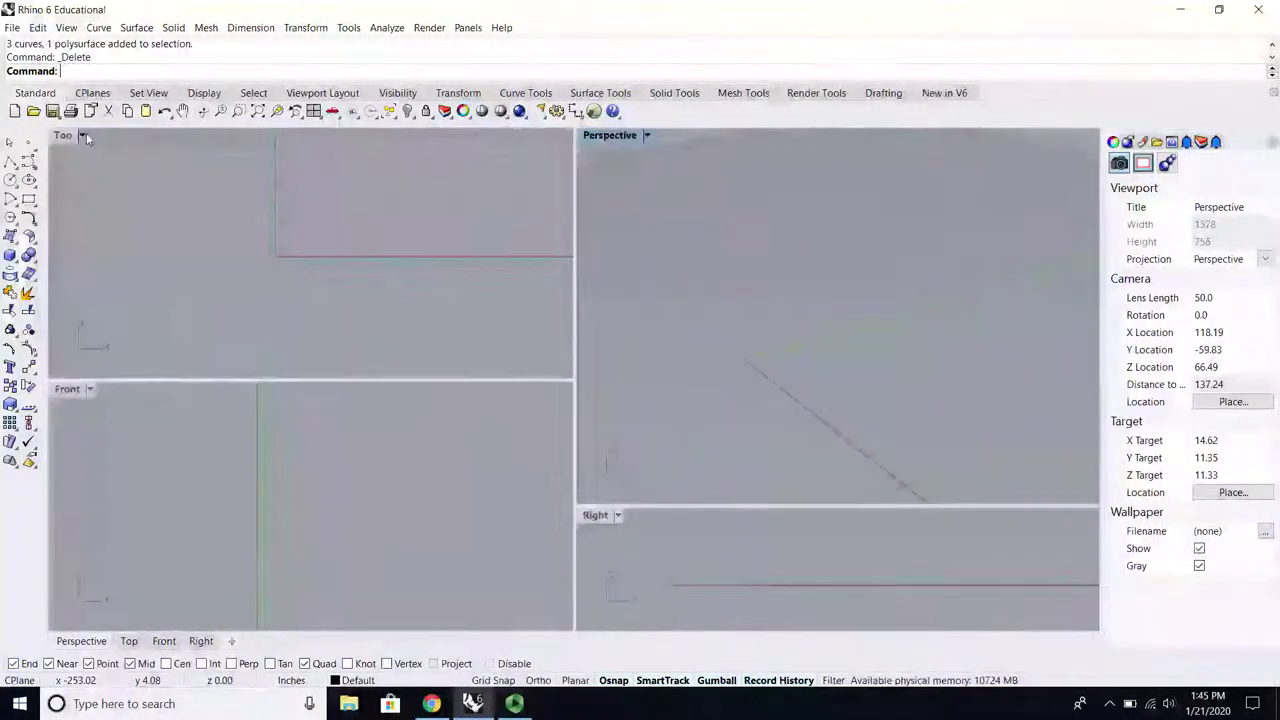
pyautogui.doubleClick(62, 135)
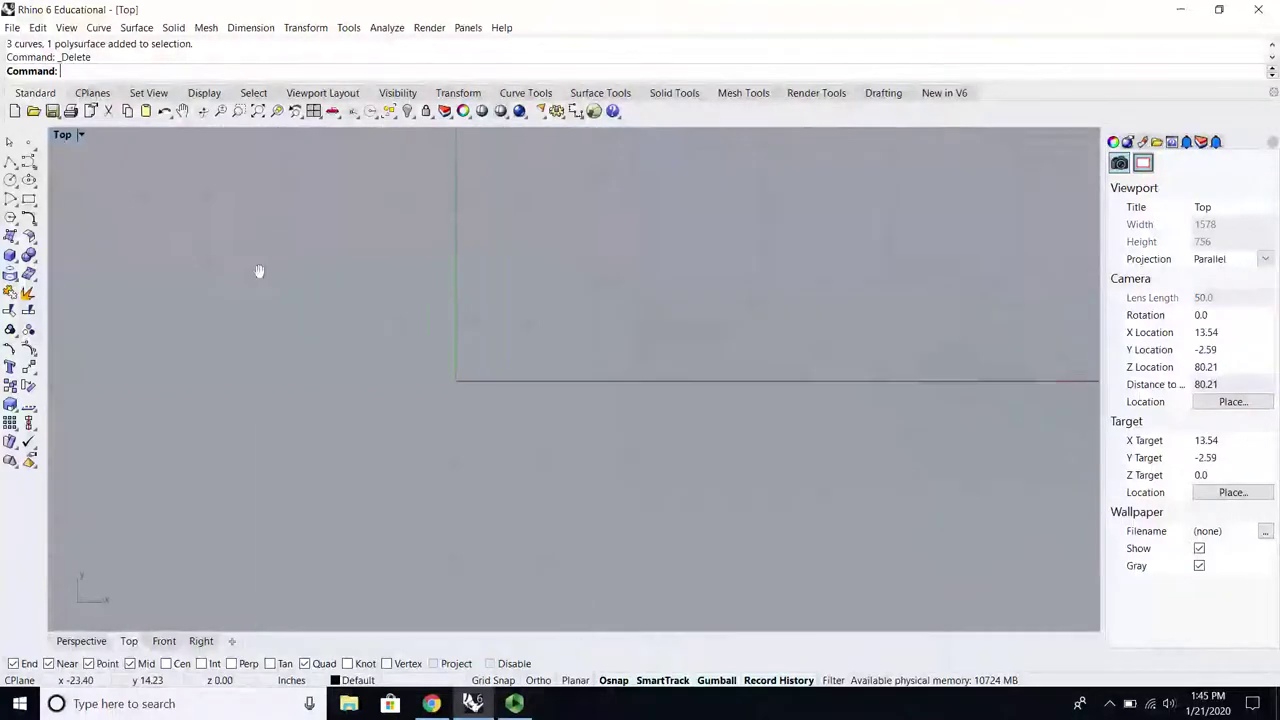
pyautogui.click(31, 163)
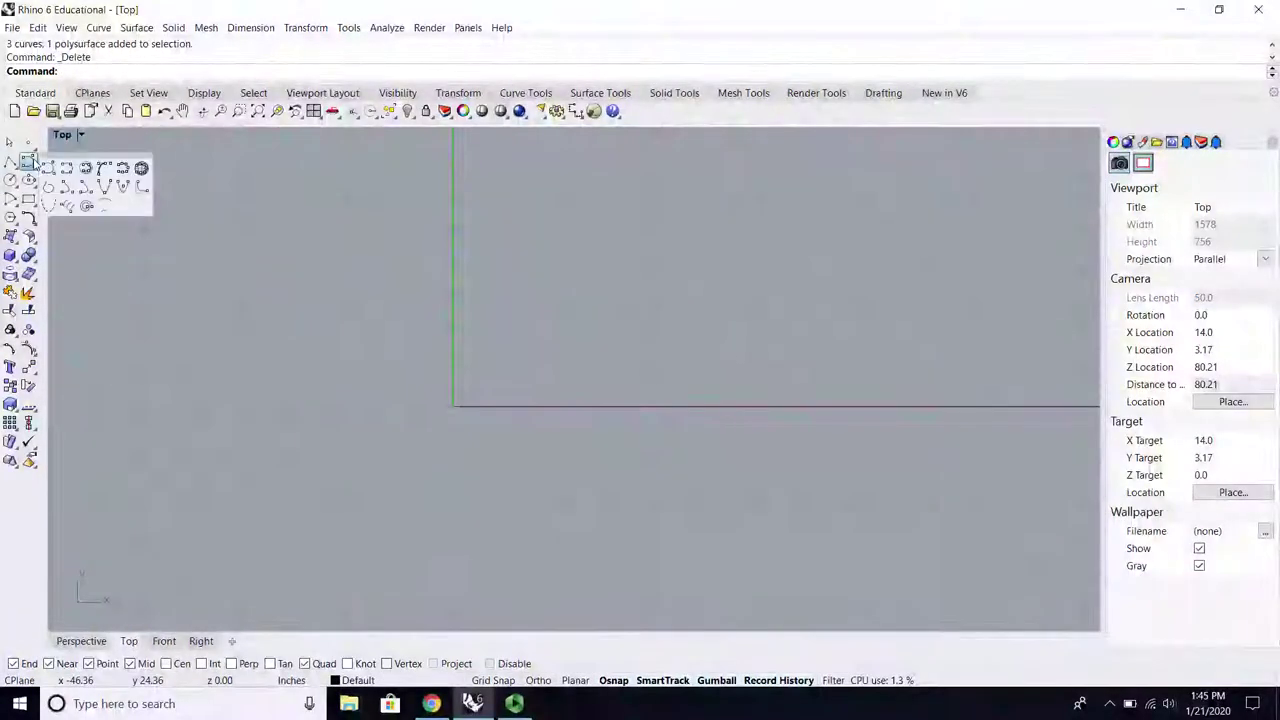
pyautogui.click(48, 168)
pyautogui.click(451, 303)
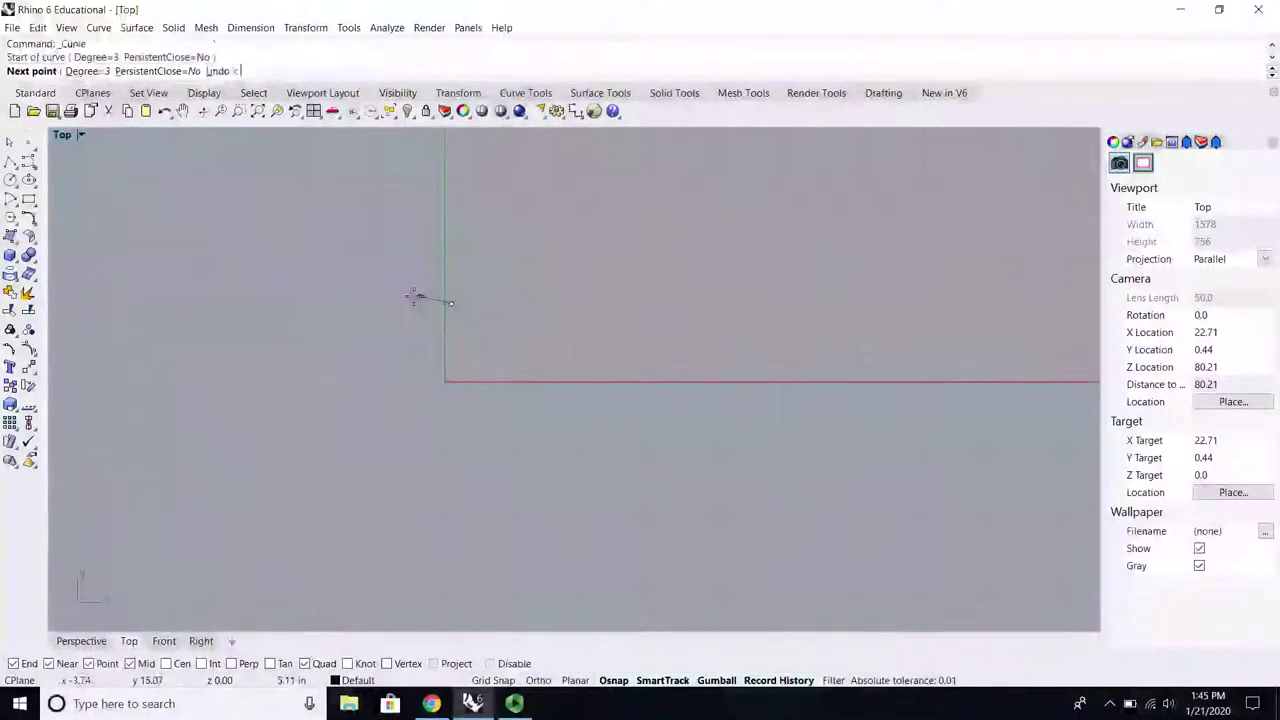
pyautogui.click(339, 289)
pyautogui.click(279, 323)
pyautogui.click(253, 434)
pyautogui.click(319, 482)
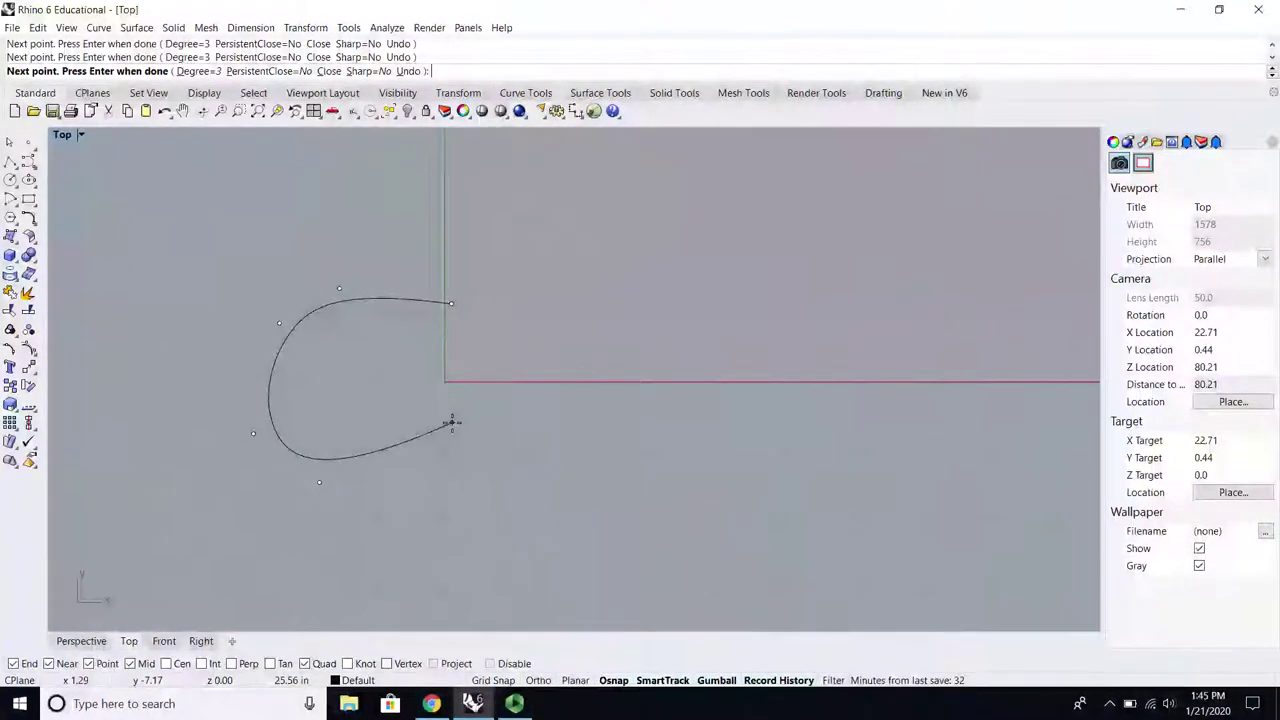
pyautogui.hotkey('ctrl', 'z')
pyautogui.hotkey('ctrl', 'z')
pyautogui.hotkey('ctrl', 'z')
pyautogui.hotkey('ctrl', 'z')
pyautogui.hotkey('ctrl', 'z')
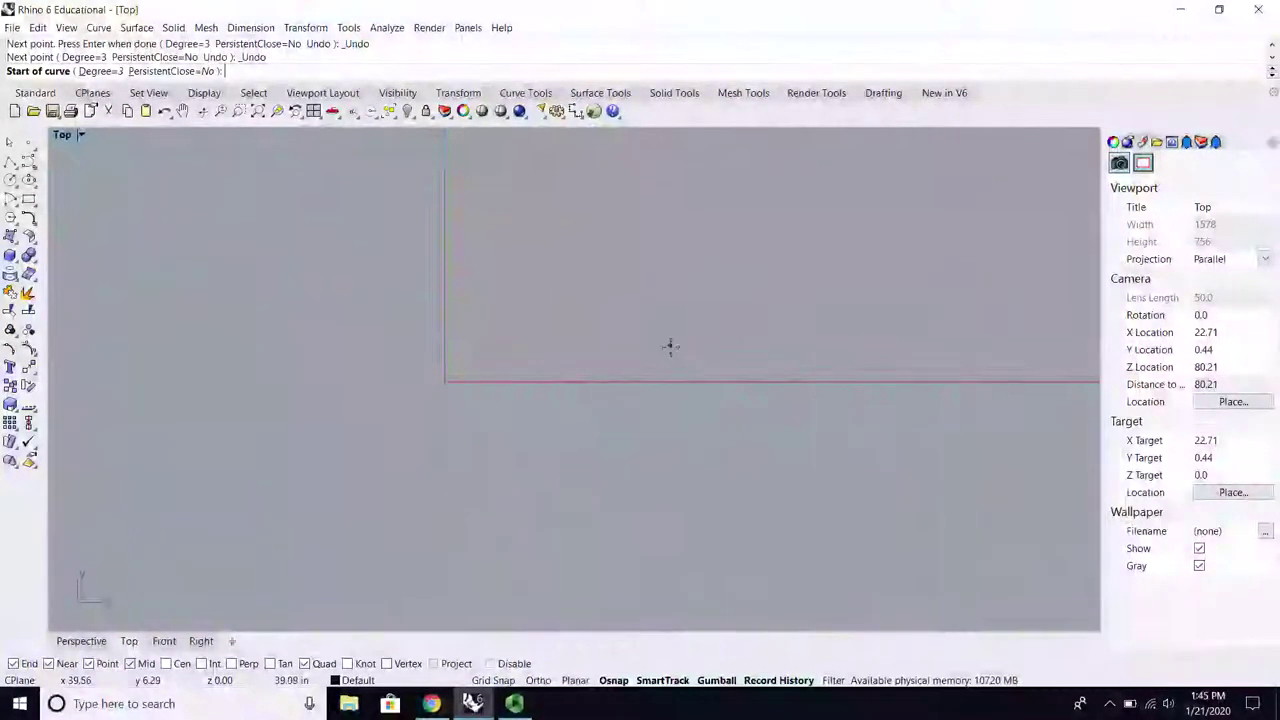
# Step: Draw a closed, shoe-sole-shaped control point curve around the origin, wide at one end and narrowing at the waist
pyautogui.click(684, 357)
pyautogui.click(676, 320)
pyautogui.click(637, 305)
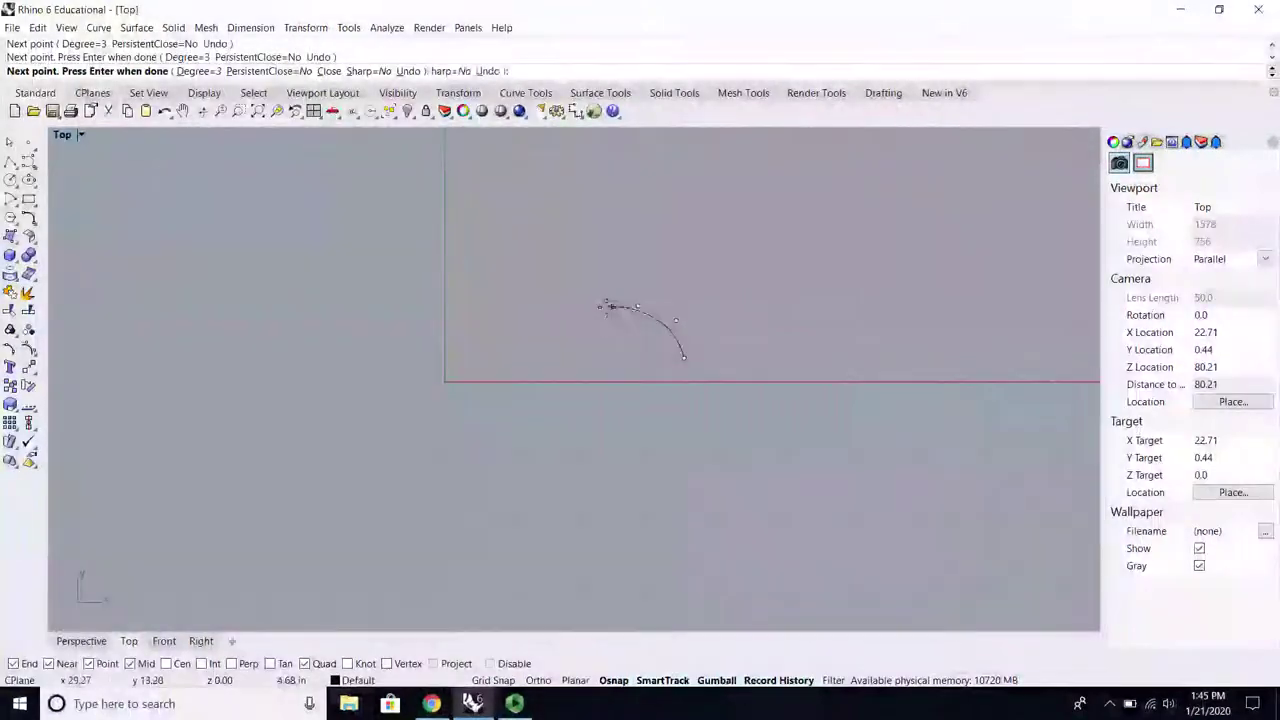
pyautogui.click(558, 327)
pyautogui.click(511, 346)
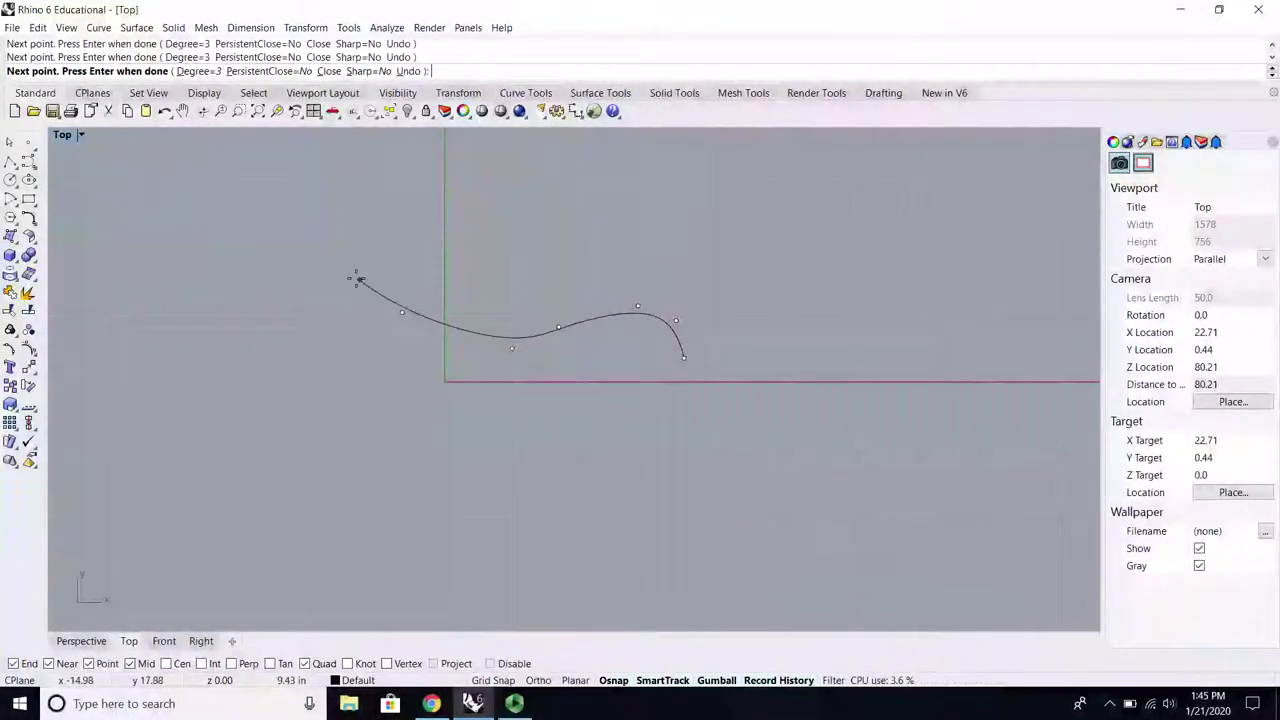
pyautogui.click(300, 296)
pyautogui.click(198, 403)
pyautogui.click(198, 449)
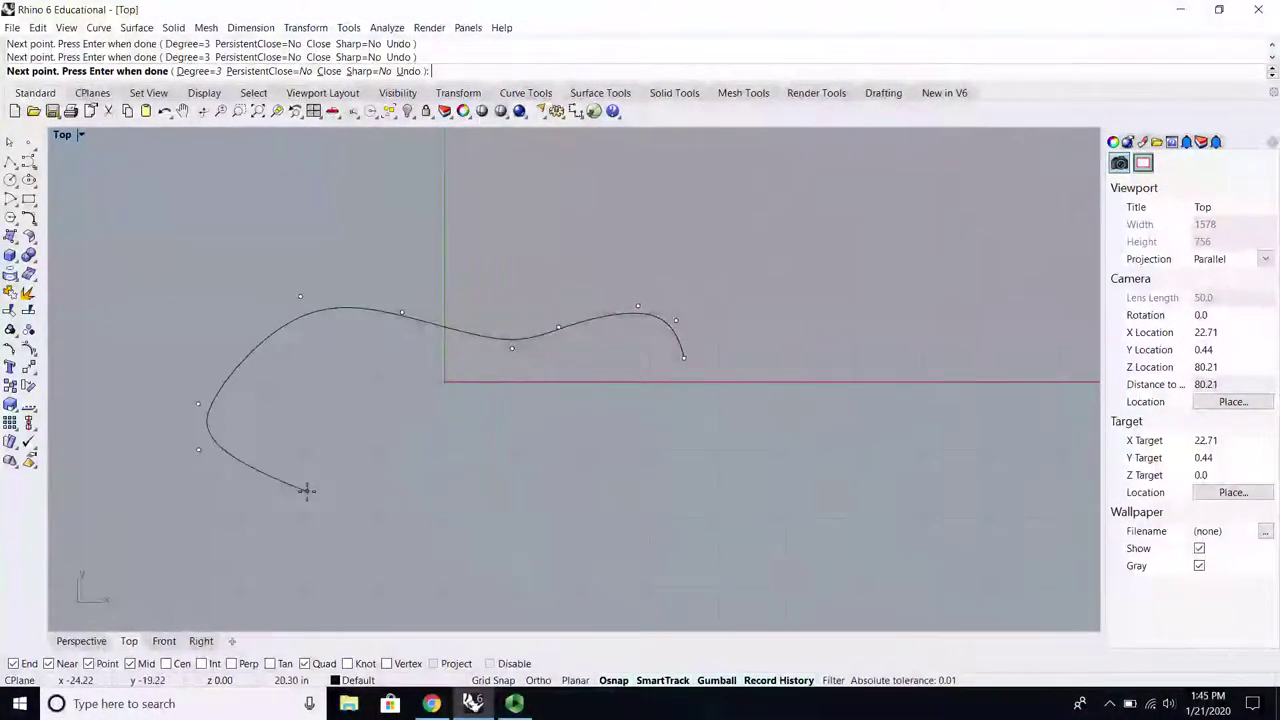
pyautogui.click(335, 507)
pyautogui.click(536, 450)
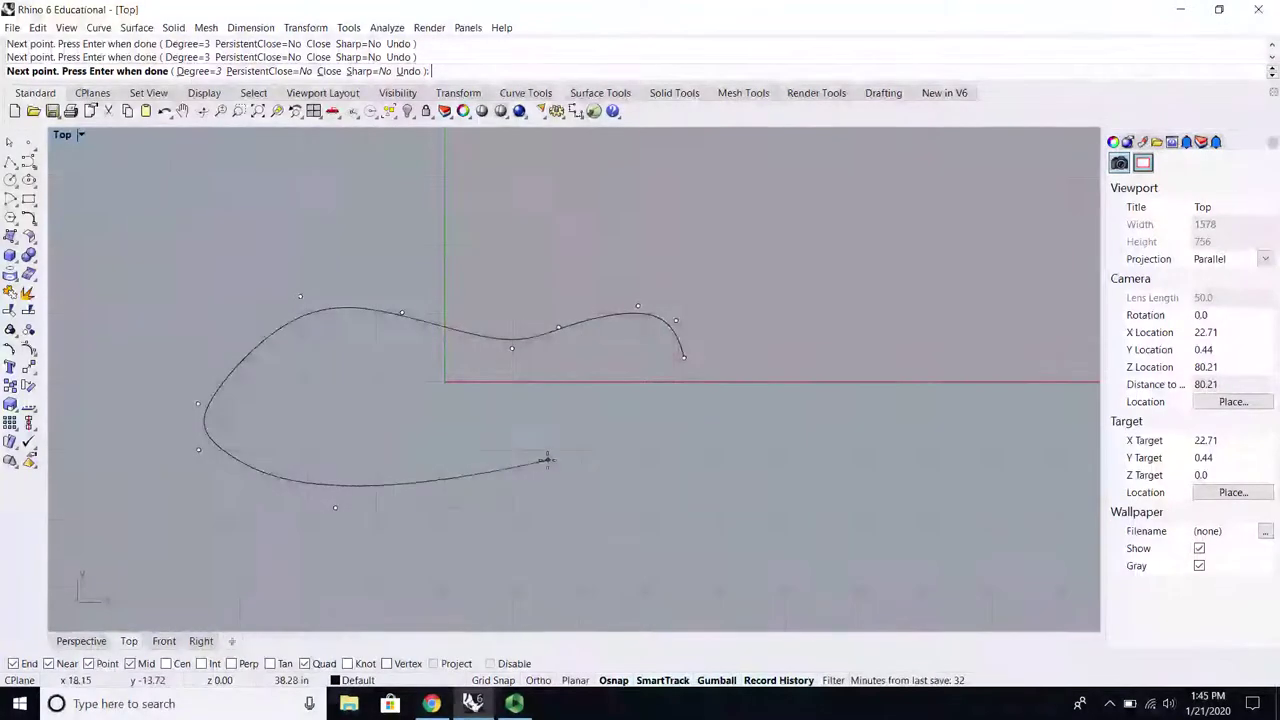
pyautogui.click(684, 357)
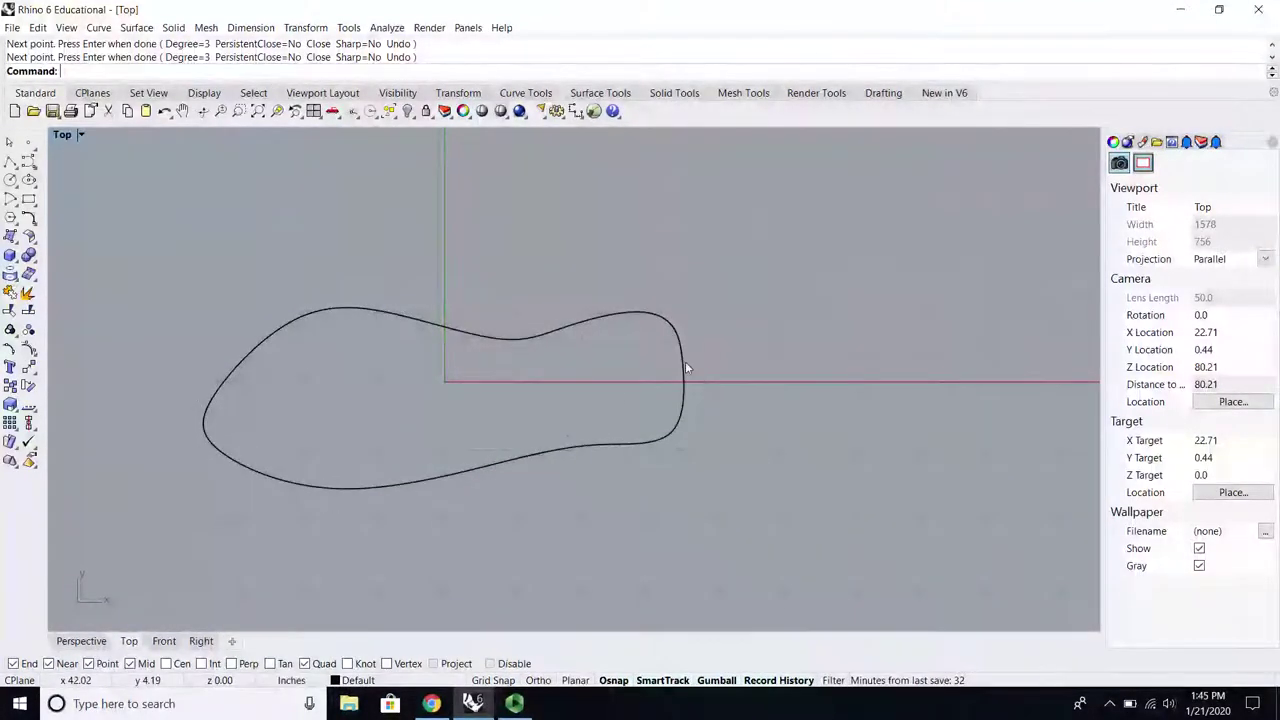
# Step: Turn on the closed curve's control points, move the narrow end's middle point outward and downward, and delete the point above it
pyautogui.click(211, 382)
pyautogui.click(29, 348)
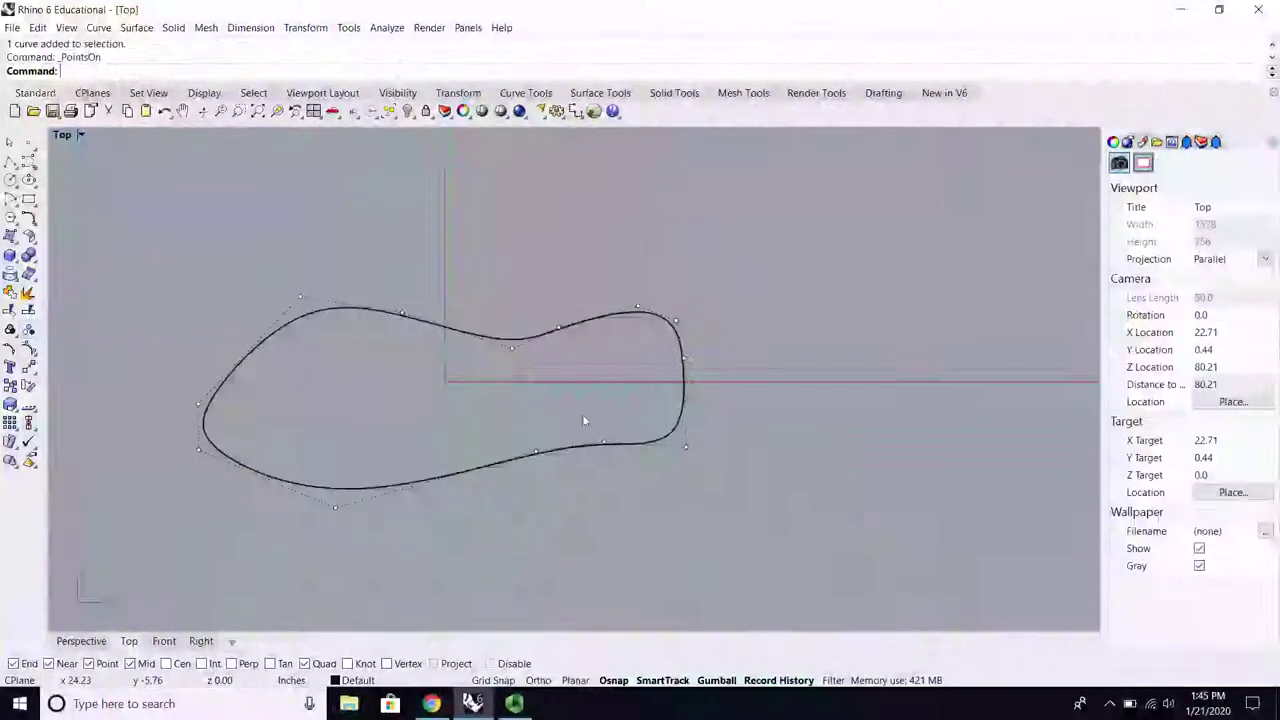
pyautogui.moveTo(698, 338); pyautogui.dragTo(729, 357)
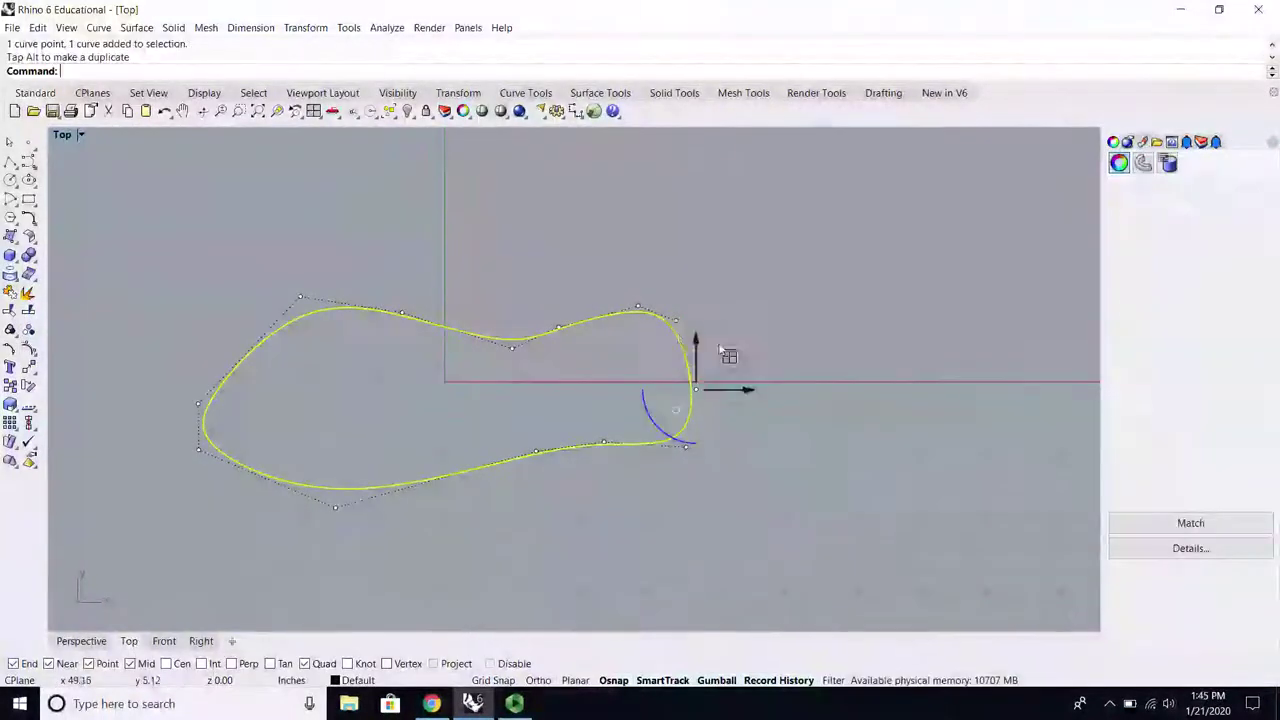
pyautogui.click(676, 321)
pyautogui.press('Delete')
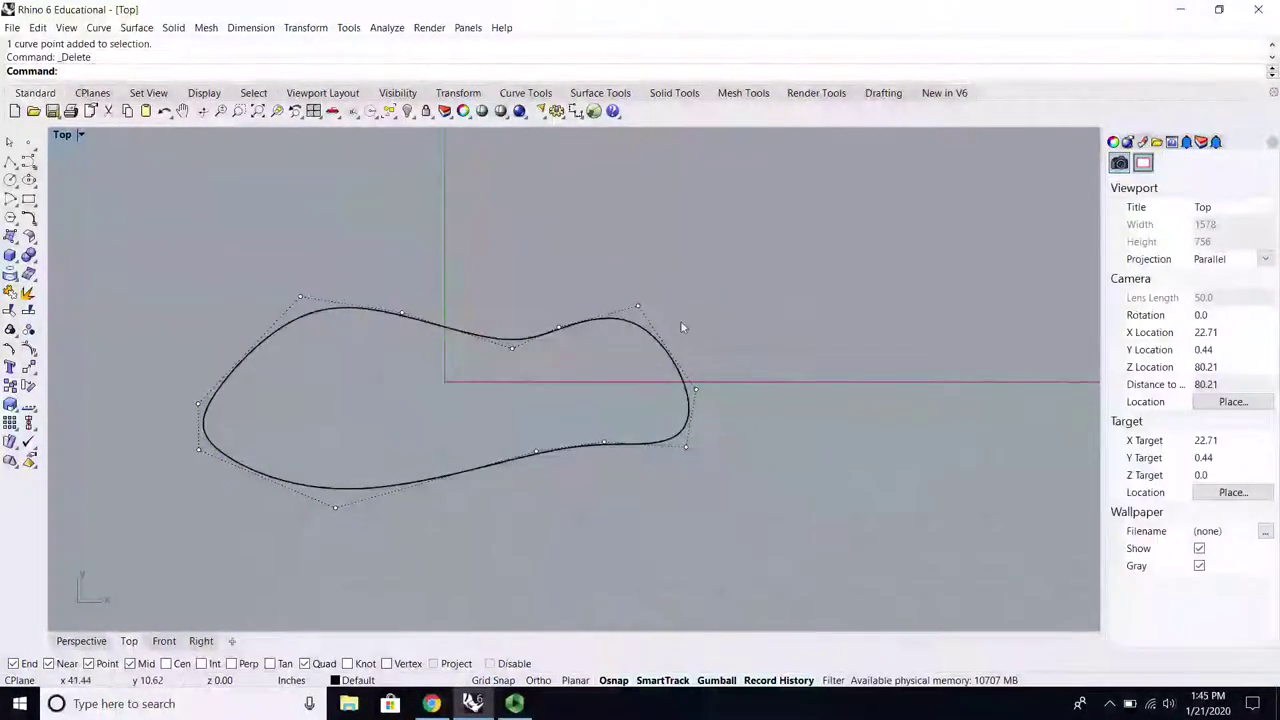
# Step: Raise the control point on the narrow end and move the wide end's upper control point outward and up to round the outline
pyautogui.click(690, 420)
pyautogui.click(695, 389)
pyautogui.moveTo(729, 357); pyautogui.dragTo(734, 321)
pyautogui.moveTo(218, 342); pyautogui.dragTo(185, 424)
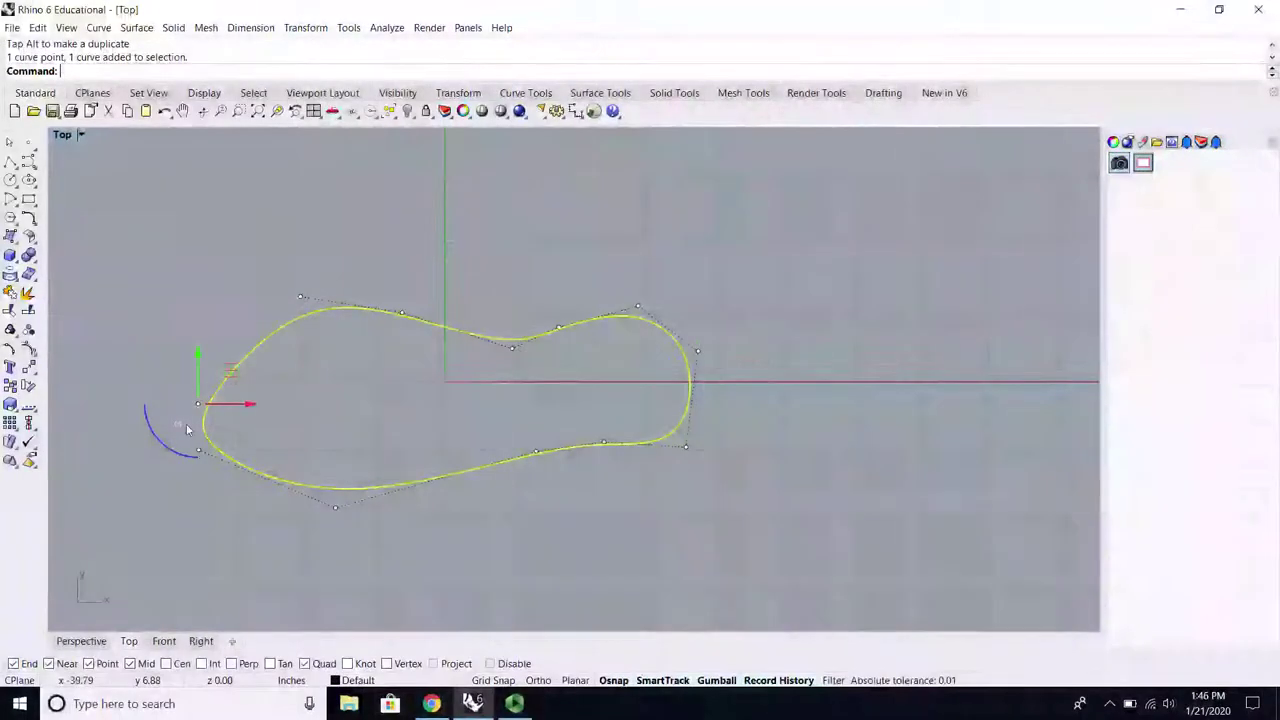
pyautogui.moveTo(235, 370); pyautogui.dragTo(225, 327)
pyautogui.click(307, 218)
pyautogui.scroll(2, 424, 412)
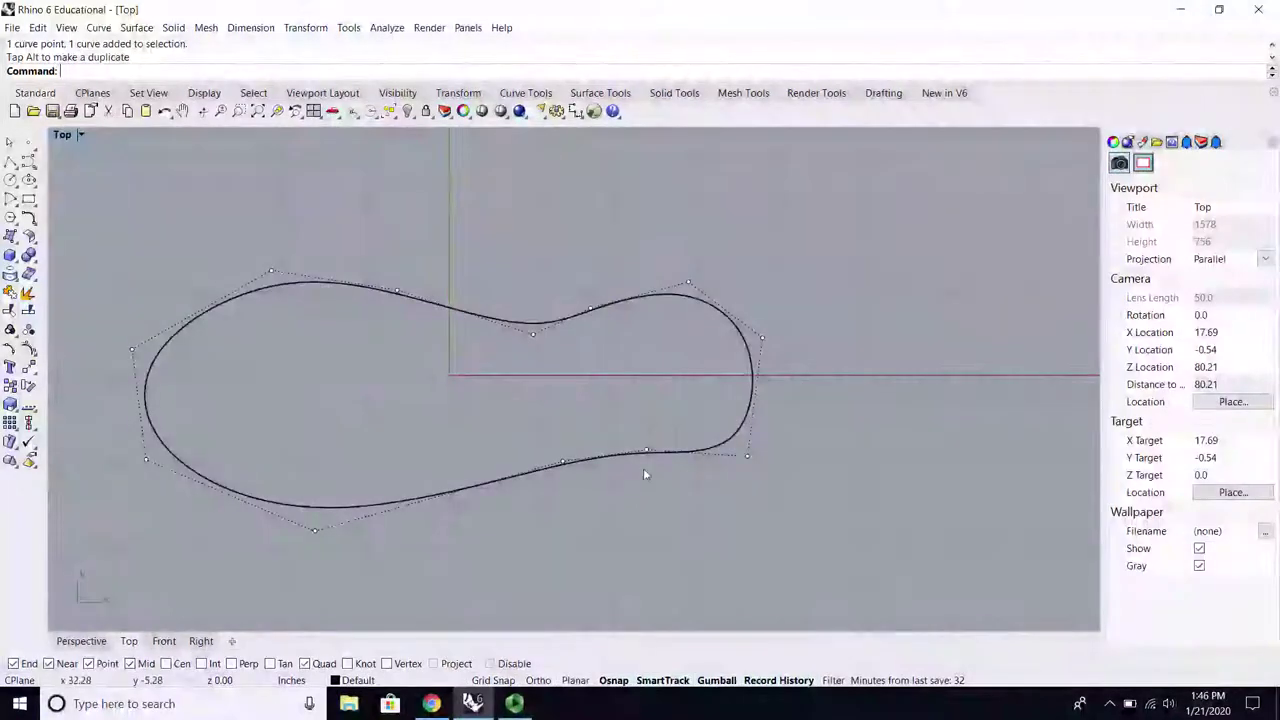
# Step: Move the control point on the underside near the narrow end downward, and shift the wide end's lower corner point slightly down
pyautogui.moveTo(677, 413)
pyautogui.mouseDown()
pyautogui.moveTo(643, 468)
pyautogui.moveTo(663, 432)
pyautogui.mouseUp()
pyautogui.click(363, 363)
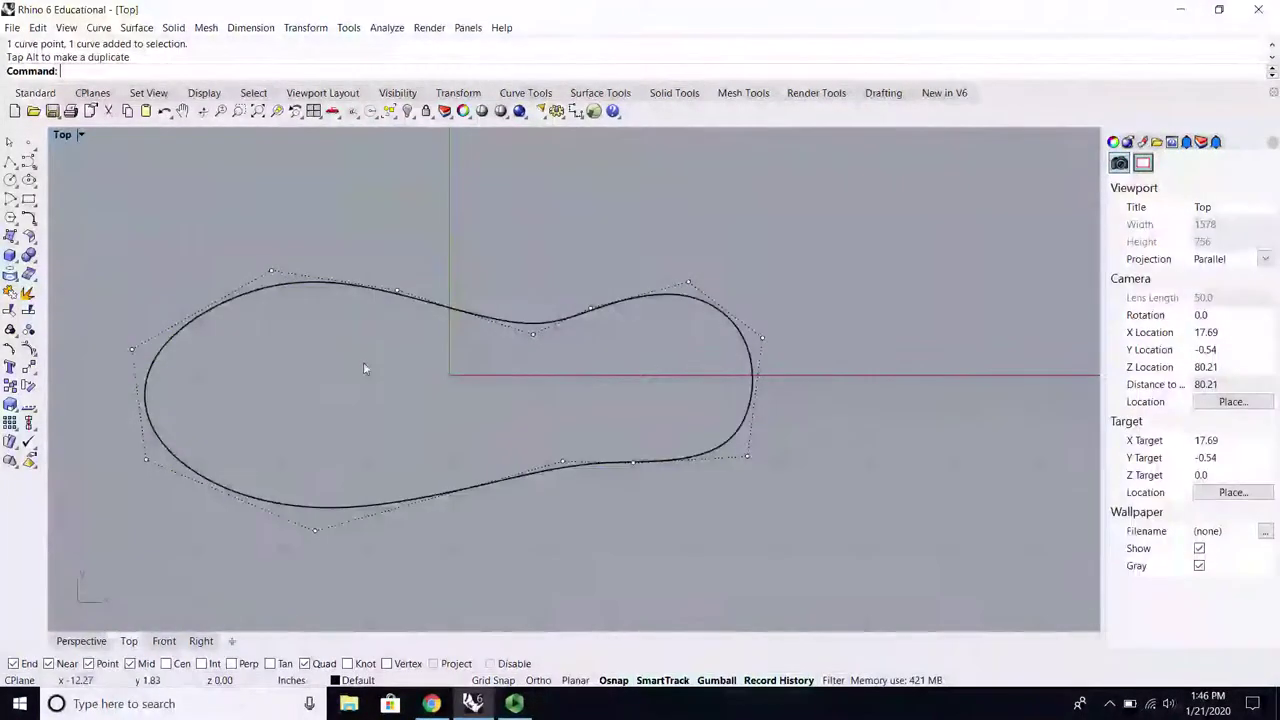
pyautogui.moveTo(133, 425); pyautogui.dragTo(178, 479)
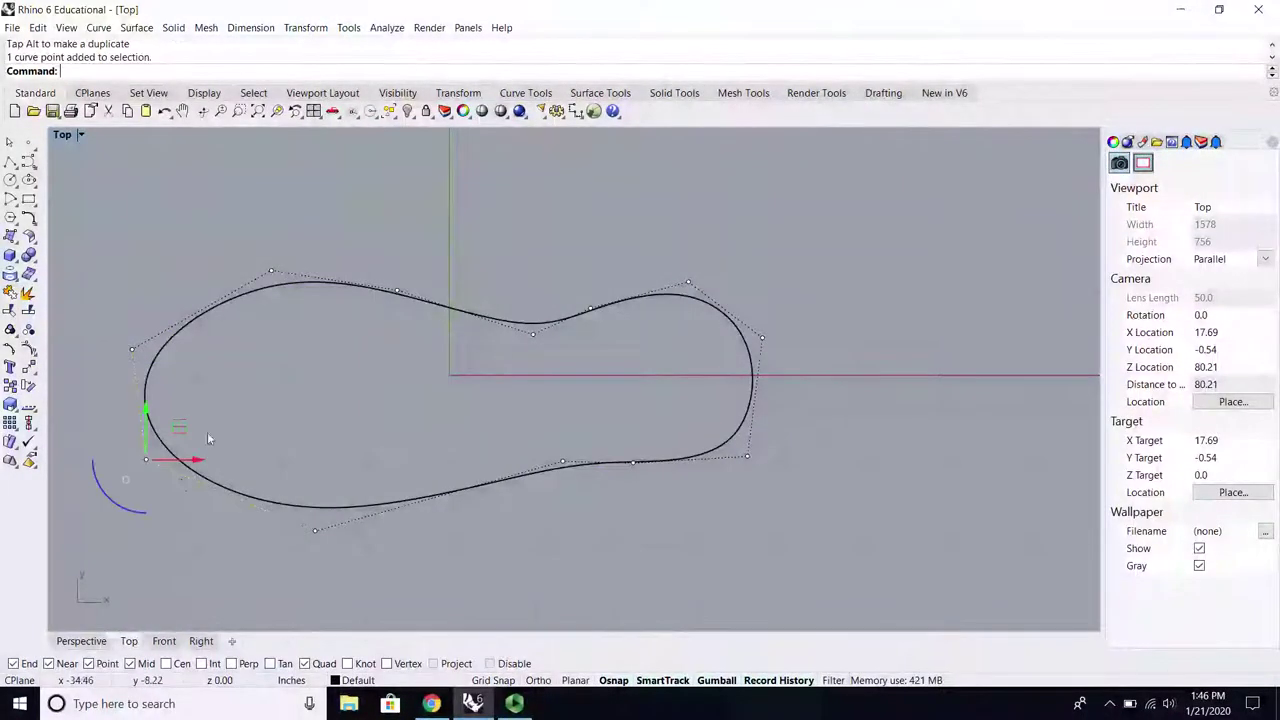
pyautogui.moveTo(176, 421)
pyautogui.mouseDown()
pyautogui.moveTo(152, 442)
pyautogui.moveTo(95, 445)
pyautogui.moveTo(173, 433)
pyautogui.mouseUp()
pyautogui.click(355, 414)
pyautogui.scroll(-2, 367, 413)
pyautogui.scroll(2, 261, 421)
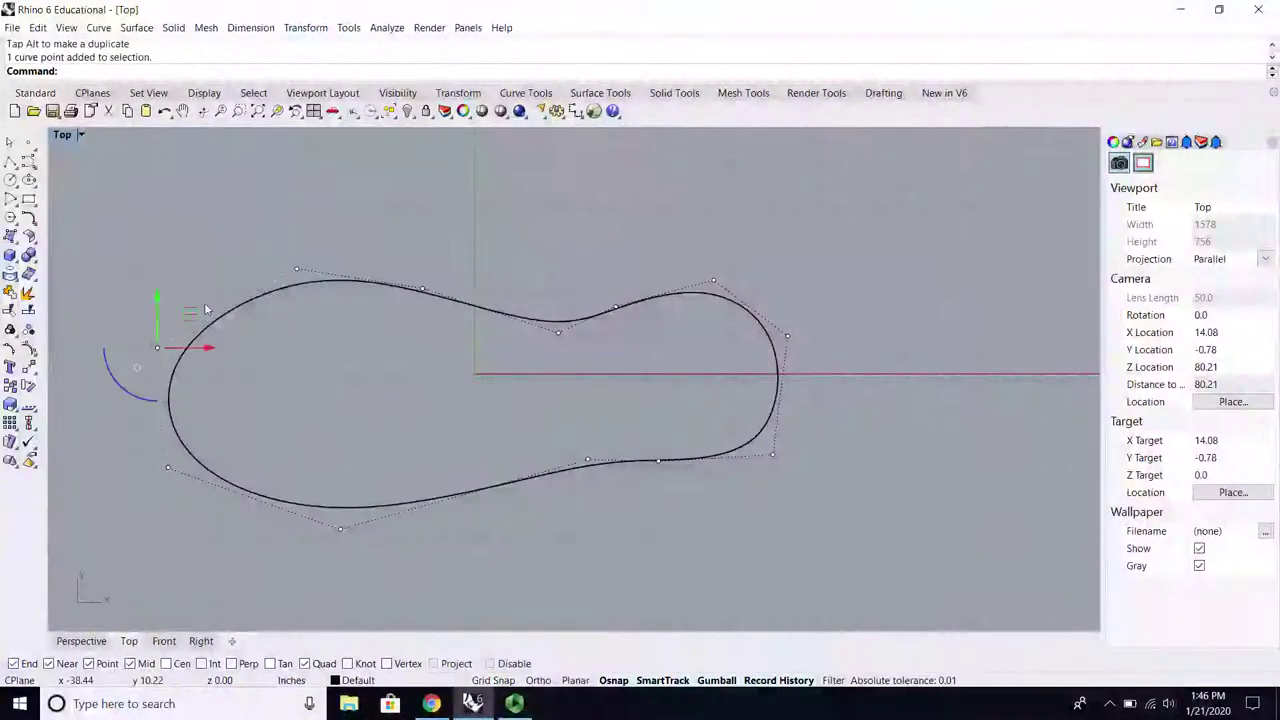
# Step: Broaden the wide end by moving its upper corner control point and the neighbouring top control point up and outward
pyautogui.moveTo(204, 302); pyautogui.dragTo(165, 258)
pyautogui.moveTo(259, 296); pyautogui.dragTo(258, 297)
pyautogui.moveTo(325, 241); pyautogui.dragTo(370, 247)
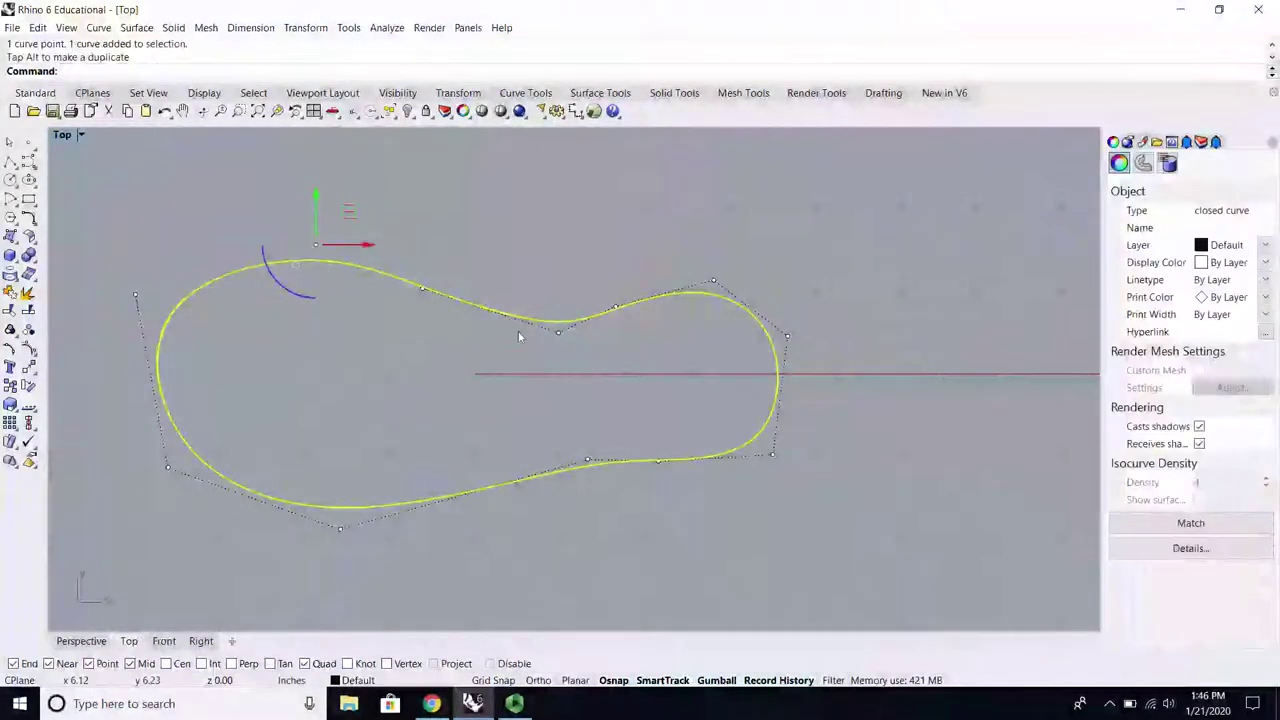
pyautogui.click(516, 362)
pyautogui.moveTo(514, 378); pyautogui.dragTo(529, 423, button='right')
pyautogui.scroll(-2, 503, 346)
pyautogui.scroll(2, 482, 426)
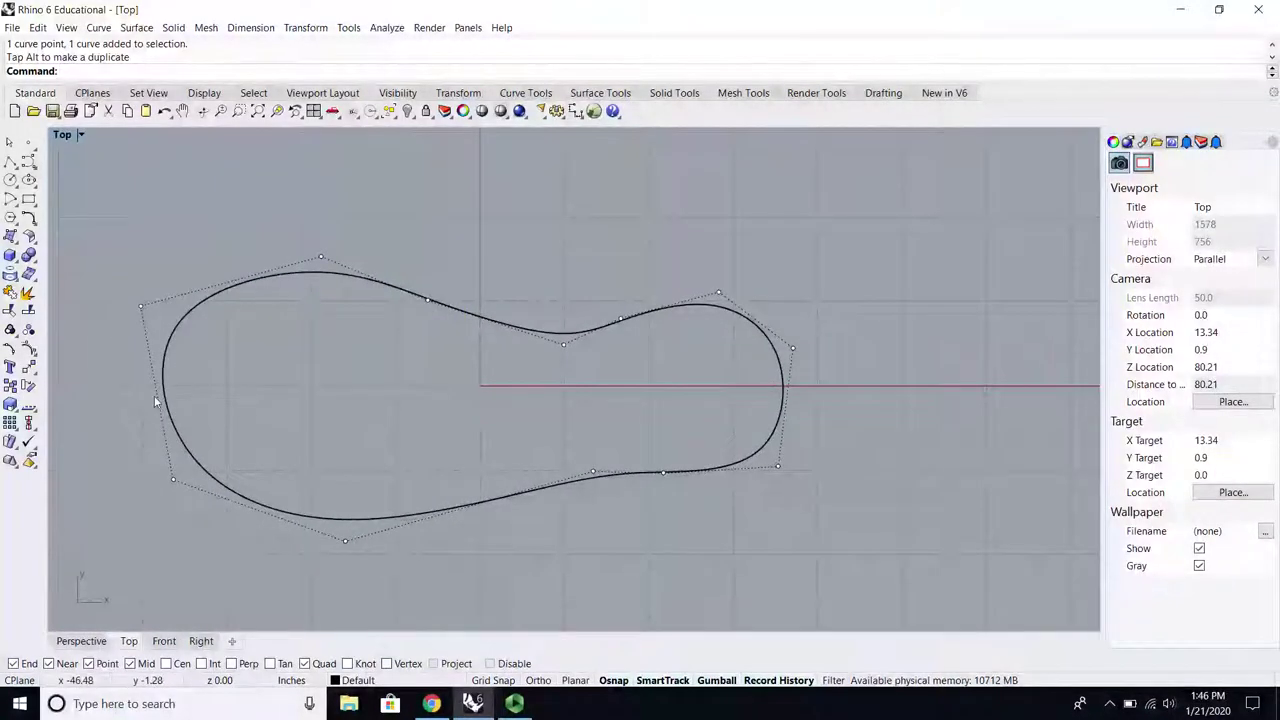
# Step: Turn off the control points, try rebuilding the closed curve with 10 points at degree 2, and undo the rebuild
pyautogui.press('F7')
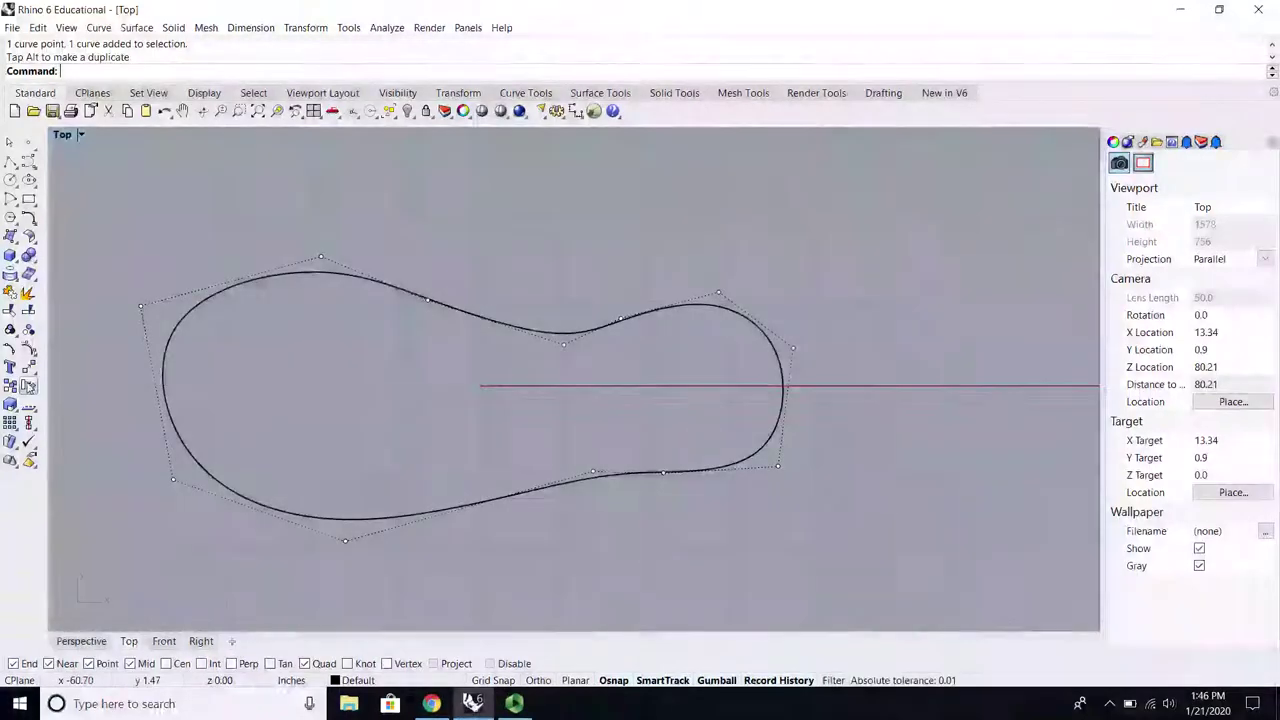
pyautogui.rightClick(31, 349)
pyautogui.click(158, 386)
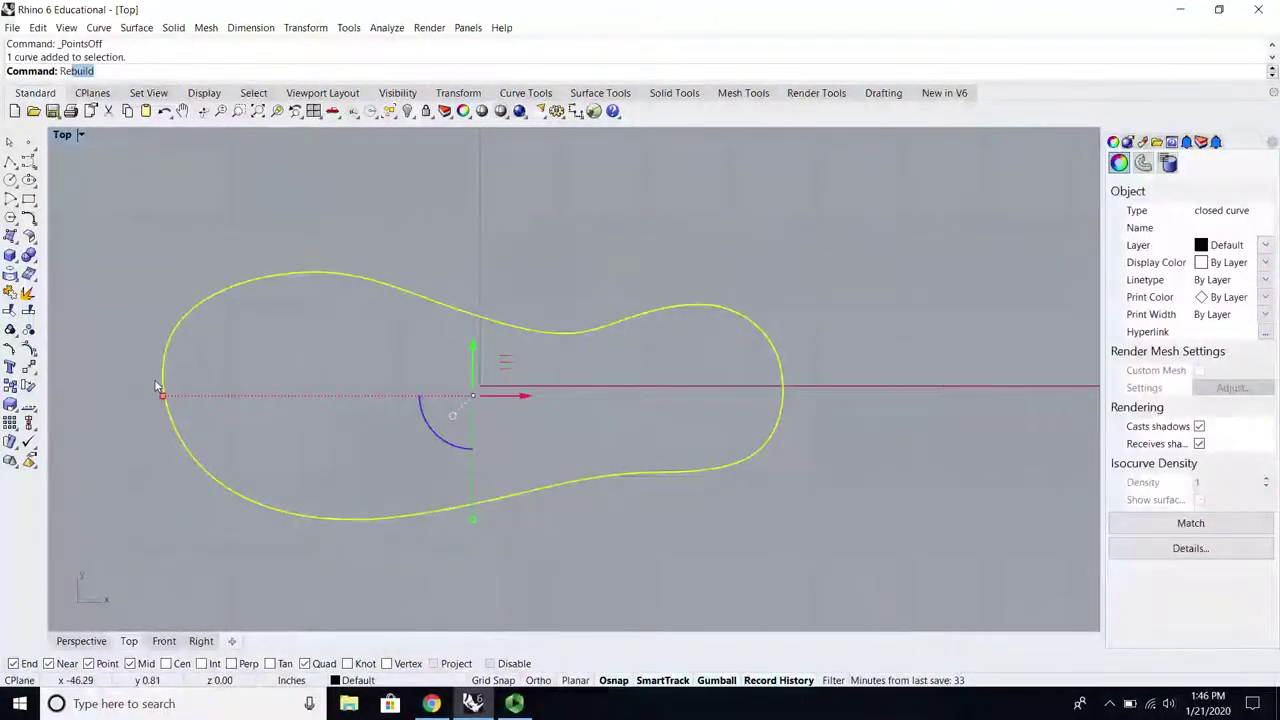
pyautogui.press('Return')
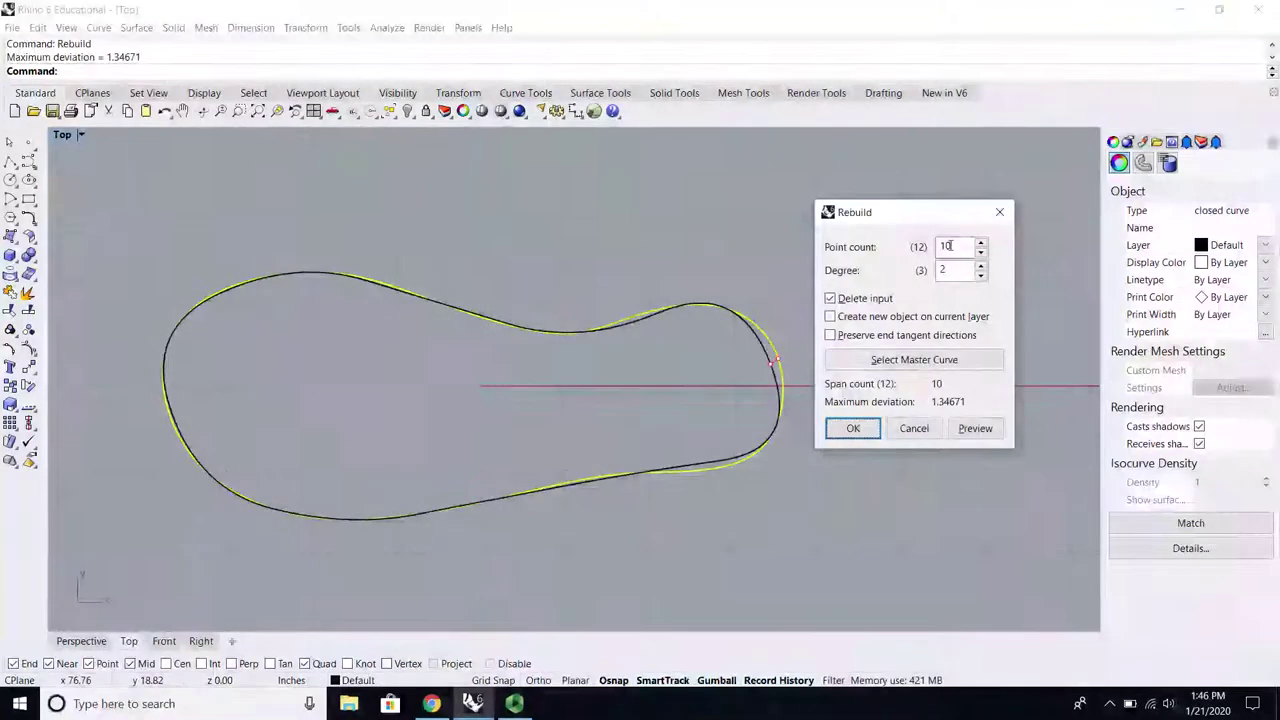
pyautogui.press('Return')
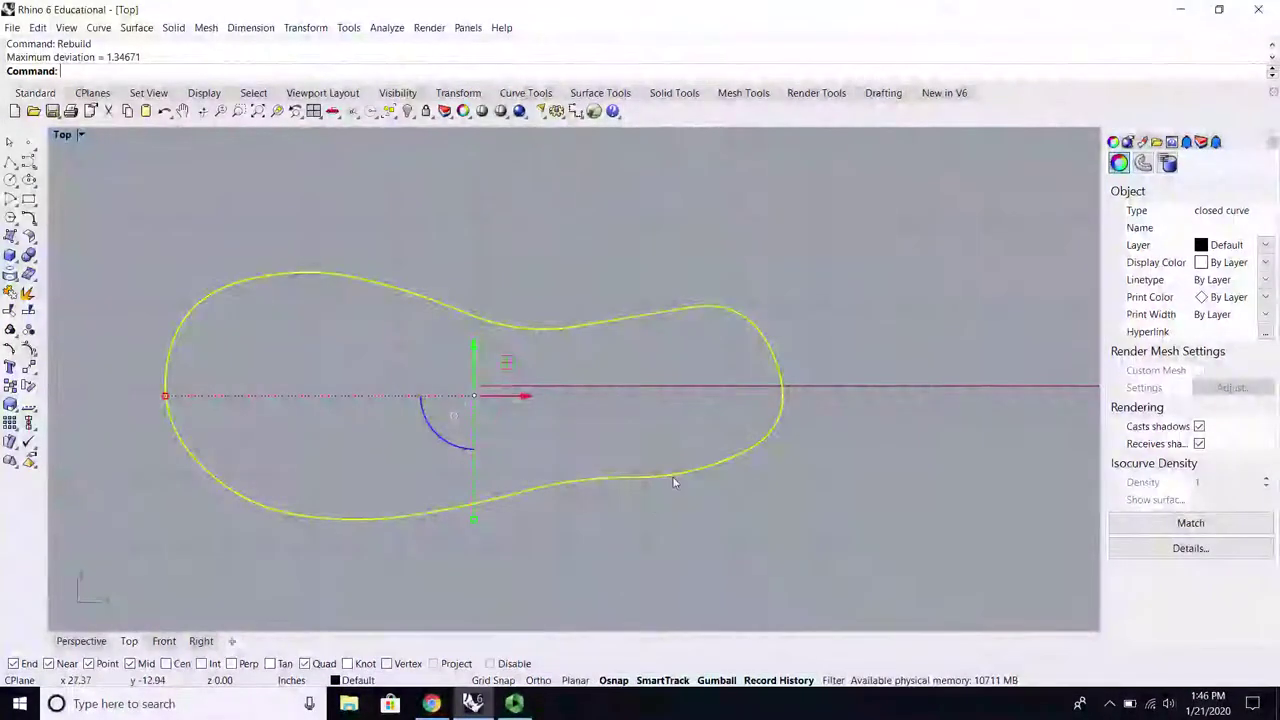
pyautogui.hotkey('ctrl', 'z')
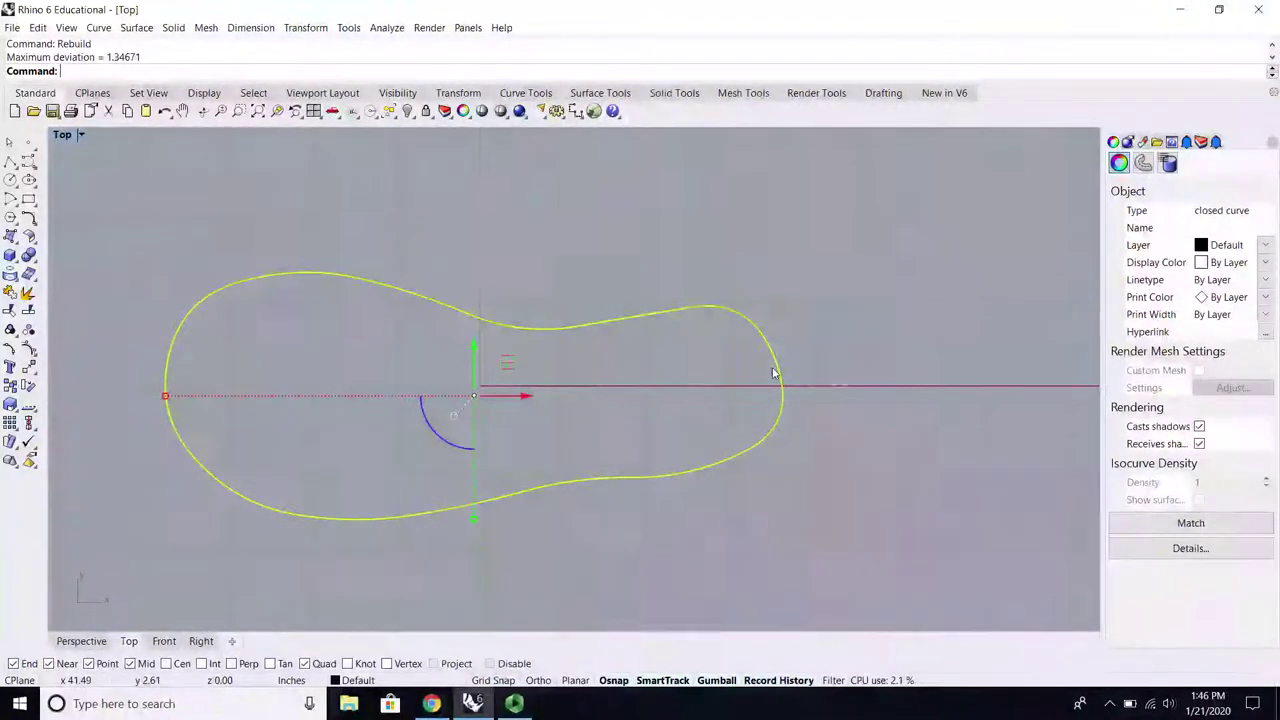
pyautogui.click(619, 289)
# Step: Insert an additional control point on the curve at the wide end
pyautogui.click(388, 286)
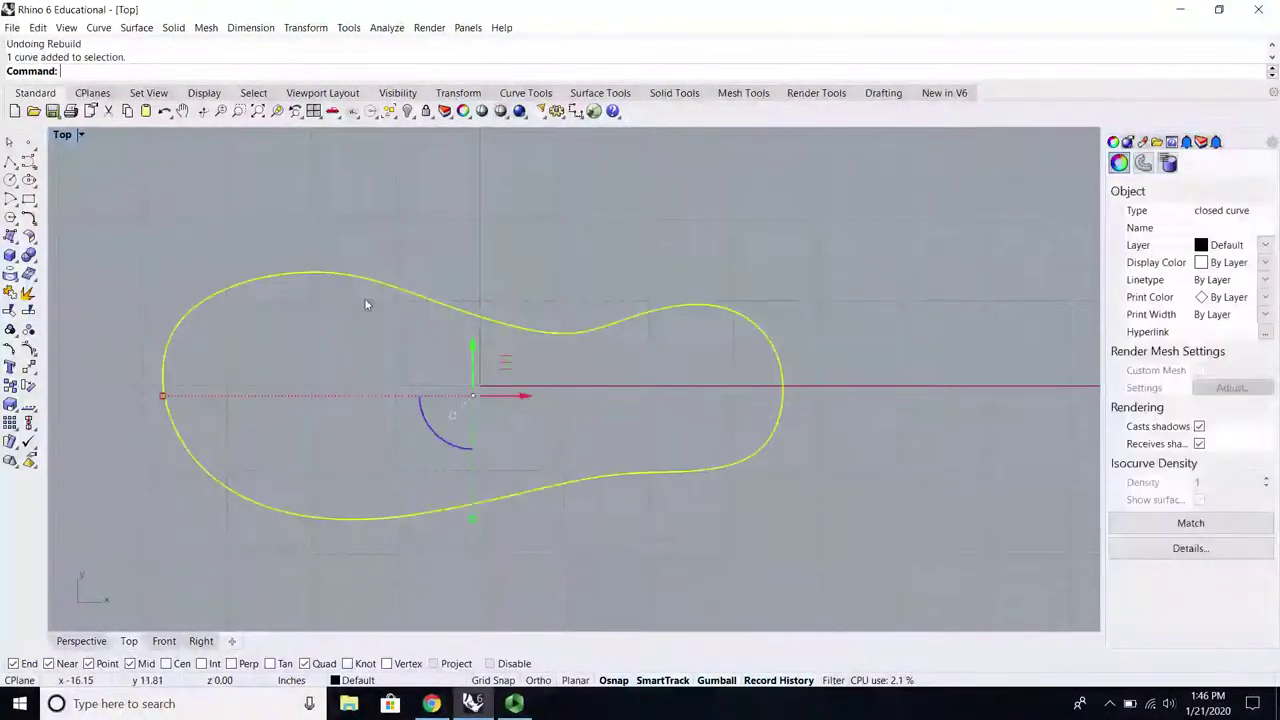
pyautogui.click(38, 28)
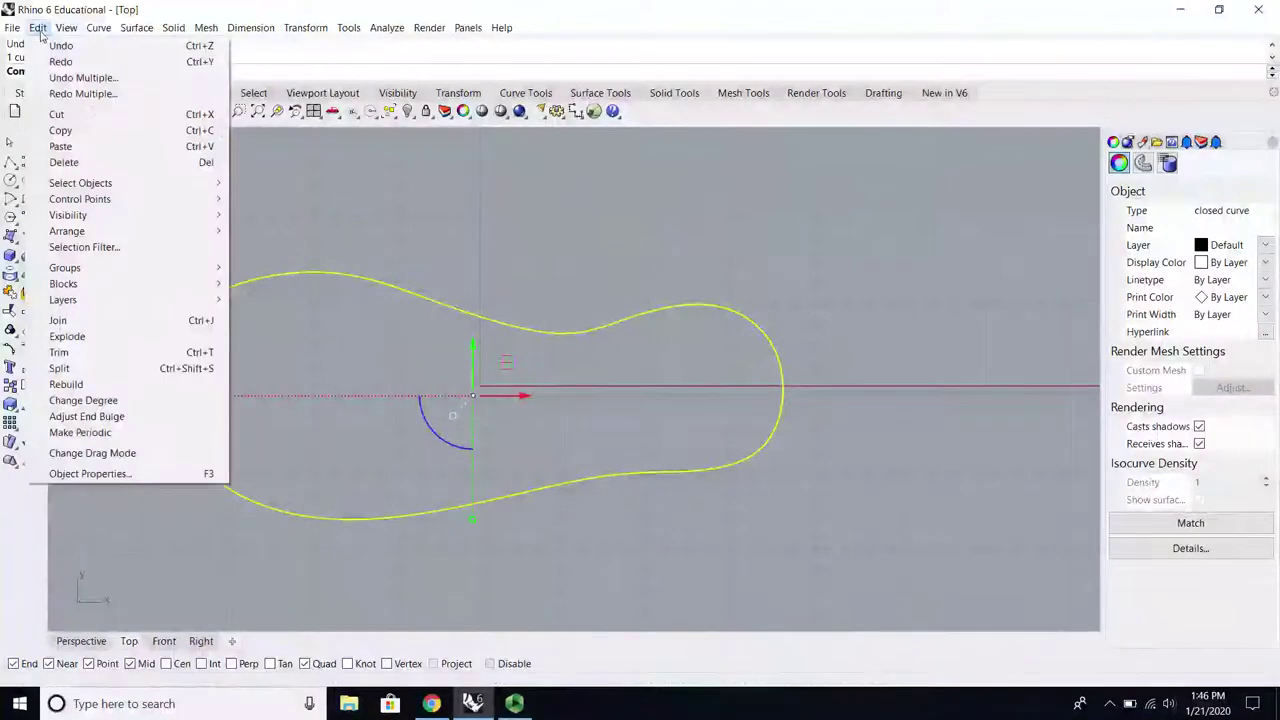
pyautogui.moveTo(133, 198)
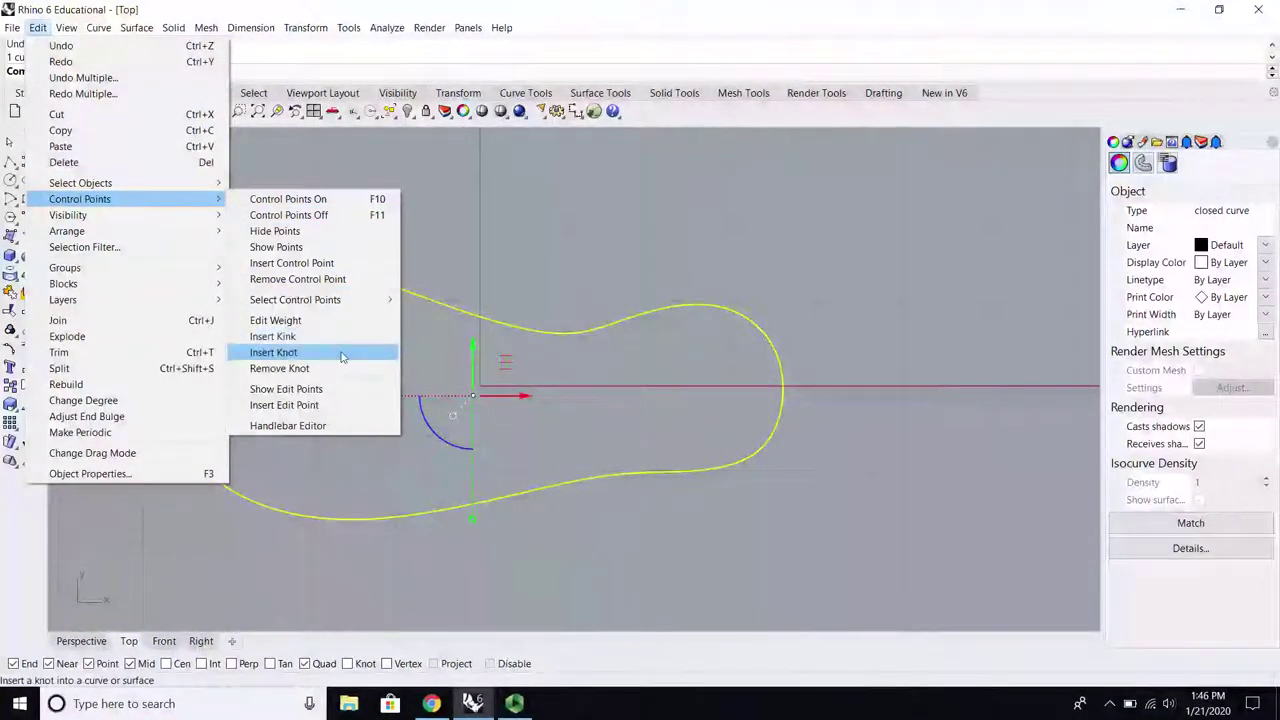
pyautogui.click(331, 266)
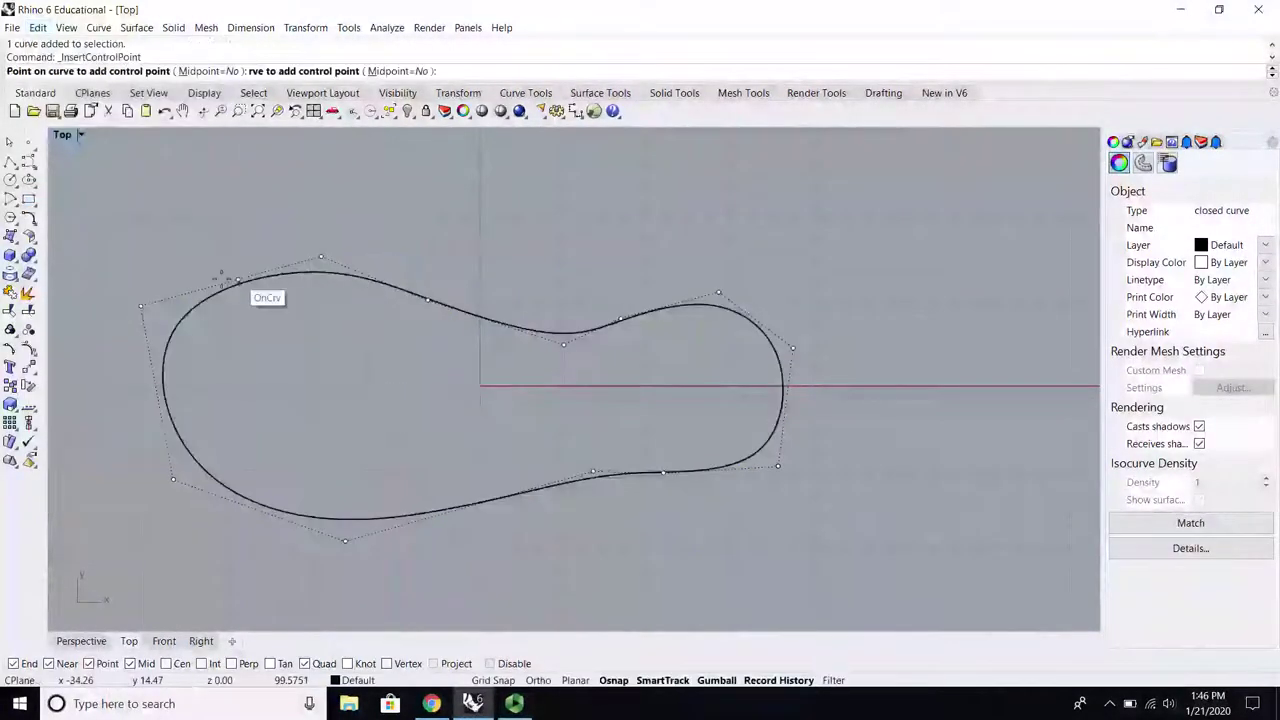
pyautogui.click(167, 352)
pyautogui.press('Return')
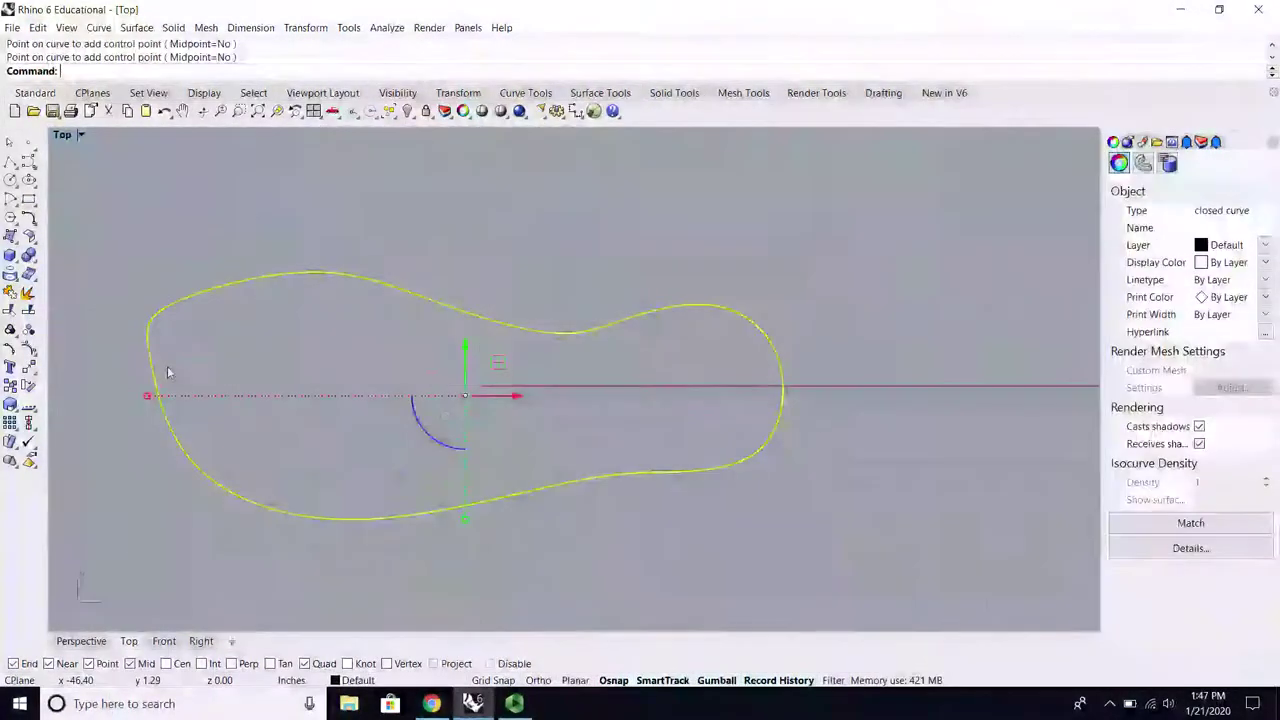
# Step: Turn on the curve's control points and move the new wide-end point outward
pyautogui.click(30, 348)
pyautogui.scroll(4, 106, 337)
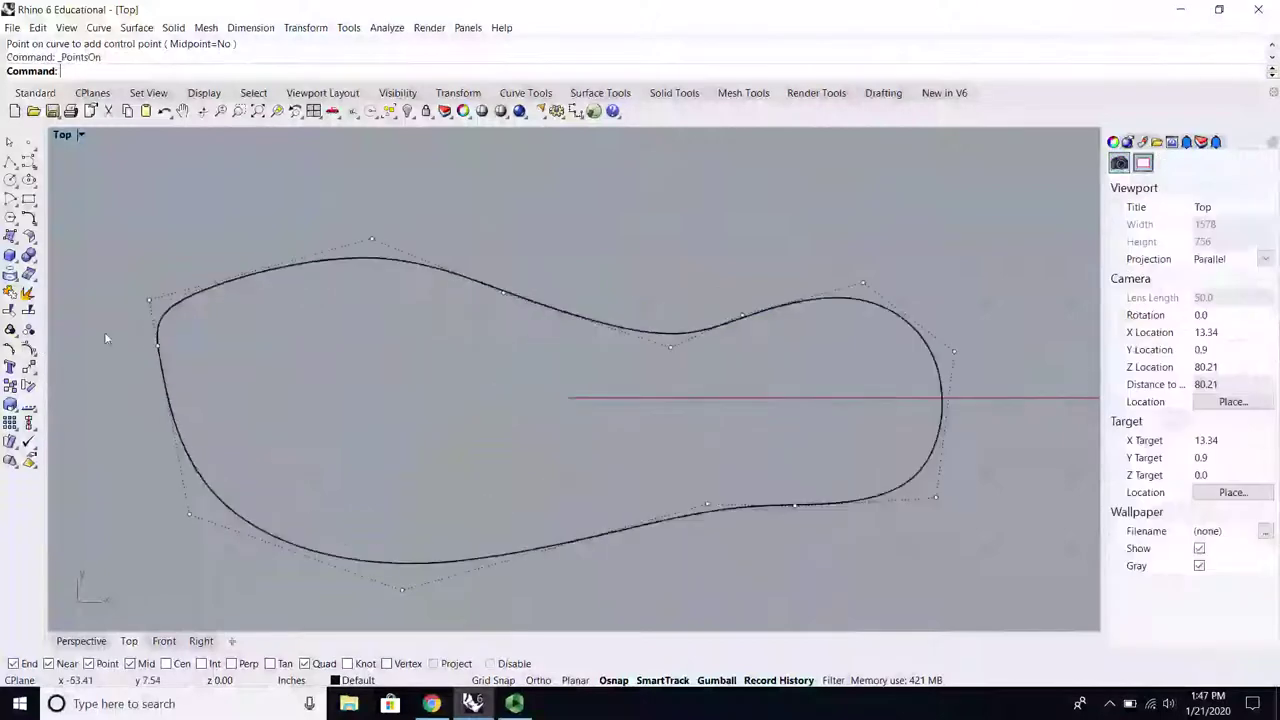
pyautogui.click(170, 349)
pyautogui.moveTo(214, 350); pyautogui.dragTo(165, 350)
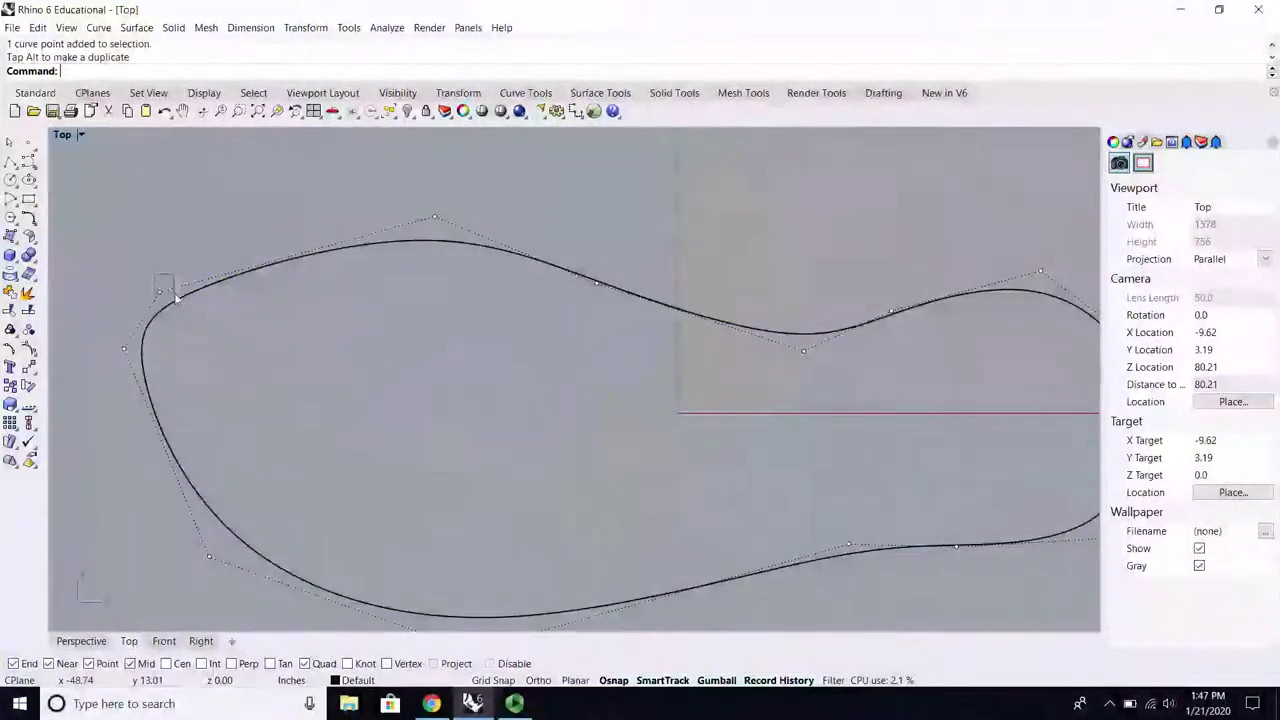
# Step: Raise the wide end's upper corner control point and the neighbouring control point along the top edge
pyautogui.moveTo(160, 297); pyautogui.dragTo(170, 211)
pyautogui.scroll(-6, 172, 222)
pyautogui.moveTo(286, 298); pyautogui.dragTo(298, 328, button='right')
pyautogui.moveTo(290, 211); pyautogui.dragTo(386, 294)
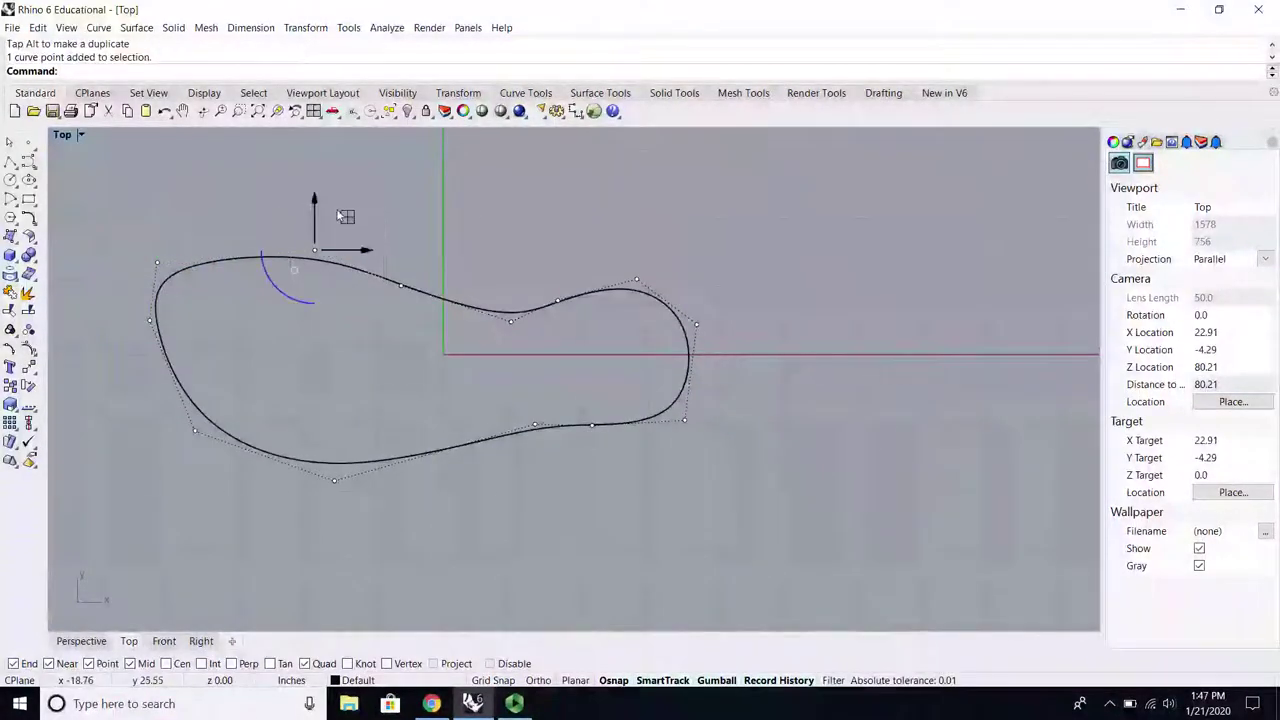
pyautogui.moveTo(345, 215); pyautogui.dragTo(351, 199)
# Step: Shift the wide end's lower corner, upper corner and middle control points inward to smooth the rounding
pyautogui.moveTo(234, 396)
pyautogui.mouseDown()
pyautogui.moveTo(160, 470)
pyautogui.moveTo(243, 394)
pyautogui.mouseUp()
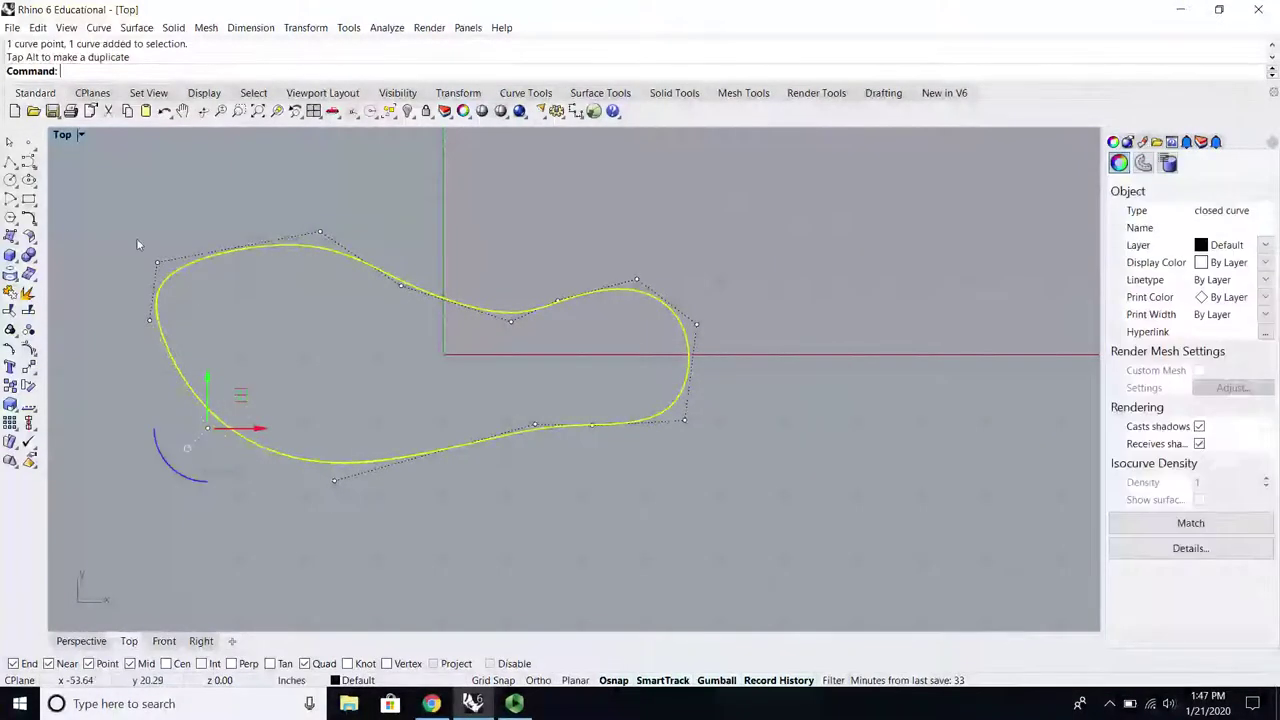
pyautogui.moveTo(136, 239); pyautogui.dragTo(178, 282)
pyautogui.moveTo(190, 230); pyautogui.dragTo(213, 218)
pyautogui.moveTo(141, 306); pyautogui.dragTo(168, 334)
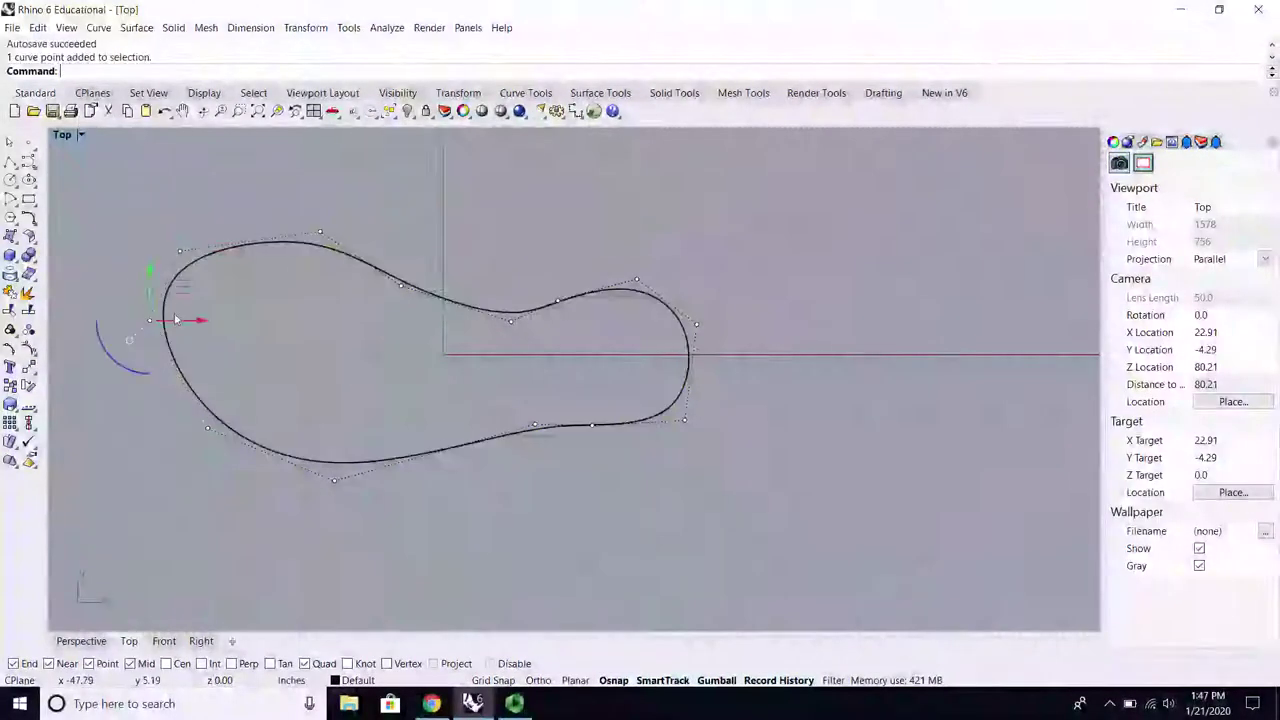
pyautogui.moveTo(183, 291); pyautogui.dragTo(205, 310)
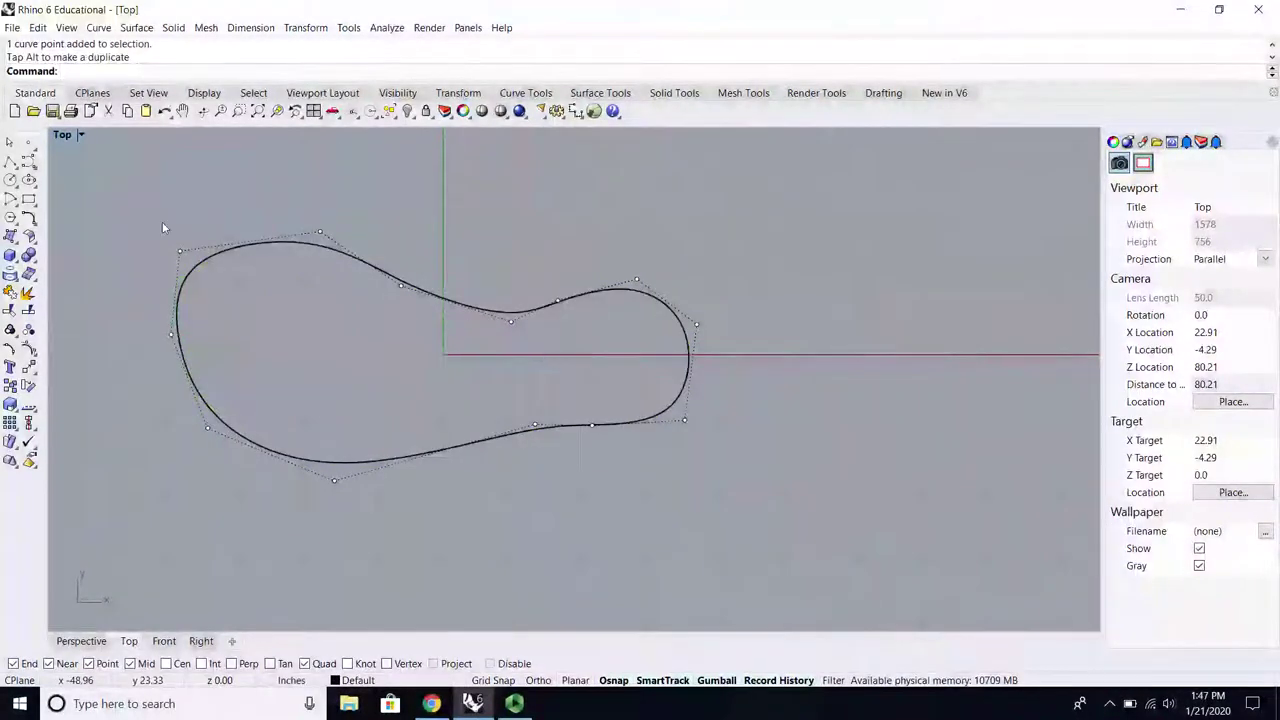
# Step: Move the three control points along the wide end's upper edge together slightly downward and inward
pyautogui.moveTo(129, 216); pyautogui.dragTo(442, 300)
pyautogui.moveTo(318, 233); pyautogui.dragTo(330, 248)
pyautogui.scroll(2, 233, 372)
pyautogui.moveTo(234, 374); pyautogui.dragTo(266, 386, button='right')
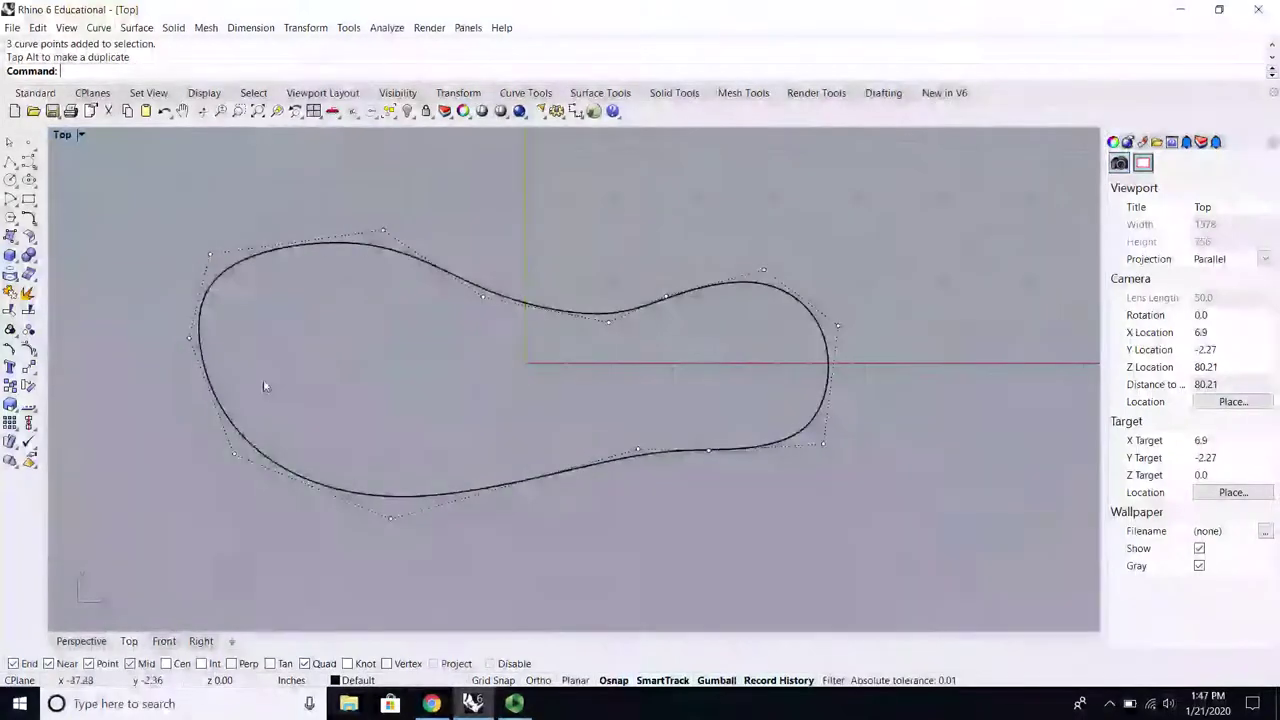
# Step: Move the wide end's upper corner control point up and outward, lower the middle end point slightly, and reselect the corner point
pyautogui.click(210, 254)
pyautogui.moveTo(247, 254); pyautogui.dragTo(229, 206)
pyautogui.click(189, 338)
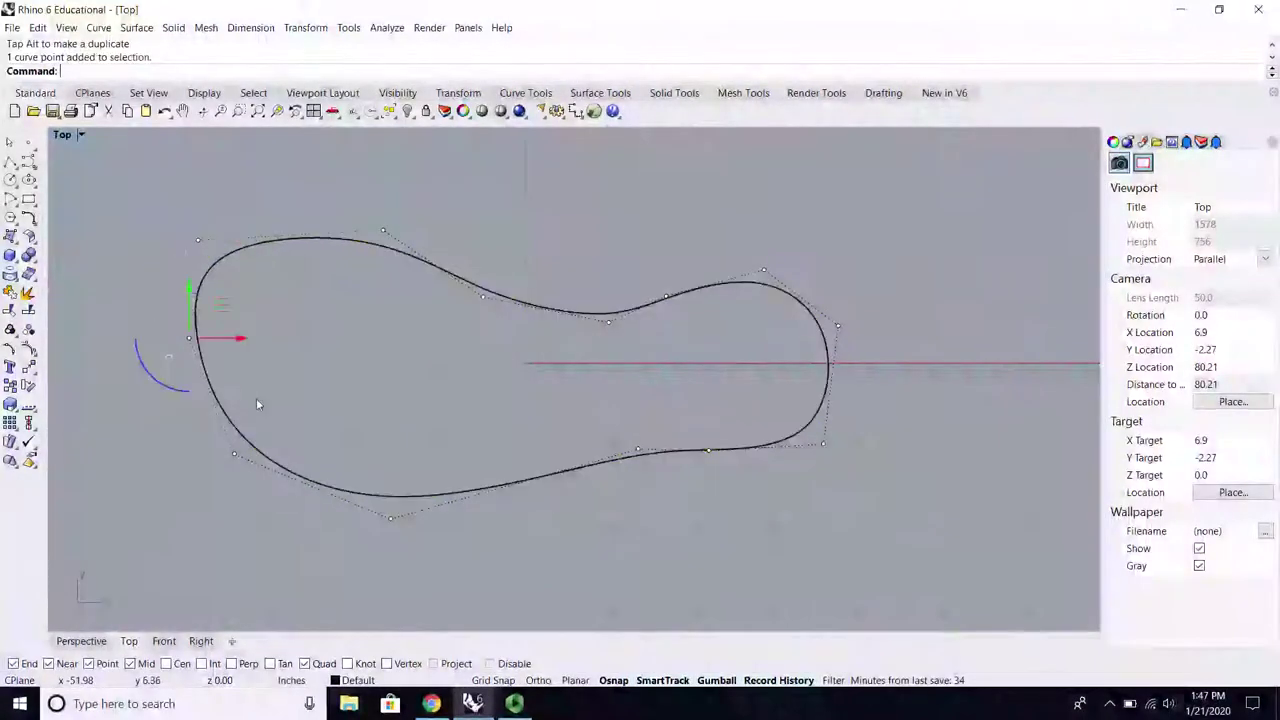
pyautogui.moveTo(225, 308); pyautogui.dragTo(223, 321)
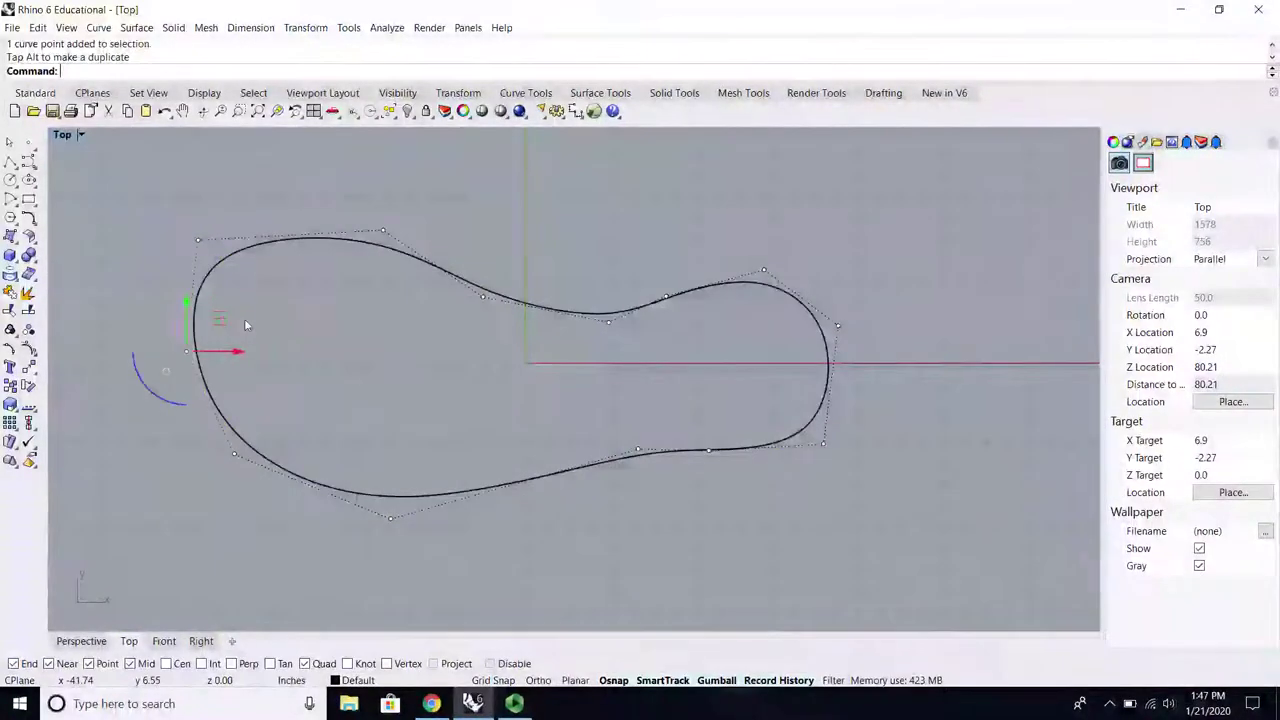
pyautogui.scroll(3, 120, 292)
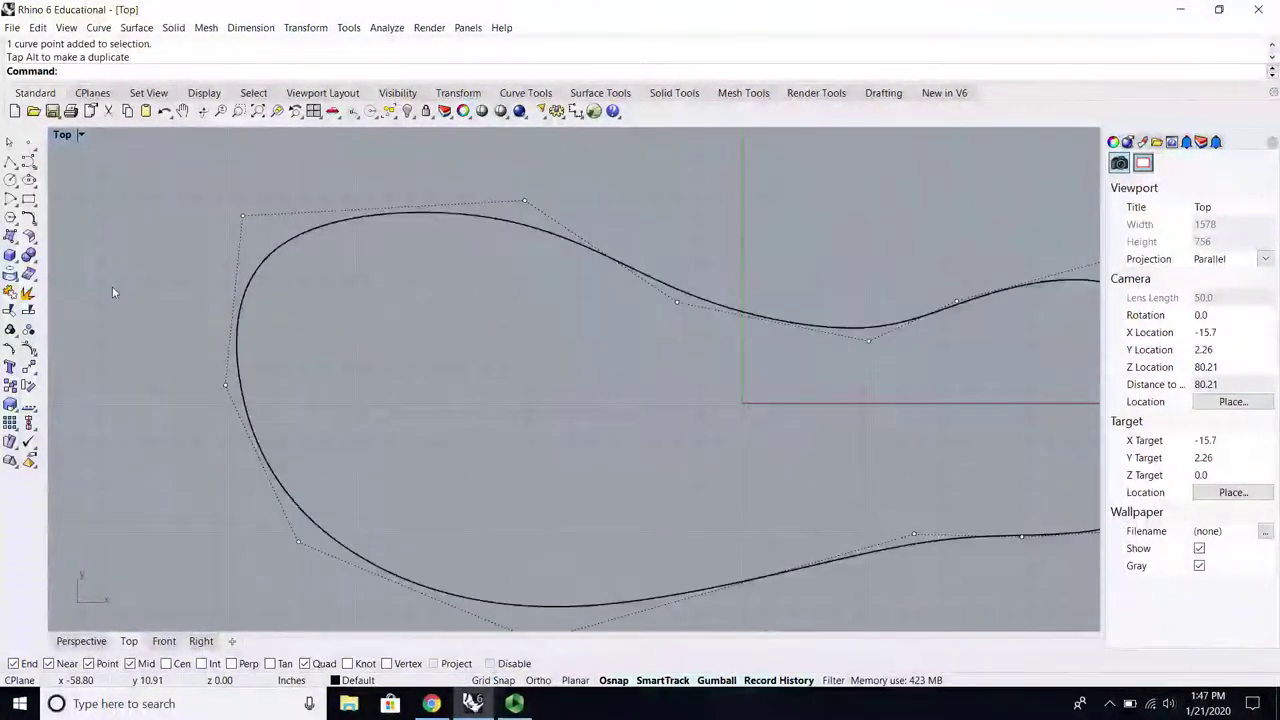
pyautogui.click(243, 219)
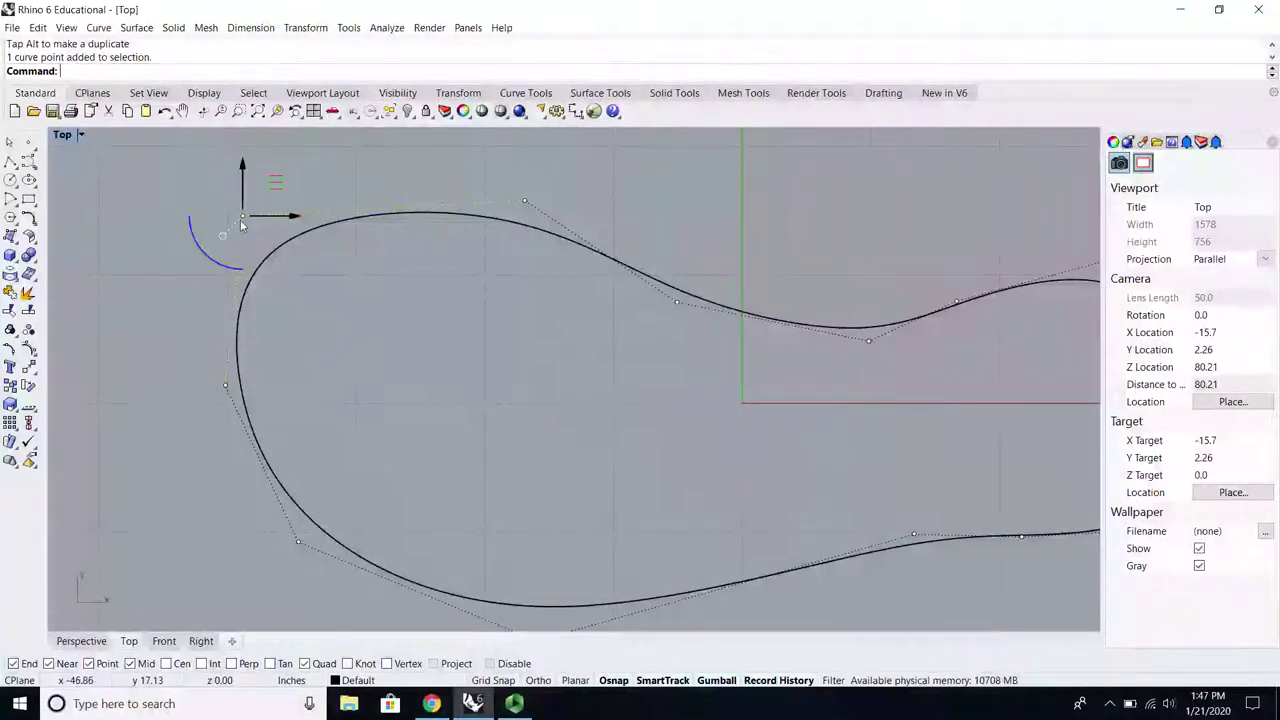
pyautogui.scroll(2, 243, 225)
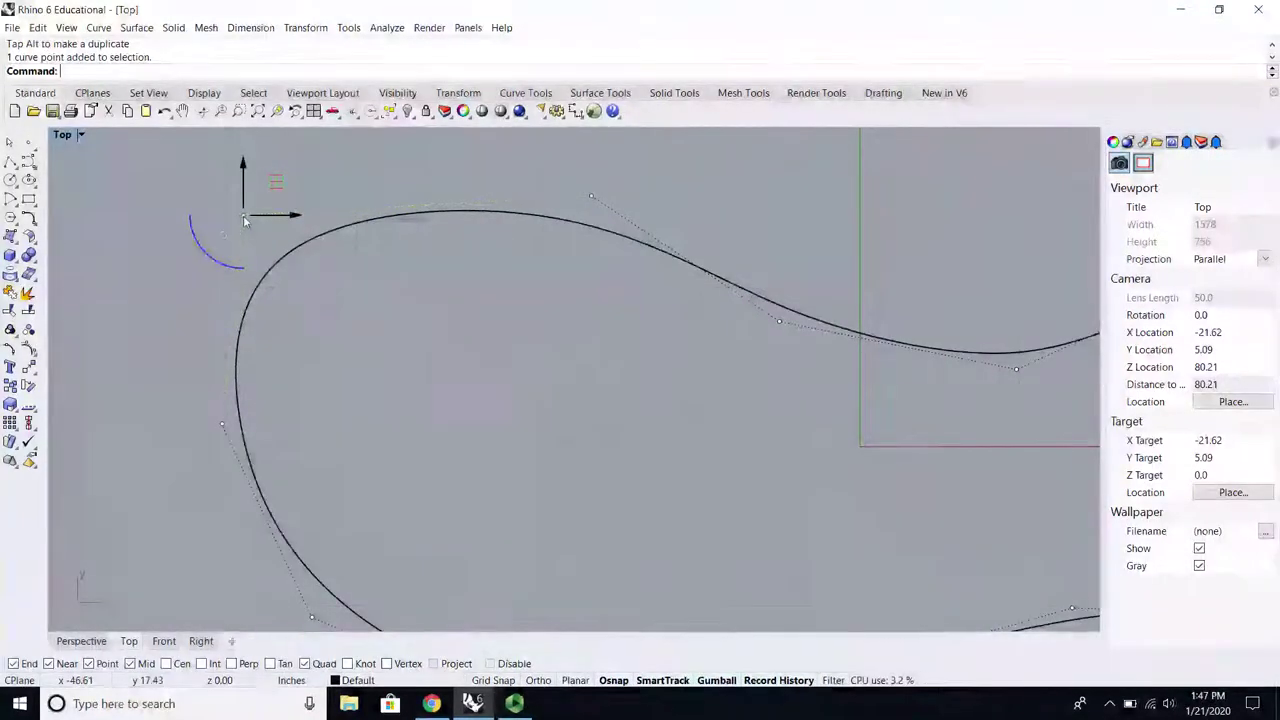
pyautogui.click(513, 704)
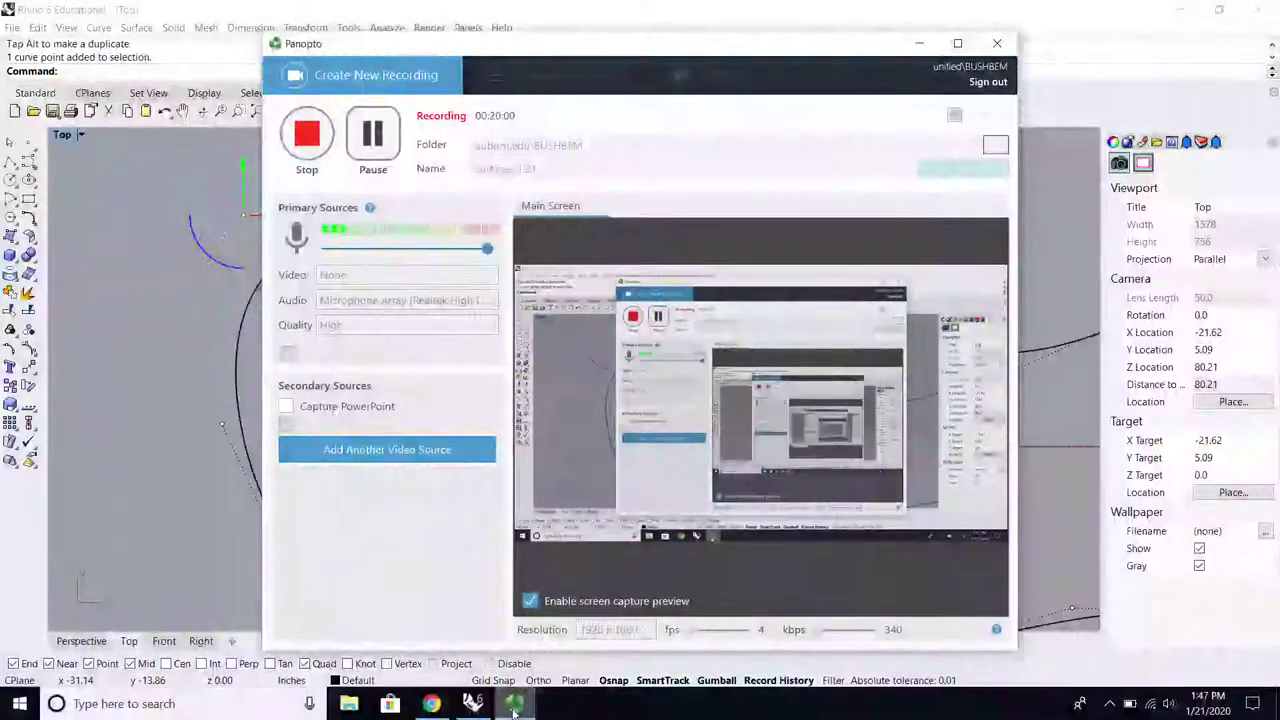
pyautogui.click(513, 704)
# Step: Slightly increase the weight of the control point at the wide end's upper corner
pyautogui.click(38, 27)
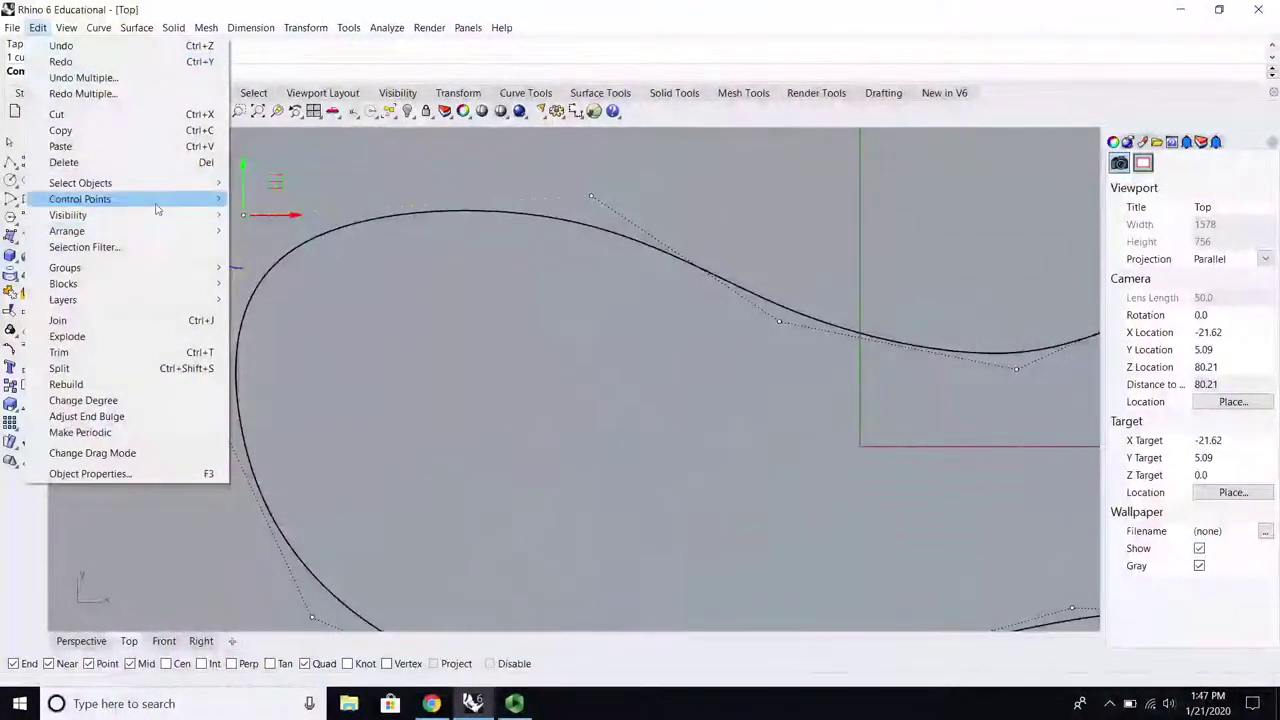
pyautogui.moveTo(157, 205)
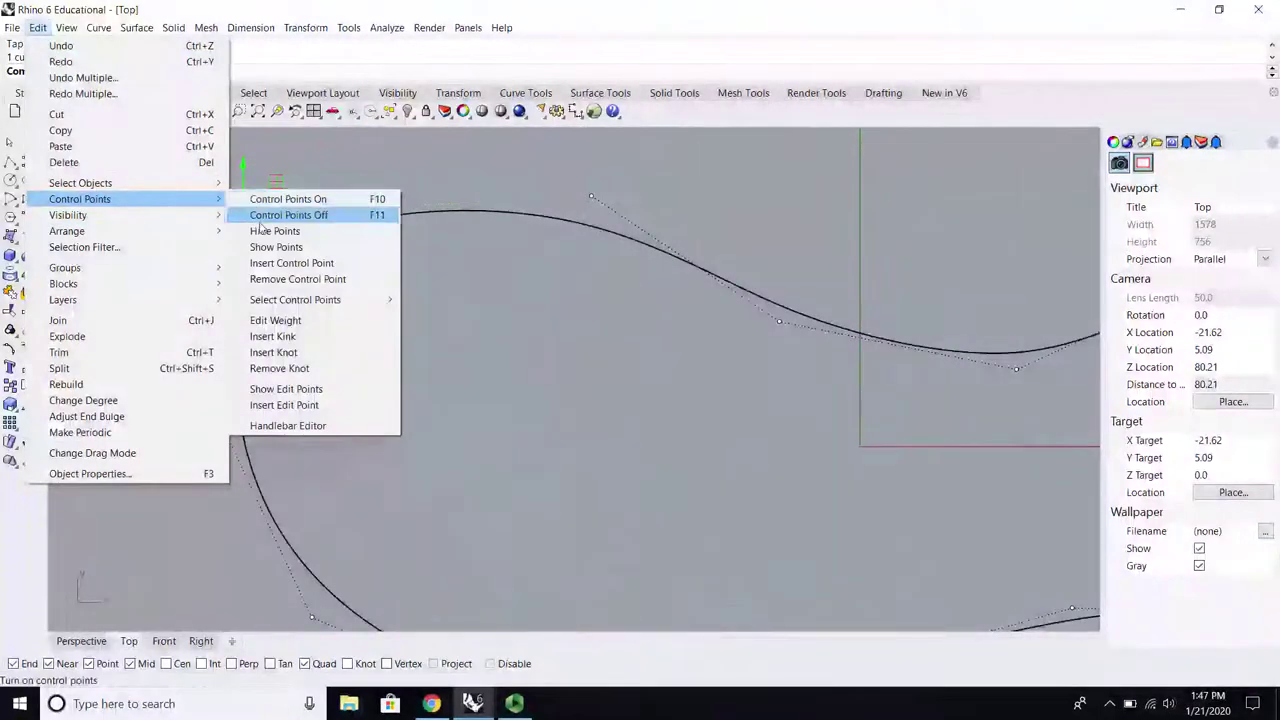
pyautogui.click(275, 320)
pyautogui.moveTo(640, 320); pyautogui.dragTo(691, 326)
pyautogui.moveTo(690, 327); pyautogui.dragTo(648, 333)
pyautogui.click(590, 393)
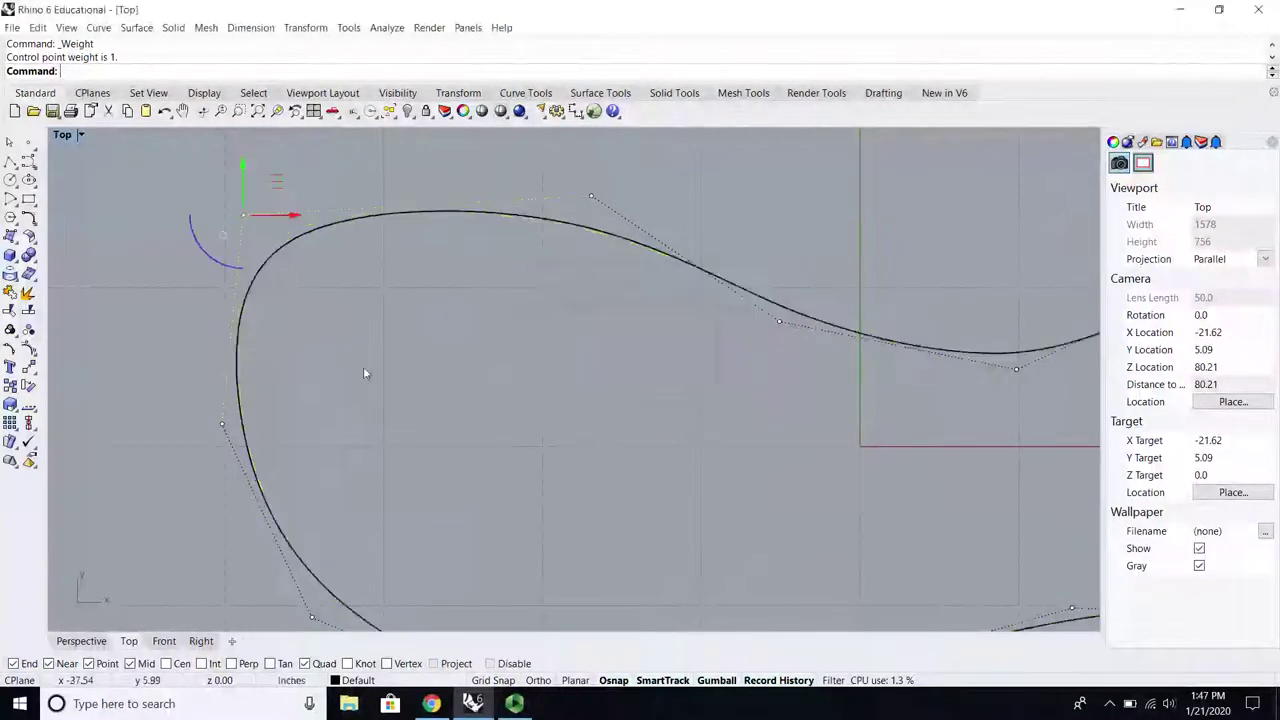
pyautogui.click(363, 366)
# Step: Turn off the sole curve's control points and switch to a maximized Front viewport framed on the sole
pyautogui.scroll(-8, 279, 332)
pyautogui.moveTo(404, 402); pyautogui.dragTo(369, 388, button='right')
pyautogui.scroll(3, 314, 323)
pyautogui.moveTo(314, 323); pyautogui.dragTo(384, 342, button='right')
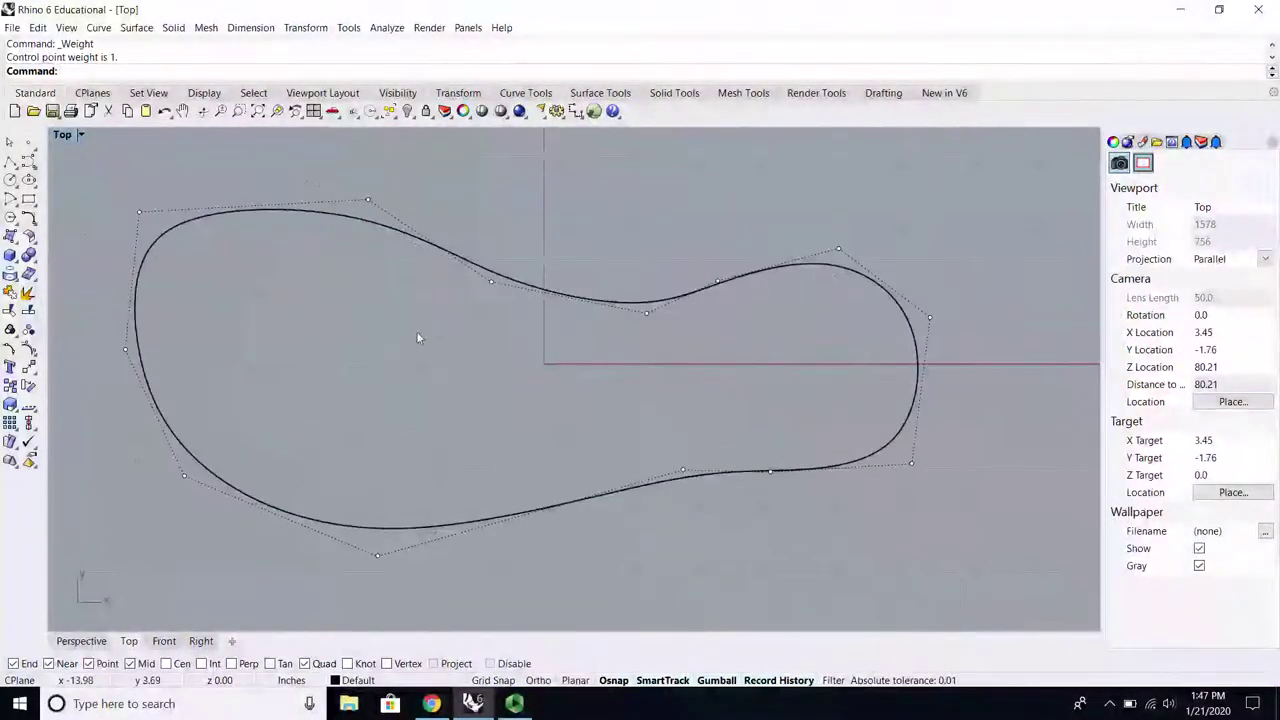
pyautogui.rightClick(29, 349)
pyautogui.doubleClick(62, 135)
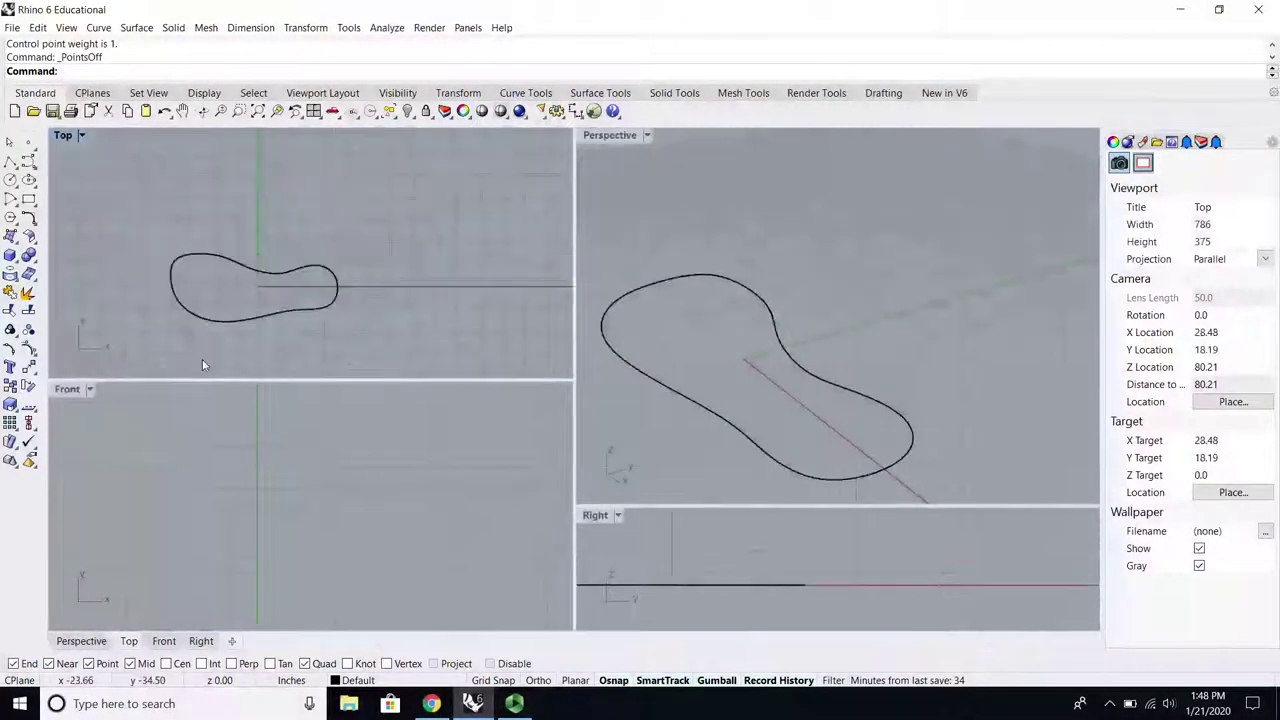
pyautogui.doubleClick(62, 391)
pyautogui.scroll(-5, 282, 402)
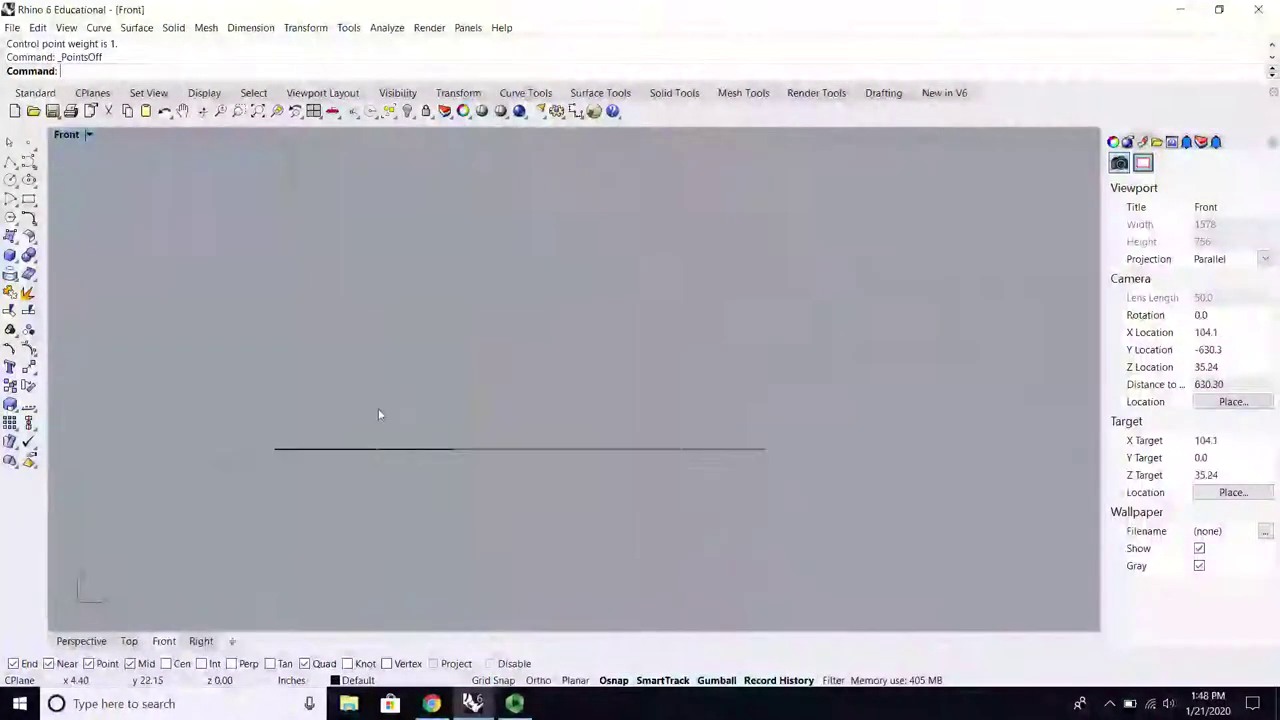
pyautogui.scroll(2, 310, 452)
pyautogui.moveTo(335, 451); pyautogui.dragTo(377, 453, button='right')
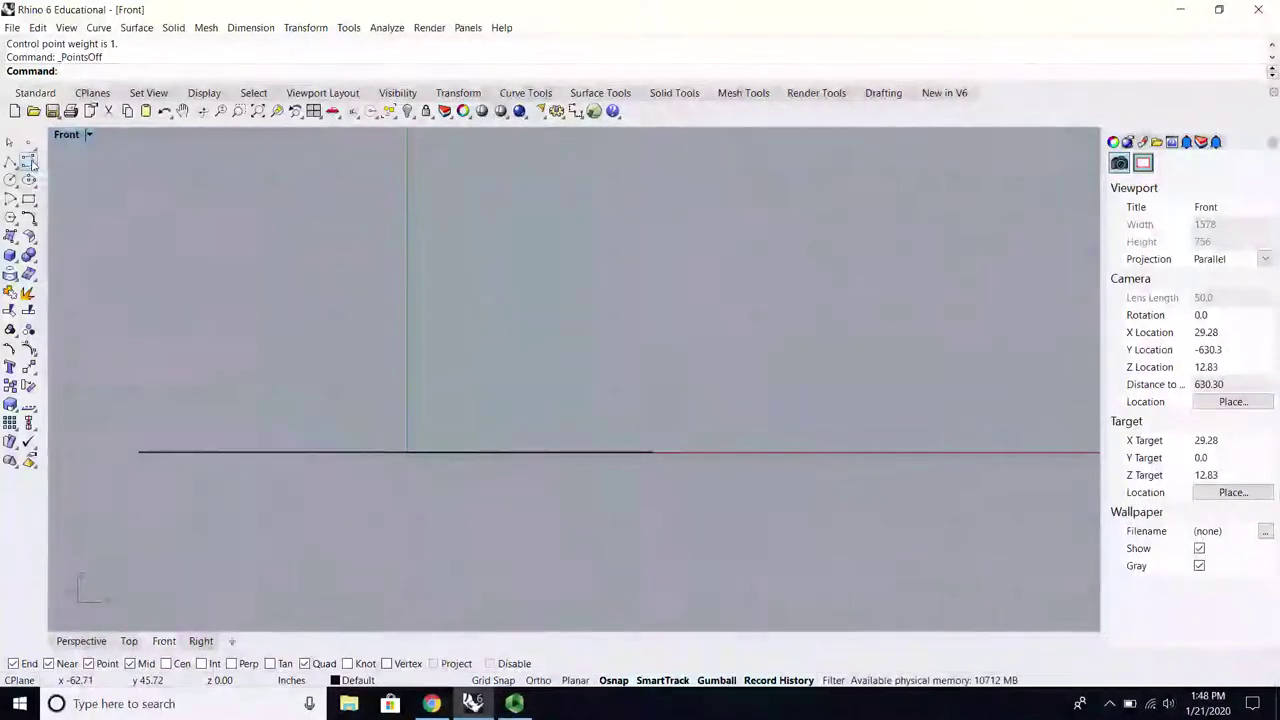
# Step: Draw a degree-3 control point curve from the sole's toe end, rounding over the toe and sweeping up along the instep to the ankle
pyautogui.click(30, 163)
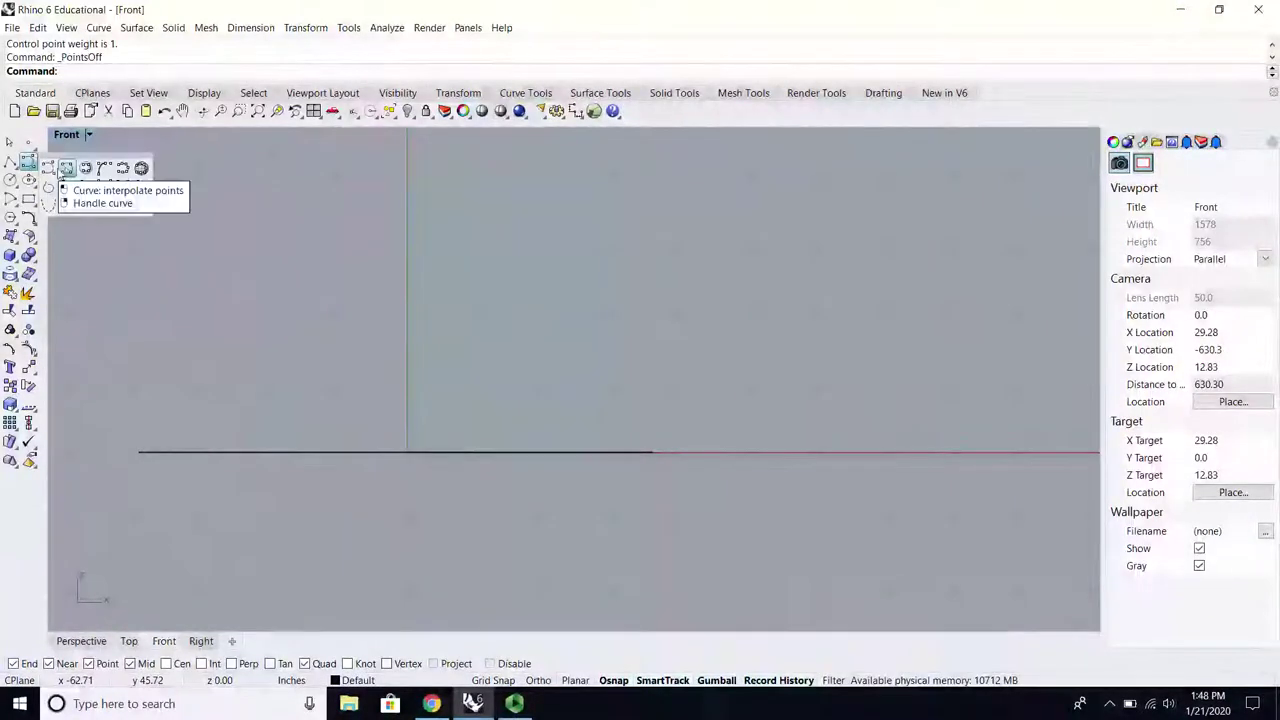
pyautogui.click(66, 168)
pyautogui.click(140, 452)
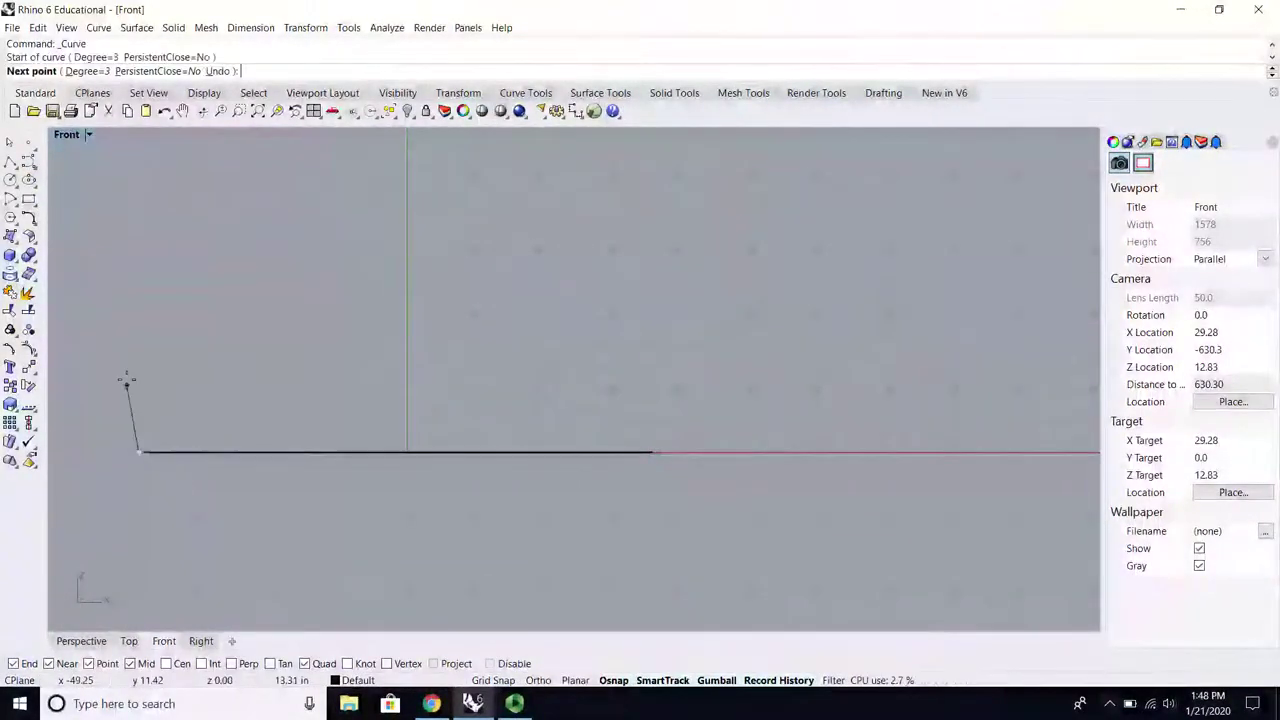
pyautogui.click(121, 396)
pyautogui.click(126, 355)
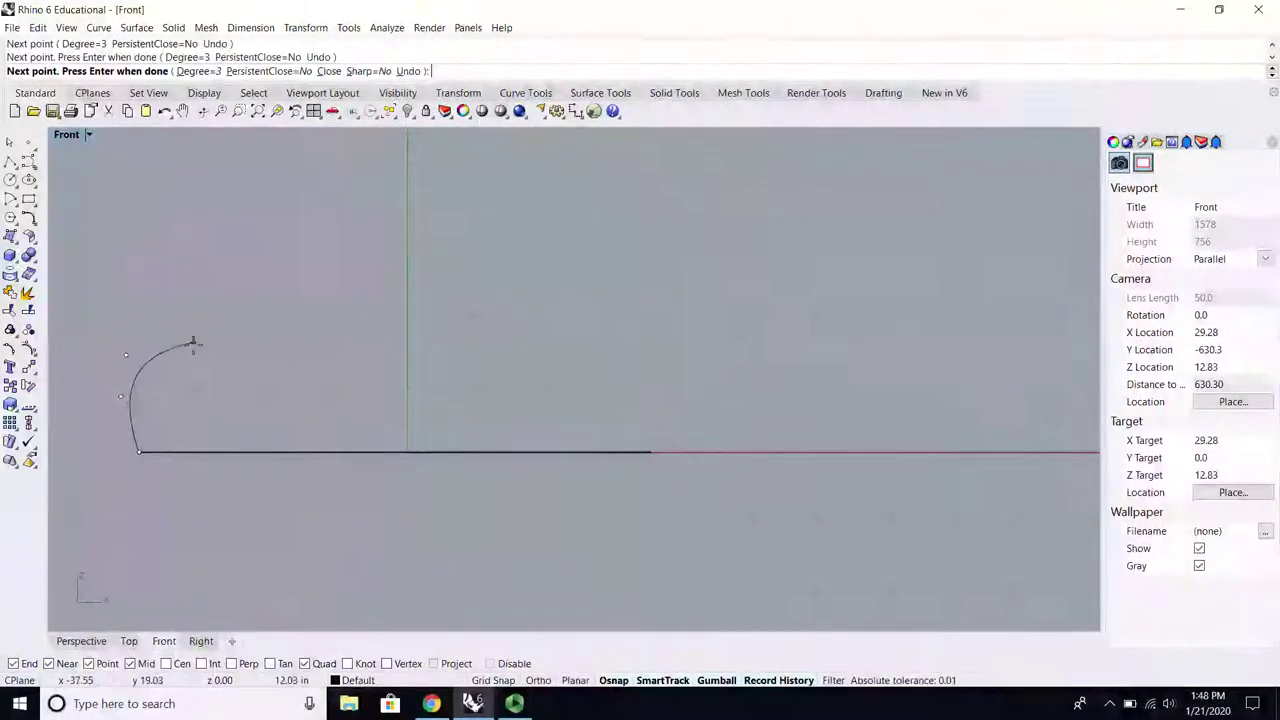
pyautogui.click(187, 336)
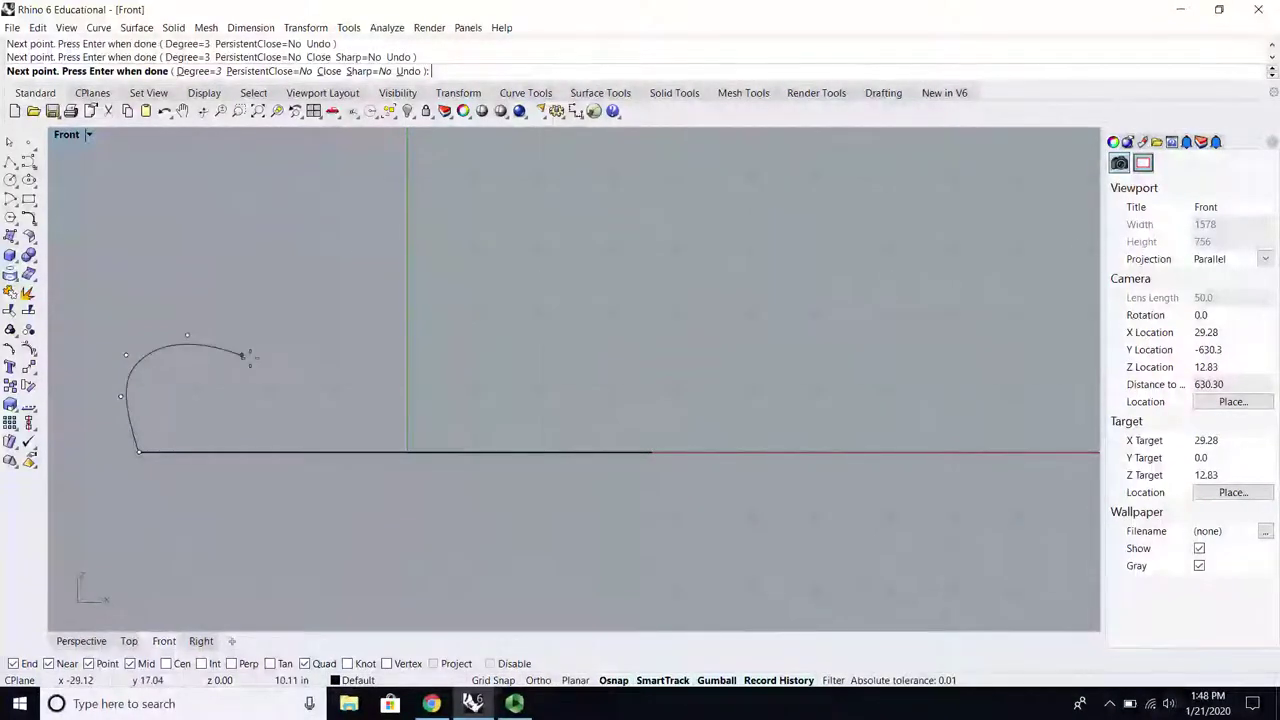
pyautogui.click(431, 284)
pyautogui.moveTo(446, 258); pyautogui.dragTo(416, 325, button='right')
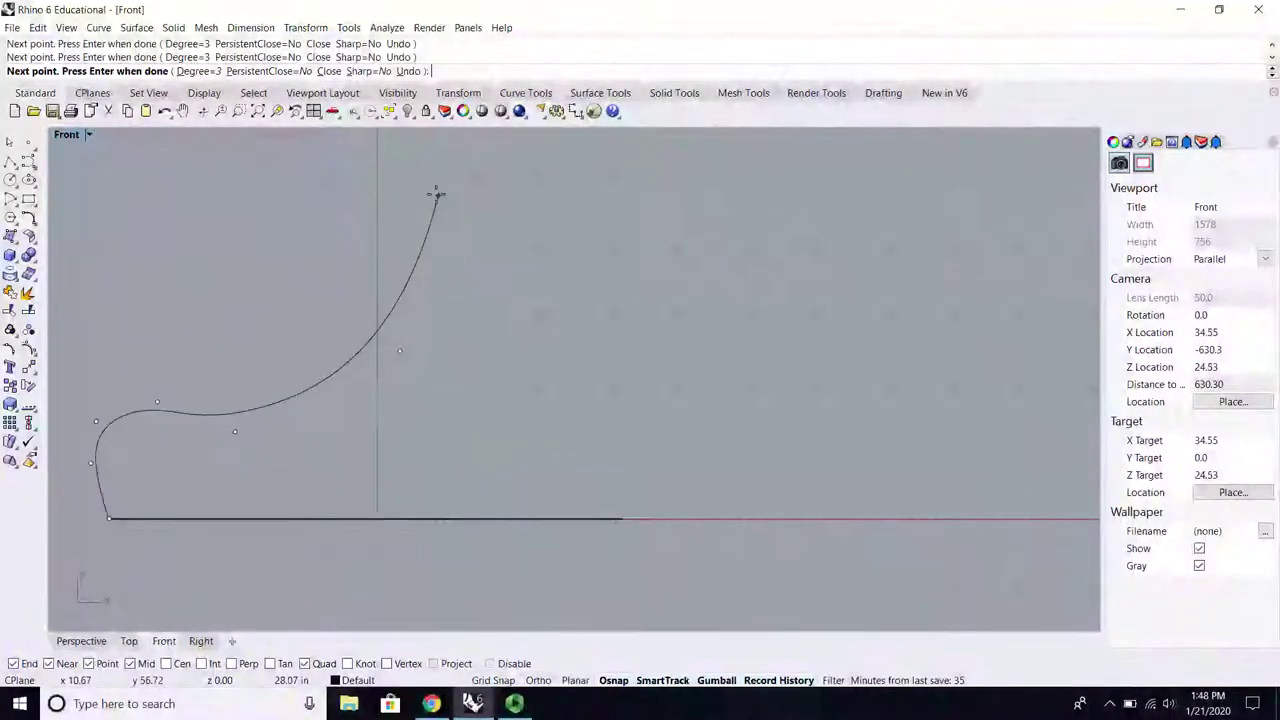
pyautogui.click(454, 237)
pyautogui.press('Return')
# Step: Draw a second control point curve from the sole's heel end, bulging outward and rising to about 49 inches at the ankle
pyautogui.press('Return')
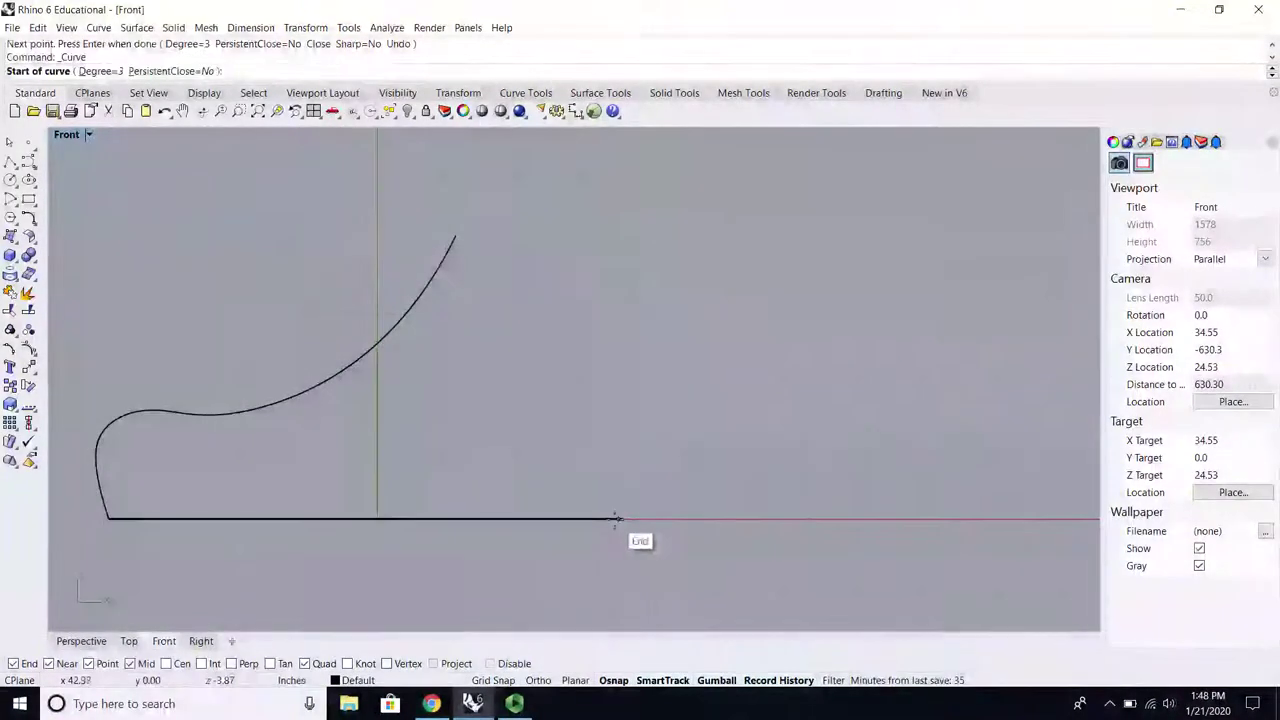
pyautogui.click(621, 517)
pyautogui.click(665, 464)
pyautogui.click(655, 338)
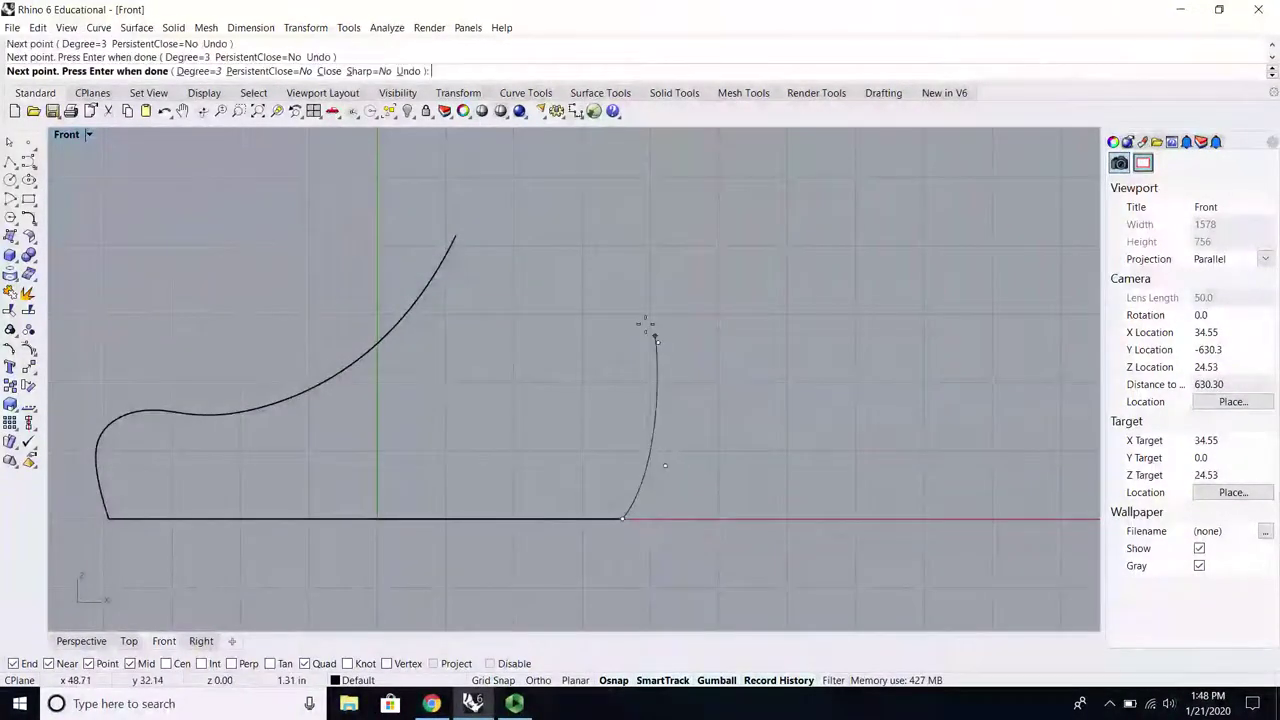
pyautogui.click(595, 305)
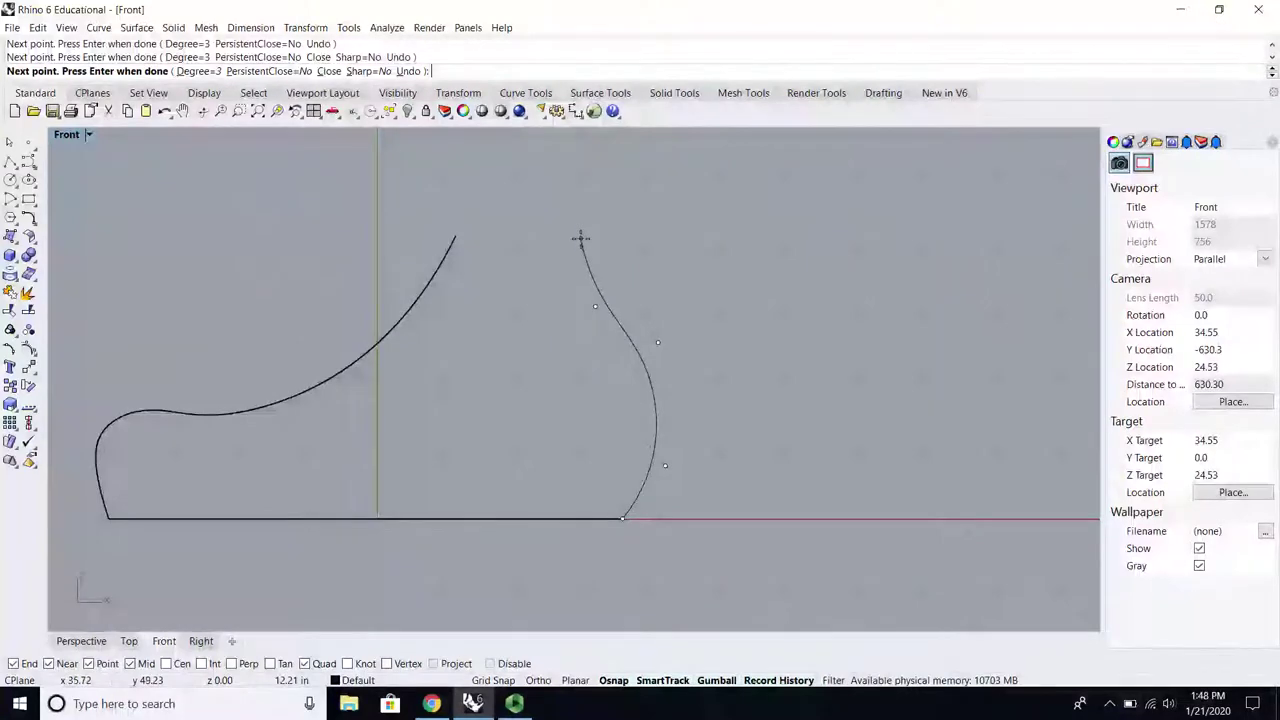
pyautogui.press('Return')
# Step: Turn on the front profile's control points and shift its two instep points together slightly up and toward the toe
pyautogui.moveTo(514, 354); pyautogui.dragTo(608, 350, button='right')
pyautogui.click(503, 304)
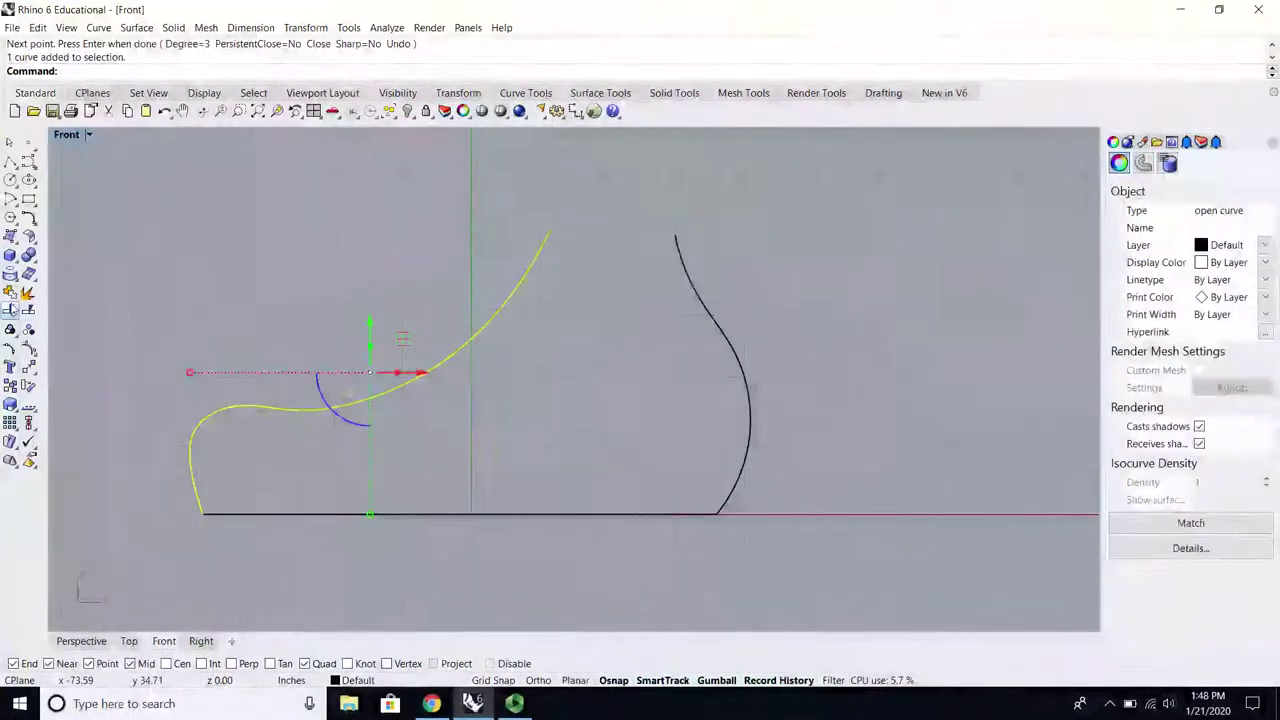
pyautogui.click(26, 347)
pyautogui.moveTo(577, 381); pyautogui.dragTo(401, 344)
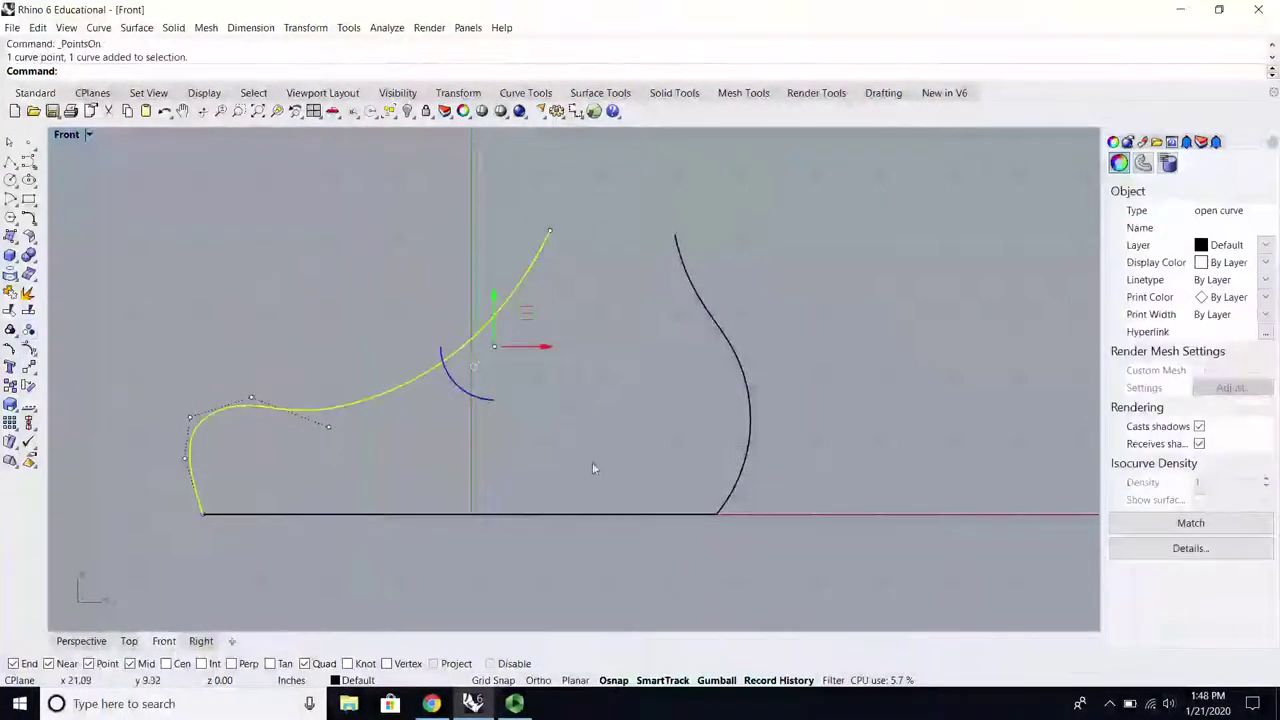
pyautogui.moveTo(592, 465); pyautogui.dragTo(291, 338)
pyautogui.moveTo(494, 346)
pyautogui.mouseDown()
pyautogui.moveTo(456, 324)
pyautogui.moveTo(475, 336)
pyautogui.mouseUp()
# Step: Move the front profile's top end point up and toward the toe, and the point below it down and toward the heel
pyautogui.click(571, 342)
pyautogui.moveTo(575, 300); pyautogui.dragTo(509, 218)
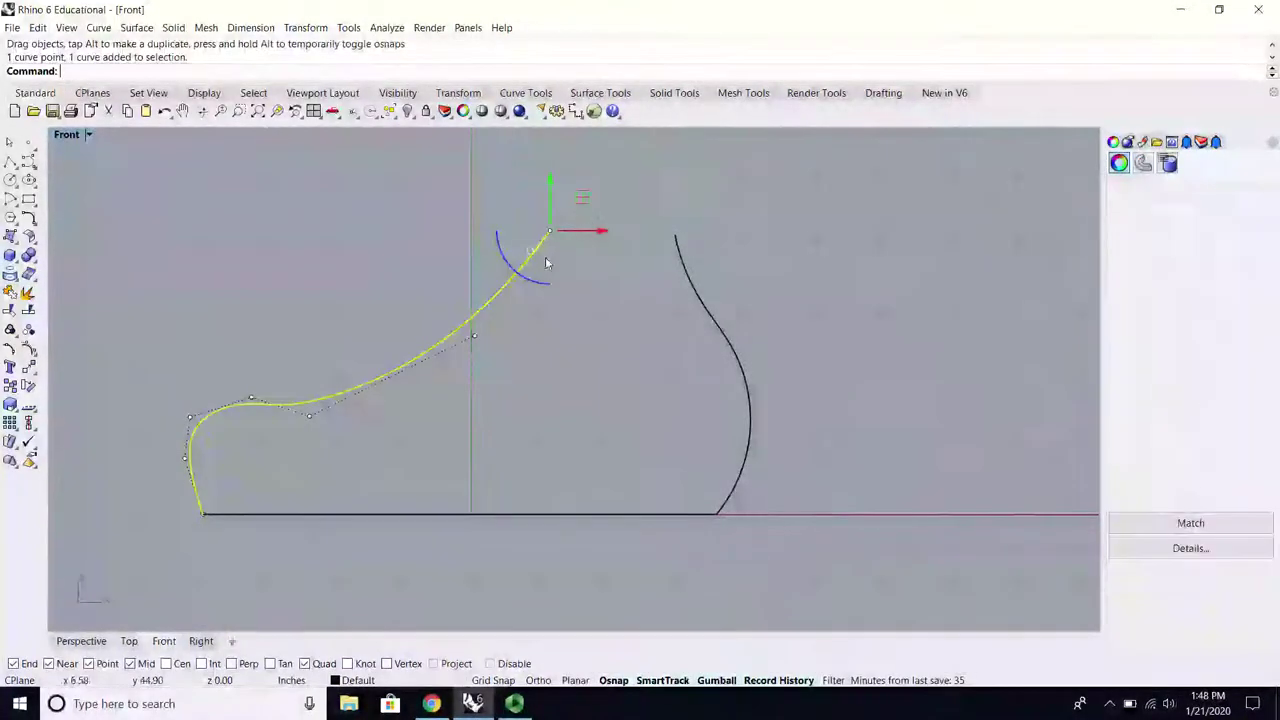
pyautogui.moveTo(583, 197); pyautogui.dragTo(540, 181)
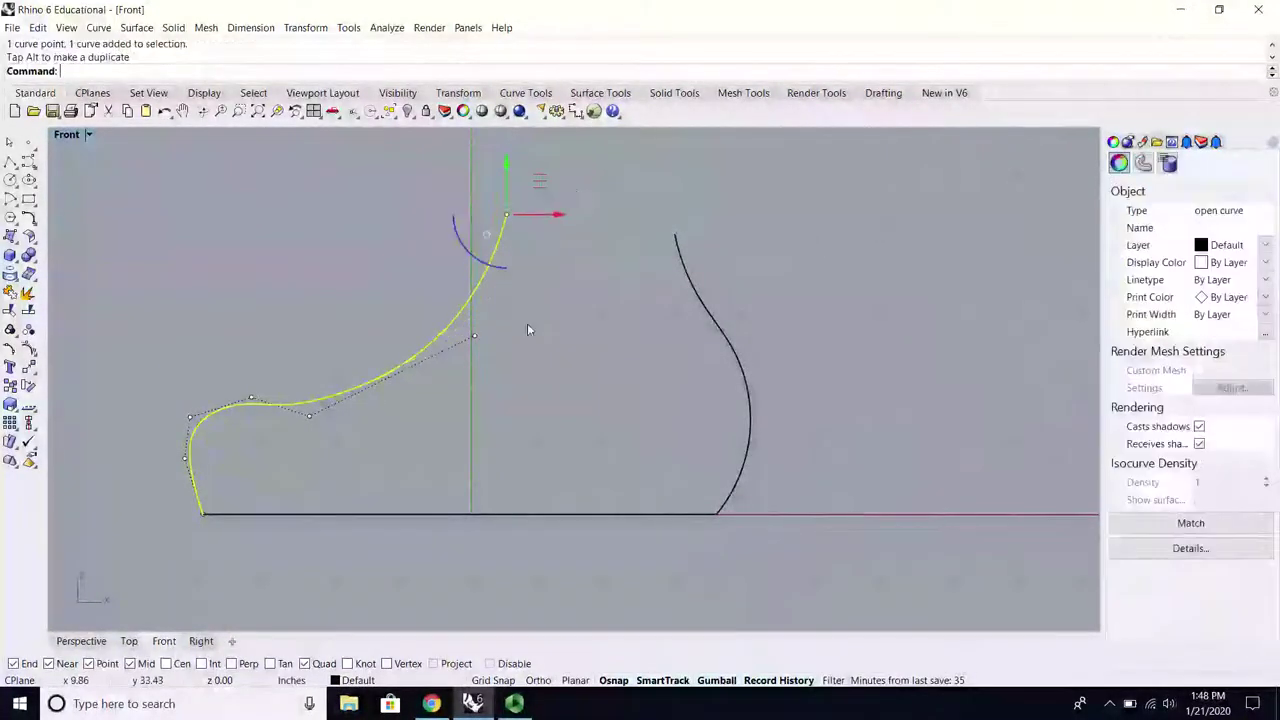
pyautogui.moveTo(527, 322); pyautogui.dragTo(446, 352)
pyautogui.click(511, 322)
pyautogui.moveTo(511, 322); pyautogui.dragTo(463, 347)
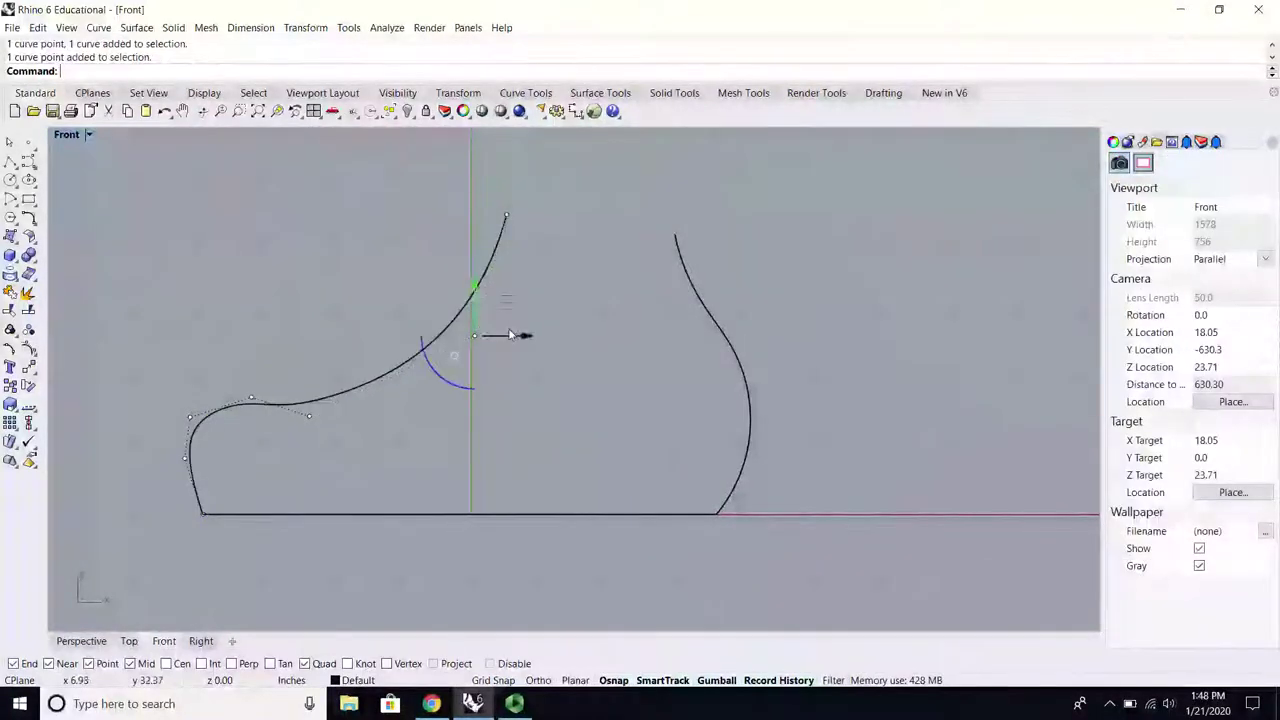
pyautogui.moveTo(507, 300); pyautogui.dragTo(533, 314)
# Step: Delete the front profile's upper toe control point, raise the remaining toe point, and pull its neighbour down toward the toe
pyautogui.scroll(2, 195, 462)
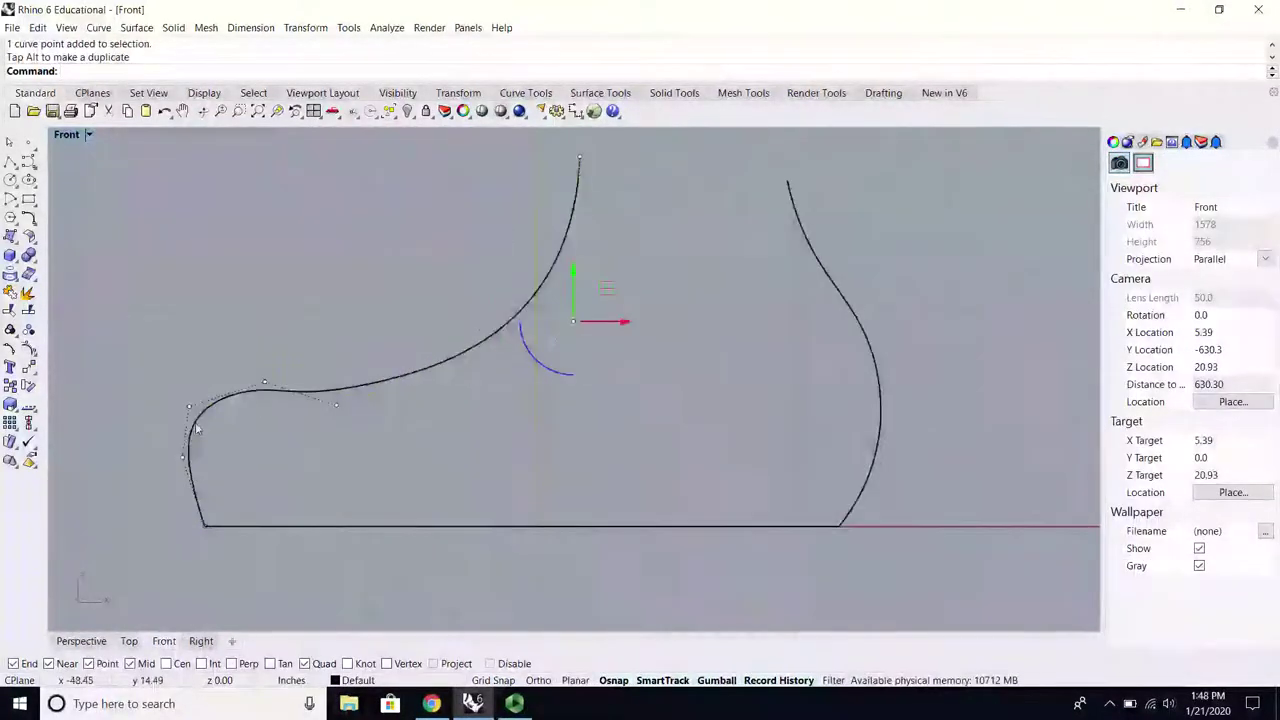
pyautogui.click(190, 408)
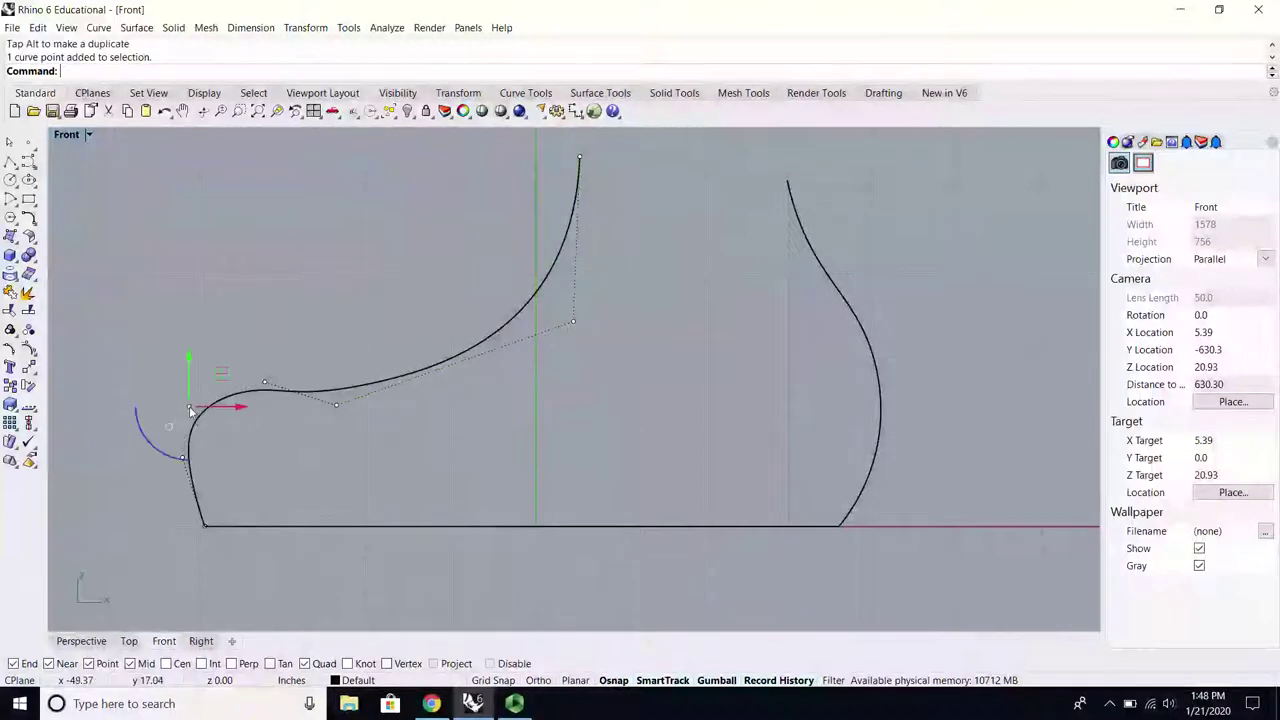
pyautogui.press('Delete')
pyautogui.click(183, 457)
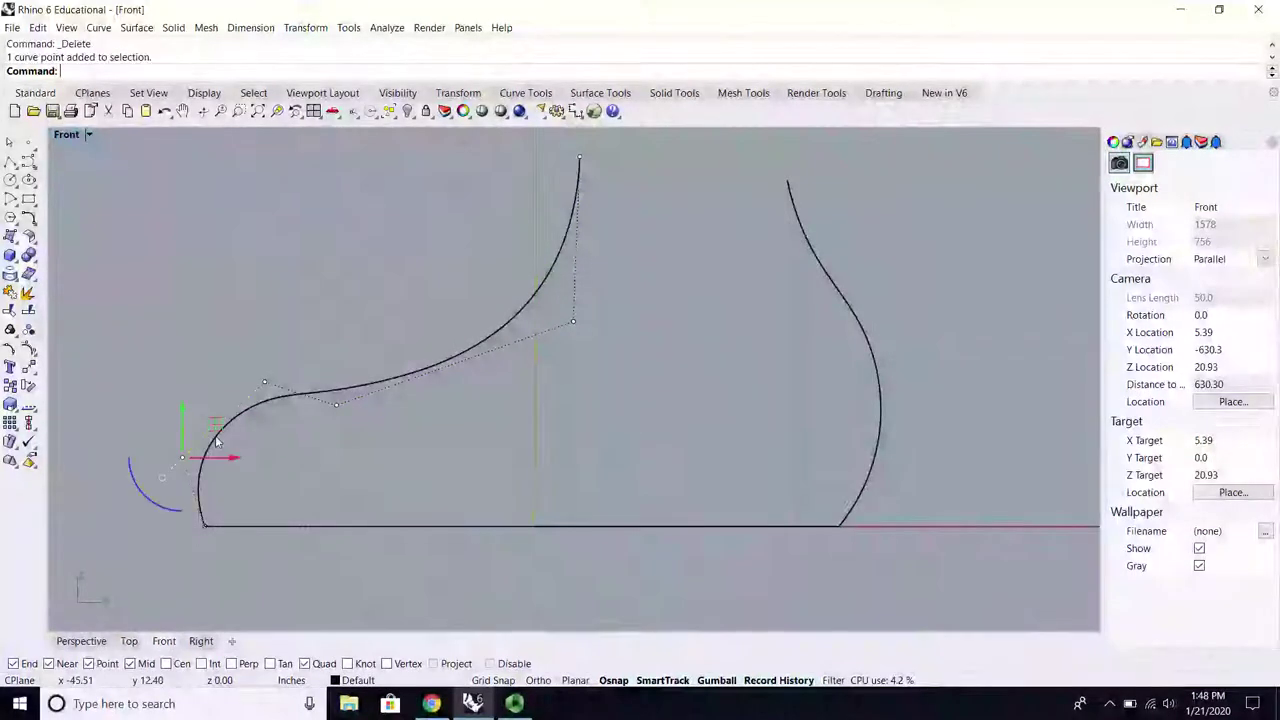
pyautogui.moveTo(212, 422); pyautogui.dragTo(175, 372)
pyautogui.moveTo(240, 335); pyautogui.dragTo(239, 334)
pyautogui.moveTo(265, 382); pyautogui.dragTo(235, 398)
# Step: Lower the front profile's three control points around the toe together to flatten the toe area
pyautogui.scroll(-6, 355, 365)
pyautogui.moveTo(388, 384); pyautogui.dragTo(393, 400, button='right')
pyautogui.scroll(2, 345, 415)
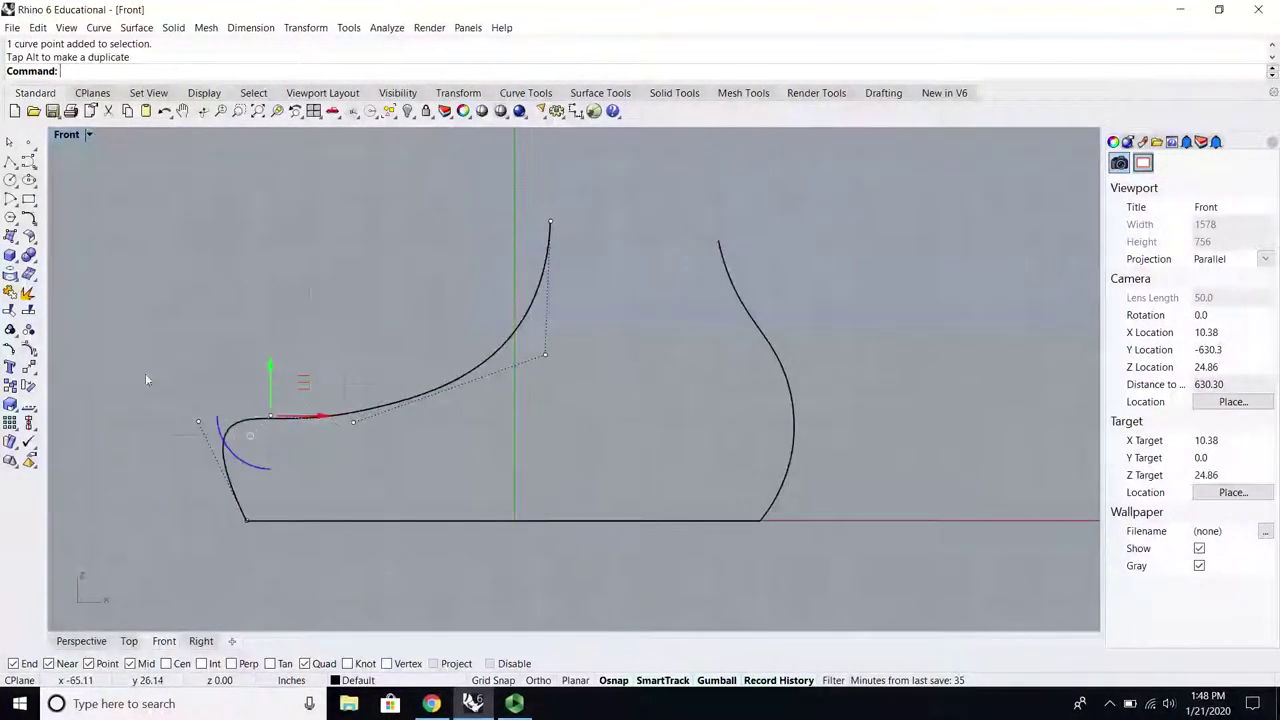
pyautogui.moveTo(145, 379); pyautogui.dragTo(371, 444)
pyautogui.moveTo(309, 389); pyautogui.dragTo(314, 420)
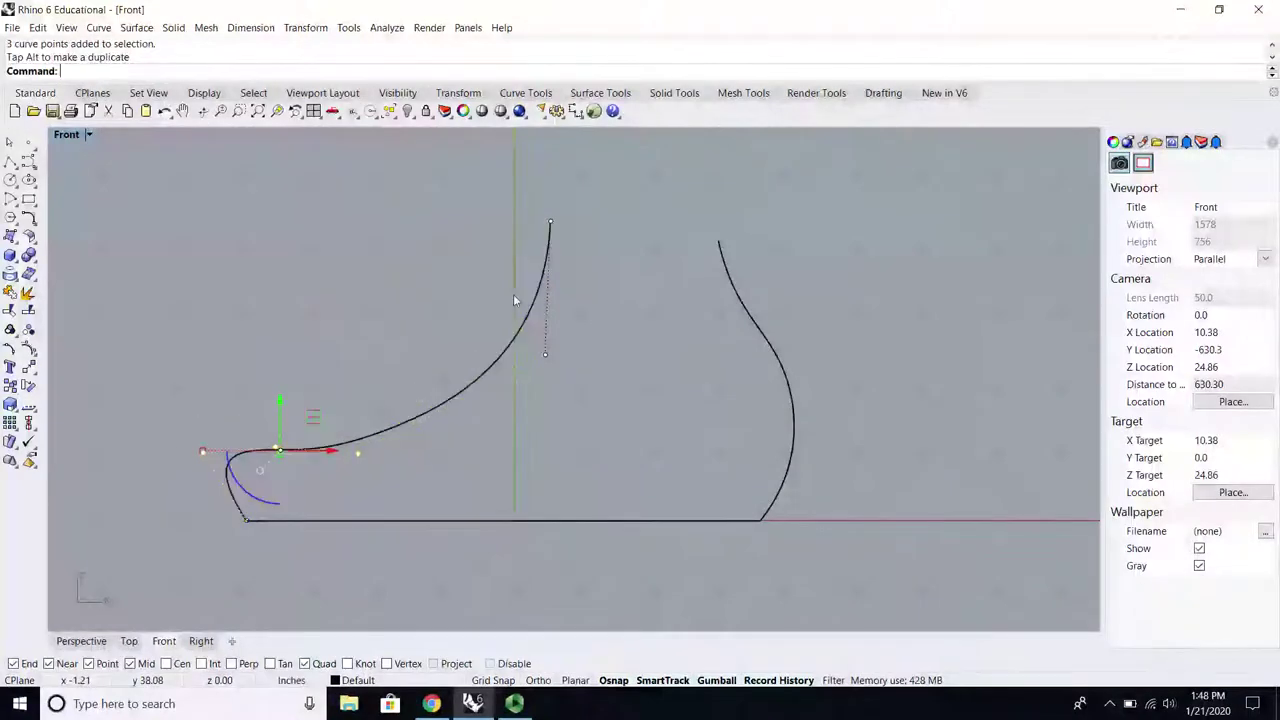
# Step: Turn on the heel profile's control points and lower its upper three points together
pyautogui.click(745, 352)
pyautogui.press('F10')
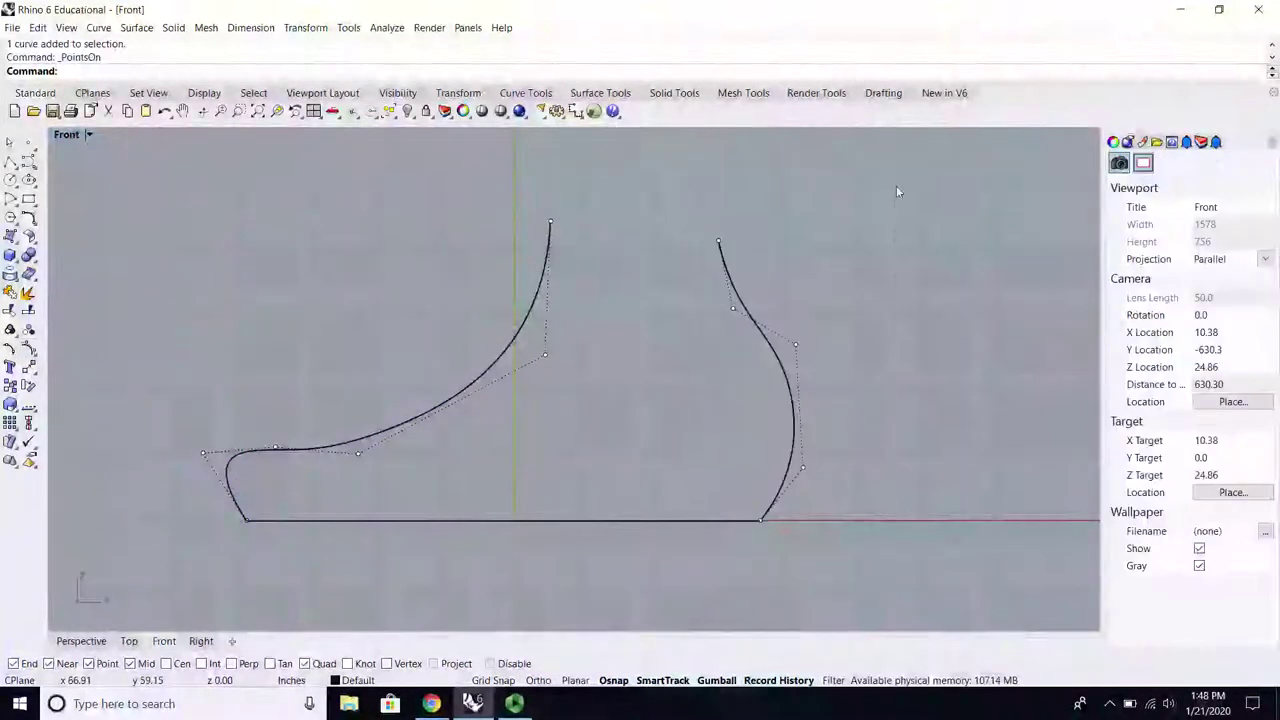
pyautogui.moveTo(896, 190); pyautogui.dragTo(714, 350)
pyautogui.moveTo(790, 260); pyautogui.dragTo(793, 294)
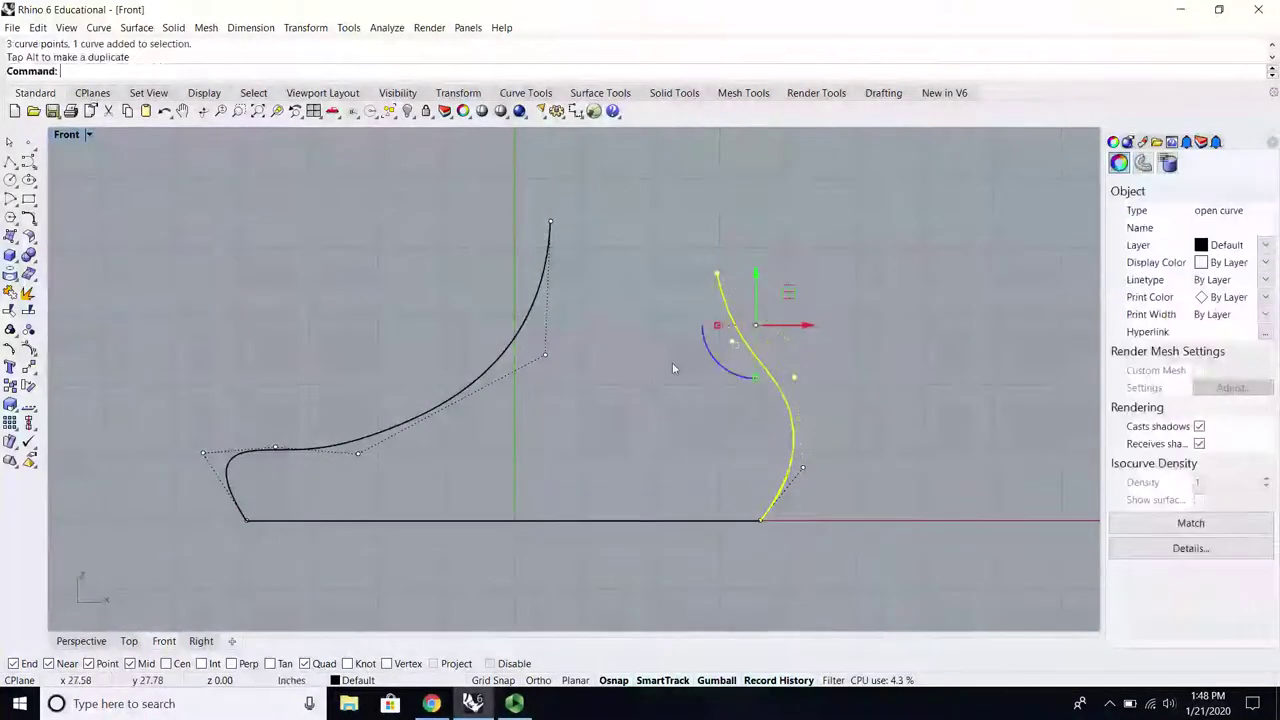
# Step: Move the front profile's top end point and the point below it slightly down and toward the heel
pyautogui.click(670, 362)
pyautogui.moveTo(583, 191)
pyautogui.mouseDown()
pyautogui.moveTo(532, 240)
pyautogui.moveTo(600, 206)
pyautogui.mouseUp()
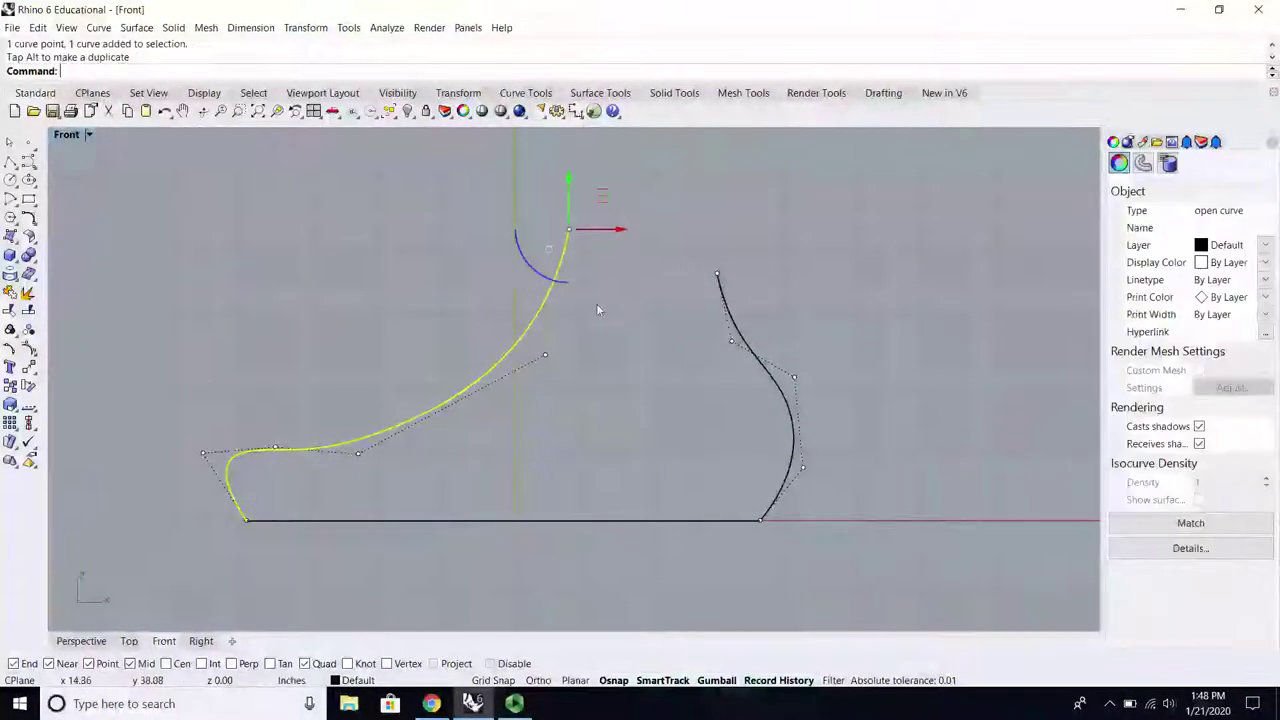
pyautogui.click(595, 309)
pyautogui.moveTo(583, 342)
pyautogui.mouseDown()
pyautogui.moveTo(513, 373)
pyautogui.moveTo(590, 345)
pyautogui.mouseUp()
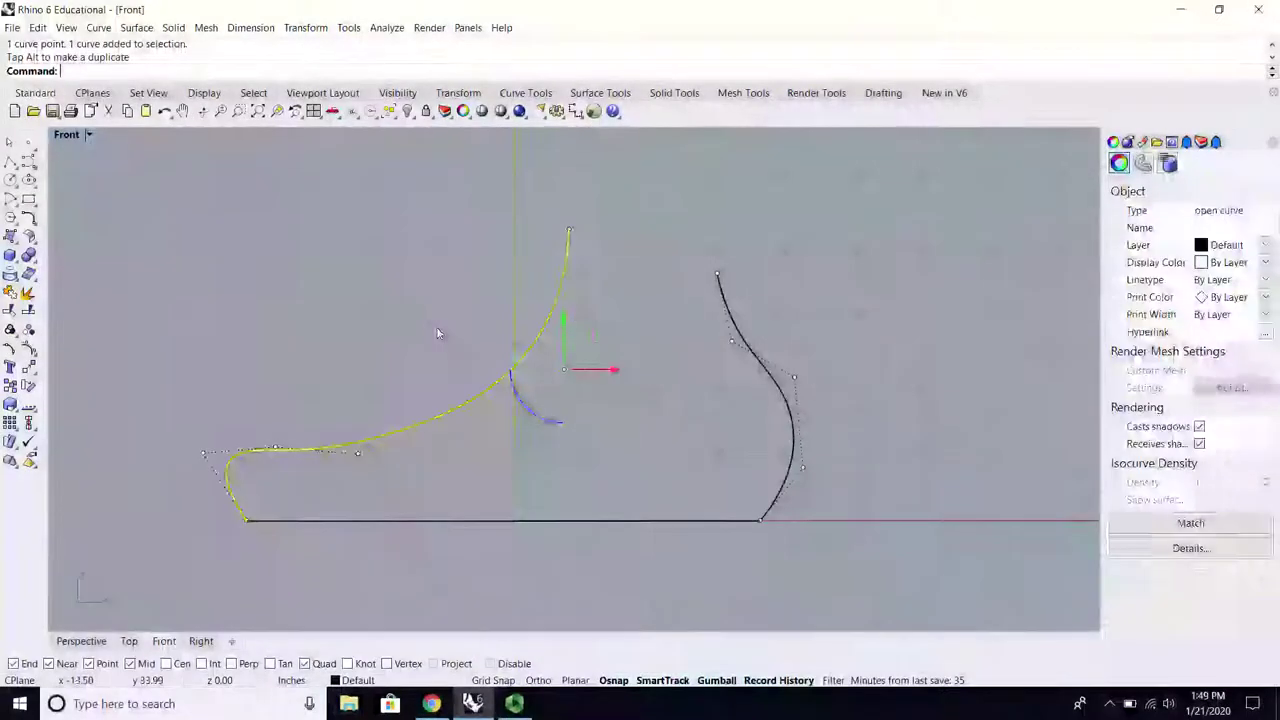
# Step: Raise the front profile's two instep control points together, slightly toward the toe, and turn off all control points
pyautogui.click(334, 354)
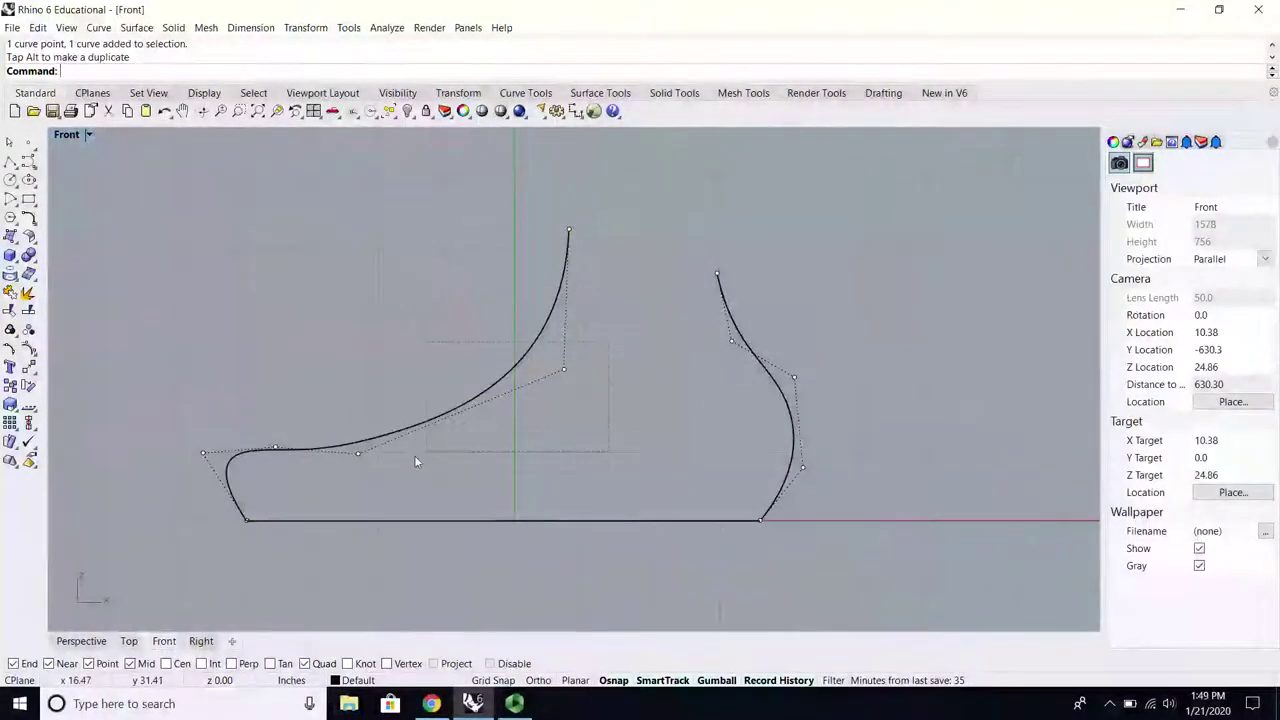
pyautogui.moveTo(415, 457); pyautogui.dragTo(335, 472)
pyautogui.moveTo(494, 374); pyautogui.dragTo(486, 353)
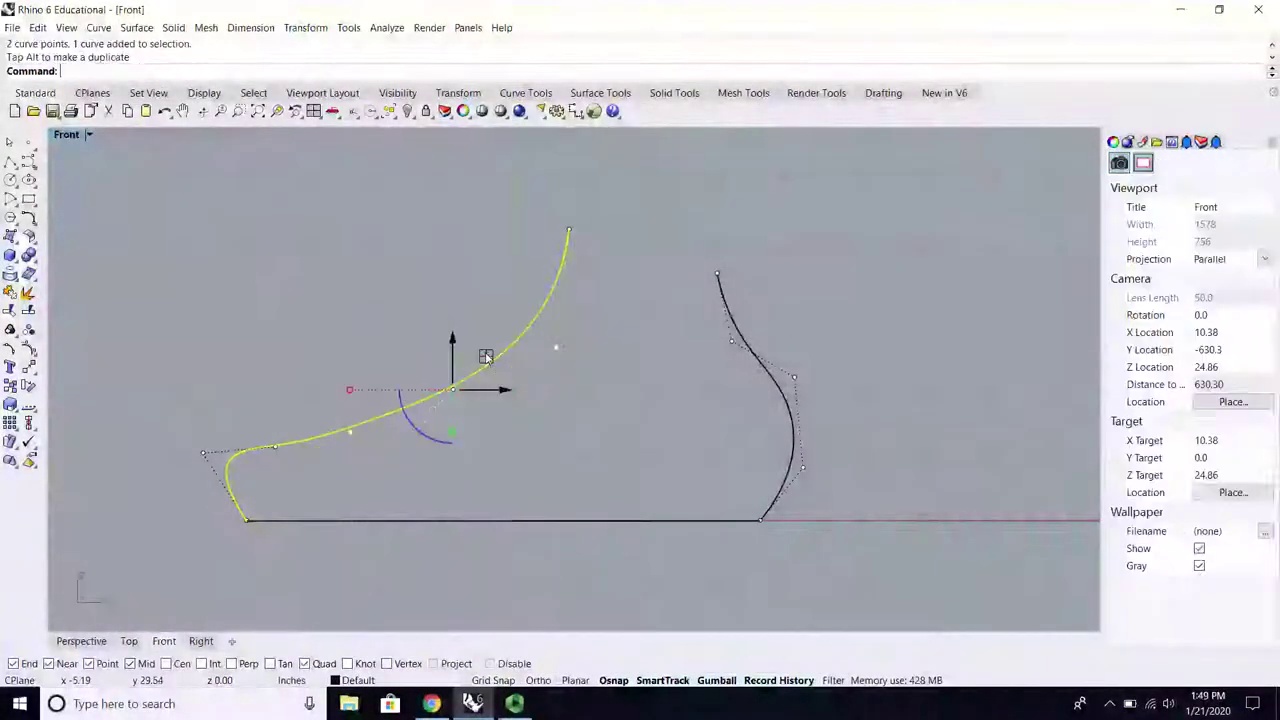
pyautogui.click(352, 331)
pyautogui.rightClick(30, 349)
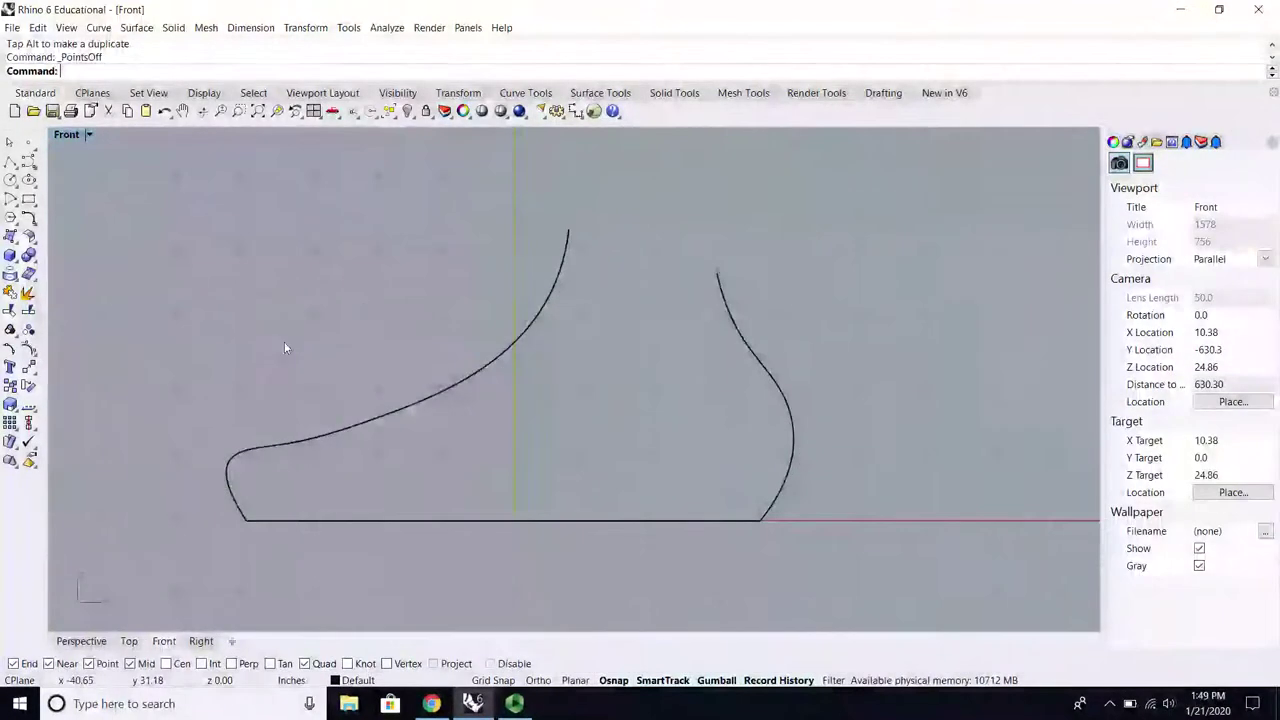
# Step: Select both side profile curves and move them straight up, clear of the sole curve
pyautogui.moveTo(812, 262); pyautogui.dragTo(440, 329)
pyautogui.scroll(-4, 503, 328)
pyautogui.moveTo(507, 329); pyautogui.dragTo(480, 379, button='right')
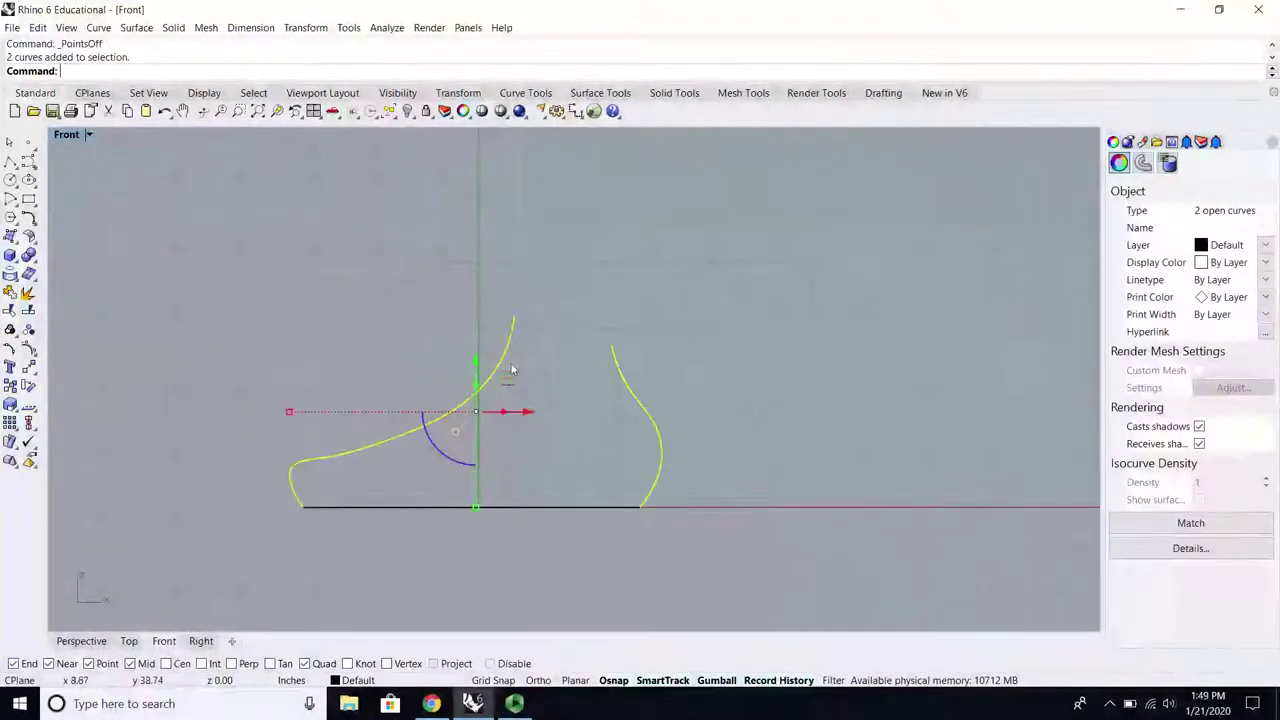
pyautogui.moveTo(510, 375); pyautogui.dragTo(518, 302)
pyautogui.scroll(2, 447, 506)
pyautogui.click(455, 524)
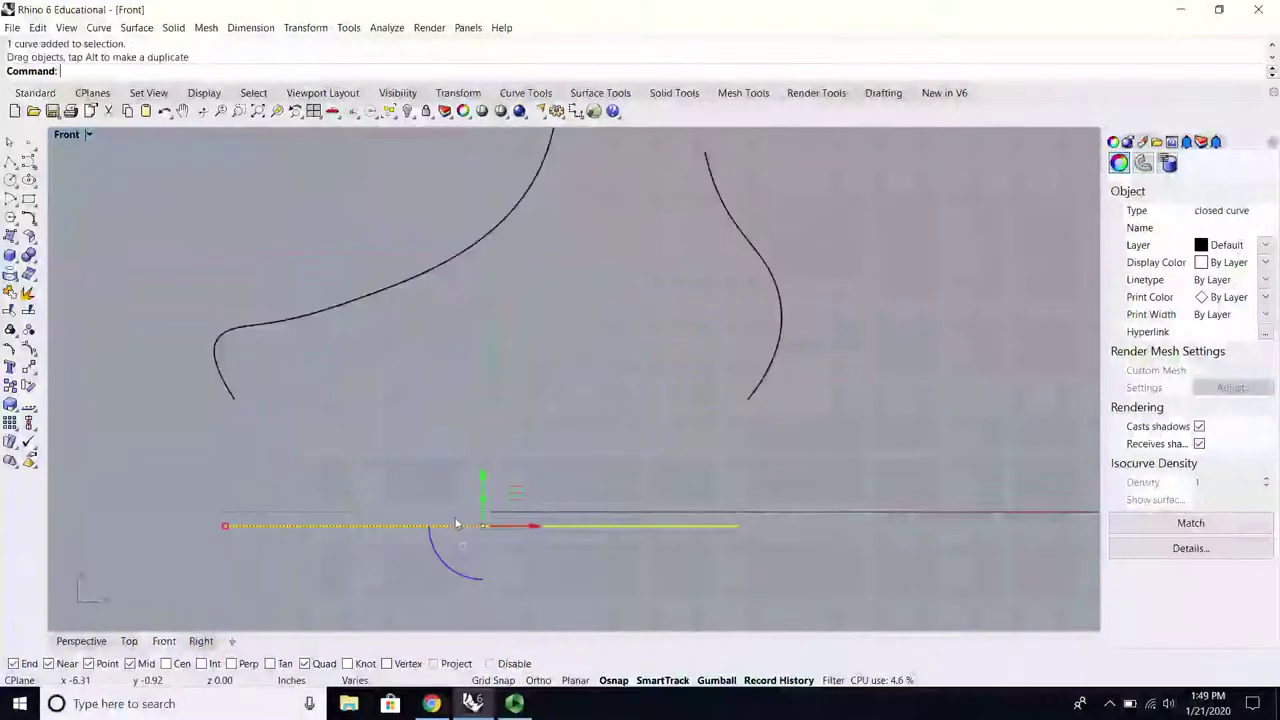
pyautogui.hotkey('ctrl', 'z')
pyautogui.click(371, 444)
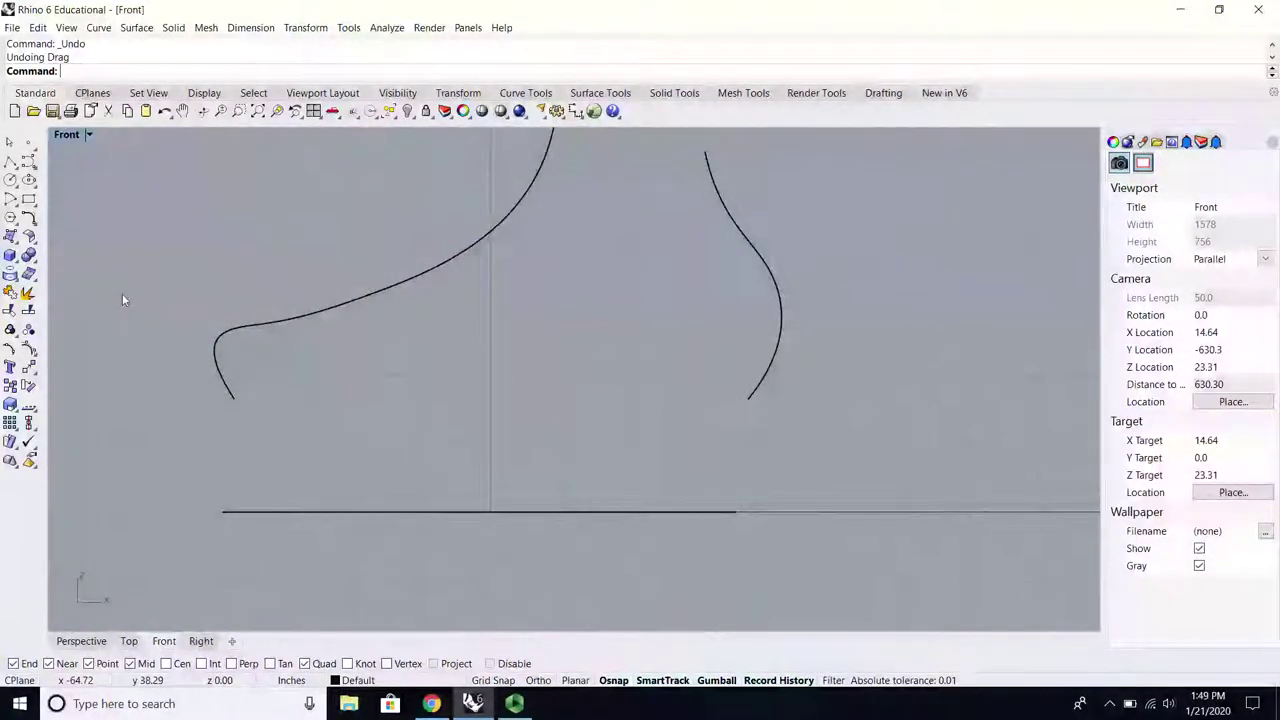
# Step: Draw a wavy interpolated curve through six points above the sole line in the front view, overhanging both ends, with its crest near the middle
pyautogui.click(27, 162)
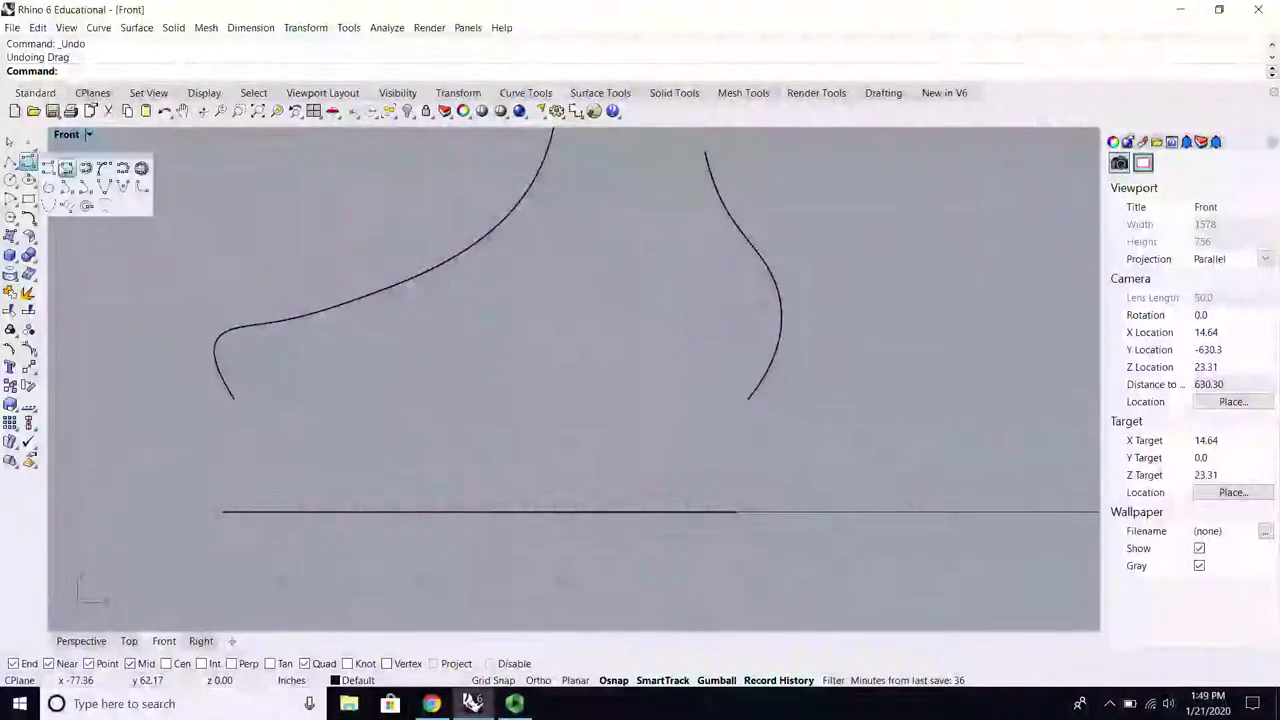
pyautogui.click(66, 168)
pyautogui.scroll(2, 270, 491)
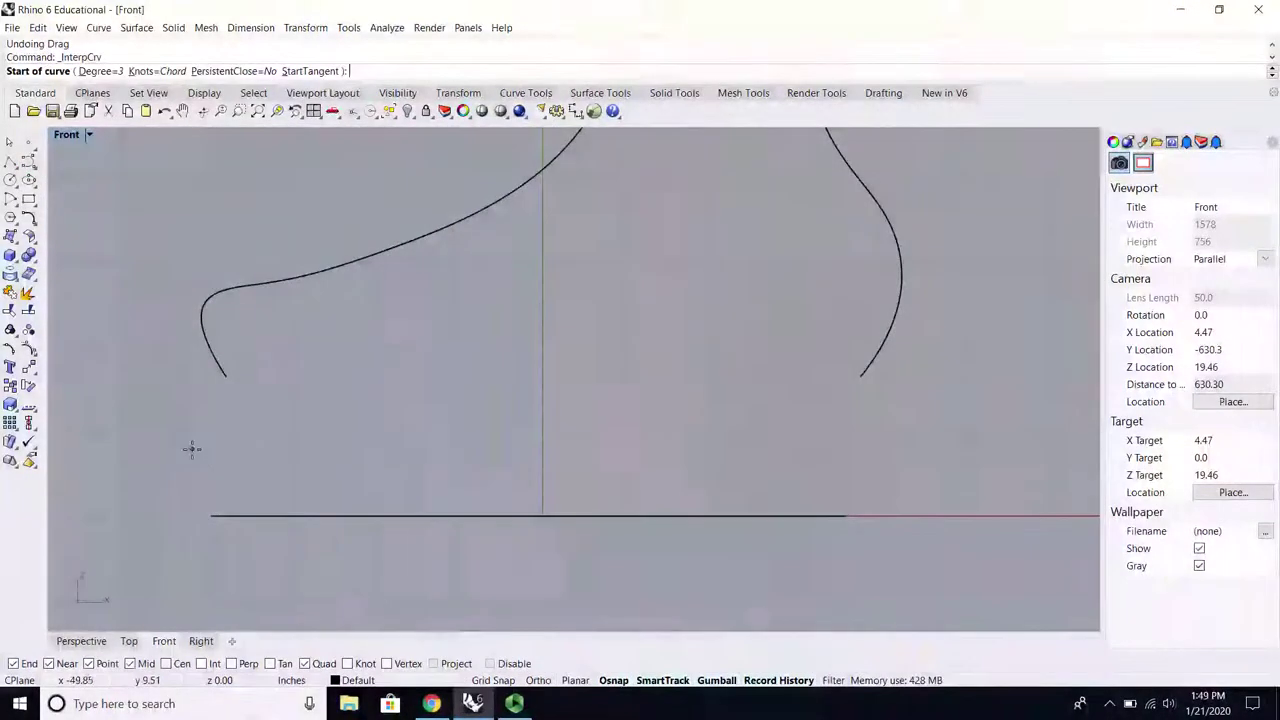
pyautogui.click(195, 441)
pyautogui.click(318, 488)
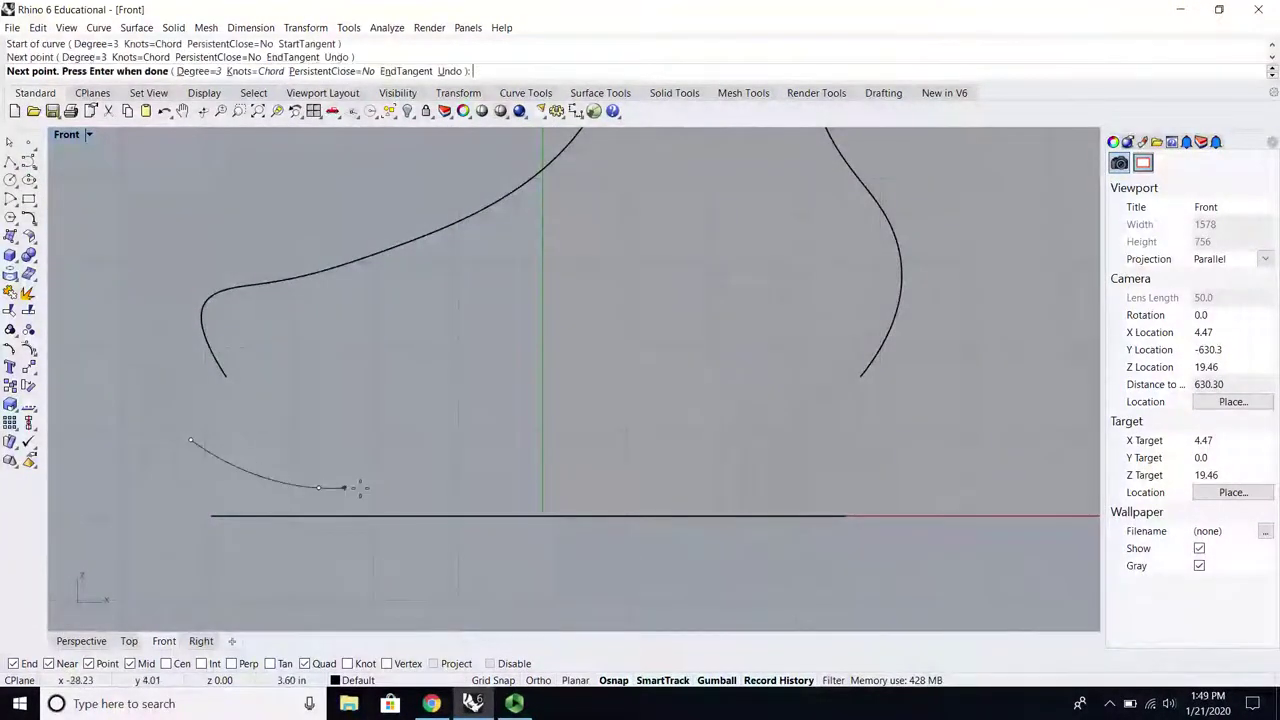
pyautogui.click(429, 490)
pyautogui.click(585, 457)
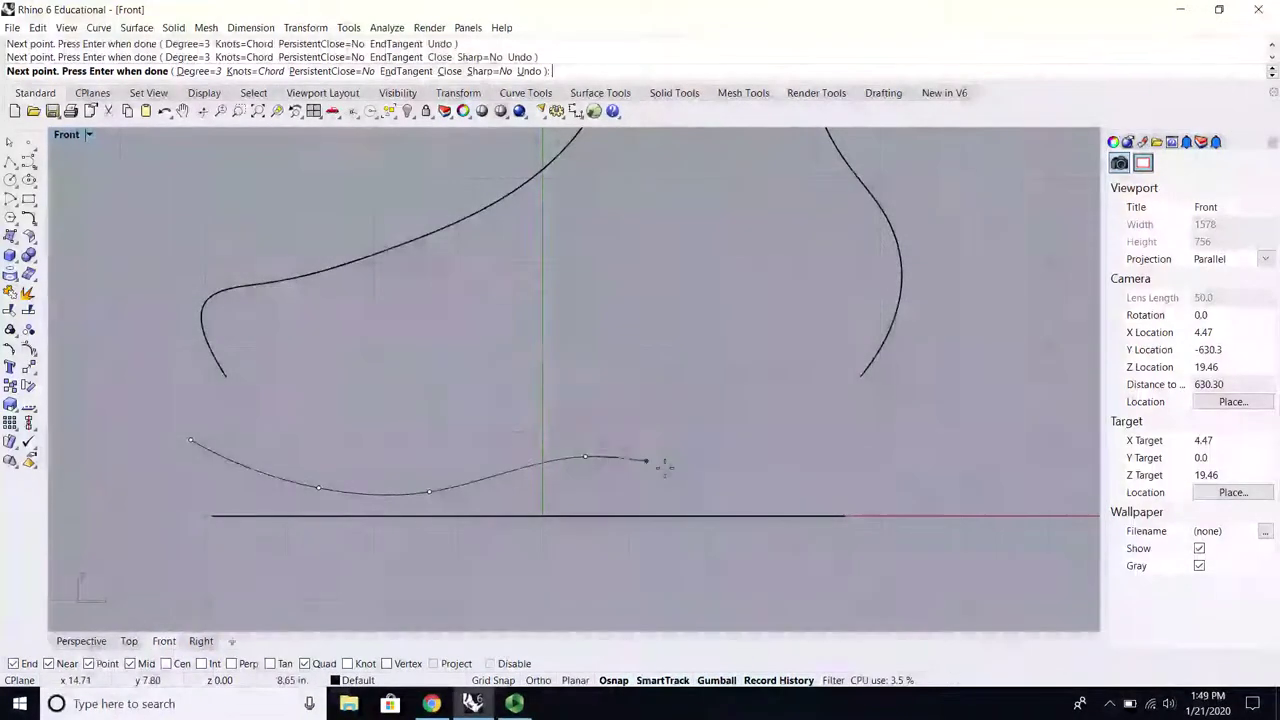
pyautogui.click(715, 479)
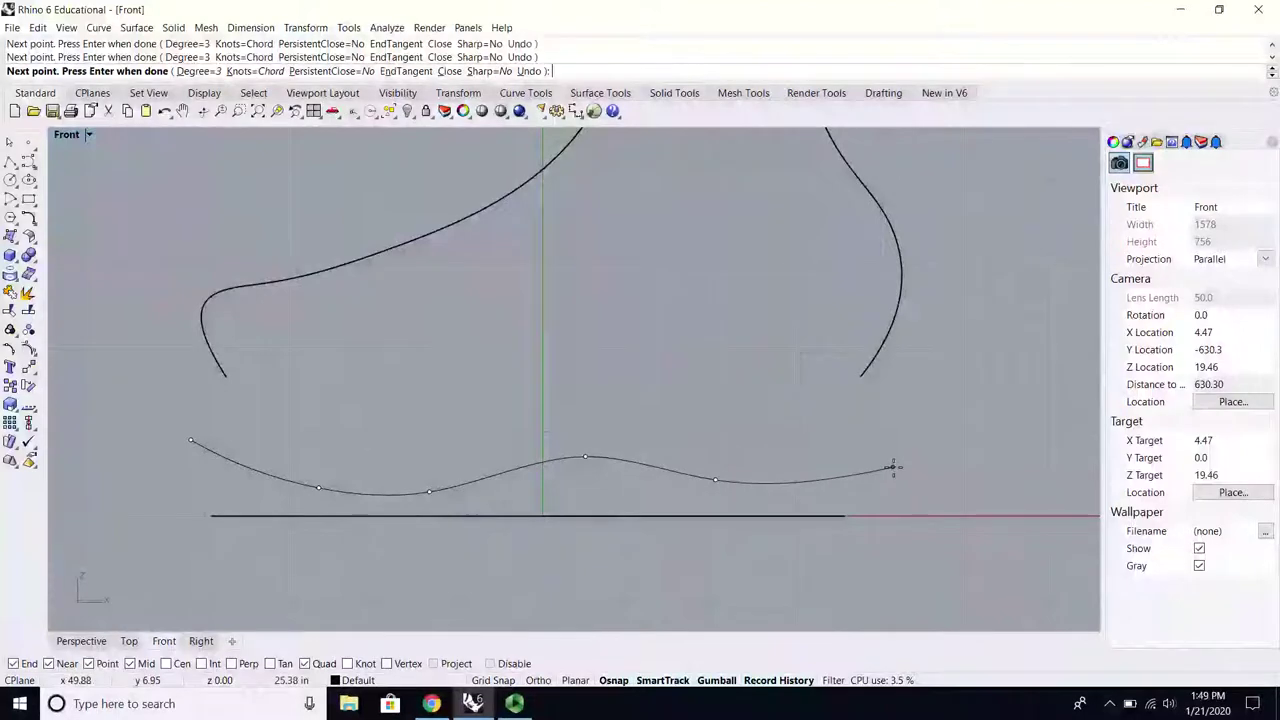
pyautogui.click(922, 452)
pyautogui.press('Return')
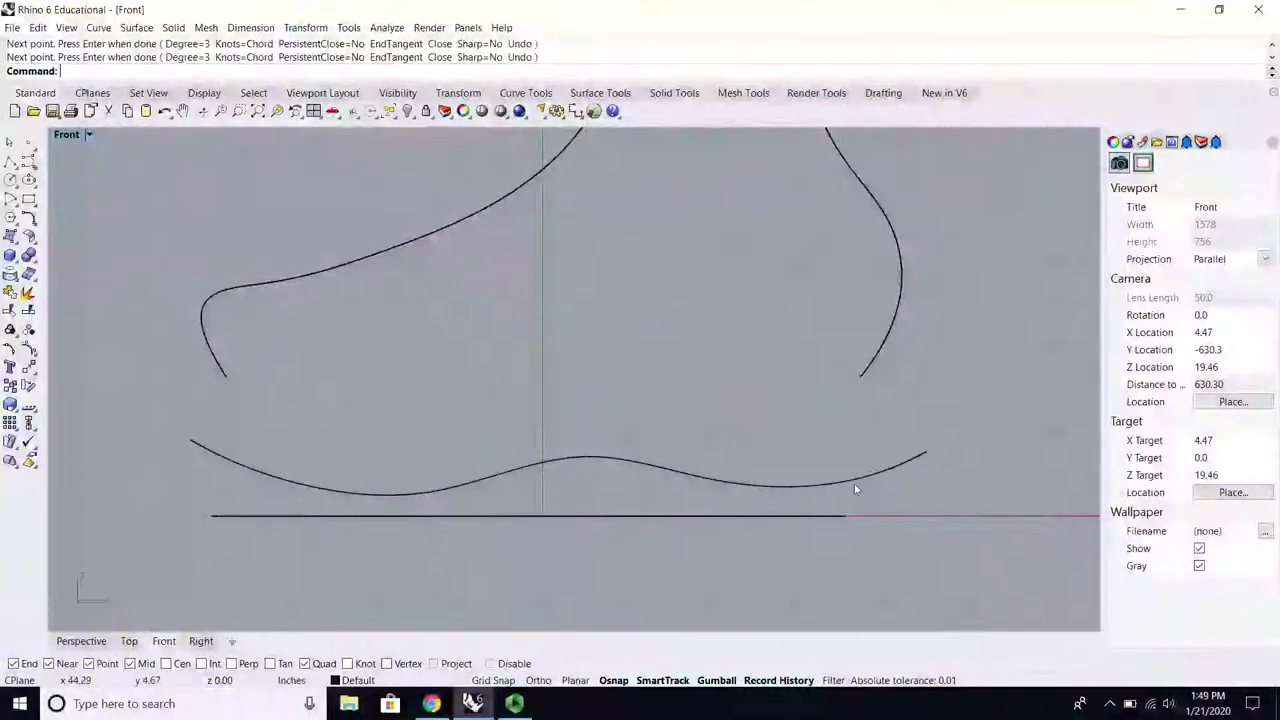
# Step: Move the wavy curve down toward the sole line and shorten it horizontally so it only slightly overhangs both sole ends
pyautogui.moveTo(851, 485); pyautogui.dragTo(813, 487)
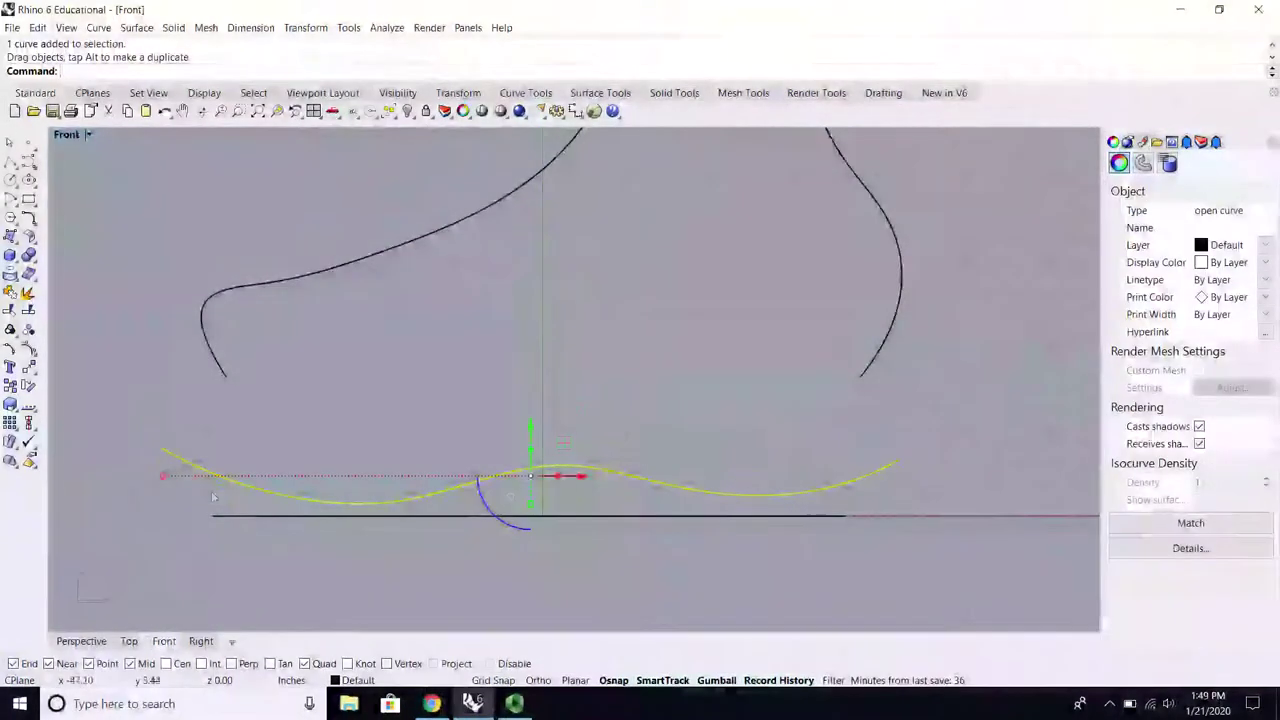
pyautogui.moveTo(163, 479); pyautogui.dragTo(203, 489)
pyautogui.click(226, 546)
pyautogui.scroll(2, 231, 546)
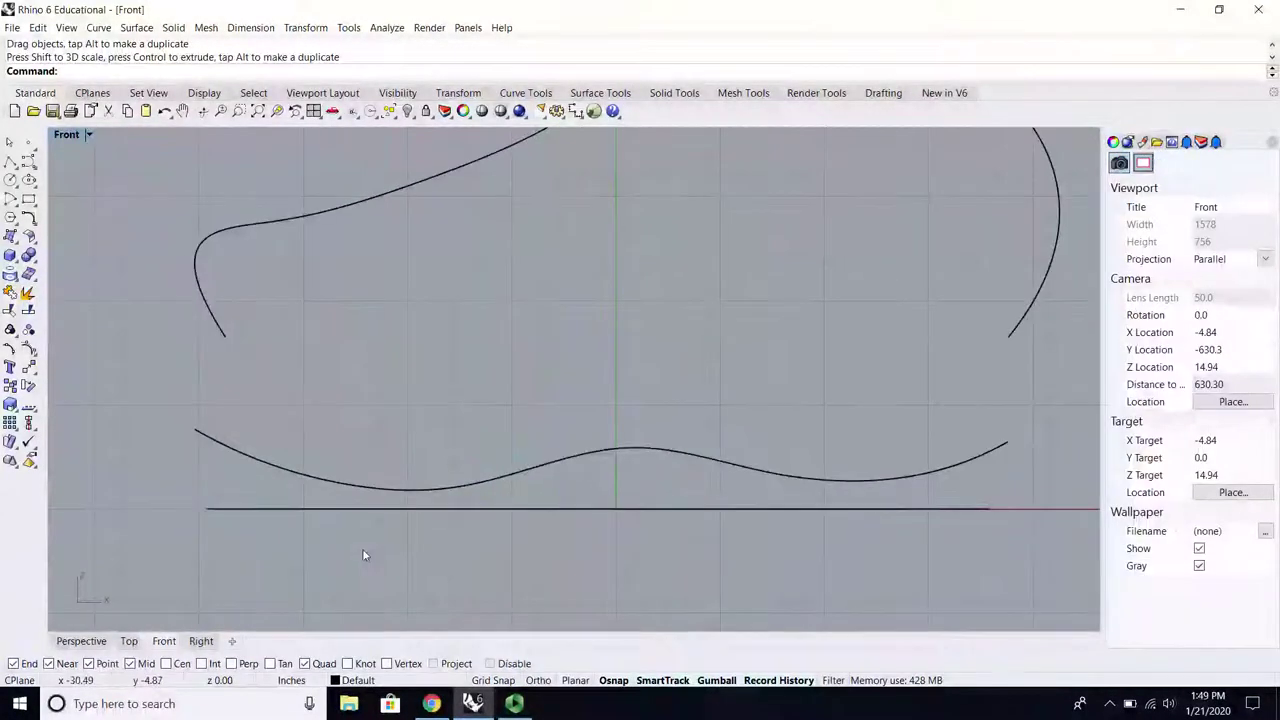
pyautogui.moveTo(490, 489)
pyautogui.mouseDown()
pyautogui.moveTo(478, 489)
pyautogui.moveTo(494, 494)
pyautogui.mouseUp()
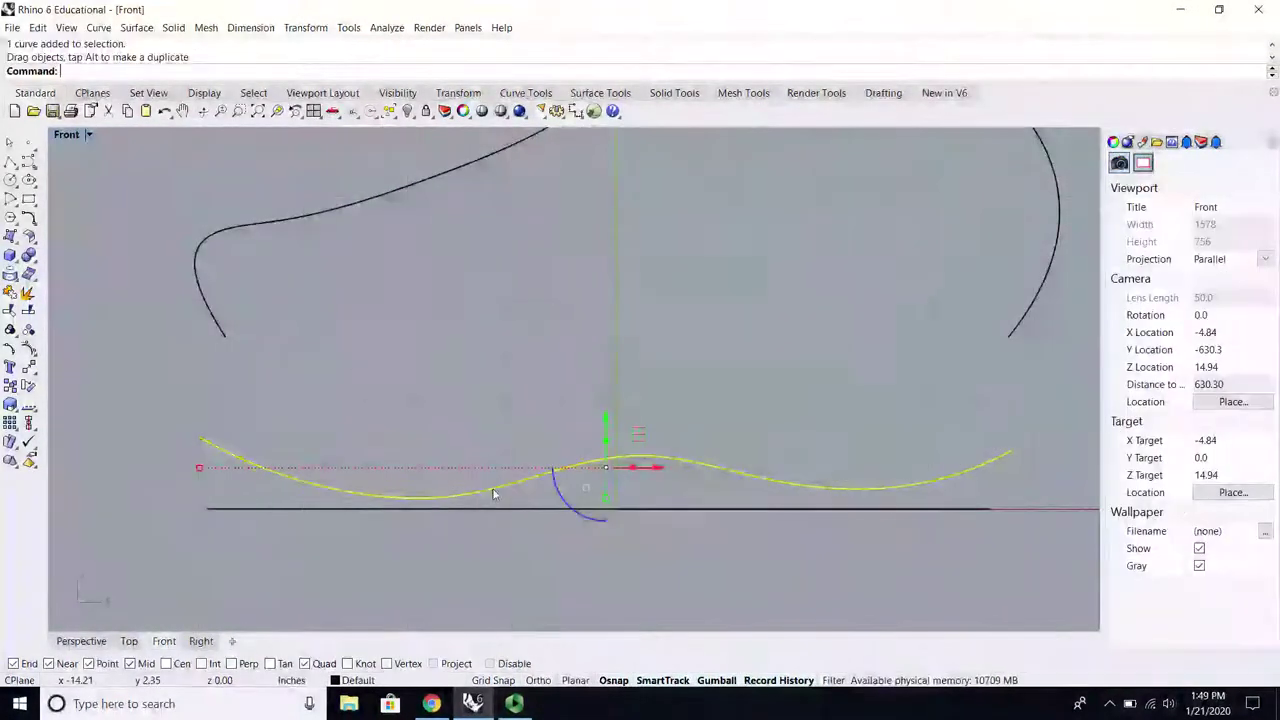
# Step: Examine how the wavy curve and the closed sole curve relate by viewing them from several angles in perspective
pyautogui.doubleClick(67, 135)
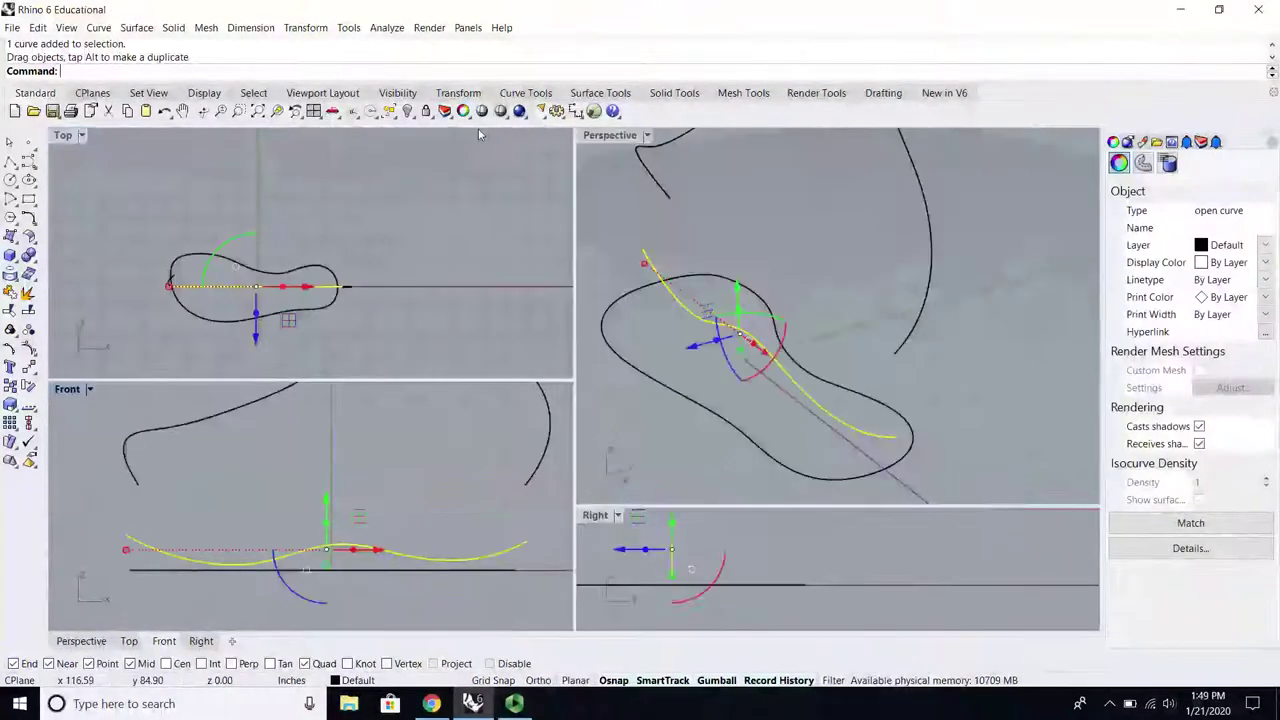
pyautogui.doubleClick(588, 136)
pyautogui.moveTo(530, 420); pyautogui.dragTo(700, 265, button='right')
pyautogui.click(702, 334)
pyautogui.scroll(-5, 702, 334)
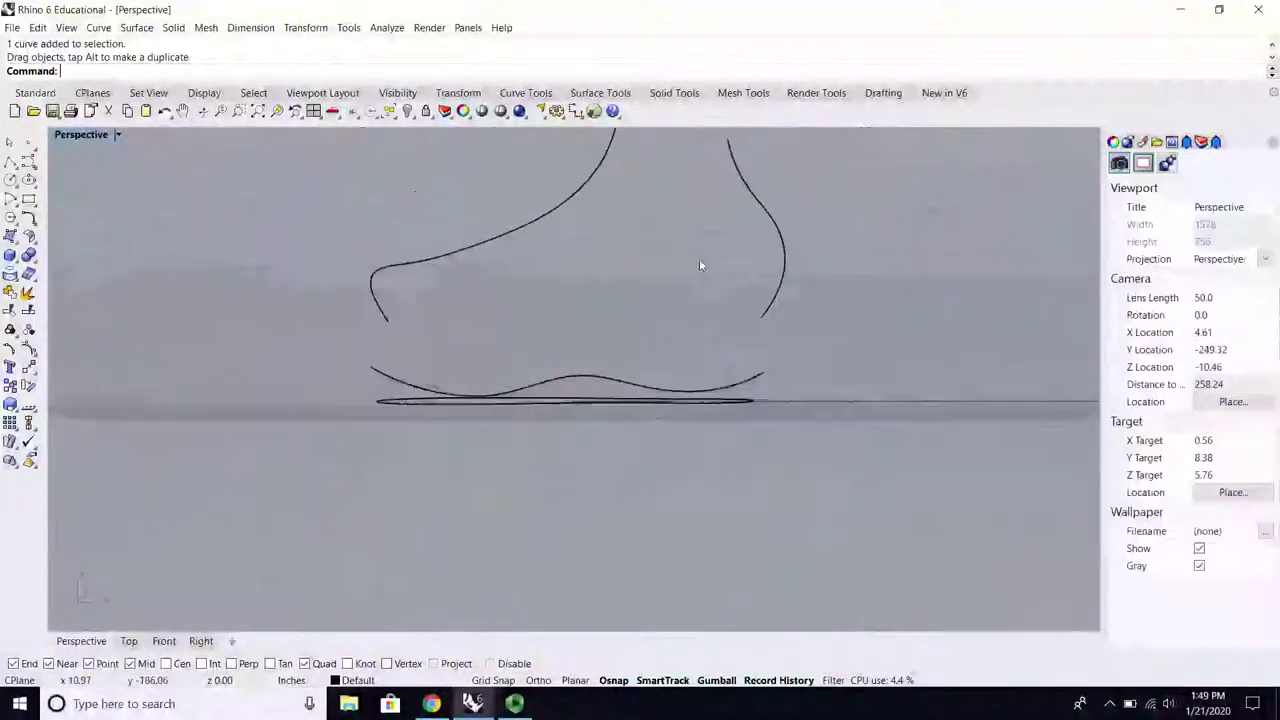
pyautogui.moveTo(632, 376); pyautogui.dragTo(571, 421, button='right')
pyautogui.click(556, 468)
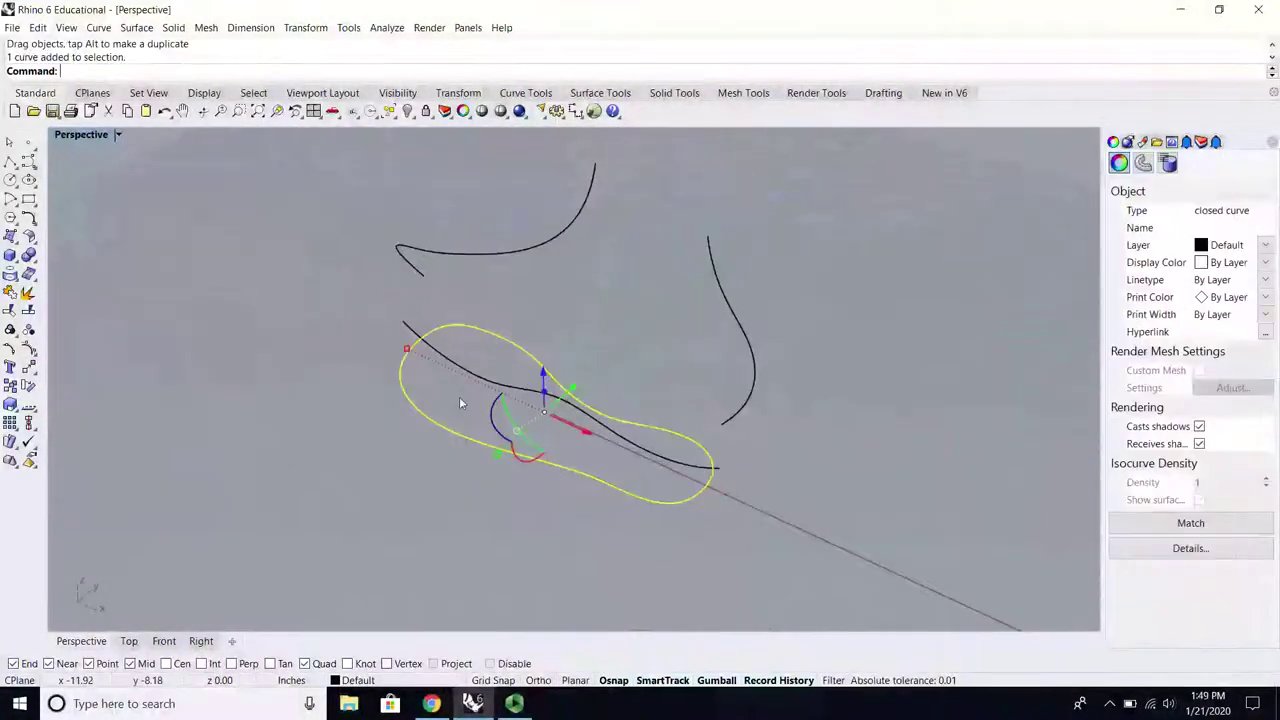
pyautogui.click(445, 352)
pyautogui.moveTo(445, 352); pyautogui.dragTo(471, 354, button='right')
pyautogui.click(432, 288)
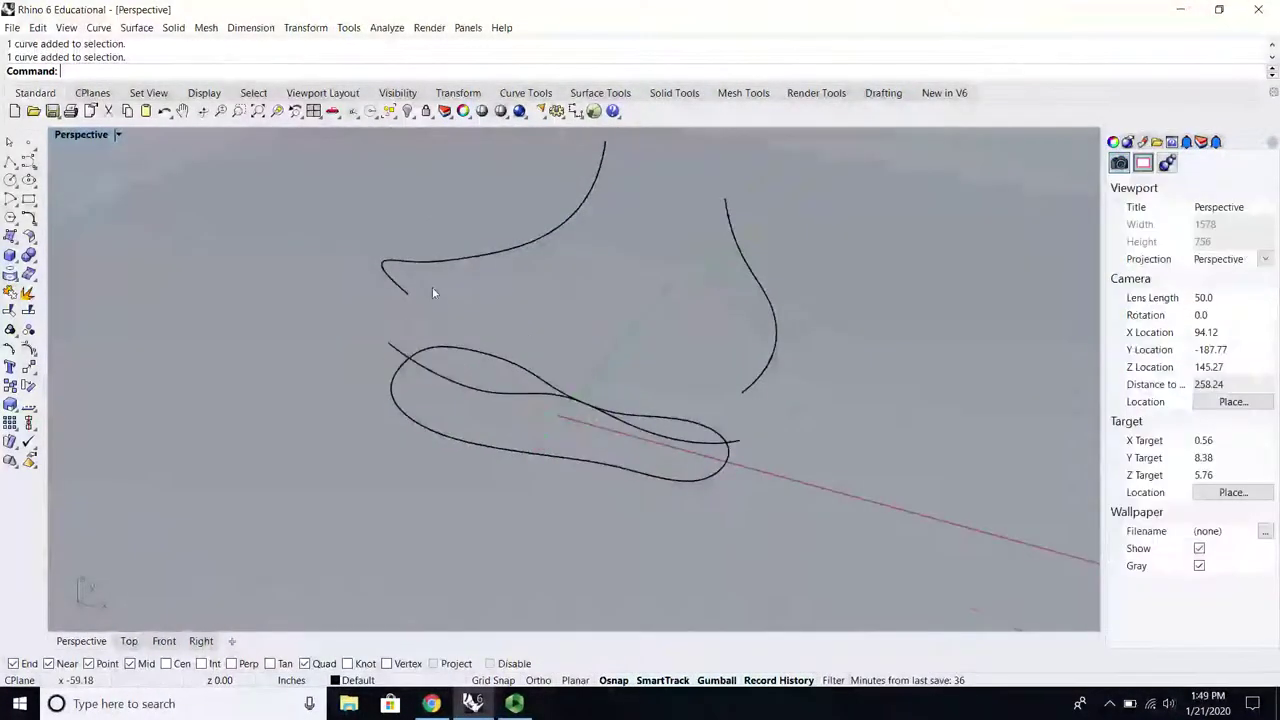
# Step: Create a Curve from 2 Views using the closed sole outline in the top view and the wavy profile in the front view
pyautogui.click(100, 28)
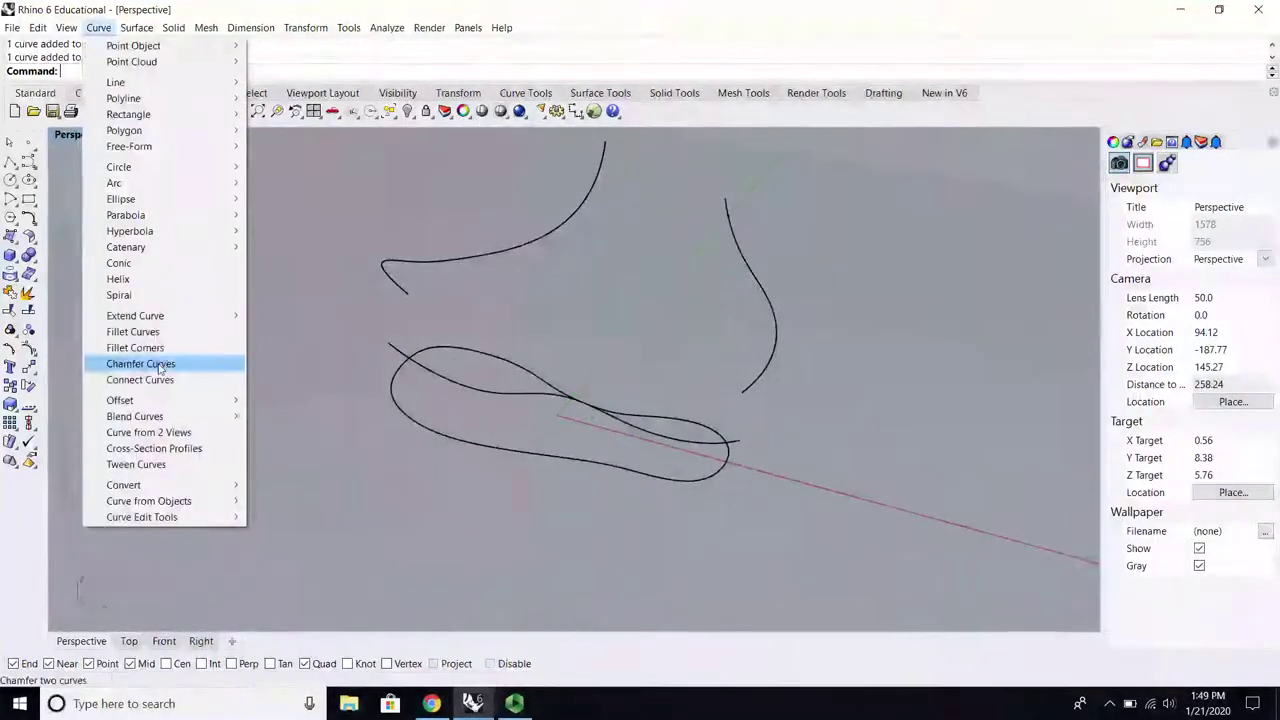
pyautogui.click(149, 432)
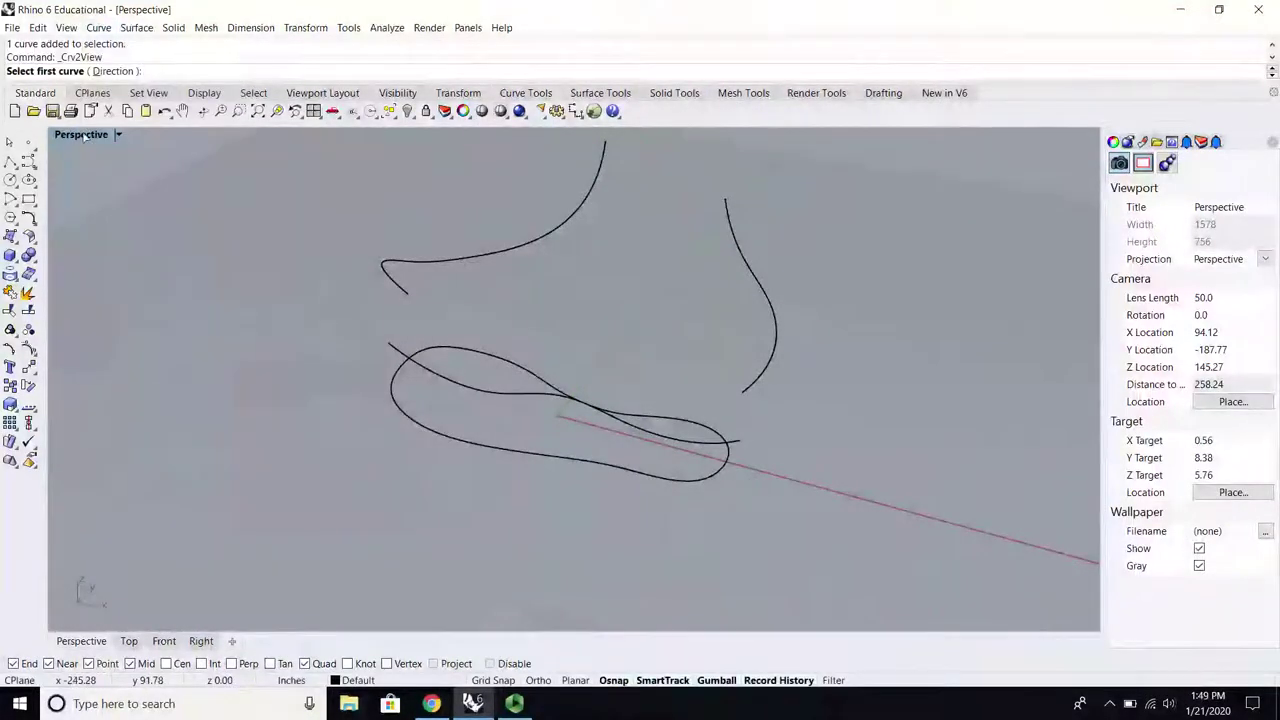
pyautogui.doubleClick(85, 135)
pyautogui.click(182, 287)
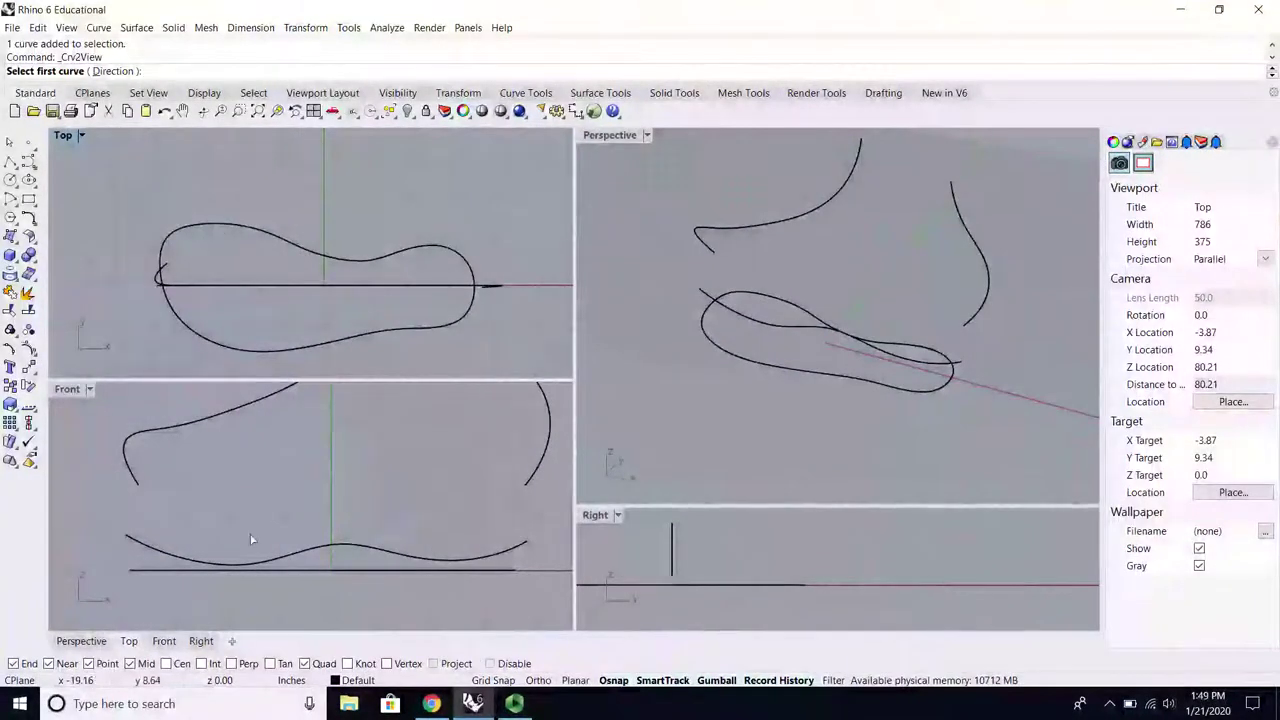
pyautogui.moveTo(405, 578); pyautogui.dragTo(297, 537, button='right')
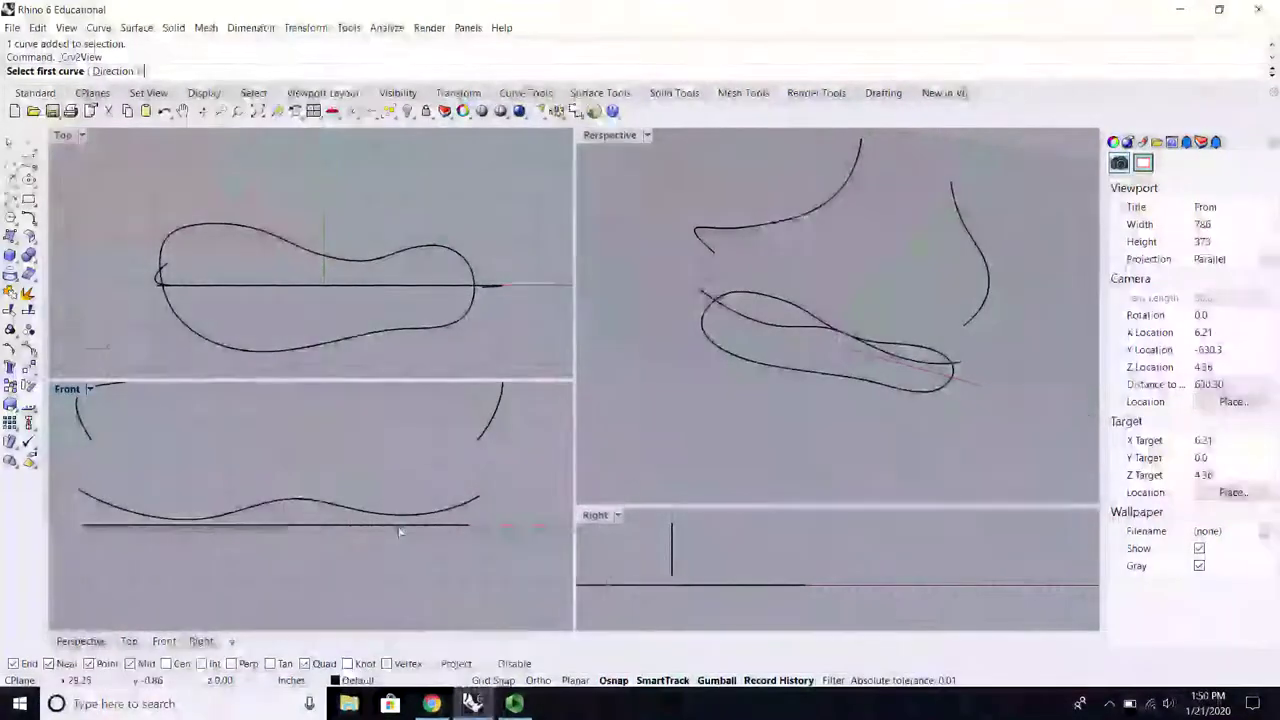
pyautogui.click(62, 137)
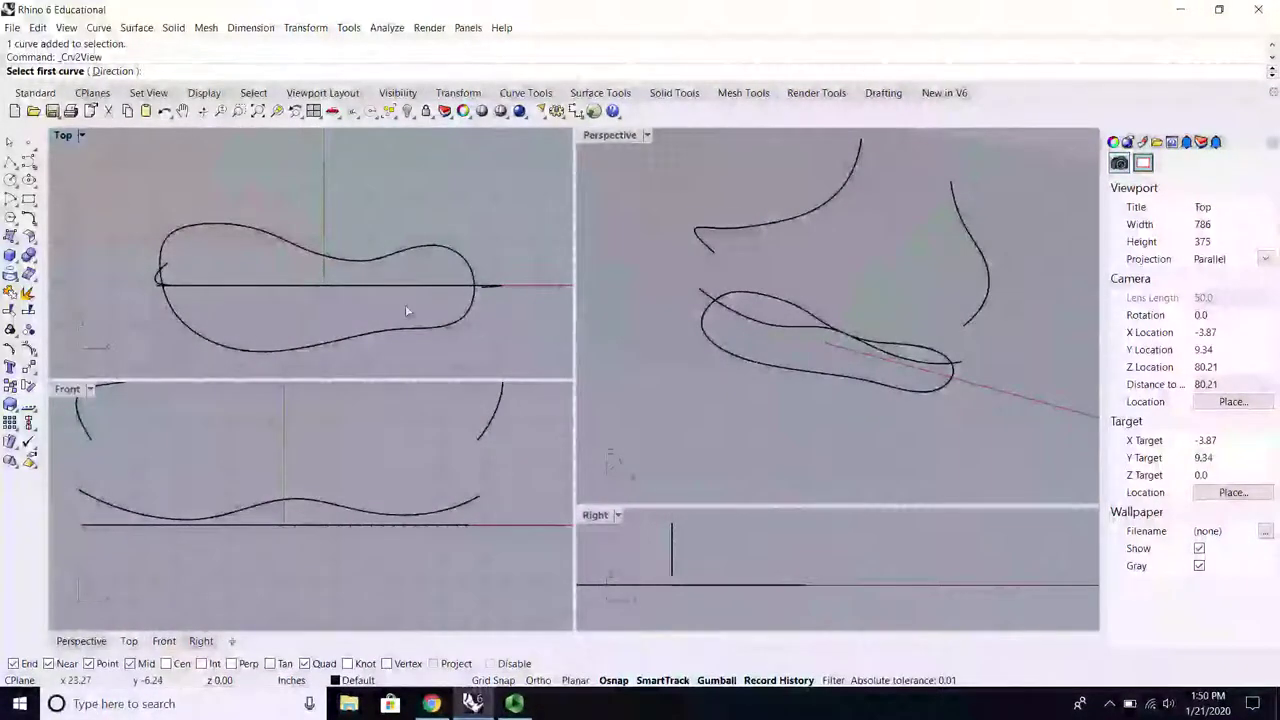
pyautogui.click(292, 246)
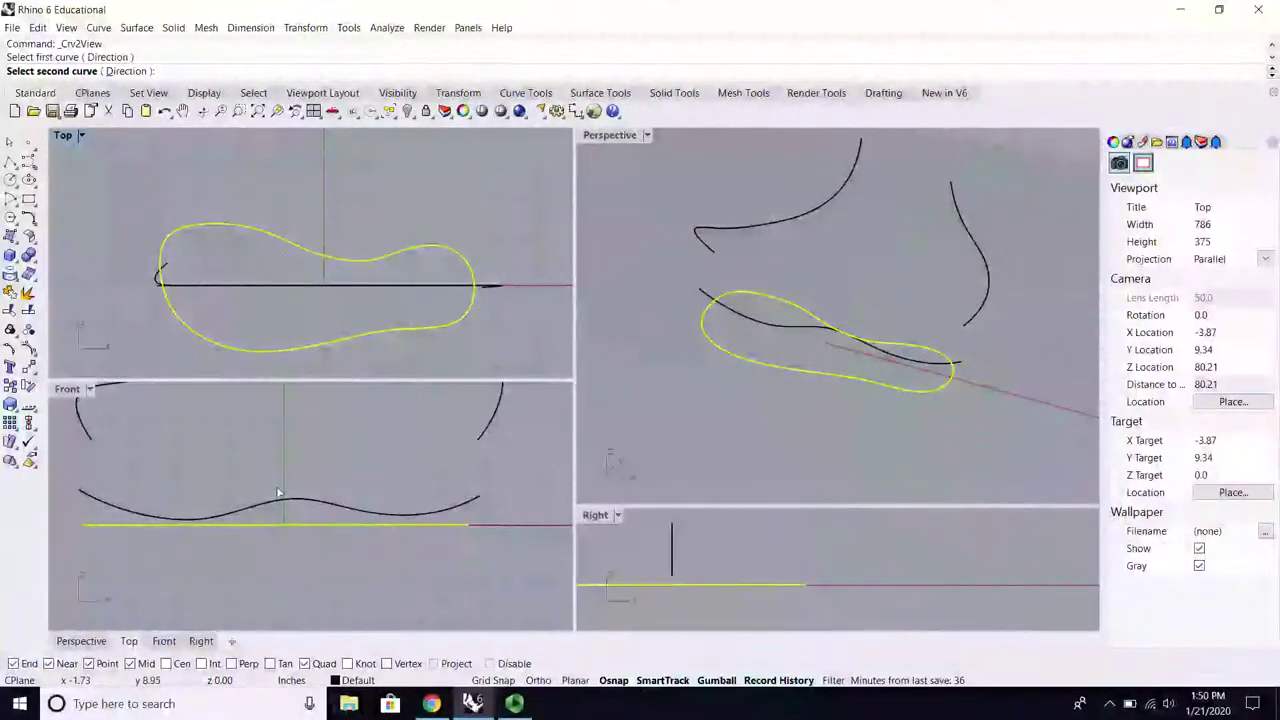
pyautogui.click(307, 482)
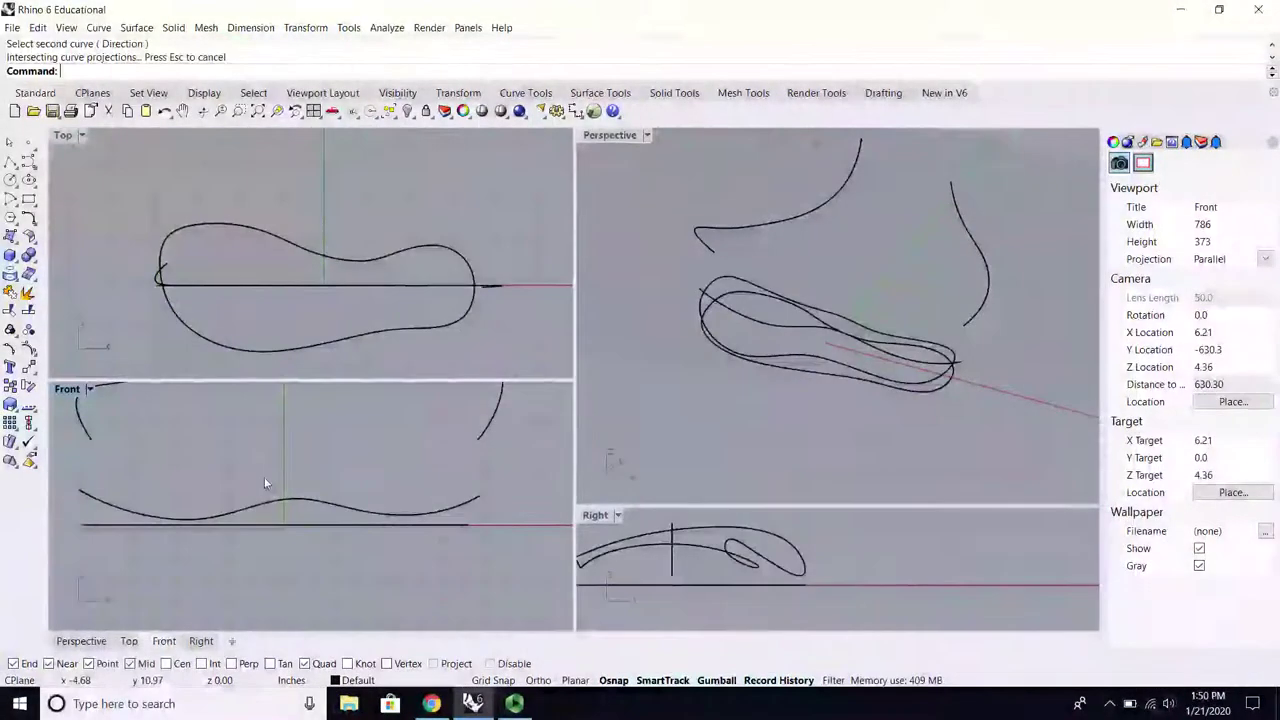
# Step: Try to delete the wavy profile curve
pyautogui.moveTo(817, 380); pyautogui.dragTo(690, 325, button='right')
pyautogui.scroll(7, 865, 332)
pyautogui.click(652, 342)
pyautogui.click(680, 318)
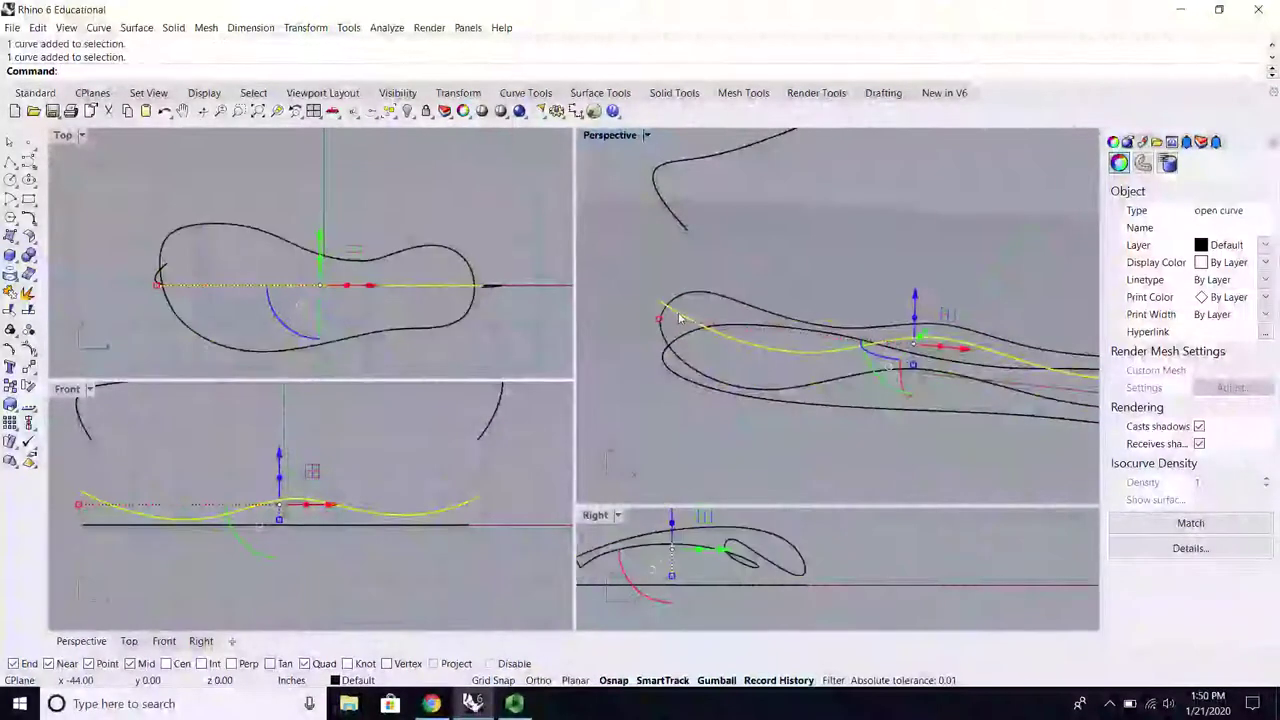
pyautogui.press('Delete')
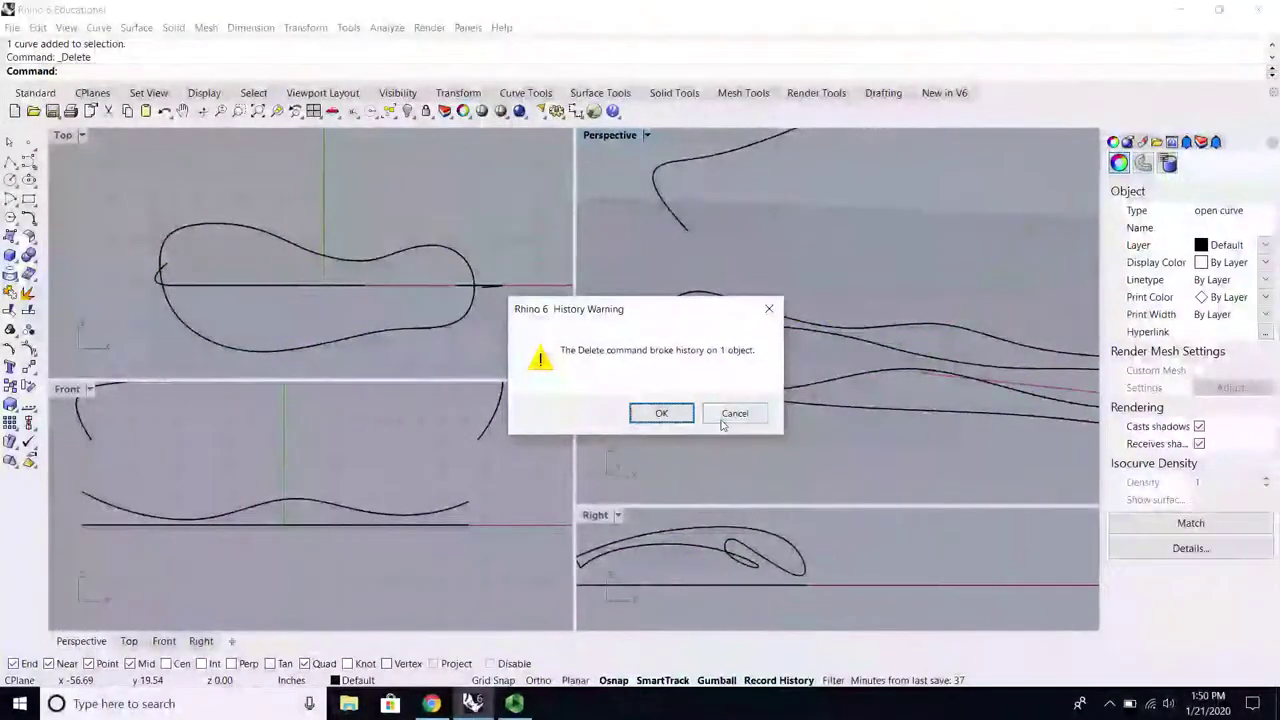
pyautogui.click(724, 424)
pyautogui.moveTo(731, 423); pyautogui.dragTo(790, 370, button='right')
# Step: Examine the wavy profile in the front view and the combined sole curve in the perspective view
pyautogui.doubleClick(73, 390)
pyautogui.scroll(-6, 382, 468)
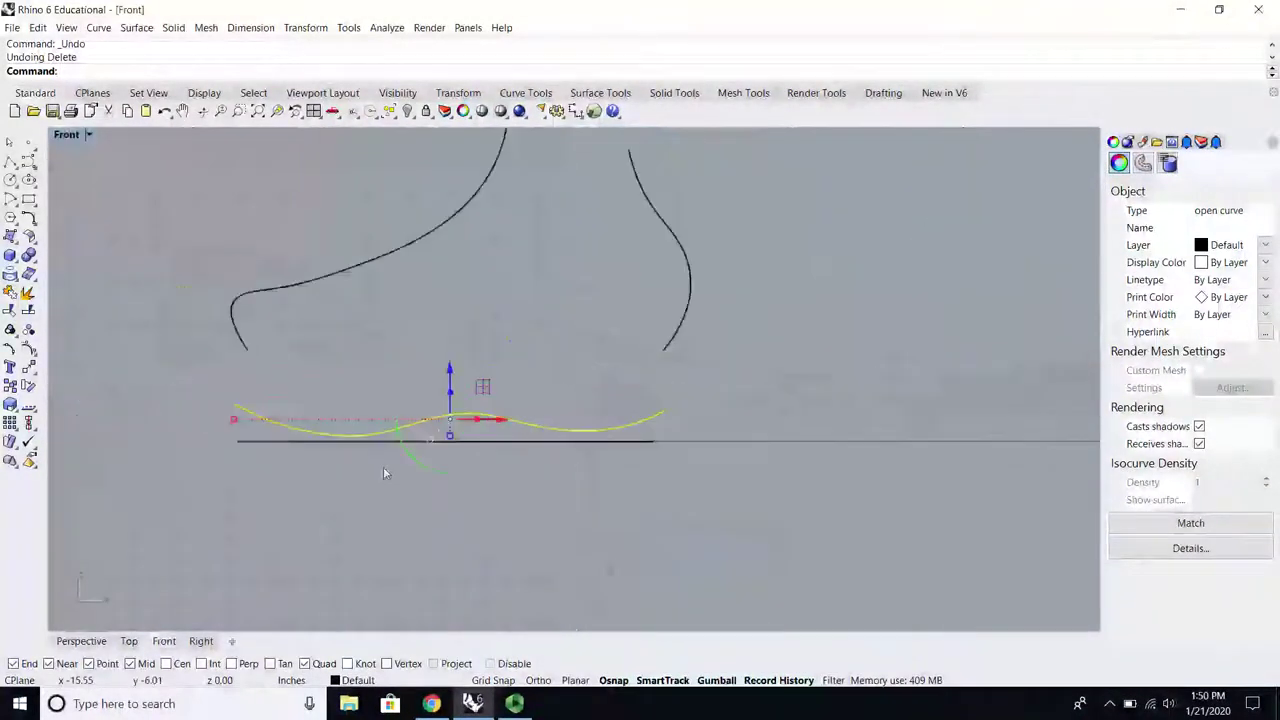
pyautogui.moveTo(383, 469); pyautogui.dragTo(363, 497, button='right')
pyautogui.doubleClick(68, 135)
pyautogui.click(767, 234)
pyautogui.moveTo(767, 234); pyautogui.dragTo(733, 356, button='right')
pyautogui.rightClick(651, 286)
pyautogui.click(378, 286)
pyautogui.click(31, 348)
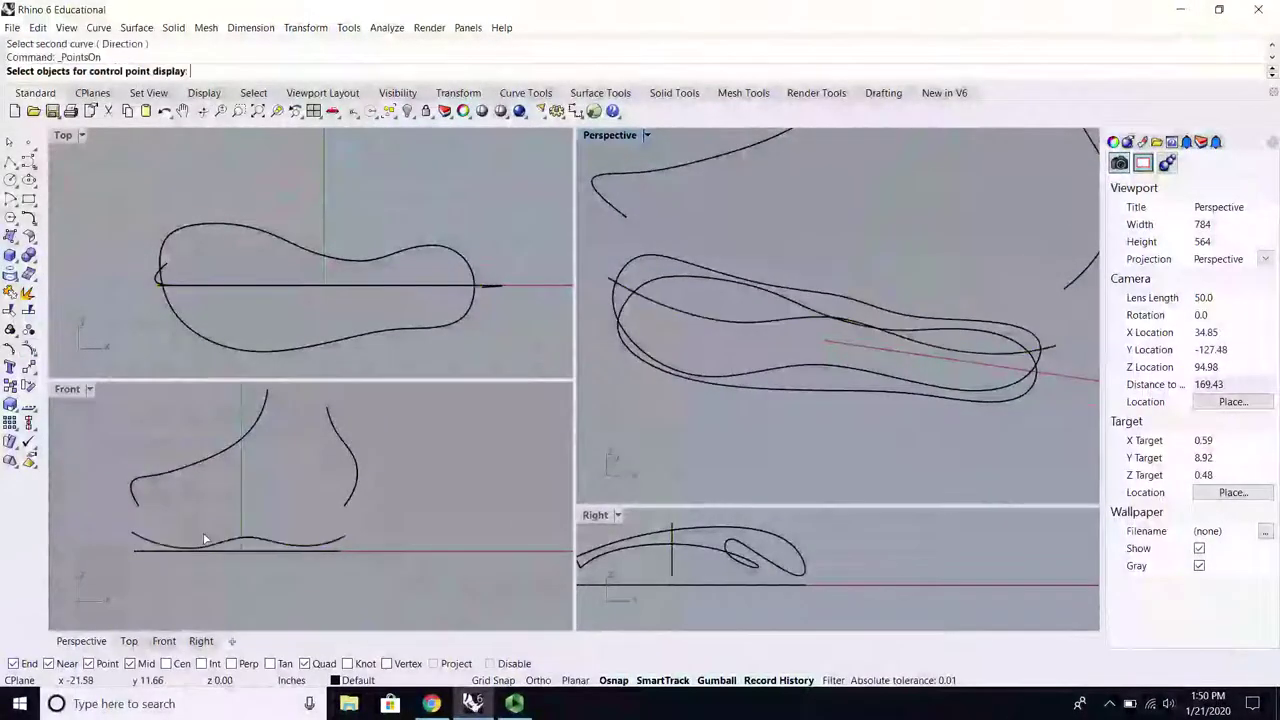
pyautogui.scroll(10, 250, 561)
pyautogui.moveTo(248, 474); pyautogui.dragTo(240, 504)
pyautogui.press('Return')
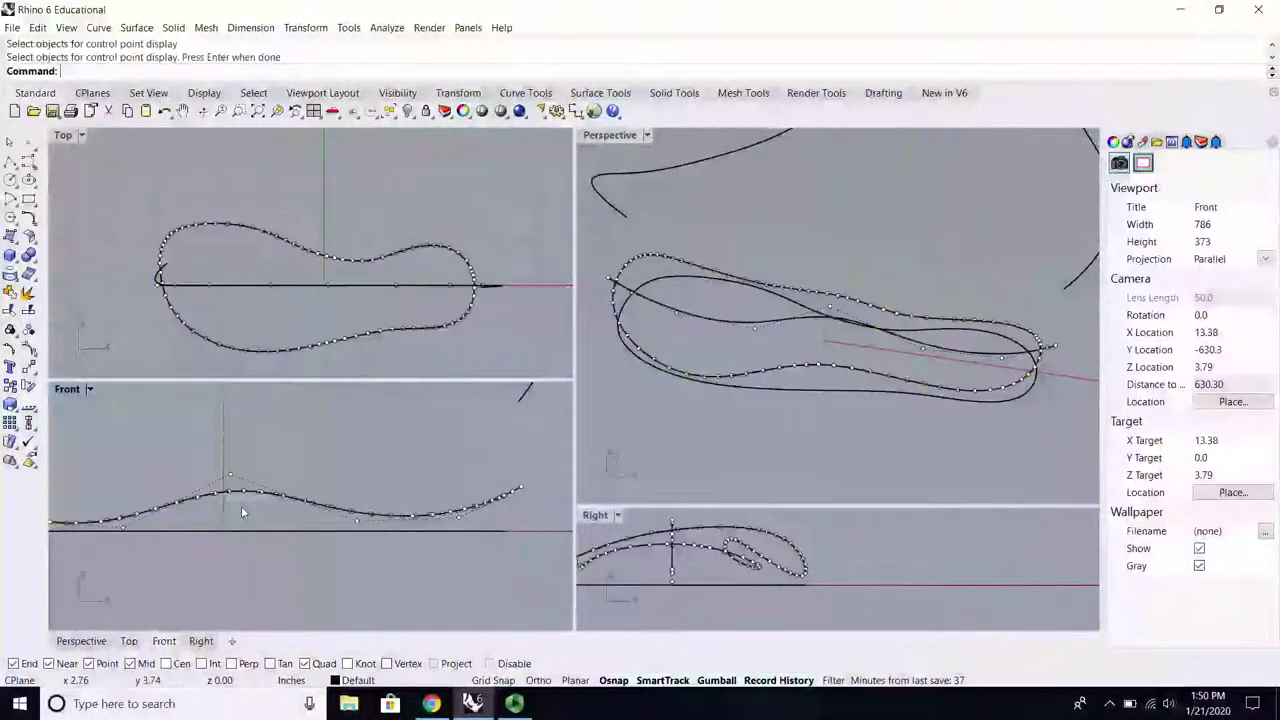
pyautogui.rightClick(29, 347)
# Step: Turn on control points for the wavy profile curve only
pyautogui.click(690, 320)
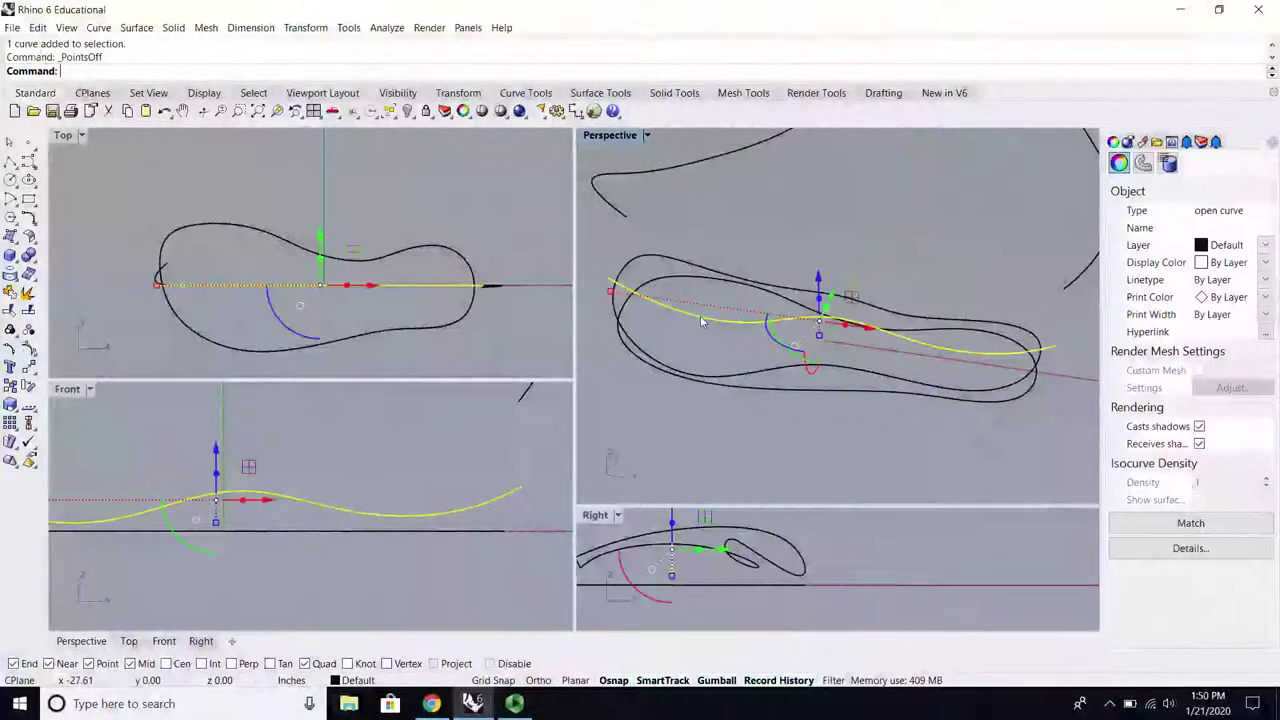
pyautogui.click(29, 349)
pyautogui.click(48, 357)
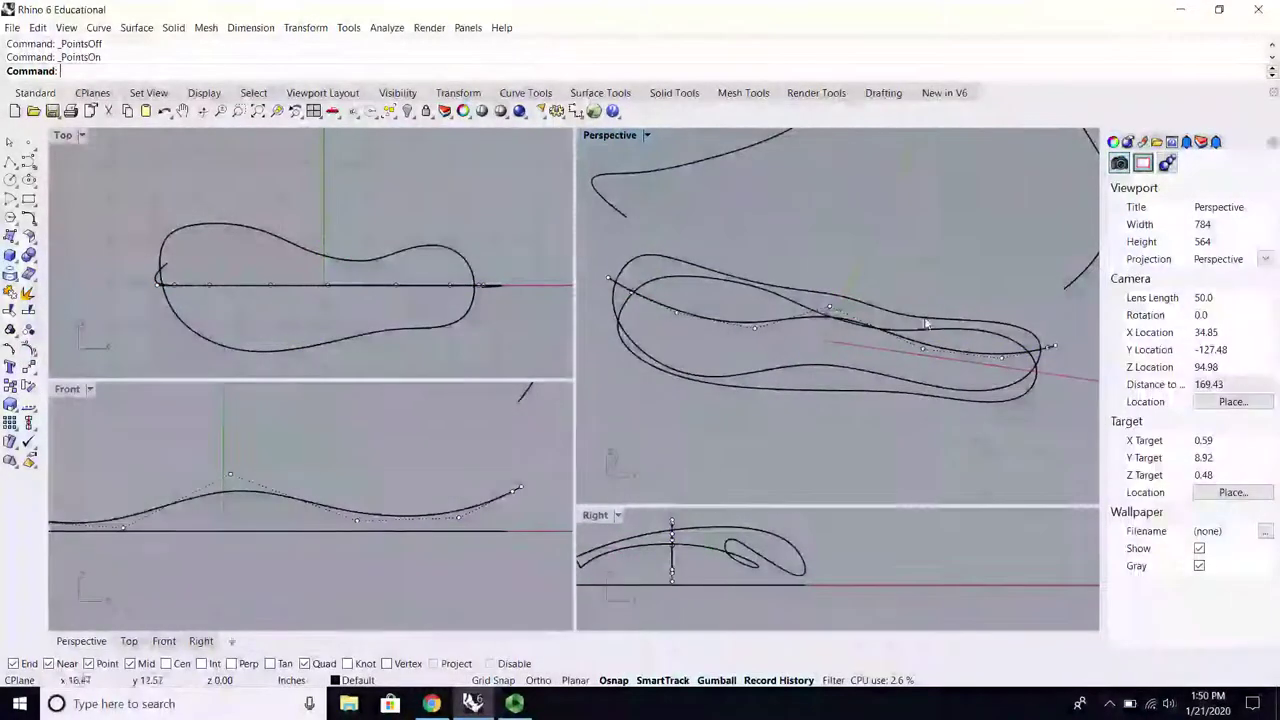
# Step: Move the wavy profile's crest control point and its two neighbours together toward the heel, and turn off the control points
pyautogui.scroll(5, 723, 352)
pyautogui.click(717, 339)
pyautogui.keyDown('shift'); pyautogui.click(834, 305); pyautogui.keyUp('shift')
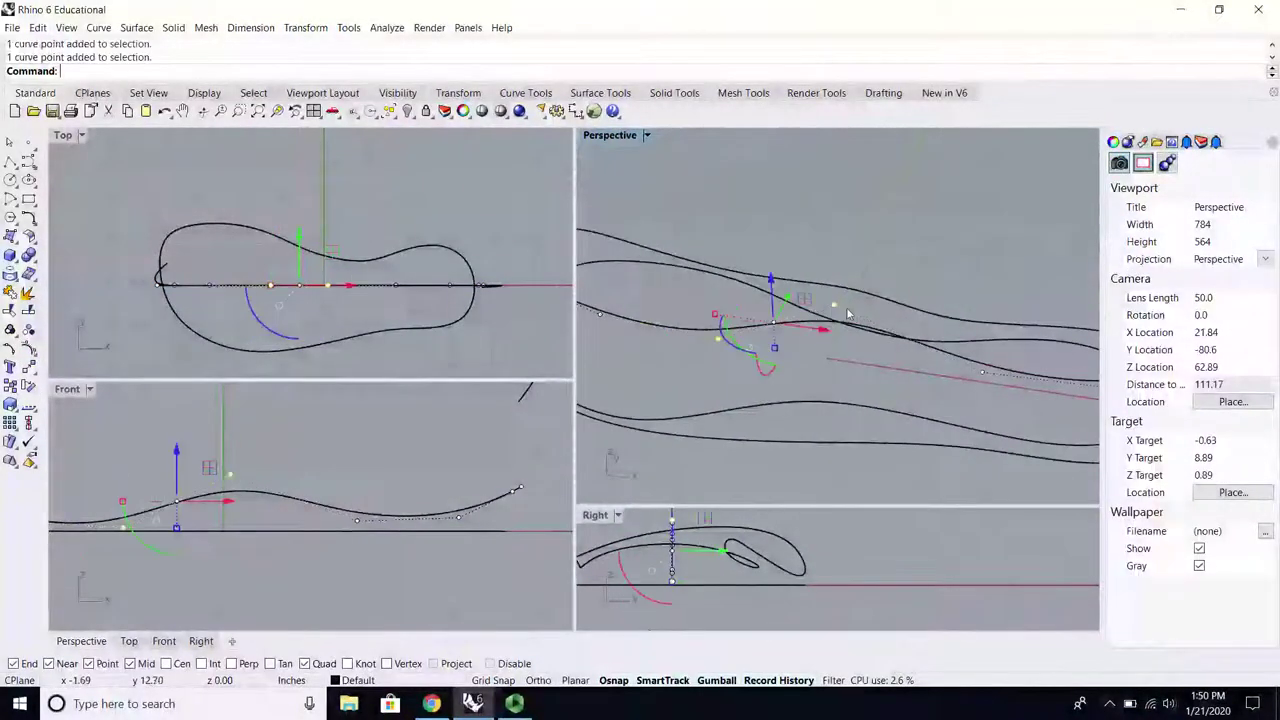
pyautogui.keyDown('shift'); pyautogui.click(984, 374); pyautogui.keyUp('shift')
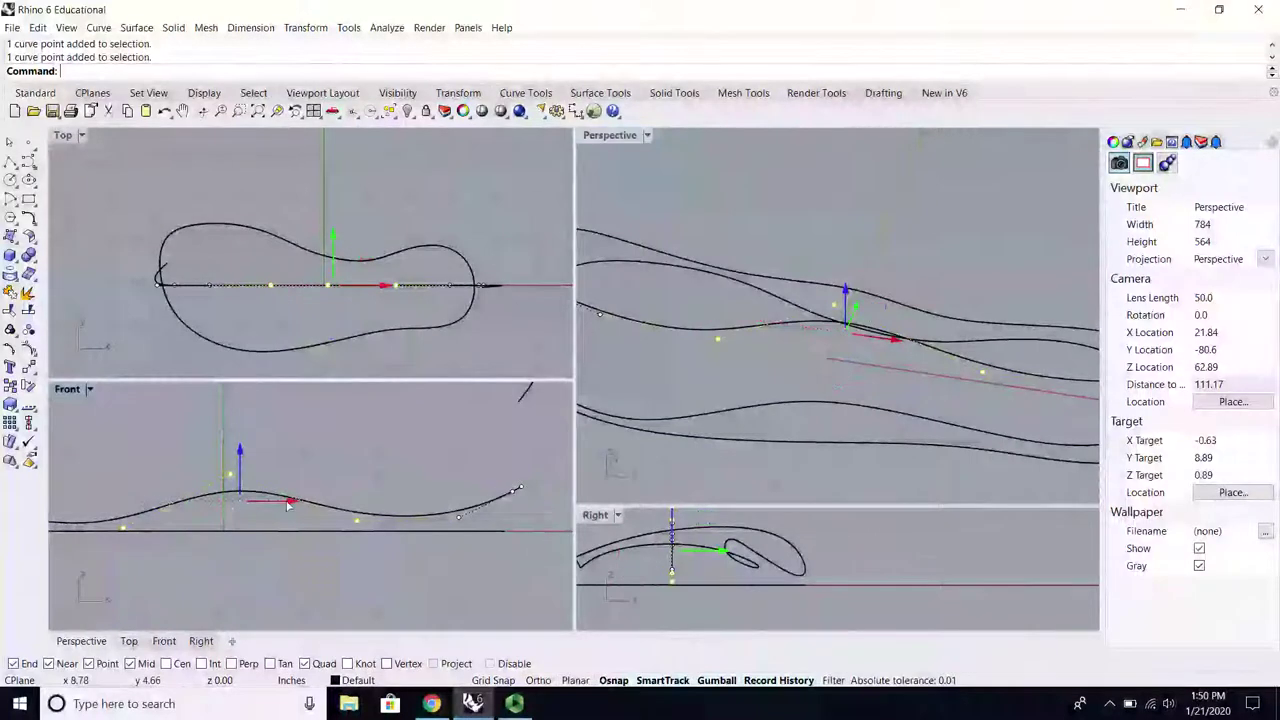
pyautogui.moveTo(263, 497); pyautogui.dragTo(320, 511)
pyautogui.click(328, 514)
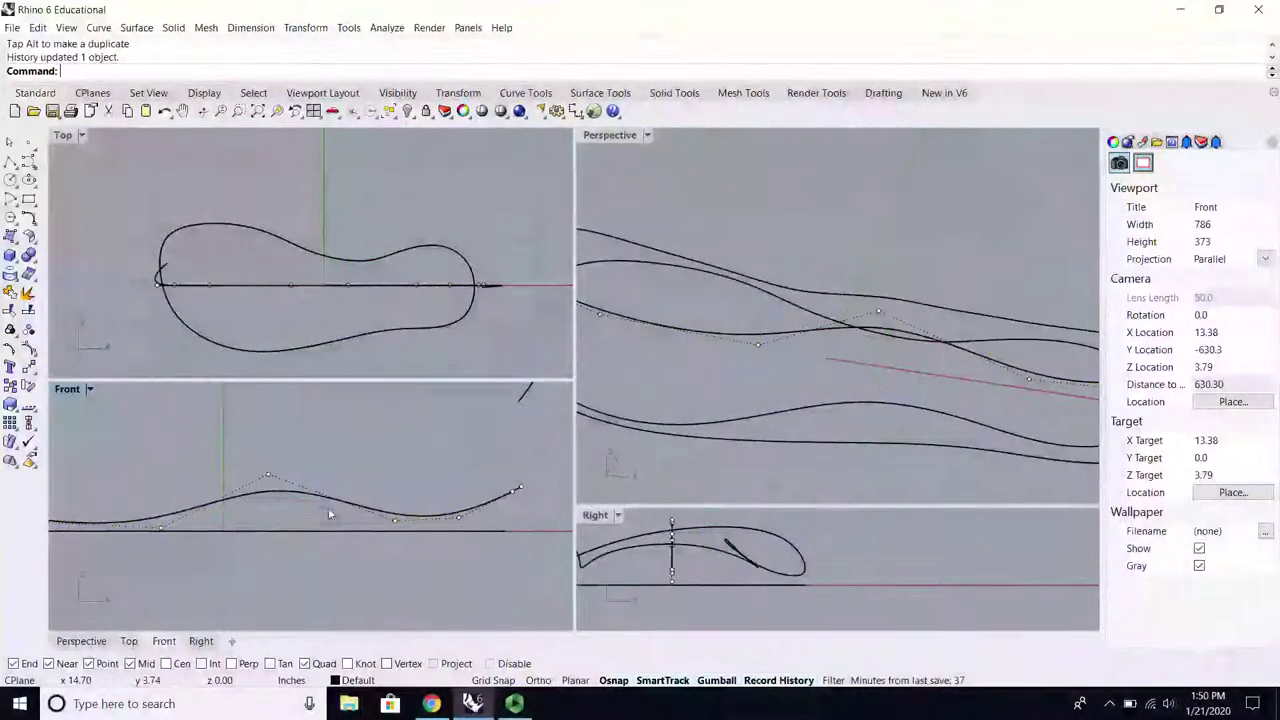
pyautogui.scroll(-2, 343, 507)
pyautogui.scroll(-5, 801, 281)
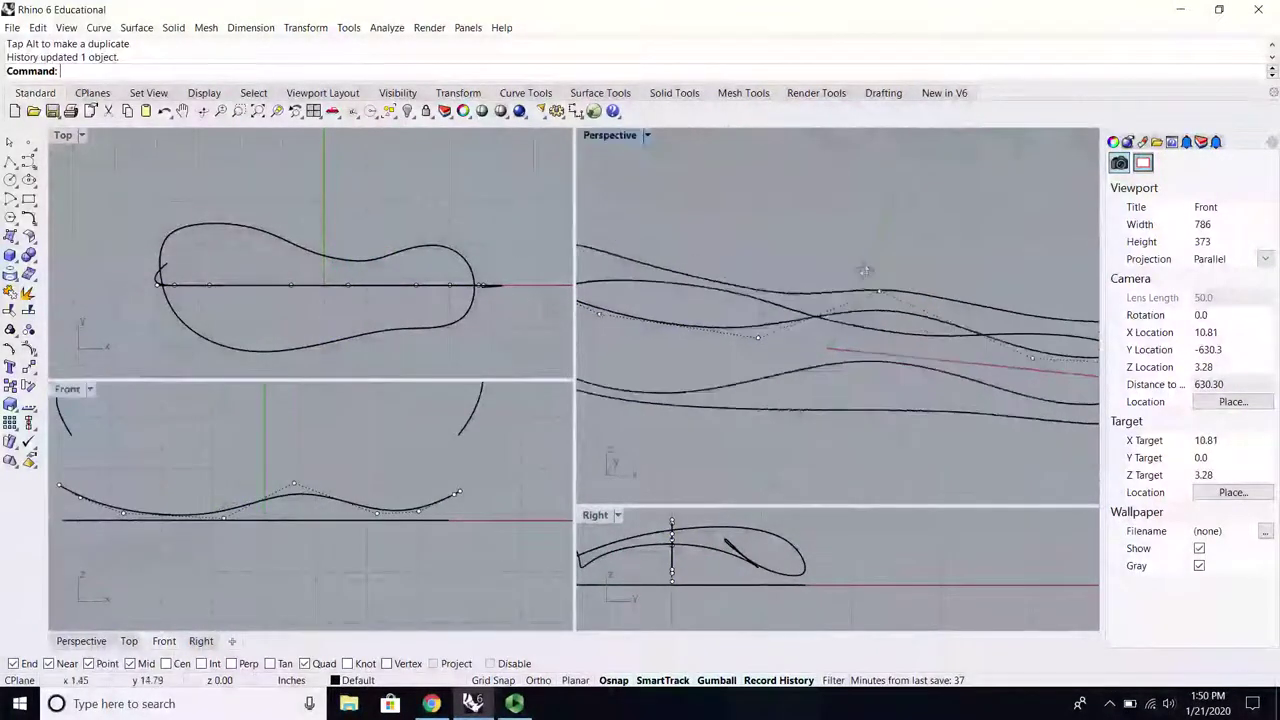
pyautogui.moveTo(801, 281)
pyautogui.mouseDown(button='right')
pyautogui.moveTo(843, 266)
pyautogui.moveTo(822, 290)
pyautogui.mouseUp(button='right')
pyautogui.rightClick(31, 356)
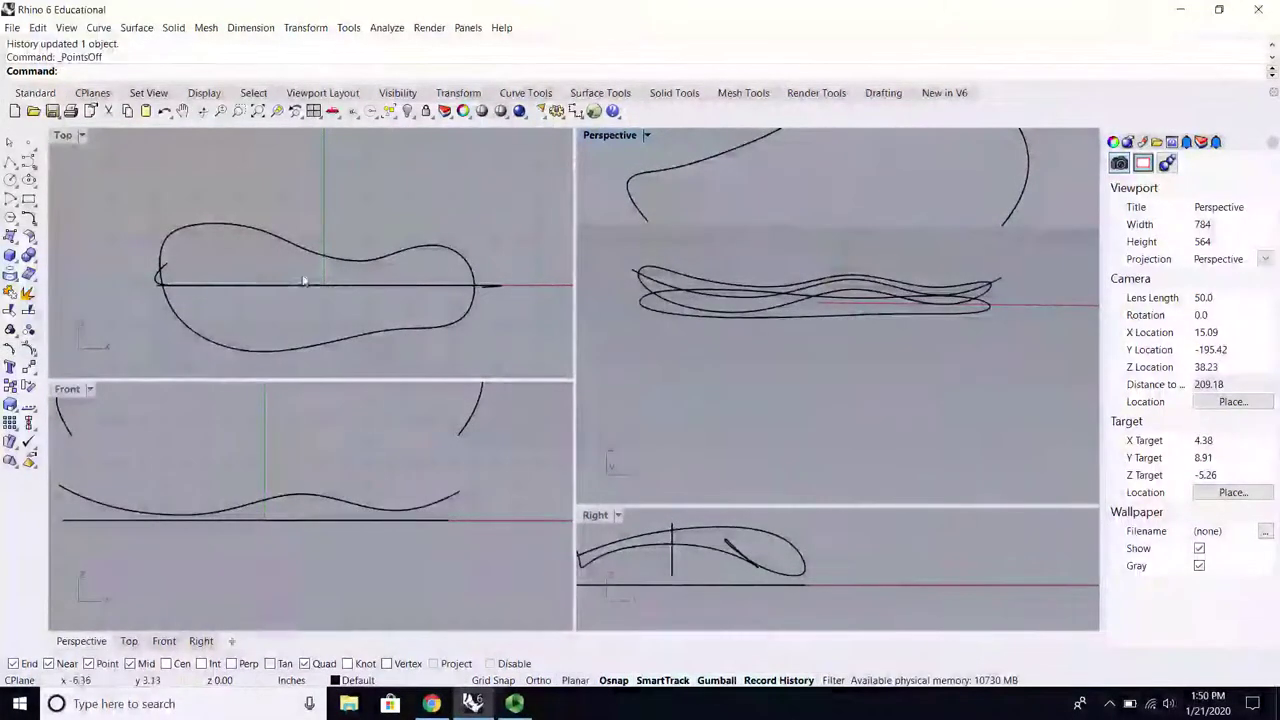
# Step: Delete the wavy profile curve and accept breaking the history of the combined curve
pyautogui.moveTo(659, 283); pyautogui.dragTo(675, 293, button='right')
pyautogui.click(681, 298)
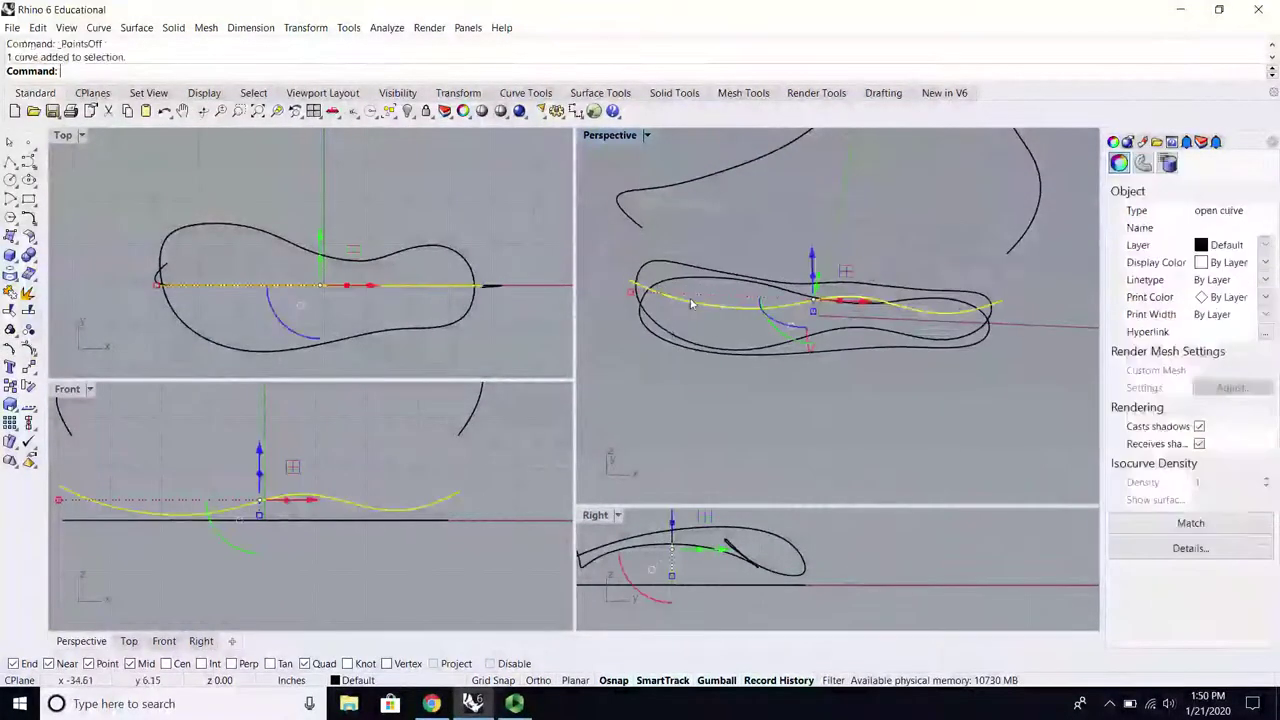
pyautogui.press('Delete')
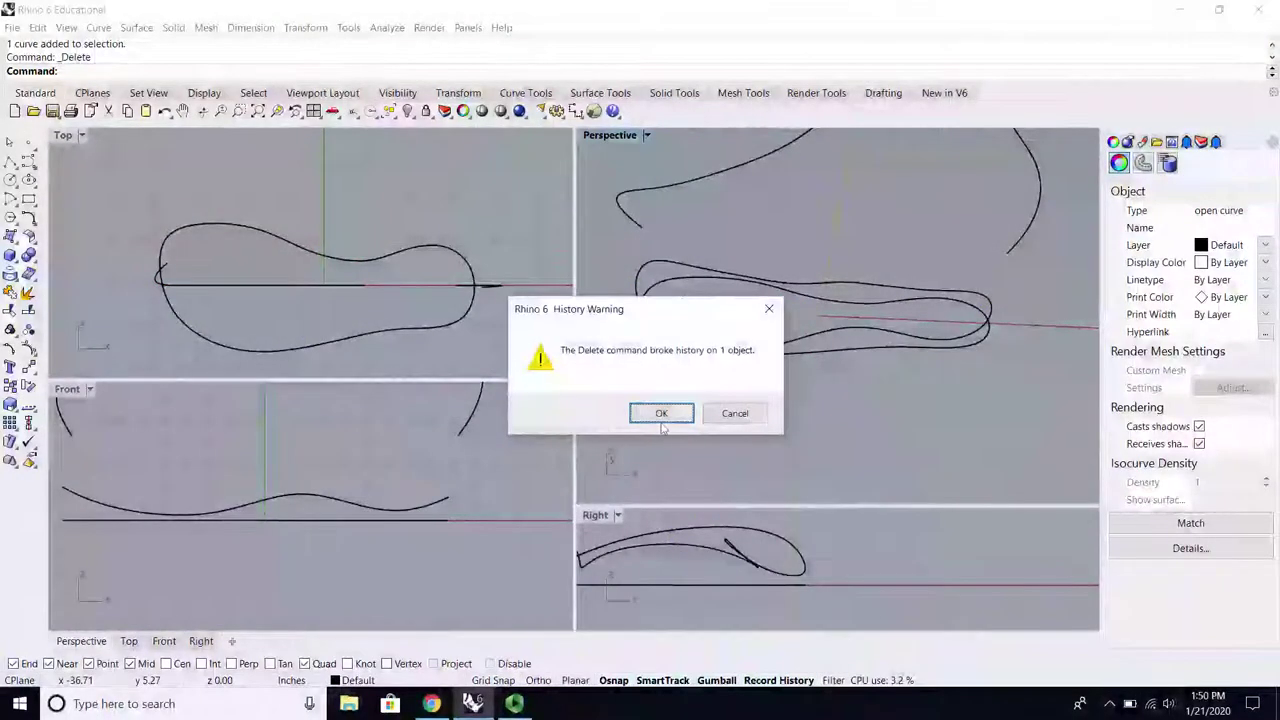
pyautogui.click(661, 420)
# Step: Undo the deletion of the wavy profile curve and clear the selection
pyautogui.scroll(2, 855, 390)
pyautogui.click(844, 349)
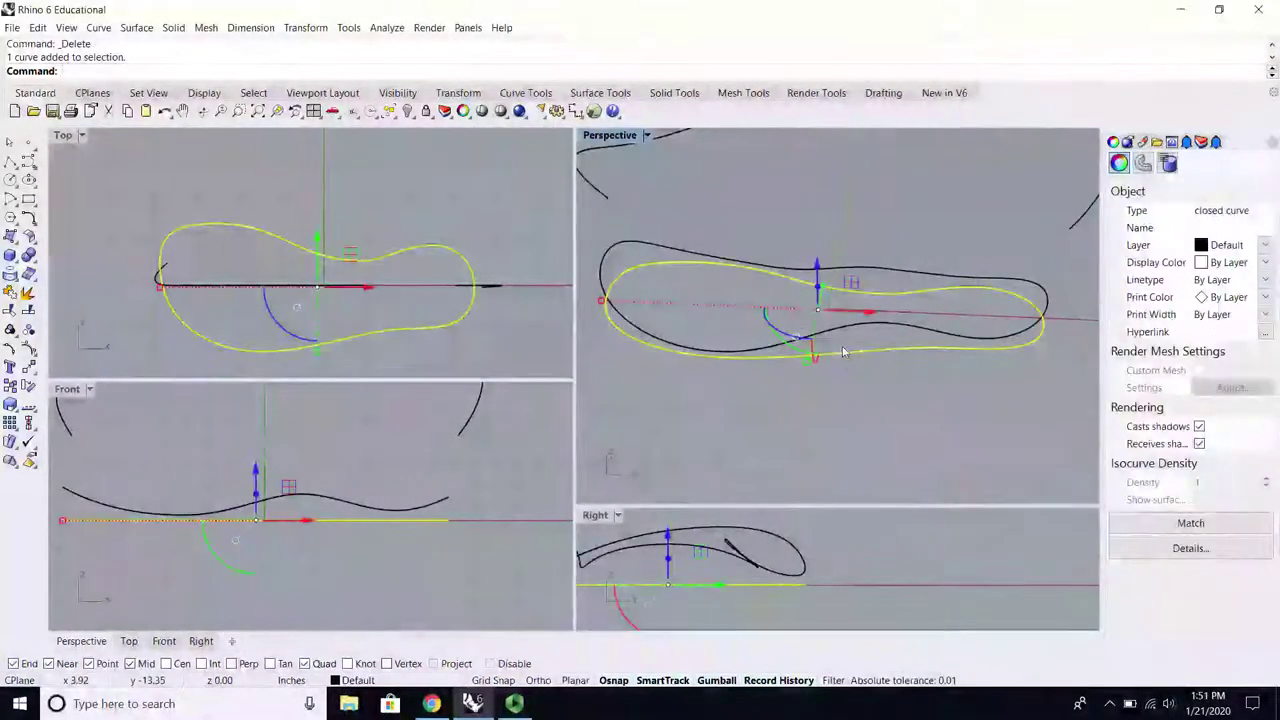
pyautogui.hotkey('ctrl', 'z')
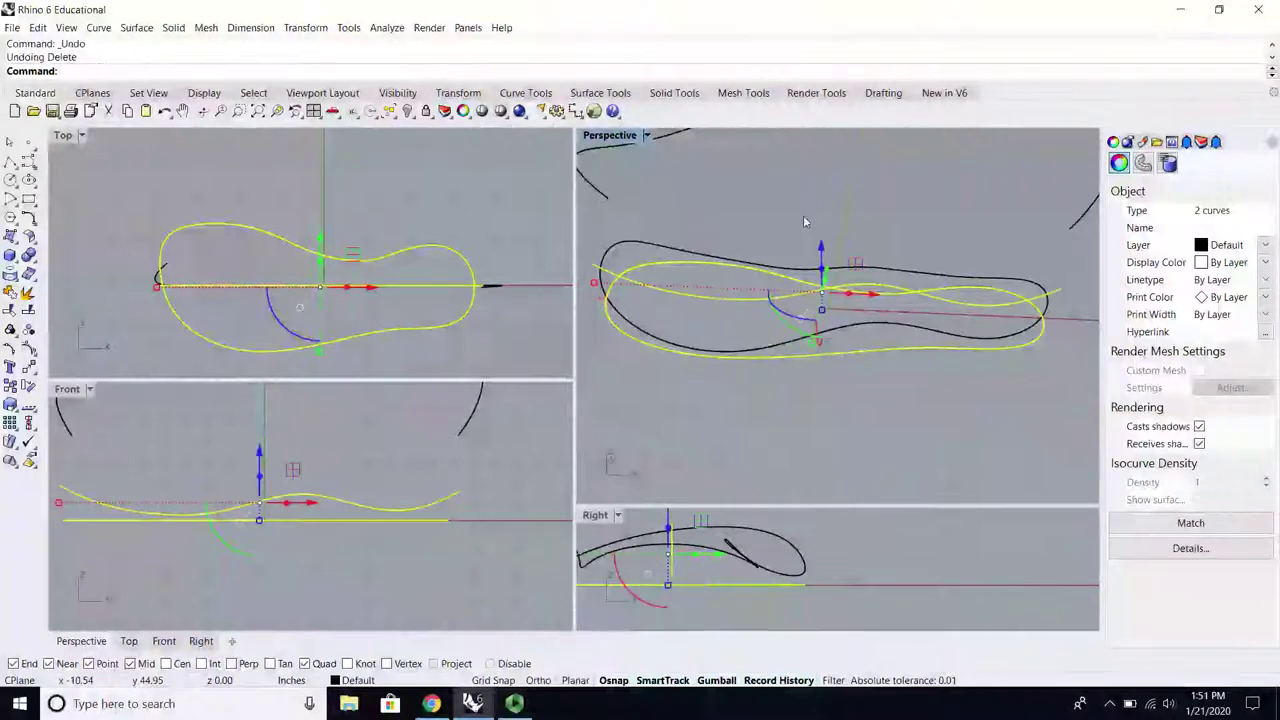
pyautogui.click(803, 220)
# Step: Duplicate the wavy profile and the flat sole outline in place, and move one set along the X axis well clear of the toe
pyautogui.click(695, 308)
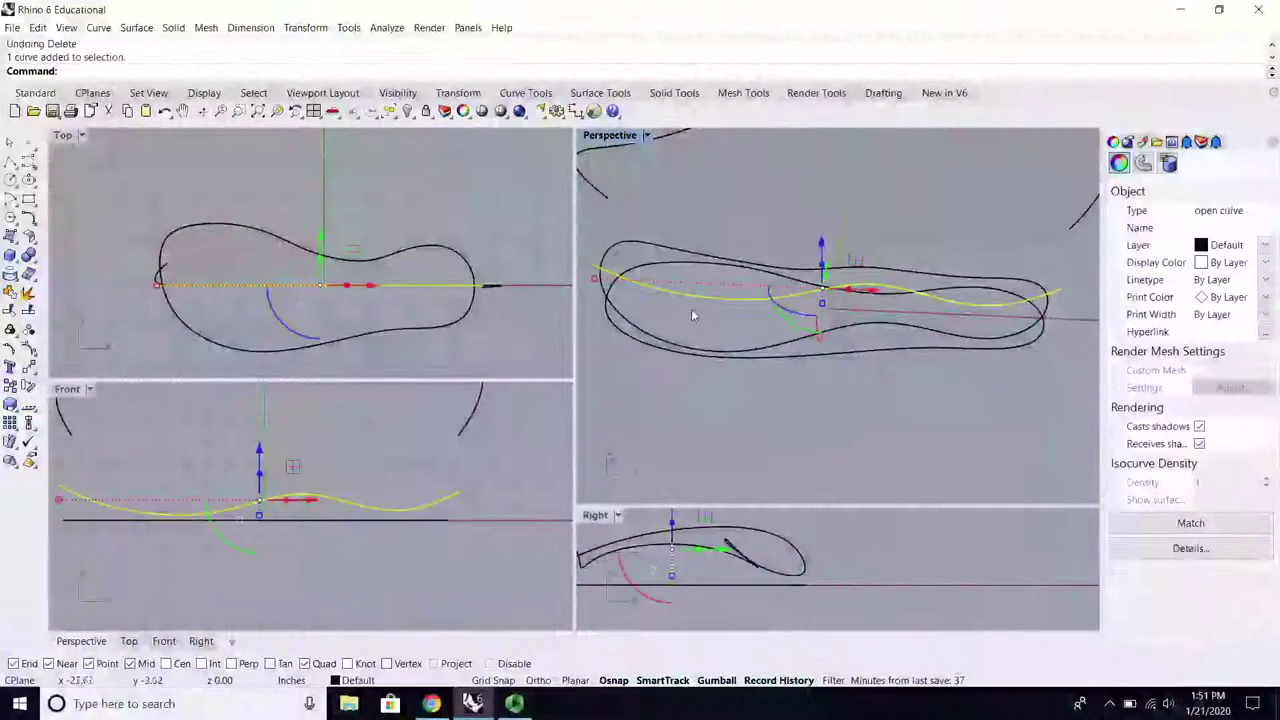
pyautogui.keyDown('shift'); pyautogui.click(862, 347); pyautogui.keyUp('shift')
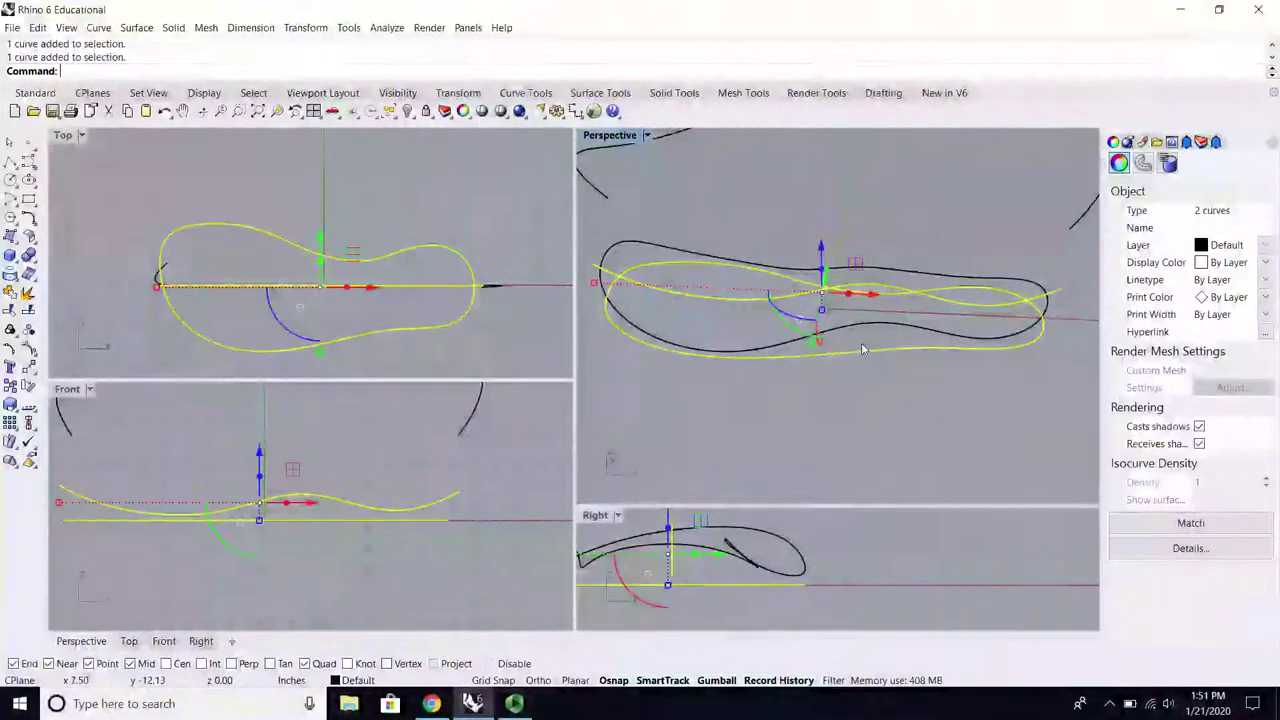
pyautogui.scroll(-3, 886, 358)
pyautogui.scroll(2, 880, 368)
pyautogui.scroll(2, 880, 368)
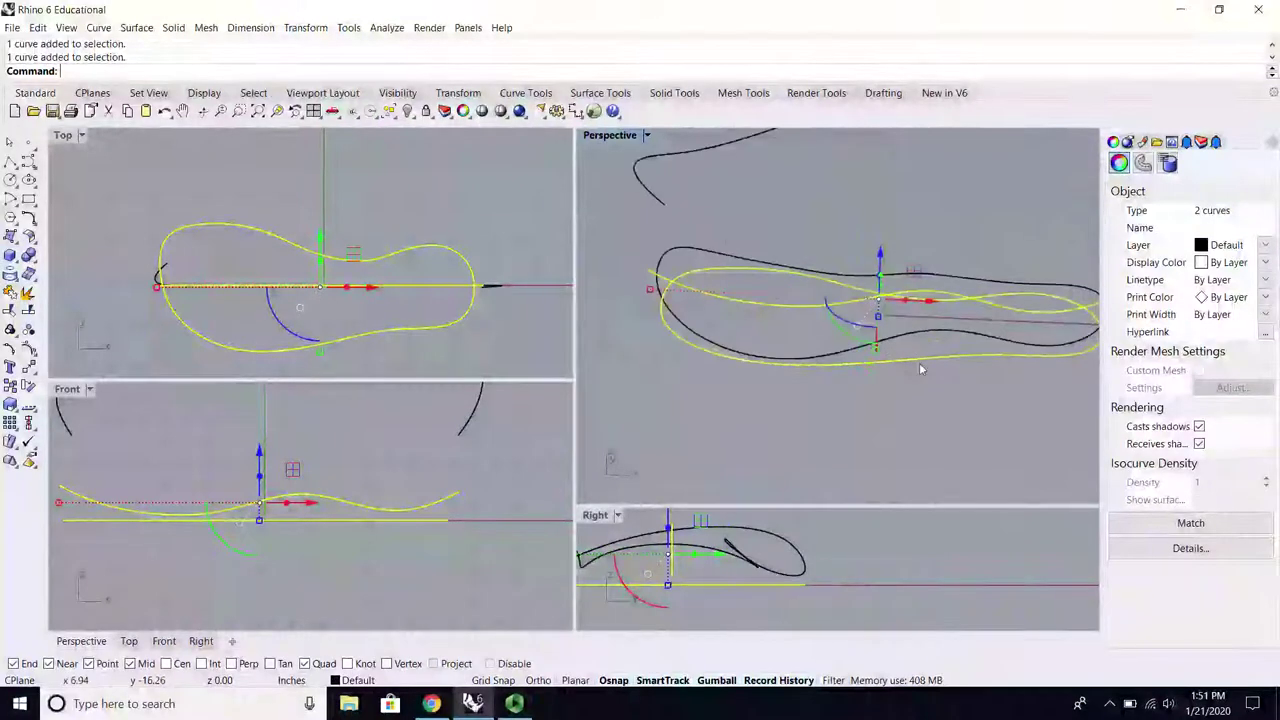
pyautogui.scroll(-2, 922, 368)
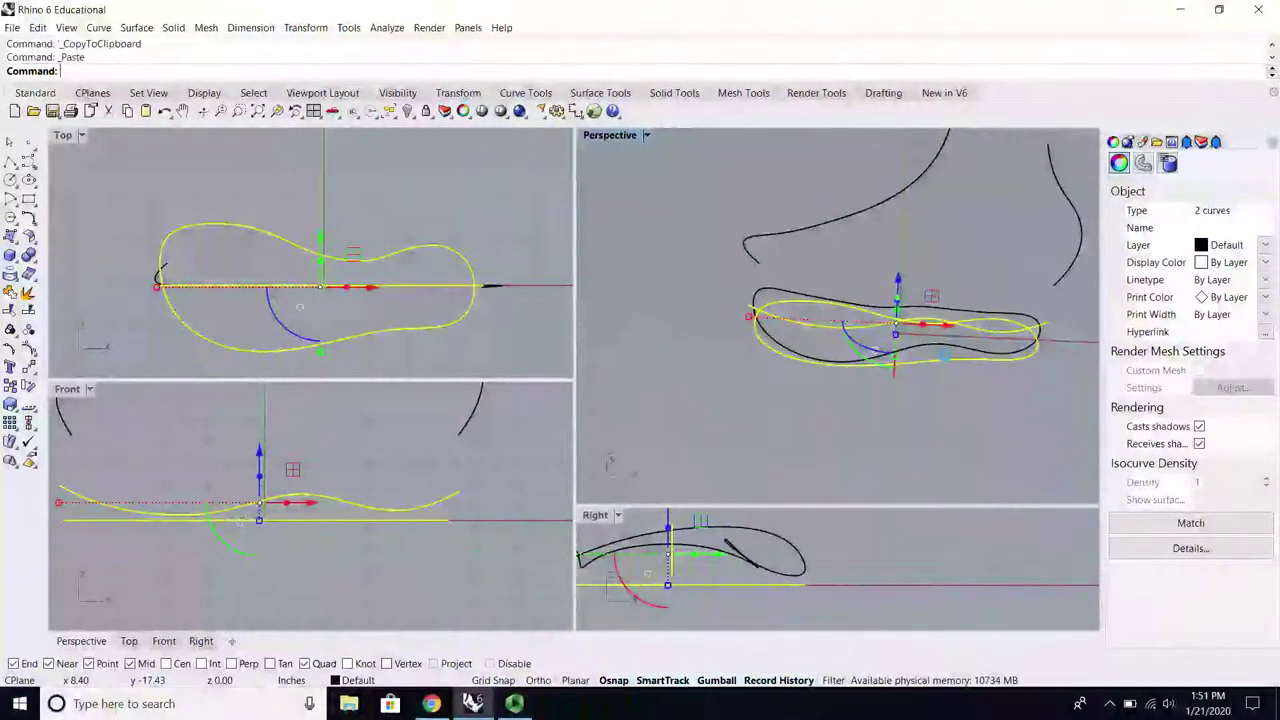
pyautogui.moveTo(935, 330); pyautogui.dragTo(953, 333, button='right')
pyautogui.moveTo(952, 334); pyautogui.dragTo(624, 325)
pyautogui.scroll(-4, 750, 349)
pyautogui.click(632, 362)
pyautogui.scroll(2, 683, 342)
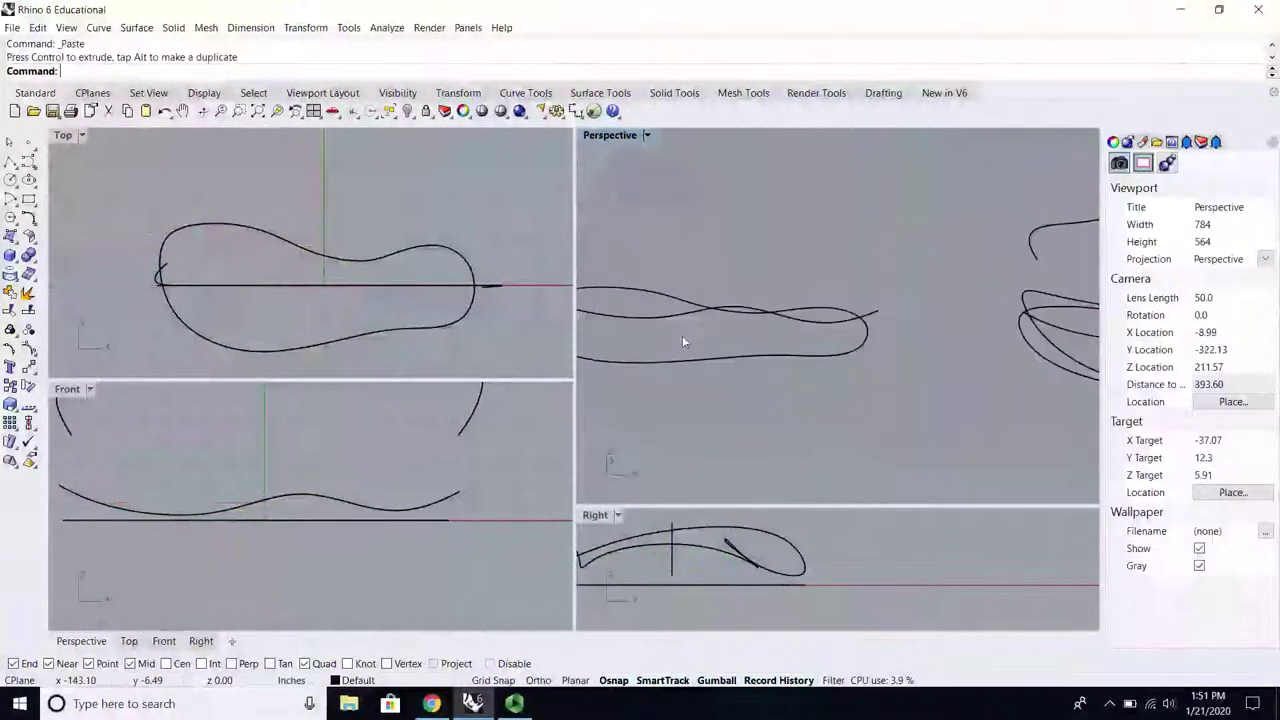
pyautogui.moveTo(742, 343); pyautogui.dragTo(703, 298, button='right')
pyautogui.scroll(-4, 703, 298)
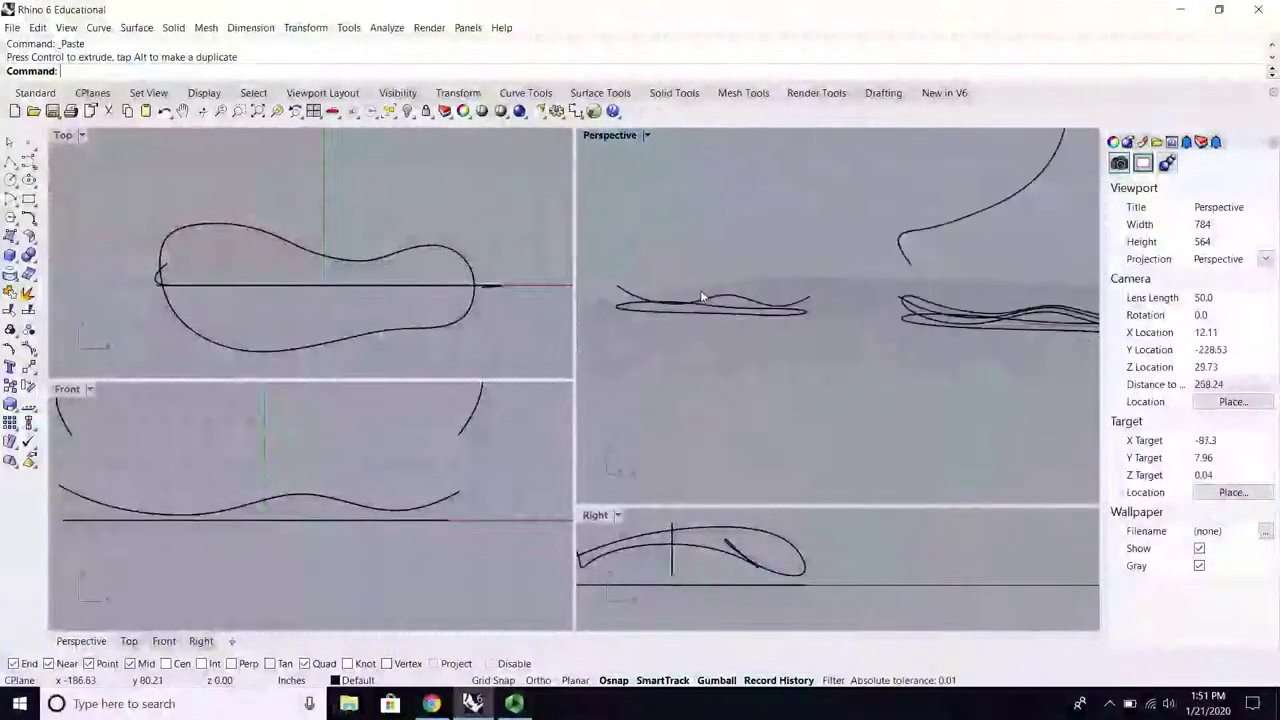
# Step: Hide the wavy profile and flat sole outline that overlap the combined sole curve
pyautogui.moveTo(834, 298); pyautogui.dragTo(775, 358, button='right')
pyautogui.scroll(6, 1063, 342)
pyautogui.click(896, 335)
pyautogui.keyDown('shift'); pyautogui.click(803, 293); pyautogui.keyUp('shift')
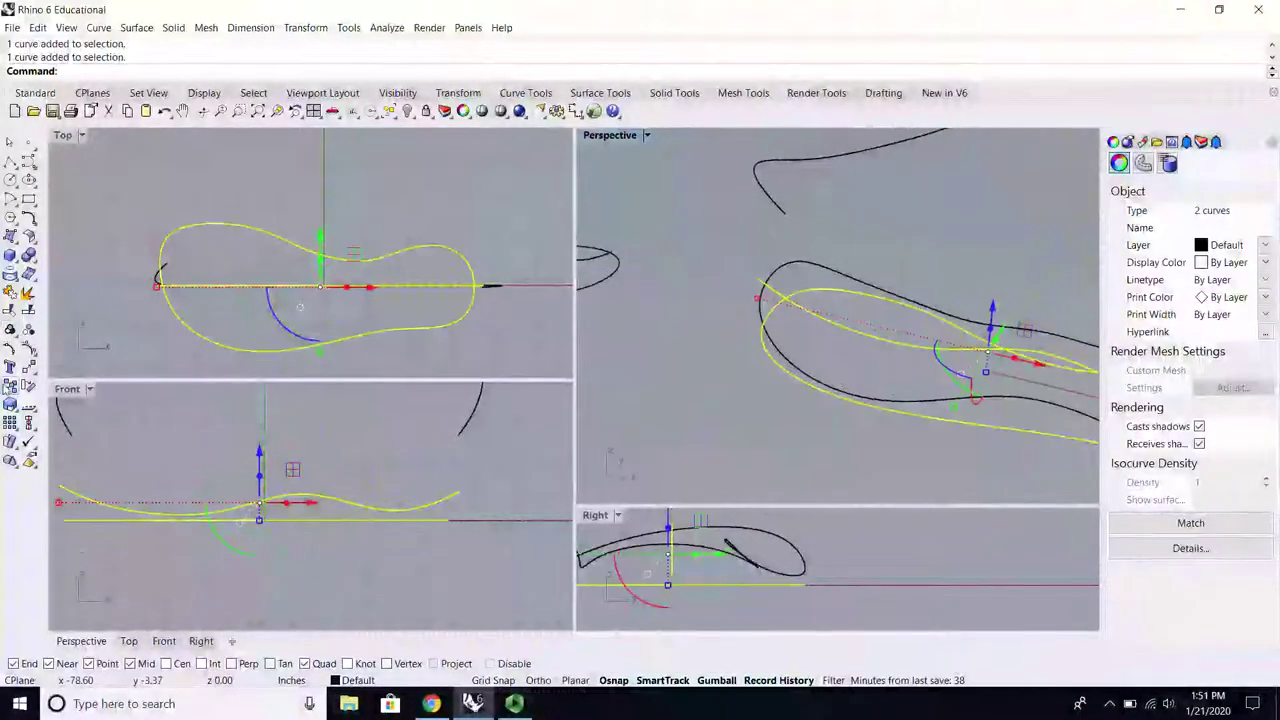
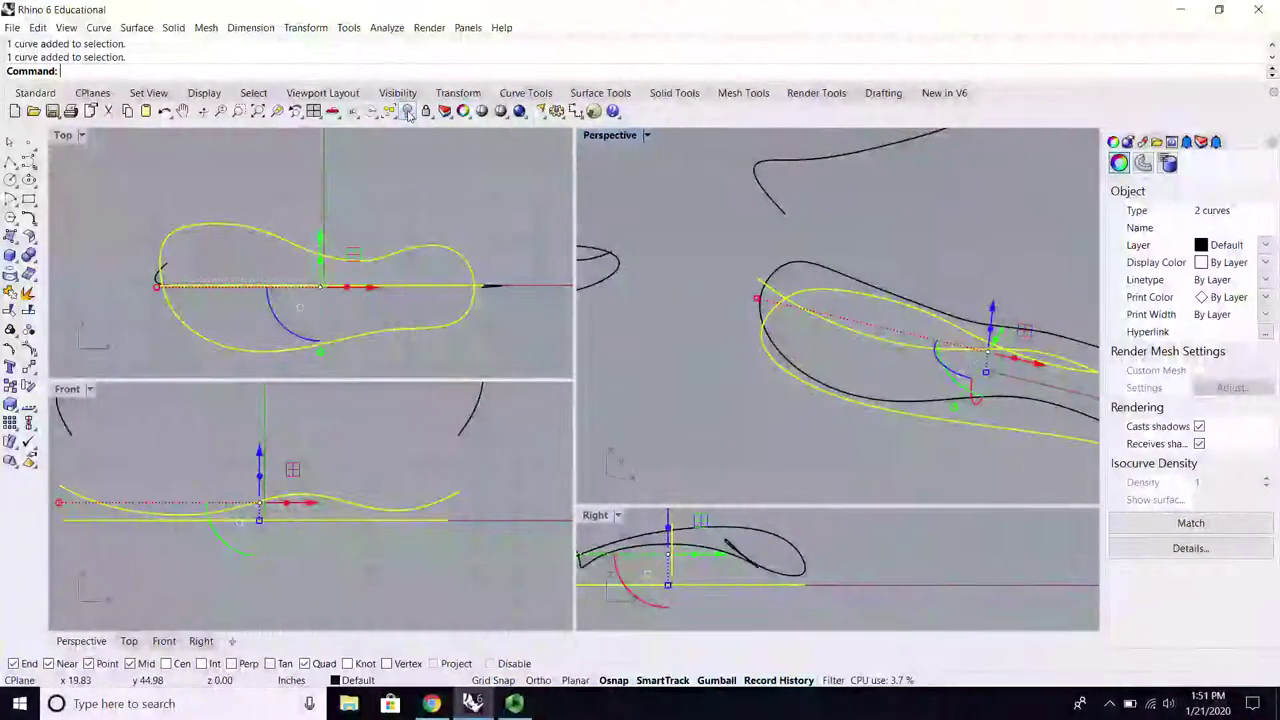
pyautogui.click(408, 113)
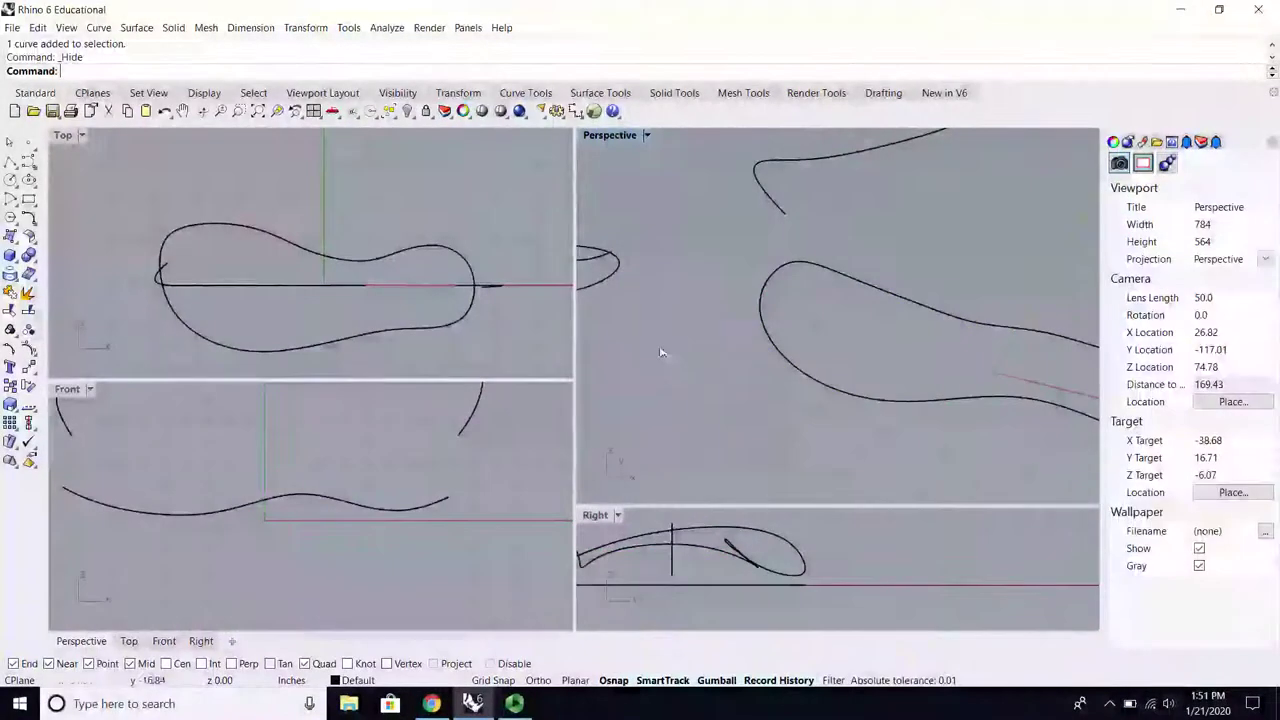
pyautogui.moveTo(665, 355); pyautogui.dragTo(908, 326, button='right')
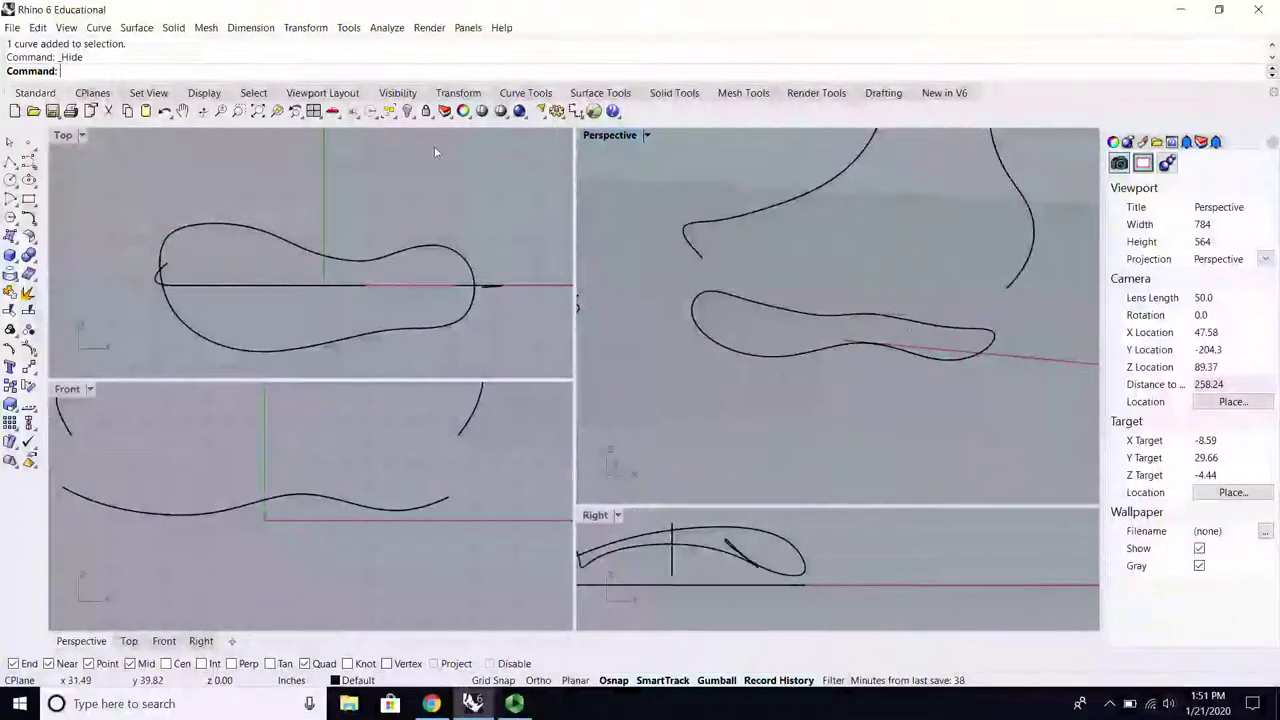
# Step: Show all hidden curves, and hide the overlapping wavy profile and flat sole outline again
pyautogui.click(414, 115)
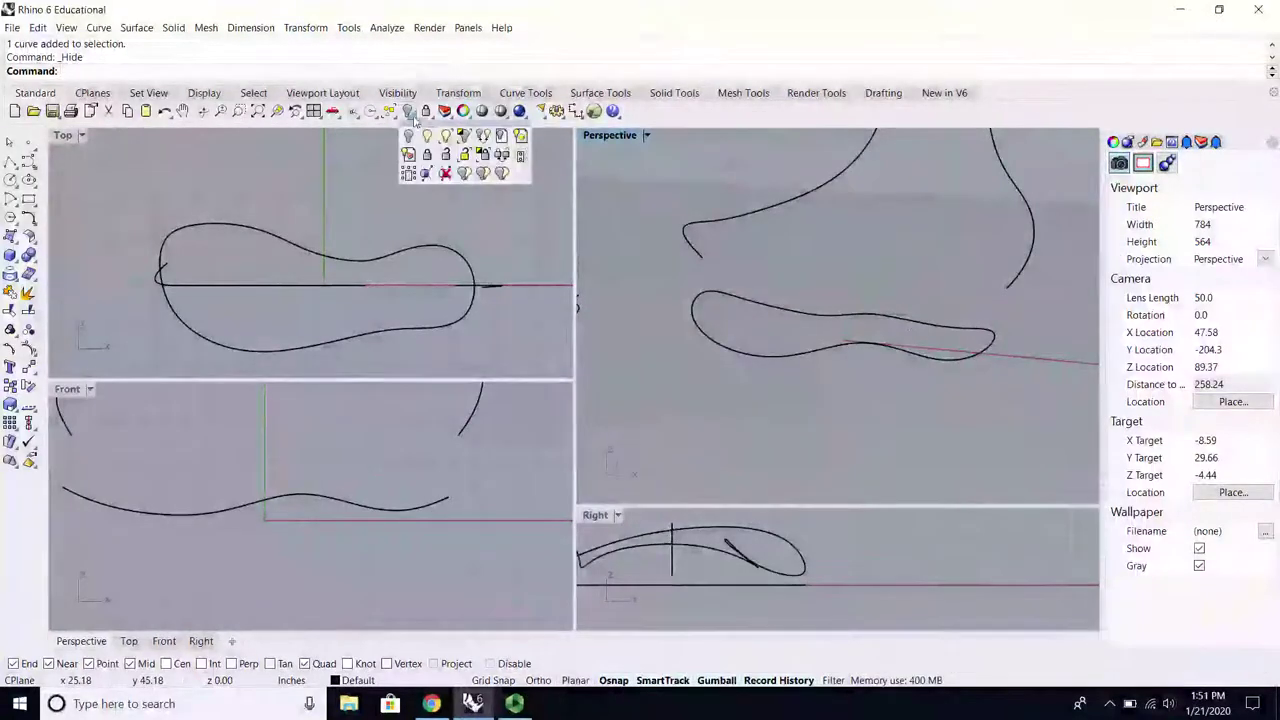
pyautogui.click(427, 138)
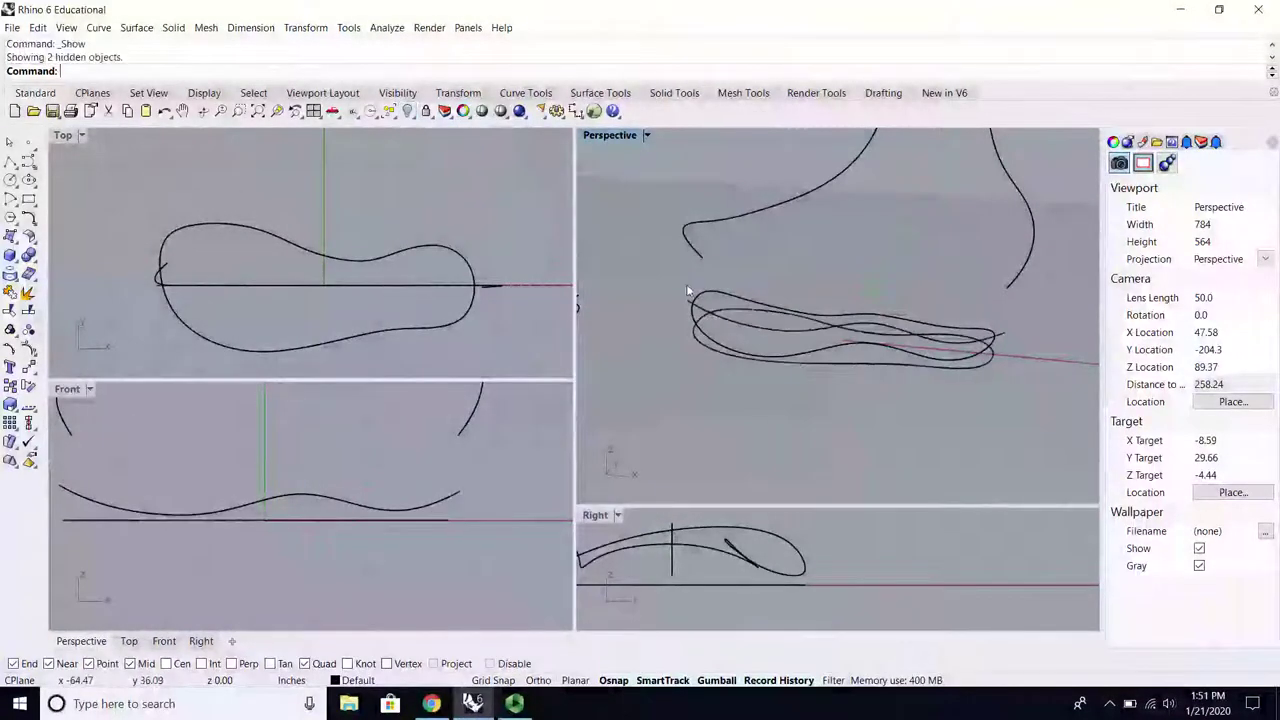
pyautogui.scroll(3, 723, 305)
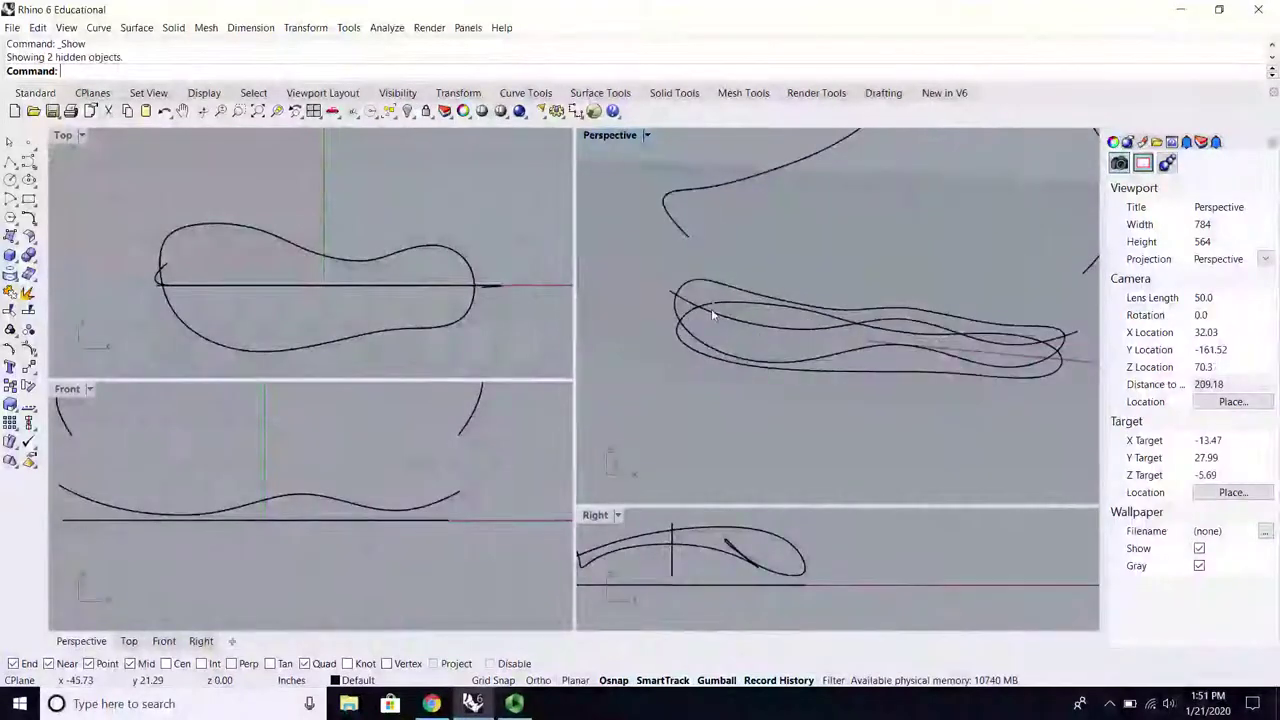
pyautogui.moveTo(713, 316); pyautogui.dragTo(700, 324)
pyautogui.click(389, 111)
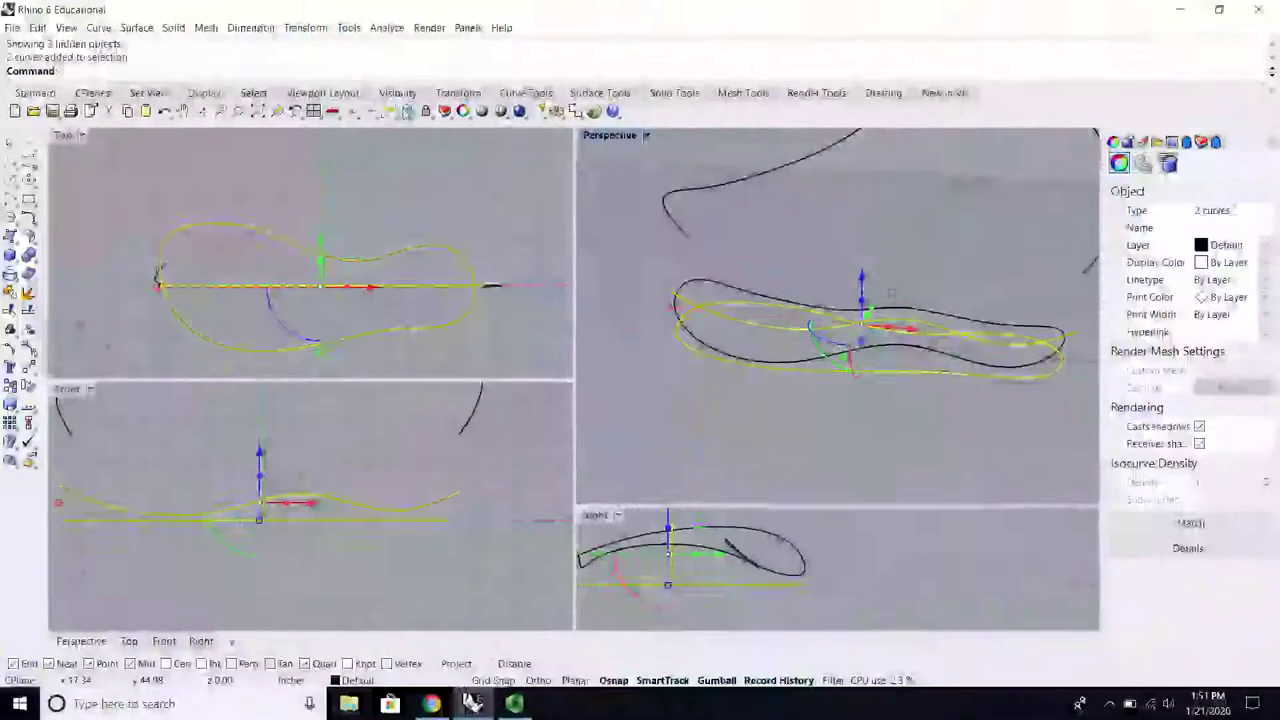
pyautogui.scroll(-5, 656, 302)
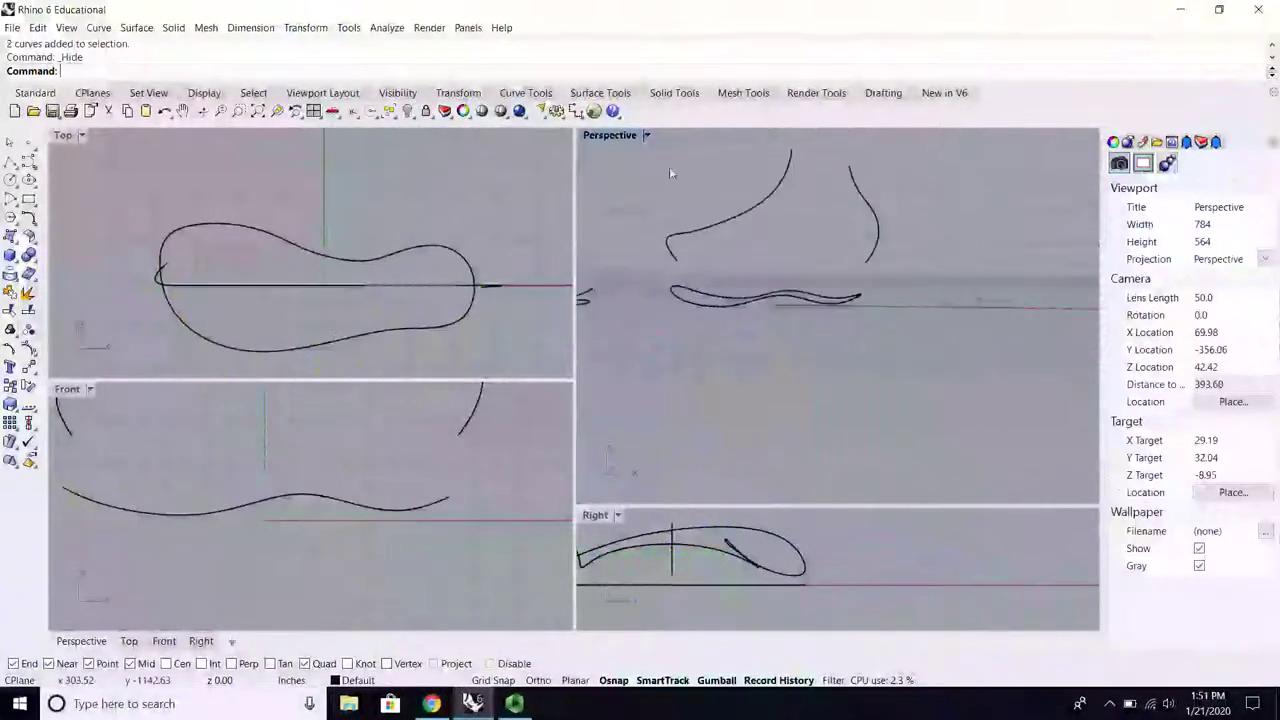
# Step: Examine the combined sole curve from several angles in the maximized perspective view, cancelling any command started by accident
pyautogui.doubleClick(592, 135)
pyautogui.moveTo(604, 220); pyautogui.dragTo(827, 333, button='right')
pyautogui.scroll(4, 436, 271)
pyautogui.scroll(6, 805, 348)
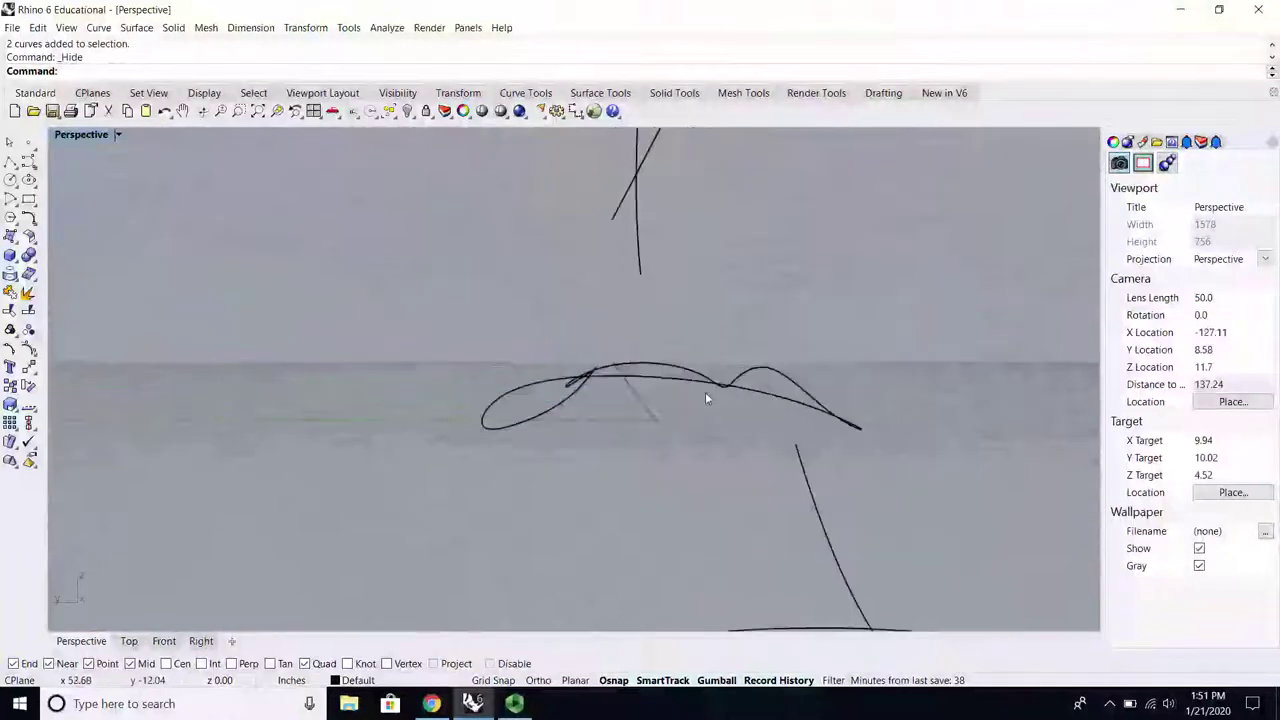
pyautogui.moveTo(707, 394); pyautogui.dragTo(663, 424, button='right')
pyautogui.rightClick(663, 424)
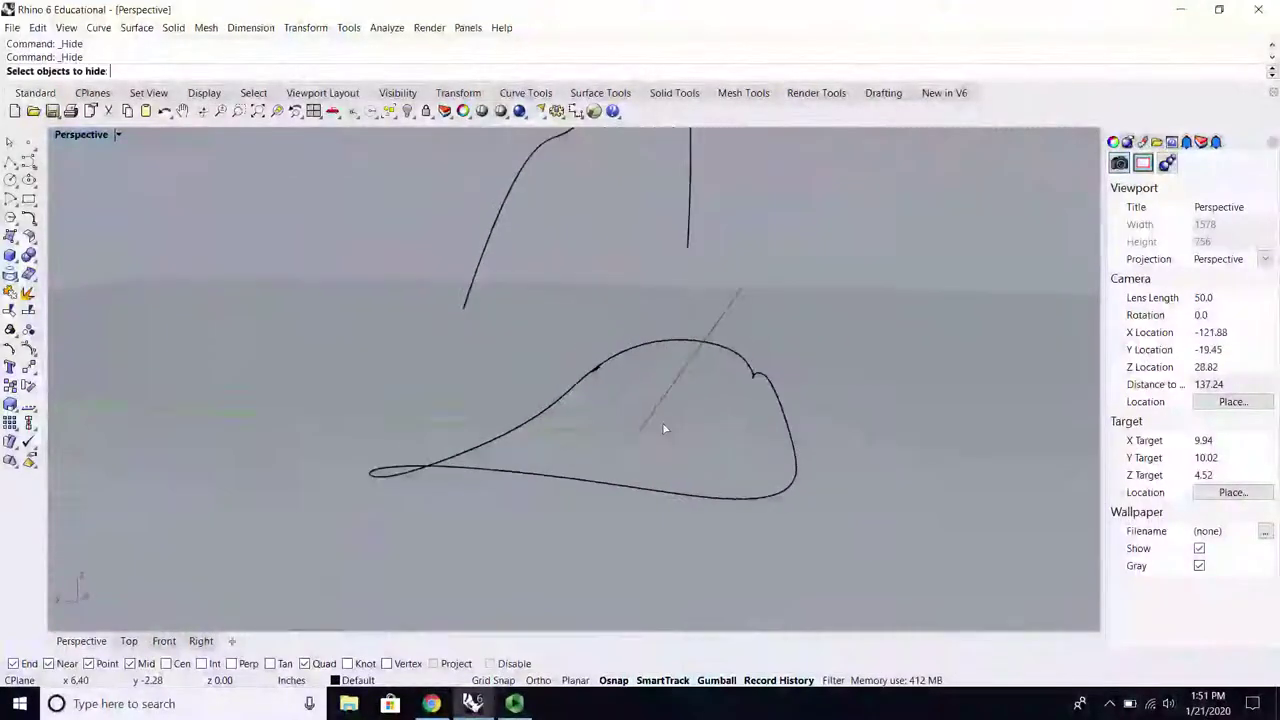
pyautogui.scroll(-2, 778, 396)
pyautogui.moveTo(778, 397); pyautogui.dragTo(652, 384, button='right')
pyautogui.click(652, 384)
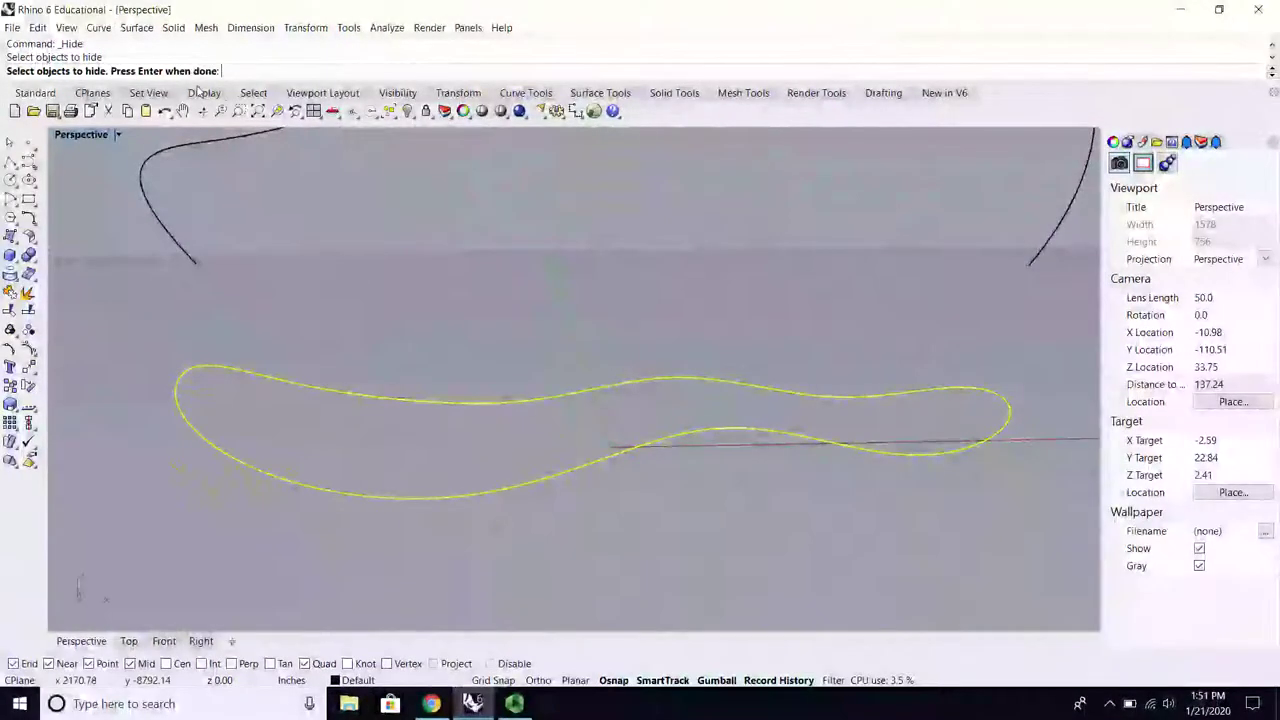
pyautogui.press('Escape')
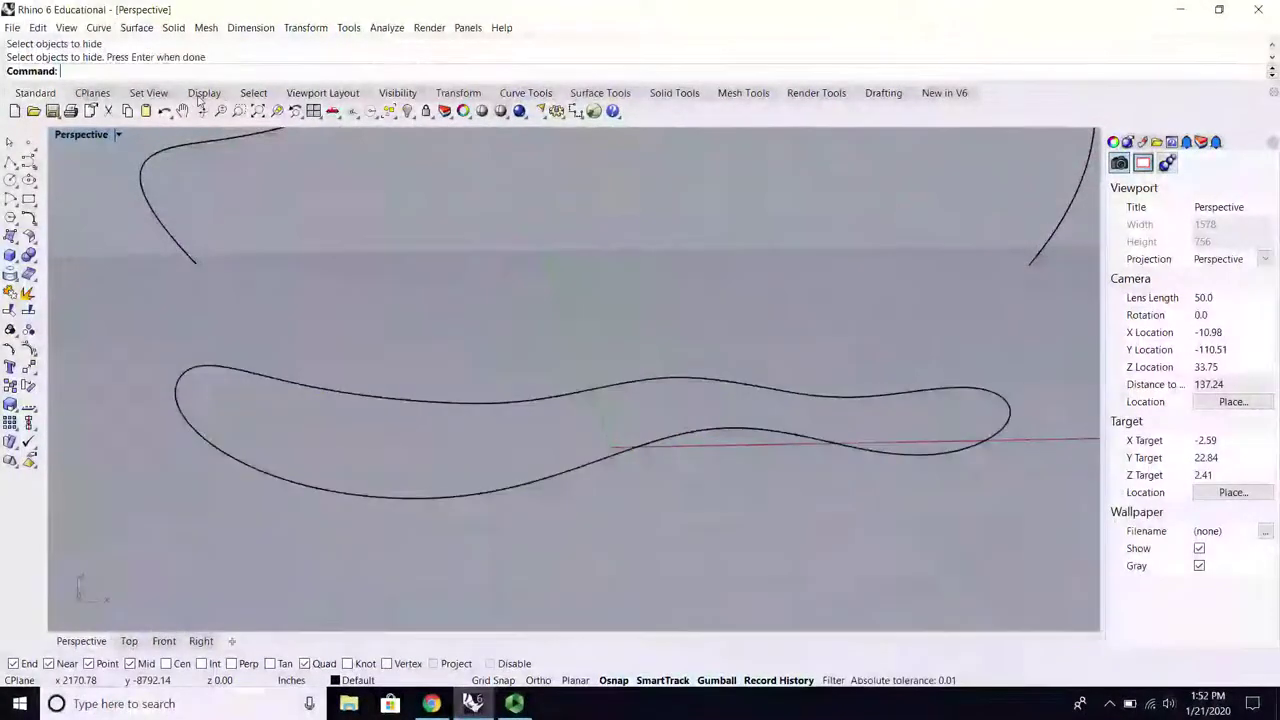
# Step: Rebuild the combined sole curve with a point count of 20 and degree 2, deleting the input curve
pyautogui.press('Return')
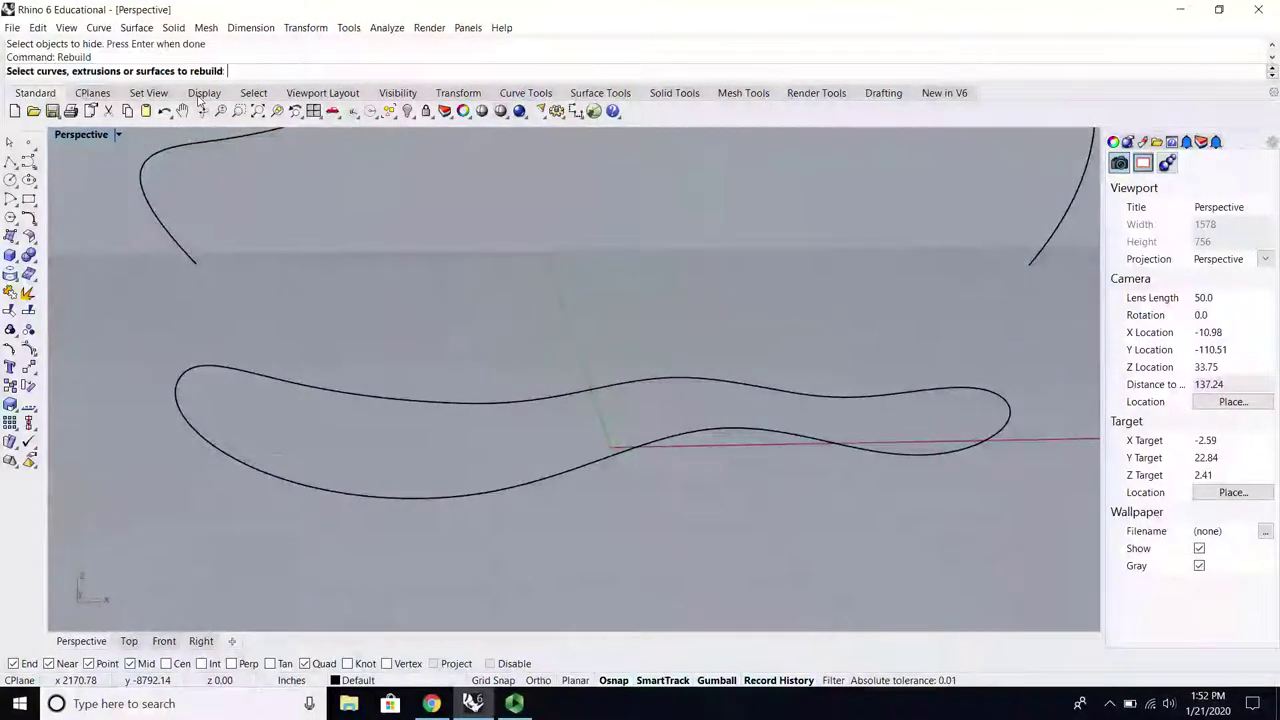
pyautogui.click(478, 488)
pyautogui.press('Return')
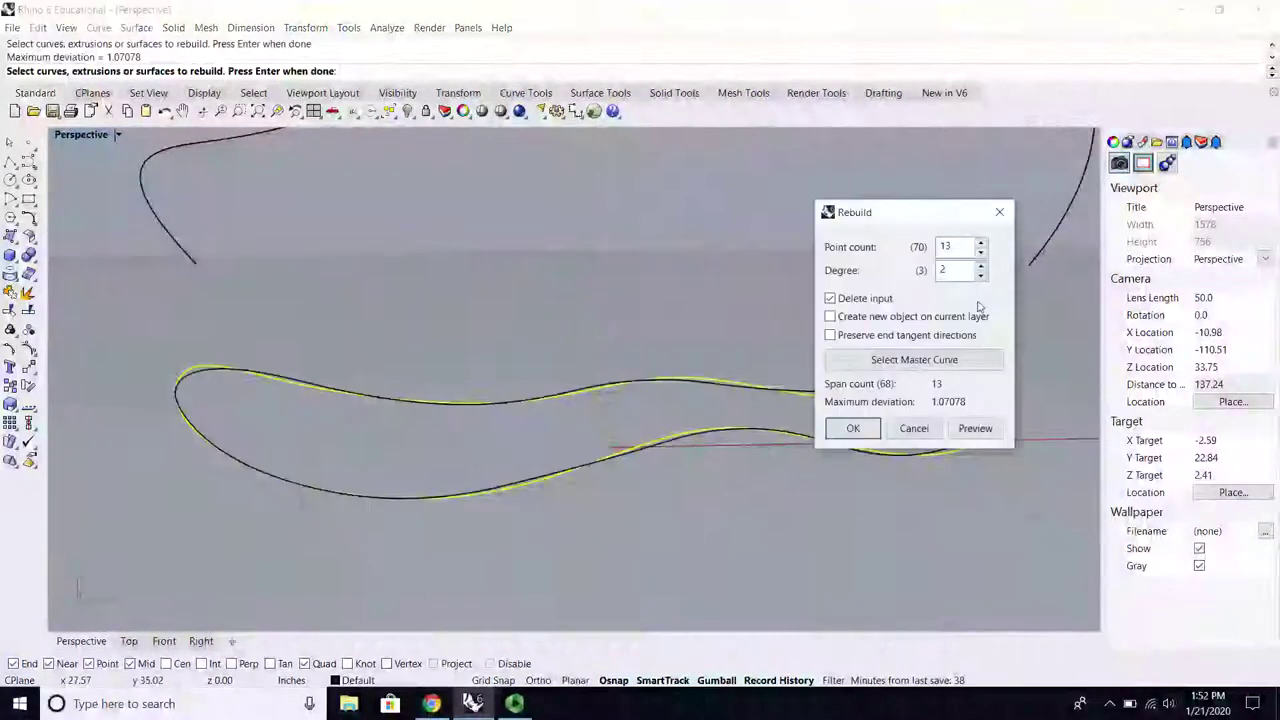
pyautogui.moveTo(938, 213); pyautogui.dragTo(1071, 181)
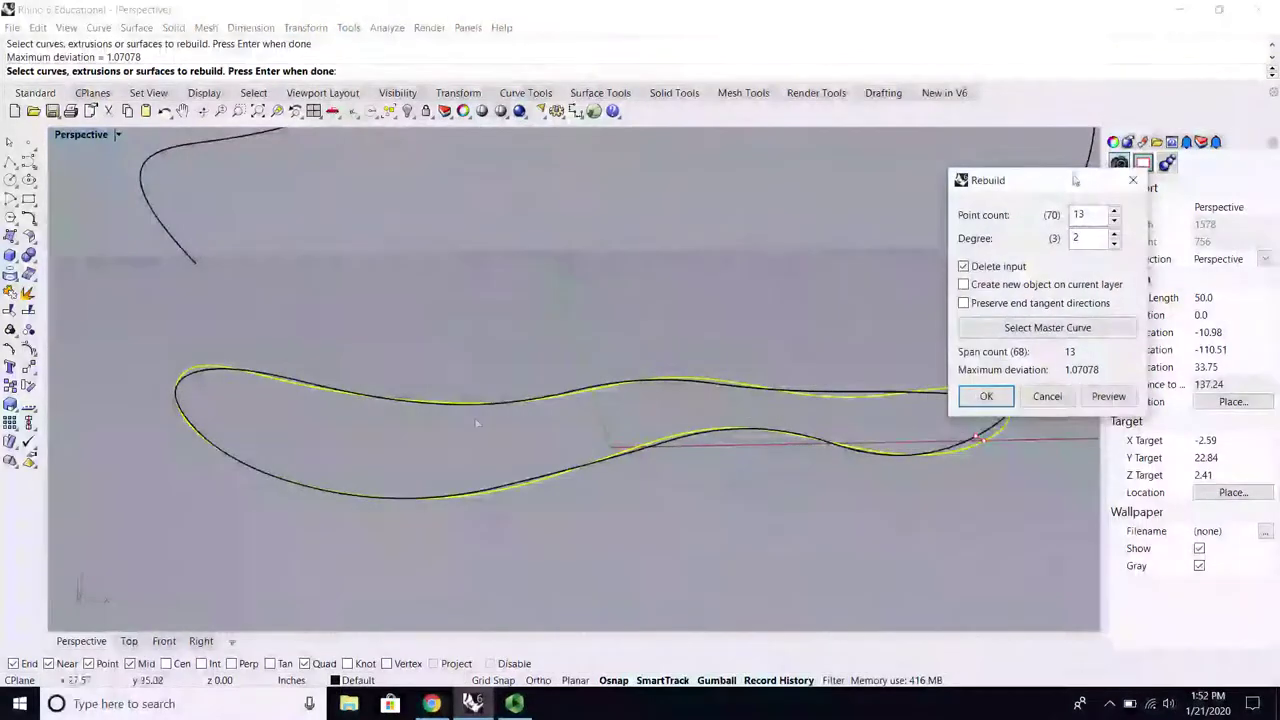
pyautogui.scroll(-7, 494, 417)
pyautogui.scroll(7, 714, 428)
pyautogui.moveTo(714, 428); pyautogui.dragTo(606, 385, button='right')
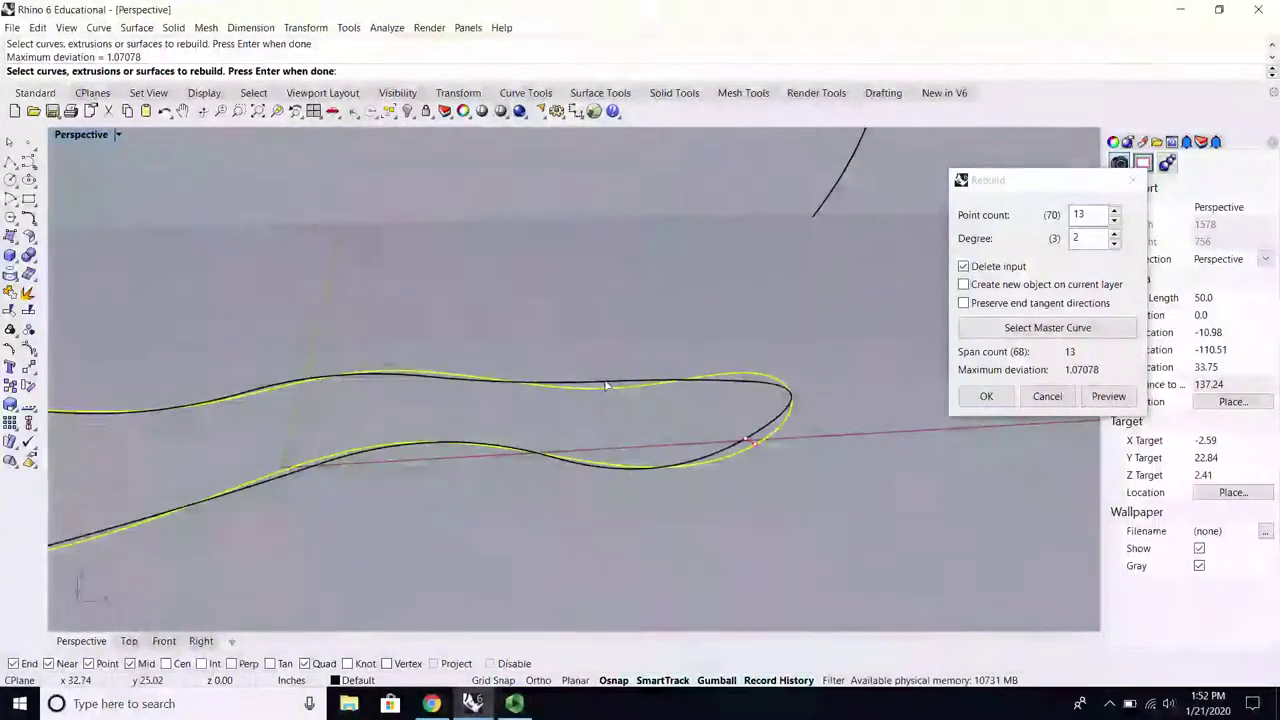
pyautogui.doubleClick(1088, 213)
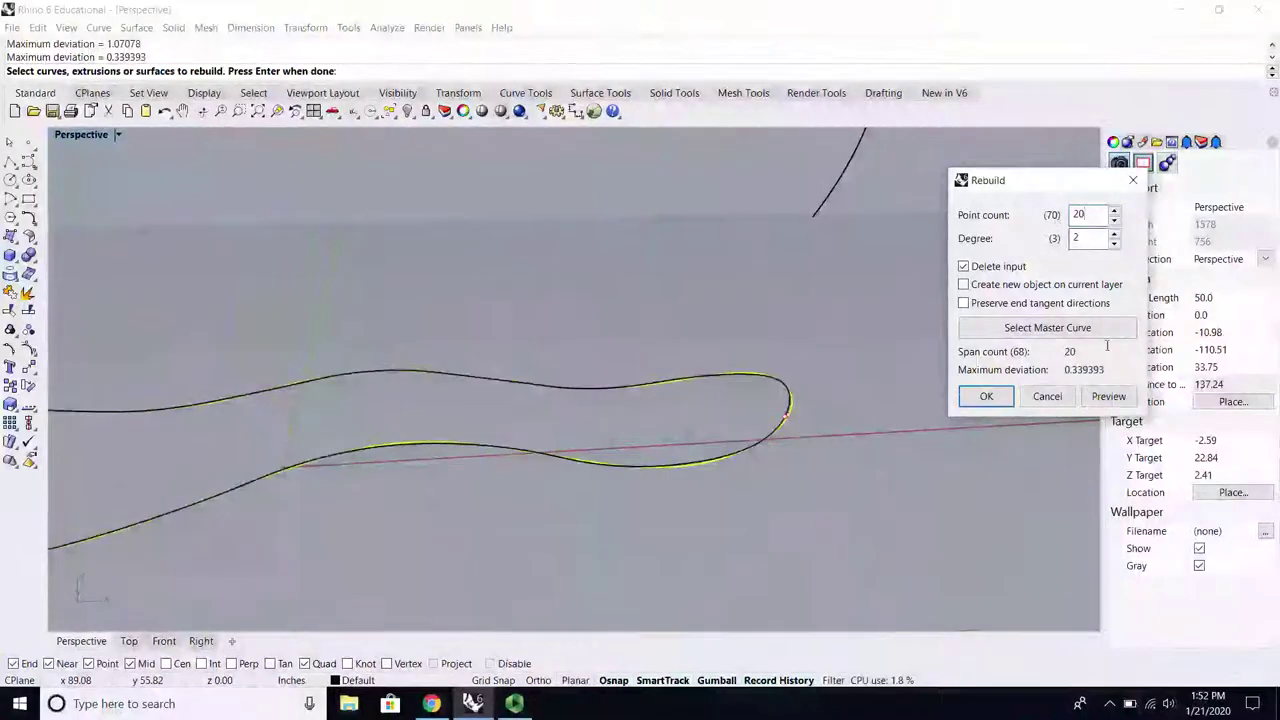
pyautogui.moveTo(672, 438); pyautogui.dragTo(695, 373, button='right')
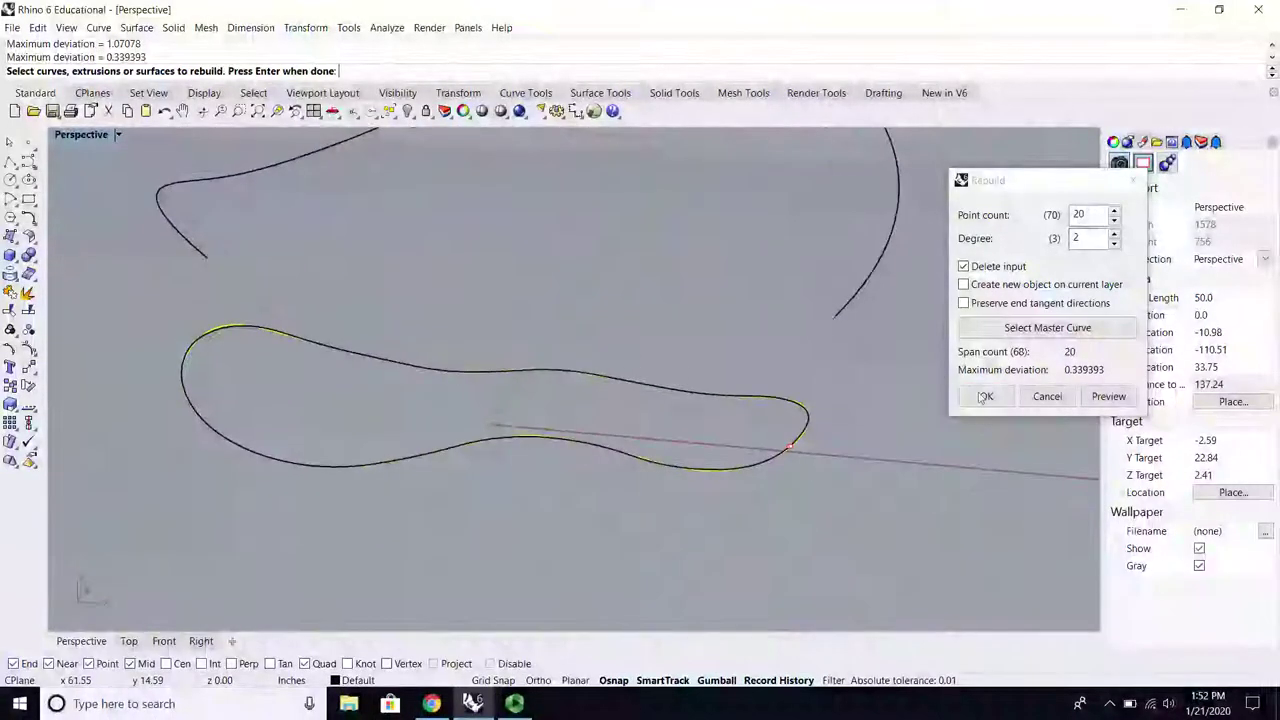
pyautogui.click(985, 397)
pyautogui.click(664, 413)
pyautogui.moveTo(664, 413); pyautogui.dragTo(575, 398, button='right')
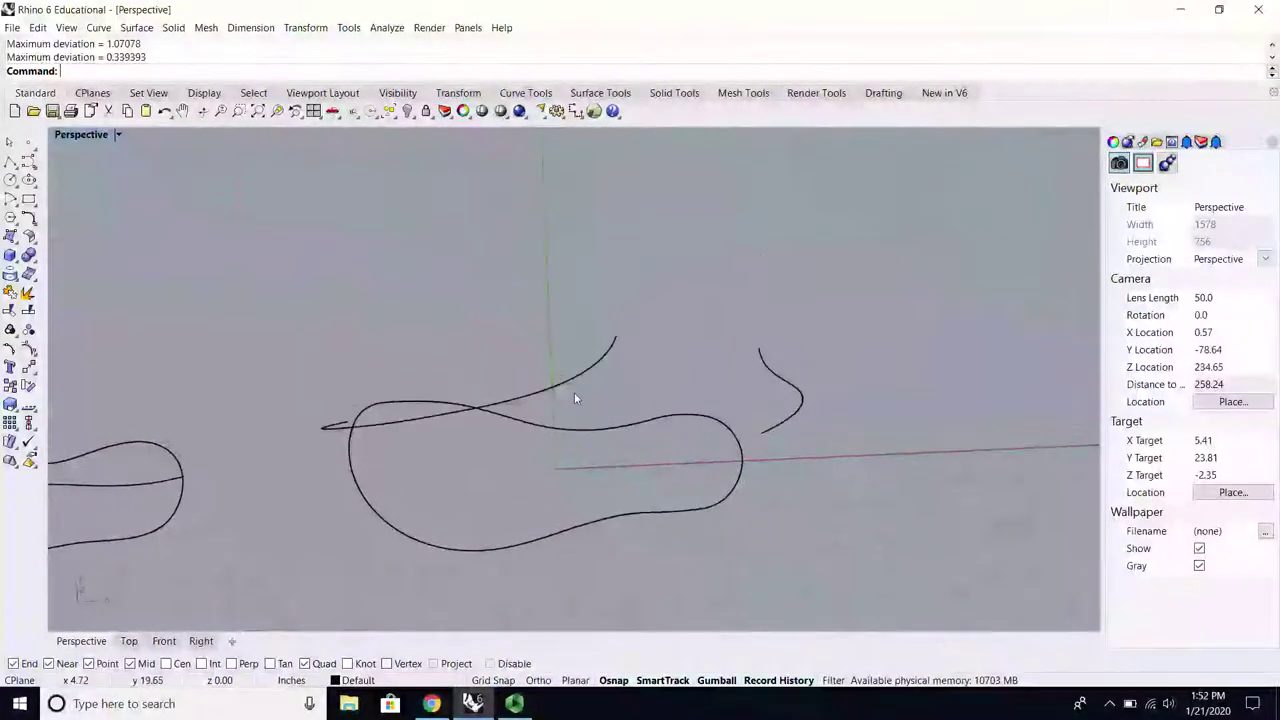
# Step: Return to four viewports and draw an ellipse inside the heel in the top view, centred on the X axis and reaching the front profile's upper end
pyautogui.doubleClick(78, 135)
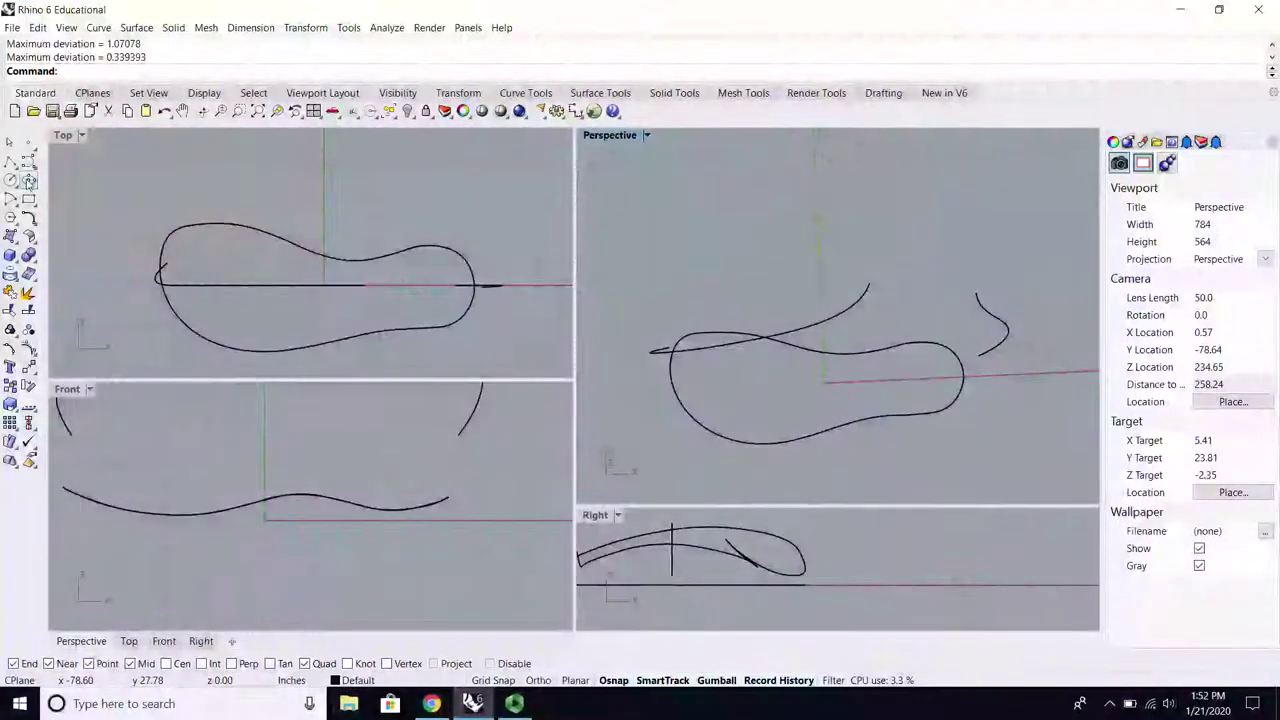
pyautogui.click(29, 181)
pyautogui.scroll(3, 426, 287)
pyautogui.click(413, 286)
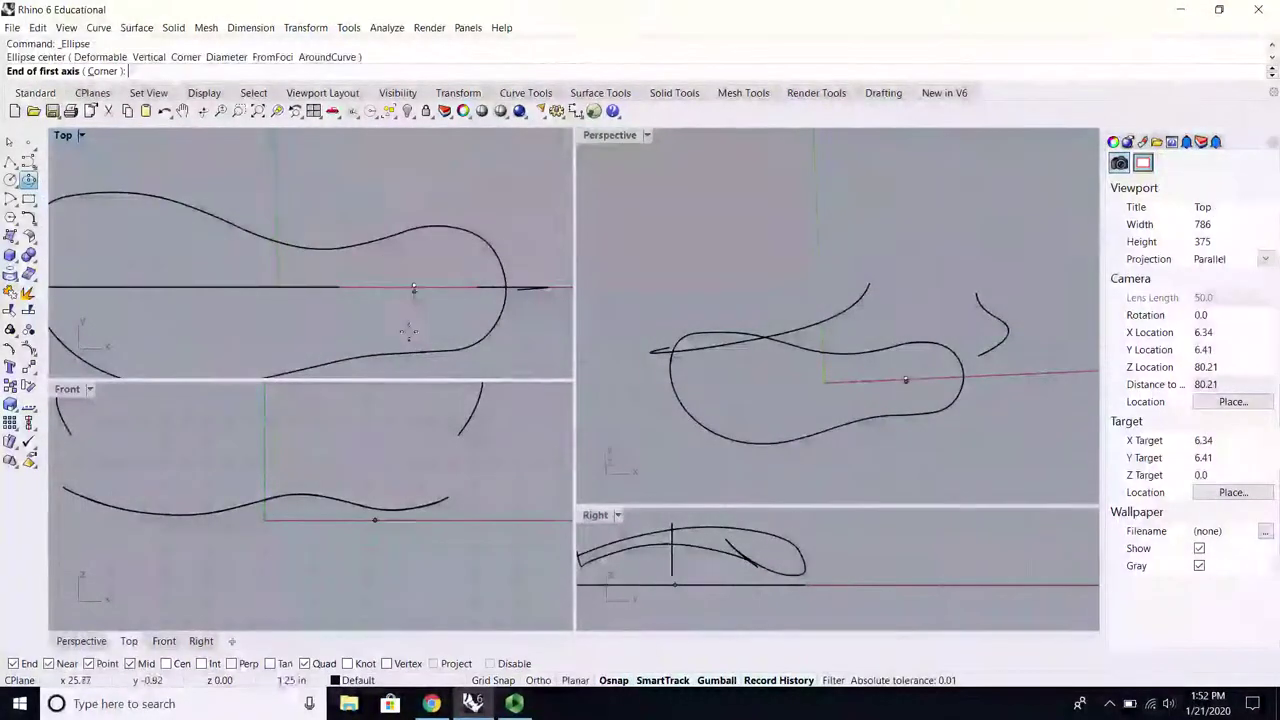
pyautogui.click(338, 287)
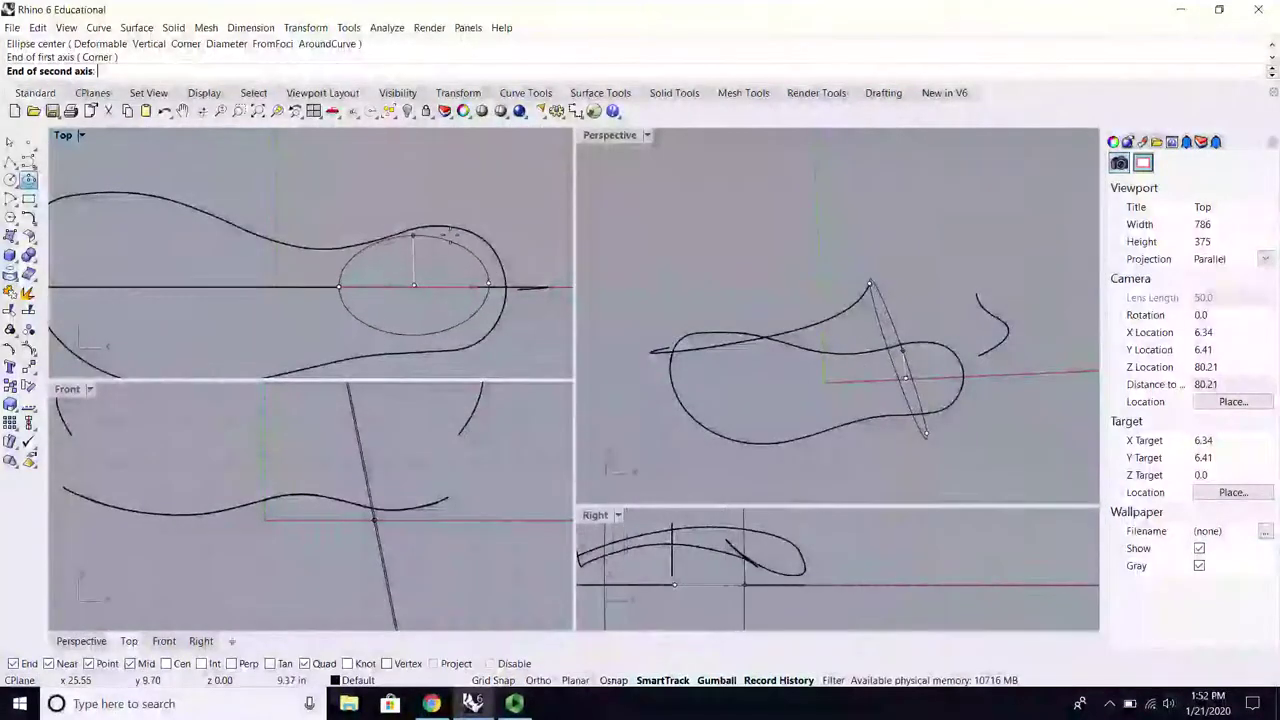
pyautogui.click(440, 247)
pyautogui.scroll(3, 438, 248)
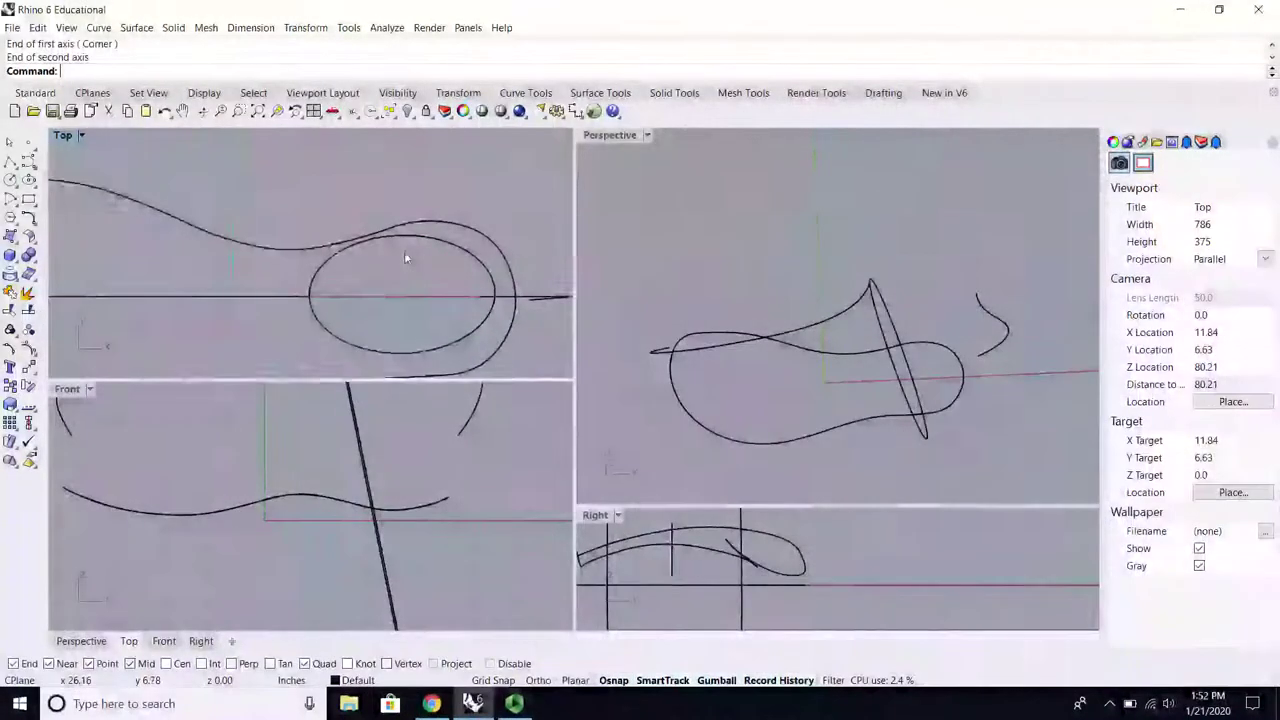
# Step: Shift the heel ellipse slightly in the top view and check its tilt in the front and perspective views
pyautogui.moveTo(428, 213)
pyautogui.mouseDown()
pyautogui.moveTo(426, 226)
pyautogui.moveTo(423, 212)
pyautogui.mouseUp()
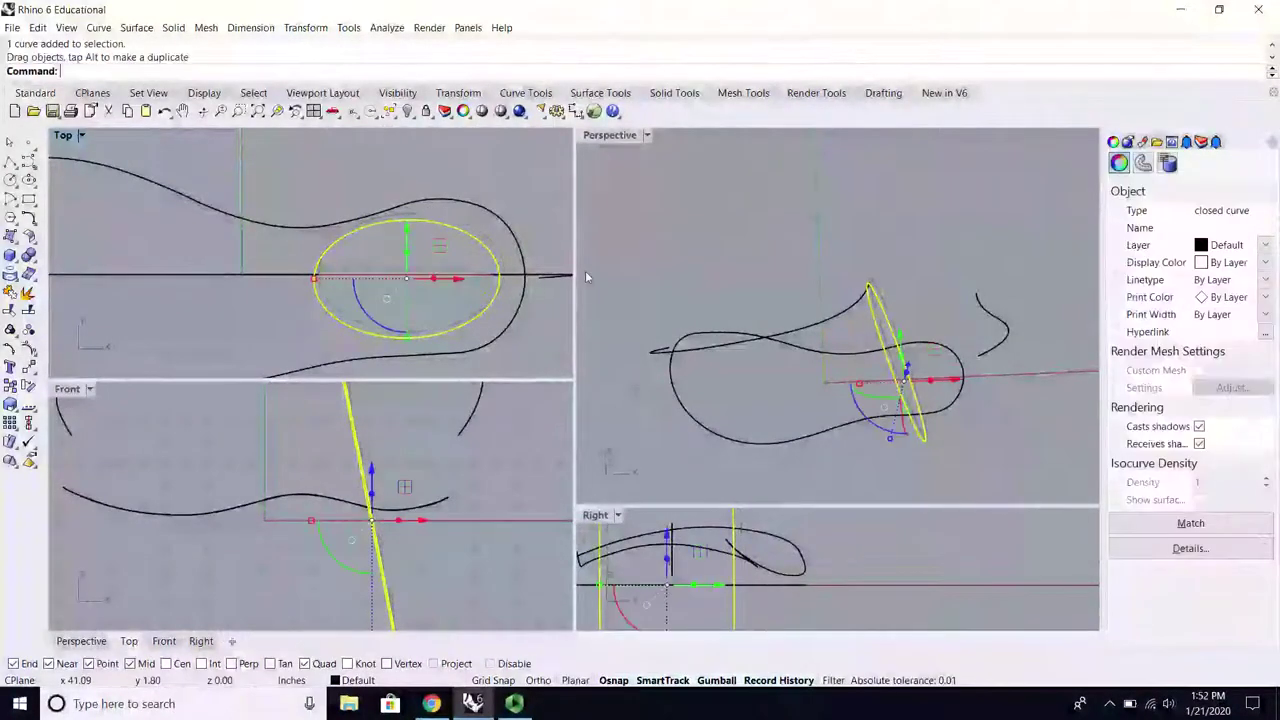
pyautogui.scroll(-2, 418, 463)
pyautogui.scroll(-3, 418, 463)
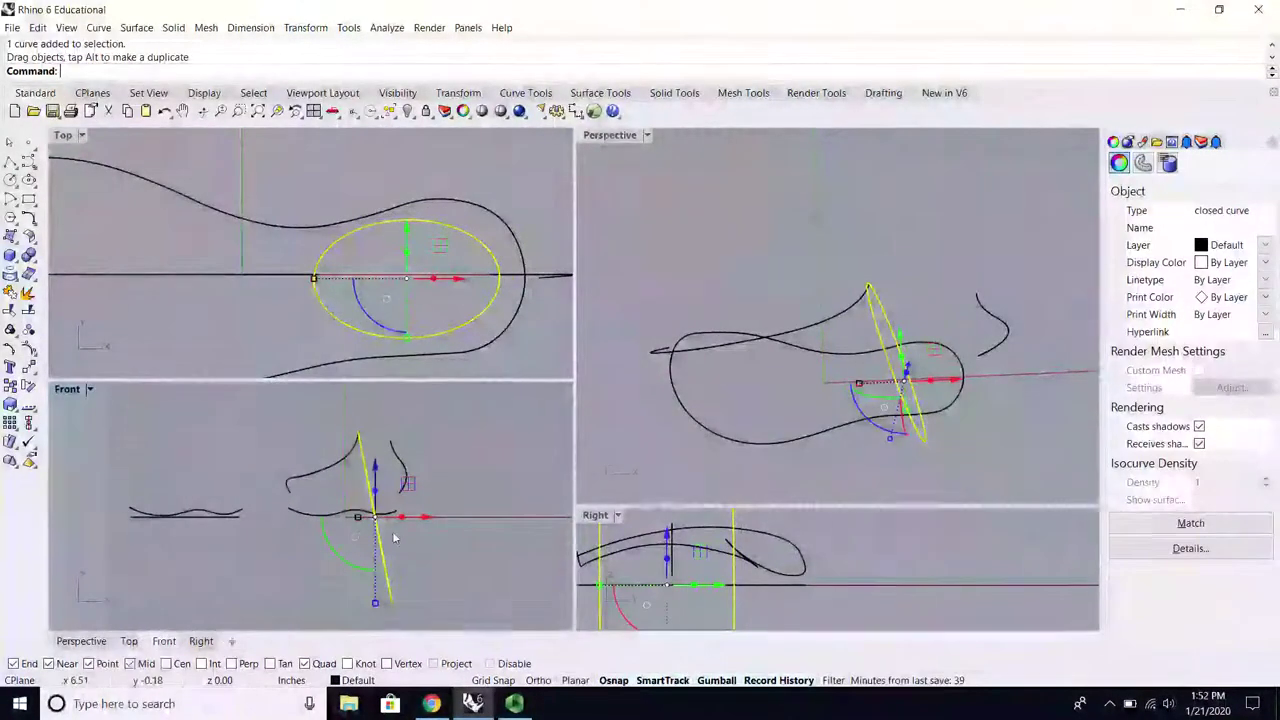
pyautogui.scroll(5, 924, 464)
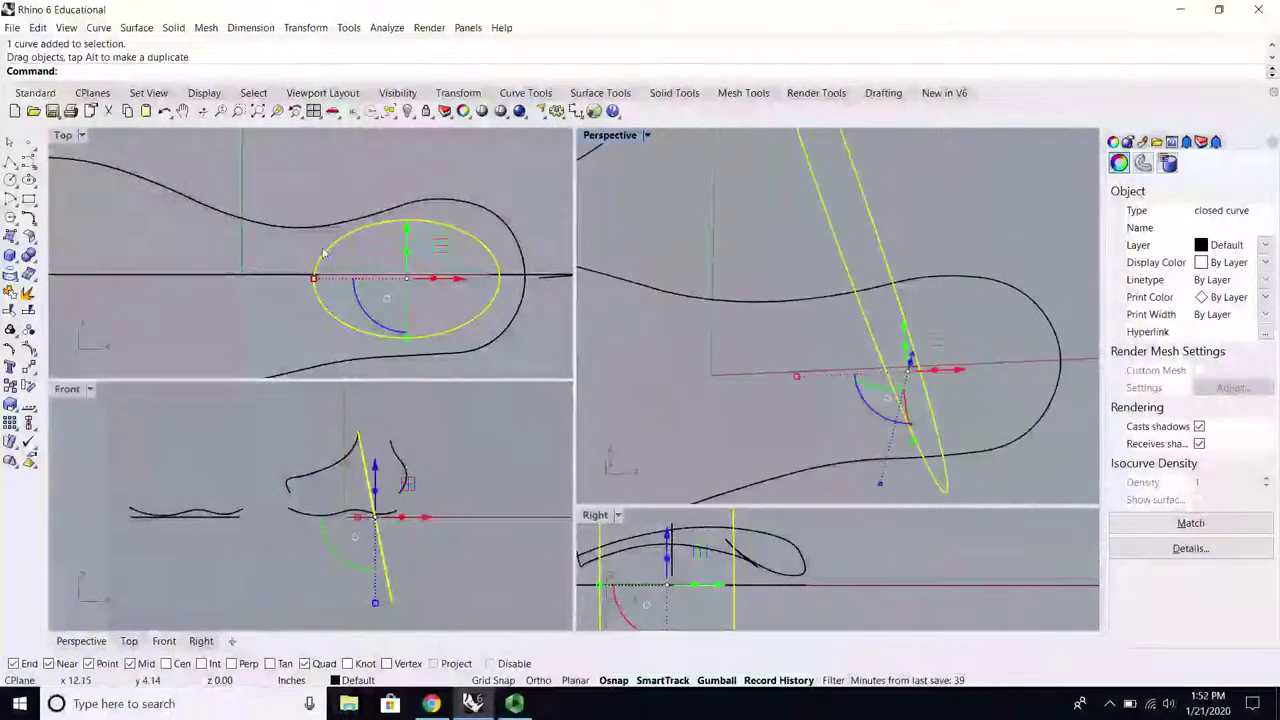
# Step: Project the tilted heel ellipse onto the top view's construction plane, deleting the input object
pyautogui.scroll(-7, 322, 253)
pyautogui.doubleClick(65, 136)
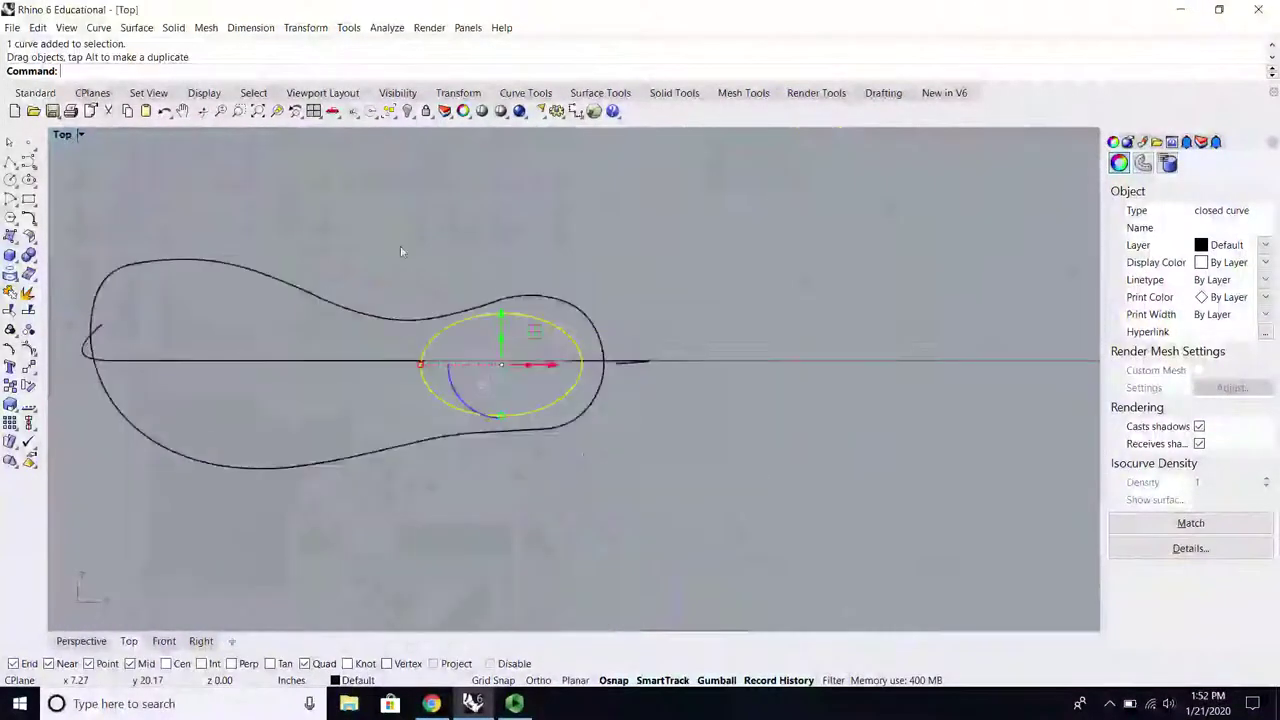
pyautogui.scroll(2, 460, 300)
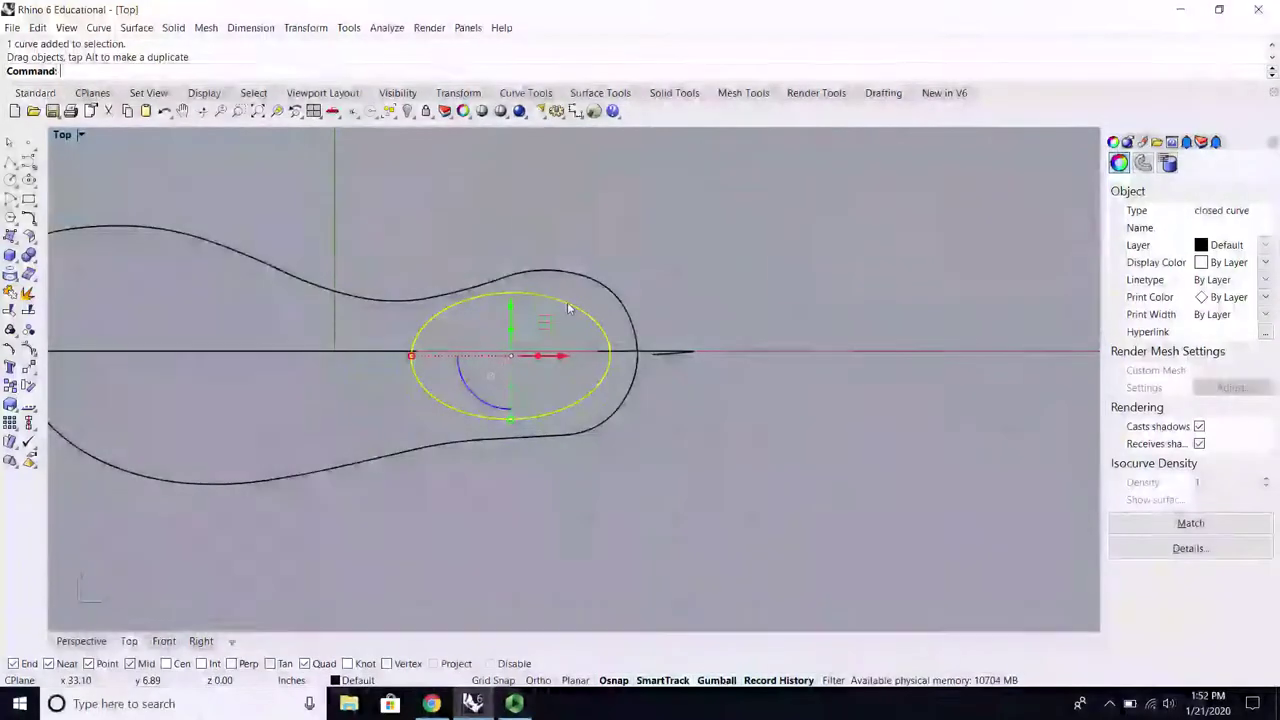
pyautogui.click(305, 27)
pyautogui.click(383, 245)
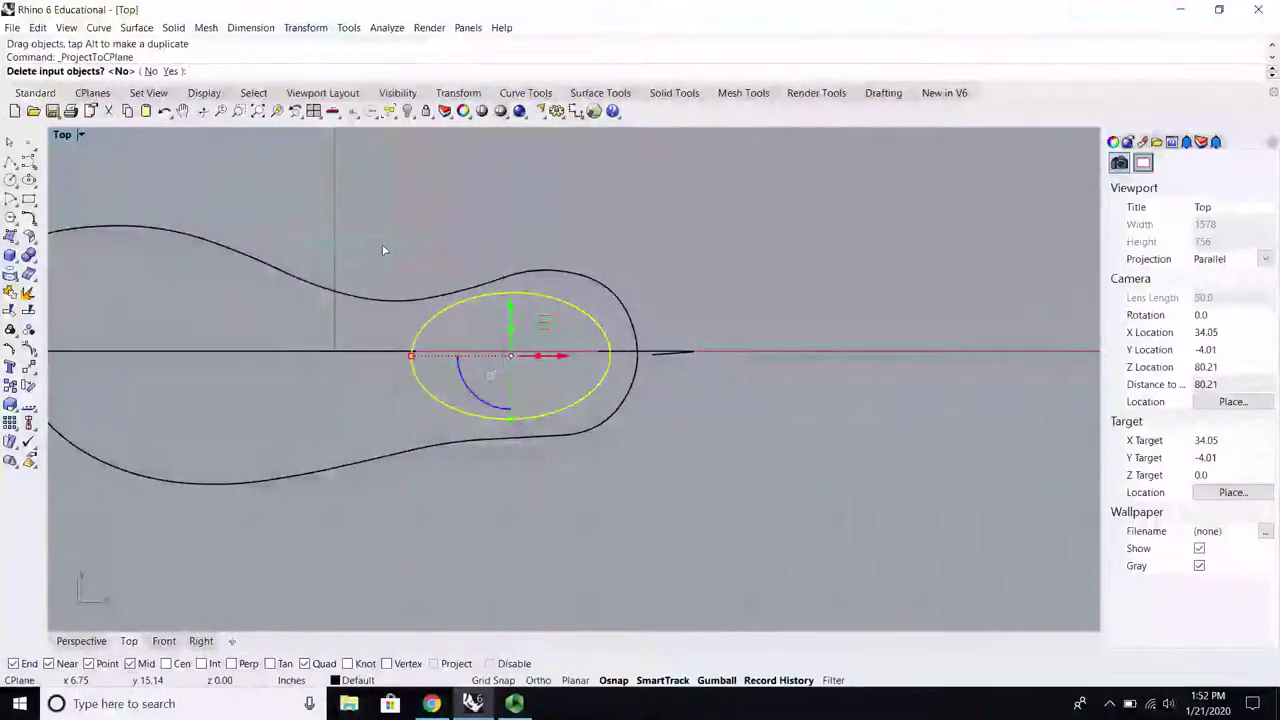
pyautogui.click(172, 71)
pyautogui.doubleClick(62, 135)
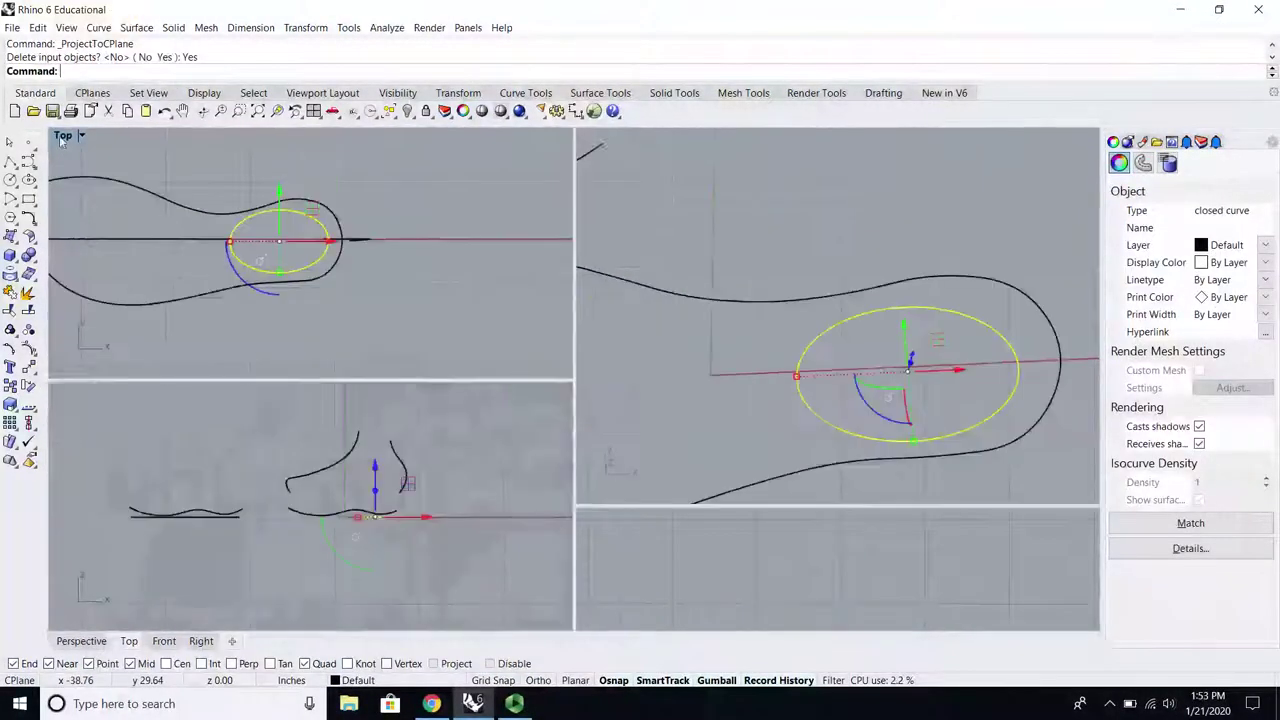
# Step: Raise the flattened ellipse vertically to the height of the front profile's upper end
pyautogui.moveTo(891, 392); pyautogui.dragTo(890, 361, button='right')
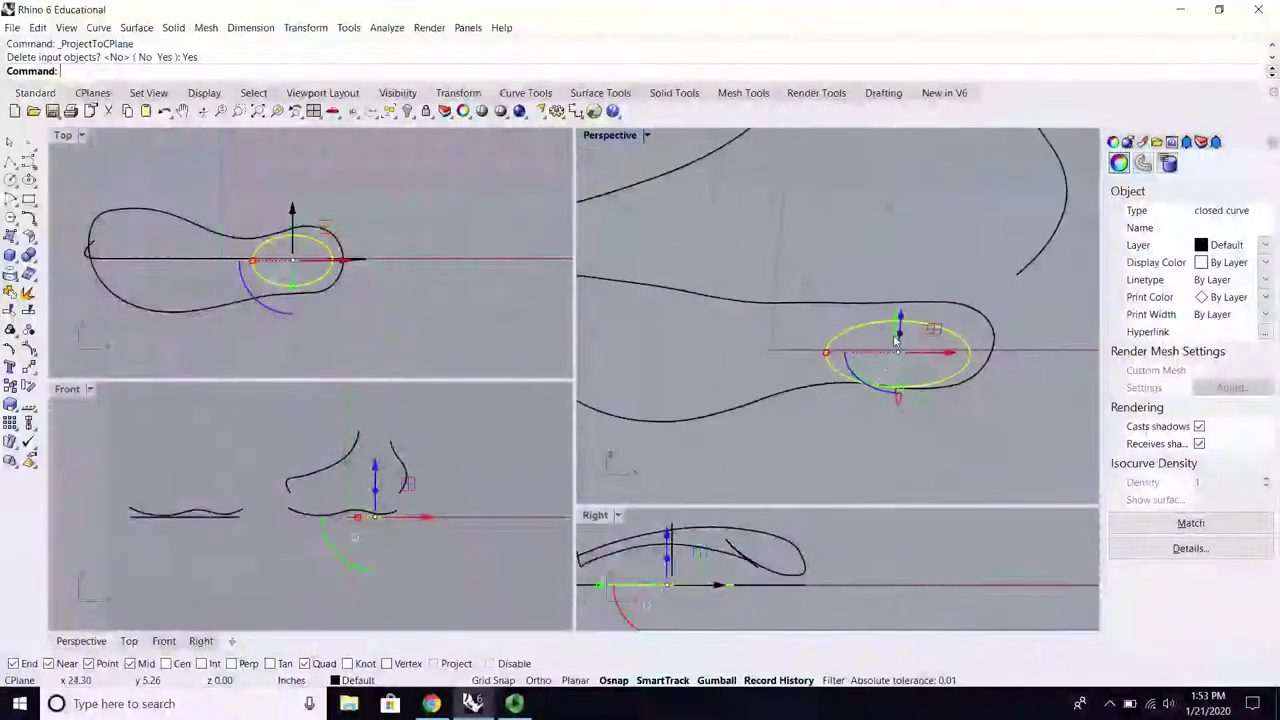
pyautogui.scroll(-5, 890, 361)
pyautogui.moveTo(901, 328); pyautogui.dragTo(910, 180)
pyautogui.scroll(4, 774, 306)
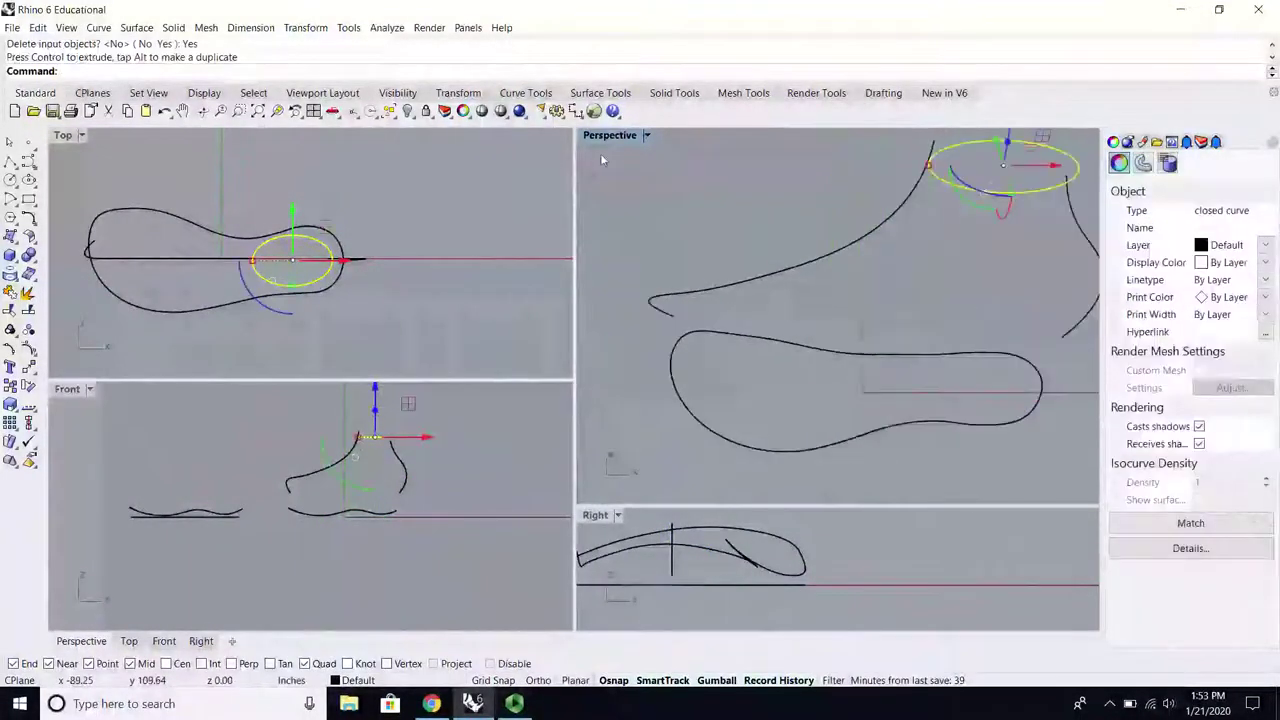
# Step: Move the front profile curve from its lower end onto the sole curve's toe tip in the perspective view
pyautogui.doubleClick(604, 137)
pyautogui.moveTo(520, 215); pyautogui.dragTo(641, 302, button='right')
pyautogui.click(558, 325)
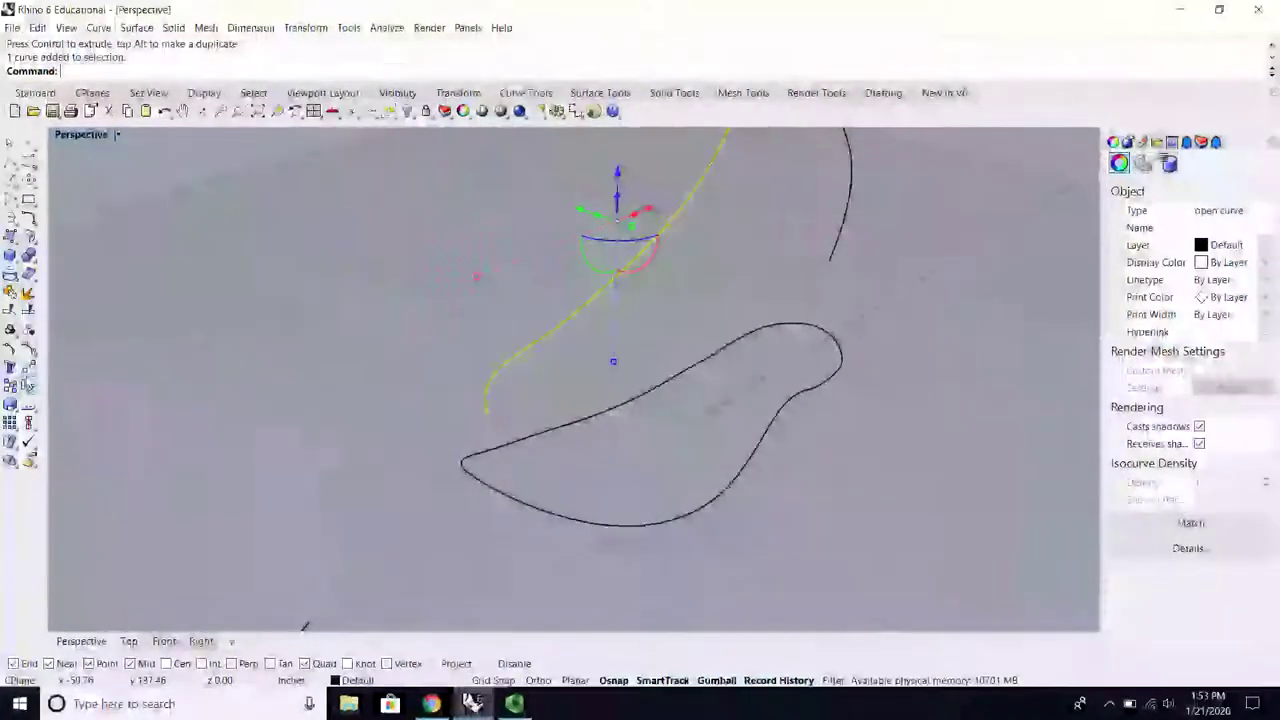
pyautogui.click(10, 310)
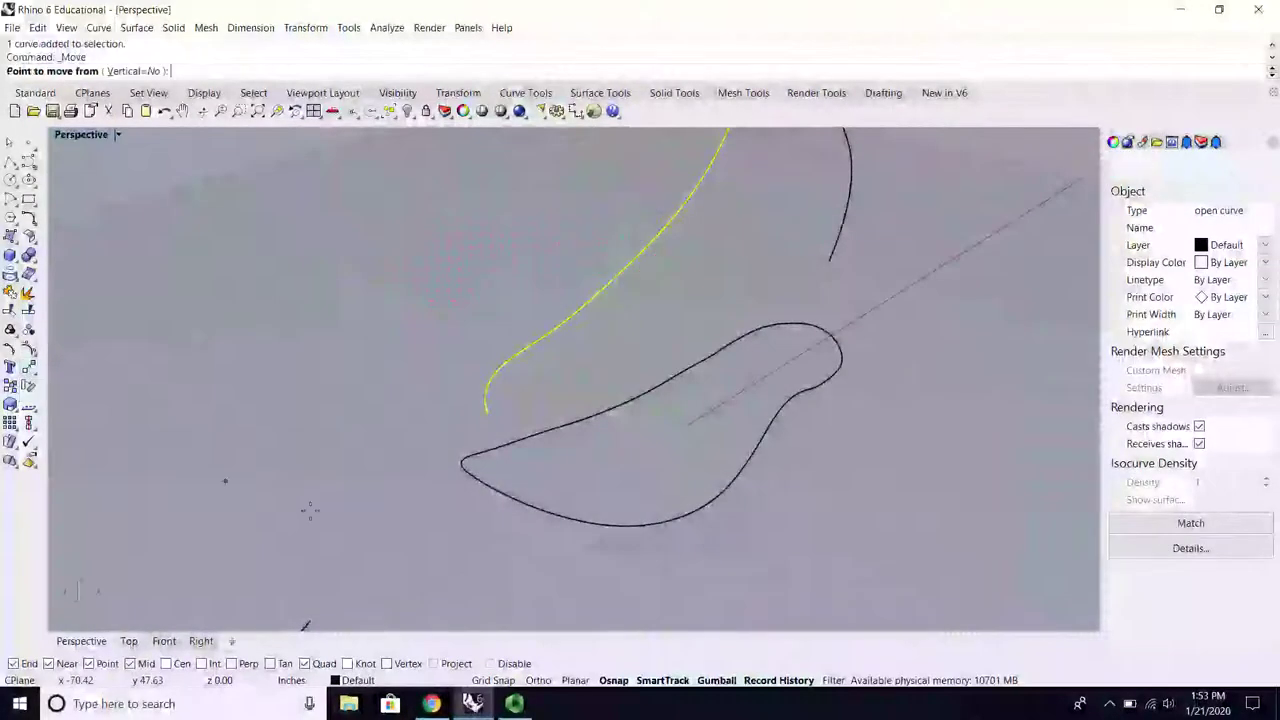
pyautogui.click(485, 412)
pyautogui.click(462, 462)
pyautogui.moveTo(700, 340); pyautogui.dragTo(795, 344, button='right')
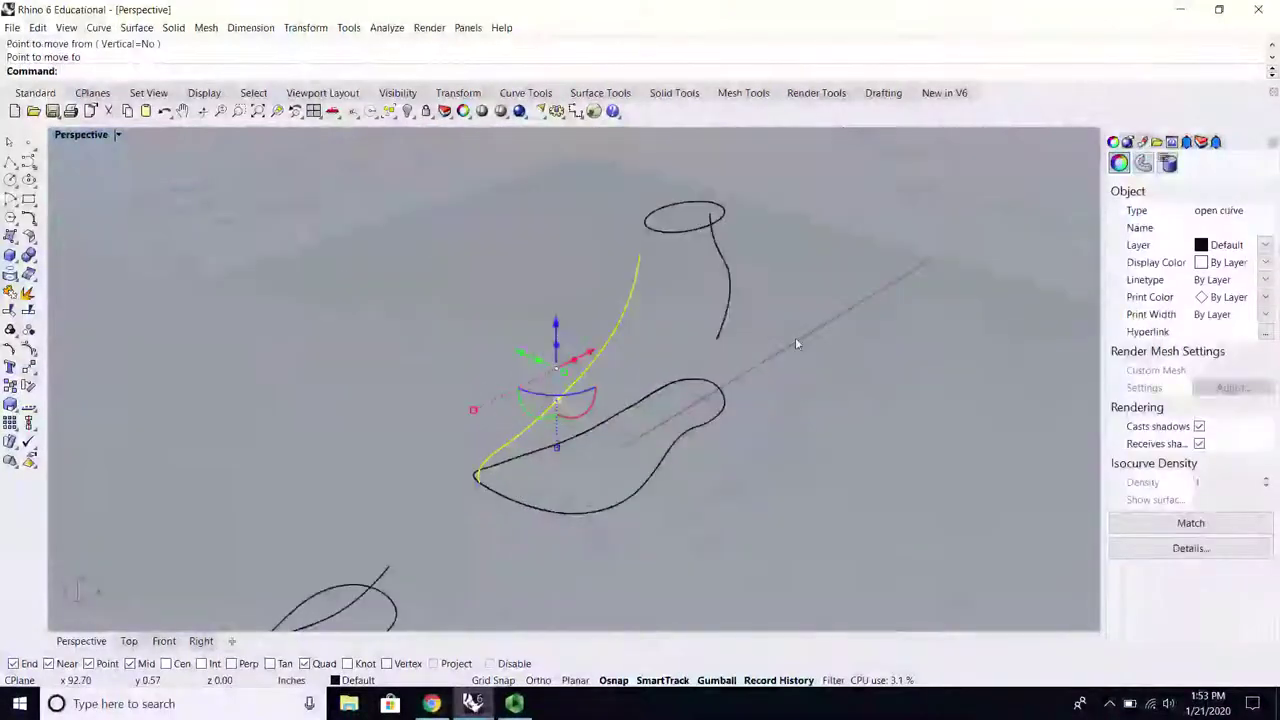
# Step: Move the heel profile curve from its lower end onto the back of the sole curve
pyautogui.scroll(5, 745, 340)
pyautogui.click(717, 336)
pyautogui.rightClick(734, 366)
pyautogui.click(711, 353)
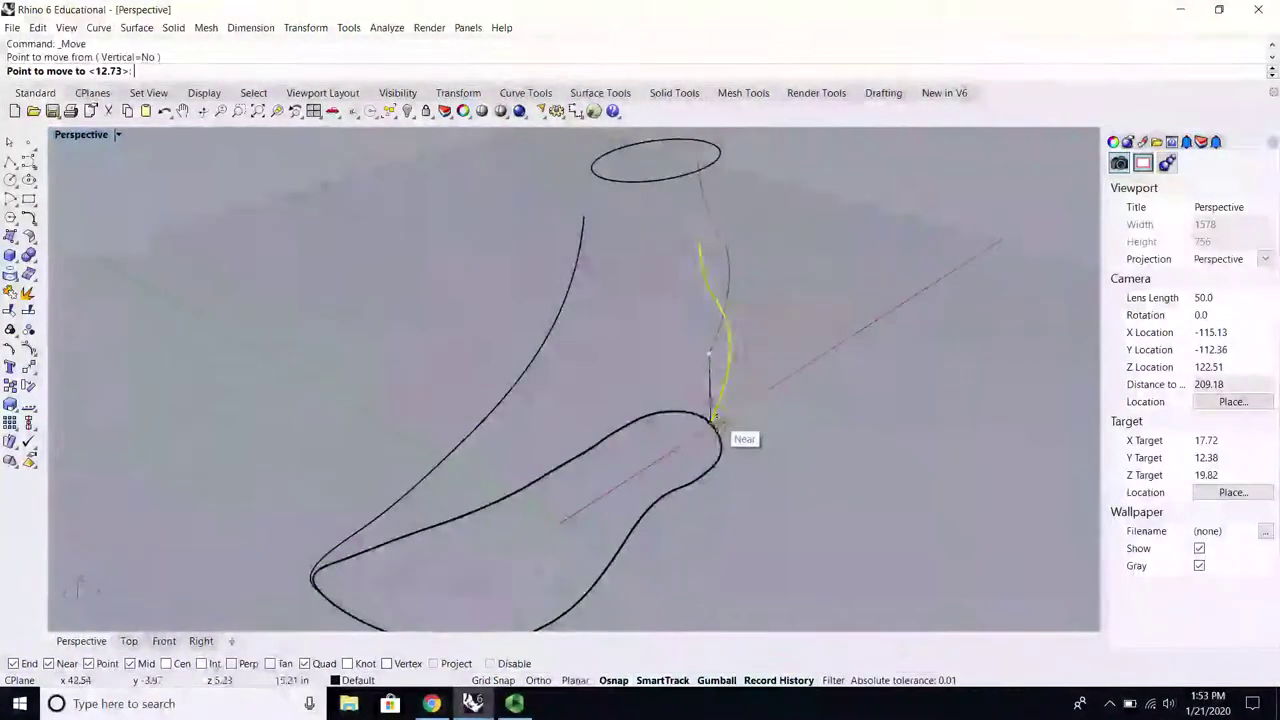
pyautogui.click(709, 414)
pyautogui.moveTo(677, 443); pyautogui.dragTo(570, 422, button='right')
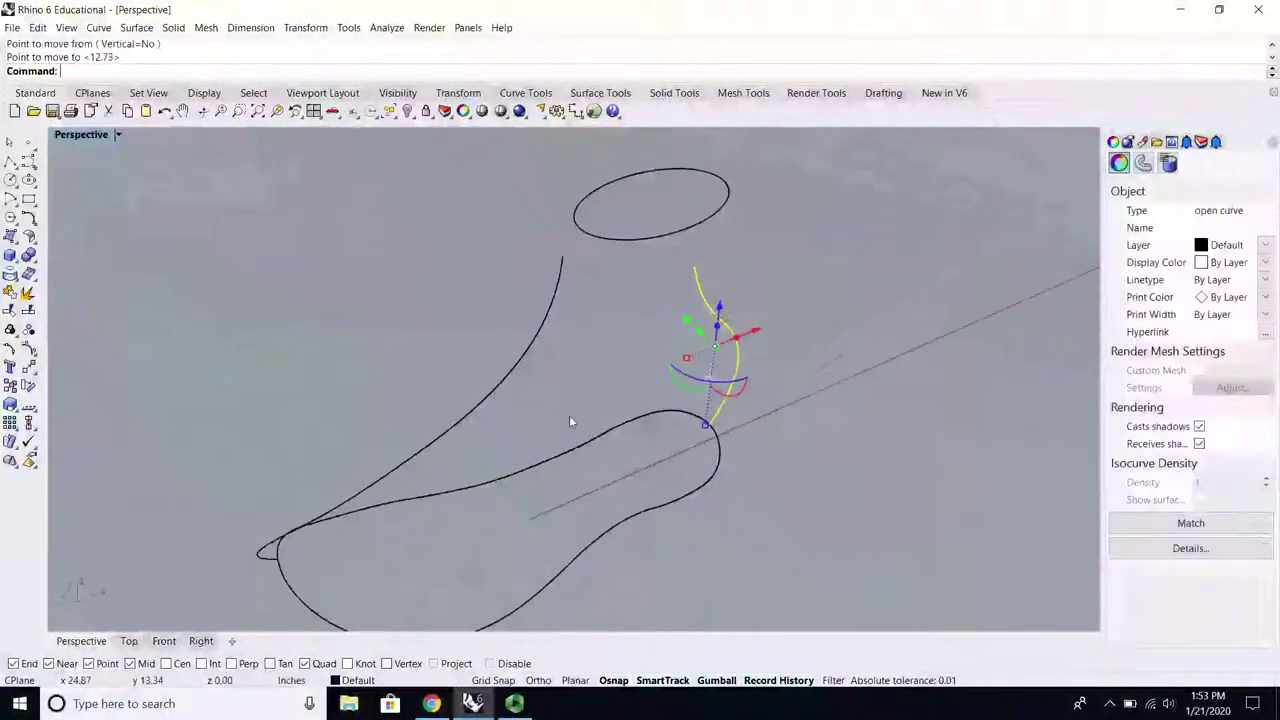
# Step: Examine how both profile curves line up with the ellipse and sole curve in the top and perspective views
pyautogui.doubleClick(86, 137)
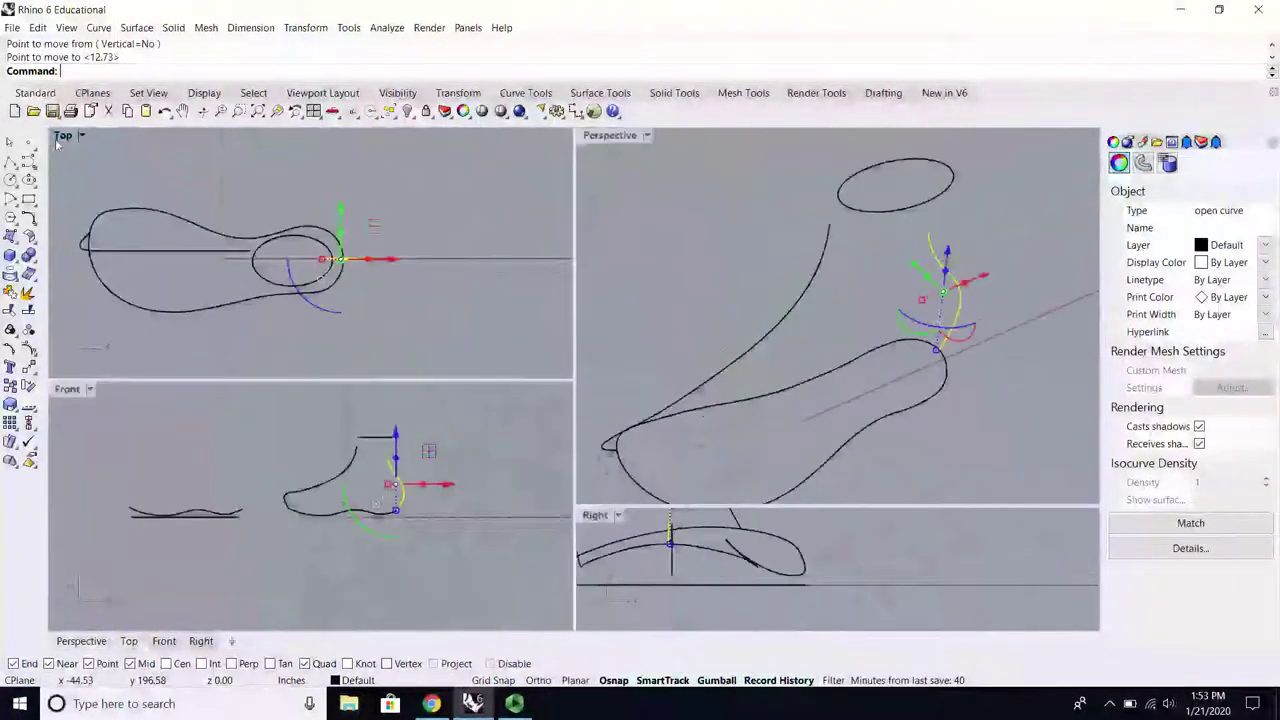
pyautogui.doubleClick(62, 136)
pyautogui.scroll(6, 580, 332)
pyautogui.press('Escape')
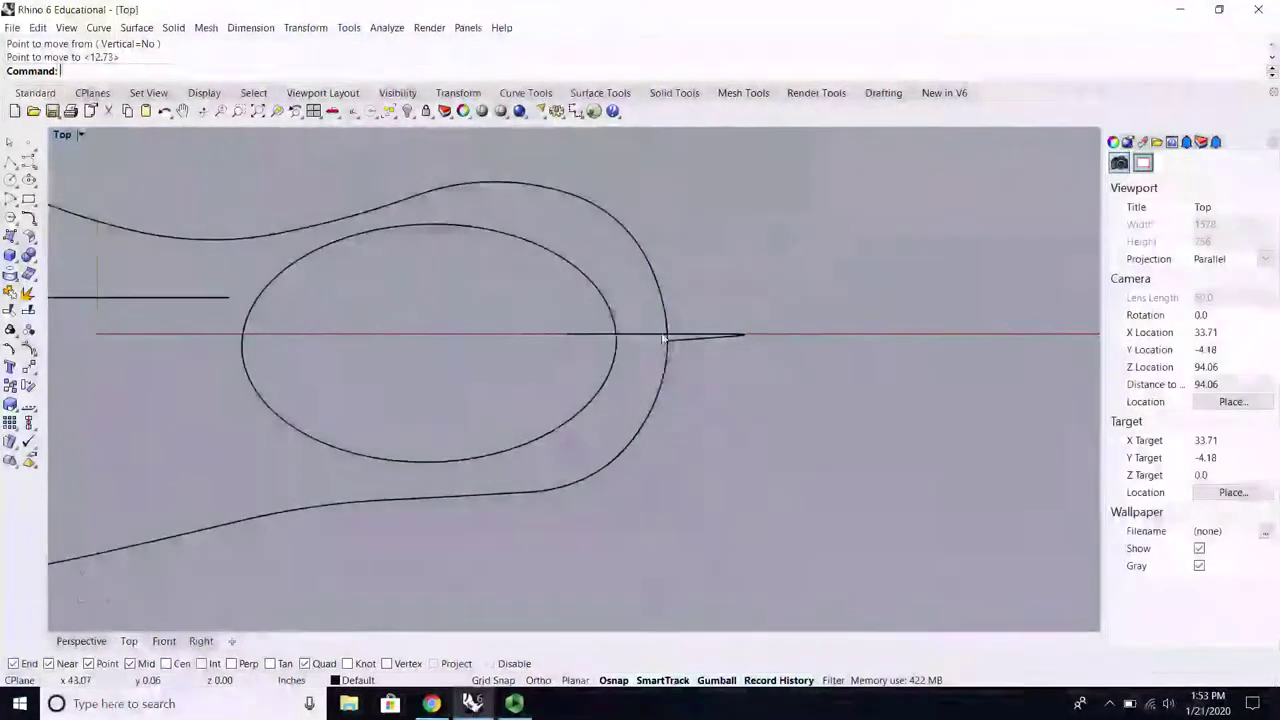
pyautogui.scroll(3, 596, 342)
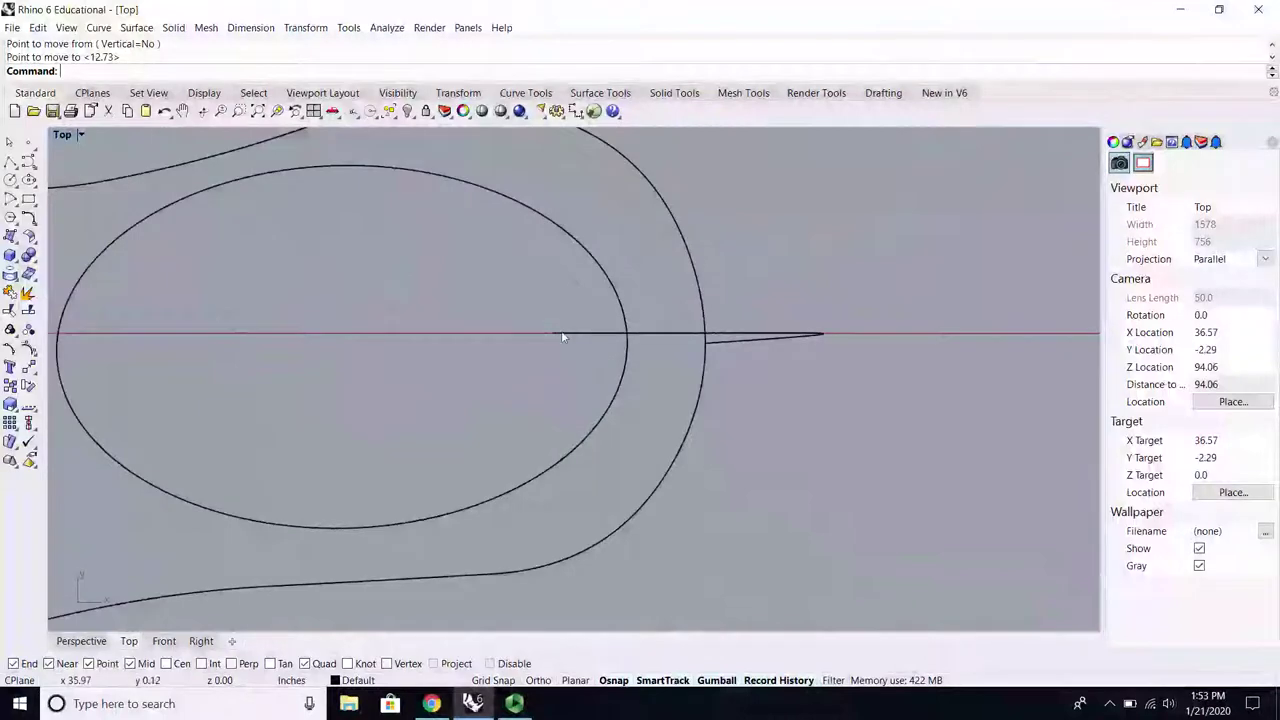
pyautogui.click(563, 337)
pyautogui.click(622, 345)
pyautogui.scroll(-4, 600, 340)
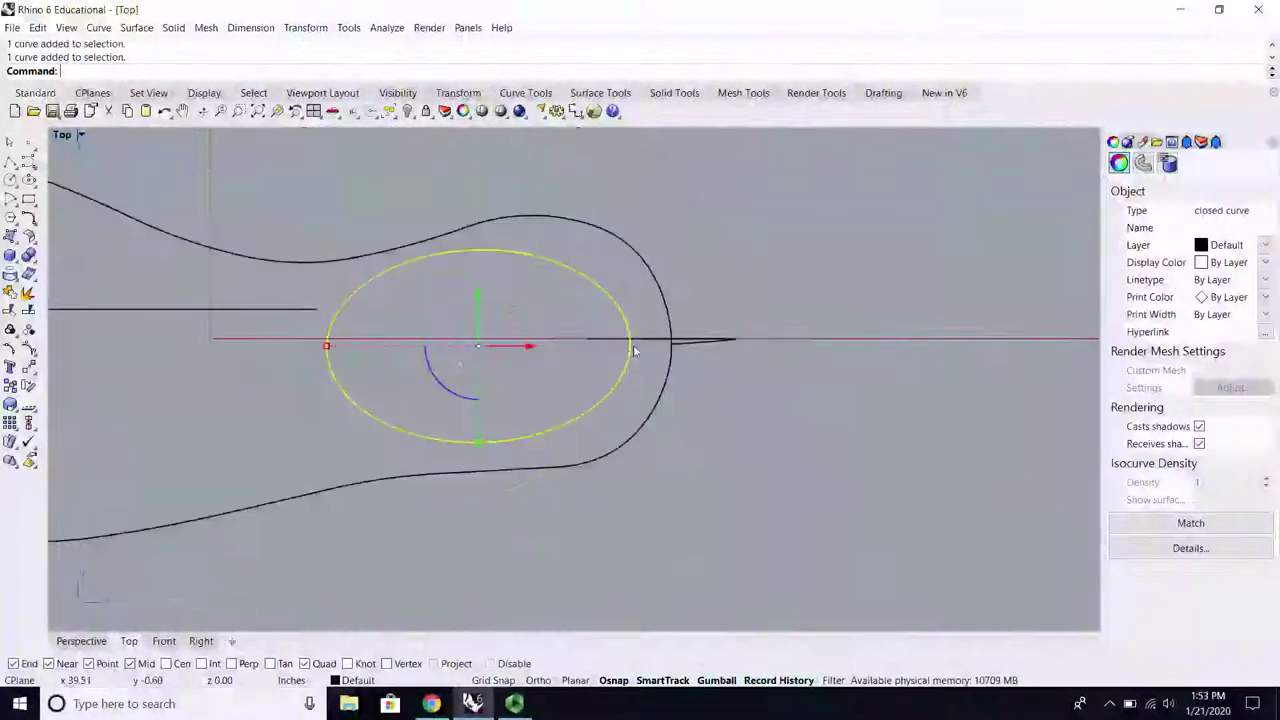
pyautogui.moveTo(351, 336); pyautogui.dragTo(496, 340, button='right')
pyautogui.click(353, 331)
pyautogui.click(325, 314)
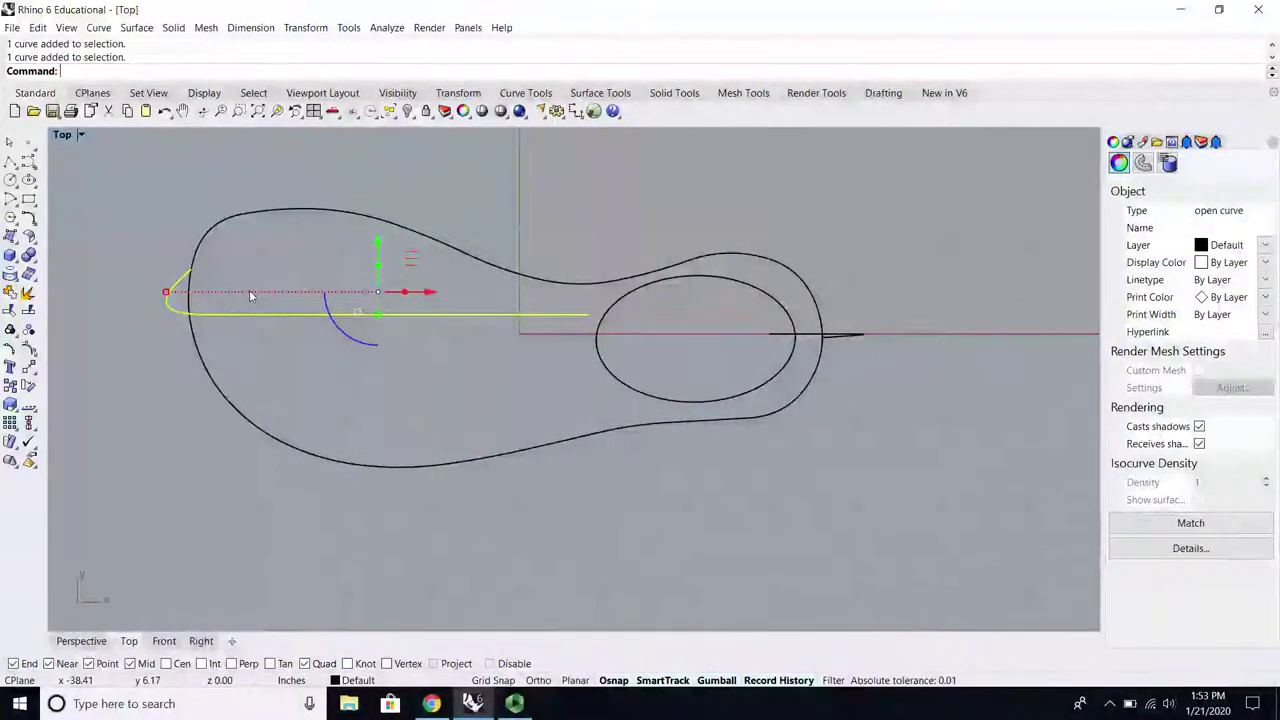
pyautogui.doubleClick(62, 135)
pyautogui.doubleClick(606, 137)
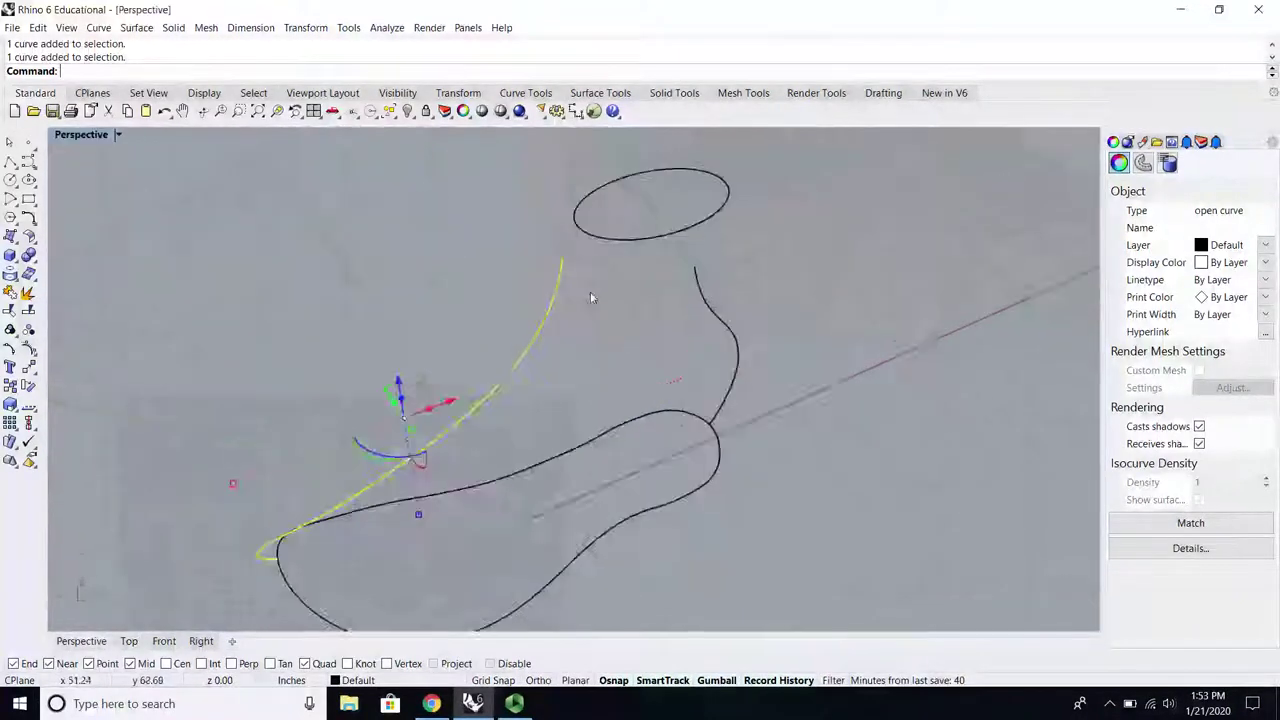
pyautogui.moveTo(591, 293); pyautogui.dragTo(669, 227, button='right')
pyautogui.moveTo(730, 330); pyautogui.dragTo(603, 279, button='right')
# Step: Lower the ankle ellipse slightly towards the front profile's upper end and deselect it
pyautogui.click(647, 140)
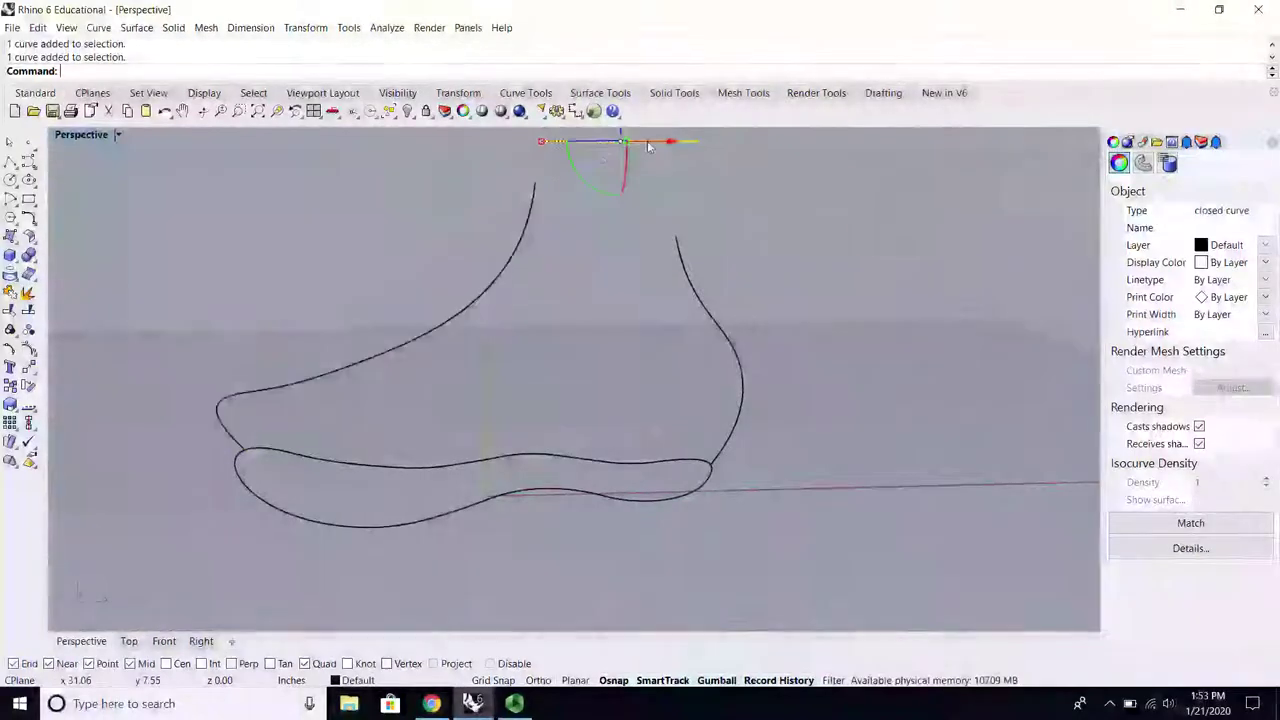
pyautogui.scroll(-6, 603, 240)
pyautogui.scroll(4, 607, 175)
pyautogui.moveTo(615, 156); pyautogui.dragTo(615, 186)
pyautogui.click(182, 378)
# Step: Turn on the control points of the front and heel profile curves
pyautogui.moveTo(798, 322); pyautogui.dragTo(231, 337)
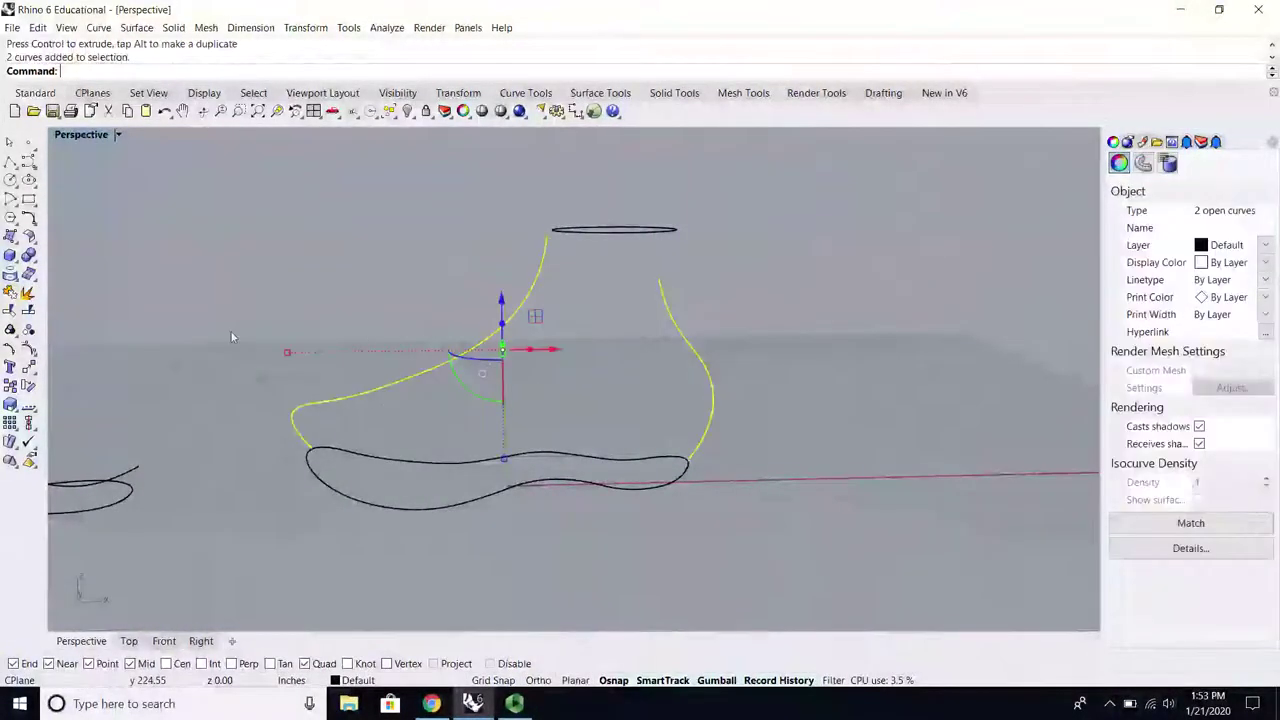
pyautogui.click(30, 351)
pyautogui.click(85, 356)
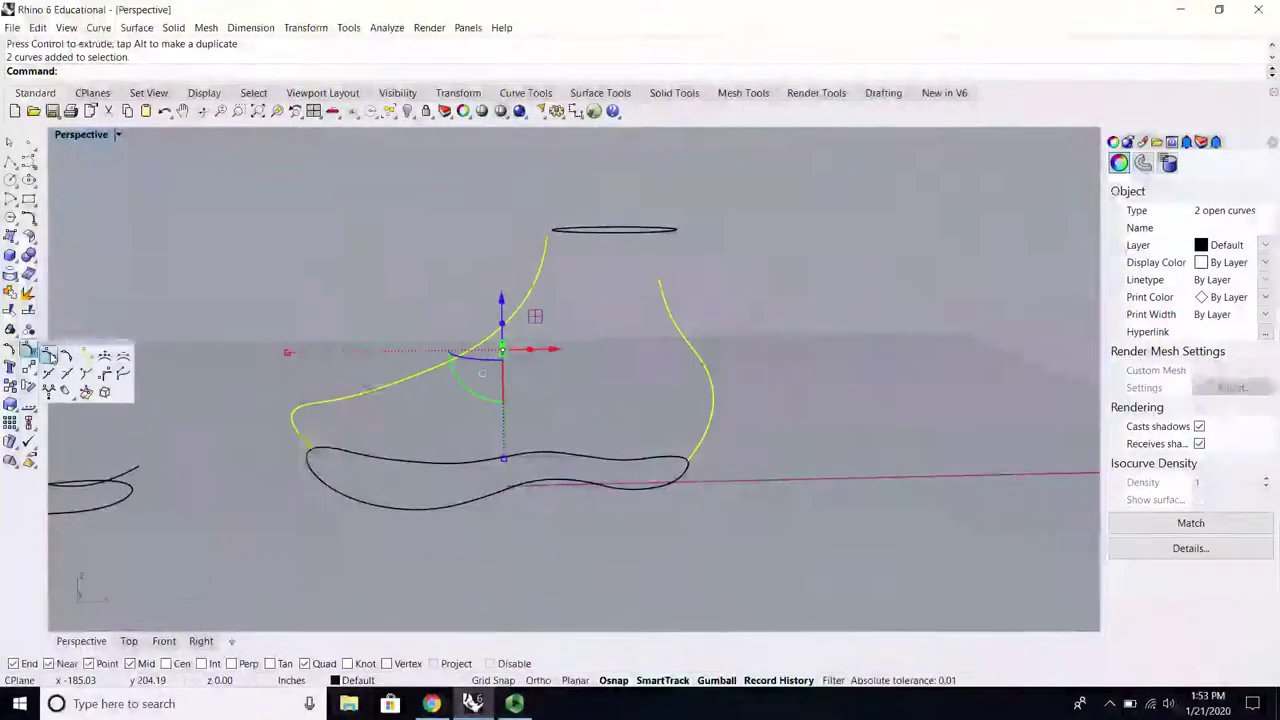
pyautogui.scroll(6, 466, 478)
pyautogui.moveTo(467, 478); pyautogui.dragTo(563, 482, button='right')
pyautogui.scroll(-12, 545, 477)
pyautogui.moveTo(740, 392); pyautogui.dragTo(641, 422, button='right')
# Step: Snap the front profile's upper end point onto the front end of the ankle ellipse
pyautogui.scroll(3, 720, 294)
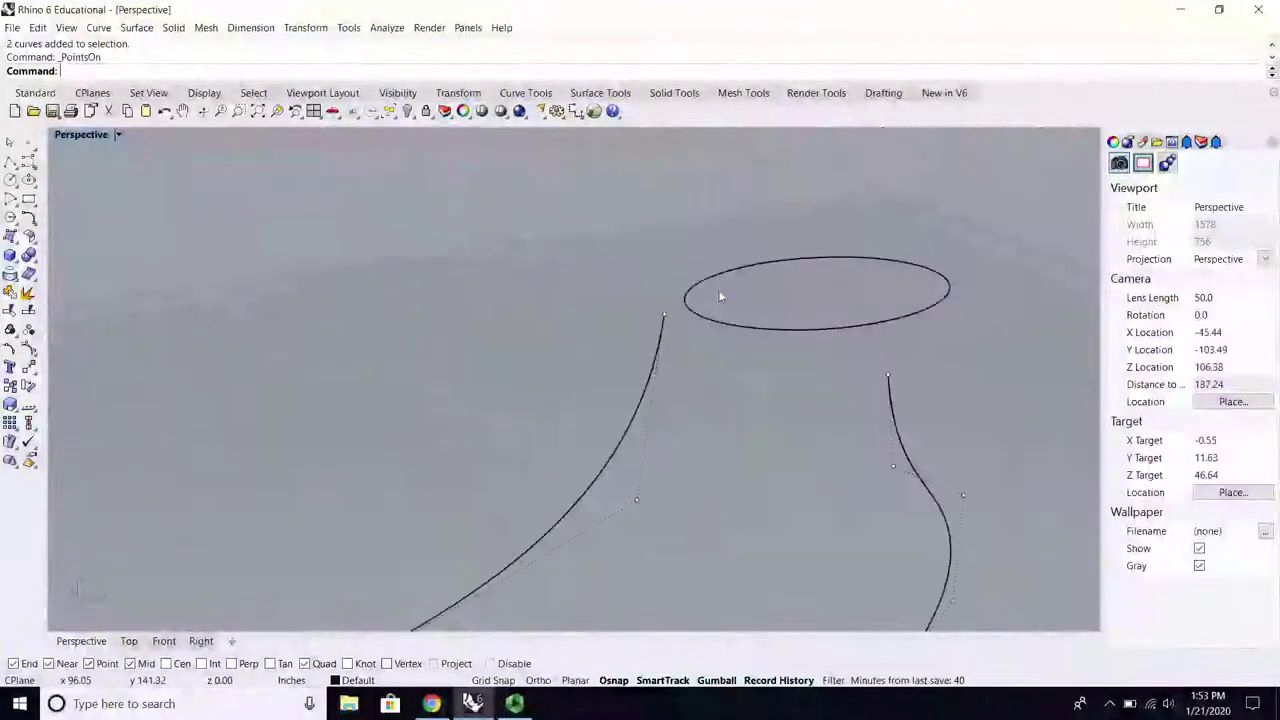
pyautogui.click(692, 313)
pyautogui.moveTo(691, 311); pyautogui.dragTo(691, 310)
pyautogui.scroll(-4, 757, 425)
pyautogui.moveTo(799, 423); pyautogui.dragTo(671, 398, button='right')
pyautogui.scroll(6, 661, 392)
pyautogui.scroll(-6, 610, 397)
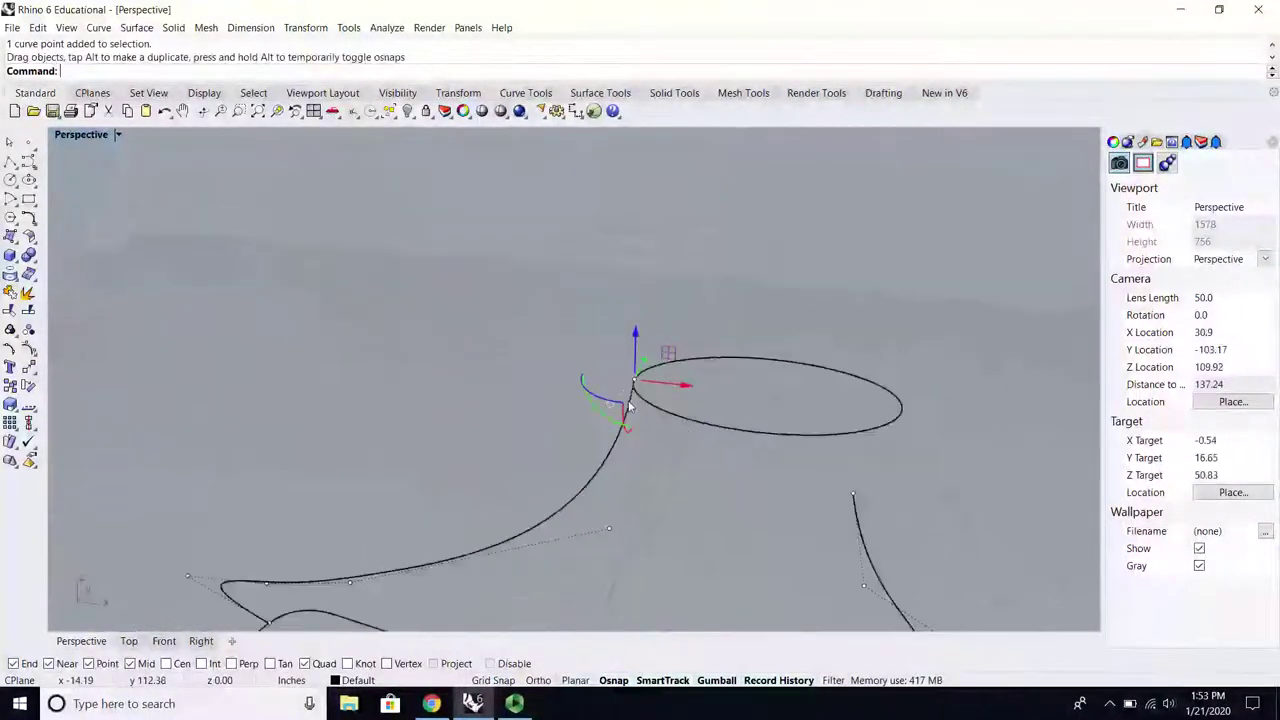
# Step: Snap the heel profile's upper end point onto the rear end of the ankle ellipse
pyautogui.scroll(4, 848, 500)
pyautogui.click(802, 472)
pyautogui.click(796, 467)
pyautogui.moveTo(796, 467); pyautogui.dragTo(855, 352)
pyautogui.scroll(-3, 656, 434)
pyautogui.moveTo(657, 434); pyautogui.dragTo(586, 312, button='right')
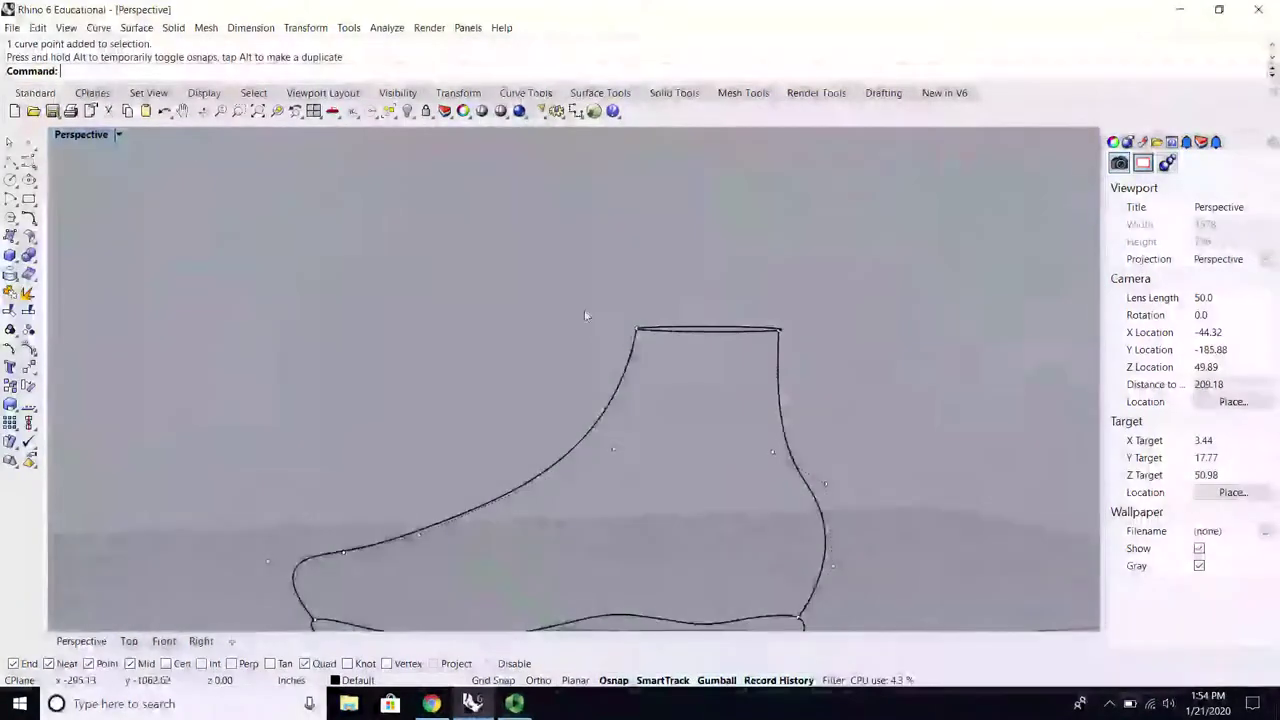
# Step: Lower the front profile's control point behind the toe in the front view to deepen the instep curve
pyautogui.doubleClick(75, 136)
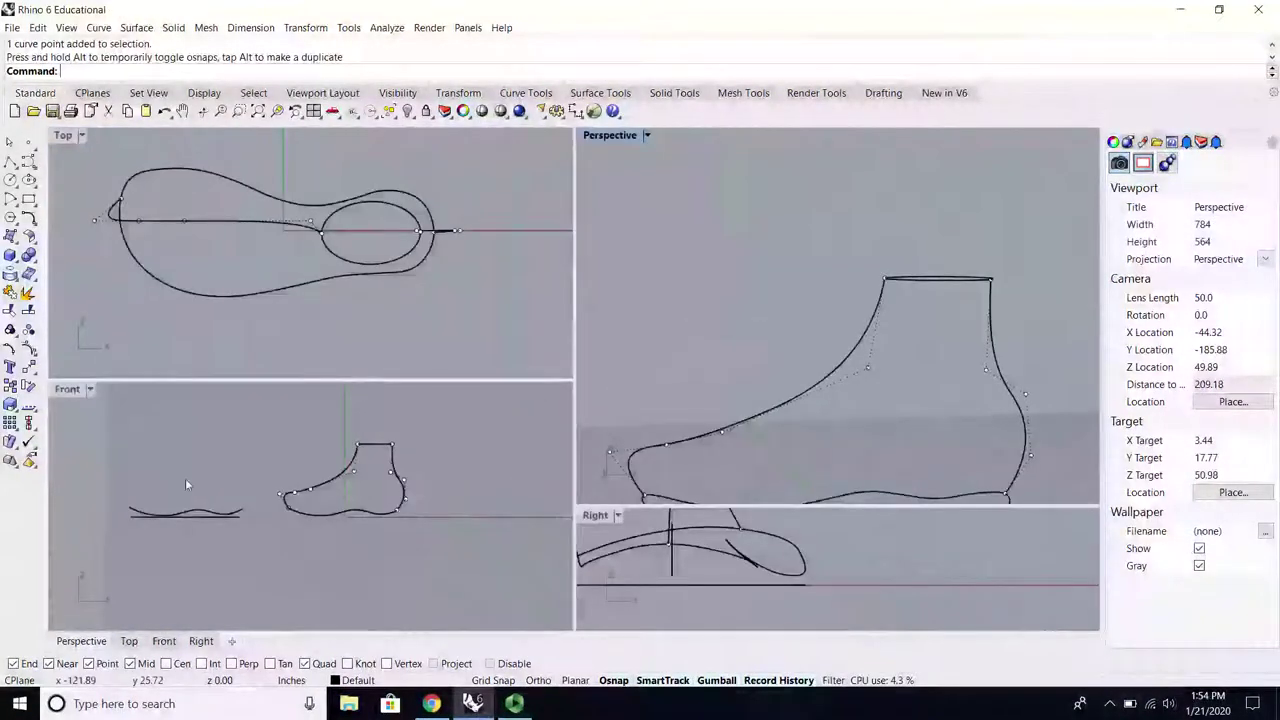
pyautogui.doubleClick(82, 391)
pyautogui.scroll(5, 660, 347)
pyautogui.scroll(-4, 455, 377)
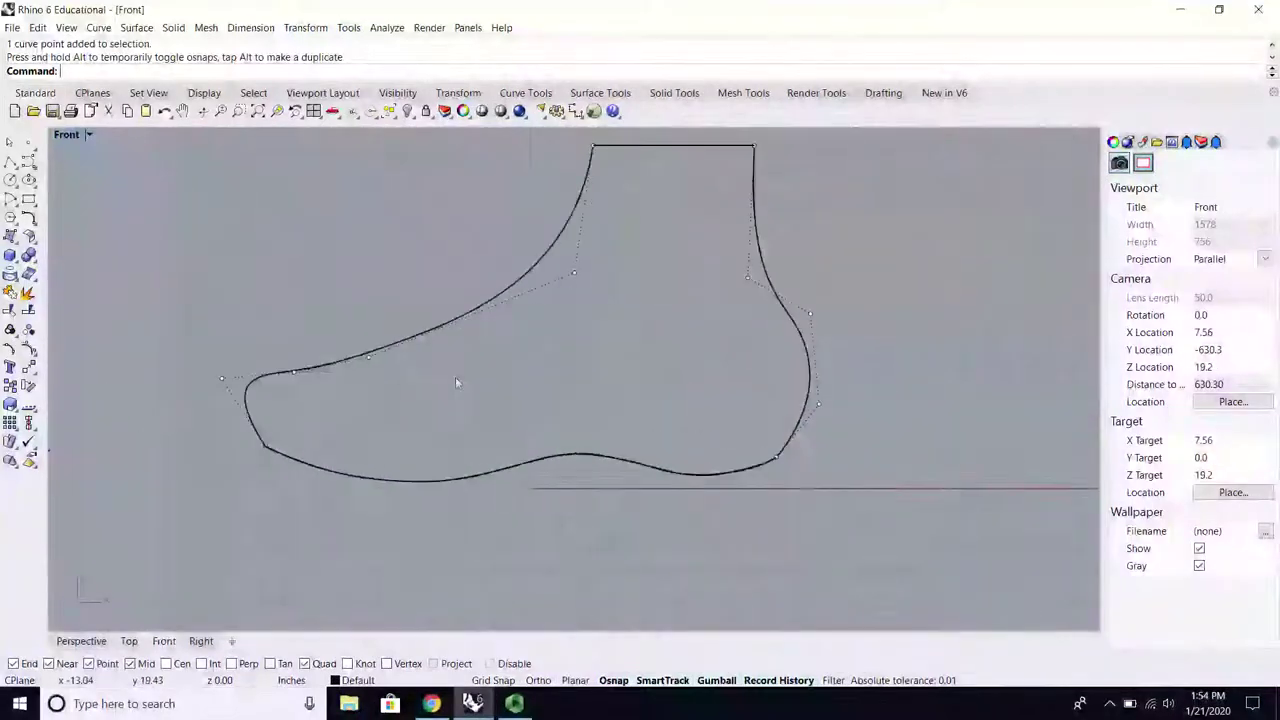
pyautogui.scroll(2, 362, 355)
pyautogui.click(362, 355)
pyautogui.click(384, 376)
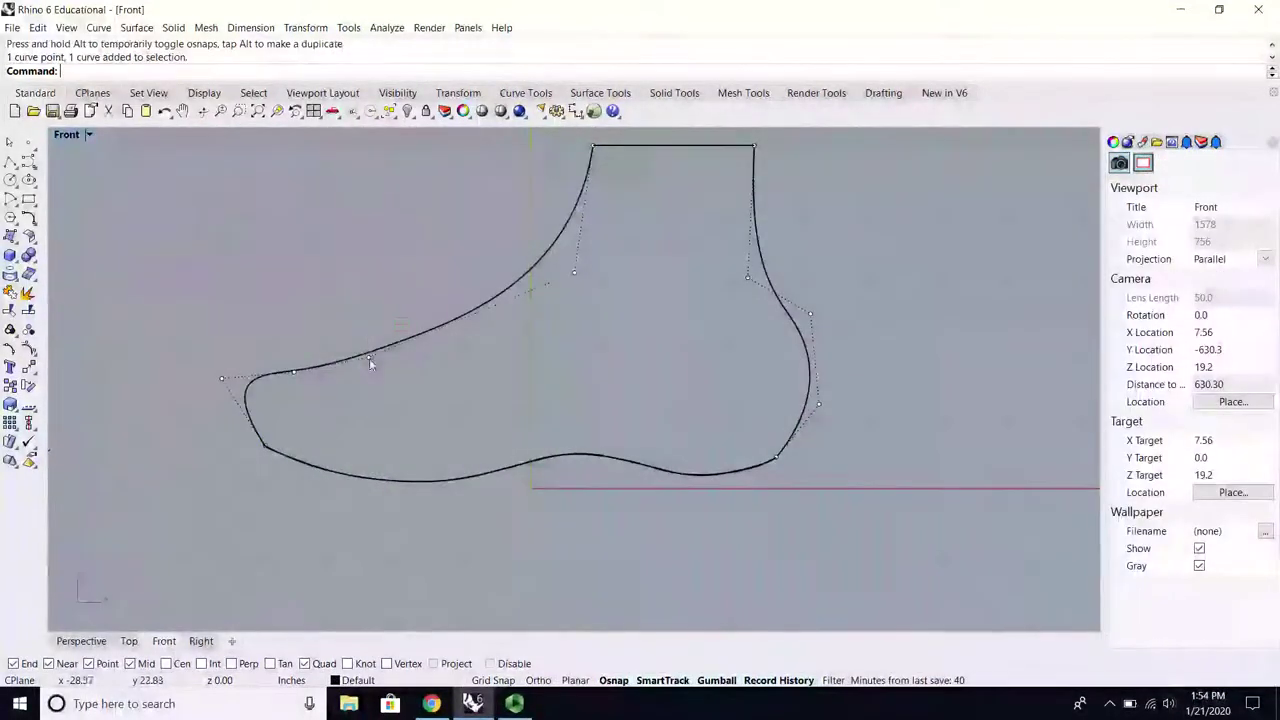
pyautogui.click(369, 357)
pyautogui.moveTo(377, 325); pyautogui.dragTo(369, 334)
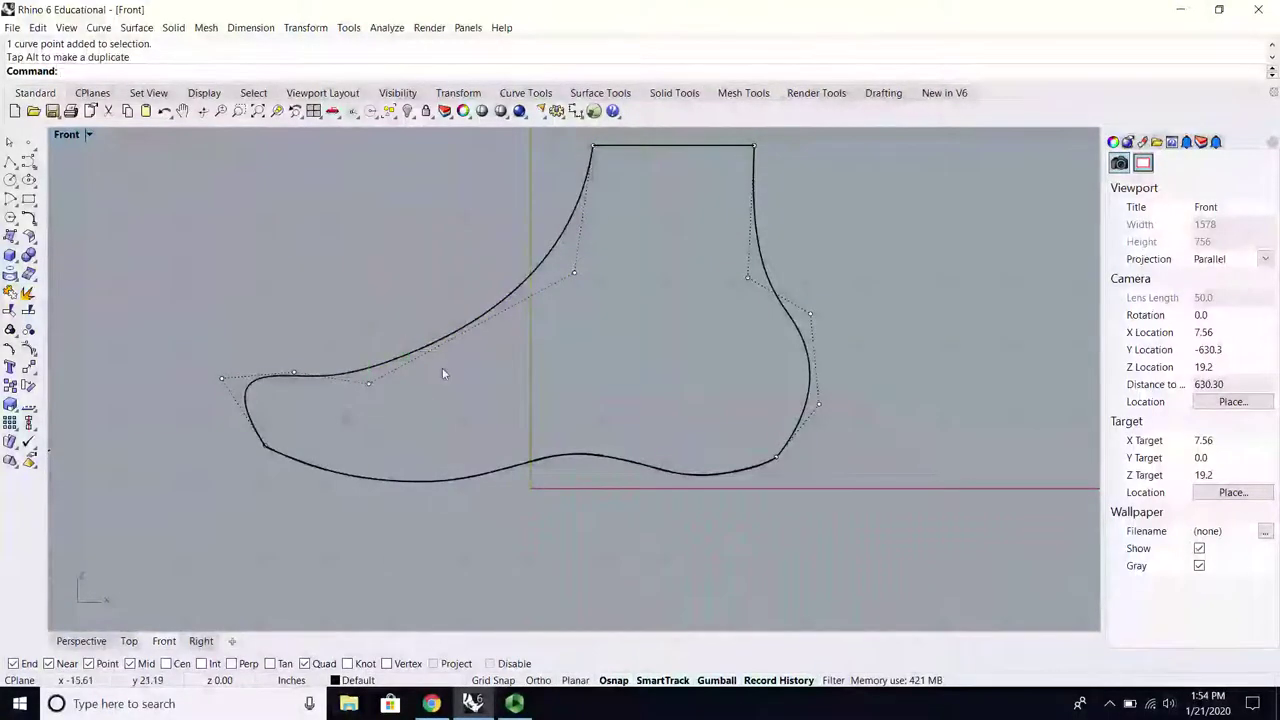
# Step: Adjust the front profile's two control points above the toe to refine its rounded shape in the front view
pyautogui.scroll(3, 231, 370)
pyautogui.click(216, 385)
pyautogui.moveTo(230, 368); pyautogui.dragTo(250, 352)
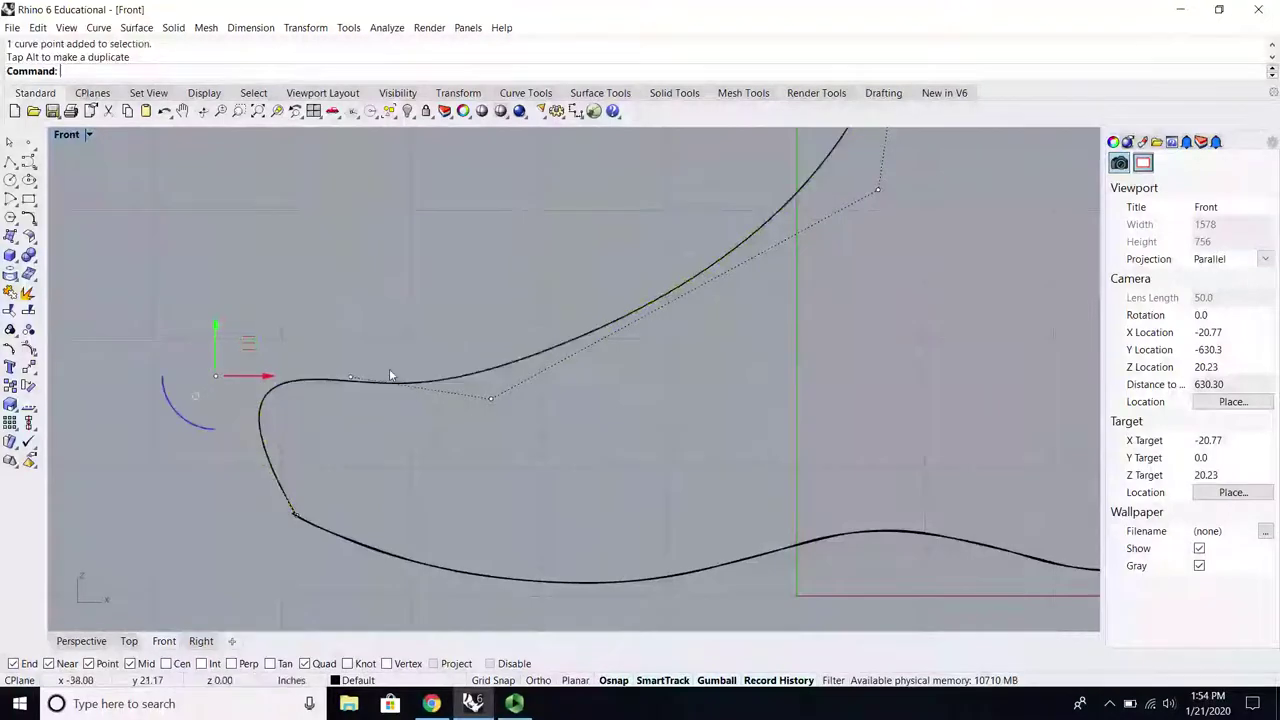
pyautogui.click(371, 366)
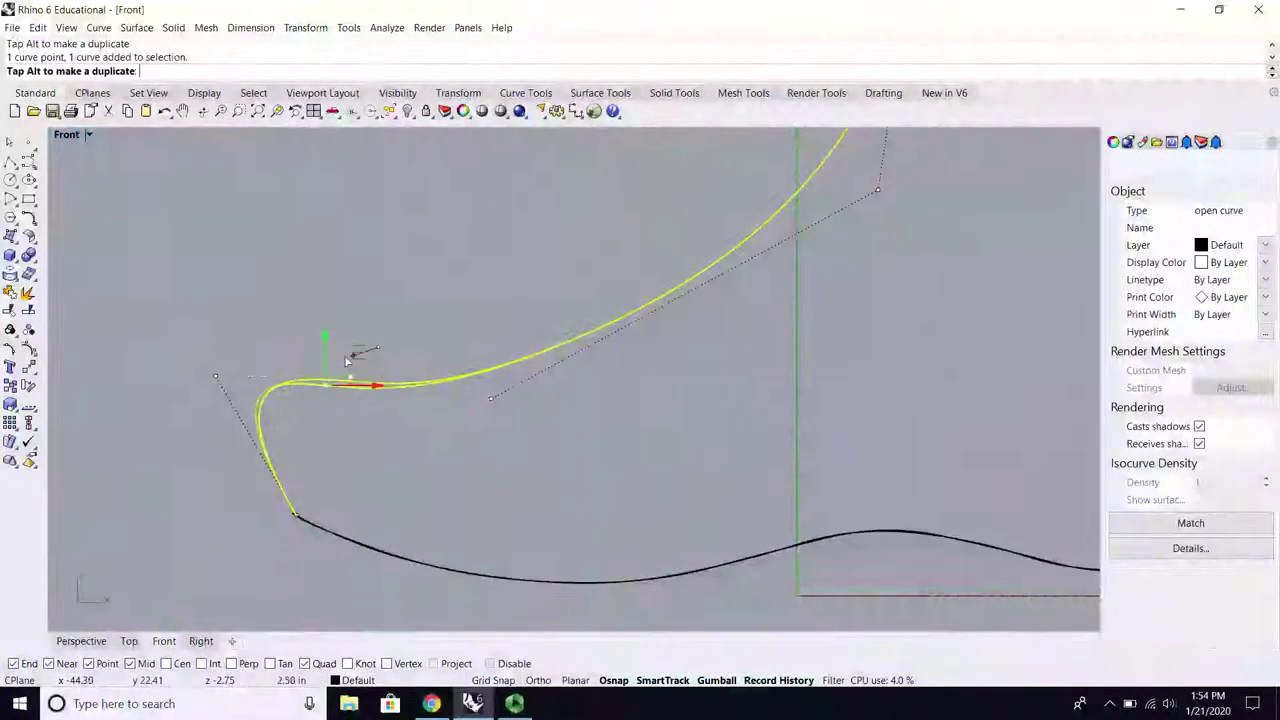
pyautogui.moveTo(355, 358); pyautogui.dragTo(355, 357)
pyautogui.click(364, 292)
pyautogui.scroll(-6, 277, 388)
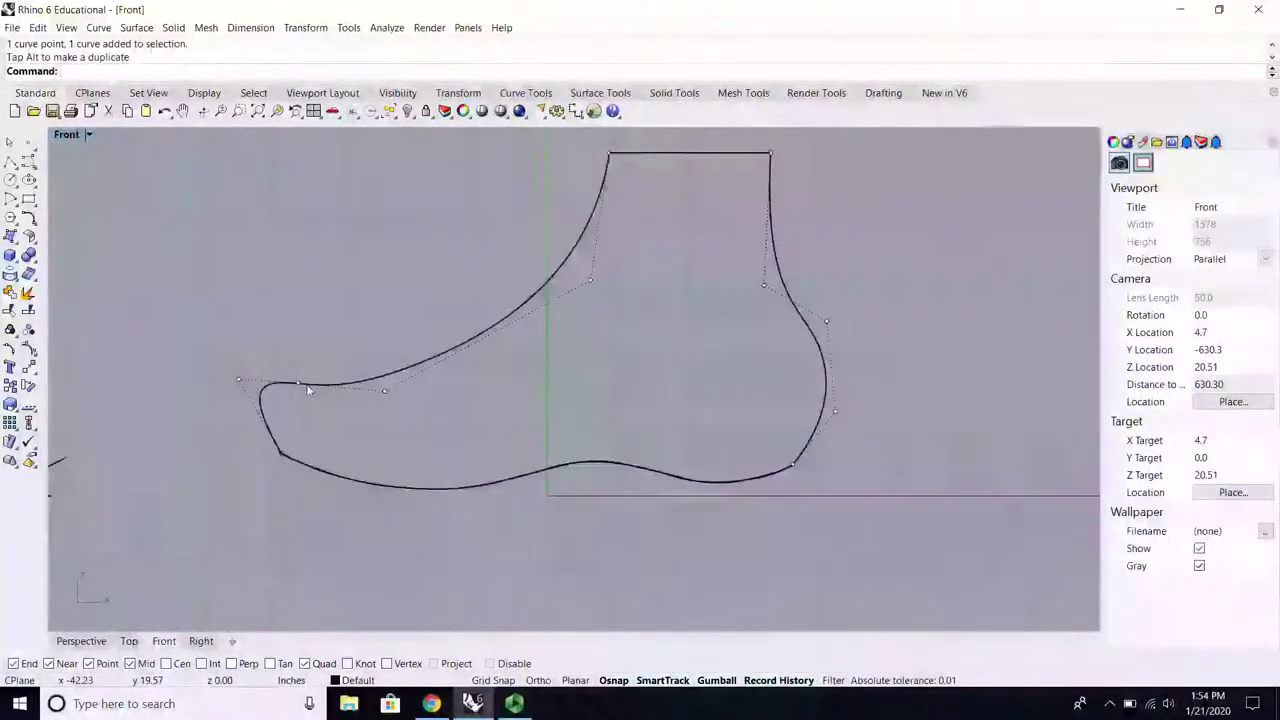
pyautogui.moveTo(310, 394); pyautogui.dragTo(228, 453, button='right')
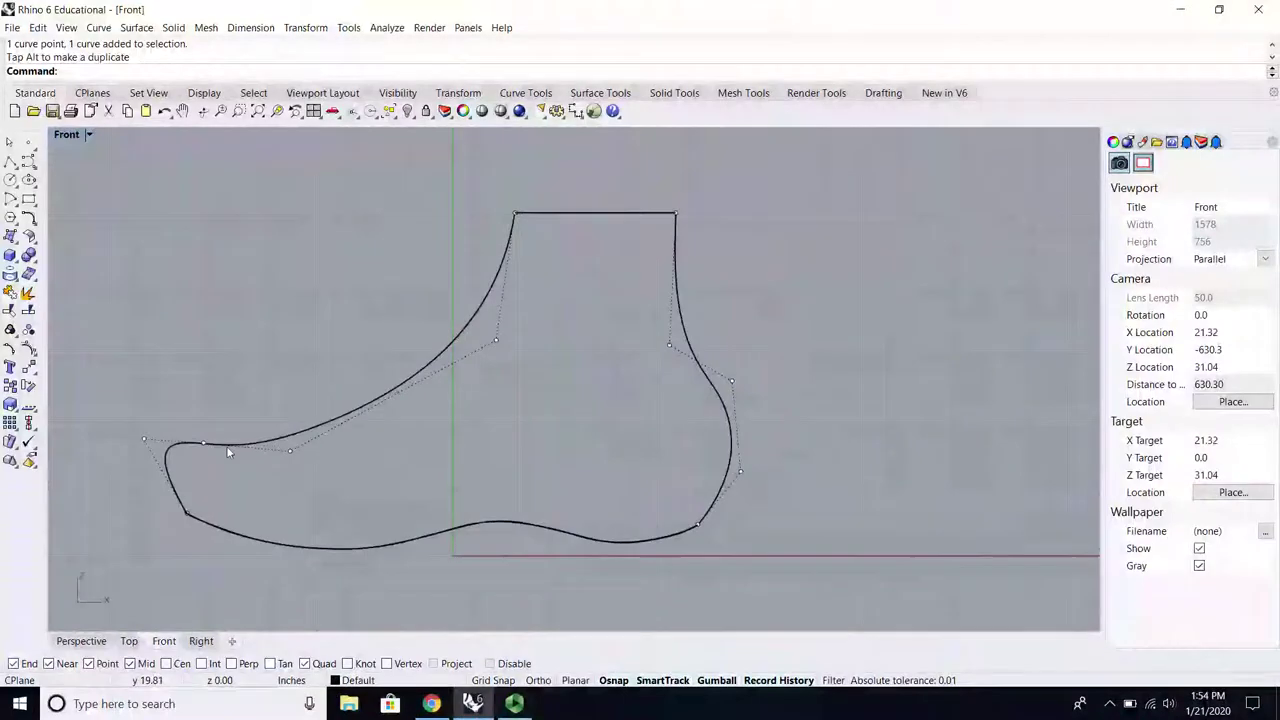
pyautogui.click(66, 137)
pyautogui.click(365, 190)
pyautogui.moveTo(326, 251); pyautogui.dragTo(317, 241, button='right')
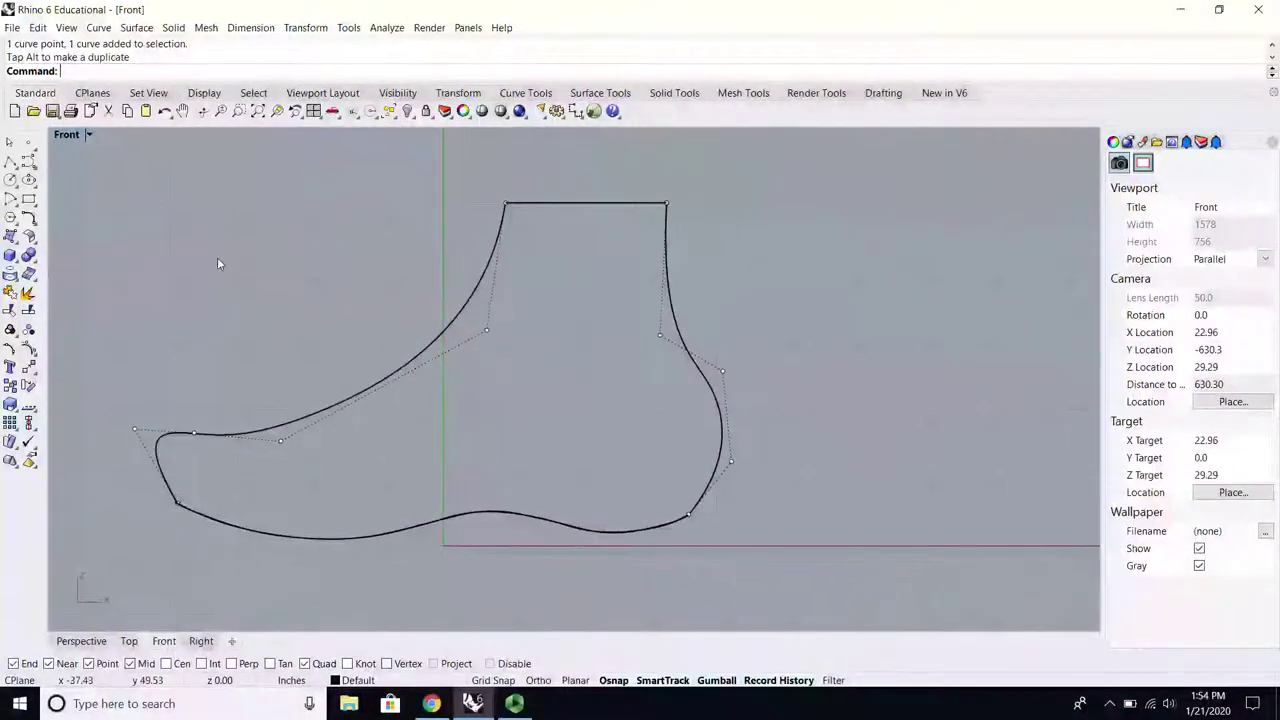
pyautogui.scroll(1, 191, 445)
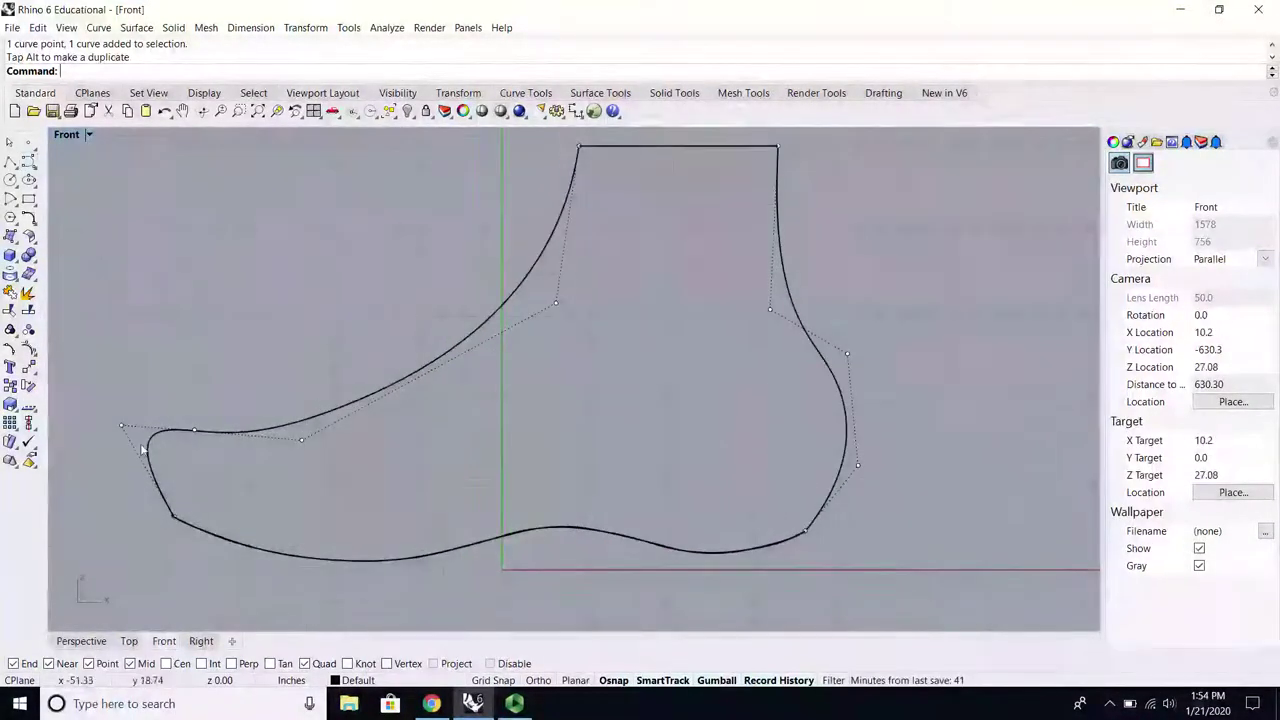
pyautogui.scroll(-2, 366, 421)
pyautogui.moveTo(392, 417); pyautogui.dragTo(356, 385, button='right')
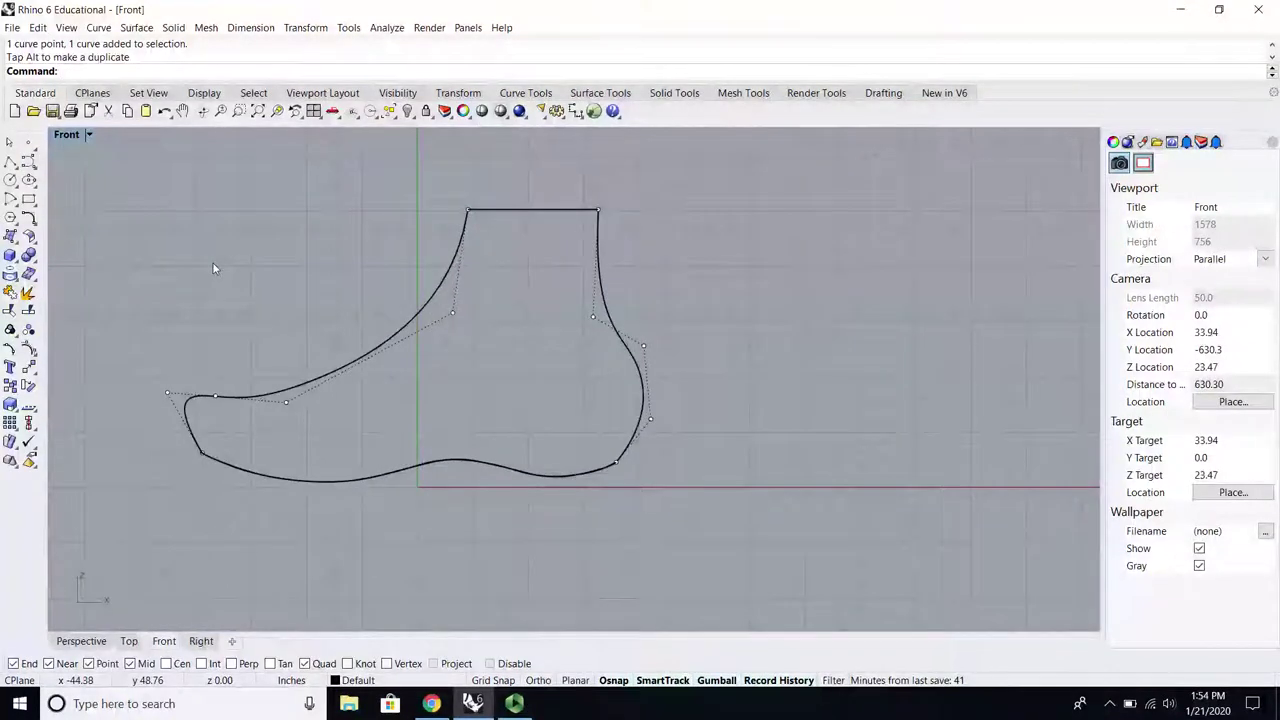
# Step: Draw a test control-point curve beside the heel, rising vertically and turning horizontally through a tight corner
pyautogui.click(28, 161)
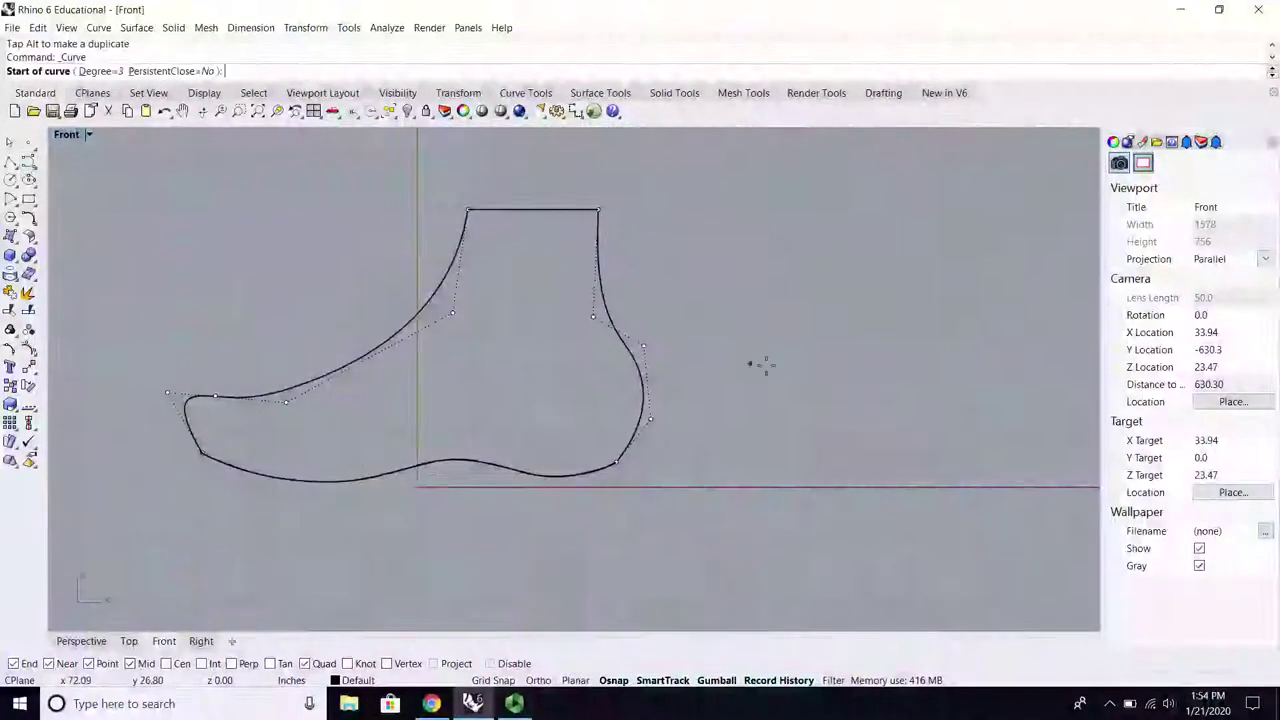
pyautogui.click(784, 480)
pyautogui.click(783, 263)
pyautogui.click(785, 249)
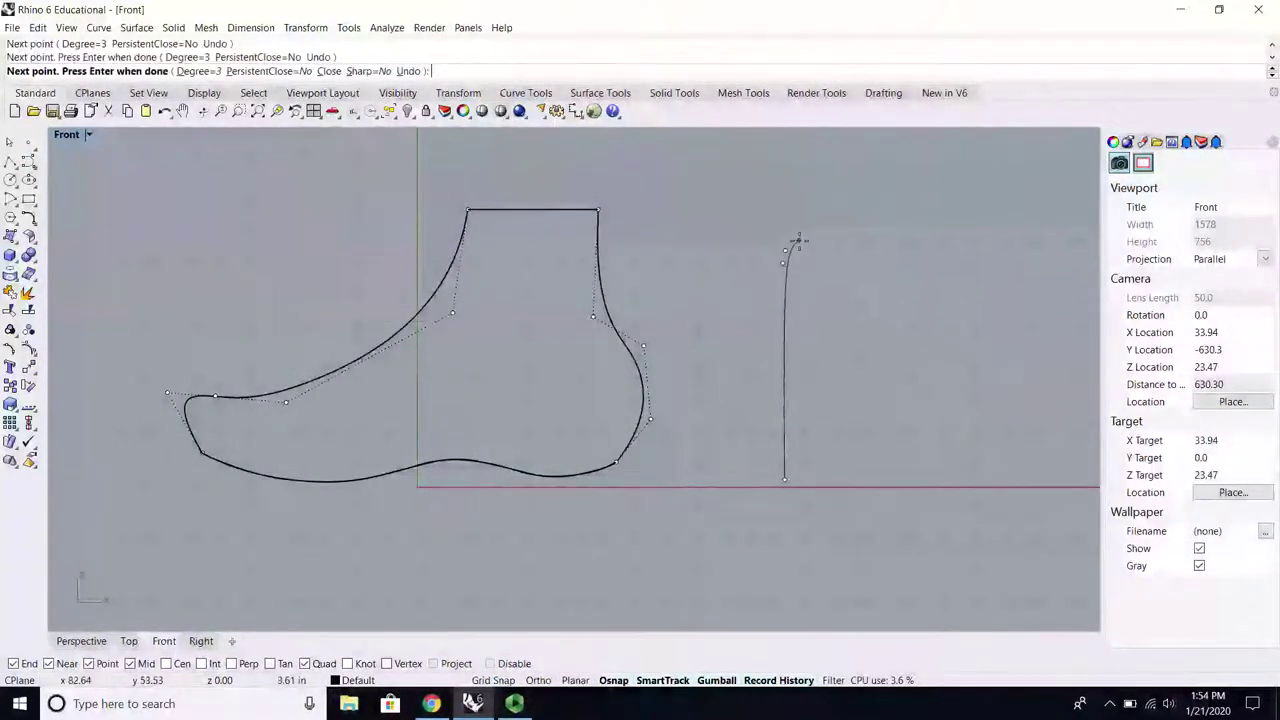
pyautogui.click(1037, 240)
pyautogui.rightClick(903, 486)
# Step: Draw a second test curve inside the first with a more widely rounded corner, and delete both test curves
pyautogui.rightClick(876, 482)
pyautogui.click(876, 480)
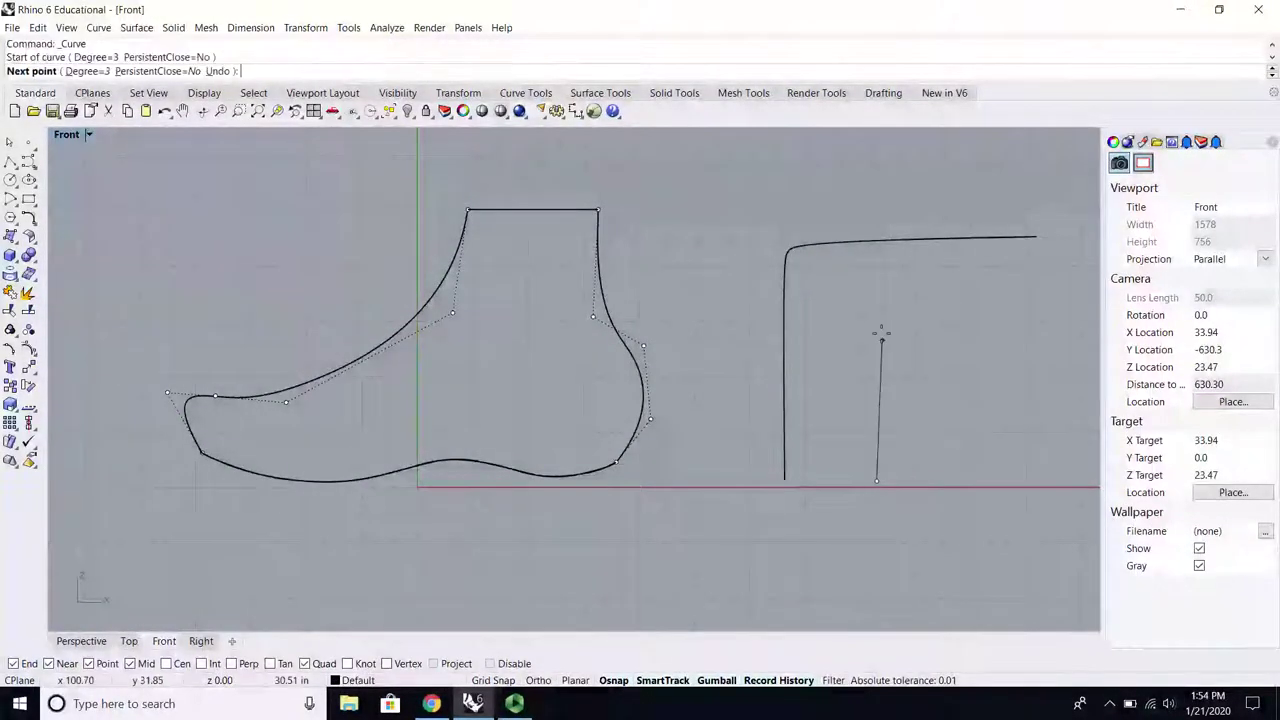
pyautogui.click(871, 294)
pyautogui.click(890, 272)
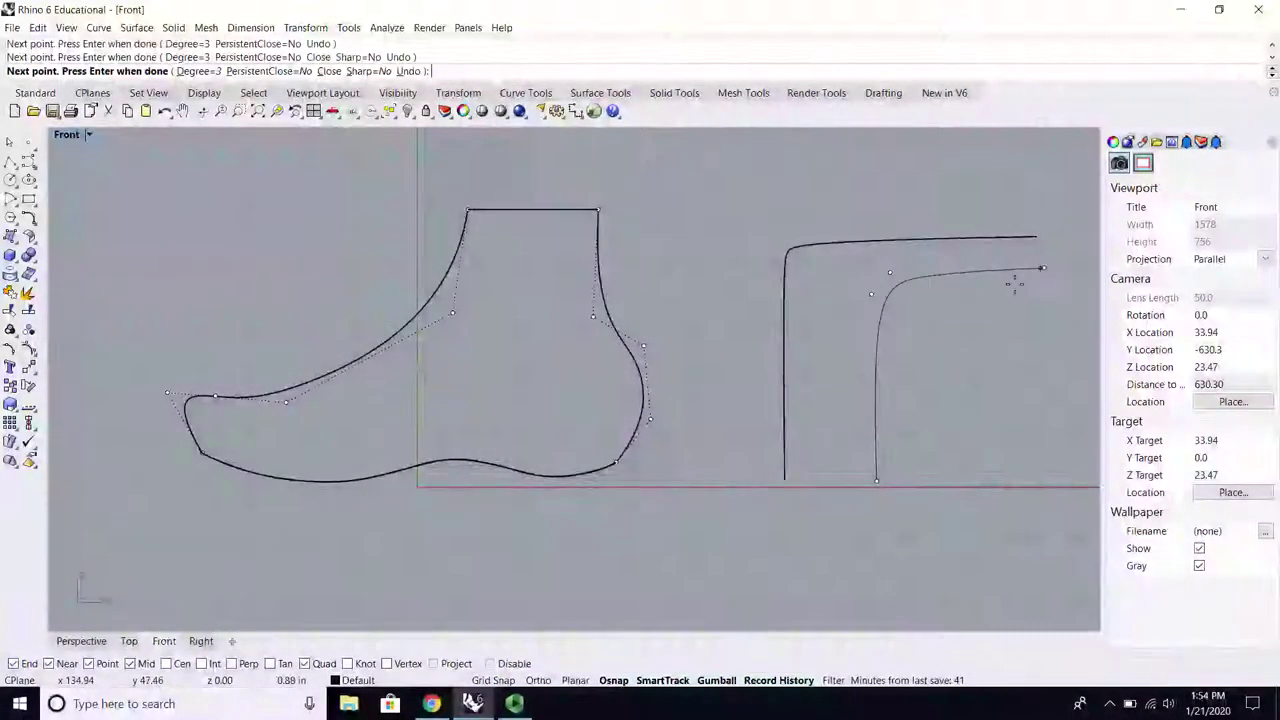
pyautogui.rightClick(990, 321)
pyautogui.moveTo(990, 321); pyautogui.dragTo(778, 150)
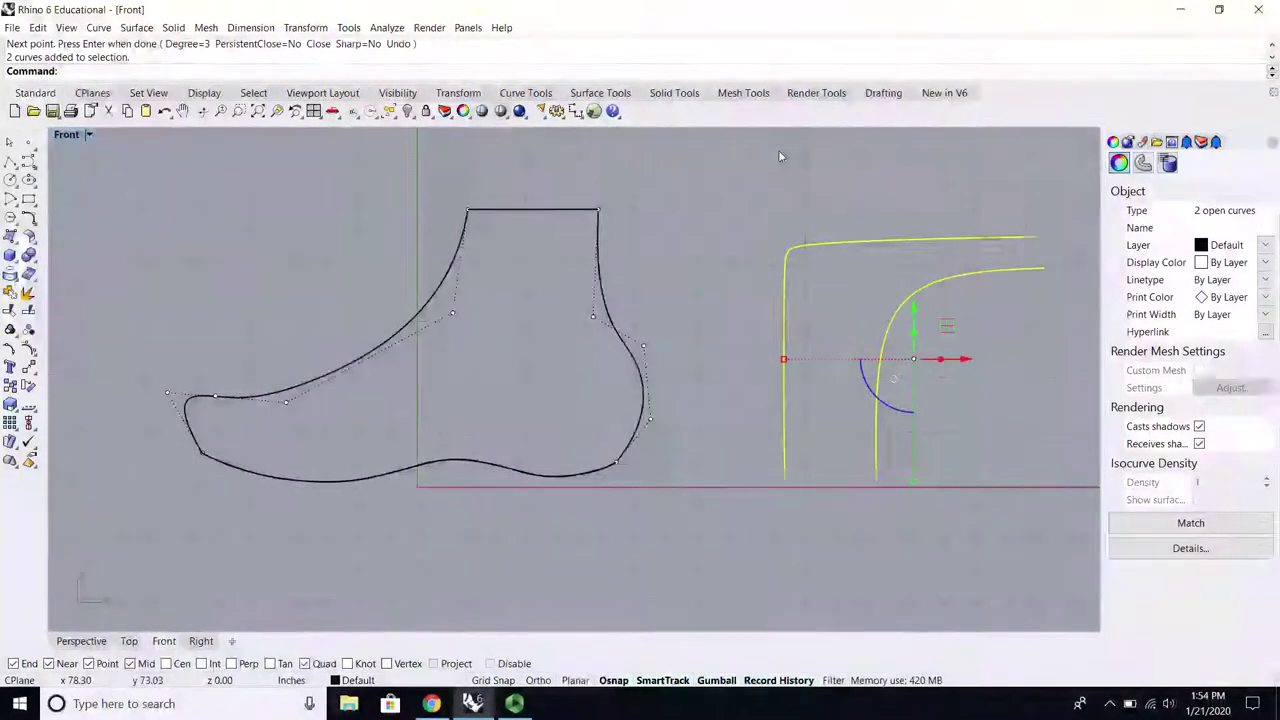
pyautogui.press('Delete')
# Step: Shift the front profile's control point below the ankle opening sideways along the Y axis in the perspective view
pyautogui.doubleClick(66, 135)
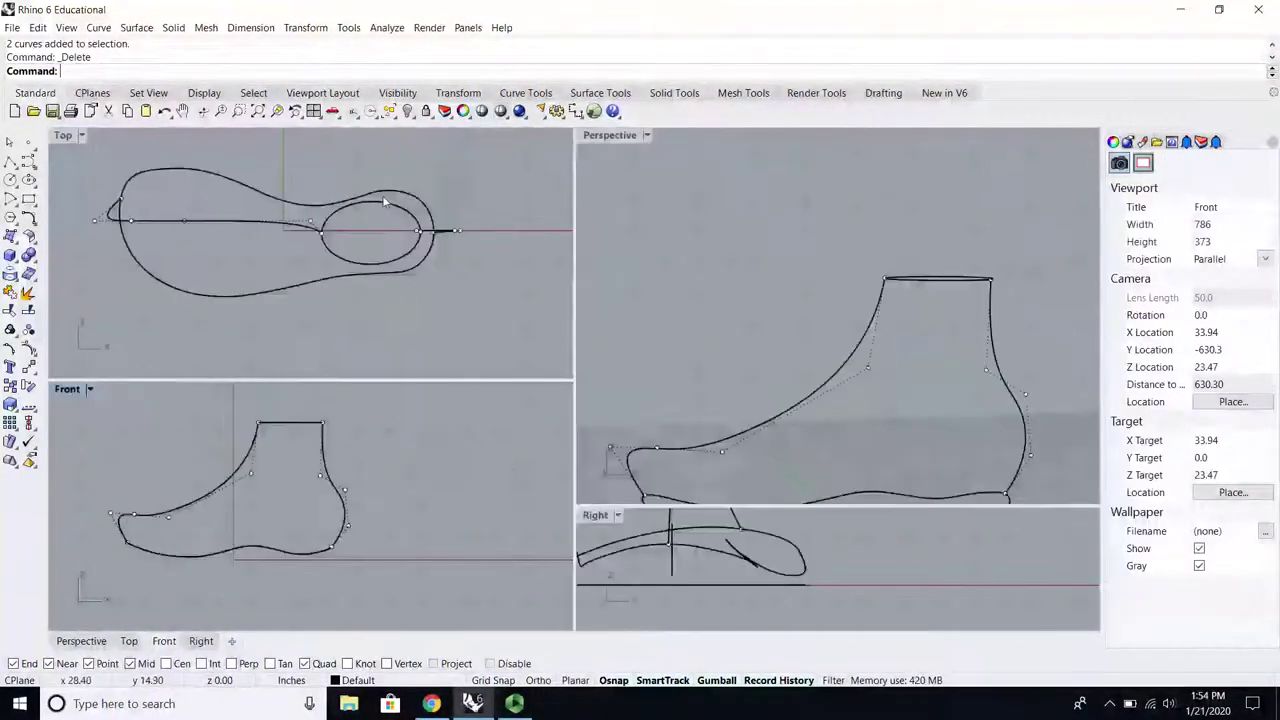
pyautogui.doubleClick(607, 134)
pyautogui.moveTo(605, 200); pyautogui.dragTo(507, 506, button='right')
pyautogui.moveTo(505, 460); pyautogui.dragTo(669, 334, button='right')
pyautogui.click(621, 352)
pyautogui.scroll(2, 622, 352)
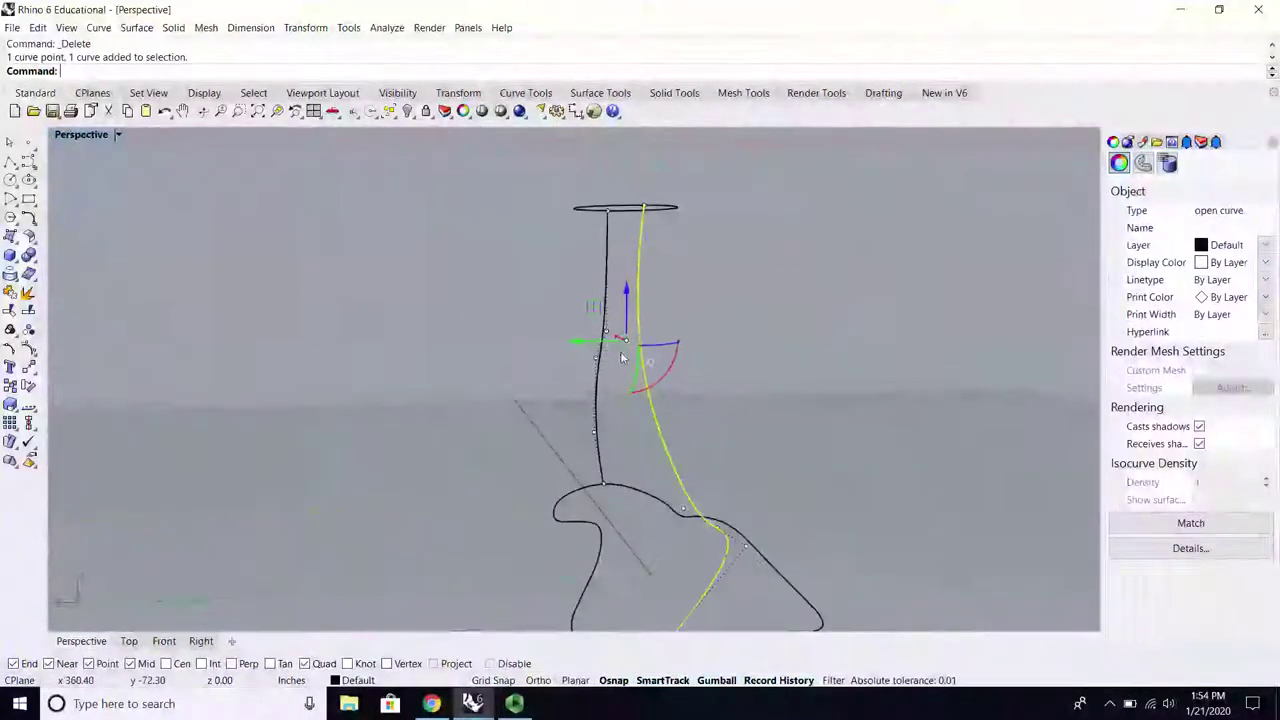
pyautogui.press('Escape')
pyautogui.moveTo(593, 345); pyautogui.dragTo(616, 343)
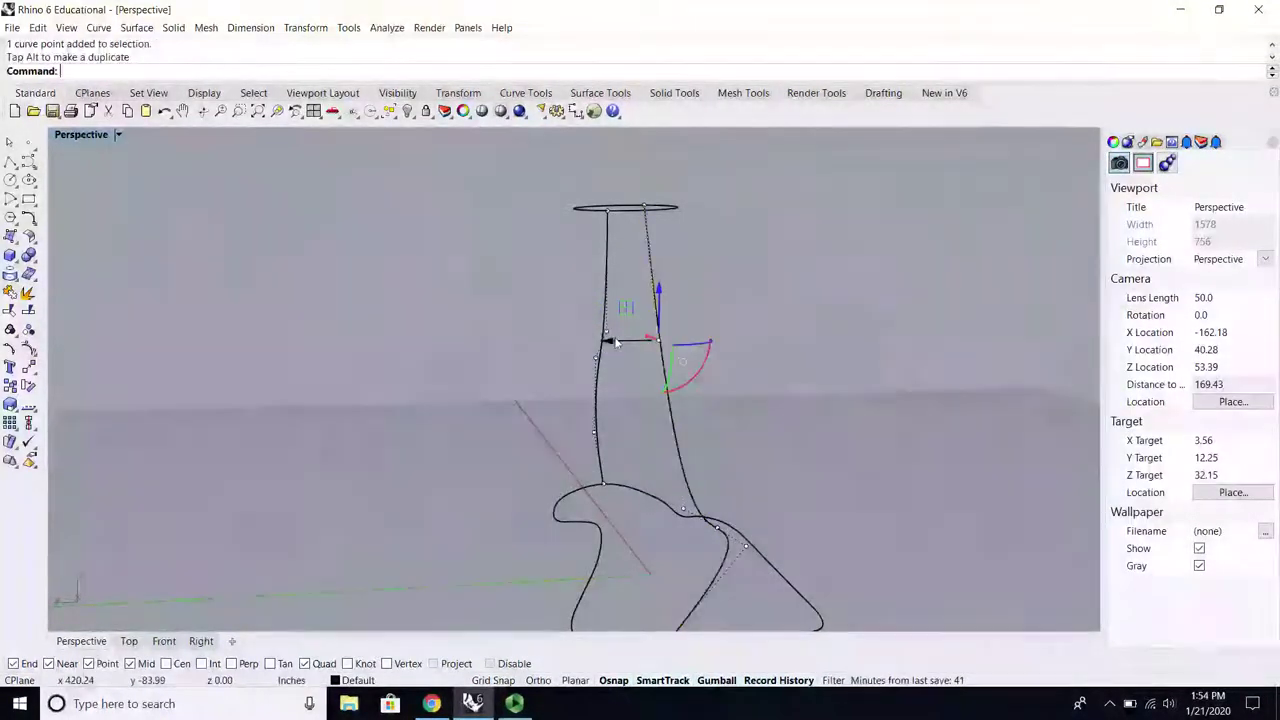
# Step: Shift the front profile's two control points at the toe along Y in the top view, bringing them closer to the toe end point
pyautogui.doubleClick(79, 134)
pyautogui.scroll(4, 203, 243)
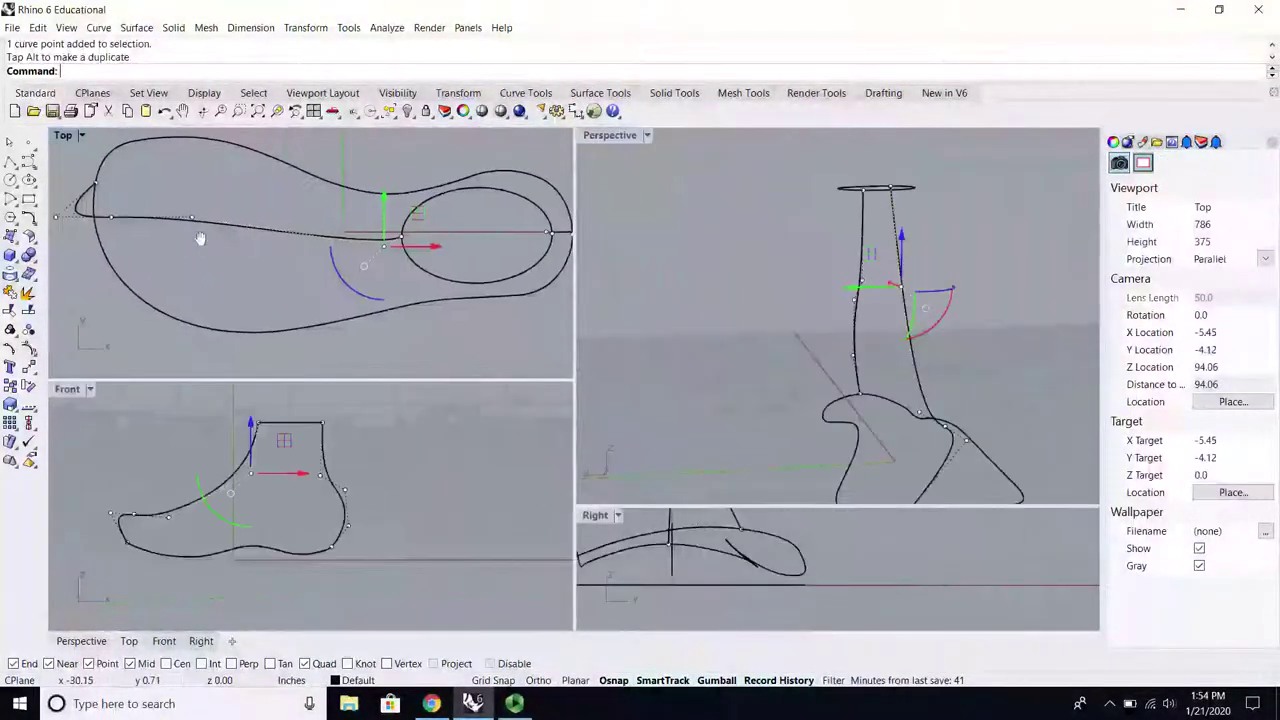
pyautogui.moveTo(200, 240); pyautogui.dragTo(291, 245, button='right')
pyautogui.scroll(4, 184, 236)
pyautogui.click(129, 222)
pyautogui.scroll(-2, 126, 226)
pyautogui.moveTo(126, 226); pyautogui.dragTo(131, 275, button='right')
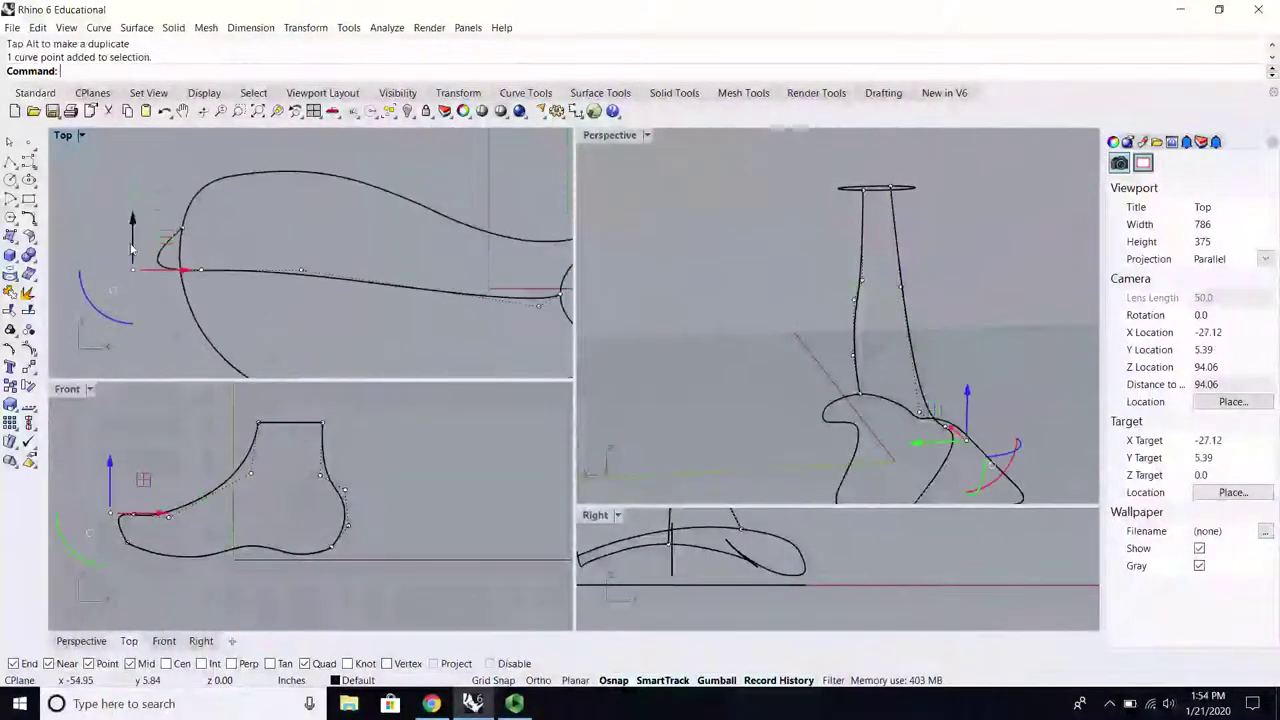
pyautogui.moveTo(133, 221); pyautogui.dragTo(134, 187)
pyautogui.click(203, 269)
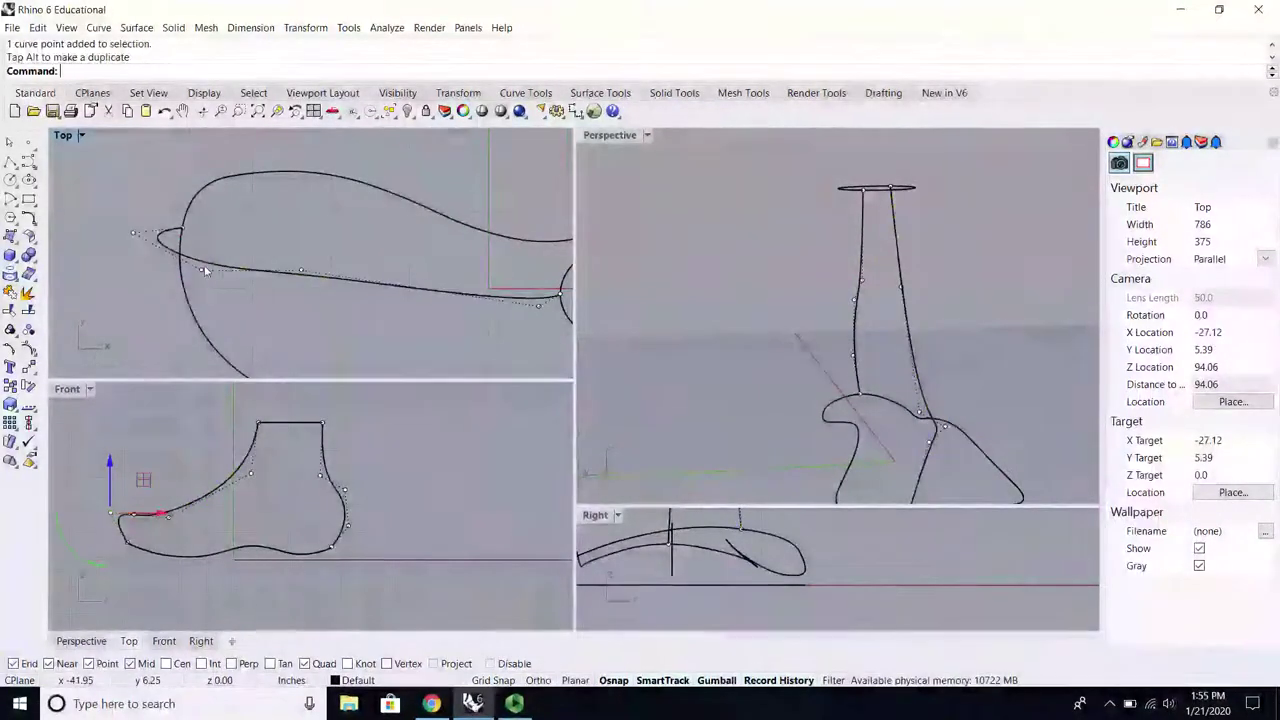
pyautogui.moveTo(203, 216); pyautogui.dragTo(207, 186)
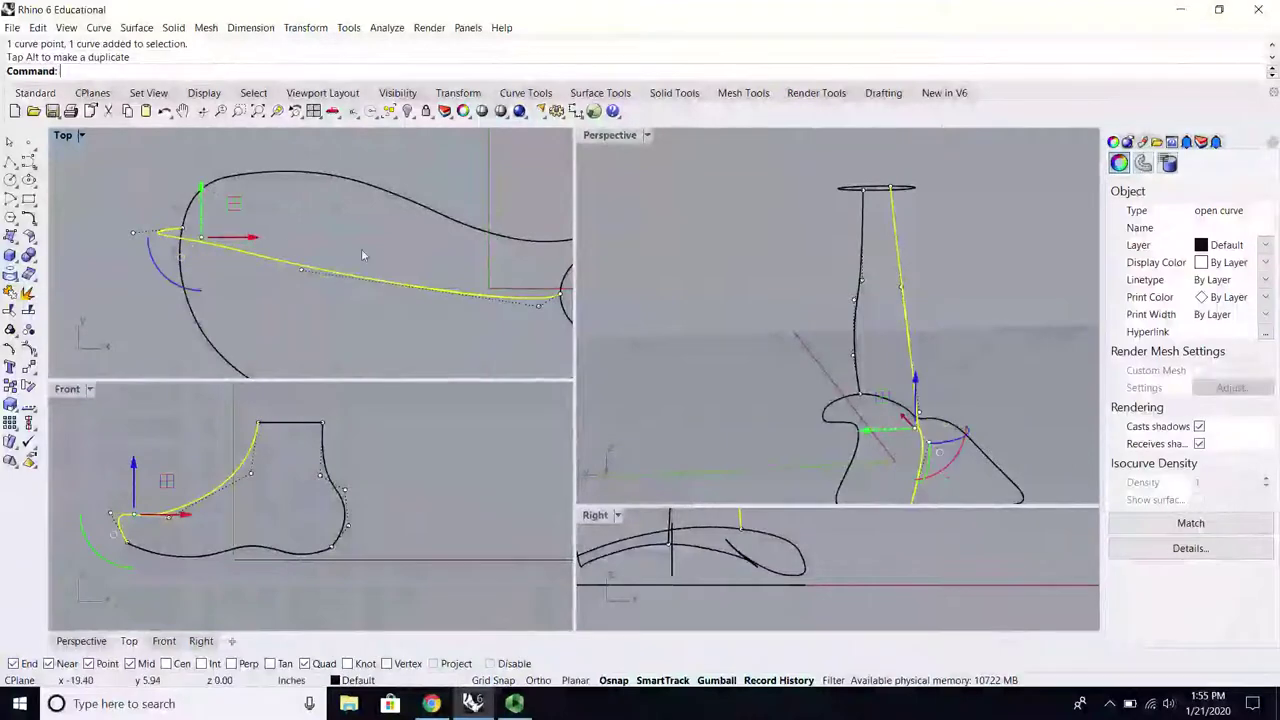
# Step: Move the front profile's instep and ankle control points along Y in the top view to straighten the curve toward the ankle ellipse
pyautogui.moveTo(325, 248); pyautogui.dragTo(277, 234, button='right')
pyautogui.click(253, 255)
pyautogui.moveTo(254, 222); pyautogui.dragTo(254, 209)
pyautogui.moveTo(332, 260); pyautogui.dragTo(265, 260, button='right')
pyautogui.click(424, 291)
pyautogui.moveTo(422, 250); pyautogui.dragTo(422, 230)
pyautogui.click(380, 188)
# Step: Fine-tune the Y position of the front profile's control point just behind the toe in the top view
pyautogui.moveTo(276, 251); pyautogui.dragTo(352, 250, button='right')
pyautogui.scroll(6, 174, 228)
pyautogui.click(158, 222)
pyautogui.moveTo(160, 172); pyautogui.dragTo(161, 181)
pyautogui.click(317, 238)
pyautogui.scroll(-8, 331, 247)
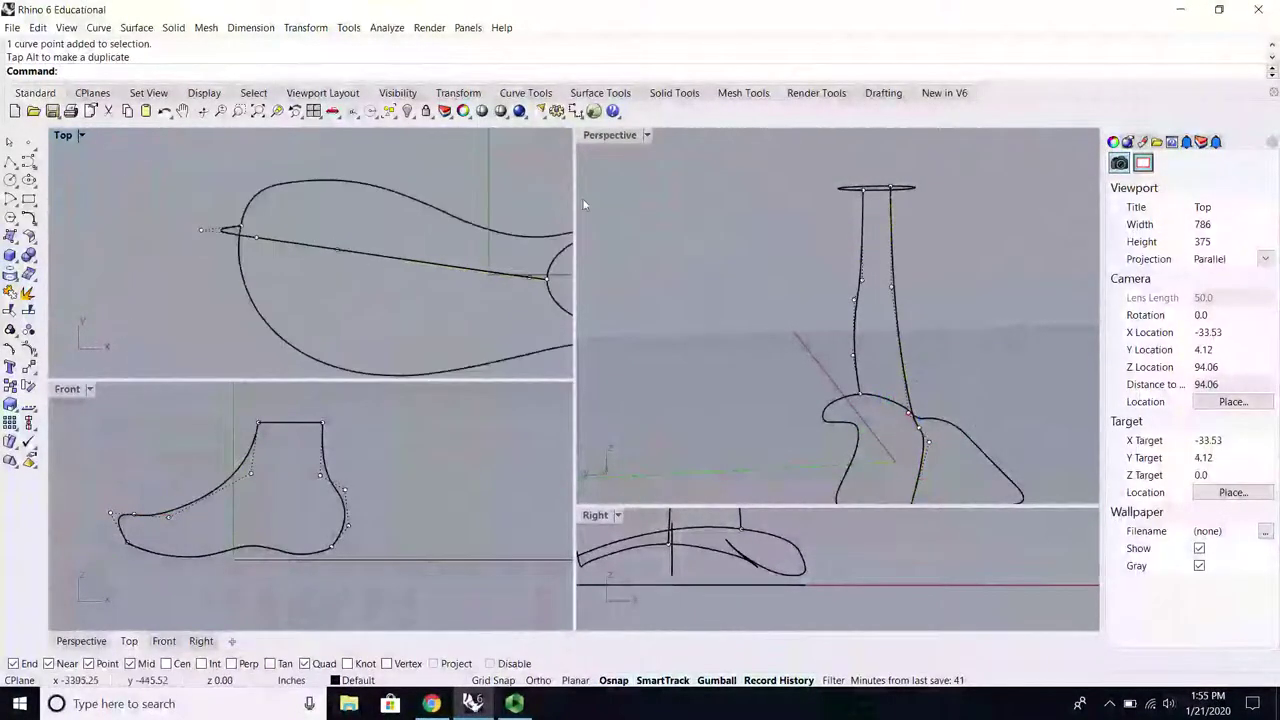
# Step: Turn off the control points of the front and heel profiles in the perspective view
pyautogui.doubleClick(610, 134)
pyautogui.moveTo(400, 260); pyautogui.dragTo(509, 402, button='right')
pyautogui.scroll(2, 385, 380)
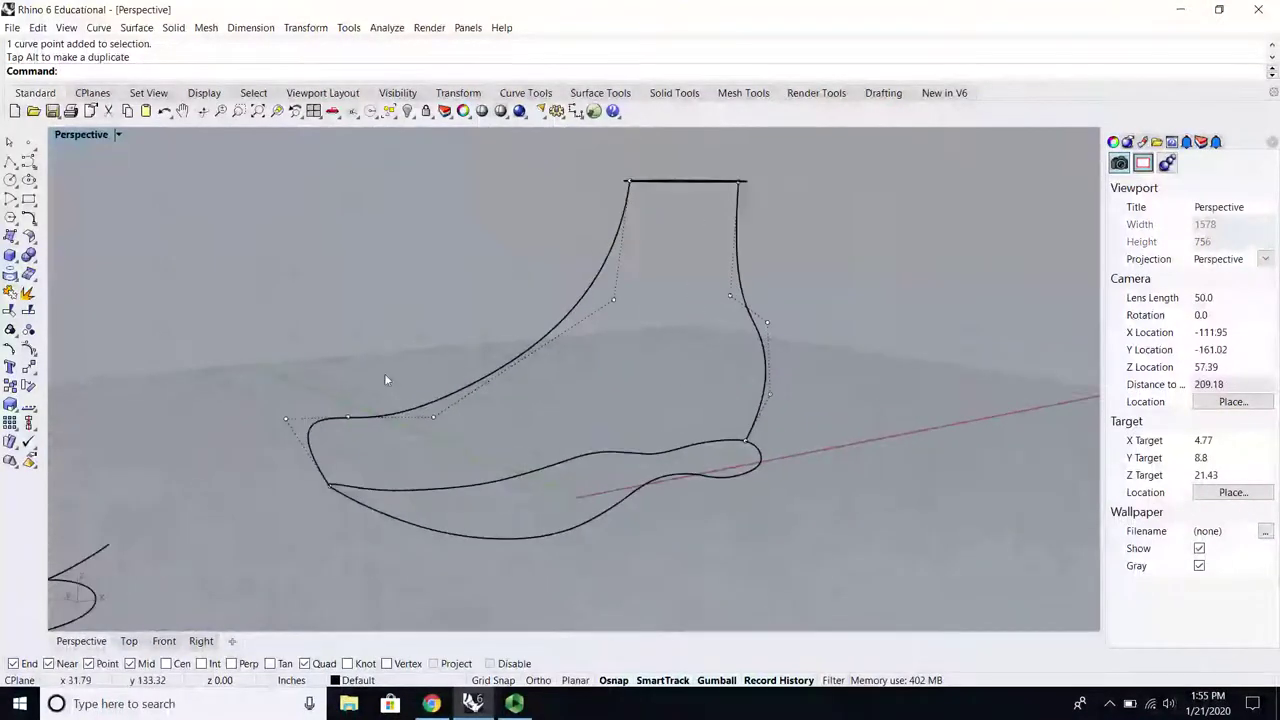
pyautogui.rightClick(29, 349)
pyautogui.moveTo(356, 379); pyautogui.dragTo(410, 416, button='right')
pyautogui.scroll(-2, 308, 420)
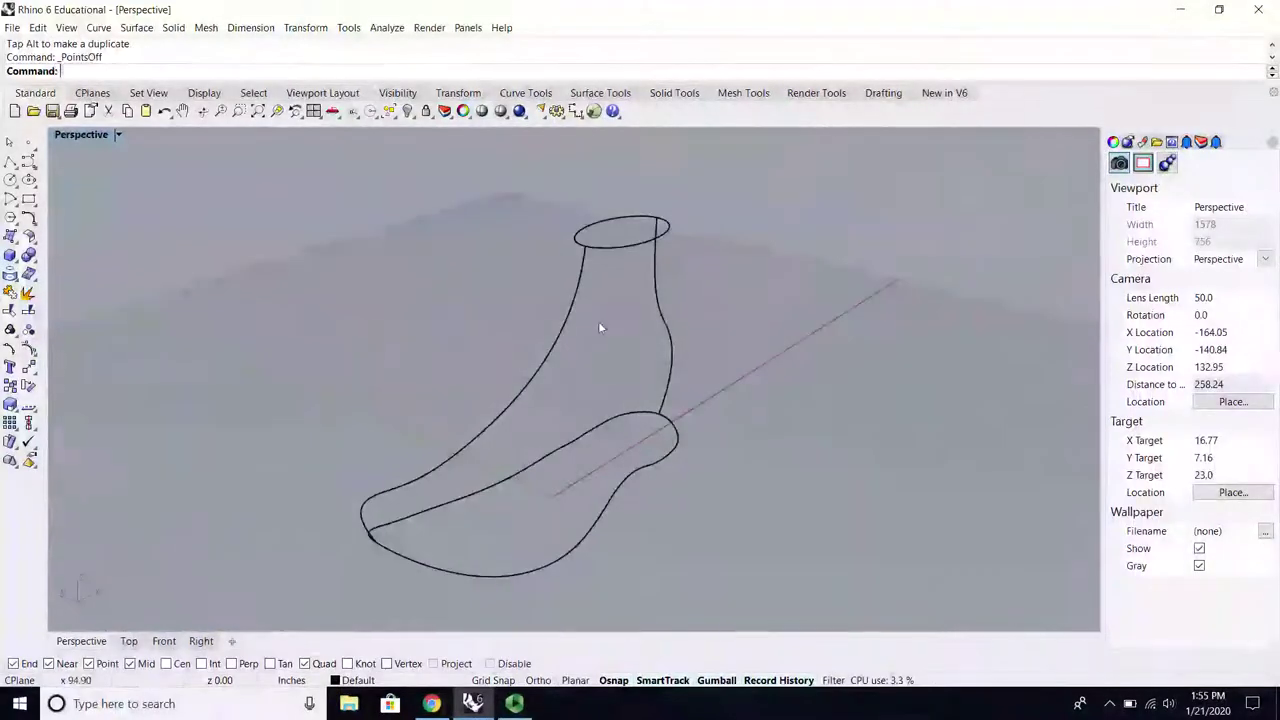
# Step: Review the sole curve, ankle ellipse, heel profile and front profile one by one in the perspective view
pyautogui.moveTo(579, 272); pyautogui.dragTo(600, 250, button='right')
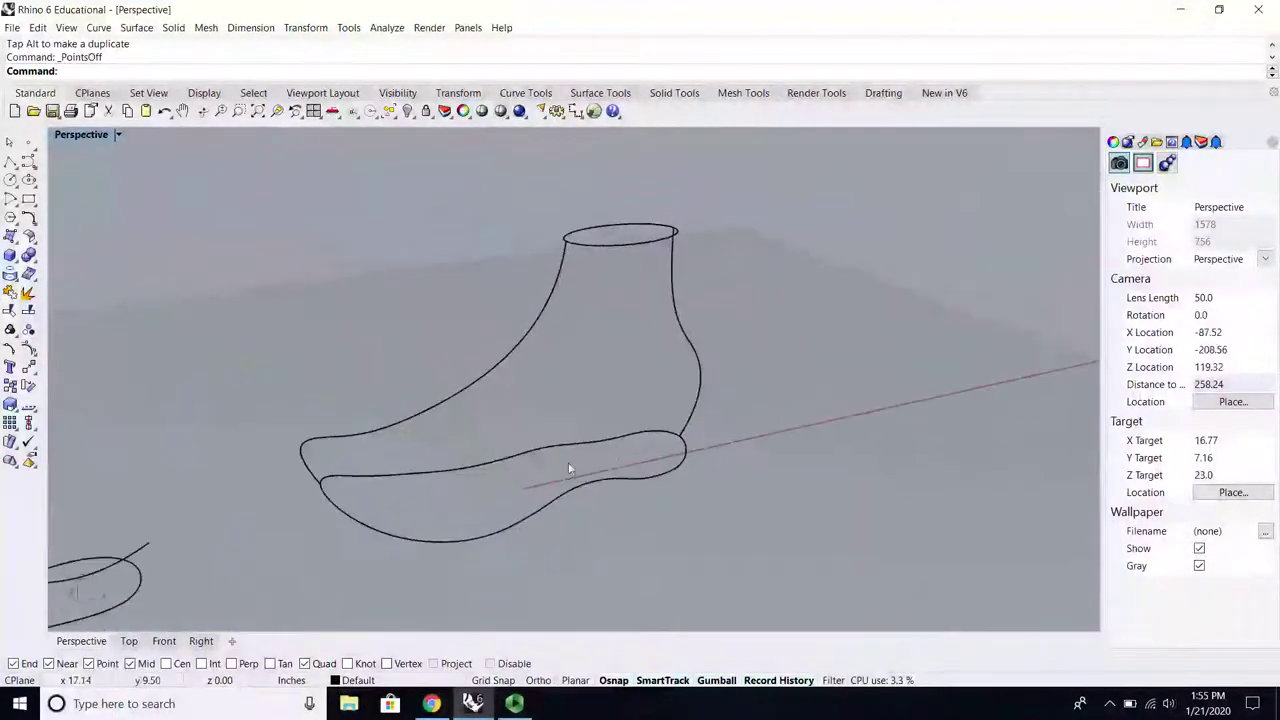
pyautogui.scroll(2, 577, 332)
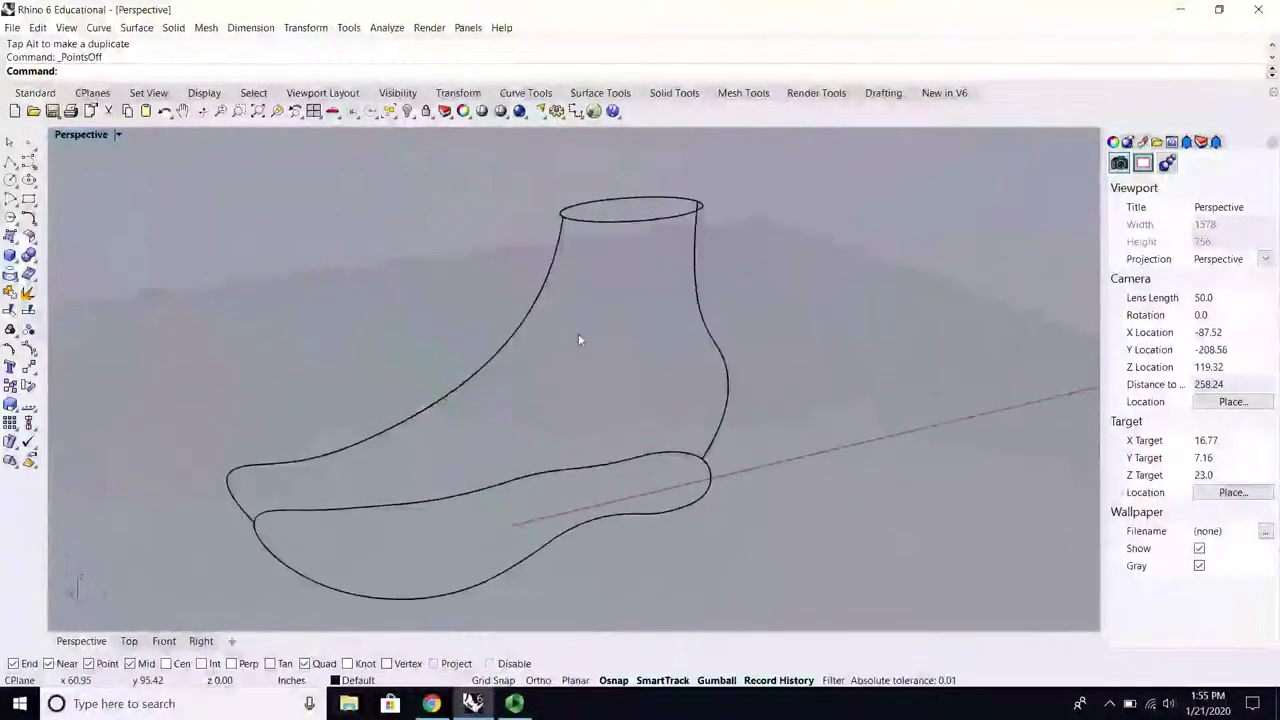
pyautogui.moveTo(578, 333); pyautogui.dragTo(524, 462, button='right')
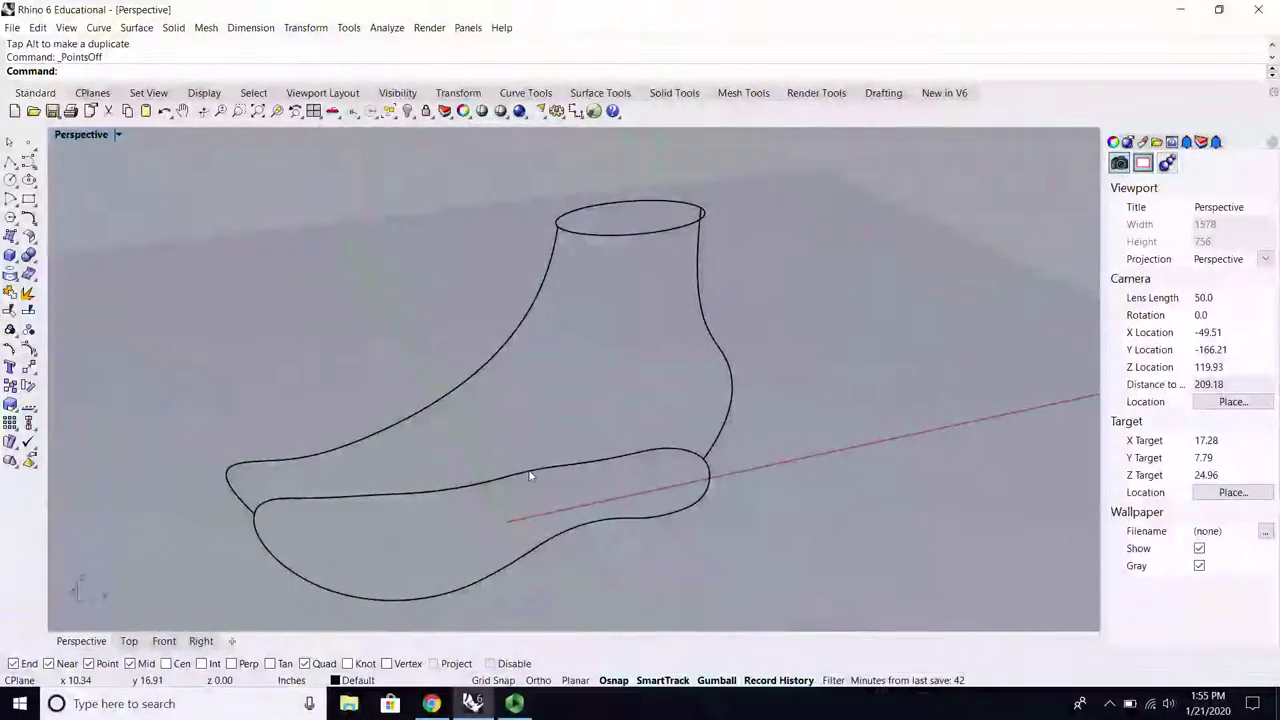
pyautogui.click(530, 476)
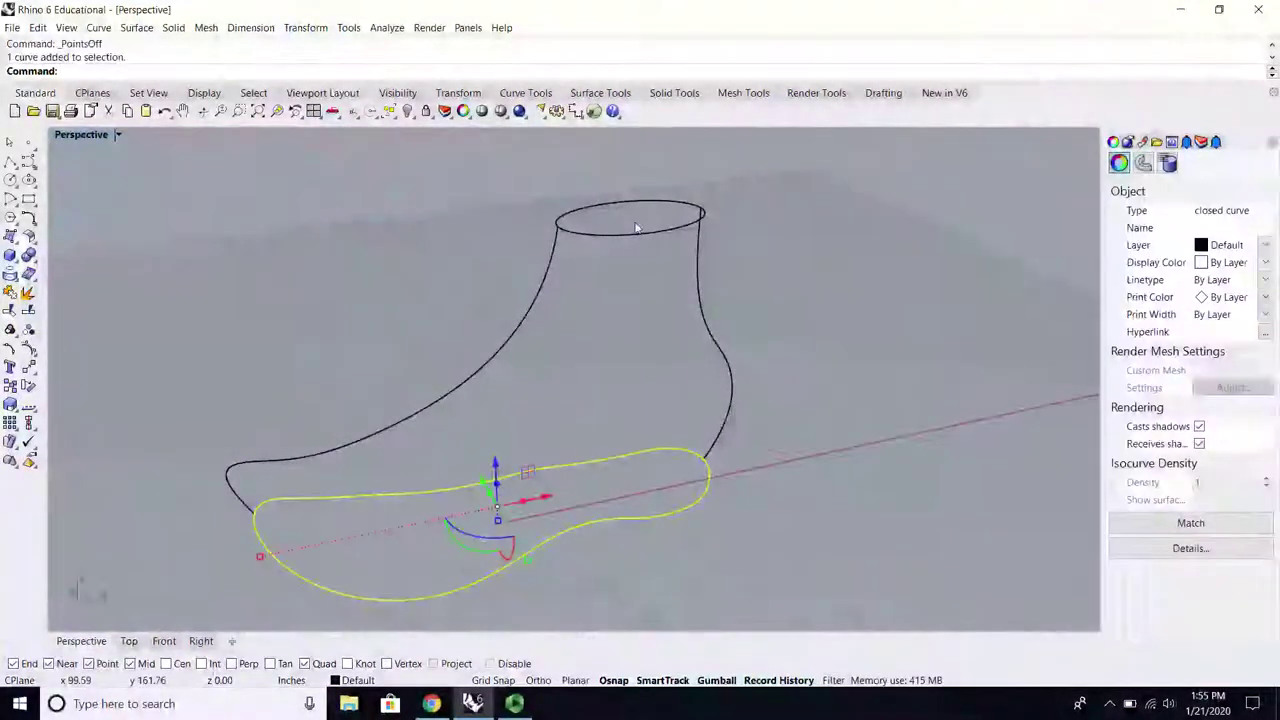
pyautogui.click(635, 233)
pyautogui.click(617, 462)
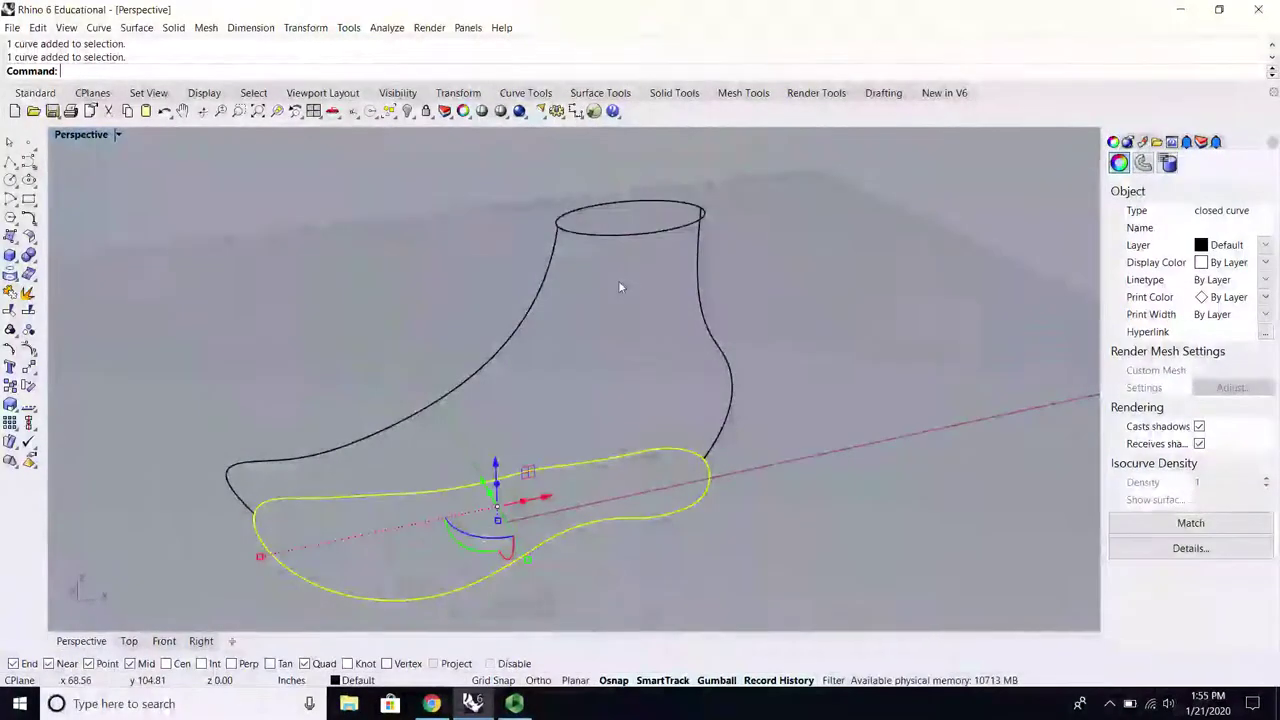
pyautogui.press('Escape')
pyautogui.click(646, 236)
pyautogui.click(587, 372)
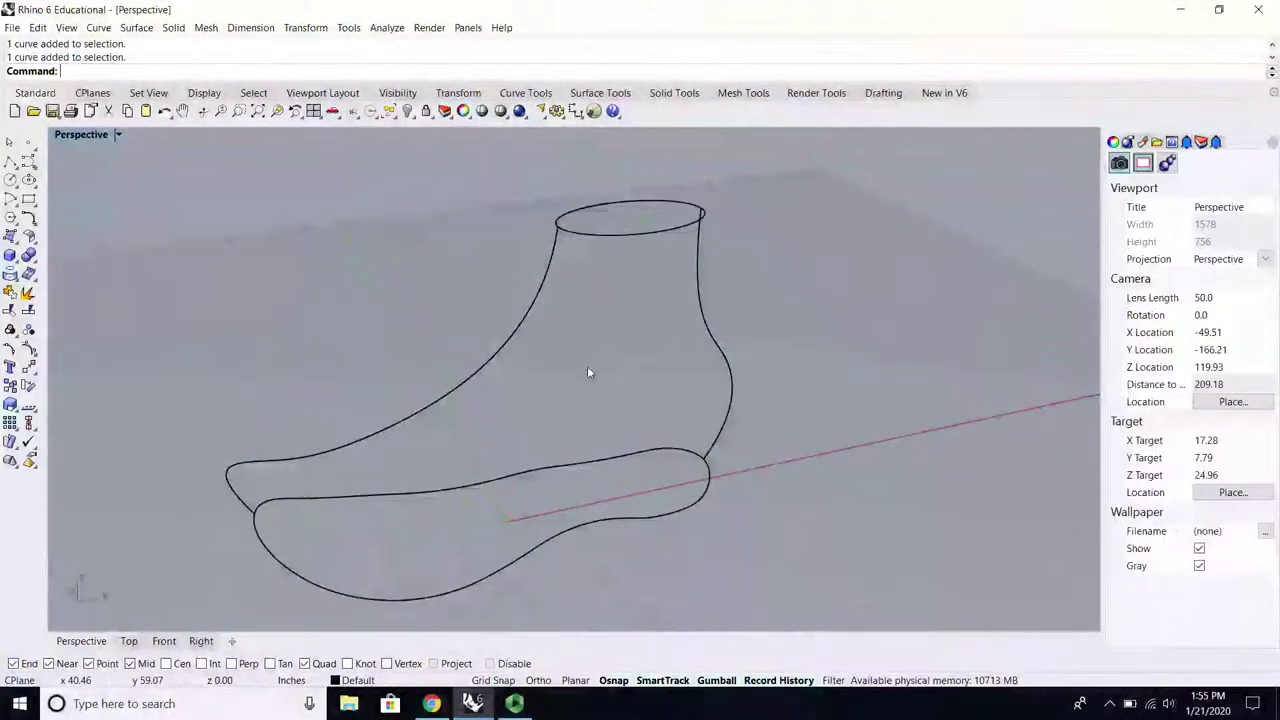
pyautogui.click(724, 347)
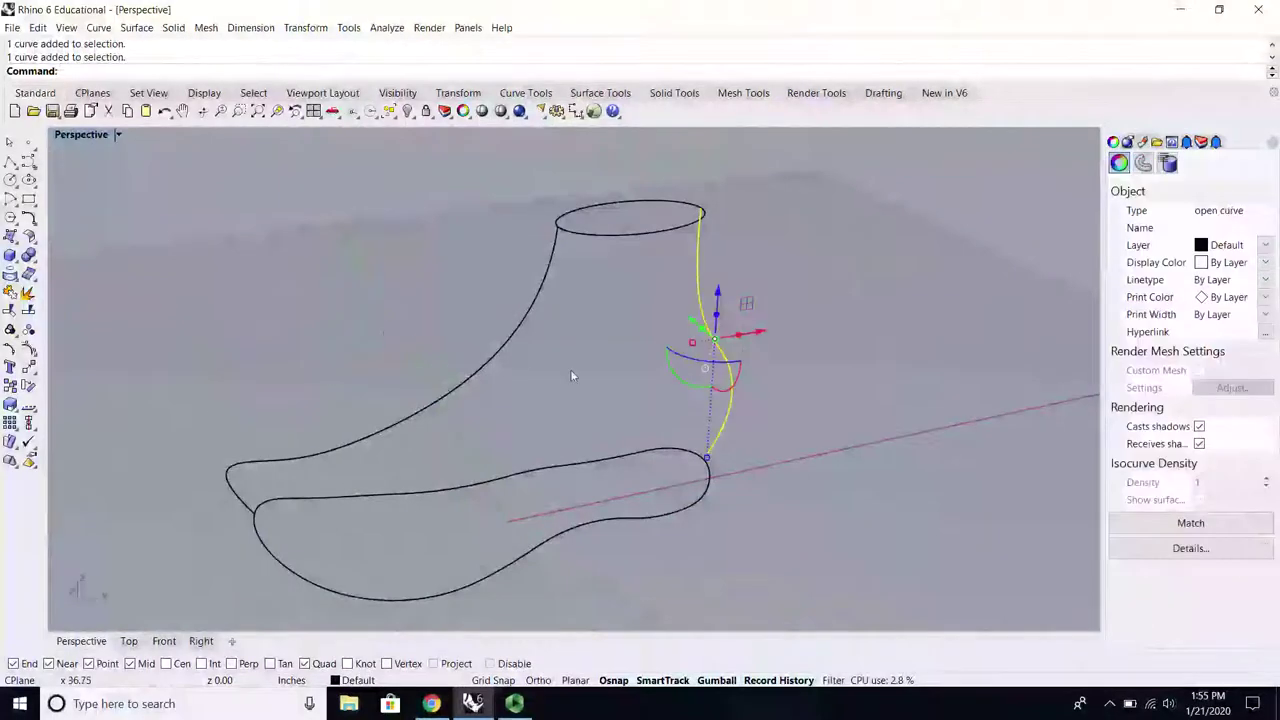
pyautogui.click(483, 369)
# Step: Copy and paste all four shoe curves, and move the copy along the Y axis clear of the original set
pyautogui.scroll(-2, 350, 387)
pyautogui.scroll(-2, 350, 387)
pyautogui.moveTo(706, 247); pyautogui.dragTo(257, 553)
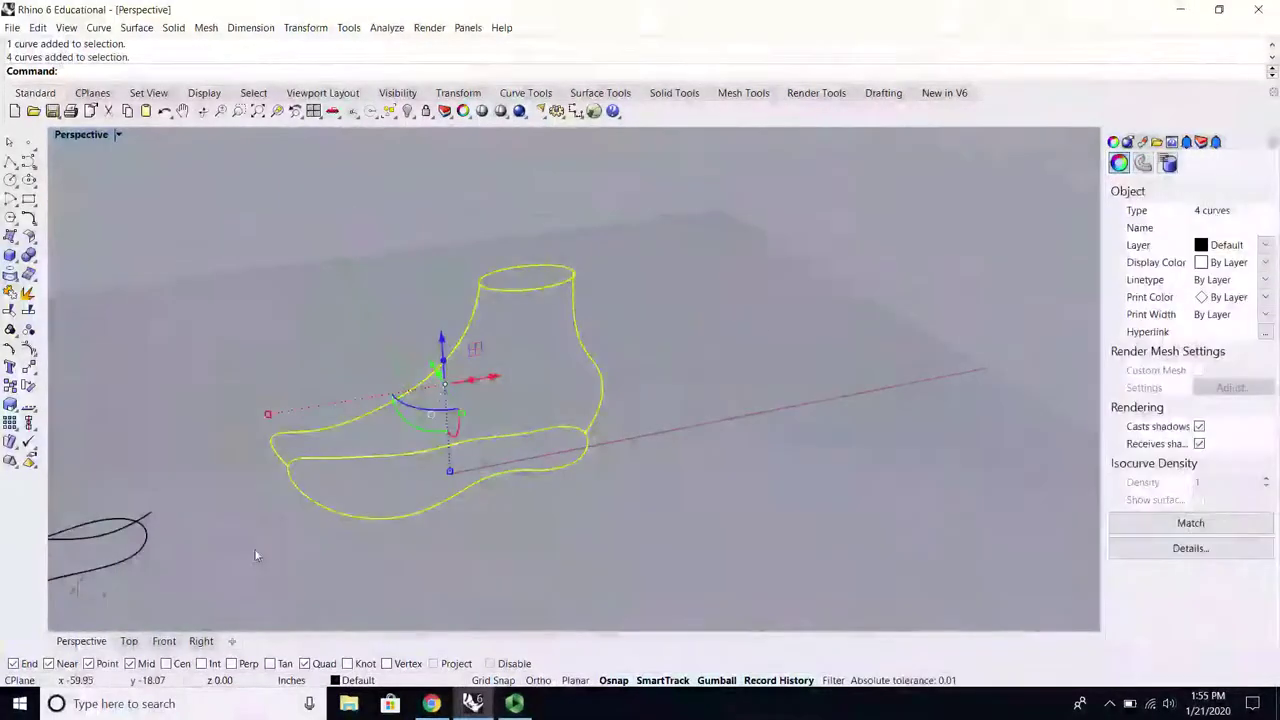
pyautogui.scroll(-2, 431, 421)
pyautogui.moveTo(453, 415); pyautogui.dragTo(492, 468, button='right')
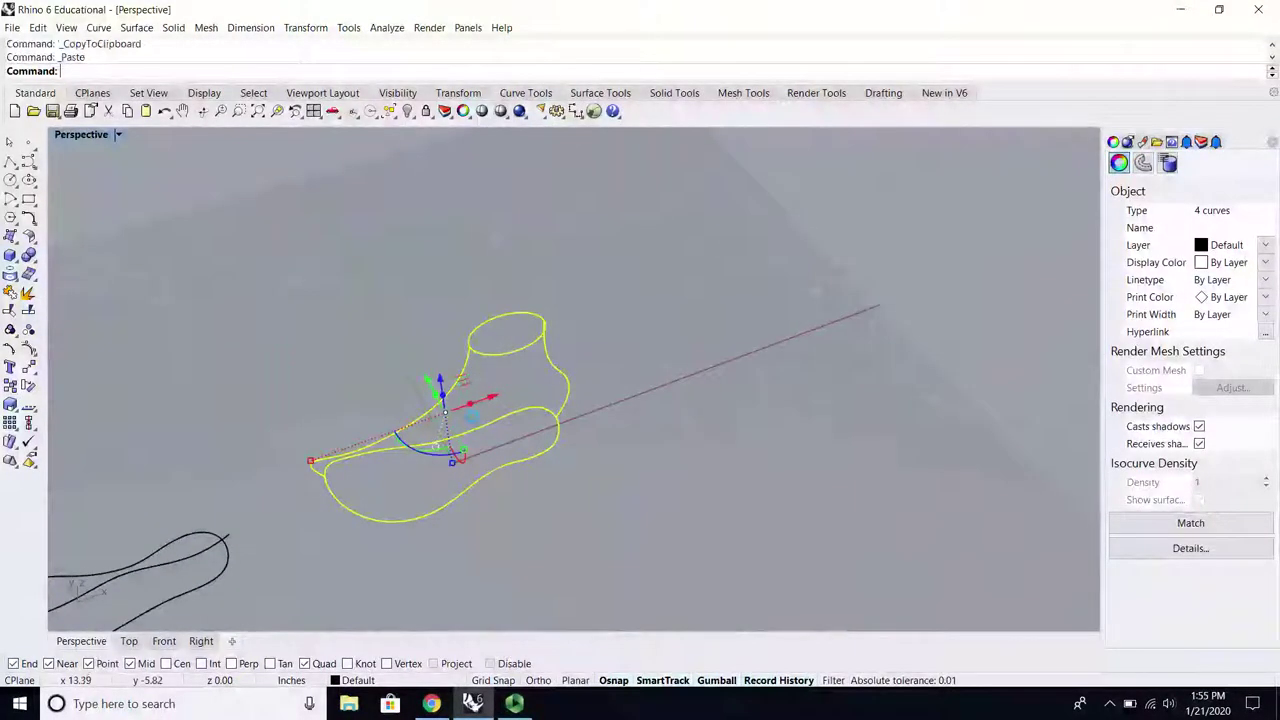
pyautogui.moveTo(427, 378); pyautogui.dragTo(338, 242)
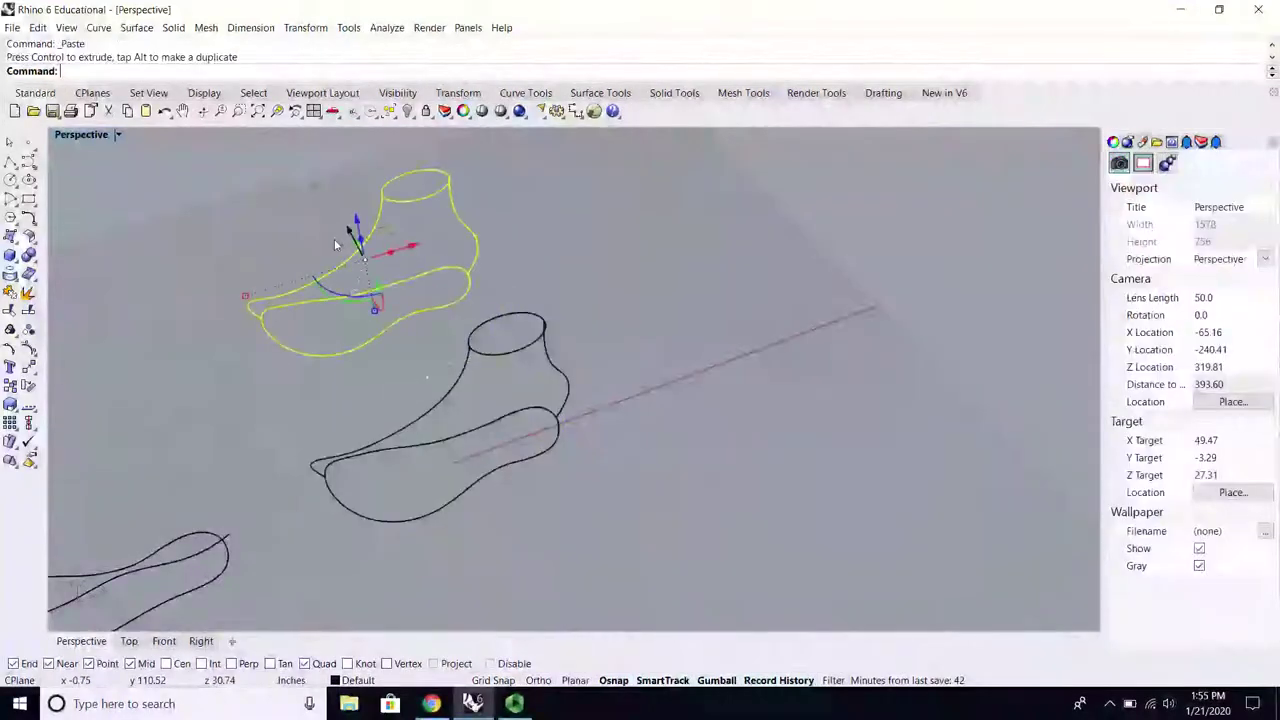
pyautogui.click(285, 265)
pyautogui.moveTo(256, 316); pyautogui.dragTo(225, 300, button='right')
# Step: Set up a two-rail sweep on the original curves, with the sole curve and ankle ellipse as rails and the heel and front profiles as cross sections
pyautogui.click(173, 27)
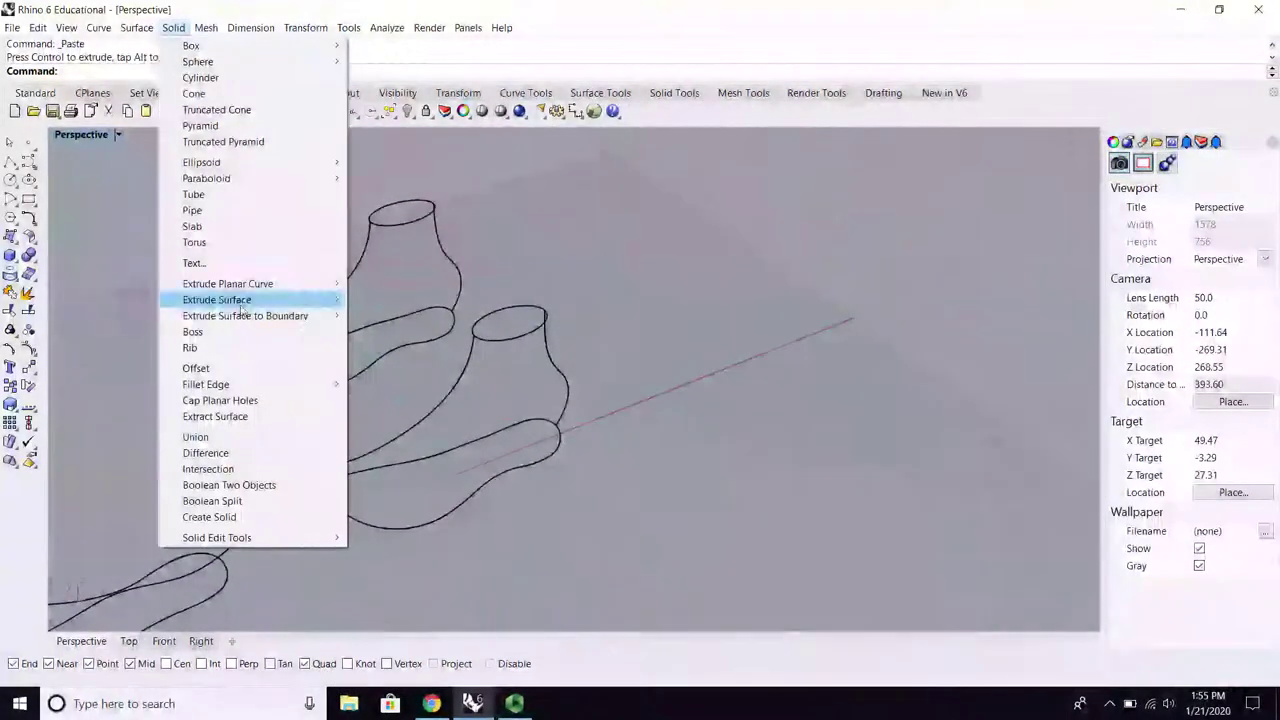
pyautogui.moveTo(131, 31)
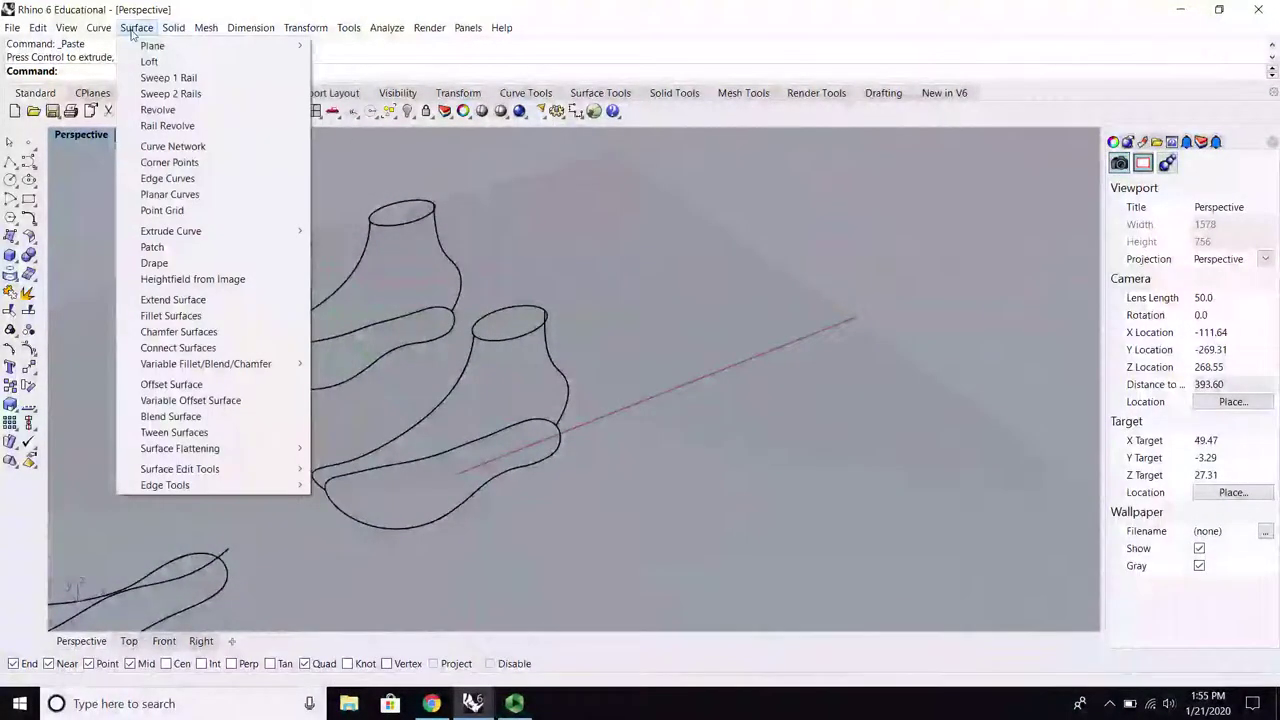
pyautogui.click(211, 93)
pyautogui.scroll(3, 397, 483)
pyautogui.click(566, 477)
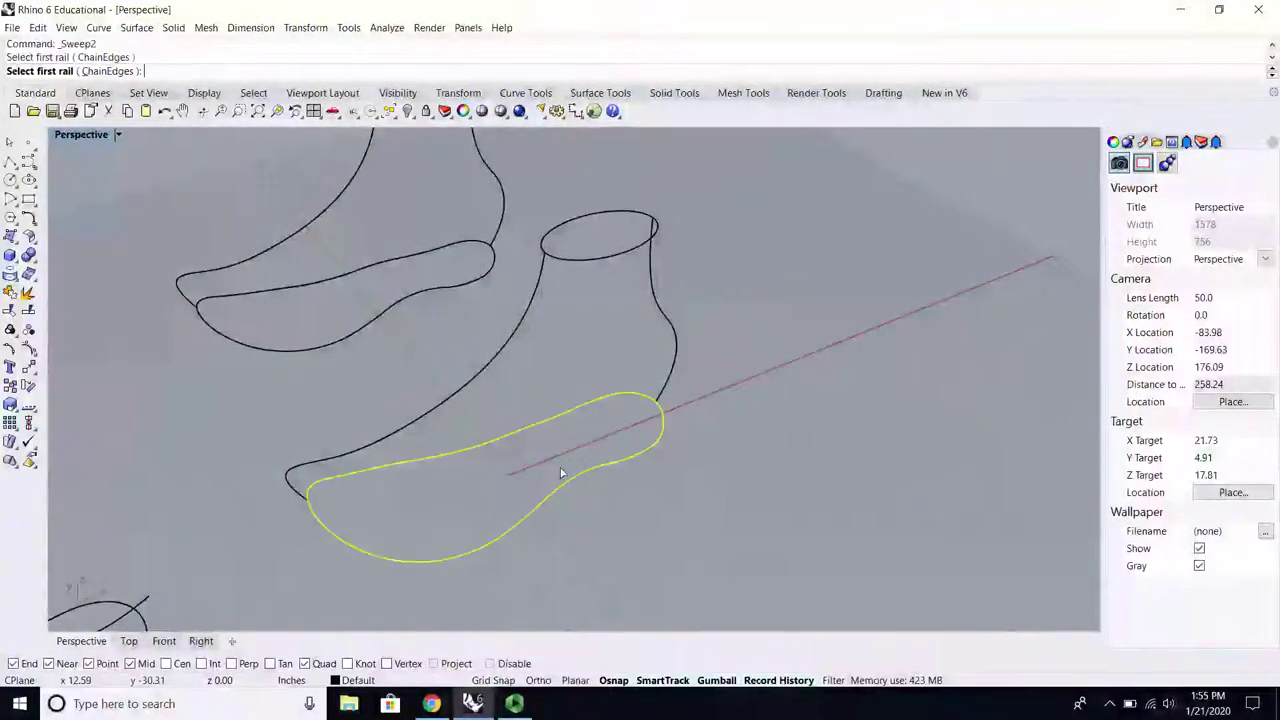
pyautogui.scroll(-4, 564, 530)
pyautogui.scroll(4, 556, 347)
pyautogui.click(576, 341)
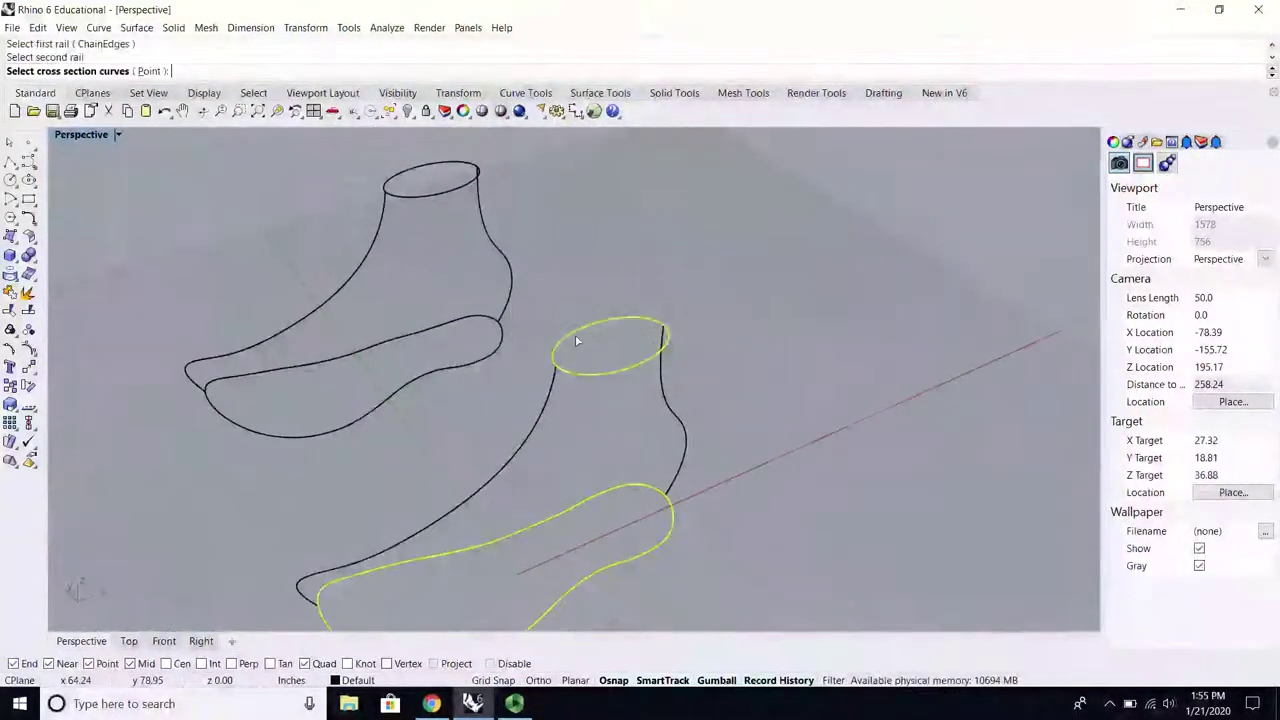
pyautogui.scroll(-2, 580, 349)
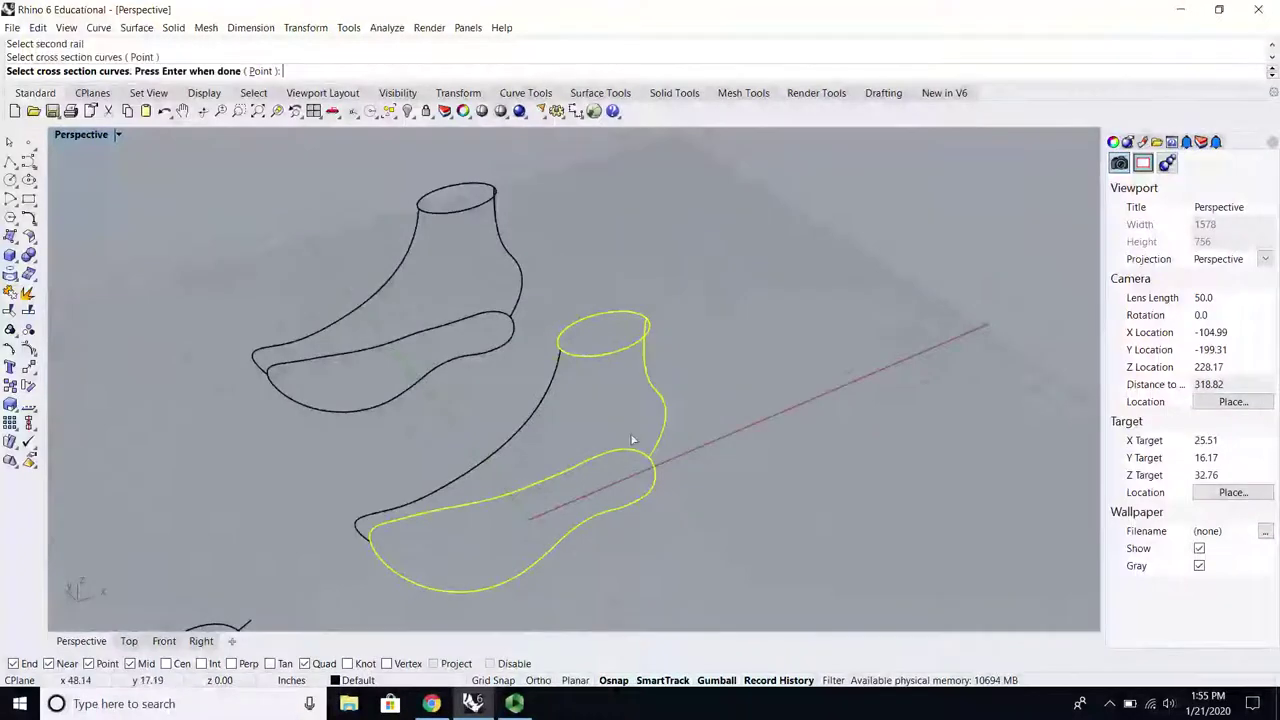
pyautogui.click(505, 434)
pyautogui.press('Return')
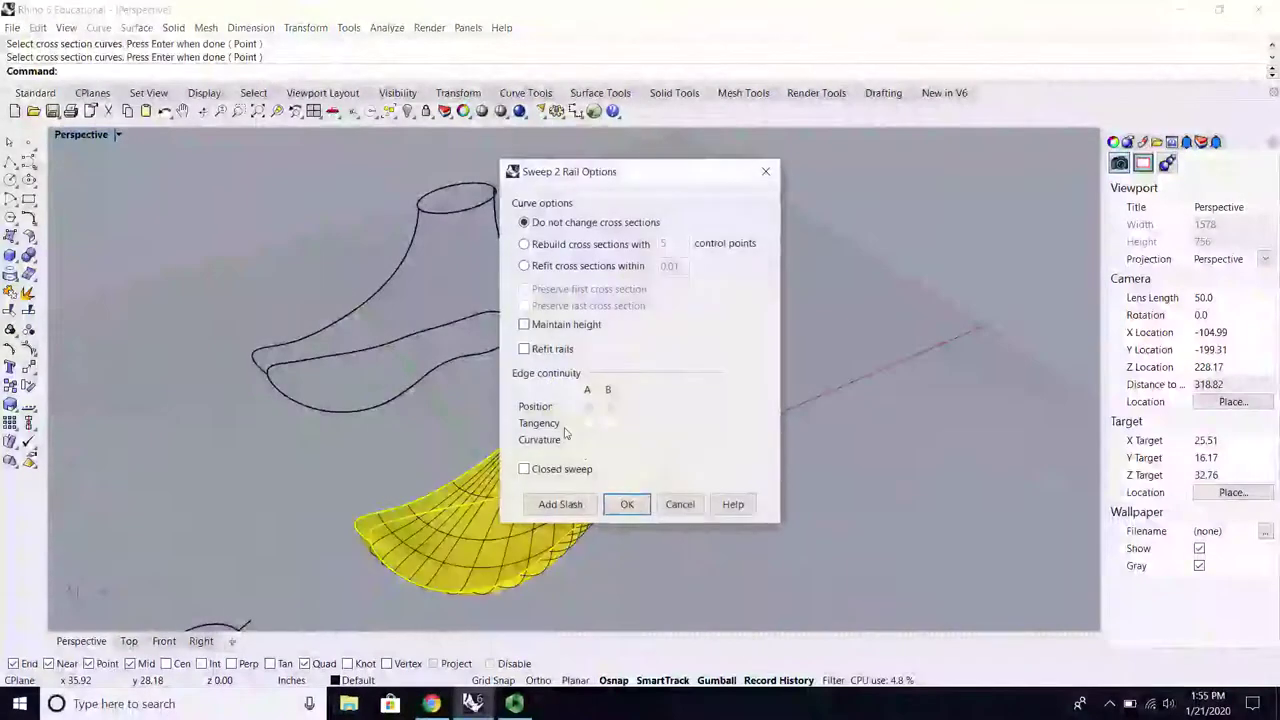
# Step: Make the two-rail sweep closed, leave its cross sections unchanged, and create the surface
pyautogui.moveTo(355, 473)
pyautogui.mouseDown(button='right')
pyautogui.moveTo(638, 466)
pyautogui.moveTo(572, 378)
pyautogui.moveTo(381, 404)
pyautogui.moveTo(352, 451)
pyautogui.mouseUp(button='right')
pyautogui.moveTo(511, 511); pyautogui.dragTo(440, 472, button='right')
pyautogui.moveTo(260, 460); pyautogui.dragTo(379, 494, button='right')
pyautogui.click(628, 505)
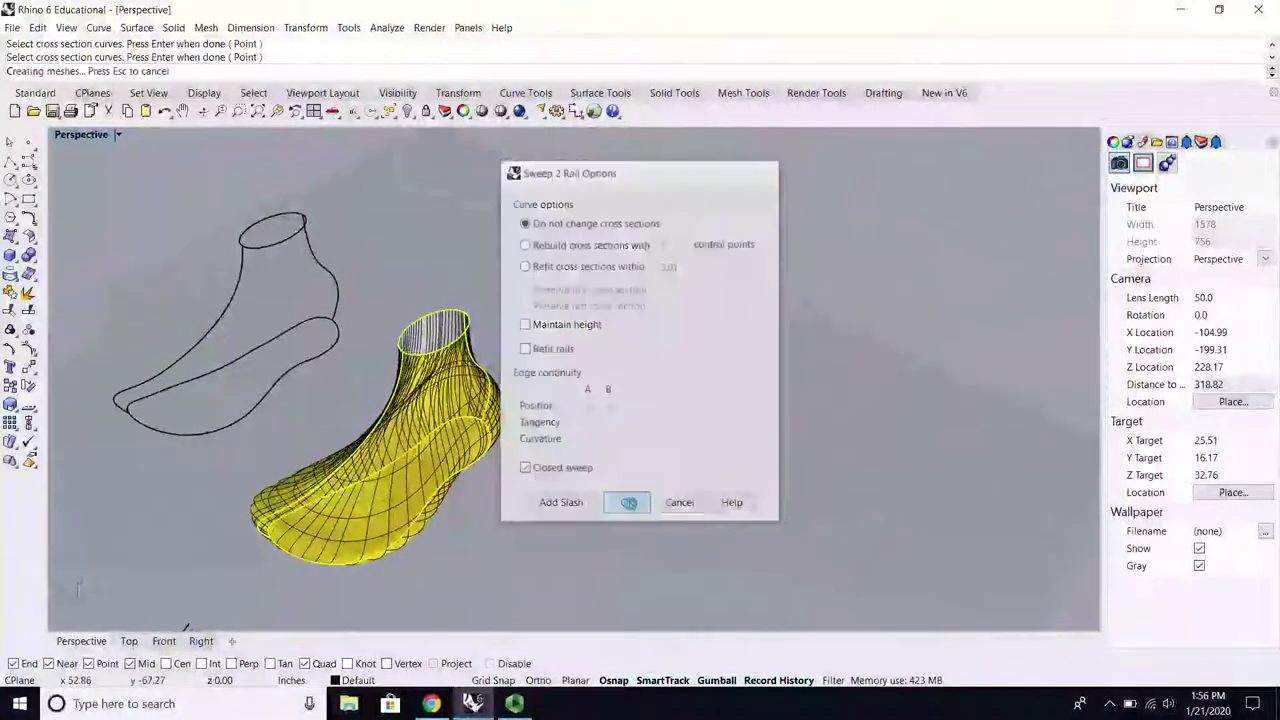
# Step: Set up a two-rail sweep on the copied curves, with the front and heel profiles as rails and the ankle ellipse and sole curve as cross sections
pyautogui.moveTo(628, 505); pyautogui.dragTo(317, 286, button='right')
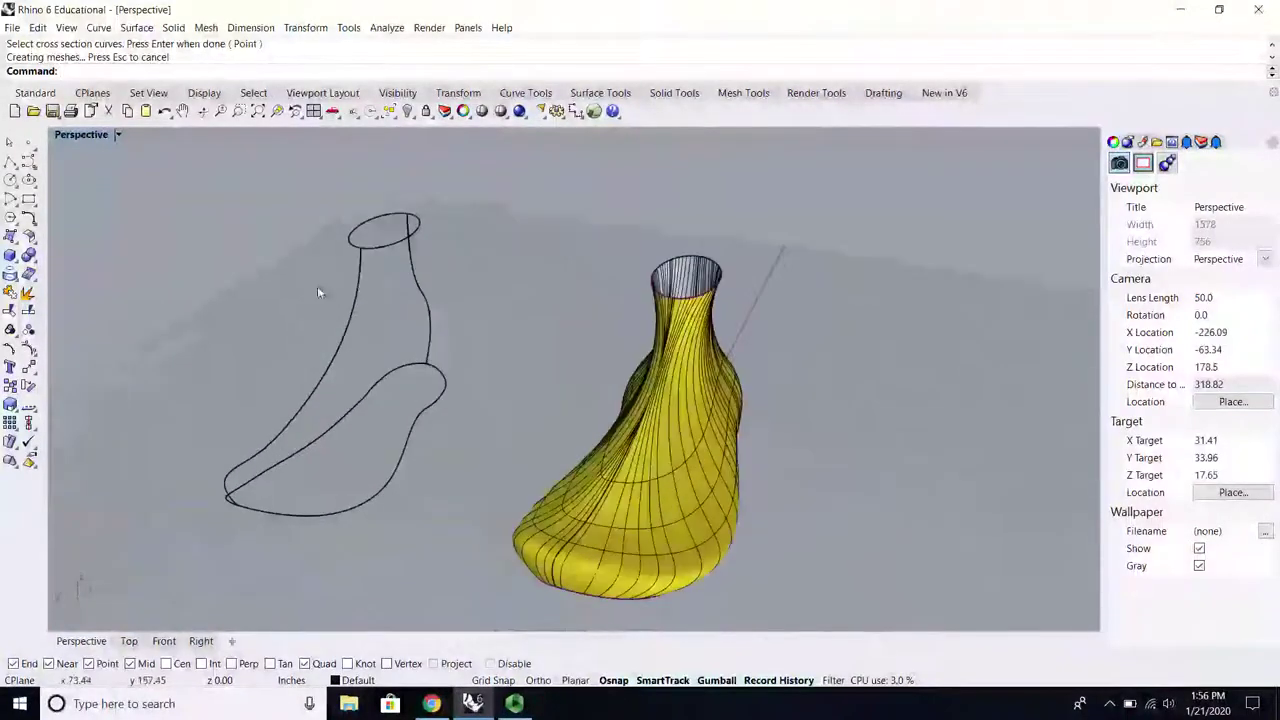
pyautogui.click(153, 30)
pyautogui.click(155, 94)
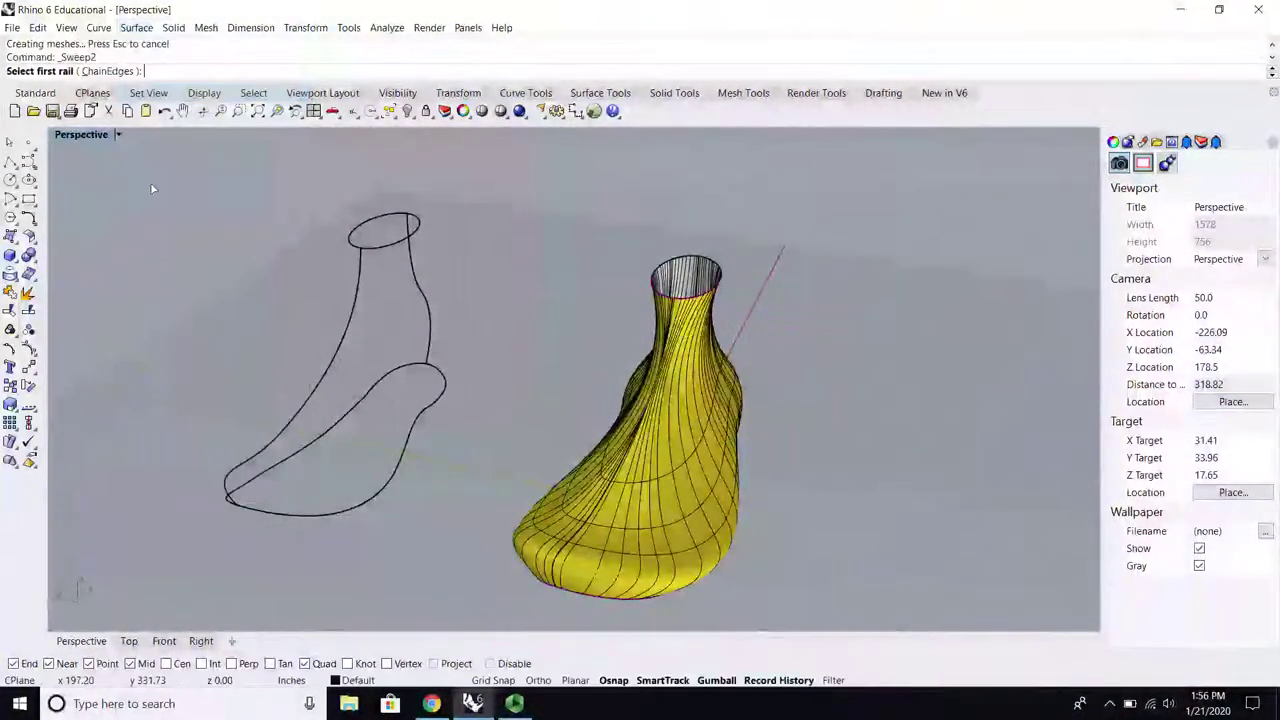
pyautogui.click(345, 310)
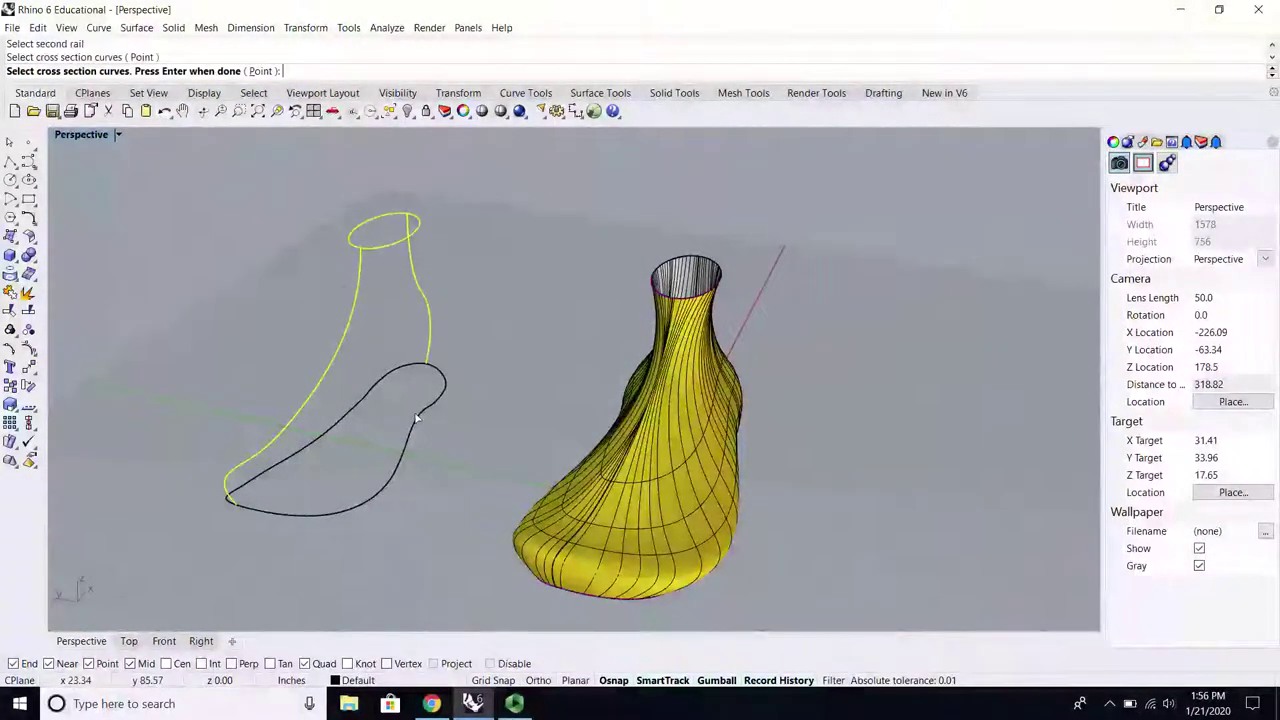
pyautogui.press('Return')
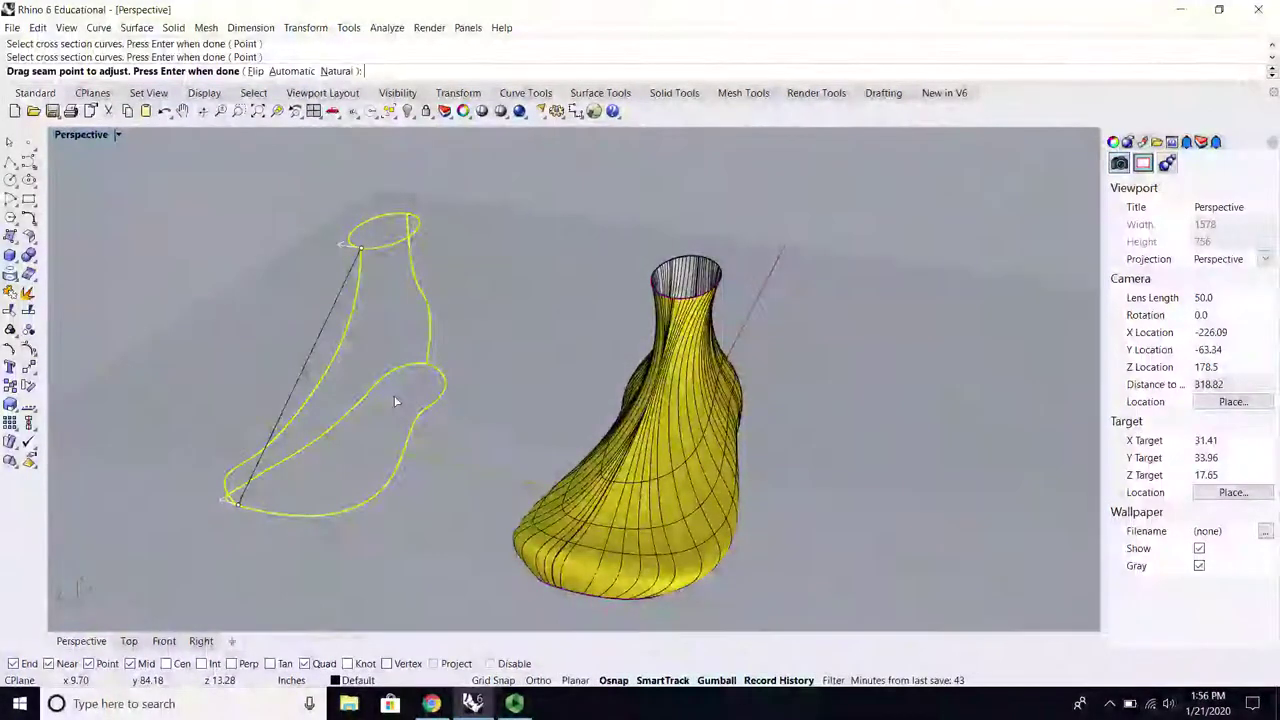
# Step: Move the seam points of the ankle ellipse and sole curve to the ends of the heel profile, and create the sweep with unchanged cross sections
pyautogui.moveTo(395, 402); pyautogui.dragTo(432, 378, button='right')
pyautogui.scroll(2, 405, 272)
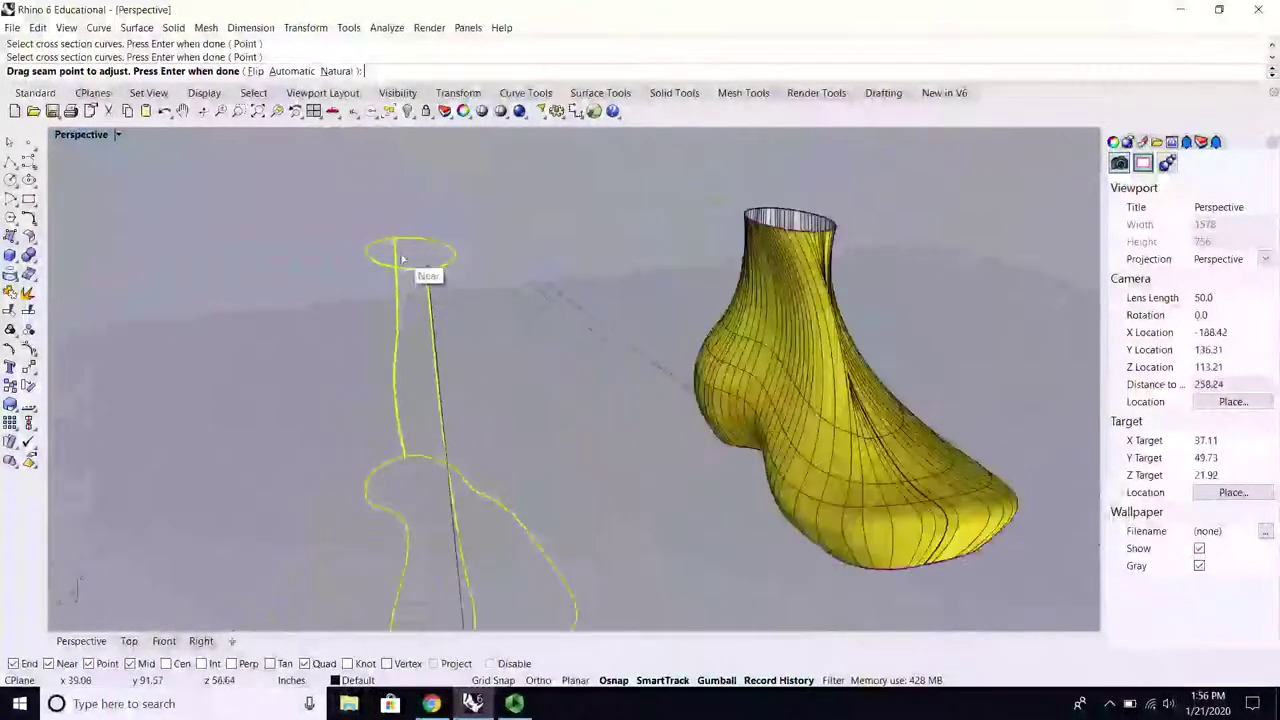
pyautogui.scroll(-2, 408, 264)
pyautogui.click(423, 269)
pyautogui.moveTo(422, 268); pyautogui.dragTo(378, 252)
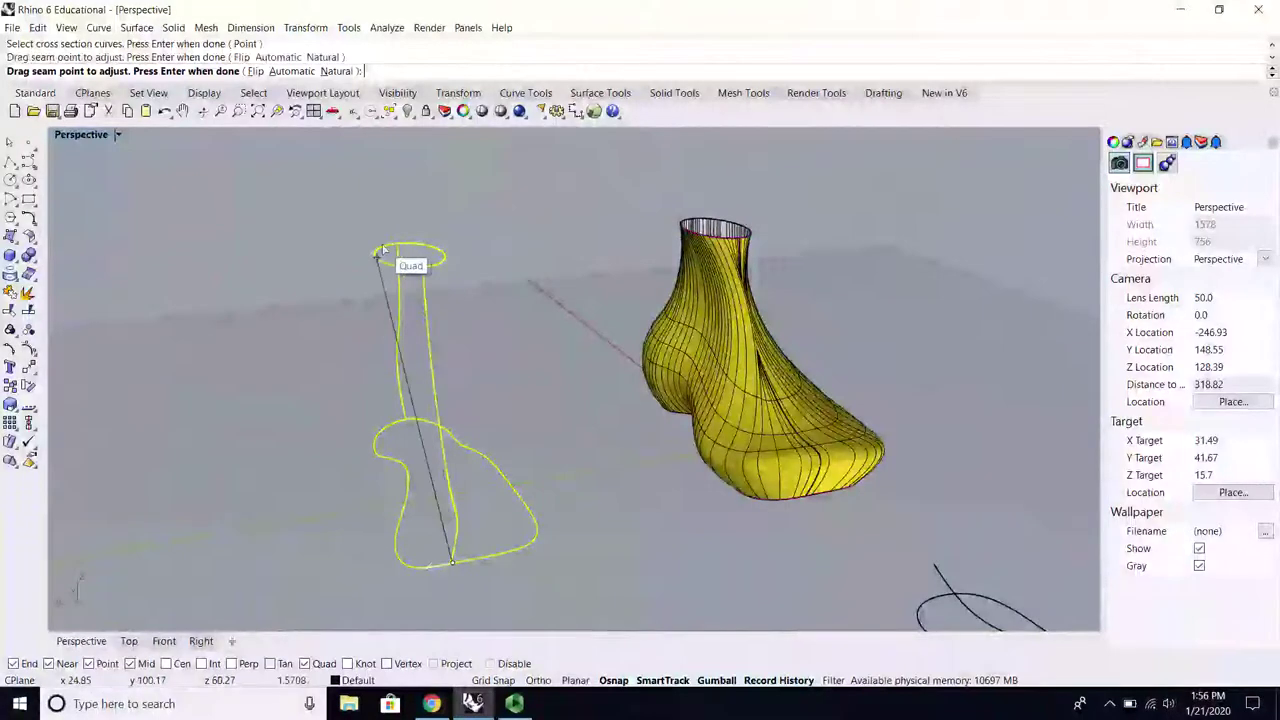
pyautogui.moveTo(452, 563); pyautogui.dragTo(411, 541)
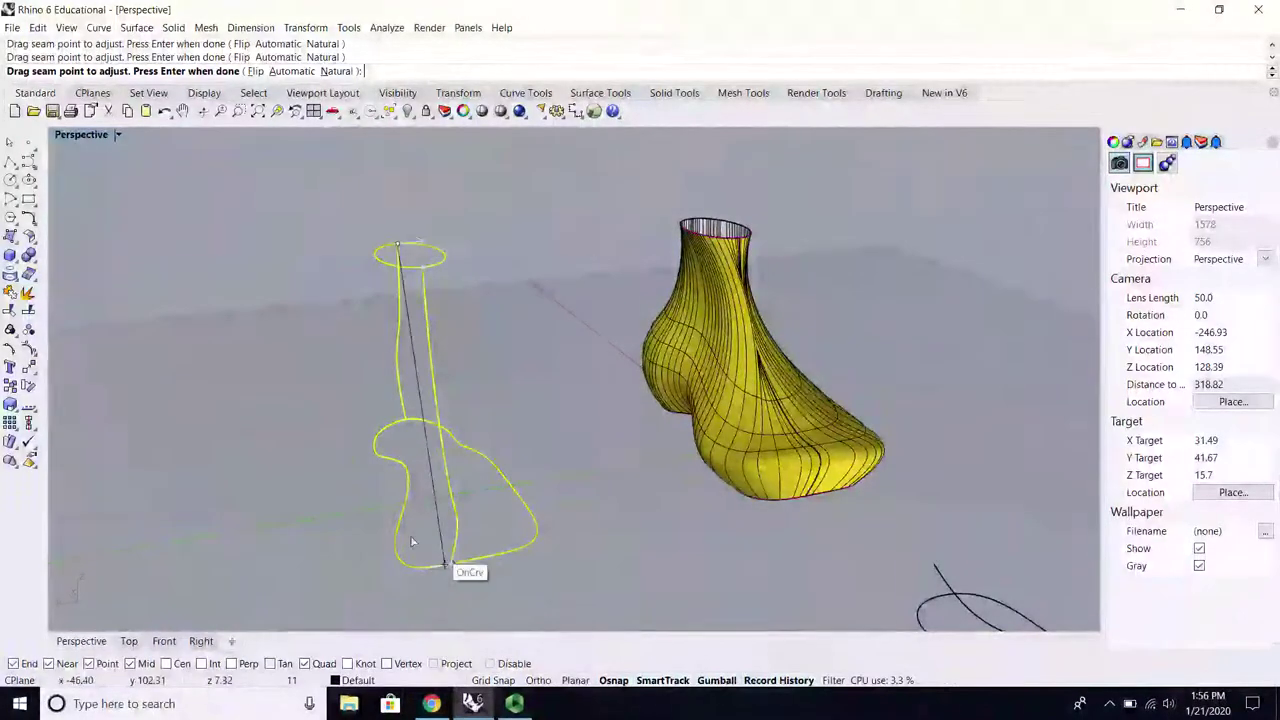
pyautogui.moveTo(405, 416); pyautogui.dragTo(450, 406, button='right')
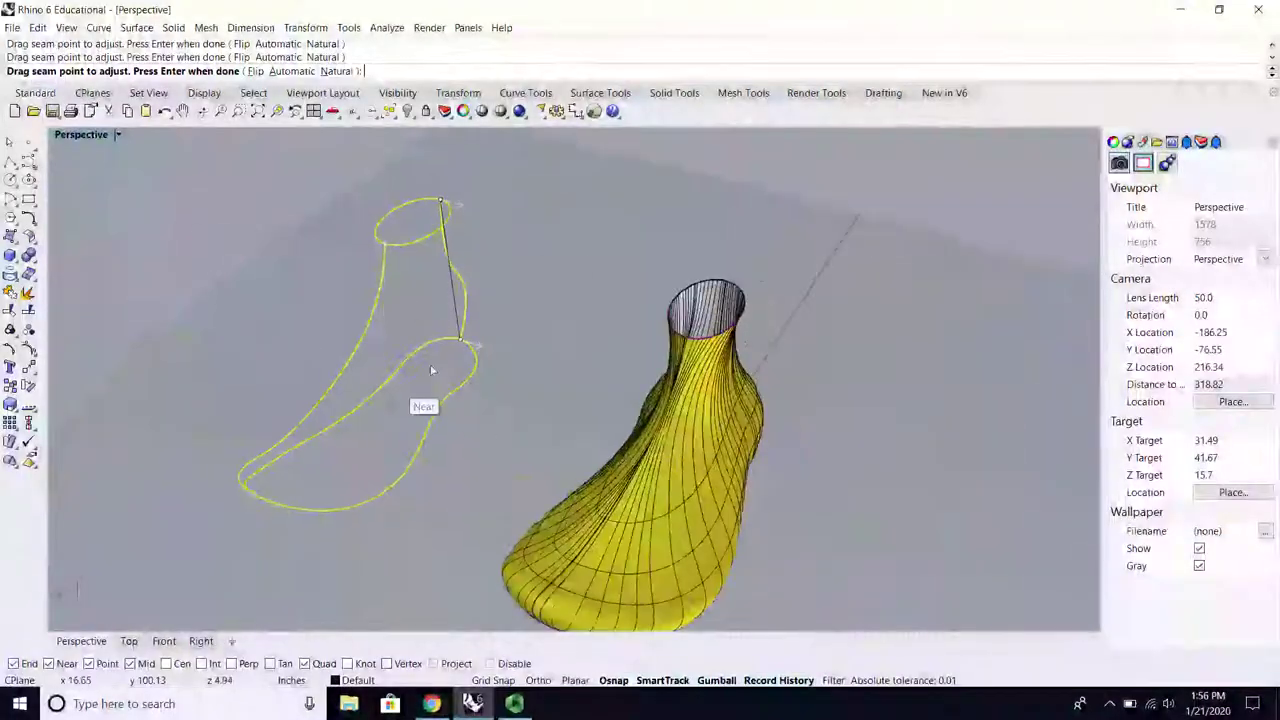
pyautogui.press('Return')
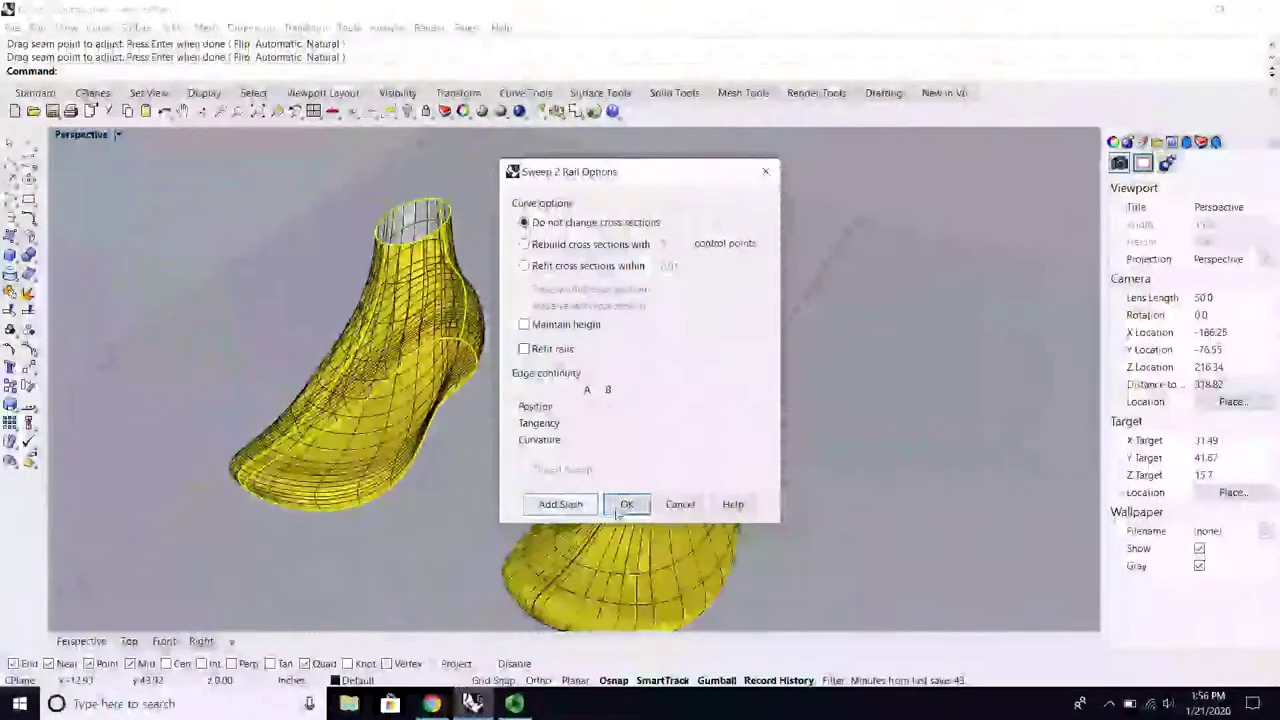
pyautogui.click(617, 500)
# Step: Compare the shapes and isocurve flow of the two swept shoe surfaces from the front, side and heel in the perspective view
pyautogui.moveTo(465, 495); pyautogui.dragTo(412, 357, button='right')
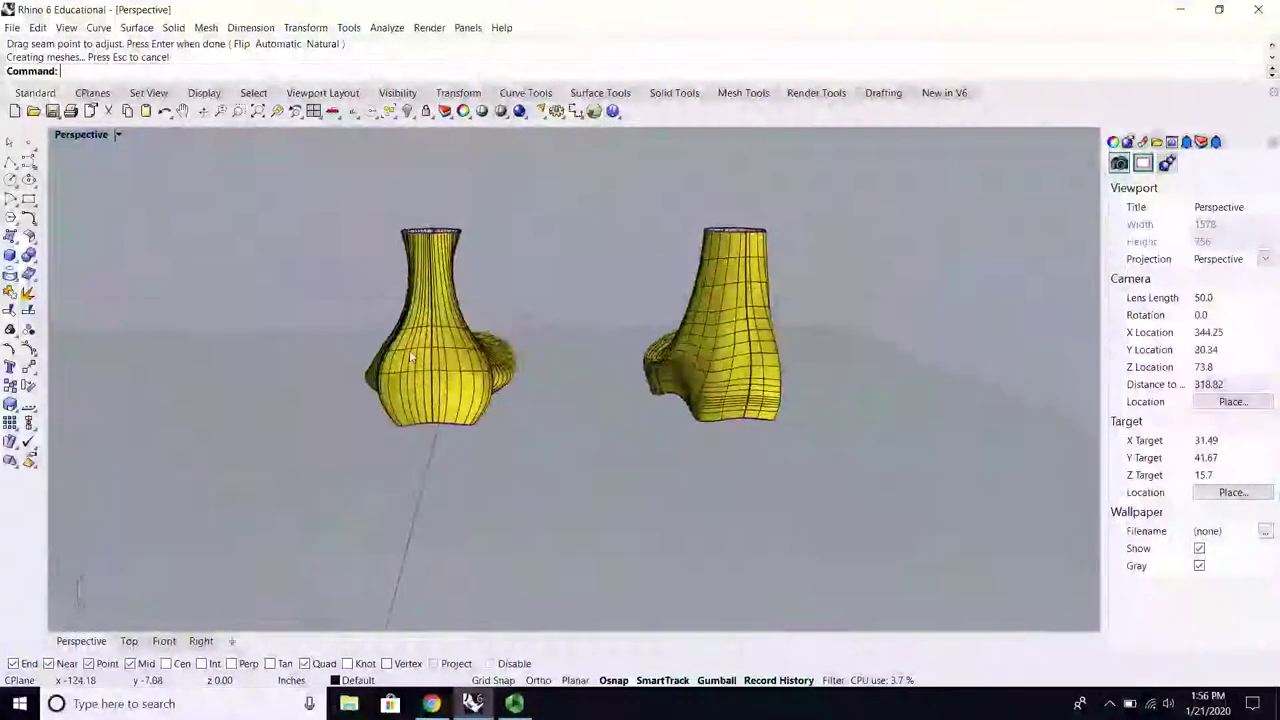
pyautogui.scroll(3, 463, 350)
pyautogui.scroll(-3, 338, 386)
pyautogui.moveTo(824, 377); pyautogui.dragTo(425, 281, button='right')
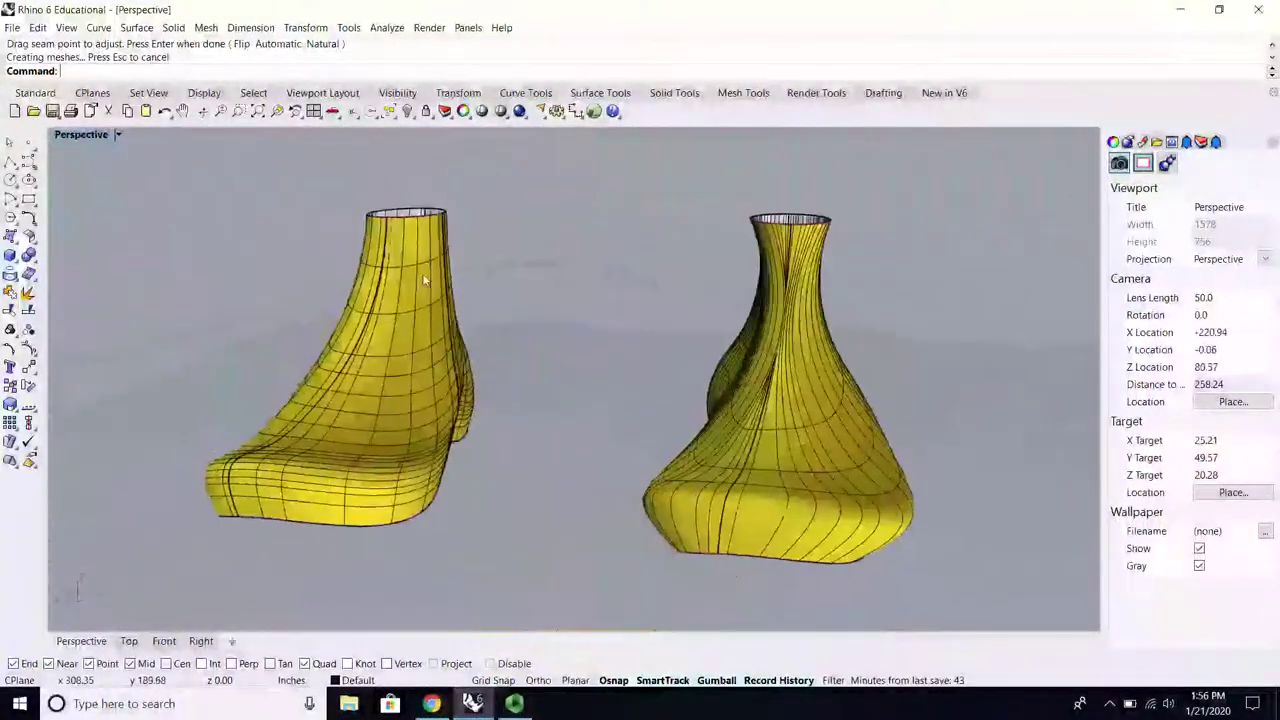
pyautogui.click(388, 247)
pyautogui.click(593, 248)
pyautogui.moveTo(525, 298); pyautogui.dragTo(411, 368, button='right')
pyautogui.scroll(2, 411, 368)
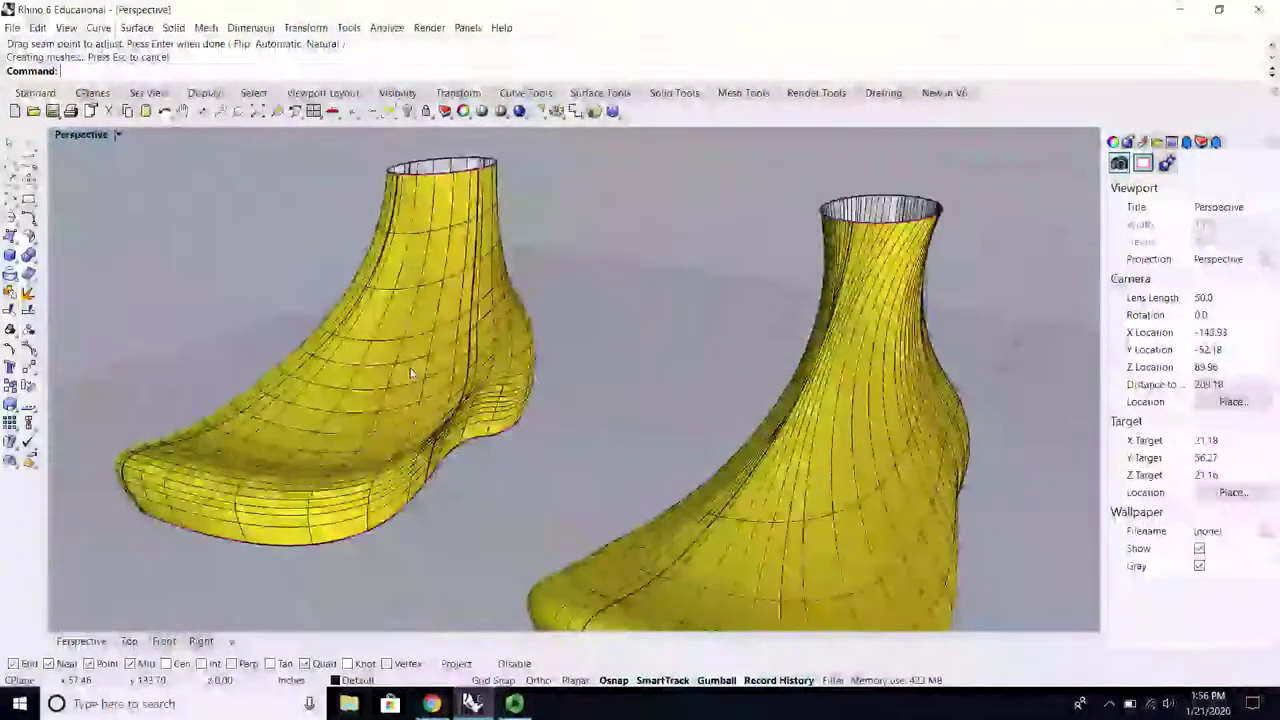
pyautogui.moveTo(522, 424); pyautogui.dragTo(517, 398, button='right')
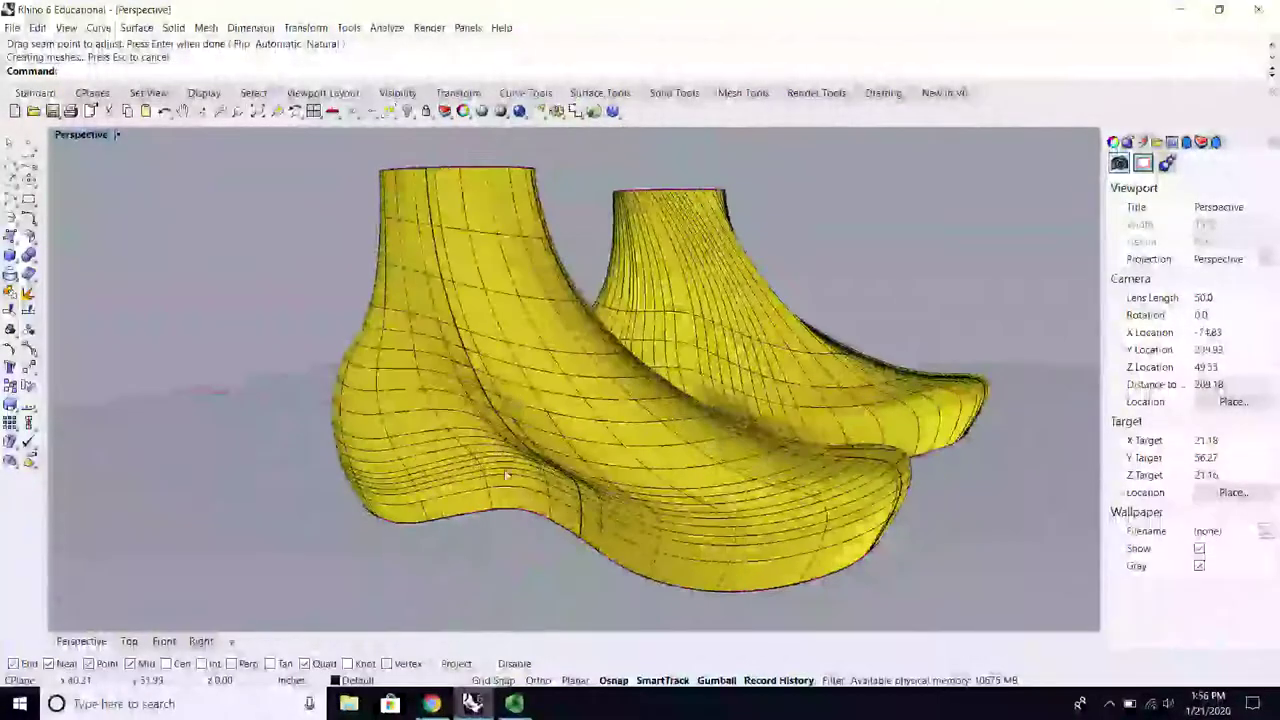
pyautogui.moveTo(508, 476); pyautogui.dragTo(478, 323, button='right')
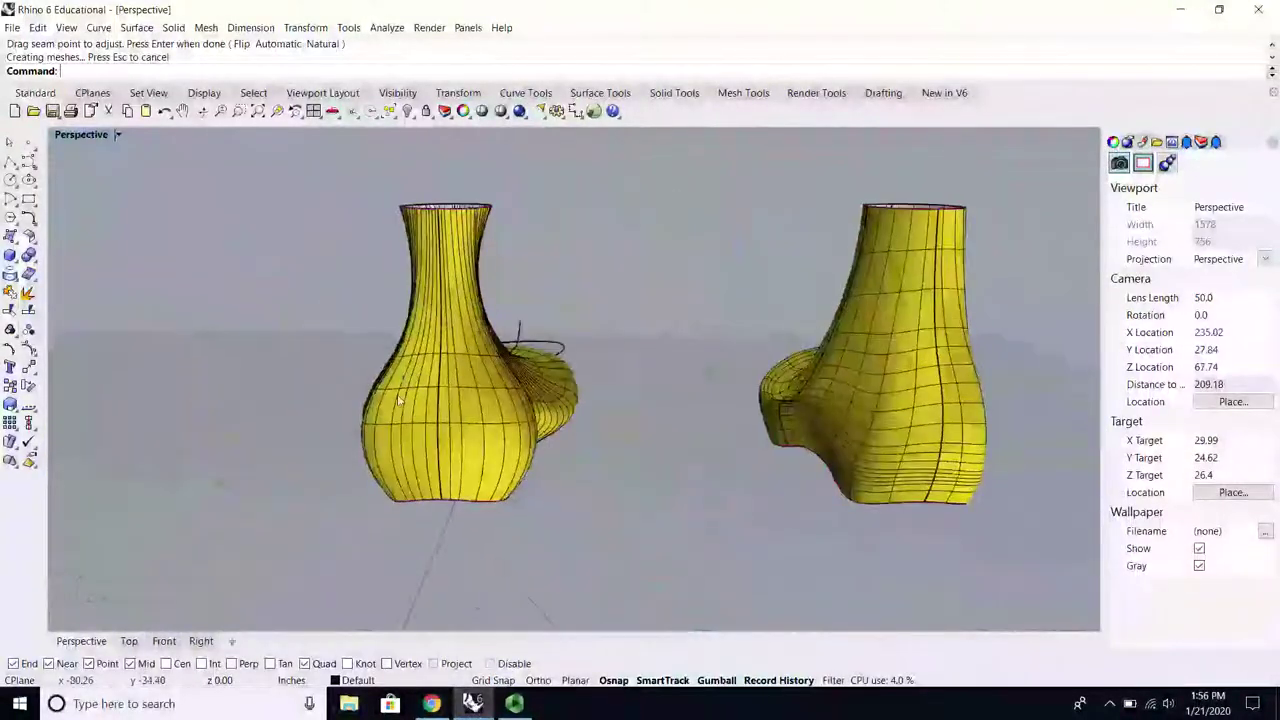
pyautogui.moveTo(398, 400); pyautogui.dragTo(583, 467, button='right')
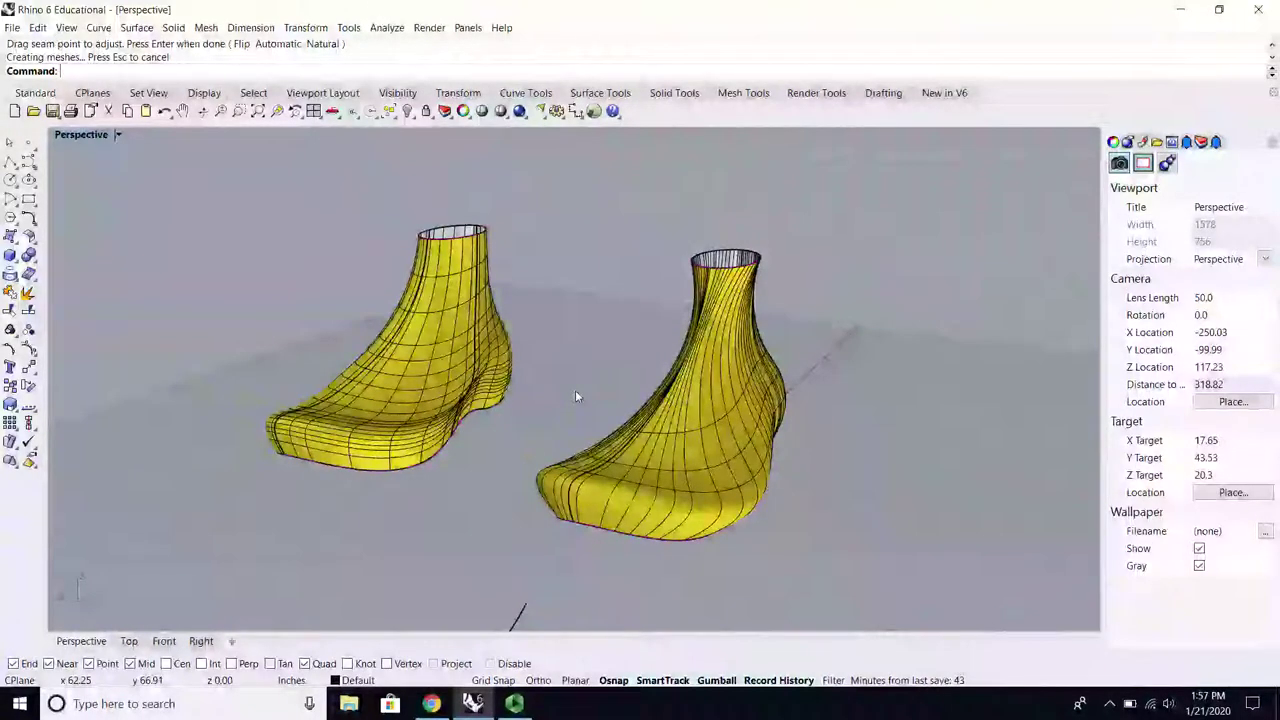
pyautogui.moveTo(575, 397); pyautogui.dragTo(358, 354, button='right')
pyautogui.scroll(4, 342, 354)
# Step: Examine the original set's swept surface in the enlarged top view, and return to the four-view layout
pyautogui.doubleClick(80, 135)
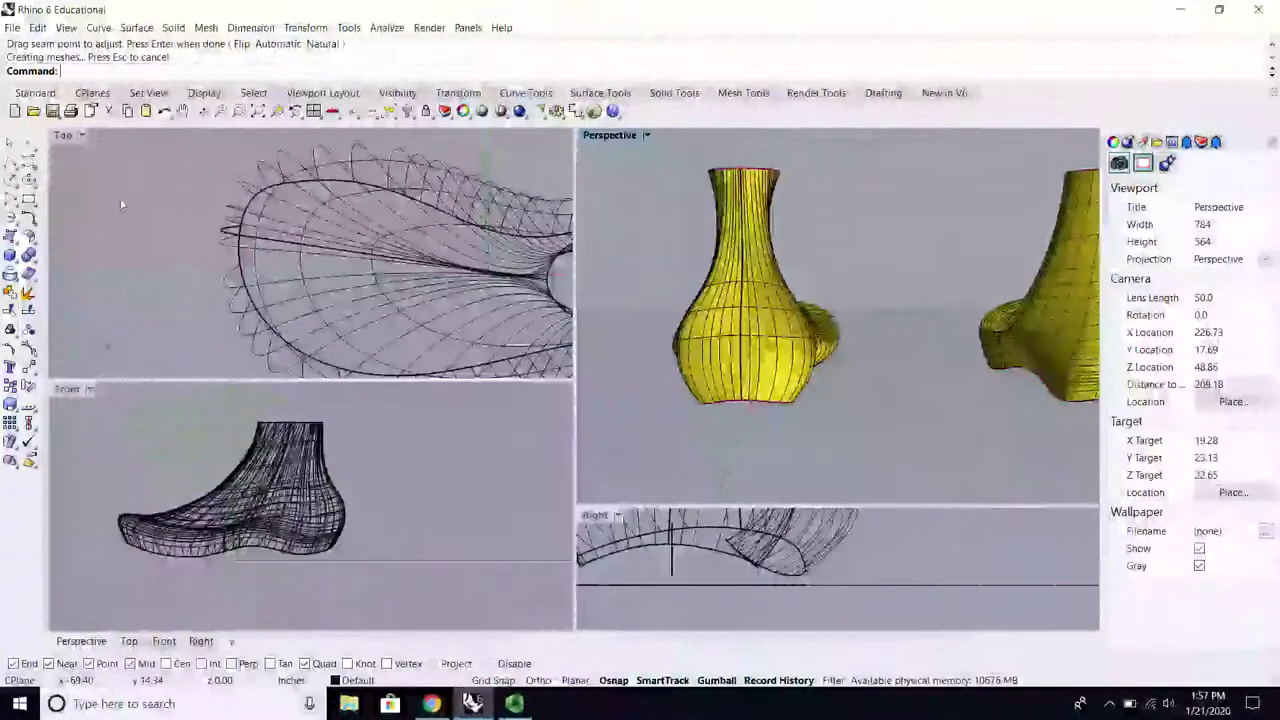
pyautogui.doubleClick(62, 138)
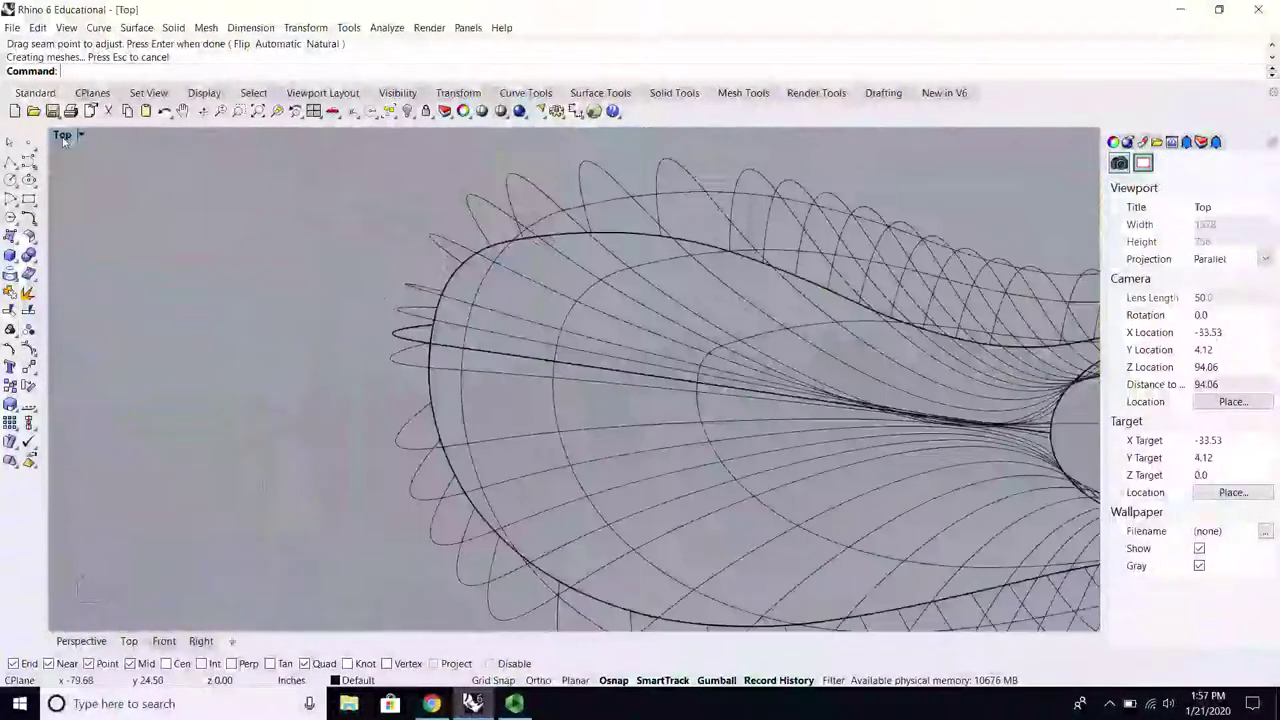
pyautogui.scroll(-5, 421, 478)
pyautogui.scroll(3, 421, 478)
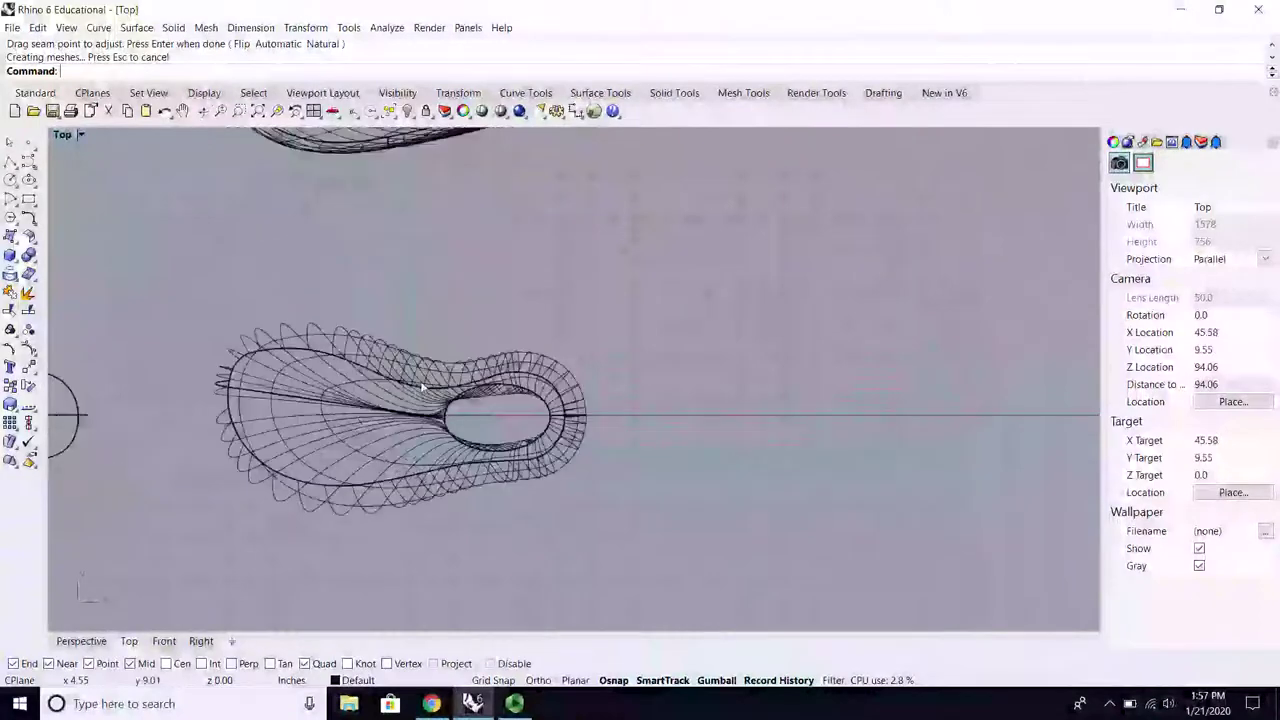
pyautogui.click(427, 376)
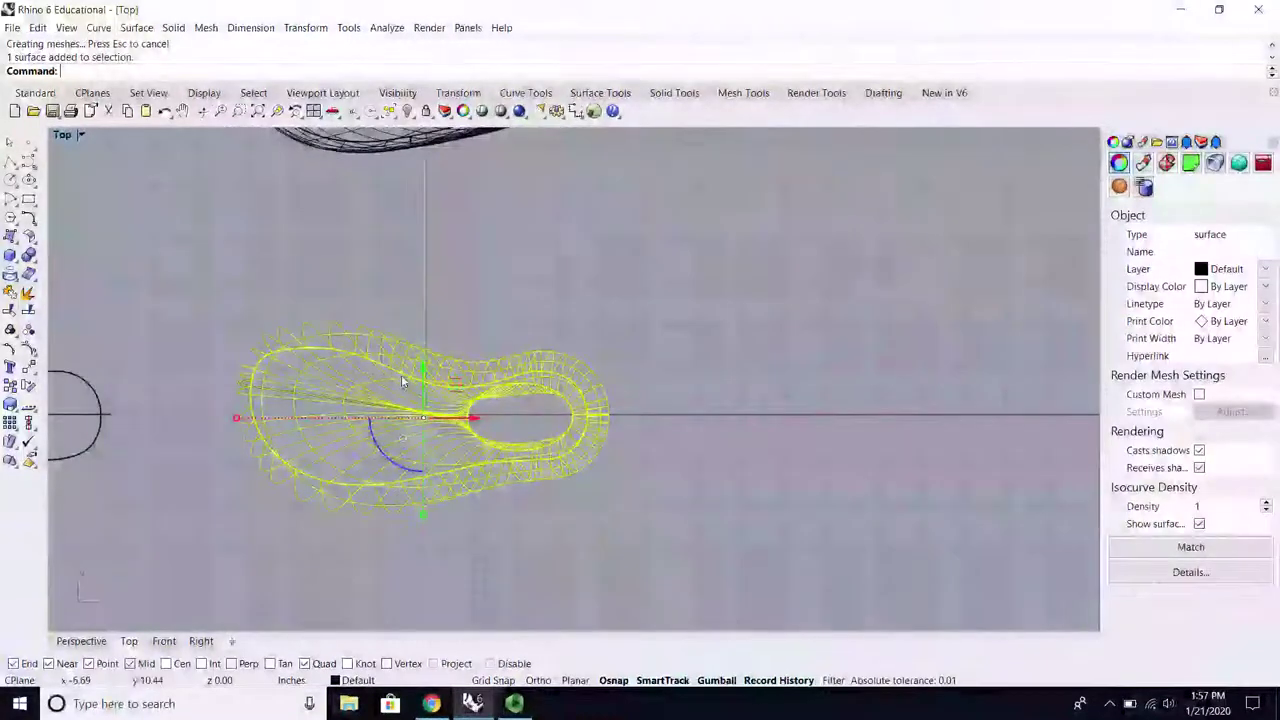
pyautogui.press('Escape')
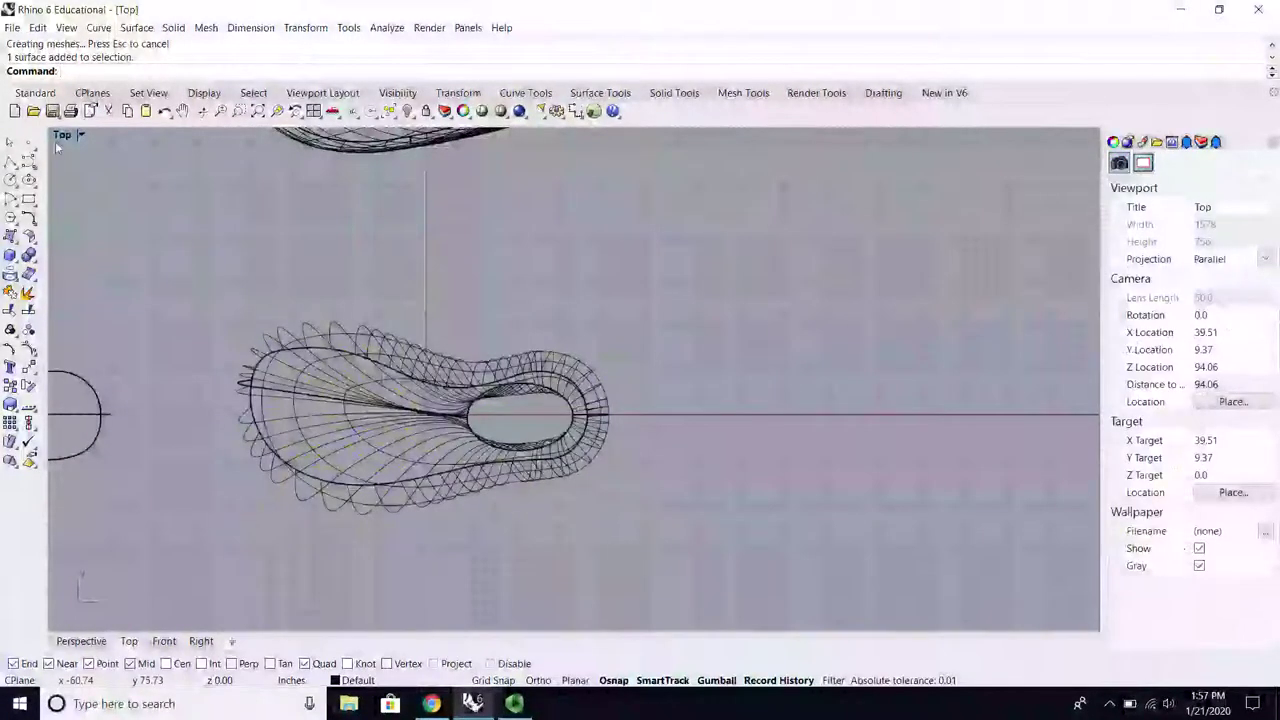
pyautogui.doubleClick(62, 136)
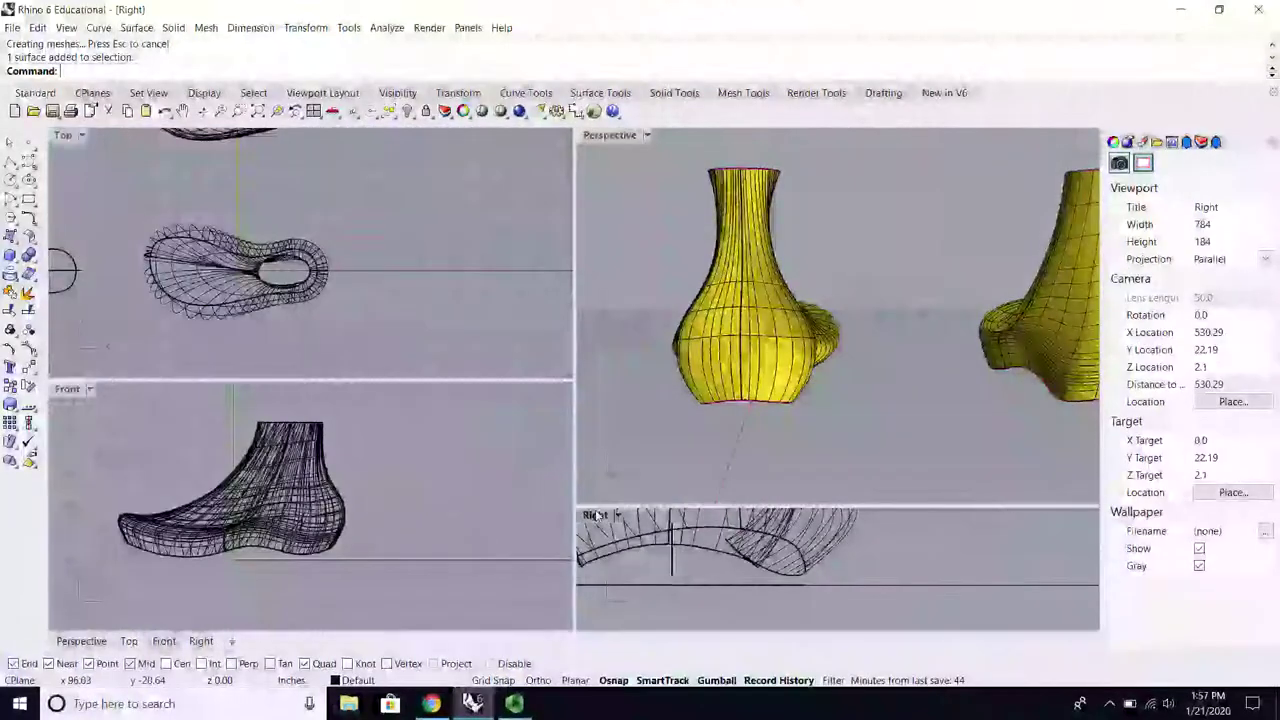
# Step: Draw a straight horizontal line across the first foot in the Right view, extending past both sides above the heel bulge
pyautogui.doubleClick(595, 515)
pyautogui.scroll(-5, 717, 511)
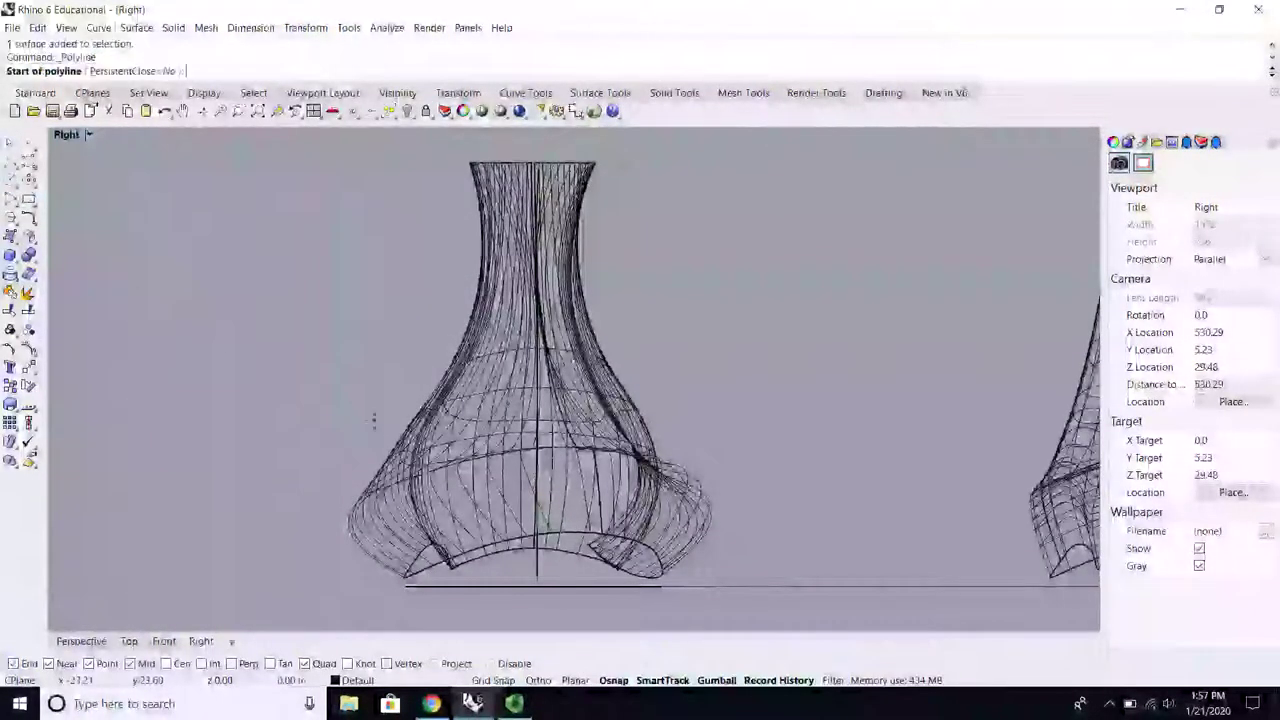
pyautogui.click(340, 411)
pyautogui.click(860, 411)
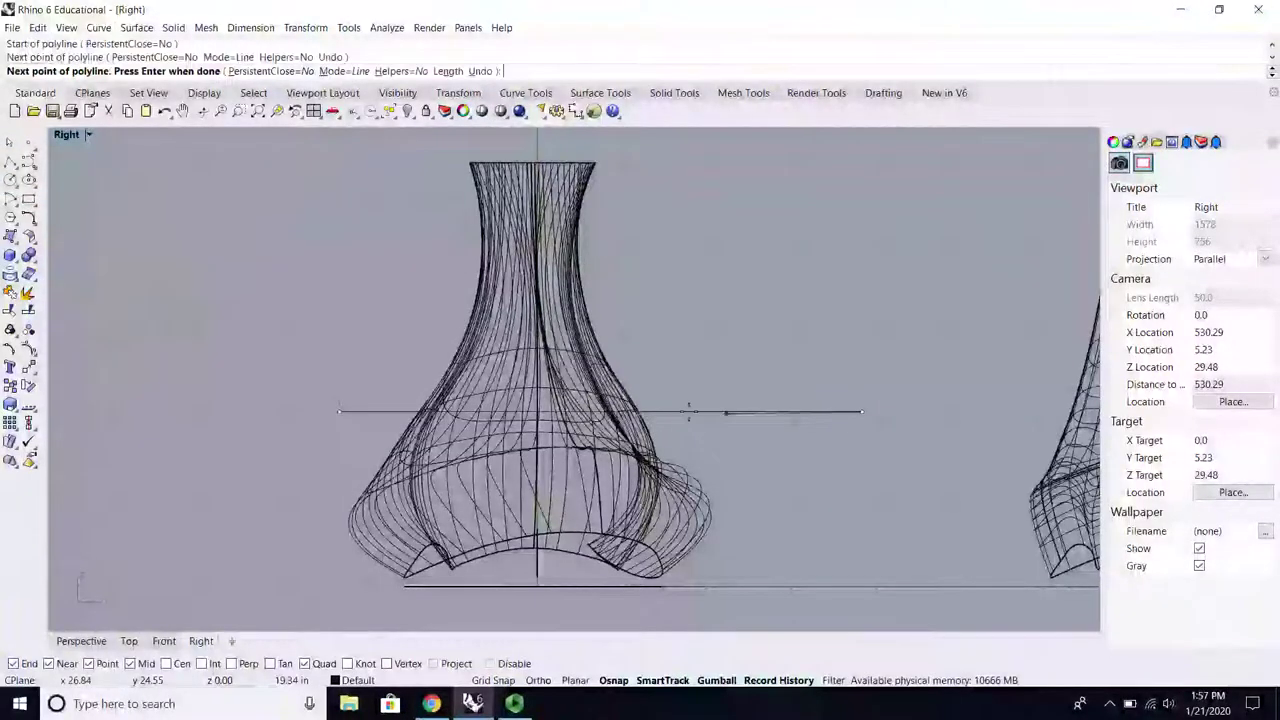
pyautogui.click(705, 428)
# Step: Set the Right view to Shaded display and project the horizontal line onto the first foot's surface along CPlaneZ
pyautogui.click(66, 134)
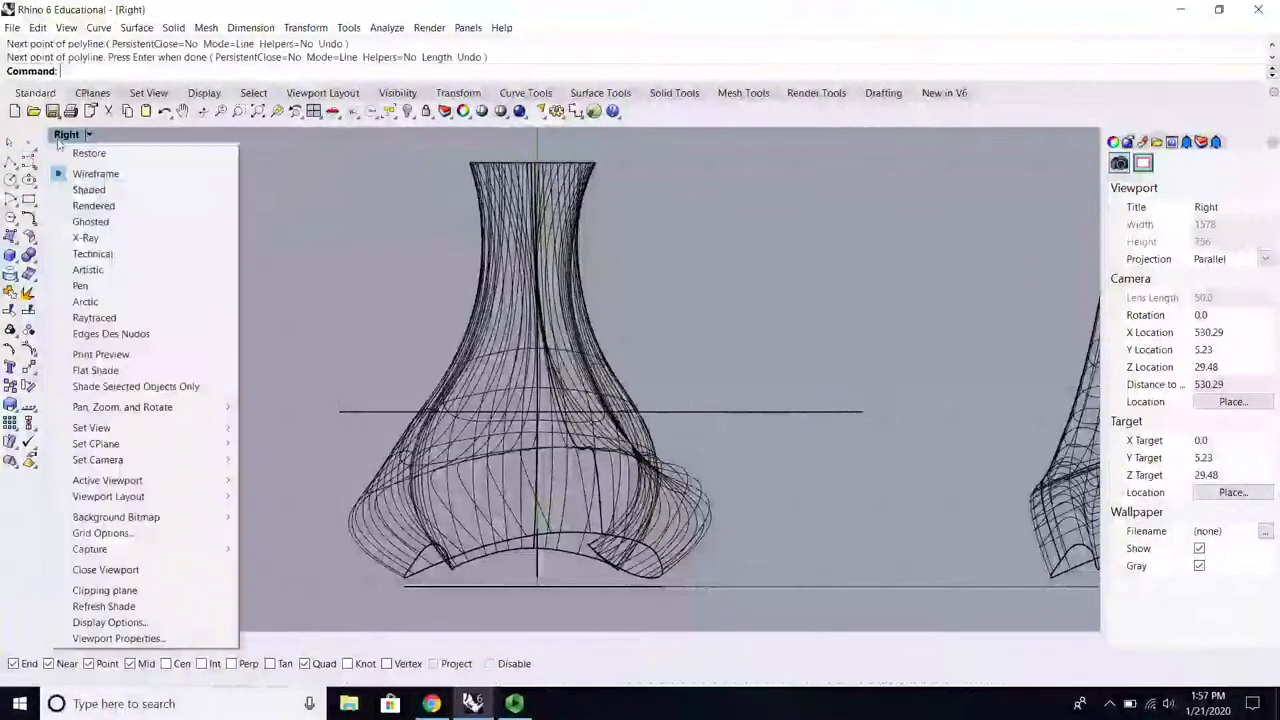
pyautogui.click(75, 192)
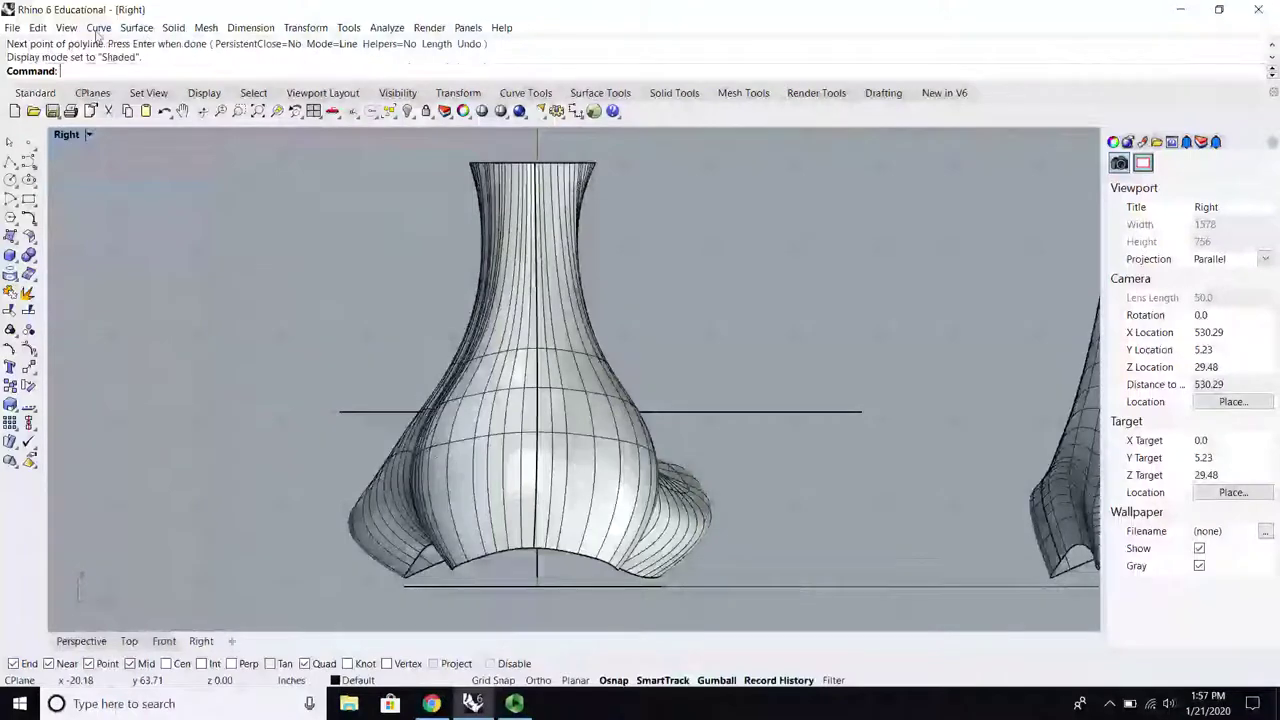
pyautogui.click(68, 27)
pyautogui.moveTo(95, 28)
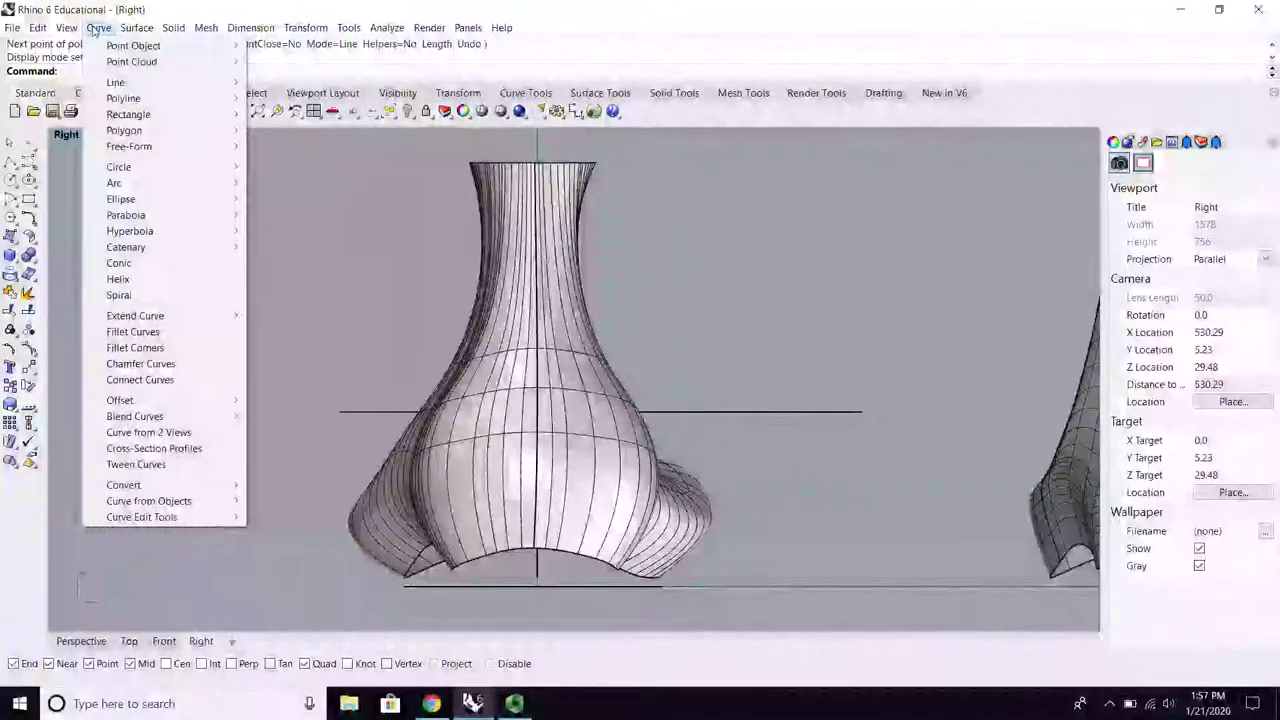
pyautogui.moveTo(150, 501)
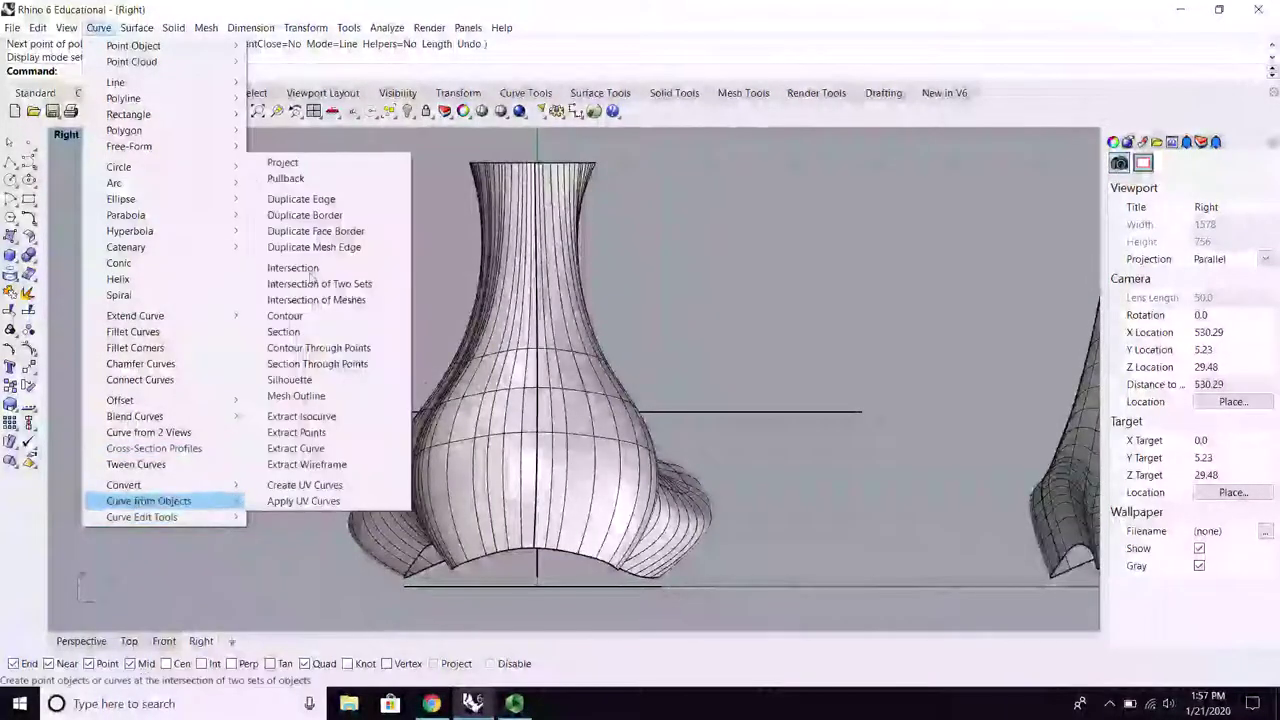
pyautogui.click(290, 162)
pyautogui.moveTo(750, 389); pyautogui.dragTo(713, 440)
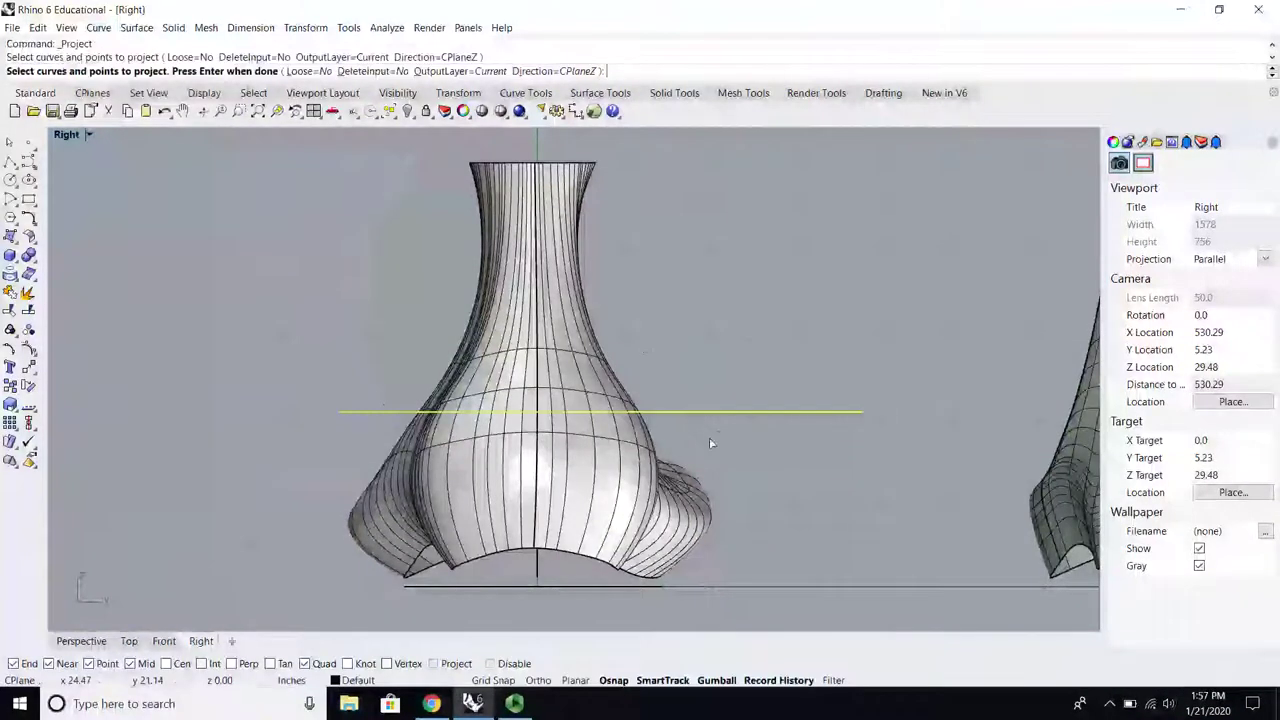
pyautogui.press('Return')
pyautogui.click(563, 358)
pyautogui.press('Return')
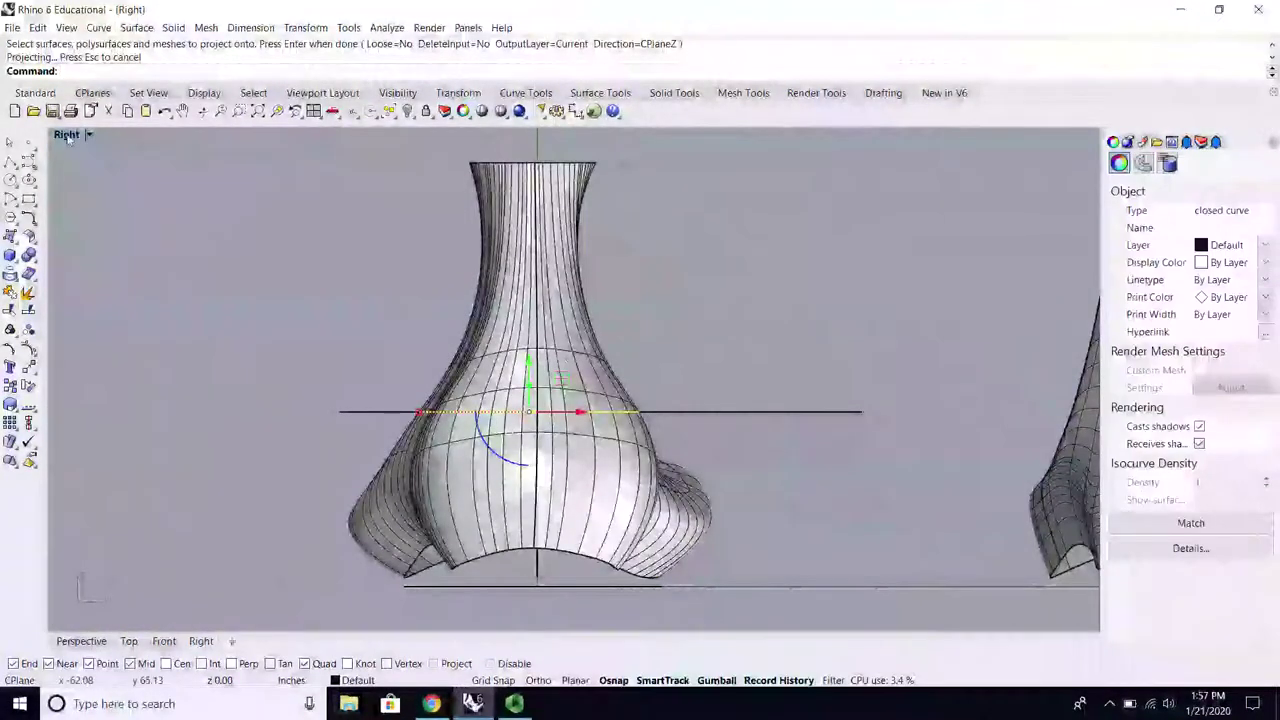
# Step: Move the source line slightly down in the Right view so its history-linked projection shifts lower on the foot
pyautogui.doubleClick(66, 135)
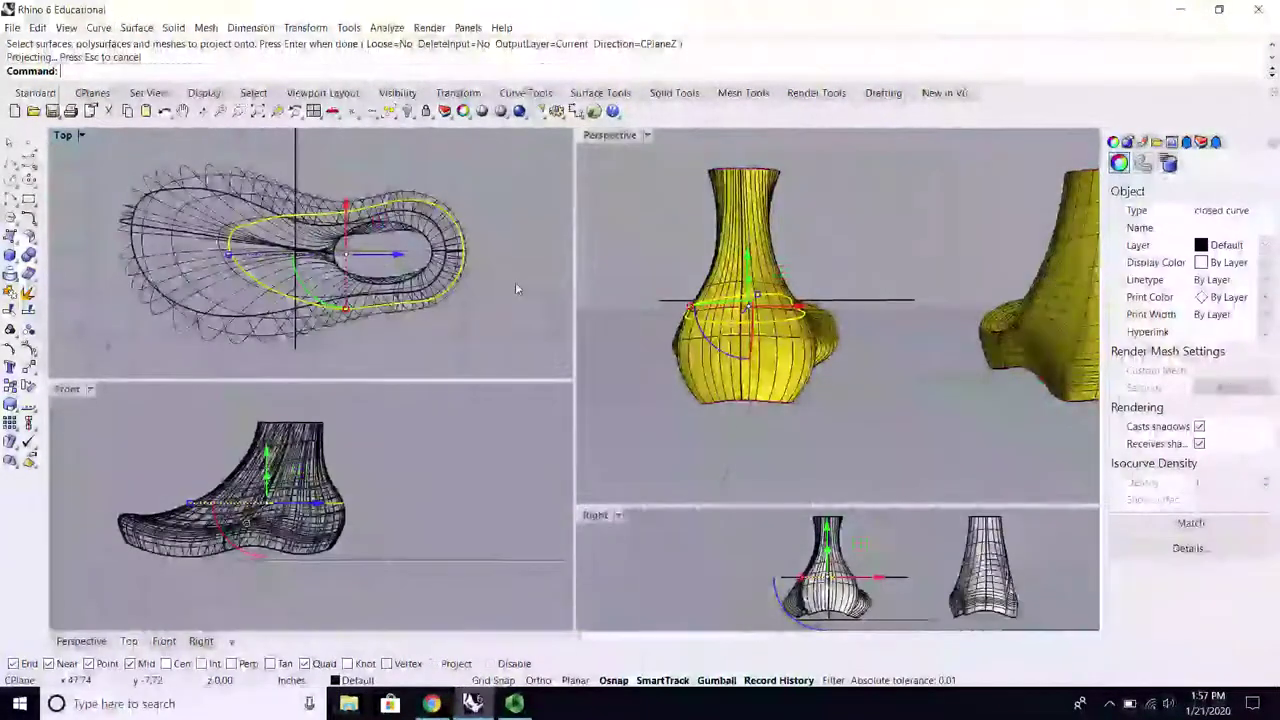
pyautogui.click(903, 319)
pyautogui.click(894, 300)
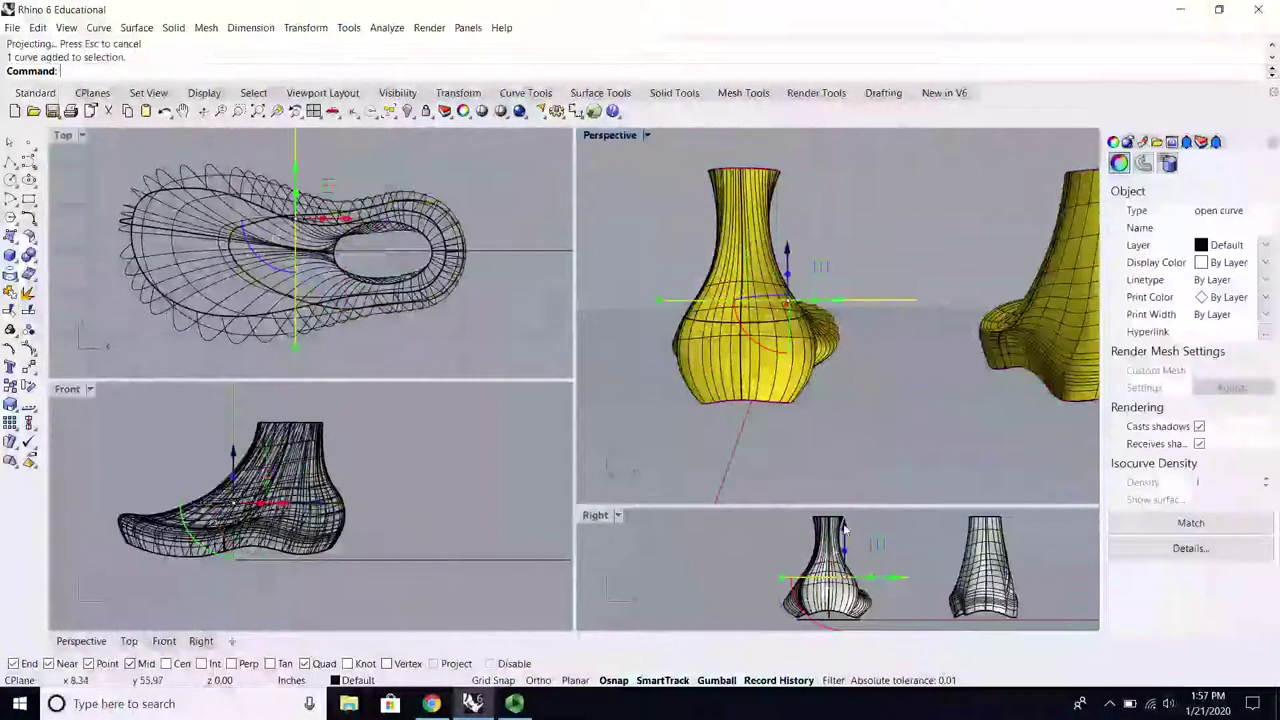
pyautogui.moveTo(848, 532); pyautogui.dragTo(846, 541)
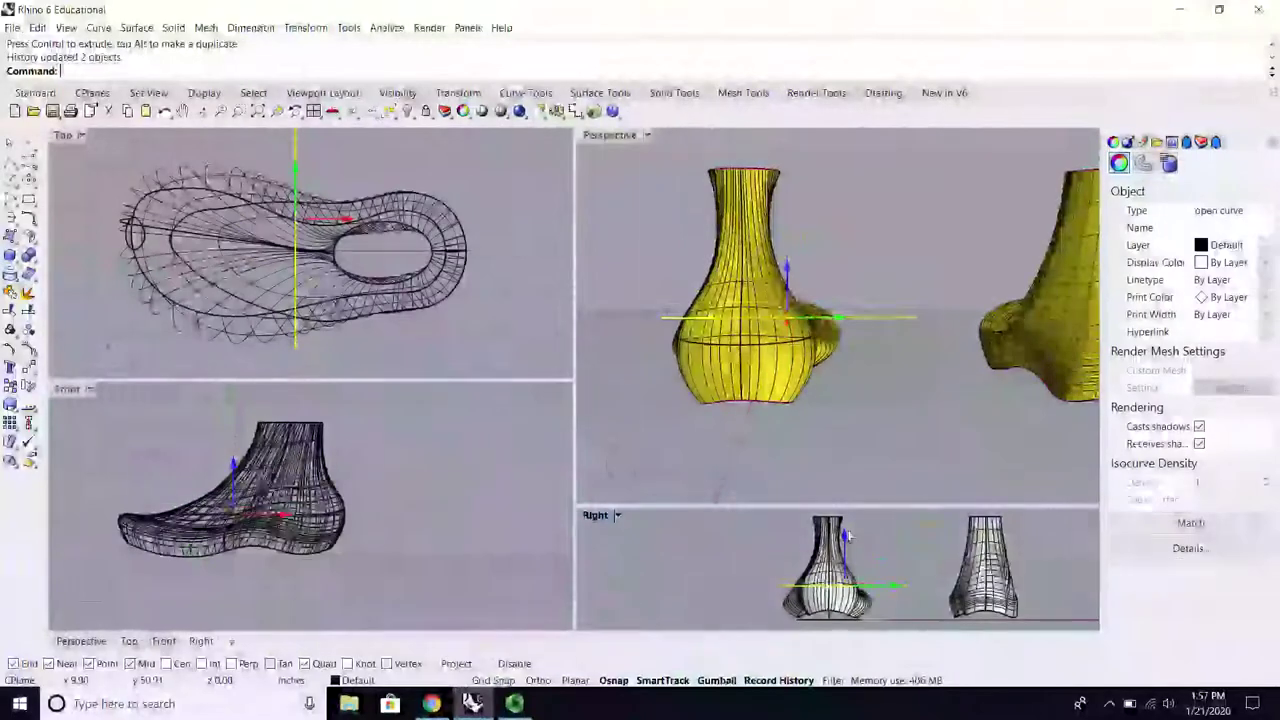
pyautogui.hotkey('ctrl', 'z')
pyautogui.moveTo(849, 527); pyautogui.dragTo(848, 533)
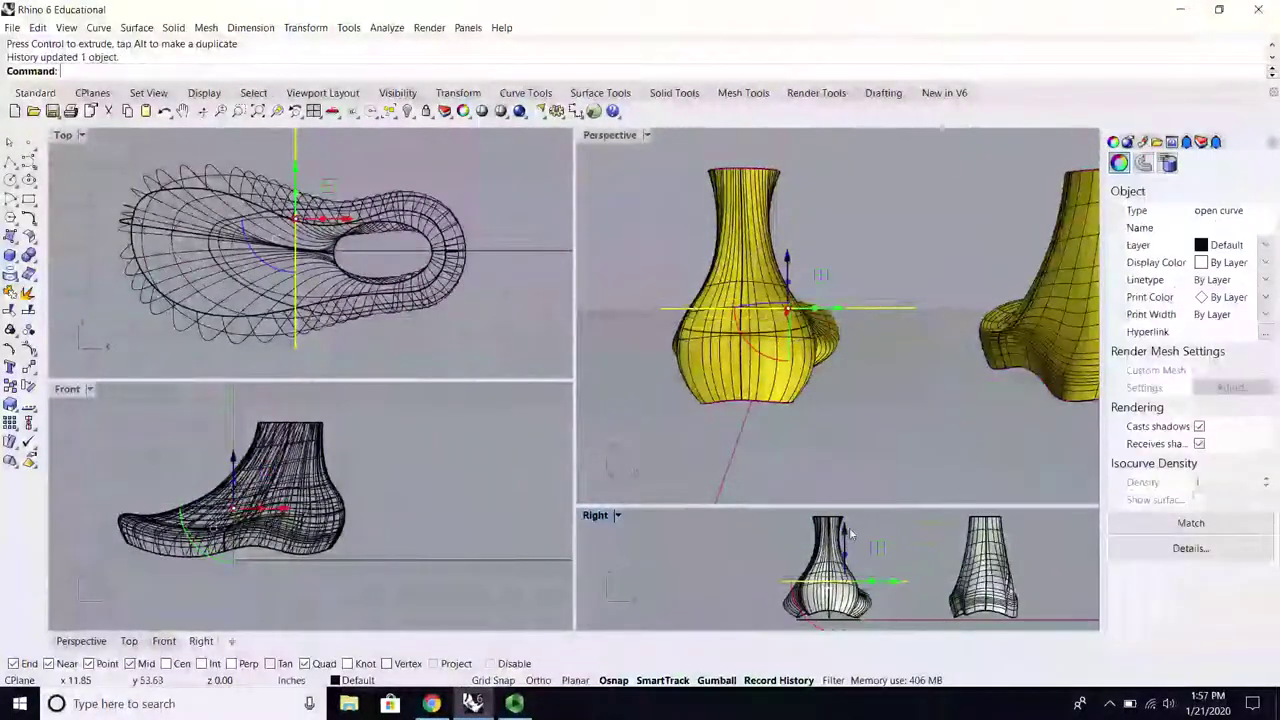
pyautogui.click(875, 392)
# Step: Delete the horizontal source line, keeping its projected curve on the foot surface
pyautogui.moveTo(931, 380); pyautogui.dragTo(908, 427, button='right')
pyautogui.click(930, 301)
pyautogui.press('Delete')
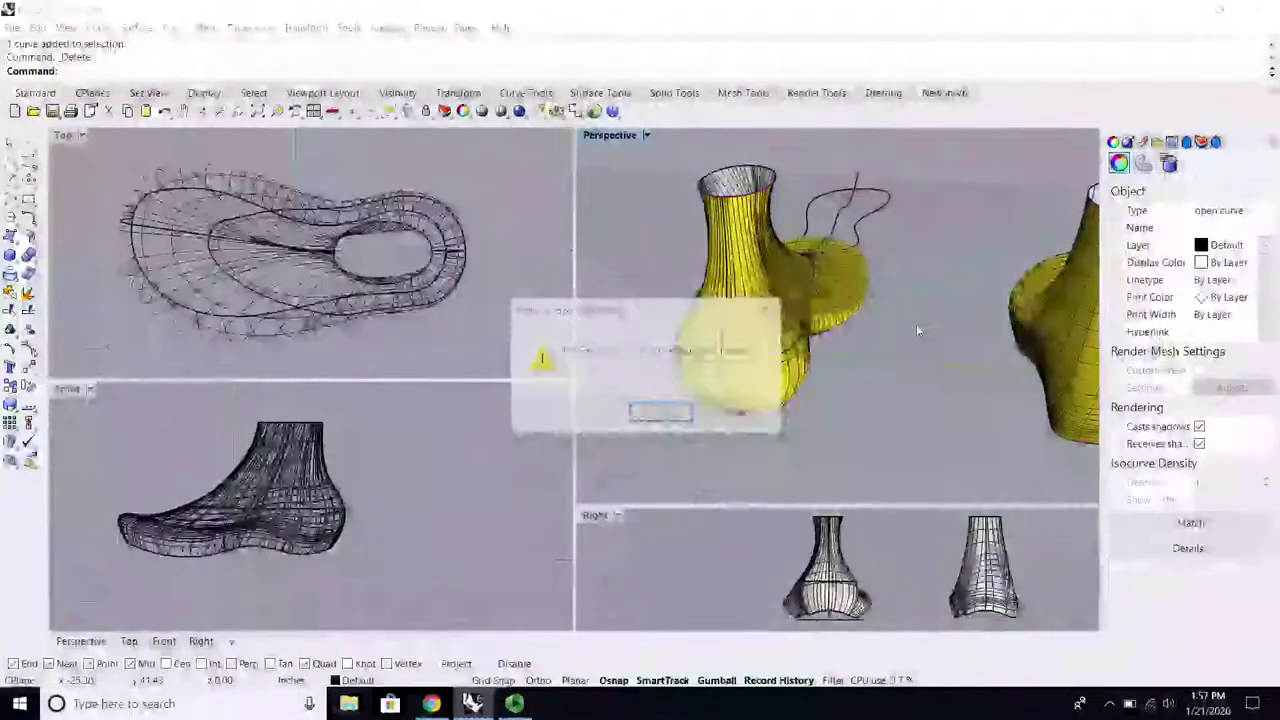
# Step: In the Top view, draw a straight line from the centre of the second foot's ankle opening diagonally toward the toes, past the upper edge
pyautogui.scroll(-4, 675, 382)
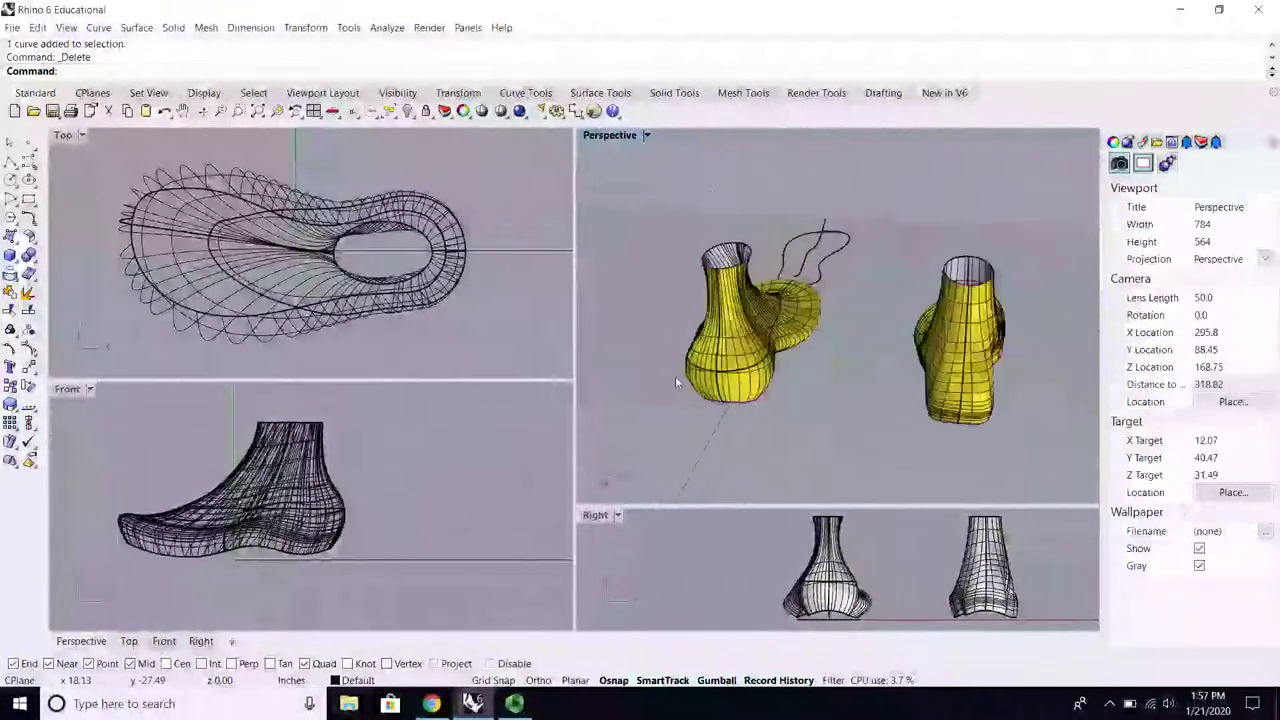
pyautogui.moveTo(770, 320); pyautogui.dragTo(812, 256, button='right')
pyautogui.scroll(4, 981, 274)
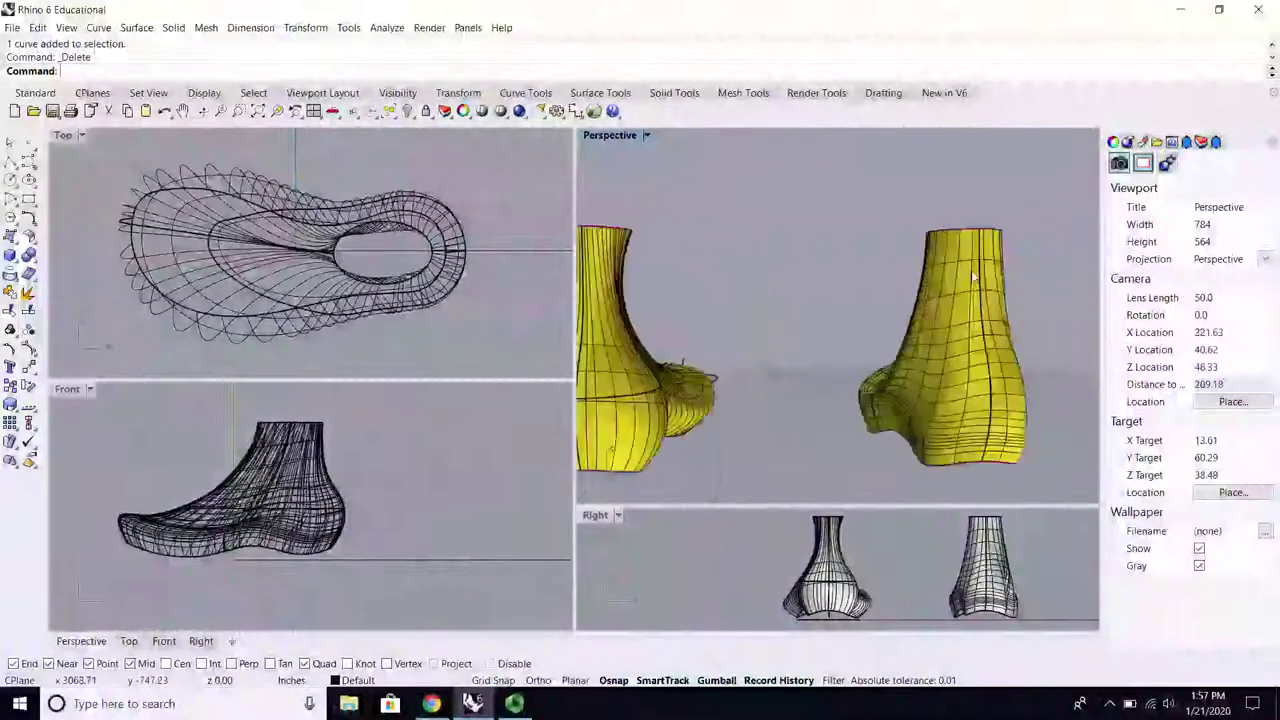
pyautogui.moveTo(977, 277); pyautogui.dragTo(906, 299, button='right')
pyautogui.scroll(-5, 221, 304)
pyautogui.moveTo(291, 232); pyautogui.dragTo(297, 366, button='right')
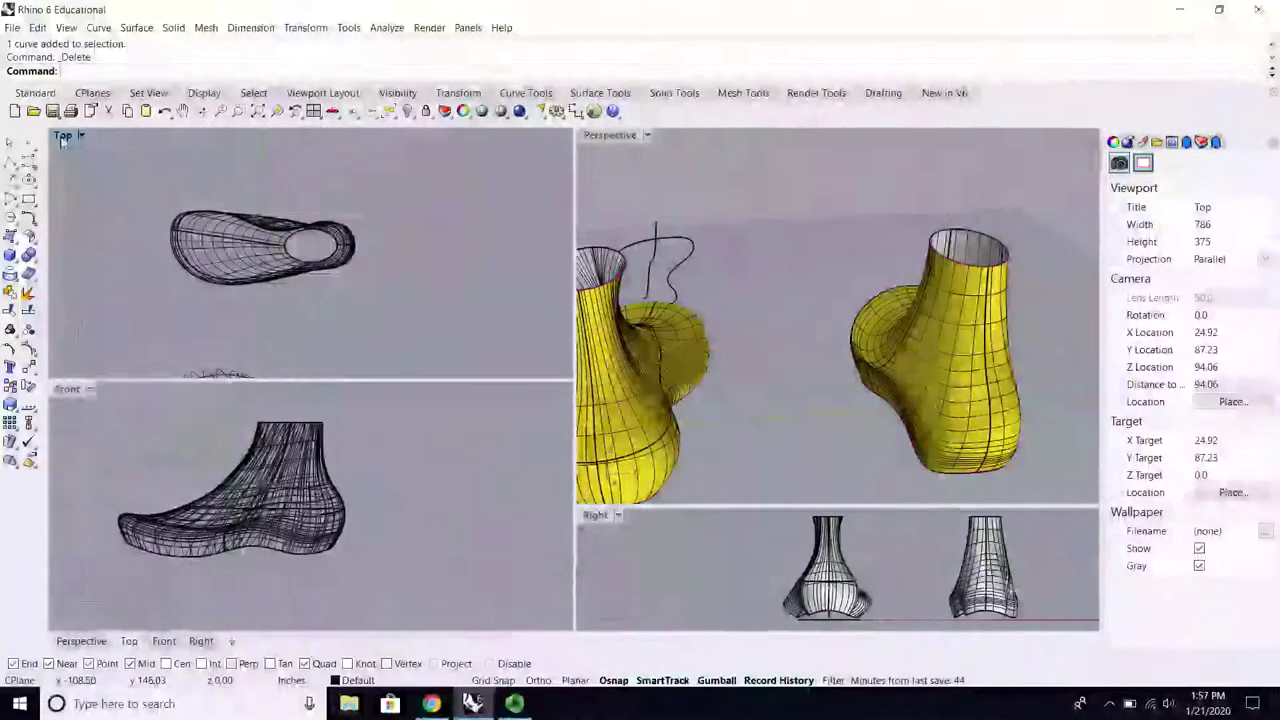
pyautogui.doubleClick(62, 135)
pyautogui.scroll(6, 560, 318)
pyautogui.moveTo(586, 336); pyautogui.dragTo(577, 249, button='right')
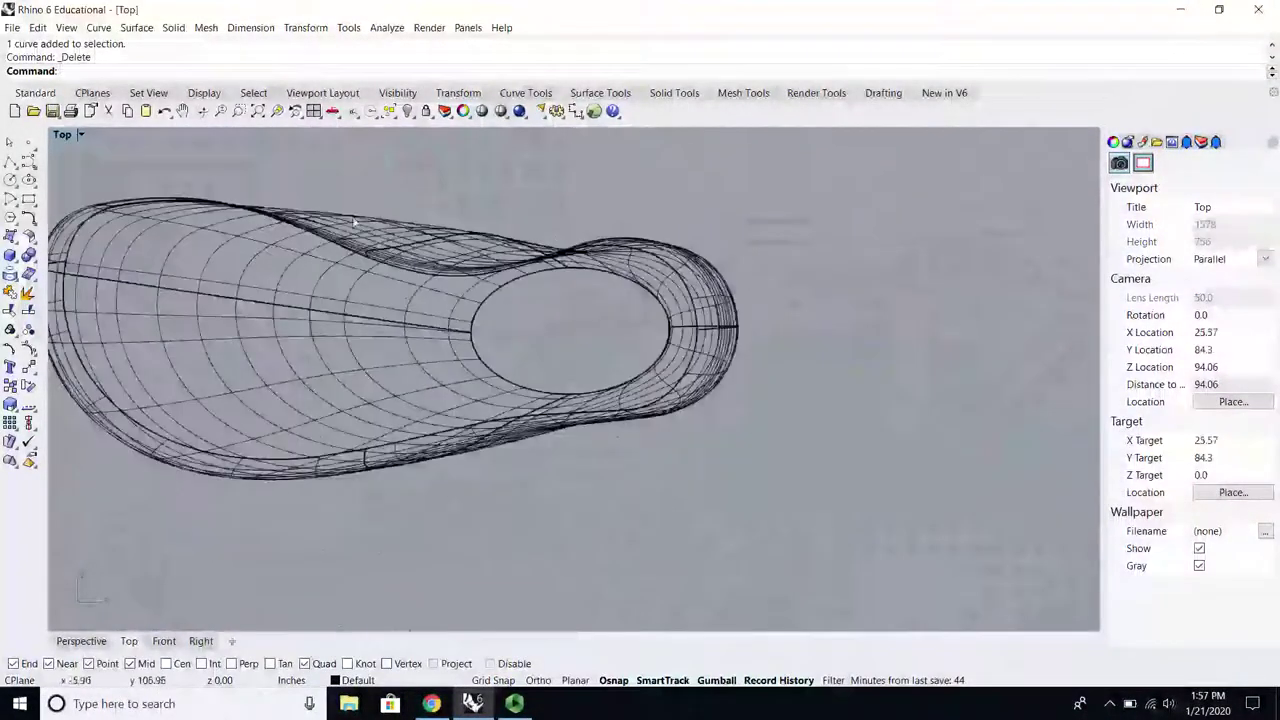
pyautogui.click(10, 162)
pyautogui.scroll(-3, 618, 347)
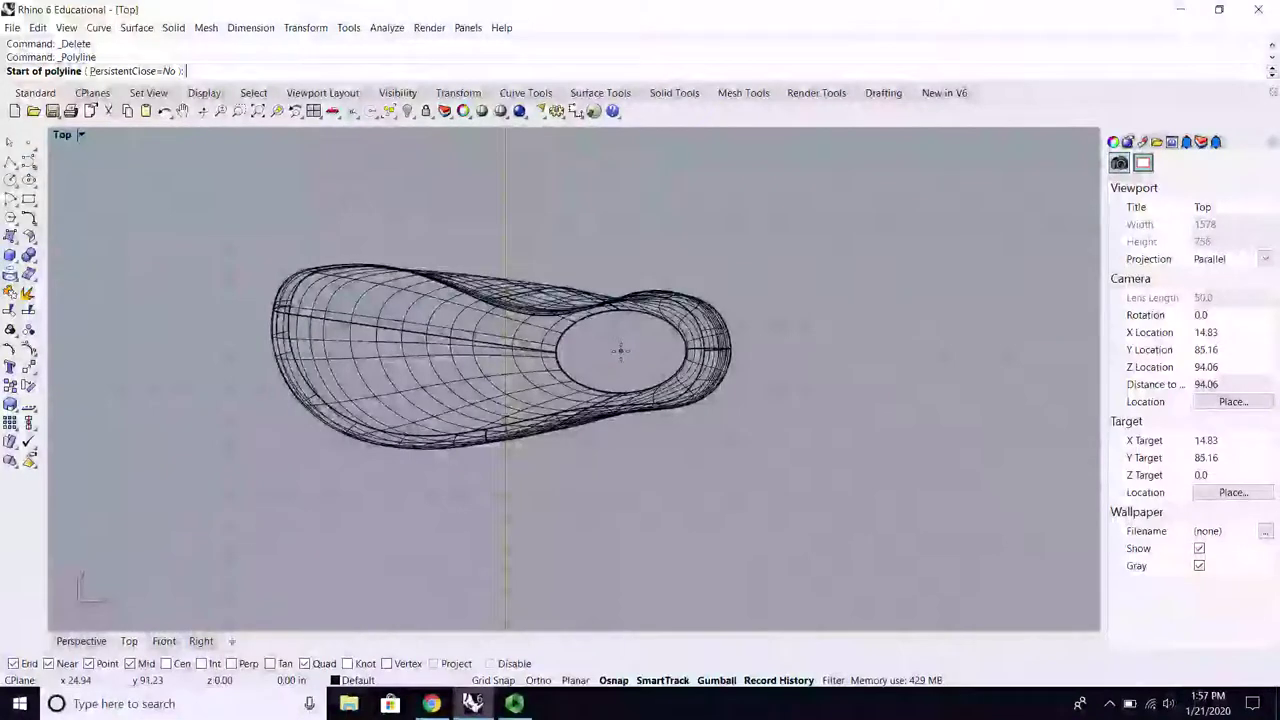
pyautogui.click(618, 348)
pyautogui.click(375, 237)
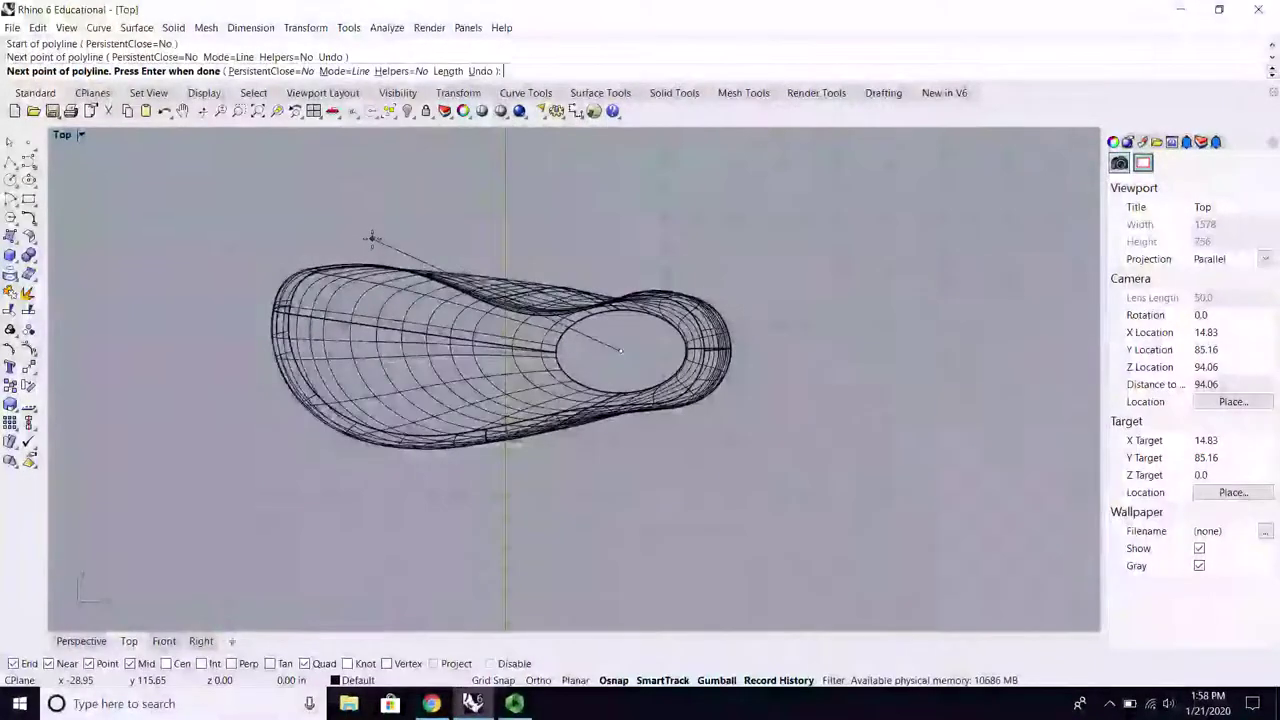
pyautogui.press('Return')
# Step: Draw three more lines from the same centre past the outline: straight up, diagonally down toward the toes, and nearly straight down
pyautogui.press('Return')
pyautogui.click(620, 350)
pyautogui.click(619, 237)
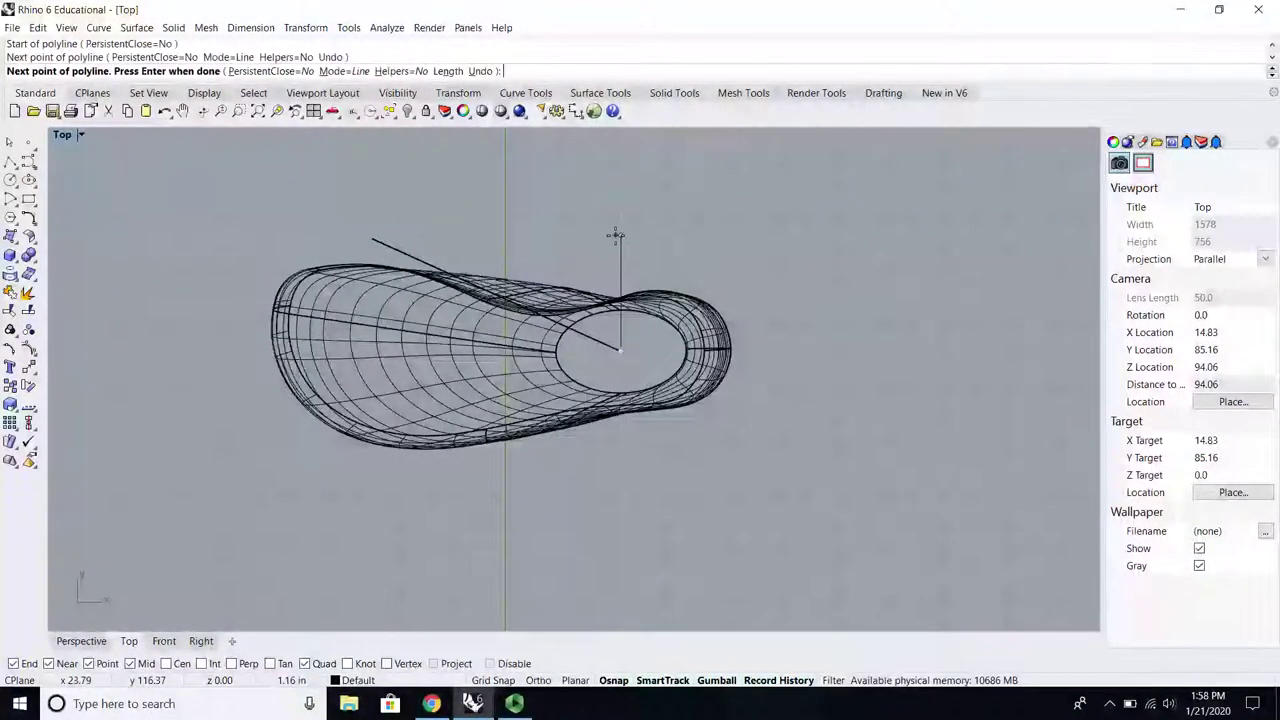
pyautogui.press('Return')
pyautogui.click(335, 500)
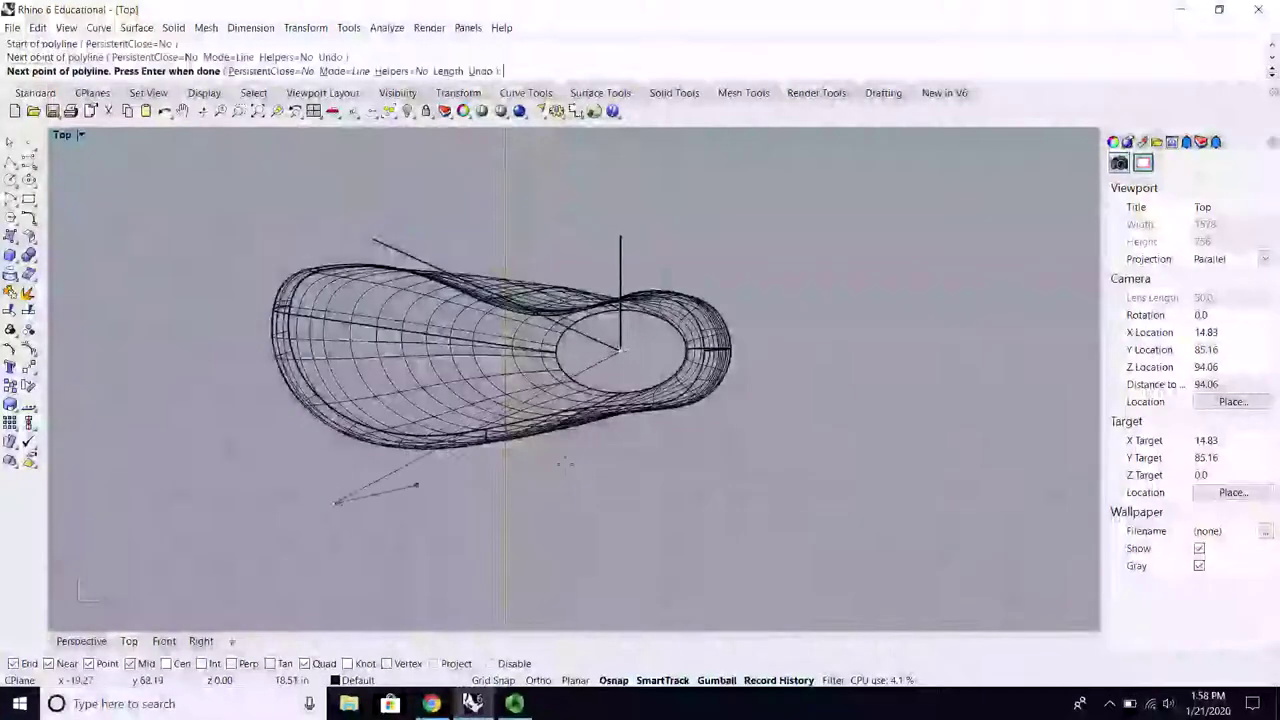
pyautogui.press('Return')
pyautogui.press('Return')
pyautogui.click(621, 351)
pyautogui.click(629, 504)
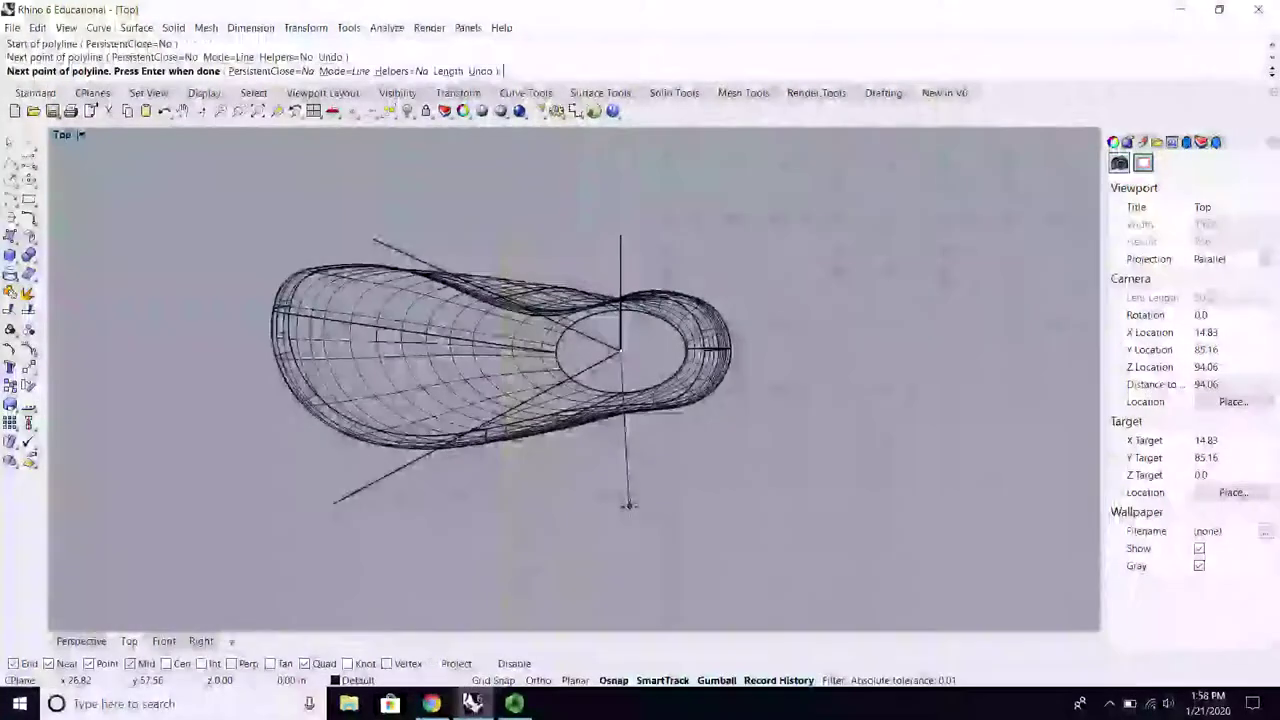
pyautogui.press('Return')
# Step: Project the four radiating lines onto the second foot's surface along CPlaneZ from the Top view
pyautogui.click(12, 28)
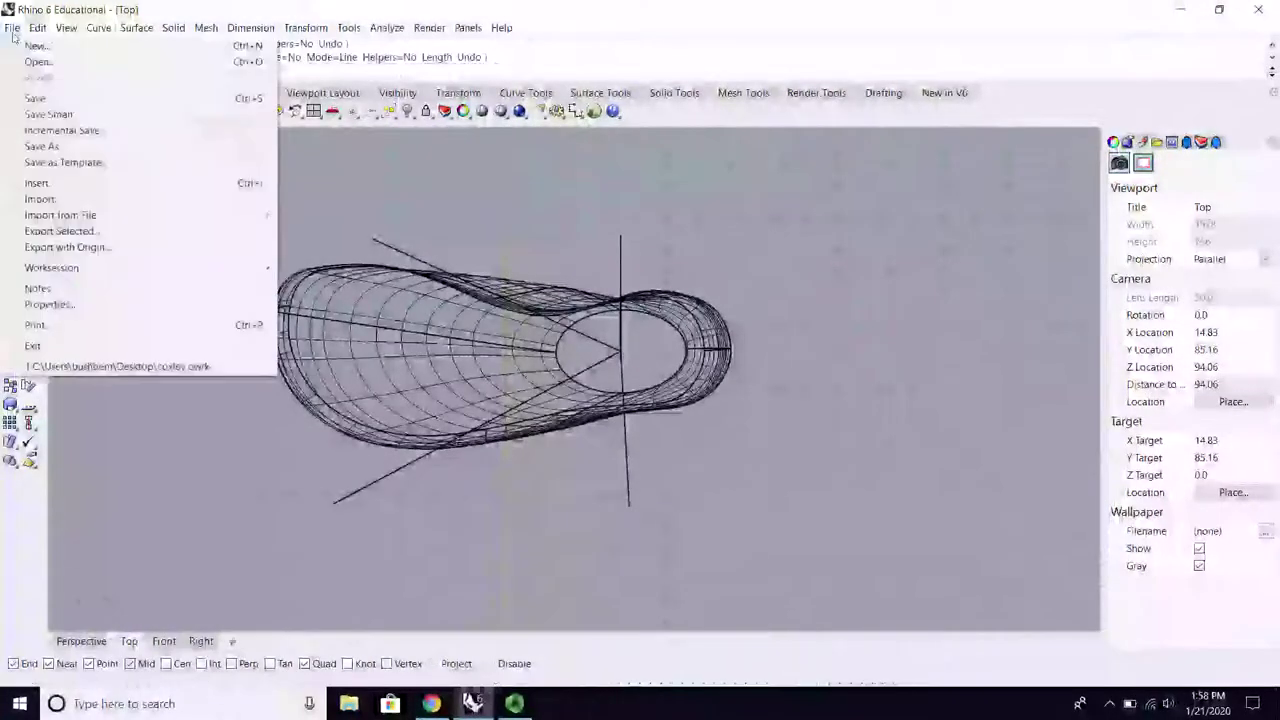
pyautogui.moveTo(98, 27)
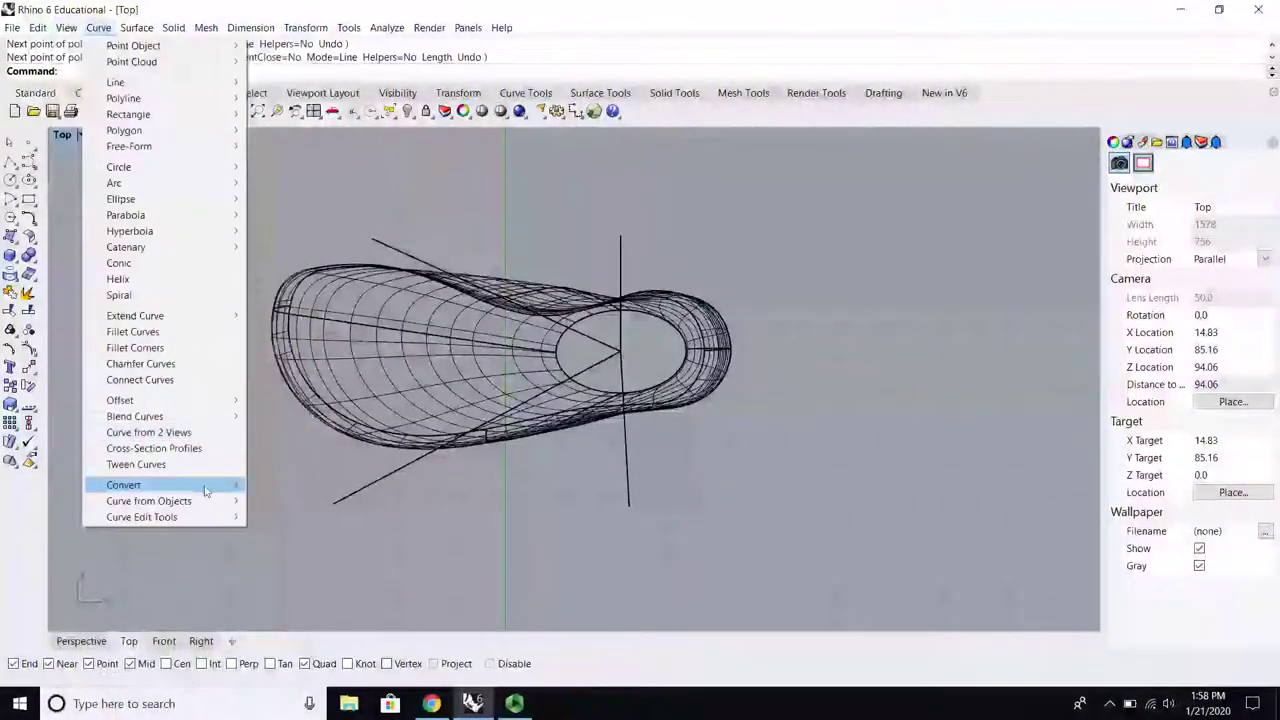
pyautogui.moveTo(215, 501)
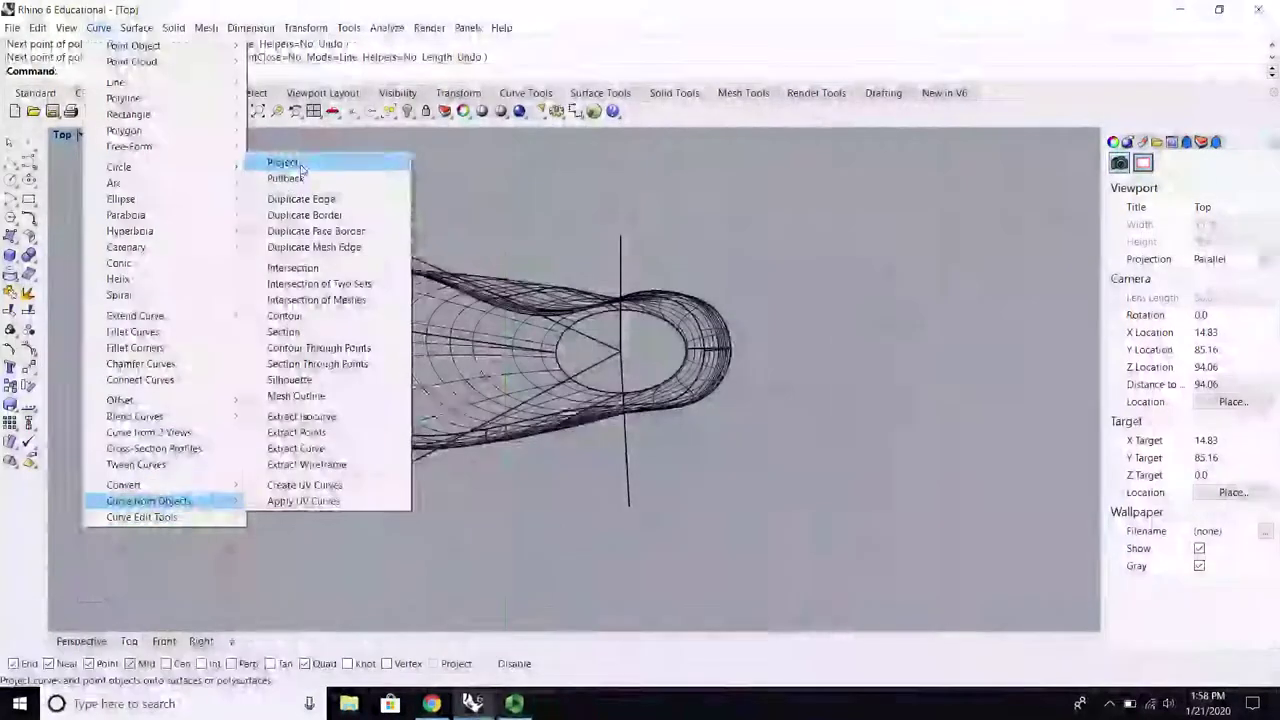
pyautogui.click(283, 162)
pyautogui.click(385, 254)
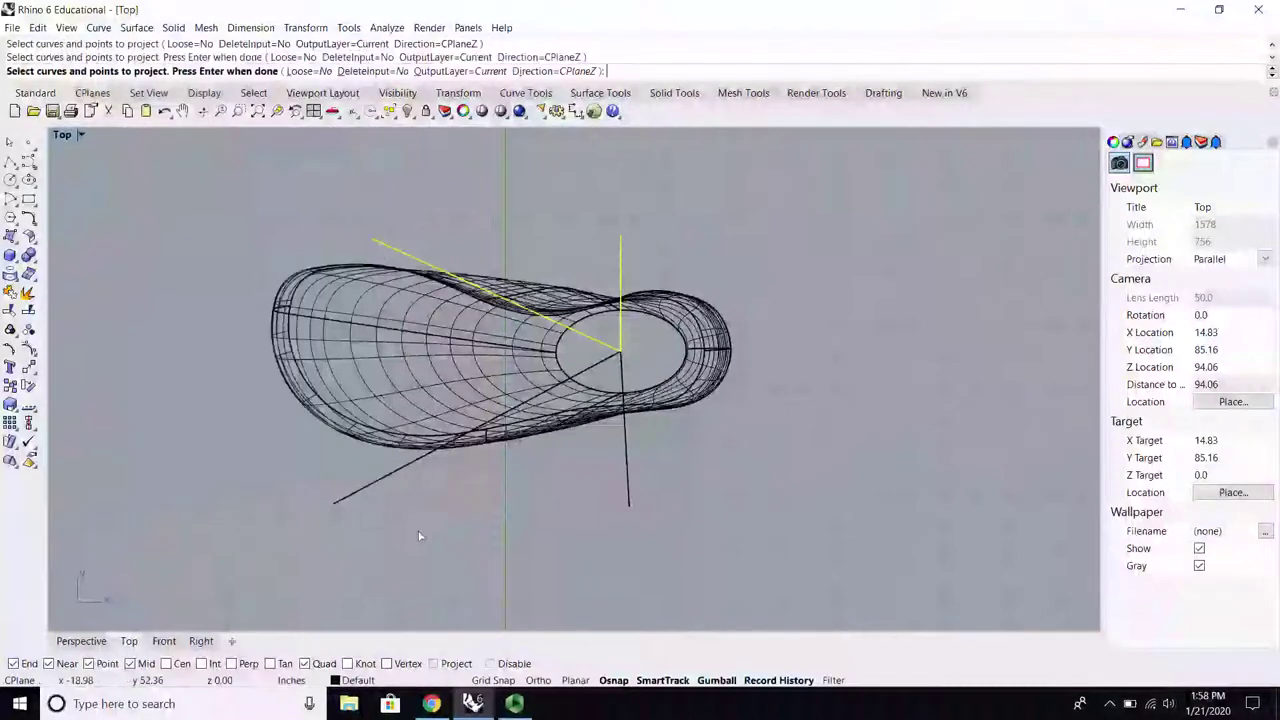
pyautogui.click(330, 495)
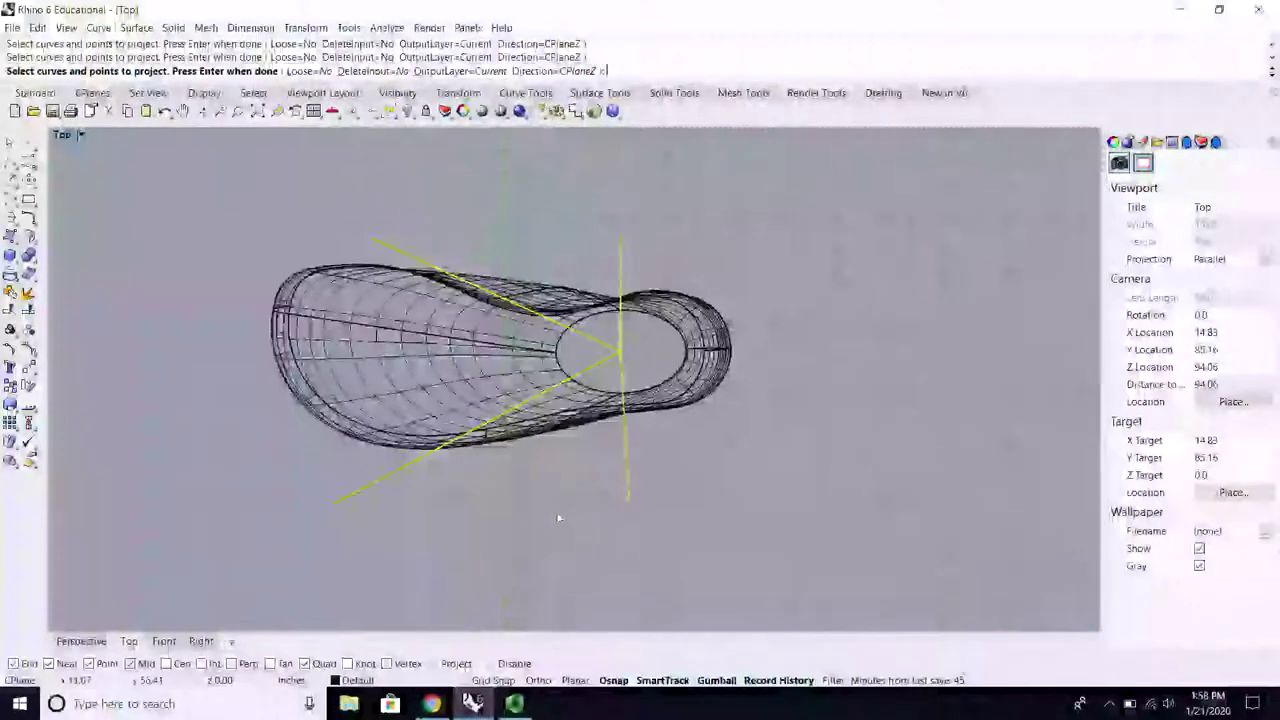
pyautogui.press('Return')
pyautogui.click(524, 372)
pyautogui.press('Return')
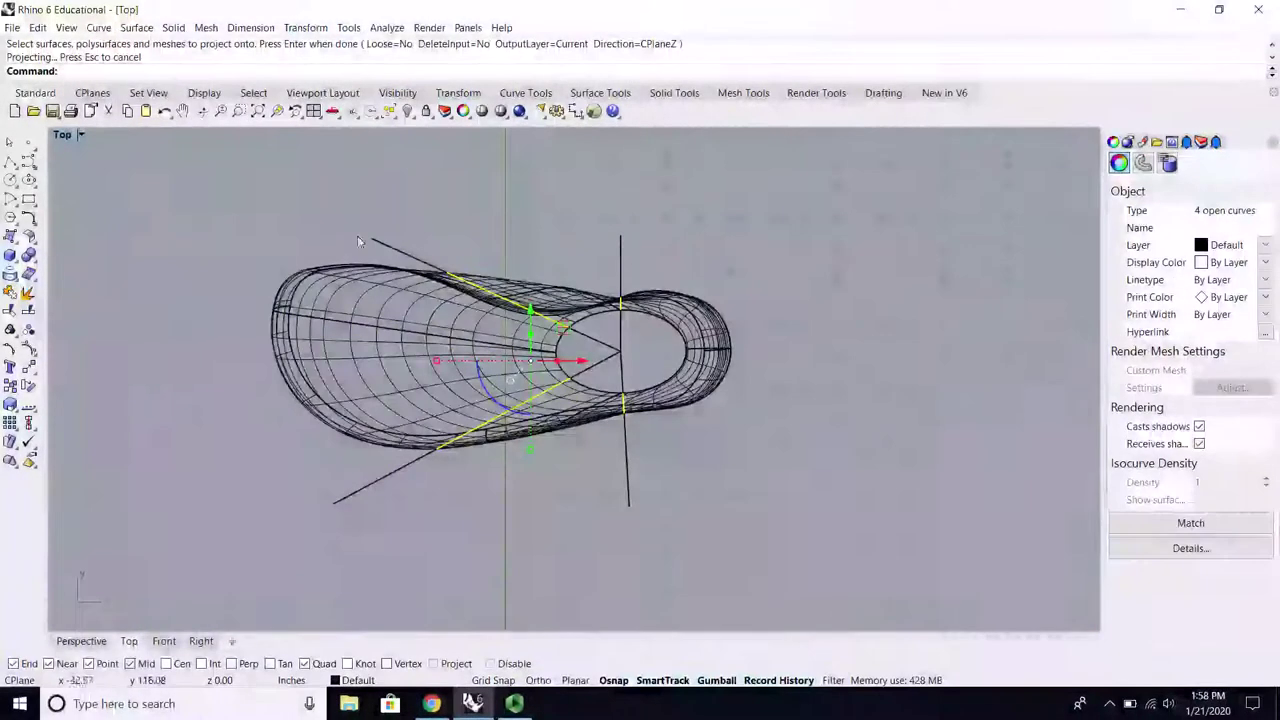
# Step: In a maximized Perspective view, delete the two source lines extending from the second foot's wider side, accepting the broken history
pyautogui.doubleClick(64, 135)
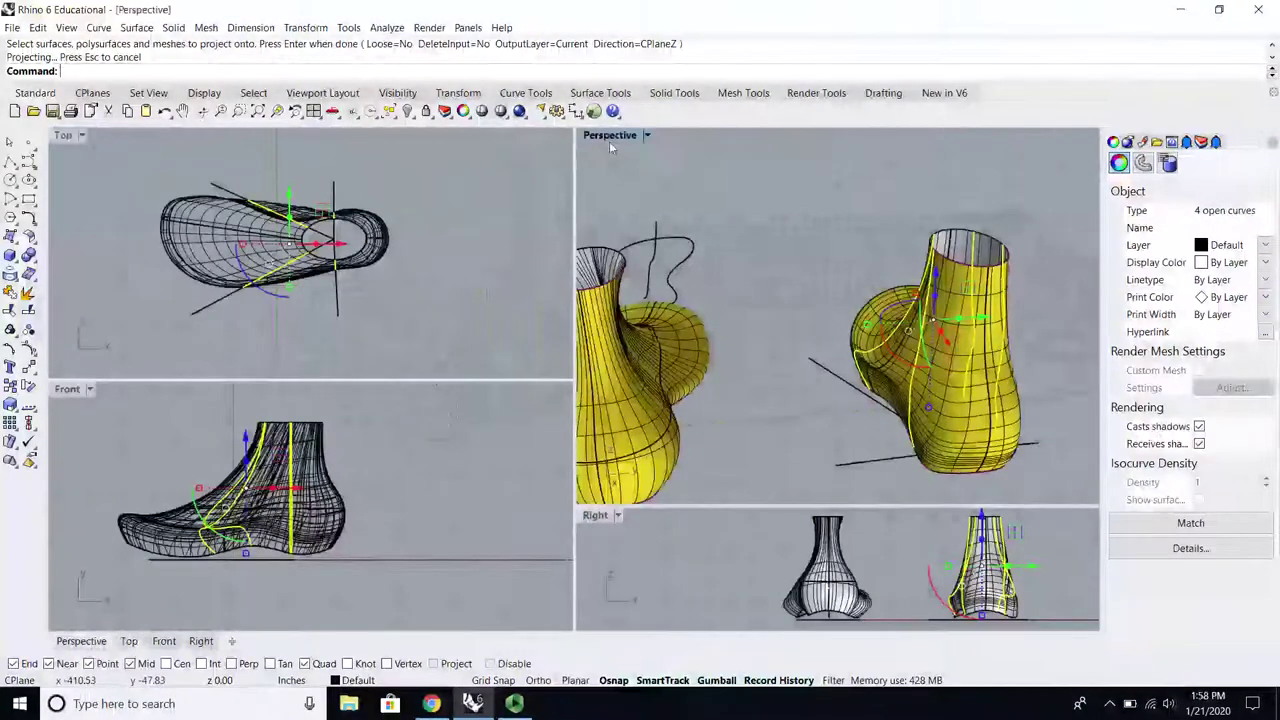
pyautogui.doubleClick(609, 139)
pyautogui.moveTo(718, 345); pyautogui.dragTo(972, 298, button='right')
pyautogui.moveTo(600, 360); pyautogui.dragTo(430, 465, button='right')
pyautogui.click(537, 407)
pyautogui.press('Delete')
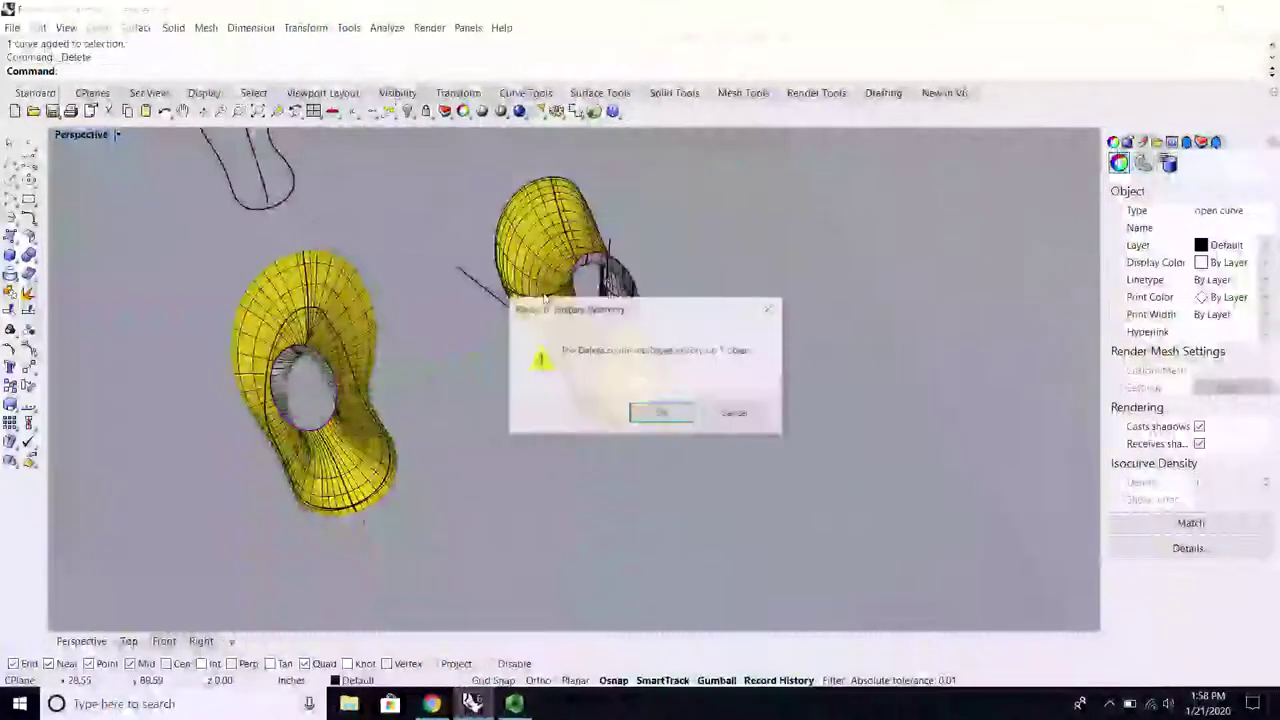
pyautogui.click(675, 415)
pyautogui.scroll(5, 530, 265)
pyautogui.click(411, 268)
pyautogui.press('Delete')
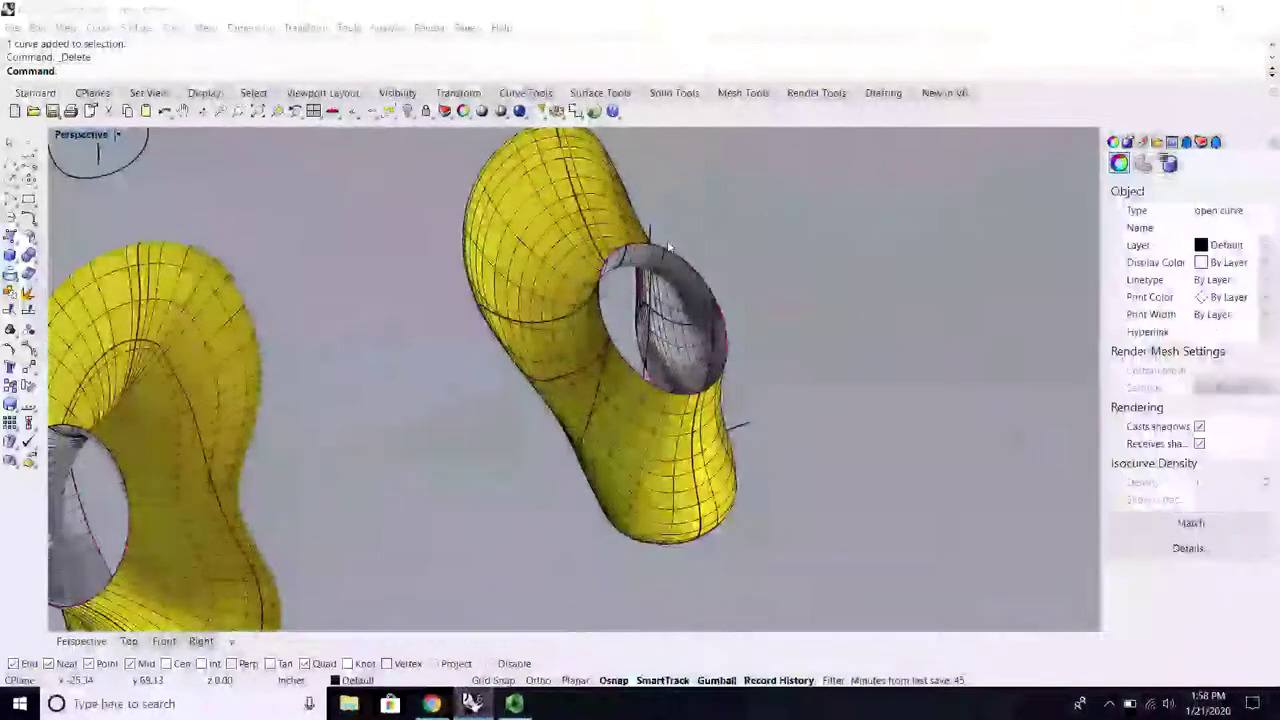
pyautogui.click(661, 413)
# Step: Delete the remaining two source lines on the opposite side of the second foot, accepting the broken history
pyautogui.click(650, 228)
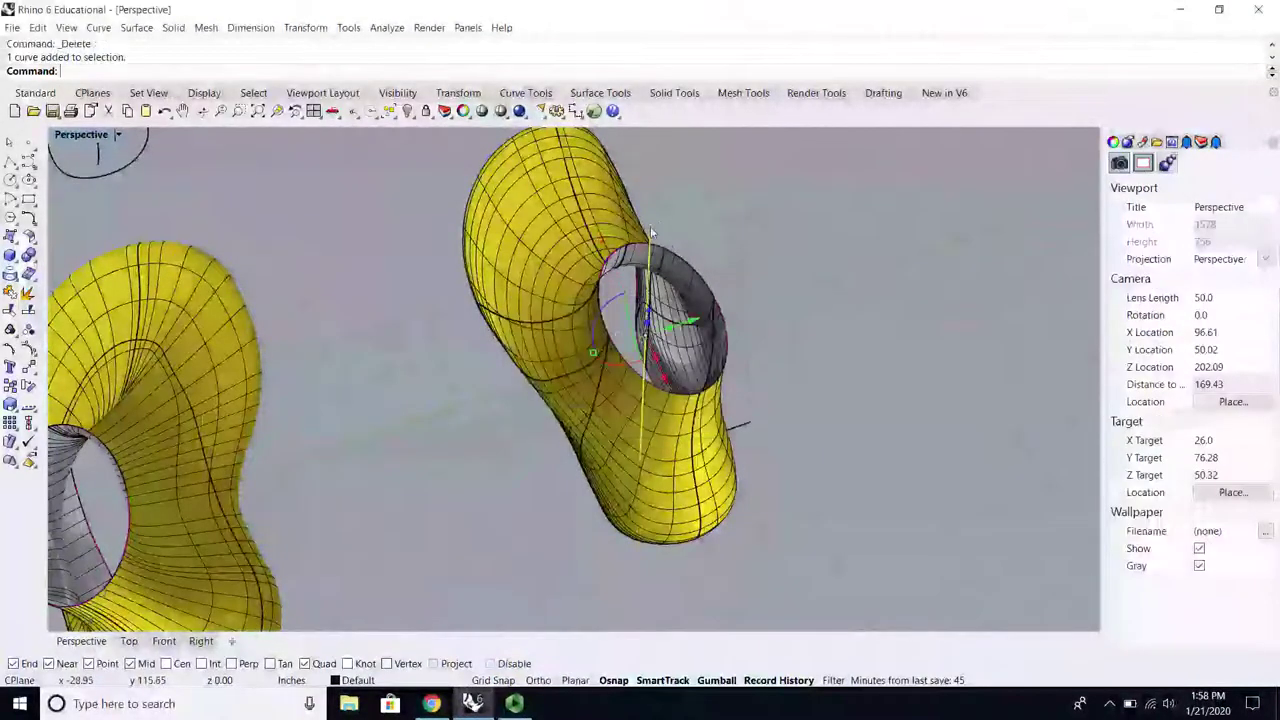
pyautogui.press('Delete')
pyautogui.click(661, 413)
pyautogui.click(744, 428)
pyautogui.press('Delete')
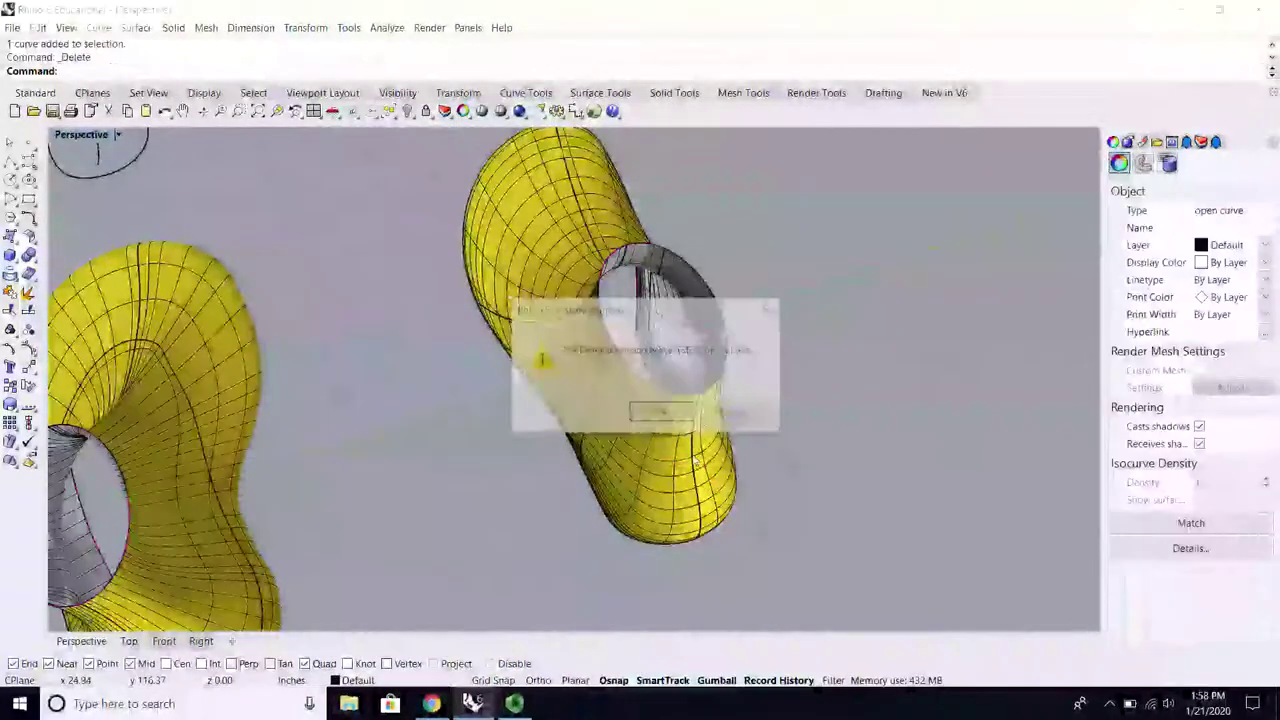
pyautogui.click(660, 414)
# Step: Delete the first foot's surface and the second foot's polysurface, keeping the outline and projected curves
pyautogui.scroll(-4, 665, 411)
pyautogui.moveTo(668, 410); pyautogui.dragTo(745, 410, button='right')
pyautogui.click(765, 405)
pyautogui.press('Delete')
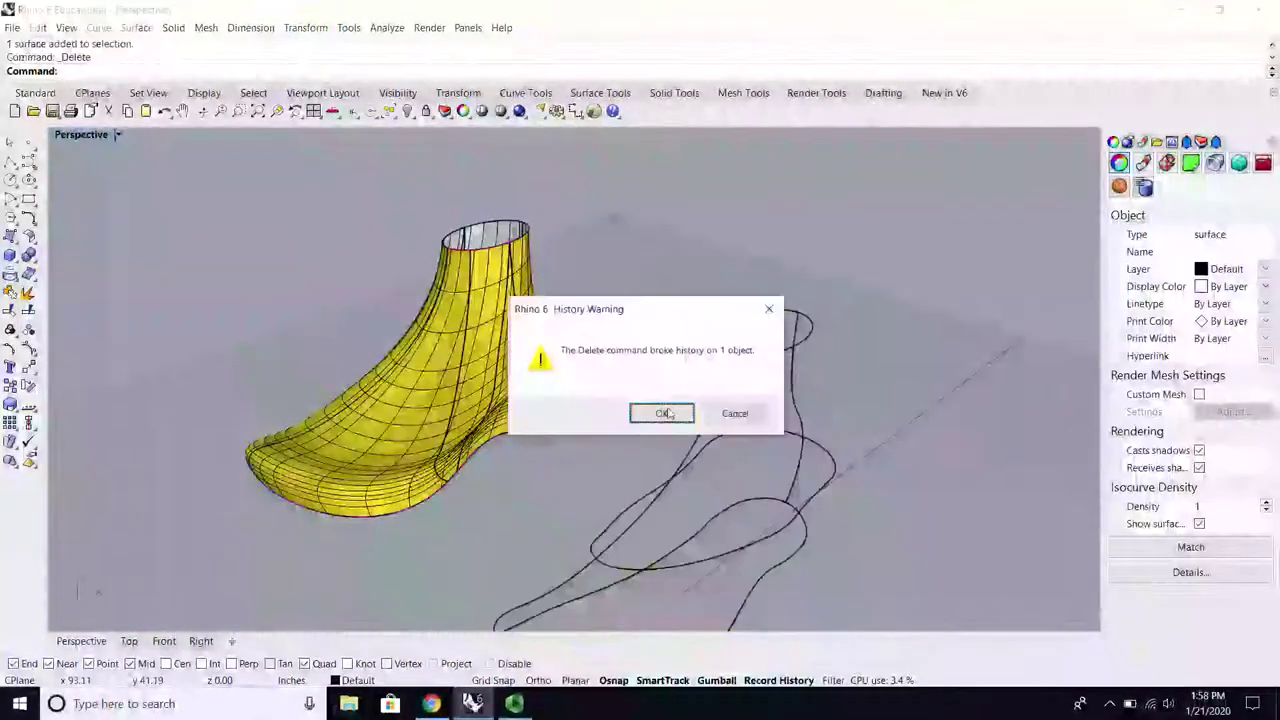
pyautogui.click(676, 418)
pyautogui.click(505, 316)
pyautogui.press('Delete')
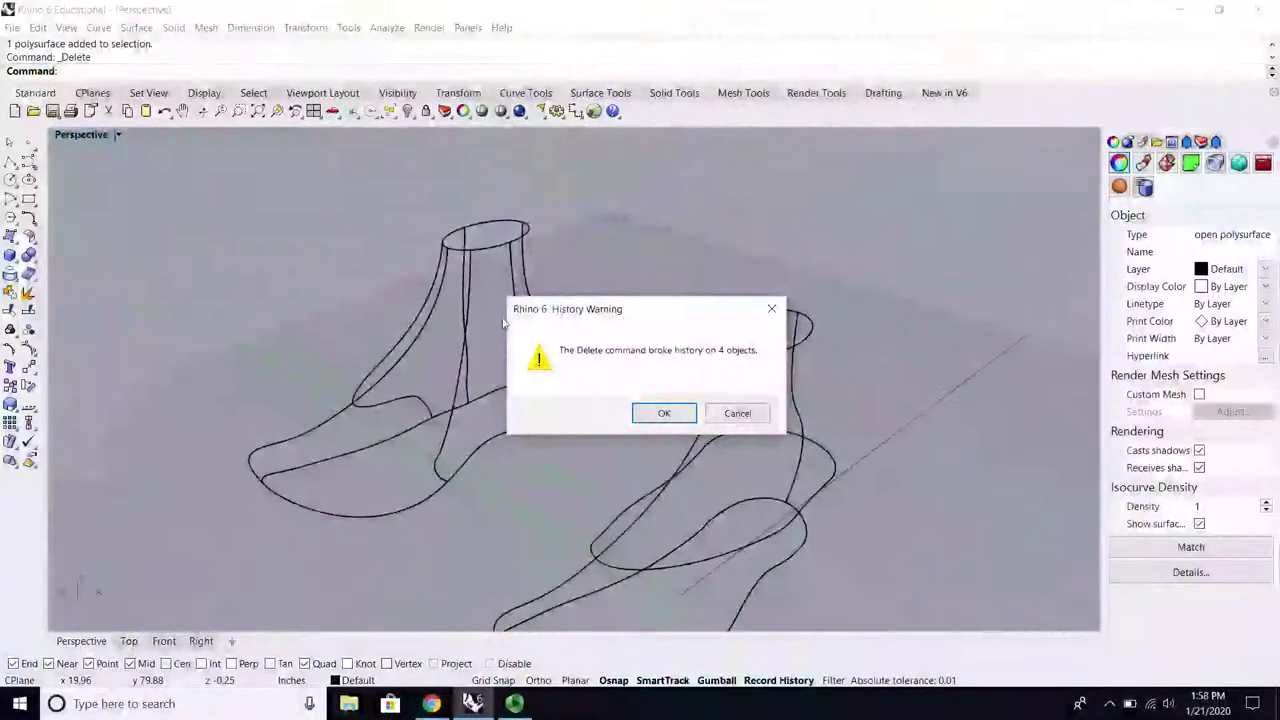
# Step: Accept the broken history, then rebuild the second foot's closed mid-height curve with 20 points and degree 2, deleting the input
pyautogui.click(686, 418)
pyautogui.moveTo(589, 398); pyautogui.dragTo(577, 497, button='right')
pyautogui.scroll(3, 580, 460)
pyautogui.click(559, 366)
pyautogui.write('Rebuild')
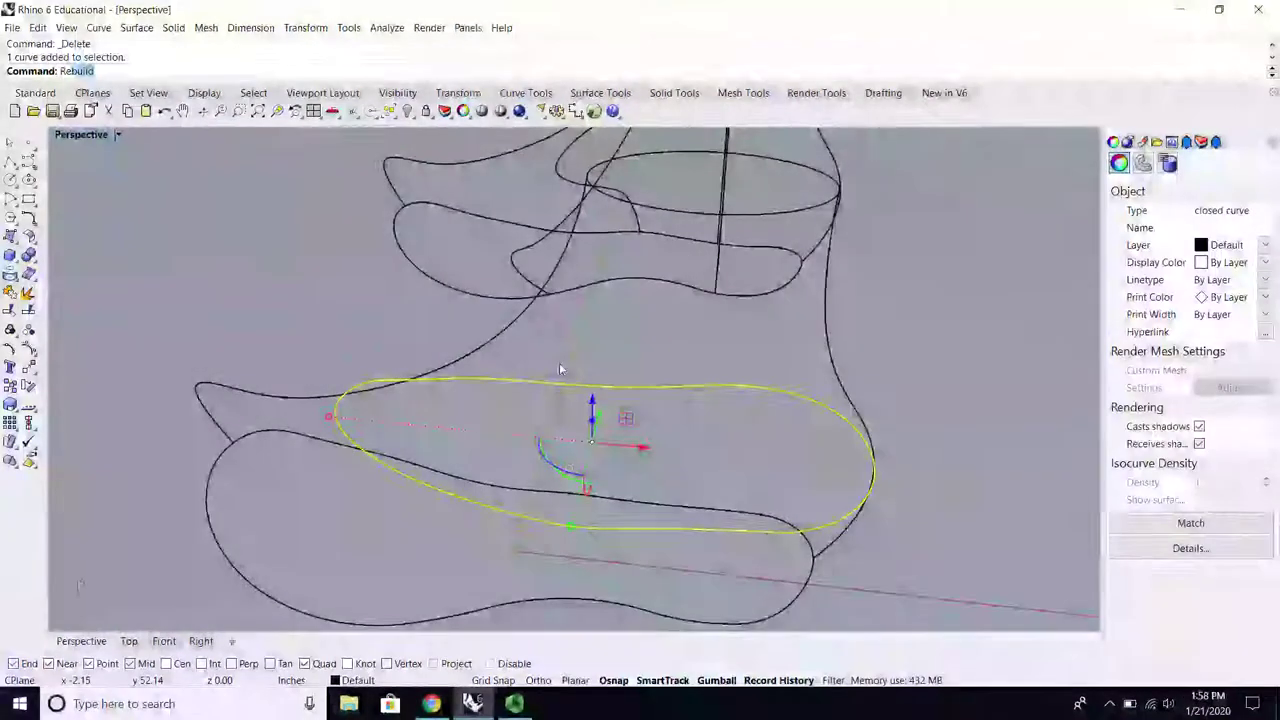
pyautogui.press('Return')
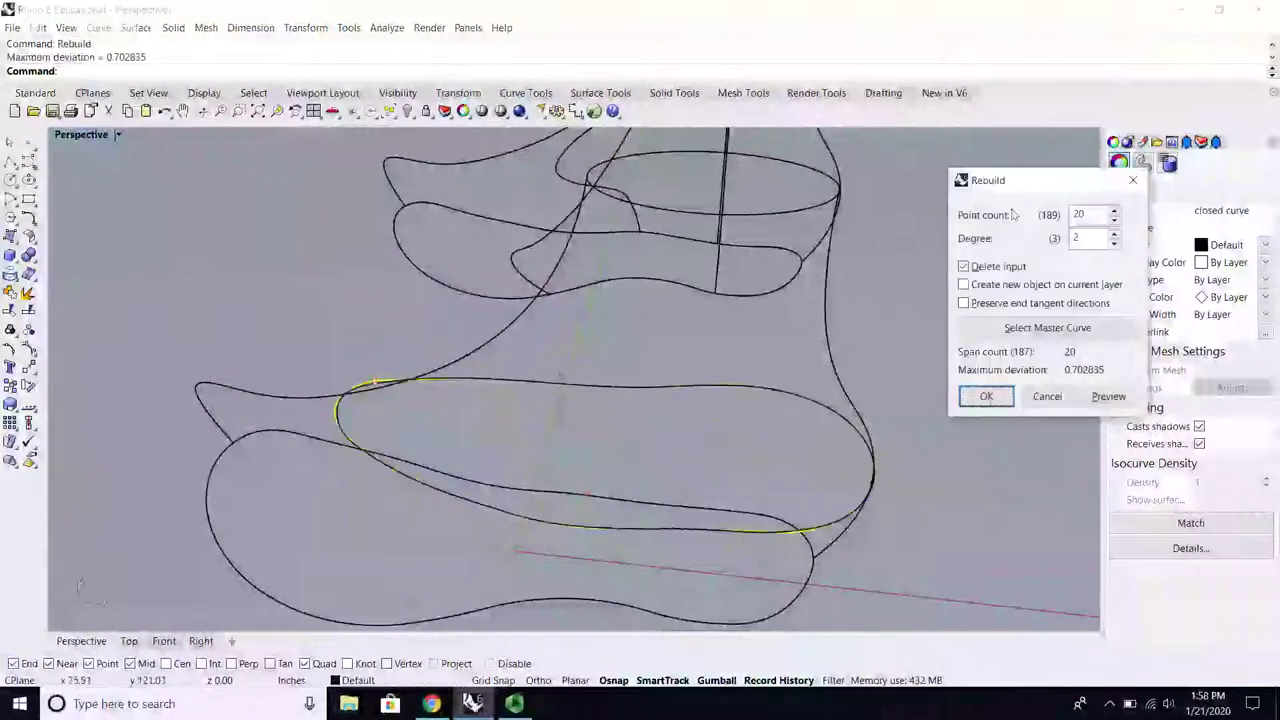
pyautogui.click(985, 402)
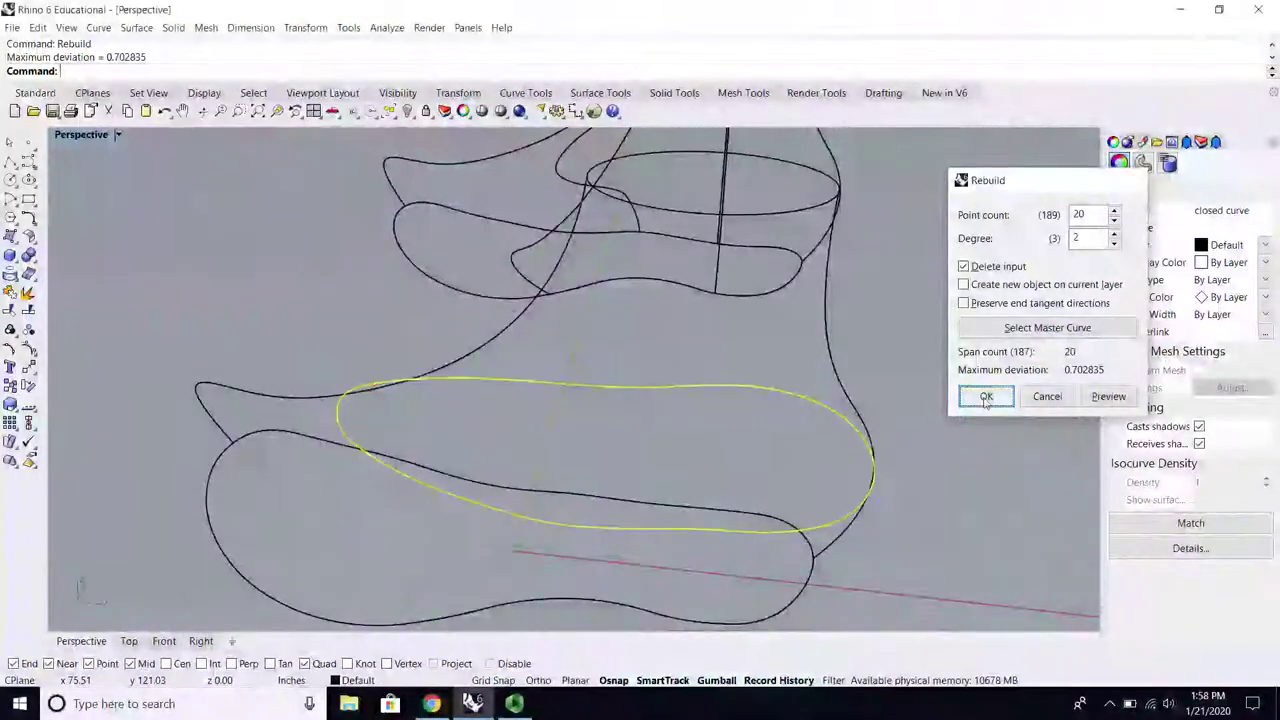
# Step: Show the rebuilt curve's control points and maximize the Top view on the foot
pyautogui.moveTo(597, 374); pyautogui.dragTo(212, 314, button='right')
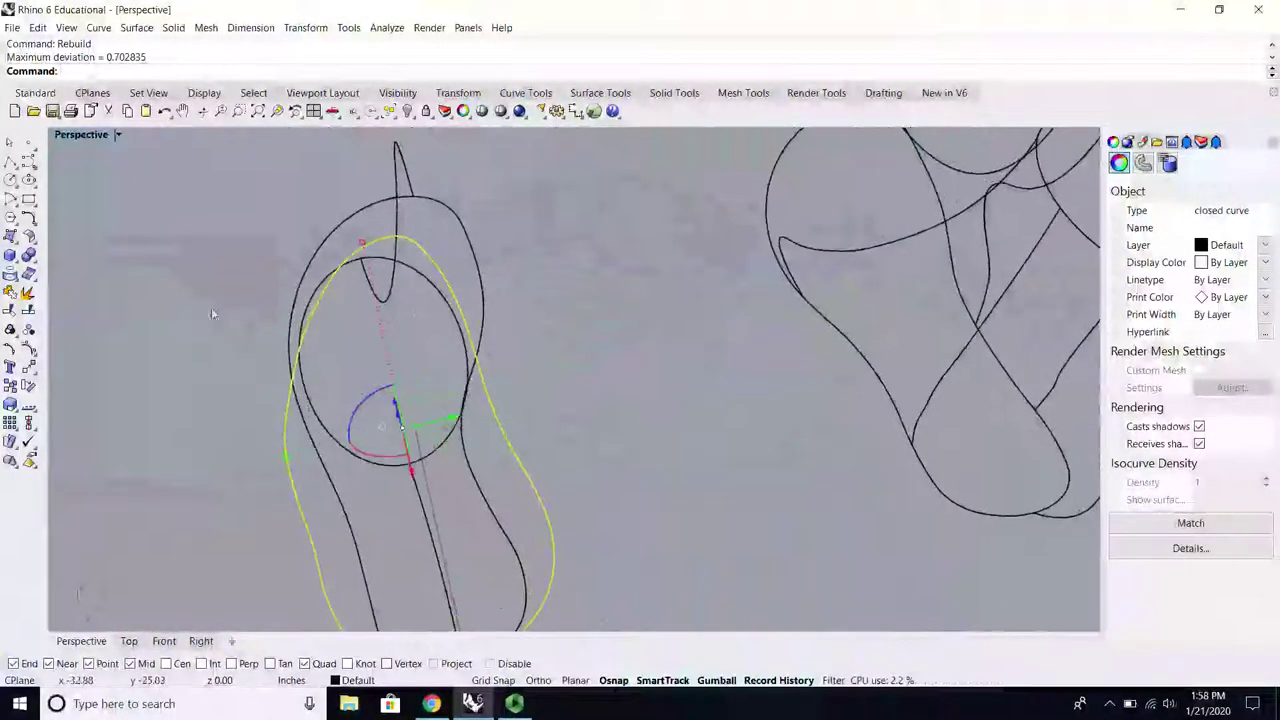
pyautogui.click(31, 350)
pyautogui.doubleClick(83, 136)
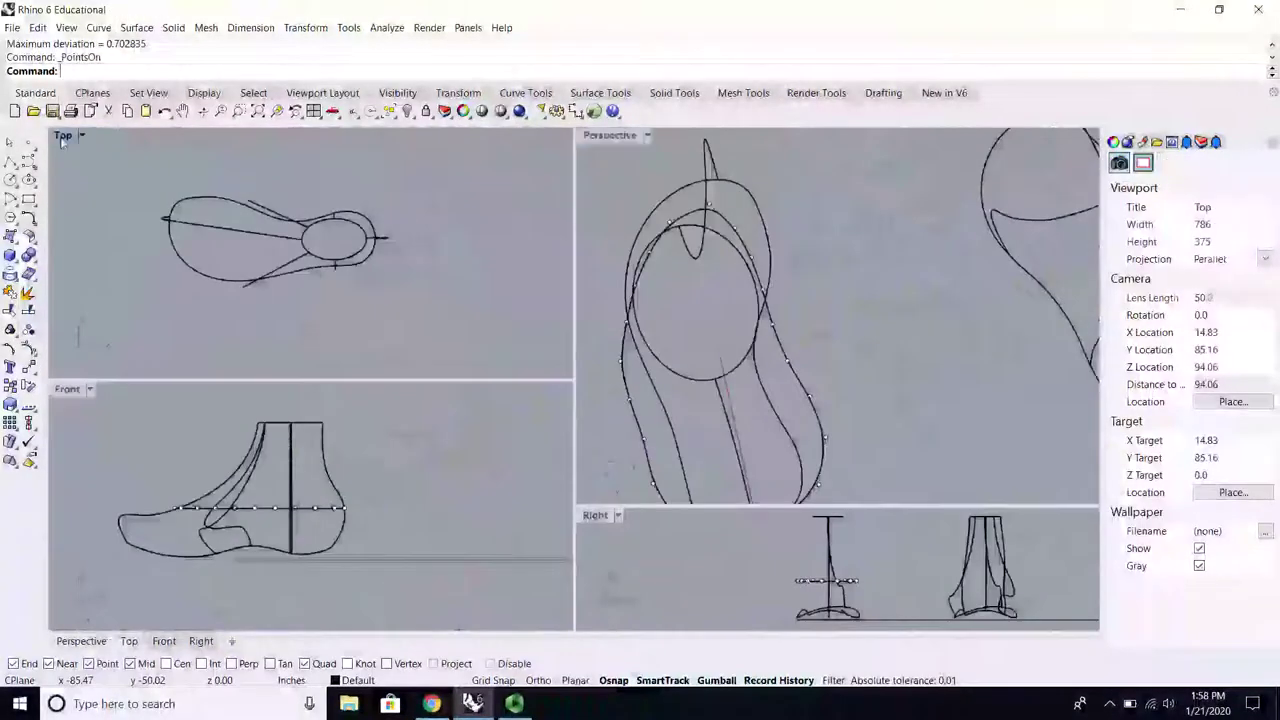
pyautogui.doubleClick(62, 136)
pyautogui.scroll(-3, 400, 330)
pyautogui.scroll(6, 455, 317)
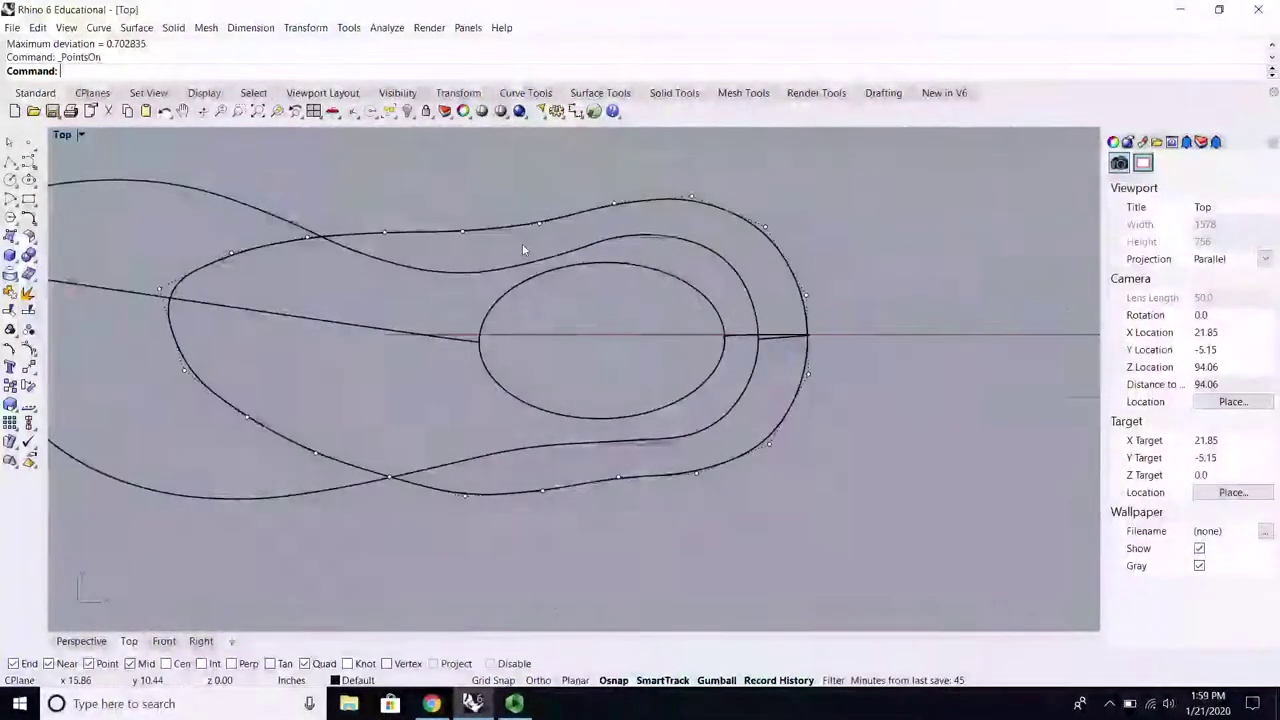
pyautogui.moveTo(522, 244); pyautogui.dragTo(494, 313, button='right')
# Step: Move the control points around the curve's heel end inward along X to meet the foot outline's heel
pyautogui.click(567, 281)
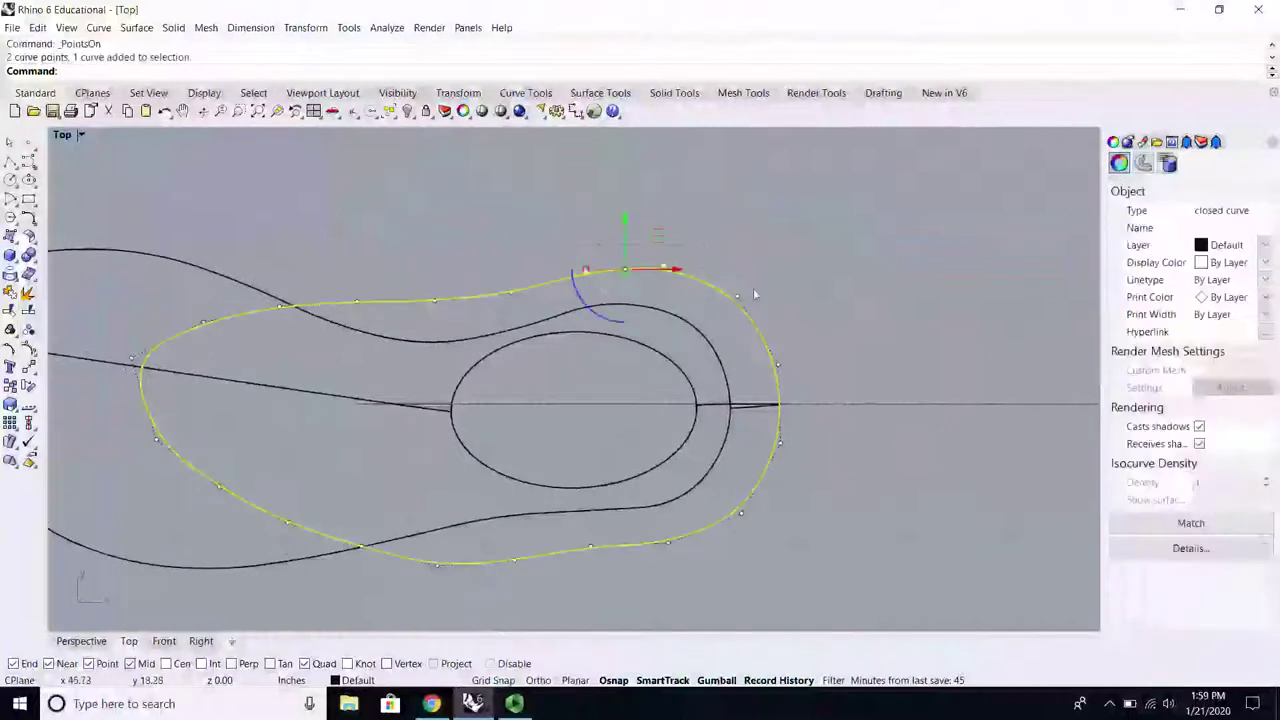
pyautogui.keyDown('shift'); pyautogui.moveTo(735, 357); pyautogui.dragTo(741, 400); pyautogui.keyUp('shift')
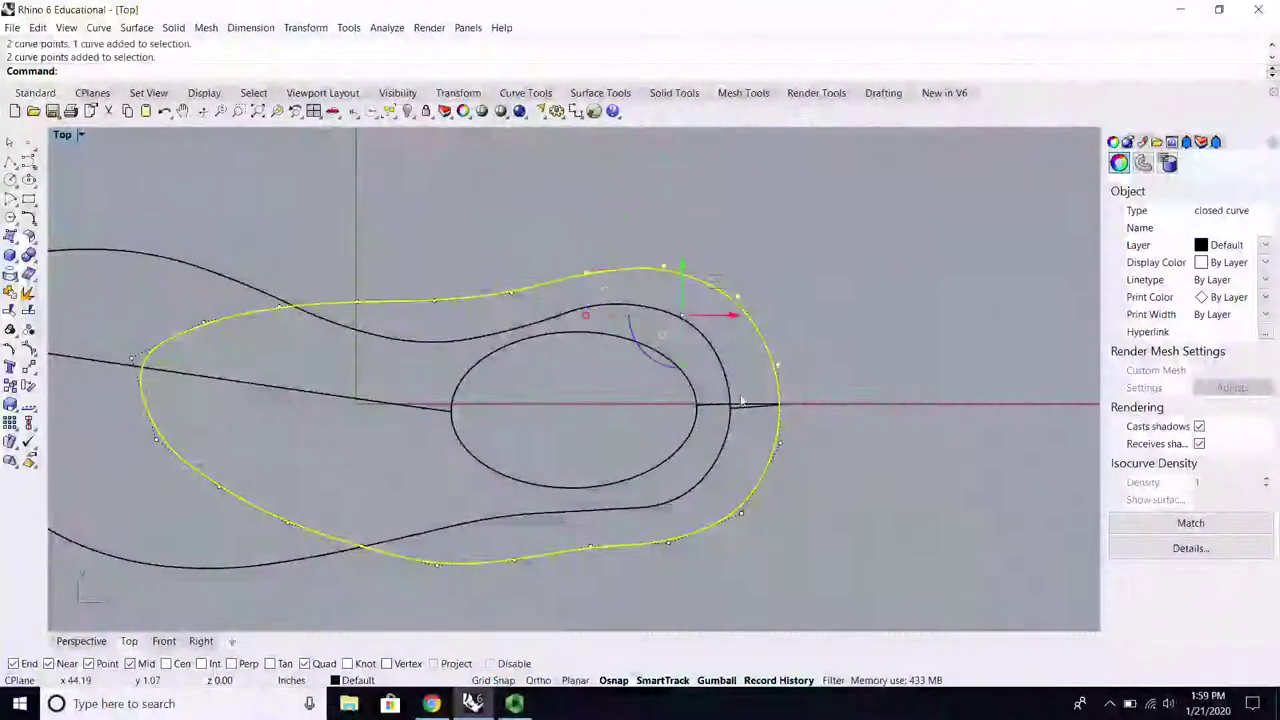
pyautogui.keyDown('shift'); pyautogui.moveTo(788, 455); pyautogui.dragTo(735, 490); pyautogui.keyUp('shift')
pyautogui.keyDown('shift'); pyautogui.moveTo(557, 557); pyautogui.dragTo(695, 497); pyautogui.keyUp('shift')
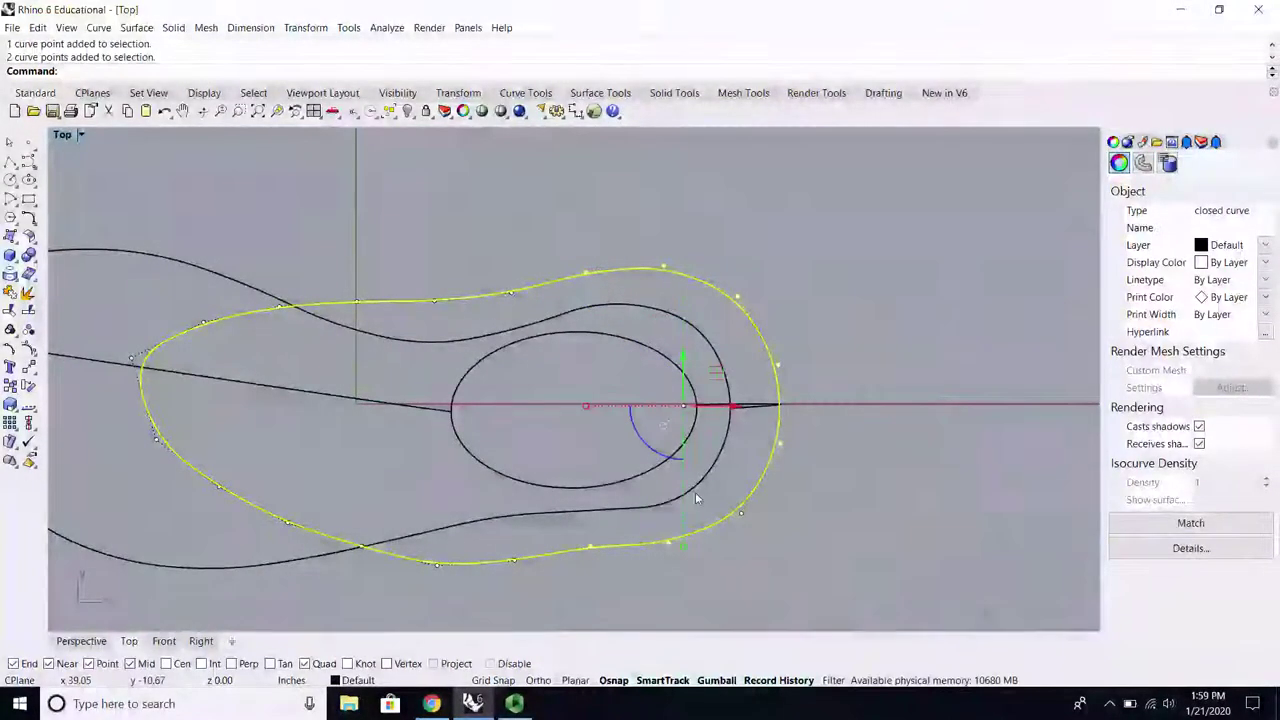
pyautogui.moveTo(732, 407); pyautogui.dragTo(687, 408)
pyautogui.moveTo(774, 497); pyautogui.dragTo(731, 516)
# Step: Narrow the curve's heel by moving its upper-side and lower-side control points inward toward the foot outline
pyautogui.moveTo(468, 231); pyautogui.dragTo(736, 316)
pyautogui.moveTo(601, 262); pyautogui.dragTo(601, 290)
pyautogui.moveTo(734, 590); pyautogui.dragTo(561, 474)
pyautogui.click(728, 525)
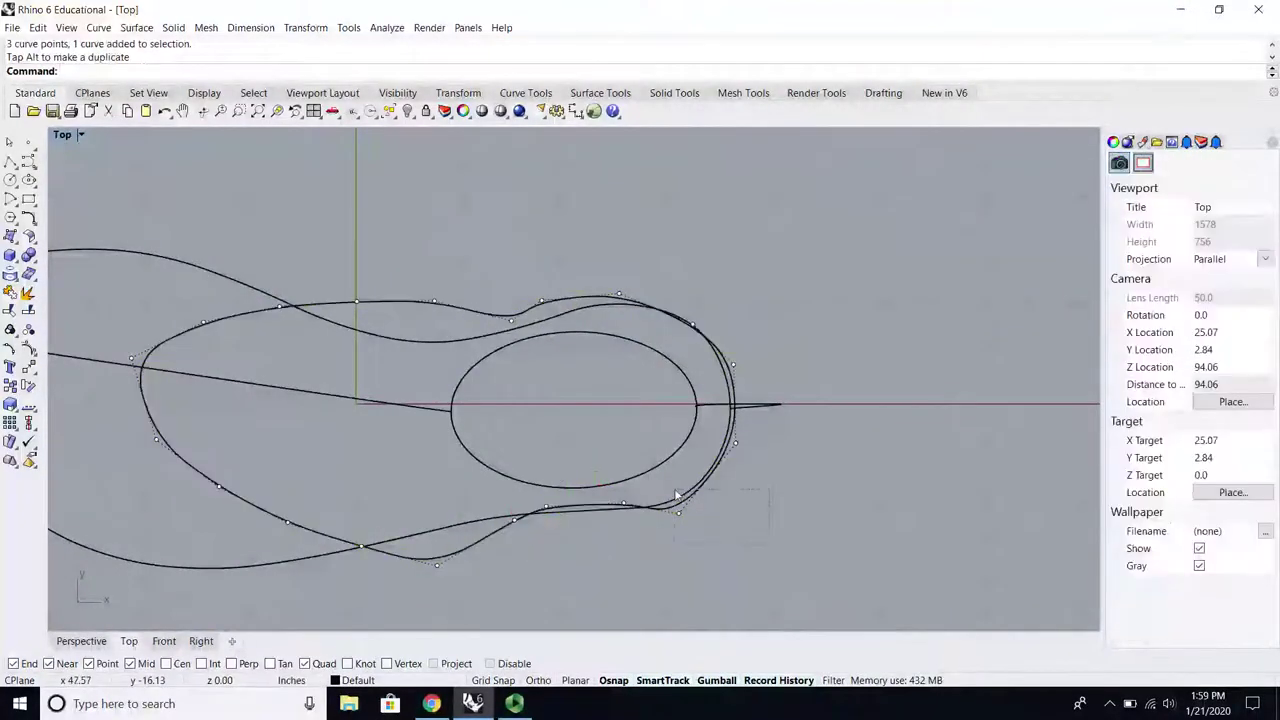
pyautogui.moveTo(675, 490); pyautogui.dragTo(680, 455)
pyautogui.press('Escape')
pyautogui.click(679, 513)
# Step: Move the two control points at the curve's upper-side waist inward to follow the foot outline's concave edge
pyautogui.scroll(-5, 680, 436)
pyautogui.scroll(3, 420, 384)
pyautogui.moveTo(412, 376); pyautogui.dragTo(537, 266, button='right')
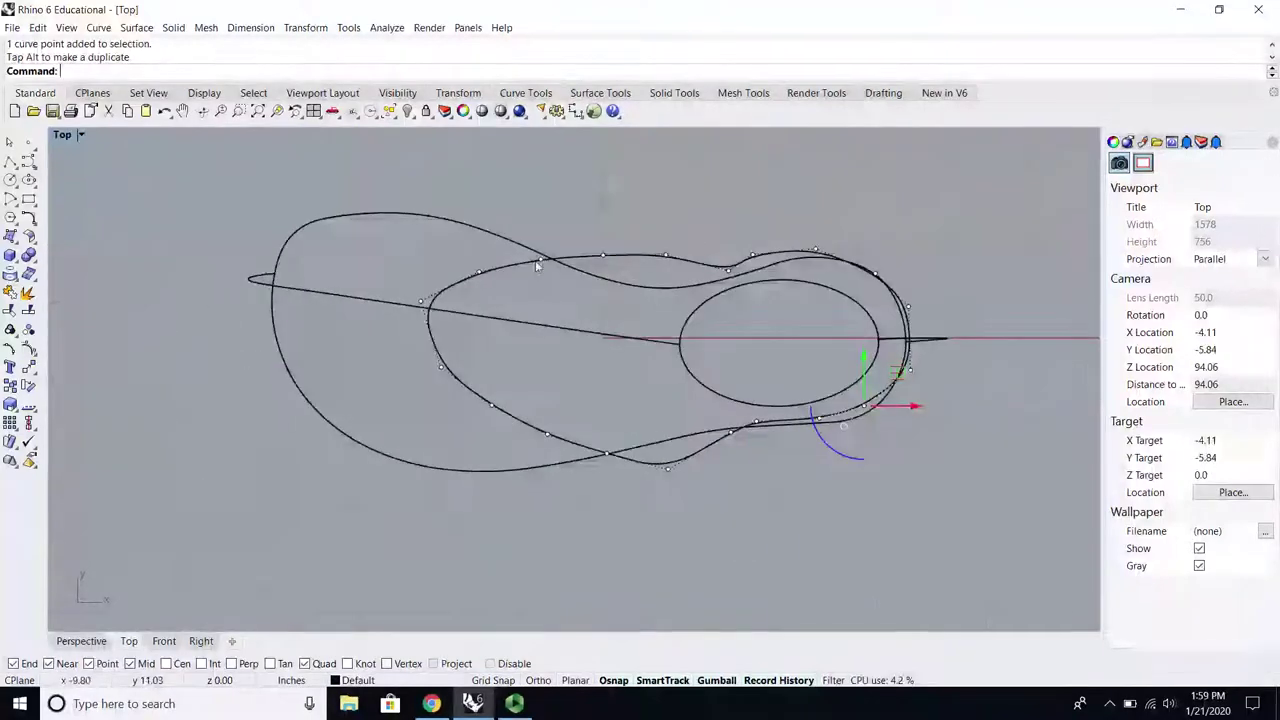
pyautogui.moveTo(597, 272); pyautogui.dragTo(599, 272)
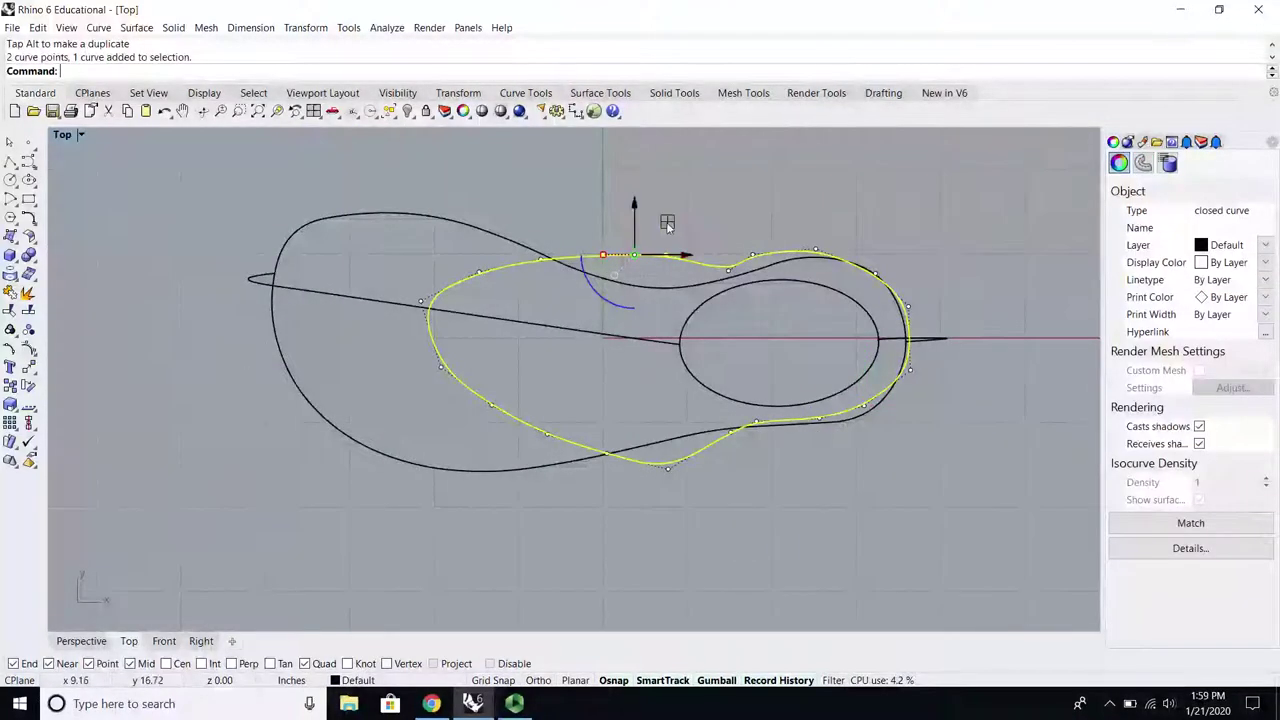
pyautogui.moveTo(668, 224); pyautogui.dragTo(679, 277)
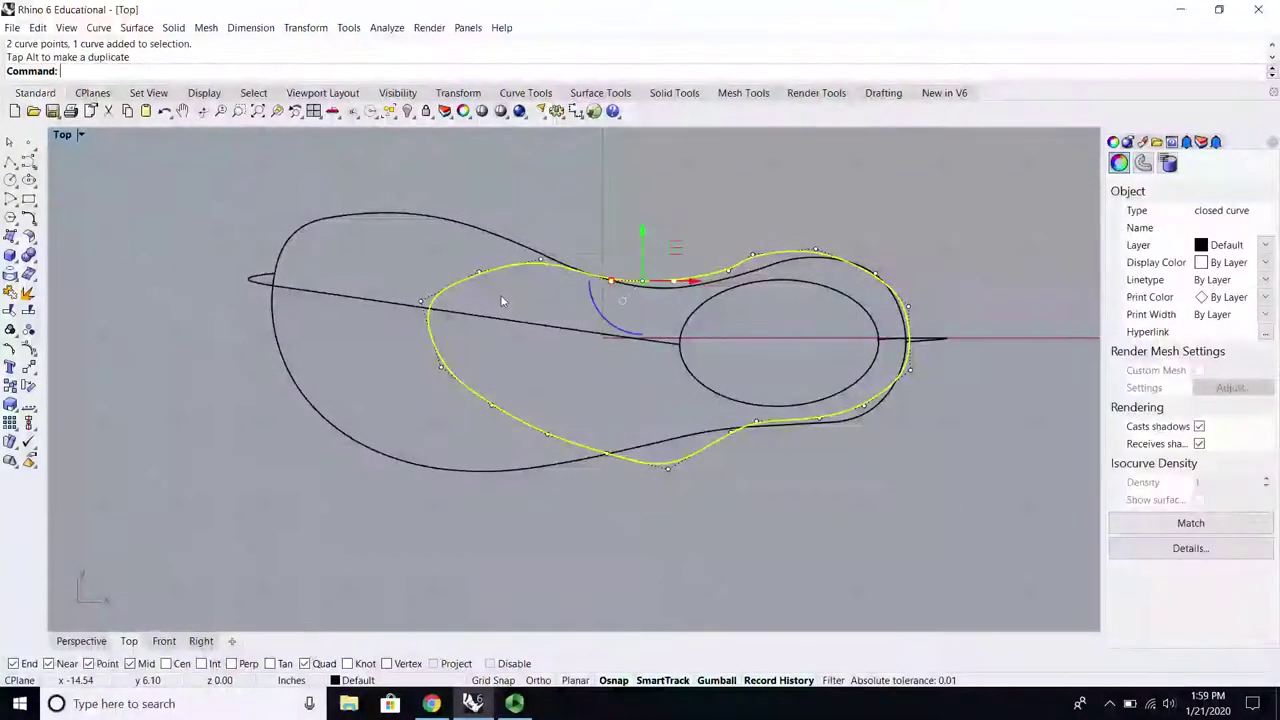
# Step: Delete one control point on the curve's lower forefoot side and pull the upper toe-end points outward toward the foot outline
pyautogui.click(547, 436)
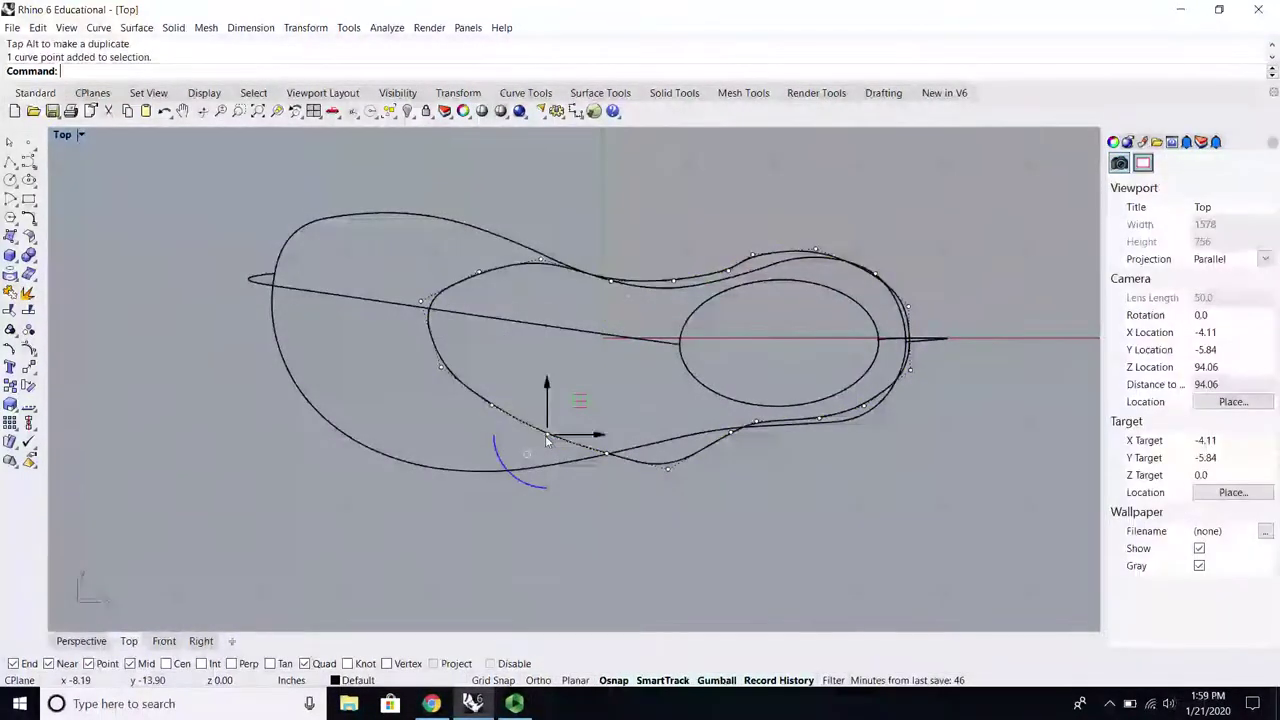
pyautogui.press('Delete')
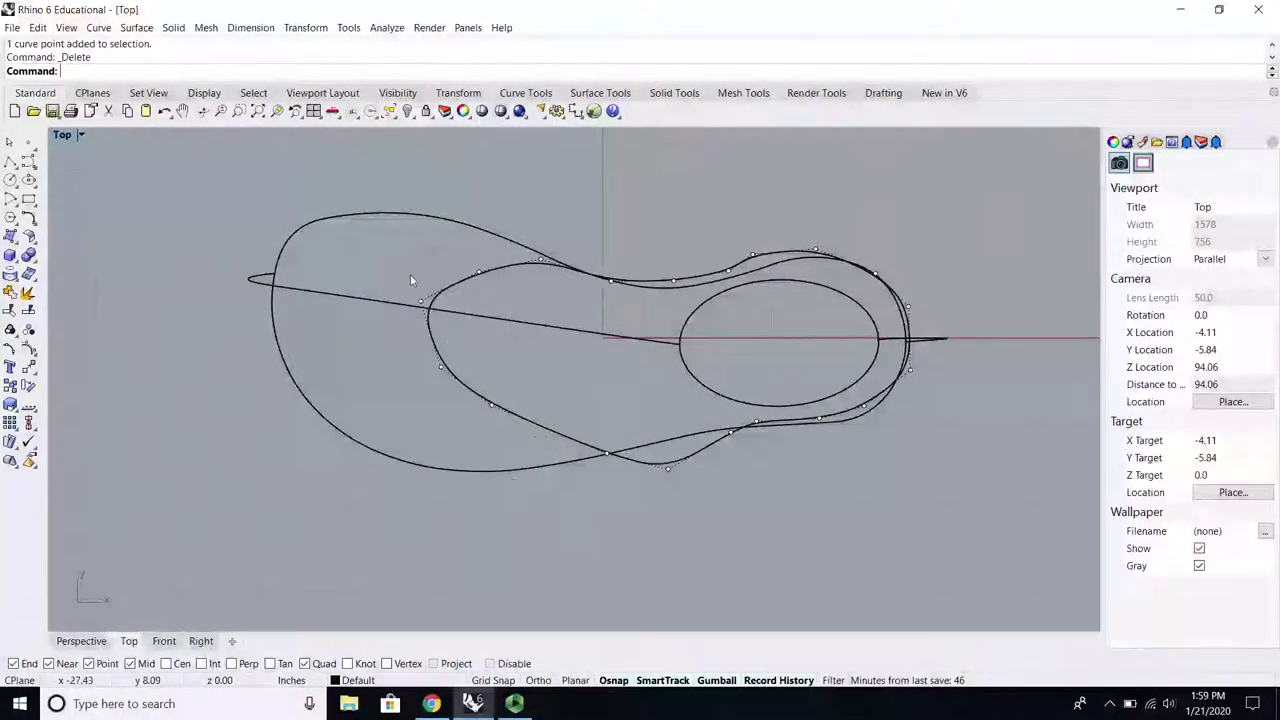
pyautogui.moveTo(456, 288); pyautogui.dragTo(500, 305)
pyautogui.scroll(2, 469, 294)
pyautogui.moveTo(475, 246); pyautogui.dragTo(437, 204)
# Step: Move the two control points on the curve's lower forefoot side outward toward the foot outline
pyautogui.moveTo(558, 409); pyautogui.dragTo(403, 443)
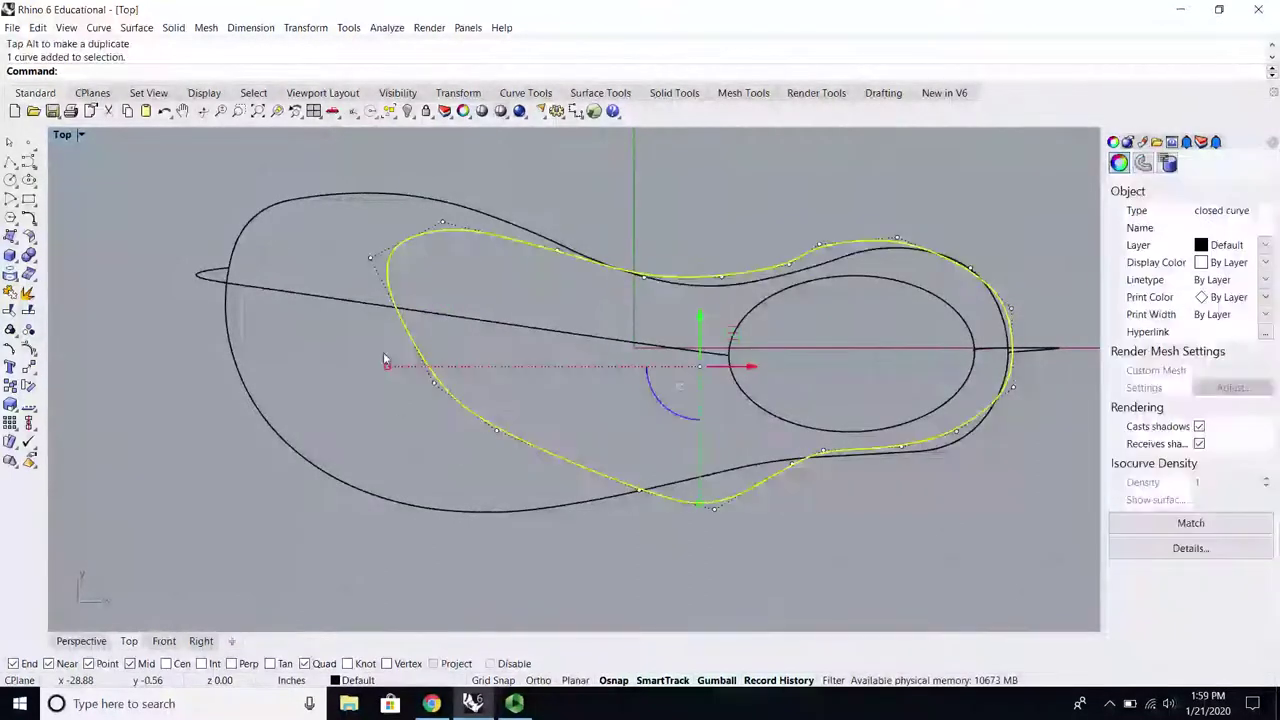
pyautogui.moveTo(384, 353); pyautogui.dragTo(549, 466)
pyautogui.moveTo(470, 382); pyautogui.dragTo(493, 398)
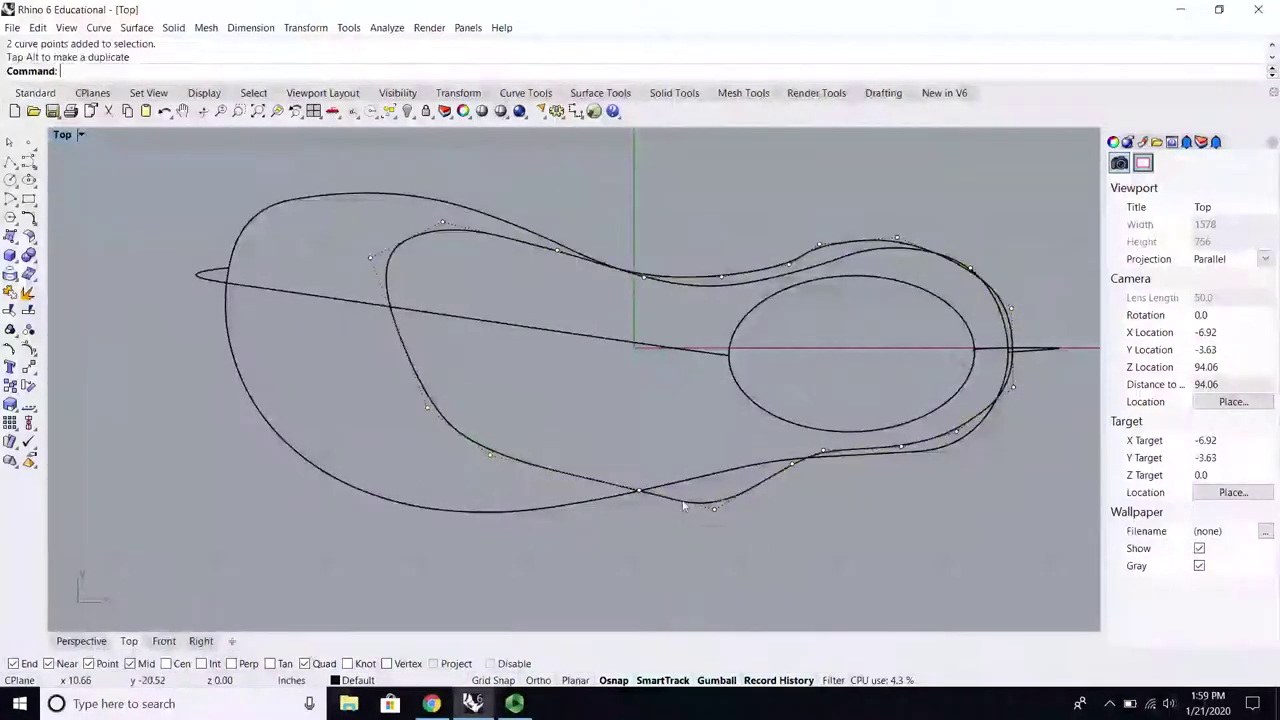
# Step: Delete the control point causing the bulge on the curve's lower side and nudge the neighbouring point into line
pyautogui.click(686, 506)
pyautogui.press('Delete')
pyautogui.click(638, 491)
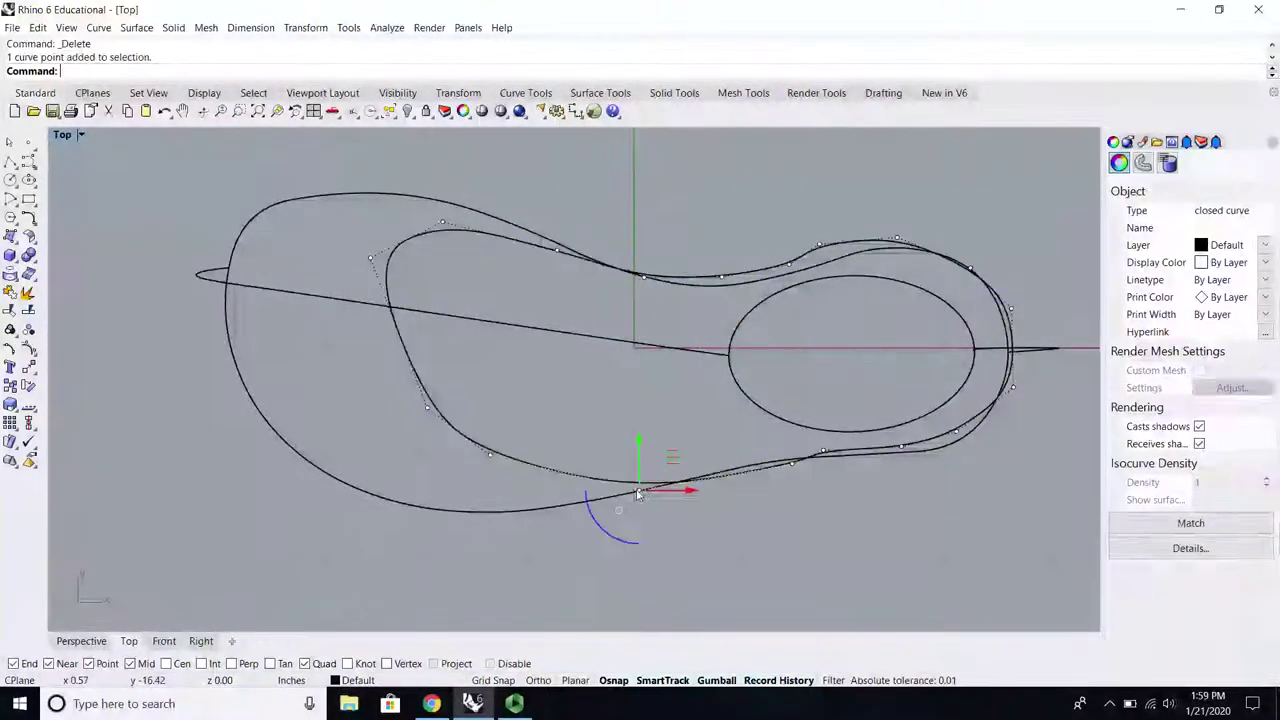
pyautogui.moveTo(638, 492); pyautogui.dragTo(631, 483)
# Step: Delete one more control point on each side ahead of the heel and shift the lower ankle point toward the toes
pyautogui.scroll(4, 772, 477)
pyautogui.click(802, 457)
pyautogui.press('Delete')
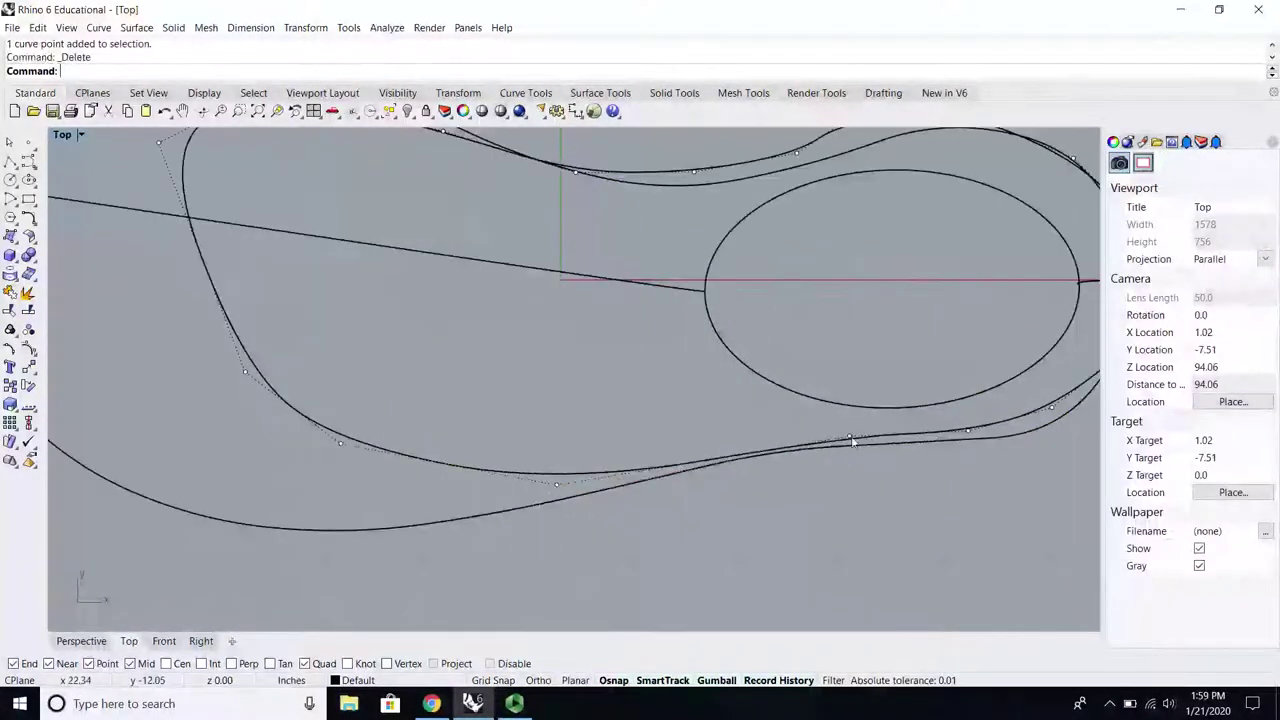
pyautogui.moveTo(850, 437); pyautogui.dragTo(785, 427)
pyautogui.scroll(-8, 781, 431)
pyautogui.moveTo(780, 432); pyautogui.dragTo(630, 445, button='right')
pyautogui.scroll(2, 480, 346)
pyautogui.press('Delete')
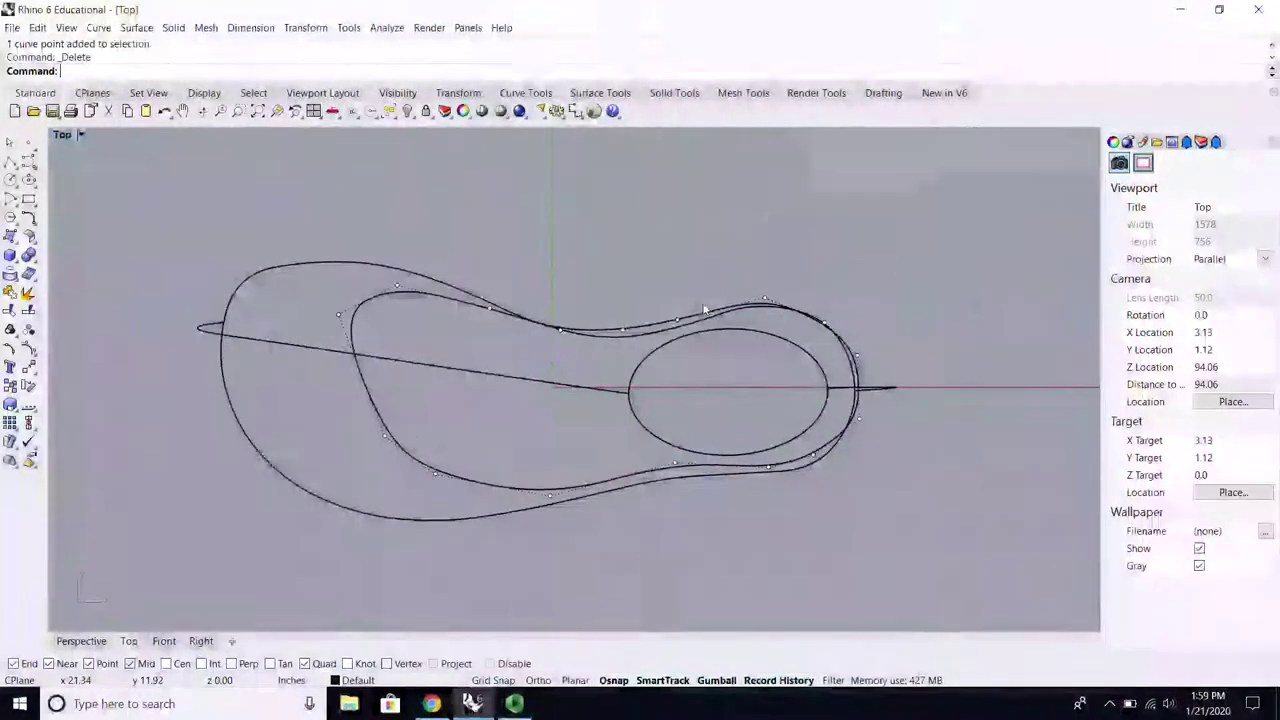
# Step: Try to simplify the curve's heel by deleting its two rearmost control points, then undo the deletion
pyautogui.click(859, 419)
pyautogui.press('Delete')
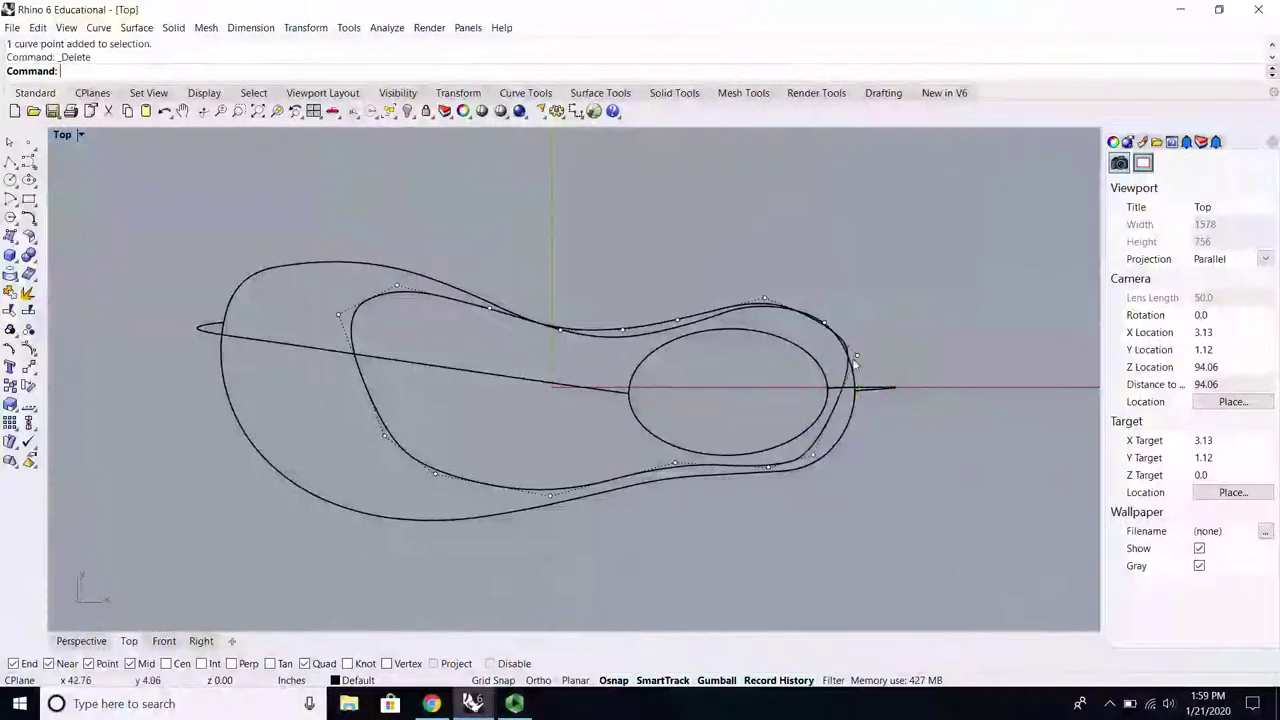
pyautogui.click(857, 355)
pyautogui.press('Delete')
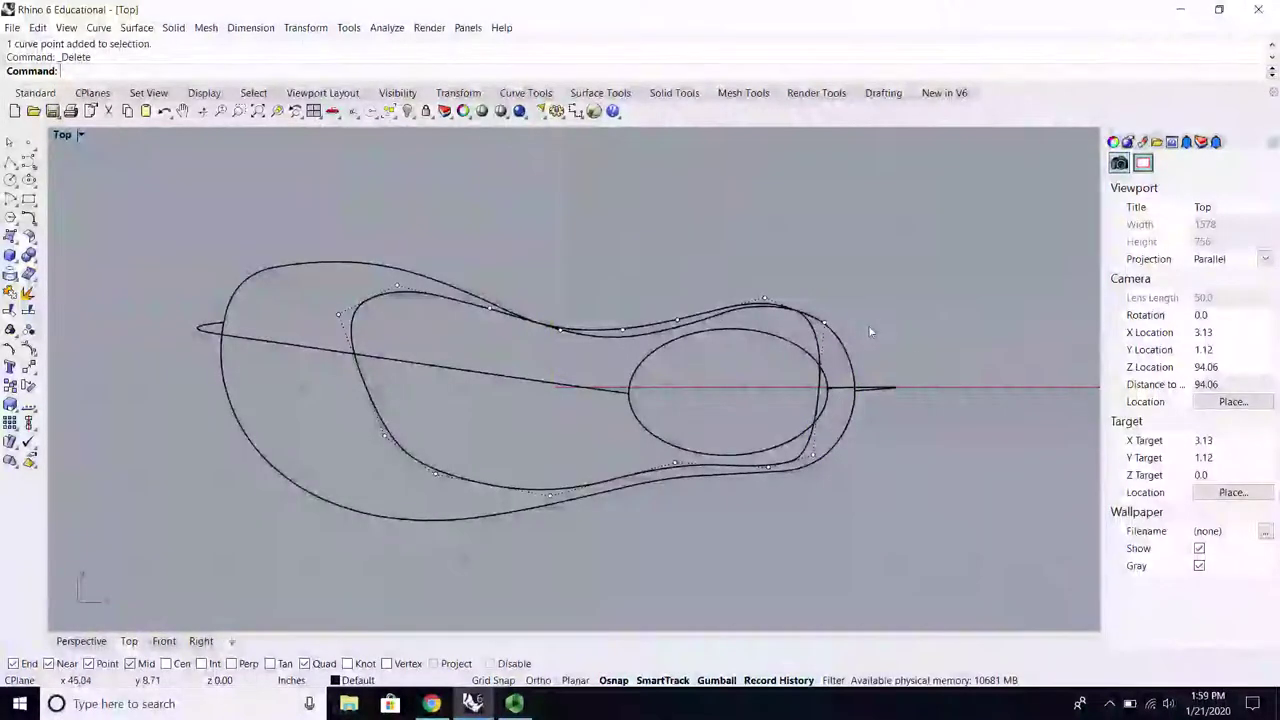
pyautogui.hotkey('ctrl', 'z')
# Step: Turn off the curve's control points and show the foot curves in a maximized Perspective view
pyautogui.rightClick(30, 348)
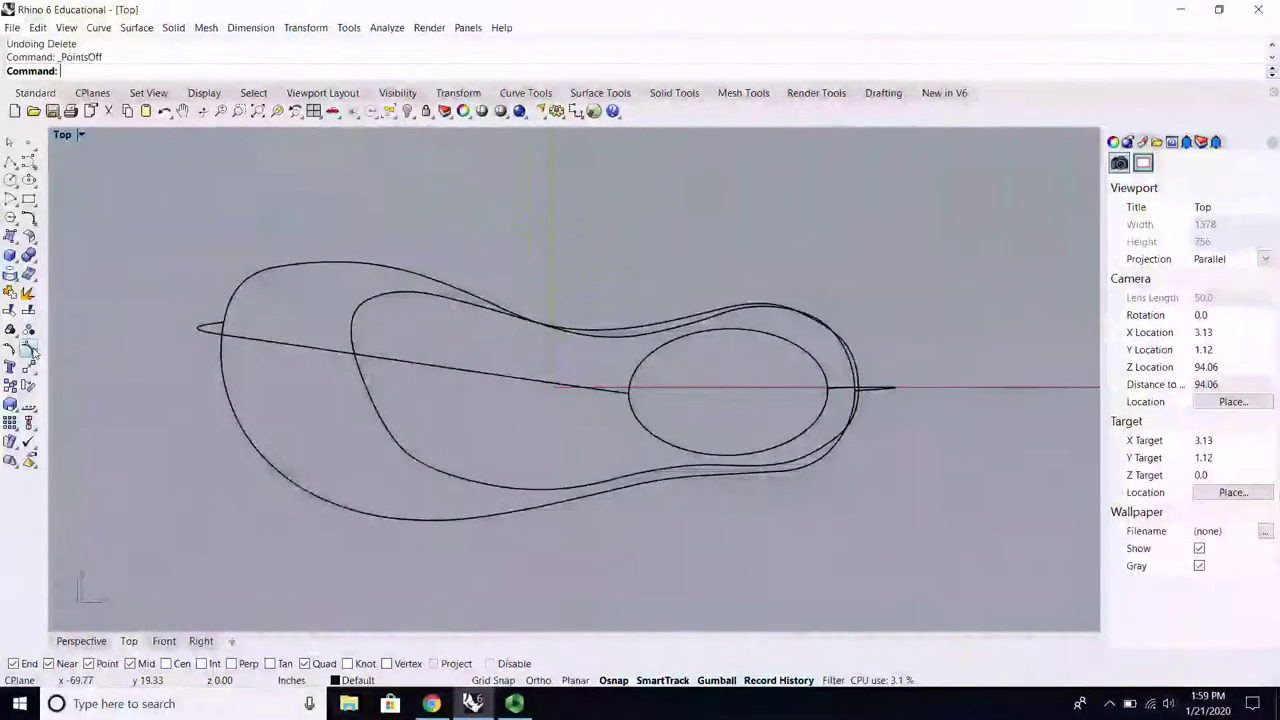
pyautogui.doubleClick(63, 136)
pyautogui.doubleClick(604, 137)
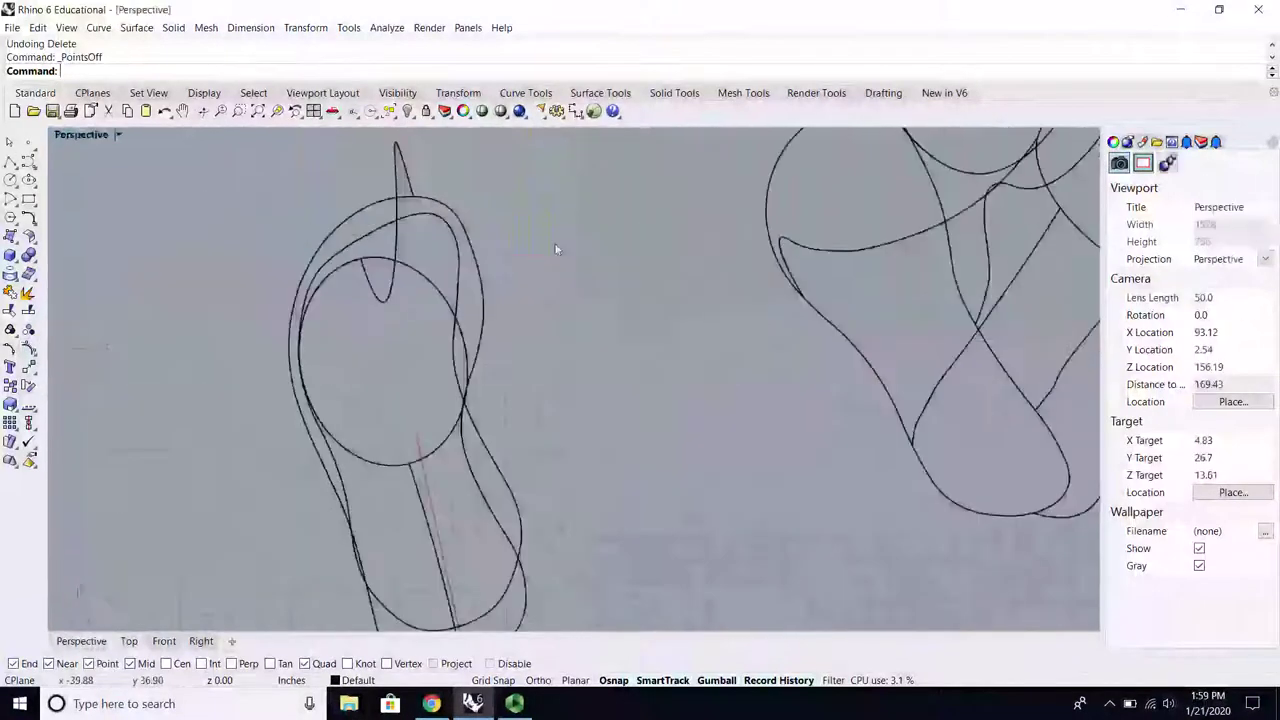
pyautogui.scroll(-6, 560, 250)
pyautogui.moveTo(569, 349); pyautogui.dragTo(658, 474, button='right')
pyautogui.scroll(4, 747, 400)
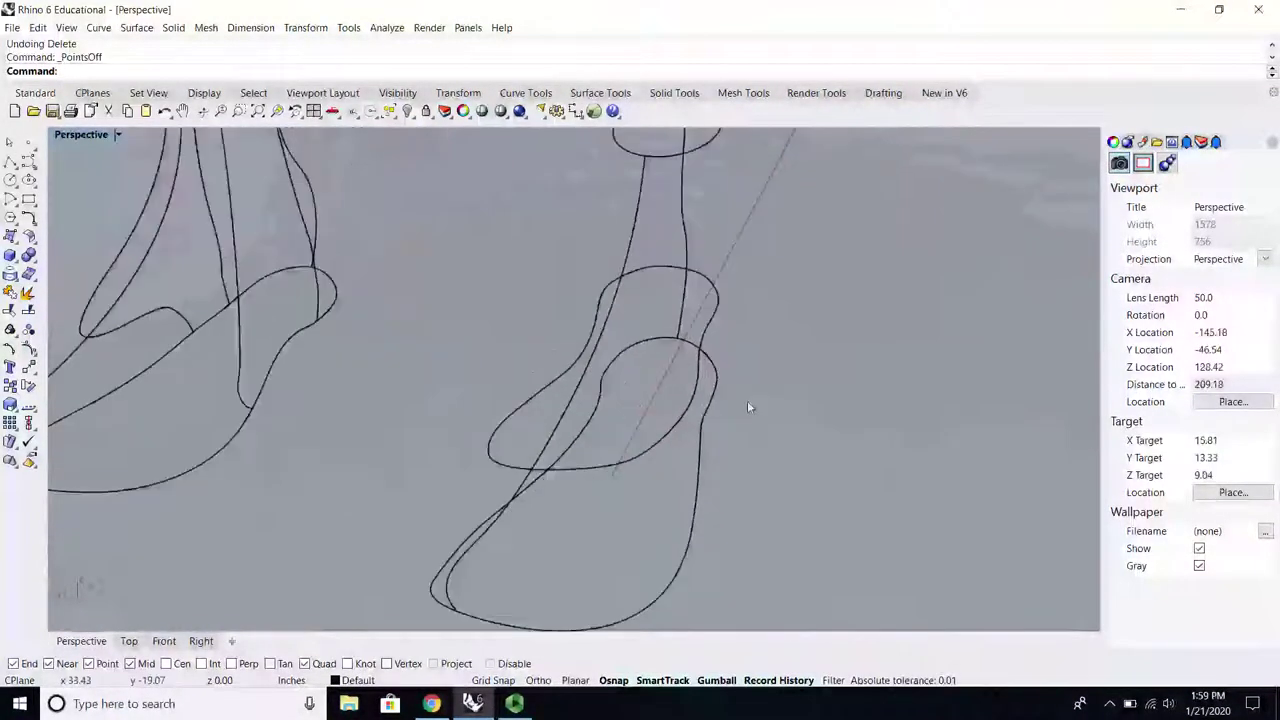
pyautogui.moveTo(747, 402); pyautogui.dragTo(700, 340, button='right')
# Step: Stretch the closed mid-height curve lengthwise with Scale 1-D from its toe end until it reaches the heel profile
pyautogui.click(696, 318)
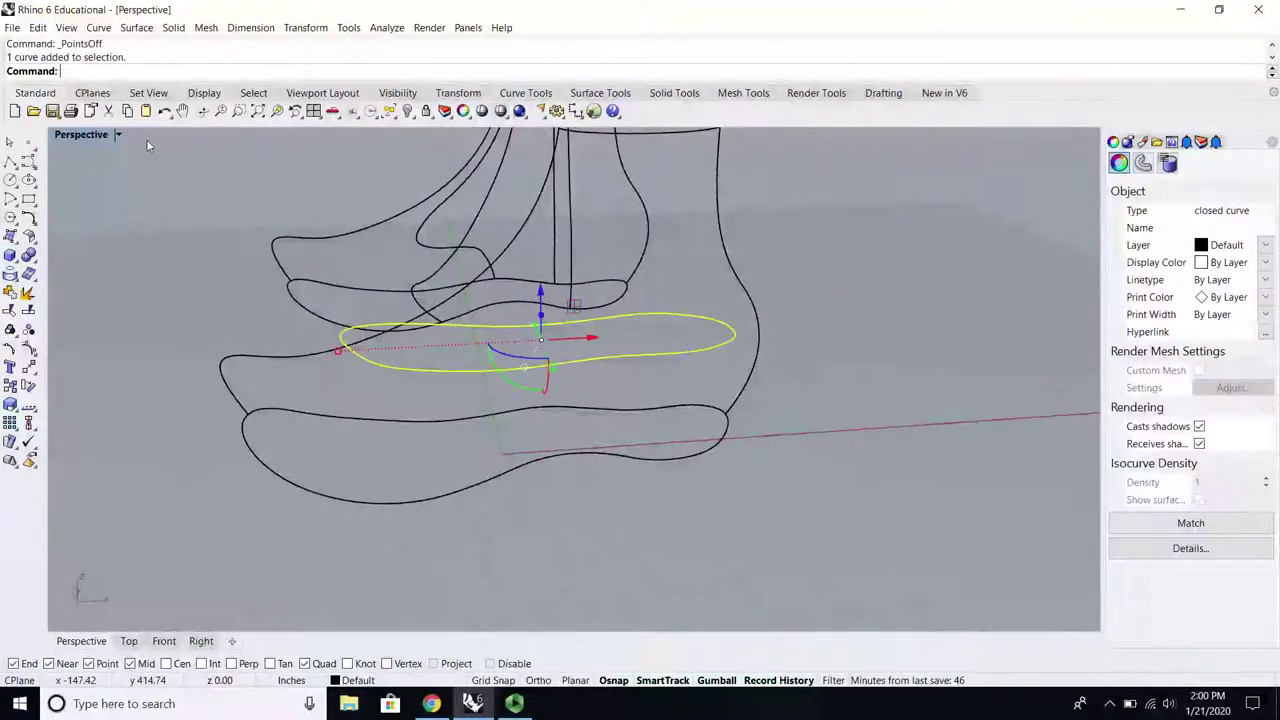
pyautogui.doubleClick(90, 137)
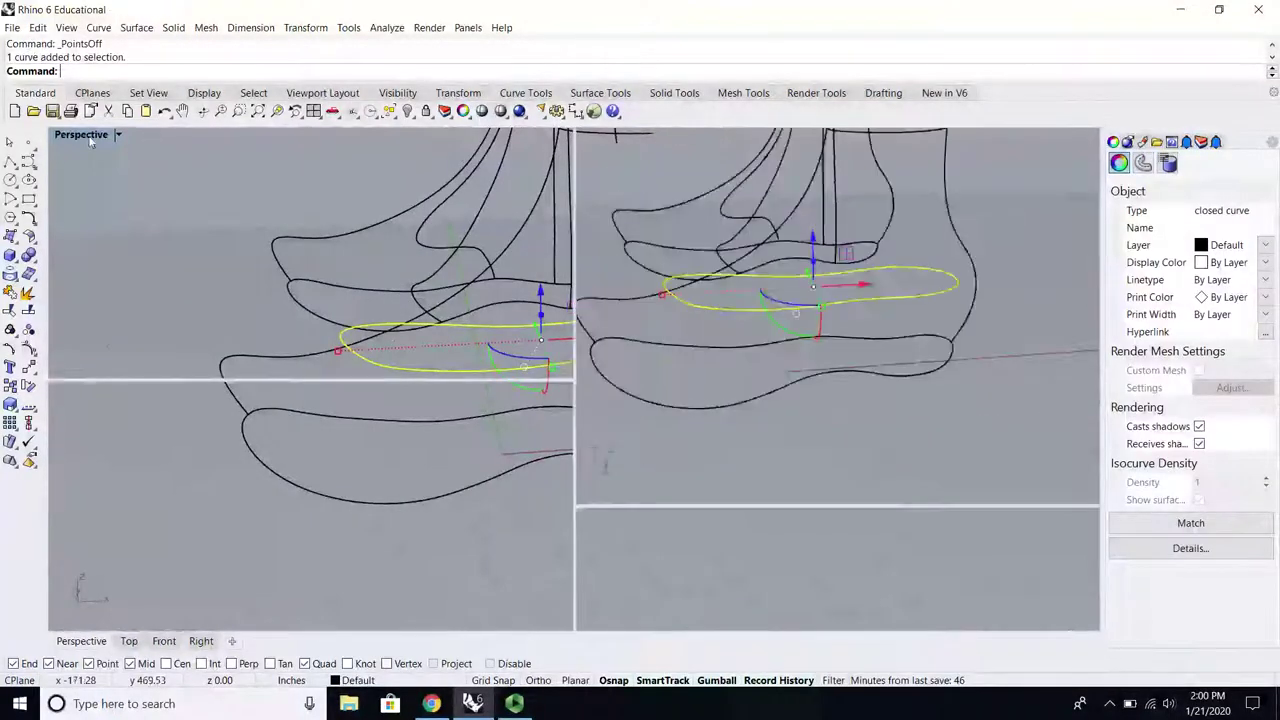
pyautogui.click(13, 404)
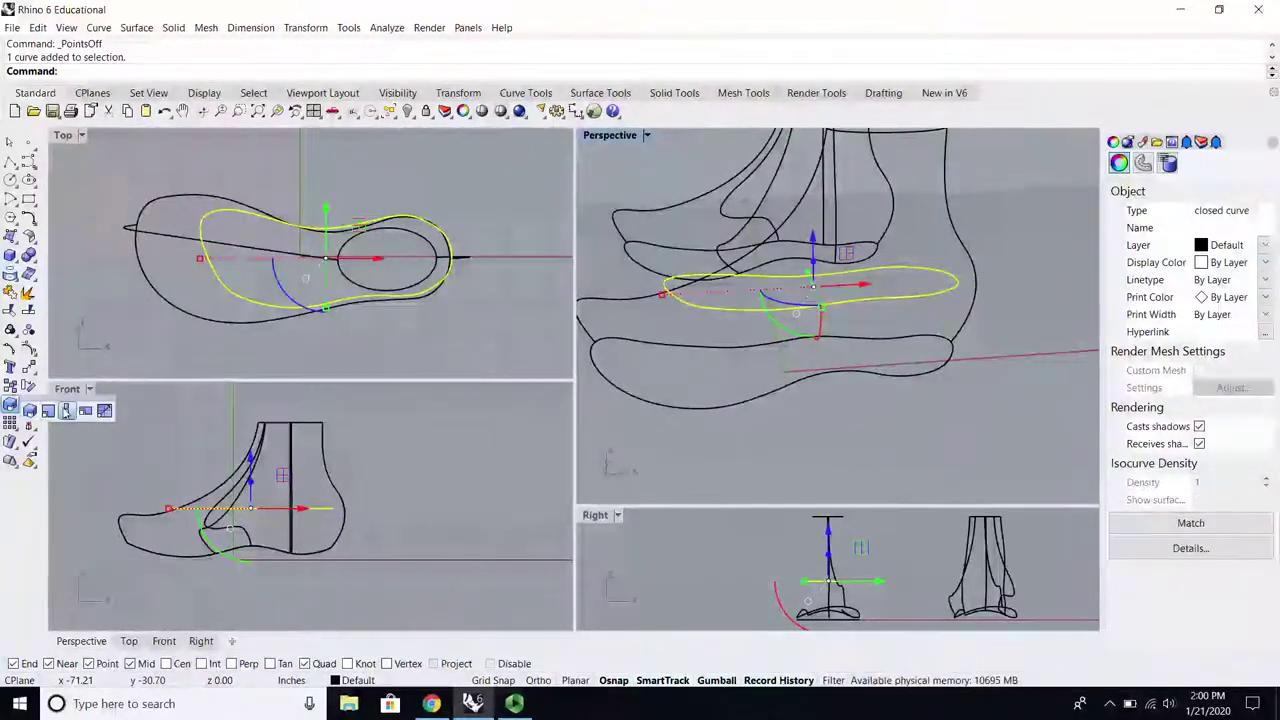
pyautogui.click(66, 411)
pyautogui.click(305, 27)
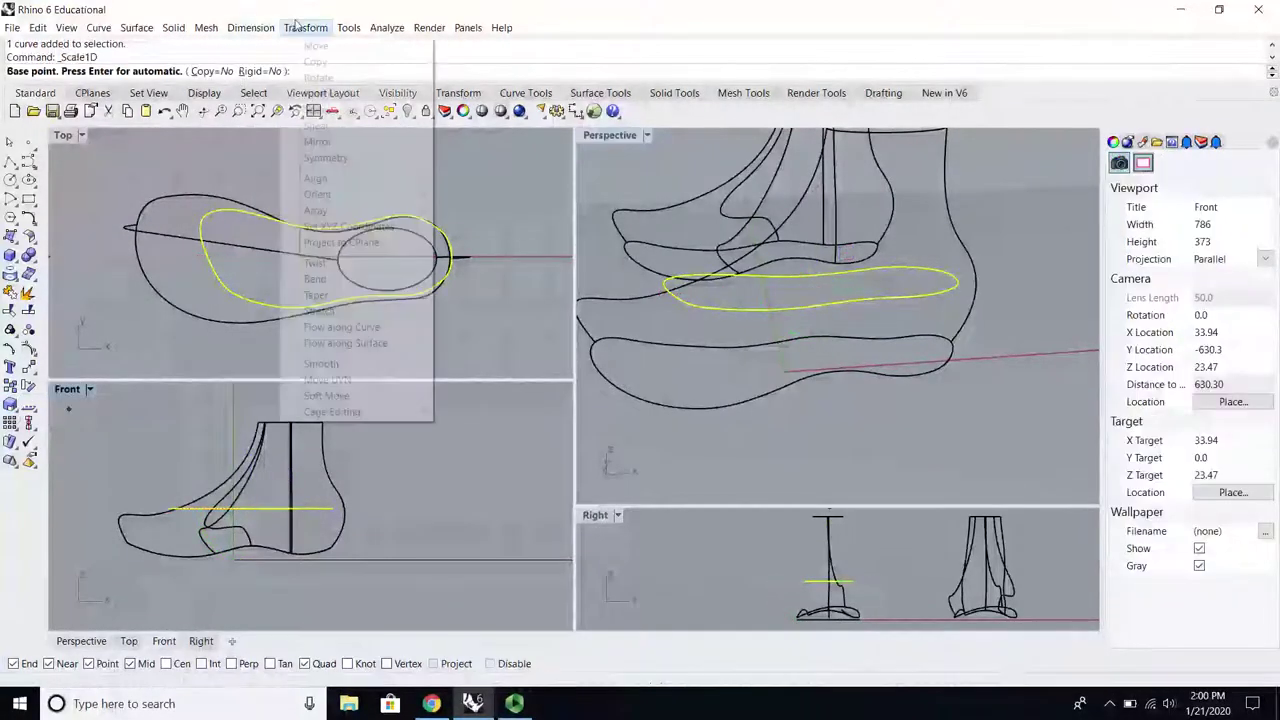
pyautogui.moveTo(388, 212)
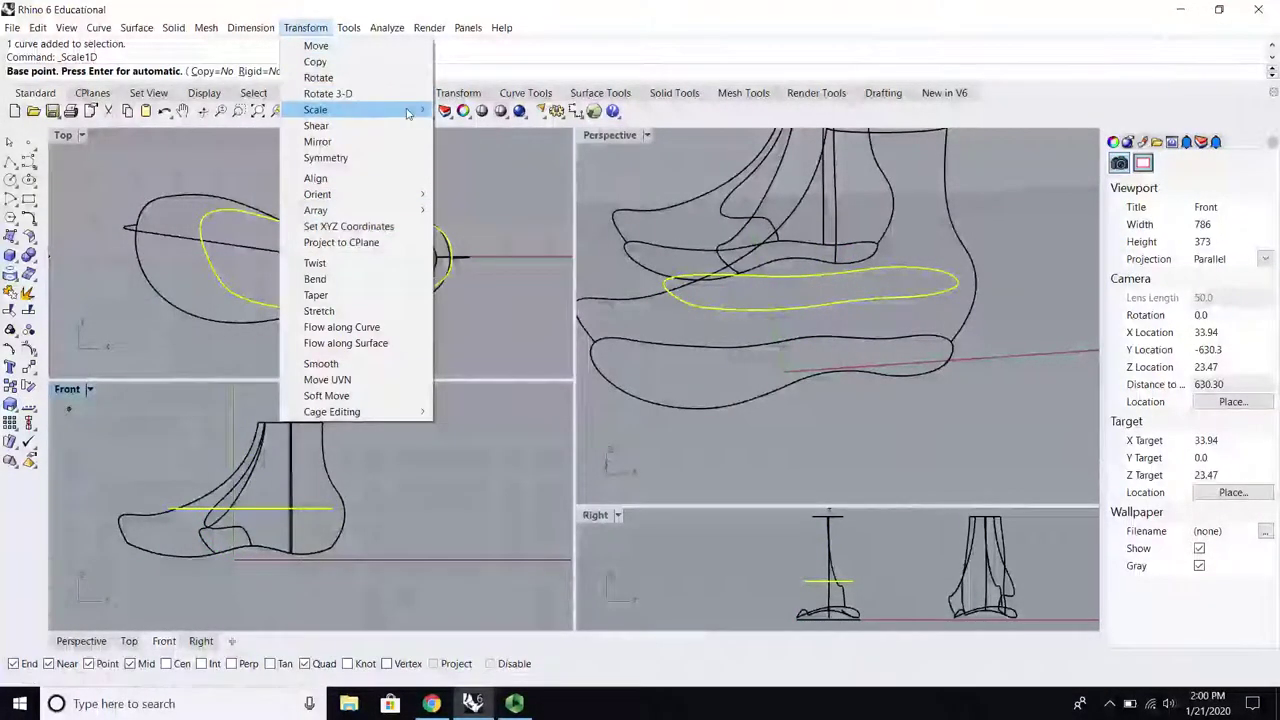
pyautogui.click(472, 140)
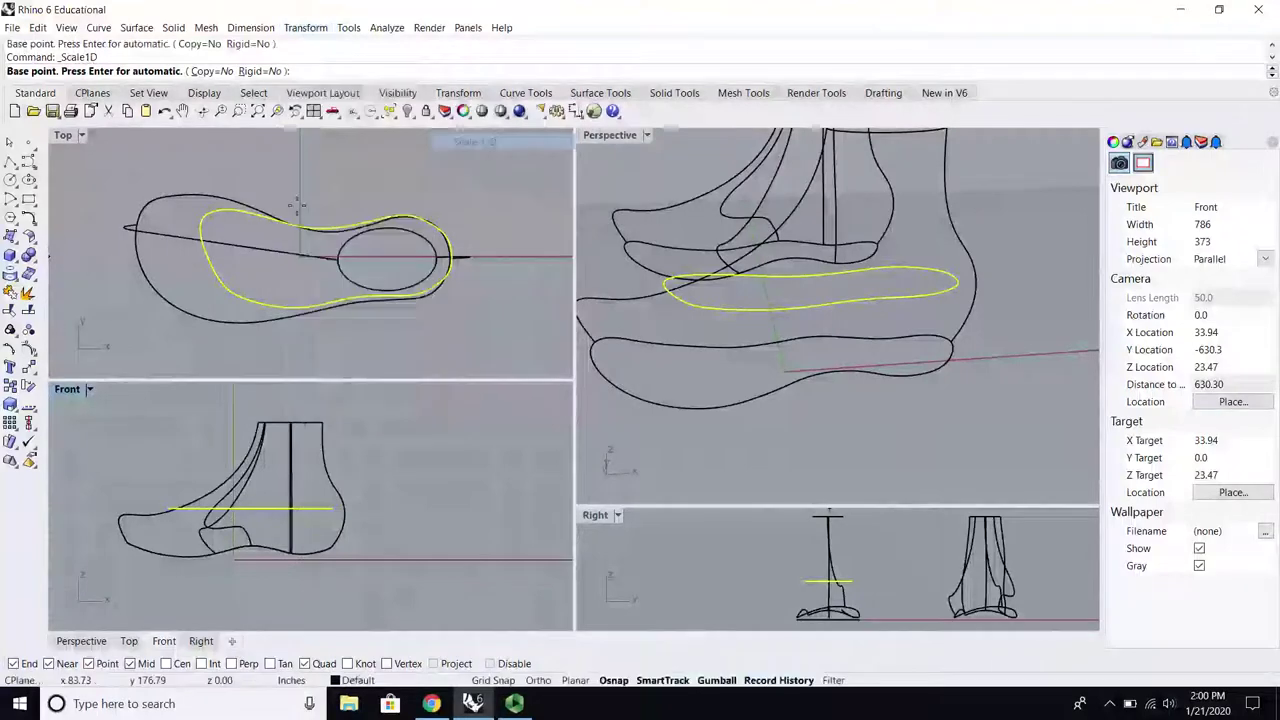
pyautogui.click(207, 218)
pyautogui.click(441, 188)
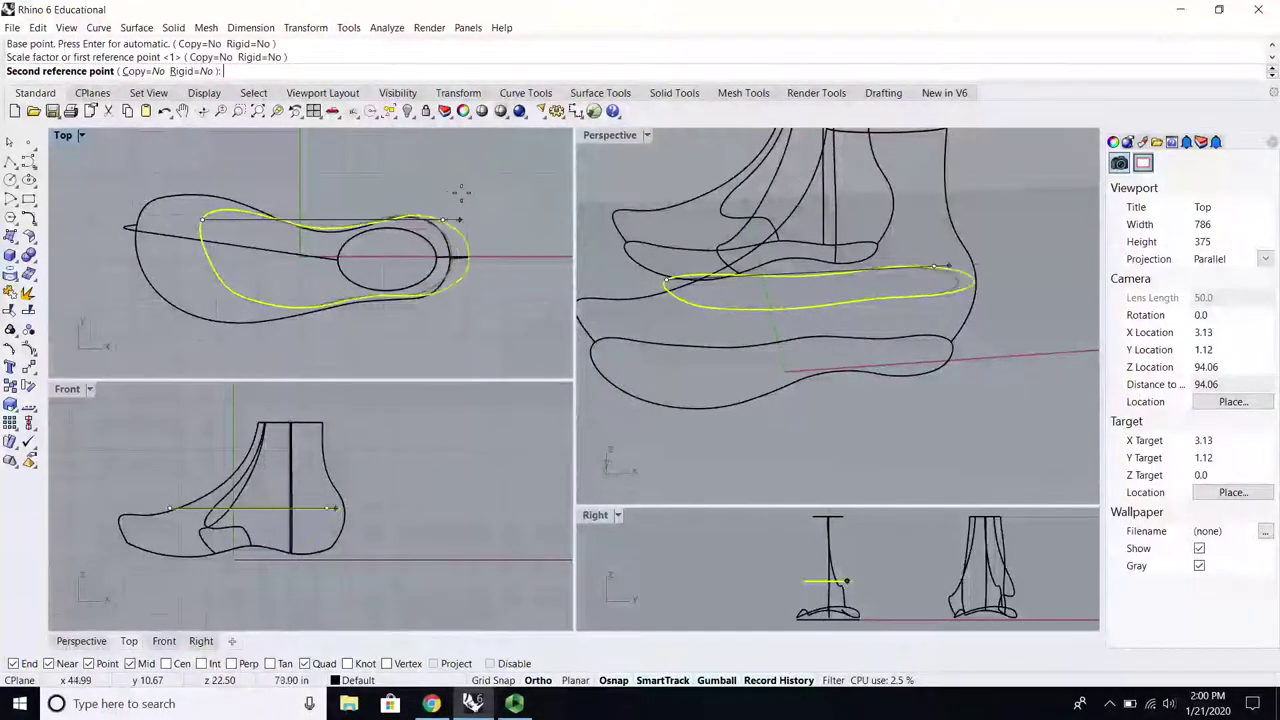
pyautogui.click(459, 191)
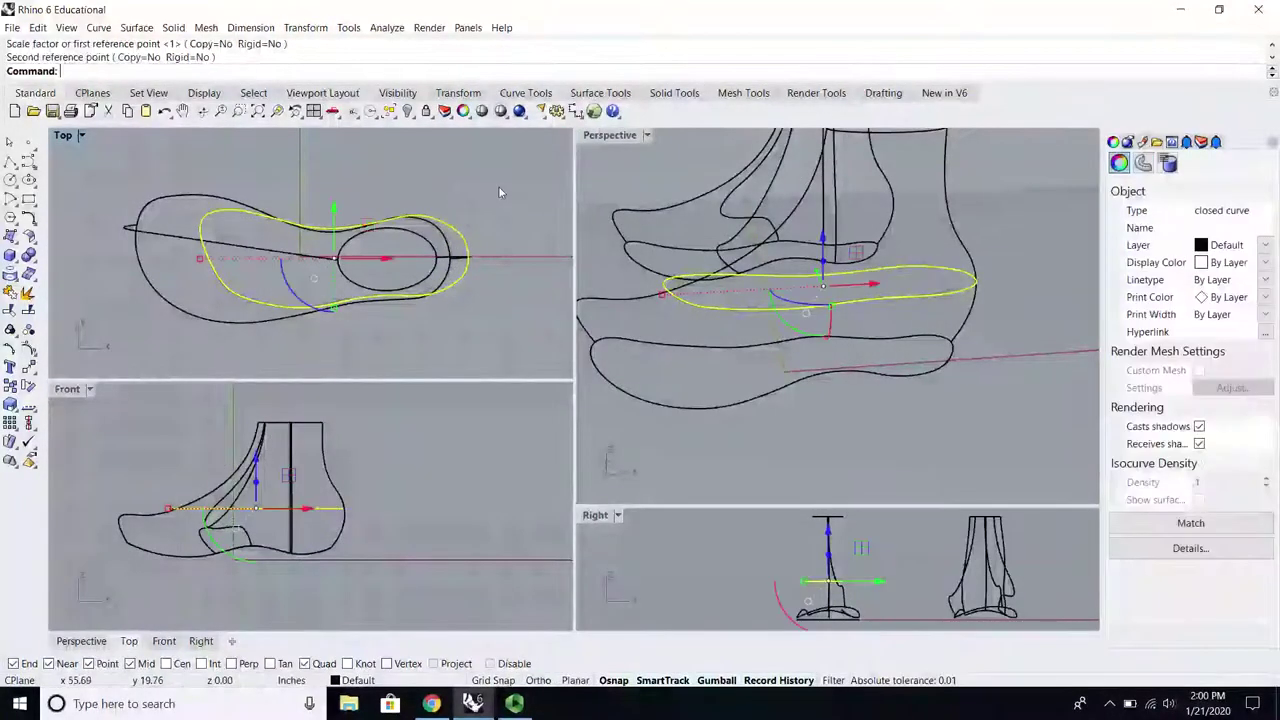
# Step: Show the foot curves in a maximized Perspective viewport, viewed so that both rails and profiles can be picked
pyautogui.doubleClick(609, 140)
pyautogui.click(814, 325)
pyautogui.moveTo(814, 325); pyautogui.dragTo(685, 396, button='right')
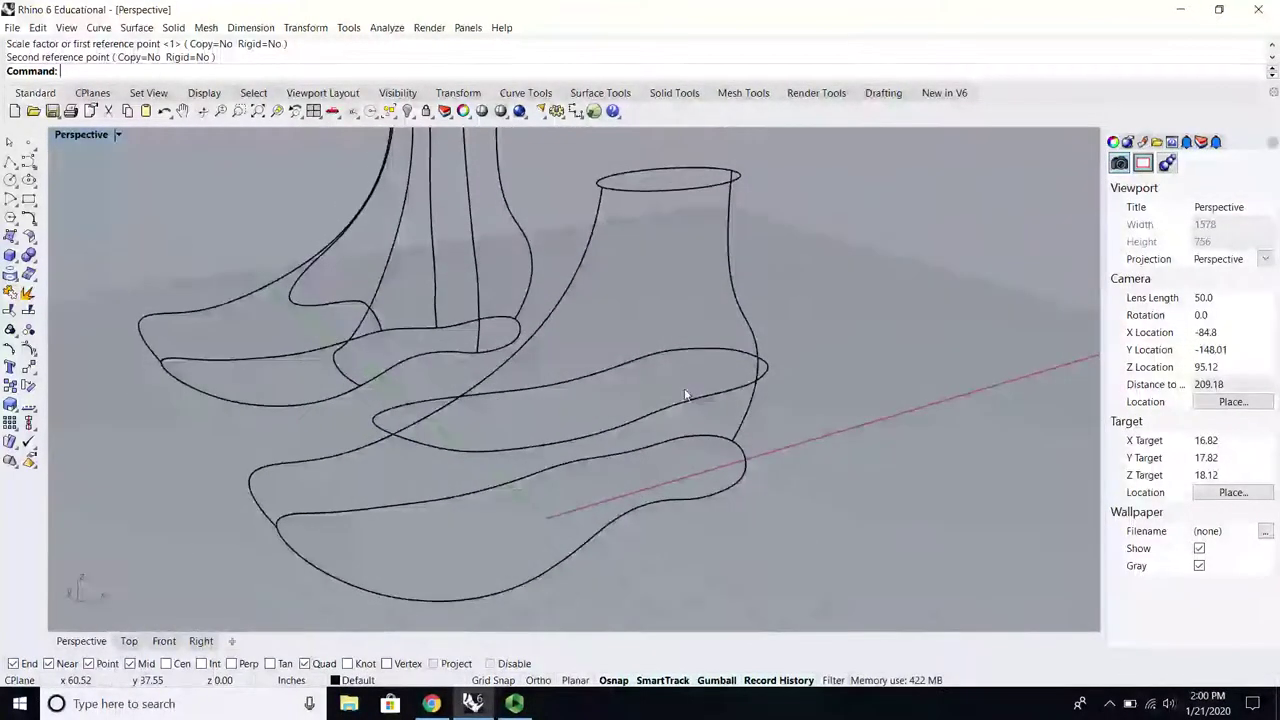
pyautogui.click(137, 28)
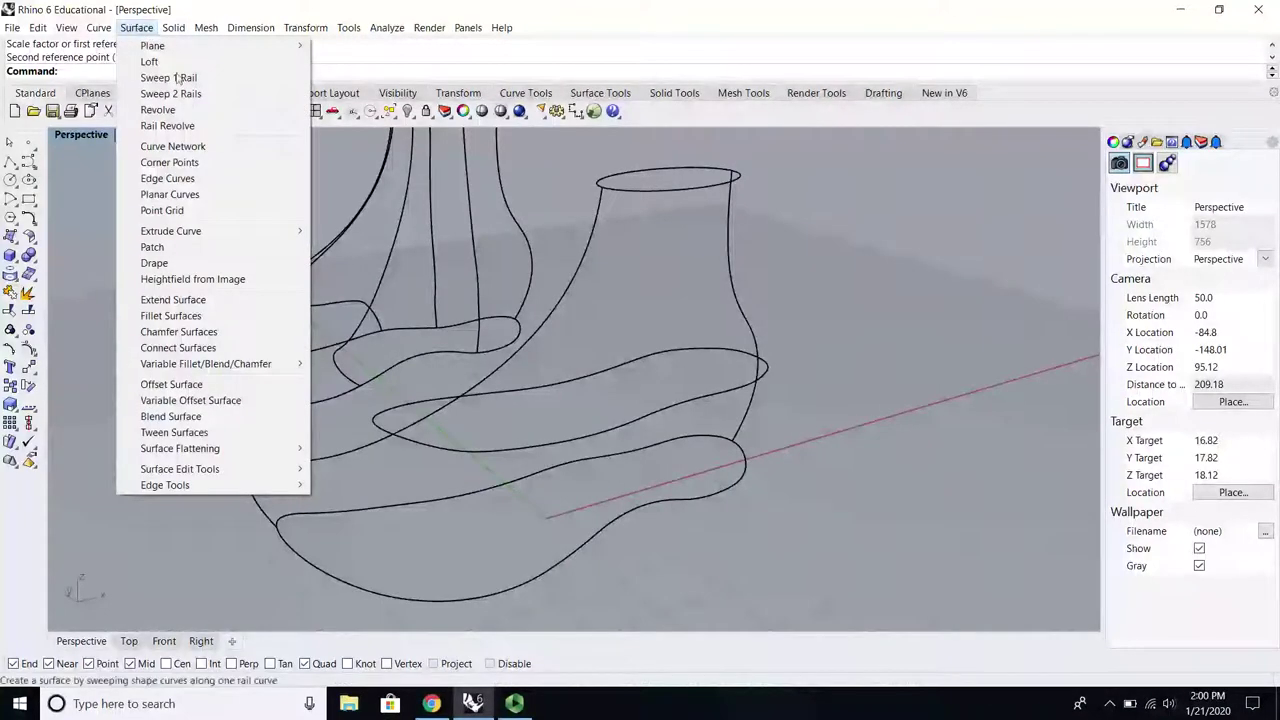
pyautogui.click(837, 306)
pyautogui.moveTo(750, 330); pyautogui.dragTo(670, 298, button='right')
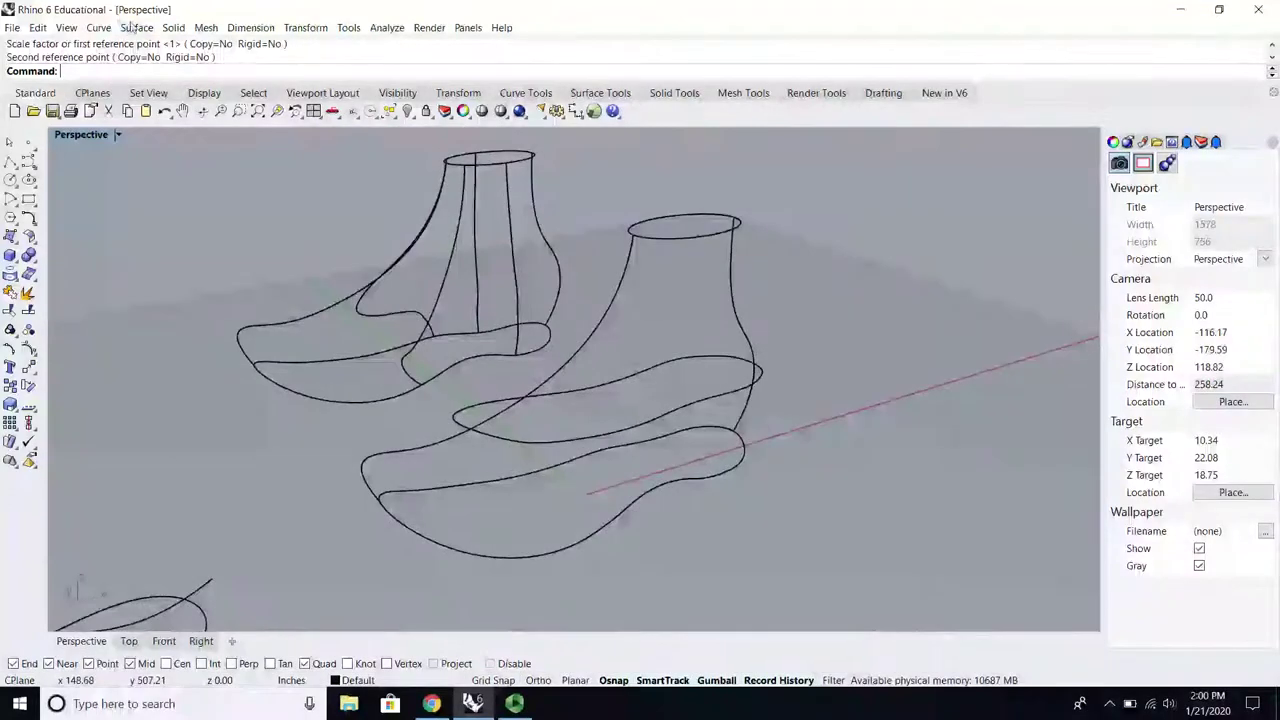
# Step: Try a two-rail sweep using the ankle ellipse and sole outline as rails, with the foot's profile curves as cross sections
pyautogui.click(137, 28)
pyautogui.click(184, 93)
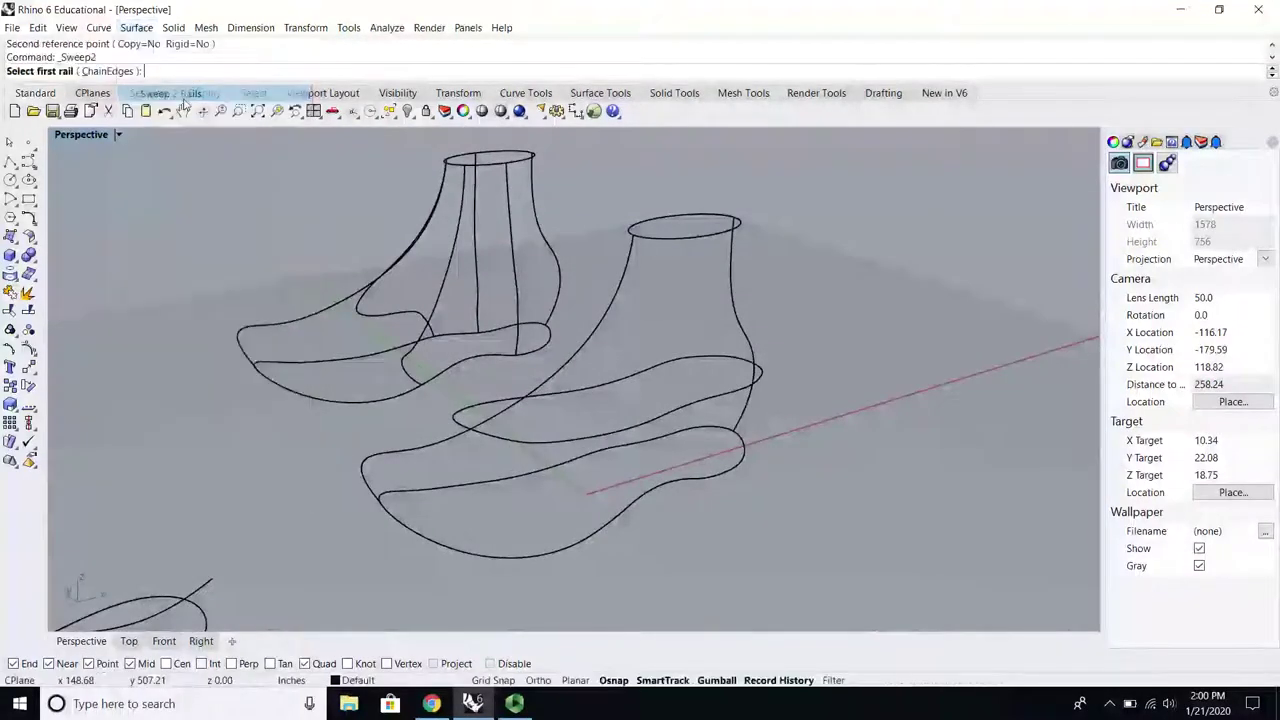
pyautogui.click(684, 240)
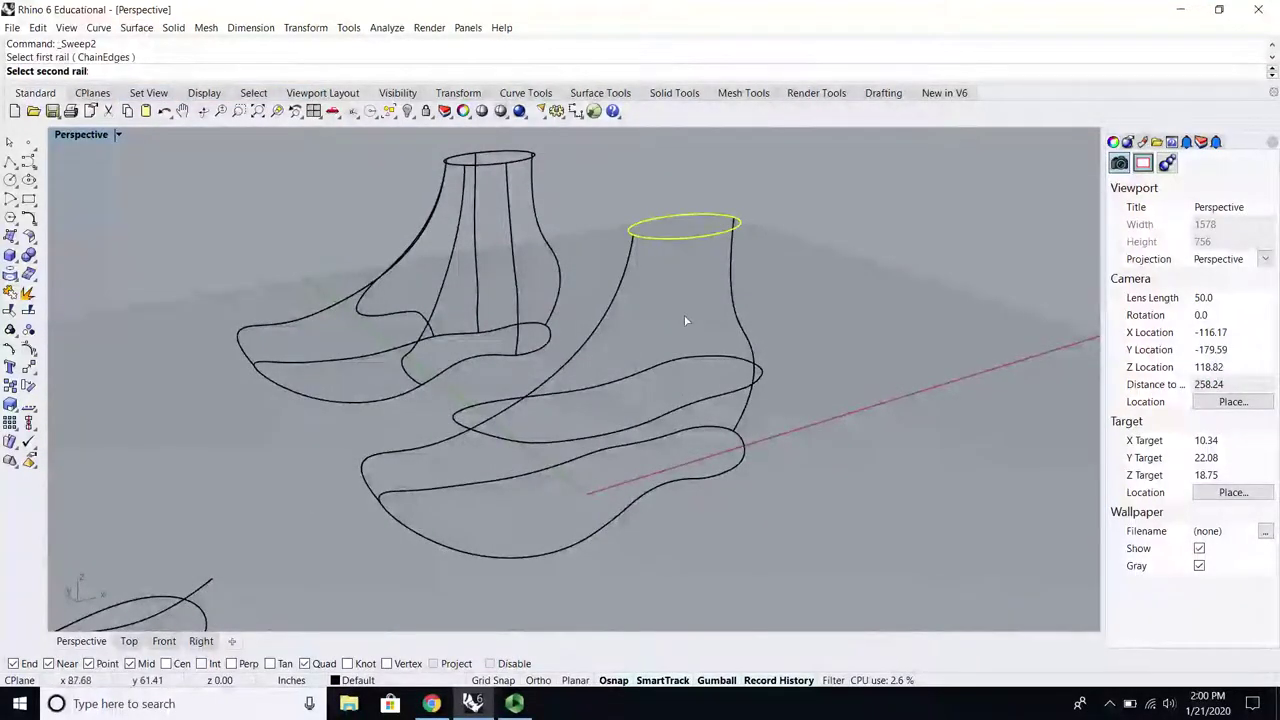
pyautogui.click(697, 479)
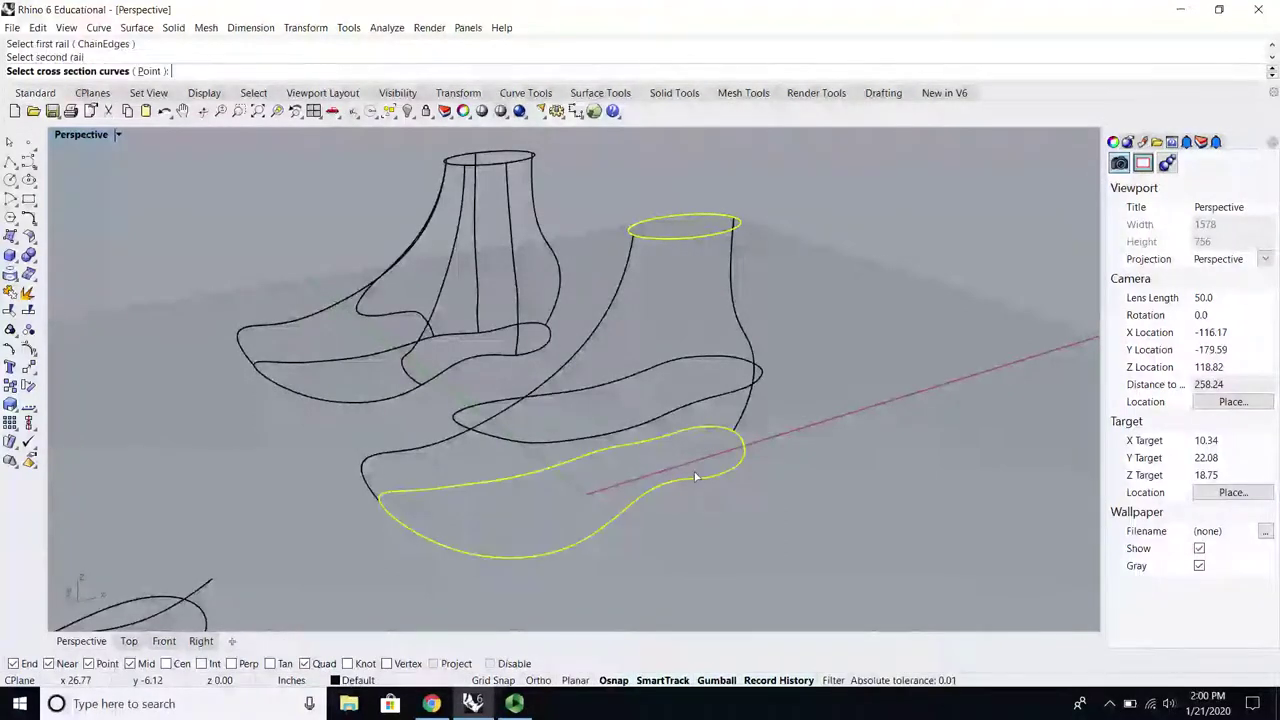
pyautogui.click(611, 309)
pyautogui.press('Return')
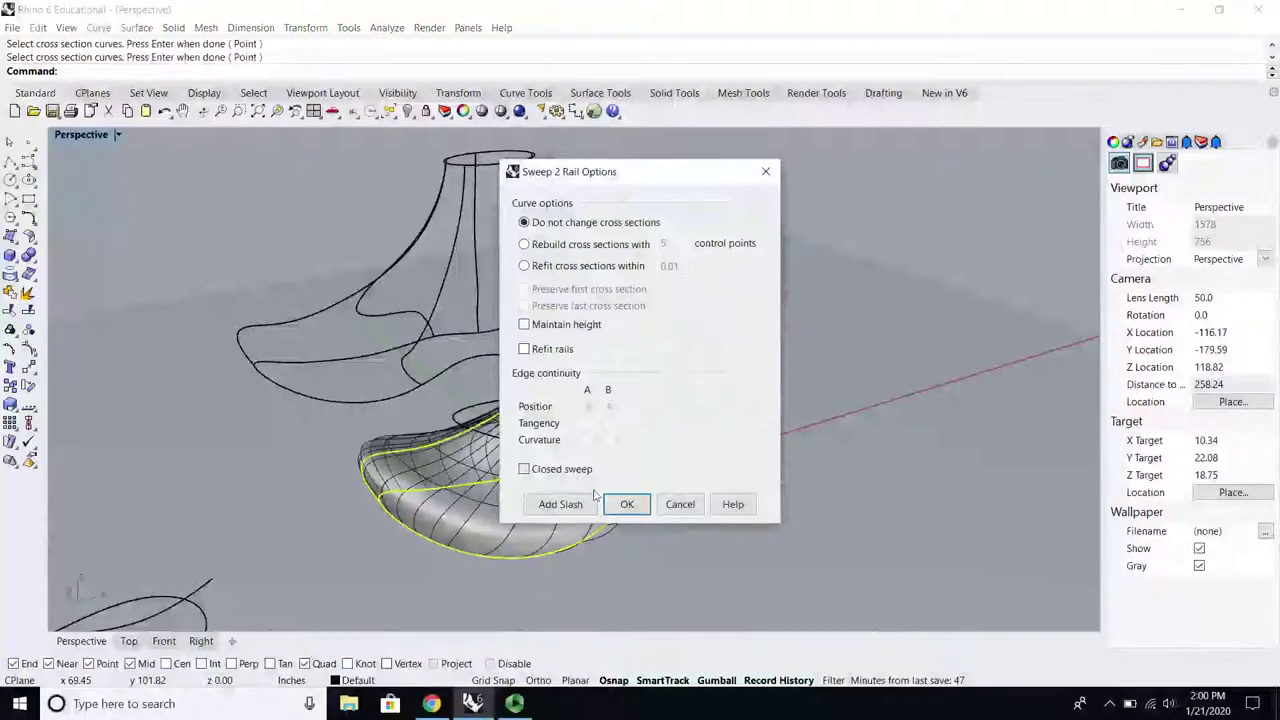
pyautogui.click(613, 502)
pyautogui.moveTo(557, 480); pyautogui.dragTo(765, 452, button='right')
pyautogui.moveTo(586, 465); pyautogui.dragTo(517, 478, button='right')
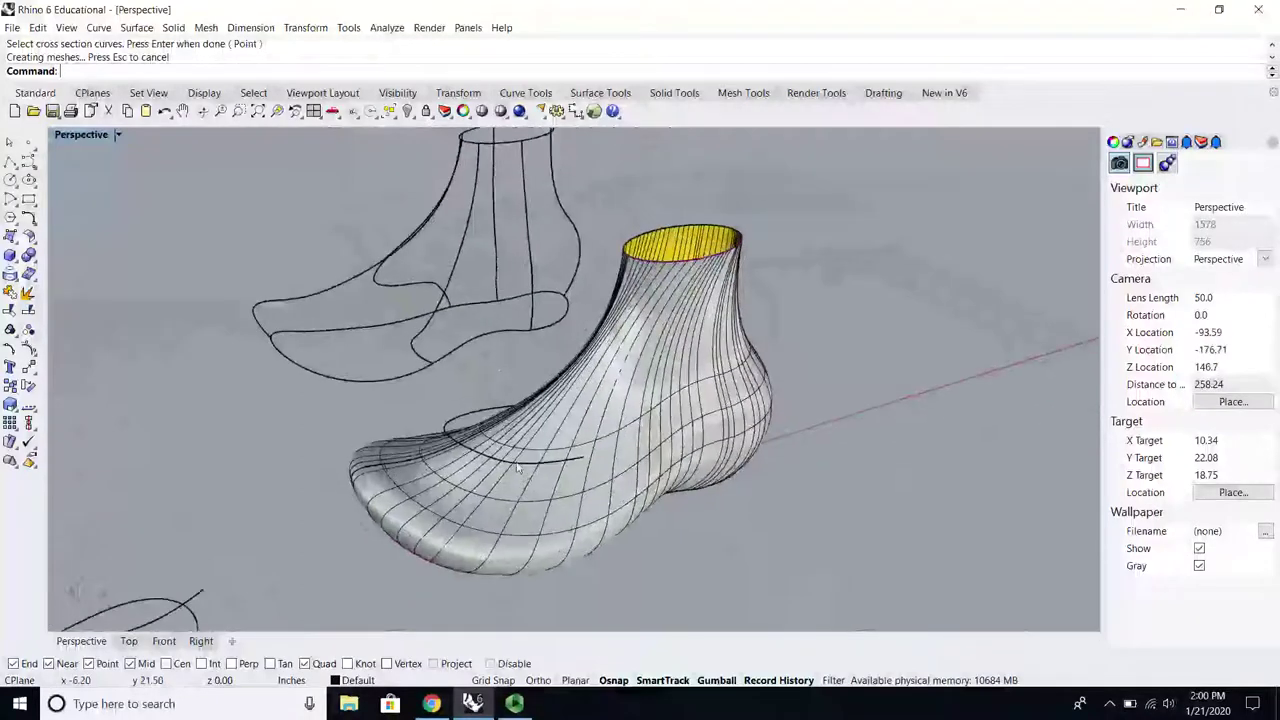
# Step: Compare the swept foot surface with the mid-height curve, then delete the surface
pyautogui.click(522, 463)
pyautogui.click(560, 503)
pyautogui.scroll(-4, 546, 455)
pyautogui.scroll(2, 444, 292)
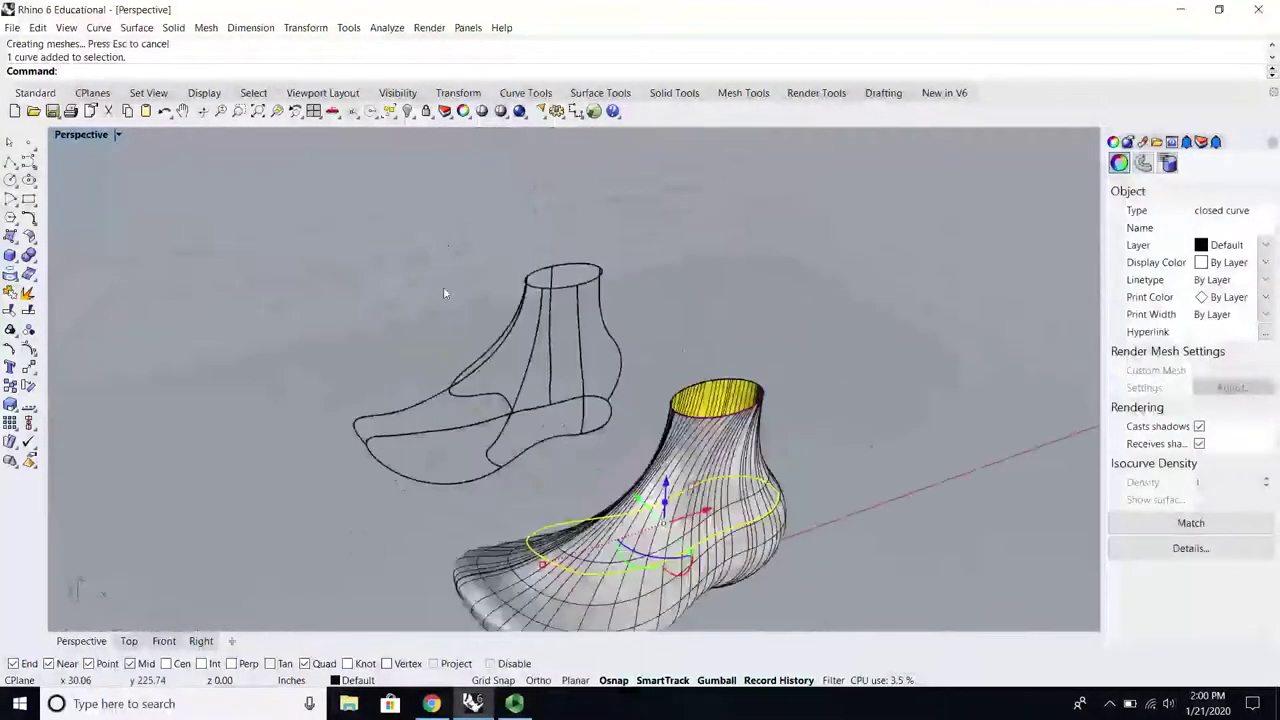
pyautogui.moveTo(445, 296); pyautogui.dragTo(478, 330, button='right')
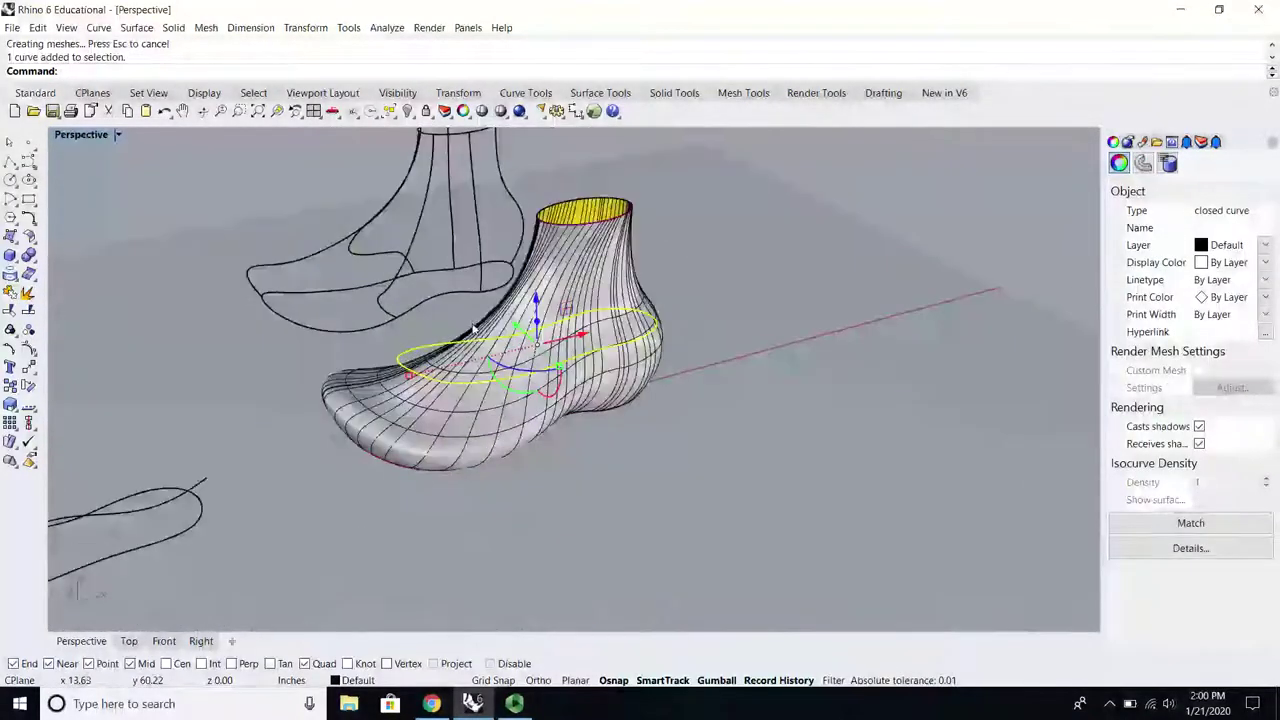
pyautogui.click(726, 389)
pyautogui.scroll(-2, 646, 391)
pyautogui.scroll(4, 537, 226)
pyautogui.click(638, 352)
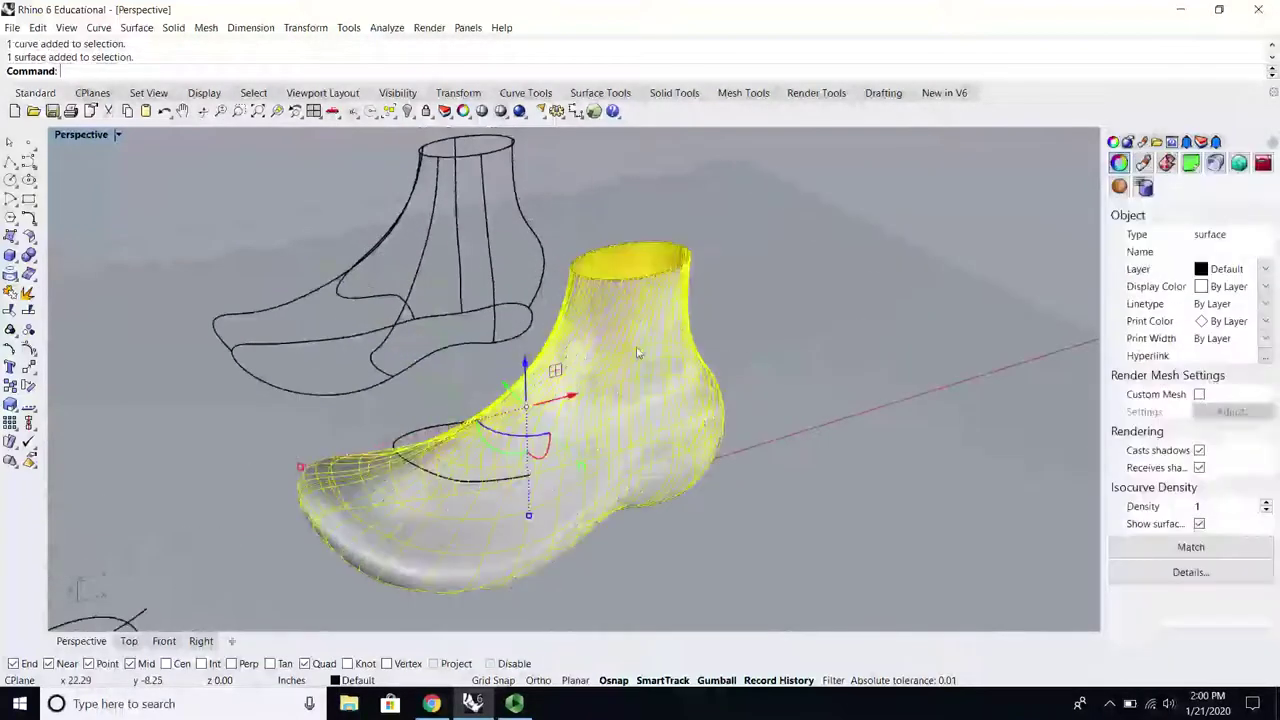
pyautogui.press('Delete')
pyautogui.moveTo(629, 374); pyautogui.dragTo(585, 360, button='right')
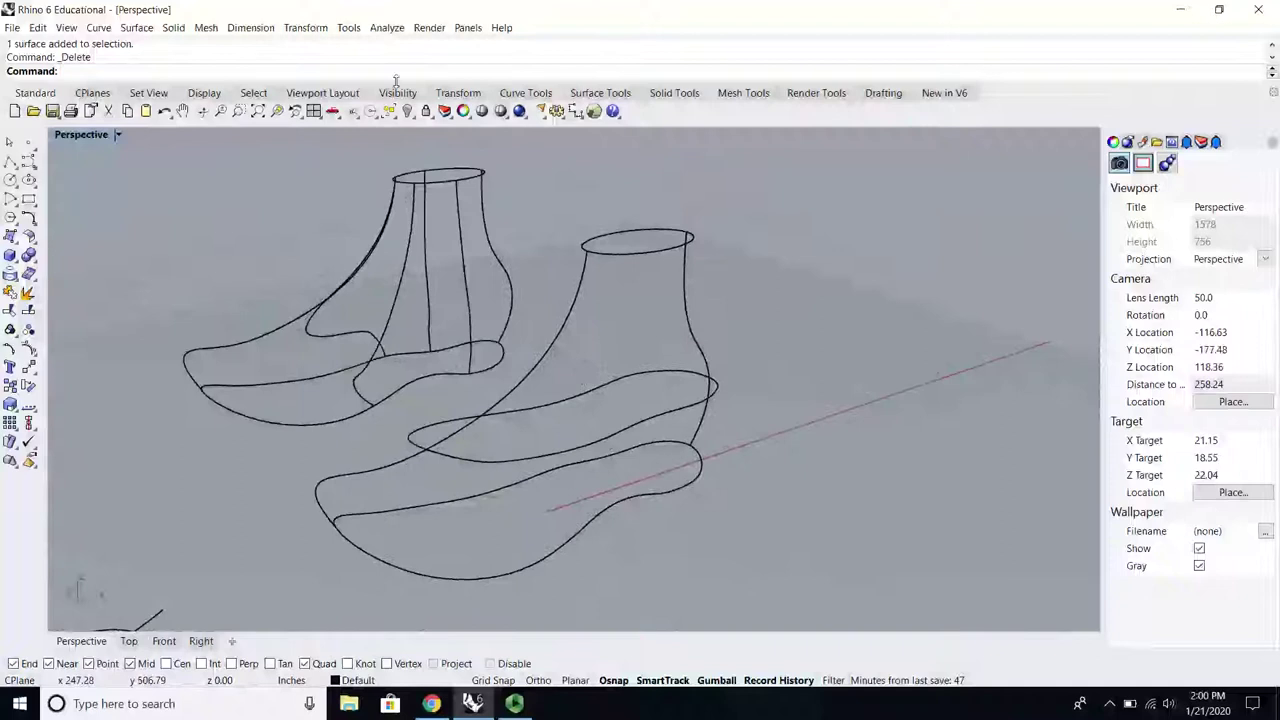
pyautogui.click(136, 27)
pyautogui.click(170, 93)
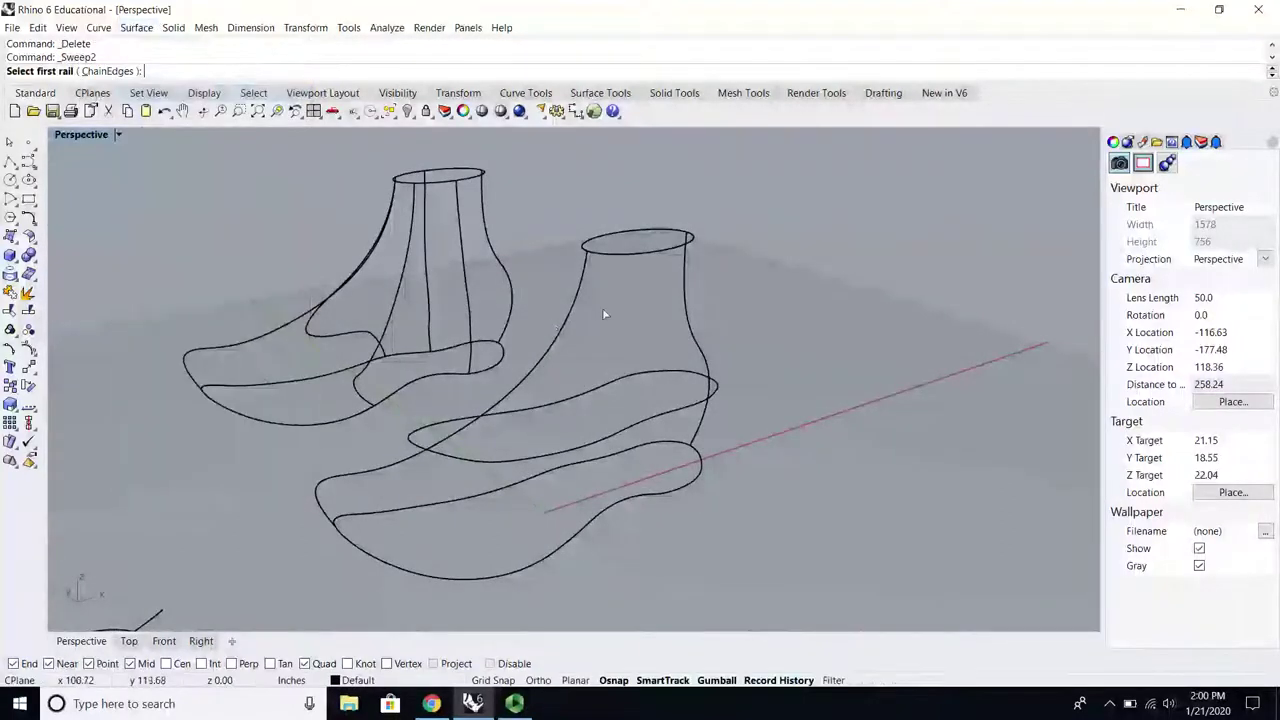
pyautogui.click(541, 330)
pyautogui.click(712, 296)
pyautogui.press('Escape')
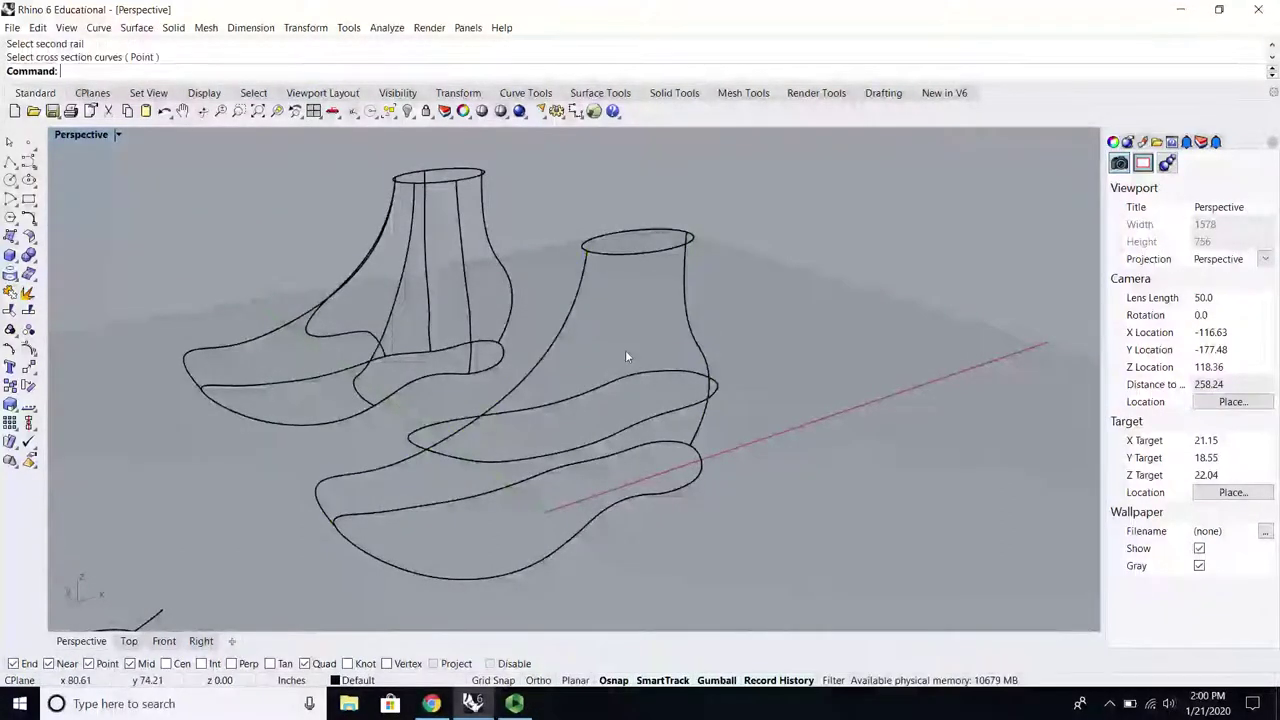
# Step: Set up a two-rail sweep with the front and heel profiles as rails and the ankle, mid-height and sole curves as cross sections
pyautogui.rightClick(625, 356)
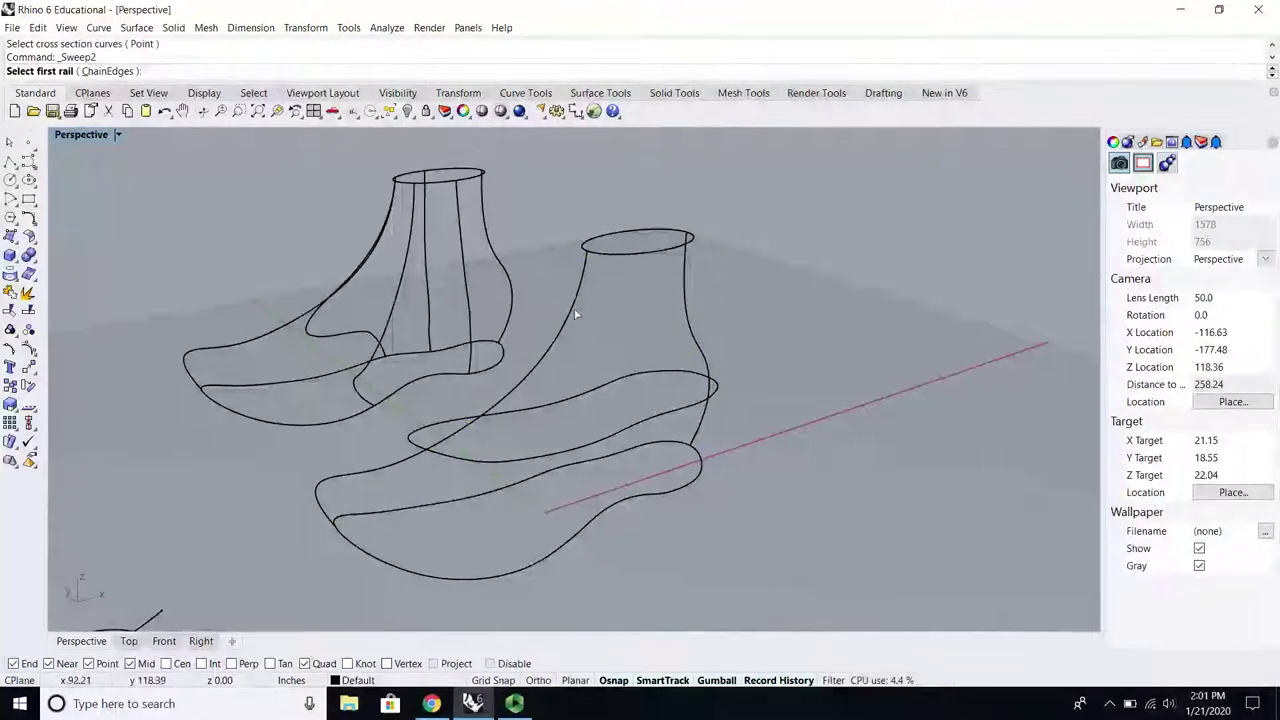
pyautogui.click(576, 290)
pyautogui.click(696, 328)
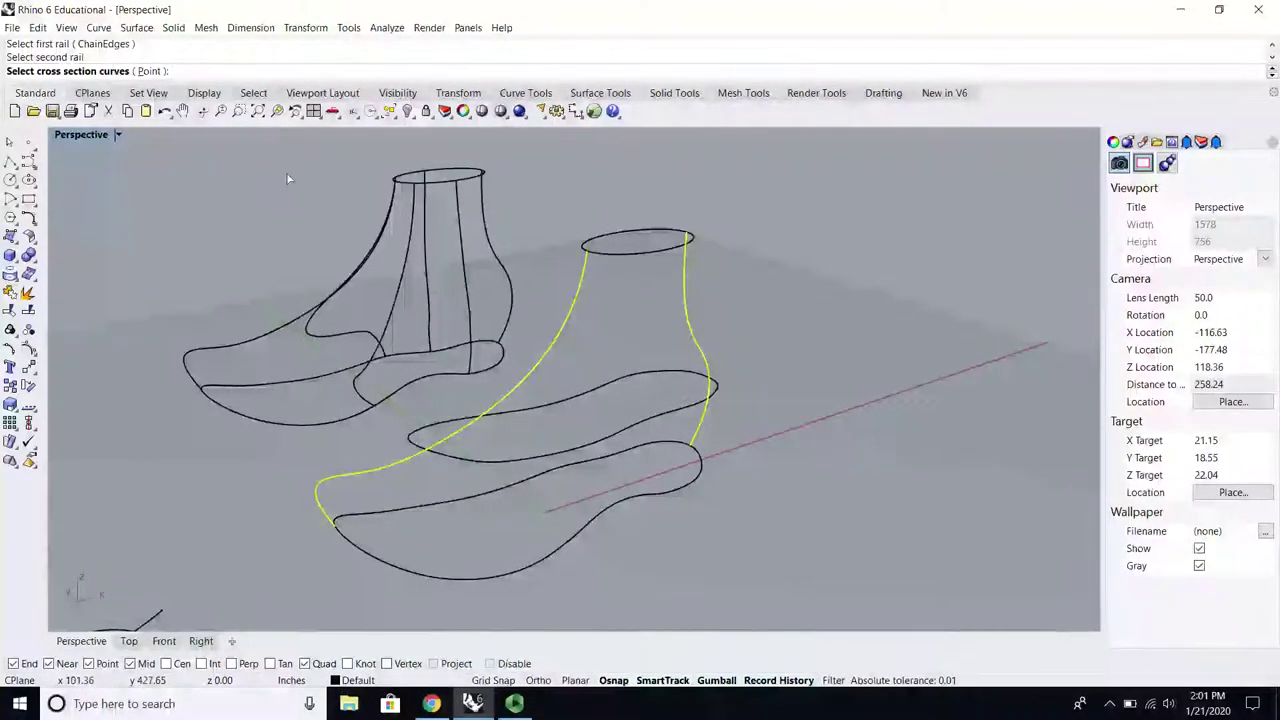
pyautogui.click(621, 440)
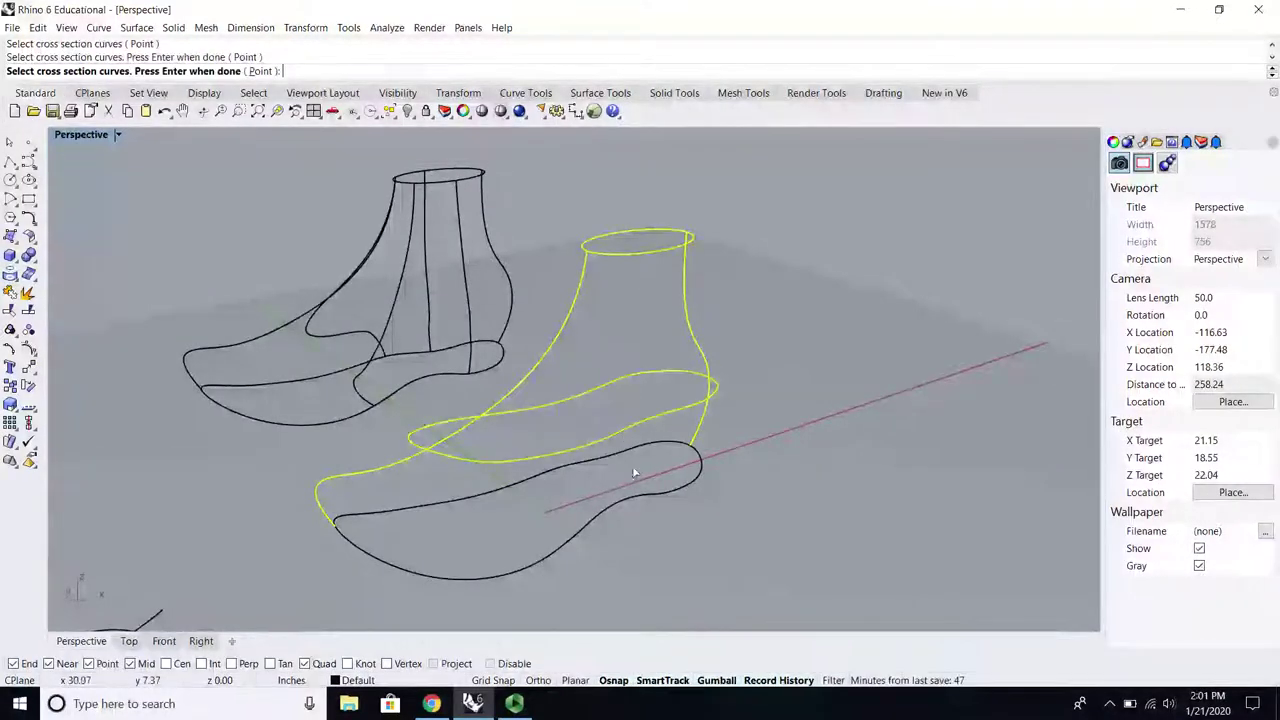
pyautogui.click(632, 452)
pyautogui.rightClick(630, 455)
# Step: Align the seam points of all three cross sections at the heel profile and create the sweep without changing the cross sections
pyautogui.moveTo(545, 408); pyautogui.dragTo(640, 454, button='right')
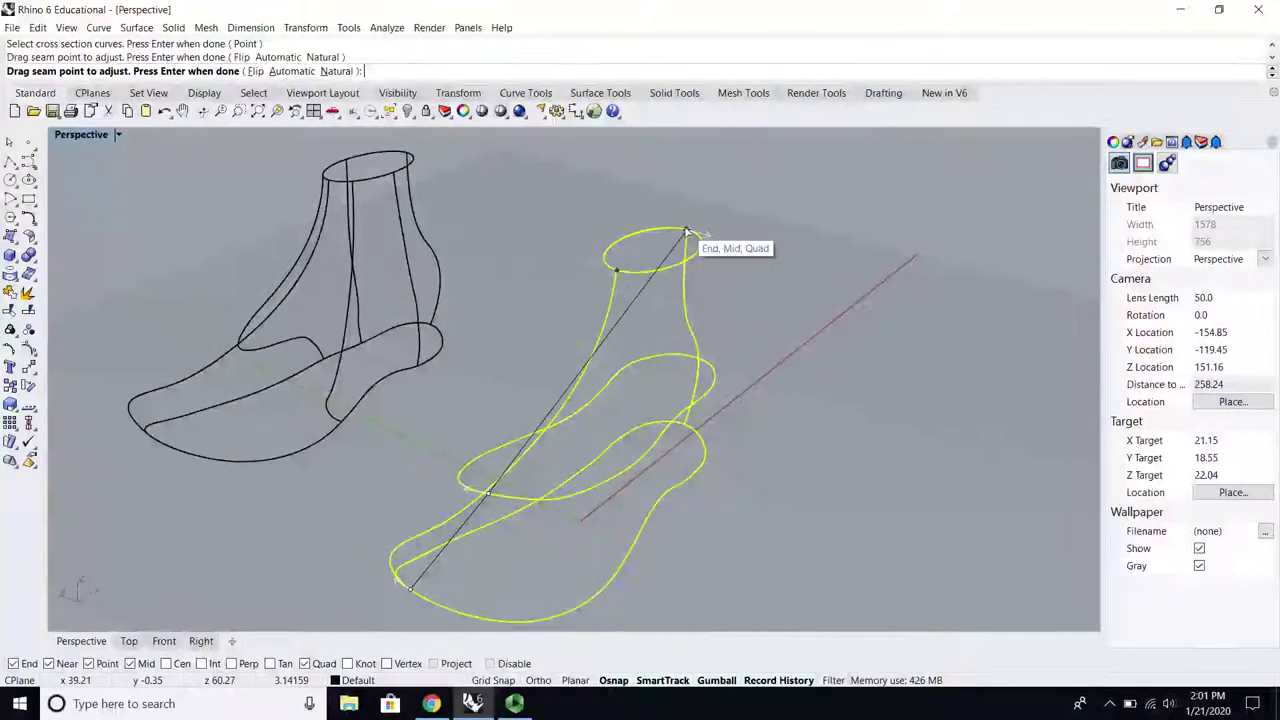
pyautogui.moveTo(488, 493); pyautogui.dragTo(697, 362)
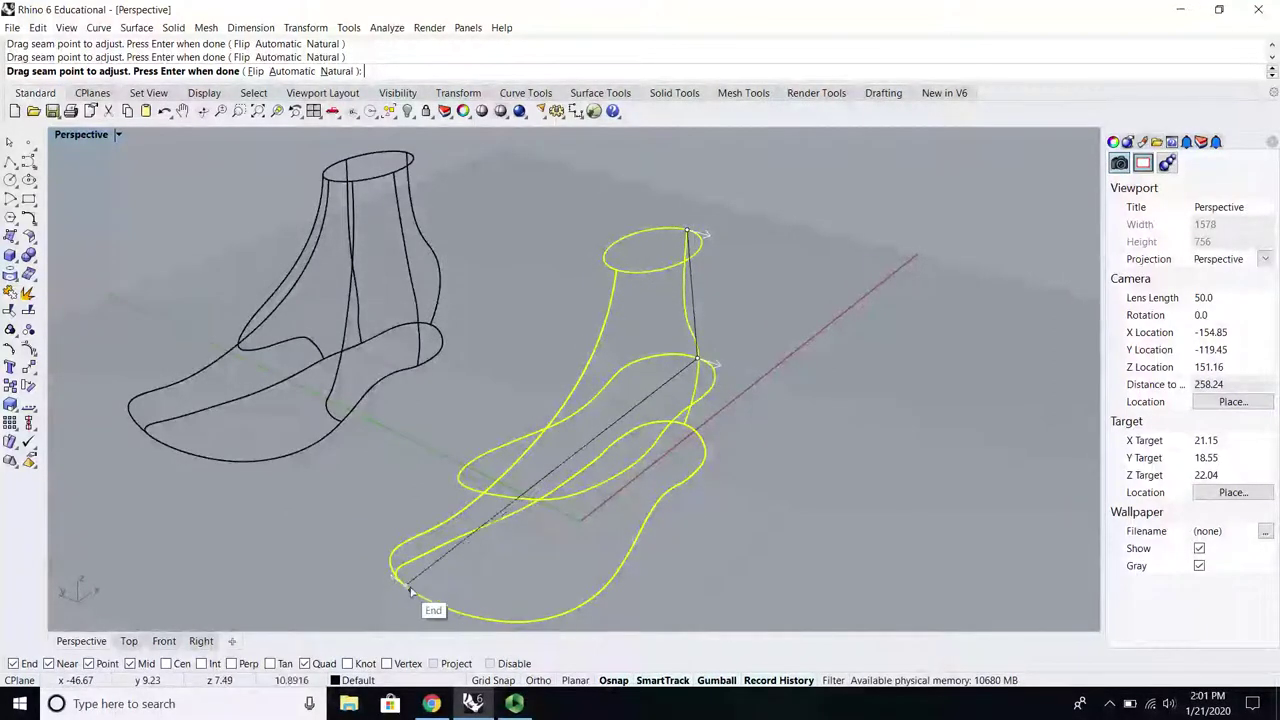
pyautogui.moveTo(700, 434); pyautogui.dragTo(687, 428)
pyautogui.press('Return')
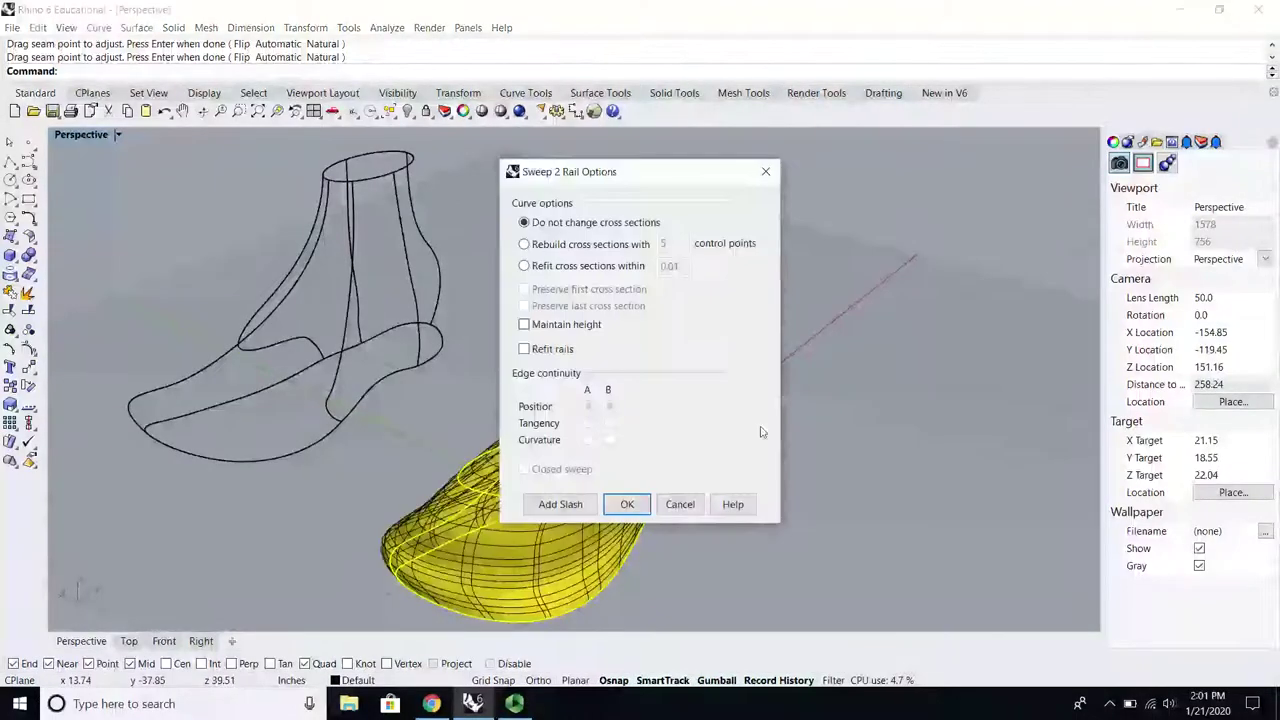
pyautogui.click(626, 504)
# Step: Select the mid-height curve on the swept foot surface and turn on its control points
pyautogui.moveTo(630, 500); pyautogui.dragTo(707, 458, button='right')
pyautogui.scroll(6, 710, 450)
pyautogui.moveTo(724, 400); pyautogui.dragTo(617, 480, button='right')
pyautogui.click(612, 499)
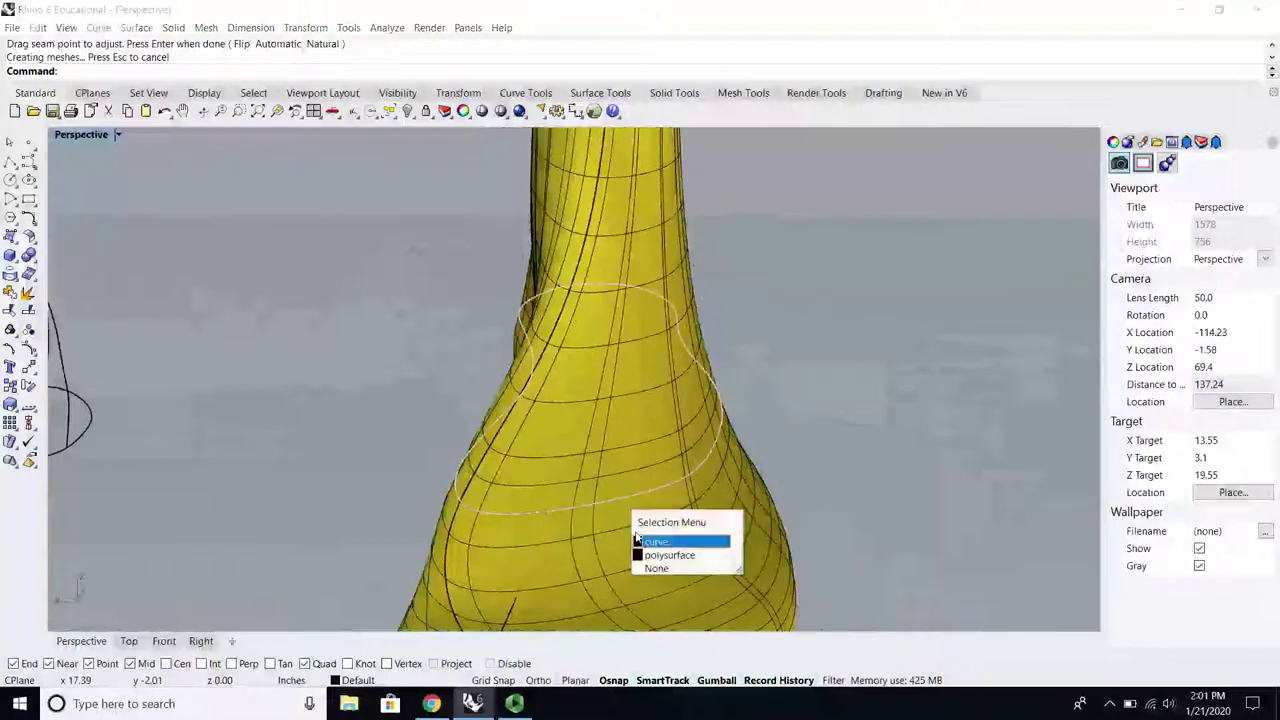
pyautogui.click(636, 538)
pyautogui.moveTo(636, 535); pyautogui.dragTo(474, 440, button='right')
pyautogui.press('F10')
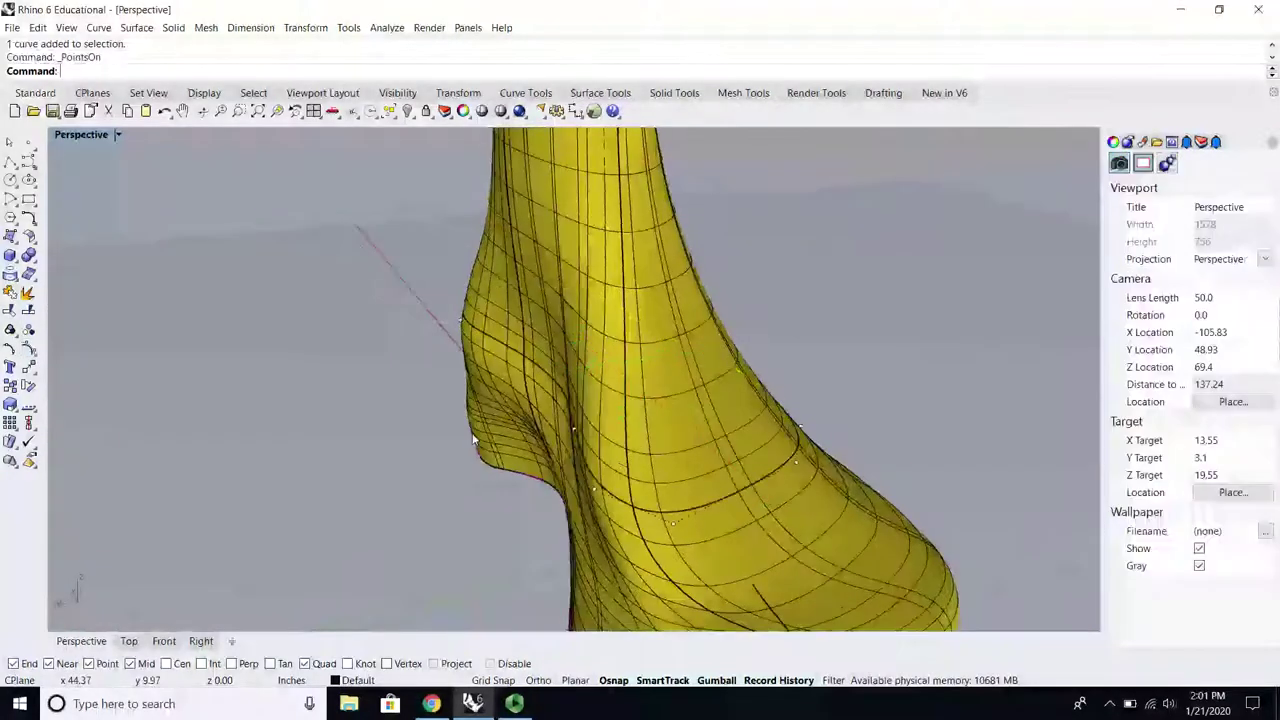
# Step: Move the mid-height curve's control point on the arch side slightly inward to reshape the swept surface
pyautogui.click(596, 490)
pyautogui.moveTo(596, 491); pyautogui.dragTo(572, 492, button='right')
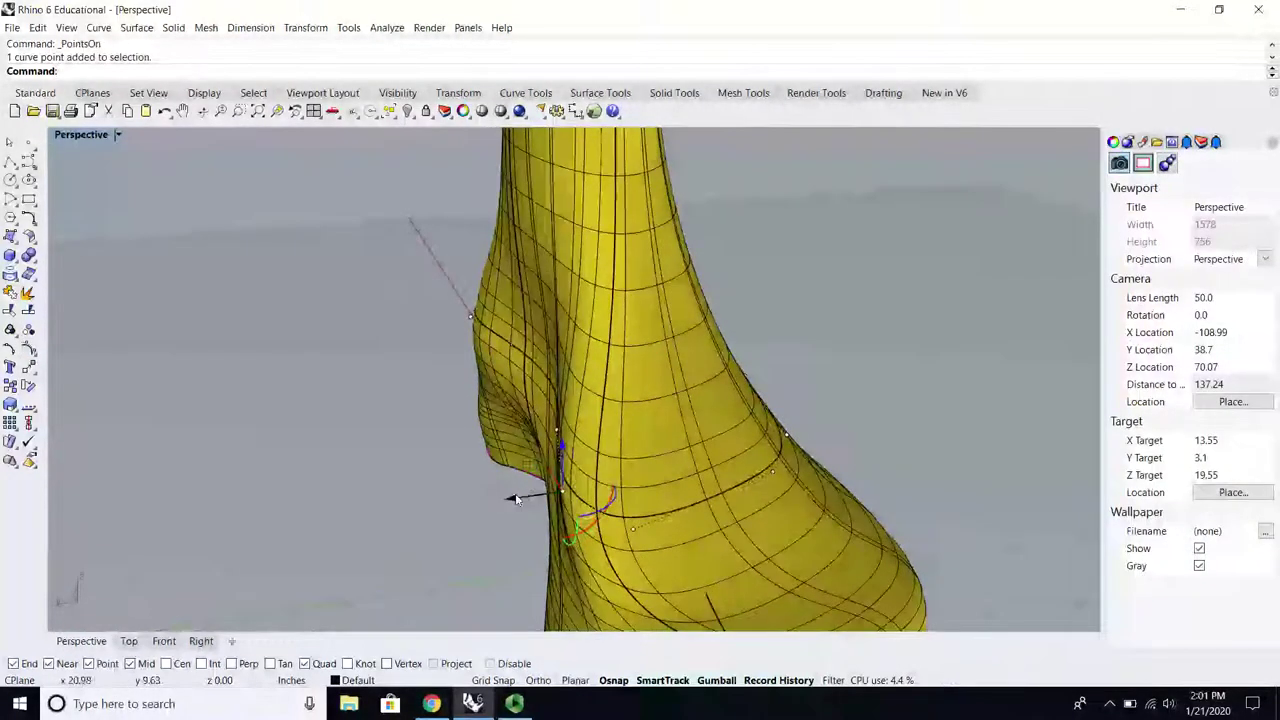
pyautogui.moveTo(517, 498); pyautogui.dragTo(556, 495)
pyautogui.scroll(-4, 558, 496)
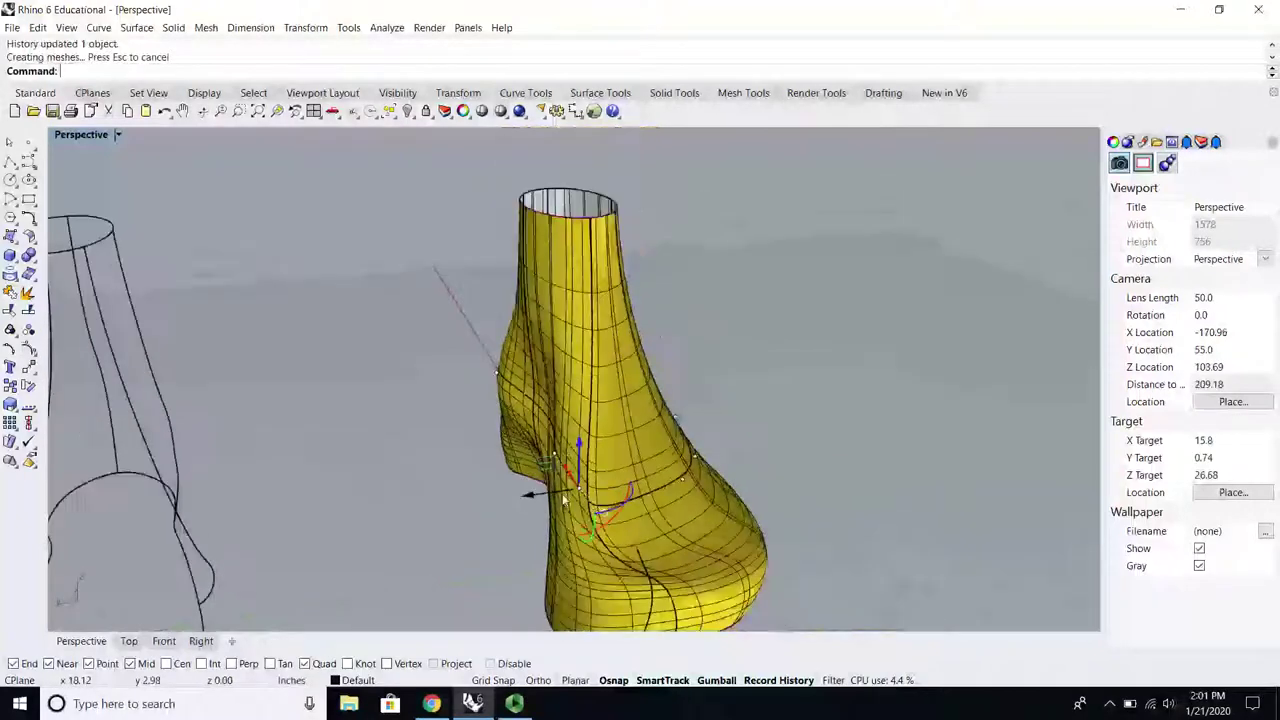
# Step: Delete the mid-height curve's control point at the toe end and turn off its control points
pyautogui.moveTo(562, 498); pyautogui.dragTo(315, 505, button='right')
pyautogui.scroll(4, 524, 526)
pyautogui.click(264, 453)
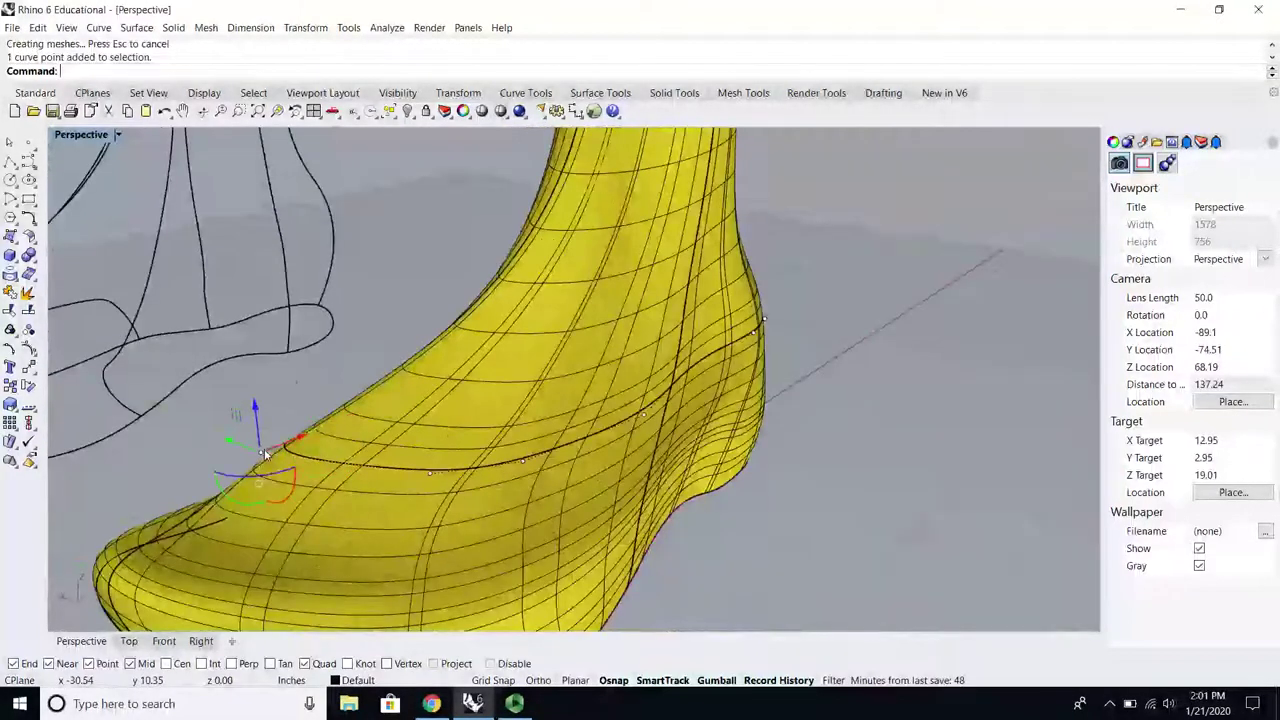
pyautogui.press('Delete')
pyautogui.moveTo(265, 452); pyautogui.dragTo(412, 417, button='right')
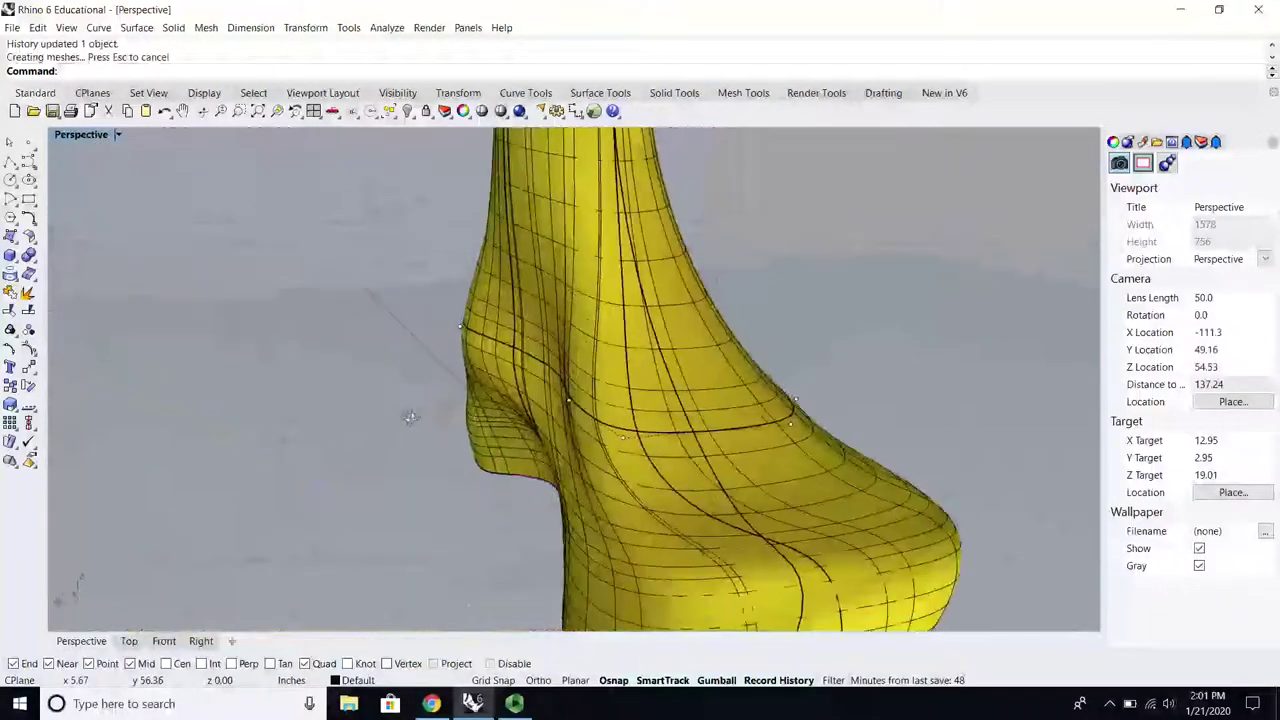
pyautogui.scroll(-8, 530, 402)
pyautogui.scroll(2, 607, 395)
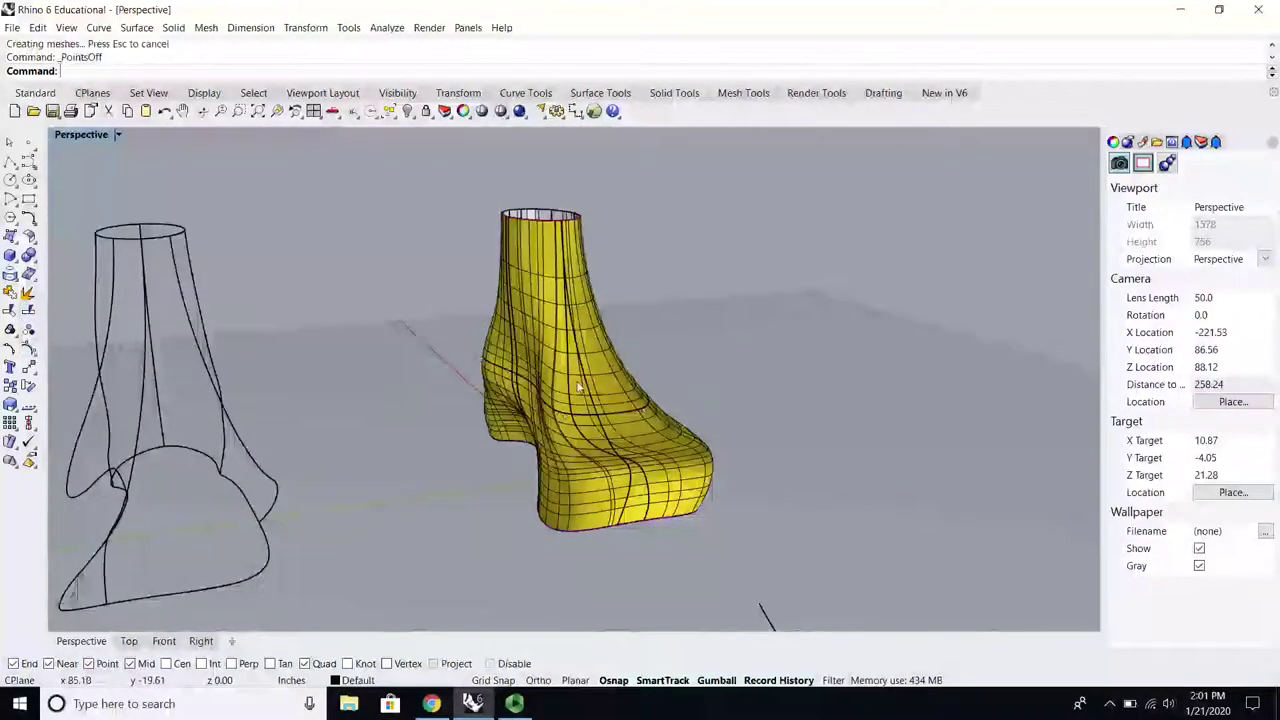
pyautogui.moveTo(578, 387); pyautogui.dragTo(232, 390, button='right')
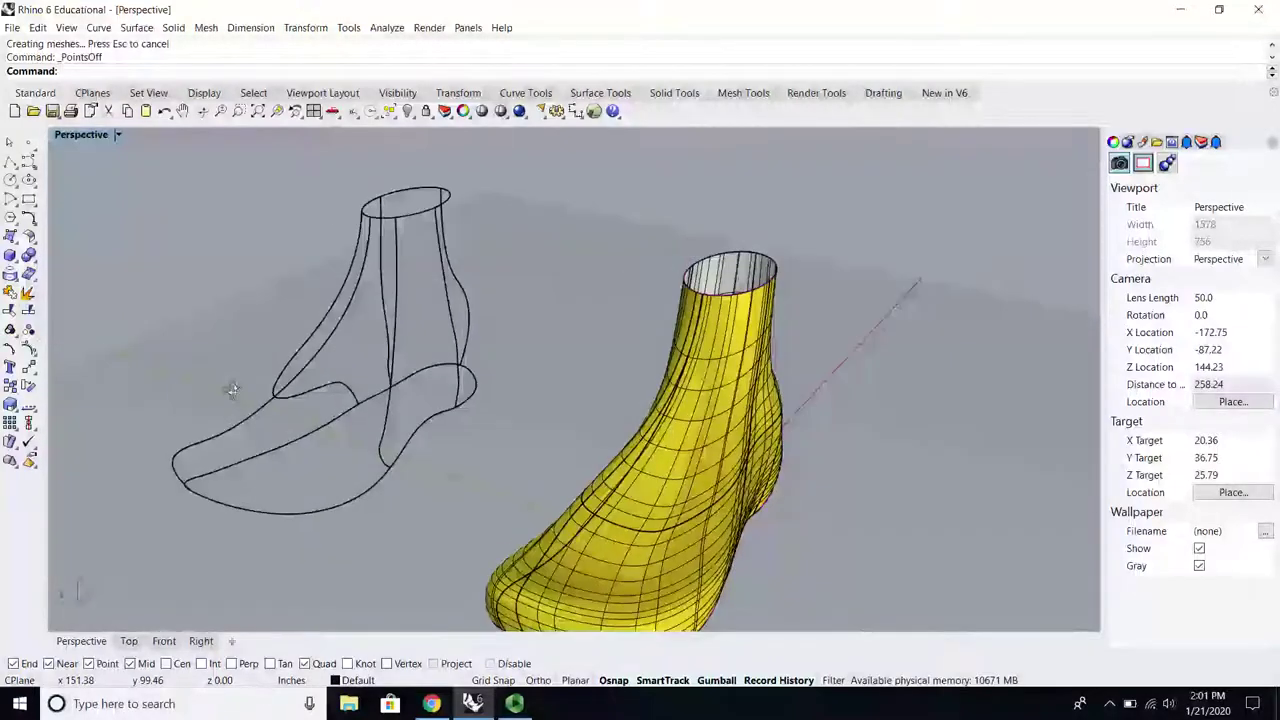
pyautogui.scroll(1, 207, 322)
pyautogui.click(140, 28)
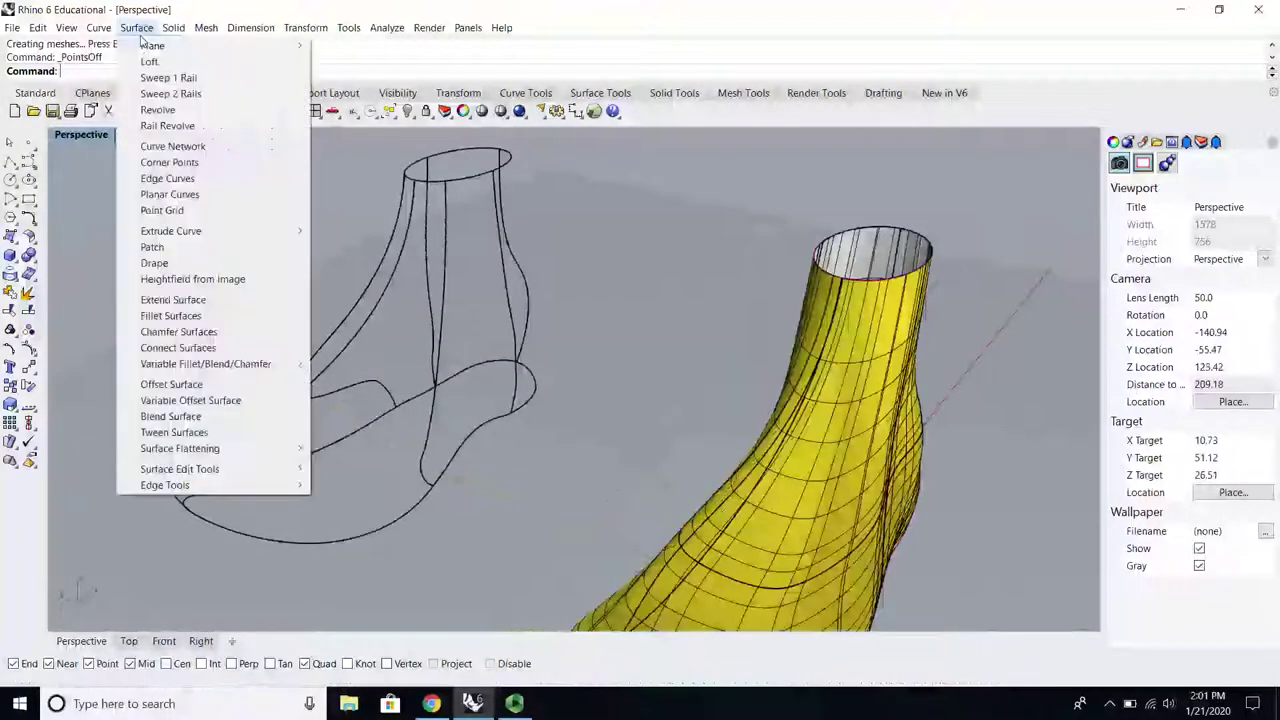
pyautogui.click(205, 91)
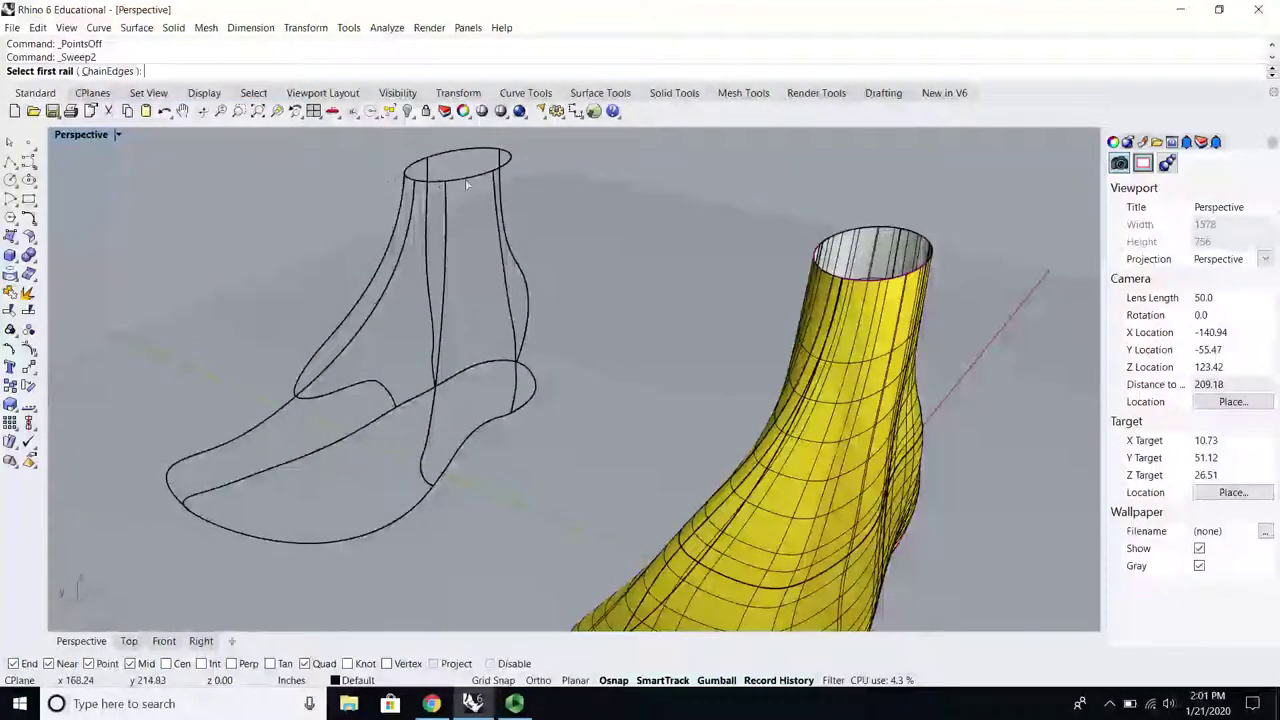
pyautogui.click(489, 450)
pyautogui.moveTo(489, 450); pyautogui.dragTo(530, 280, button='right')
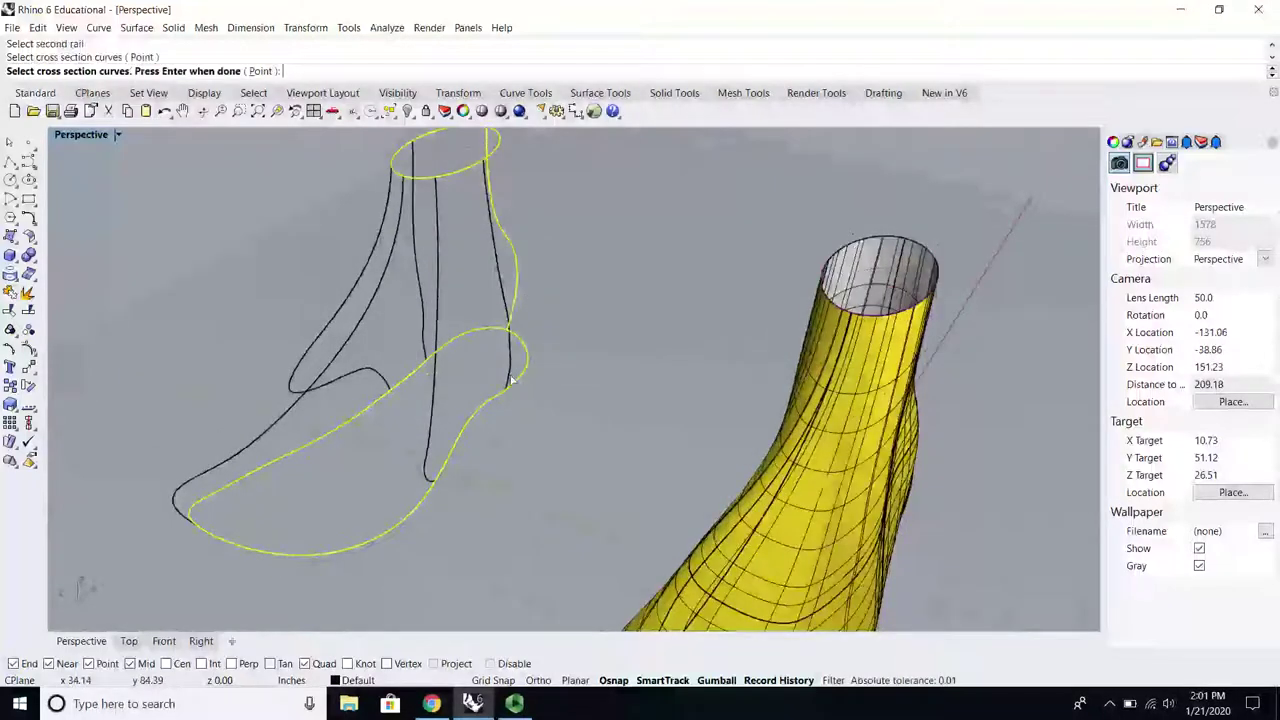
pyautogui.scroll(-4, 508, 379)
pyautogui.scroll(6, 386, 340)
pyautogui.moveTo(386, 340); pyautogui.dragTo(566, 356, button='right')
pyautogui.press('Escape')
pyautogui.scroll(4, 641, 360)
pyautogui.scroll(-4, 566, 356)
pyautogui.scroll(4, 500, 414)
pyautogui.moveTo(500, 414)
pyautogui.mouseDown(button='right')
pyautogui.moveTo(494, 425)
pyautogui.moveTo(513, 435)
pyautogui.mouseUp(button='right')
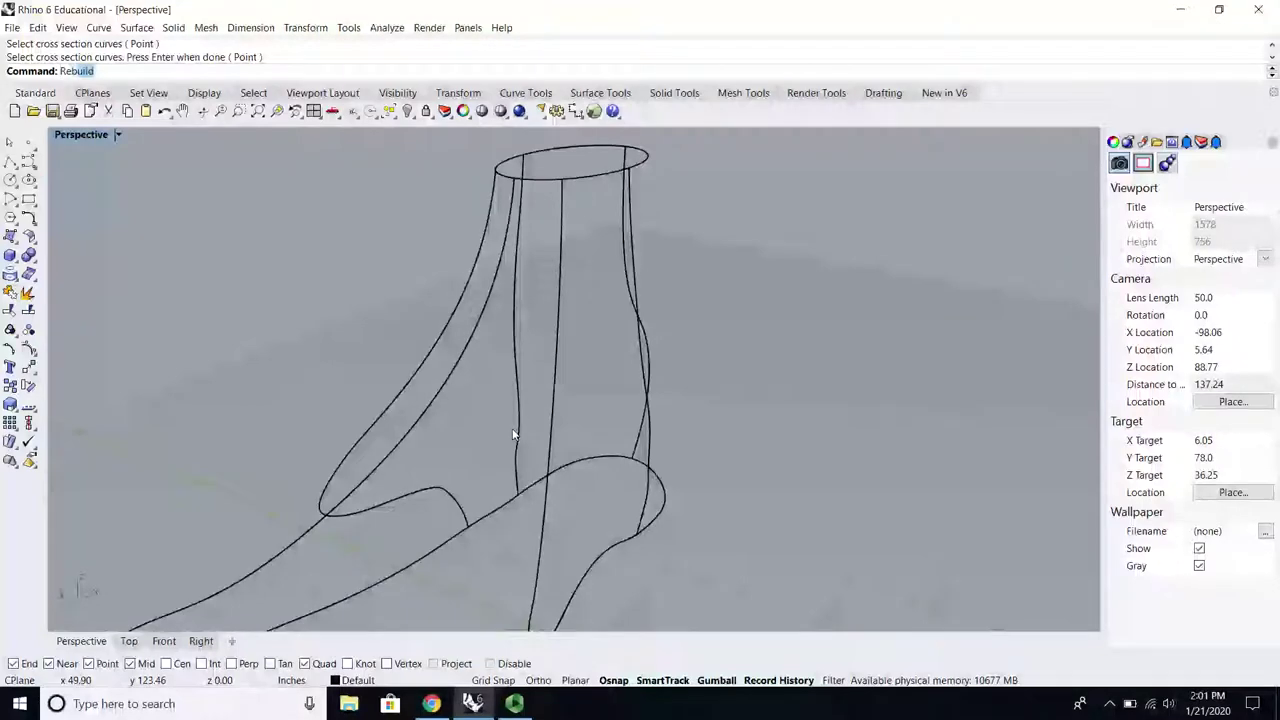
pyautogui.press('Return')
pyautogui.moveTo(598, 394); pyautogui.dragTo(577, 429, button='right')
pyautogui.scroll(-6, 608, 391)
pyautogui.moveTo(451, 486); pyautogui.dragTo(166, 195, button='right')
pyautogui.click(83, 137)
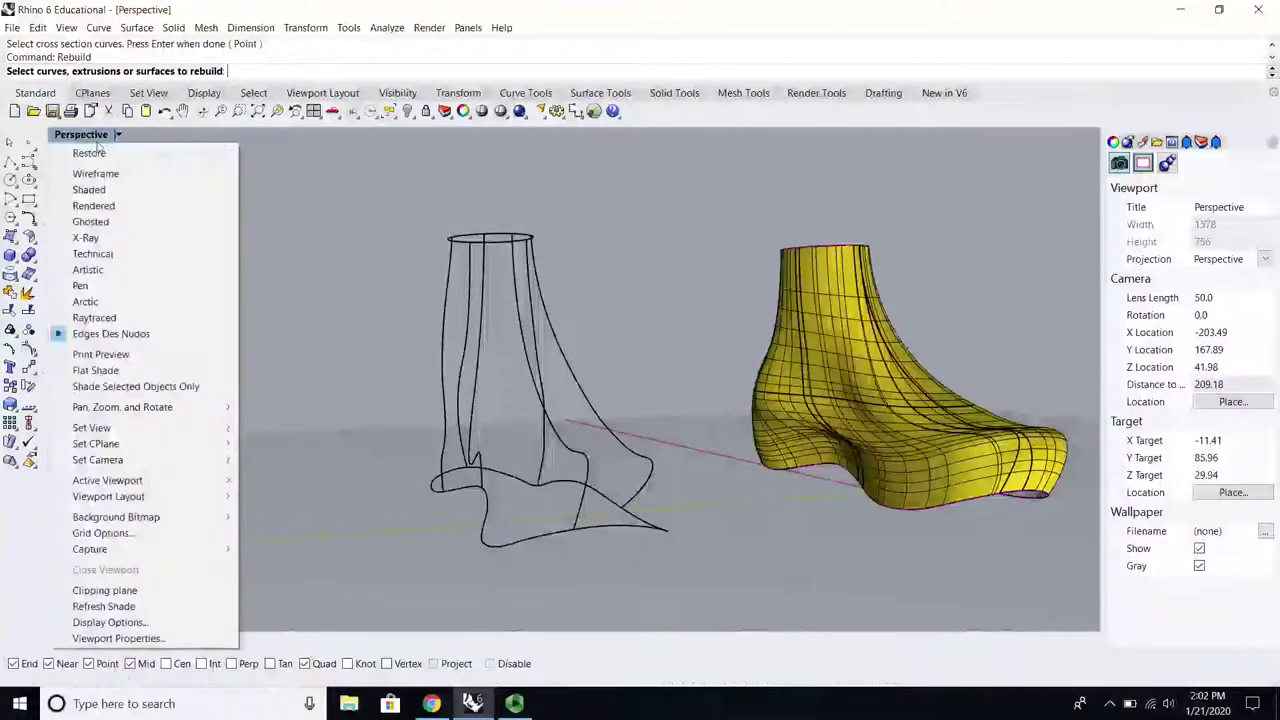
pyautogui.click(410, 191)
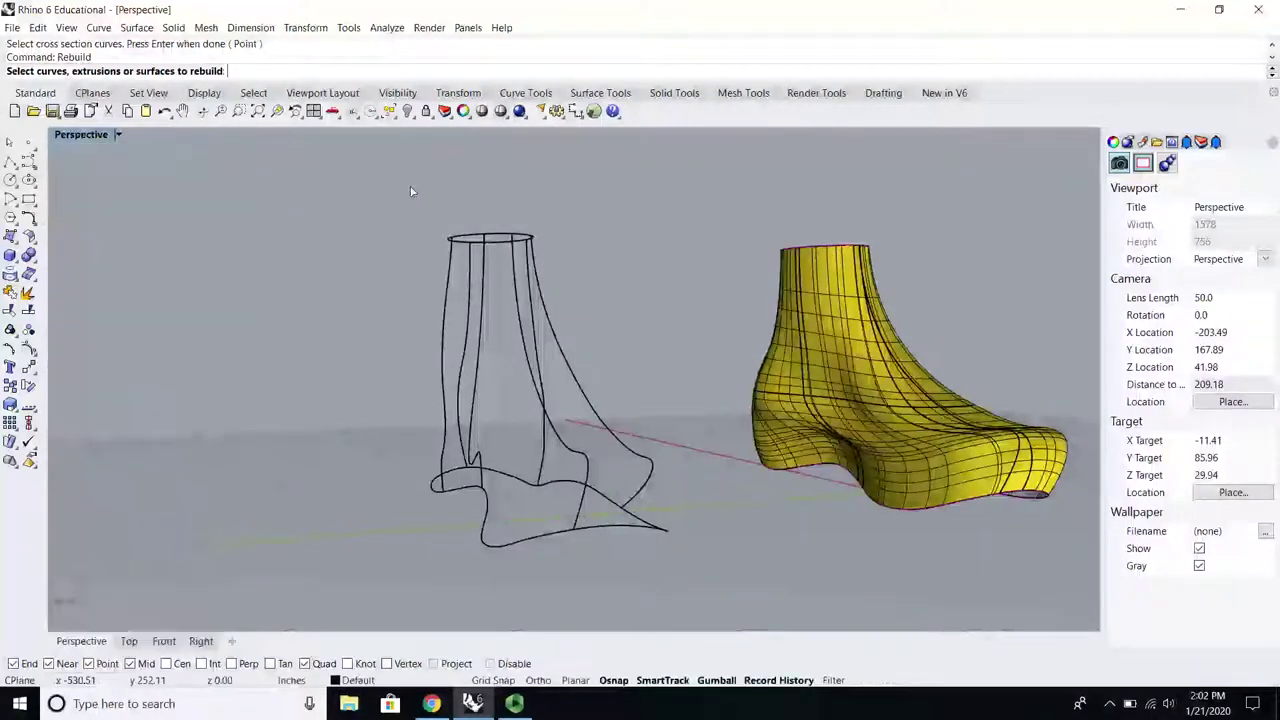
# Step: Retrace the profile curve on one side of the heel with an interpolated curve from the foot outline up to the ankle ring
pyautogui.click(33, 166)
pyautogui.click(66, 168)
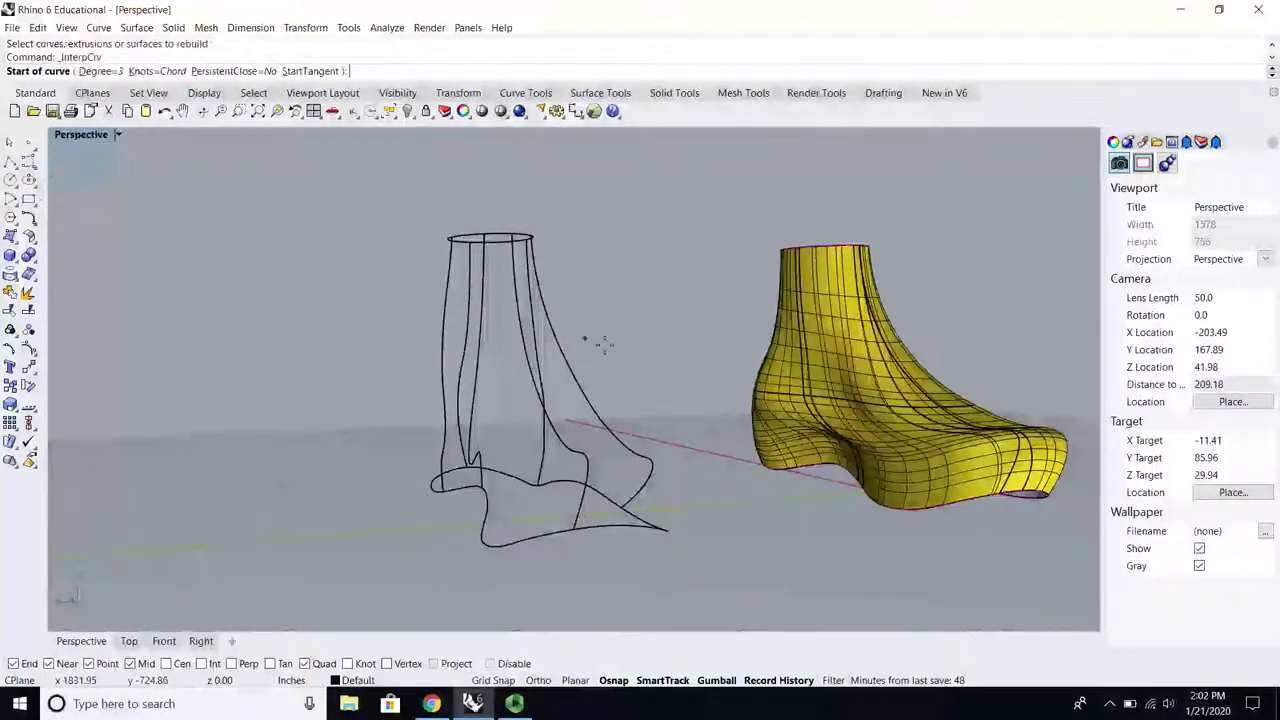
pyautogui.moveTo(600, 343); pyautogui.dragTo(375, 450, button='right')
pyautogui.scroll(5, 375, 450)
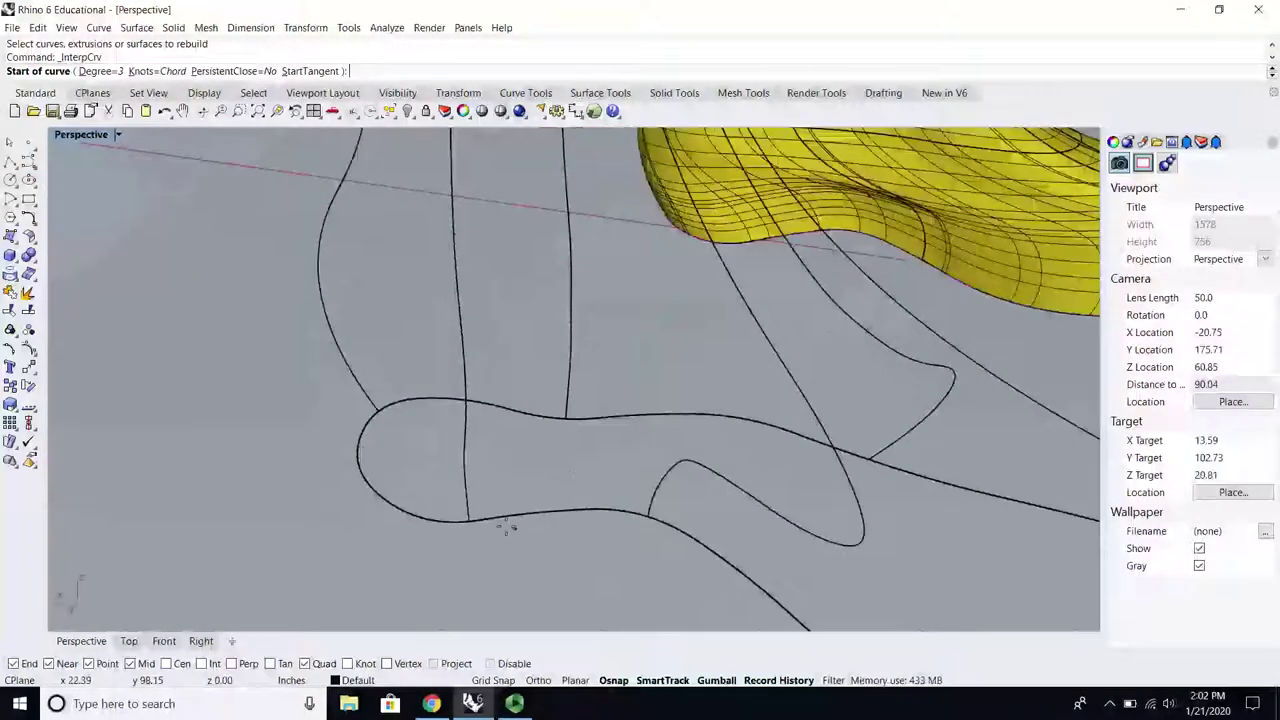
pyautogui.moveTo(469, 521); pyautogui.dragTo(573, 568, button='right')
pyautogui.scroll(-2, 662, 528)
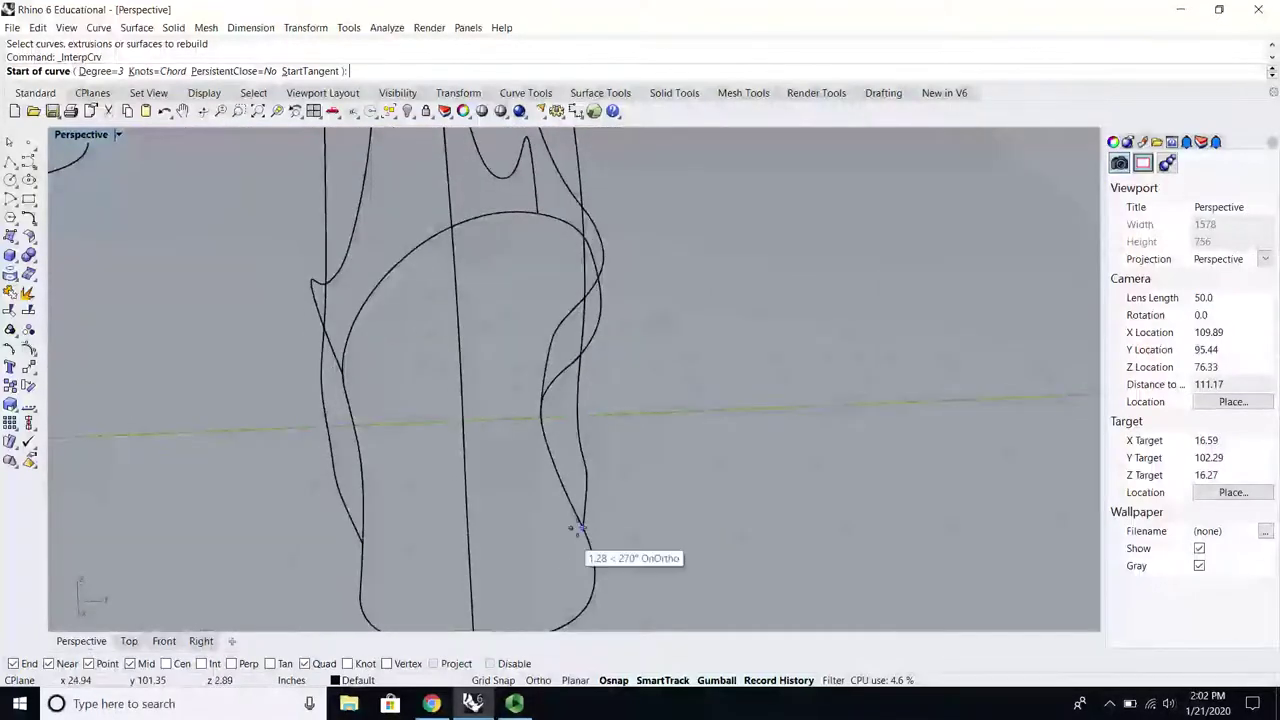
pyautogui.click(583, 527)
pyautogui.click(574, 417)
pyautogui.scroll(-5, 585, 455)
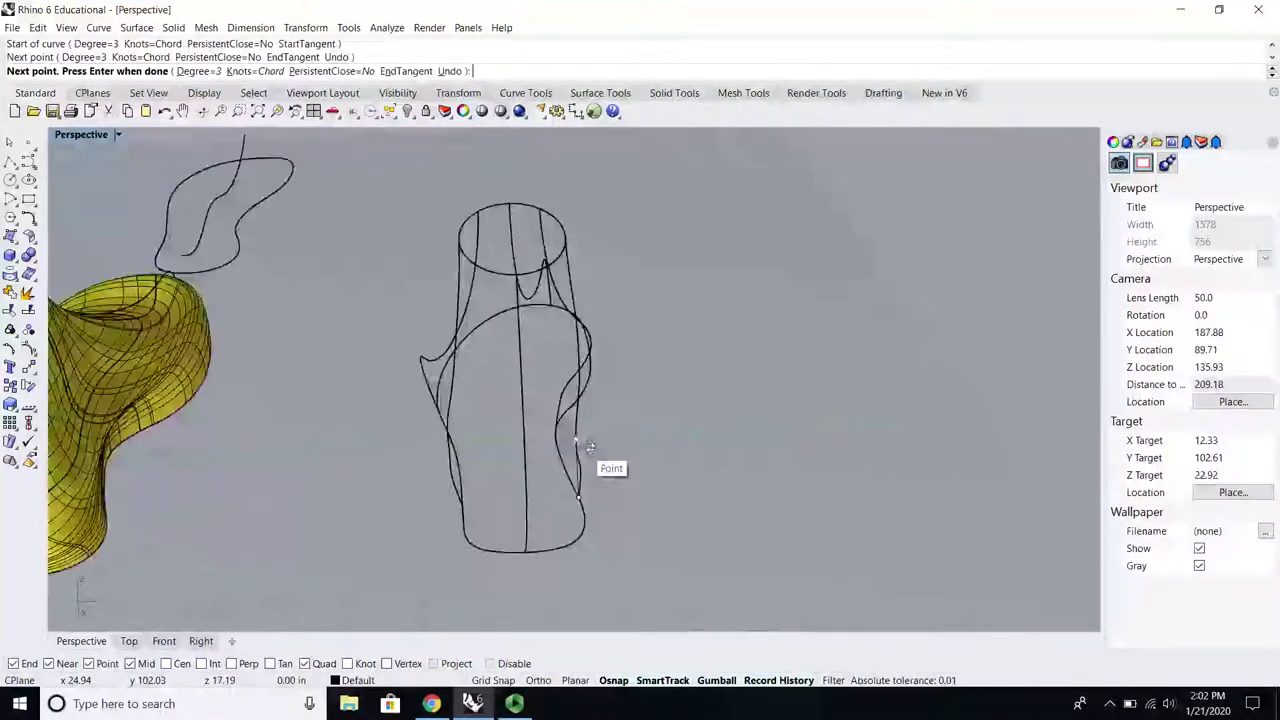
pyautogui.click(603, 371)
pyautogui.click(600, 308)
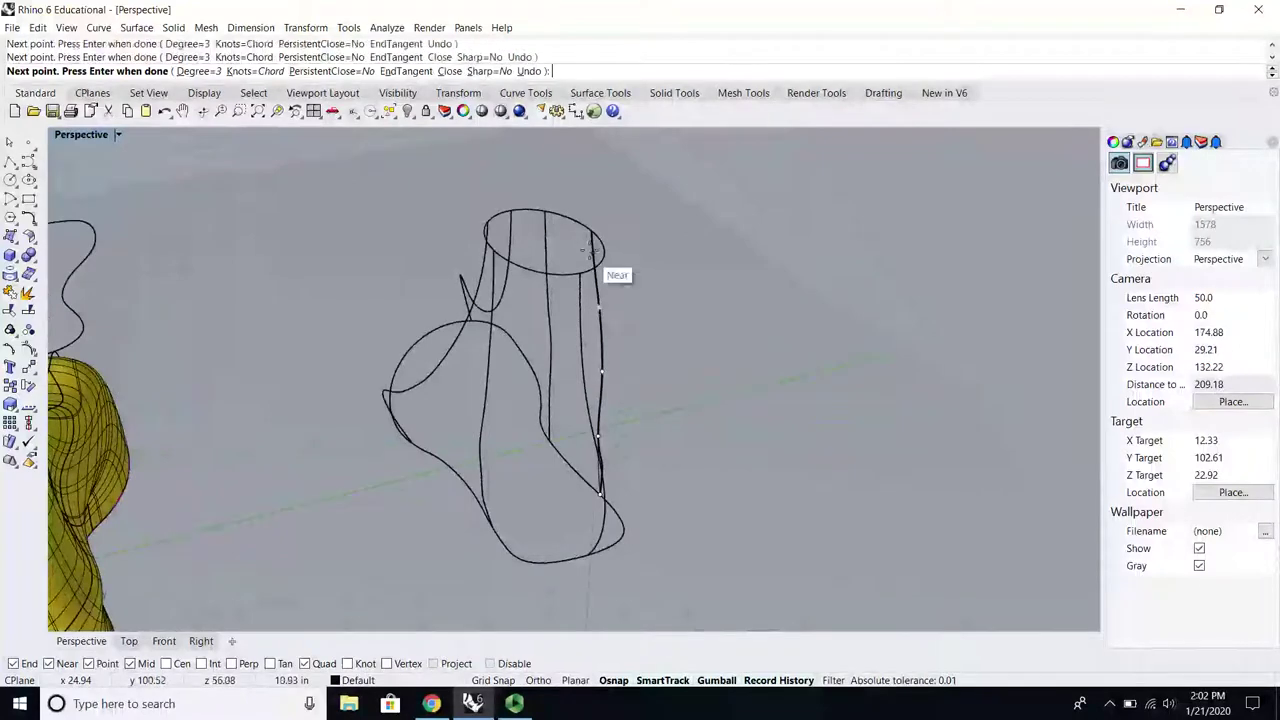
pyautogui.click(591, 250)
pyautogui.press('space')
pyautogui.write('v')
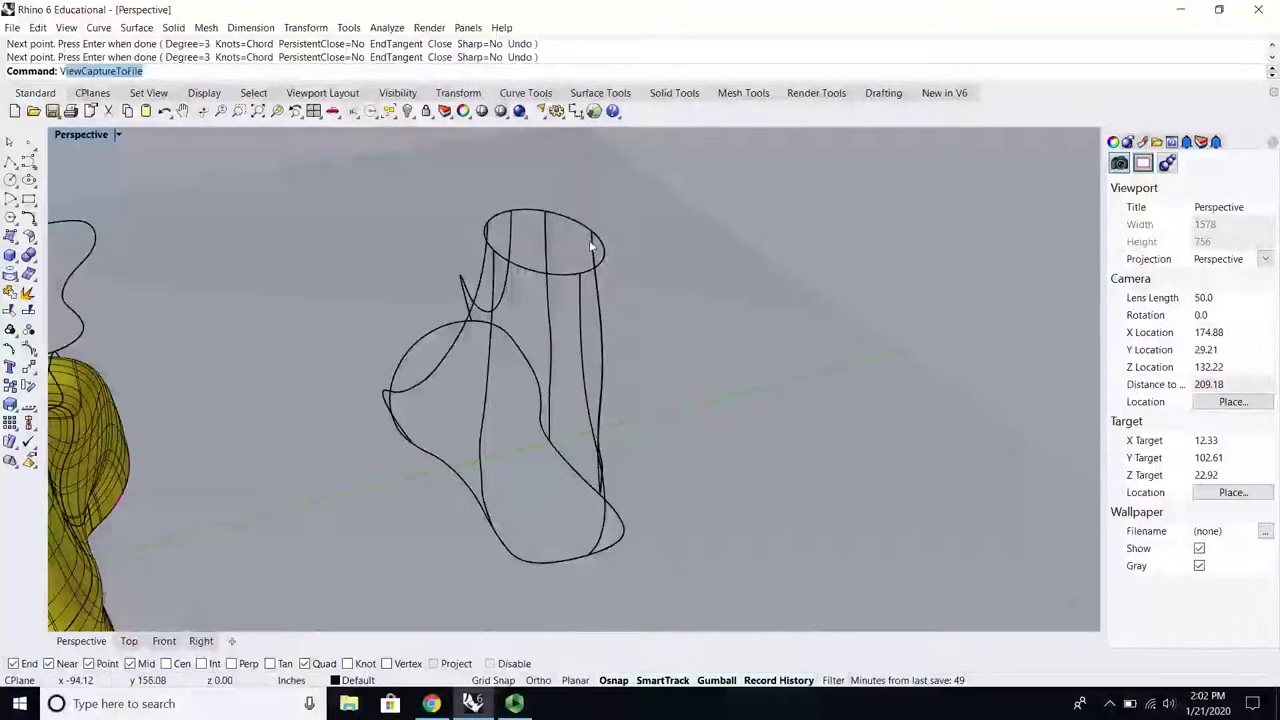
# Step: Delete the original heel-side profile curve that the new interpolated curve replaces
pyautogui.moveTo(666, 325); pyautogui.dragTo(545, 390, button='right')
pyautogui.click(572, 475)
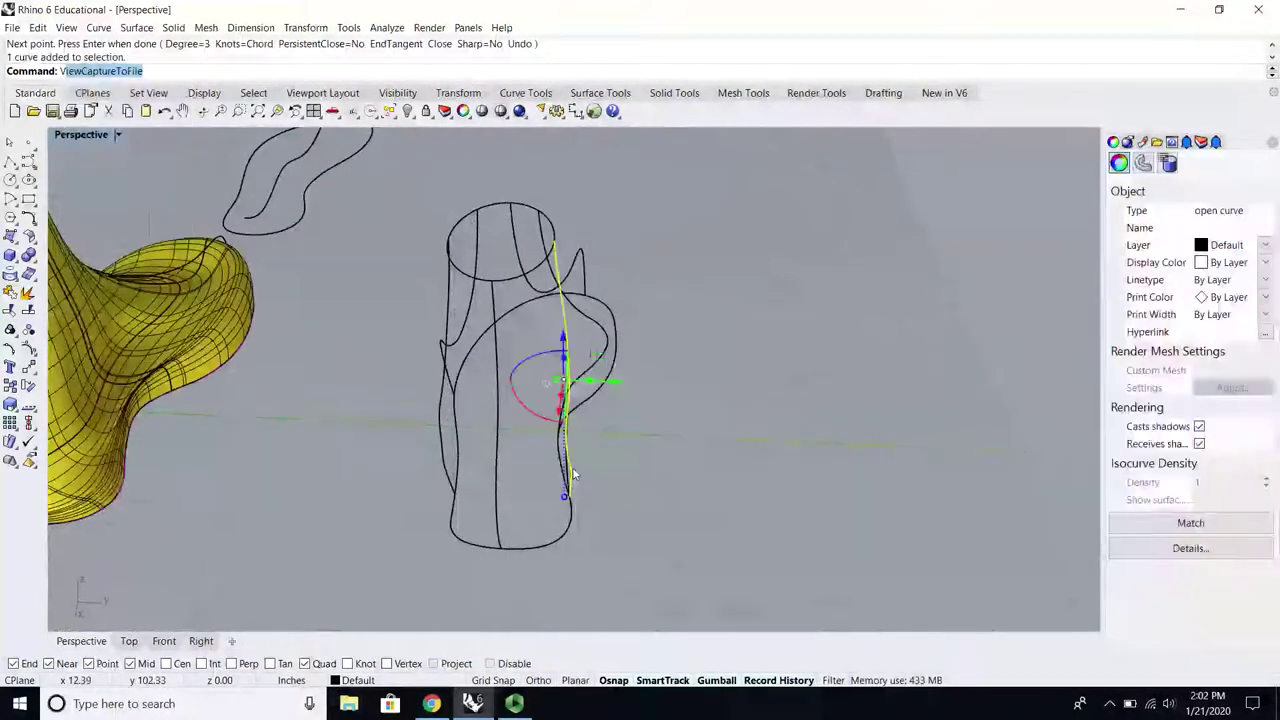
pyautogui.press('Delete')
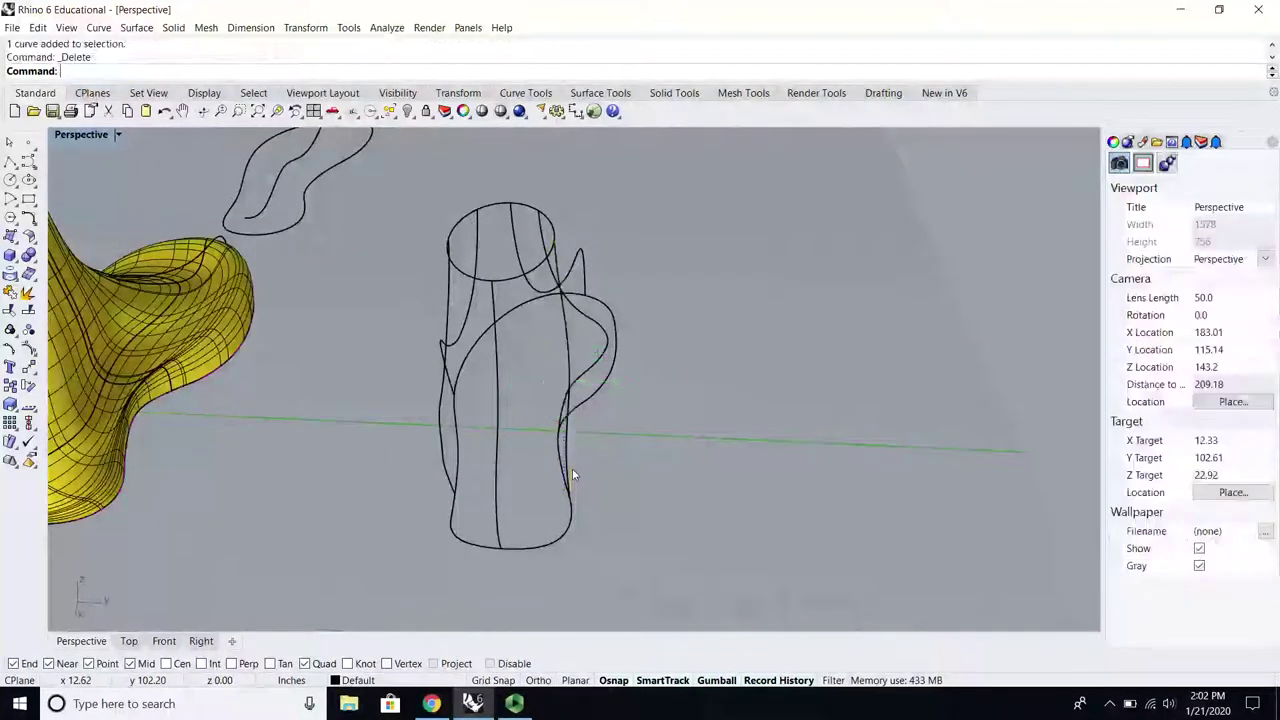
# Step: Retrace the opposite heel-side profile with an interpolated curve from the foot outline to the ankle ring and delete the original curve
pyautogui.press('Return')
pyautogui.click(446, 491)
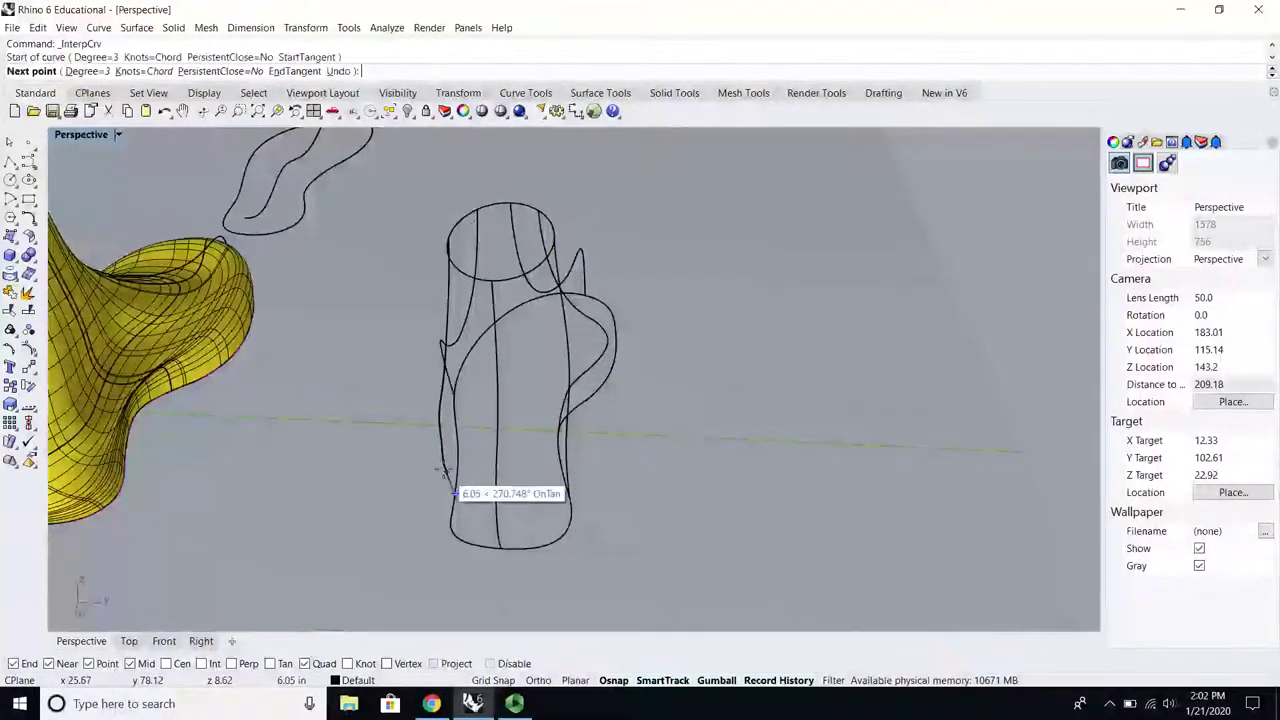
pyautogui.click(441, 443)
pyautogui.click(432, 395)
pyautogui.moveTo(432, 395); pyautogui.dragTo(406, 393, button='right')
pyautogui.click(438, 315)
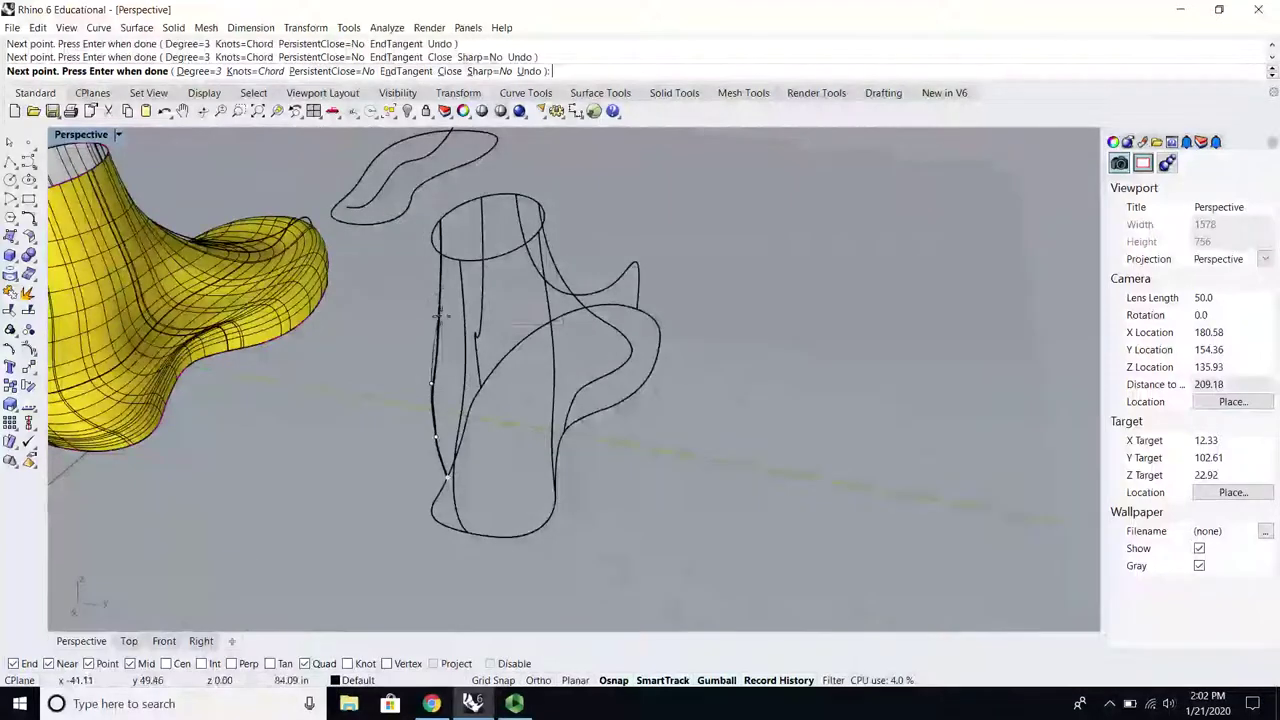
pyautogui.press('Return')
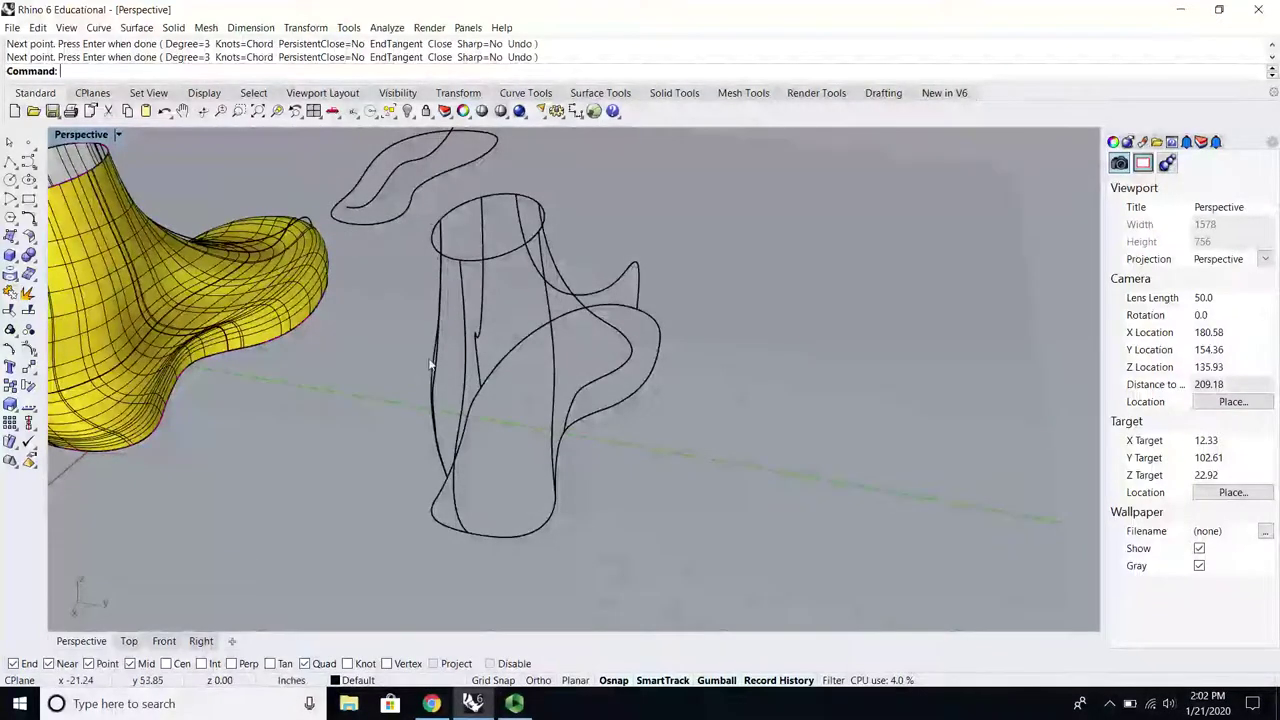
pyautogui.click(432, 367)
pyautogui.press('Delete')
pyautogui.moveTo(437, 371); pyautogui.dragTo(491, 568, button='right')
pyautogui.scroll(4, 577, 537)
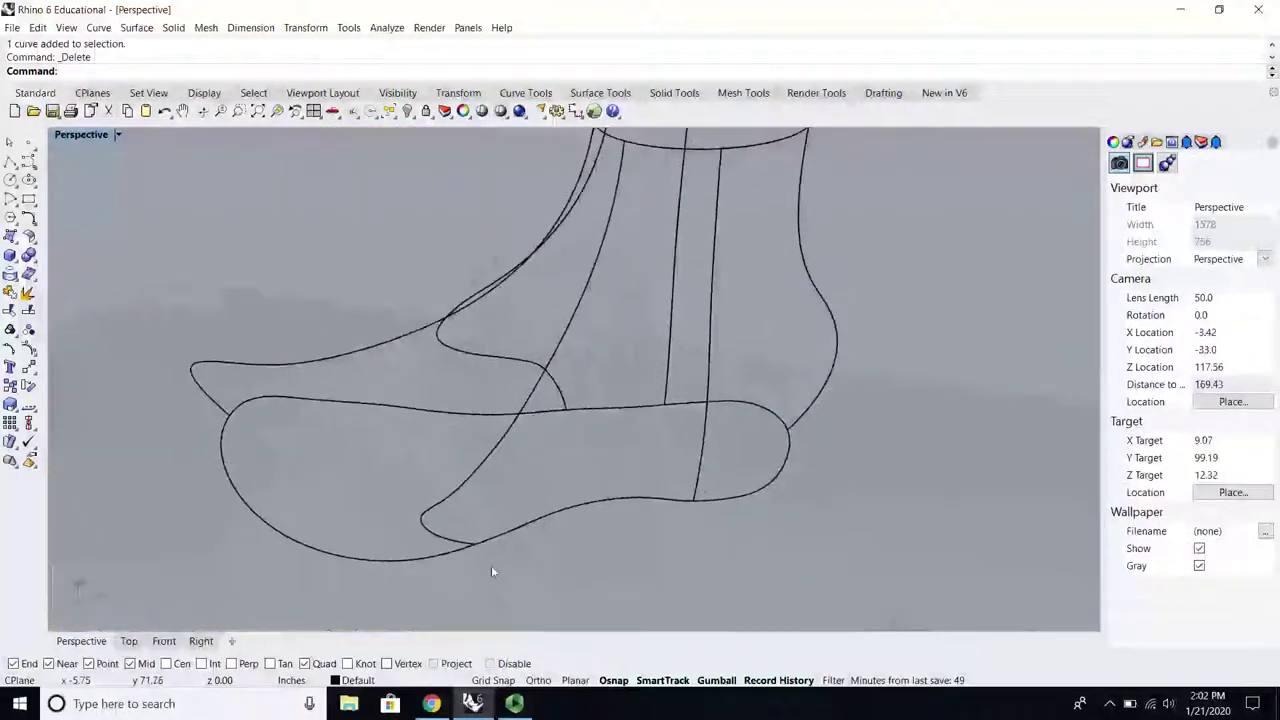
pyautogui.click(467, 480)
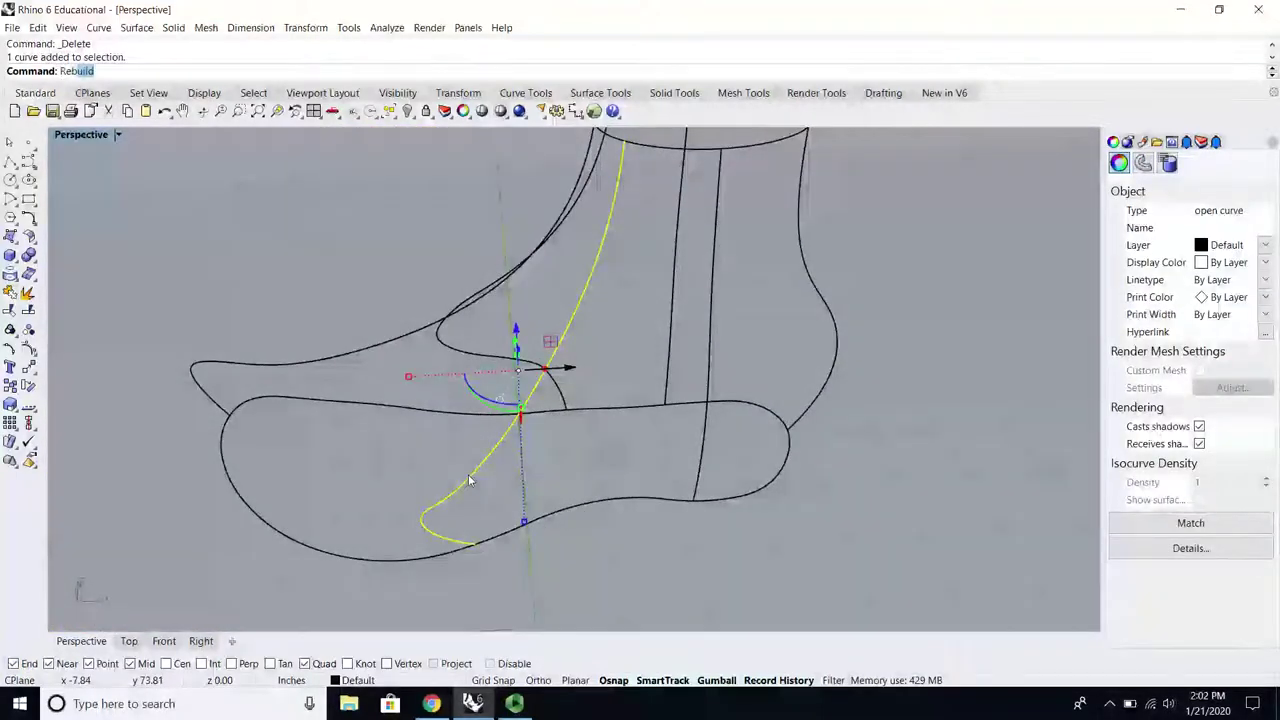
pyautogui.press('Return')
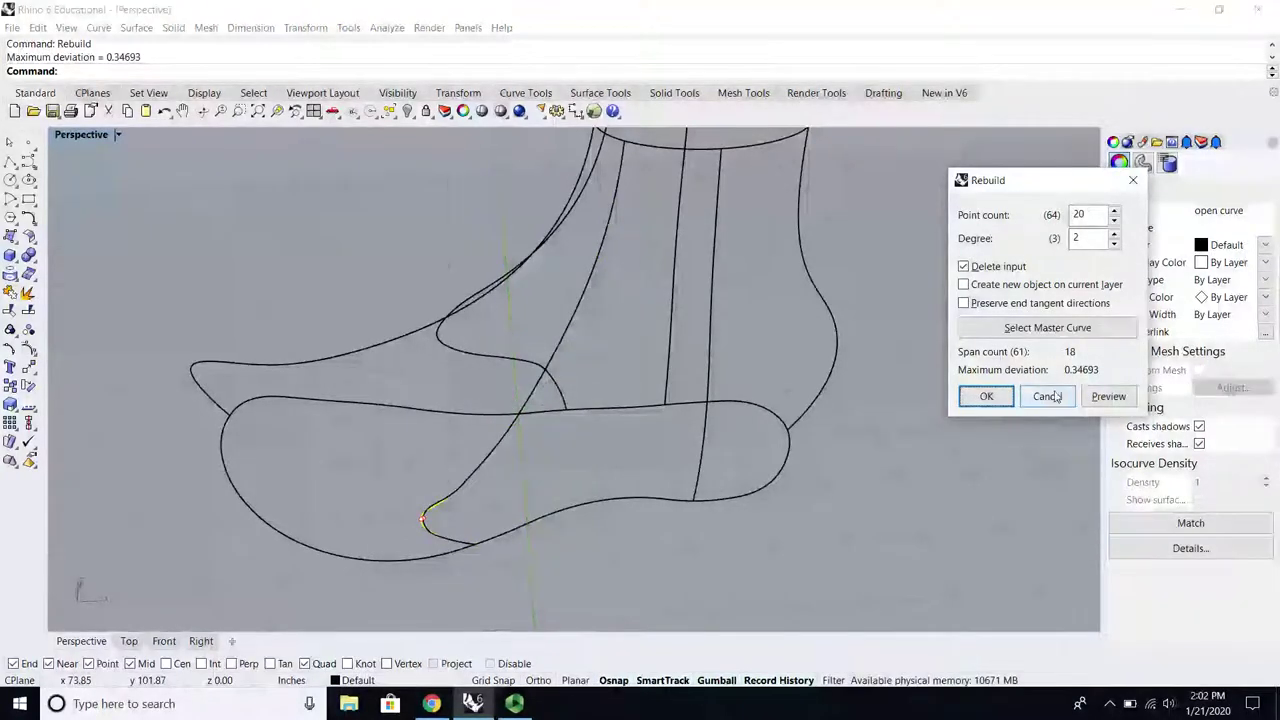
pyautogui.click(1047, 396)
# Step: Retrace the forefoot side profile with an interpolated curve from the ankle ring, around the bend near the sole, to the foot outline
pyautogui.moveTo(600, 390); pyautogui.dragTo(577, 267, button='right')
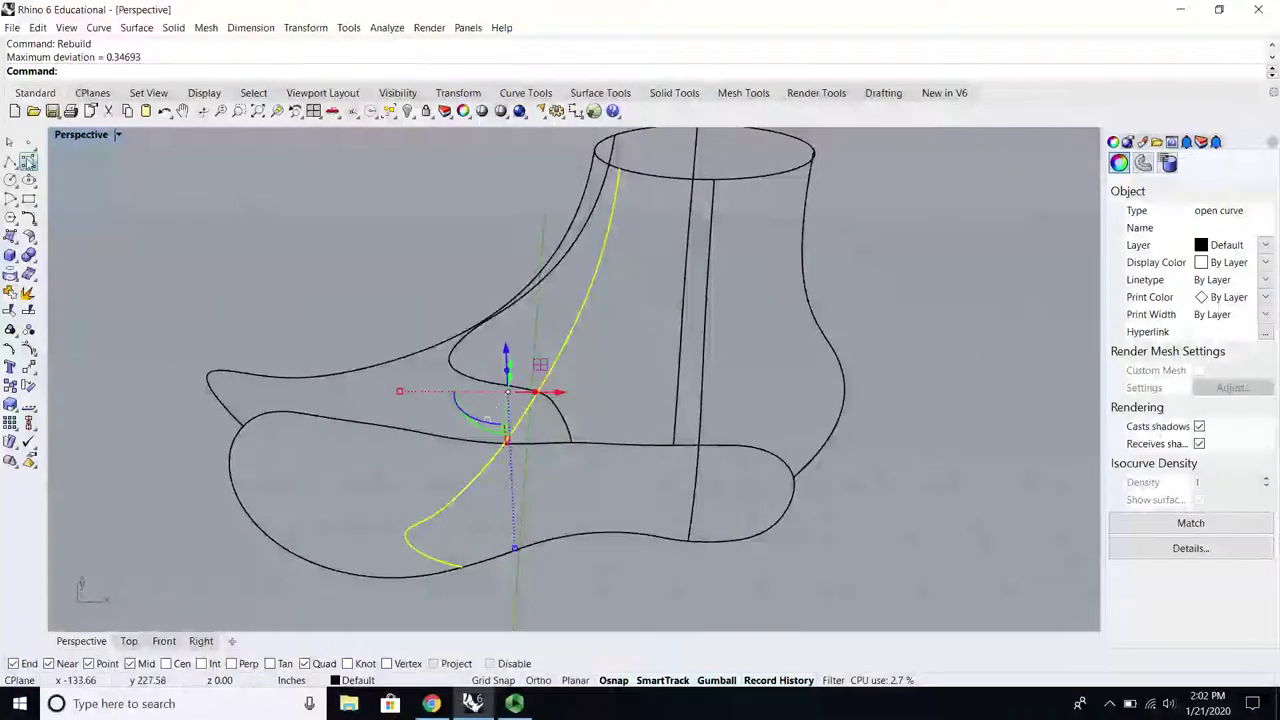
pyautogui.click(30, 162)
pyautogui.click(86, 169)
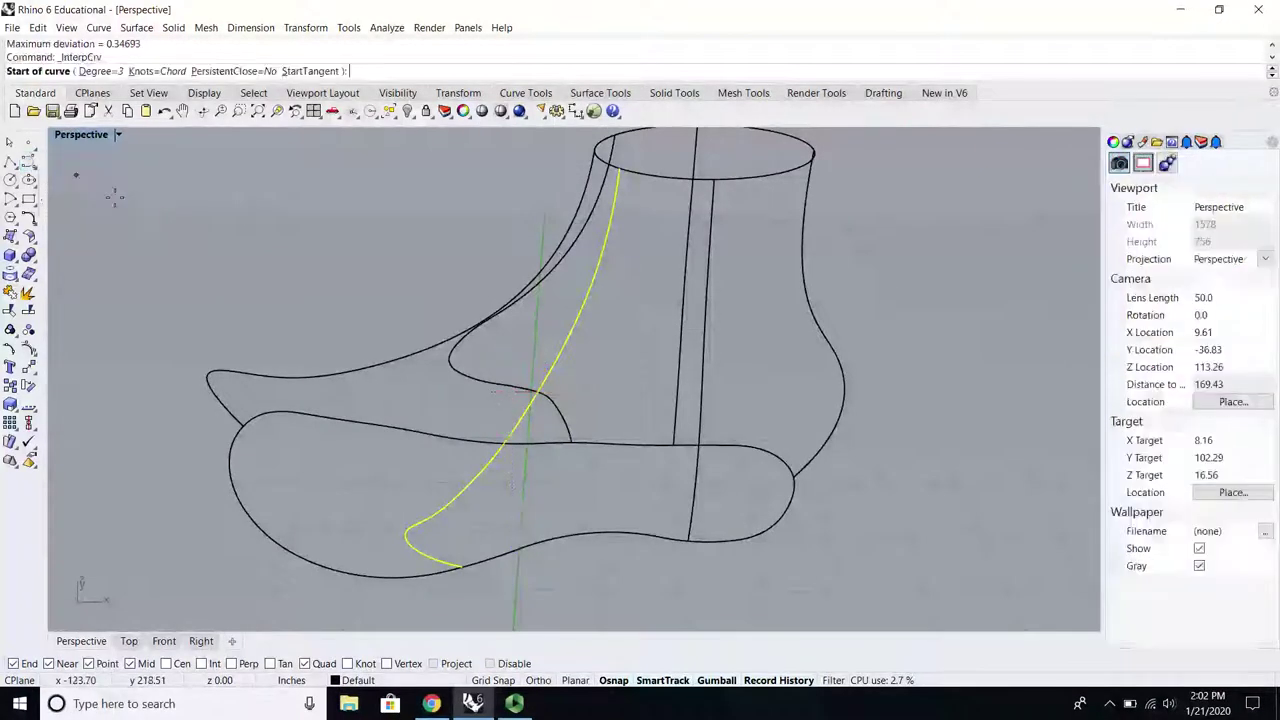
pyautogui.click(617, 170)
pyautogui.click(597, 263)
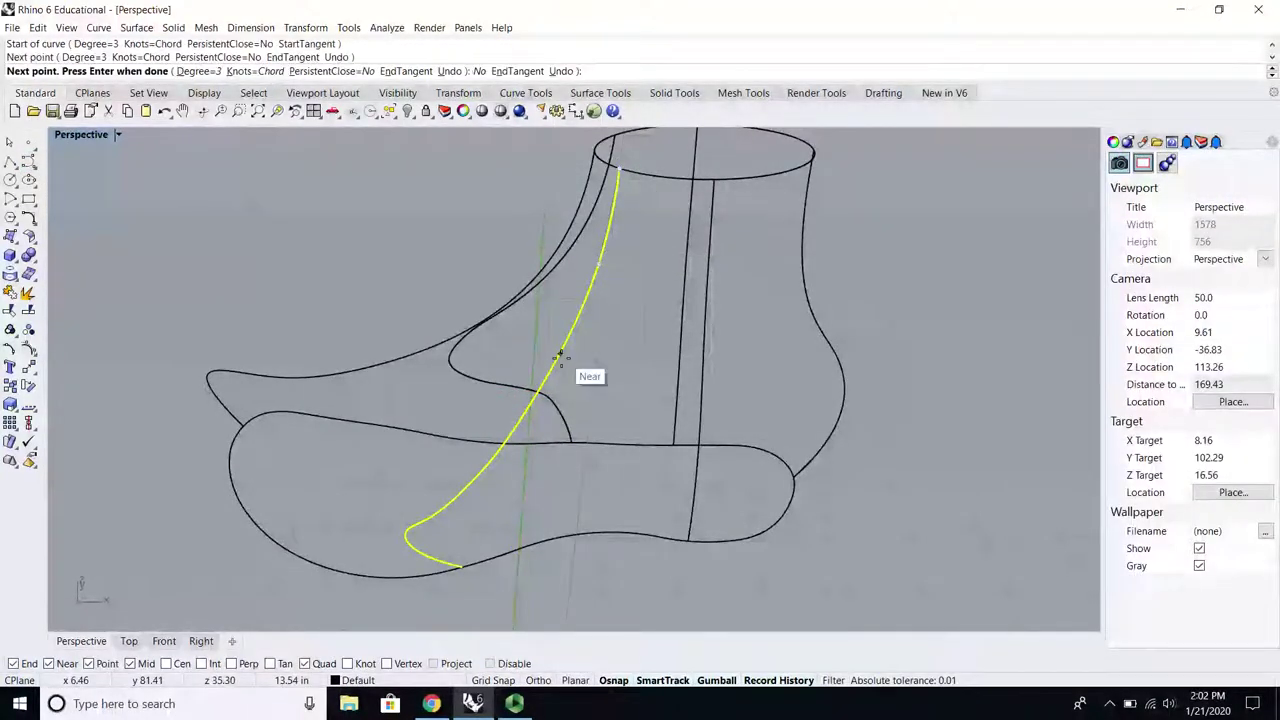
pyautogui.click(558, 356)
pyautogui.click(507, 430)
pyautogui.scroll(5, 435, 510)
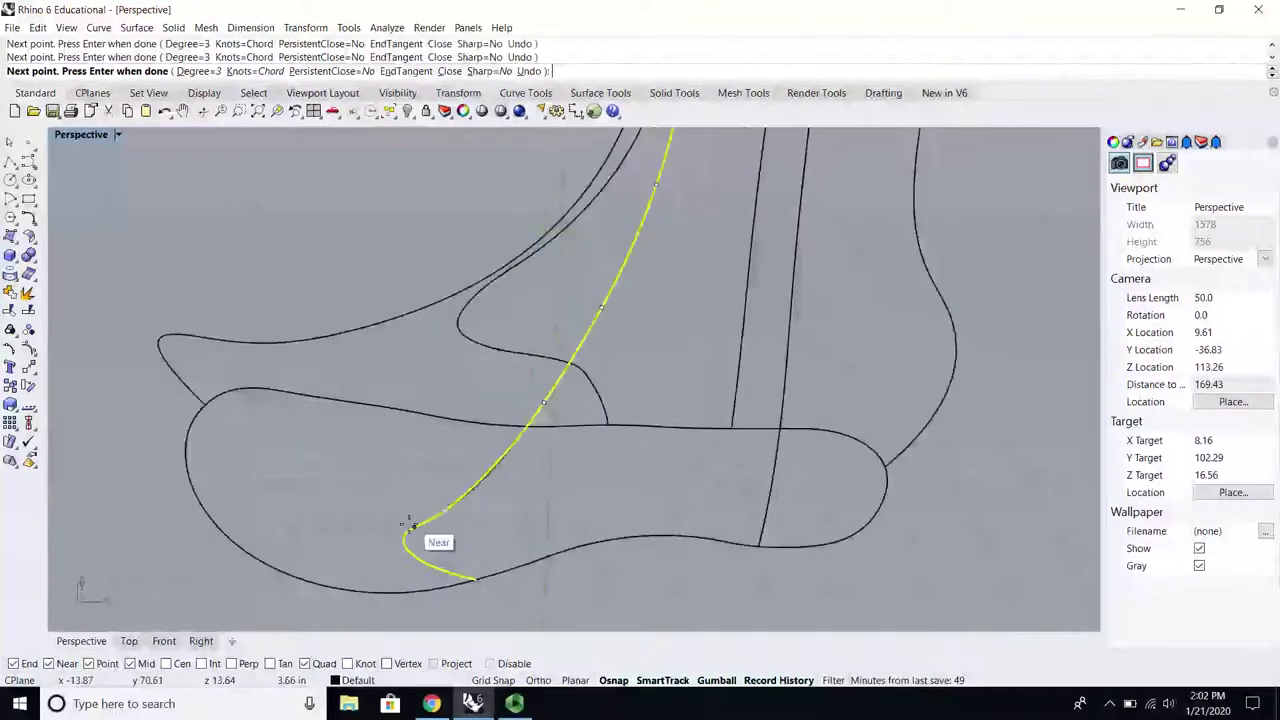
pyautogui.click(405, 584)
pyautogui.scroll(-6, 407, 584)
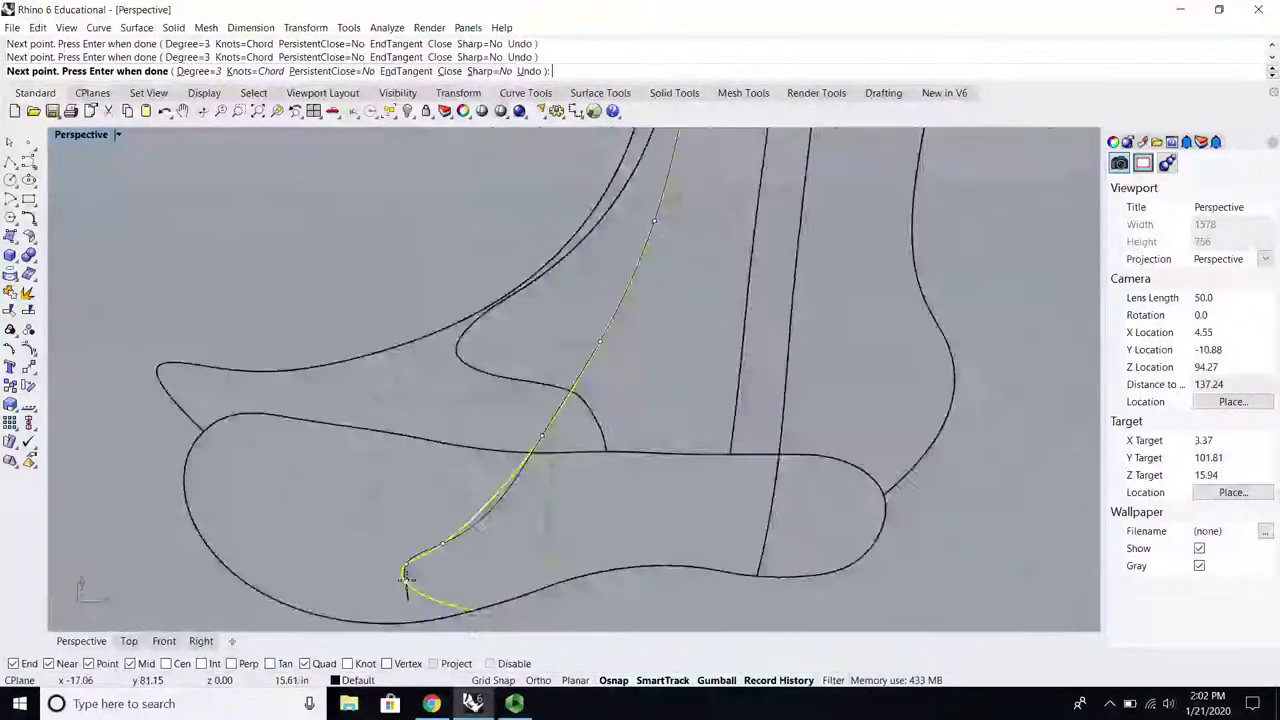
pyautogui.scroll(6, 473, 619)
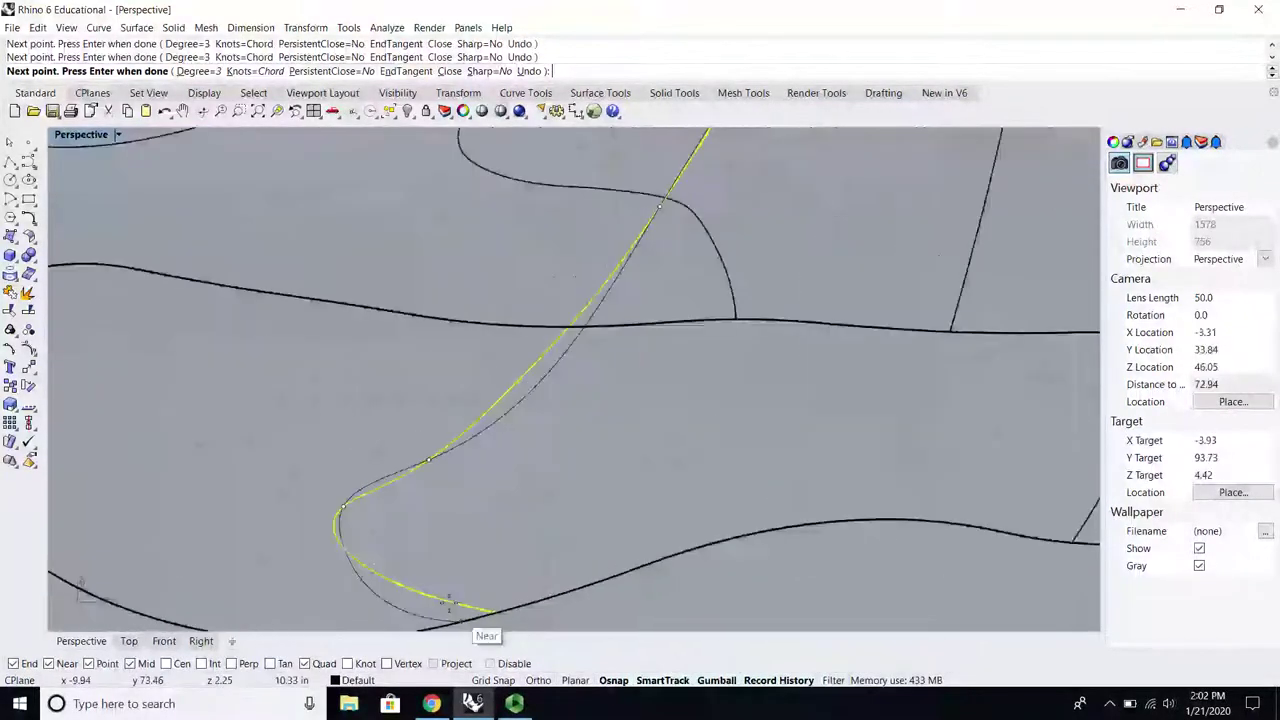
pyautogui.click(500, 605)
pyautogui.press('Return')
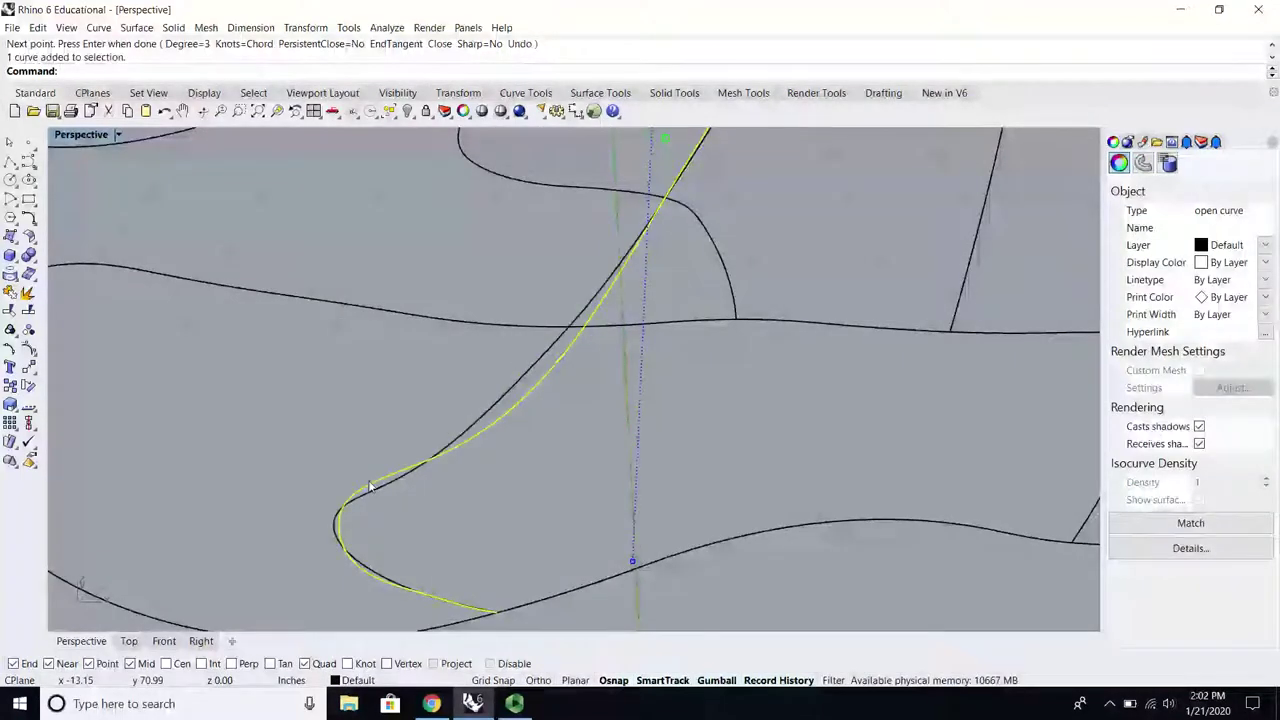
pyautogui.press('Delete')
pyautogui.scroll(-5, 383, 488)
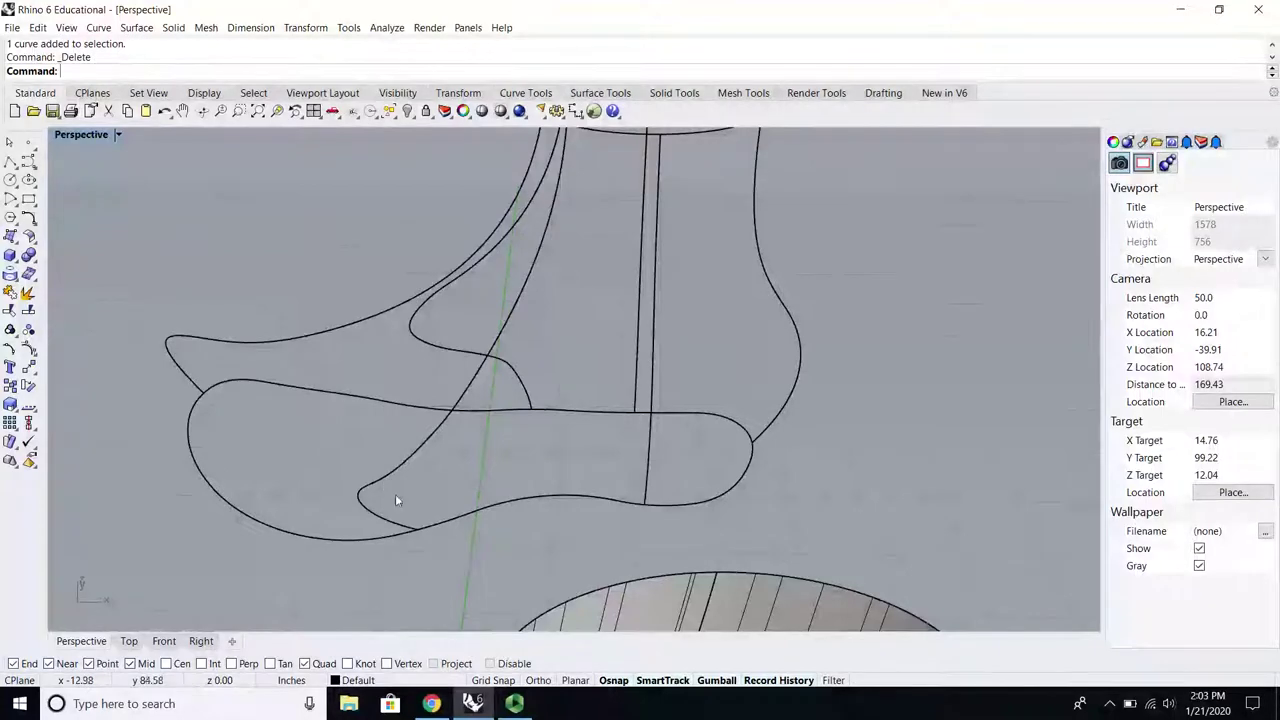
pyautogui.hotkey('ctrl', 'z')
pyautogui.scroll(-4, 395, 494)
pyautogui.scroll(6, 418, 464)
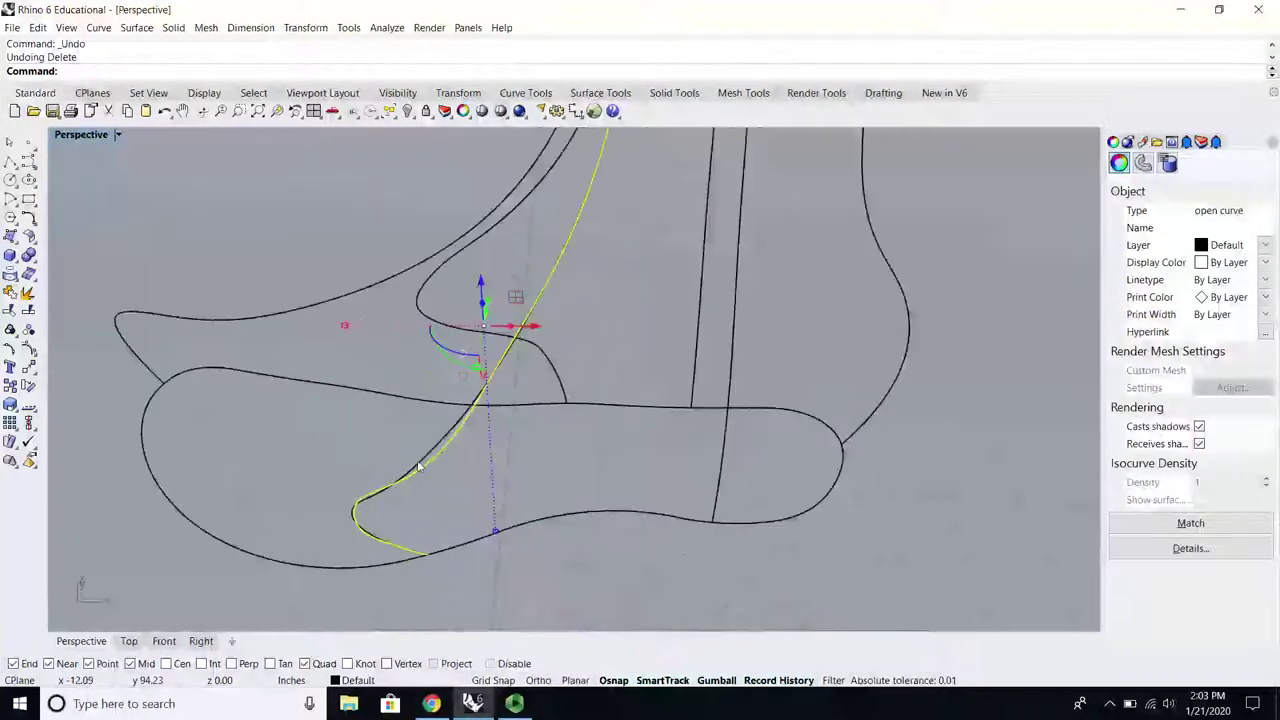
# Step: Show the control points of the original forefoot side profile to identify it, and delete that curve
pyautogui.click(418, 467)
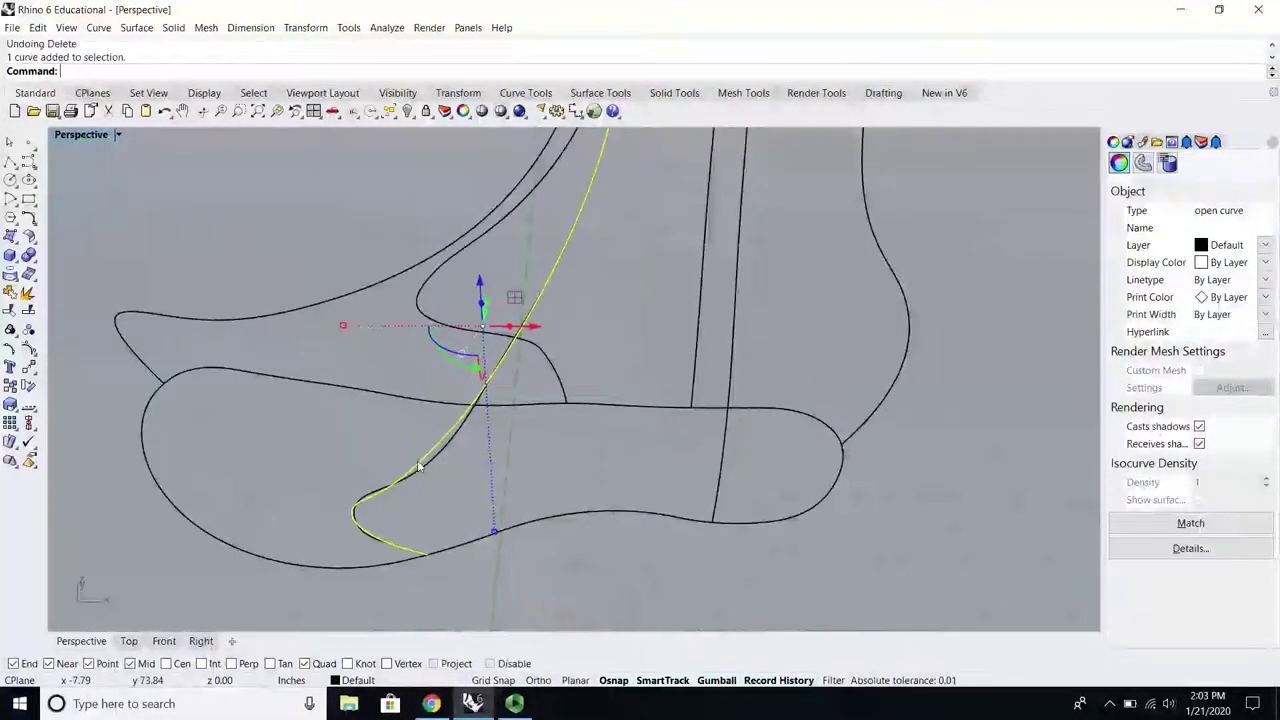
pyautogui.click(29, 348)
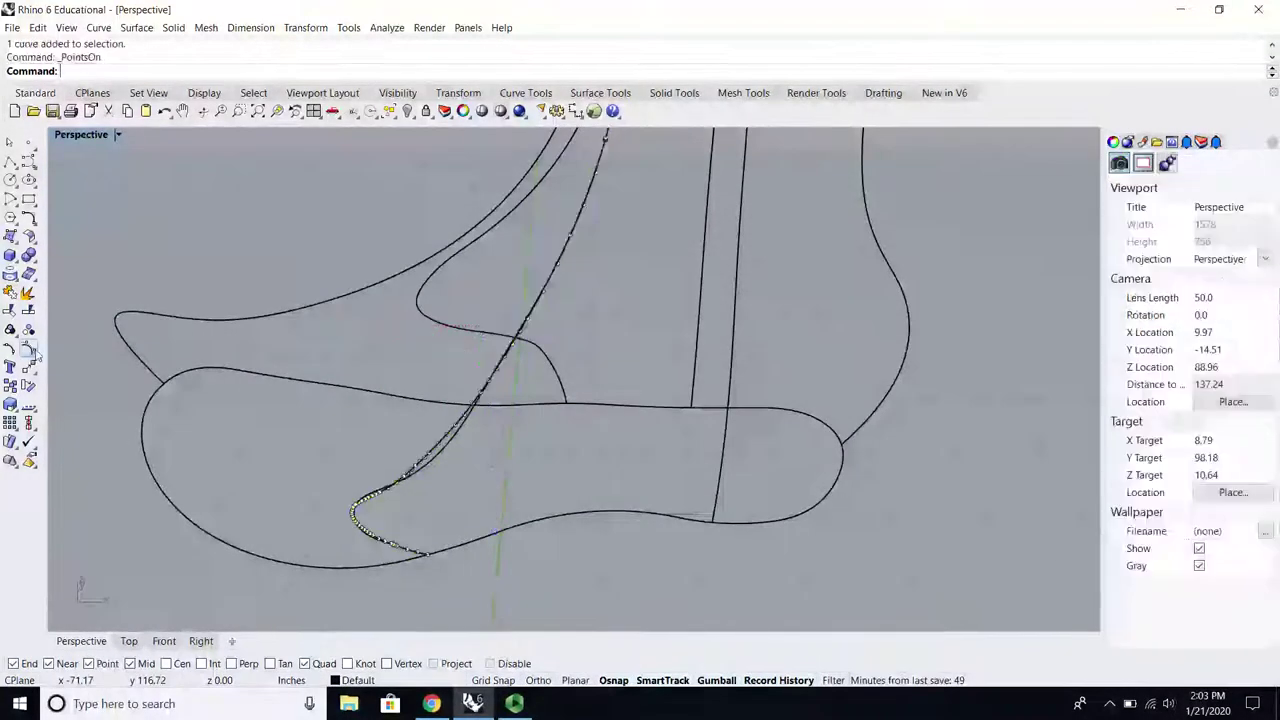
pyautogui.click(404, 461)
pyautogui.press('Delete')
# Step: Retrace the opposite forefoot side profile with an interpolated curve from the ankle ring to the foot outline and delete the original curve
pyautogui.moveTo(403, 455); pyautogui.dragTo(768, 307, button='right')
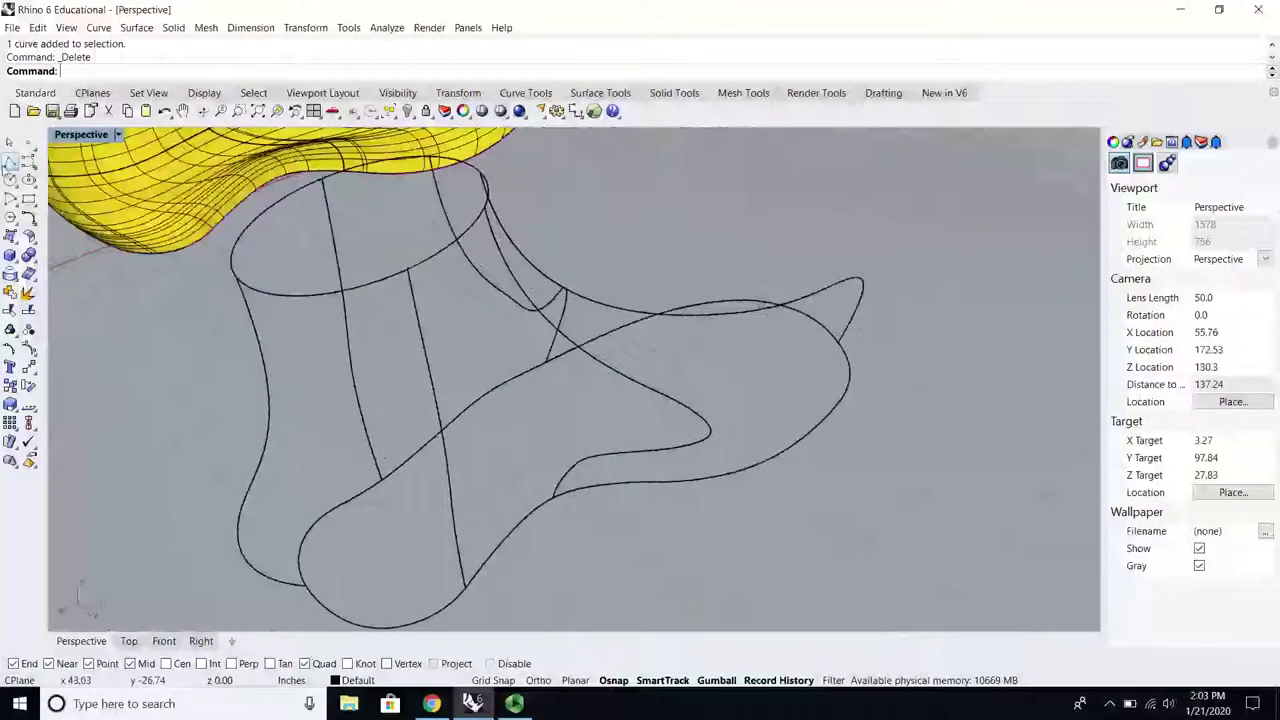
pyautogui.click(16, 165)
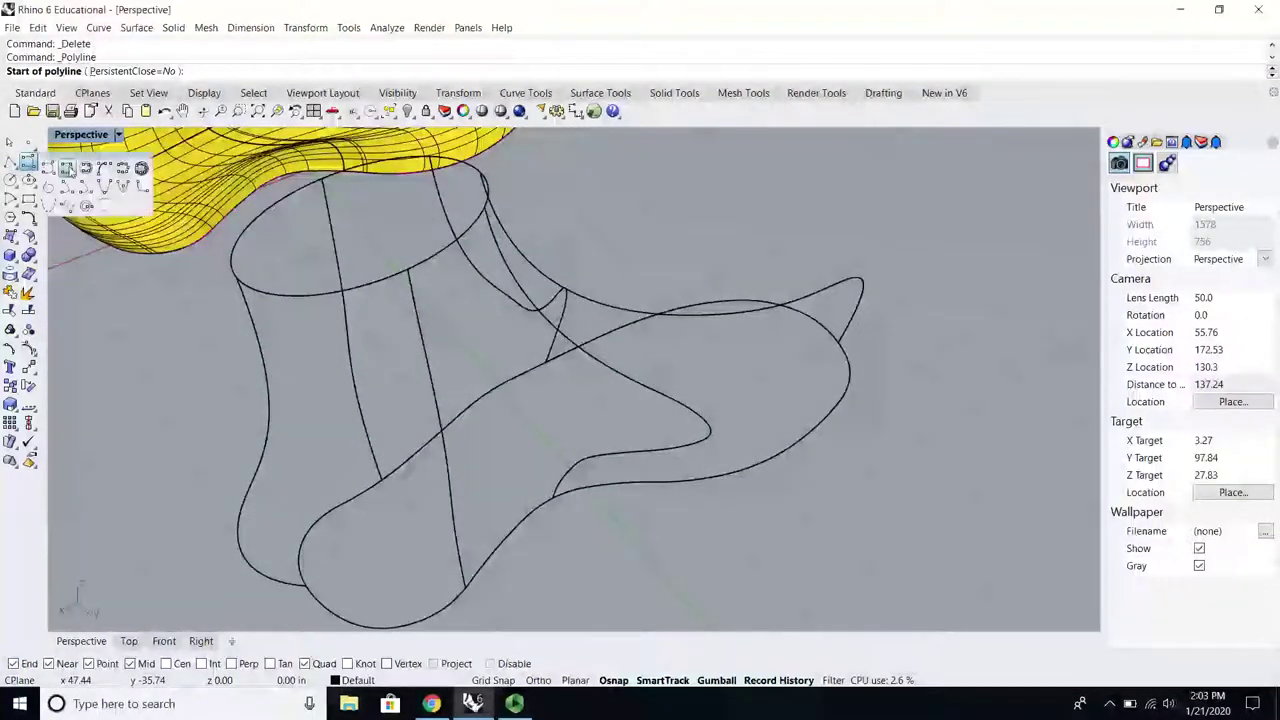
pyautogui.click(66, 168)
pyautogui.click(478, 205)
pyautogui.click(509, 268)
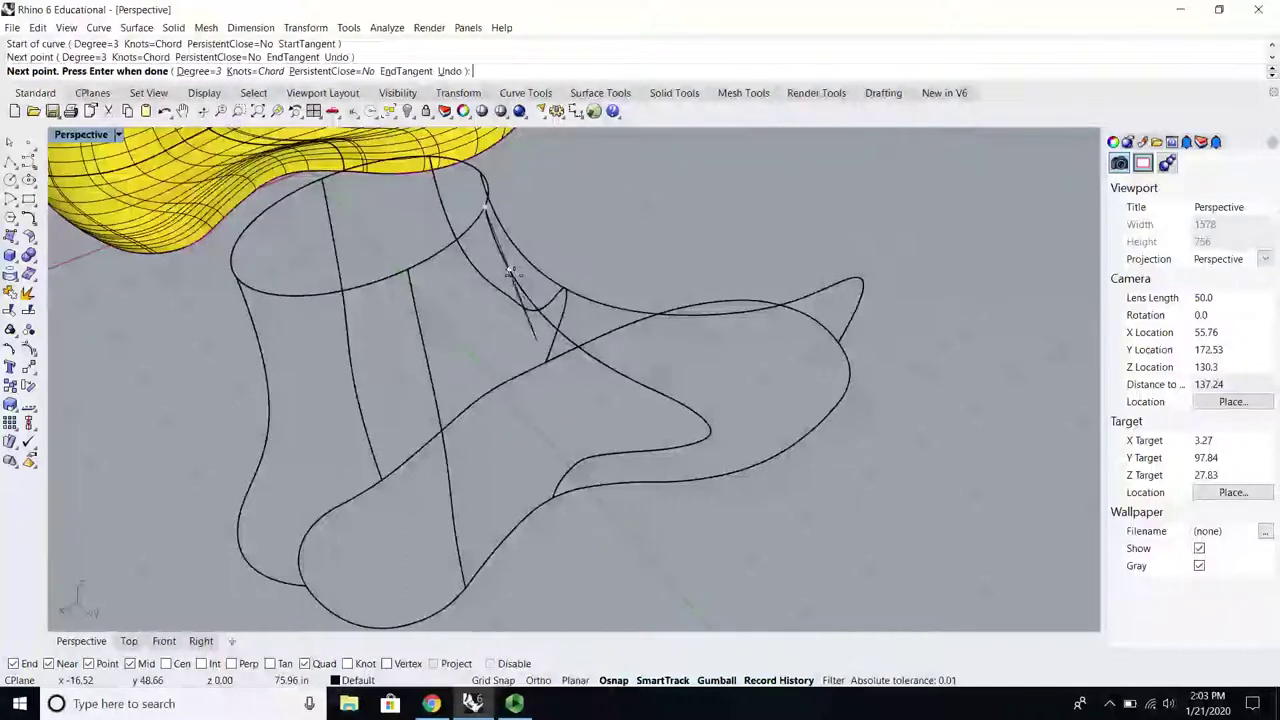
pyautogui.click(562, 333)
pyautogui.click(645, 384)
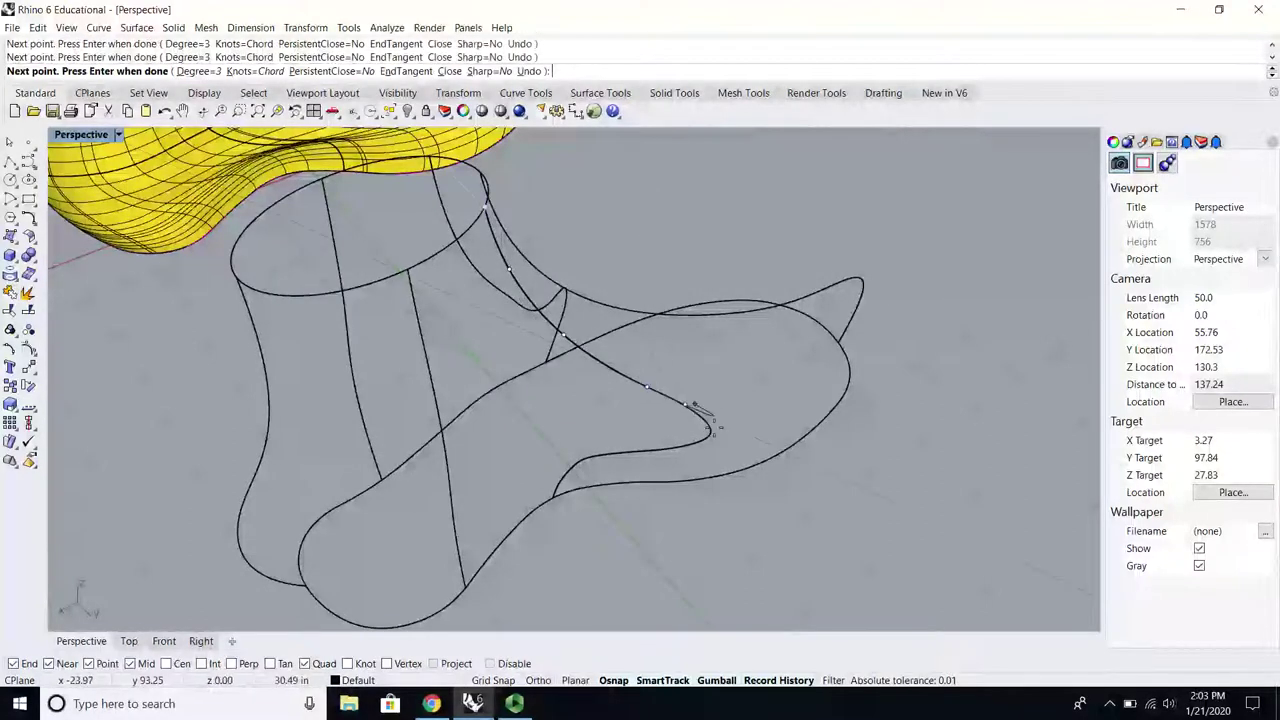
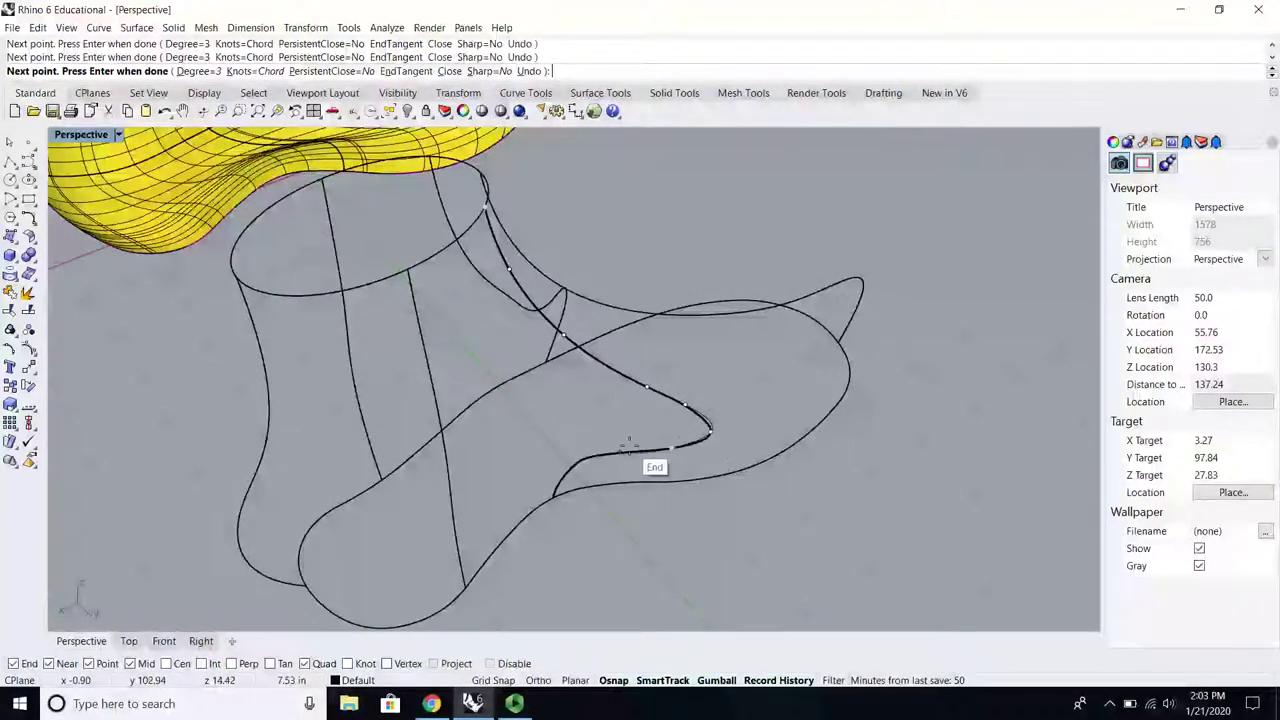
pyautogui.click(551, 494)
pyautogui.press('Return')
pyautogui.click(575, 465)
pyautogui.press('Delete')
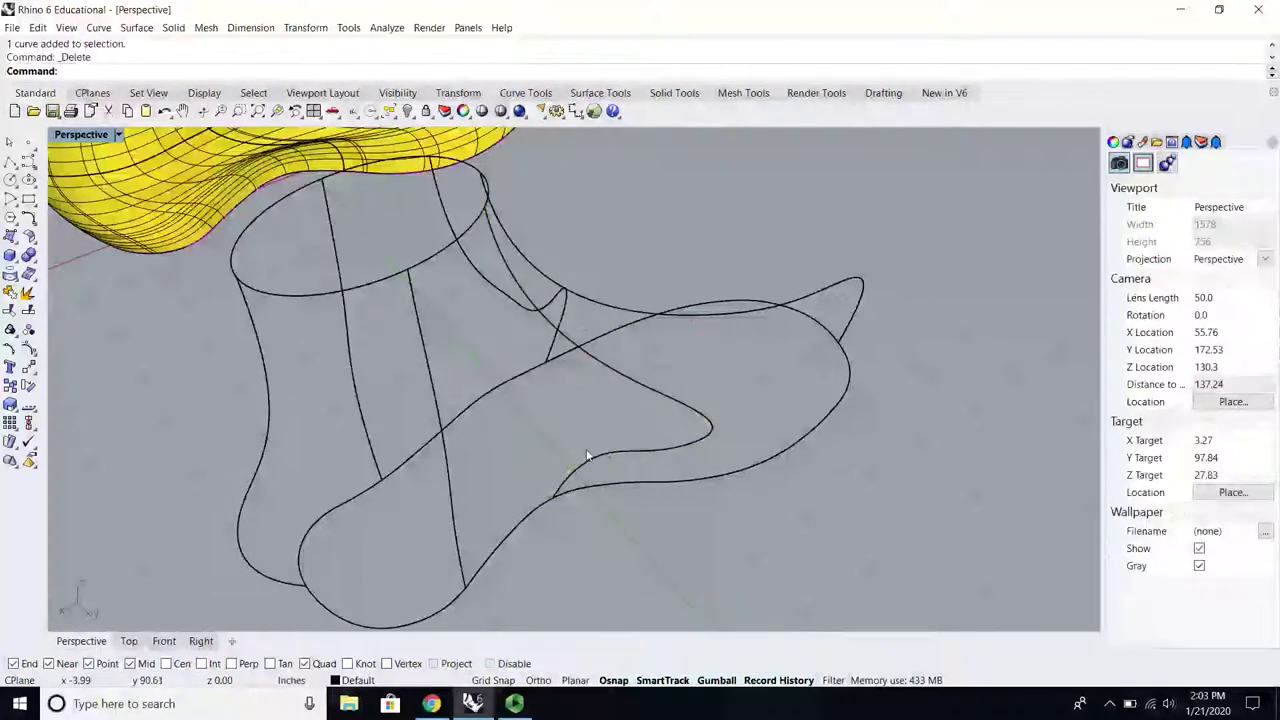
# Step: Sweep a closed surface on two rails, the ankle ring and foot outline, through all six profile curves of the retraced foot
pyautogui.moveTo(607, 459); pyautogui.dragTo(562, 268, button='right')
pyautogui.click(139, 29)
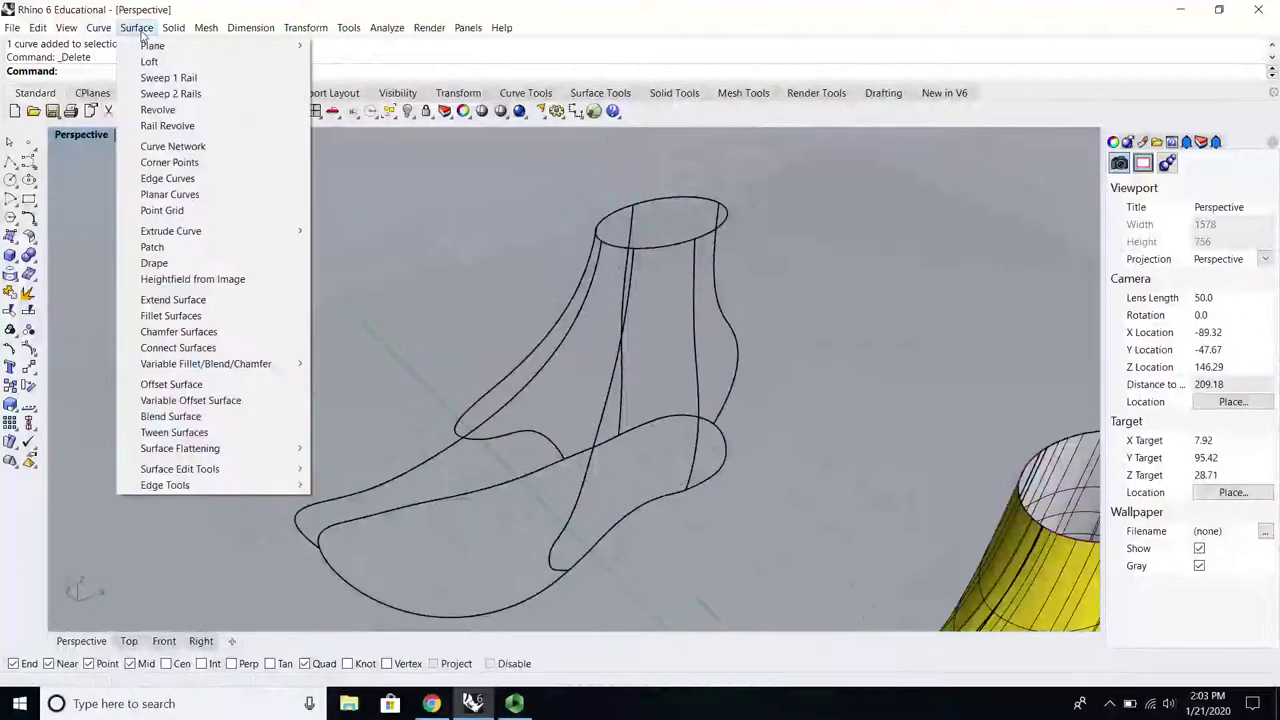
pyautogui.click(190, 93)
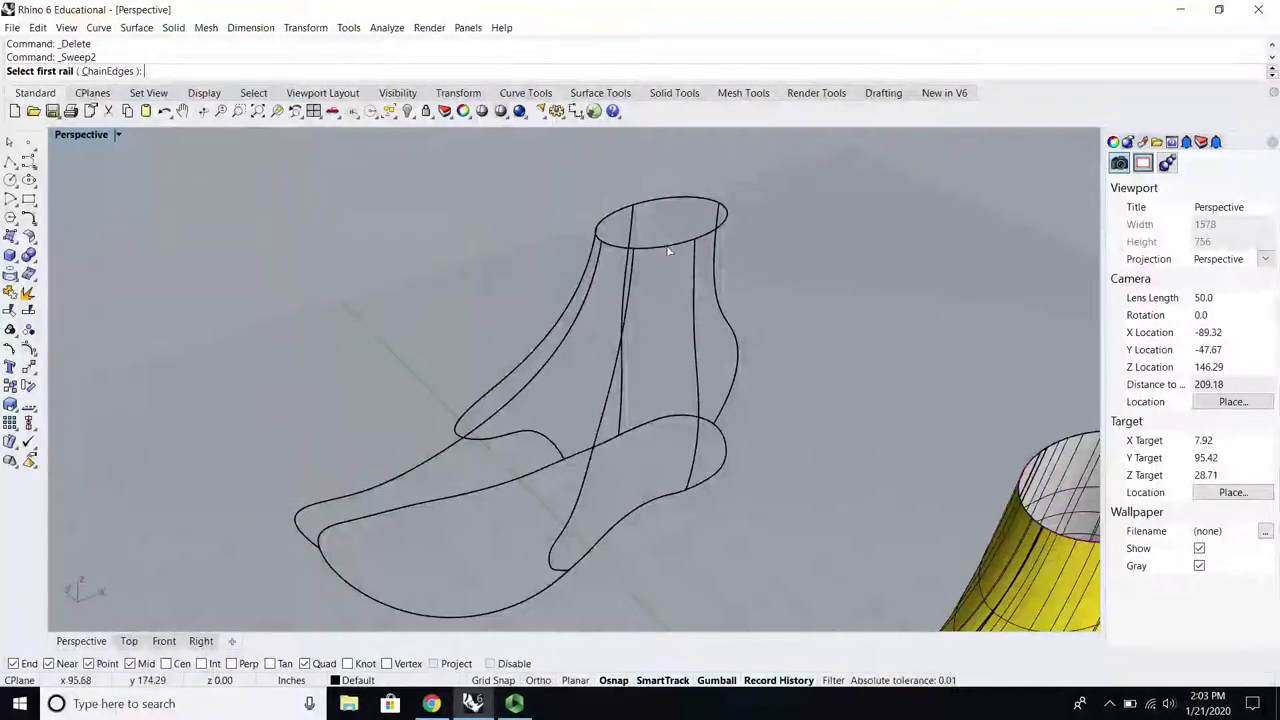
pyautogui.click(657, 499)
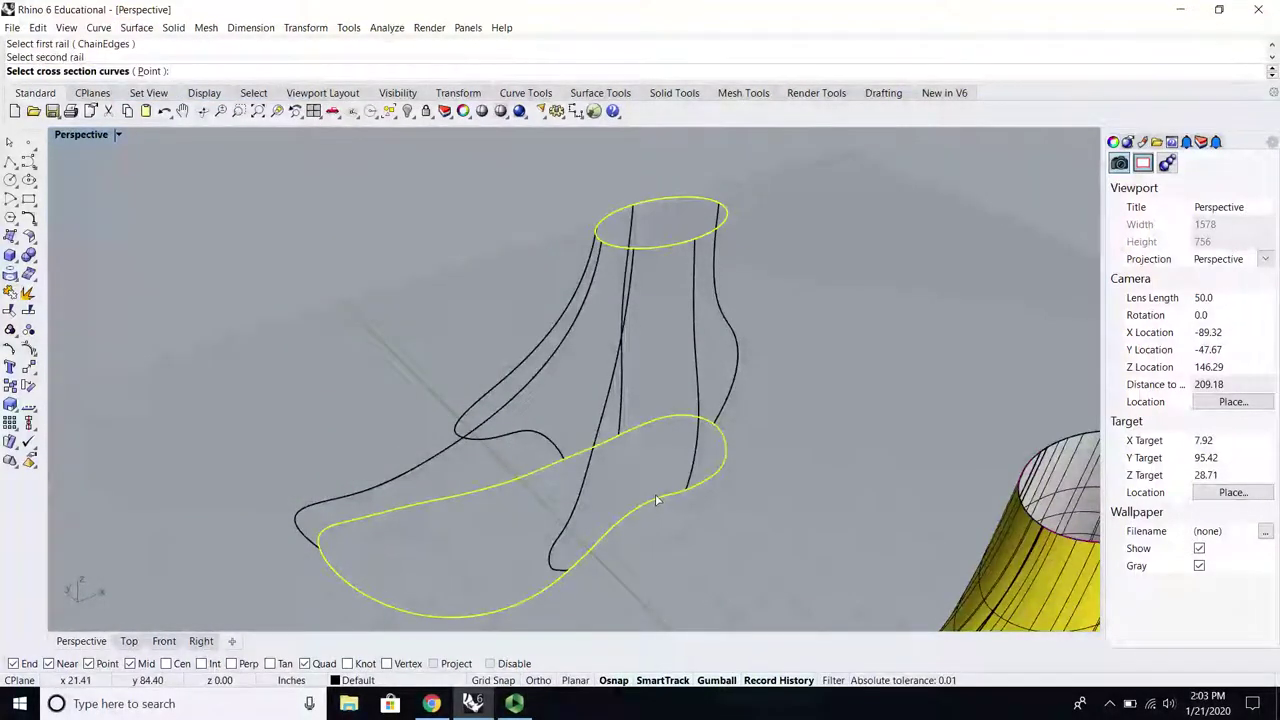
pyautogui.click(736, 380)
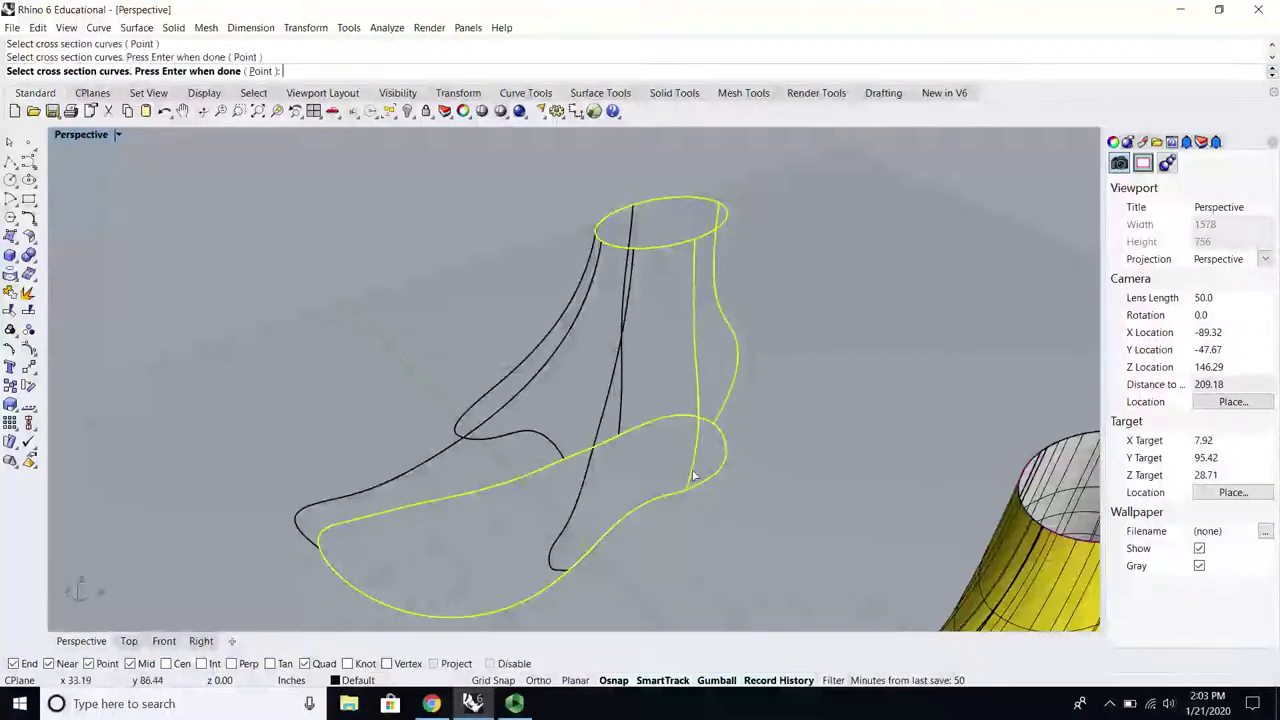
pyautogui.click(377, 479)
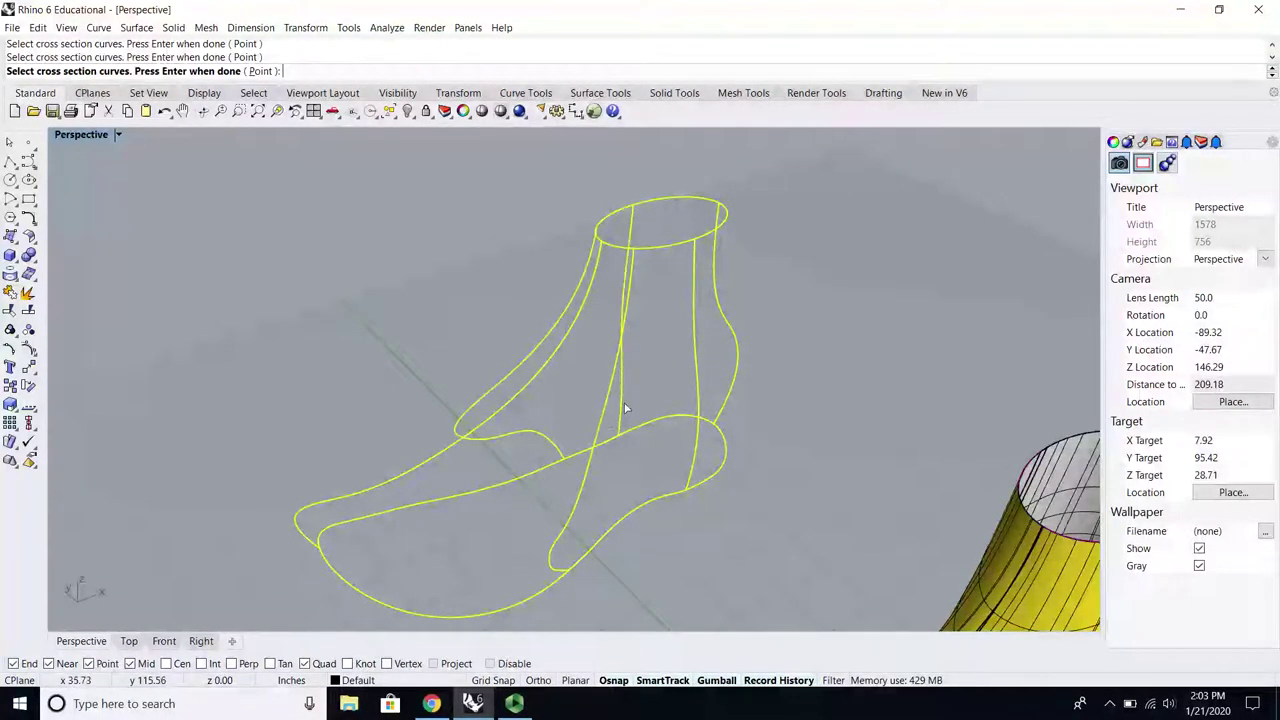
pyautogui.press('Return')
pyautogui.click(620, 506)
pyautogui.moveTo(390, 489)
pyautogui.mouseDown(button='right')
pyautogui.moveTo(488, 462)
pyautogui.moveTo(530, 415)
pyautogui.moveTo(590, 380)
pyautogui.moveTo(393, 490)
pyautogui.mouseUp(button='right')
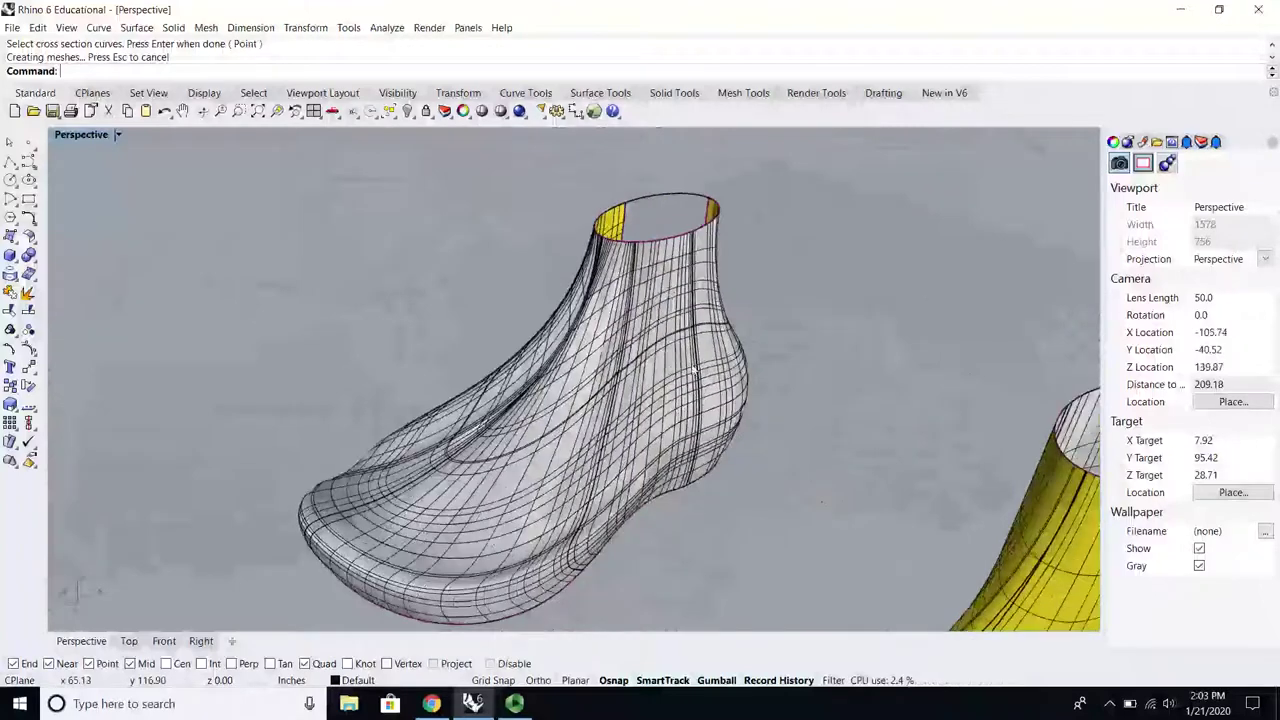
# Step: Delete the swept surface and redo the two-rail sweep, picking the profile curves in order around the foot from the heel
pyautogui.click(665, 381)
pyautogui.press('Delete')
pyautogui.press('Return')
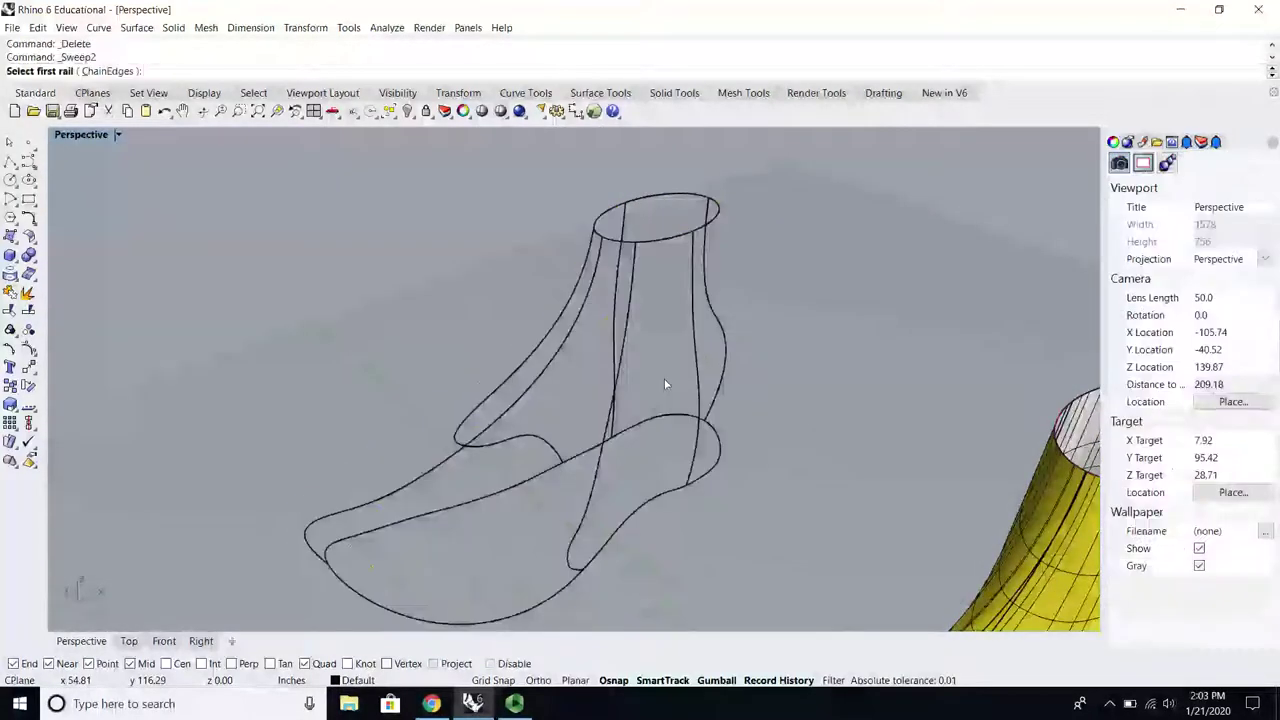
pyautogui.click(668, 503)
pyautogui.click(657, 230)
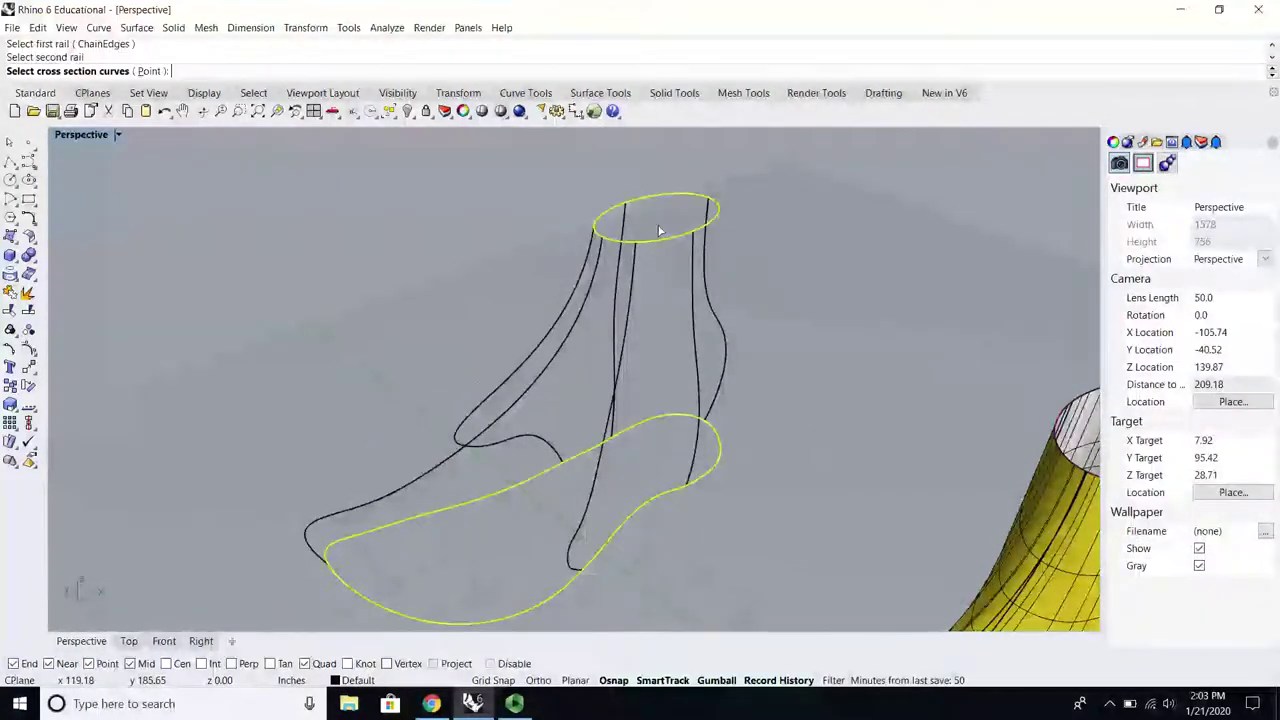
pyautogui.click(718, 345)
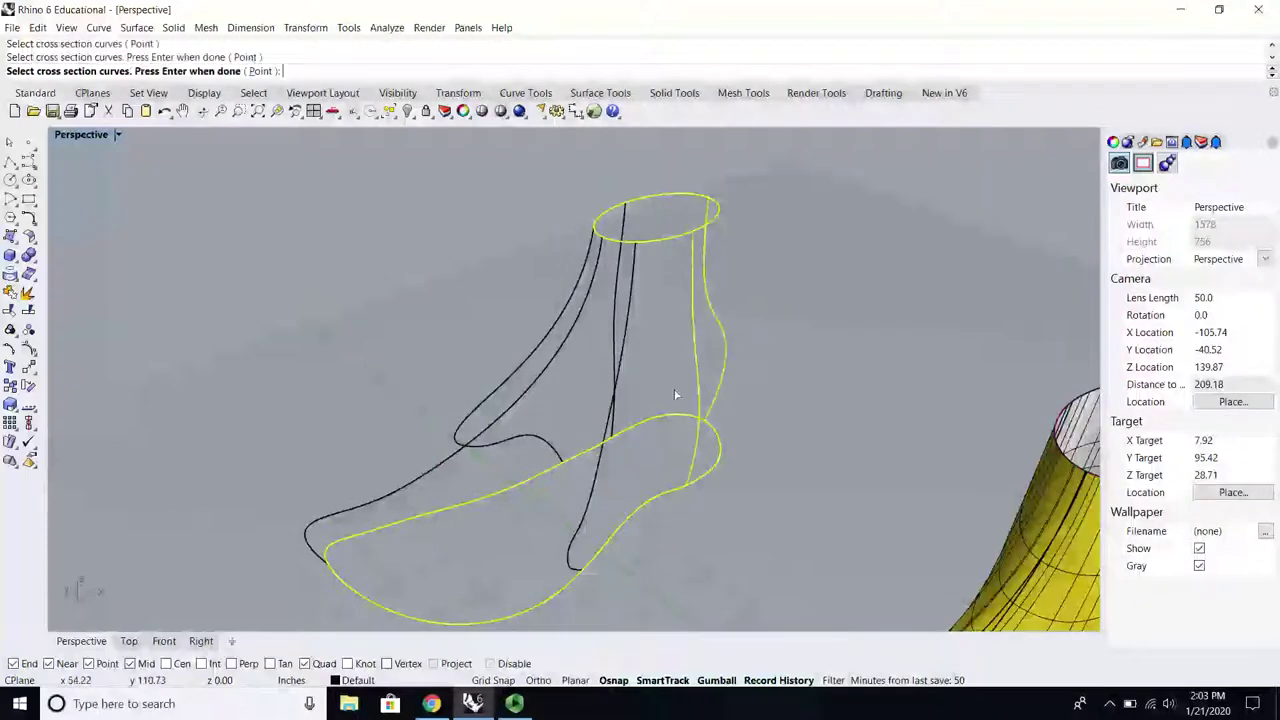
pyautogui.click(597, 449)
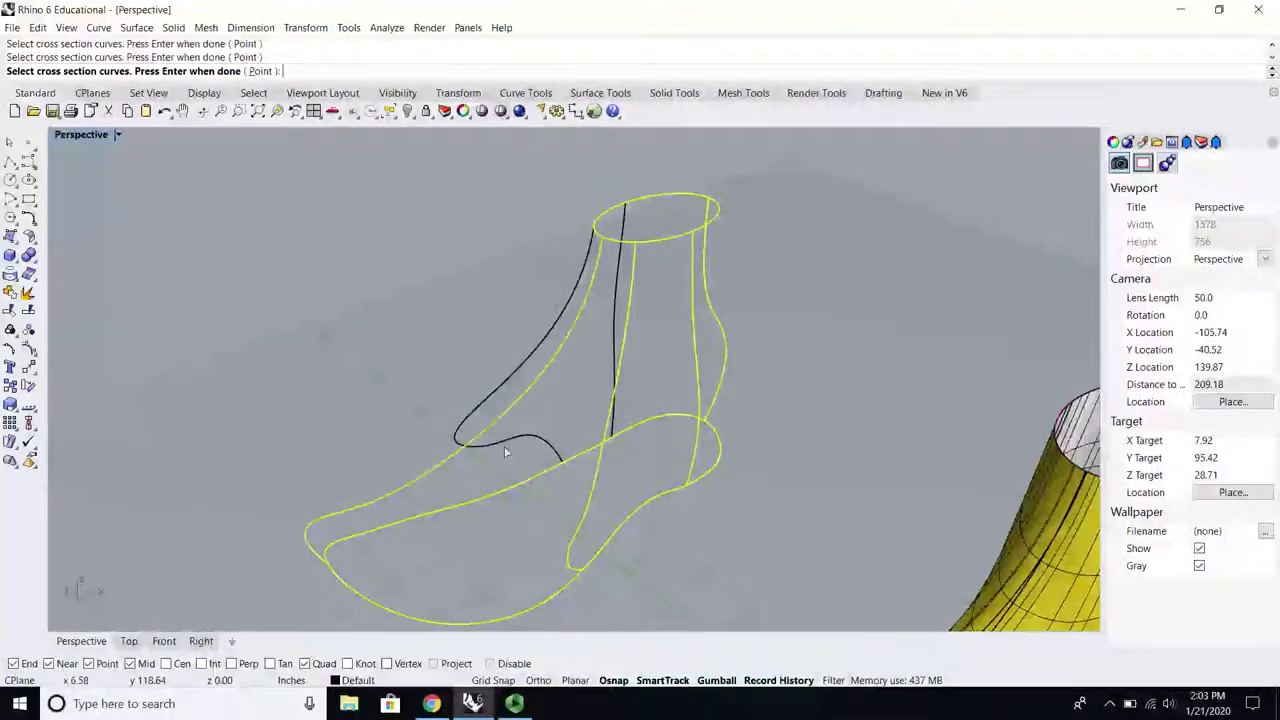
pyautogui.press('Return')
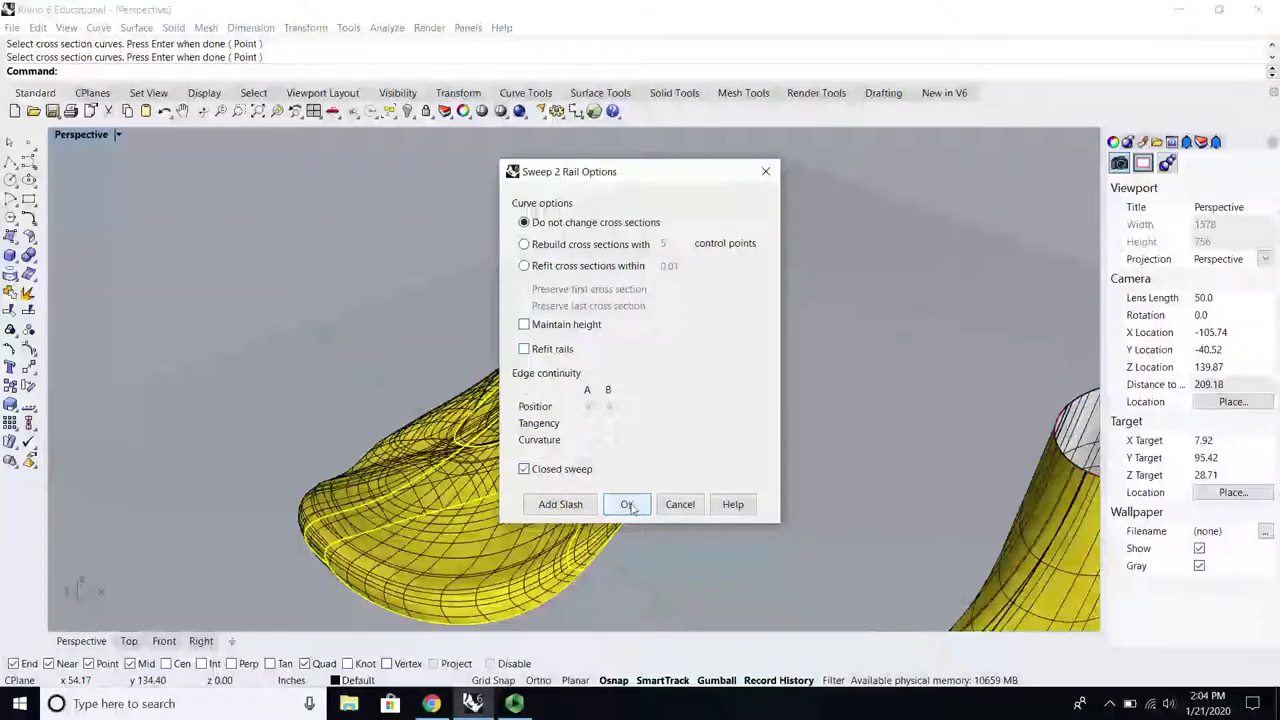
# Step: Compare the sweep preview with Maintain height on and off, then create the closed sweep with Refit rails and without Maintain height
pyautogui.moveTo(595, 171); pyautogui.dragTo(775, 174)
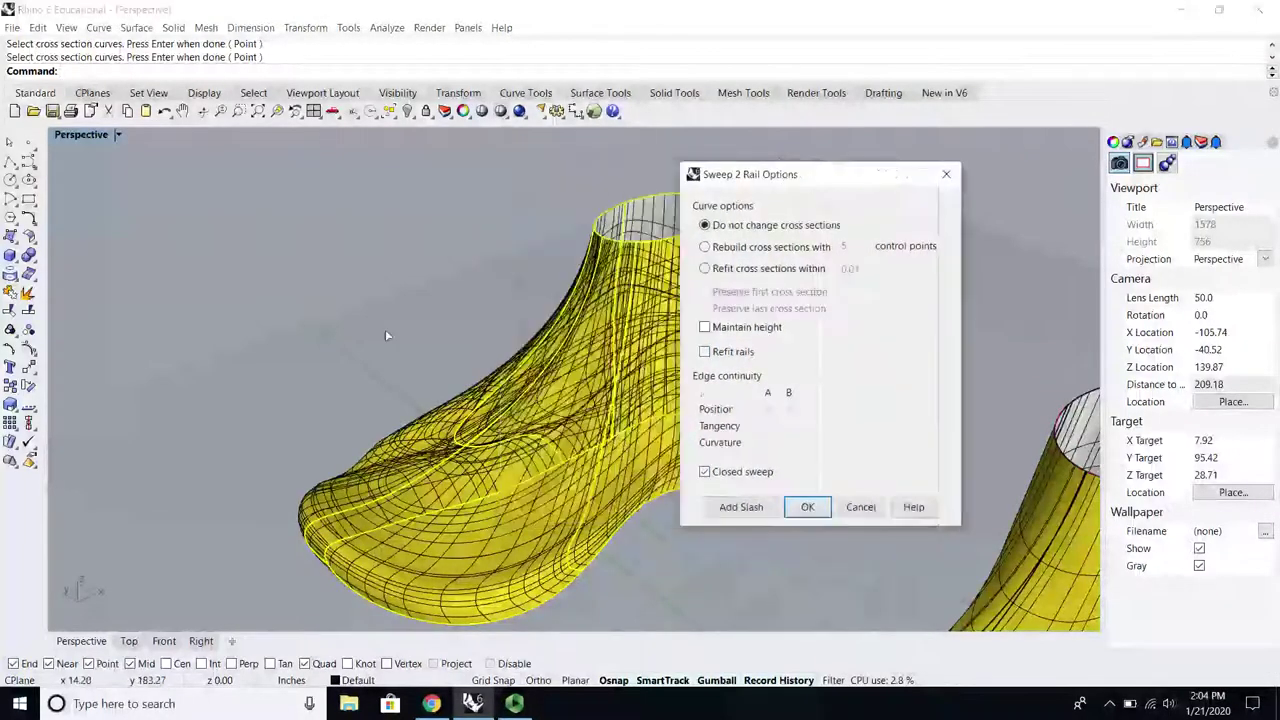
pyautogui.moveTo(385, 329); pyautogui.dragTo(592, 354, button='right')
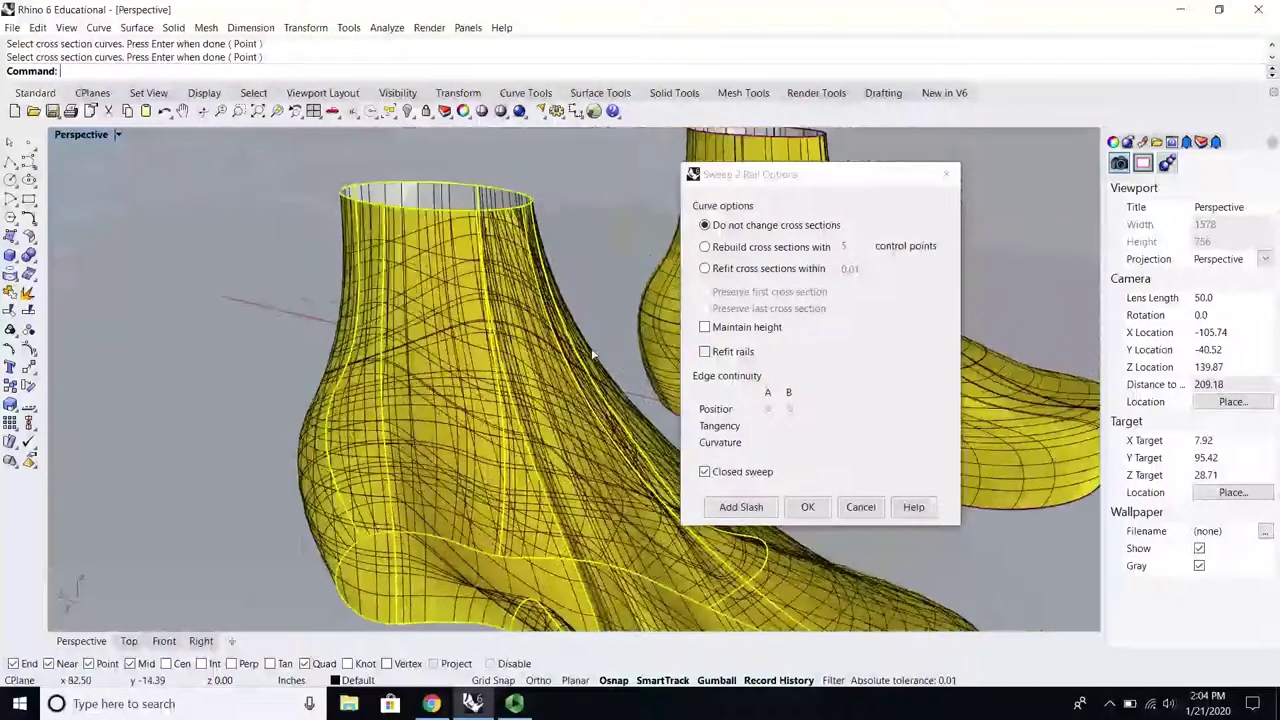
pyautogui.click(713, 333)
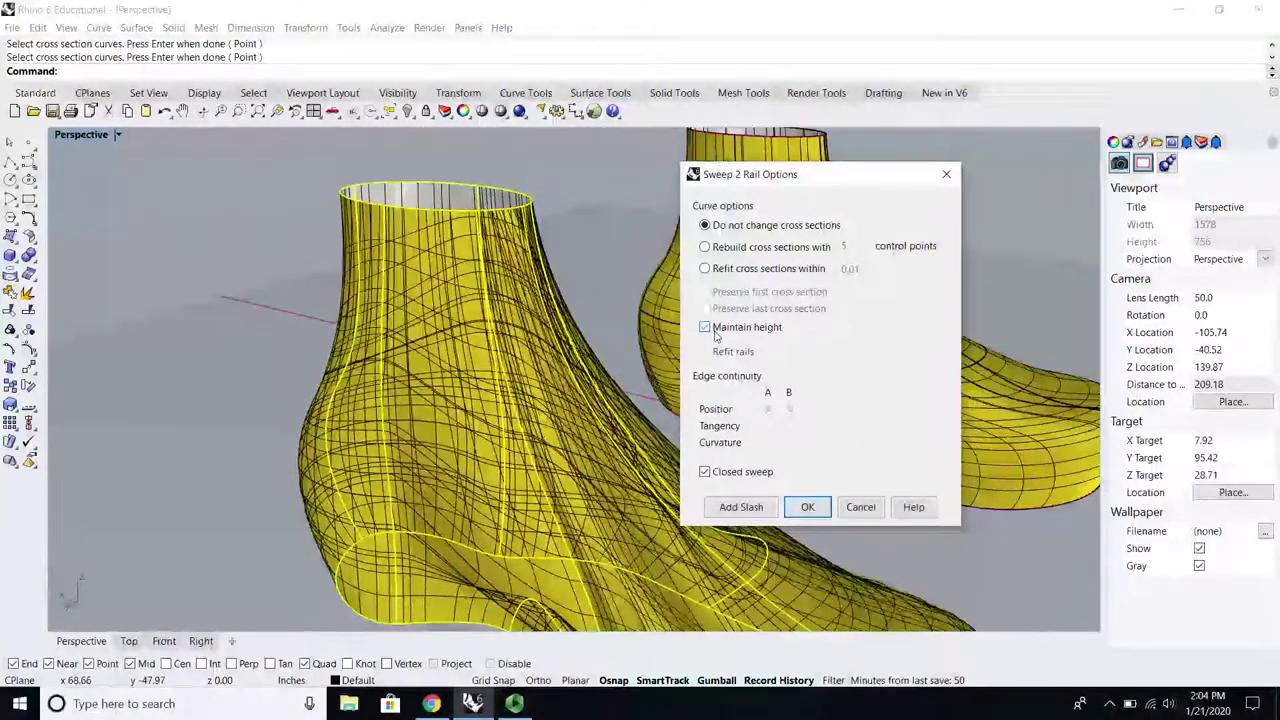
pyautogui.click(728, 334)
pyautogui.scroll(-5, 567, 378)
pyautogui.moveTo(565, 376); pyautogui.dragTo(515, 347, button='right')
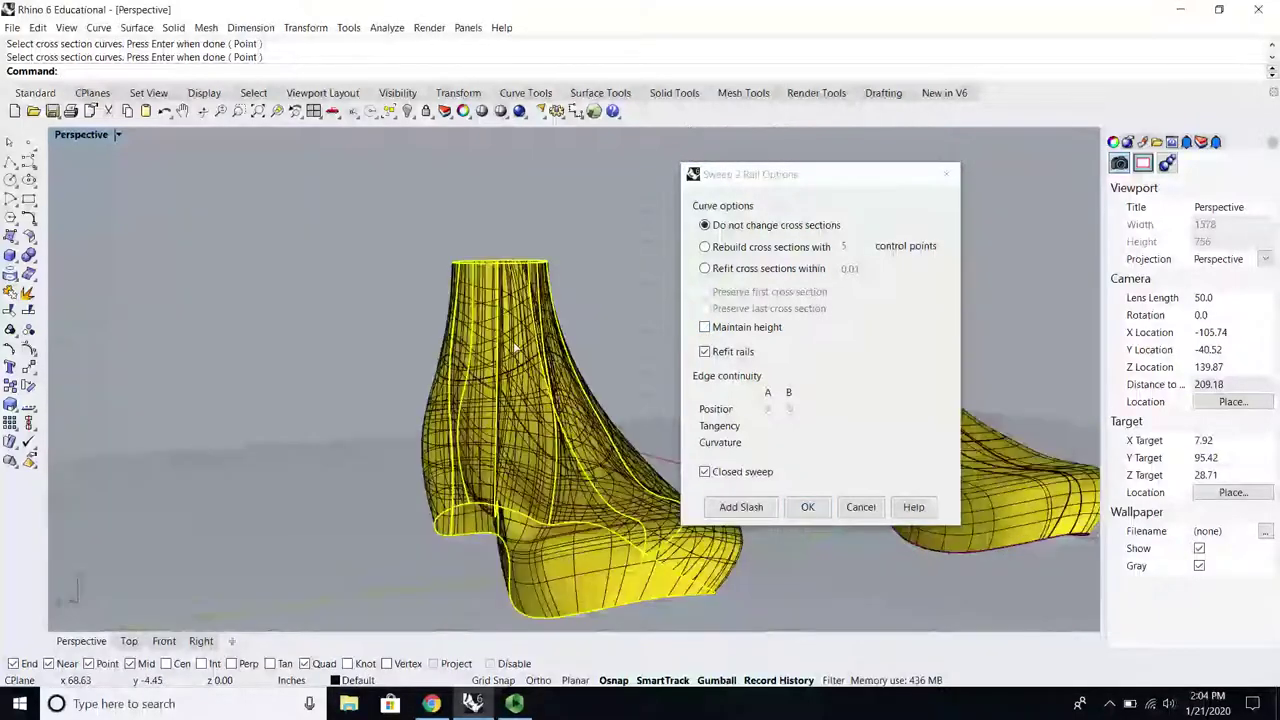
pyautogui.click(732, 334)
pyautogui.moveTo(662, 325); pyautogui.dragTo(652, 395, button='right')
pyautogui.click(712, 329)
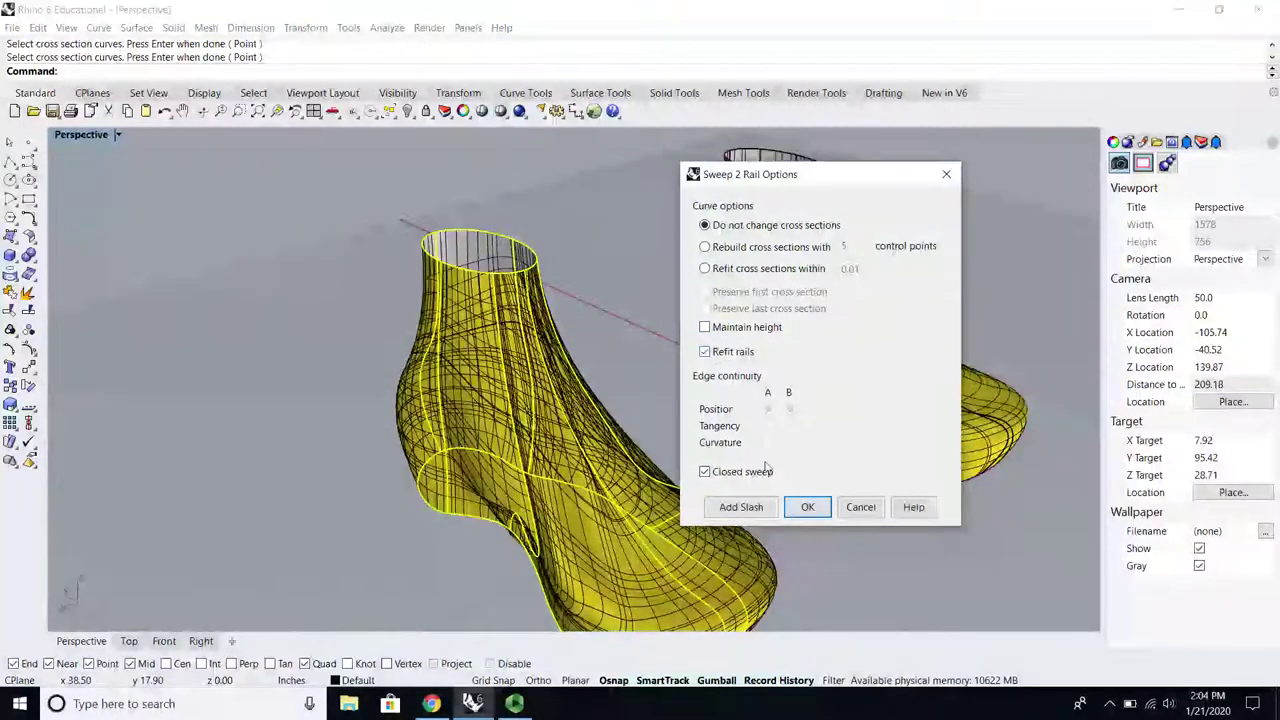
pyautogui.click(821, 516)
pyautogui.moveTo(510, 467); pyautogui.dragTo(249, 460, button='right')
pyautogui.scroll(-8, 300, 436)
pyautogui.scroll(4, 318, 526)
pyautogui.moveTo(320, 526); pyautogui.dragTo(536, 419, button='right')
pyautogui.scroll(4, 596, 498)
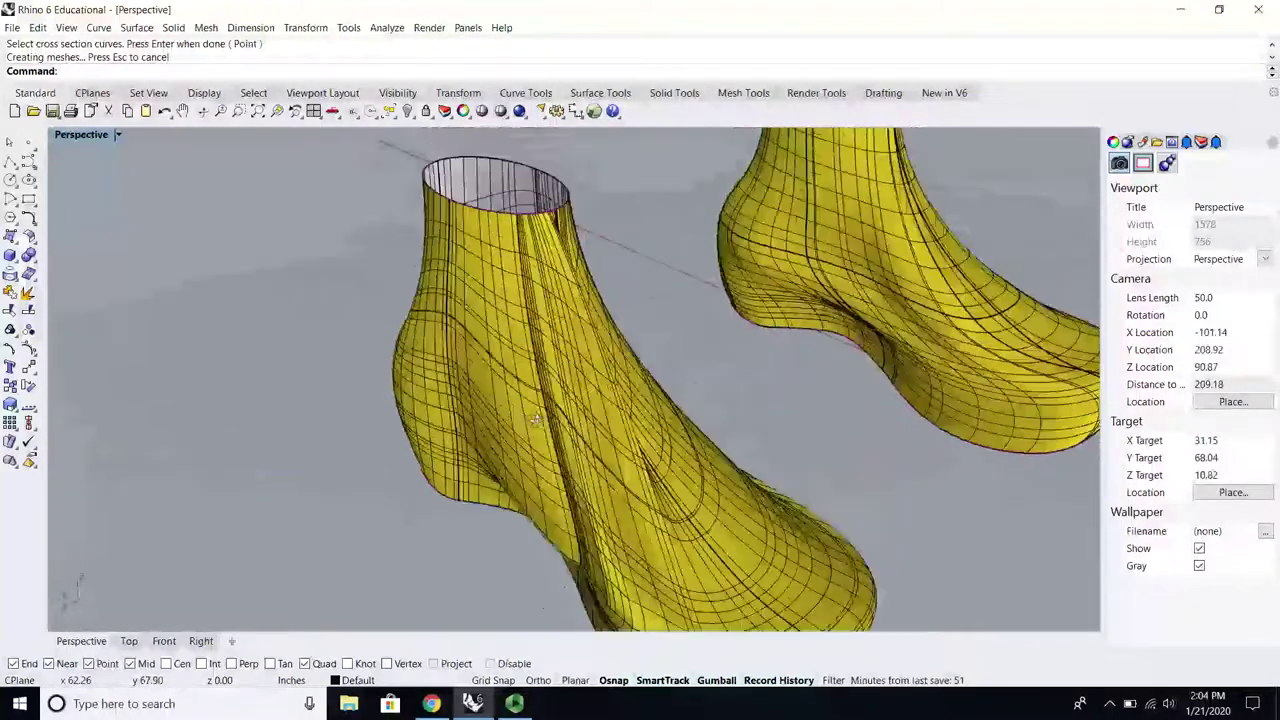
# Step: Delete the arch-side forefoot profile curve and the swept surface of the retraced foot
pyautogui.click(527, 302)
pyautogui.press('Return')
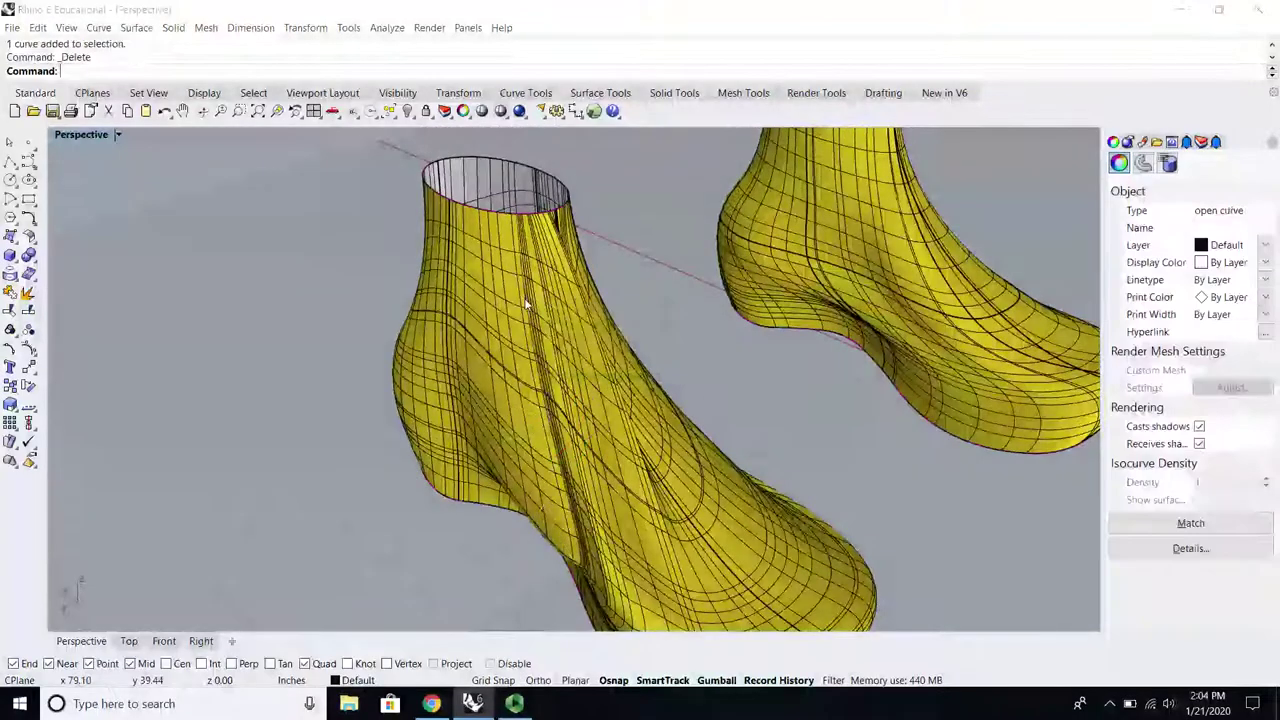
pyautogui.press('Delete')
pyautogui.click(643, 416)
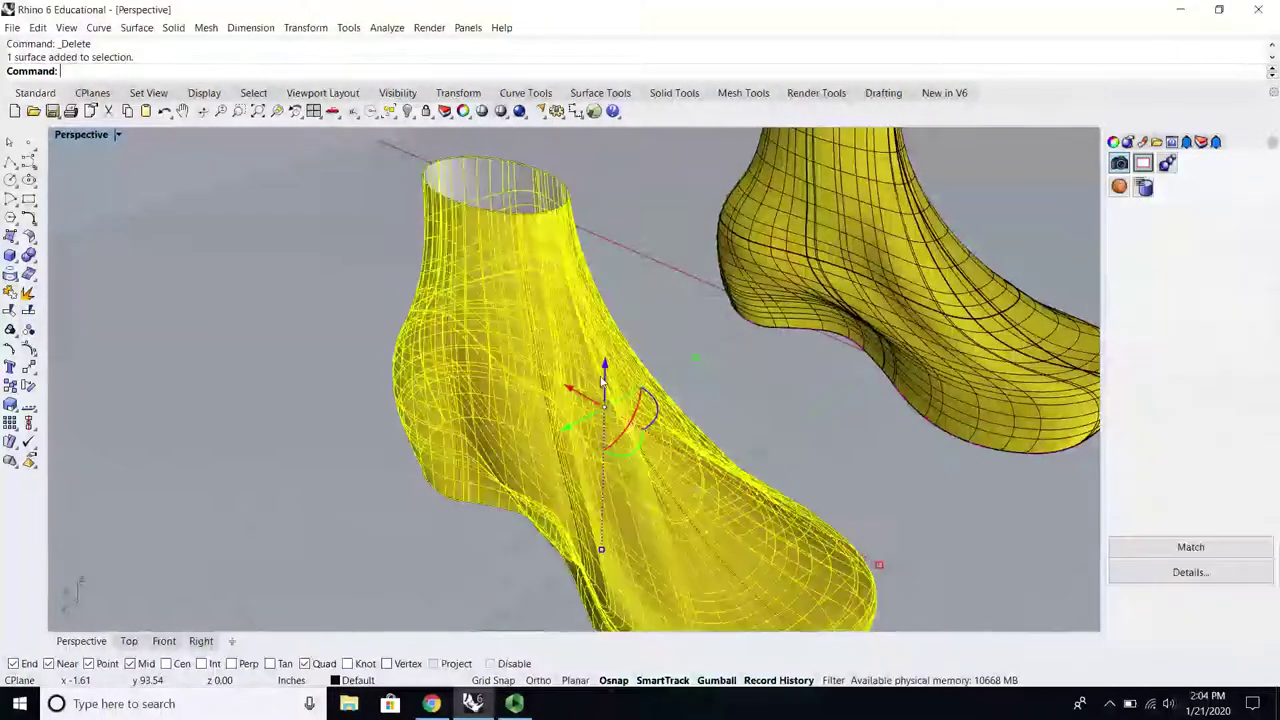
pyautogui.press('Delete')
# Step: Sweep a closed surface along the ankle ring and foot outline through the remaining profile curves, keeping cross sections unchanged
pyautogui.scroll(-3, 566, 368)
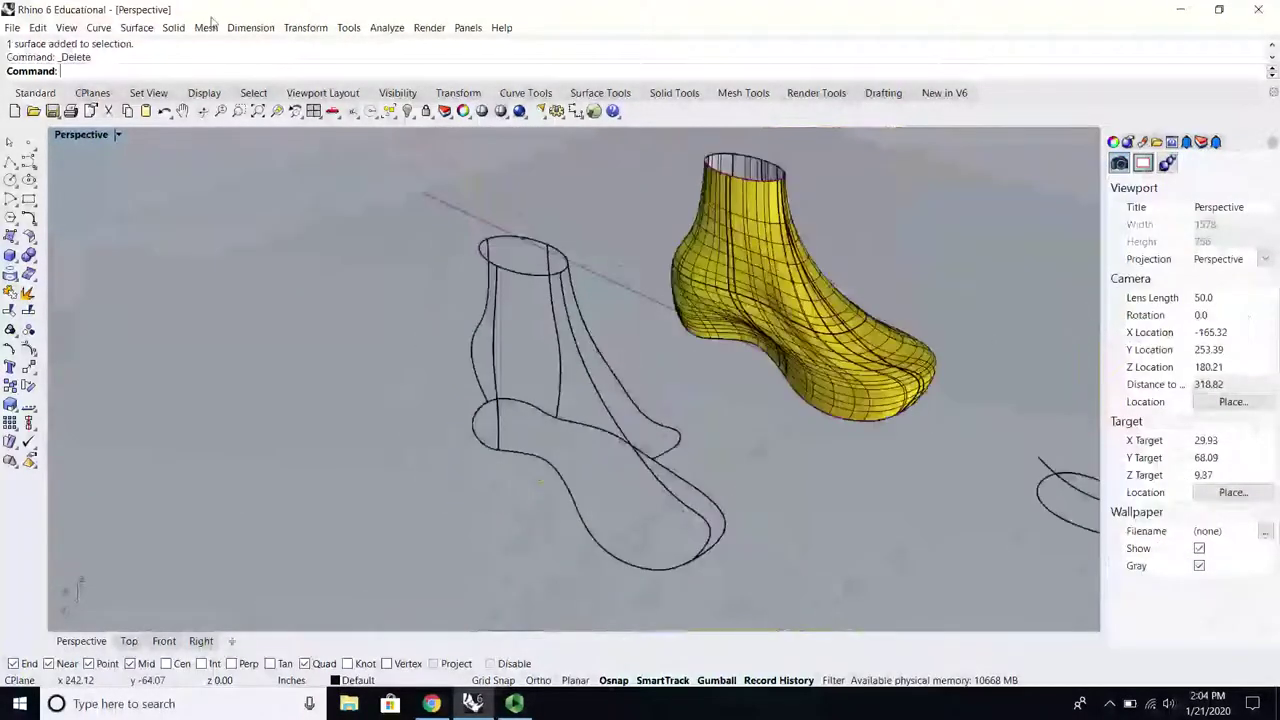
pyautogui.click(137, 27)
pyautogui.click(205, 91)
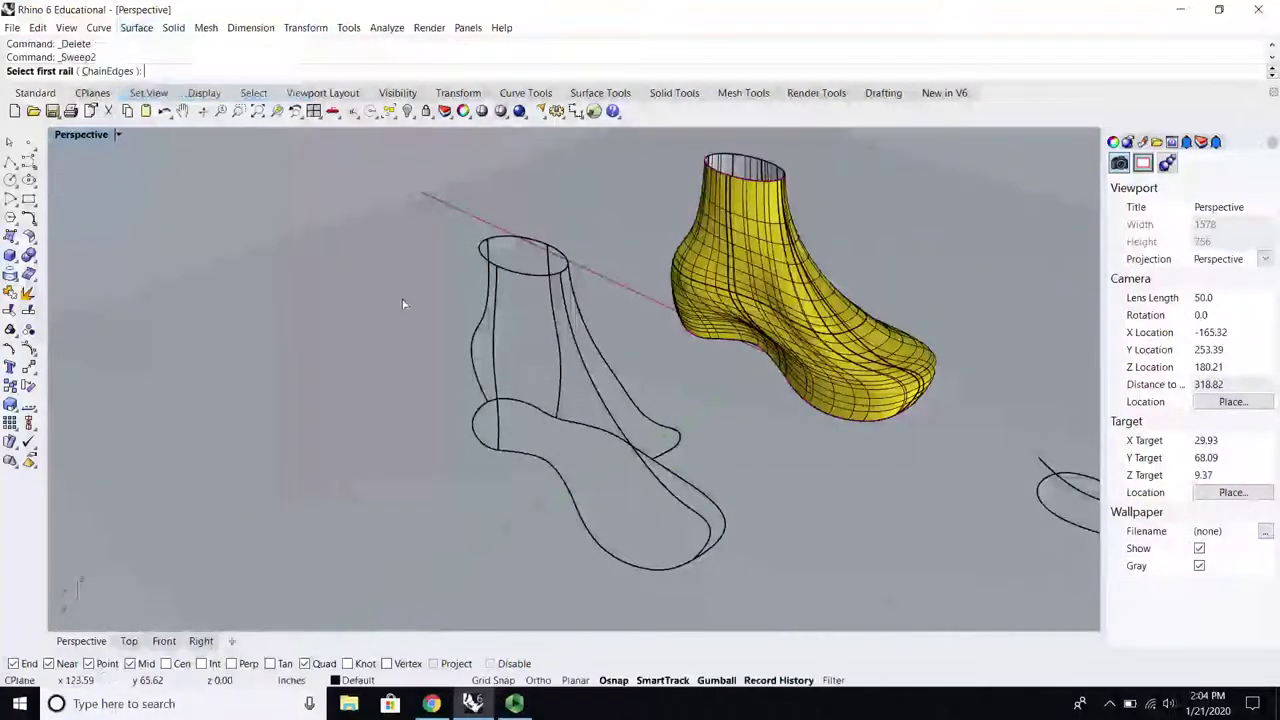
pyautogui.click(522, 460)
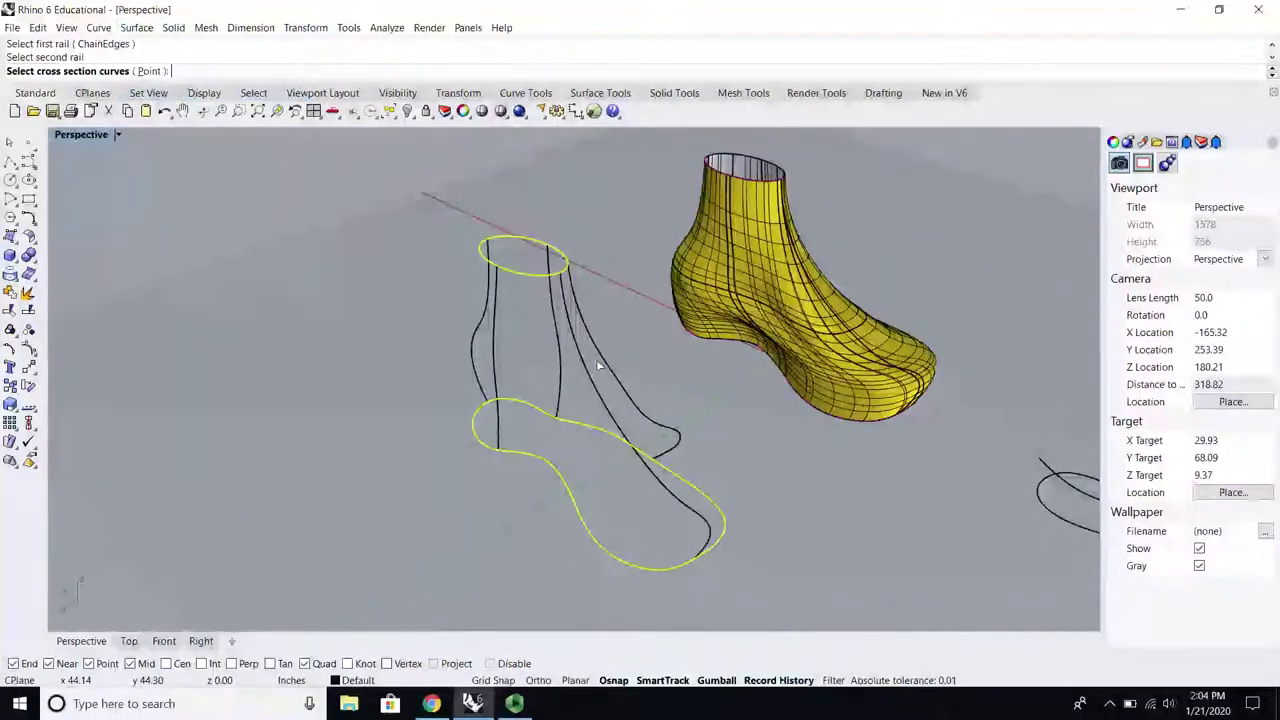
pyautogui.moveTo(545, 308); pyautogui.dragTo(448, 332)
pyautogui.press('Return')
pyautogui.scroll(2, 580, 403)
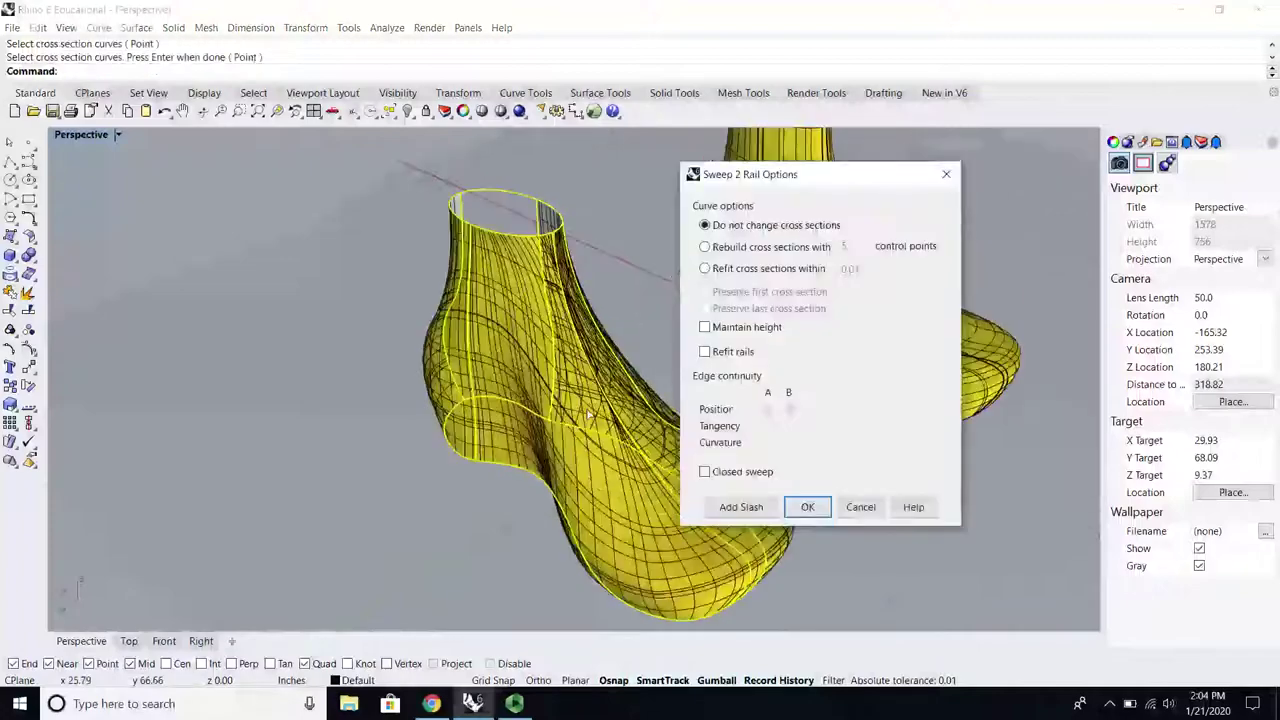
pyautogui.click(706, 472)
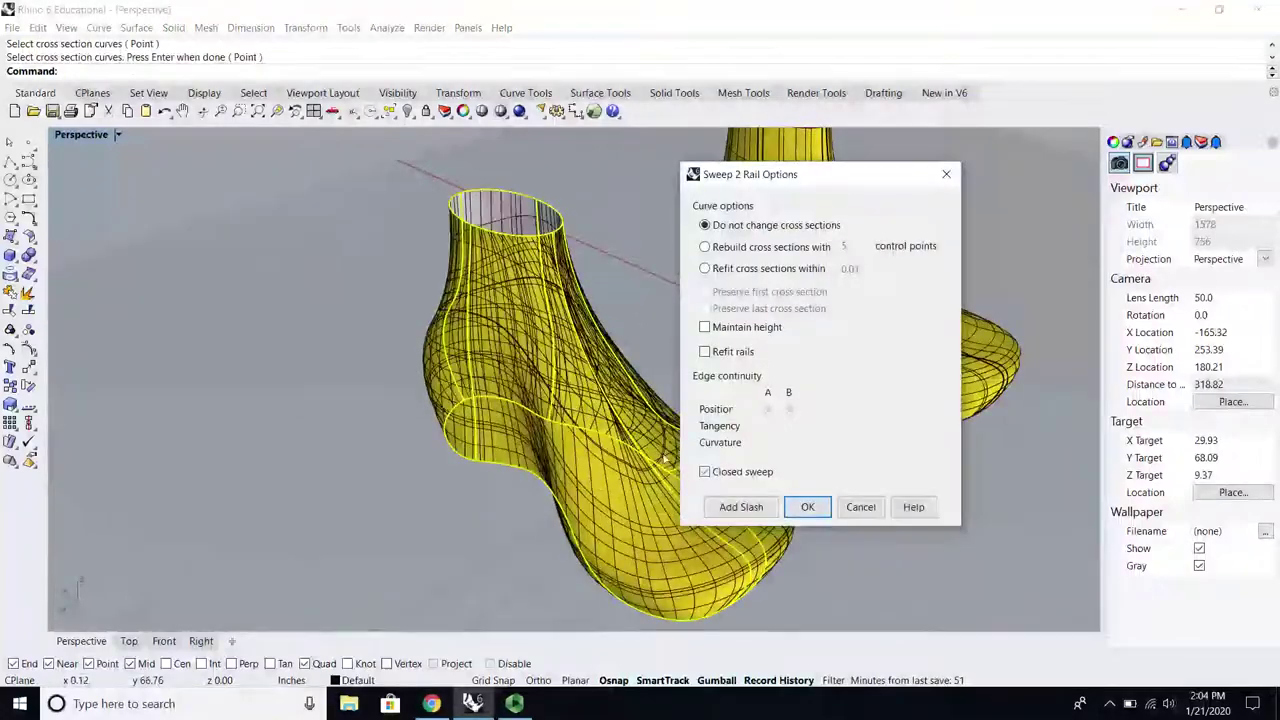
pyautogui.click(808, 509)
# Step: Examine the new swept surface from several sides, checking the isocurves along the front of the ankle and the forefoot
pyautogui.moveTo(655, 440); pyautogui.dragTo(514, 323, button='right')
pyautogui.rightClick(475, 392)
pyautogui.scroll(-4, 475, 392)
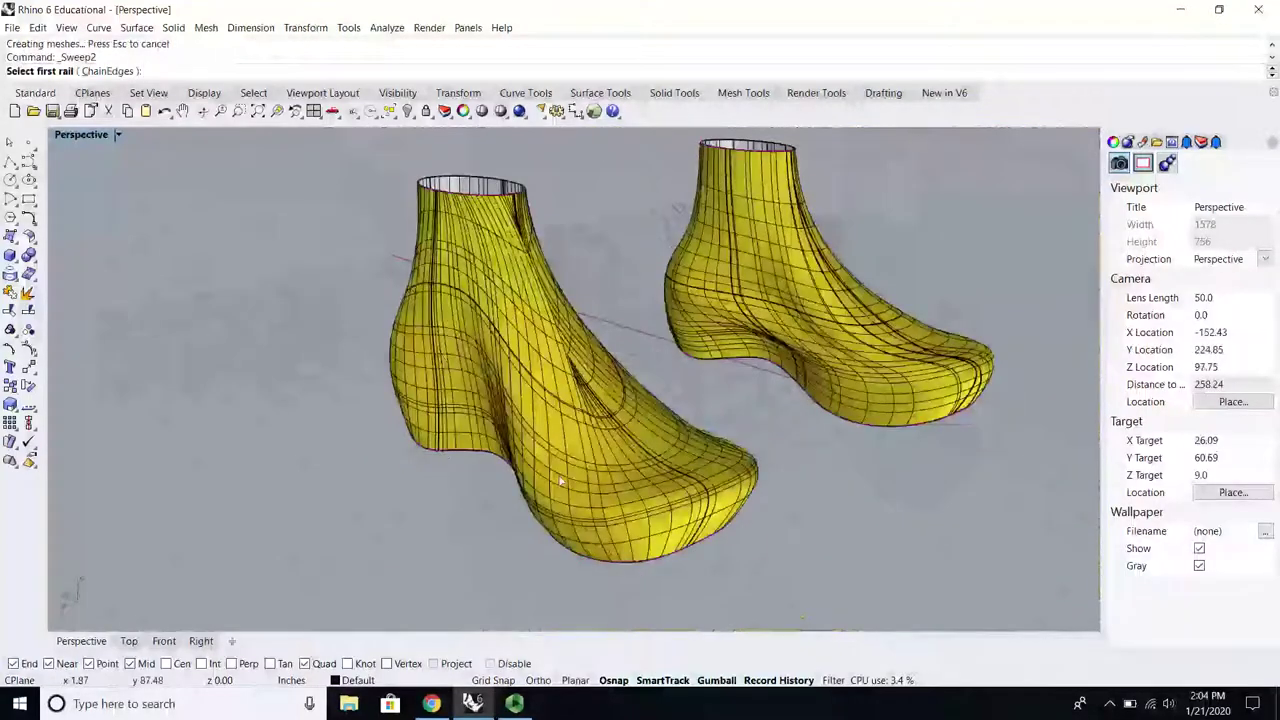
pyautogui.scroll(4, 519, 237)
pyautogui.moveTo(519, 237); pyautogui.dragTo(426, 273, button='right')
pyautogui.scroll(-5, 367, 312)
pyautogui.click(368, 339)
pyautogui.scroll(5, 359, 339)
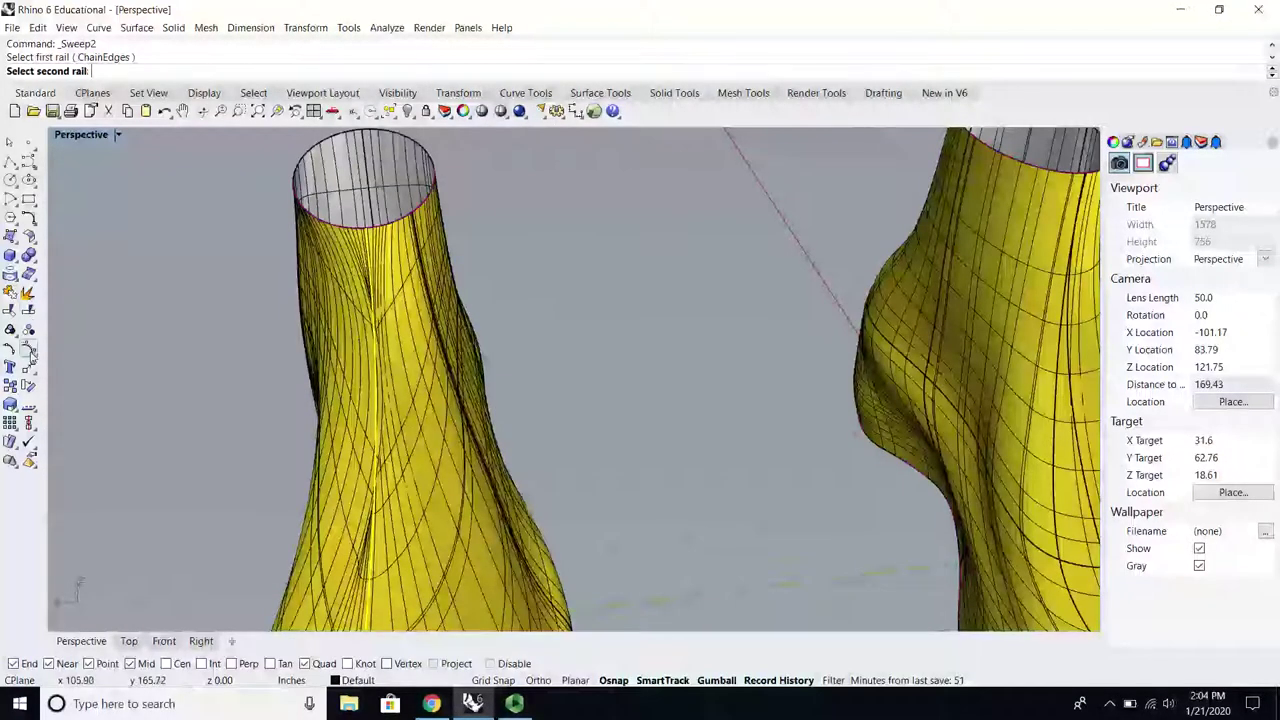
# Step: Show the control points of the new swept surface, inspect their density around the foot, and hide them again
pyautogui.click(331, 389)
pyautogui.click(29, 348)
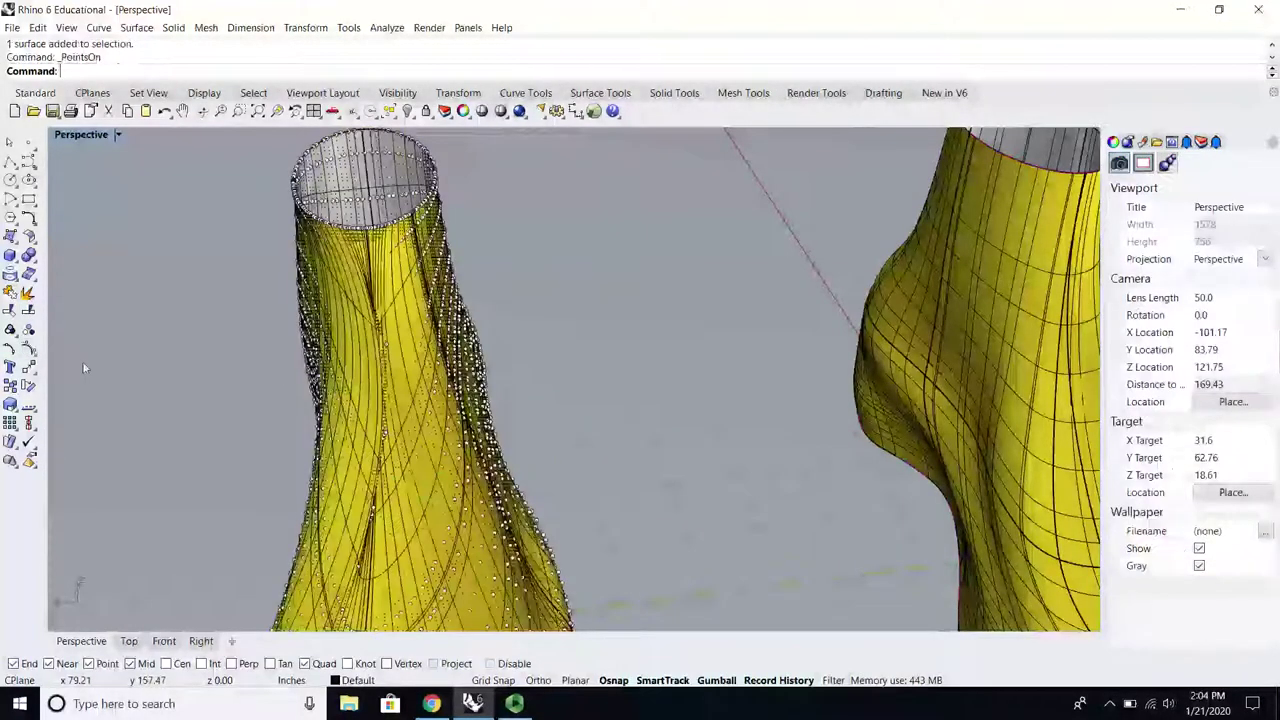
pyautogui.scroll(4, 294, 380)
pyautogui.moveTo(294, 380); pyautogui.dragTo(480, 450, button='right')
pyautogui.scroll(-7, 480, 450)
pyautogui.moveTo(505, 365); pyautogui.dragTo(659, 396, button='right')
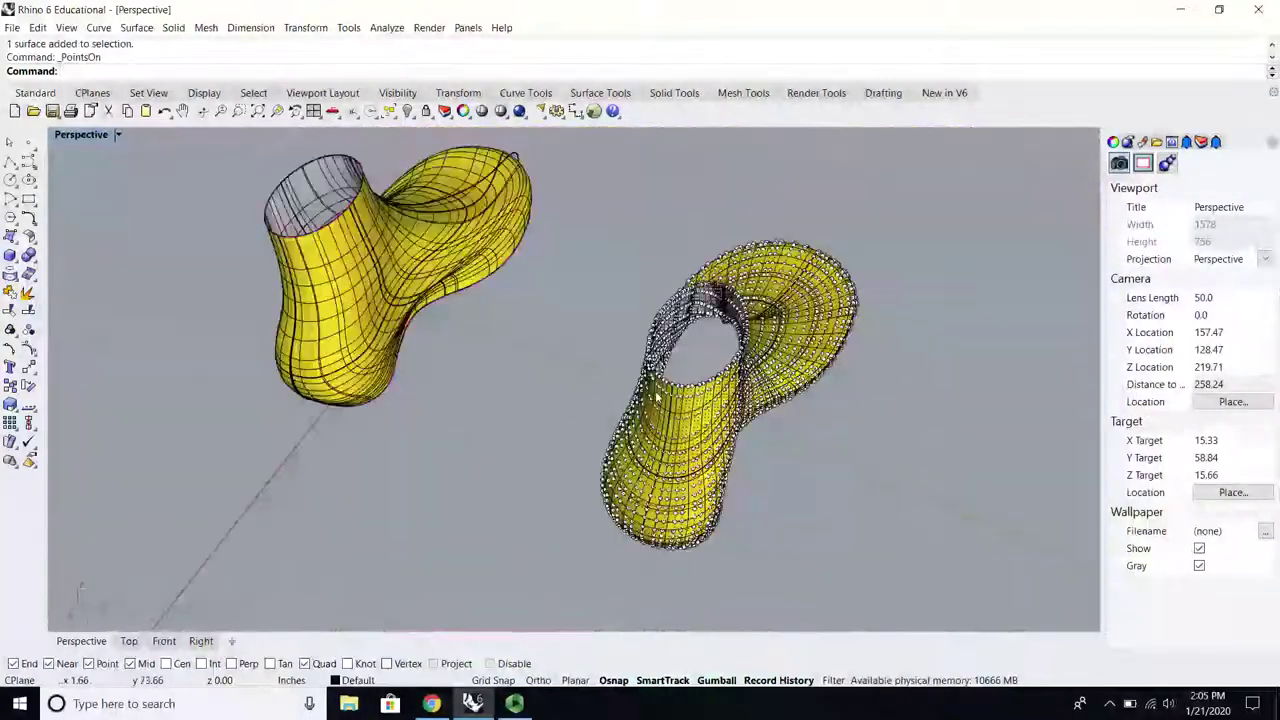
pyautogui.scroll(8, 781, 310)
pyautogui.moveTo(779, 345); pyautogui.dragTo(565, 362, button='right')
pyautogui.rightClick(29, 352)
pyautogui.scroll(-6, 600, 294)
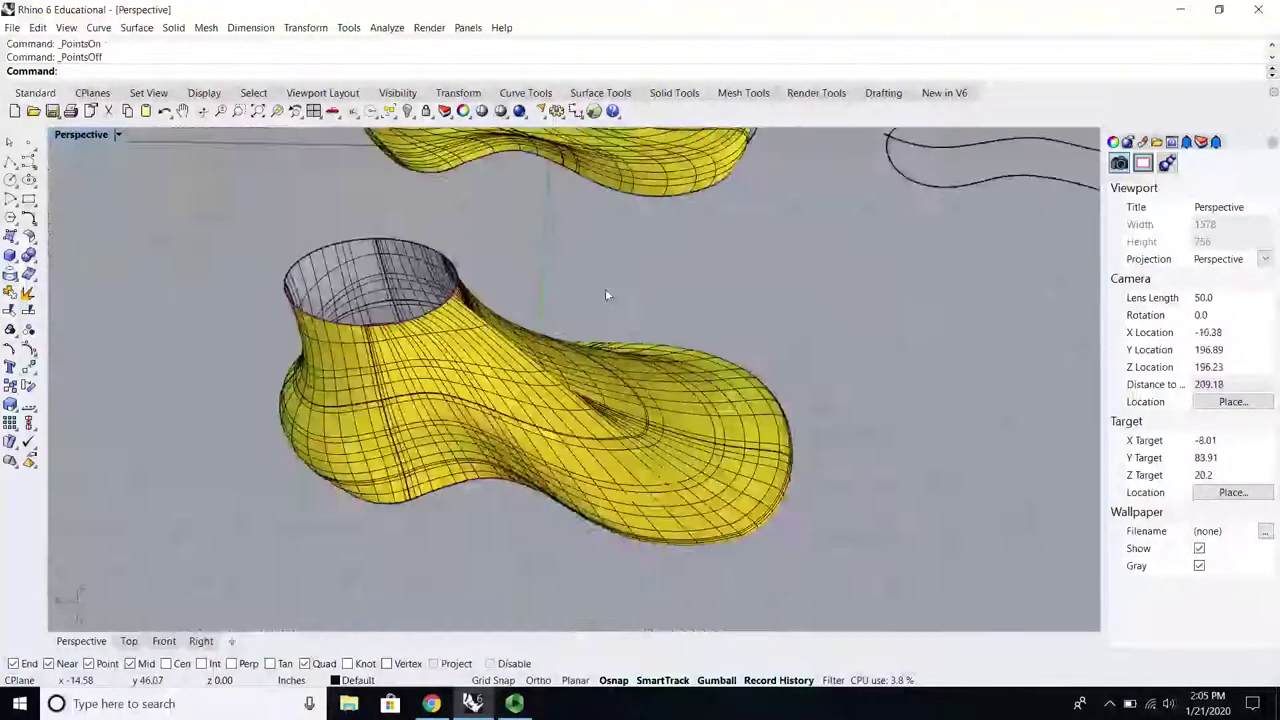
# Step: Maximize the Top view and delete the swept foot lying on the red axis together with its curves
pyautogui.moveTo(605, 288); pyautogui.dragTo(586, 290, button='right')
pyautogui.scroll(-4, 588, 287)
pyautogui.scroll(2, 614, 330)
pyautogui.moveTo(660, 372); pyautogui.dragTo(331, 186, button='right')
pyautogui.doubleClick(81, 136)
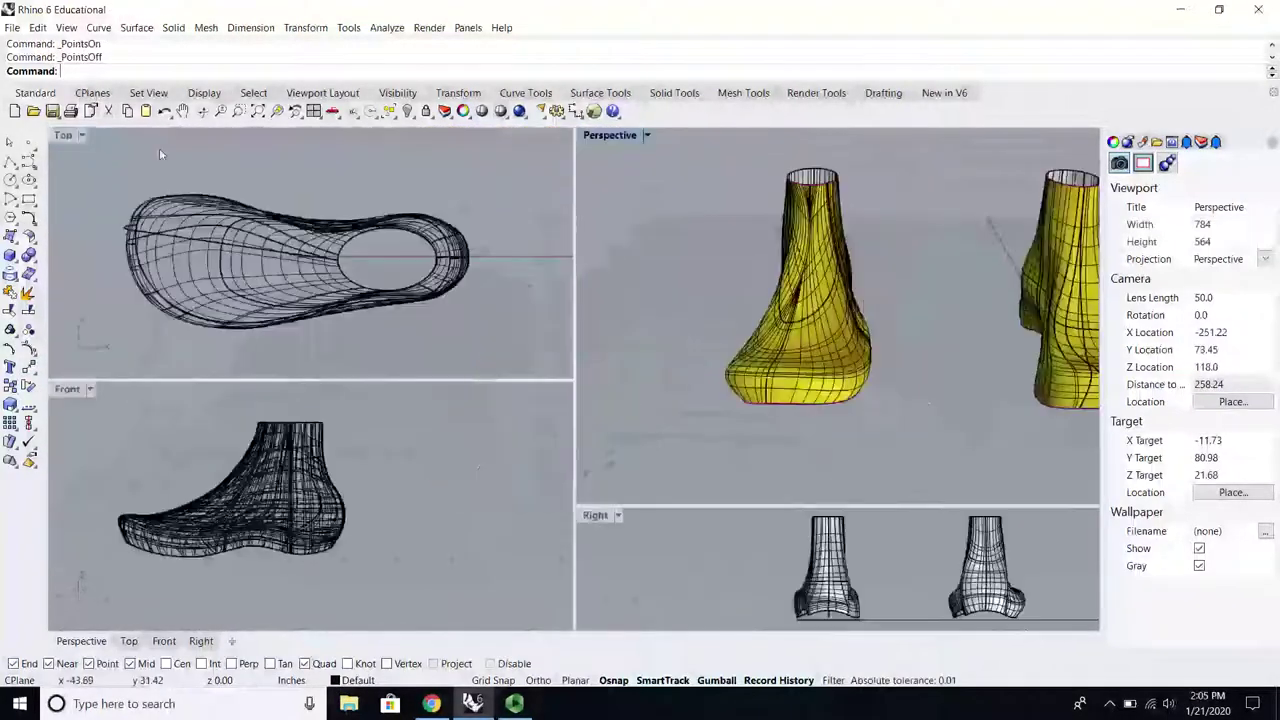
pyautogui.doubleClick(64, 136)
pyautogui.scroll(2, 560, 392)
pyautogui.scroll(-8, 555, 395)
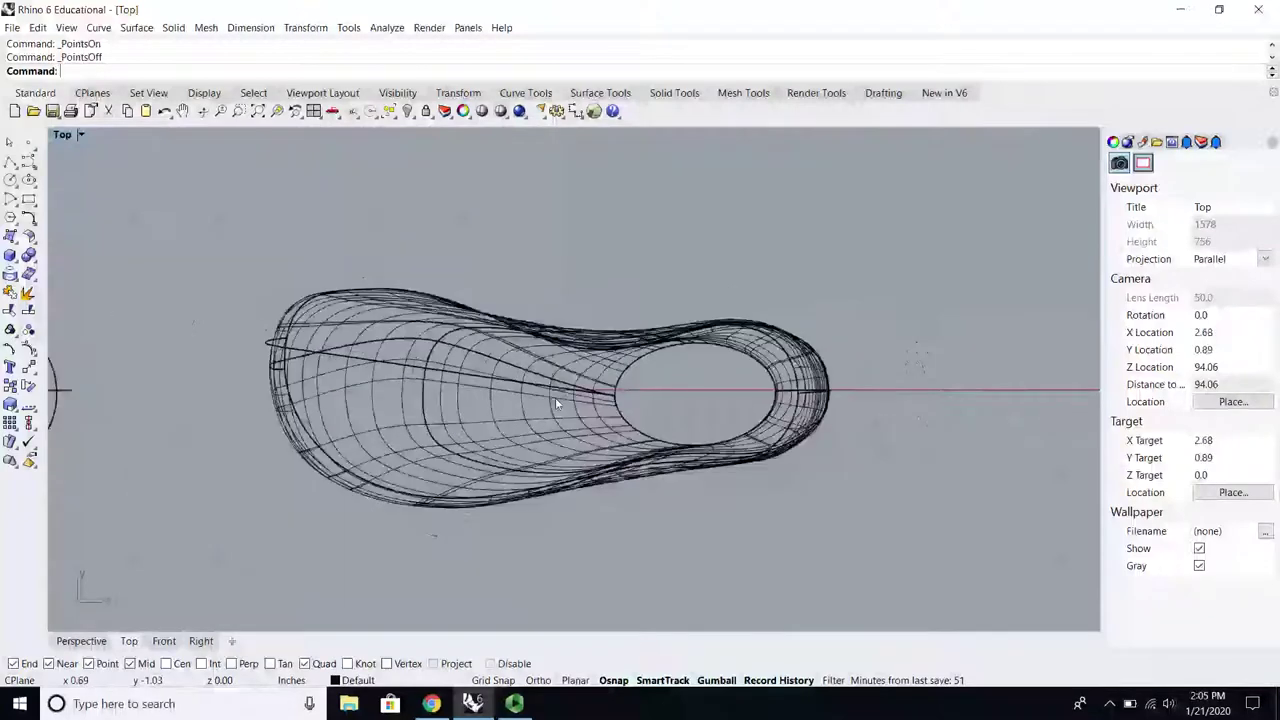
pyautogui.moveTo(556, 397); pyautogui.dragTo(560, 456, button='right')
pyautogui.scroll(-8, 560, 456)
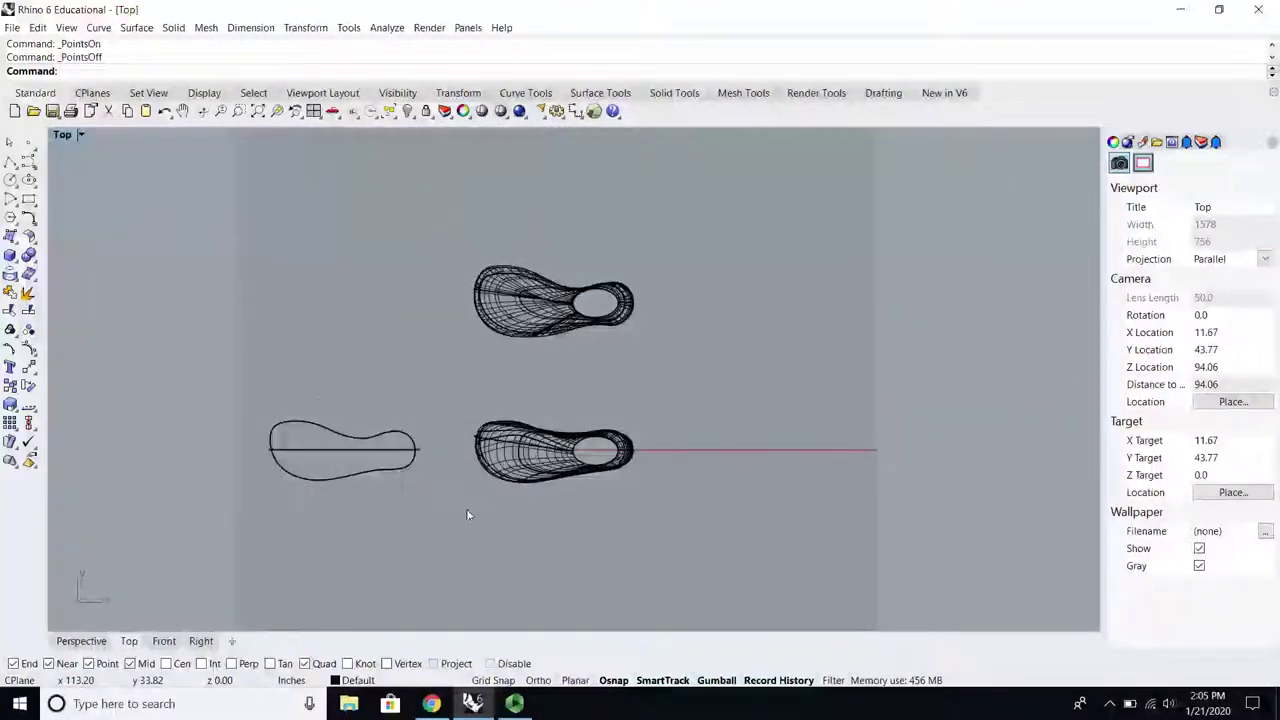
pyautogui.moveTo(467, 515); pyautogui.dragTo(650, 405)
pyautogui.press('Delete')
# Step: Move the remaining foot's curves and surface straight down onto the red axis, accepting the loss of history, and deselect them
pyautogui.click(524, 297)
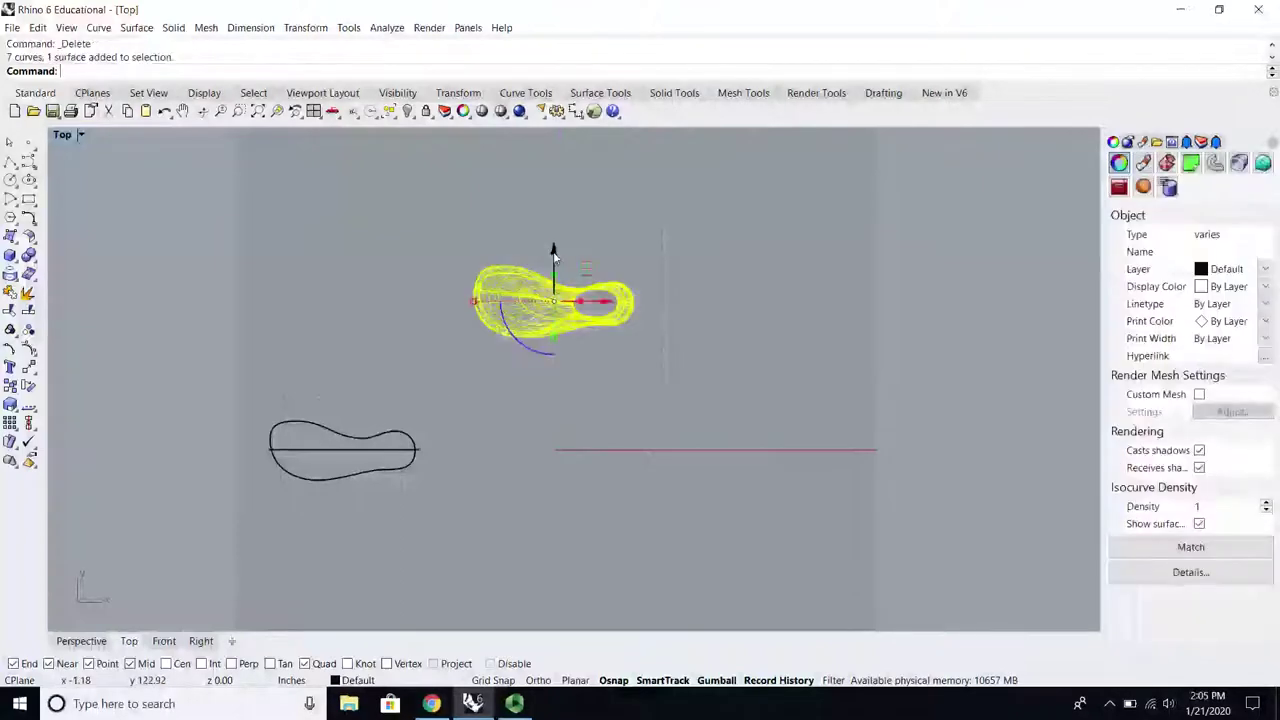
pyautogui.moveTo(553, 255); pyautogui.dragTo(594, 399)
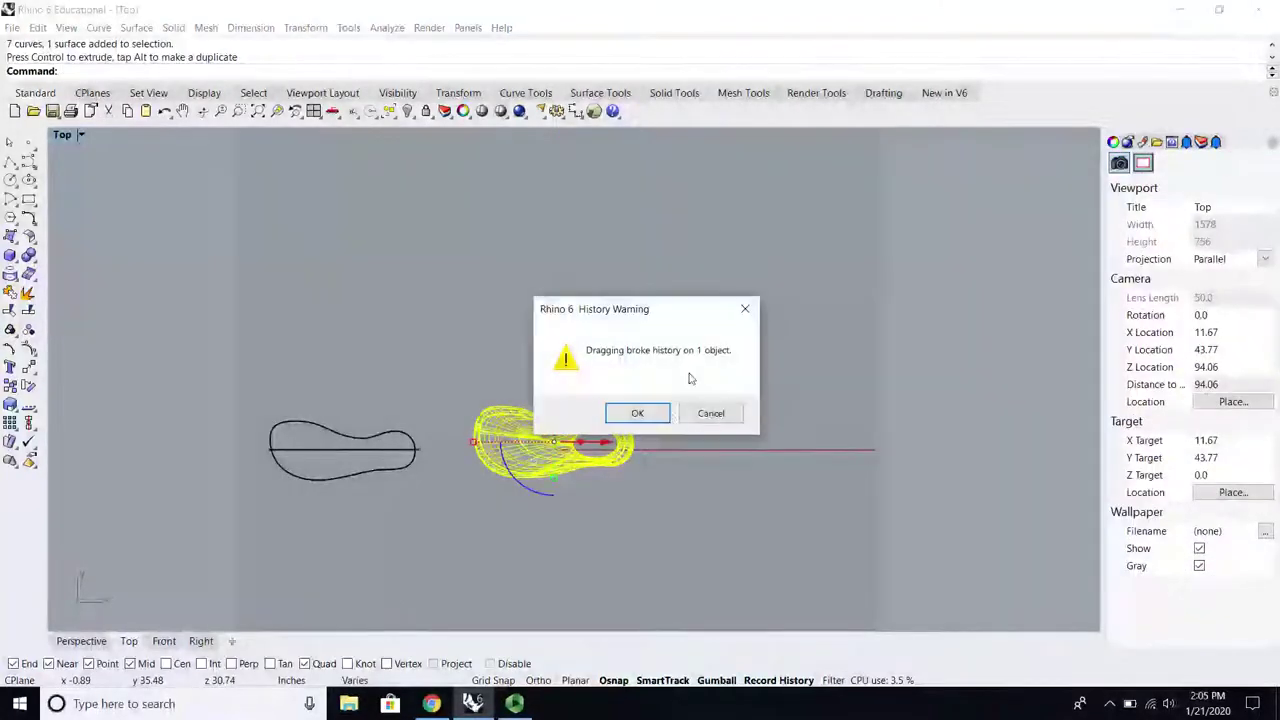
pyautogui.click(653, 416)
pyautogui.scroll(12, 573, 442)
pyautogui.click(594, 377)
pyautogui.scroll(4, 567, 429)
pyautogui.moveTo(569, 432); pyautogui.dragTo(615, 425, button='right')
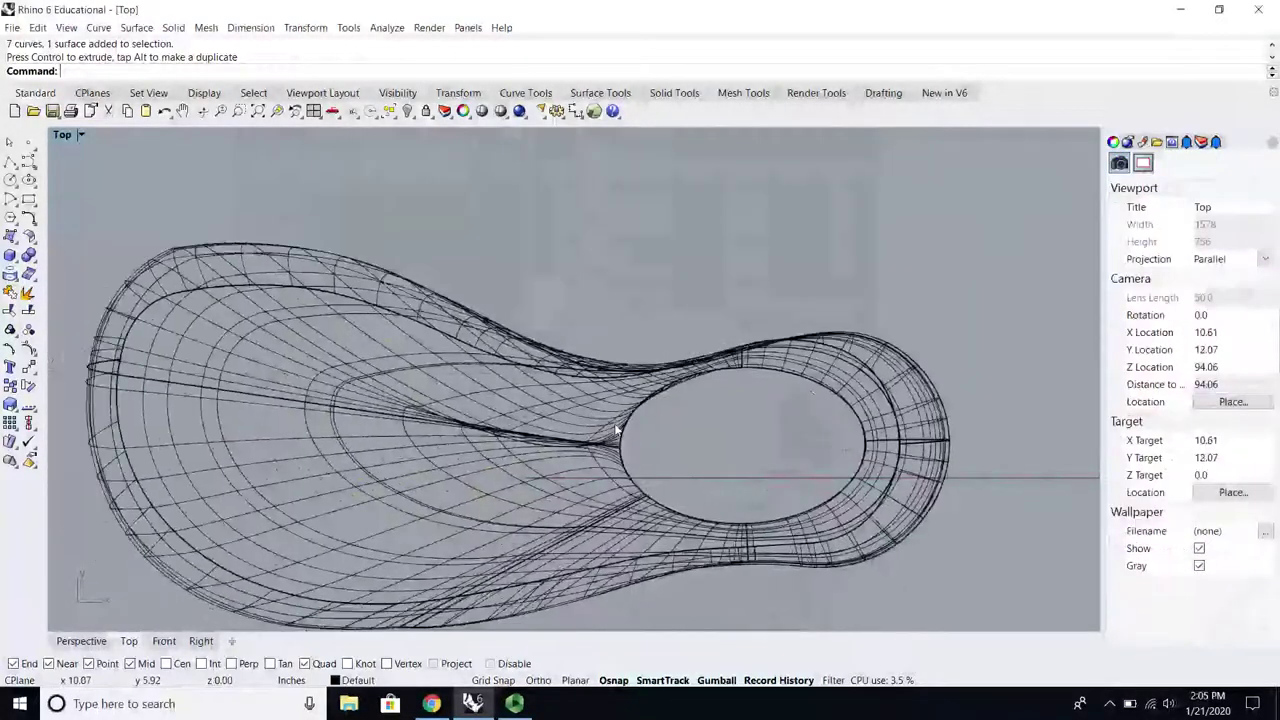
# Step: Draw an open U-shaped degree 3 control point curve around the instep in the Top view, with both ends inside the ankle opening
pyautogui.click(30, 162)
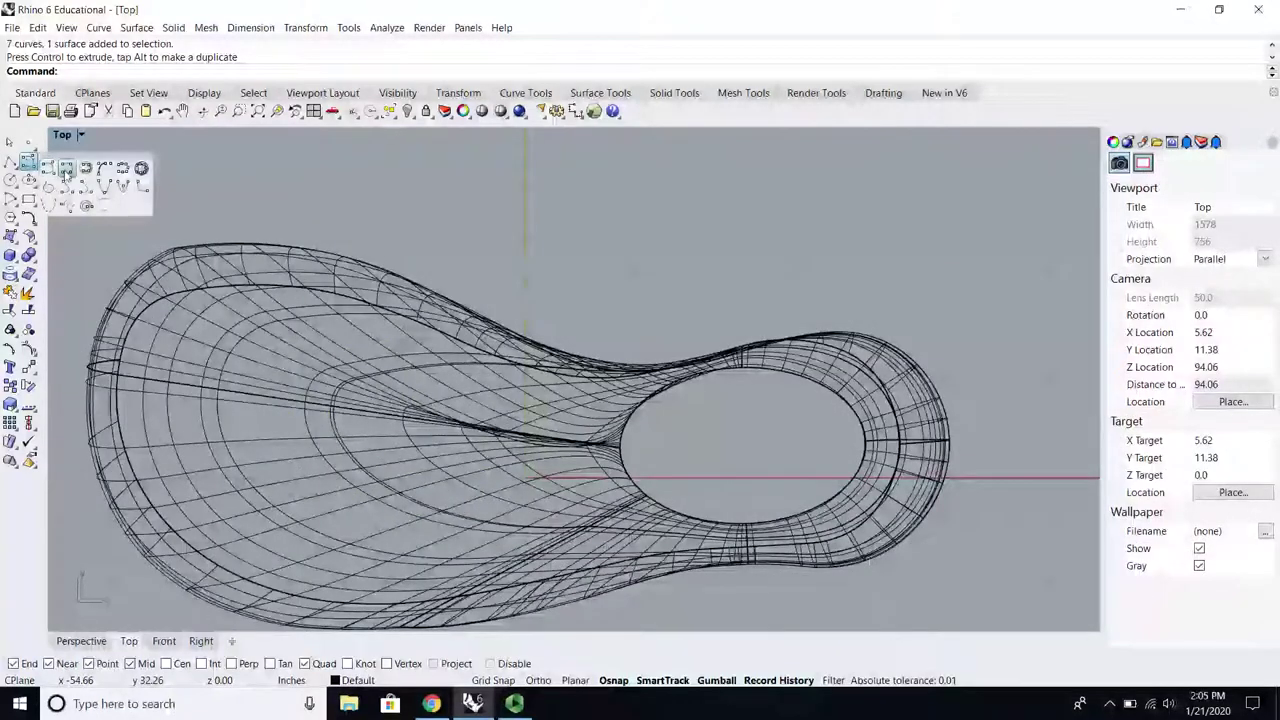
pyautogui.click(48, 169)
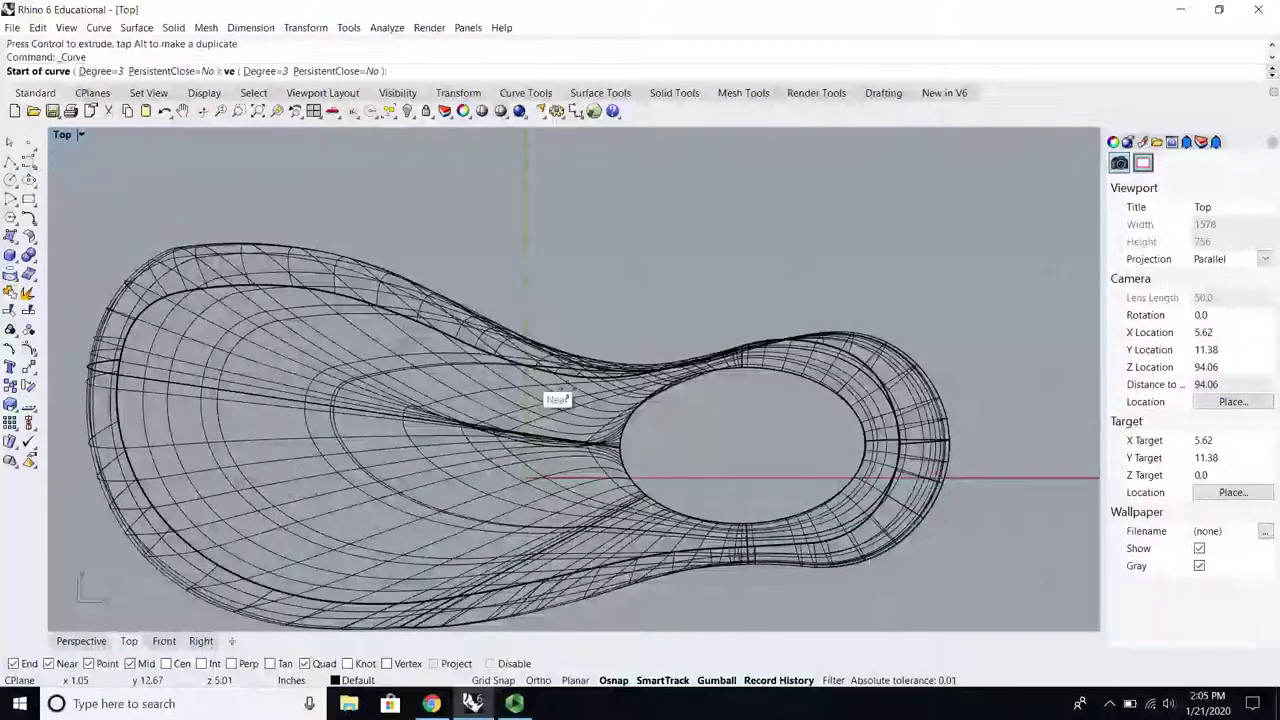
pyautogui.click(713, 392)
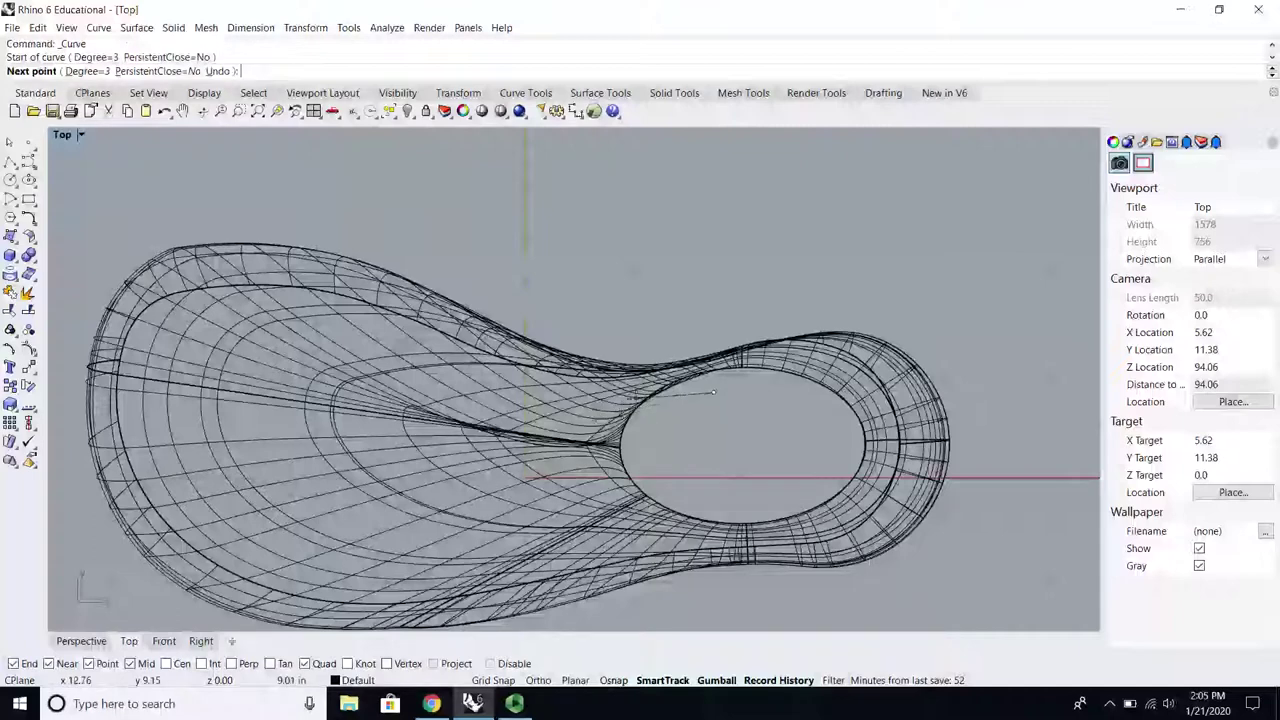
pyautogui.click(635, 396)
pyautogui.click(504, 379)
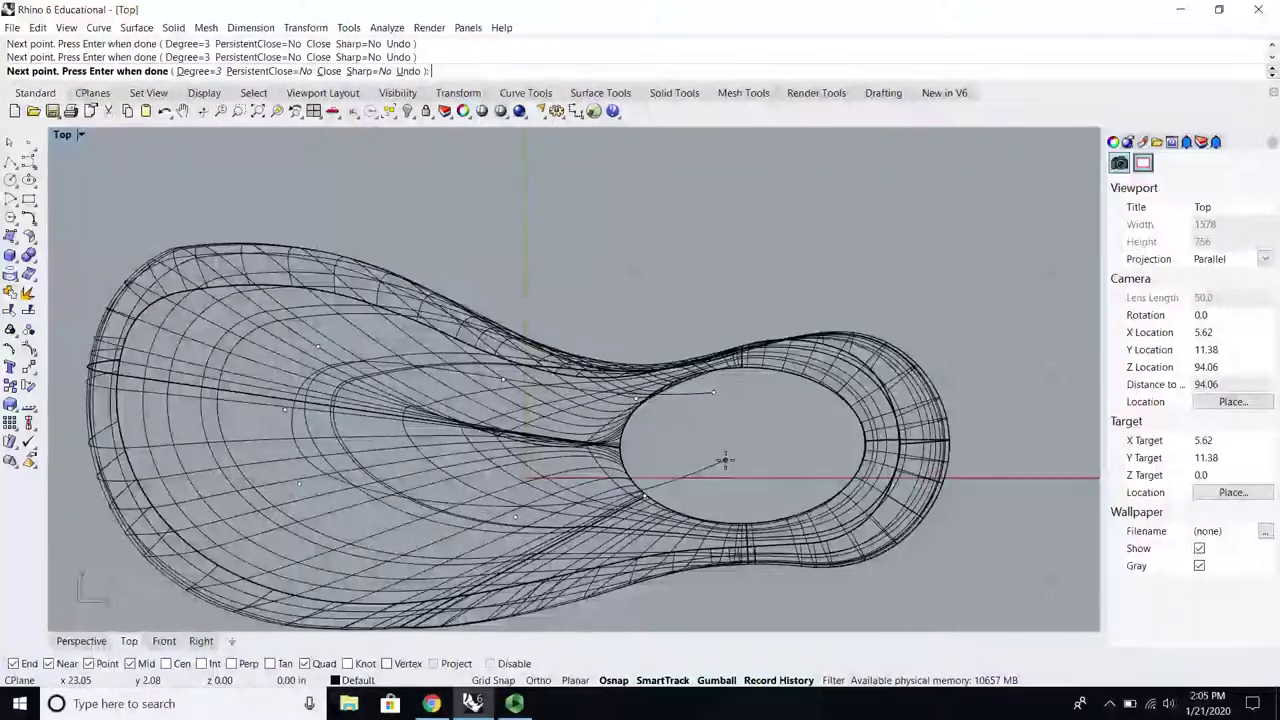
pyautogui.moveTo(709, 479); pyautogui.dragTo(682, 450)
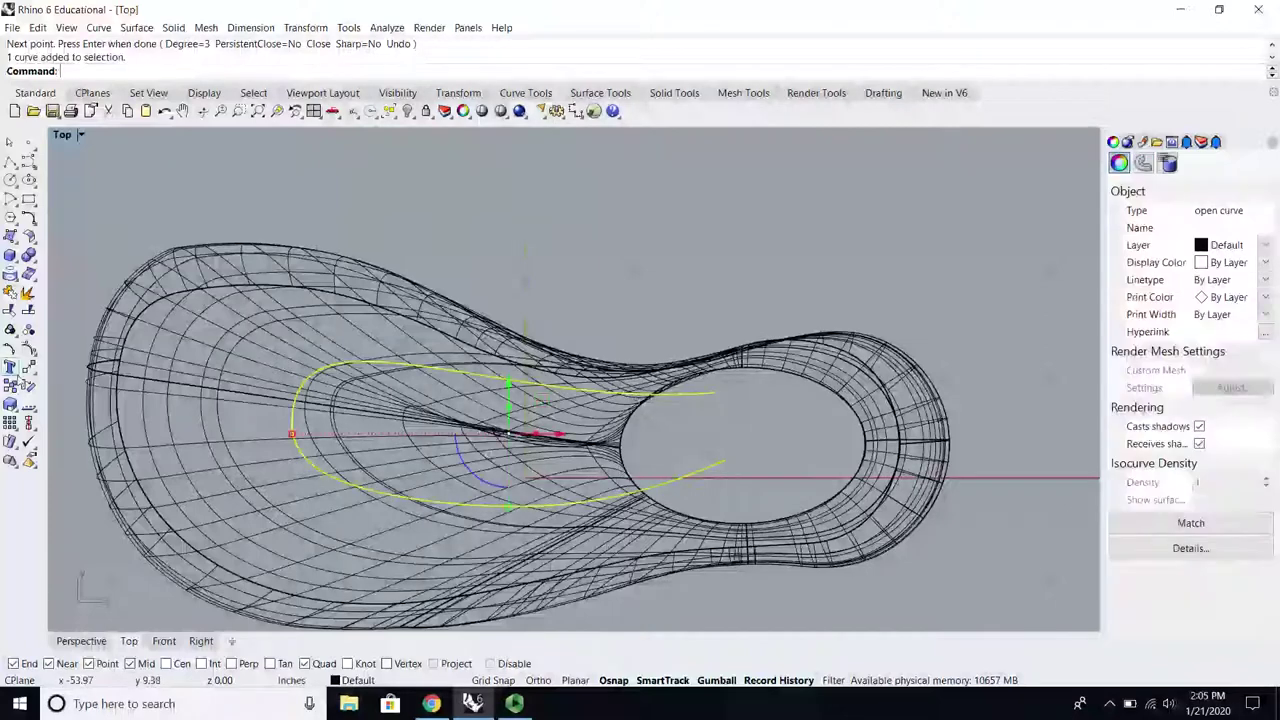
# Step: Move the U curve's lower end point down in the Top view so its two ends run roughly parallel, and hide its control points
pyautogui.click(28, 349)
pyautogui.click(724, 460)
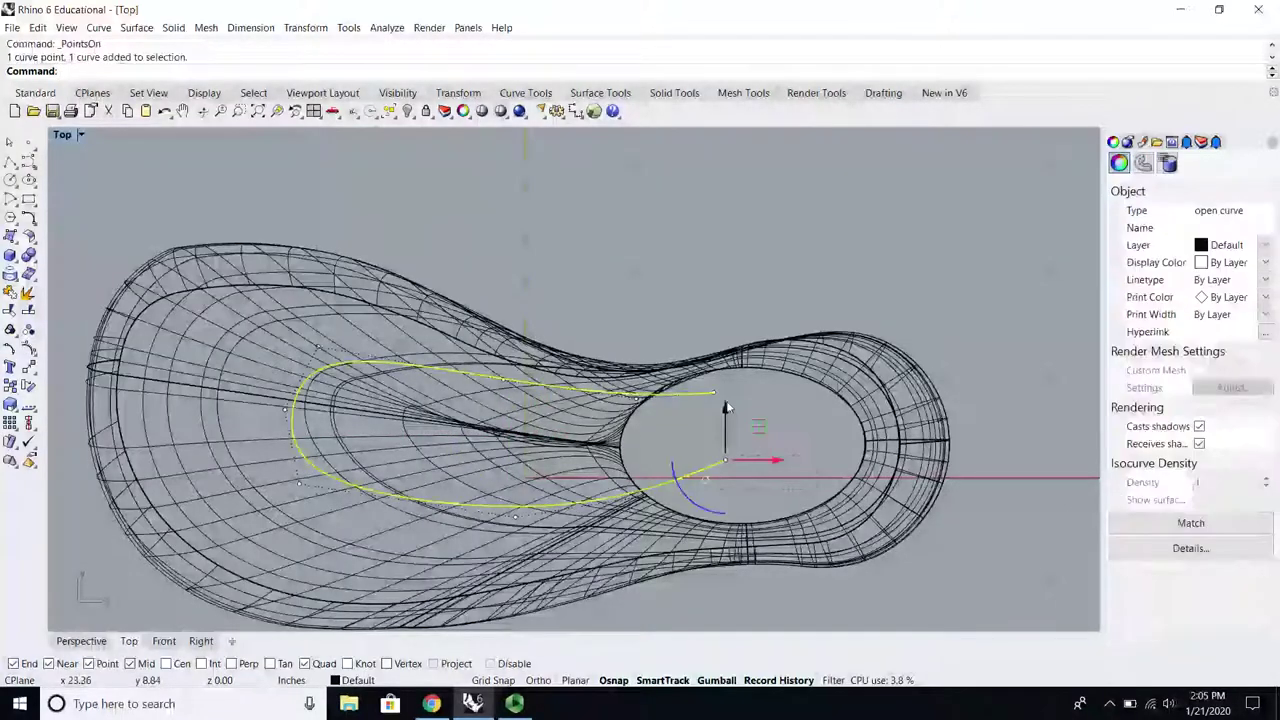
pyautogui.moveTo(728, 461); pyautogui.dragTo(724, 502)
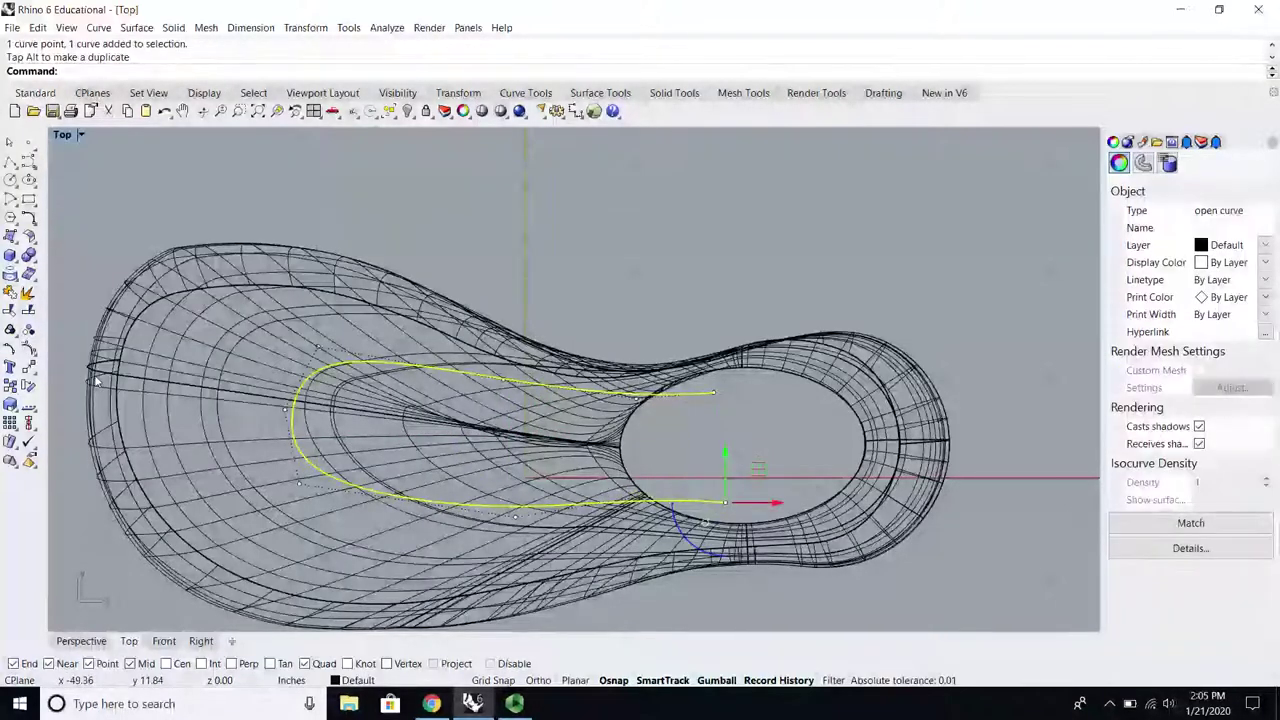
pyautogui.rightClick(30, 350)
pyautogui.scroll(2, 541, 458)
pyautogui.click(650, 296)
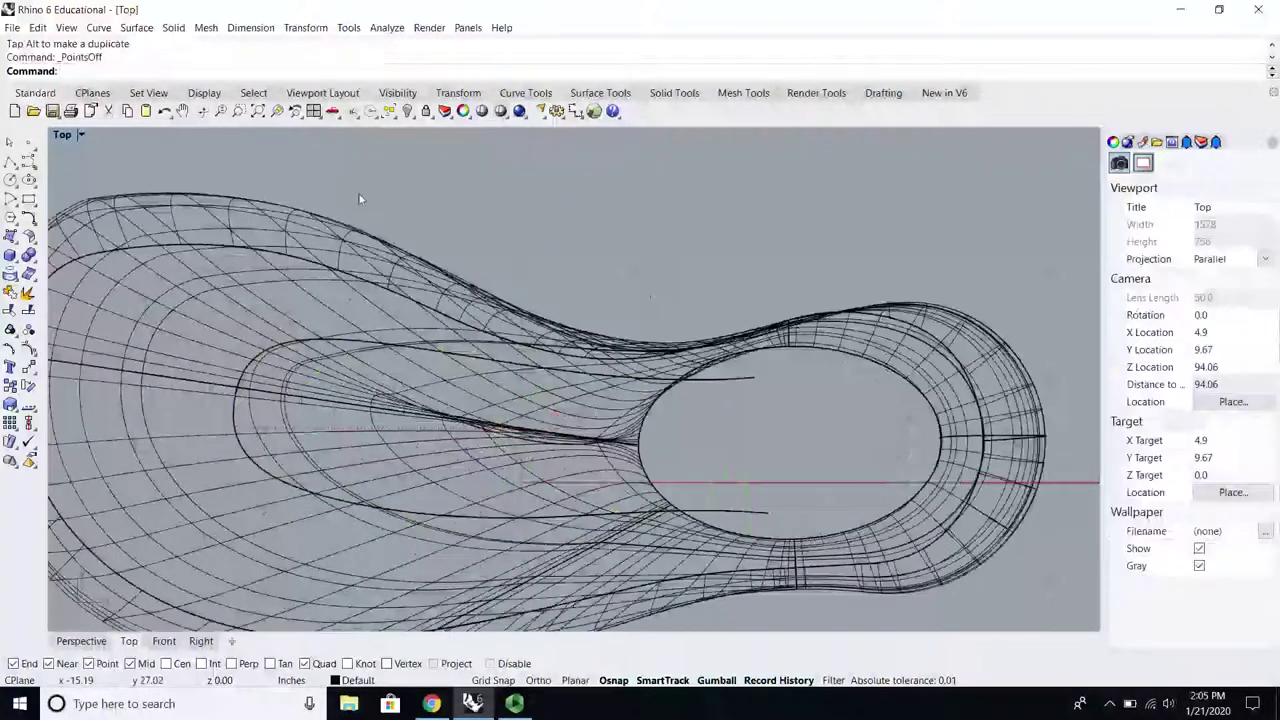
# Step: Restore the four-view layout and project the U-shaped curve onto the foot surface along the Top construction plane's Z direction
pyautogui.doubleClick(62, 135)
pyautogui.scroll(-3, 262, 292)
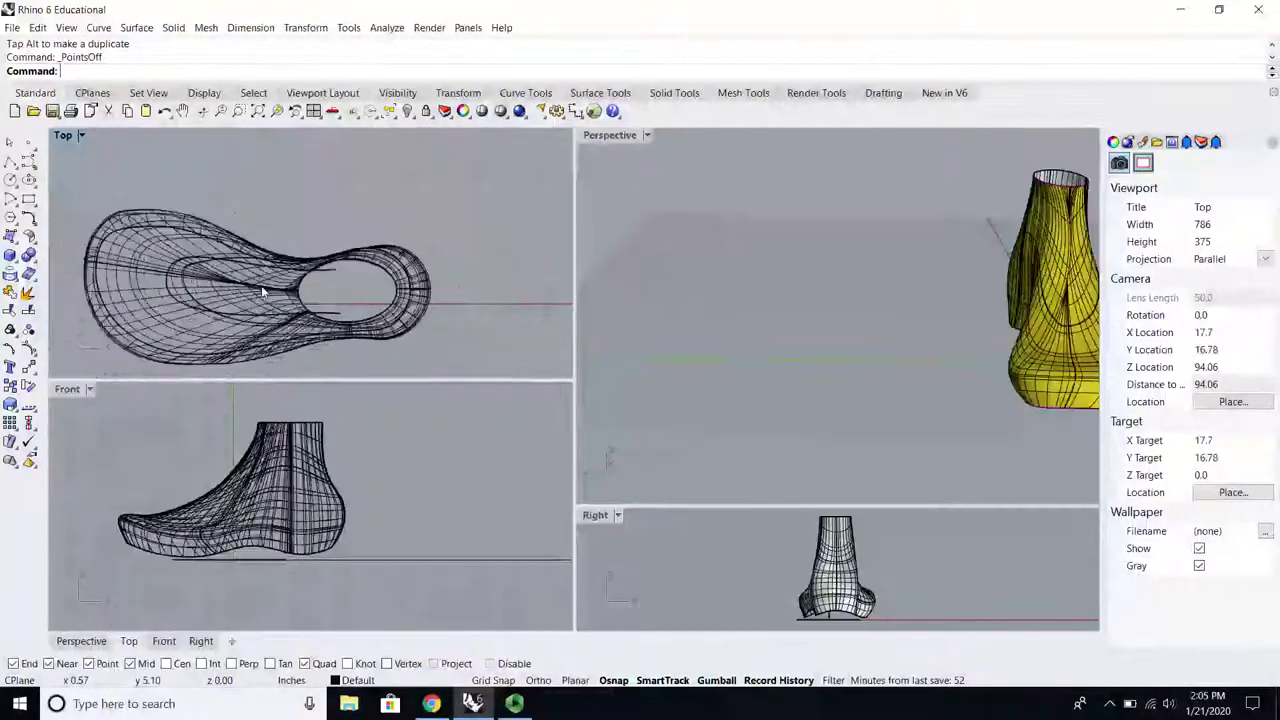
pyautogui.click(98, 28)
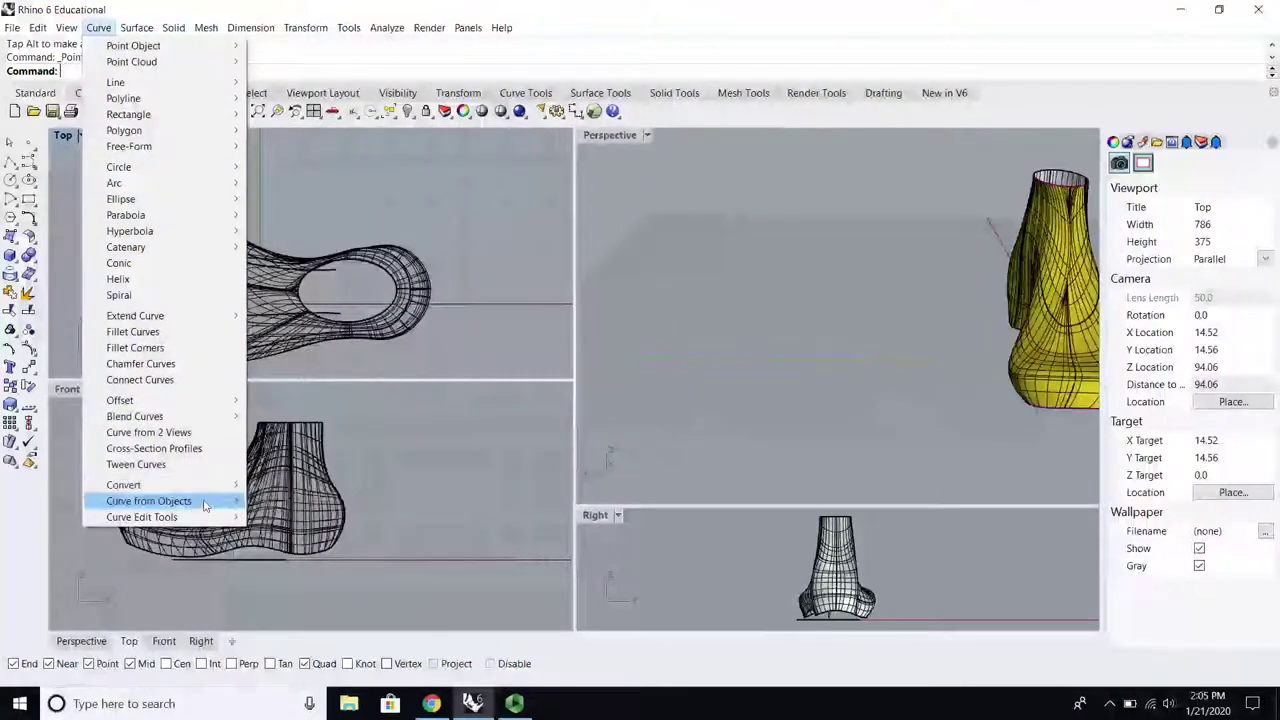
pyautogui.moveTo(236, 500)
pyautogui.click(285, 162)
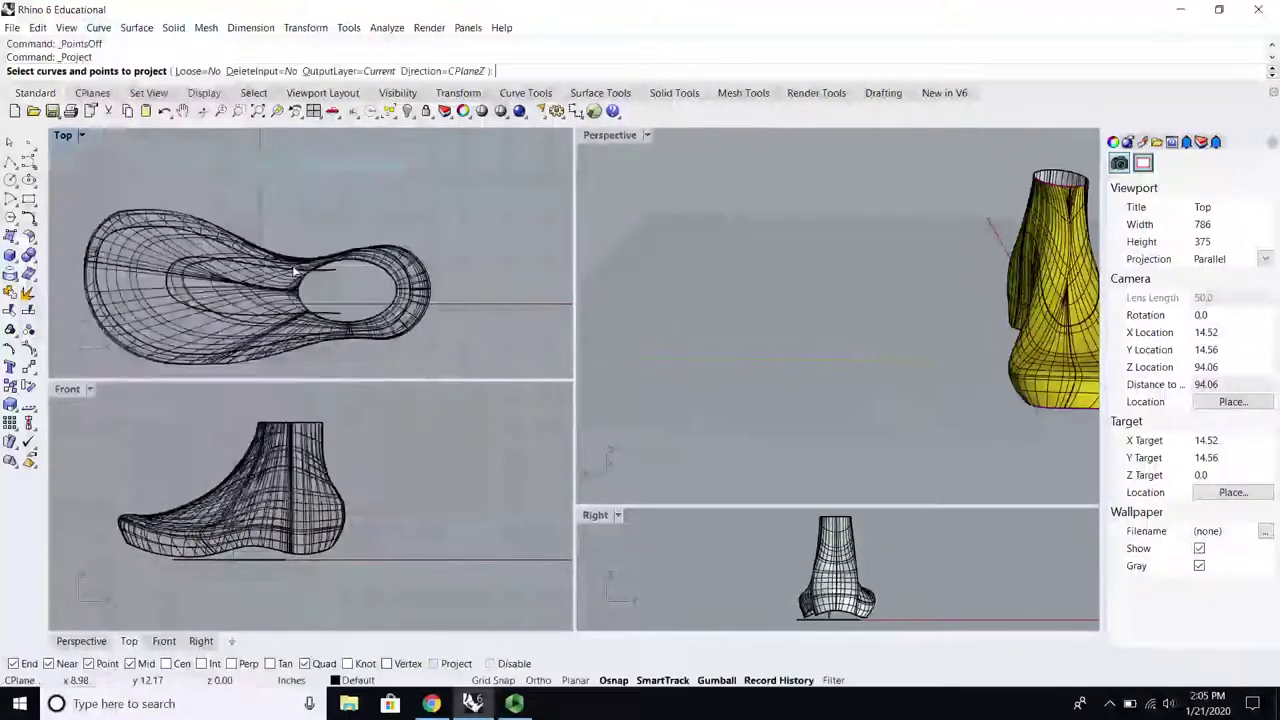
pyautogui.click(341, 318)
pyautogui.press('Return')
pyautogui.click(222, 287)
pyautogui.press('Return')
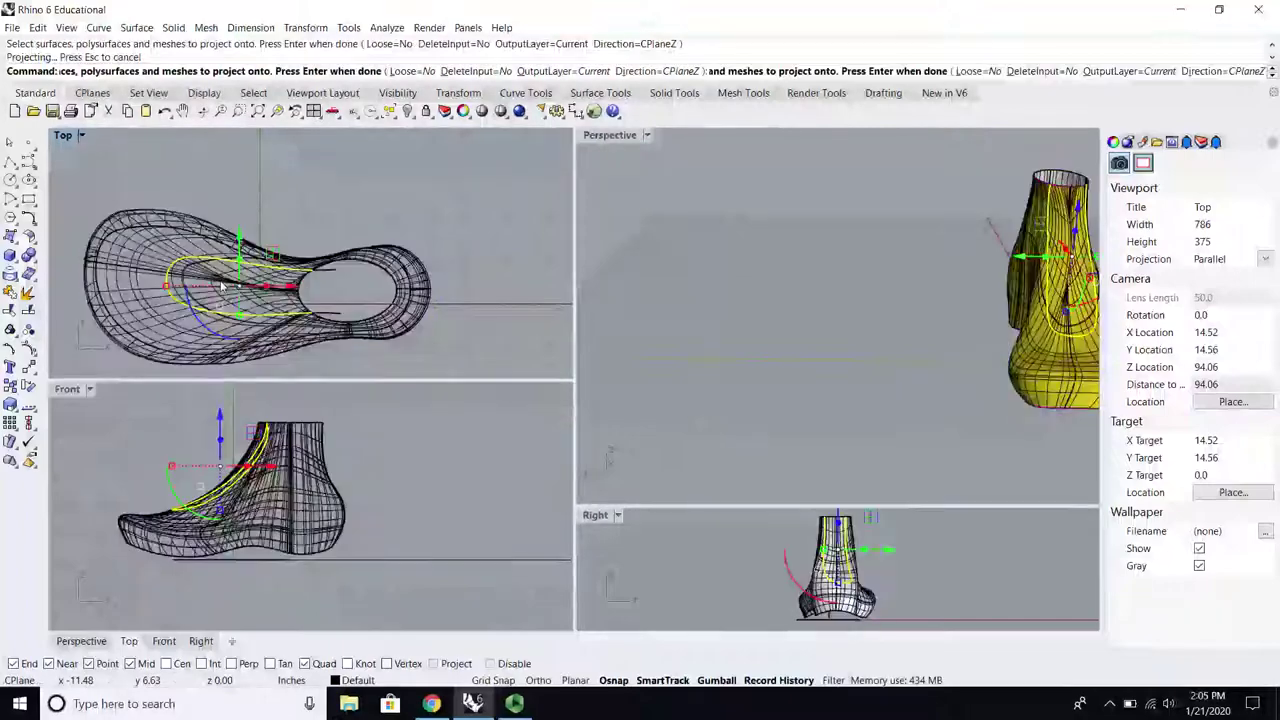
# Step: Examine the projected curve on the foot in the maximized Perspective view, checking how it runs along the ankle and over the instep
pyautogui.doubleClick(610, 135)
pyautogui.moveTo(595, 295); pyautogui.dragTo(537, 329, button='right')
pyautogui.scroll(5, 720, 395)
pyautogui.moveTo(710, 395); pyautogui.dragTo(751, 411, button='right')
pyautogui.scroll(-7, 751, 411)
pyautogui.scroll(7, 854, 318)
pyautogui.moveTo(854, 318); pyautogui.dragTo(842, 340, button='right')
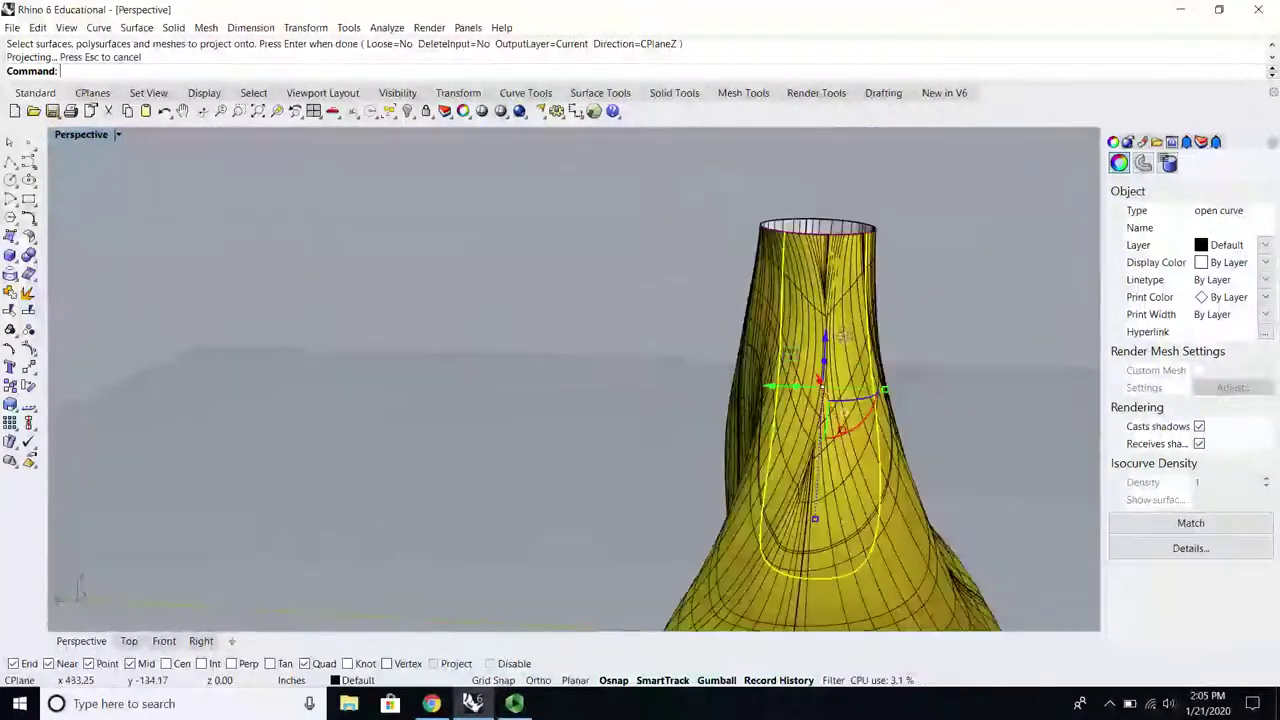
pyautogui.moveTo(778, 245)
pyautogui.mouseDown(button='right')
pyautogui.moveTo(754, 242)
pyautogui.moveTo(782, 243)
pyautogui.mouseUp(button='right')
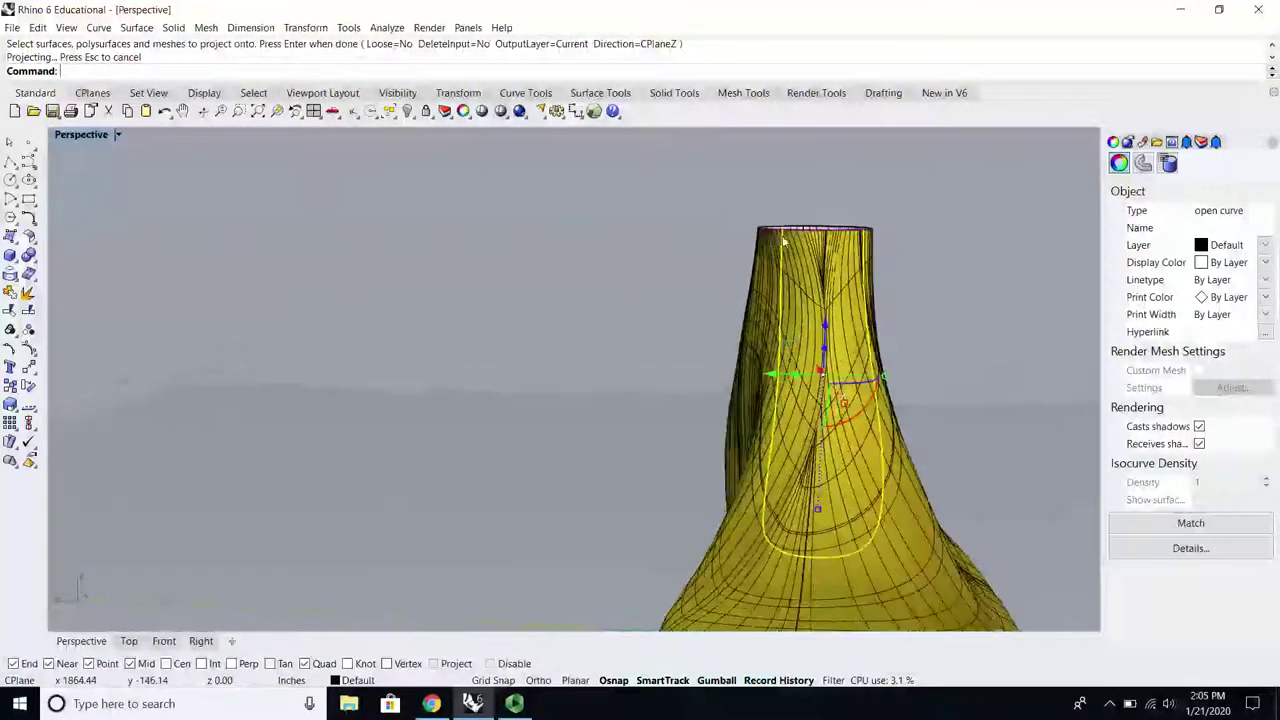
pyautogui.scroll(-4, 687, 395)
pyautogui.scroll(3, 687, 395)
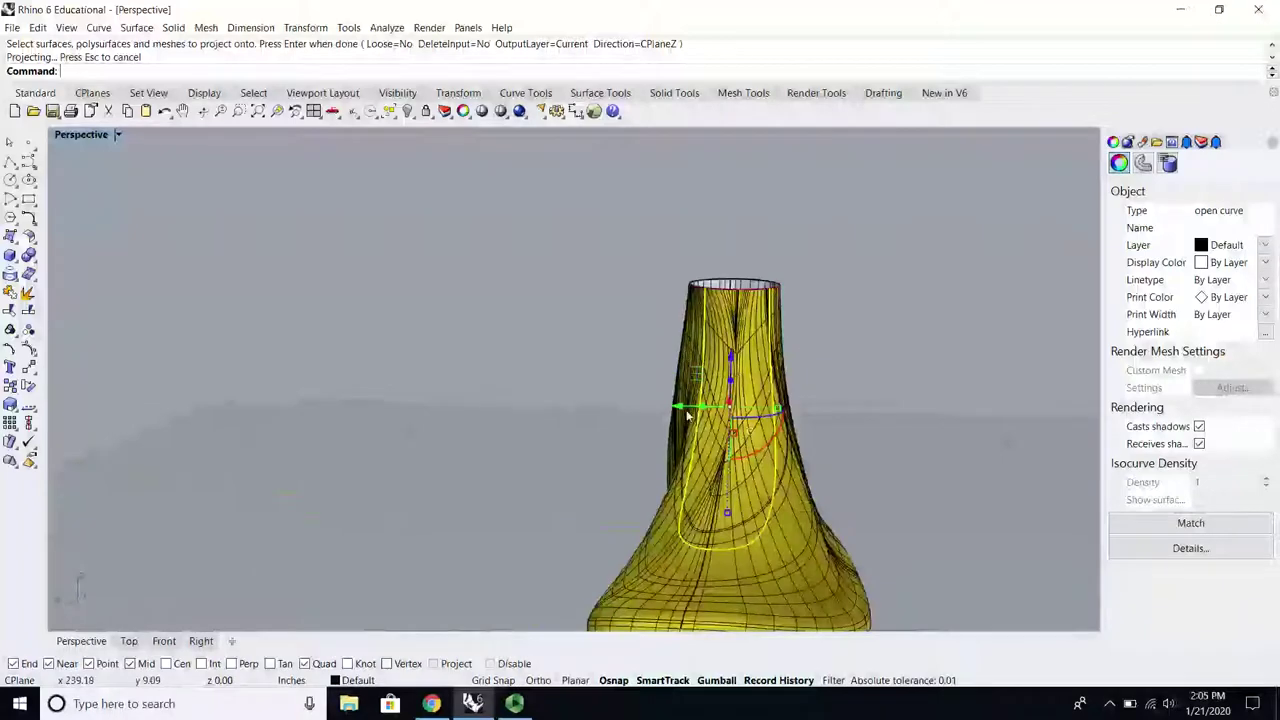
pyautogui.scroll(-5, 687, 415)
pyautogui.scroll(6, 585, 460)
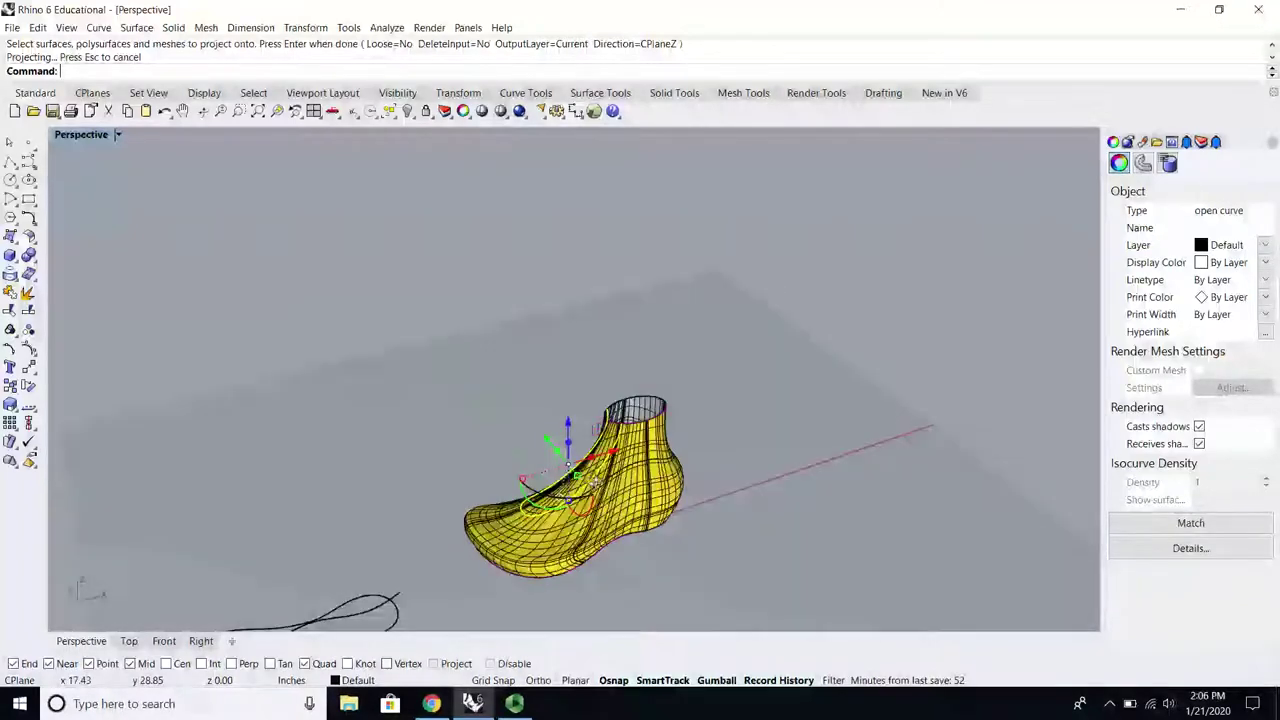
# Step: Raise the original flat U-shaped curve vertically until it sits clear above the foot
pyautogui.moveTo(585, 460); pyautogui.dragTo(567, 480, button='right')
pyautogui.click(585, 395)
pyautogui.moveTo(534, 459); pyautogui.dragTo(533, 246)
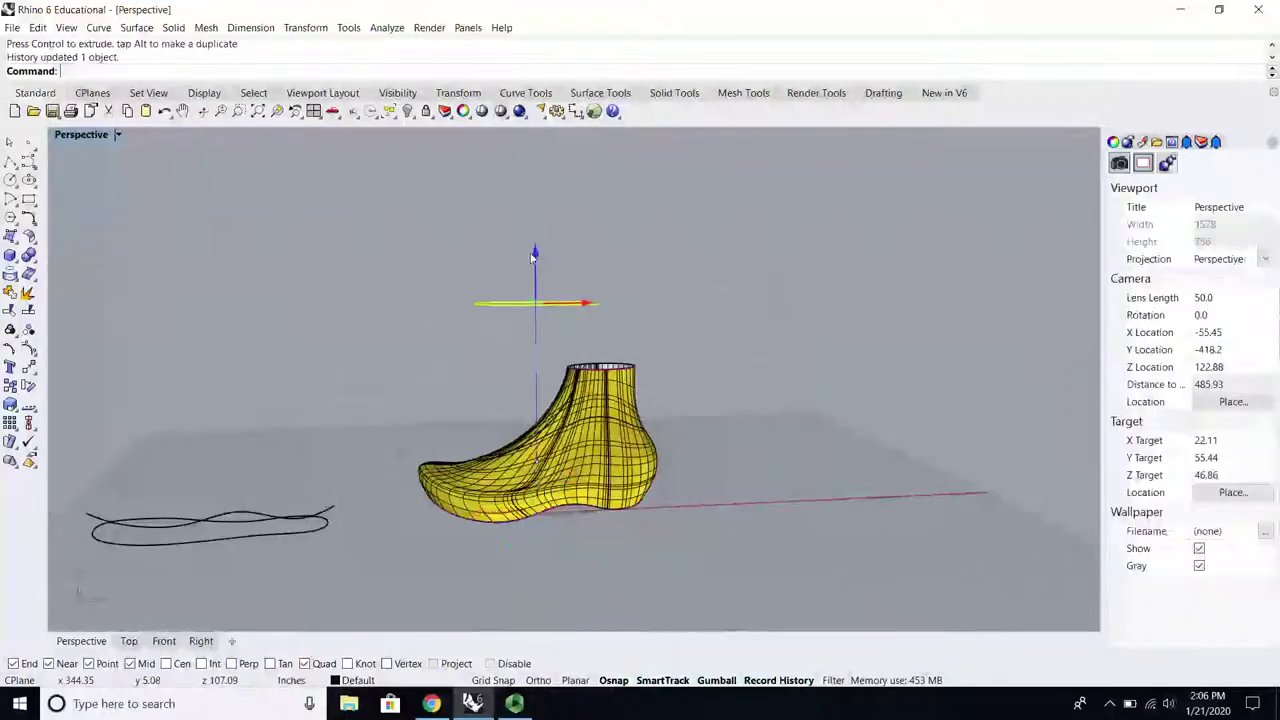
pyautogui.moveTo(568, 270); pyautogui.dragTo(580, 415, button='right')
pyautogui.scroll(3, 554, 417)
# Step: Show the raised curve's control points and shift the last two points of its near ankle-side end sideways
pyautogui.click(31, 354)
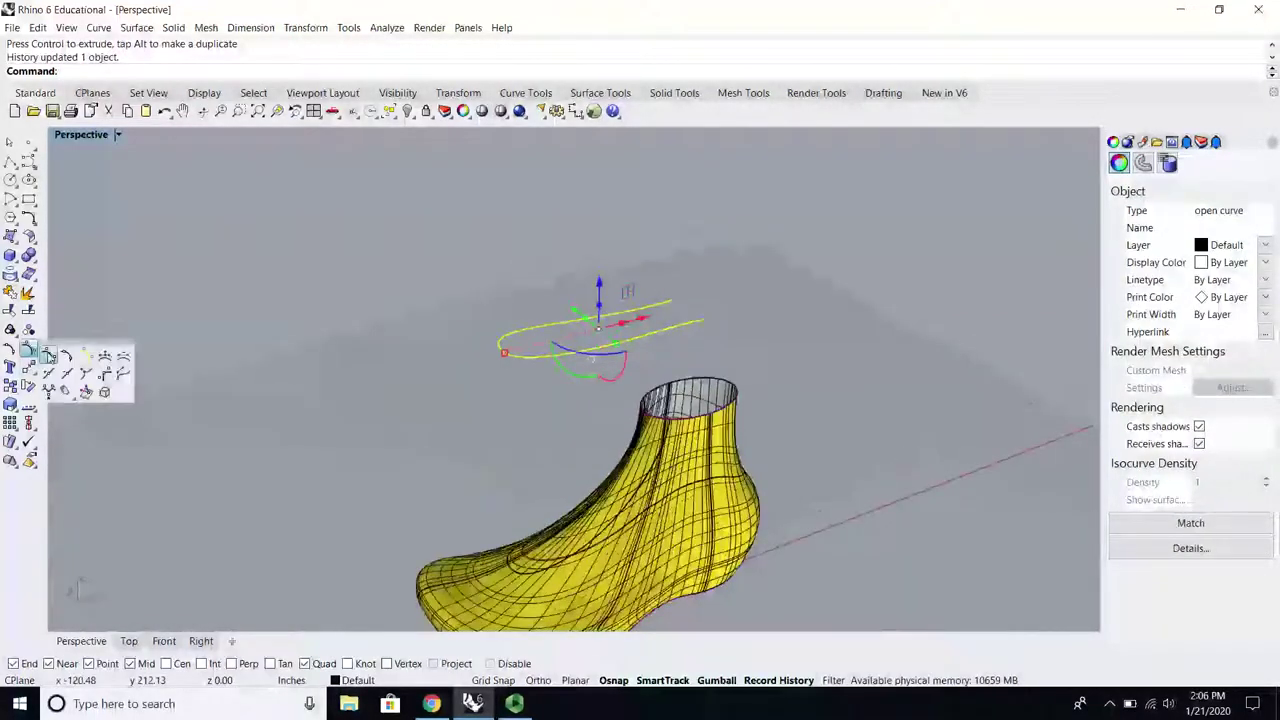
pyautogui.click(48, 357)
pyautogui.scroll(2, 557, 394)
pyautogui.click(696, 305)
pyautogui.moveTo(696, 305); pyautogui.dragTo(692, 330, button='right')
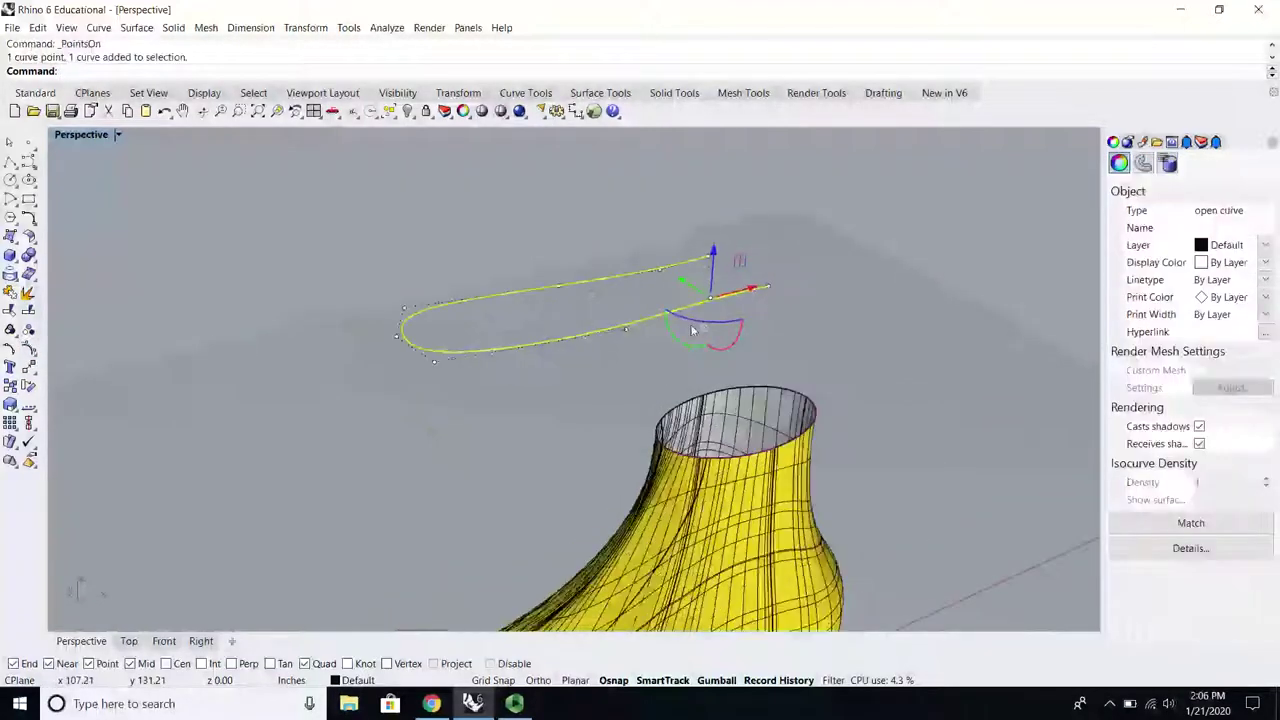
pyautogui.moveTo(686, 288); pyautogui.dragTo(672, 282)
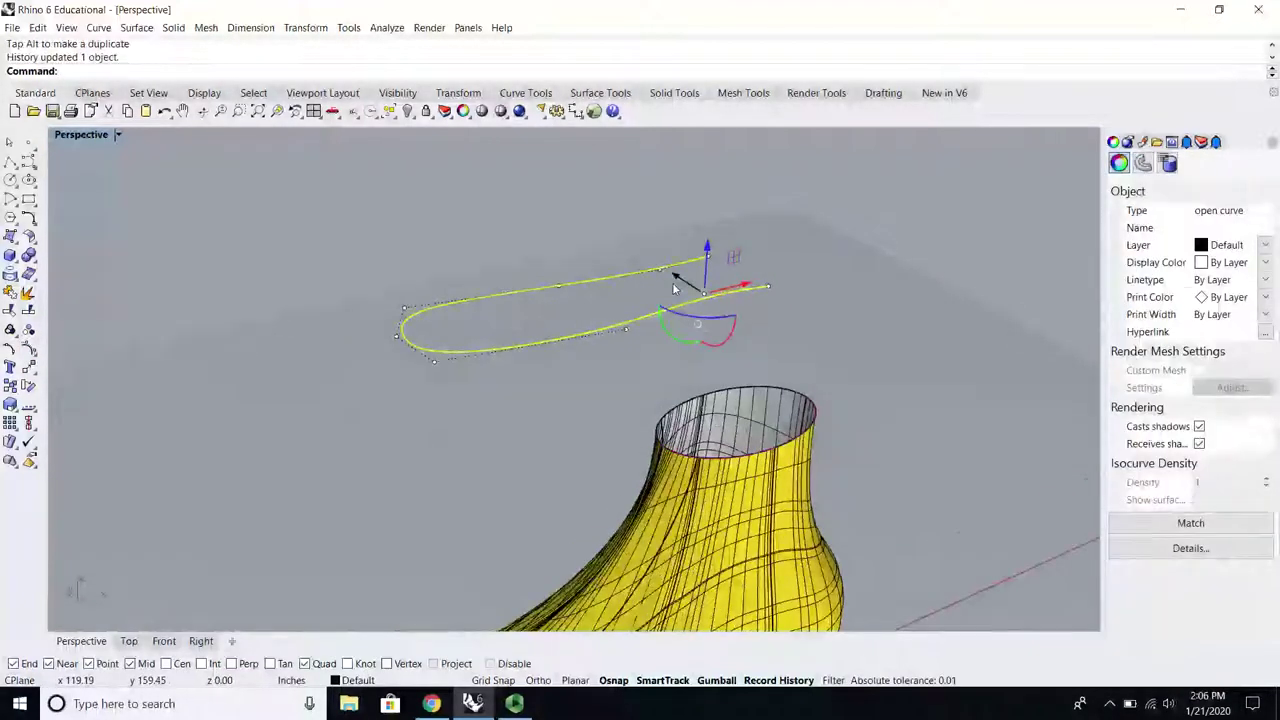
pyautogui.click(764, 298)
pyautogui.click(767, 288)
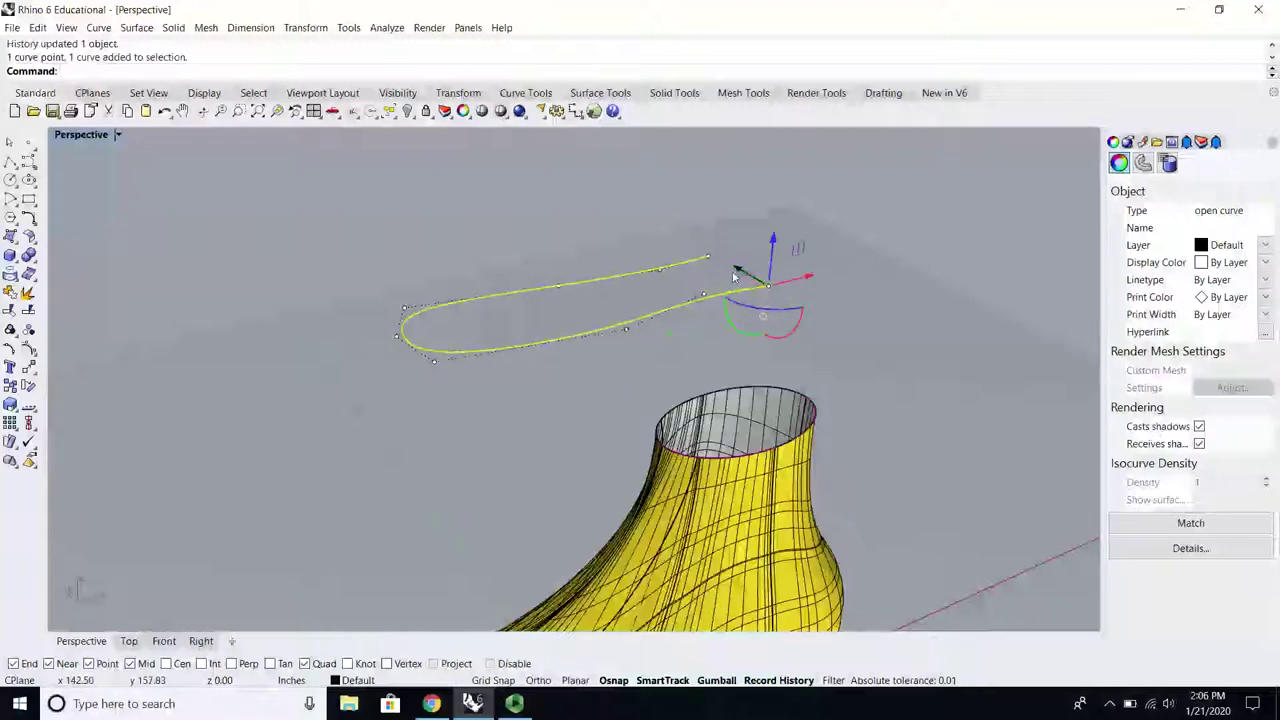
pyautogui.moveTo(735, 277); pyautogui.dragTo(748, 288)
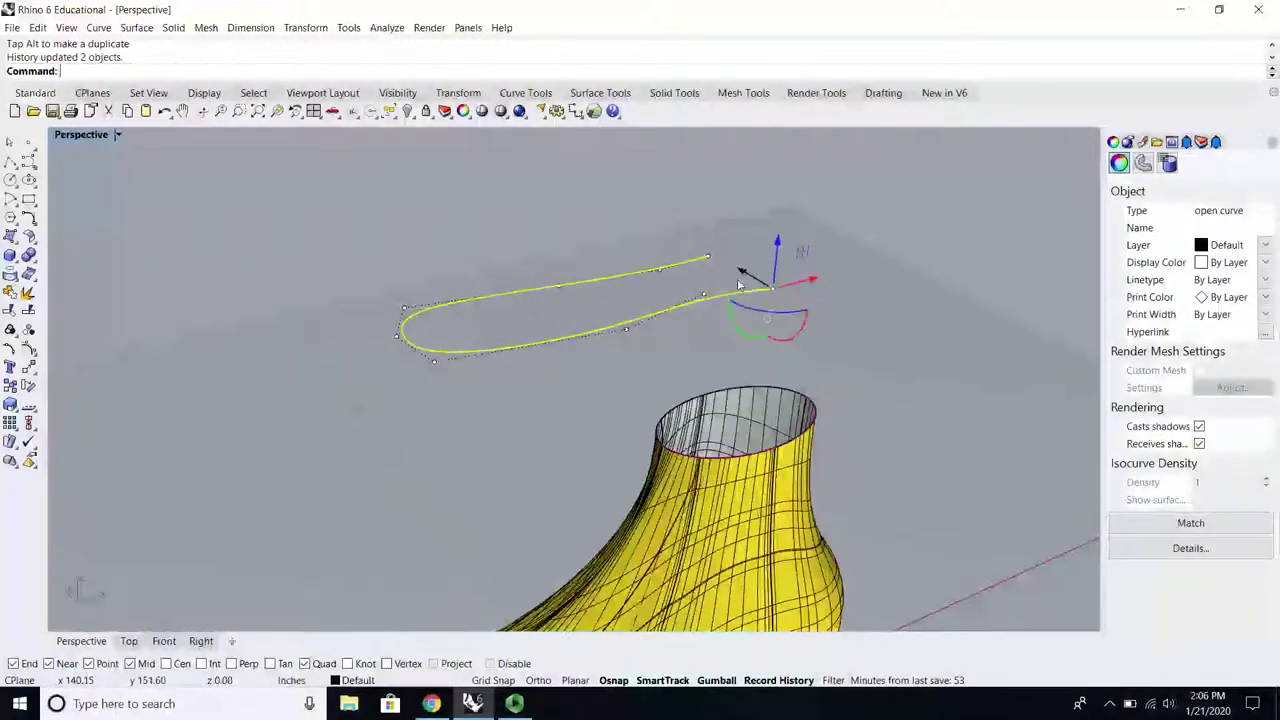
pyautogui.moveTo(740, 287); pyautogui.dragTo(585, 341, button='right')
# Step: Widen the raised curve's toe end by scaling its control points outward, and check the updated projection on the forefoot
pyautogui.click(585, 341)
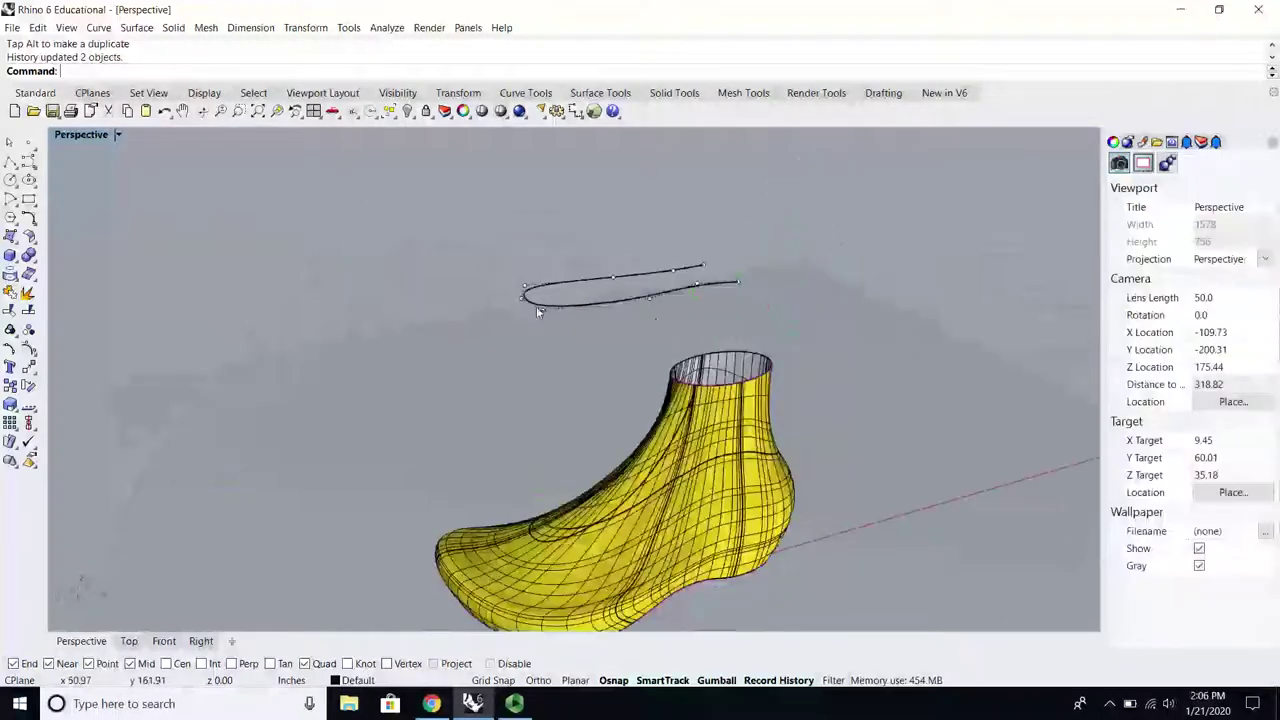
pyautogui.click(523, 297)
pyautogui.scroll(3, 515, 285)
pyautogui.click(511, 280)
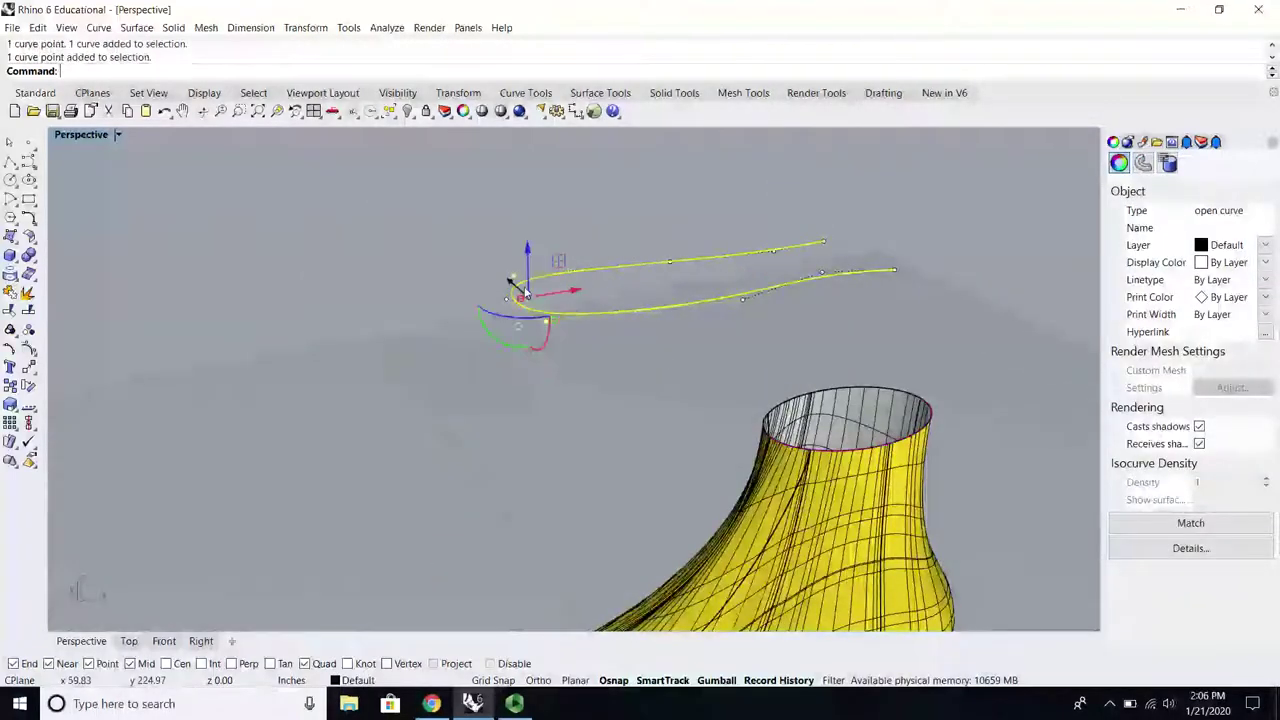
pyautogui.moveTo(558, 324); pyautogui.dragTo(572, 355)
pyautogui.scroll(-8, 556, 250)
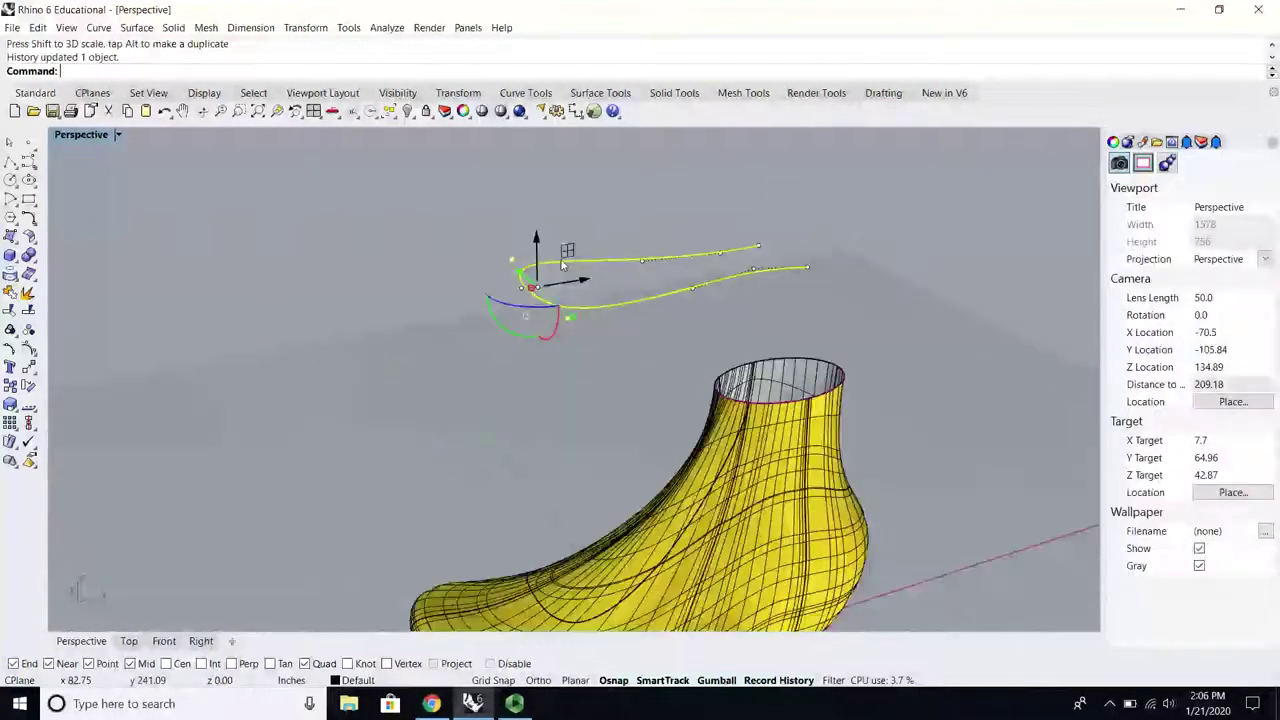
pyautogui.click(520, 352)
pyautogui.moveTo(520, 352); pyautogui.dragTo(658, 425, button='right')
pyautogui.scroll(8, 617, 393)
# Step: Undo and redo the last scaling of the toe end to compare both curve shapes on the foot
pyautogui.hotkey('ctrl', 'z')
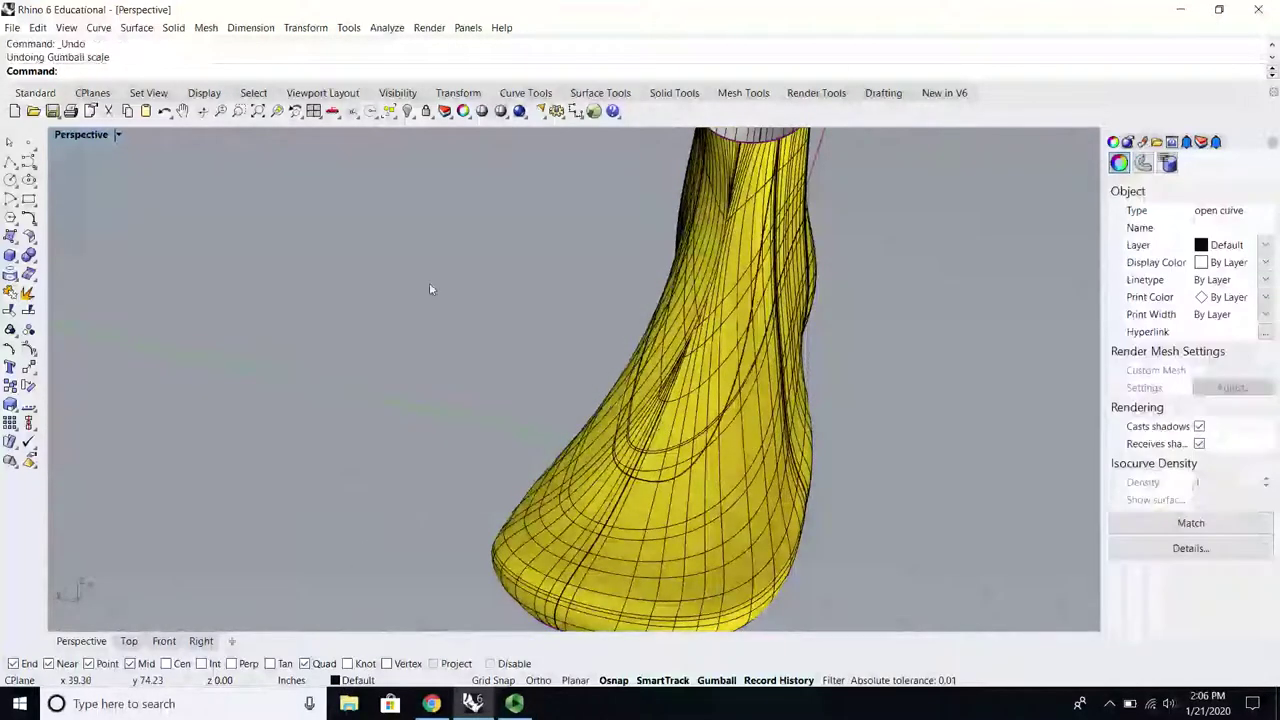
pyautogui.click(38, 27)
pyautogui.click(60, 60)
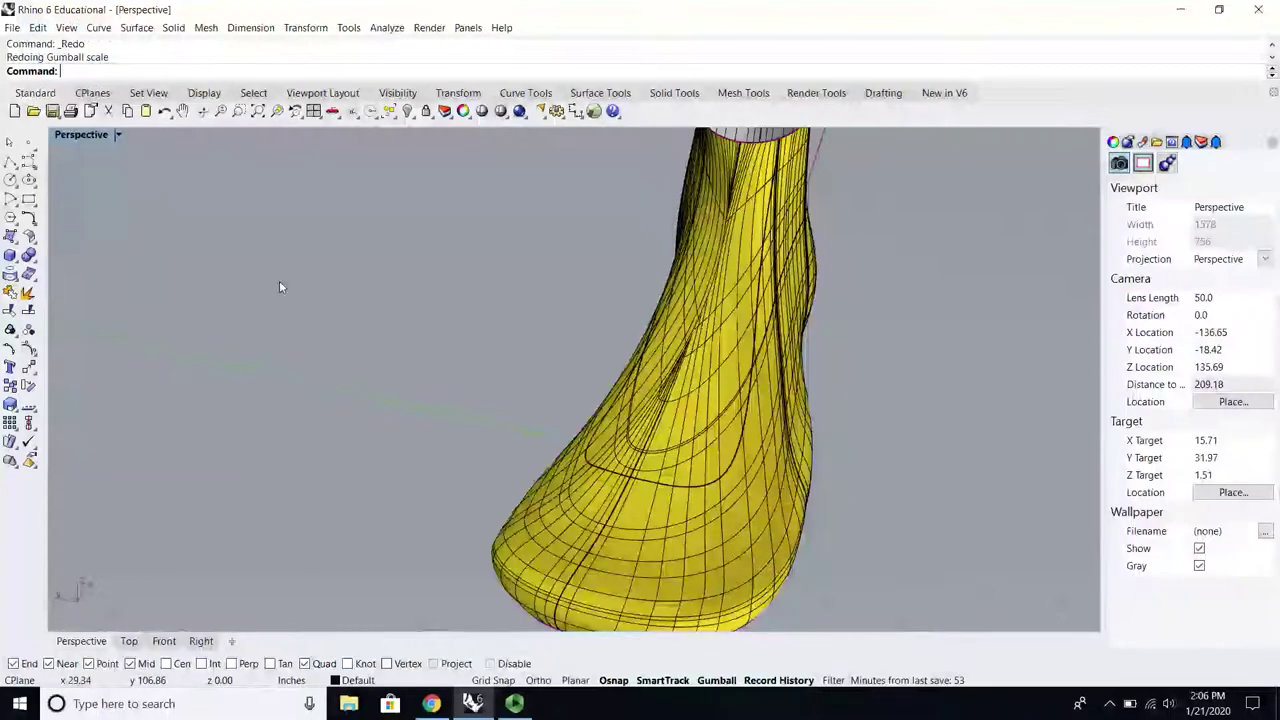
pyautogui.moveTo(279, 280); pyautogui.dragTo(427, 296, button='right')
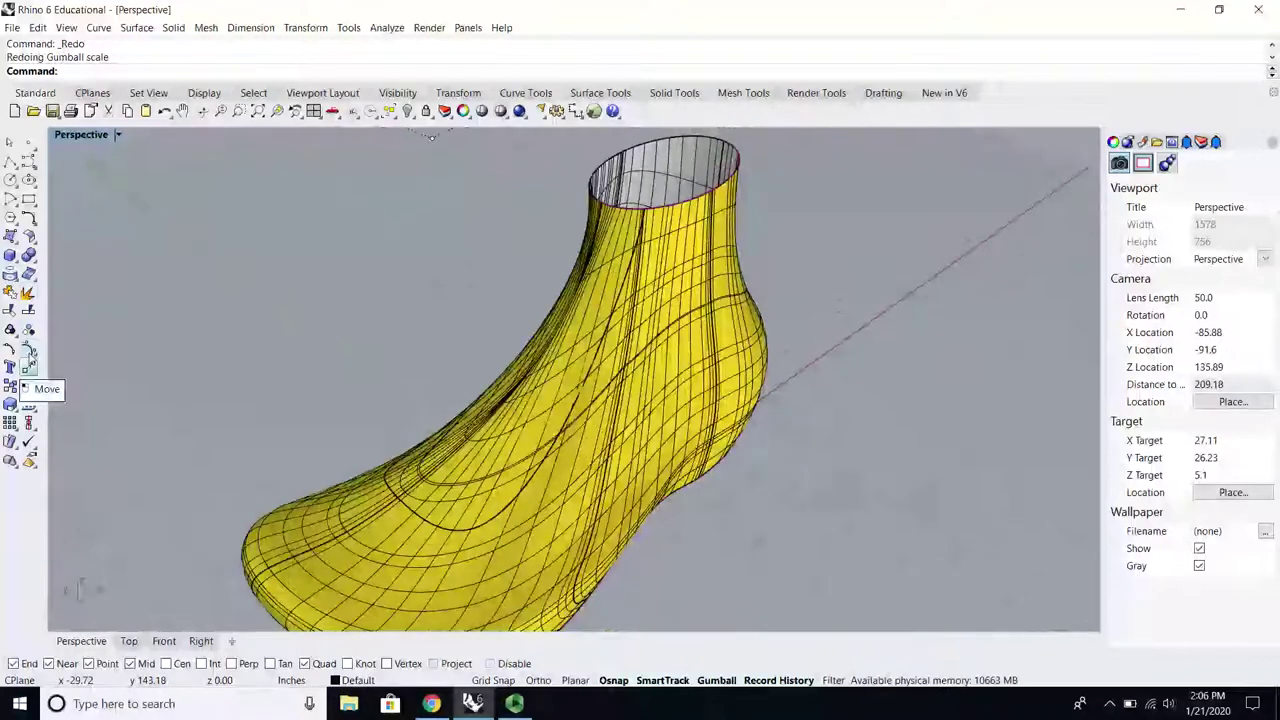
pyautogui.click(30, 319)
pyautogui.scroll(-2, 330, 383)
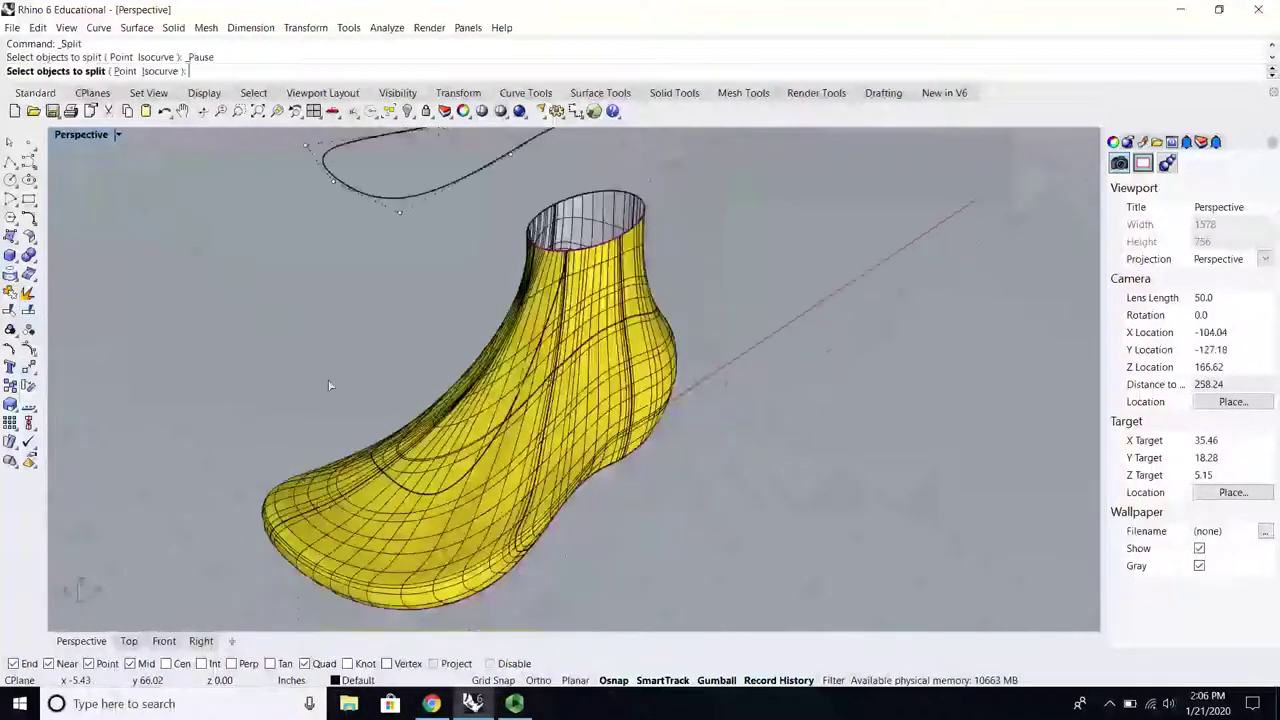
pyautogui.scroll(2, 406, 484)
pyautogui.click(431, 509)
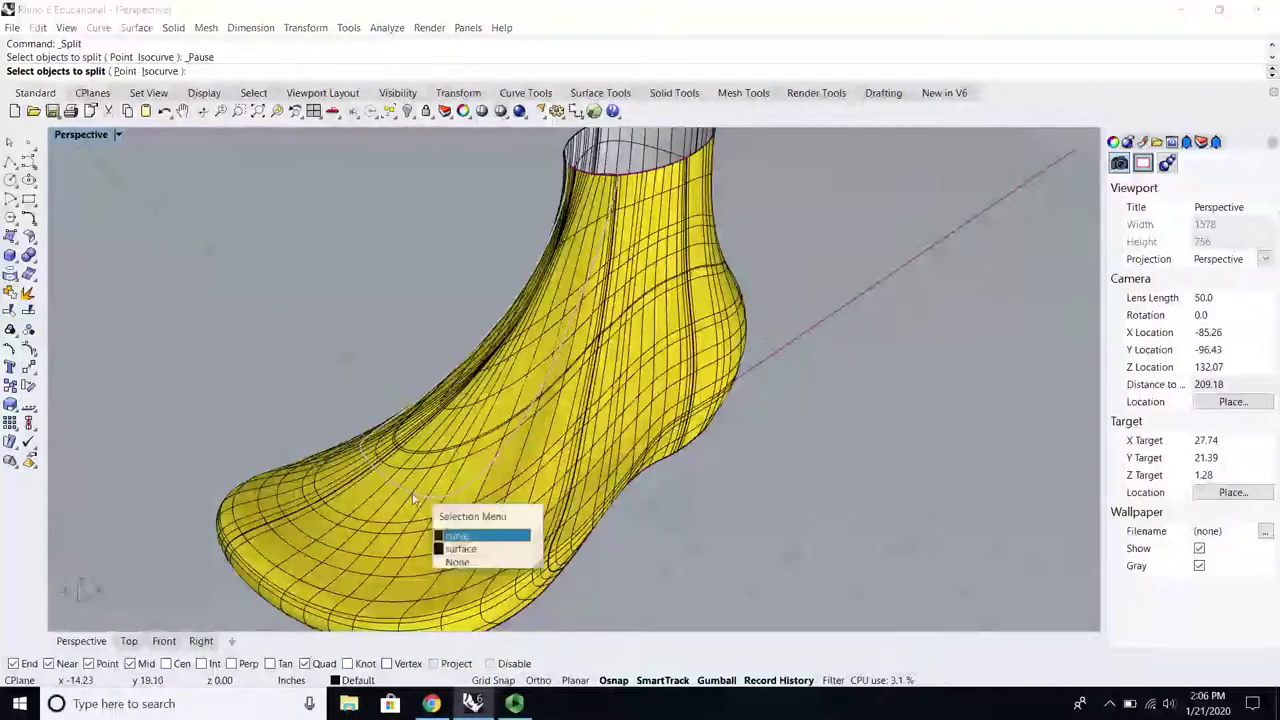
pyautogui.click(452, 537)
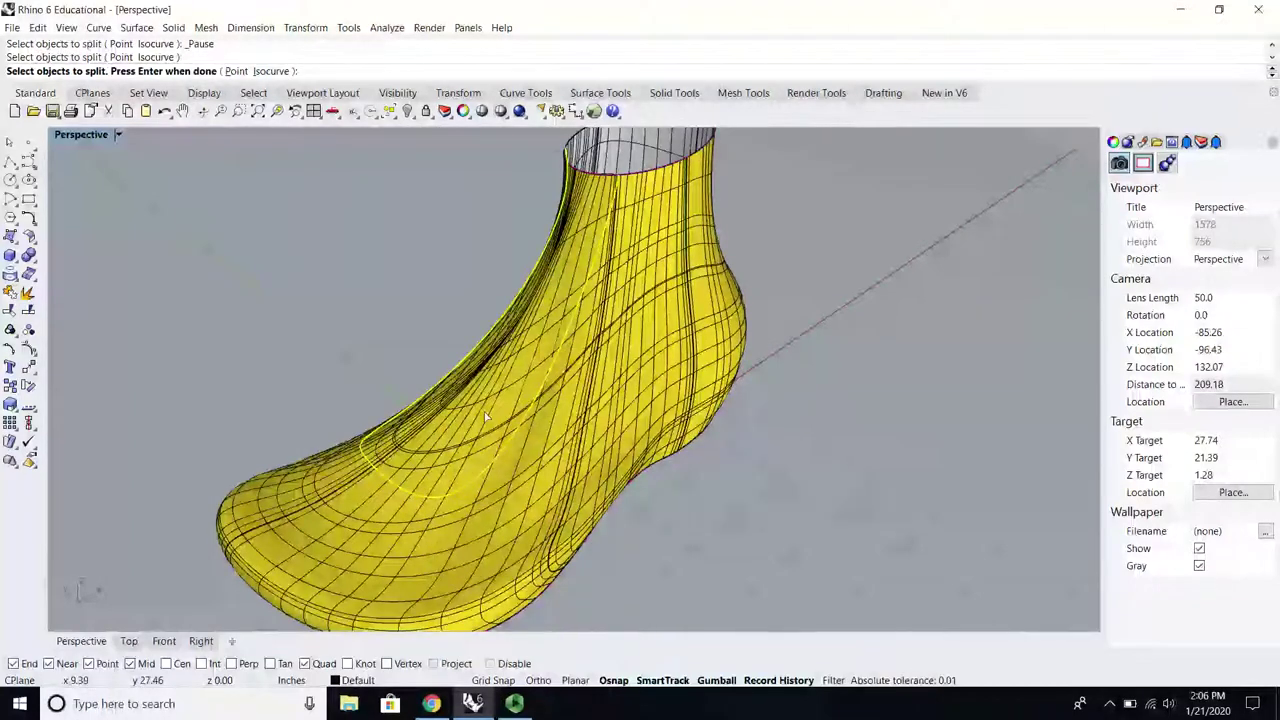
pyautogui.scroll(-4, 300, 333)
pyautogui.scroll(2, 238, 300)
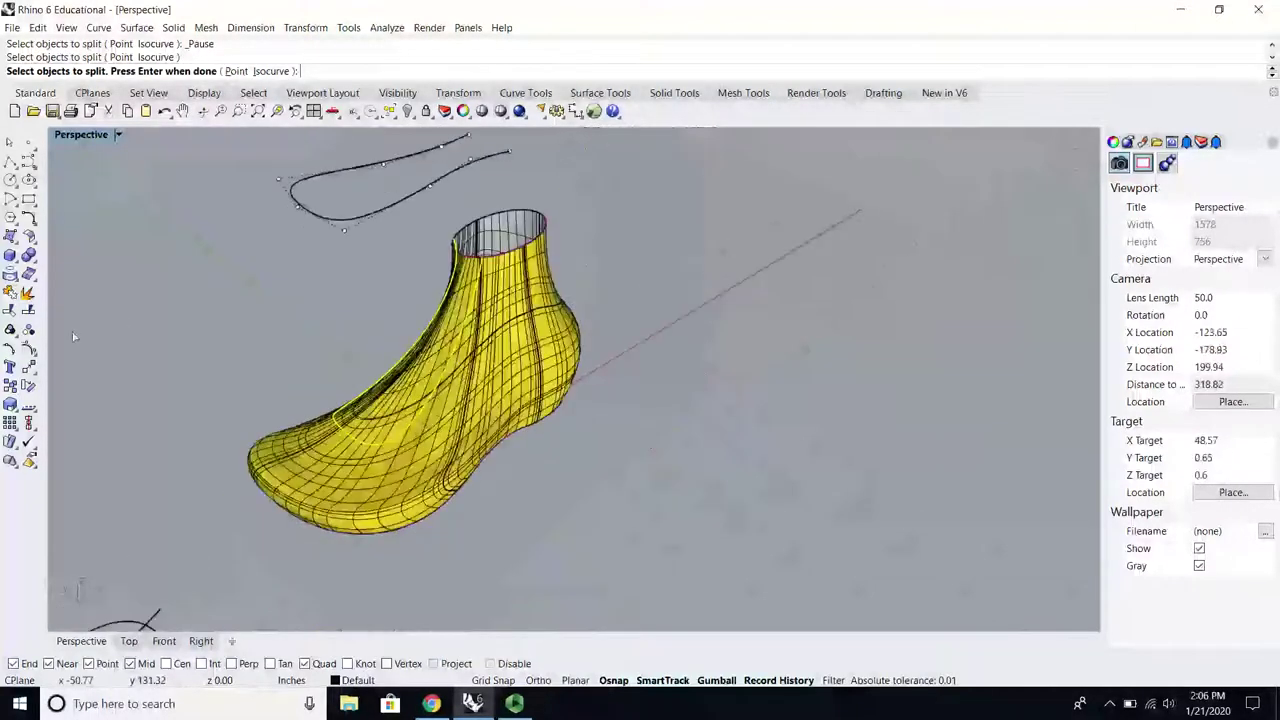
pyautogui.press('Return')
# Step: Hide the control points, extrude the raised U-shaped curve straight down through the foot's instep, and select the extrusion
pyautogui.press('Escape')
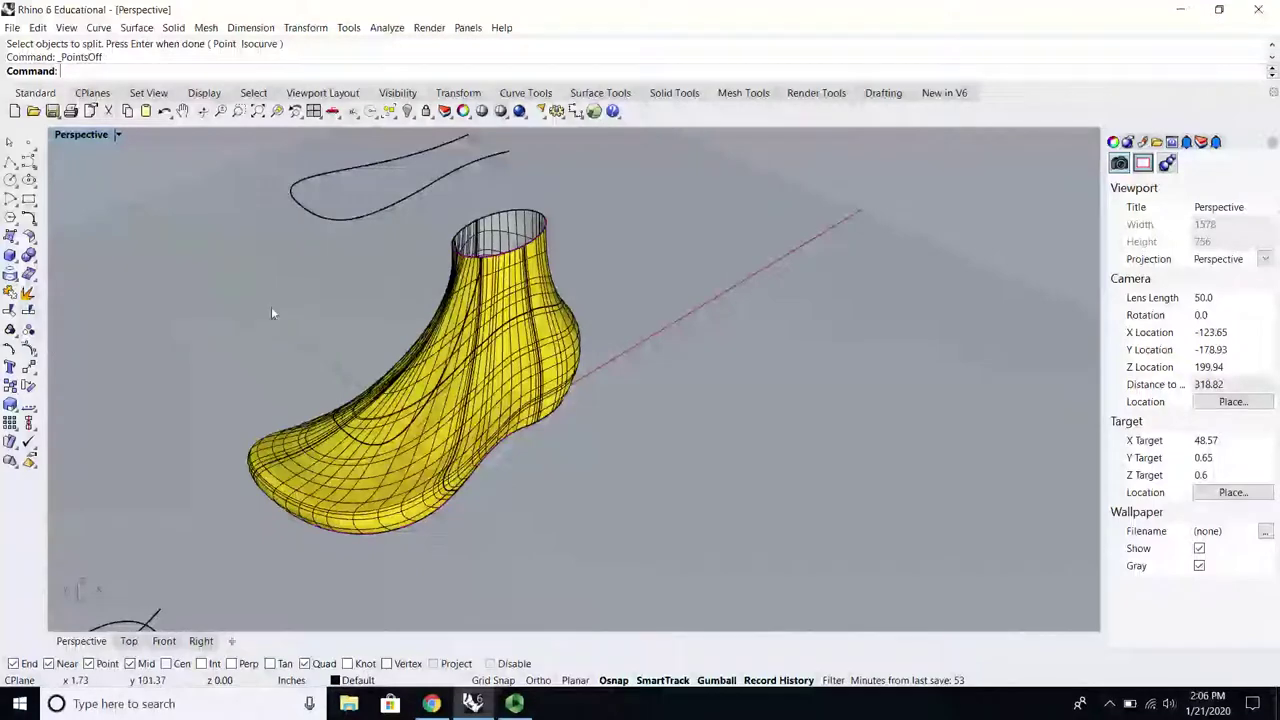
pyautogui.click(313, 187)
pyautogui.moveTo(395, 138); pyautogui.dragTo(442, 455)
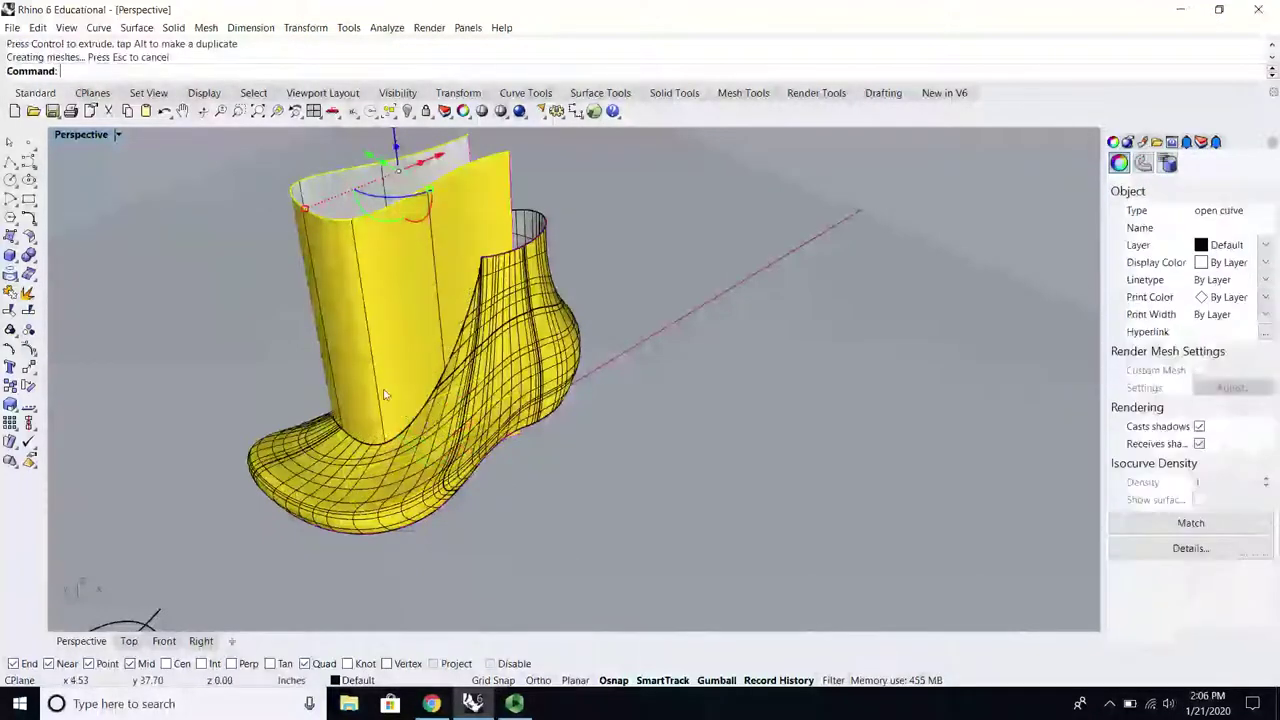
pyautogui.moveTo(386, 391)
pyautogui.mouseDown(button='right')
pyautogui.moveTo(414, 384)
pyautogui.moveTo(405, 389)
pyautogui.mouseUp(button='right')
pyautogui.click(353, 320)
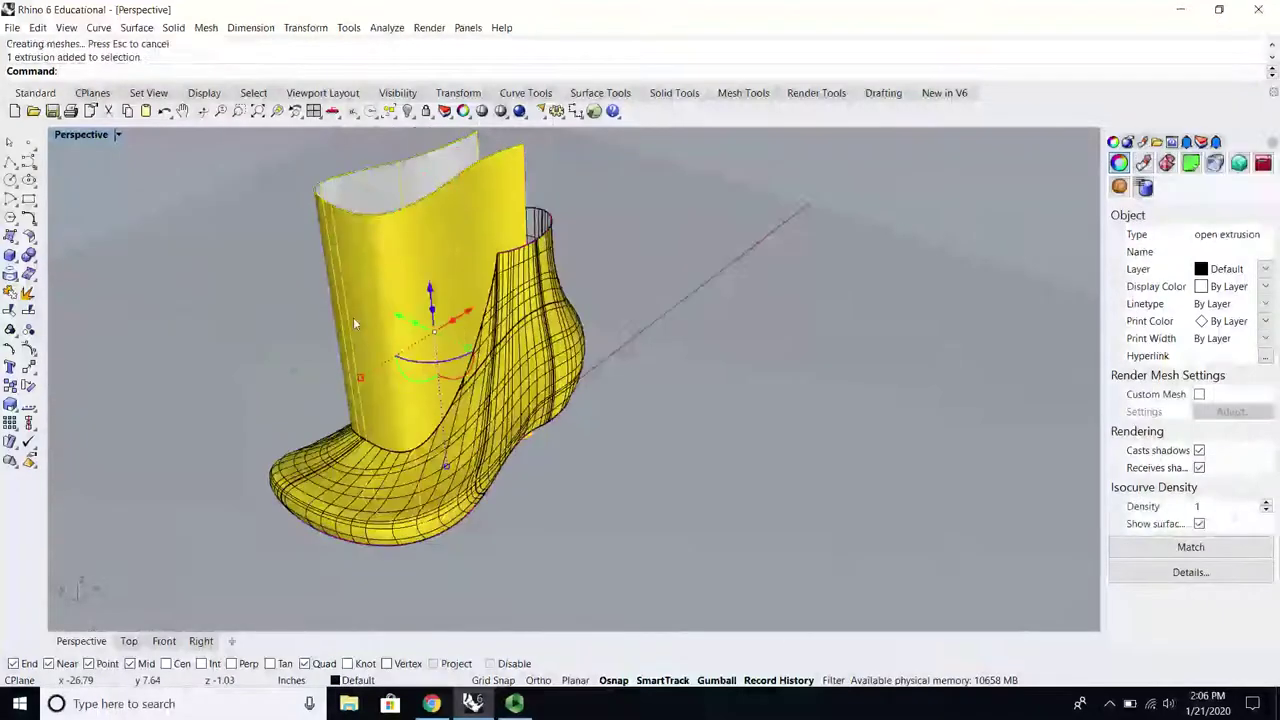
# Step: Delete the extruded surface cutting through the instep and select the raised U-shaped curve
pyautogui.press('Delete')
pyautogui.click(404, 183)
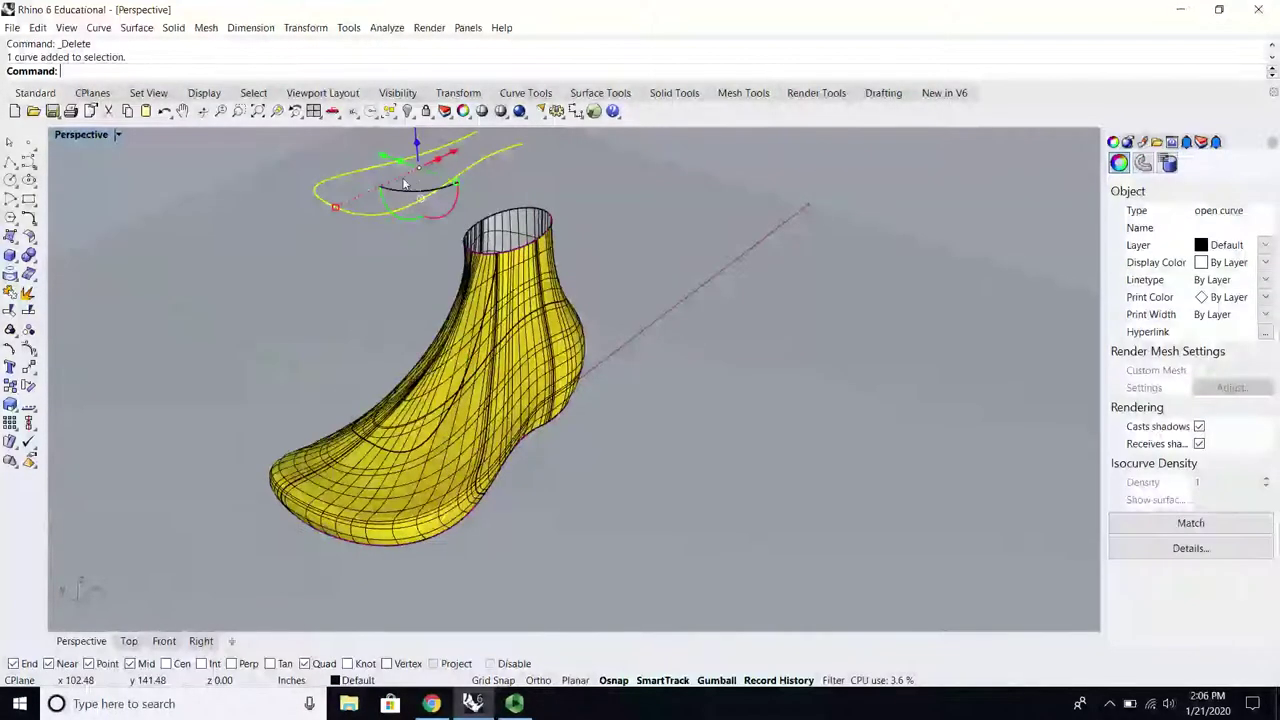
# Step: Try lowering the raised U-shaped curve and extruding it down through the instep, and undo both changes
pyautogui.moveTo(401, 277); pyautogui.dragTo(413, 185, button='right')
pyautogui.moveTo(409, 168); pyautogui.dragTo(408, 231)
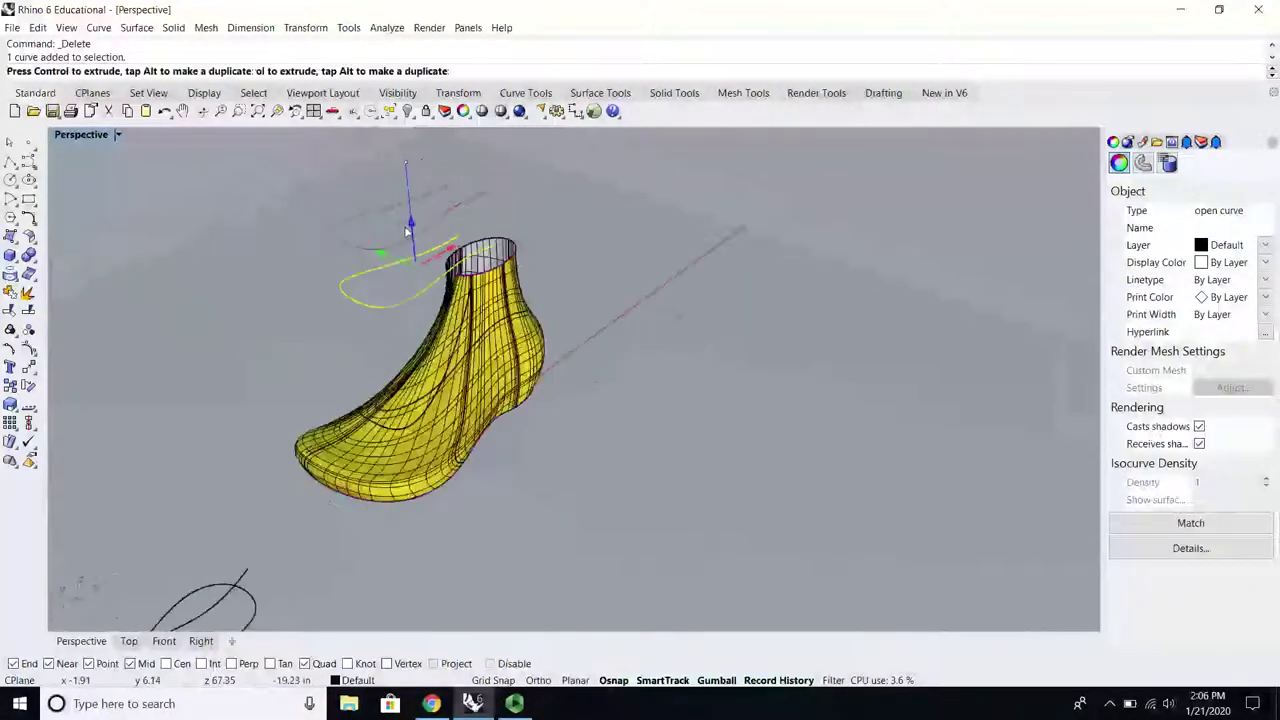
pyautogui.moveTo(420, 298); pyautogui.dragTo(430, 360)
pyautogui.press('ctrl')
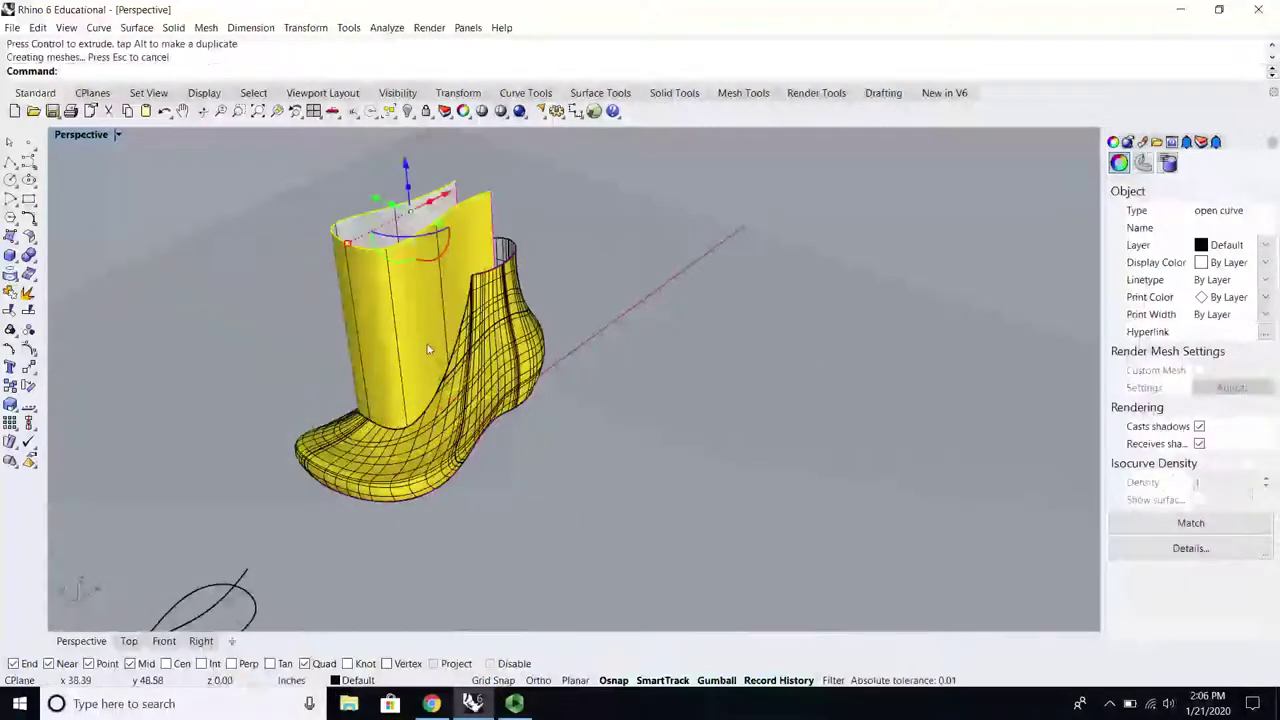
pyautogui.moveTo(427, 348); pyautogui.dragTo(437, 278, button='right')
pyautogui.hotkey('ctrl', 'z')
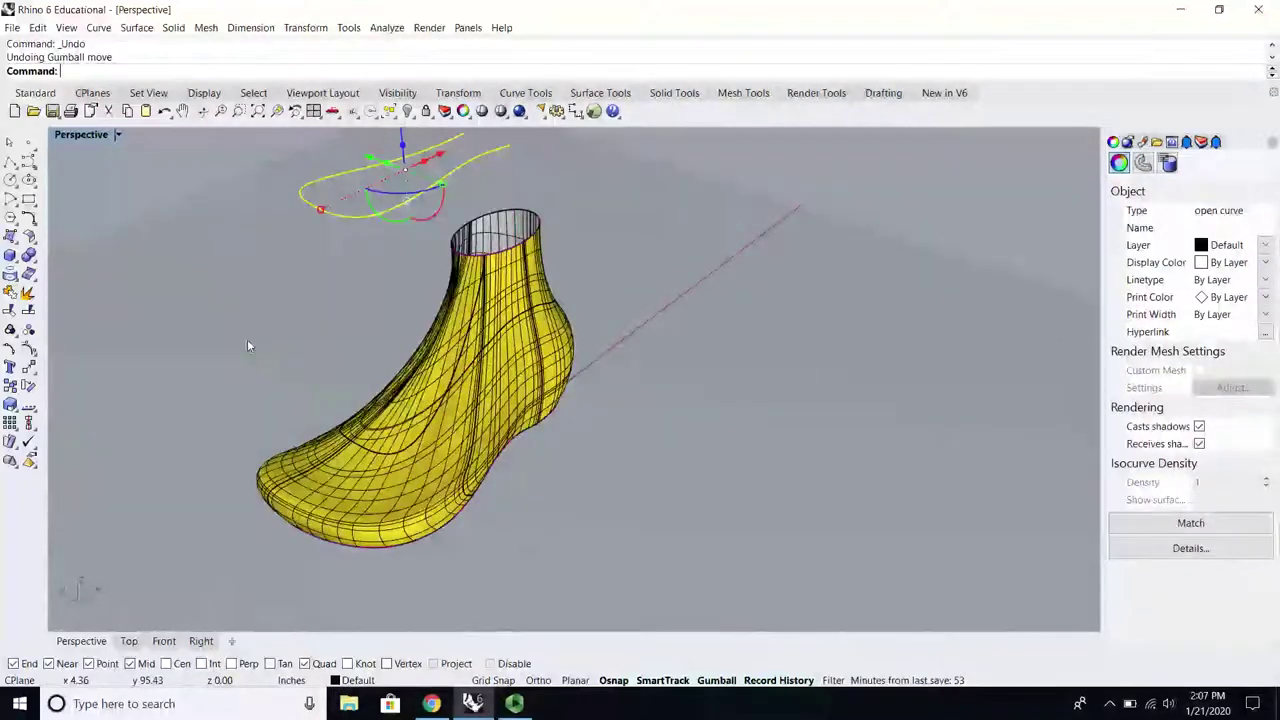
pyautogui.click(247, 339)
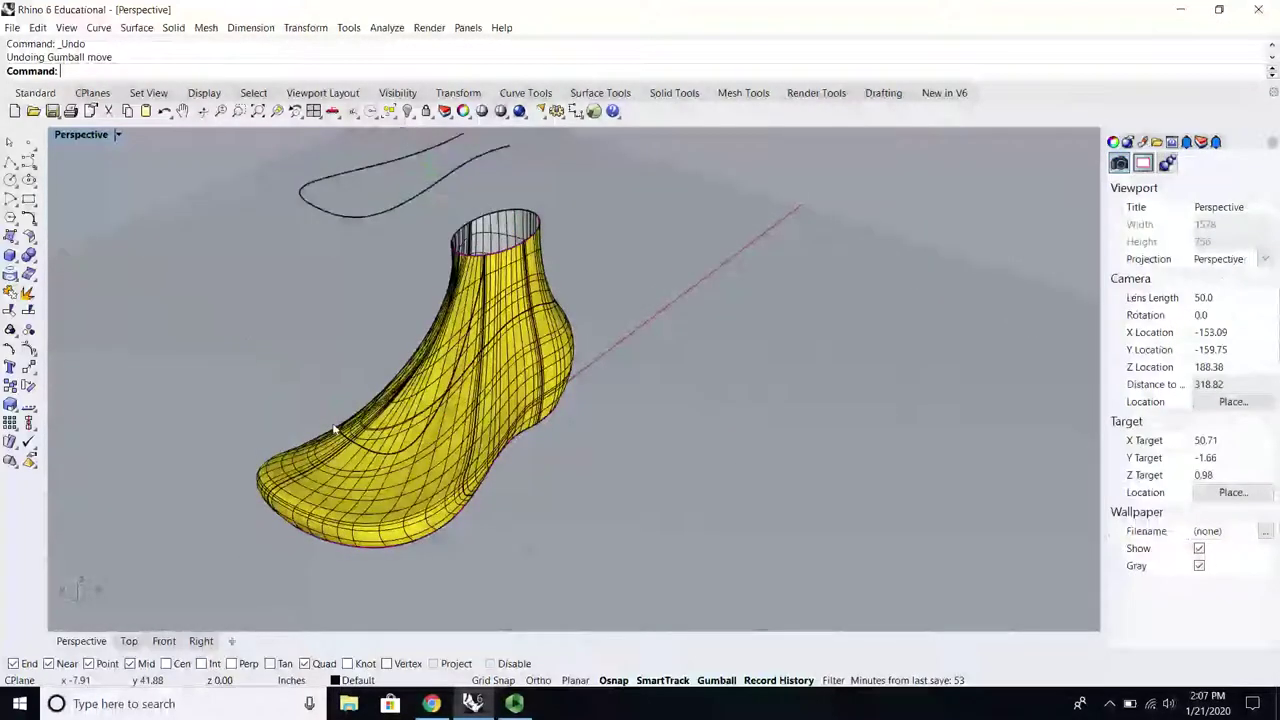
# Step: Split the foot surface with the projected U-shaped curve and delete the cut-out instep piece
pyautogui.click(28, 311)
pyautogui.click(403, 457)
pyautogui.press('Return')
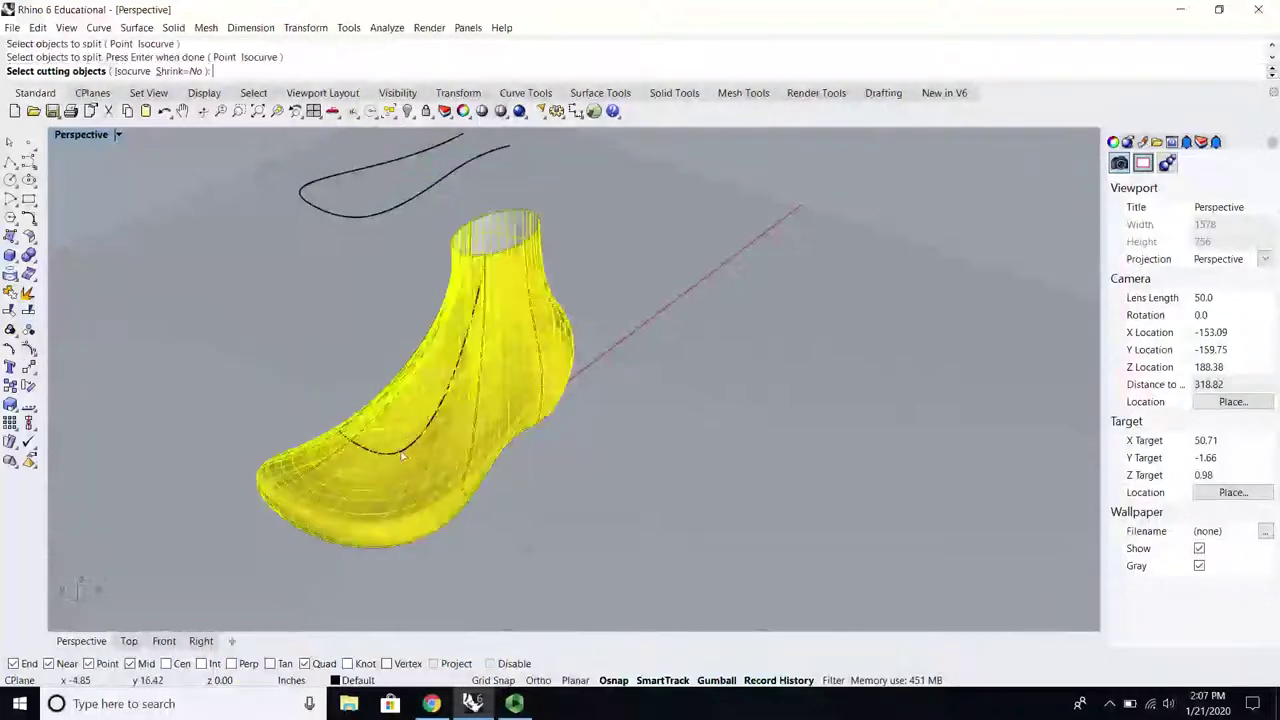
pyautogui.click(403, 457)
pyautogui.press('Return')
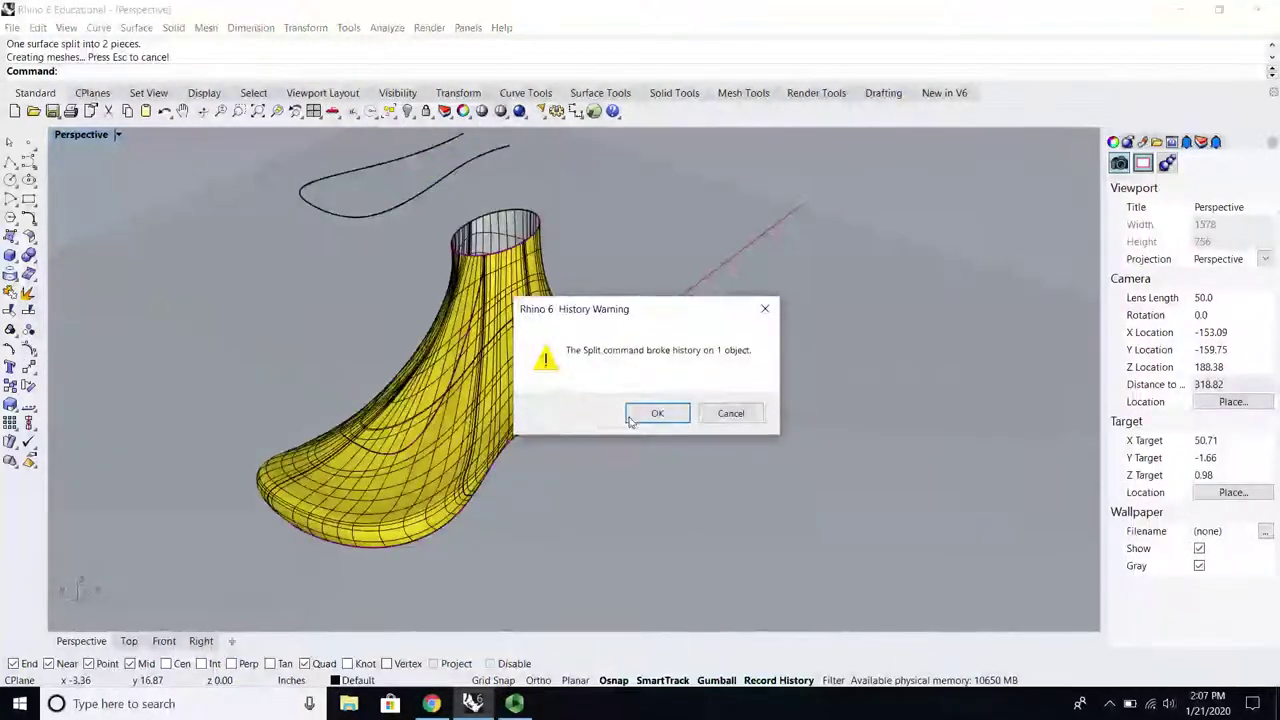
pyautogui.click(657, 413)
pyautogui.click(447, 335)
pyautogui.press('Delete')
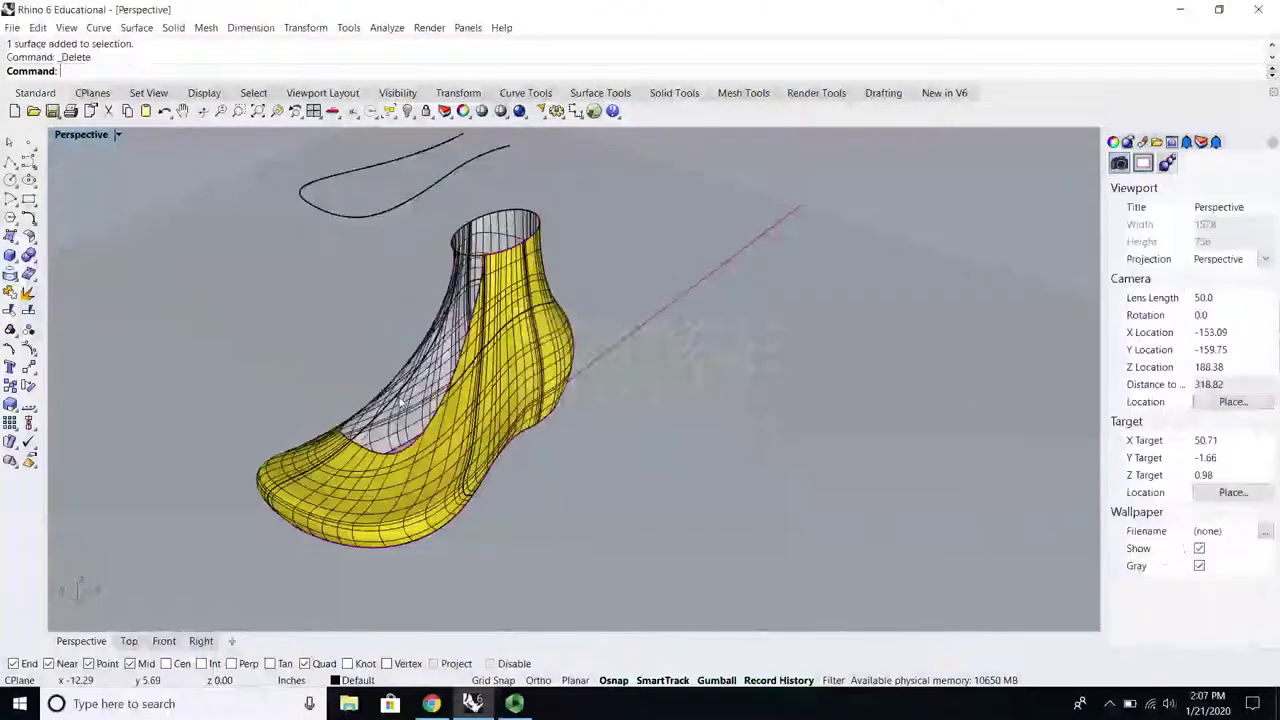
# Step: Select the cross-section curve on the near side of the midfoot and show its control points
pyautogui.moveTo(400, 402); pyautogui.dragTo(396, 343, button='right')
pyautogui.scroll(6, 328, 378)
pyautogui.scroll(6, 534, 348)
pyautogui.moveTo(534, 348); pyautogui.dragTo(602, 310, button='right')
pyautogui.scroll(2, 693, 293)
pyautogui.scroll(-3, 602, 310)
pyautogui.click(599, 308)
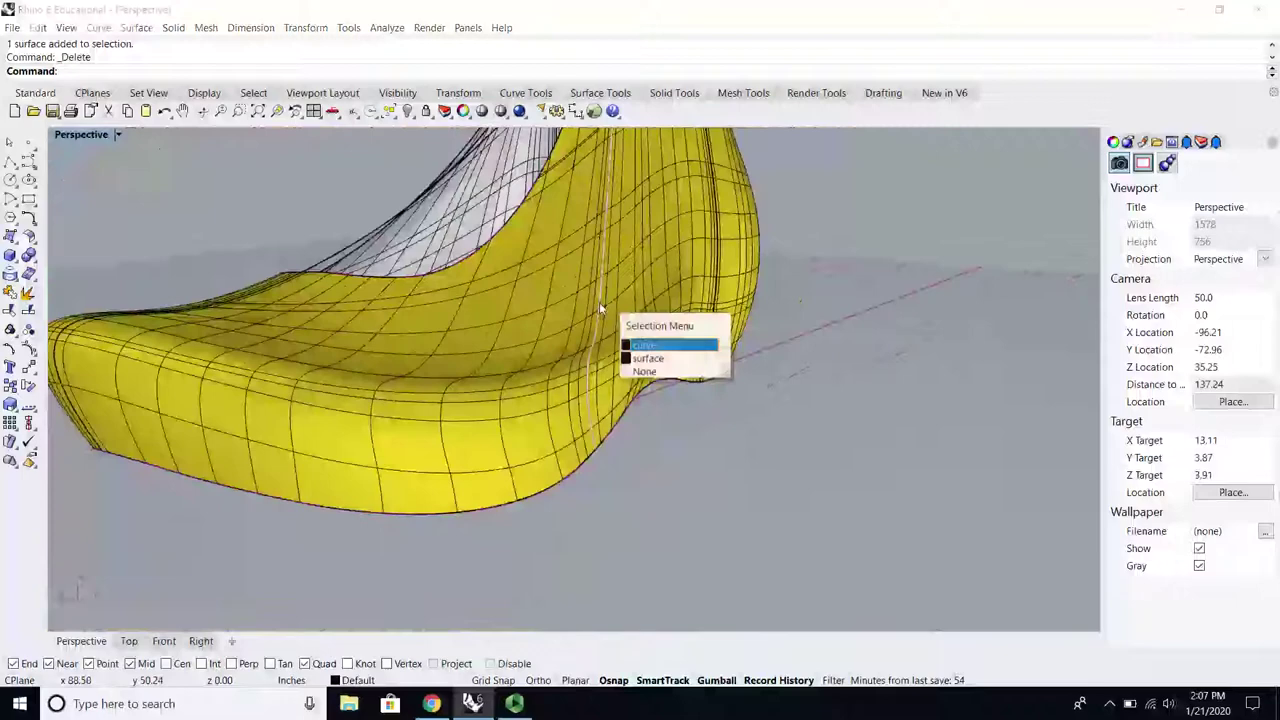
pyautogui.click(638, 343)
pyautogui.scroll(1, 58, 336)
pyautogui.click(28, 349)
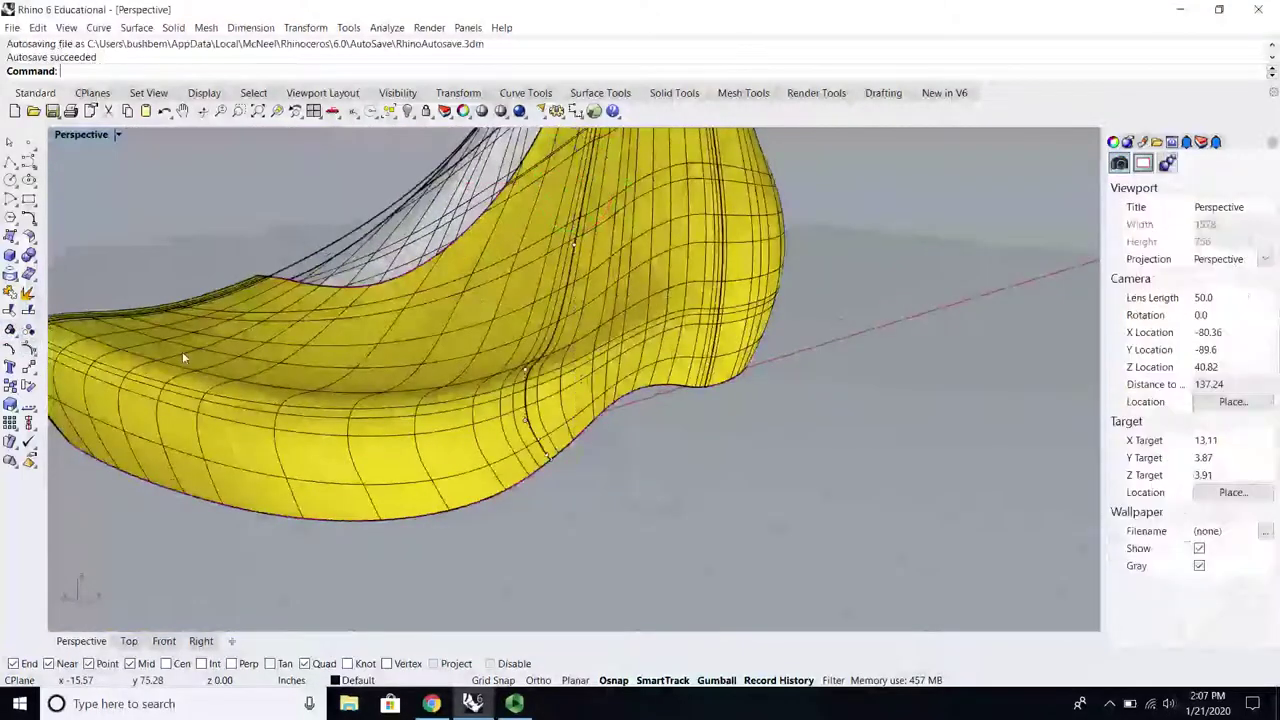
# Step: Delete the side cross-section curve's control point at the bend just above the sole
pyautogui.scroll(2, 586, 343)
pyautogui.moveTo(586, 343); pyautogui.dragTo(522, 382, button='right')
pyautogui.click(430, 445)
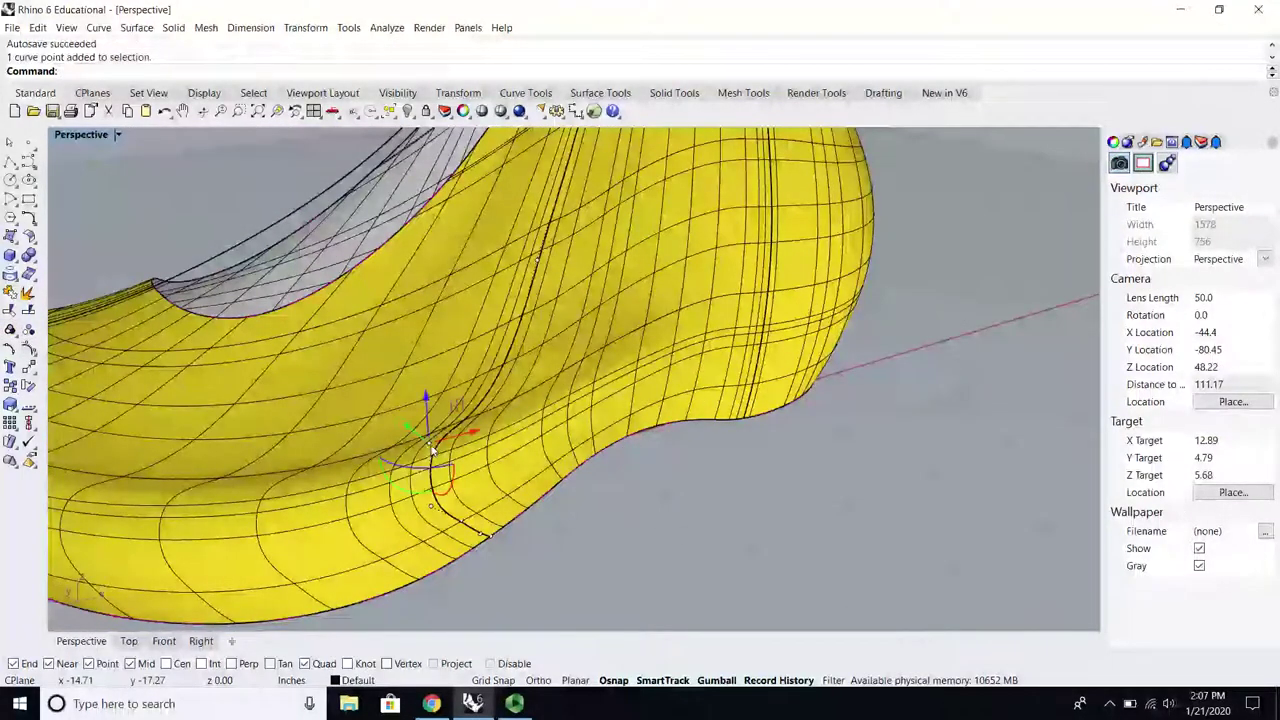
pyautogui.press('Escape')
pyautogui.press('Escape')
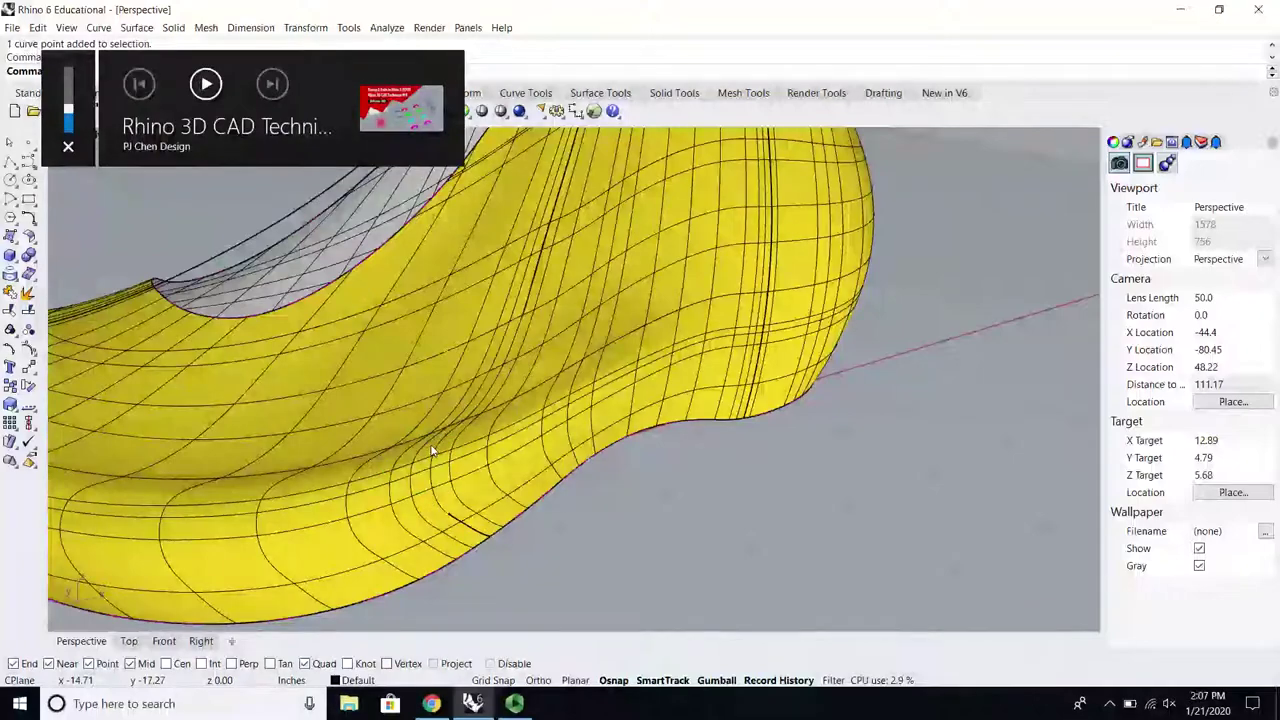
pyautogui.click(446, 446)
pyautogui.click(549, 503)
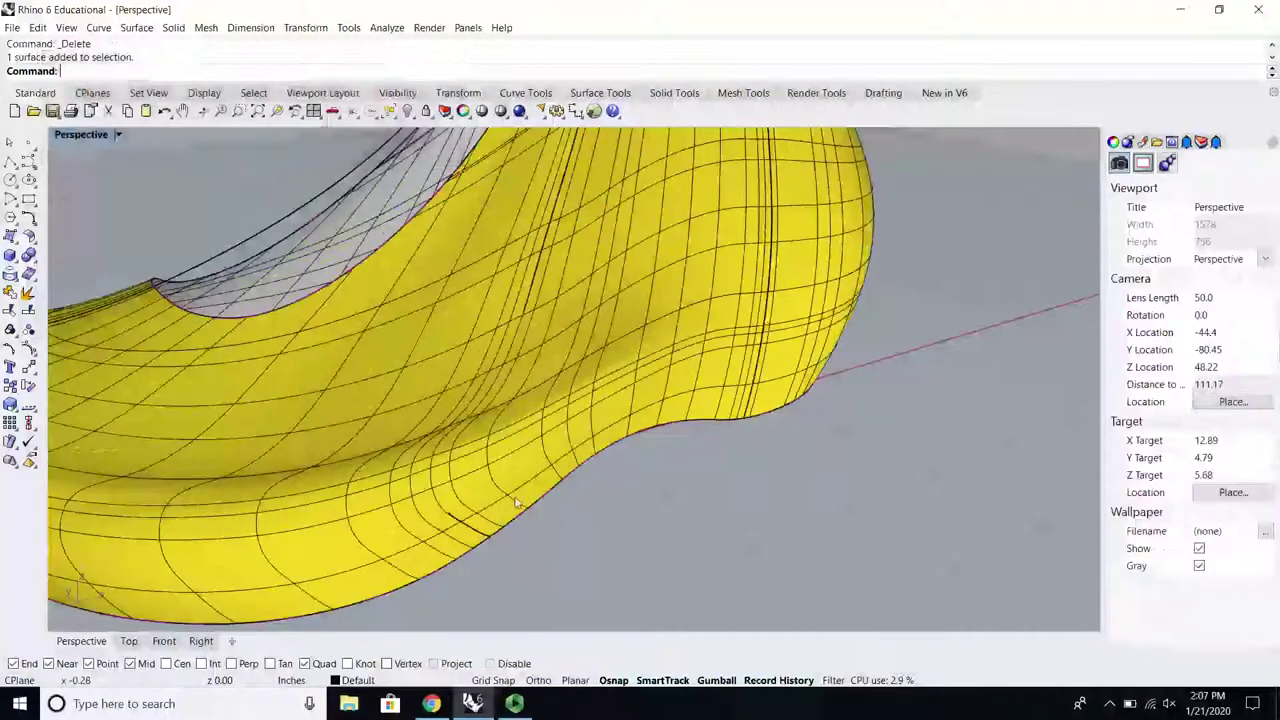
pyautogui.moveTo(483, 450); pyautogui.dragTo(455, 473, button='right')
pyautogui.hotkey('ctrl', 'z')
pyautogui.press('Delete')
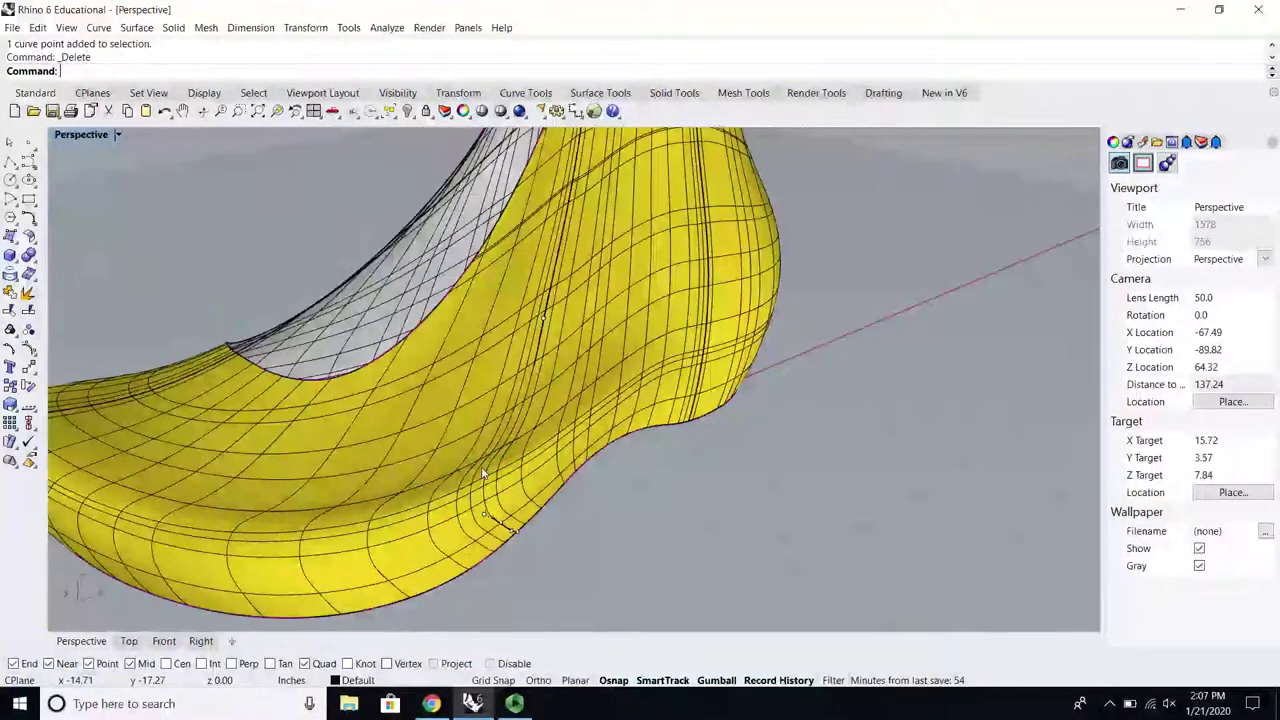
# Step: Maximize the Front view and set its display mode to Shaded
pyautogui.scroll(-4, 482, 472)
pyautogui.moveTo(560, 476); pyautogui.dragTo(393, 415, button='right')
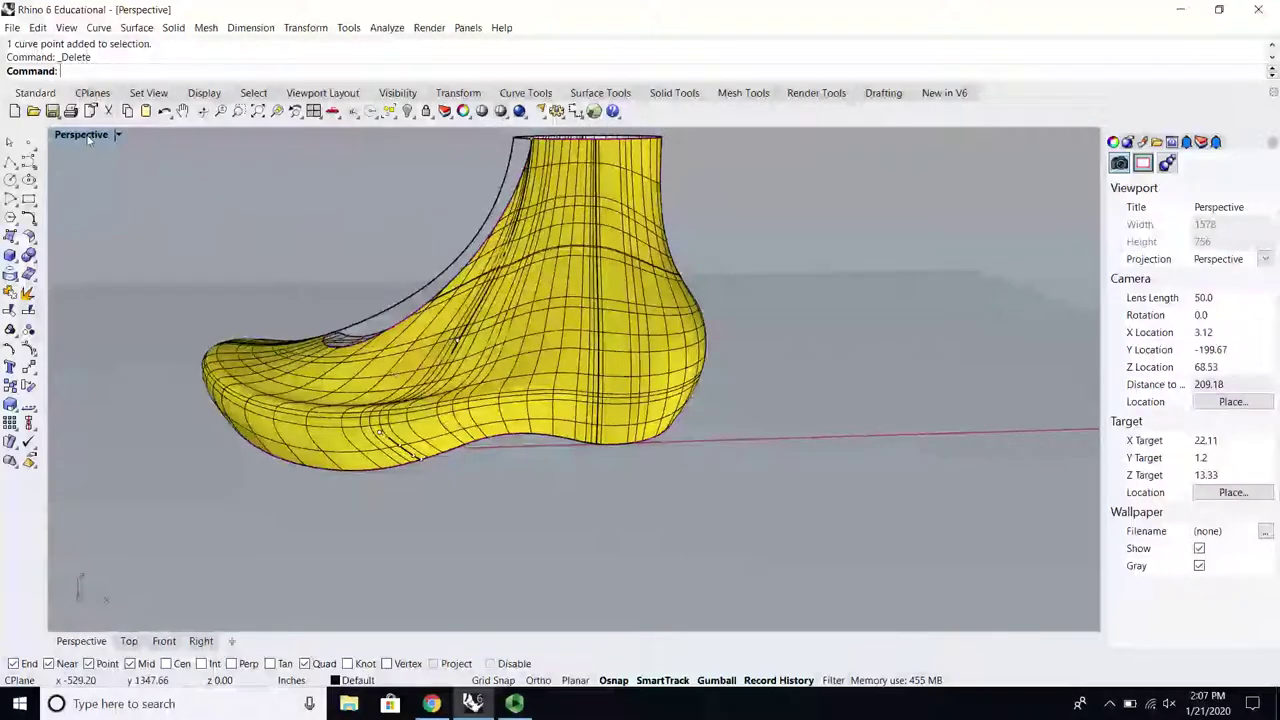
pyautogui.doubleClick(88, 138)
pyautogui.doubleClick(65, 390)
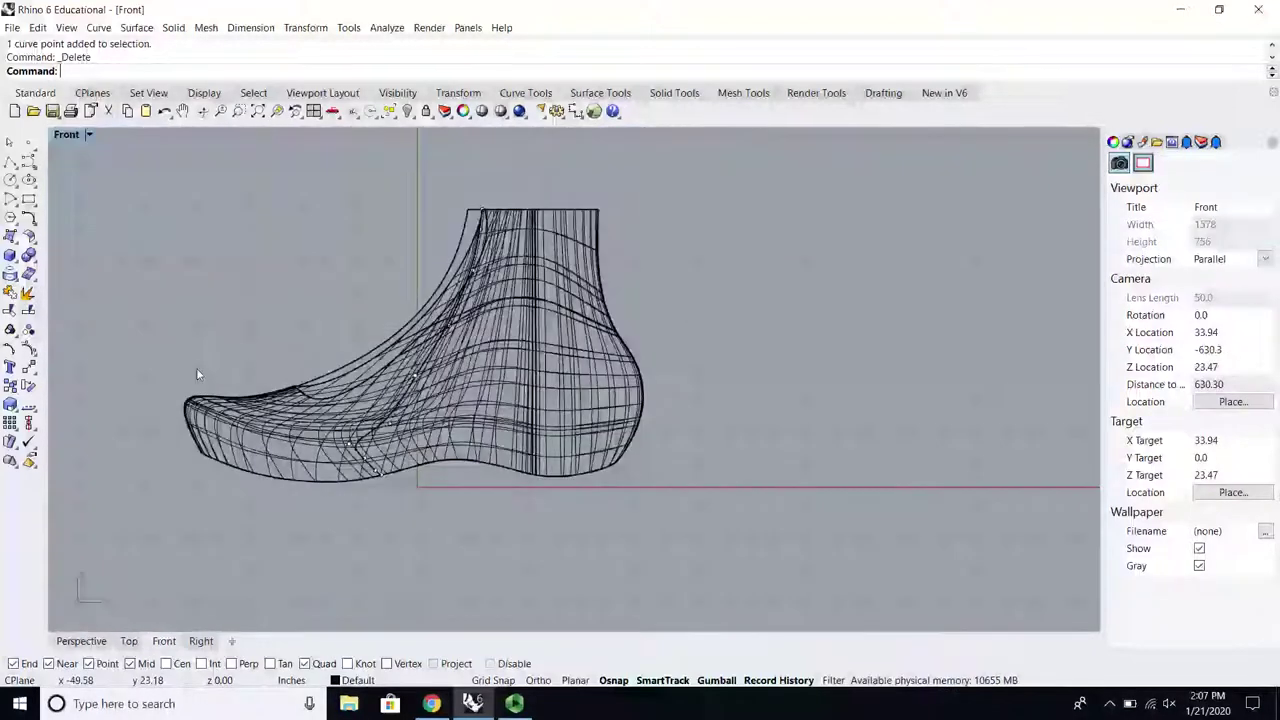
pyautogui.click(67, 136)
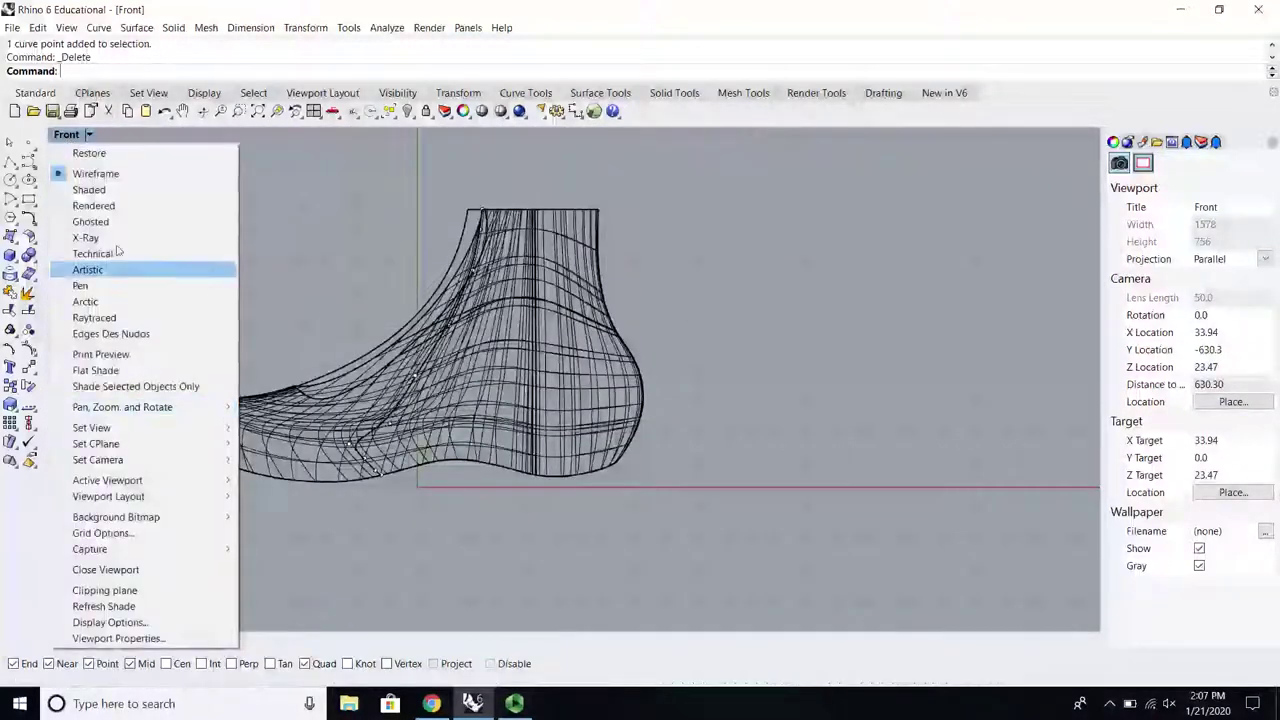
pyautogui.click(130, 190)
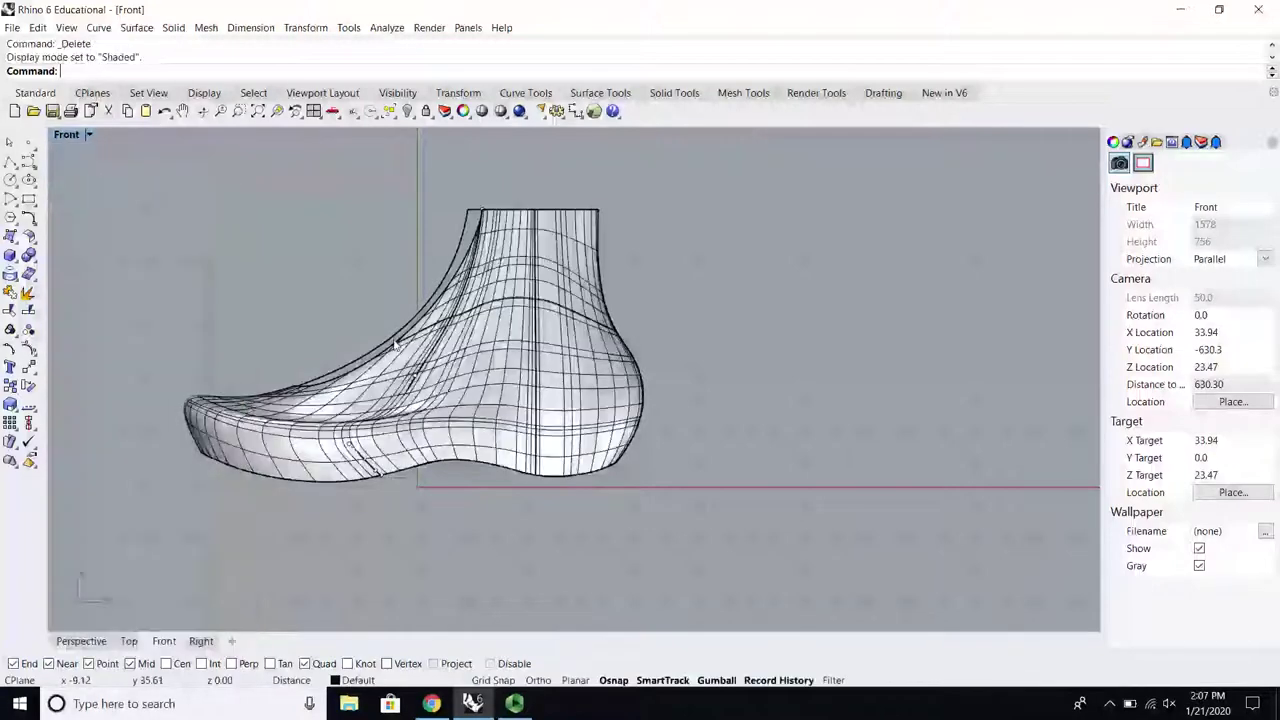
# Step: Draw a degree-3 control-point curve in the Front view, starting behind the ankle, winding down over the heel side and ending below the arch
pyautogui.scroll(6, 724, 405)
pyautogui.scroll(2, 724, 408)
pyautogui.moveTo(665, 390); pyautogui.dragTo(700, 417, button='right')
pyautogui.scroll(-4, 697, 417)
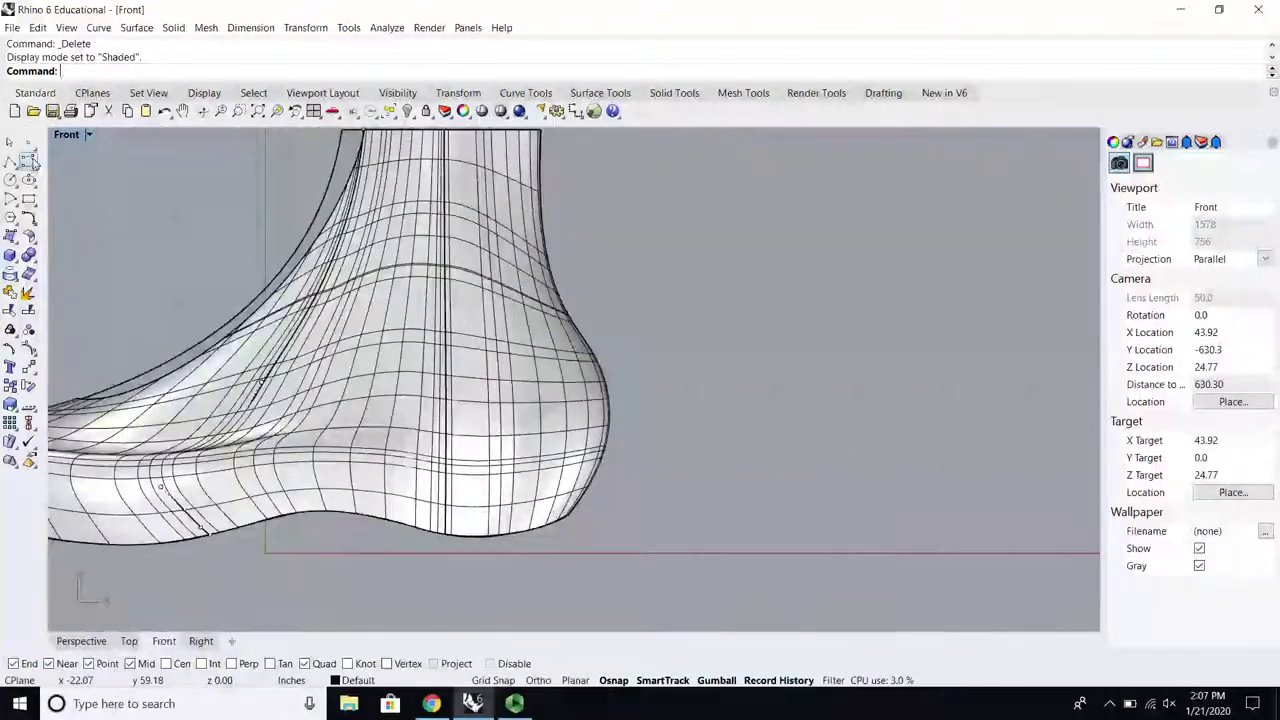
pyautogui.click(30, 163)
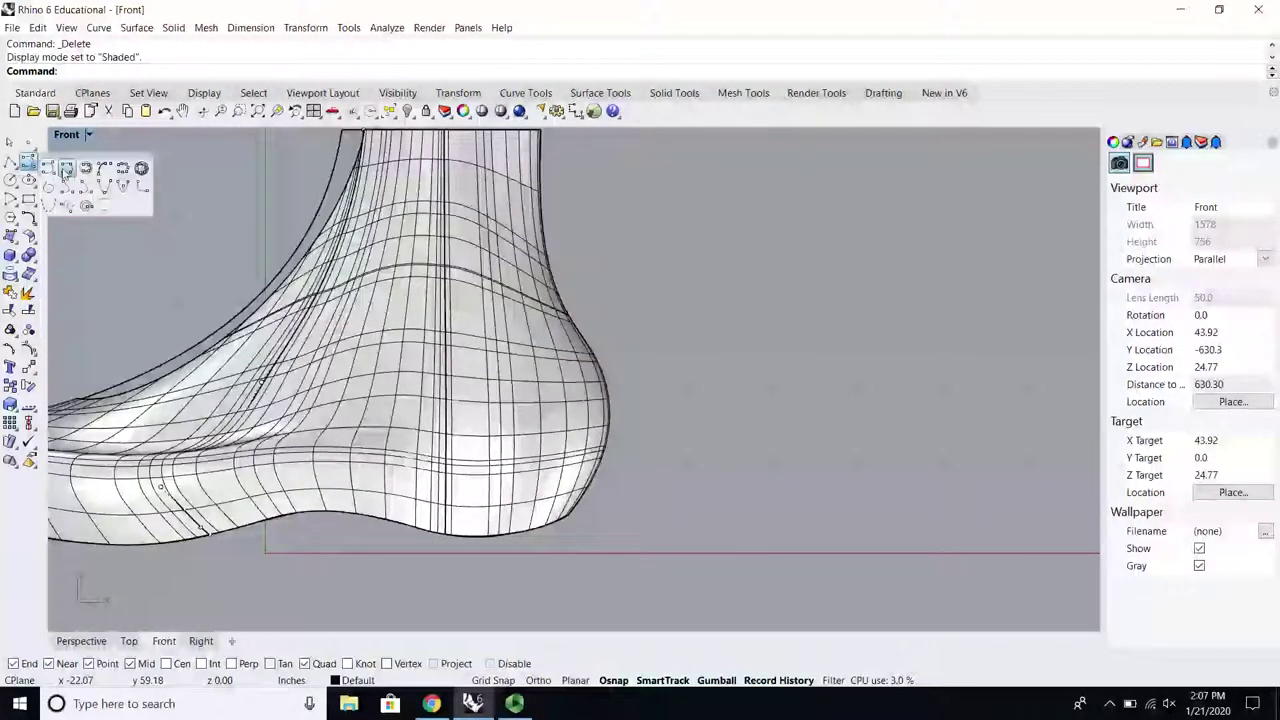
pyautogui.click(65, 169)
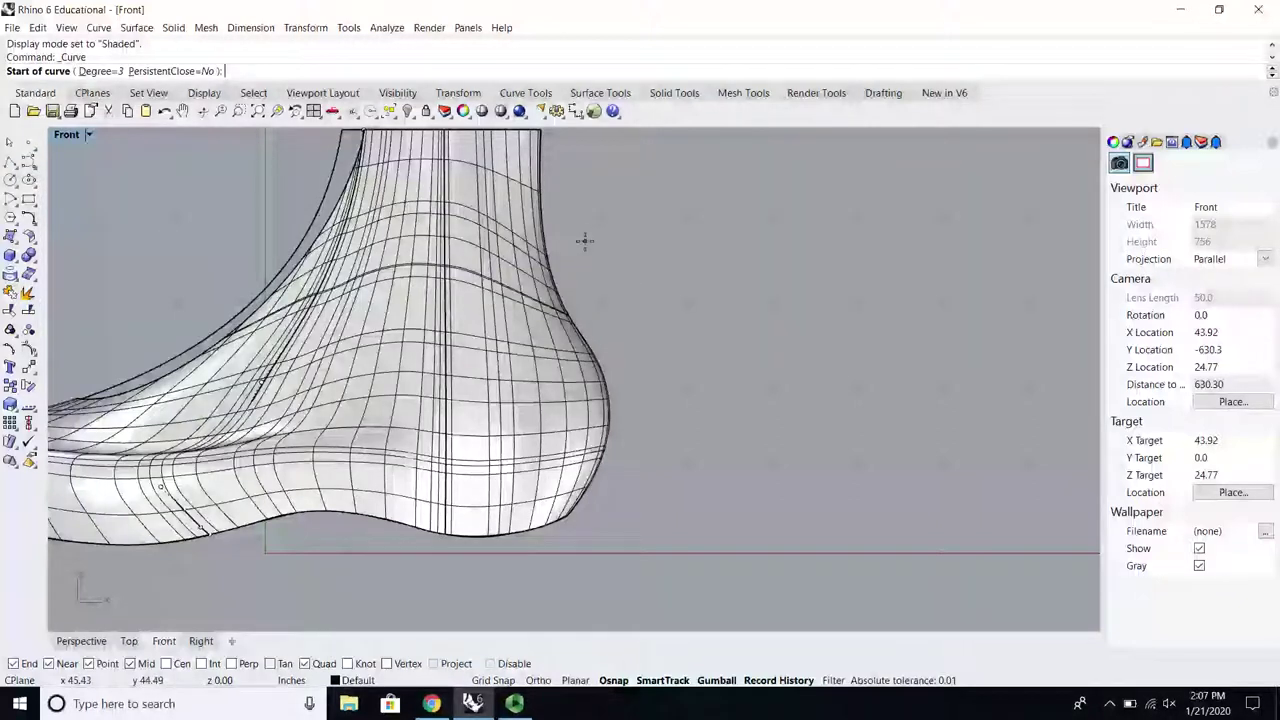
pyautogui.moveTo(585, 240); pyautogui.dragTo(583, 285, button='right')
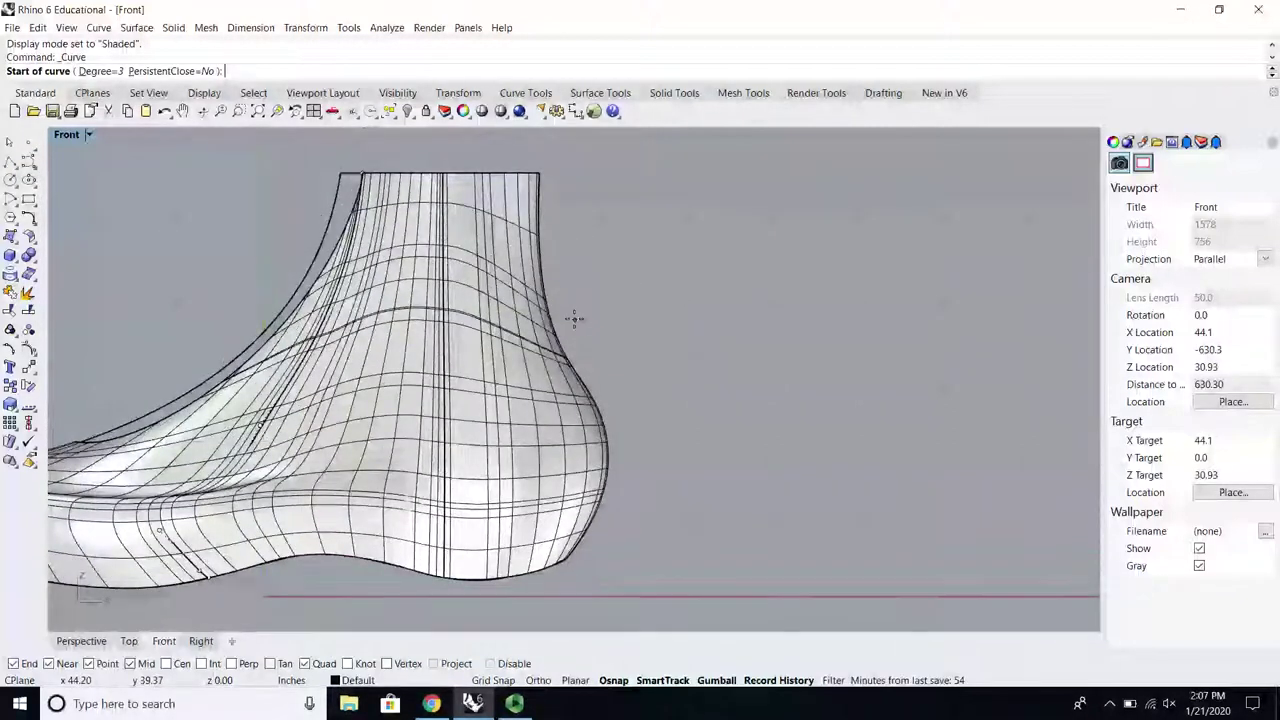
pyautogui.click(538, 257)
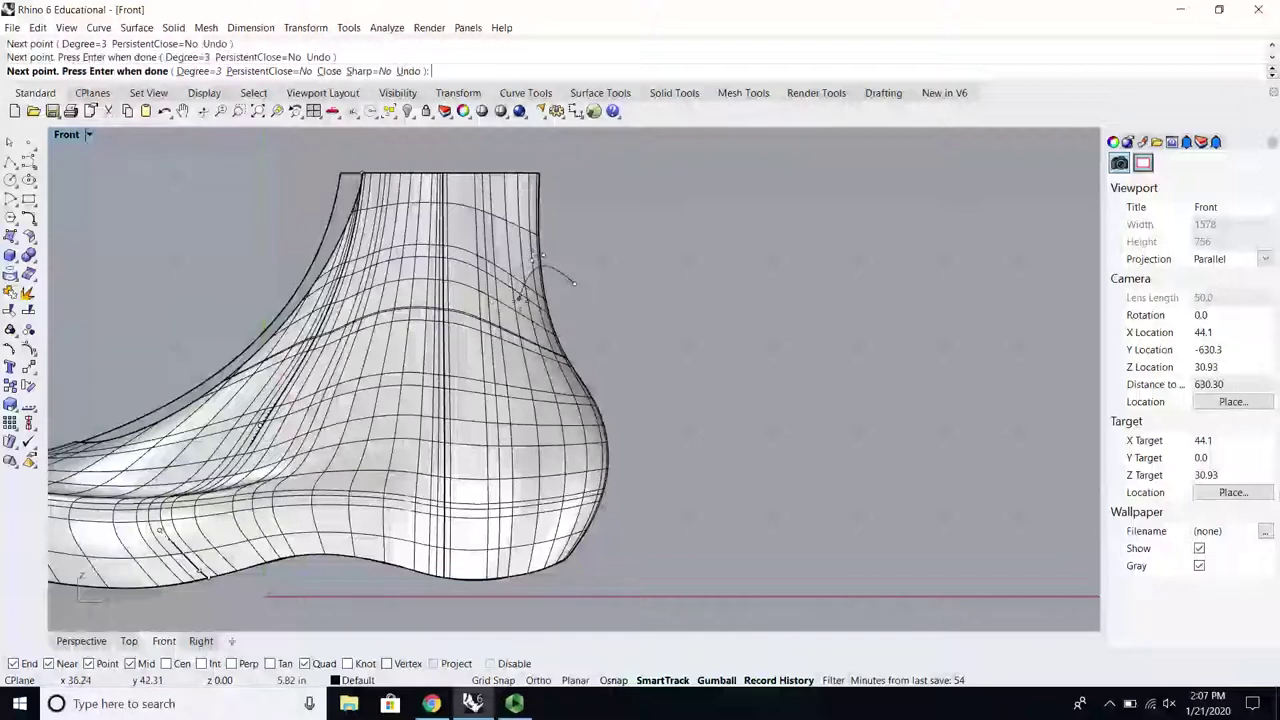
pyautogui.click(521, 300)
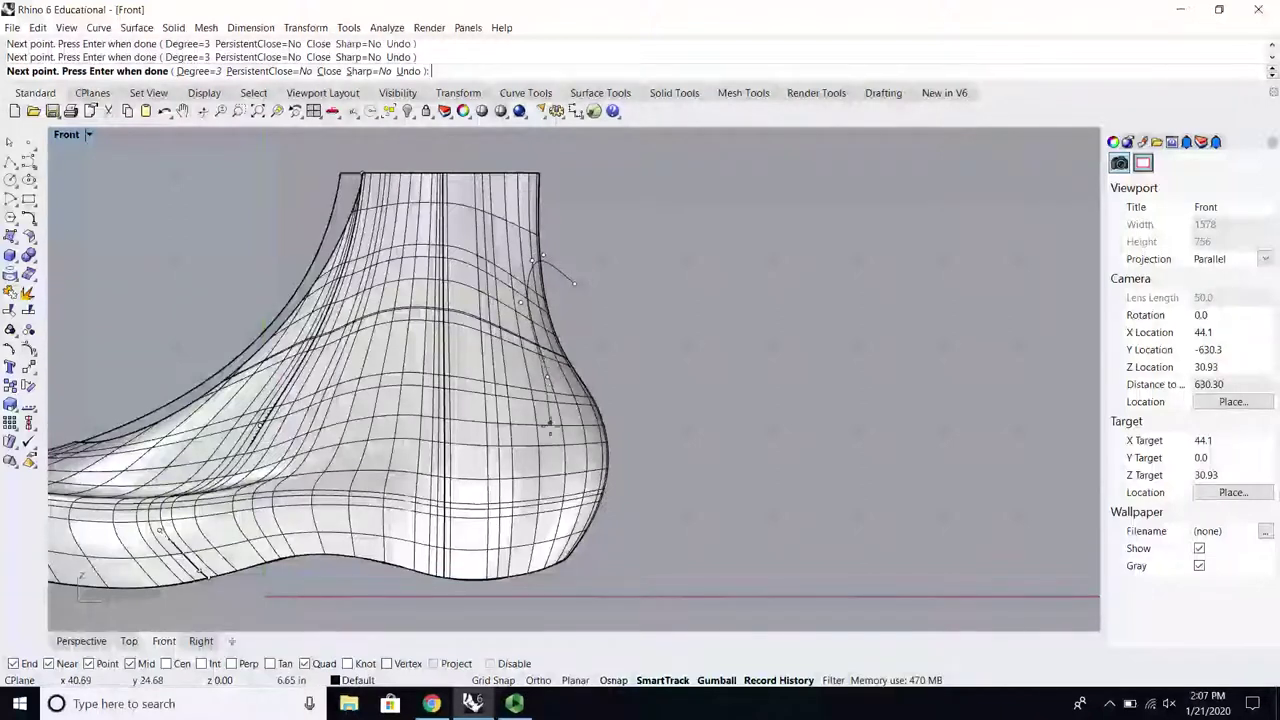
pyautogui.click(479, 485)
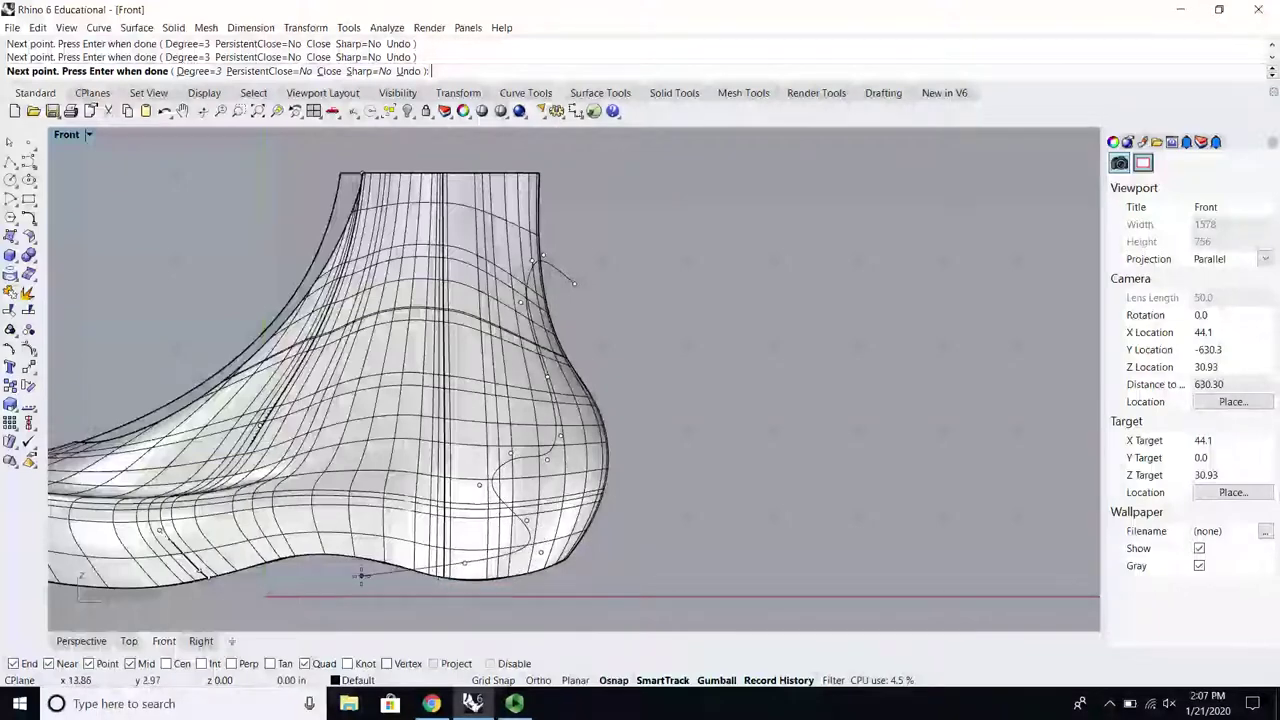
pyautogui.press('Return')
# Step: Move the new heel curve about 0.95 in toward the back of the heel
pyautogui.moveTo(532, 484); pyautogui.dragTo(498, 426, button='right')
pyautogui.click(533, 226)
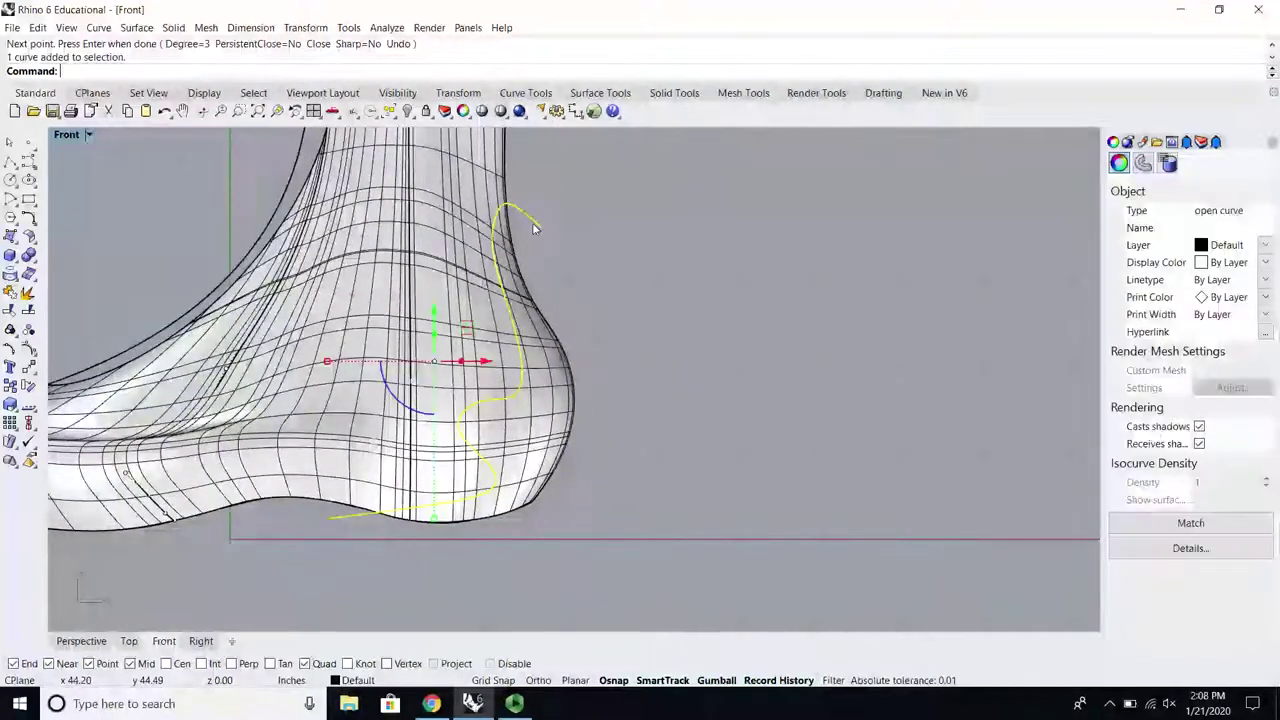
pyautogui.moveTo(519, 220); pyautogui.dragTo(533, 215)
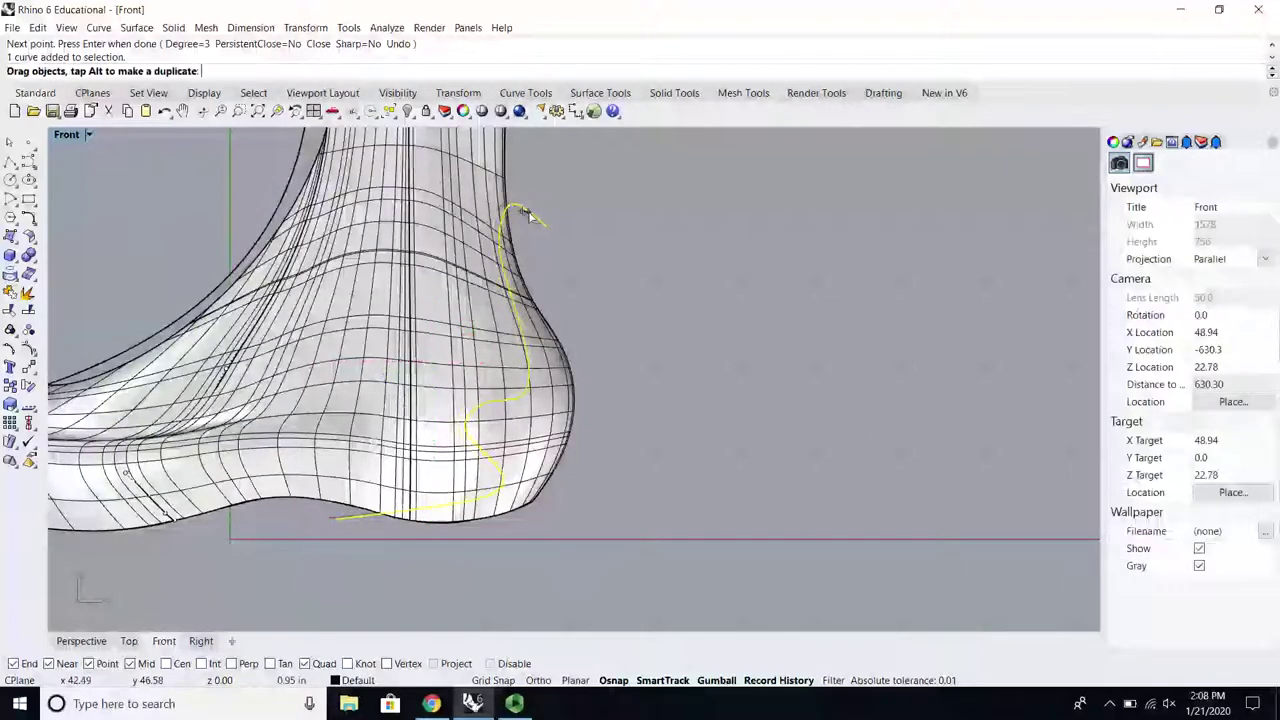
pyautogui.click(607, 297)
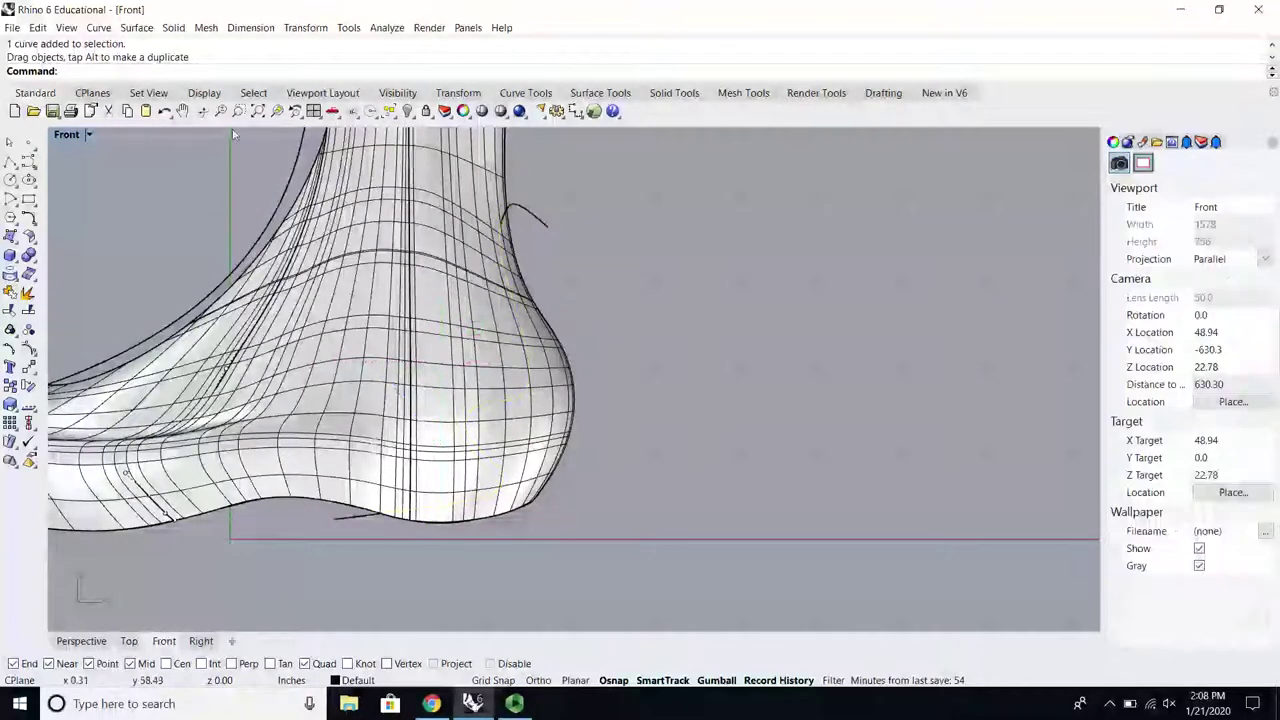
# Step: Move the heel curve sideways in the Top view until it lies clear of the foot, and maximize the Front view again
pyautogui.click(510, 212)
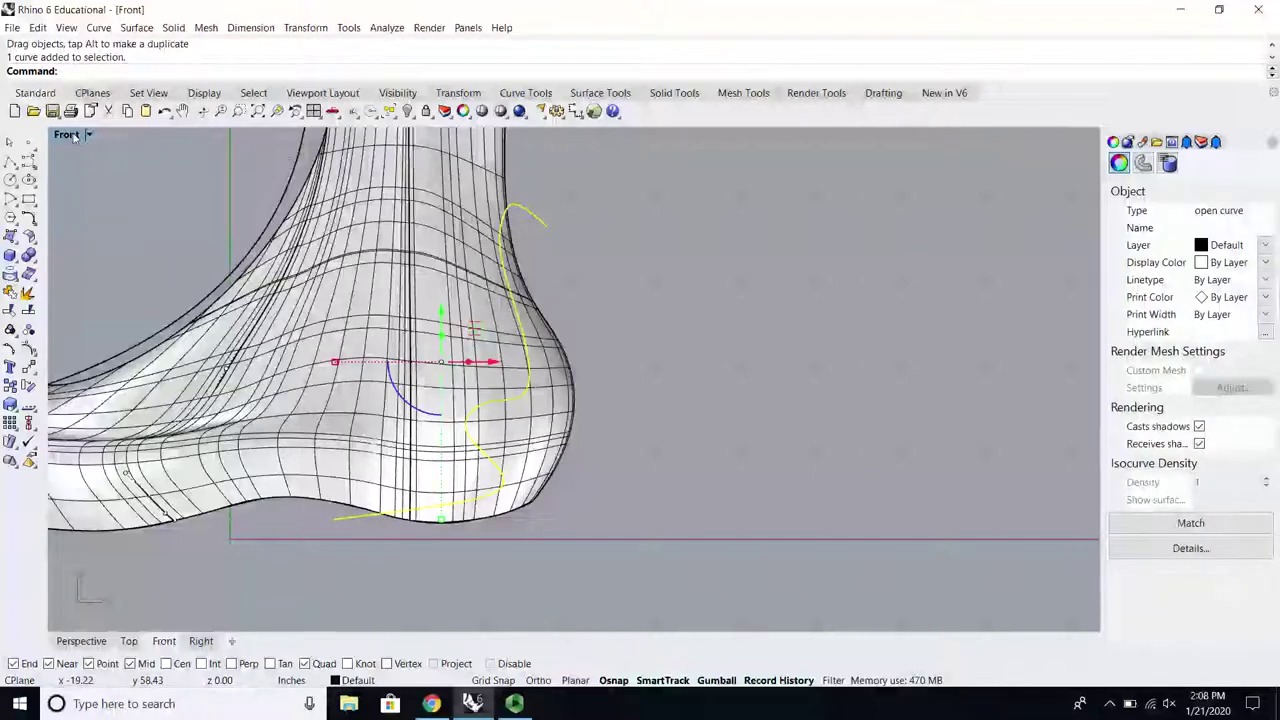
pyautogui.doubleClick(66, 134)
pyautogui.scroll(-2, 305, 229)
pyautogui.moveTo(333, 290); pyautogui.dragTo(333, 220)
pyautogui.doubleClick(68, 390)
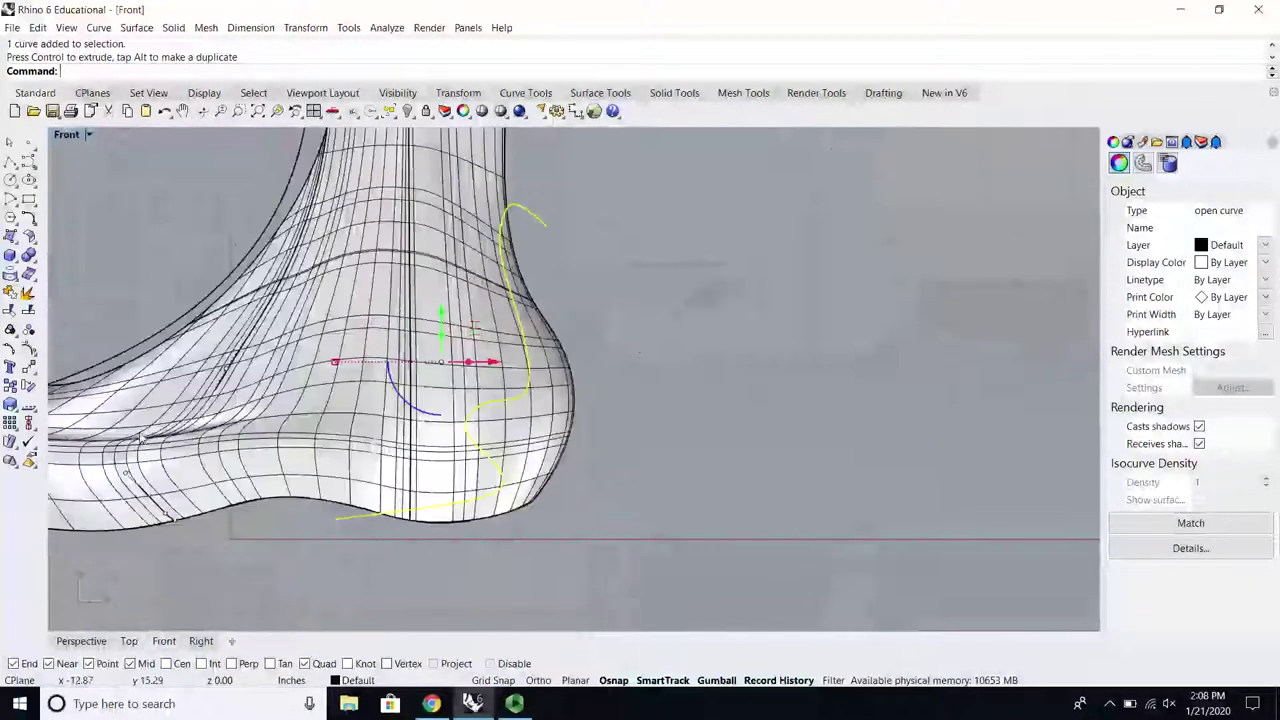
# Step: Project the heel curve onto the foot surface along the Front construction plane's Z direction
pyautogui.click(98, 27)
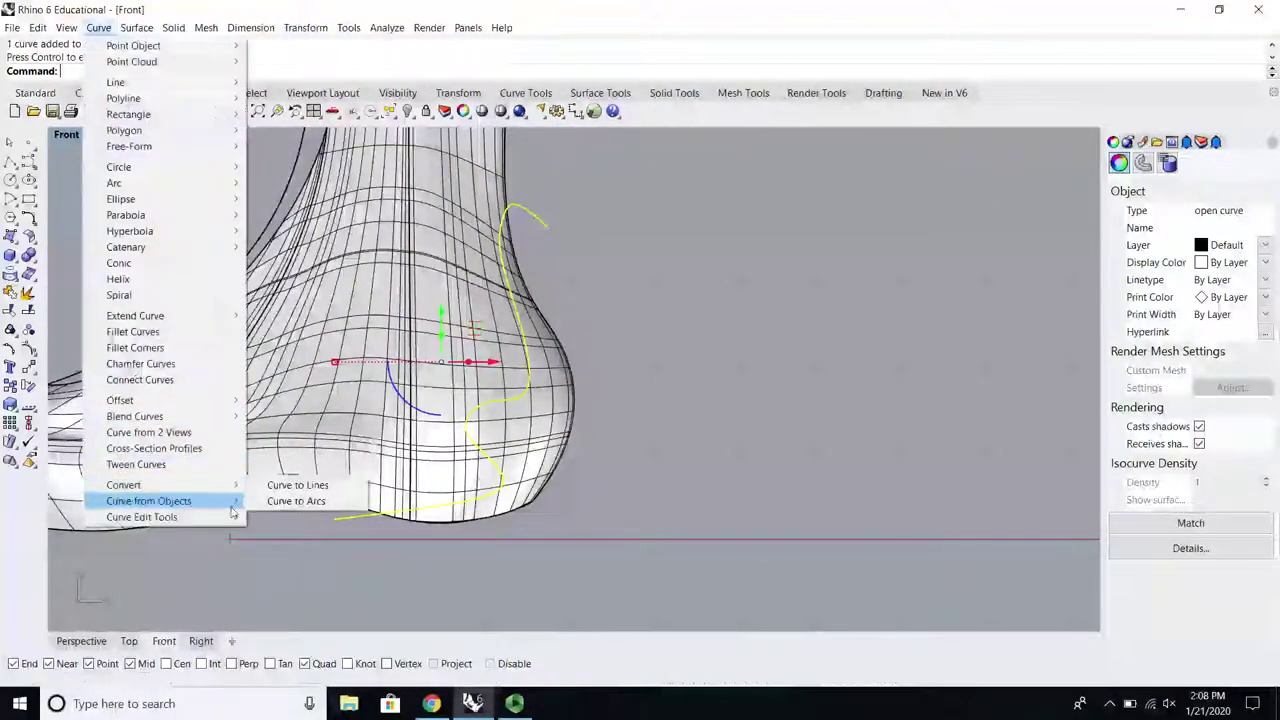
pyautogui.moveTo(200, 501)
pyautogui.click(290, 163)
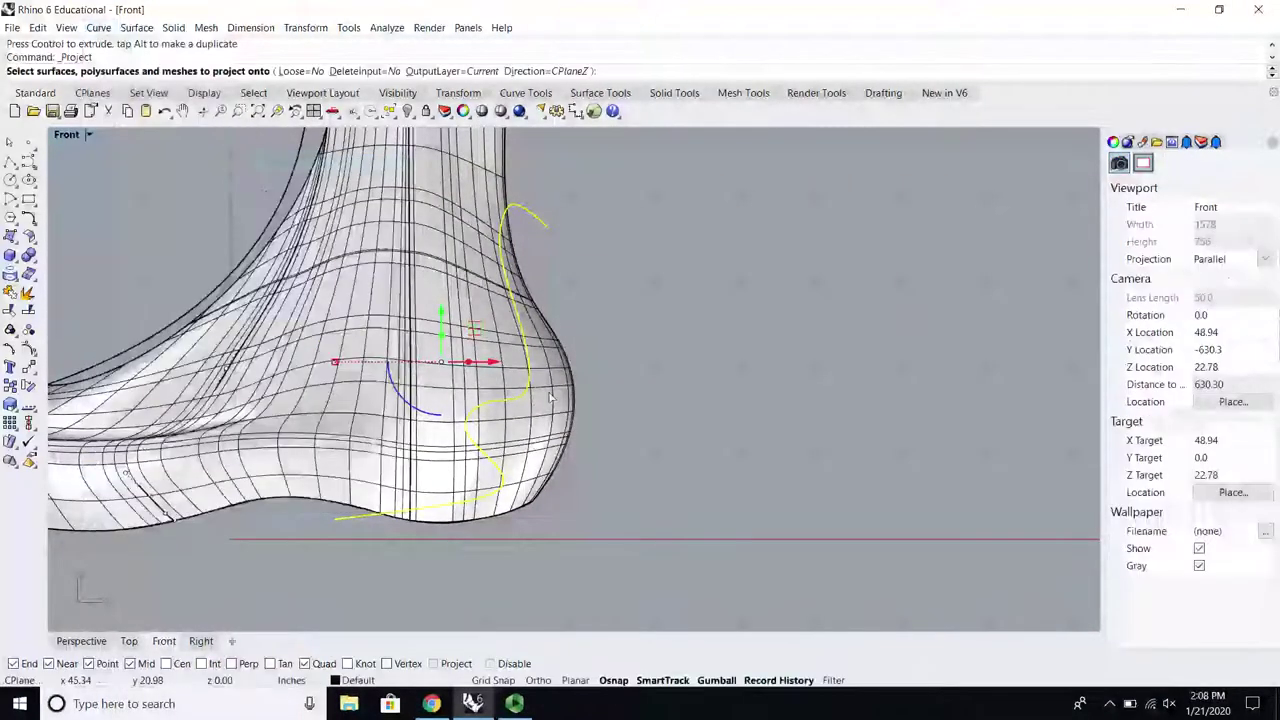
pyautogui.click(550, 397)
pyautogui.press('Return')
# Step: Examine the projected curve around the heel in the Perspective view and select the original heel curve beside the foot
pyautogui.doubleClick(68, 134)
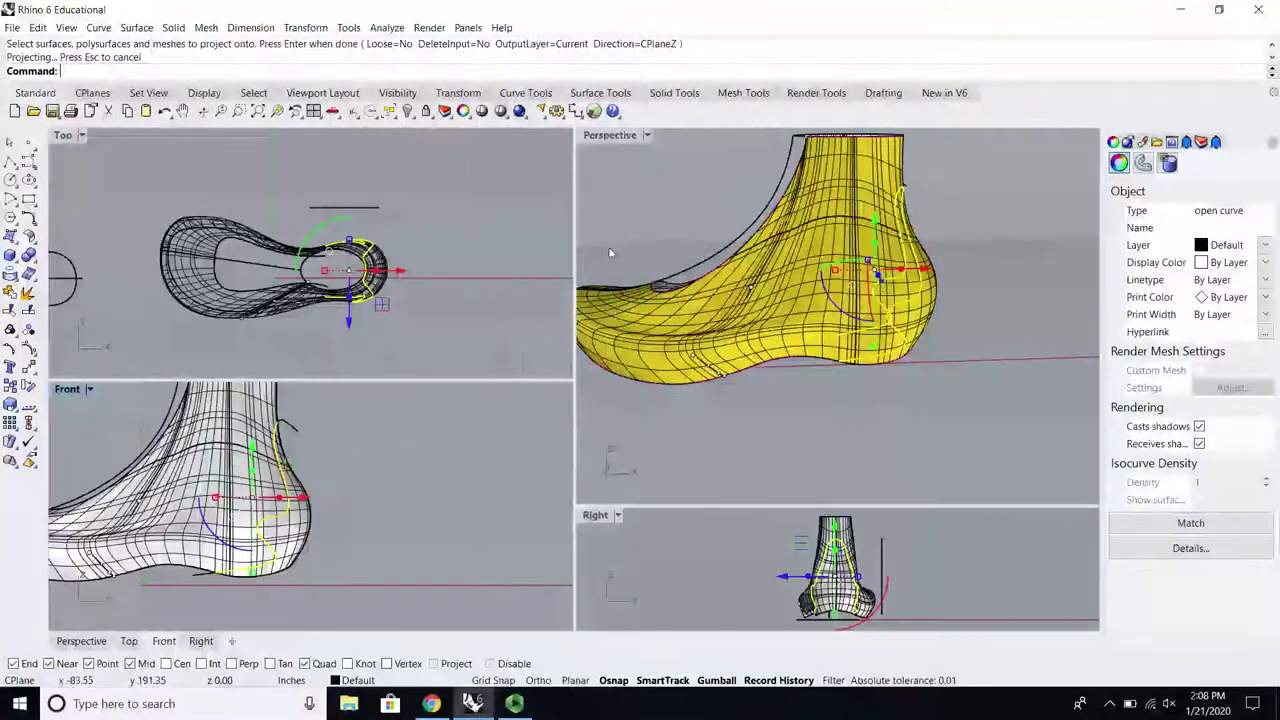
pyautogui.moveTo(690, 270); pyautogui.dragTo(756, 288, button='right')
pyautogui.scroll(6, 848, 200)
pyautogui.moveTo(848, 200); pyautogui.dragTo(797, 239, button='right')
pyautogui.scroll(4, 803, 220)
pyautogui.scroll(-5, 771, 226)
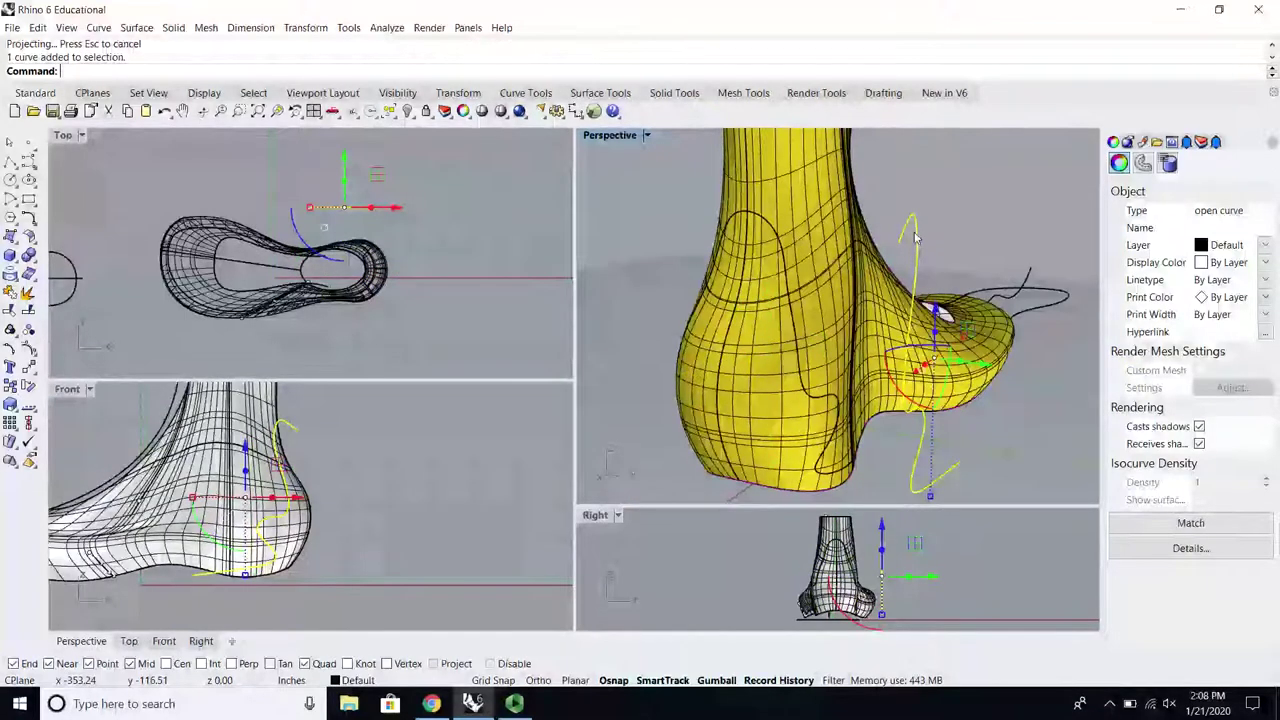
pyautogui.moveTo(915, 398); pyautogui.dragTo(945, 372, button='right')
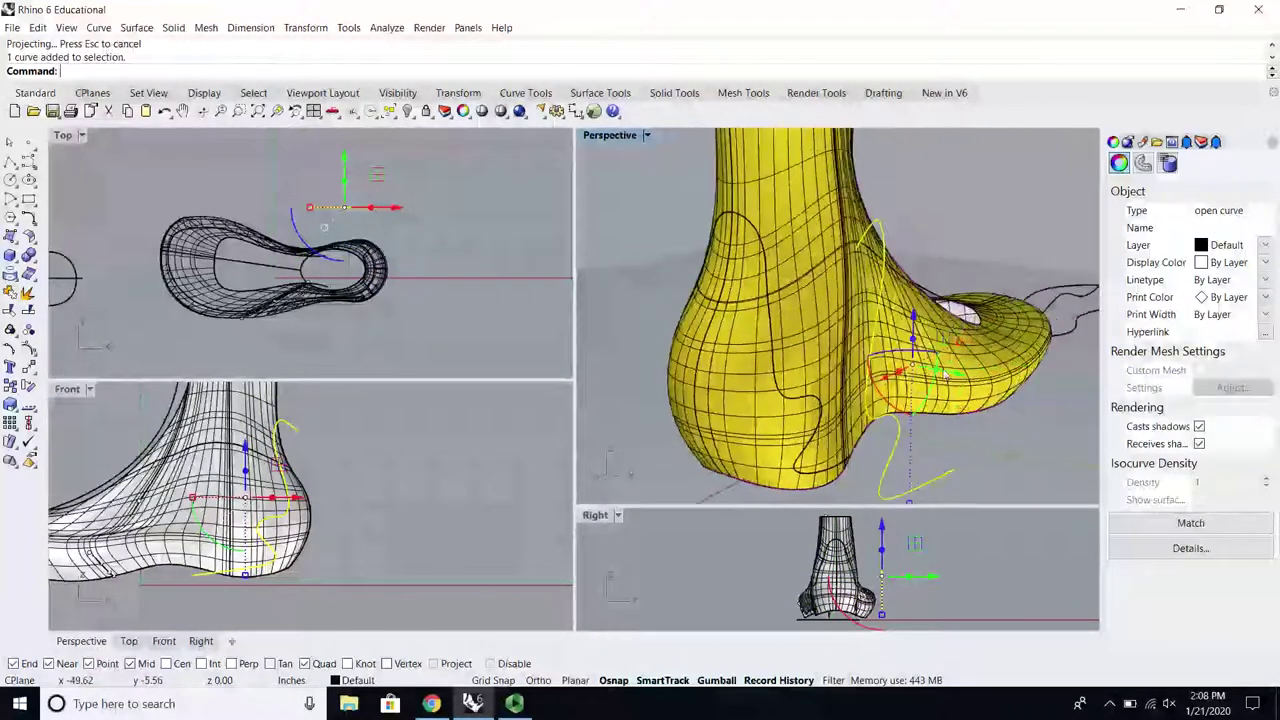
# Step: Shift the original heel curve slightly along X toward the toe so its projection on the foot updates
pyautogui.moveTo(893, 375); pyautogui.dragTo(891, 382)
pyautogui.click(891, 382)
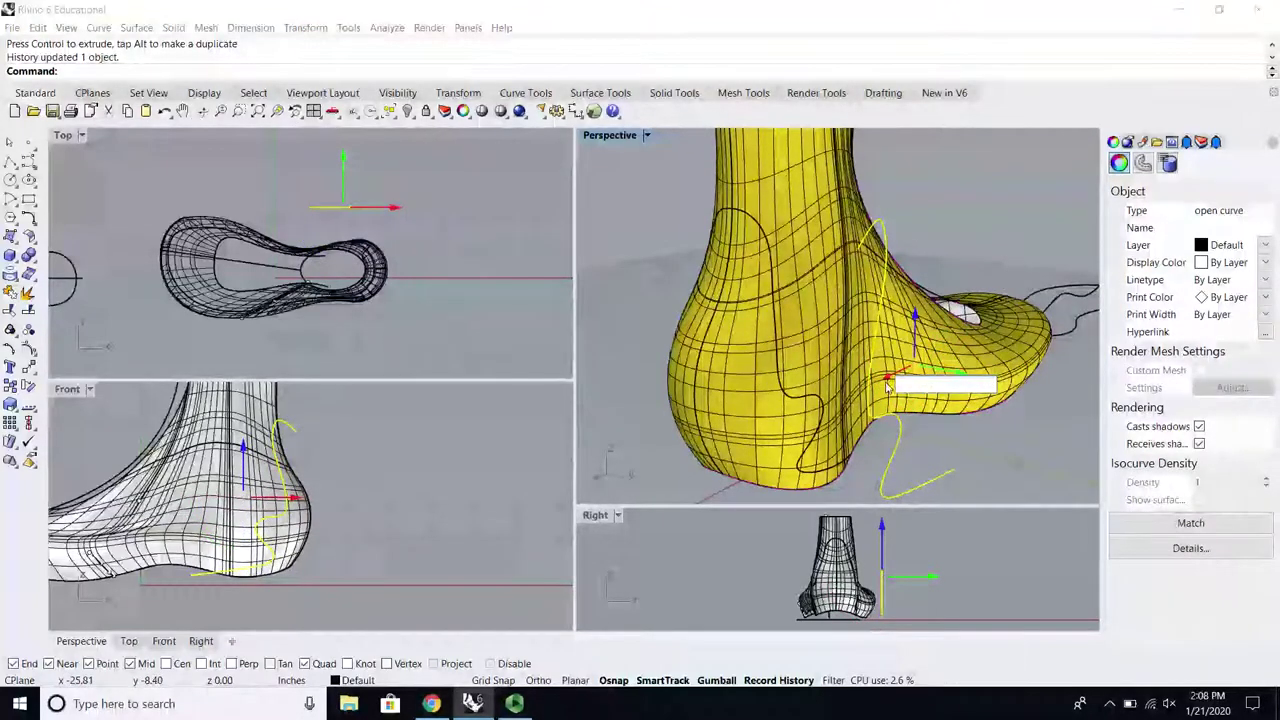
pyautogui.click(942, 243)
# Step: Examine the updated projected curve around the heel from the back and side in the enlarged Perspective view
pyautogui.moveTo(908, 262); pyautogui.dragTo(929, 256, button='right')
pyautogui.scroll(-4, 799, 266)
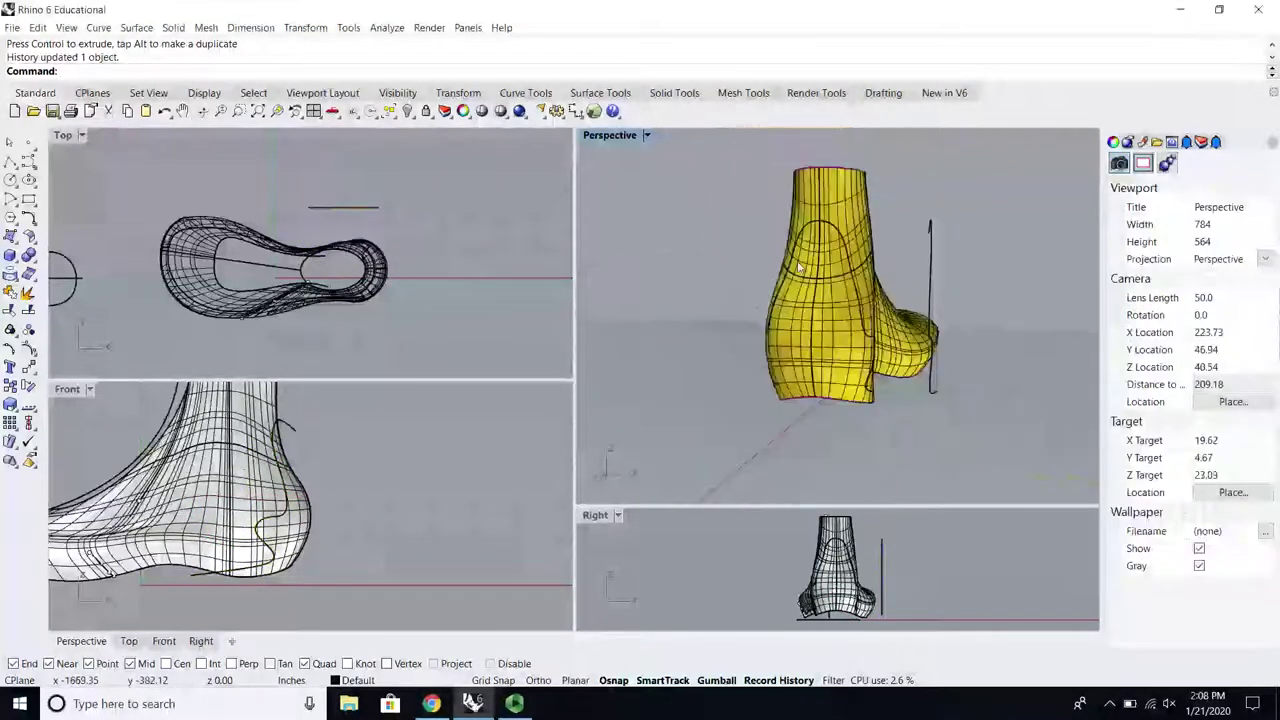
pyautogui.doubleClick(610, 139)
pyautogui.moveTo(443, 351); pyautogui.dragTo(609, 366, button='right')
pyautogui.scroll(4, 660, 370)
pyautogui.moveTo(706, 370); pyautogui.dragTo(435, 385, button='right')
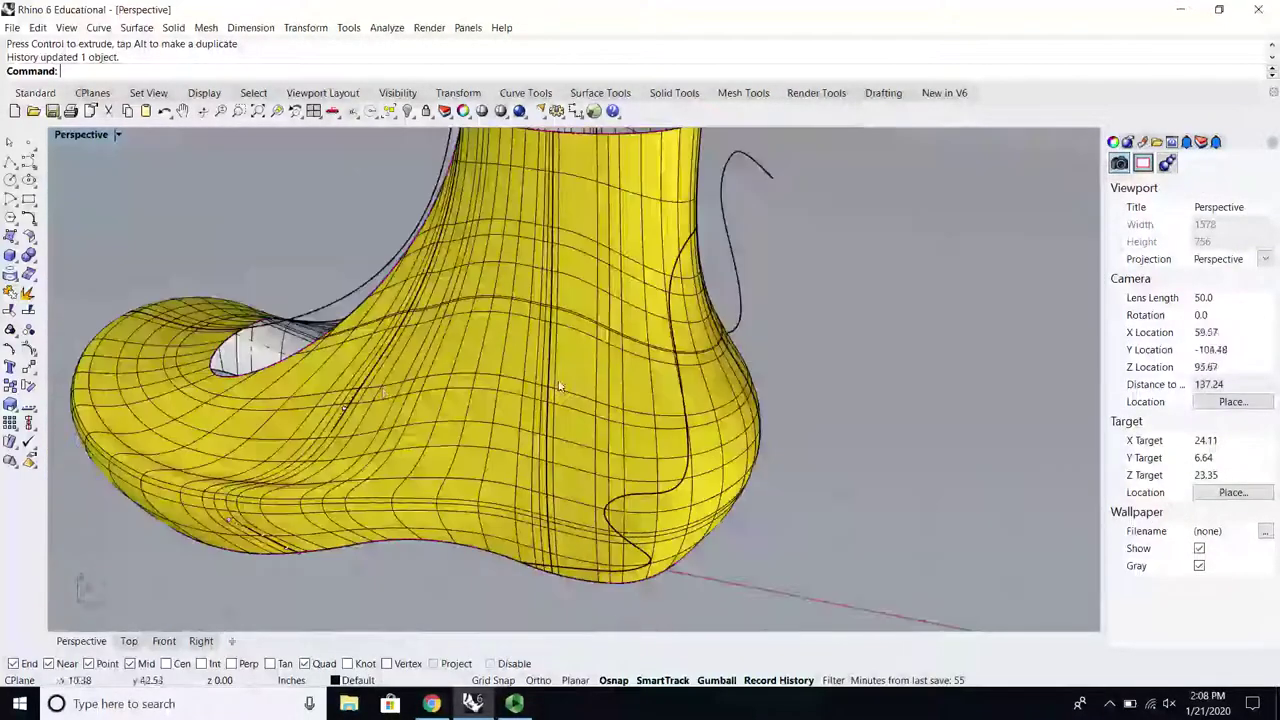
pyautogui.scroll(-5, 428, 390)
pyautogui.scroll(4, 517, 364)
pyautogui.moveTo(517, 362); pyautogui.dragTo(529, 323, button='right')
pyautogui.scroll(-4, 375, 409)
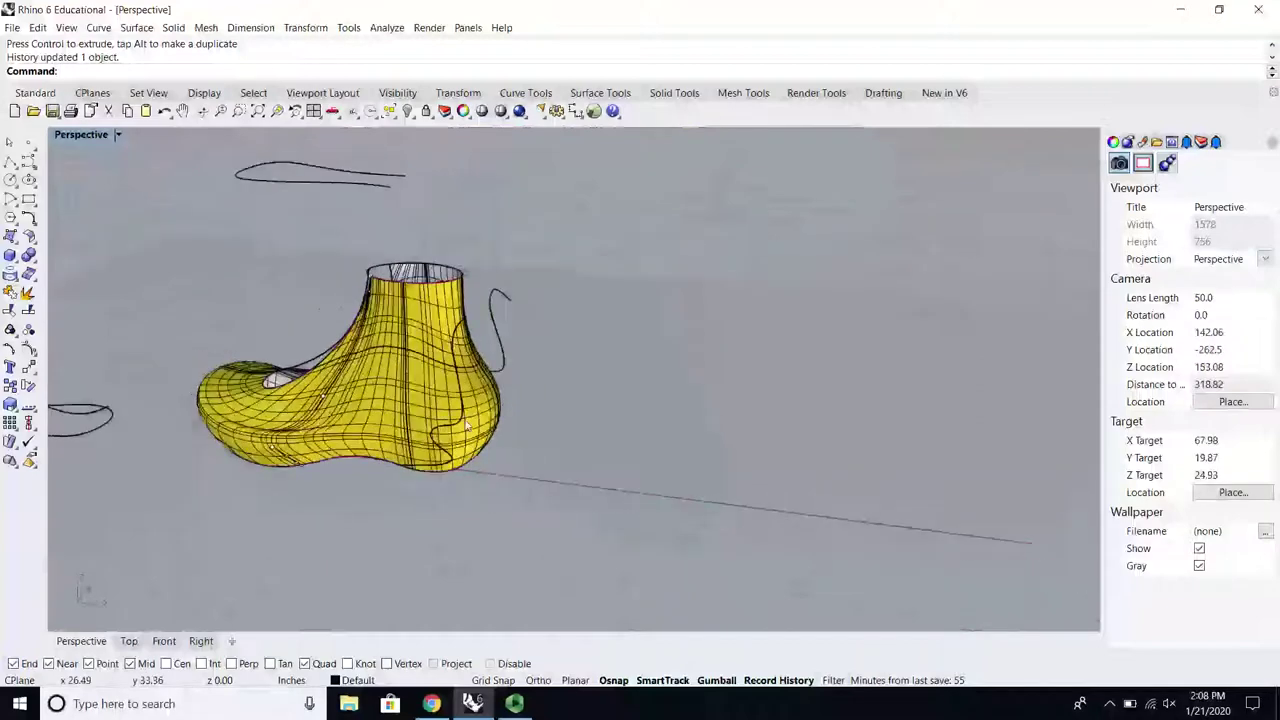
pyautogui.scroll(6, 469, 421)
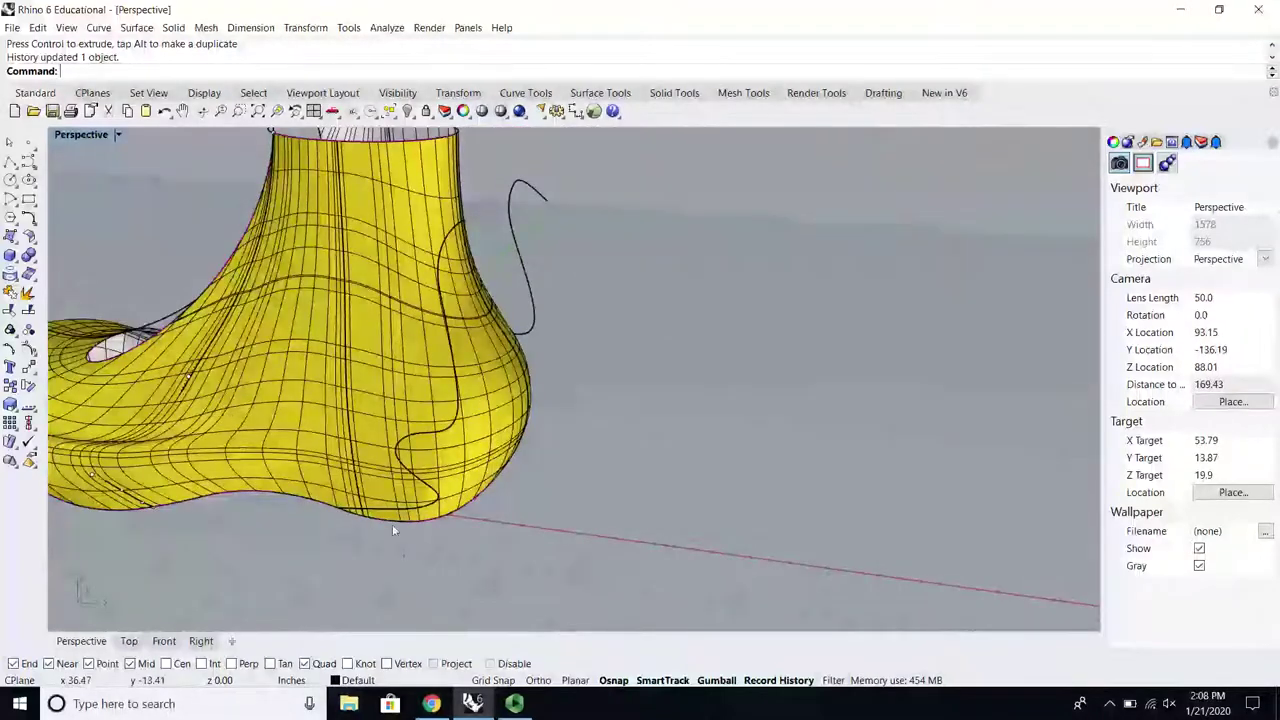
# Step: Duplicate the foot surface together with its projected heel curve and place the copy behind the original along X
pyautogui.moveTo(392, 527); pyautogui.dragTo(334, 500)
pyautogui.scroll(-6, 334, 497)
pyautogui.hotkey('ctrl', 'c')
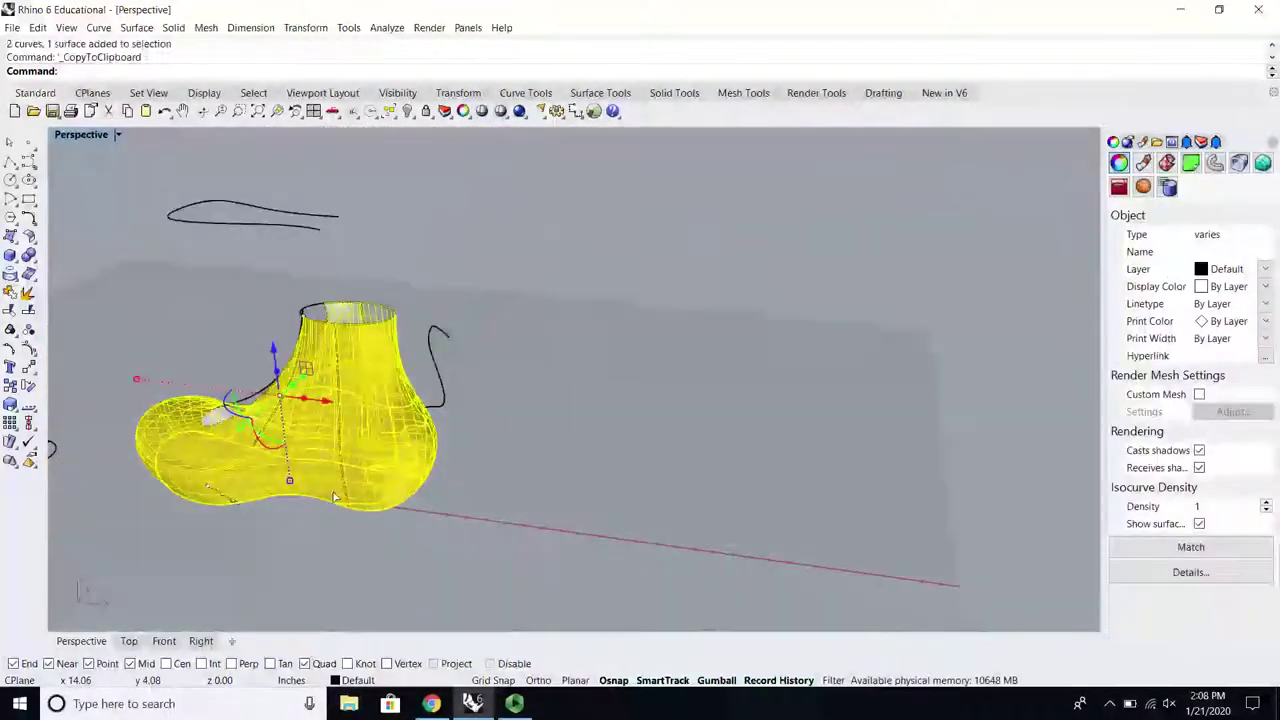
pyautogui.hotkey('ctrl', 'v')
pyautogui.moveTo(327, 405); pyautogui.dragTo(800, 482)
pyautogui.click(800, 483)
pyautogui.scroll(5, 780, 484)
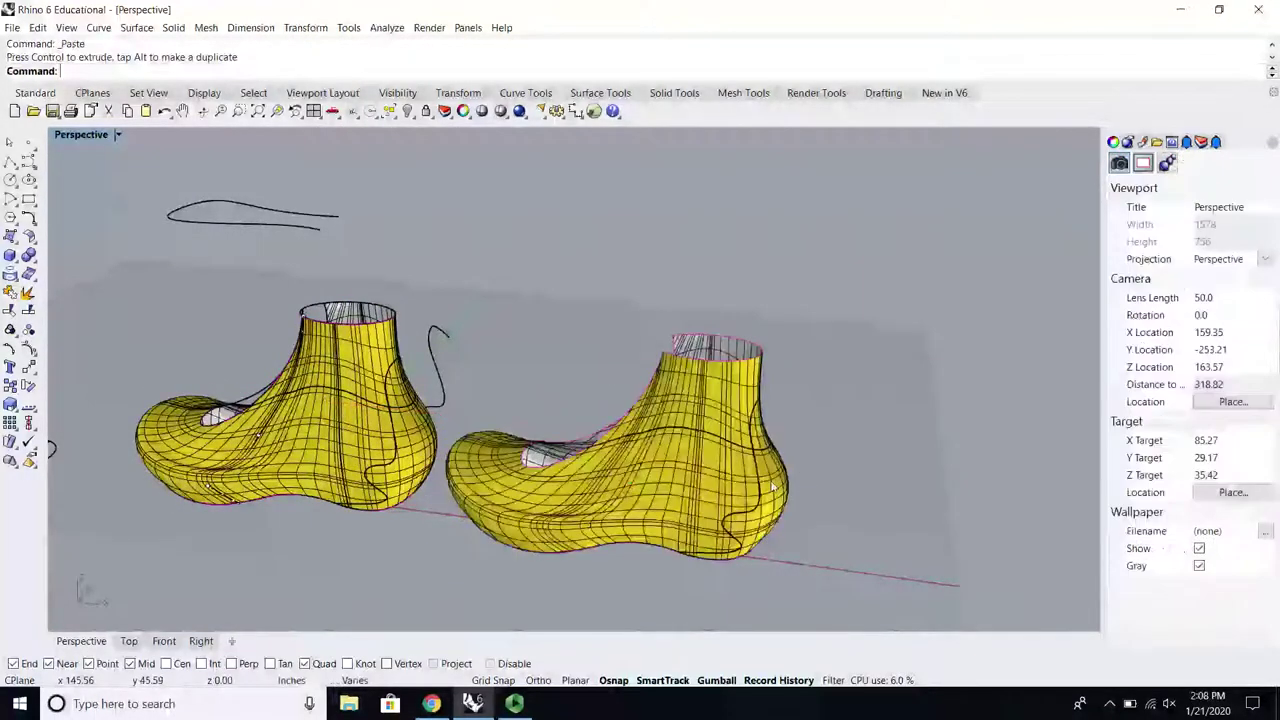
pyautogui.scroll(-3, 740, 482)
pyautogui.scroll(2, 886, 540)
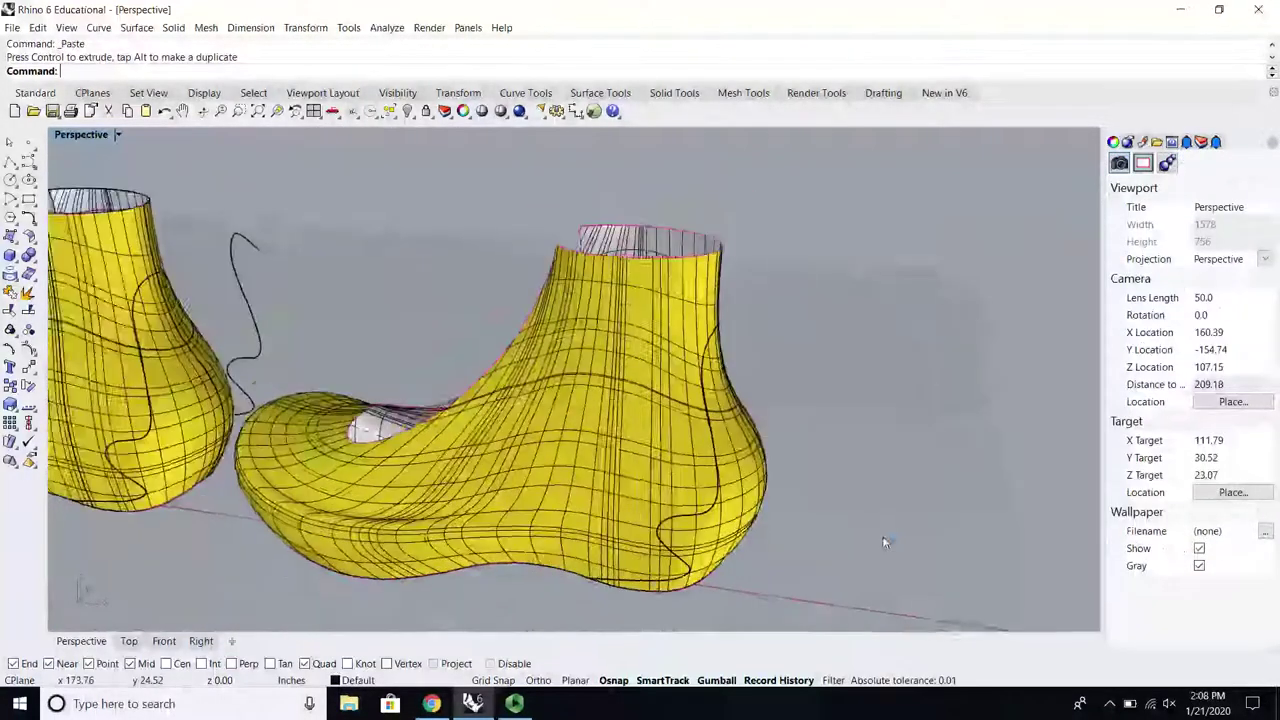
# Step: Split the copied foot surface with the projected heel curve and delete the front portion
pyautogui.moveTo(886, 540); pyautogui.dragTo(866, 480, button='right')
pyautogui.click(28, 311)
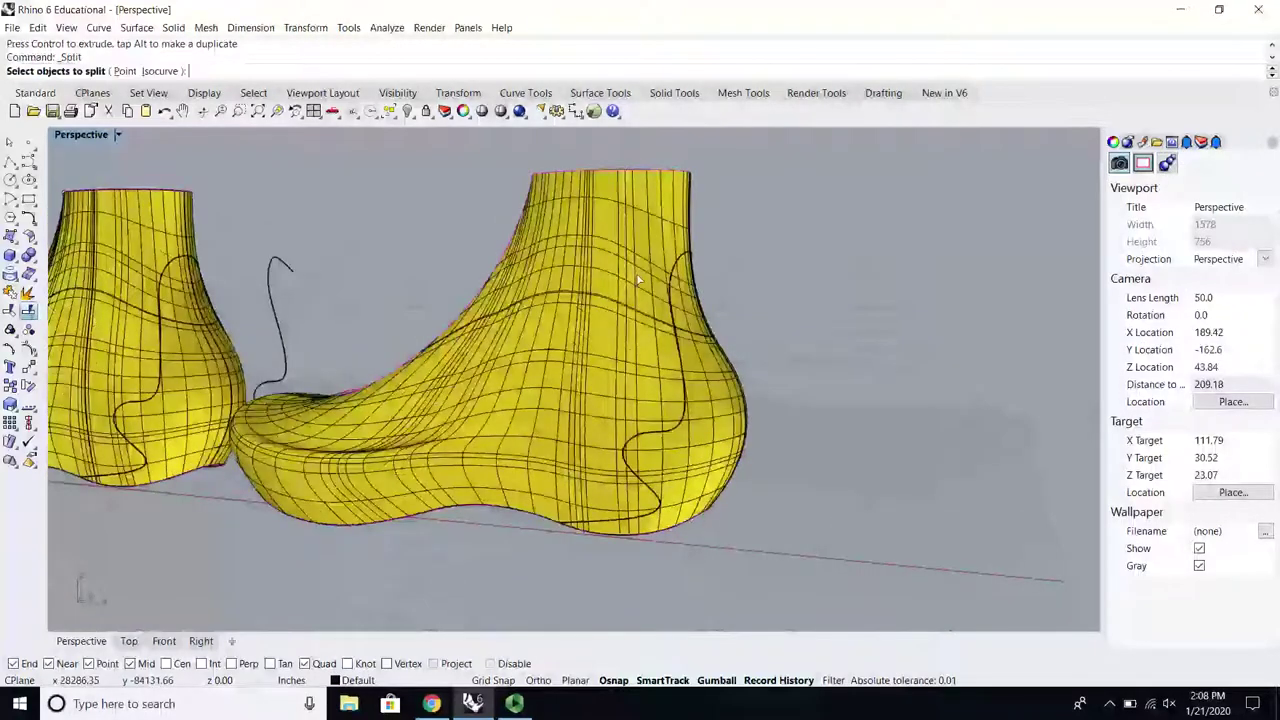
pyautogui.click(673, 277)
pyautogui.press('Return')
pyautogui.press('Return')
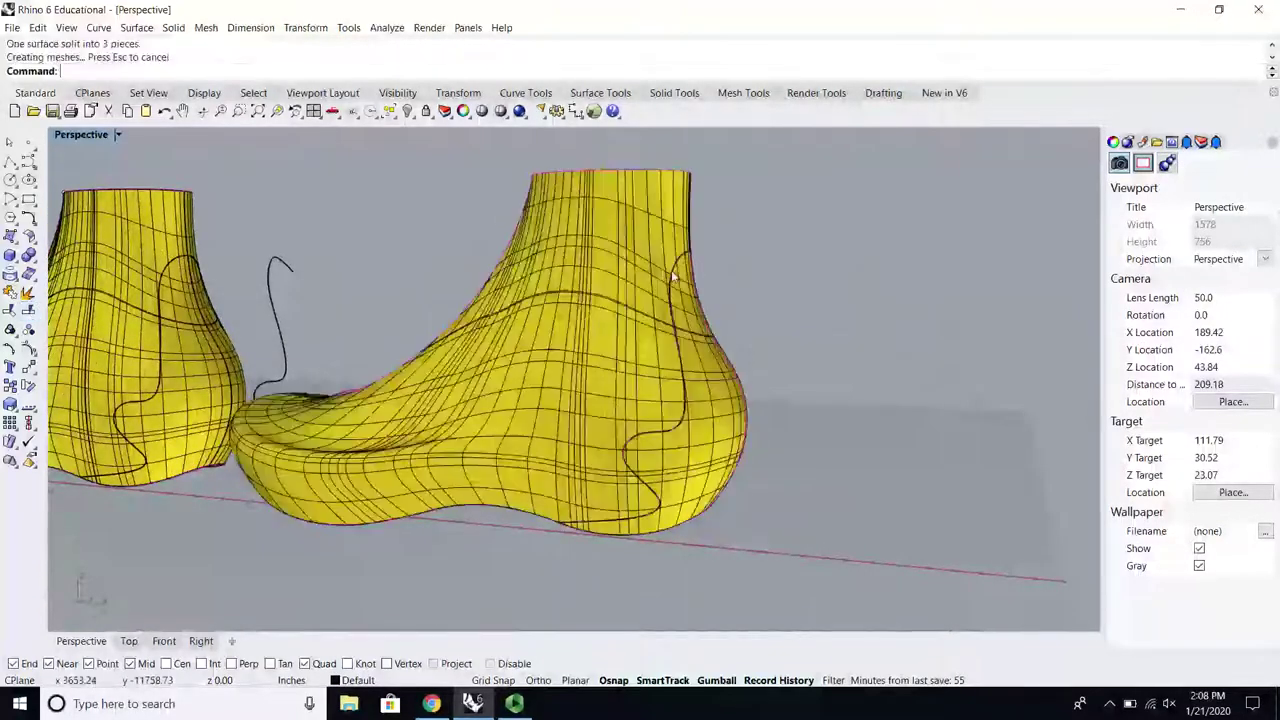
pyautogui.click(631, 356)
pyautogui.press('Delete')
# Step: Examine the remaining heel piece from behind and select each half to check where the surface seam divides it
pyautogui.moveTo(705, 370); pyautogui.dragTo(428, 352, button='right')
pyautogui.moveTo(447, 258); pyautogui.dragTo(519, 224, button='right')
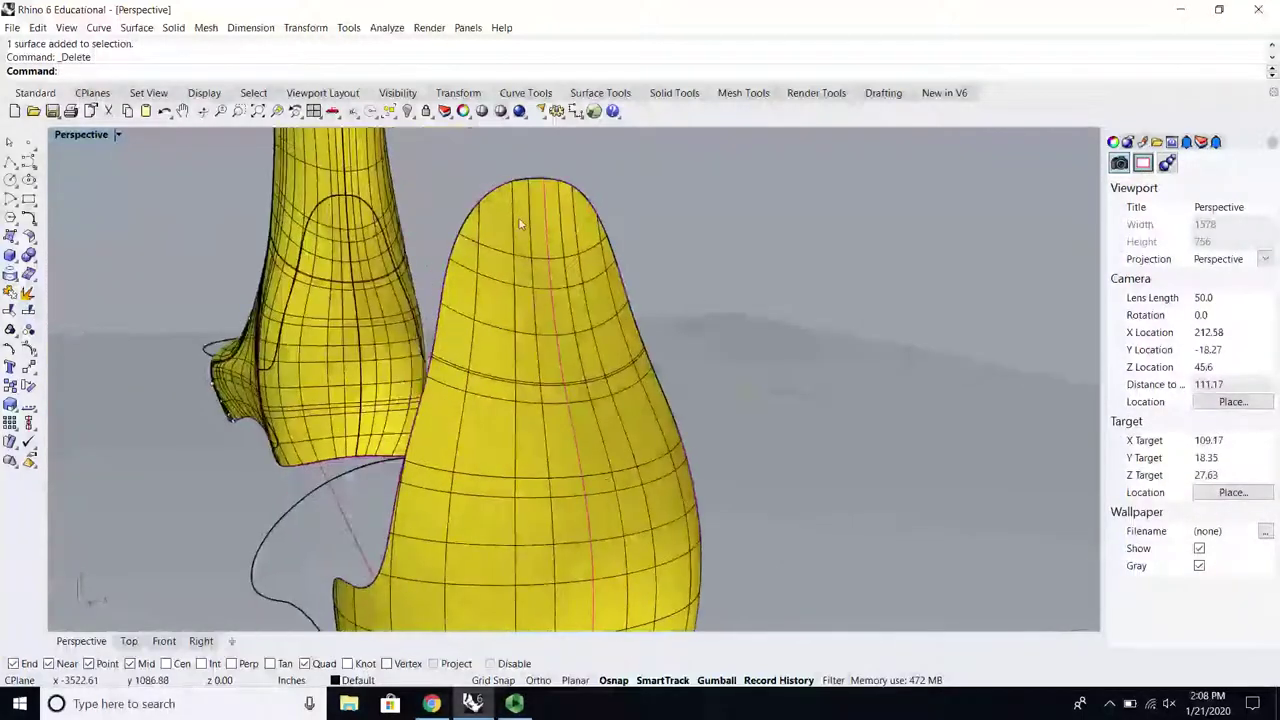
pyautogui.scroll(-6, 558, 262)
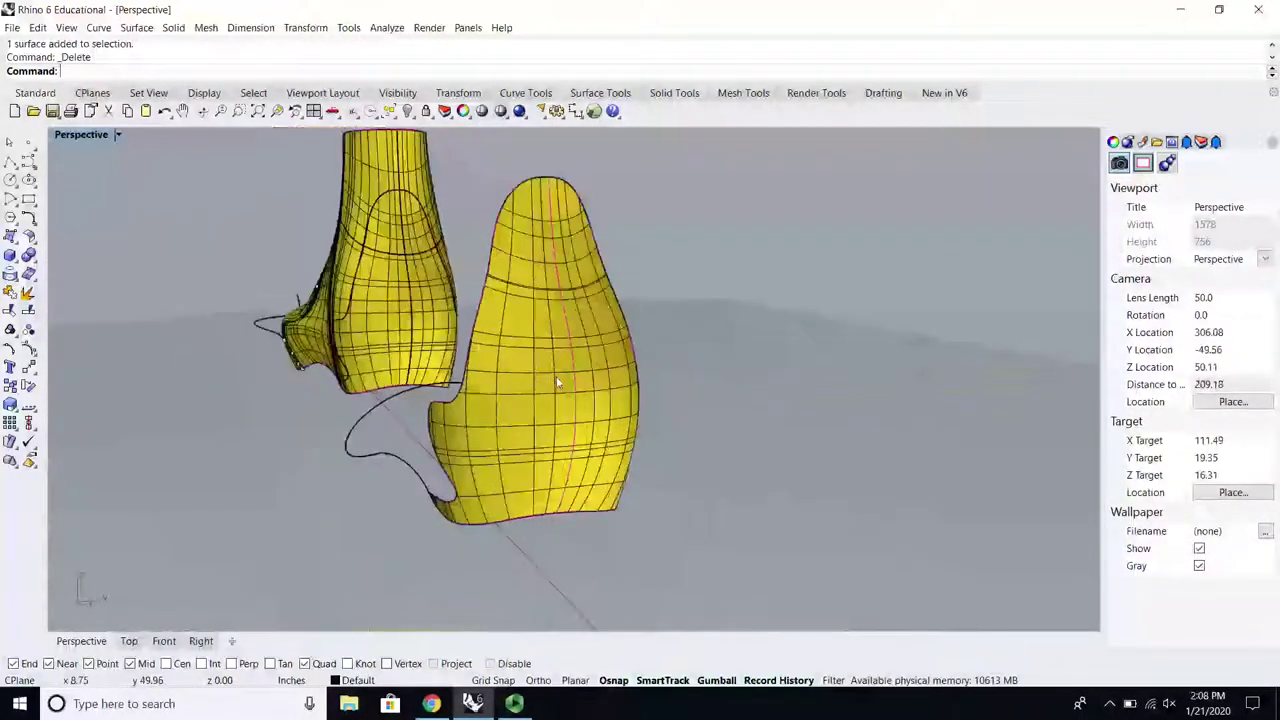
pyautogui.click(575, 380)
pyautogui.click(529, 394)
pyautogui.scroll(3, 665, 397)
pyautogui.moveTo(666, 397); pyautogui.dragTo(520, 396, button='right')
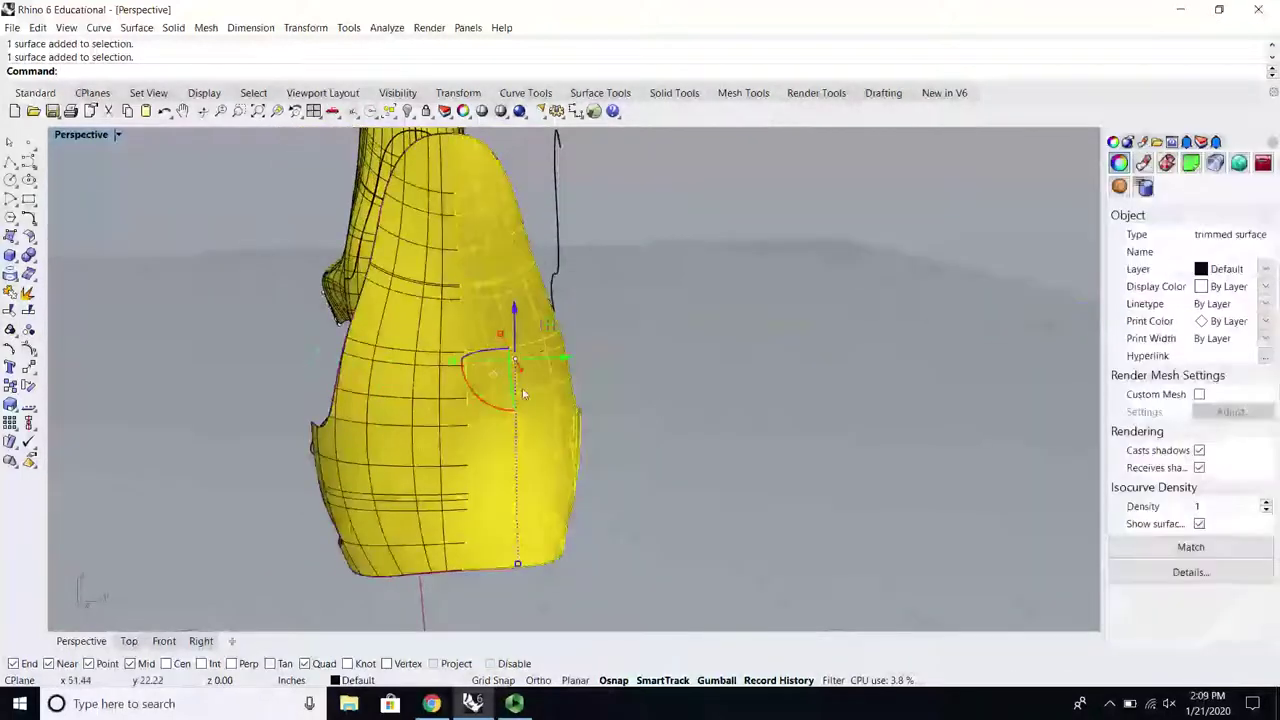
pyautogui.click(391, 452)
pyautogui.click(645, 467)
pyautogui.moveTo(580, 468); pyautogui.dragTo(610, 483, button='right')
pyautogui.scroll(-2, 618, 471)
pyautogui.scroll(2, 629, 466)
# Step: Undo the deletion and the split of the copied foot surface
pyautogui.hotkey('ctrl', 'z')
pyautogui.click(758, 421)
pyautogui.scroll(-4, 758, 421)
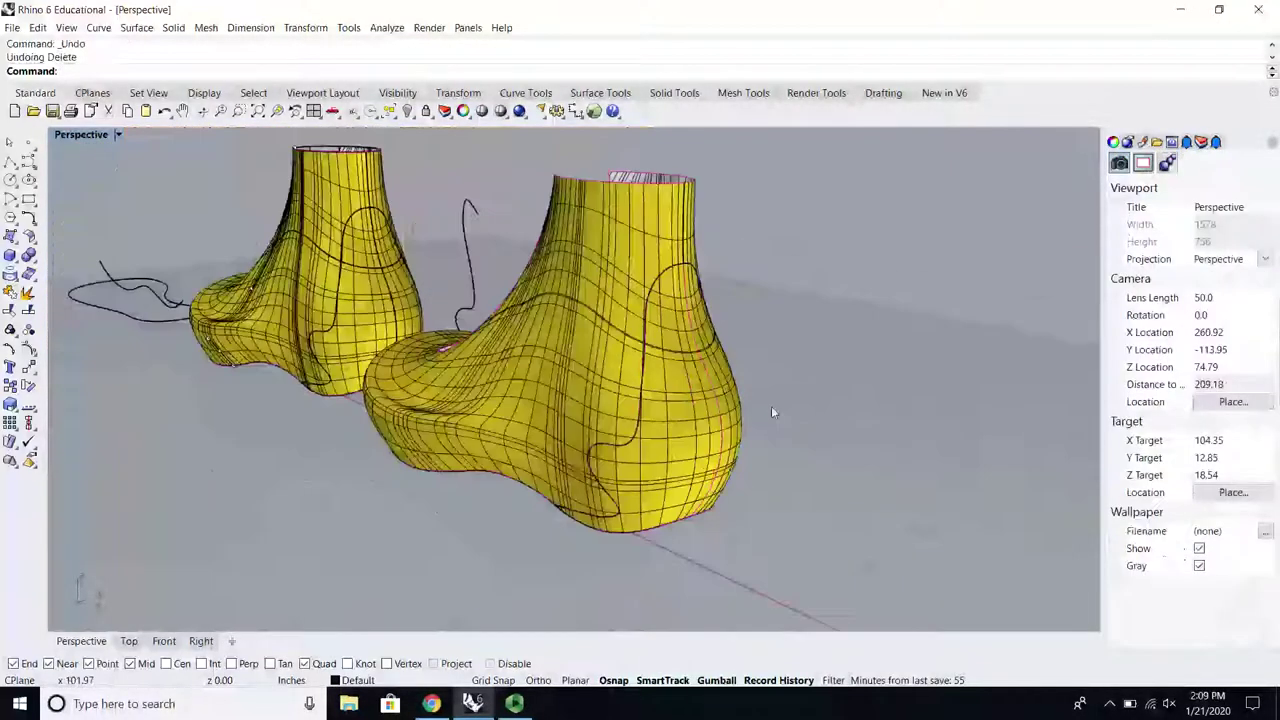
pyautogui.hotkey('ctrl', 'z')
pyautogui.click(788, 393)
pyautogui.moveTo(788, 395); pyautogui.dragTo(722, 396, button='right')
pyautogui.scroll(2, 555, 374)
pyautogui.scroll(-2, 614, 451)
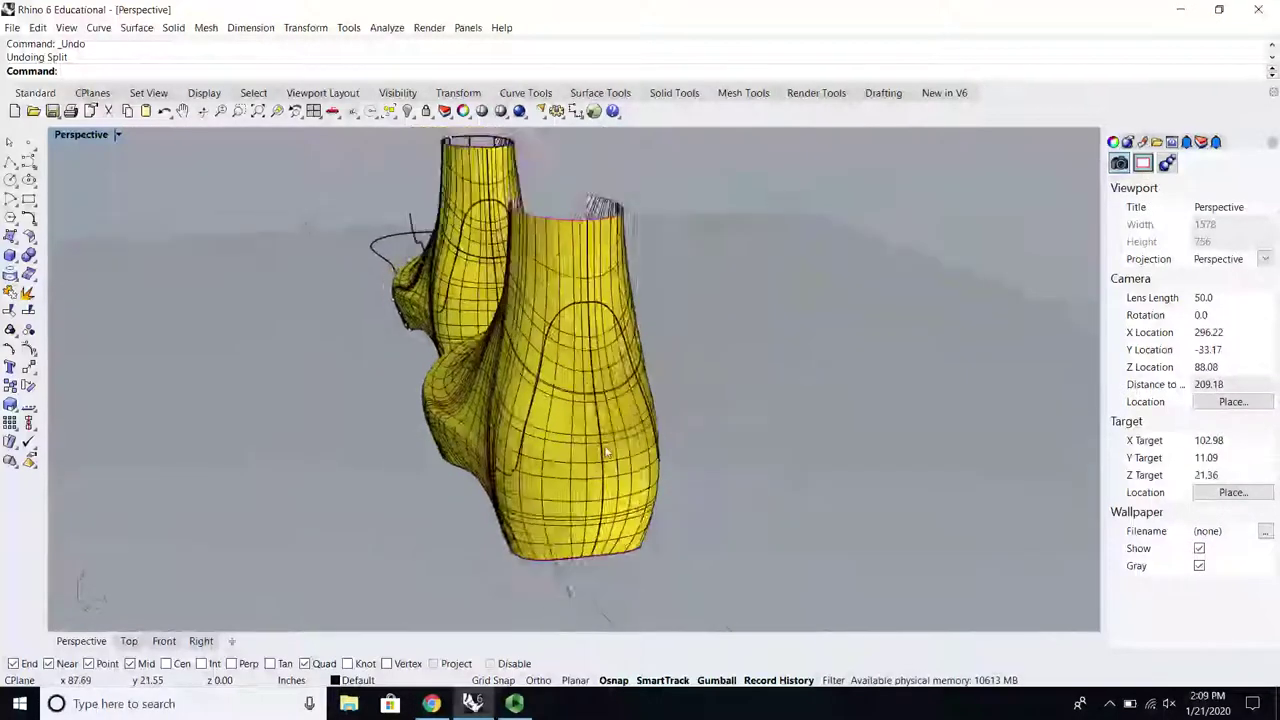
pyautogui.moveTo(610, 450); pyautogui.dragTo(665, 432, button='right')
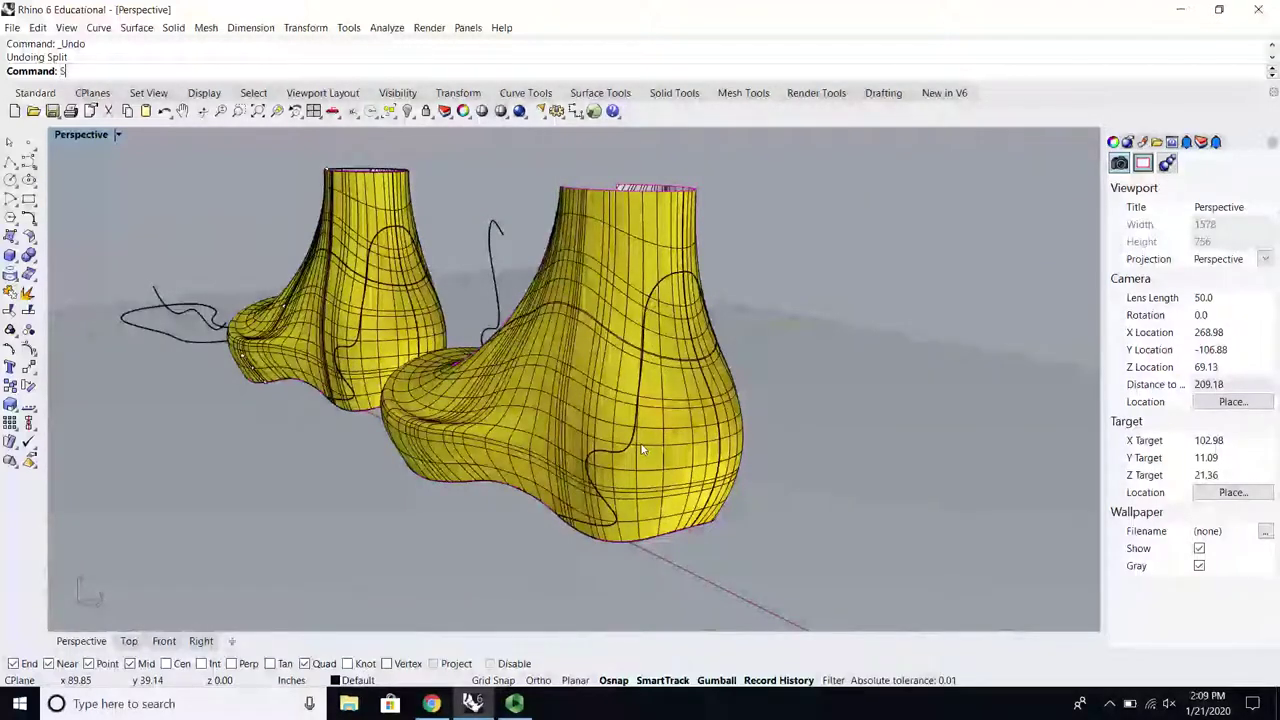
# Step: Use SrfSeam to move the copied foot's seam from the back of the heel to the ankle side, ahead of the heel curve
pyautogui.write('SrfSeam')
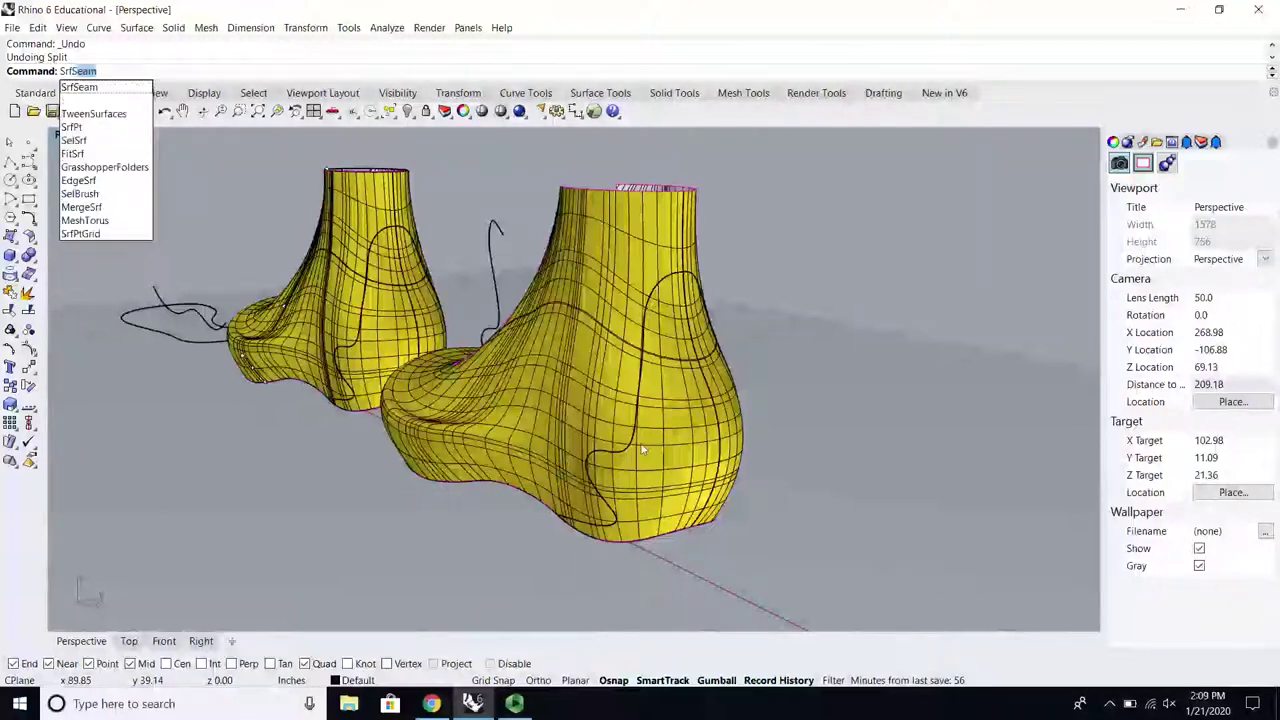
pyautogui.press('Return')
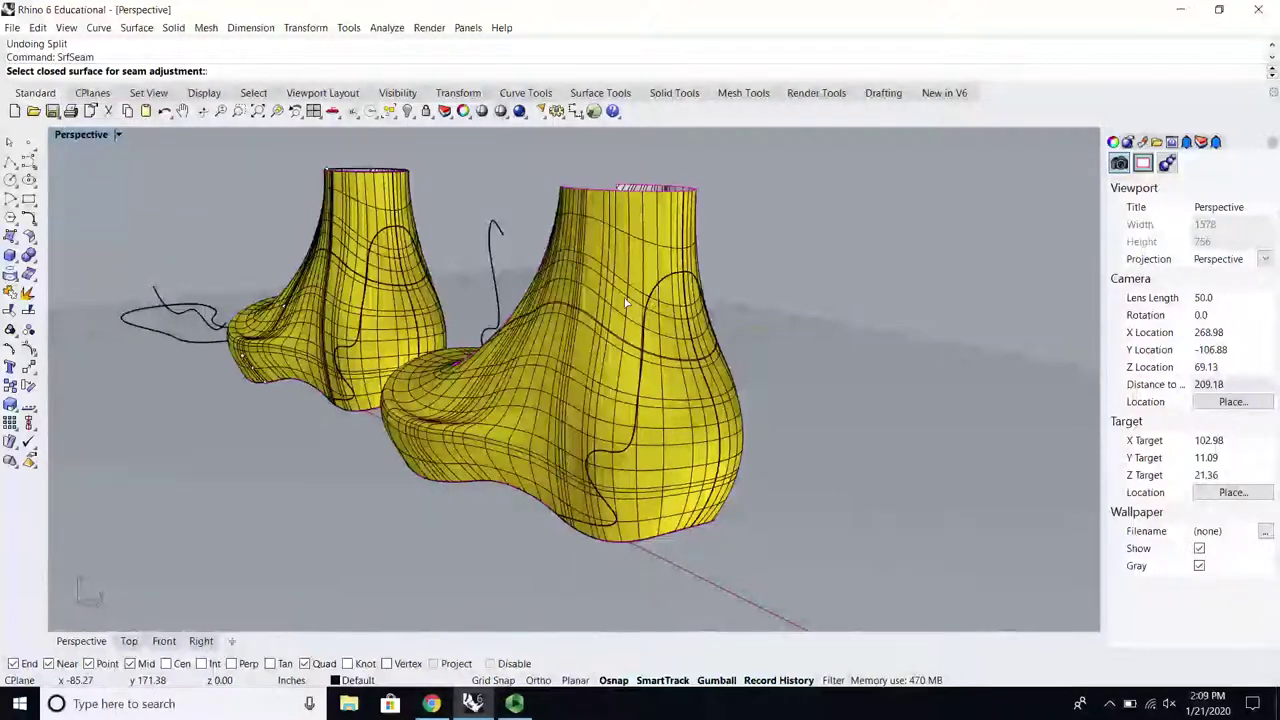
pyautogui.click(693, 425)
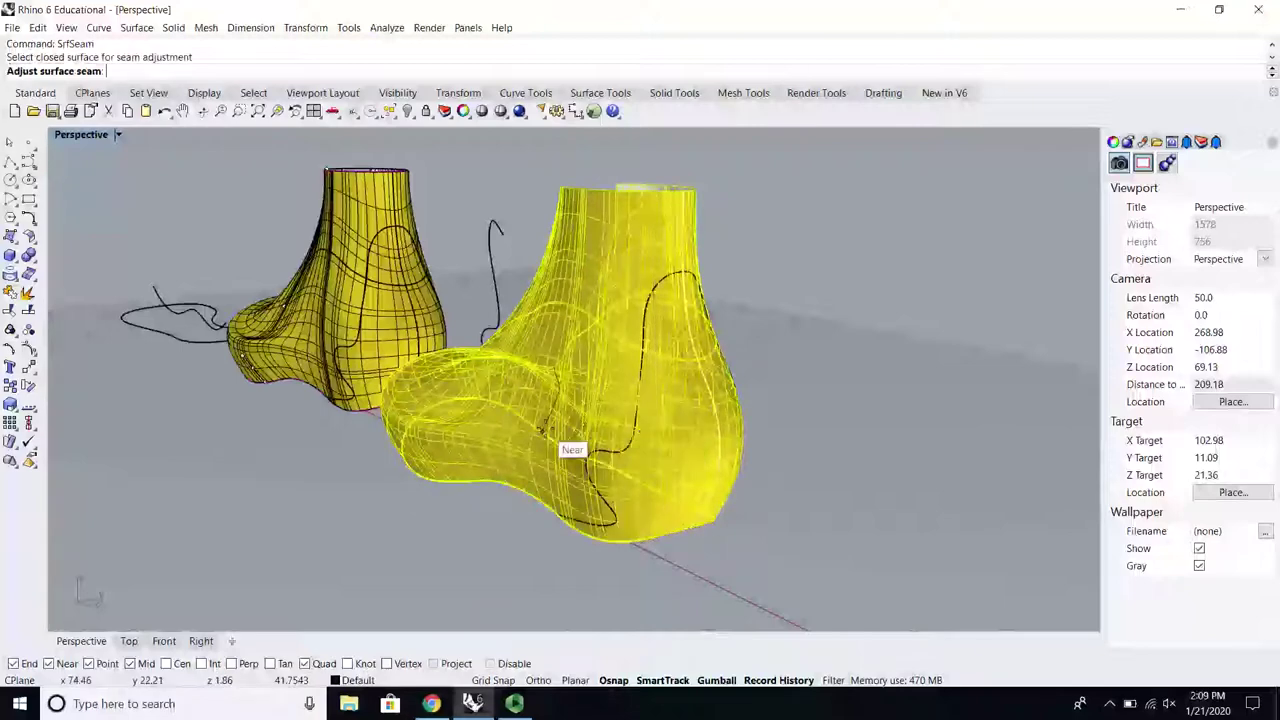
pyautogui.moveTo(571, 443); pyautogui.dragTo(460, 480, button='right')
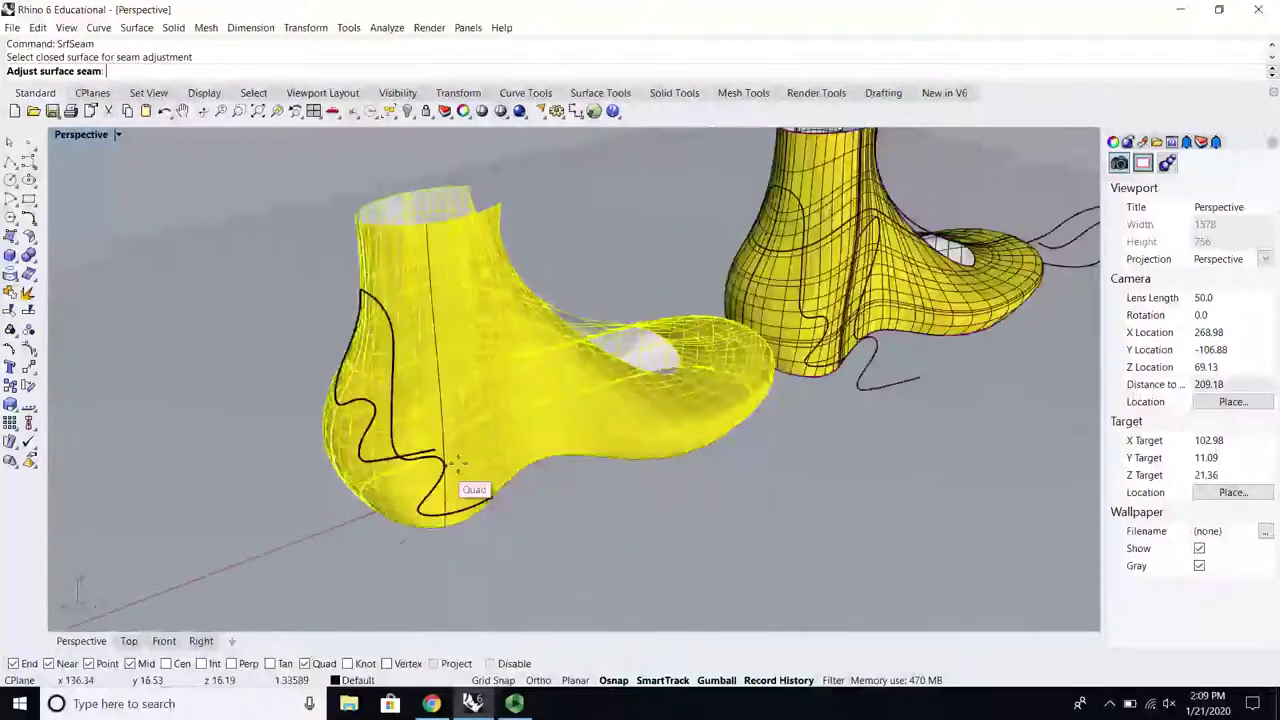
pyautogui.click(516, 434)
pyautogui.moveTo(542, 490)
pyautogui.mouseDown(button='right')
pyautogui.moveTo(560, 477)
pyautogui.moveTo(535, 367)
pyautogui.moveTo(561, 373)
pyautogui.moveTo(537, 391)
pyautogui.moveTo(556, 420)
pyautogui.moveTo(450, 400)
pyautogui.mouseUp(button='right')
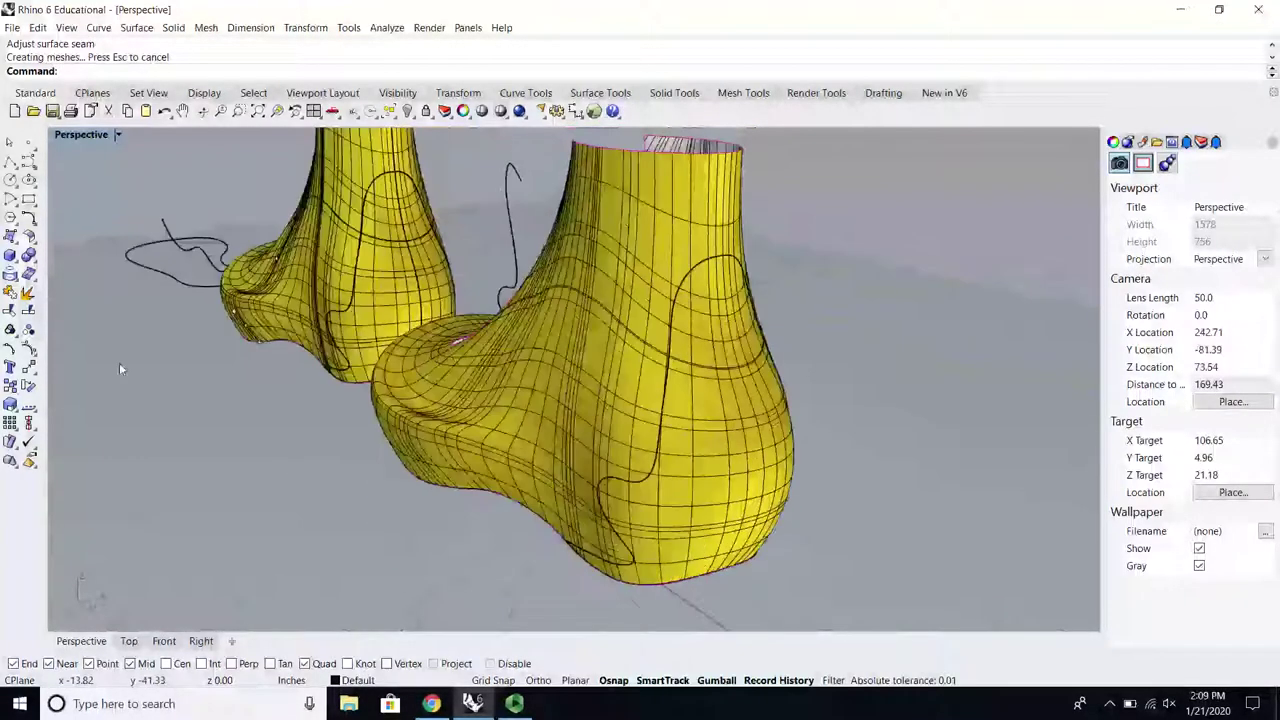
# Step: Split the copied foot with the projected heel curve and delete everything in front of the heel piece
pyautogui.click(27, 292)
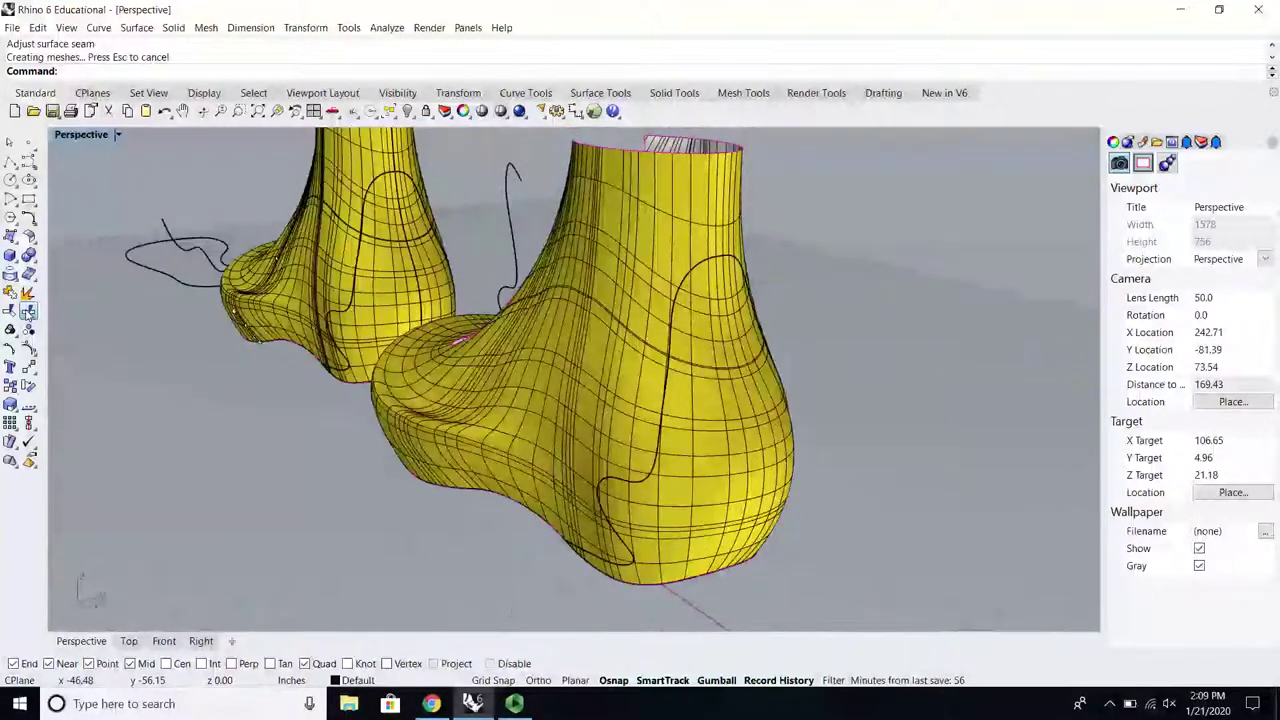
pyautogui.click(658, 262)
pyautogui.press('Return')
pyautogui.click(709, 262)
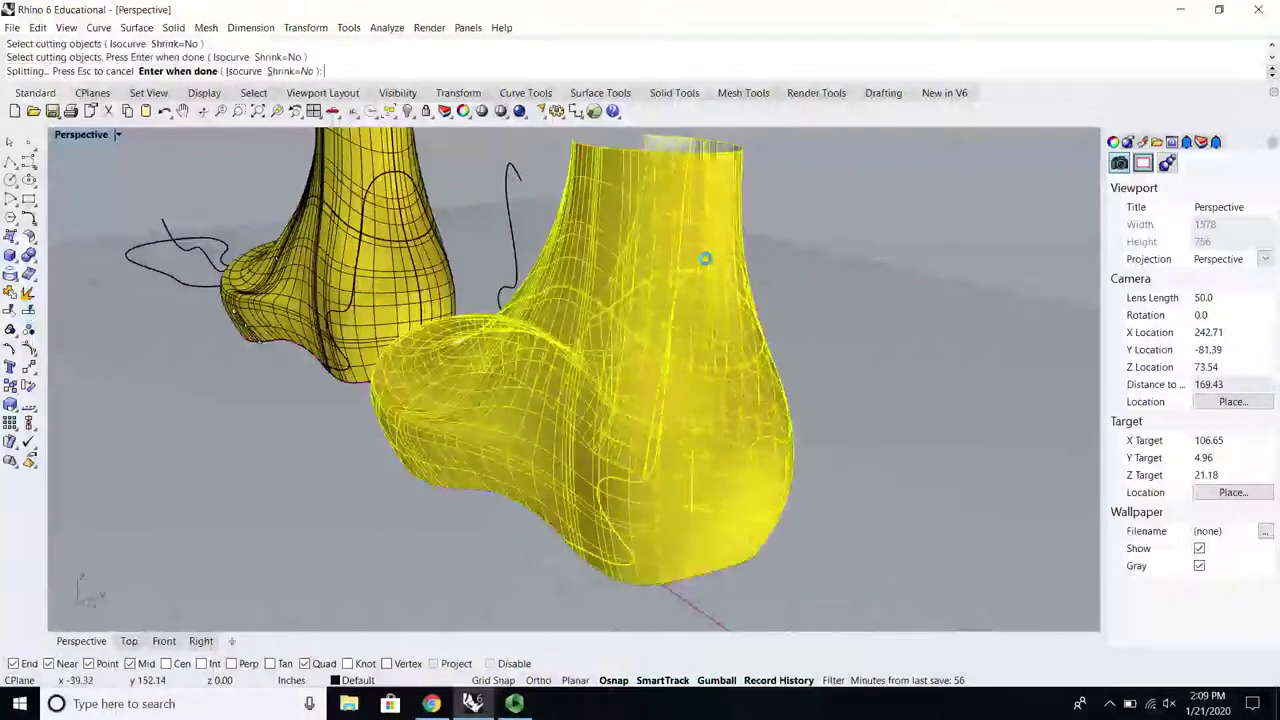
pyautogui.press('Return')
pyautogui.click(703, 240)
pyautogui.press('Delete')
pyautogui.press('Delete')
# Step: Select the isolated heel piece and inspect it from the back and side to check that it is a single surface
pyautogui.scroll(2, 703, 340)
pyautogui.scroll(1, 704, 338)
pyautogui.click(704, 338)
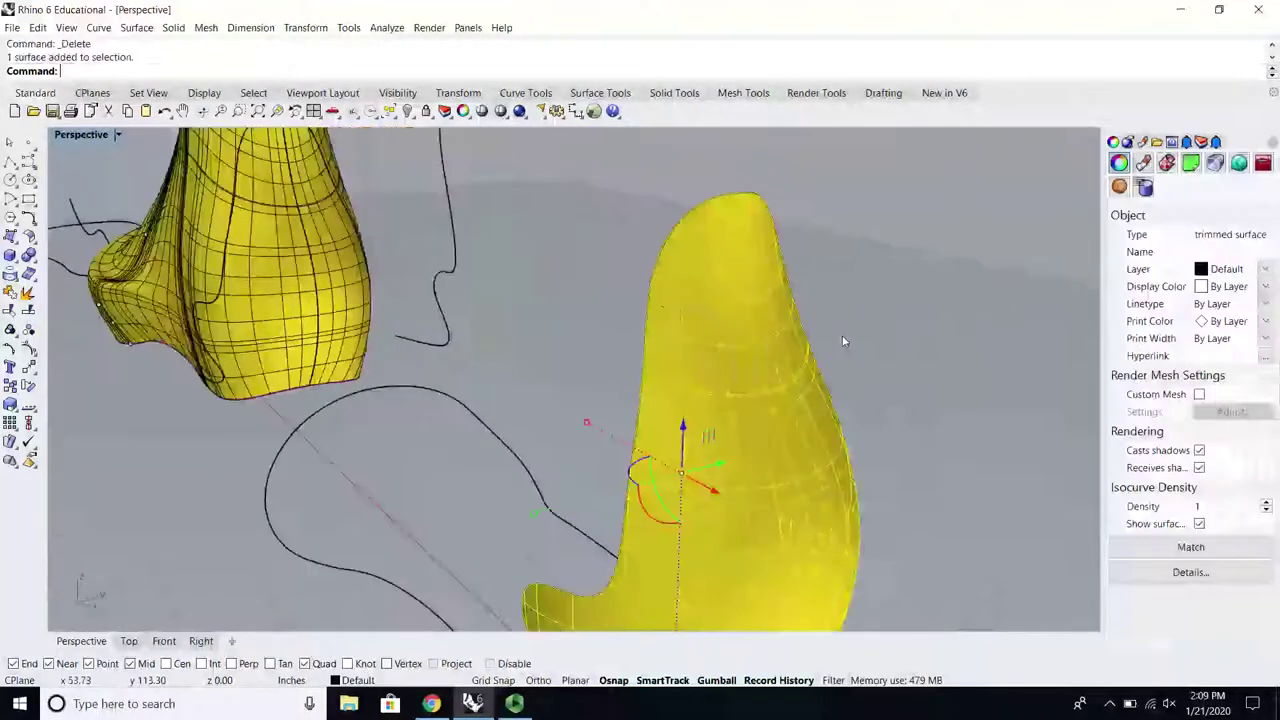
pyautogui.moveTo(843, 340); pyautogui.dragTo(765, 296, button='right')
pyautogui.scroll(-4, 765, 296)
pyautogui.moveTo(727, 467); pyautogui.dragTo(698, 424, button='right')
pyautogui.press('Escape')
pyautogui.scroll(-2, 698, 420)
pyautogui.scroll(2, 876, 450)
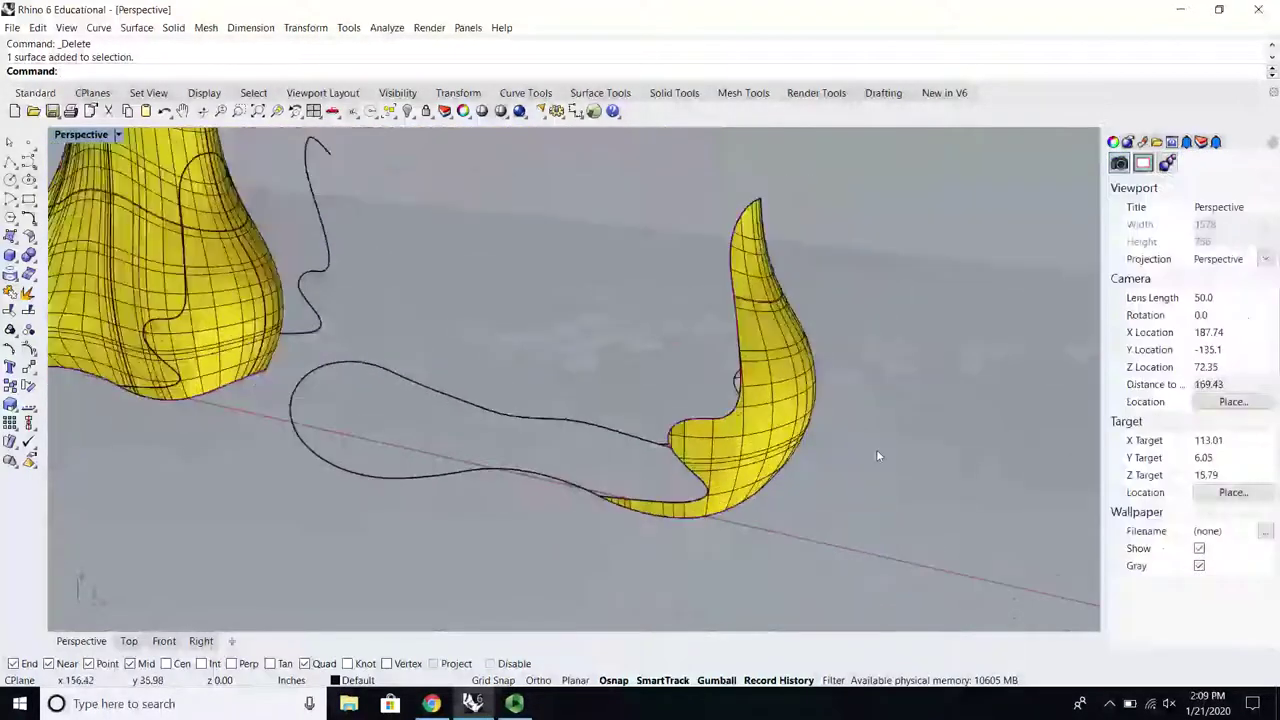
# Step: Offset the heel surface outward by 0.2 in as a separate surface, with Solid set to No and all directions flipped
pyautogui.click(806, 379)
pyautogui.click(140, 30)
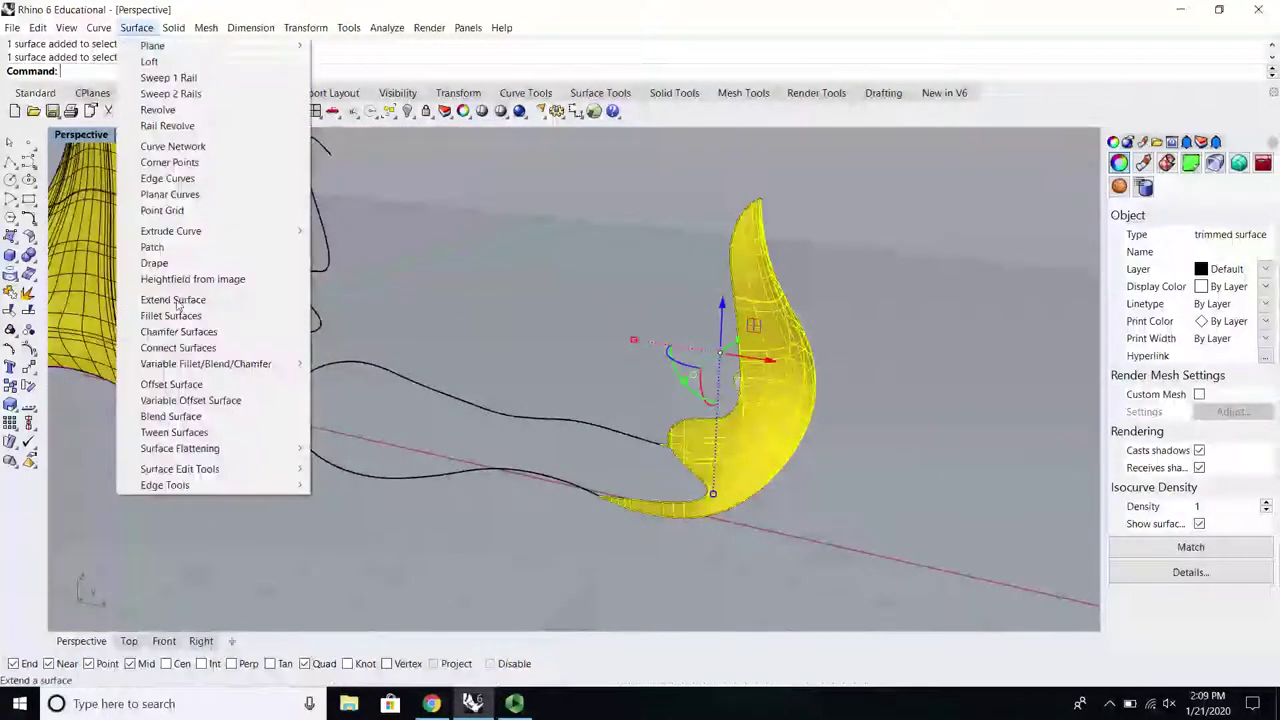
pyautogui.click(228, 392)
pyautogui.scroll(2, 831, 376)
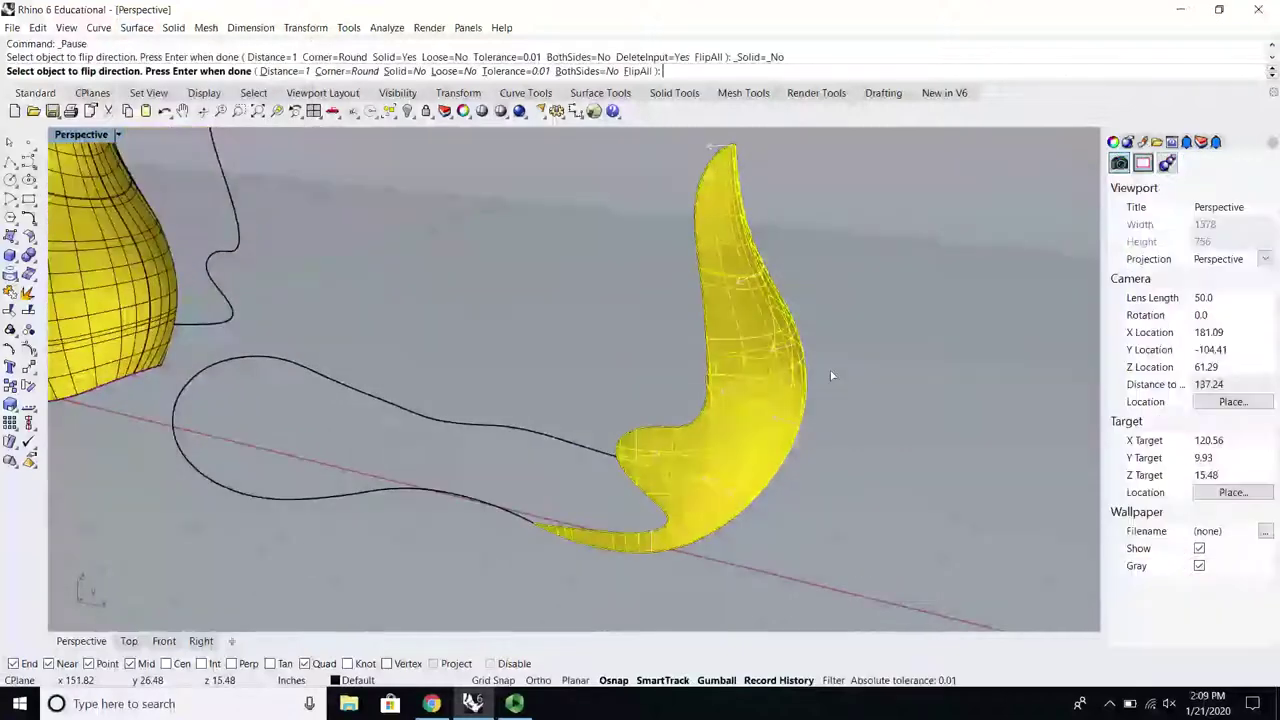
pyautogui.click(638, 71)
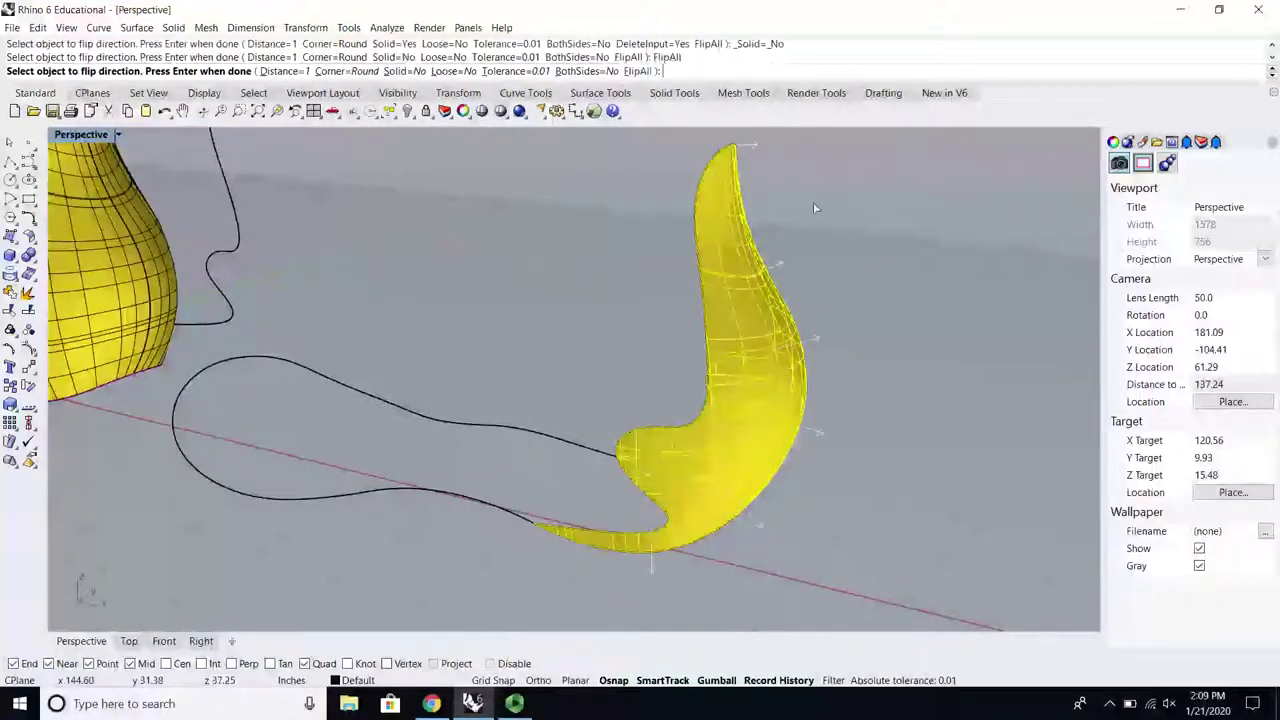
pyautogui.scroll(2, 813, 202)
pyautogui.click(288, 71)
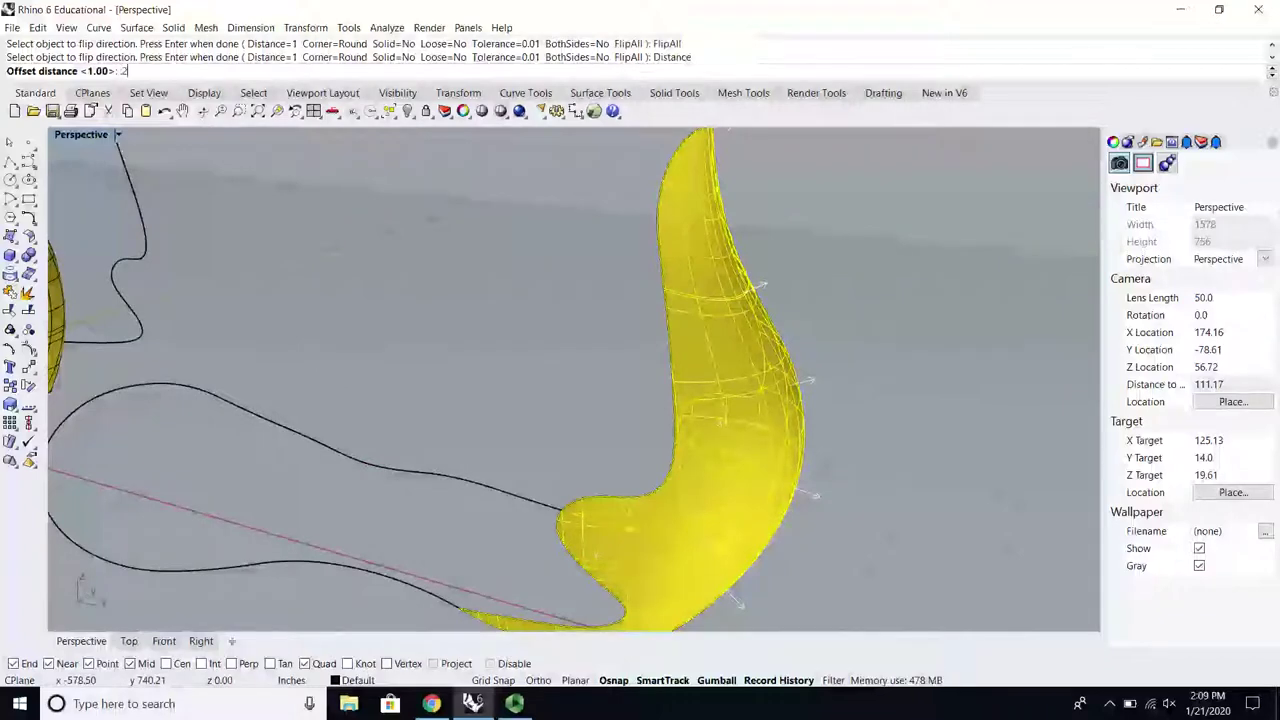
pyautogui.write('.2')
pyautogui.press('Return')
pyautogui.moveTo(308, 163); pyautogui.dragTo(772, 311, button='right')
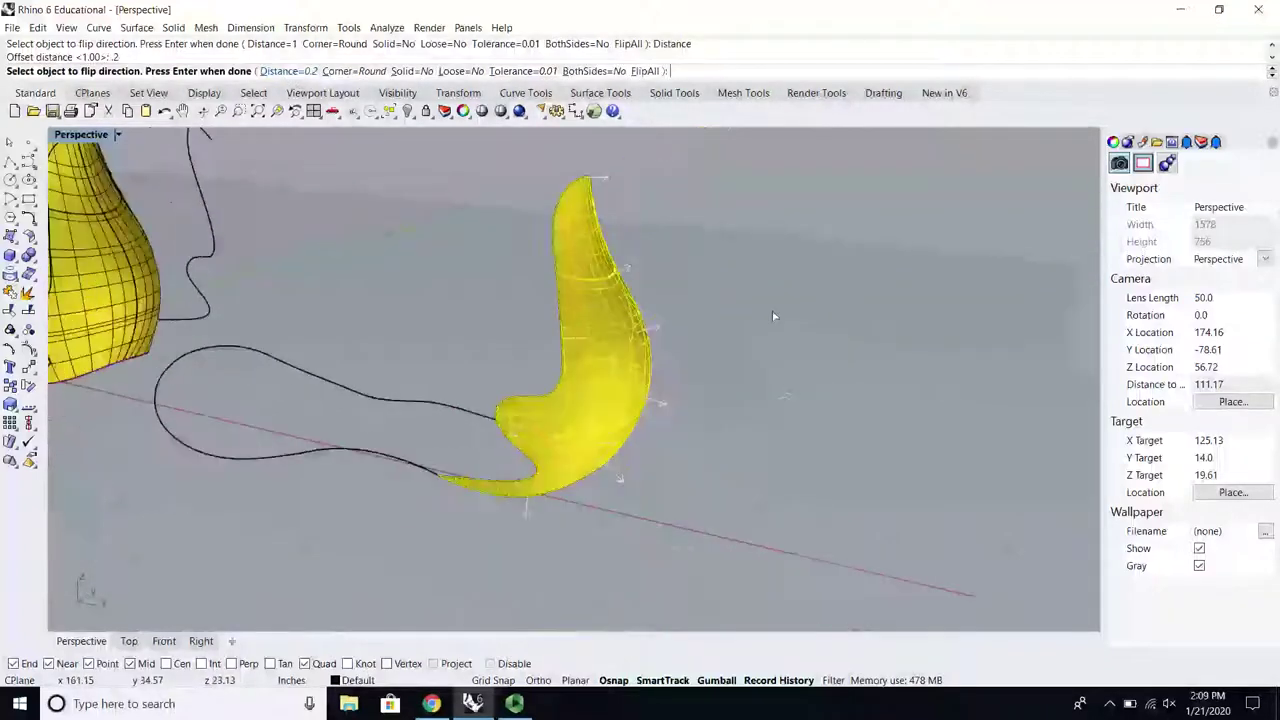
pyautogui.press('Return')
pyautogui.moveTo(648, 299); pyautogui.dragTo(704, 230, button='right')
pyautogui.click(704, 230)
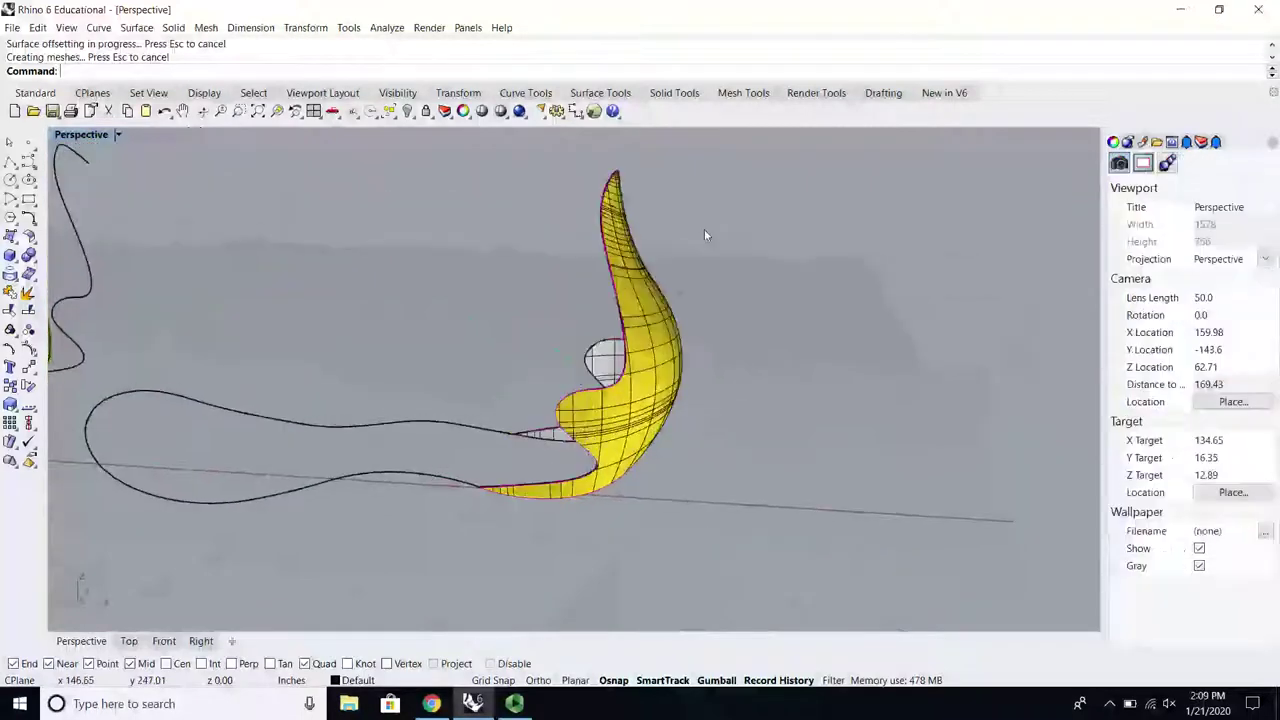
# Step: Check the gap between the heel surfaces at the upper tip and undo the 0.2 in offset
pyautogui.scroll(7, 622, 170)
pyautogui.moveTo(614, 178); pyautogui.dragTo(620, 232, button='right')
pyautogui.scroll(4, 674, 331)
pyautogui.scroll(2, 674, 332)
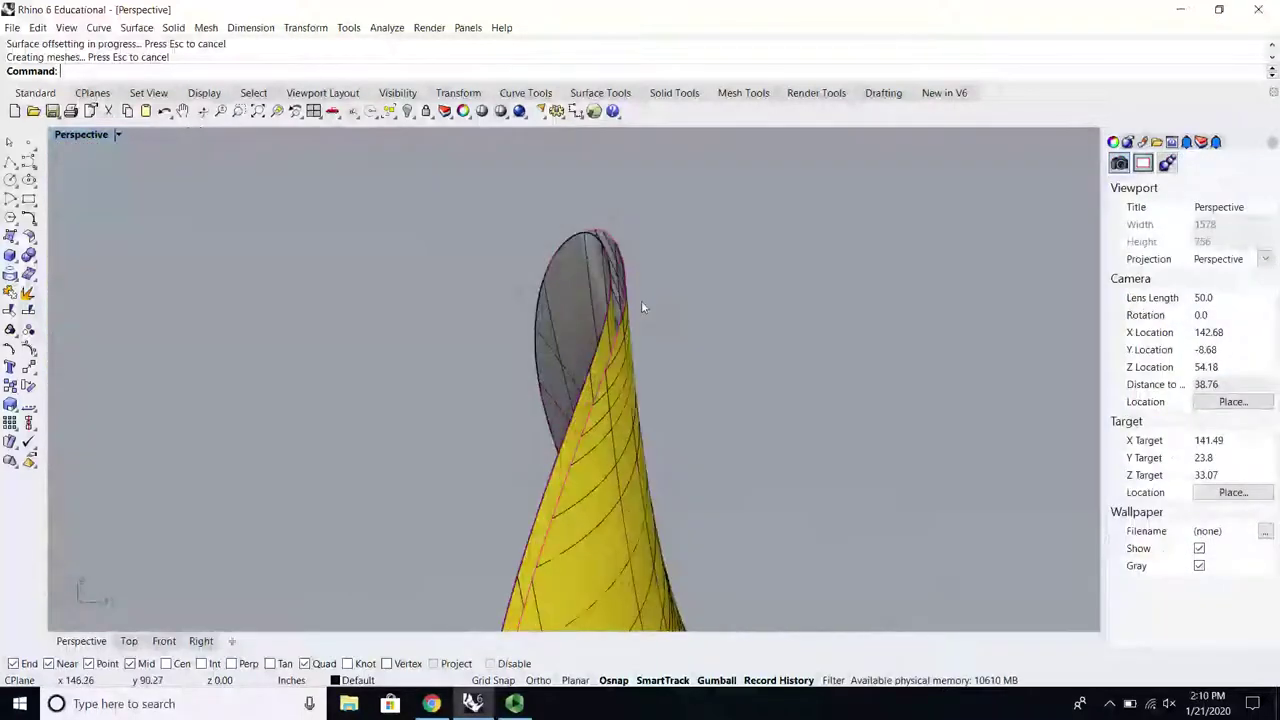
pyautogui.hotkey('ctrl', 'z')
# Step: Offset the heel surface outward by 0.5 in with all directions flipped and Solid set to Yes
pyautogui.rightClick(632, 304)
pyautogui.click(607, 388)
pyautogui.press('Return')
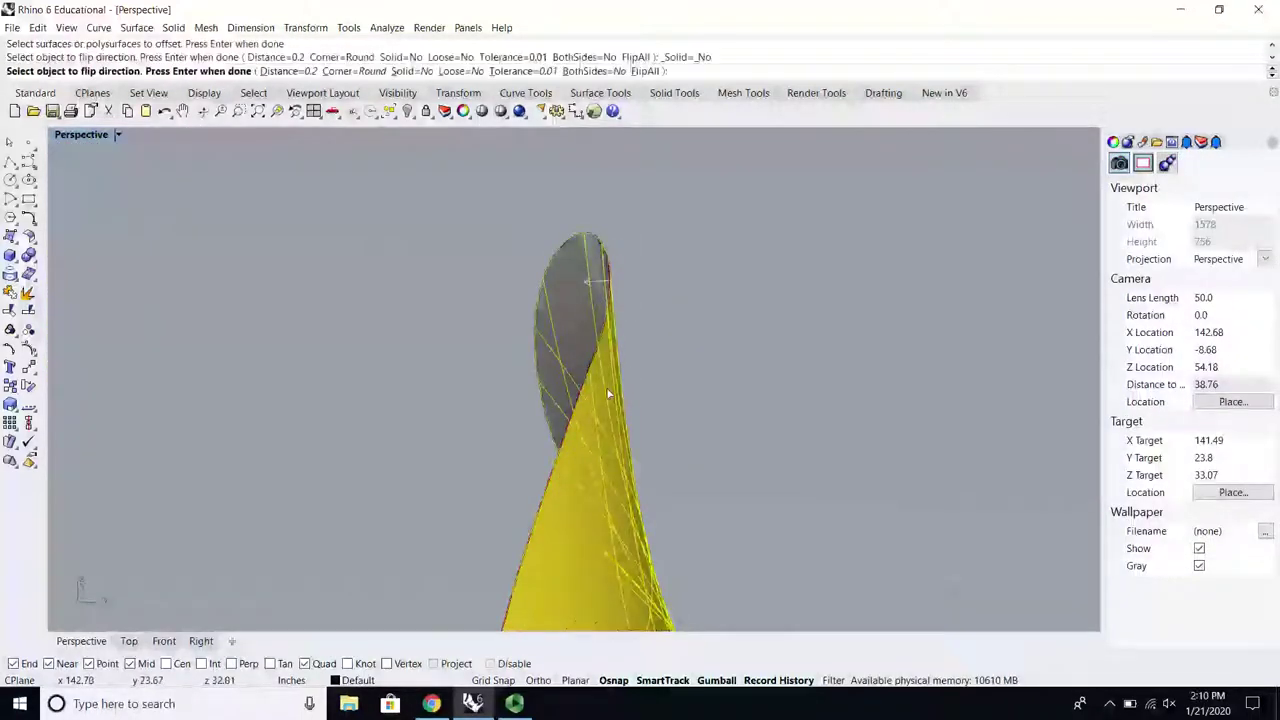
pyautogui.click(645, 71)
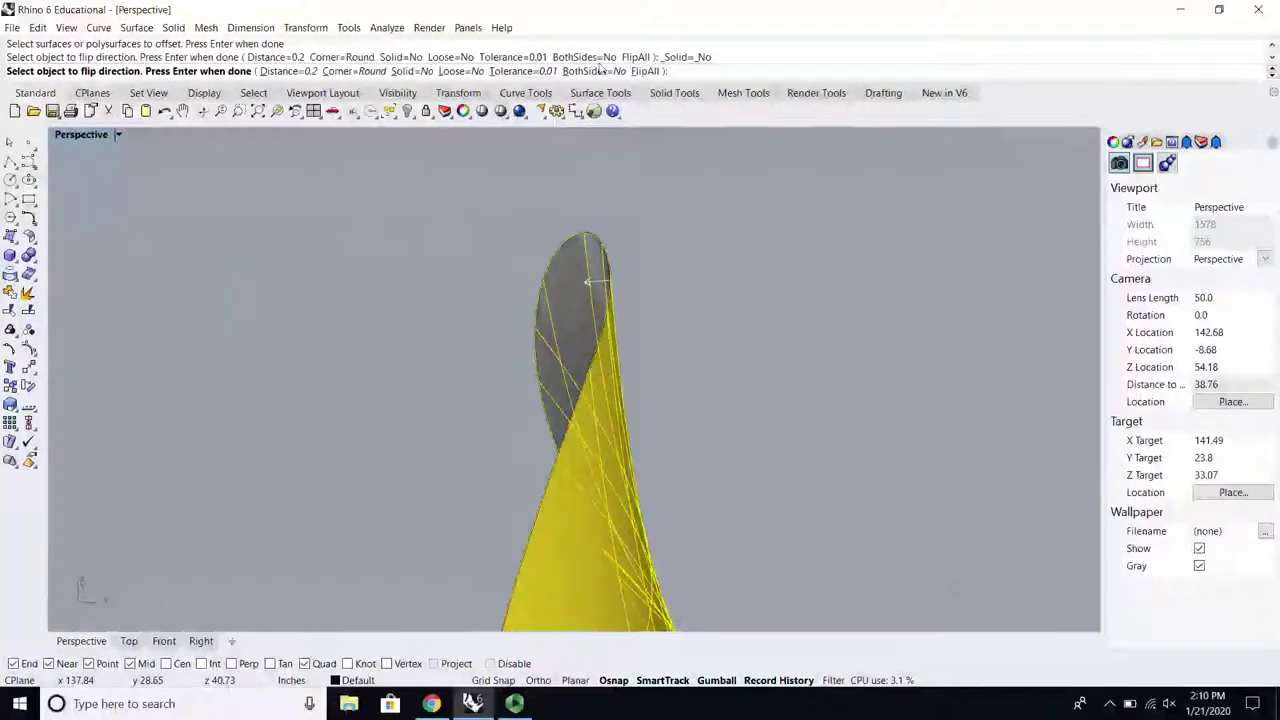
pyautogui.click(297, 72)
pyautogui.write('.5')
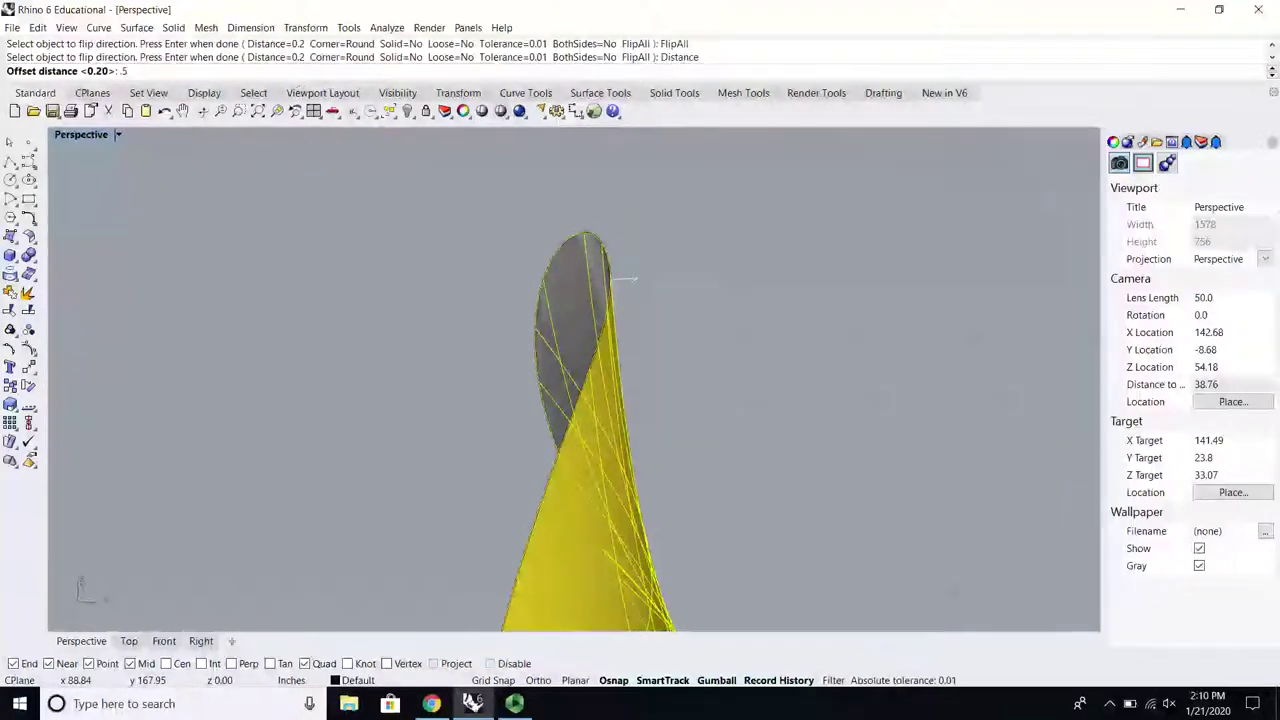
pyautogui.press('Return')
pyautogui.click(414, 72)
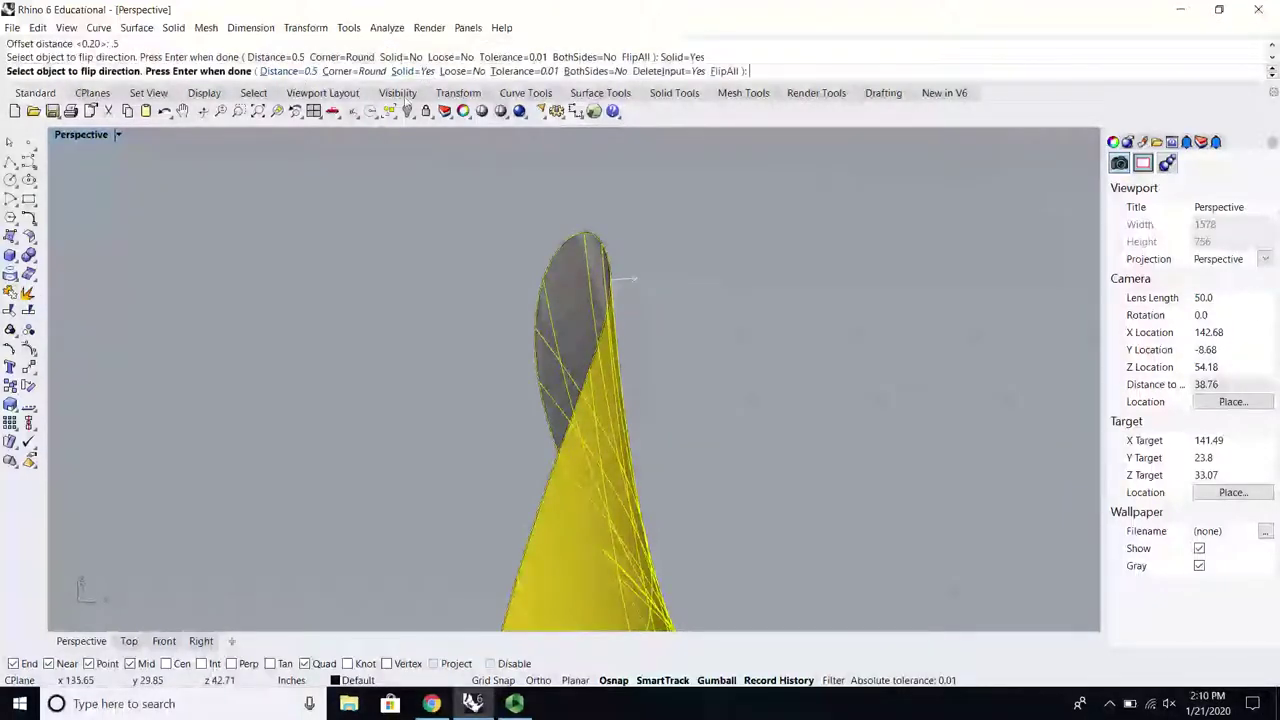
pyautogui.press('Return')
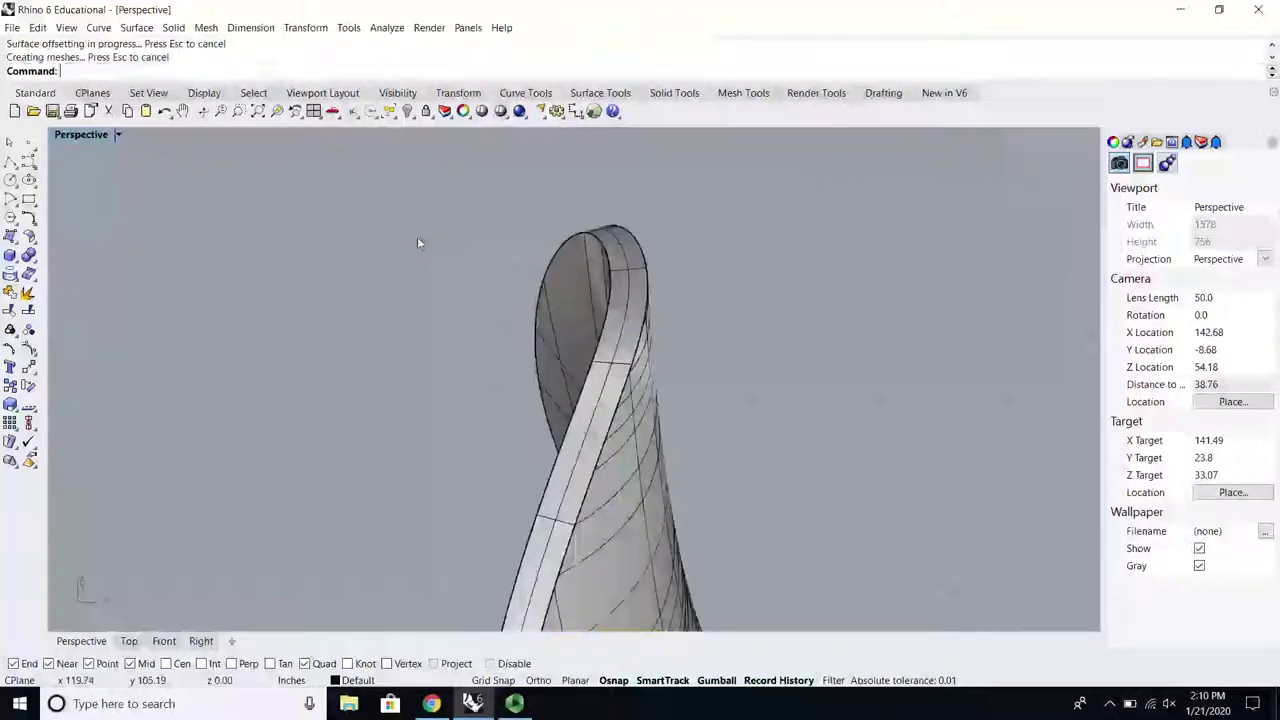
# Step: Select the thickened heel solid and move it to Layer 01
pyautogui.scroll(-12, 417, 240)
pyautogui.scroll(4, 514, 491)
pyautogui.moveTo(514, 491); pyautogui.dragTo(487, 485, button='right')
pyautogui.scroll(-6, 487, 485)
pyautogui.click(509, 431)
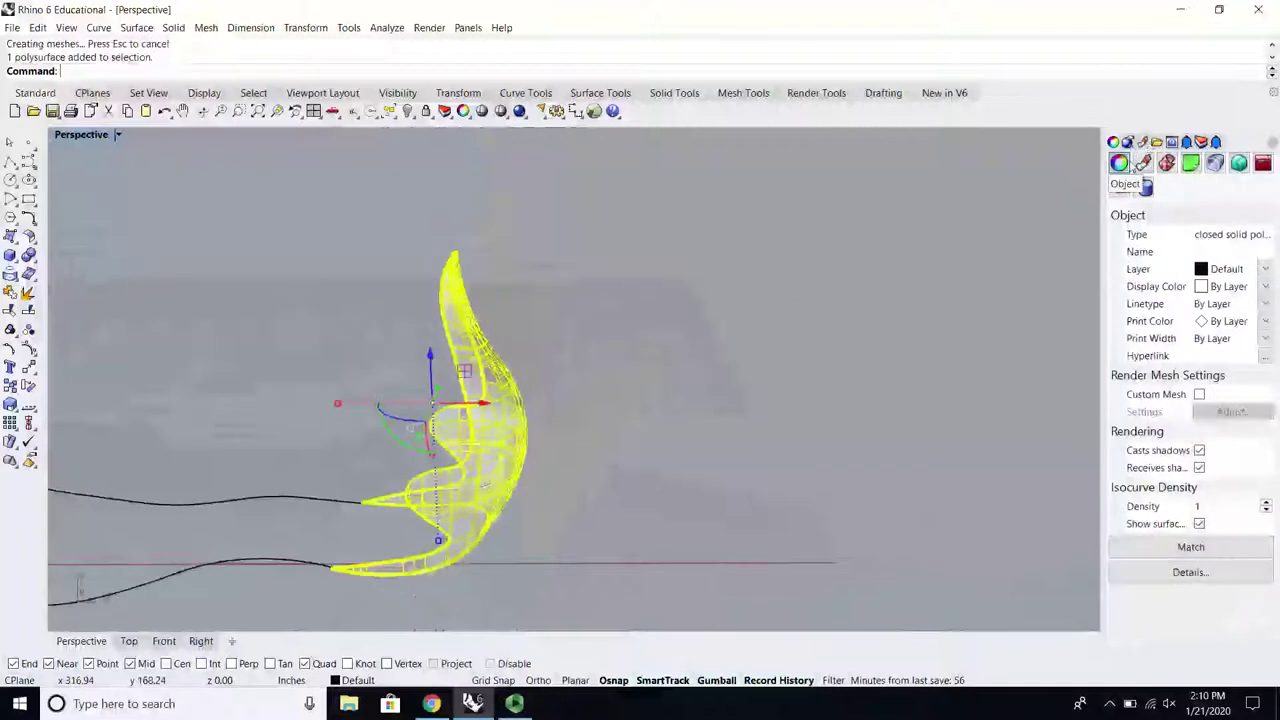
pyautogui.click(445, 111)
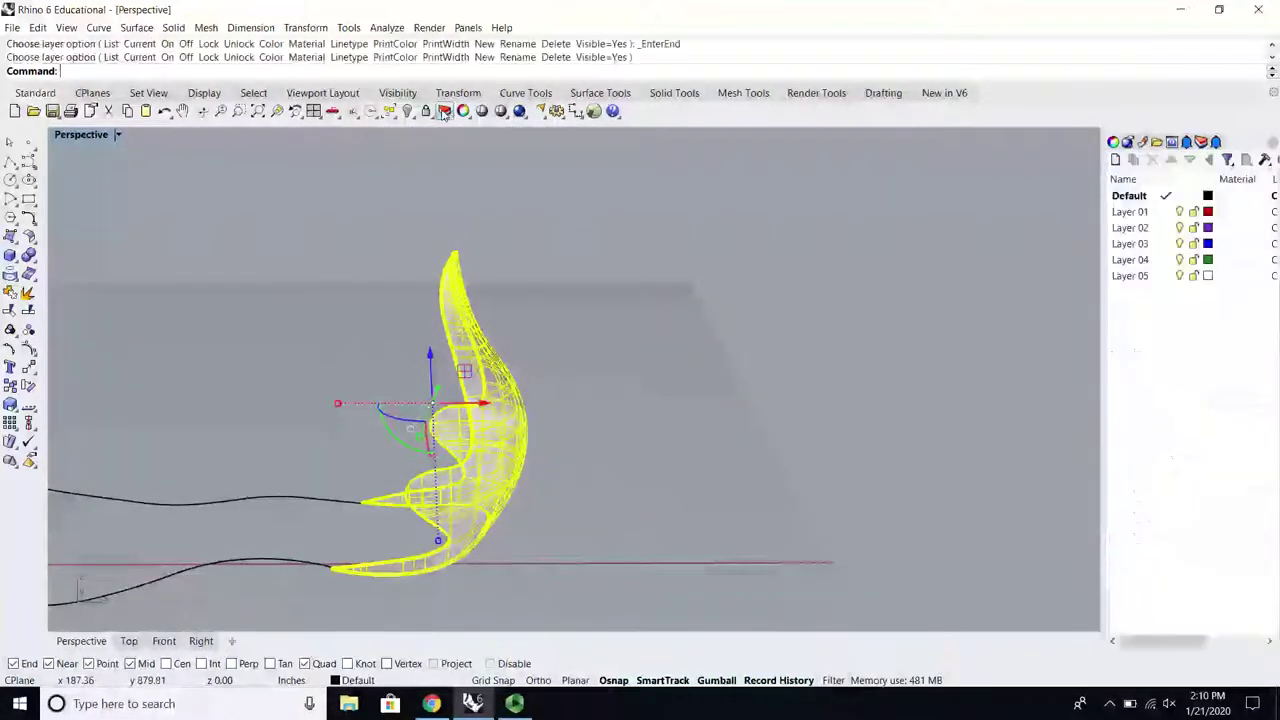
pyautogui.rightClick(1130, 212)
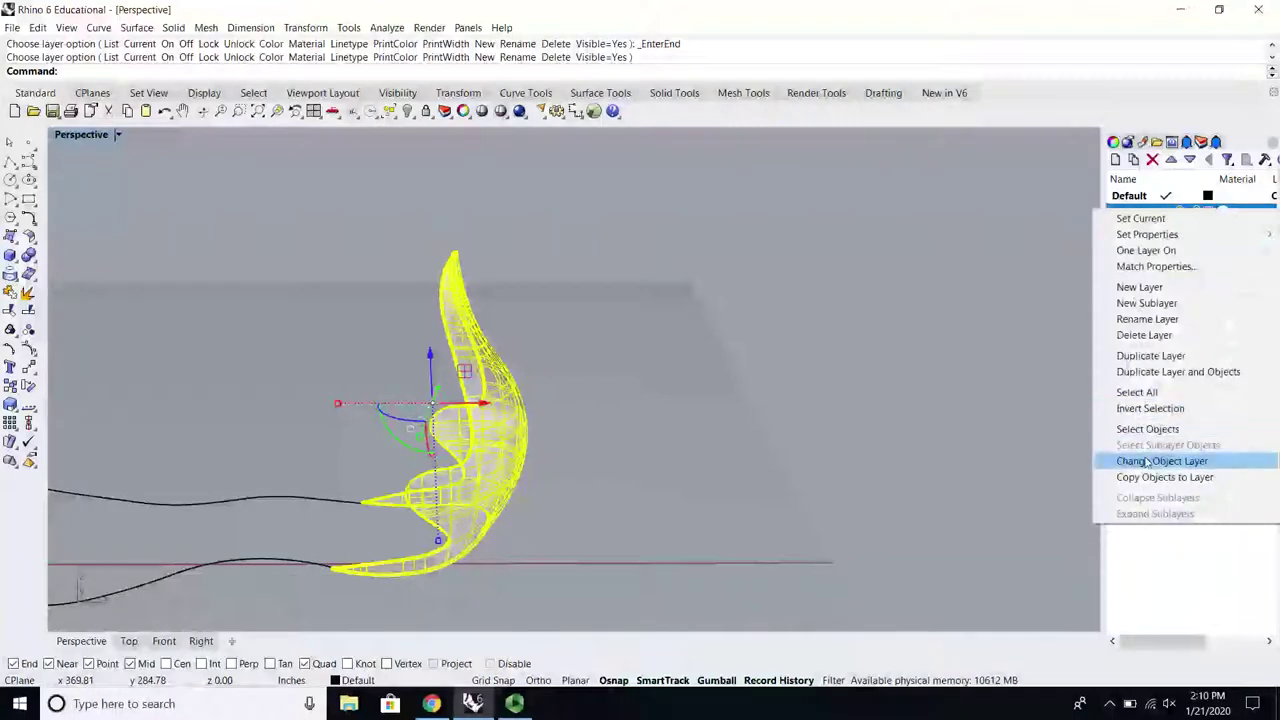
pyautogui.click(1147, 461)
pyautogui.click(717, 389)
# Step: Move the red heel polysurface, without its outline curve, onto the heel of the yellow foot form
pyautogui.scroll(-6, 726, 398)
pyautogui.keyDown('shift'); pyautogui.moveTo(728, 402); pyautogui.dragTo(886, 403, button='right'); pyautogui.keyUp('shift')
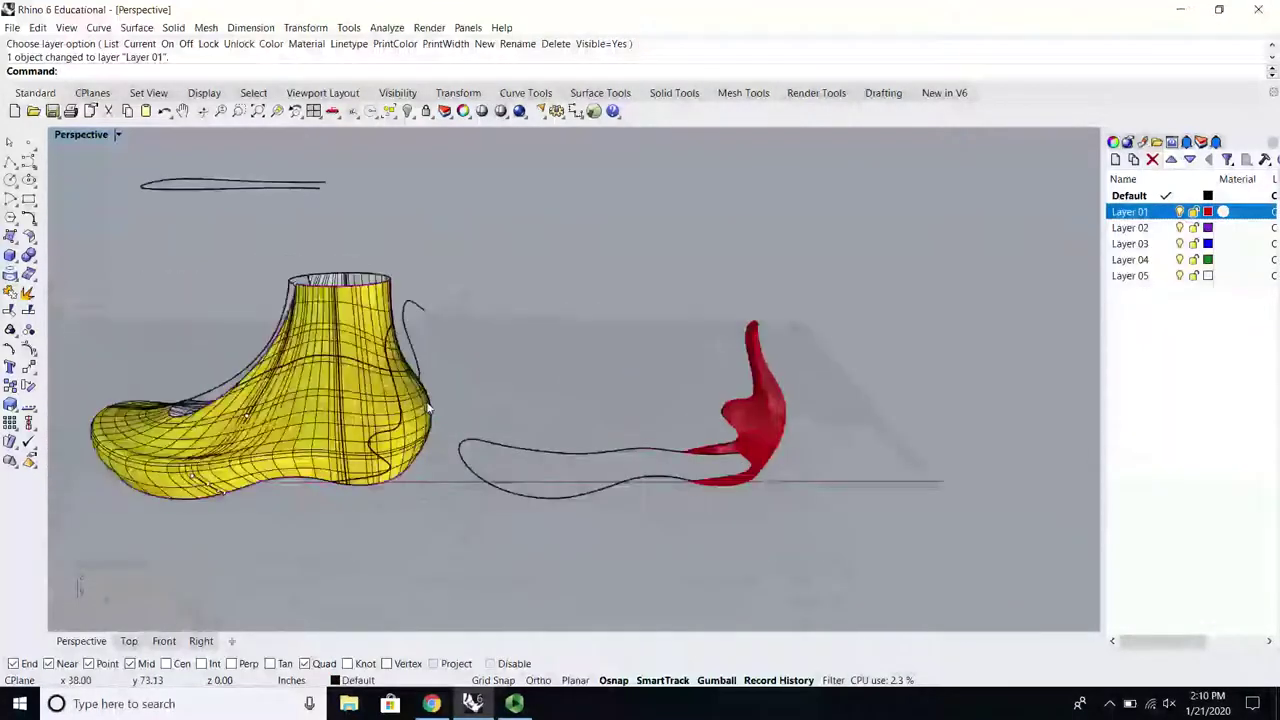
pyautogui.moveTo(430, 408); pyautogui.dragTo(753, 410, button='right')
pyautogui.click(765, 400)
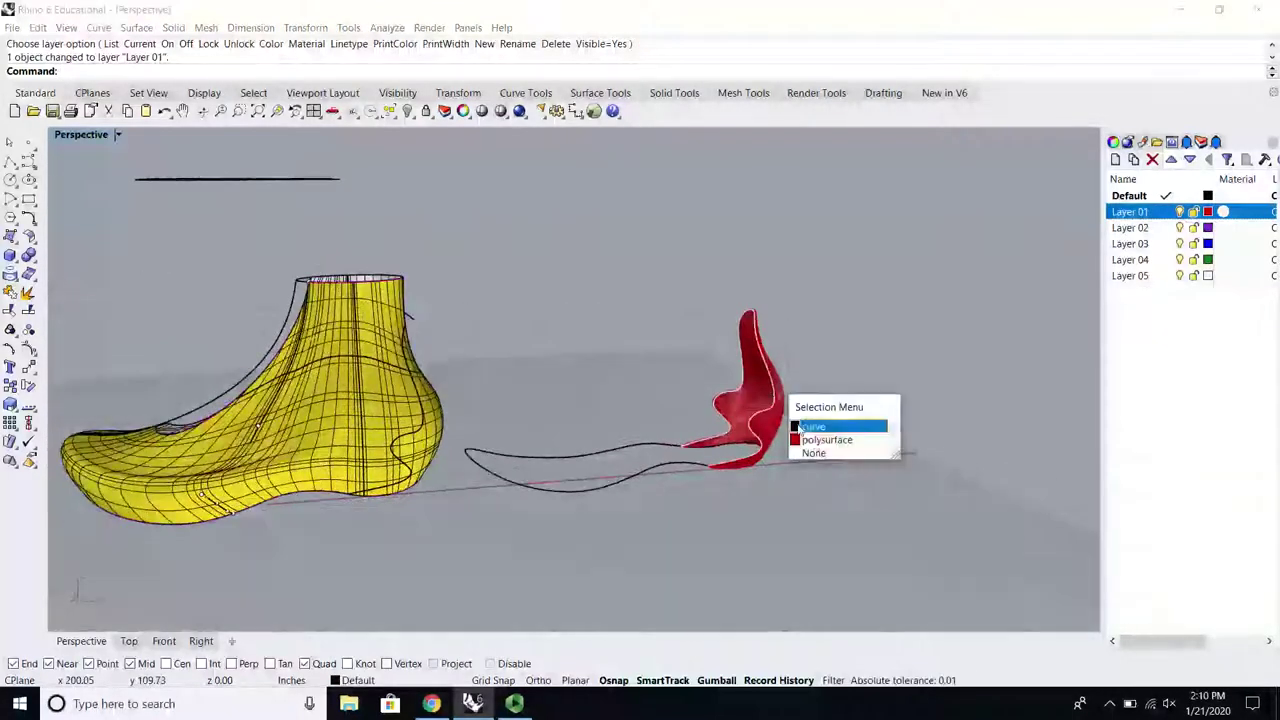
pyautogui.click(806, 440)
pyautogui.moveTo(787, 385); pyautogui.dragTo(454, 475)
pyautogui.click(484, 328)
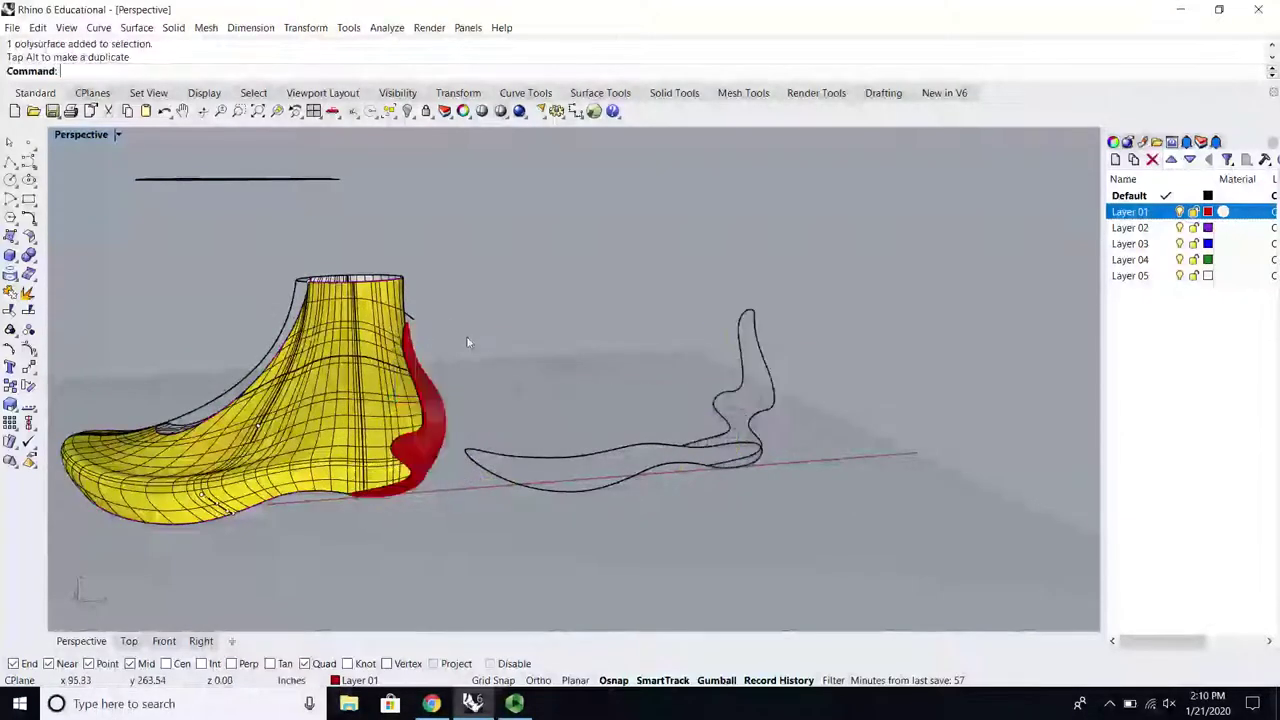
# Step: Examine how the red heel piece fits against the foot form from the side and from above
pyautogui.scroll(4, 366, 404)
pyautogui.moveTo(366, 404); pyautogui.dragTo(449, 442, button='right')
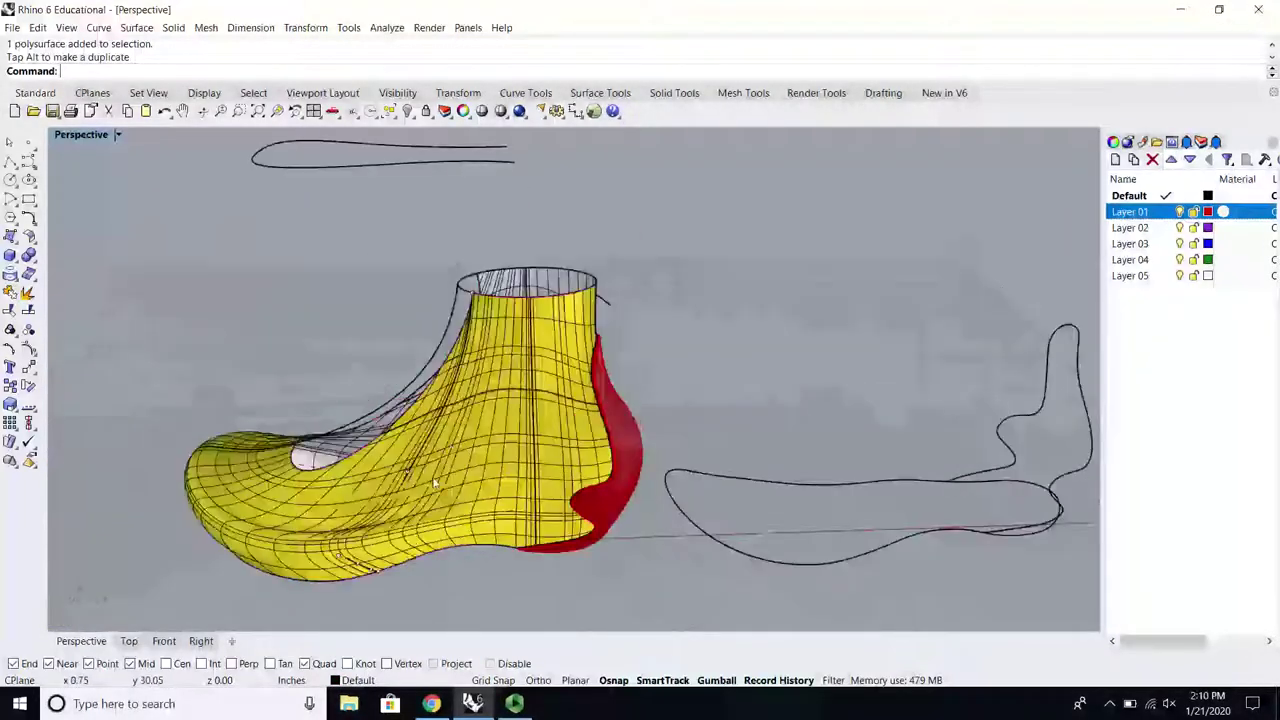
pyautogui.scroll(3, 434, 483)
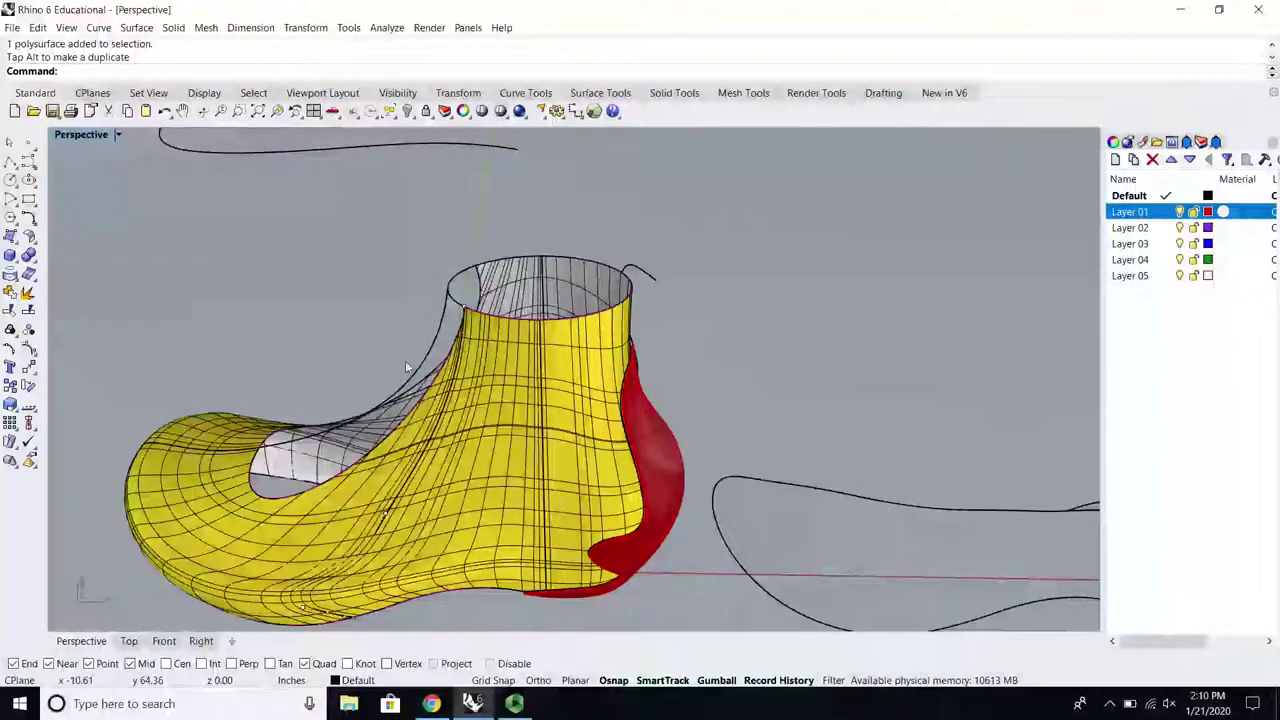
pyautogui.scroll(-3, 405, 367)
pyautogui.scroll(4, 470, 459)
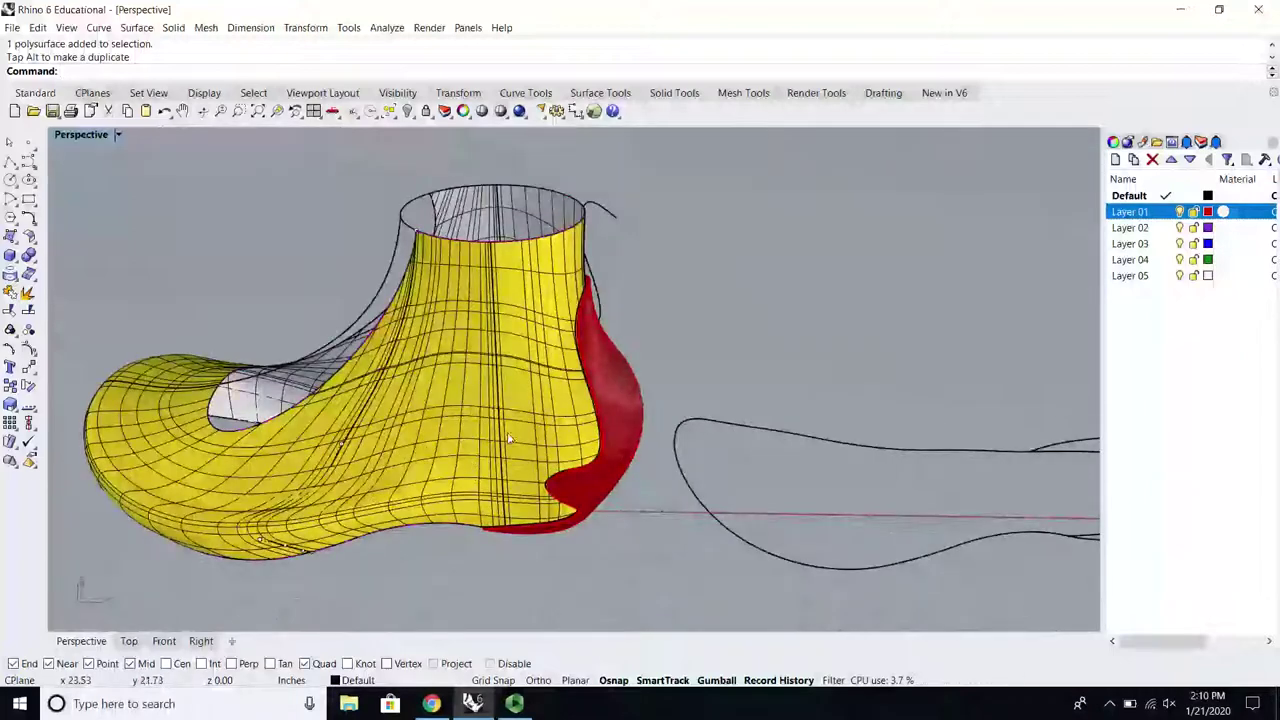
pyautogui.moveTo(524, 444); pyautogui.dragTo(557, 393, button='right')
pyautogui.scroll(-4, 519, 396)
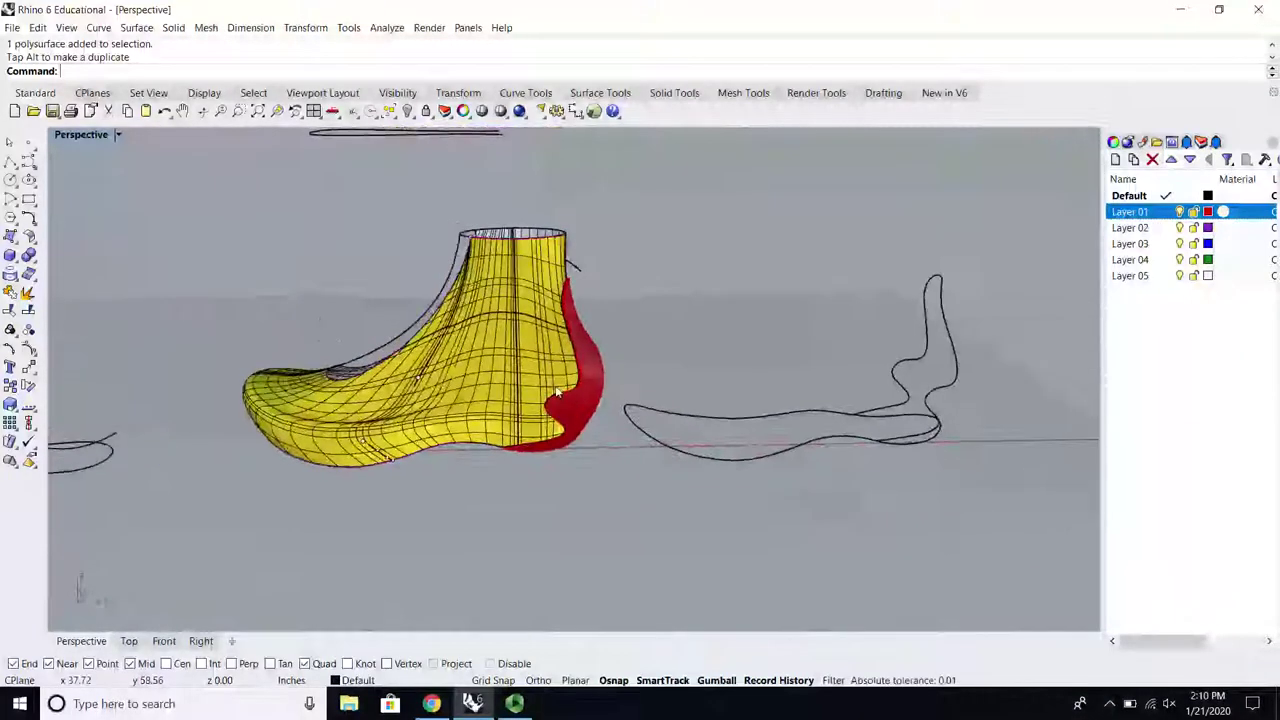
pyautogui.moveTo(447, 708)
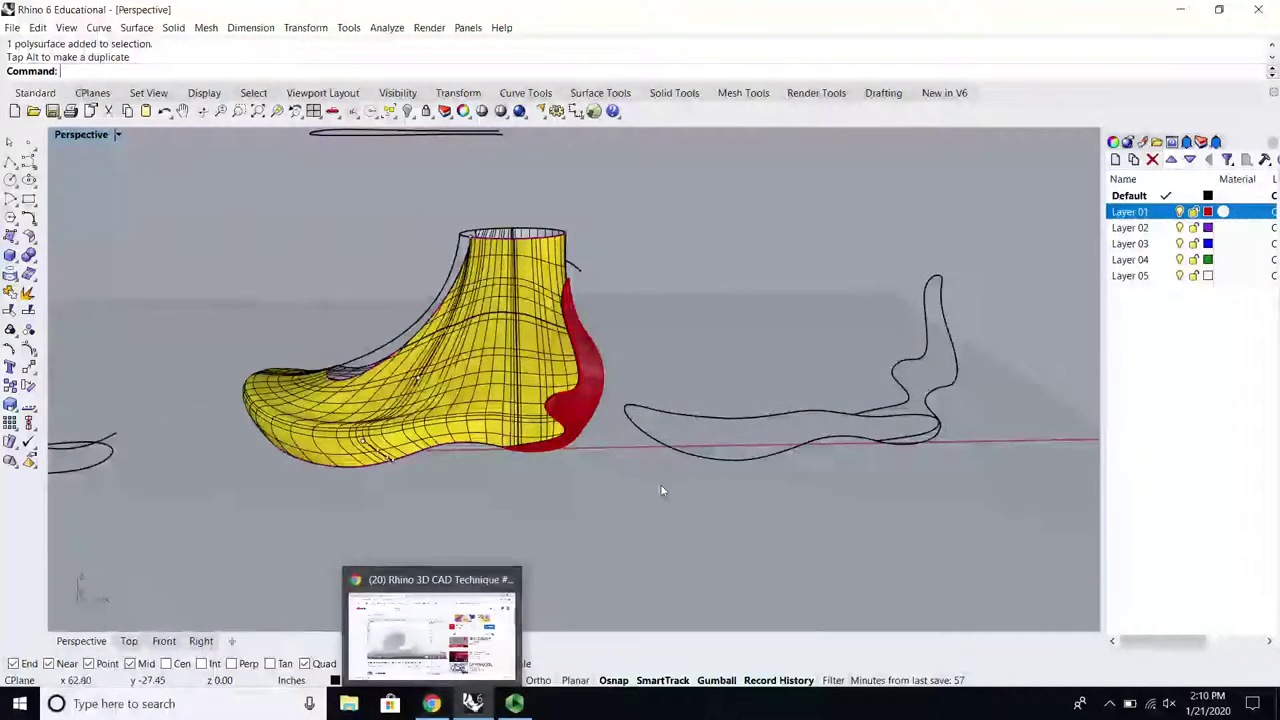
pyautogui.click(514, 704)
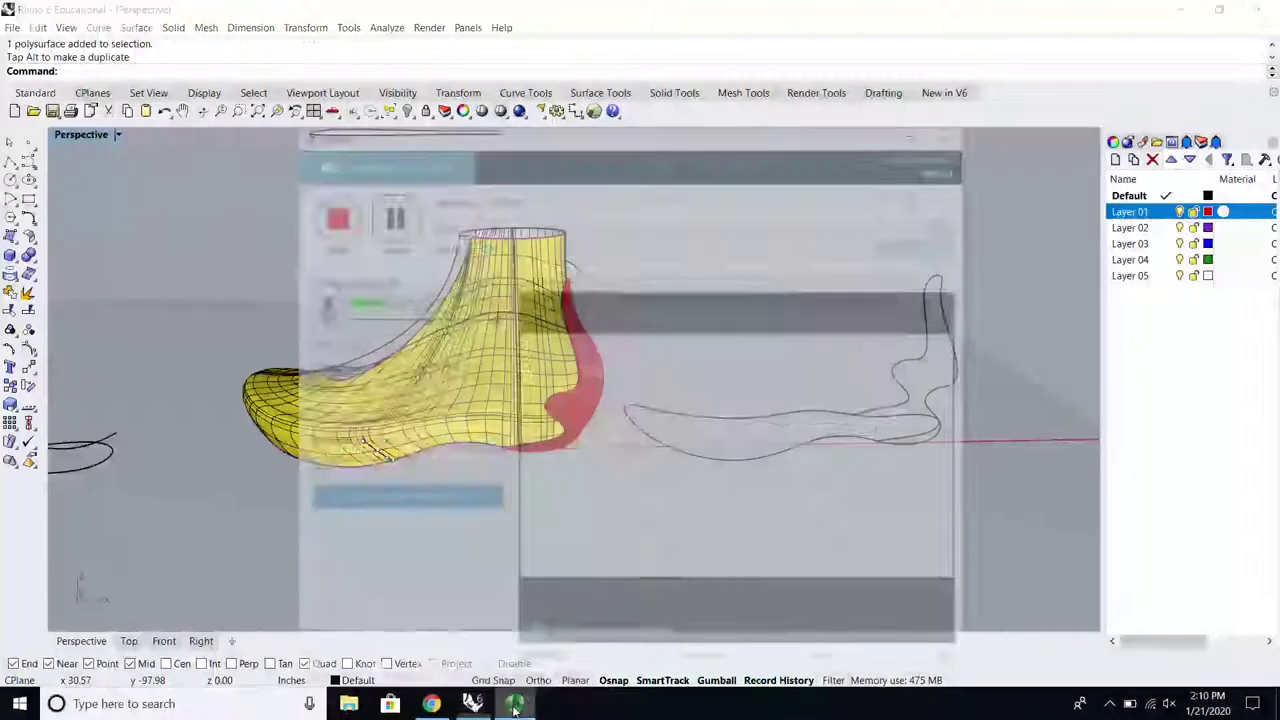